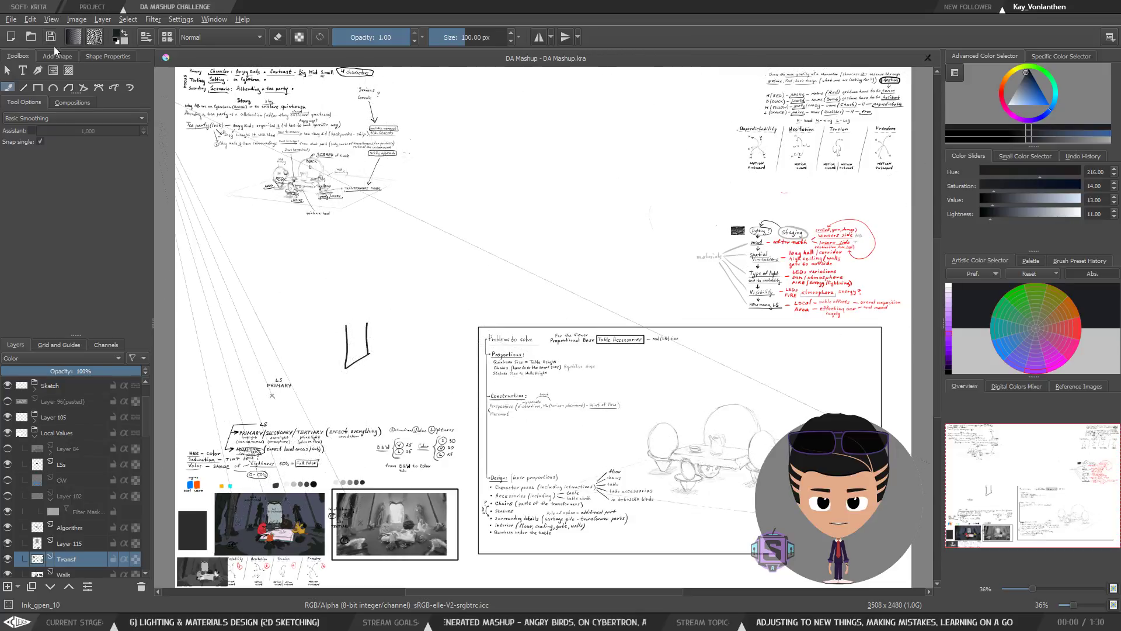
Step: Load the AC_Painting workspace and activate the Freehand Brush tool
left_click(1108, 38)
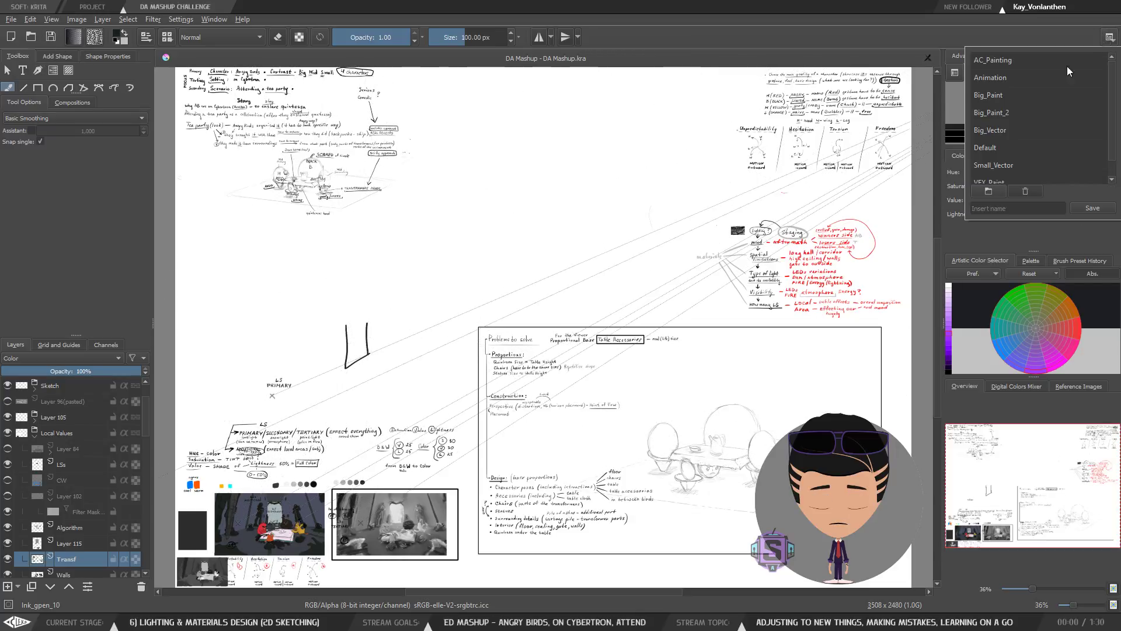
left_click(991, 62)
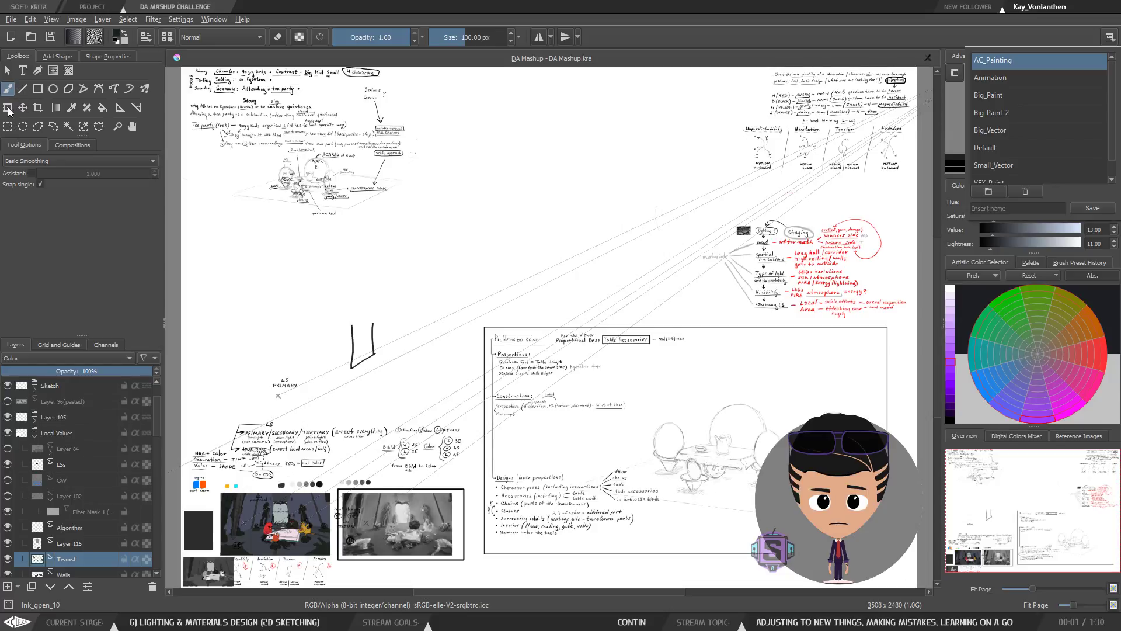
left_click(9, 88)
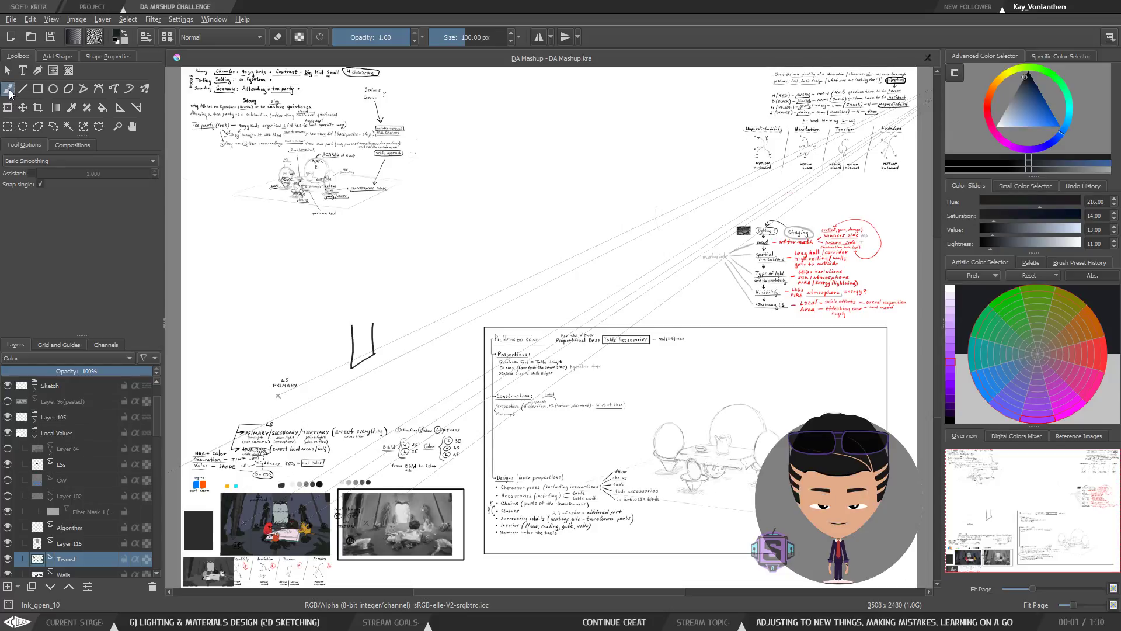
left_click_drag(397, 310, 399, 289)
key("ctrl+plus")
key("ctrl+plus")
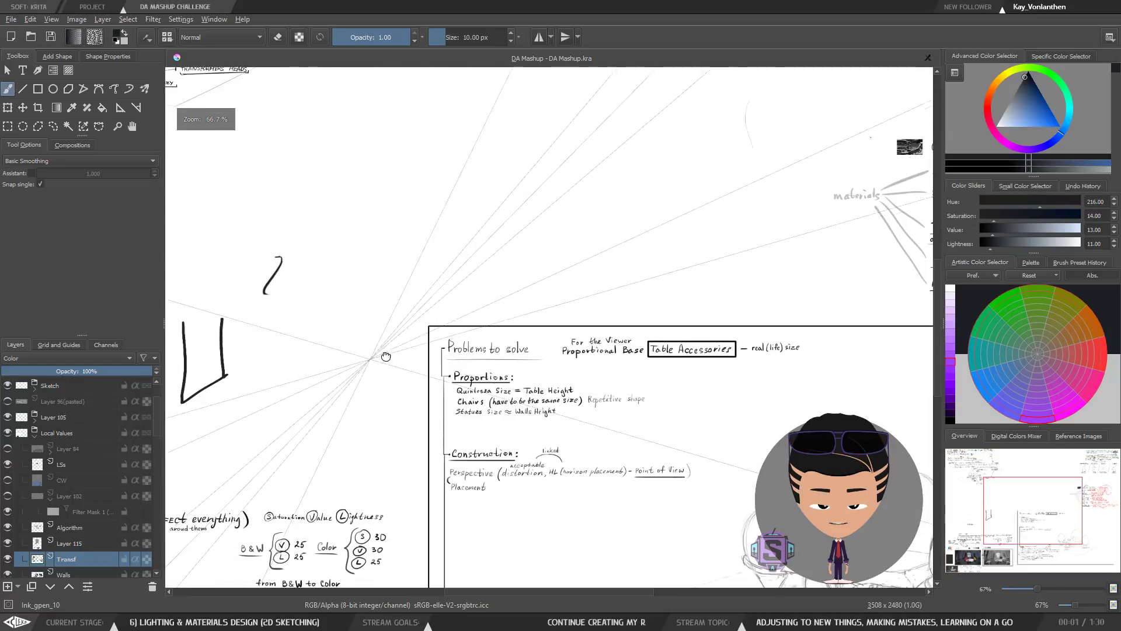
left_click_drag(370, 360, 590, 389)
key("ctrl+z")
key("ctrl+minus")
key("ctrl+minus")
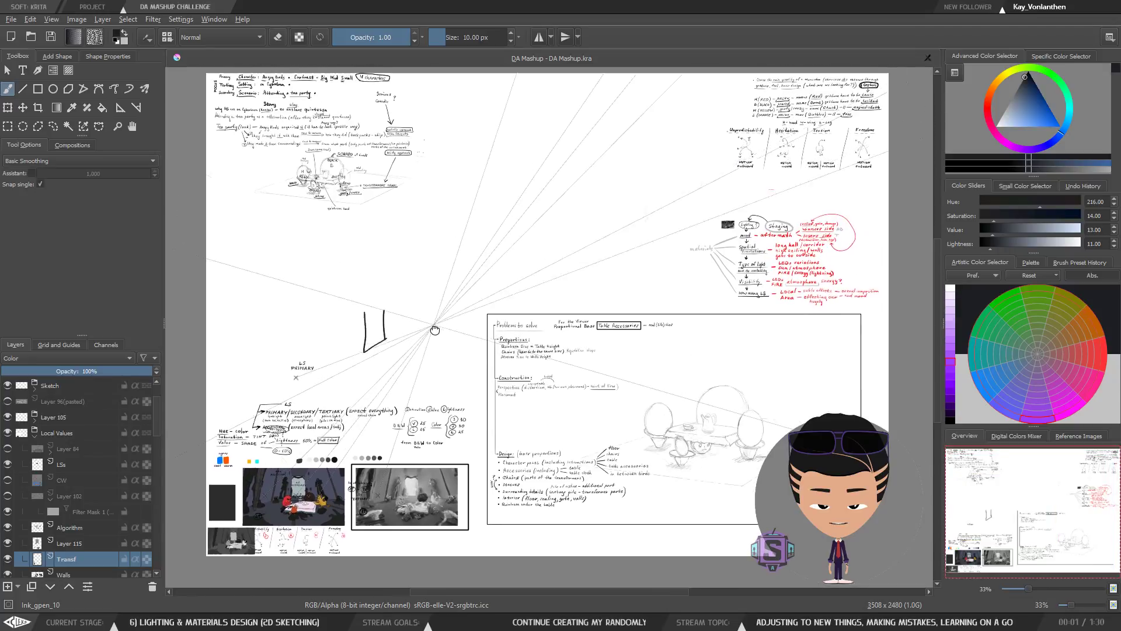
Step: Hide the painting assistants and turn off the assistant previews
left_click(49, 23)
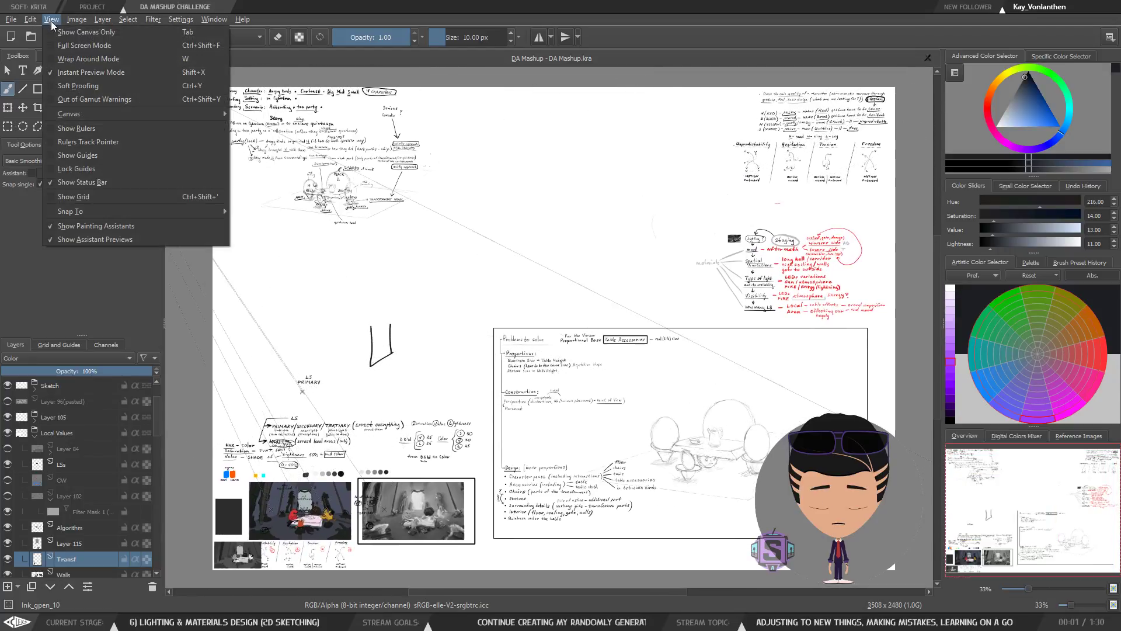
left_click(52, 229)
left_click(52, 19)
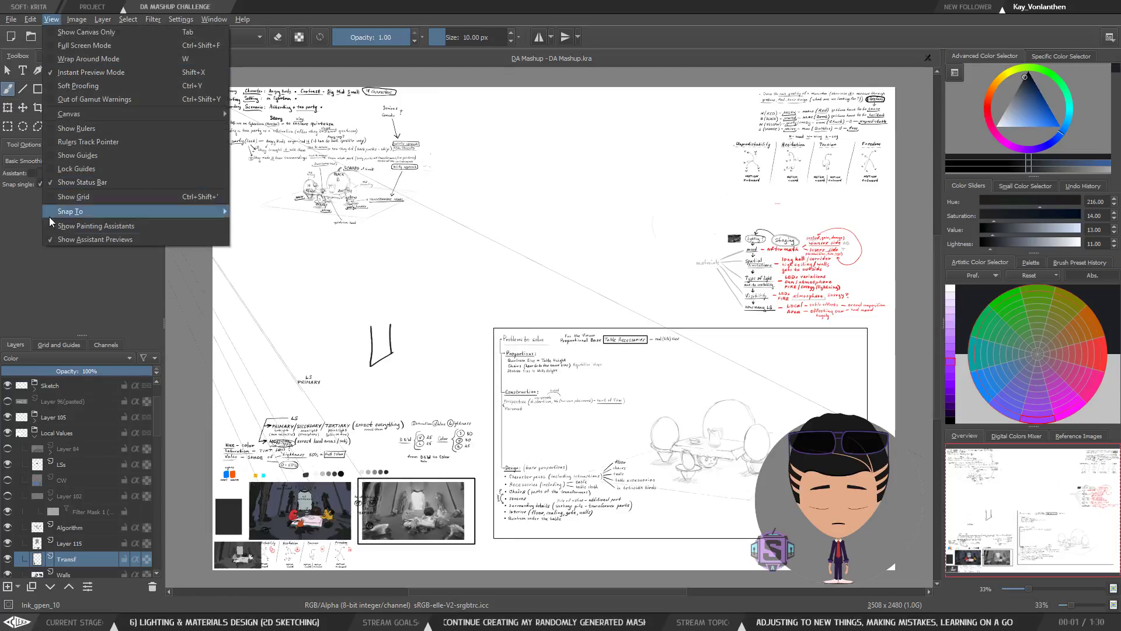
left_click(55, 240)
Step: Outline the U-shaped sketch near the LS Primary note and delete it from the Colors layer
key("ctrl+plus")
key("ctrl+plus")
mouse_move(312, 372)
left_mouse_down()
mouse_move(519, 315)
mouse_move(492, 281)
mouse_move(378, 254)
mouse_move(443, 380)
left_mouse_up()
key("l")
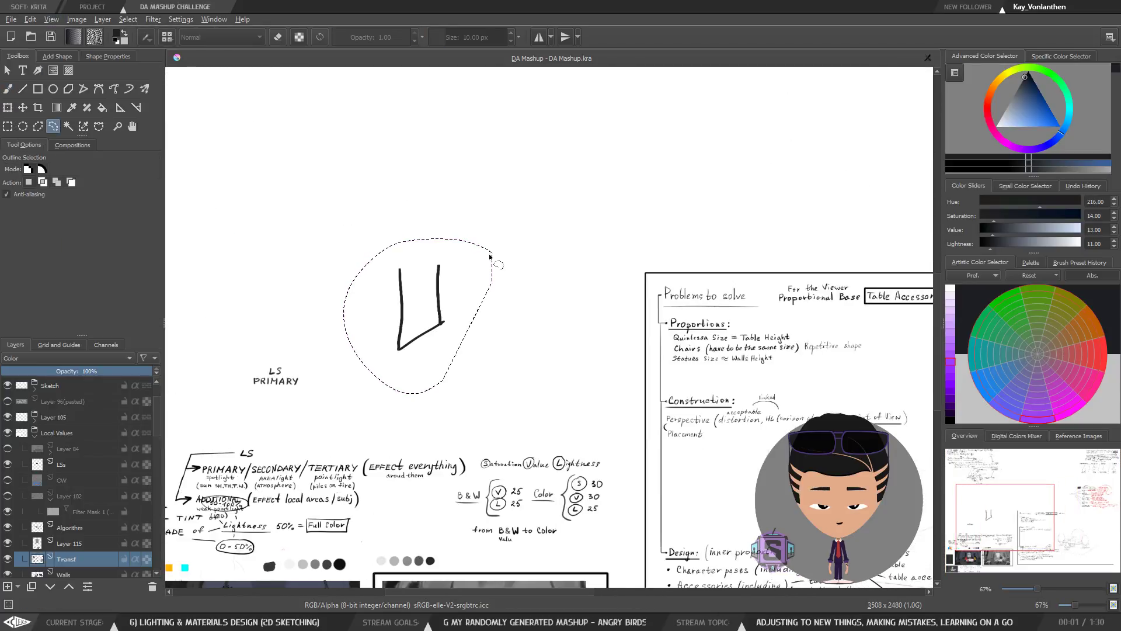
key("ctrl+shift+a")
key("ctrl+minus")
key("ctrl+minus")
key("ctrl+plus")
key("ctrl+plus")
key("ctrl+plus")
key("ctrl+plus")
left_click_drag(400, 290, 577, 324)
key("r")
left_click(495, 333)
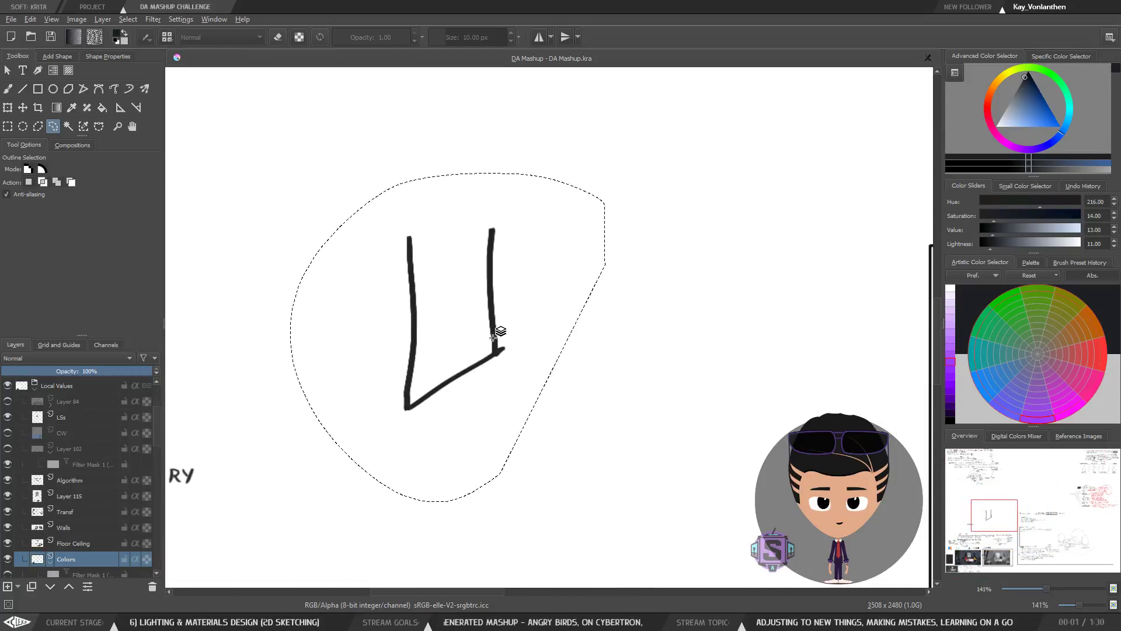
key("ctrl+minus")
key("ctrl+minus")
key("ctrl+minus")
key("ctrl+minus")
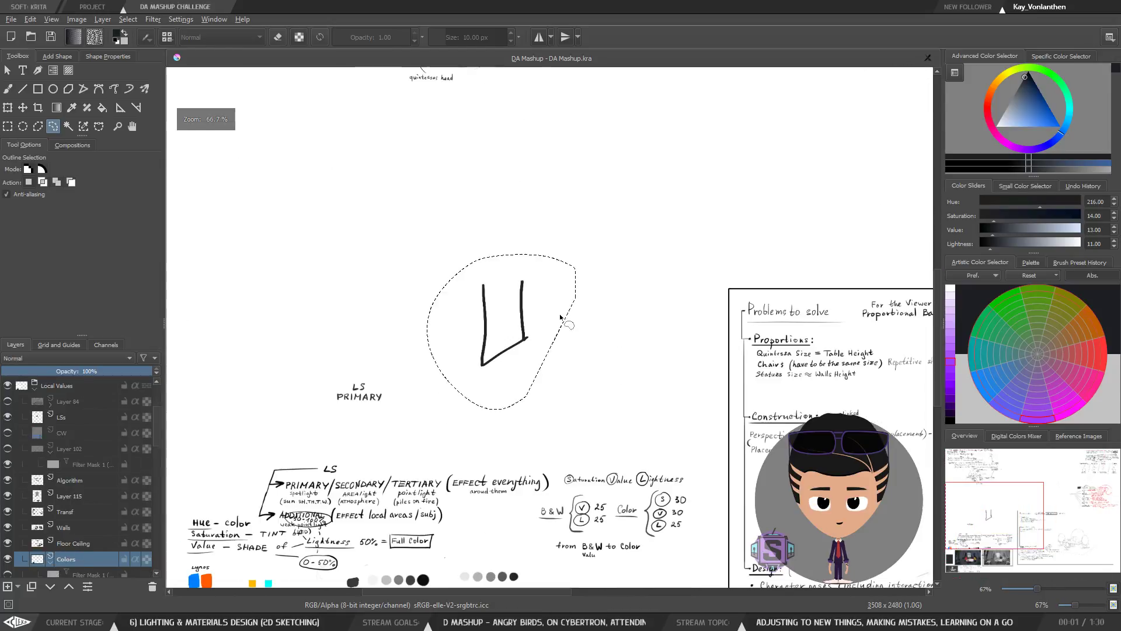
left_click_drag(547, 374, 554, 268)
key("ctrl+plus")
key("ctrl+plus")
key("Delete")
key("ctrl+shift+a")
key("b")
Step: Examine the coloured tea-party illustration, including the characters, the table and the surrounding floor
key("ctrl+minus")
key("ctrl+minus")
key("ctrl+plus")
key("ctrl+plus")
mouse_move(512, 317)
left_mouse_down()
mouse_move(498, 390)
mouse_move(517, 288)
mouse_move(528, 334)
mouse_move(517, 319)
left_mouse_up()
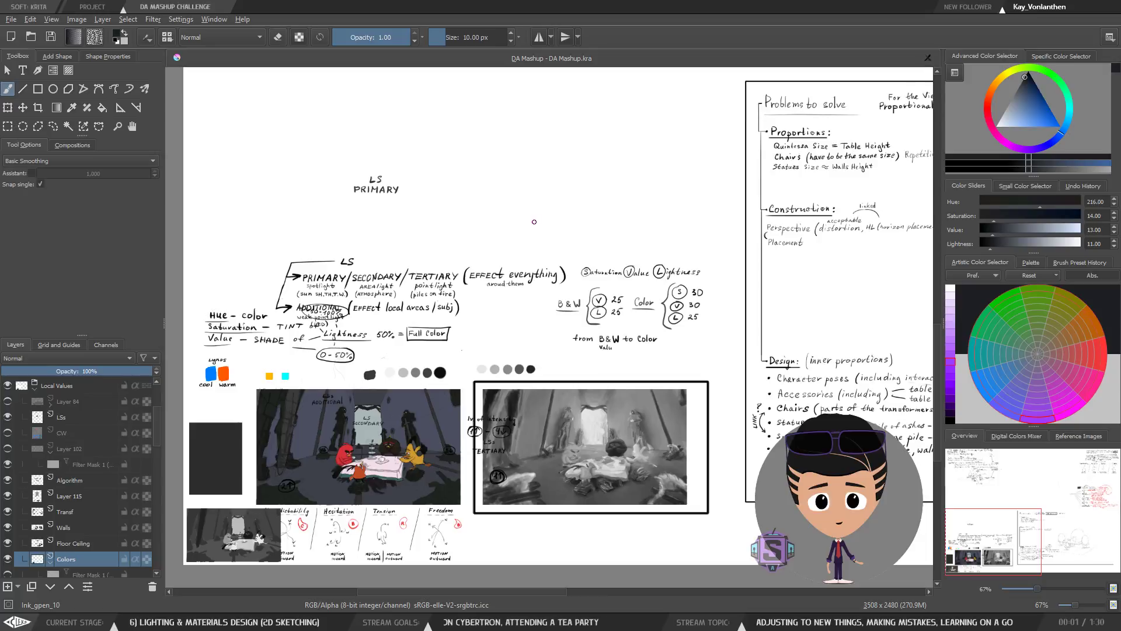
left_click_drag(377, 462, 442, 382)
key("ctrl+plus")
key("ctrl+plus")
mouse_move(395, 417)
left_mouse_down()
mouse_move(496, 350)
mouse_move(557, 329)
left_mouse_up()
key("ctrl+plus")
key("ctrl+plus")
left_click_drag(474, 384, 621, 379)
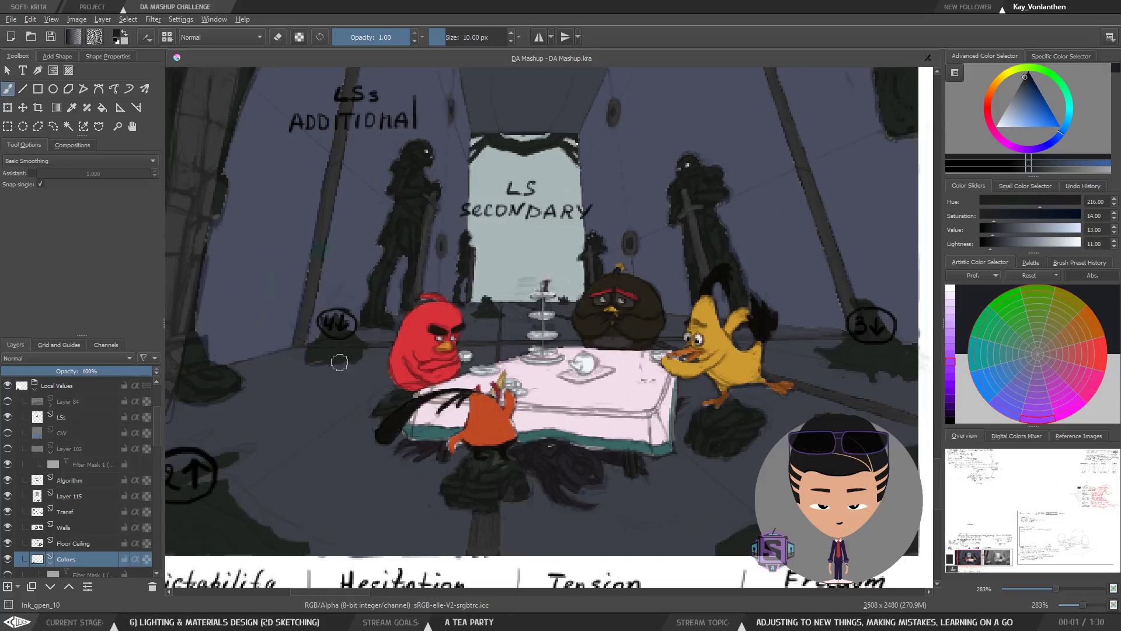
left_click_drag(371, 439, 462, 422)
left_click_drag(451, 343, 413, 415)
left_click_drag(398, 489, 327, 342)
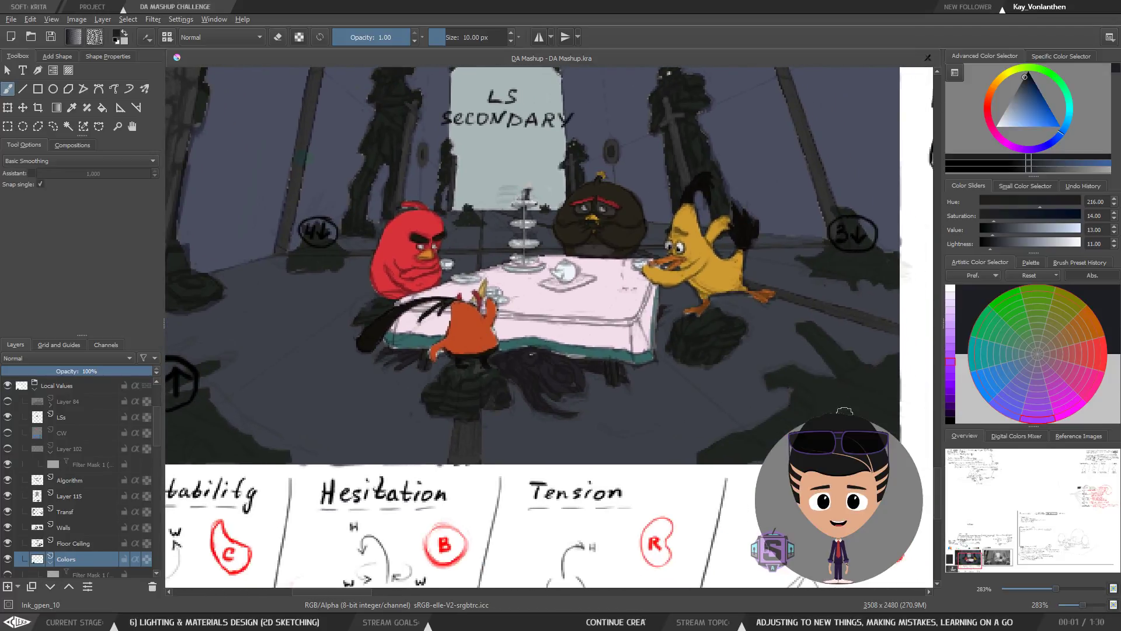
Step: Sample the dark green of the floor debris in front of the yellow bird and examine the surrounding scene
left_click(844, 390, "ctrl")
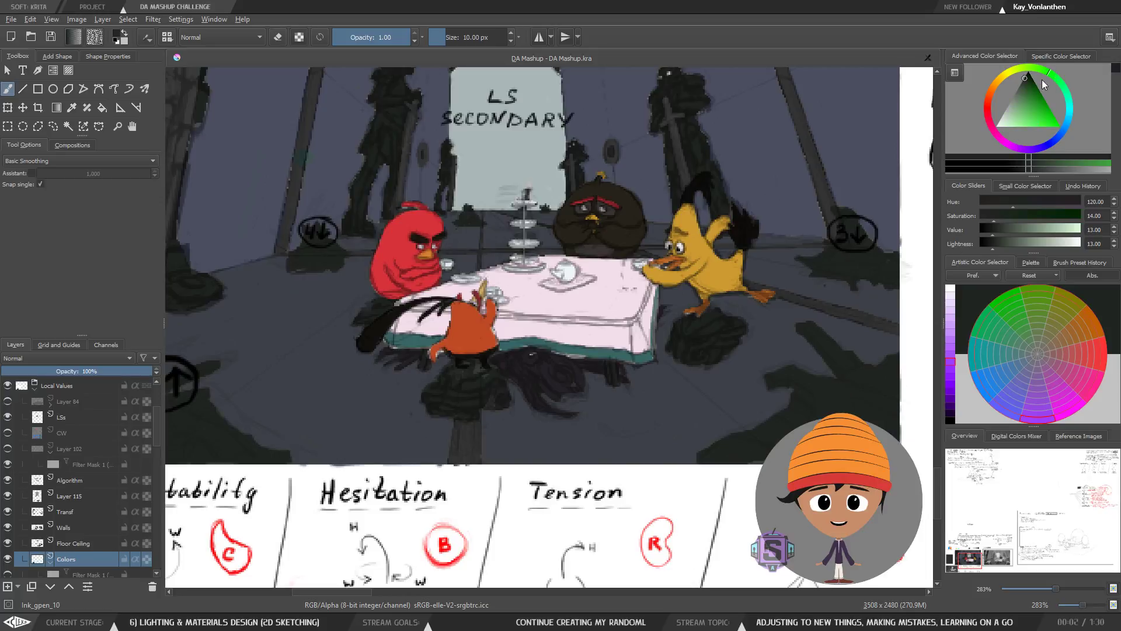
left_click_drag(737, 365, 698, 368)
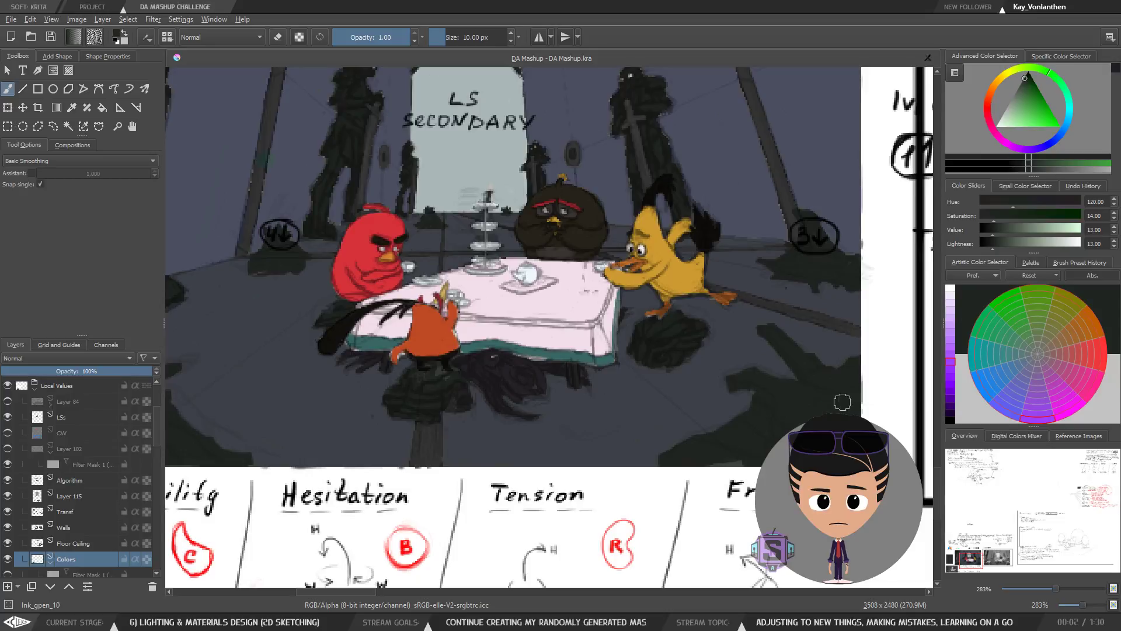
left_click_drag(527, 351, 461, 343)
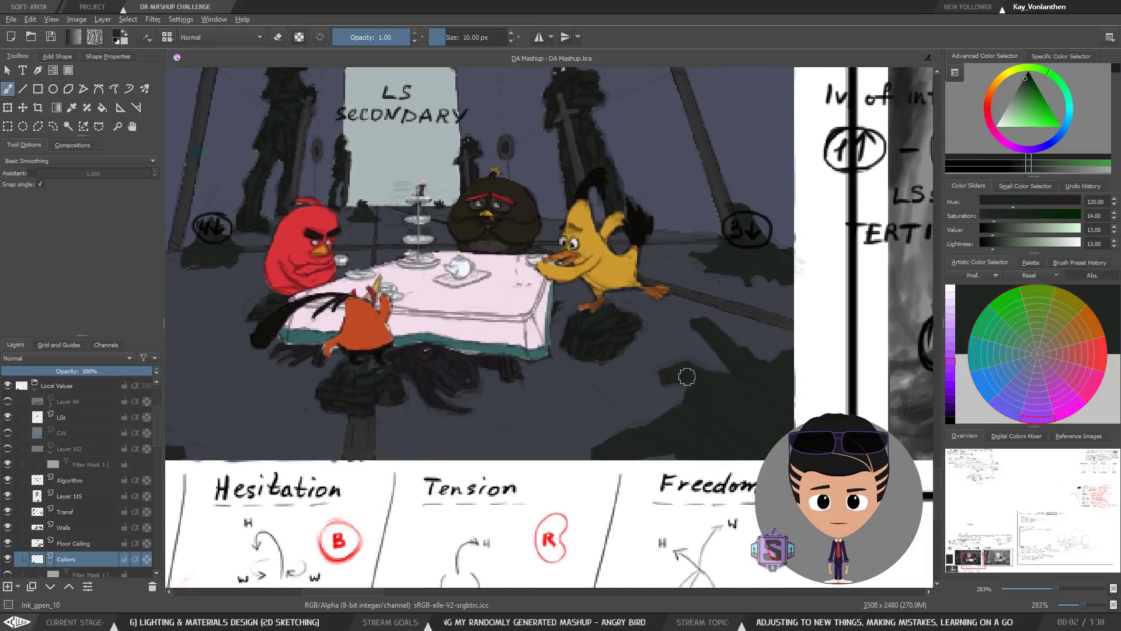
mouse_move(320, 287)
left_mouse_down()
mouse_move(351, 312)
mouse_move(327, 279)
left_mouse_up()
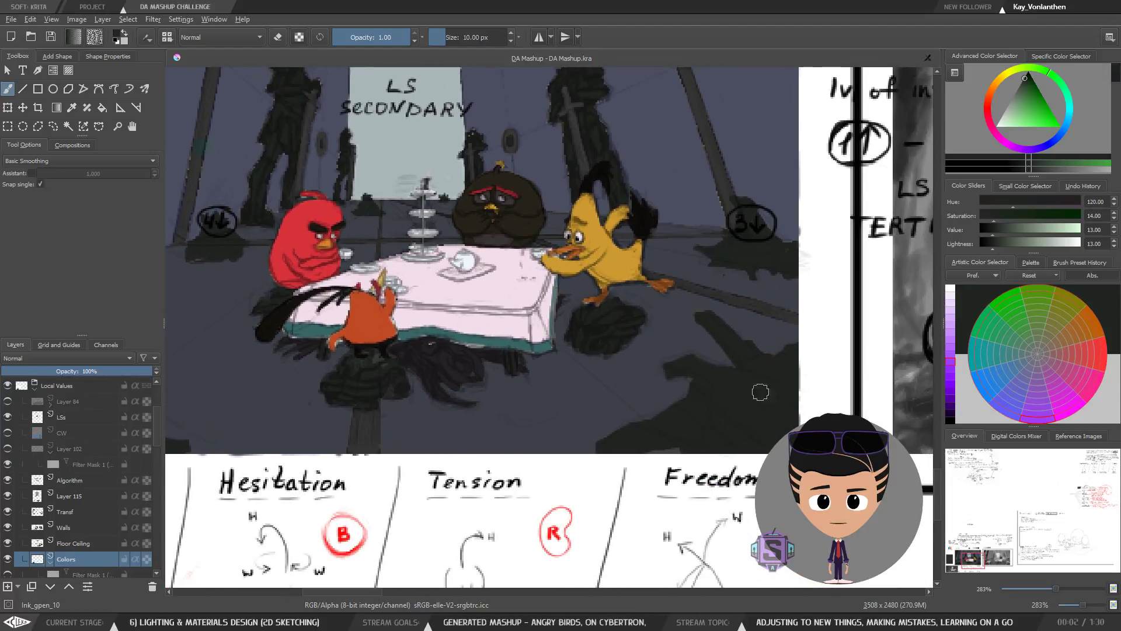
mouse_move(389, 293)
left_mouse_down()
mouse_move(395, 387)
mouse_move(450, 463)
mouse_move(490, 449)
mouse_move(543, 331)
left_mouse_up()
key("ctrl+minus")
key("ctrl+minus")
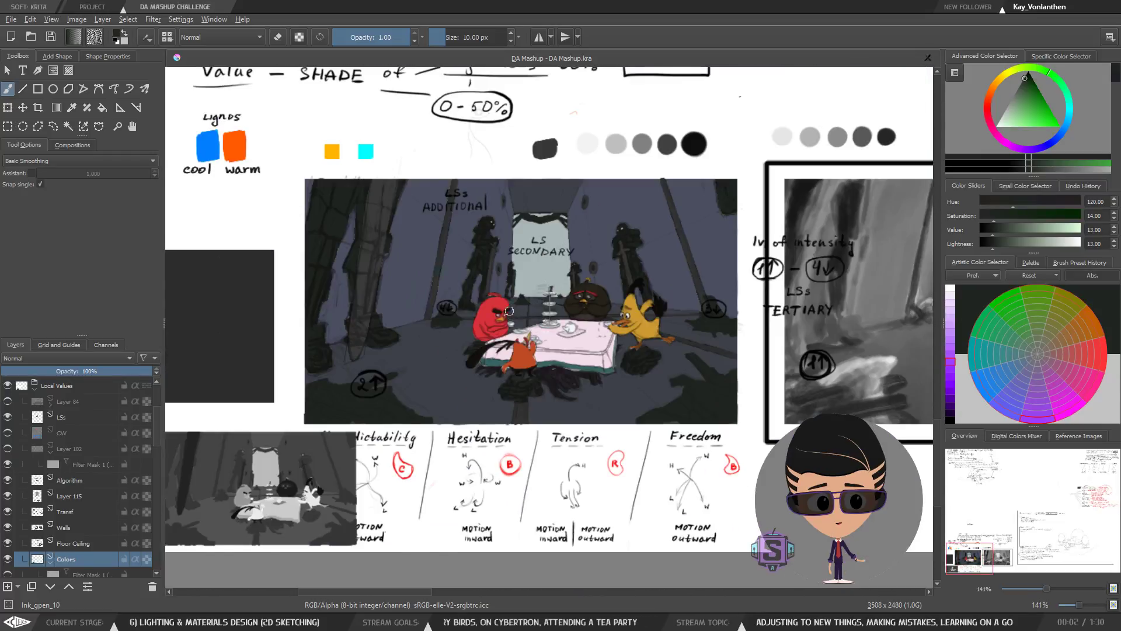
key("ctrl+plus")
key("ctrl+plus")
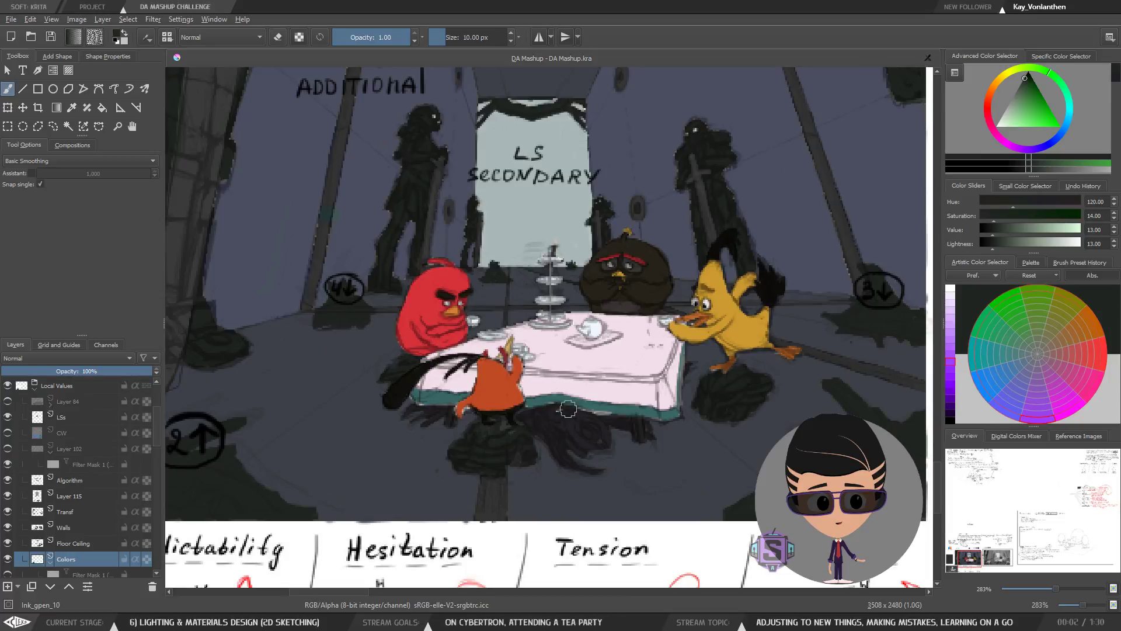
Step: Sample the teal of the tablecloth's lower border at several points along its length
left_click(449, 396, "ctrl")
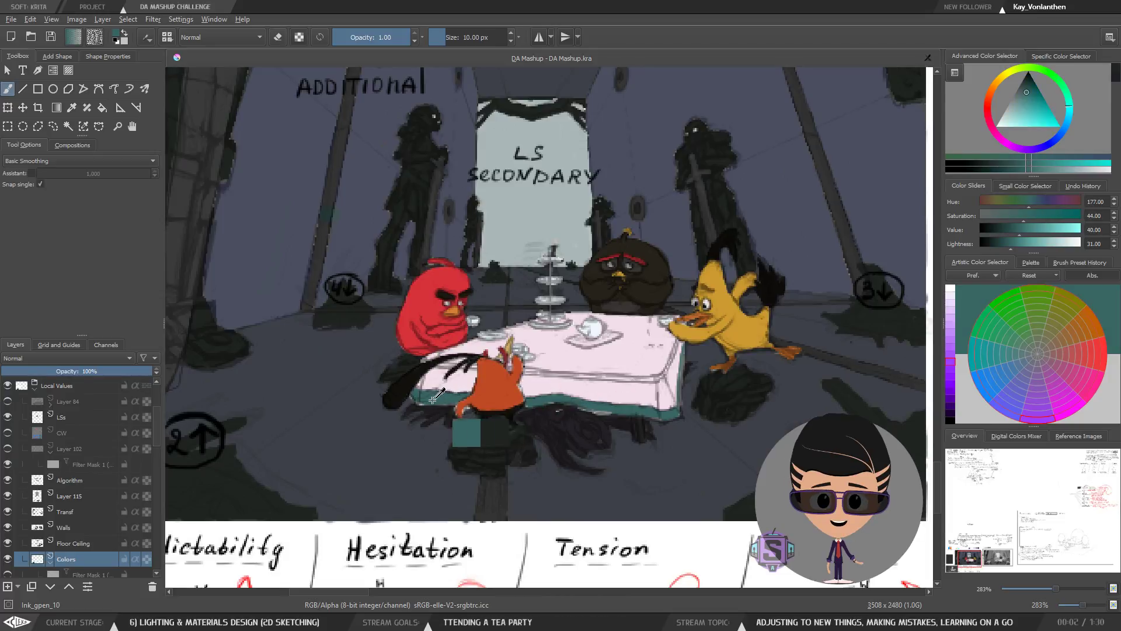
left_click(638, 407, "ctrl")
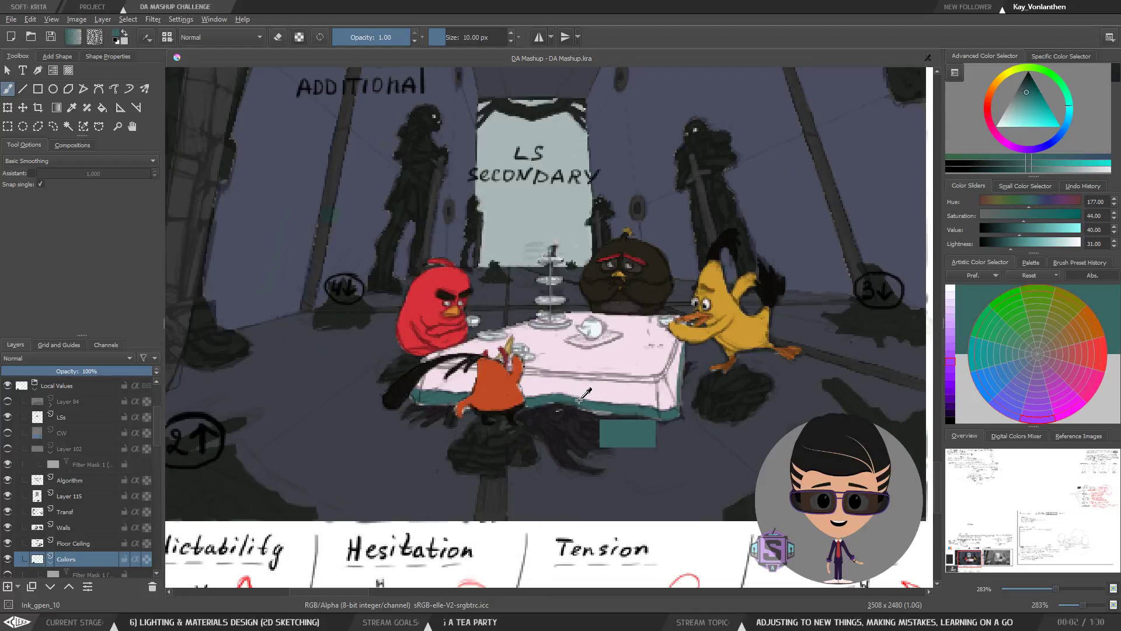
left_click(439, 396, "ctrl")
Step: Examine the tablecloth's teal border and the dark shapes beneath the table, both close up and within the whole picture
key("minus")
key("minus")
key("minus")
key("minus")
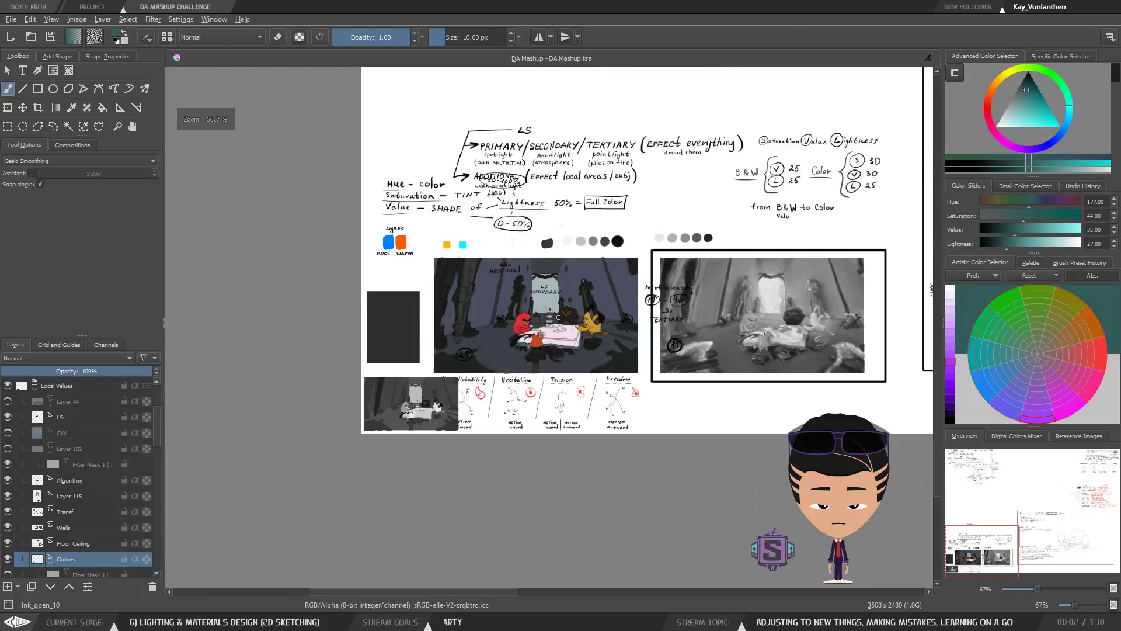
key("plus")
key("plus")
key("plus")
key("plus")
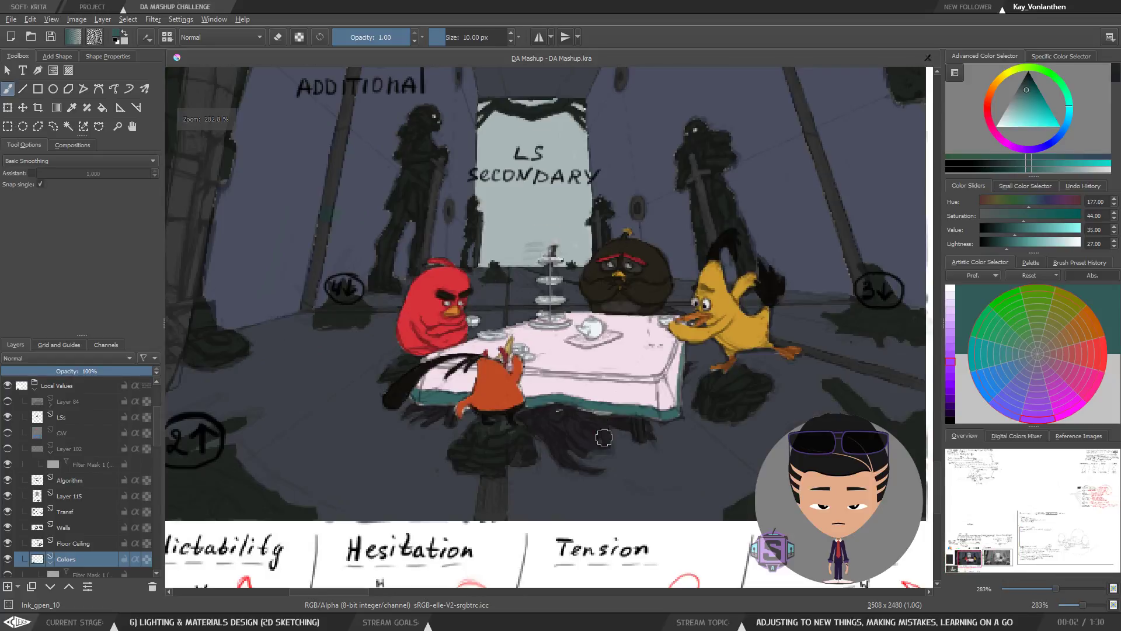
key("plus")
key("plus")
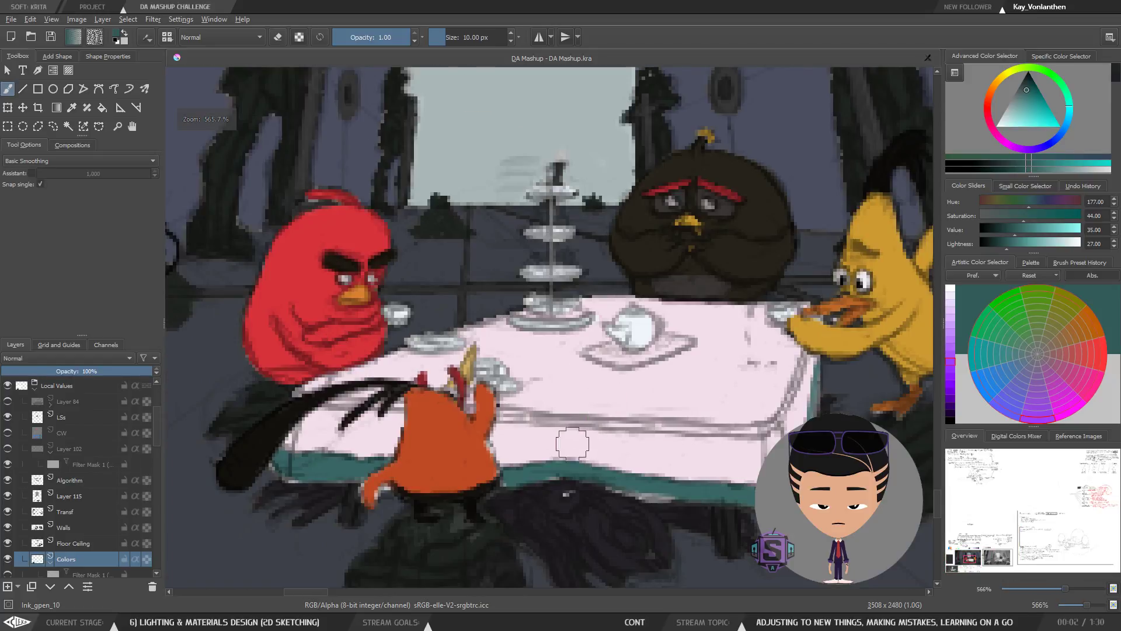
key("minus")
key("minus")
key("plus")
key("plus")
left_click_drag(586, 441, 542, 341)
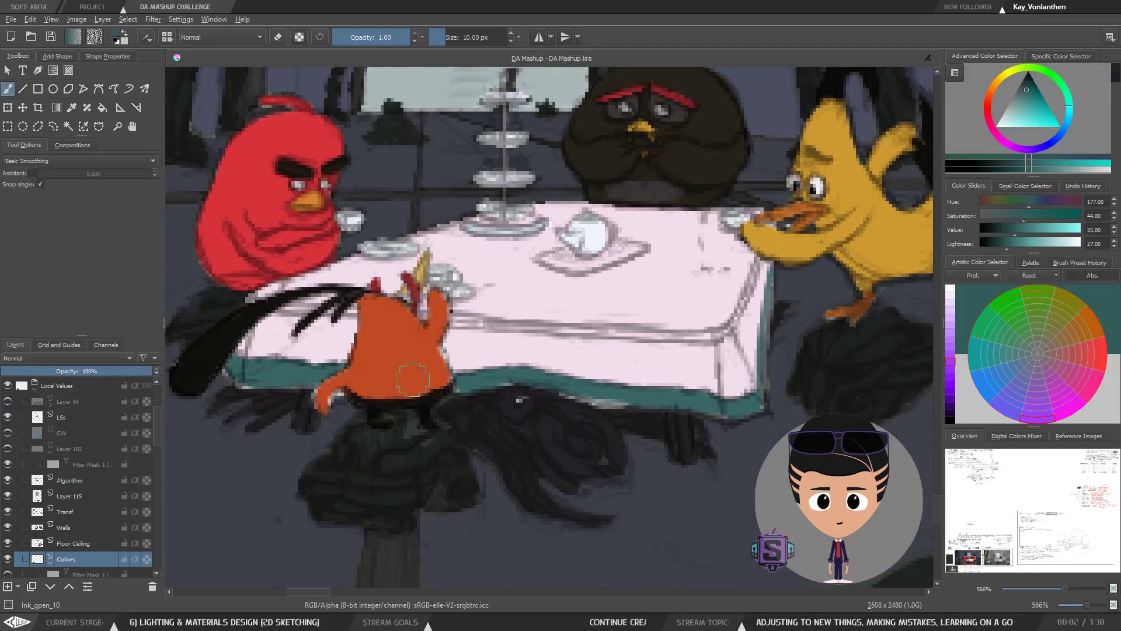
key("minus")
key("minus")
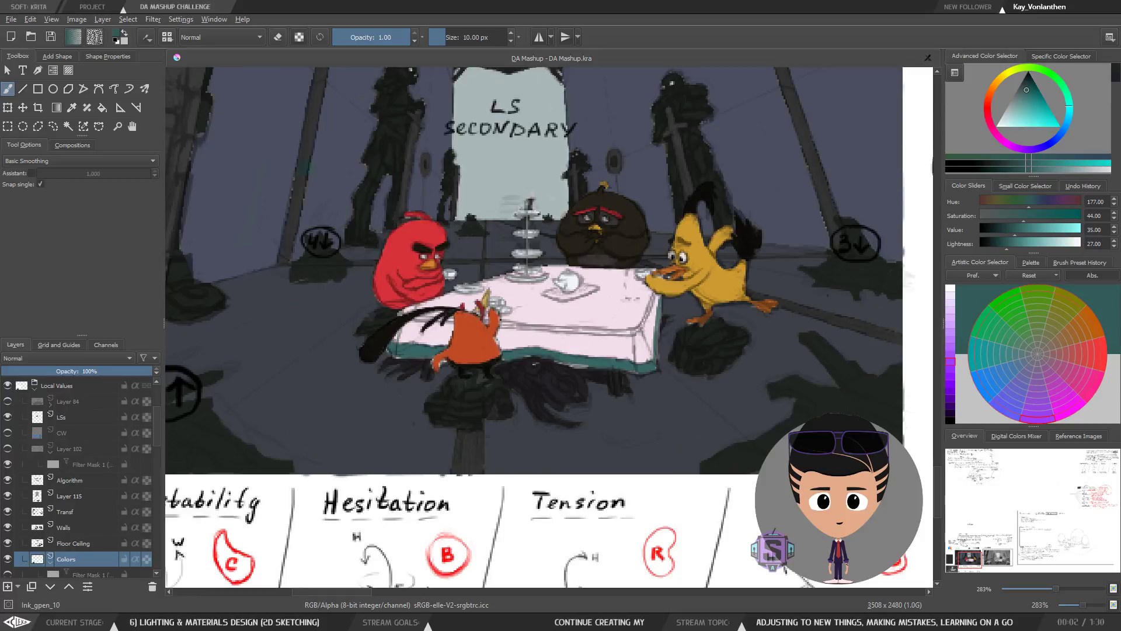
key("l")
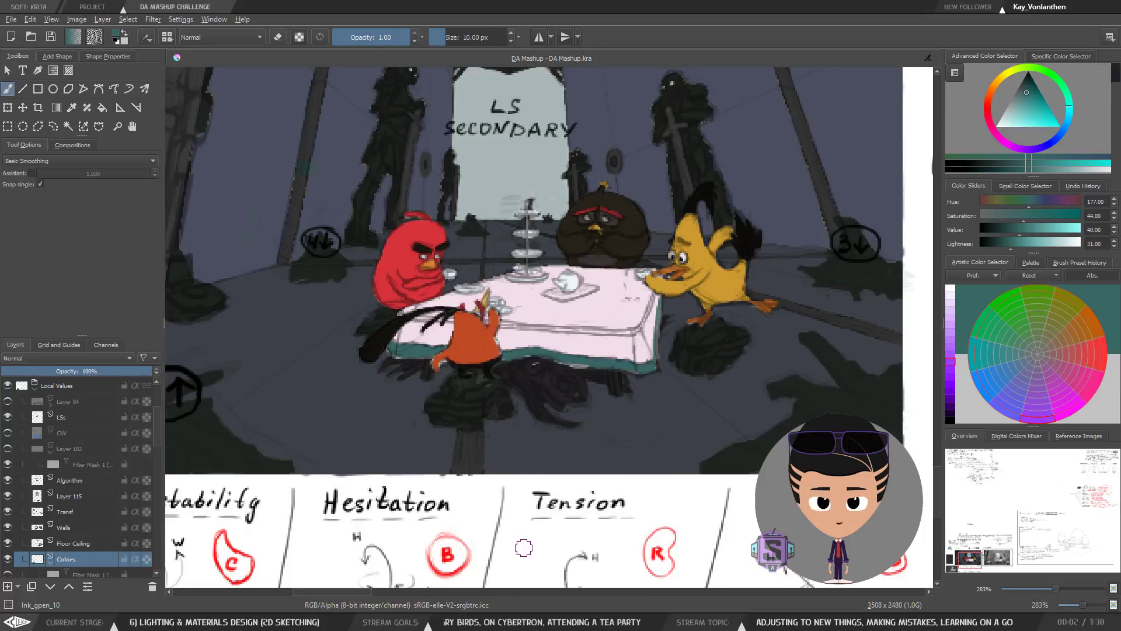
key("minus")
key("minus")
key("plus")
key("plus")
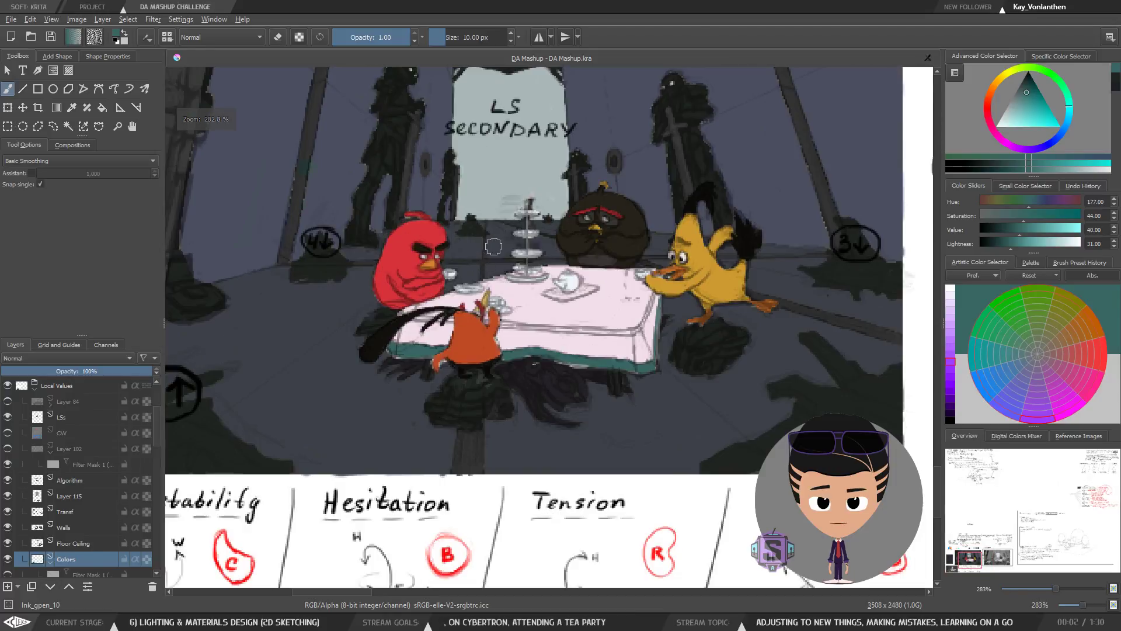
Step: Sample the tablecloth's pale pink and try green, orange-red and pink hues on it, ending at hue 300
left_click(586, 328, "ctrl")
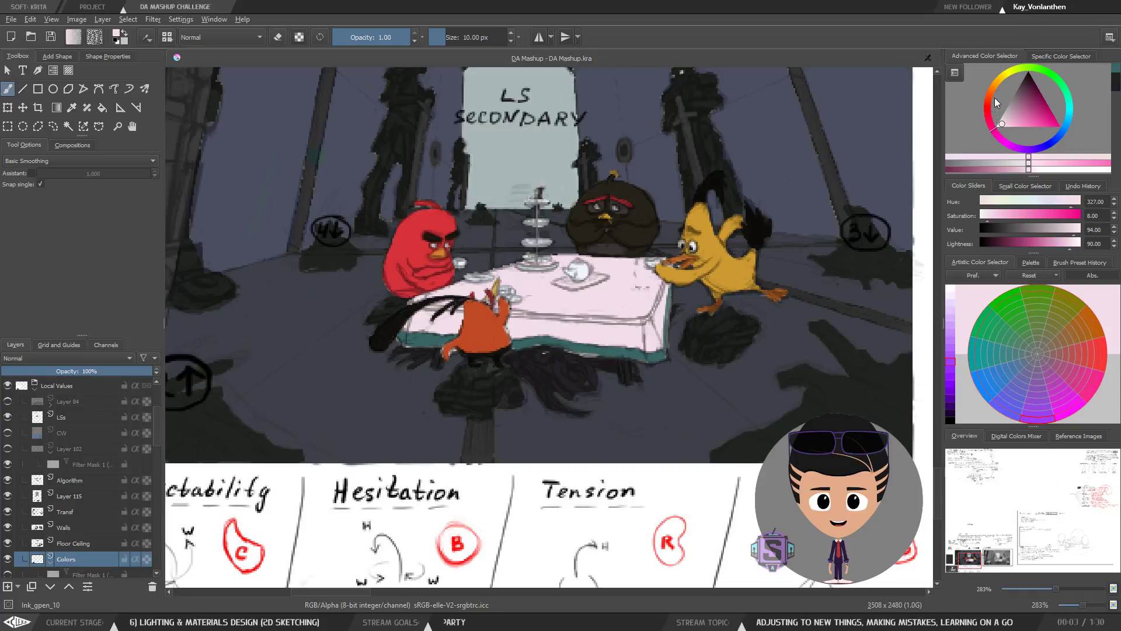
left_click(1066, 88)
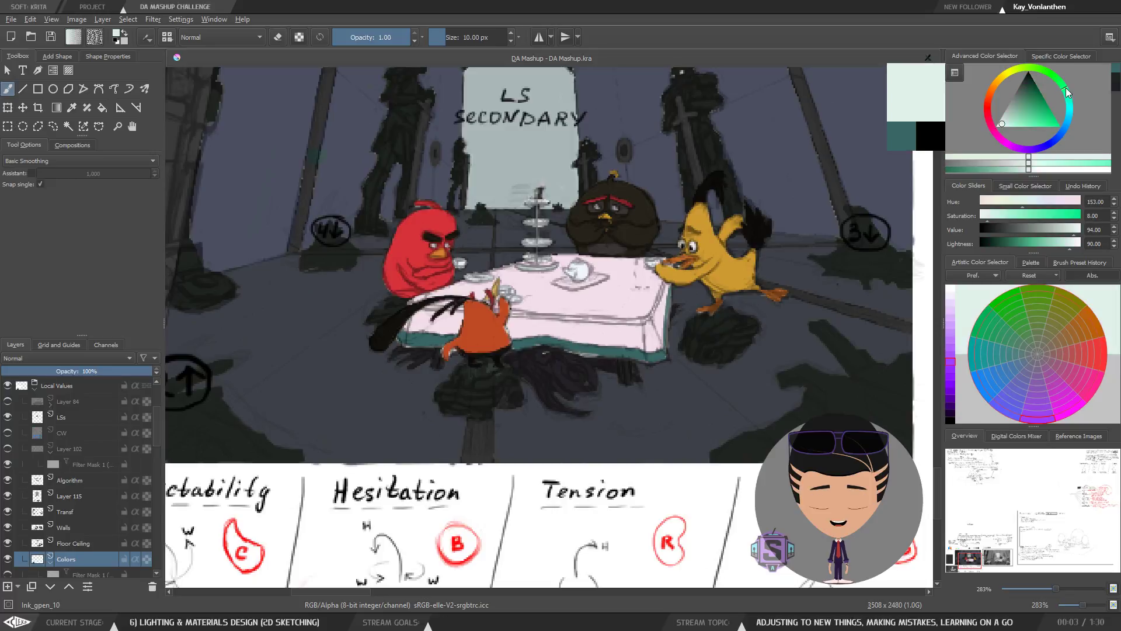
left_click_drag(990, 114, 987, 99)
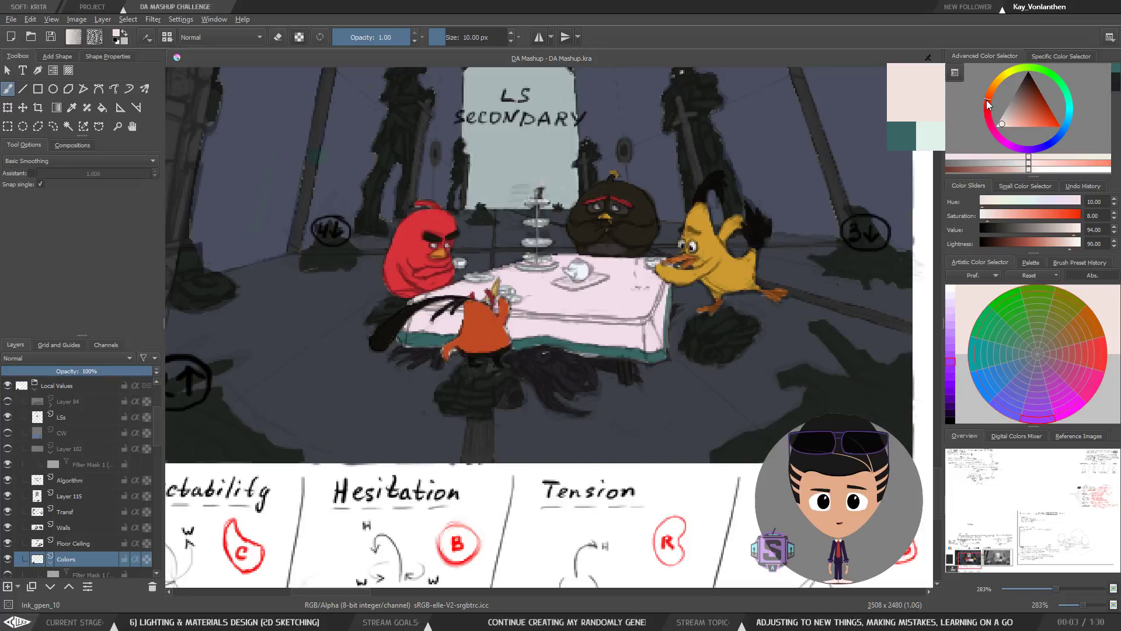
left_click_drag(985, 103, 989, 132)
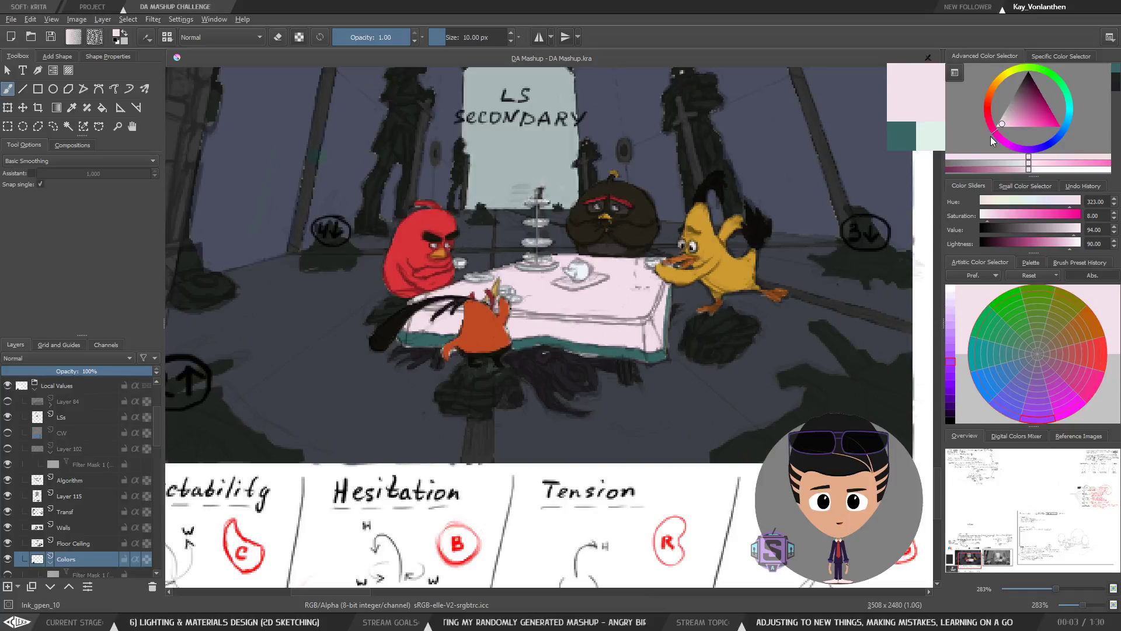
mouse_move(997, 143)
left_mouse_down()
mouse_move(985, 116)
mouse_move(1007, 145)
left_mouse_up()
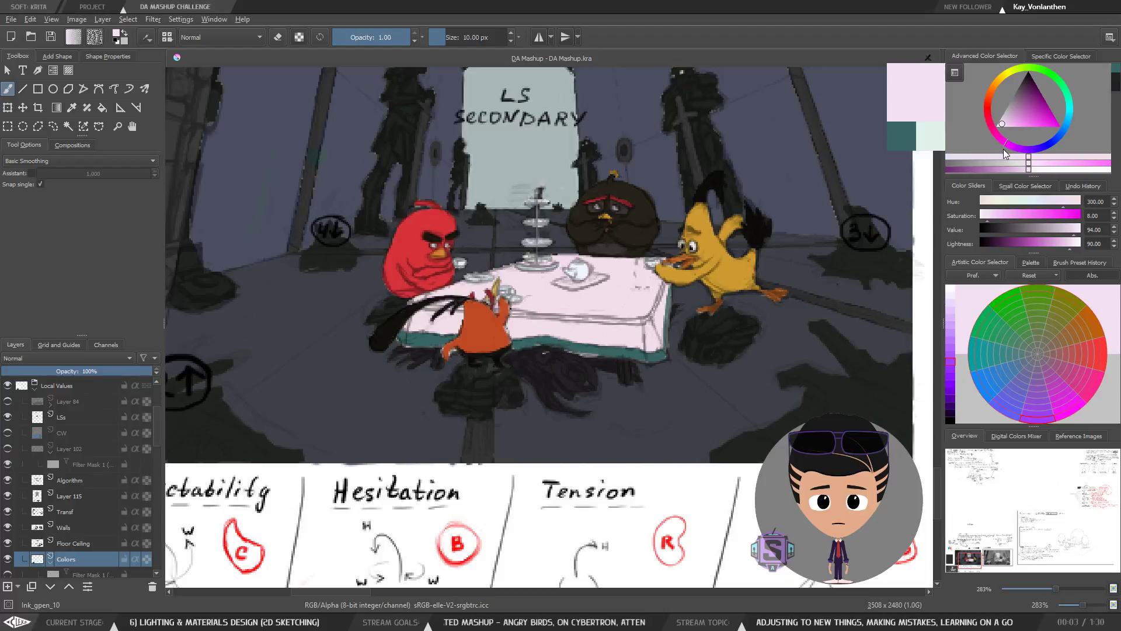
Step: Sample the dark purple of the shape beneath the table and shift its hue to 300
key("plus")
key("plus")
left_click(570, 400, "ctrl")
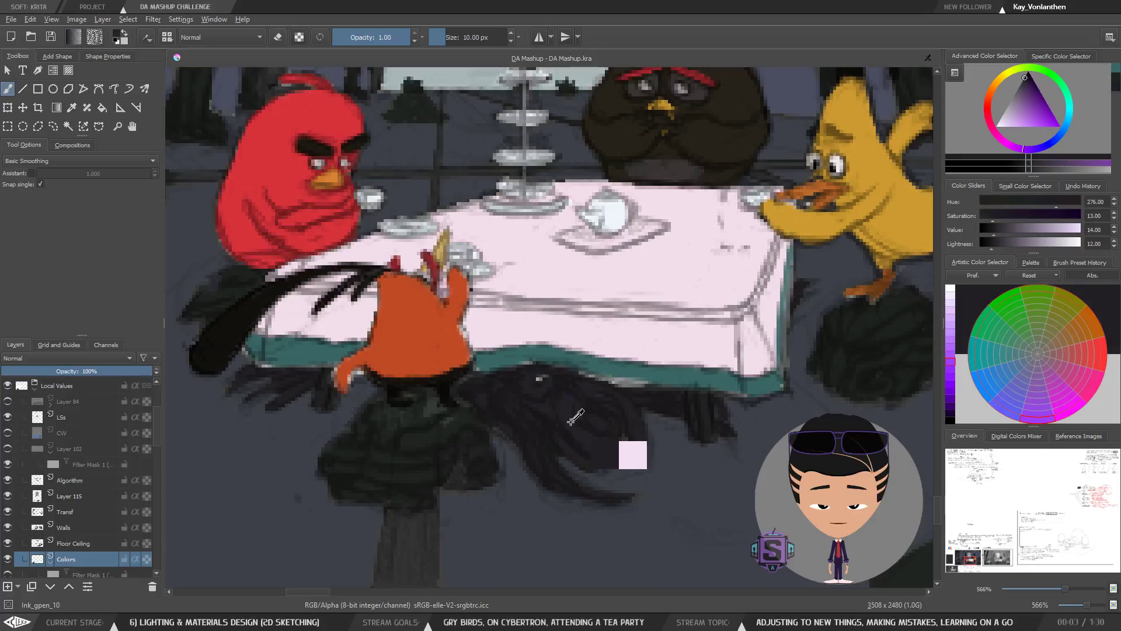
left_click(1023, 151)
left_click_drag(1021, 153, 1008, 153)
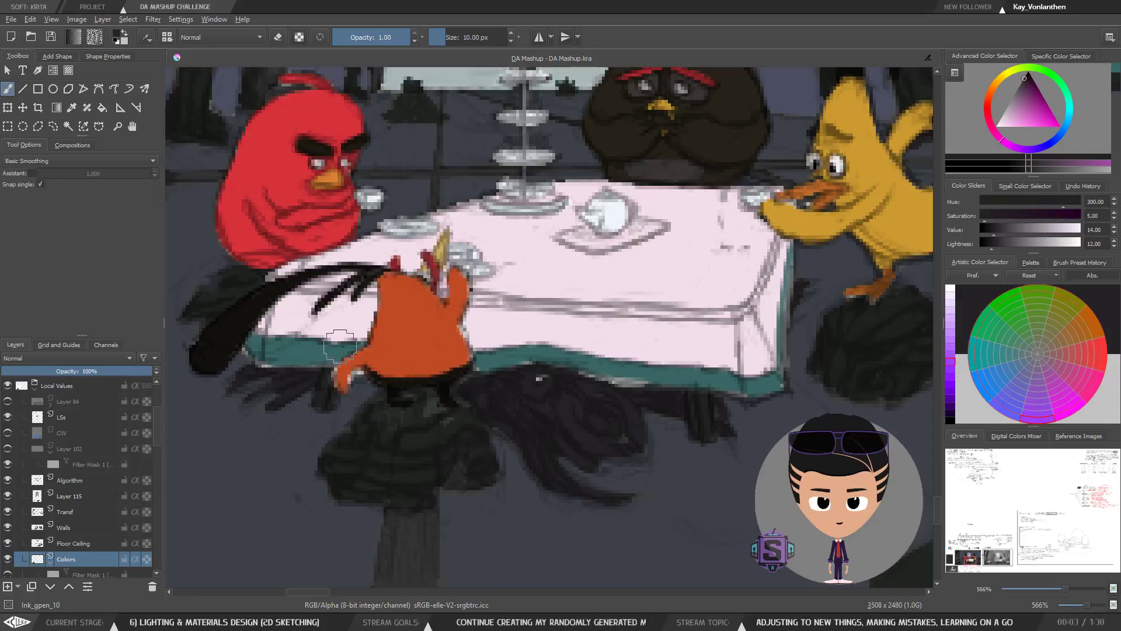
Step: Hide and reshow the Colors layer to compare the painting with and without its local colours
left_click_drag(289, 353, 313, 353)
key("ctrl+z")
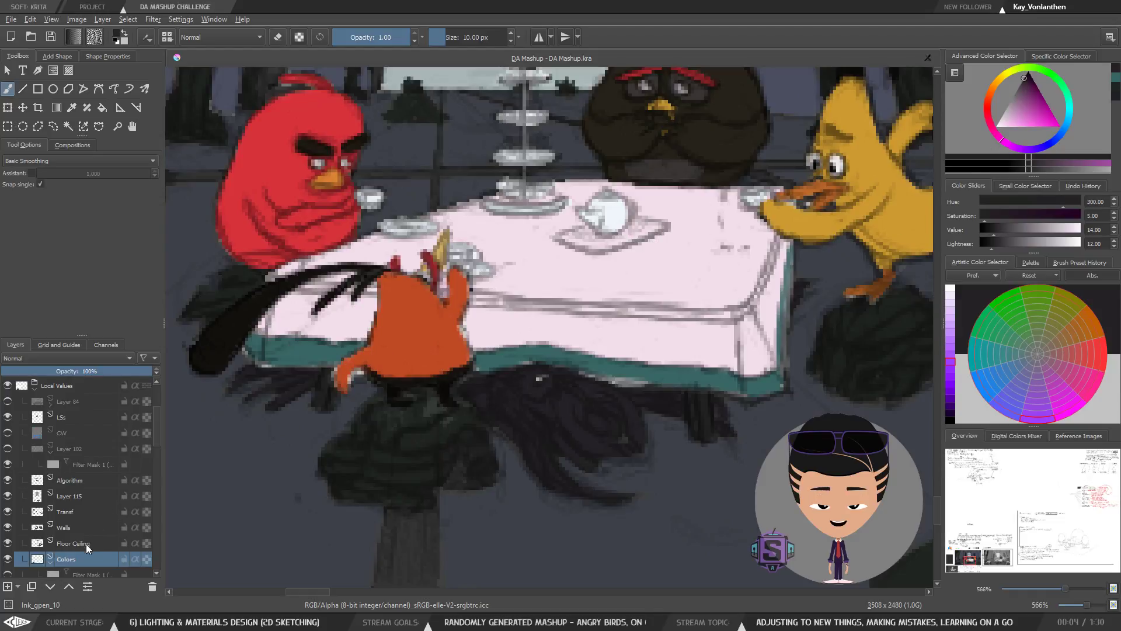
left_click(8, 559)
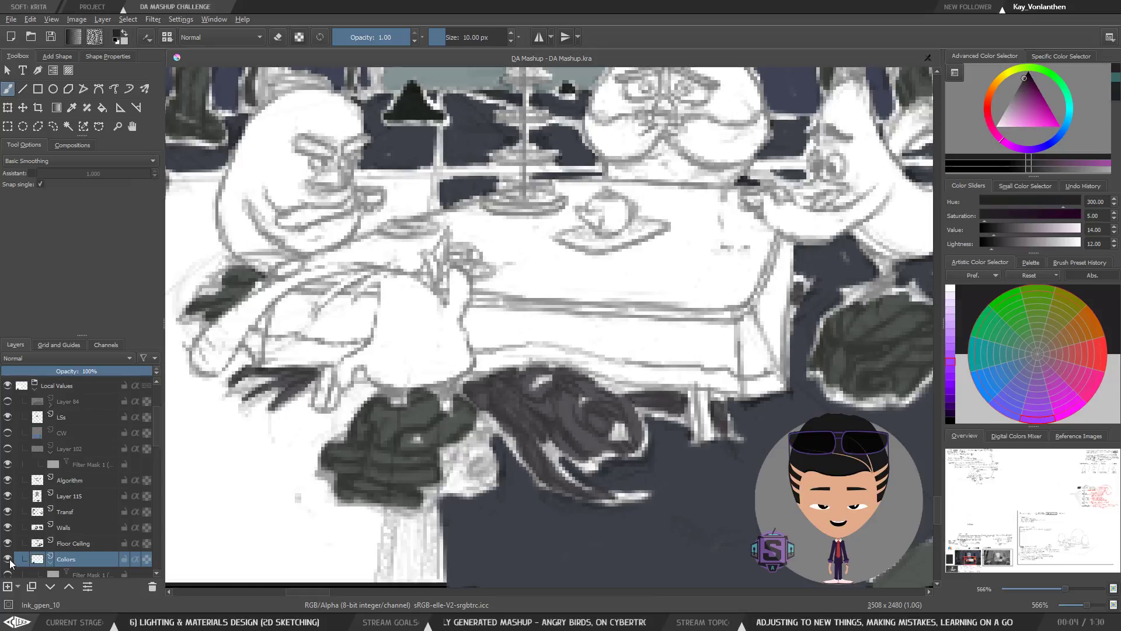
left_click(8, 559)
key("minus")
key("minus")
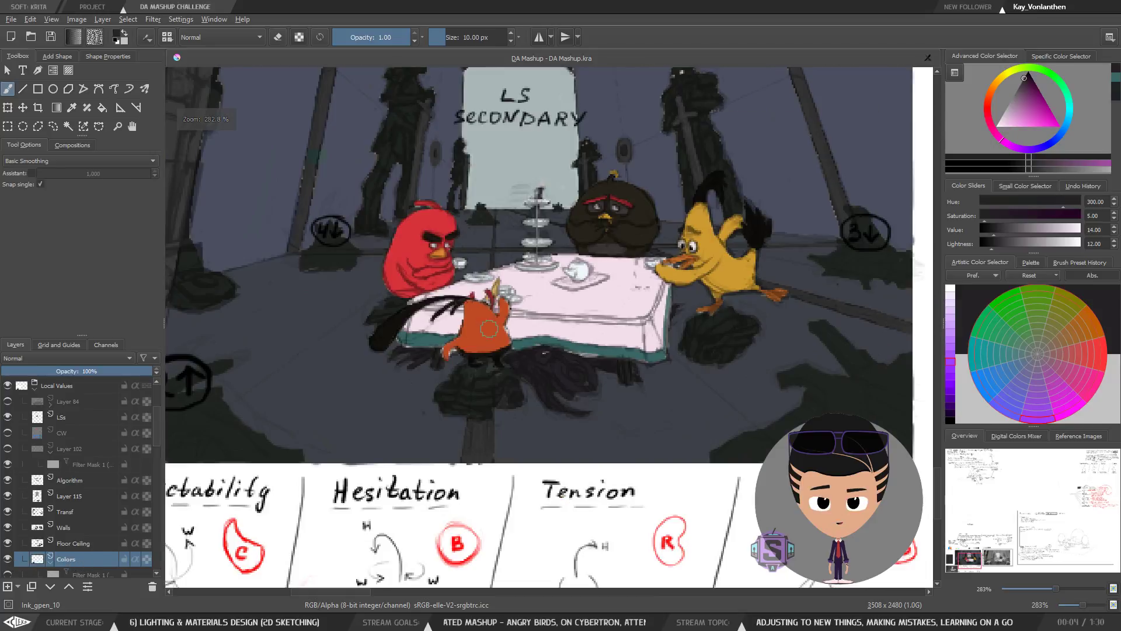
left_click_drag(521, 342, 512, 416)
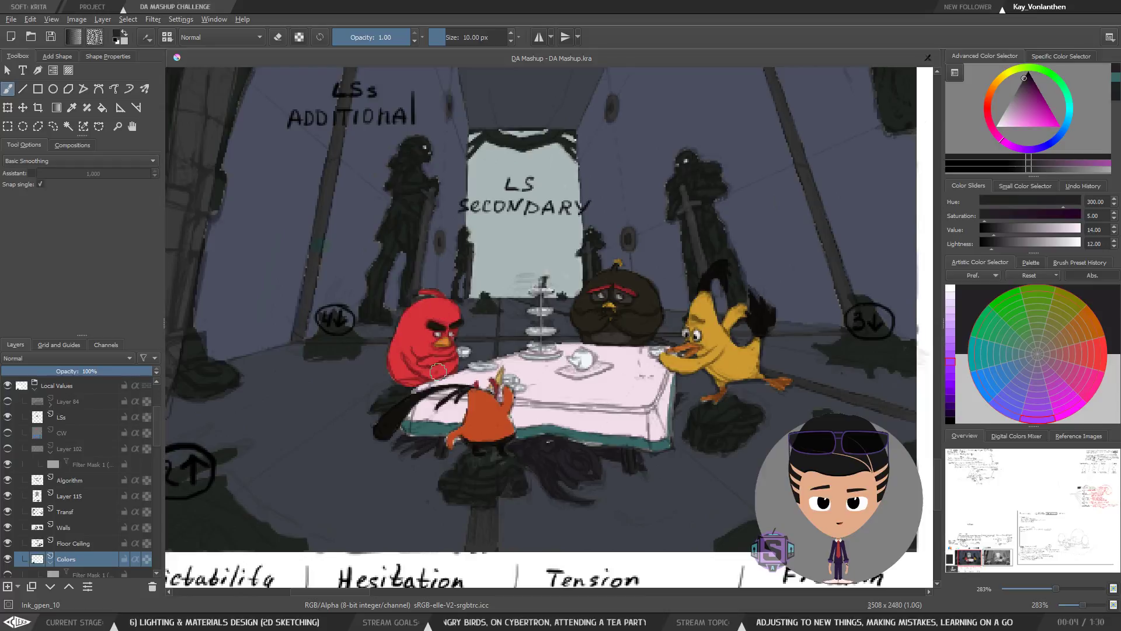
left_click_drag(415, 406, 495, 361)
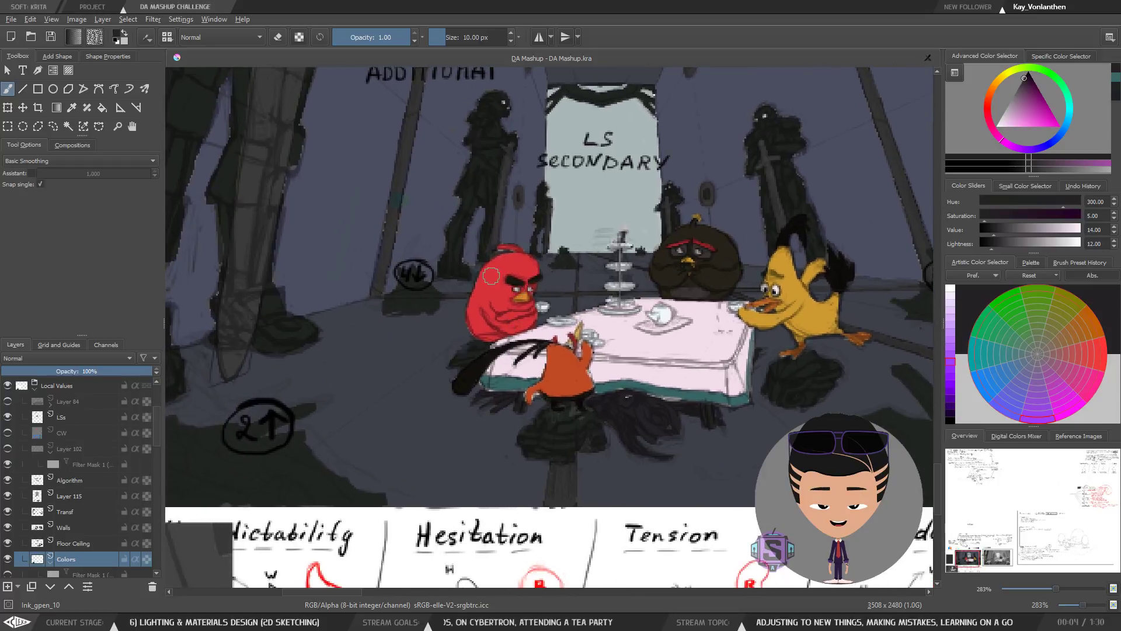
left_click_drag(445, 395, 486, 386)
Step: Select the Floor Ceiling layer and the Walls layer, and inspect the blending mode of Walls
left_click_drag(157, 430, 156, 417)
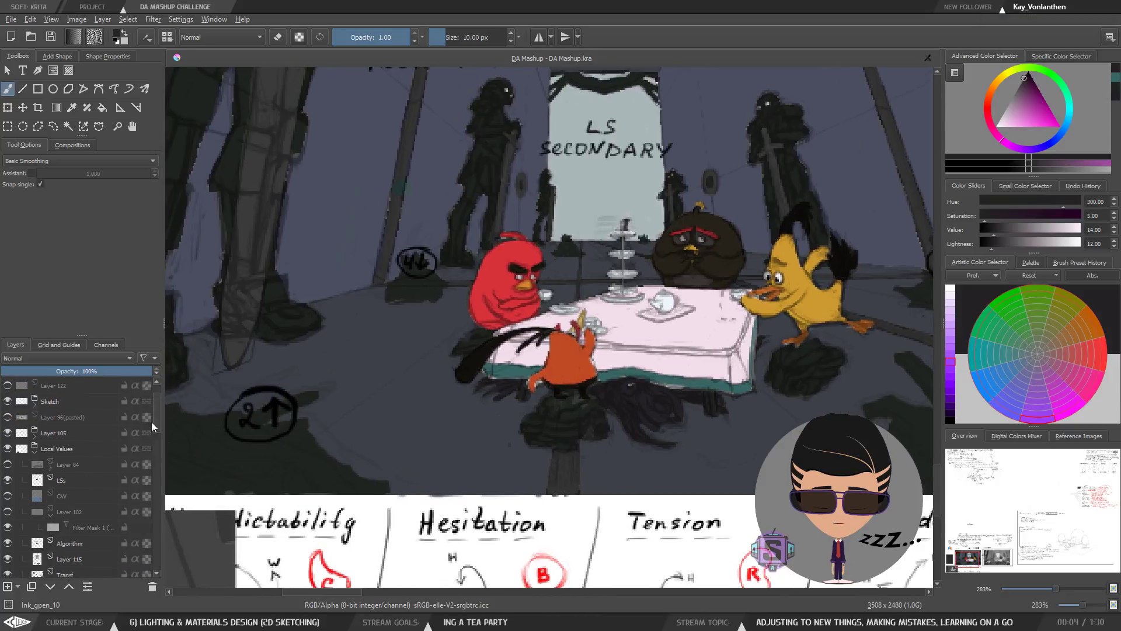
scroll(155, 430, "down", 3)
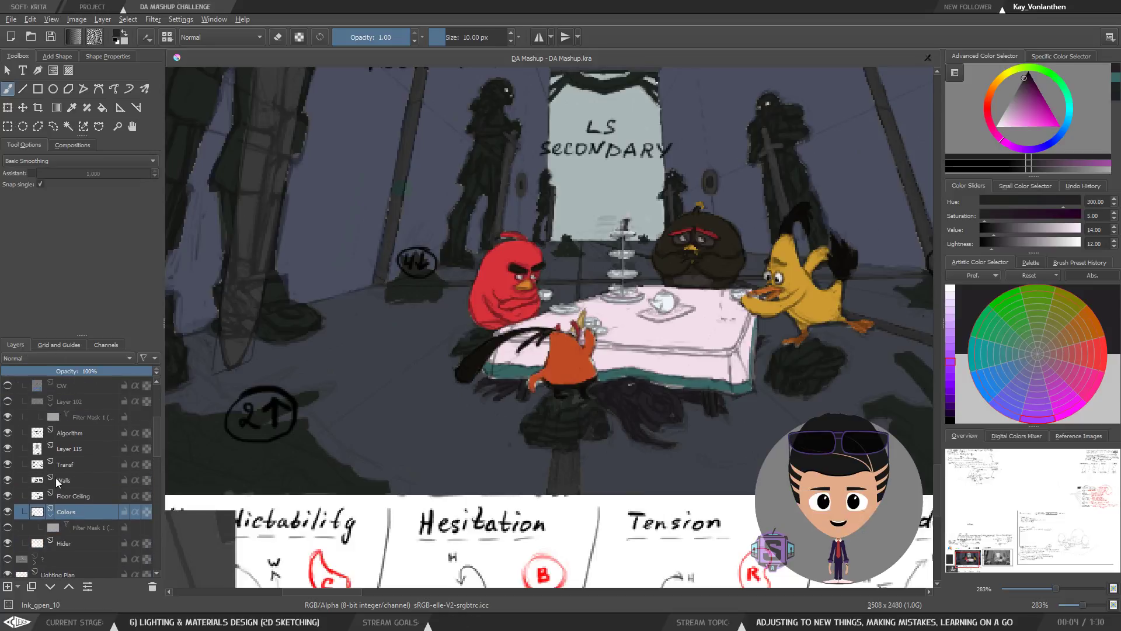
left_click(71, 495)
left_click(70, 482)
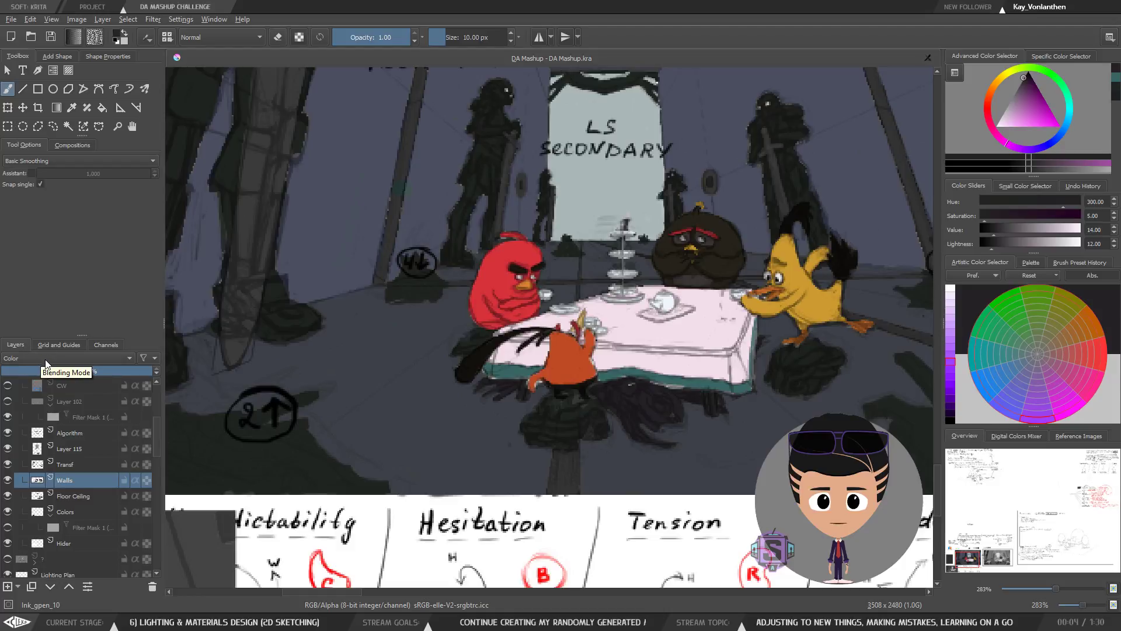
mouse_move(79, 479)
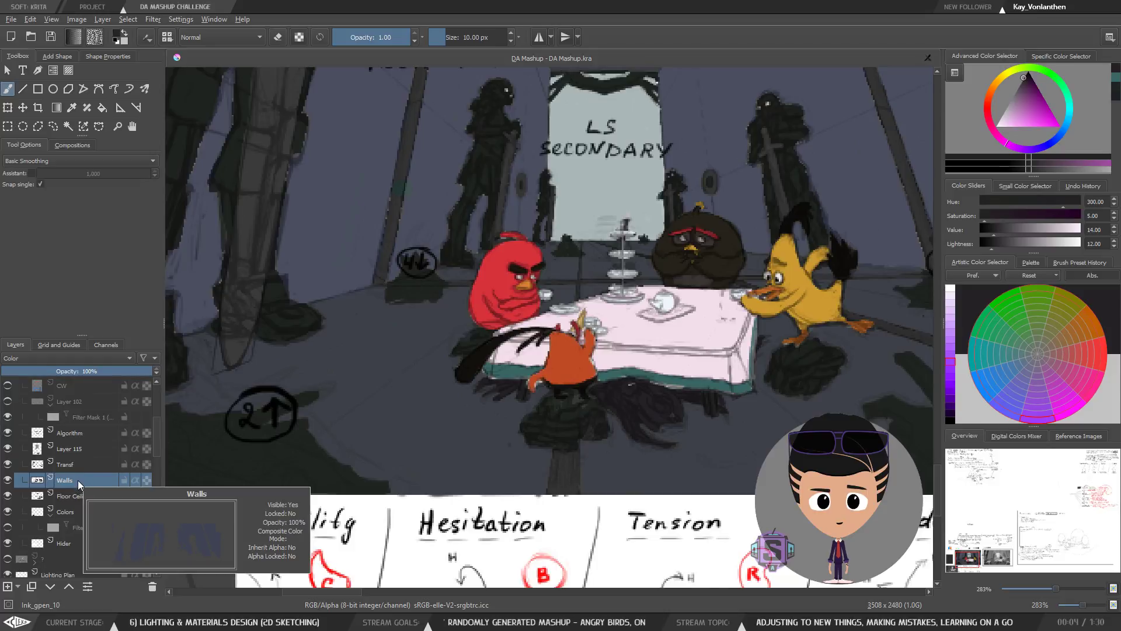
mouse_move(78, 461)
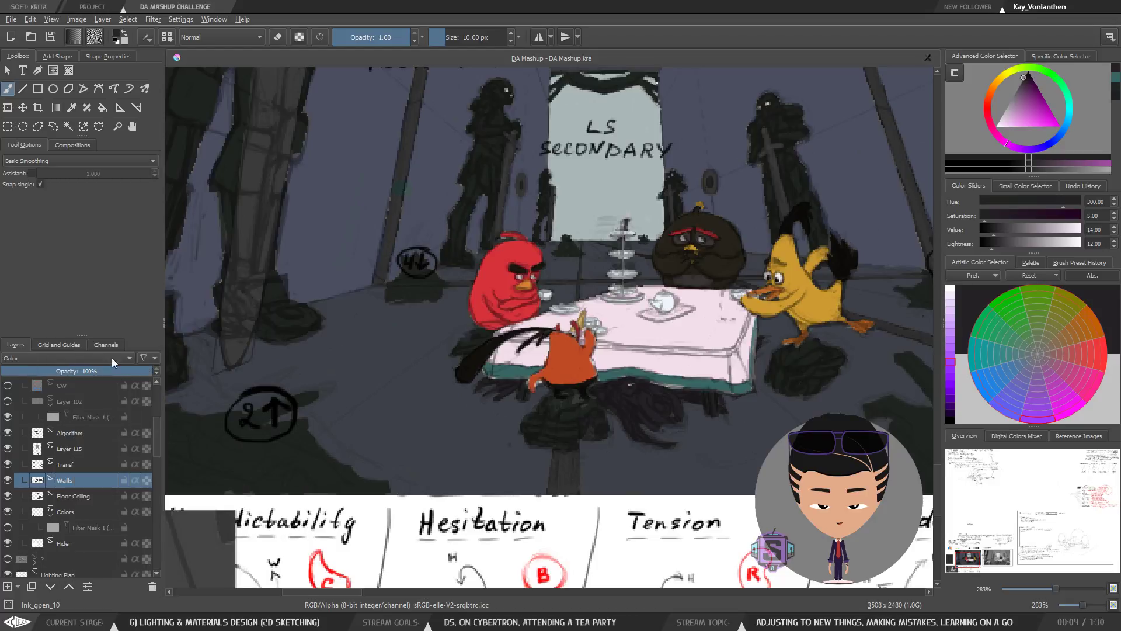
Step: Switch repeatedly between the Walls and Transf layers to compare their blending modes, ending on Layer 115
left_click(71, 469)
left_click(69, 484)
left_click(75, 464)
left_click(72, 481)
left_click(70, 465)
left_click(72, 479)
left_click(73, 464)
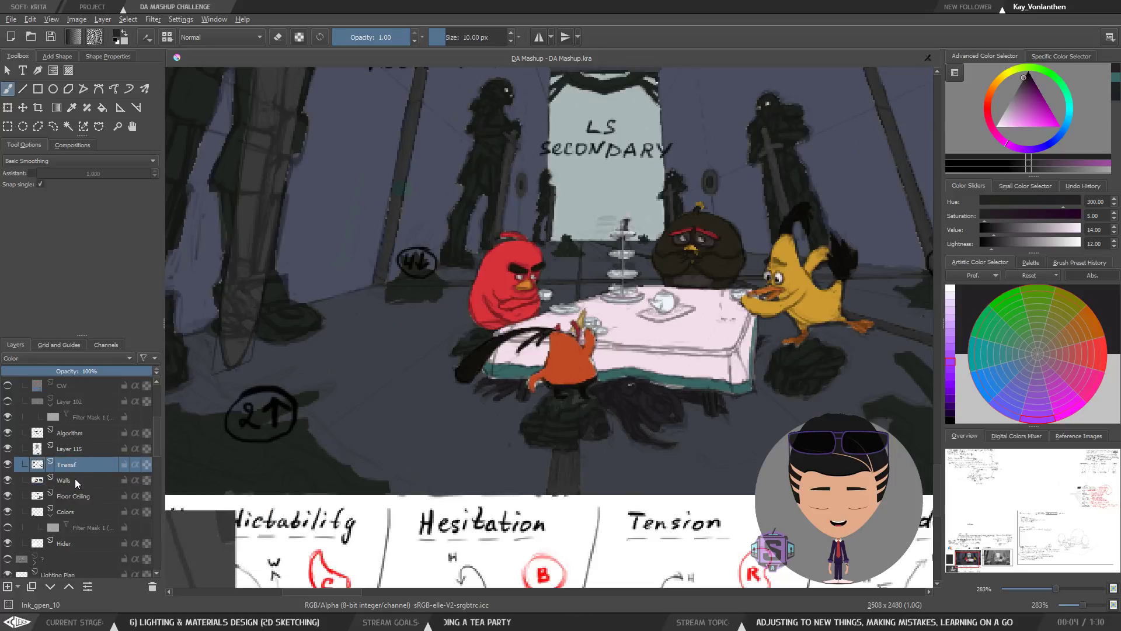
left_click(69, 478)
left_click(72, 464)
left_click(70, 448)
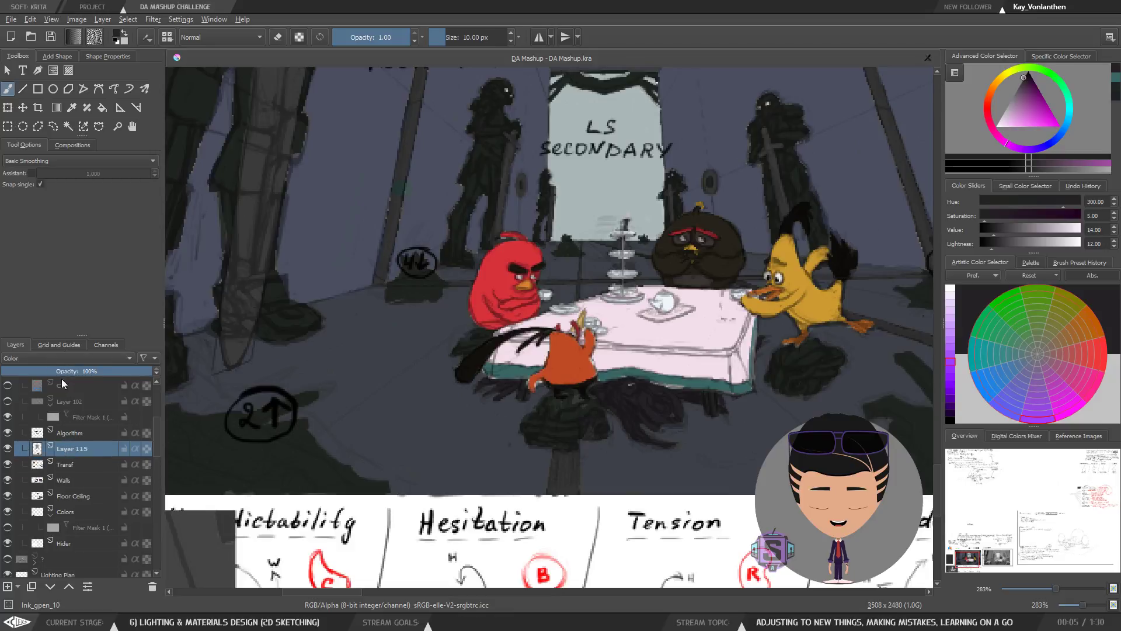
Step: Compare the blending modes of the Transf, Layer 115 and Algorithm layers by selecting each in turn
left_click(74, 462)
left_click(75, 448)
left_click(79, 435)
left_click(76, 449)
left_click(76, 462)
left_click(73, 448)
left_click(73, 434)
left_click(70, 448)
left_click(67, 462)
left_click(68, 447)
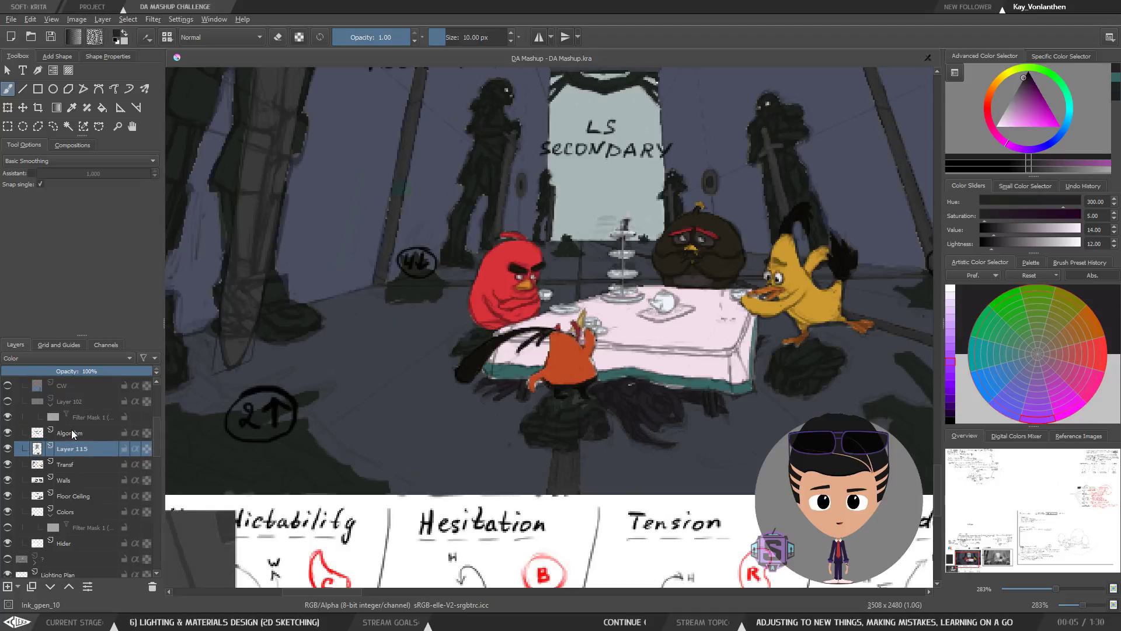
left_click(69, 434)
mouse_move(63, 464)
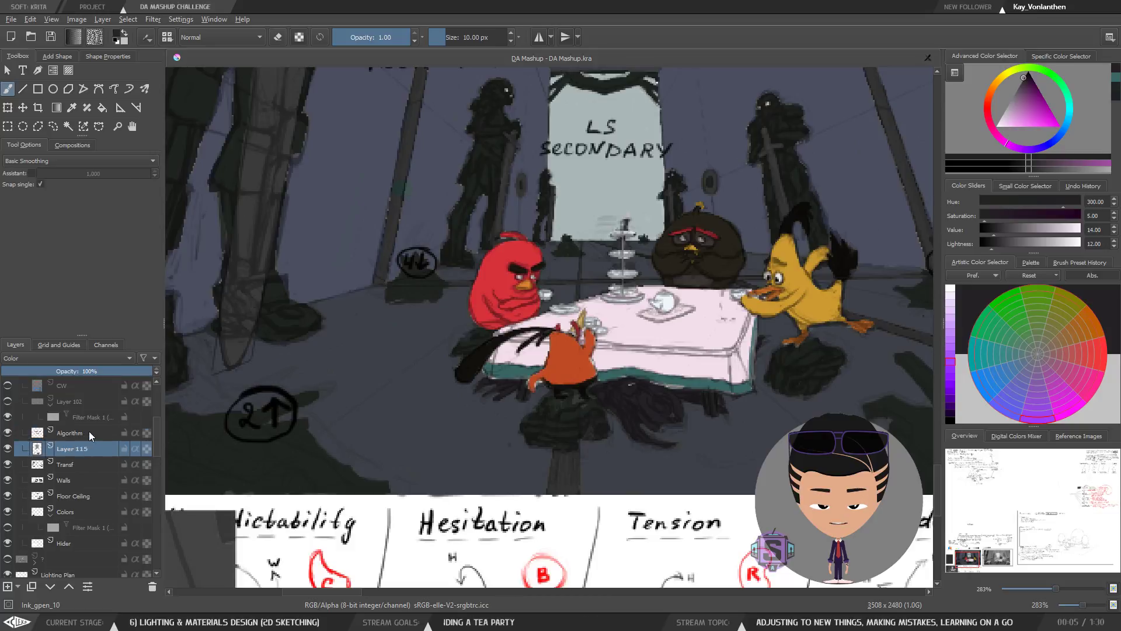
Step: Alternate between Layer 115 and the Algorithm layer to compare their blending modes, ending on Algorithm
left_click(88, 448)
left_click(91, 434)
left_click(93, 447)
left_click(93, 433)
left_click(87, 447)
left_click(85, 435)
left_click(86, 448)
left_click(85, 435)
left_click(86, 449)
left_click(86, 434)
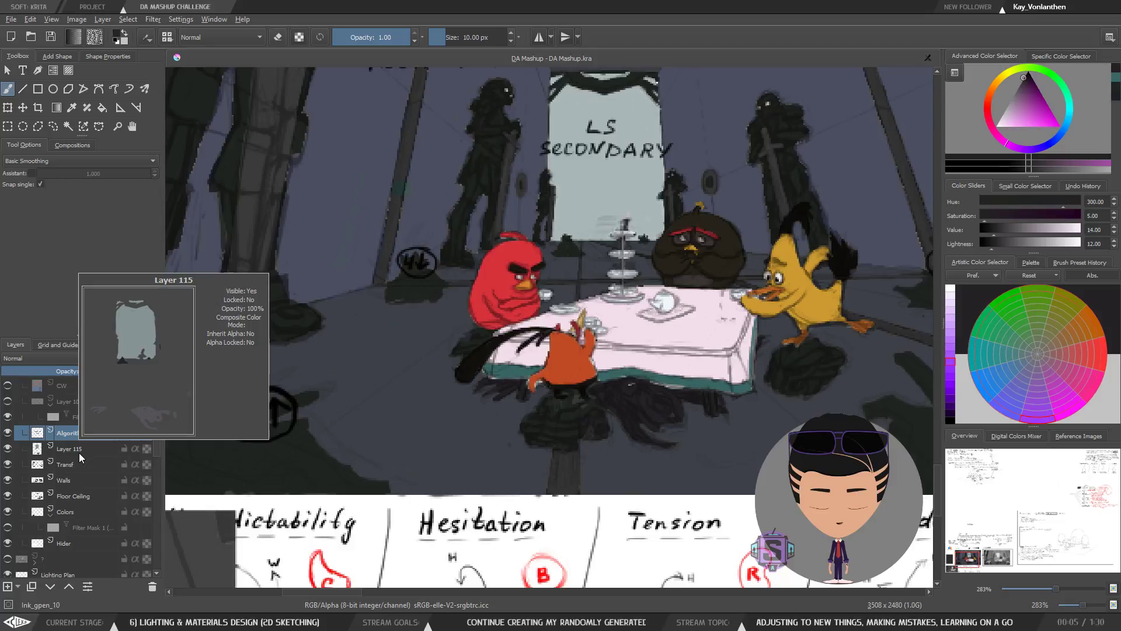
Step: Examine the coloured tea-party painting at different scales and compare it with the framed greyscale value study beside it
key("minus")
key("minus")
key("plus")
key("plus")
scroll(590, 276, "up", 3)
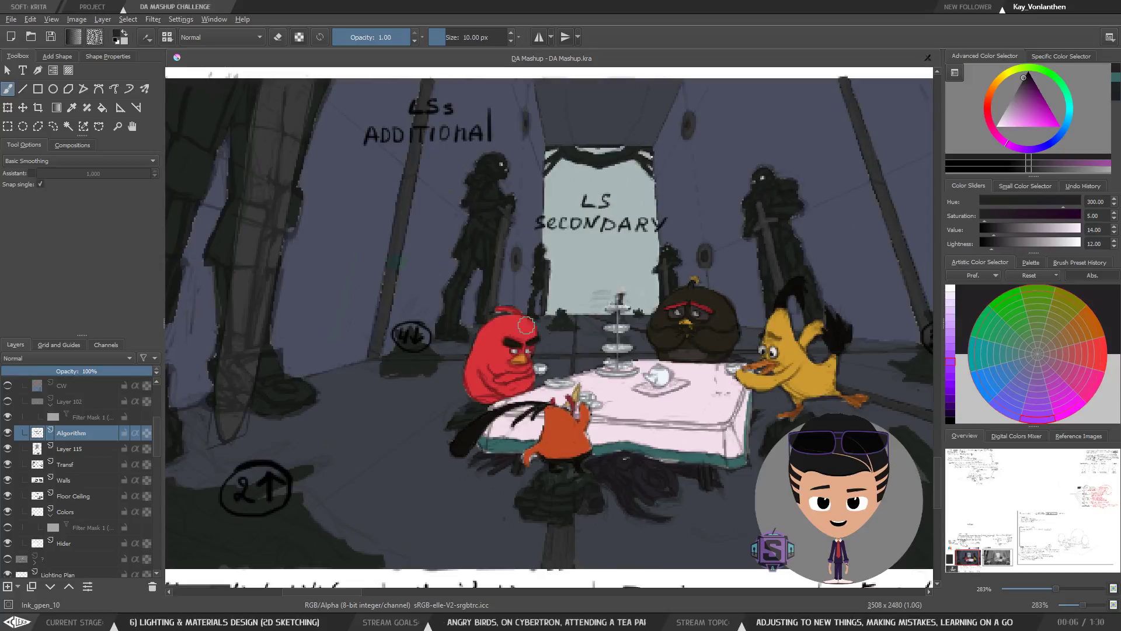
scroll(526, 325, "down", 2)
mouse_move(694, 325)
left_mouse_down()
mouse_move(555, 310)
mouse_move(424, 324)
mouse_move(376, 292)
left_mouse_up()
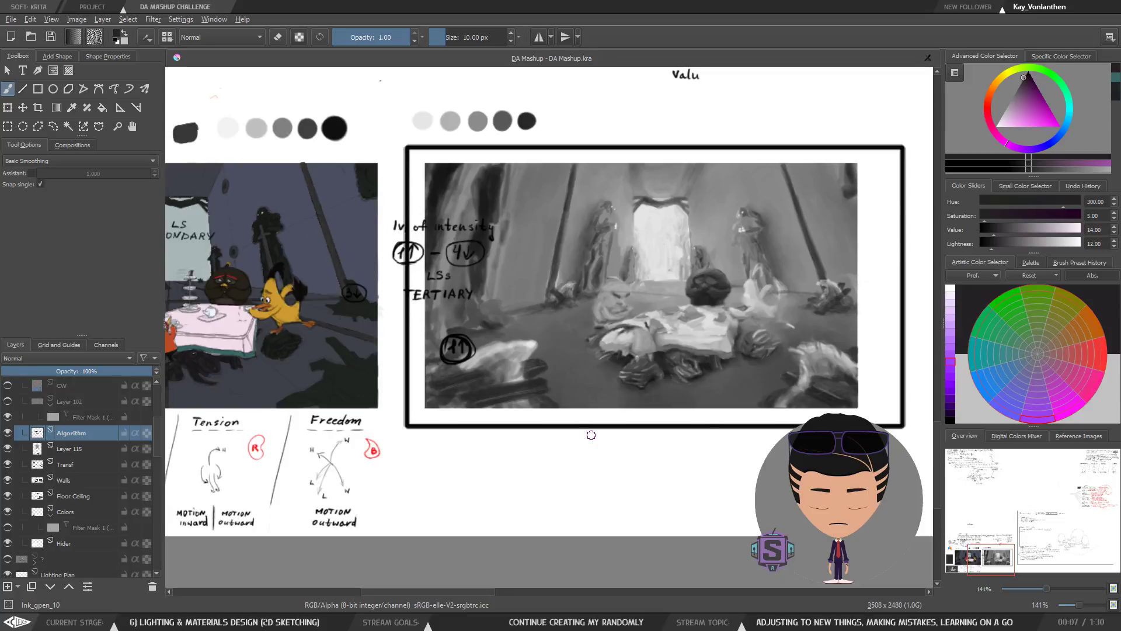
key("minus")
key("minus")
key("plus")
key("plus")
left_click_drag(529, 423, 470, 334)
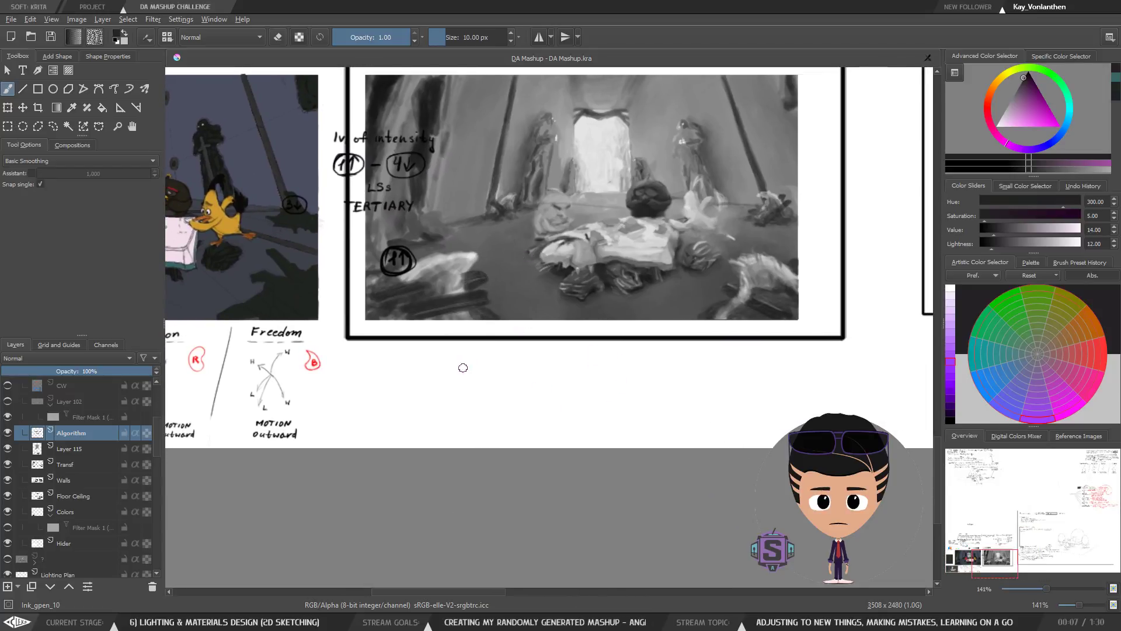
left_click_drag(456, 371, 730, 377)
mouse_move(583, 353)
left_mouse_down()
mouse_move(497, 437)
mouse_move(430, 427)
mouse_move(402, 383)
mouse_move(519, 355)
left_mouse_up()
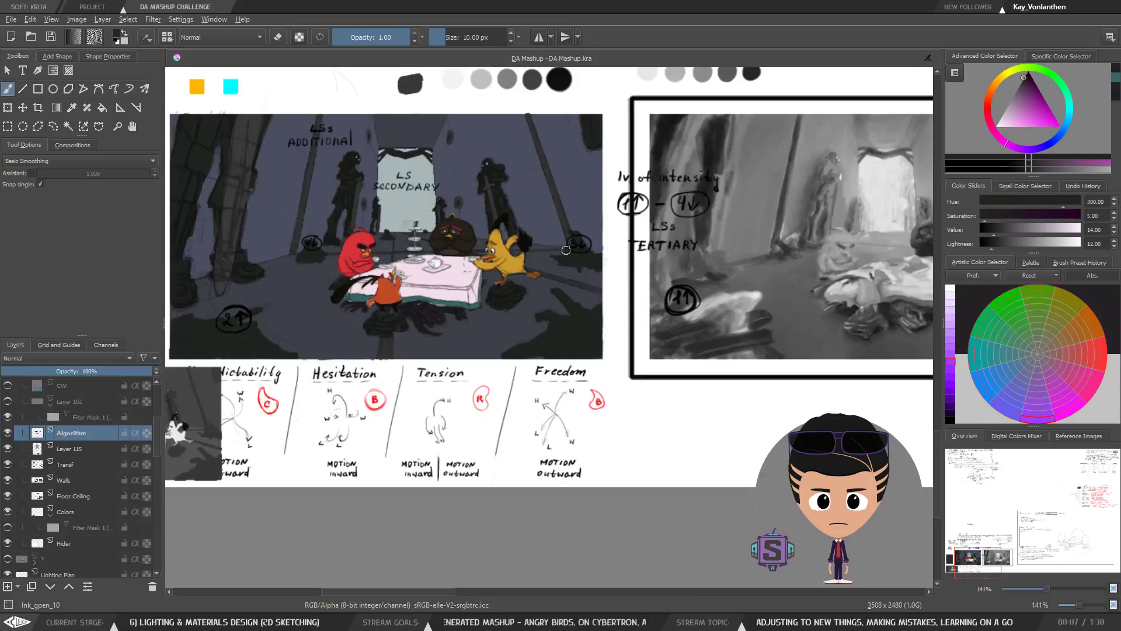
Step: Check the coloured painting in mirrored view and return the canvas to its normal orientation
mouse_move(551, 393)
left_mouse_down()
mouse_move(650, 433)
mouse_move(575, 379)
mouse_move(555, 382)
left_mouse_up()
mouse_move(623, 298)
left_mouse_down()
mouse_move(638, 377)
mouse_move(653, 367)
left_mouse_up()
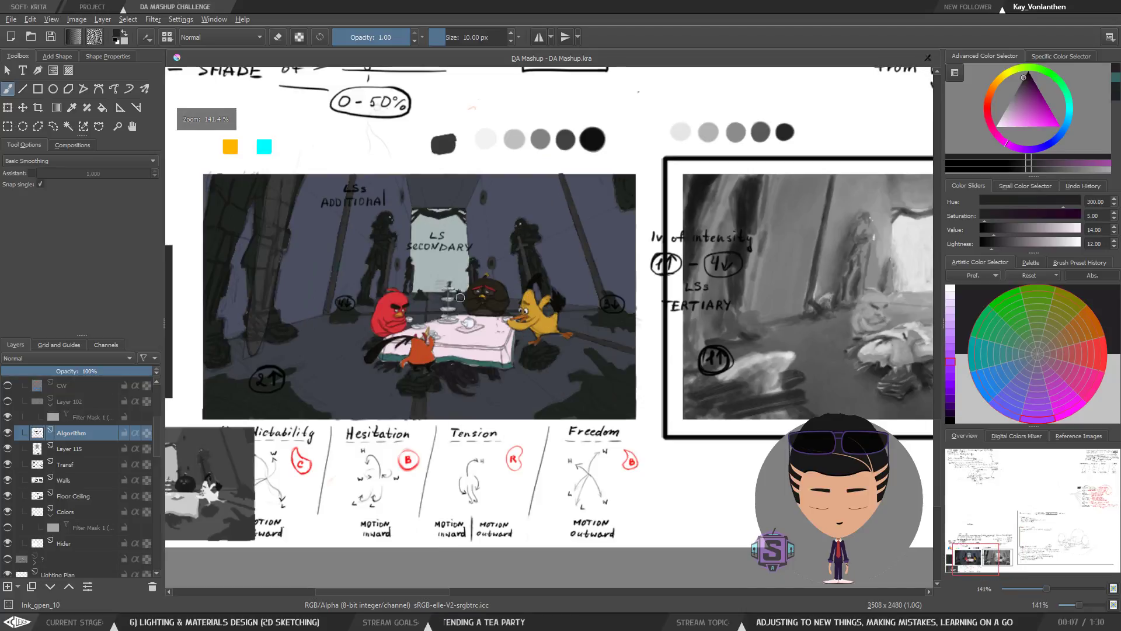
left_click_drag(457, 330, 467, 358)
key("m")
key("m")
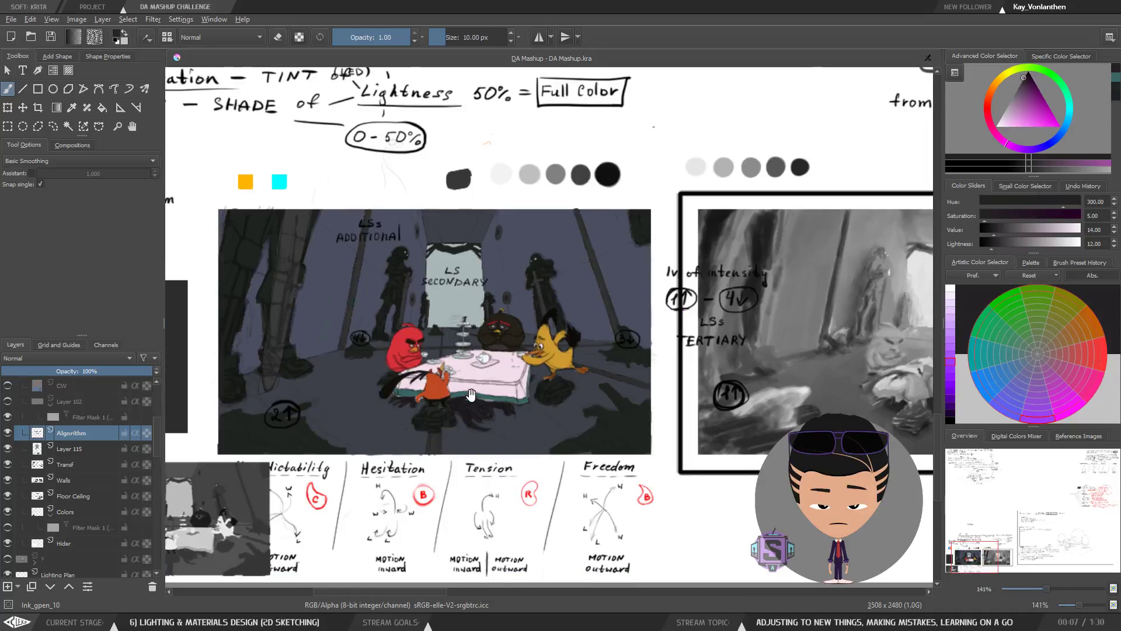
left_click_drag(471, 395, 464, 301)
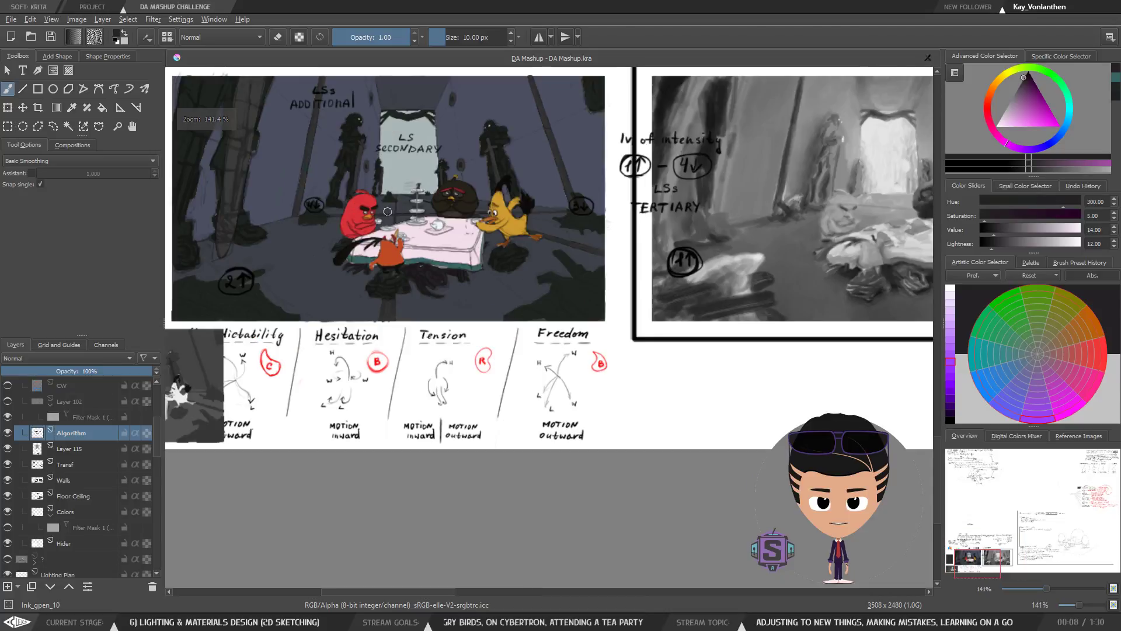
Step: Examine the coloured painting together with the colour swatches, grey value scale and lightness notes above it
right_click(407, 236)
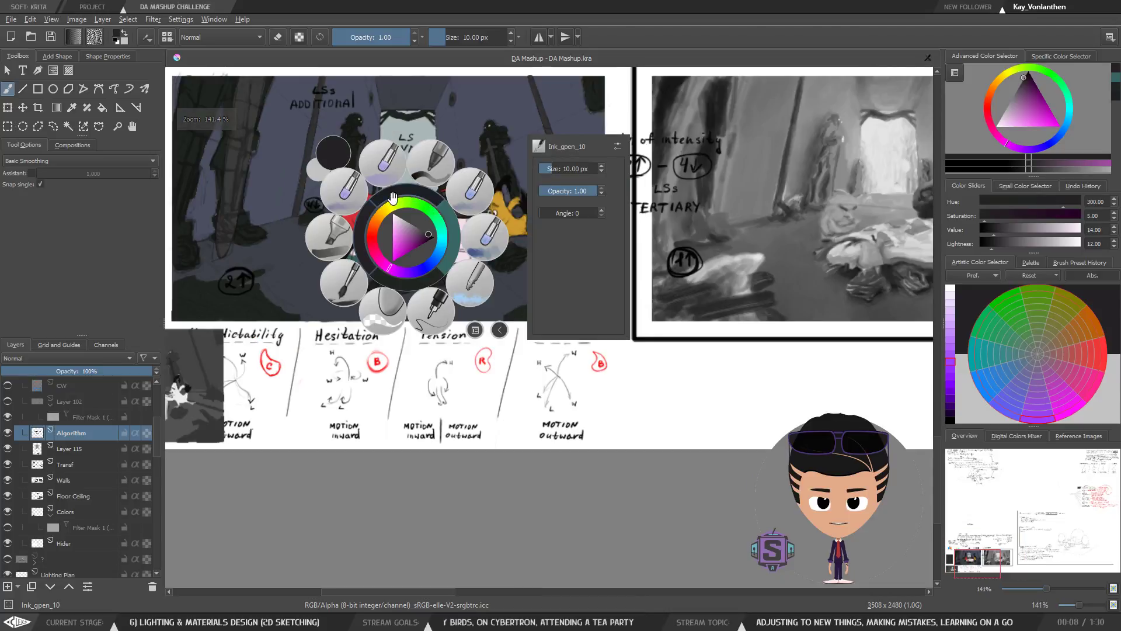
left_click(506, 286)
key("minus")
key("minus")
key("plus")
key("plus")
left_click_drag(460, 168, 582, 329)
key("plus")
key("plus")
key("minus")
key("minus")
left_click_drag(586, 277, 584, 317)
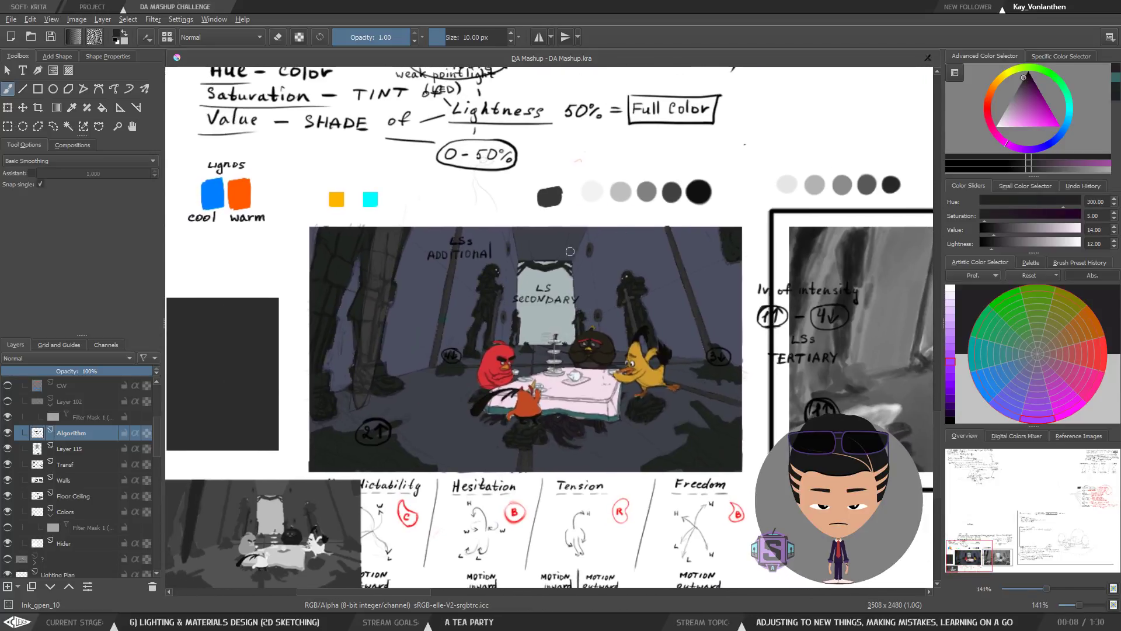
left_click_drag(541, 343, 543, 306)
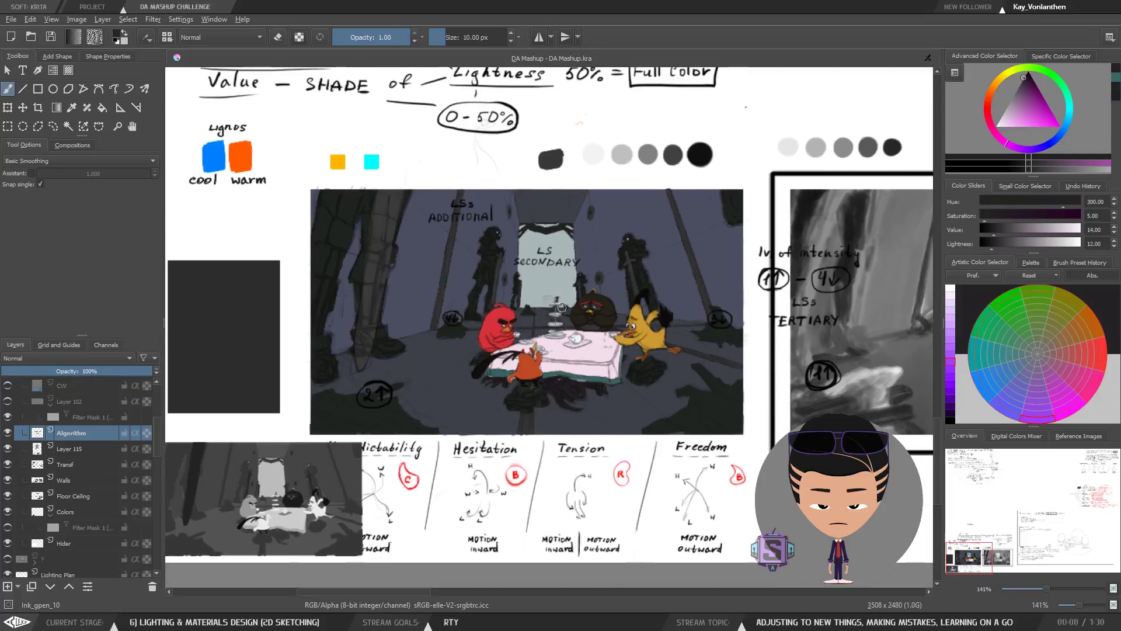
Step: Toggle the visibility of the Algorithm layer and Layer 115 off and on to see what each contributes to the painting
key("plus")
key("plus")
mouse_move(519, 309)
left_mouse_down()
mouse_move(437, 346)
mouse_move(569, 329)
mouse_move(518, 324)
left_mouse_up()
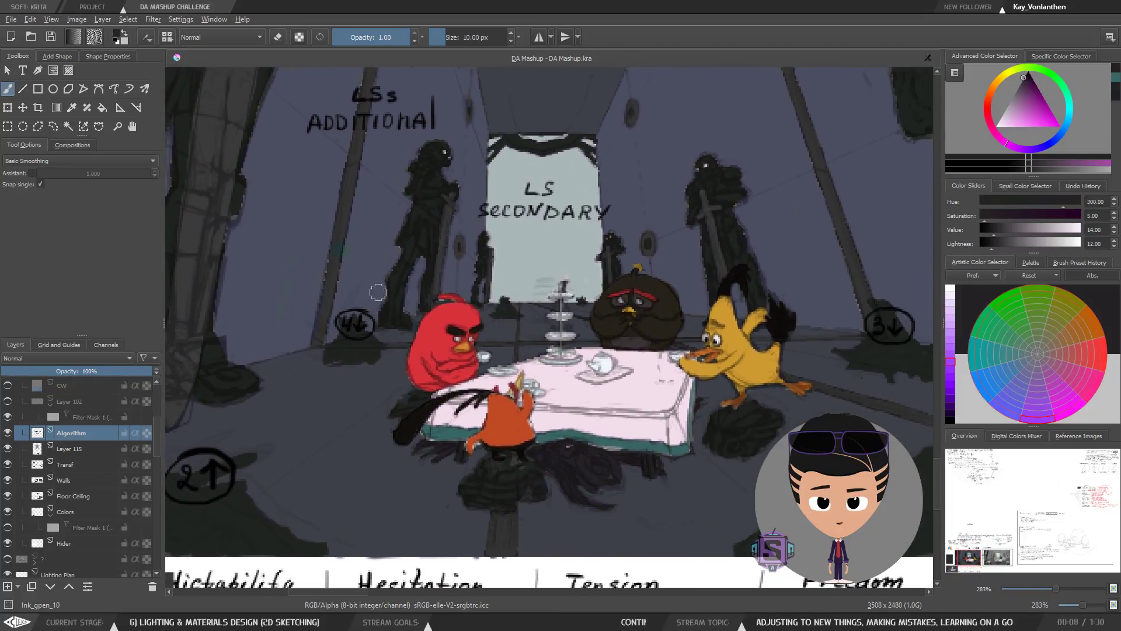
left_click(7, 432)
left_click(8, 433)
left_click(8, 448)
left_click(8, 449)
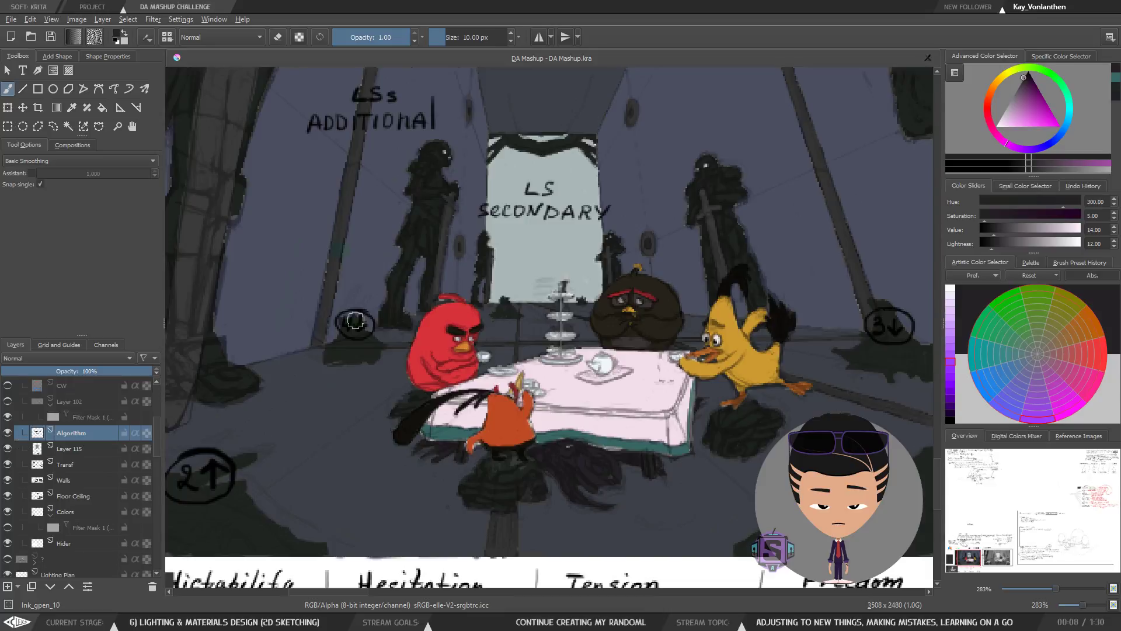
key("ctrl+minus")
key("ctrl+plus")
key("ctrl+plus")
key("ctrl+minus")
key("ctrl+minus")
left_click_drag(483, 293, 466, 317)
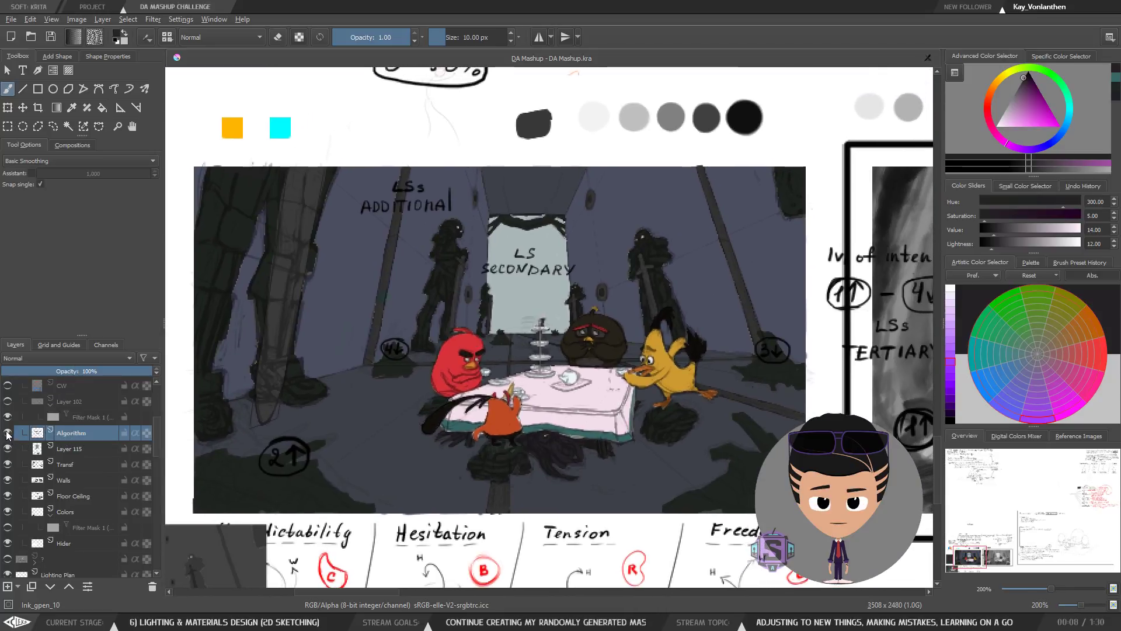
Step: Review the blending modes of Layer 115, Transf and Walls, leaving the Walls layer selected
left_click(69, 449)
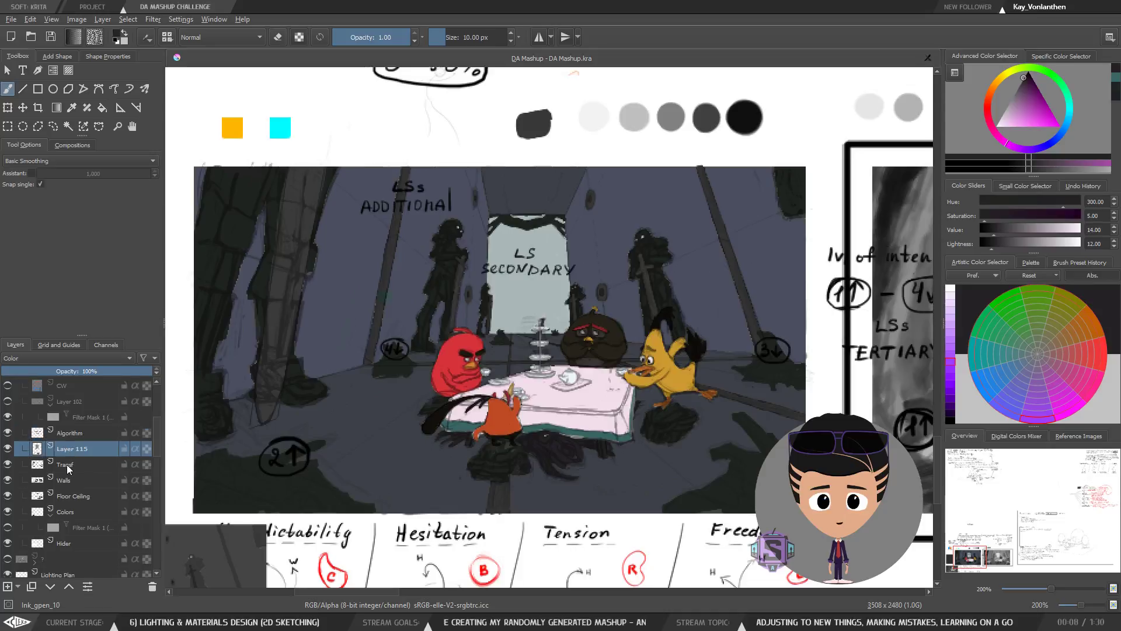
left_click(66, 465)
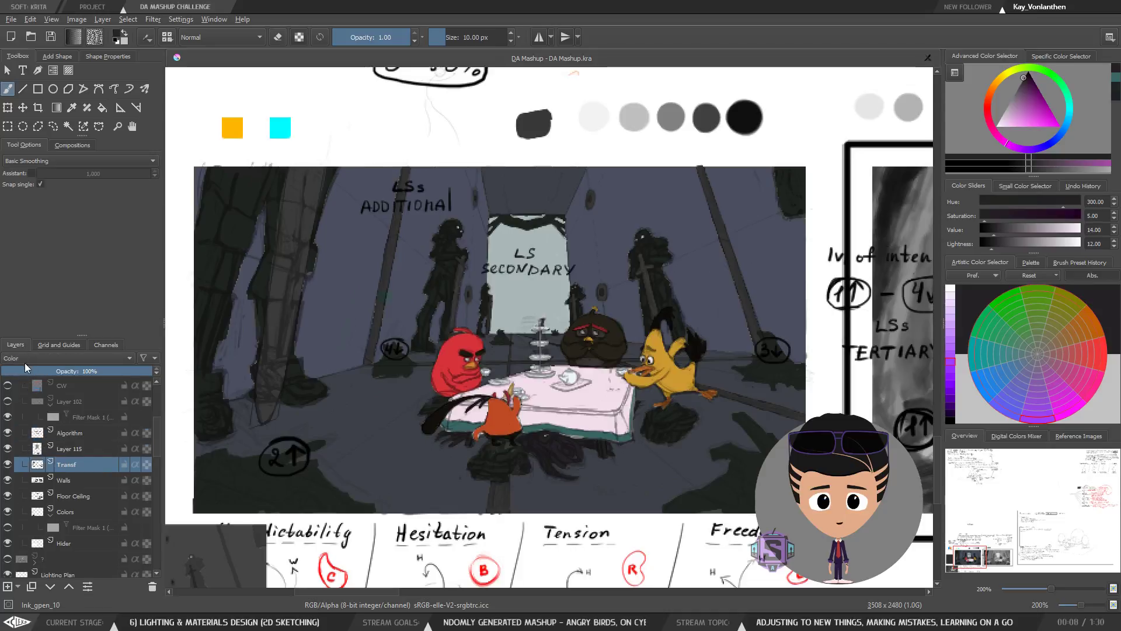
left_click(66, 480)
left_click(66, 465)
left_click(66, 480)
left_click(66, 465)
left_click(67, 480)
Step: Read the handwritten lighting notes and the Saturation, Value, Lightness notes on going from B&W to colour
left_click_drag(618, 191, 501, 373)
mouse_move(630, 295)
left_mouse_down()
mouse_move(719, 372)
mouse_move(816, 395)
left_mouse_up()
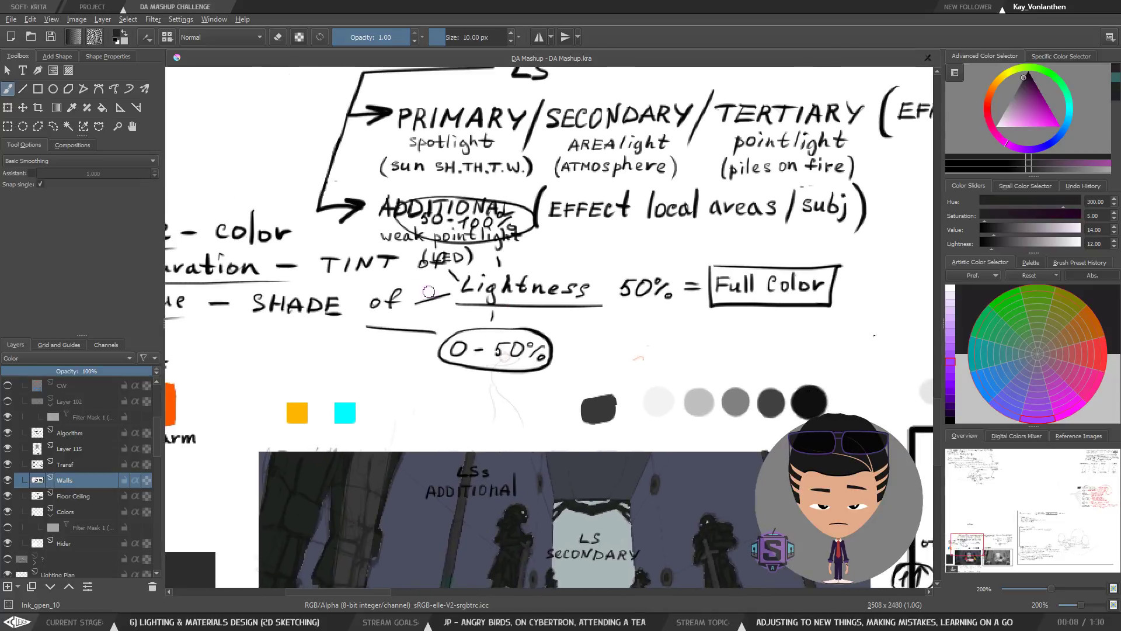
key("minus")
key("minus")
left_click_drag(728, 295, 288, 328)
key("plus")
key("plus")
left_click_drag(538, 322, 500, 331)
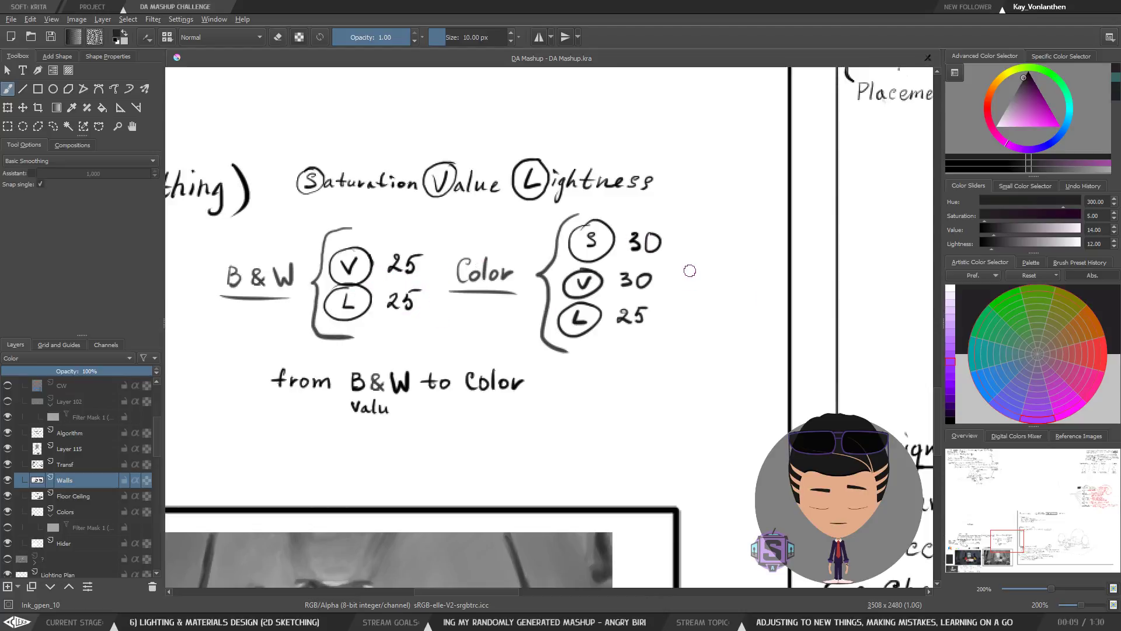
Step: Go back to the coloured painting and compare it with the B&W and Color value notes
key("minus")
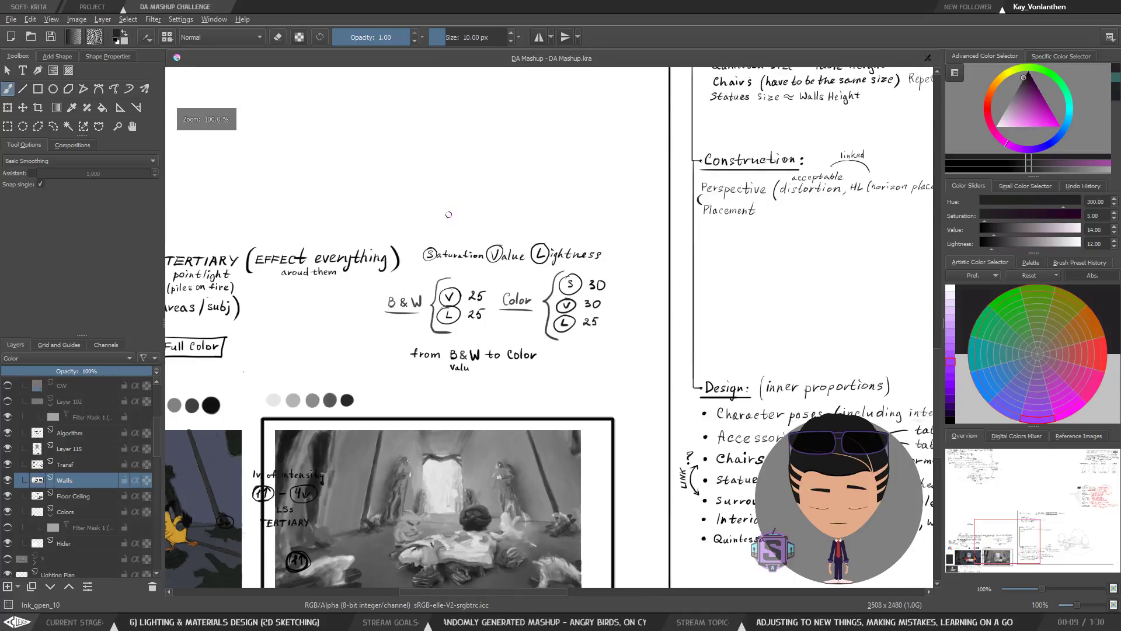
left_click_drag(359, 395, 520, 297)
left_click_drag(324, 417, 623, 320)
key("plus")
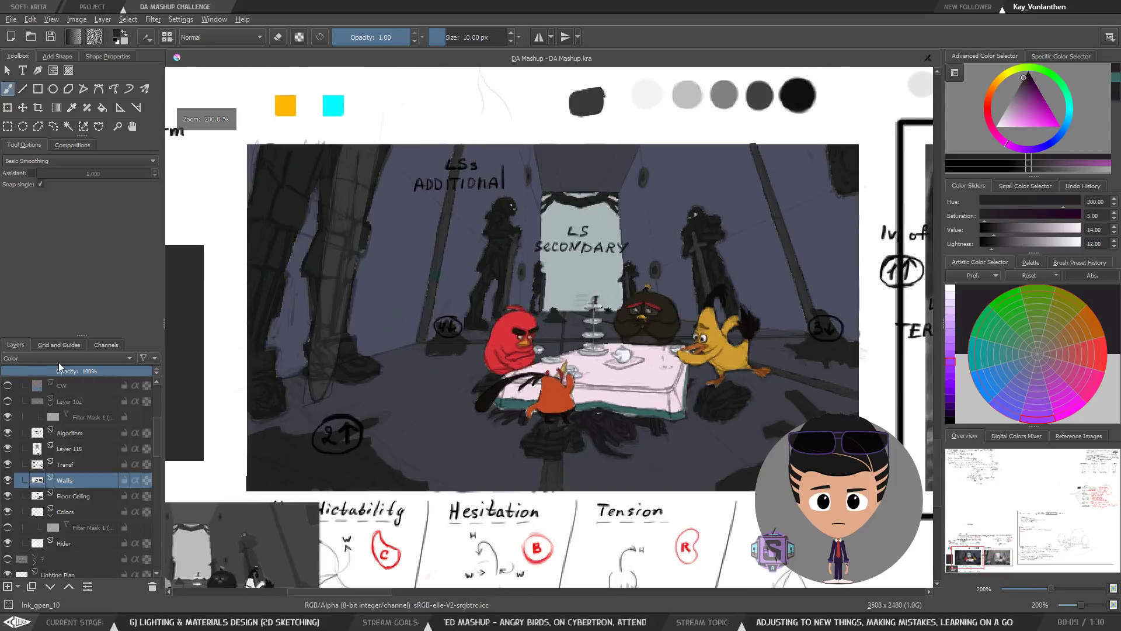
key("minus")
key("plus")
key("minus")
left_click_drag(675, 269, 202, 450)
key("plus")
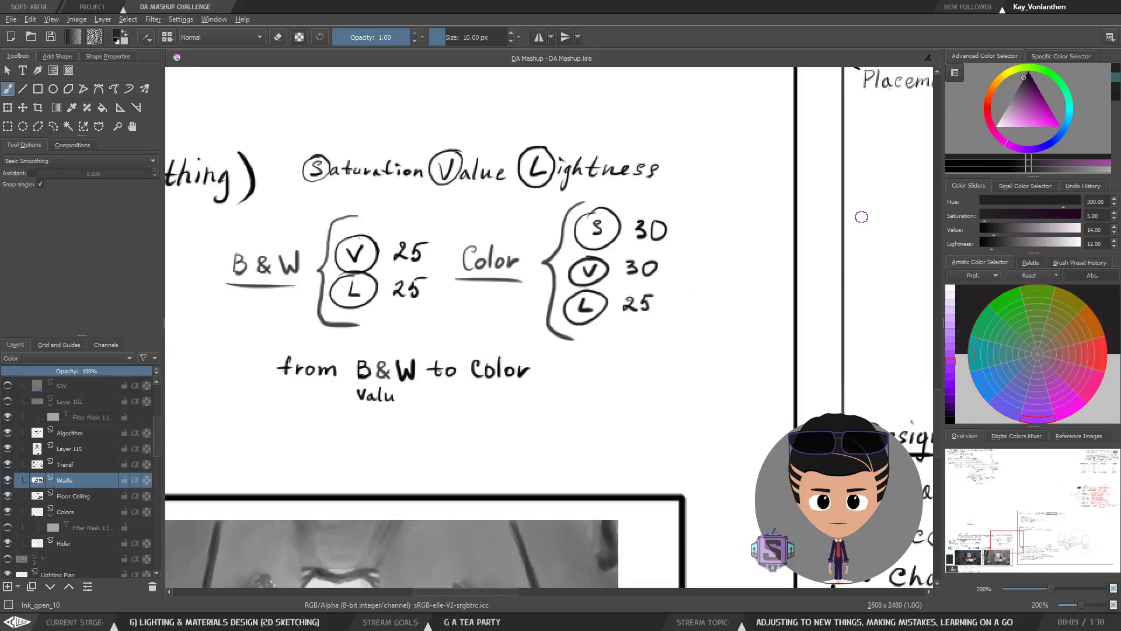
Step: Pick a muted purple with hue 300, saturation 28 and value 63, and go back to the coloured tea-party painting
mouse_move(1015, 108)
left_mouse_down()
mouse_move(1061, 131)
mouse_move(1010, 100)
mouse_move(1064, 127)
mouse_move(1013, 107)
left_mouse_up()
key("1")
left_click_drag(430, 399, 742, 178)
left_click_drag(357, 329, 484, 311)
scroll(484, 310, "up", 2)
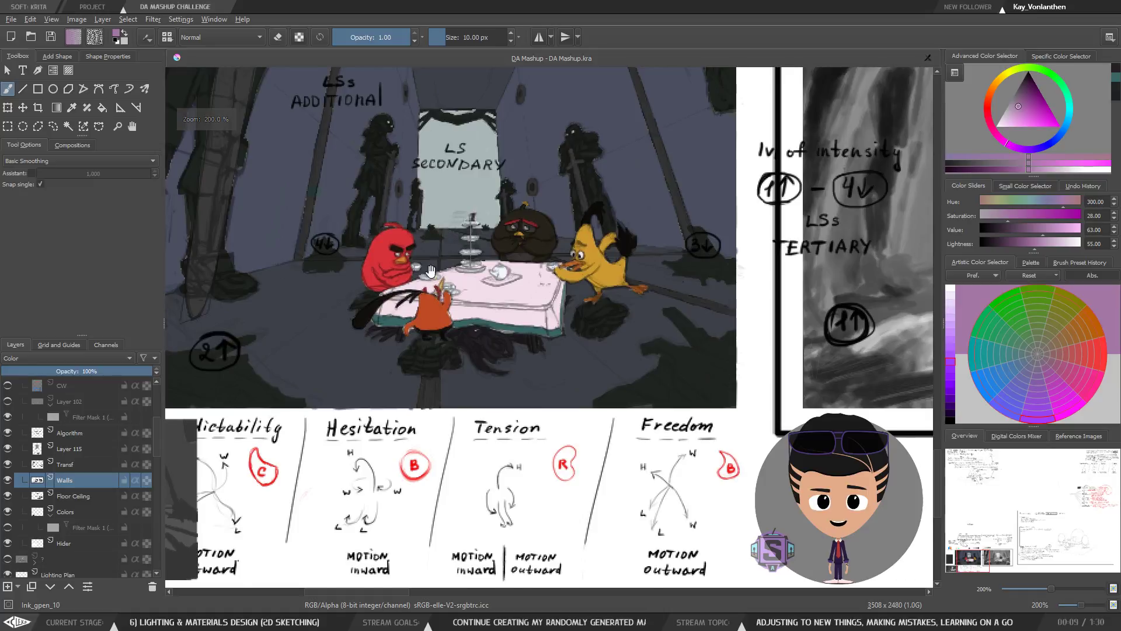
left_click_drag(259, 213, 308, 337)
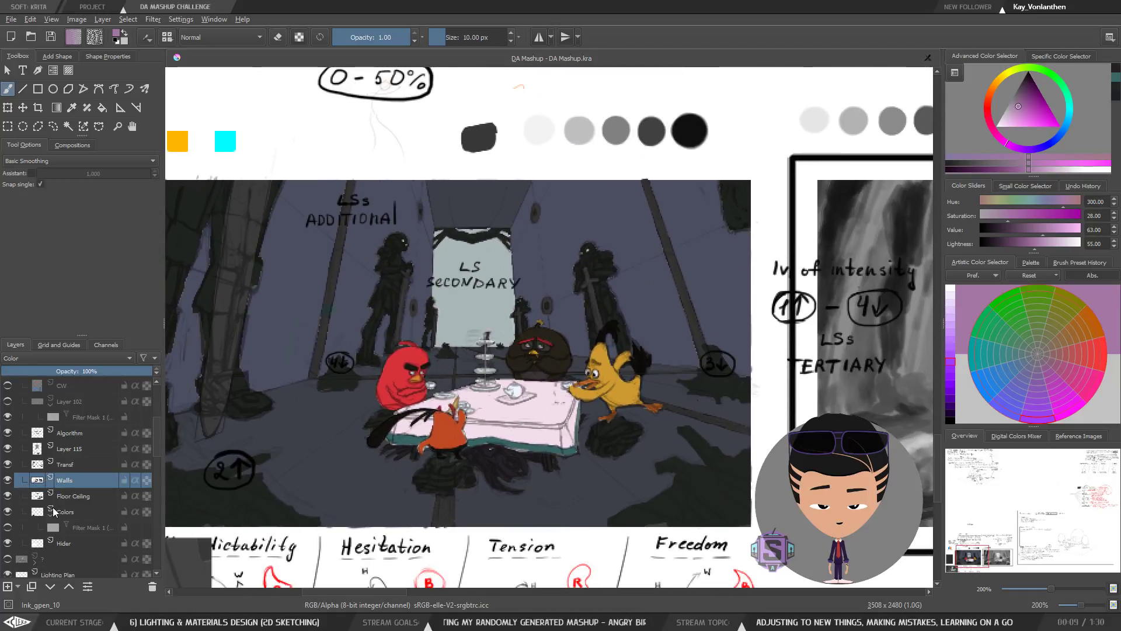
Step: Toggle the filter mask under Colors to compare grey and coloured versions, leave it off, and sample the tablecloth's pale pink
left_click(7, 528)
left_click(8, 527)
left_click(7, 527)
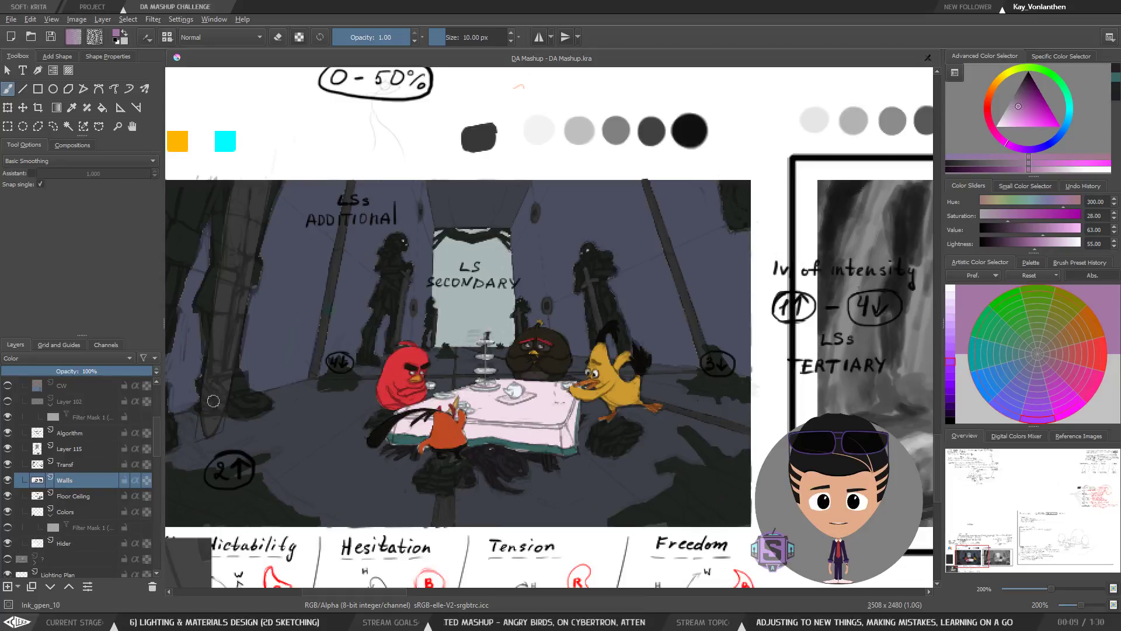
key("plus")
left_click_drag(498, 471, 548, 261)
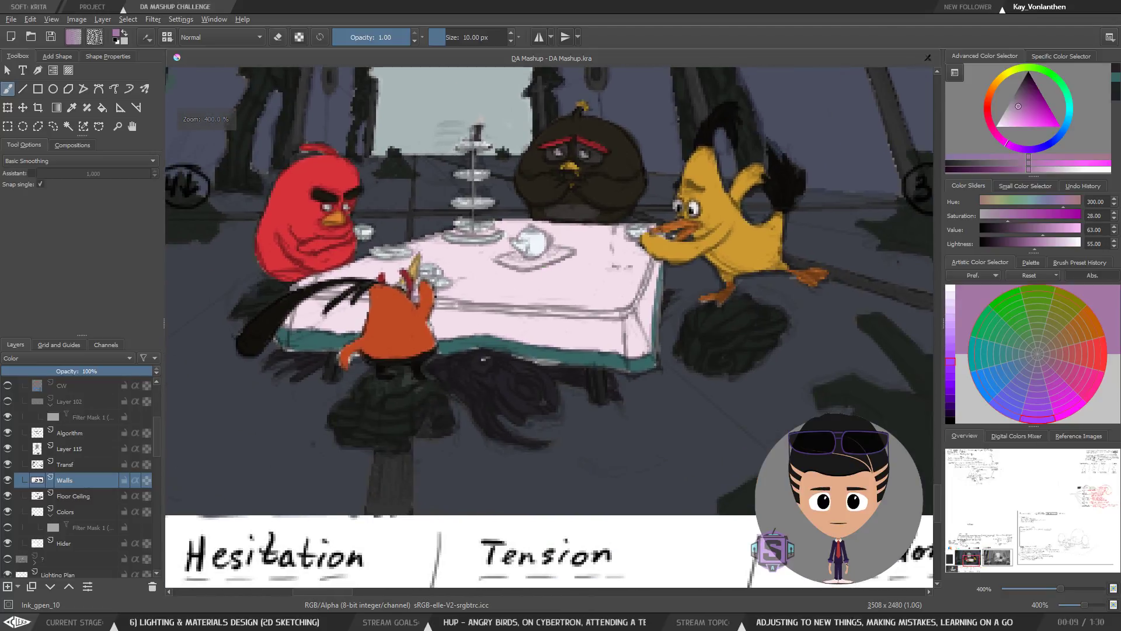
left_click(459, 323, "ctrl")
left_click_drag(328, 344, 386, 344)
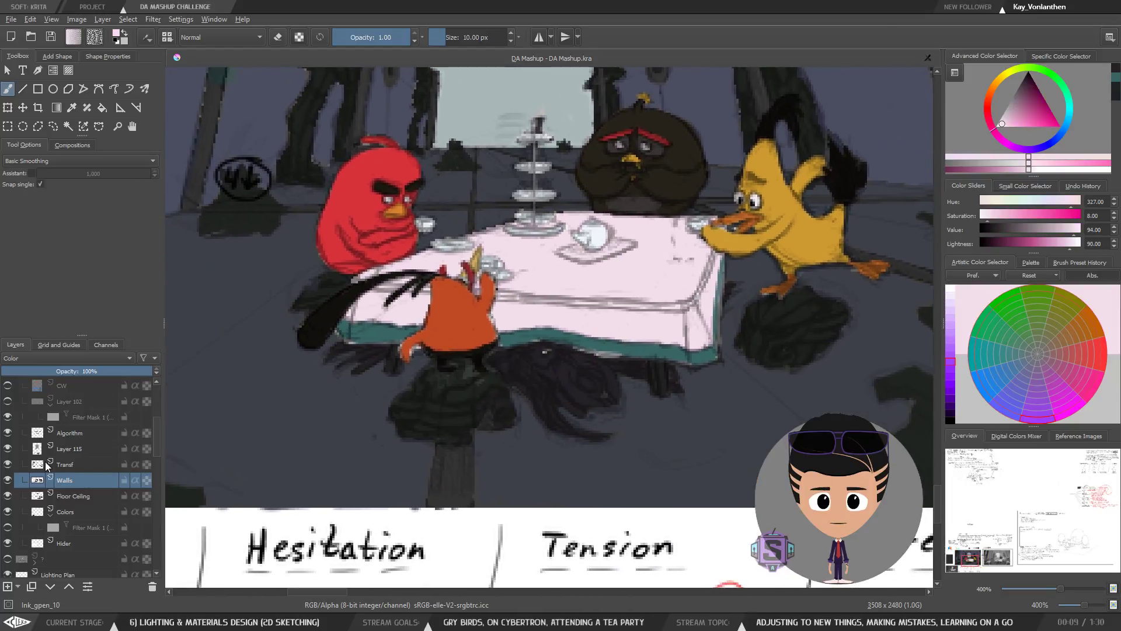
Step: Check what Layer 115 contributes by toggling its visibility, and hide the Algorithm layer
left_click(73, 448)
left_click(7, 449)
left_click(7, 448)
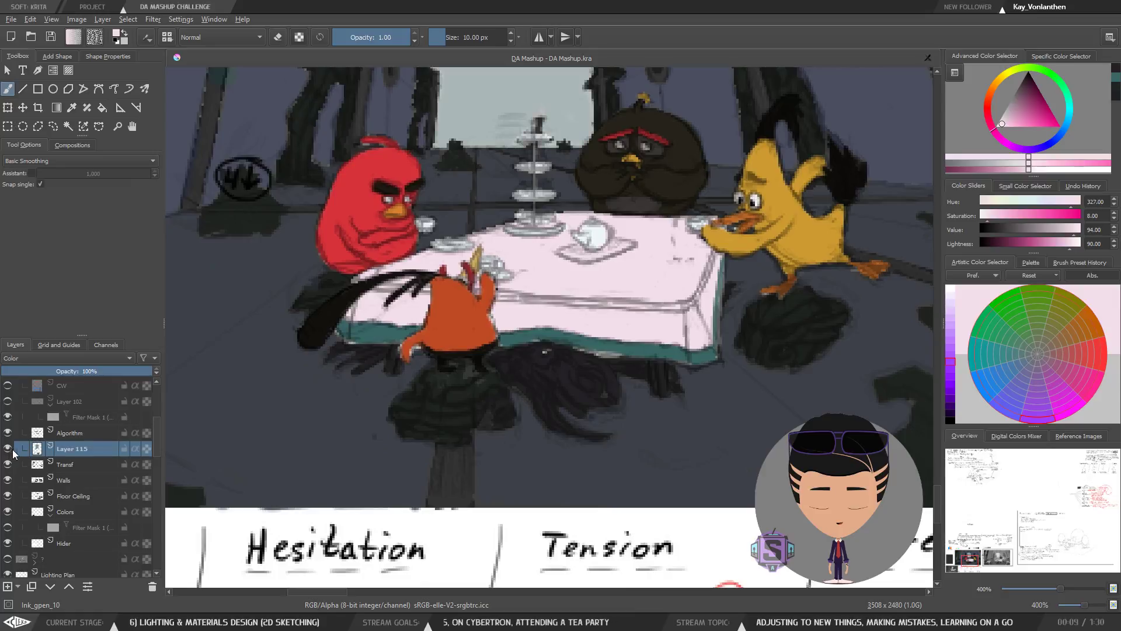
left_click(55, 435)
left_click(9, 433)
Step: Toggle the Transf, Walls and Floor Ceiling layers off and on to see what each one contributes to the painting
left_click(64, 465)
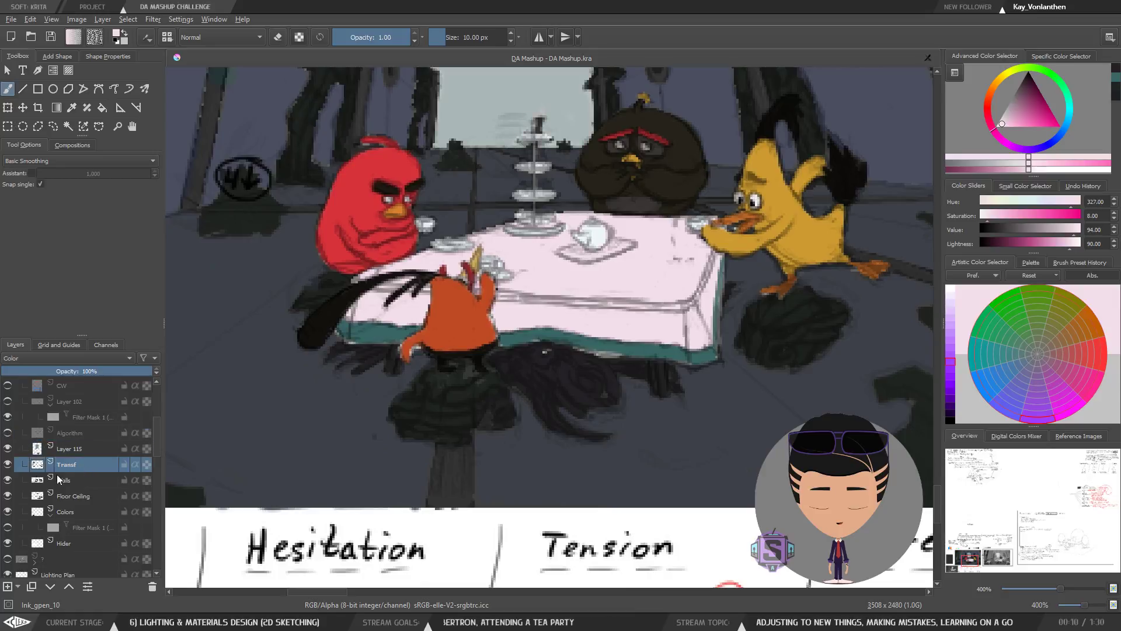
left_click(8, 465)
left_click(8, 465)
left_click(68, 482)
left_click(8, 481)
left_click(8, 481)
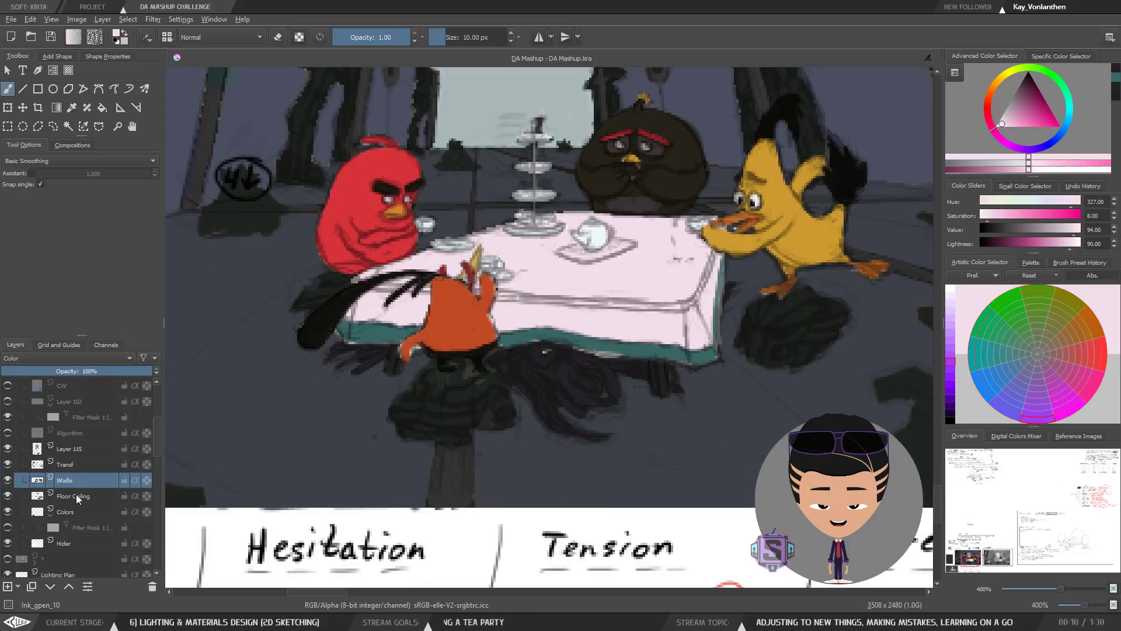
left_click(77, 497)
left_click(8, 497)
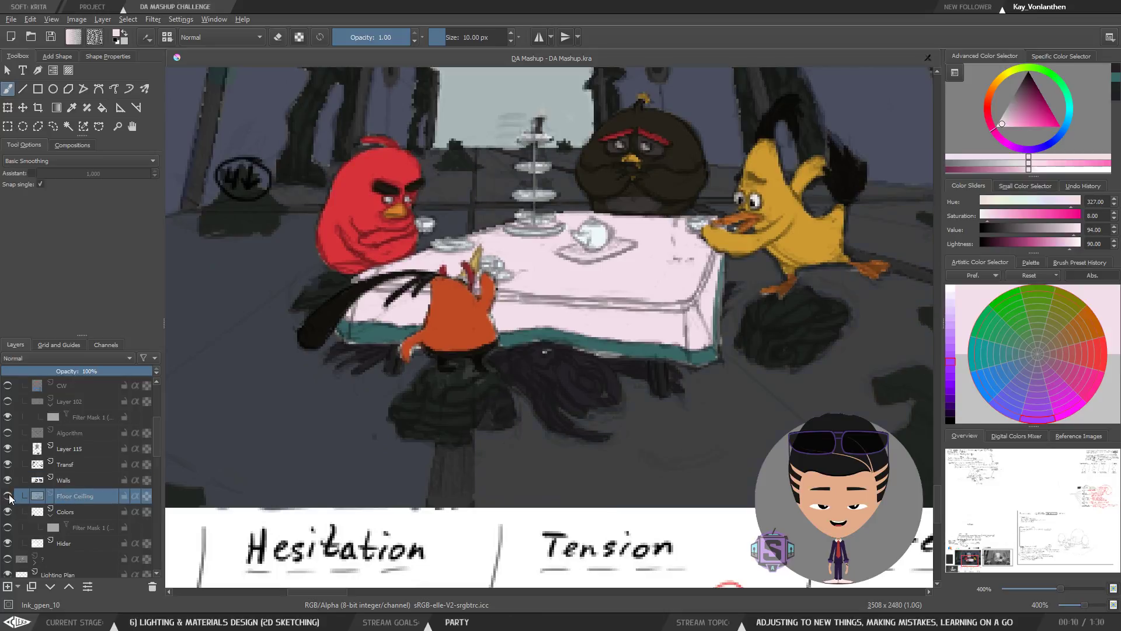
Step: Hide the Colors layer to examine the bare line art of the whole scene, and show the layer again
left_click(75, 514)
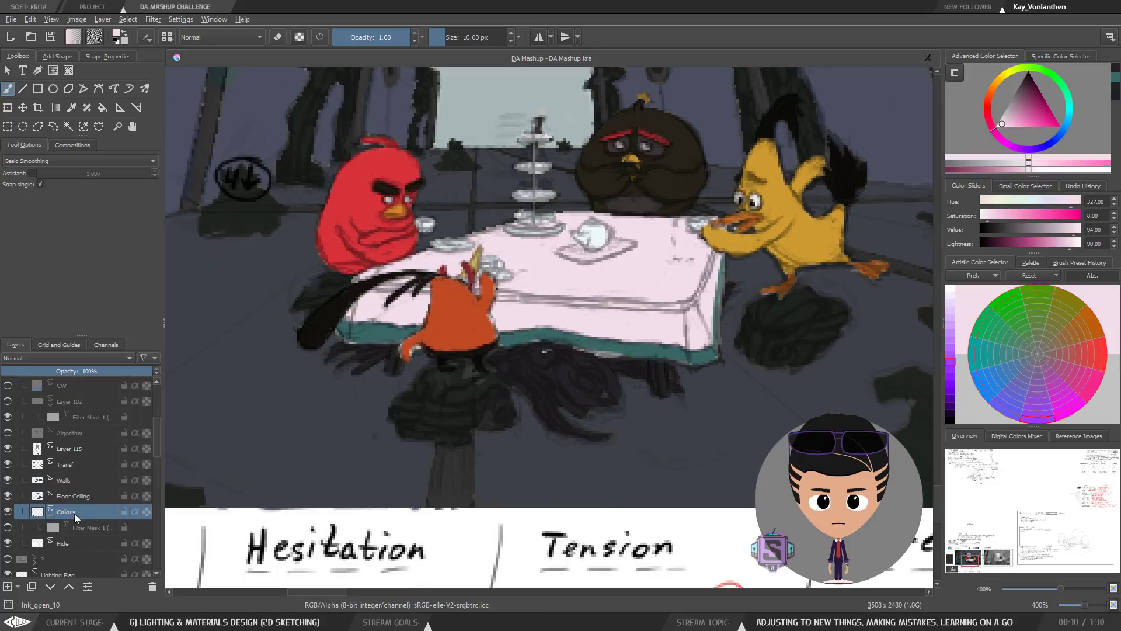
left_click(7, 512)
left_click(7, 512)
left_click(7, 512)
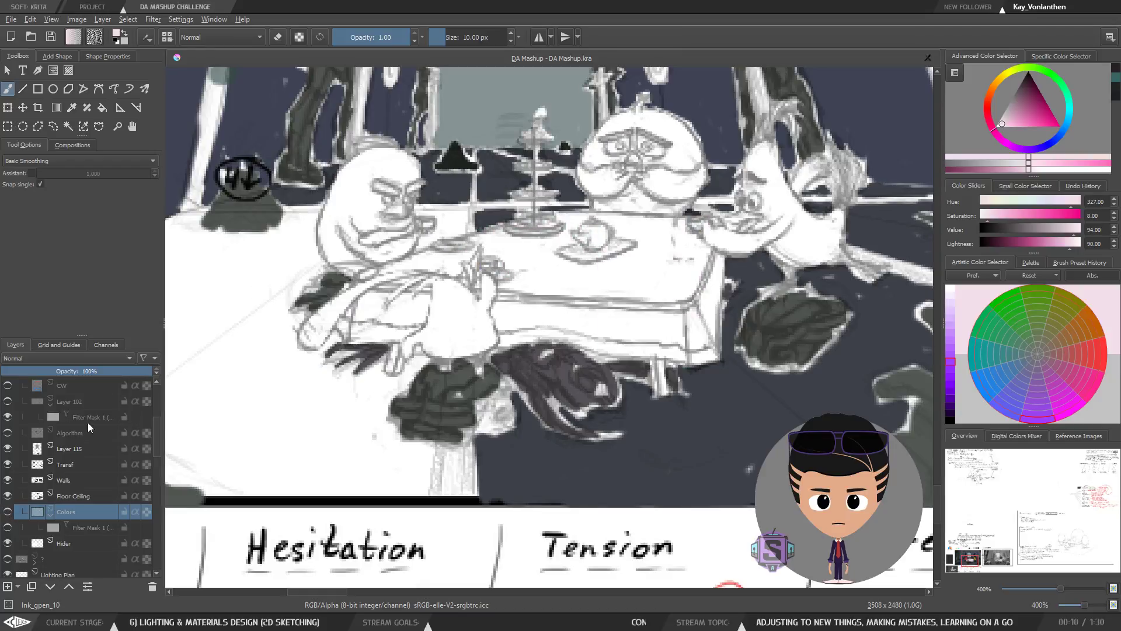
key("ctrl+minus")
left_click_drag(410, 296, 394, 358)
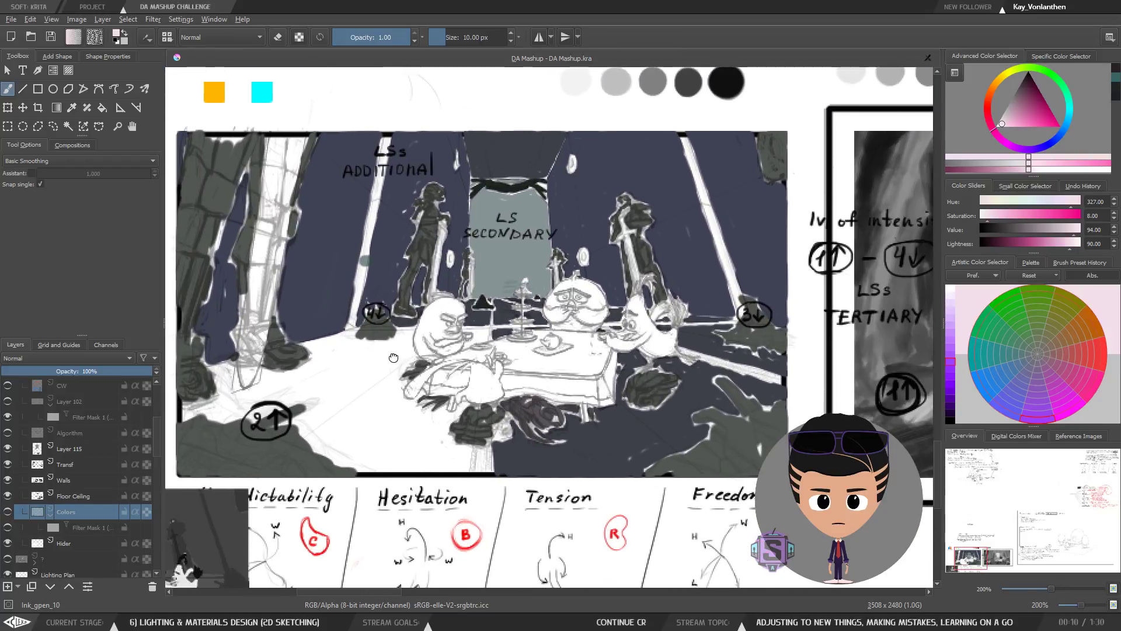
left_click(7, 512)
key("ctrl+plus")
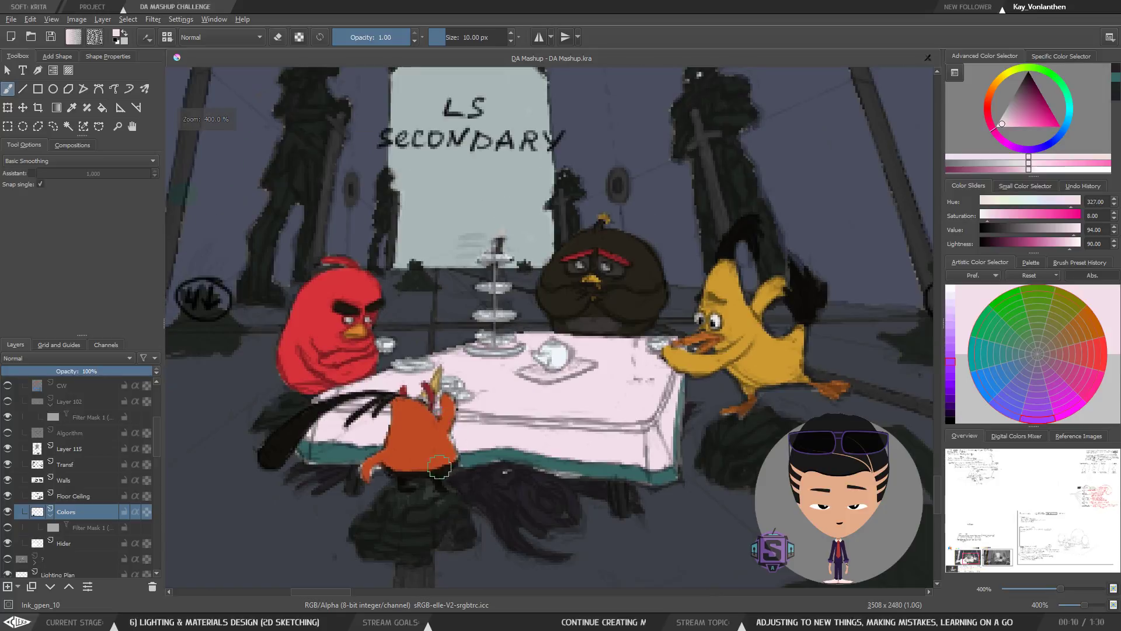
Step: Turn on the filter mask under Colors and examine the characters and table in greyscale, close up and from afar
key("ctrl+plus")
left_click_drag(435, 420, 547, 374)
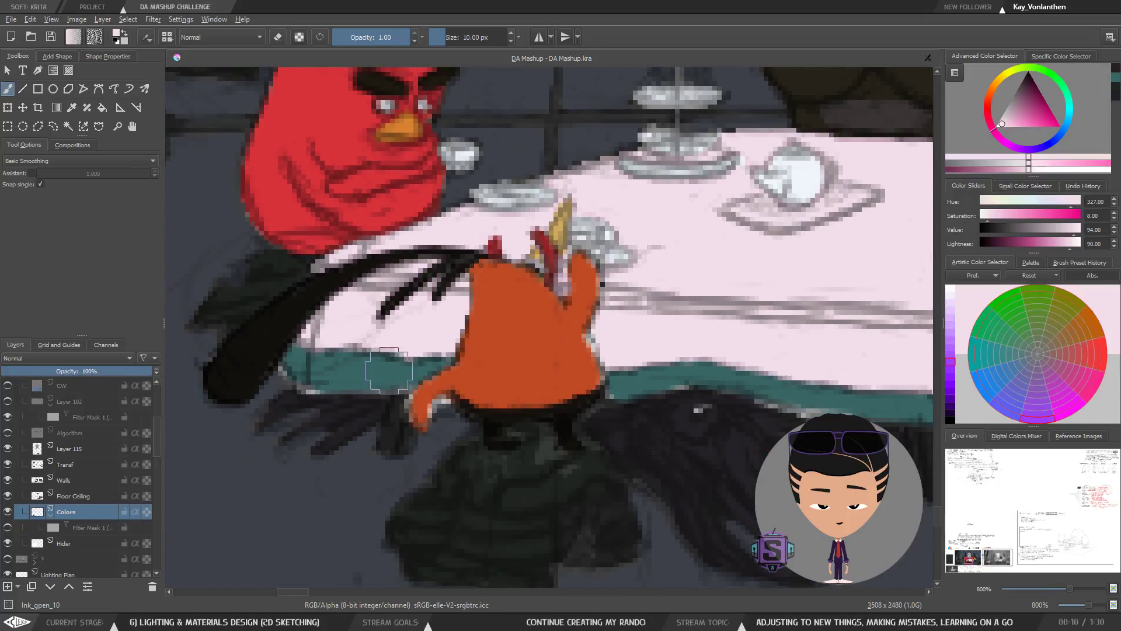
left_click(7, 526)
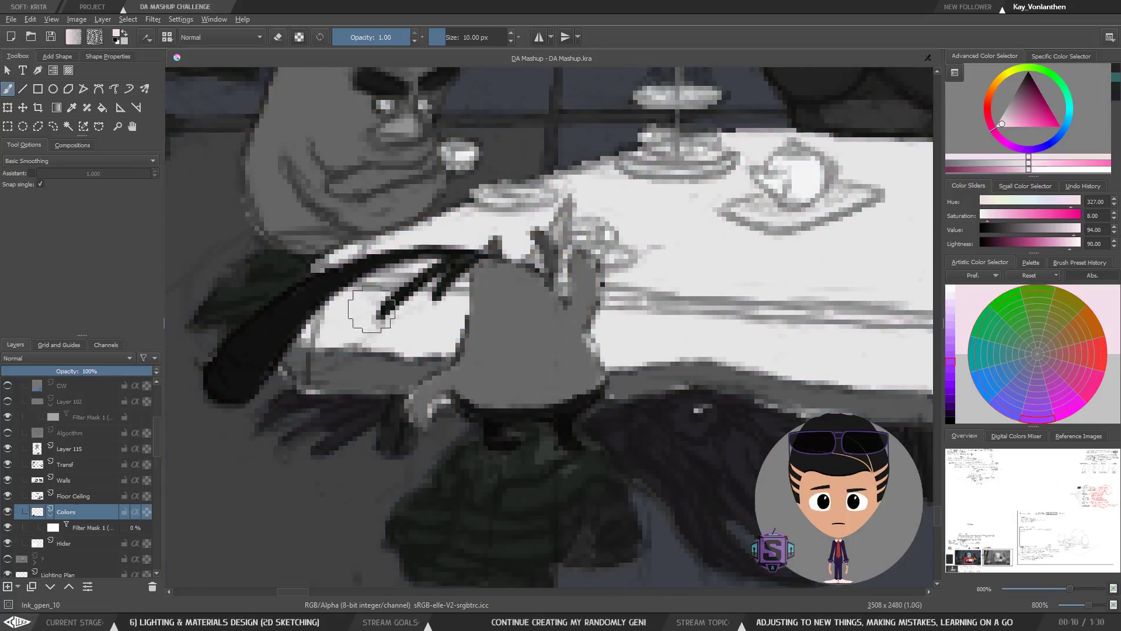
key("ctrl+minus")
key("ctrl+minus")
key("ctrl+minus")
key("ctrl+minus")
key("ctrl+minus")
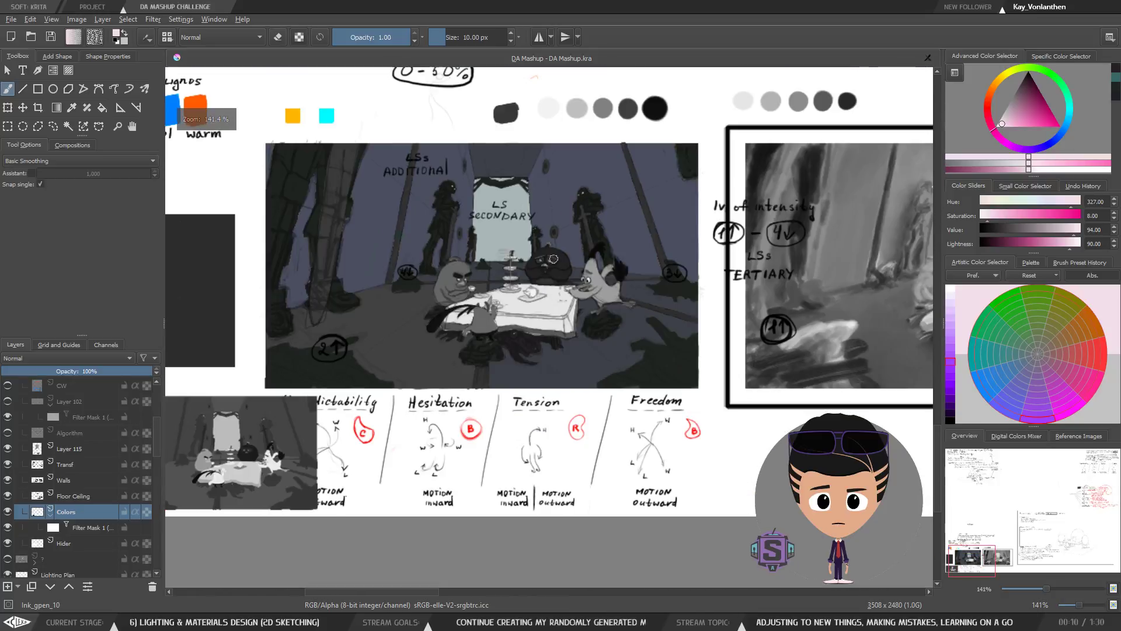
key("ctrl+plus")
key("ctrl+plus")
key("ctrl+plus")
key("ctrl+plus")
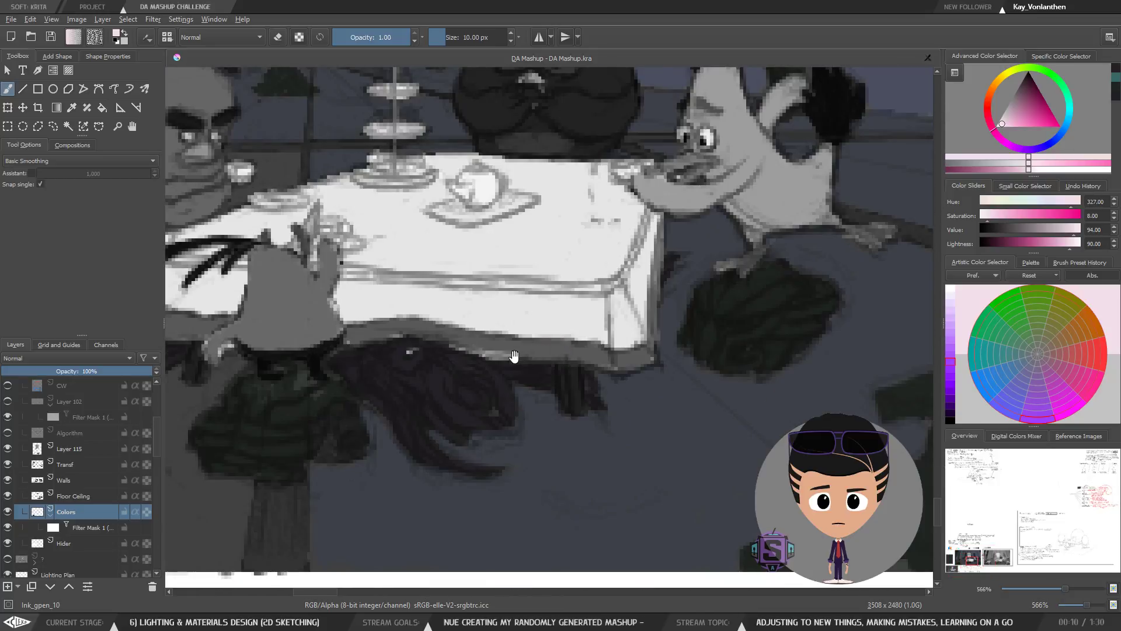
Step: Sample the dark grey of the tablecloth's lower border and reduce the brush size to 6 px
left_click(614, 348, "ctrl")
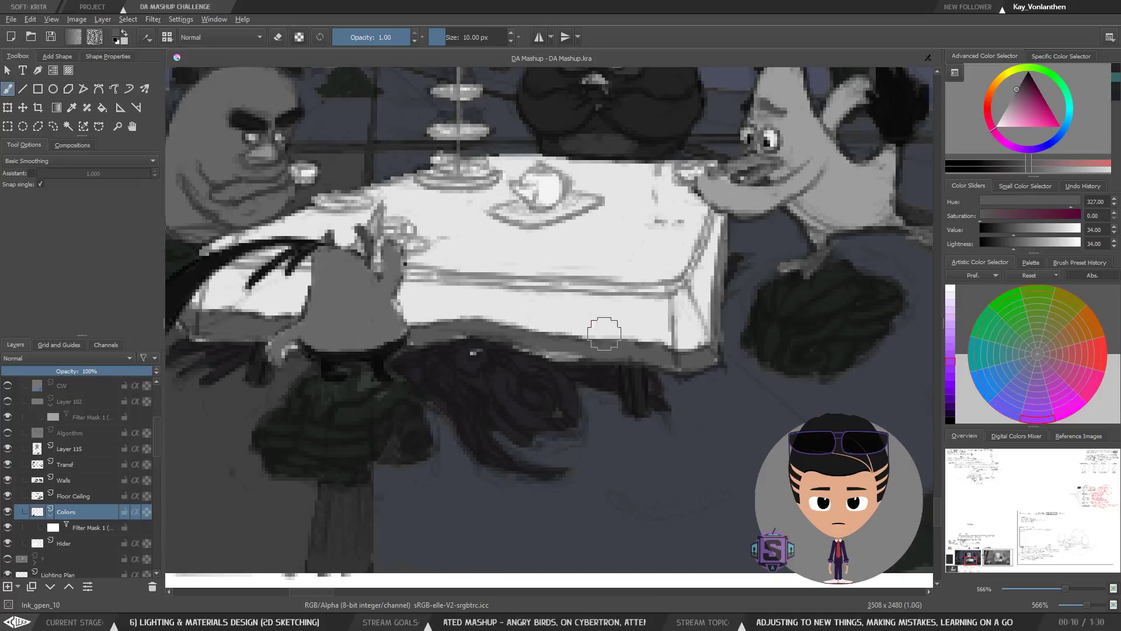
key("bracketleft")
key("bracketleft")
key("bracketleft")
key("bracketleft")
Step: Try the dark grey on the plate beneath the teapot, judge its contrast from near and far, and undo the stroke
mouse_move(519, 209)
left_mouse_down()
mouse_move(578, 201)
mouse_move(567, 194)
mouse_move(591, 201)
mouse_move(558, 209)
left_mouse_up()
key("minus")
key("minus")
key("minus")
key("minus")
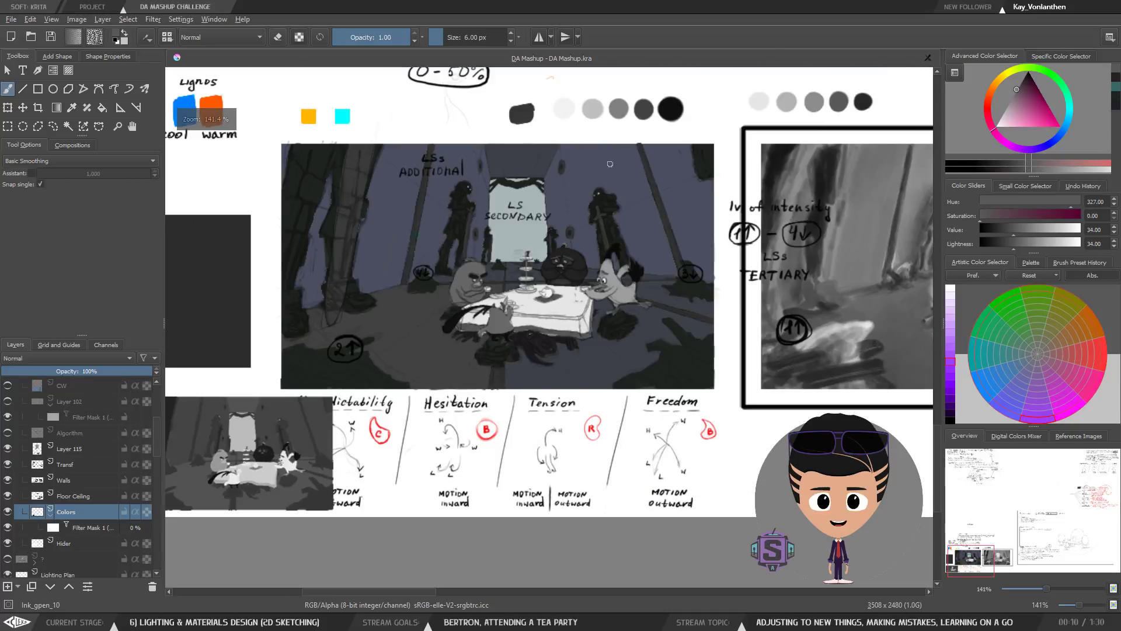
key("minus")
key("minus")
key("plus")
key("plus")
key("plus")
key("plus")
key("plus")
key("plus")
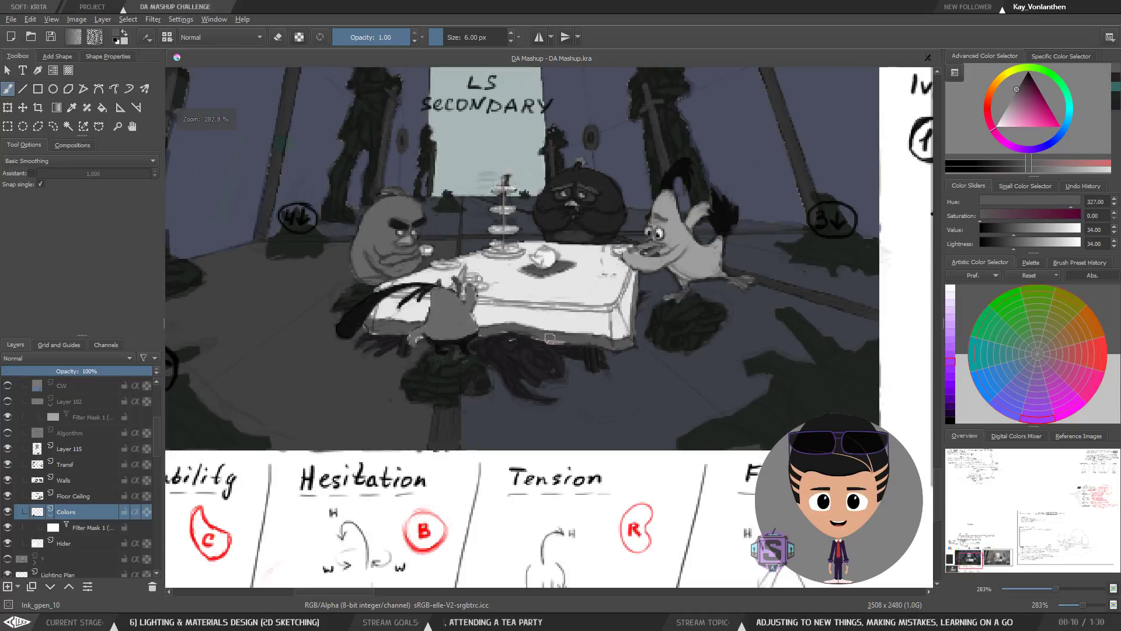
left_click_drag(491, 278, 480, 340)
key("minus")
key("minus")
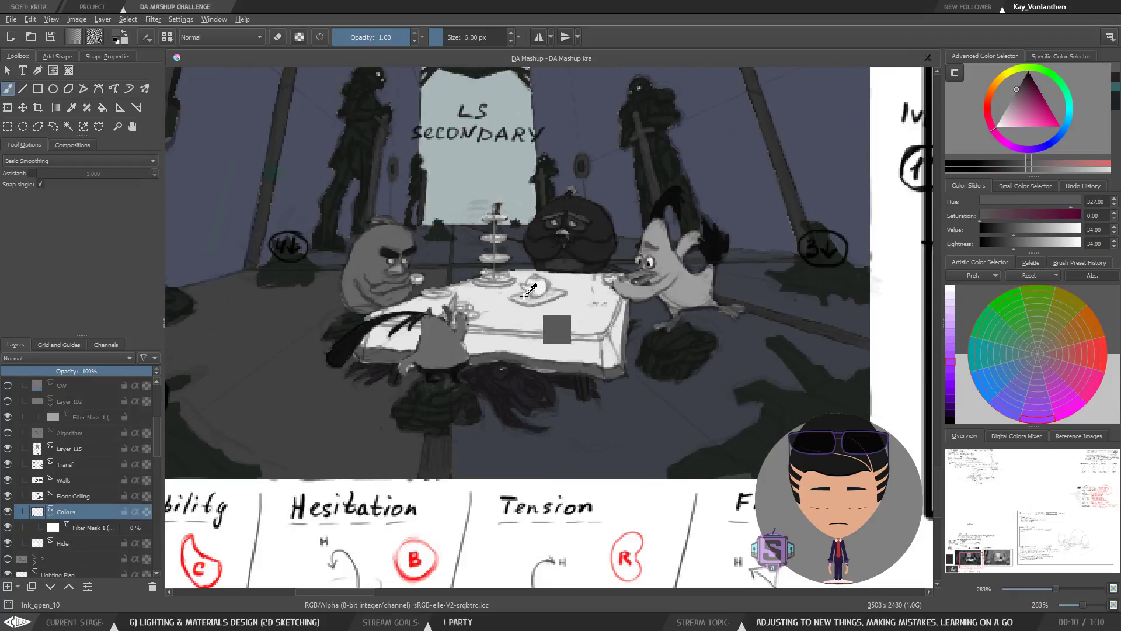
key("ctrl+z")
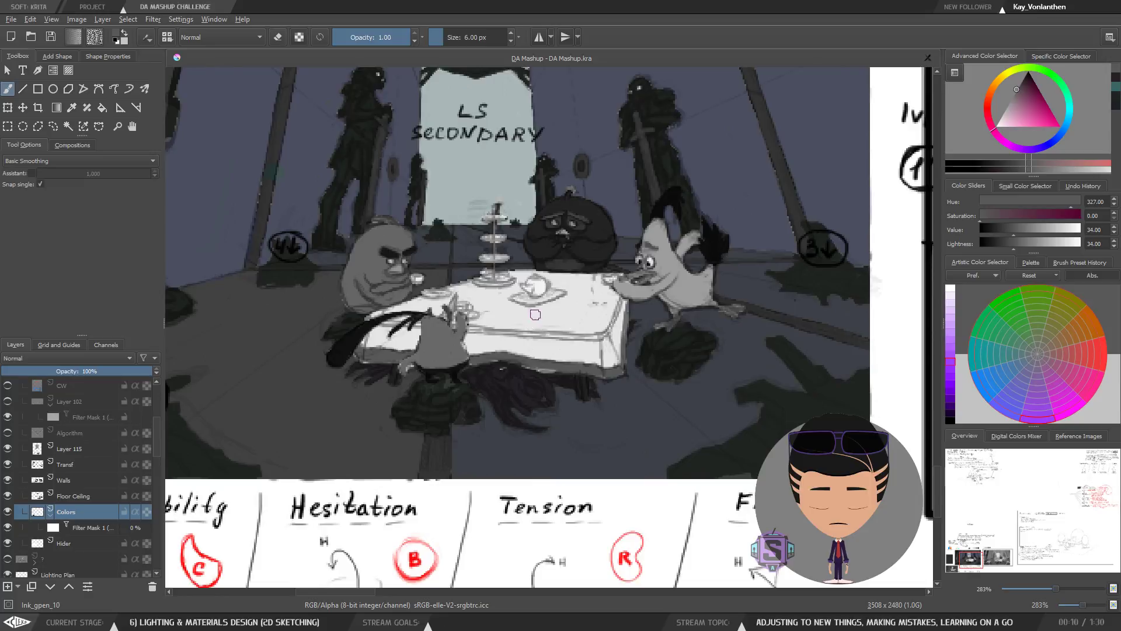
Step: Try greys of about 51 and 60 lightness as the paint colour, comparing them with the grey sampled from the tabletop
key("plus")
key("plus")
left_click(938, 166)
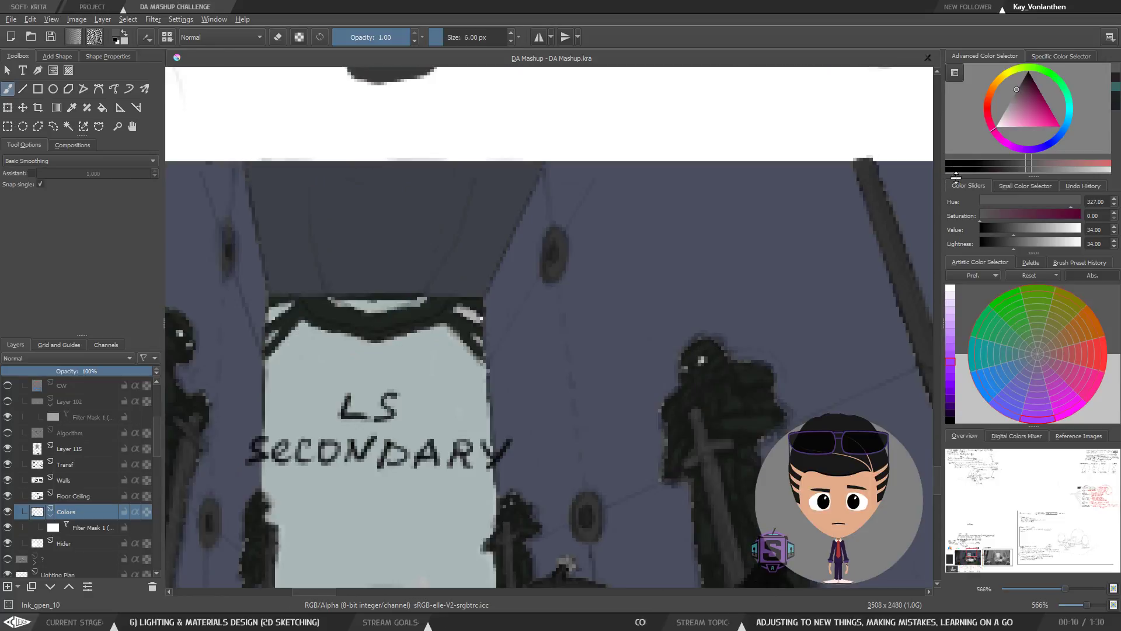
key("minus")
key("minus")
left_click_drag(517, 435, 525, 269)
left_click_drag(501, 347, 464, 312)
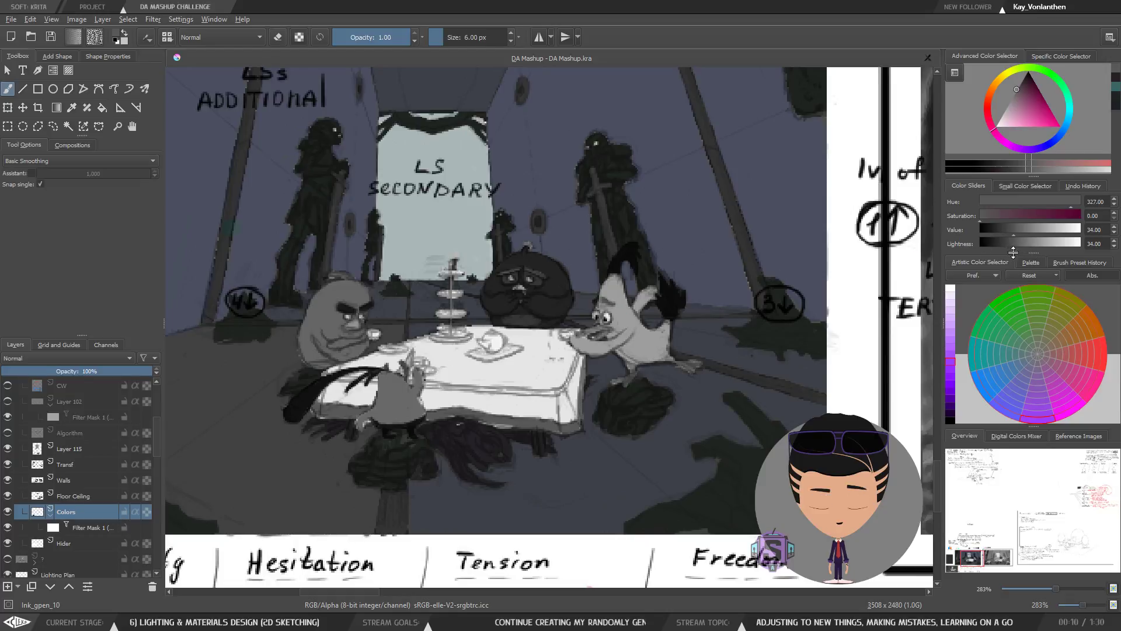
left_click_drag(1017, 249, 1032, 249)
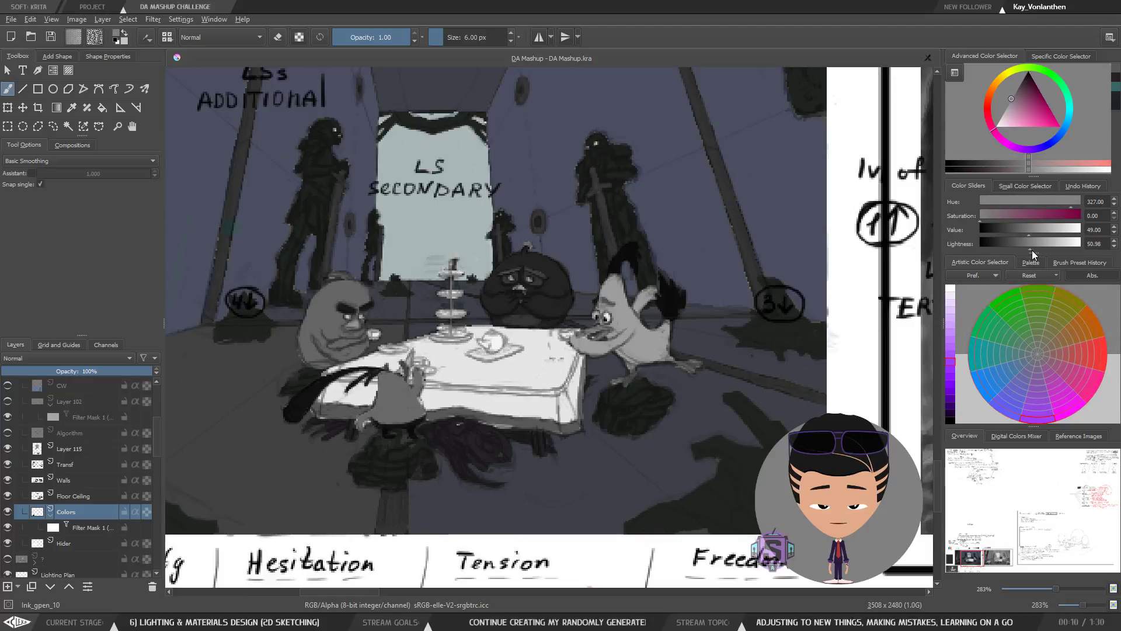
left_click(469, 367, "ctrl")
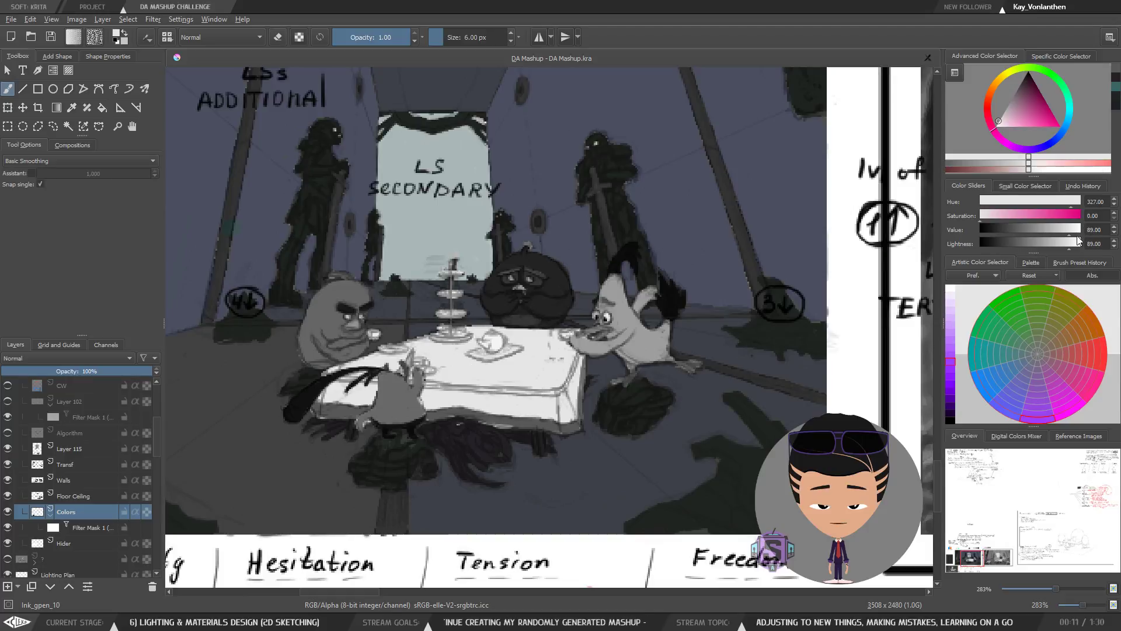
left_click_drag(1031, 246, 1042, 248)
left_click(1041, 250)
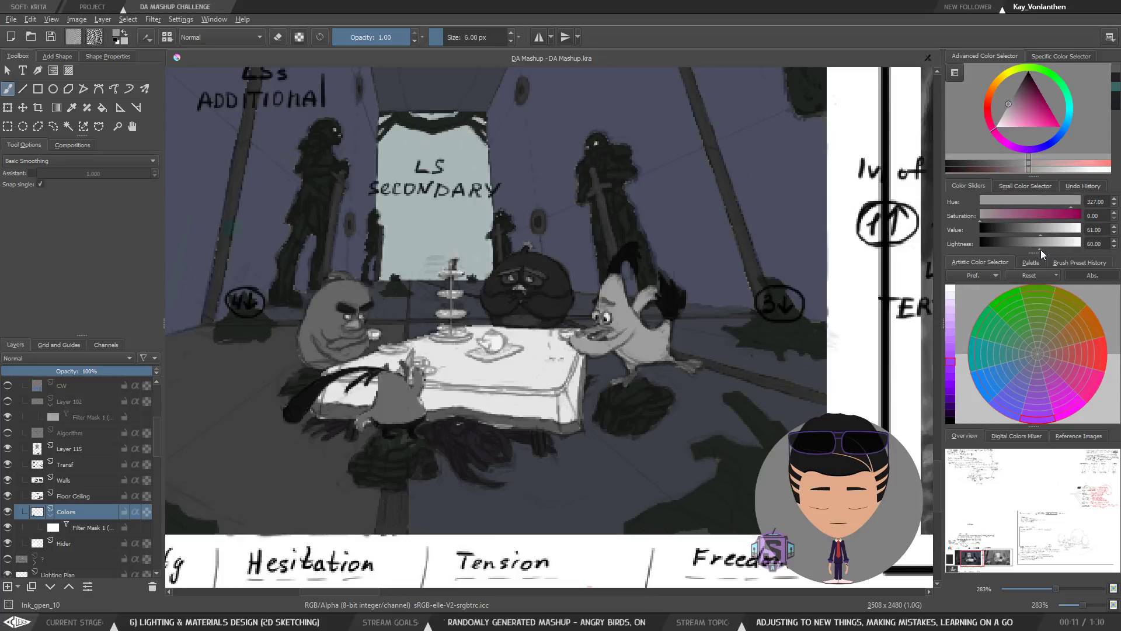
Step: Sample the greys of the front bird, the bird beside the table, the tabletop and the tablecloth border to compare their values
left_click(397, 402, "ctrl")
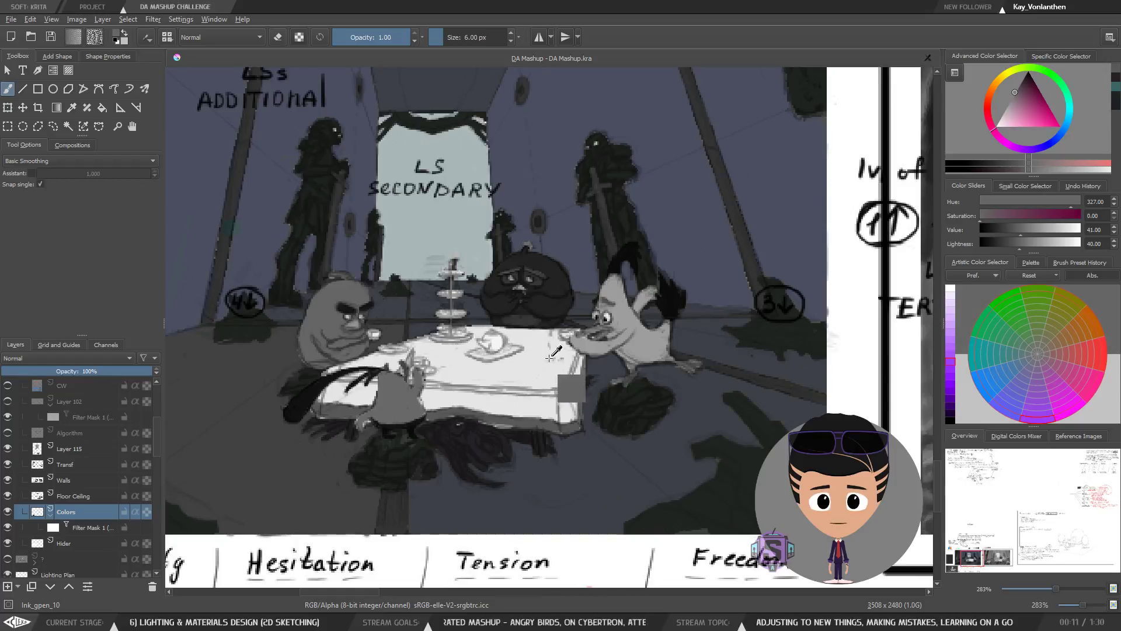
left_click(643, 338, "ctrl")
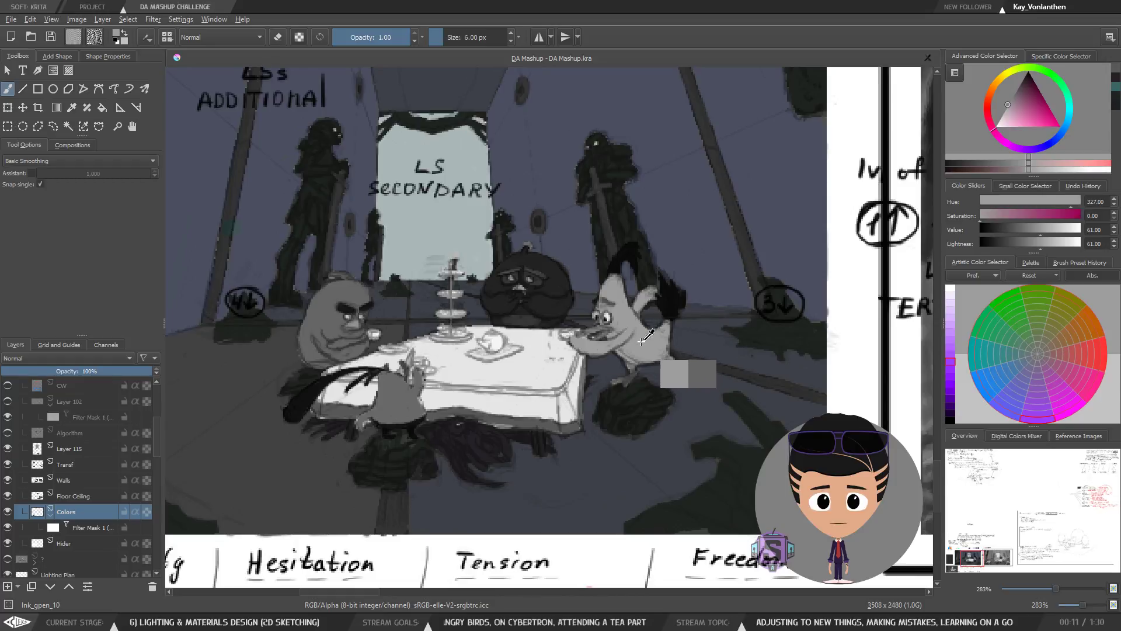
left_click(556, 279, "ctrl")
left_click(561, 405, "ctrl")
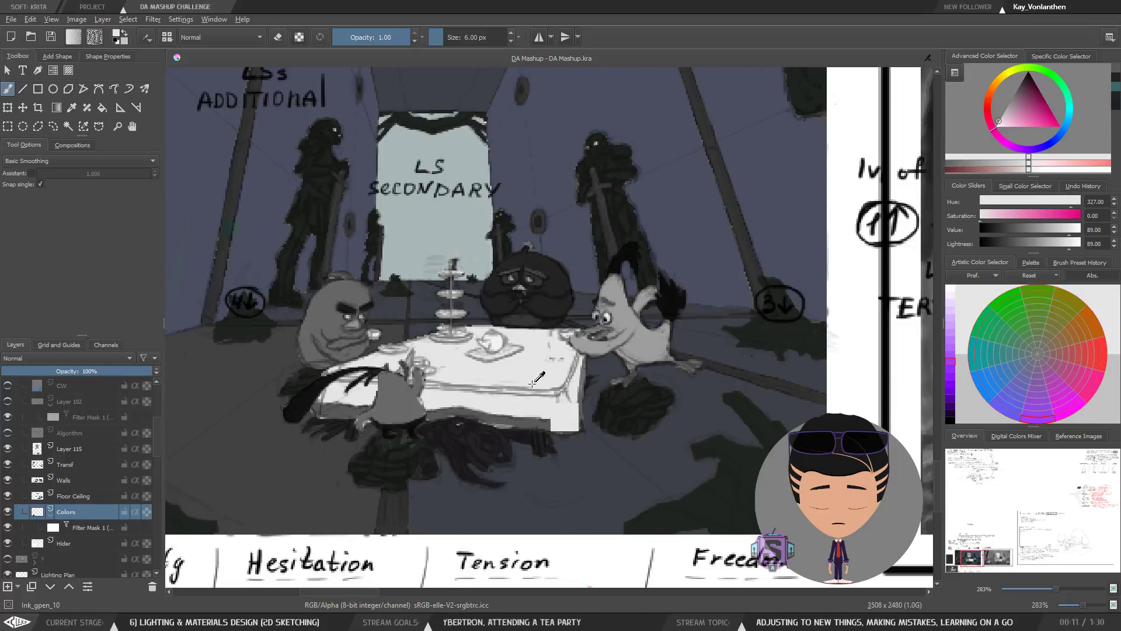
left_click(532, 422, "ctrl")
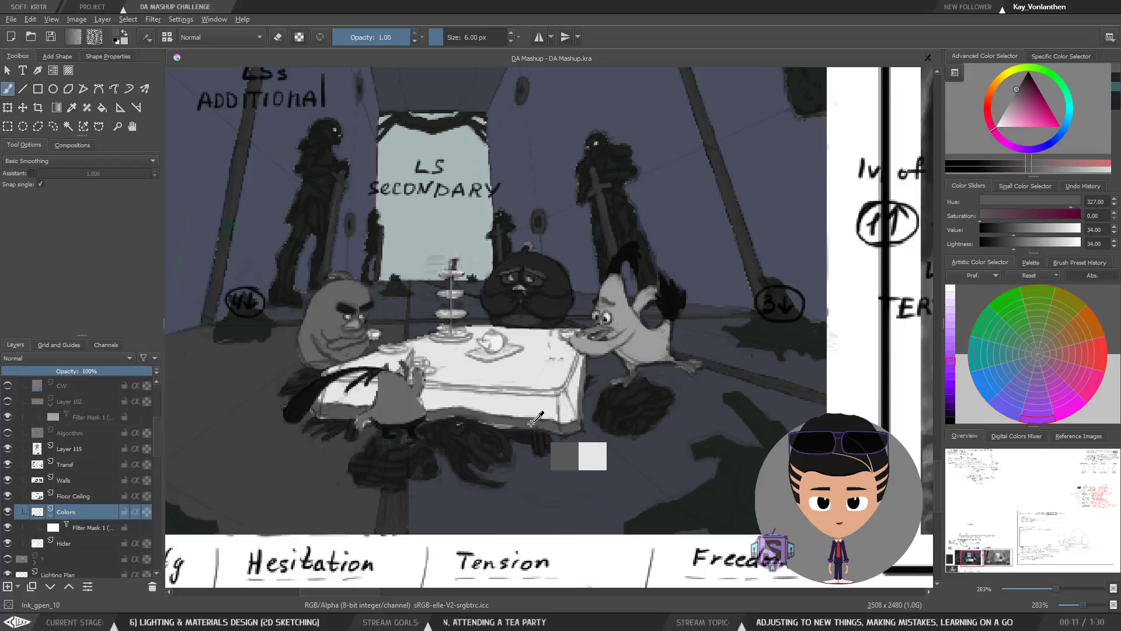
left_click(557, 373, "ctrl")
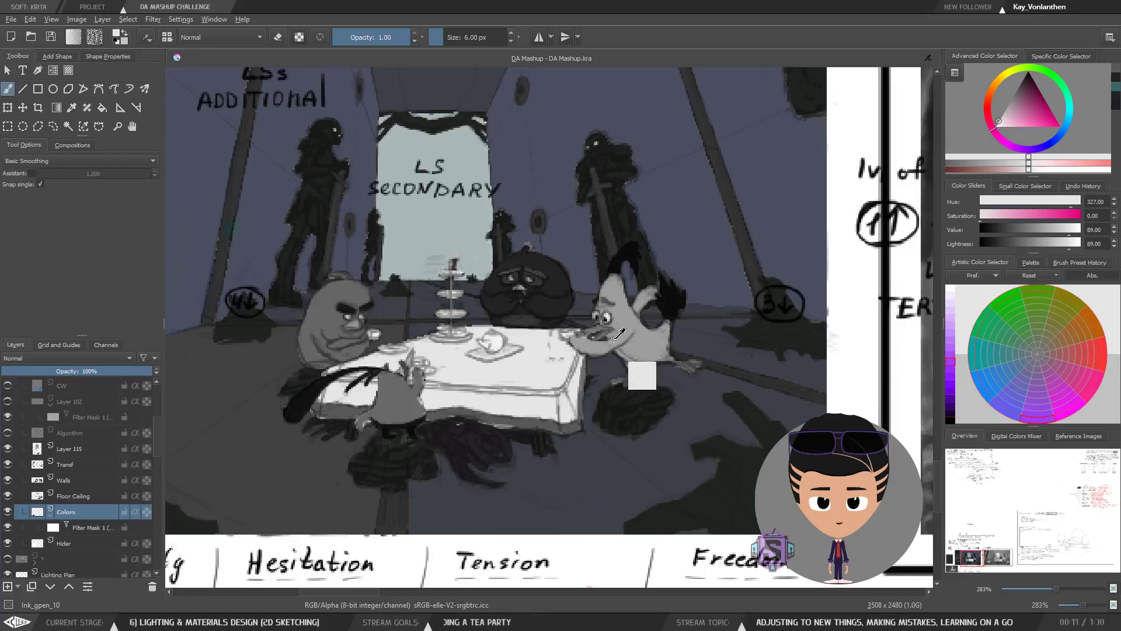
left_click(631, 344, "ctrl")
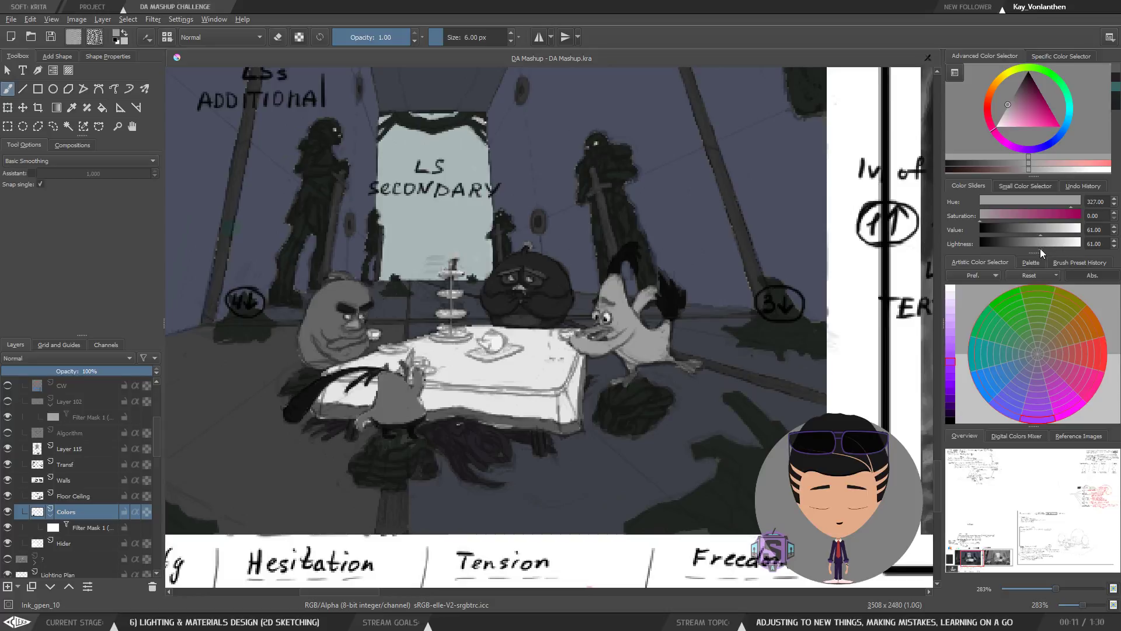
Step: Set the paint grey to a lightness of about 50 and fill the plate beneath the teapot with it
left_click_drag(1039, 249, 1031, 250)
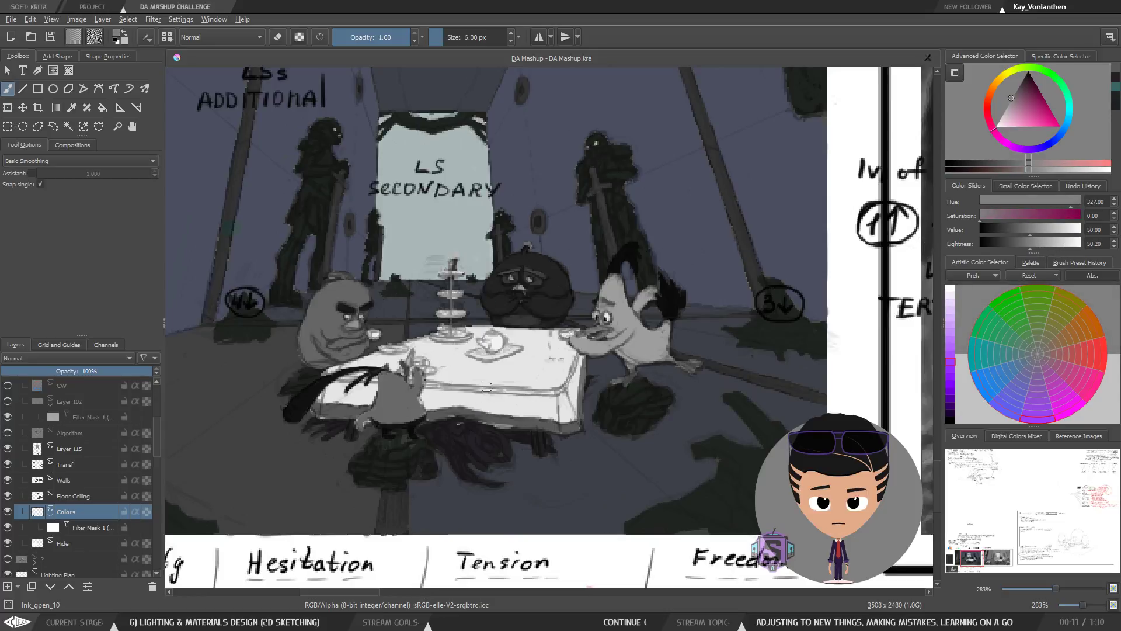
scroll(486, 396, "up", 1)
scroll(450, 326, "up", 1)
mouse_move(473, 339)
left_mouse_down()
mouse_move(508, 350)
mouse_move(493, 336)
mouse_move(534, 342)
mouse_move(569, 328)
left_mouse_up()
scroll(560, 344, "down", 3)
left_click_drag(548, 432, 573, 355)
scroll(519, 324, "up", 3)
left_click_drag(440, 372, 544, 379)
mouse_move(362, 293)
left_mouse_down()
mouse_move(372, 314)
mouse_move(437, 299)
left_mouse_up()
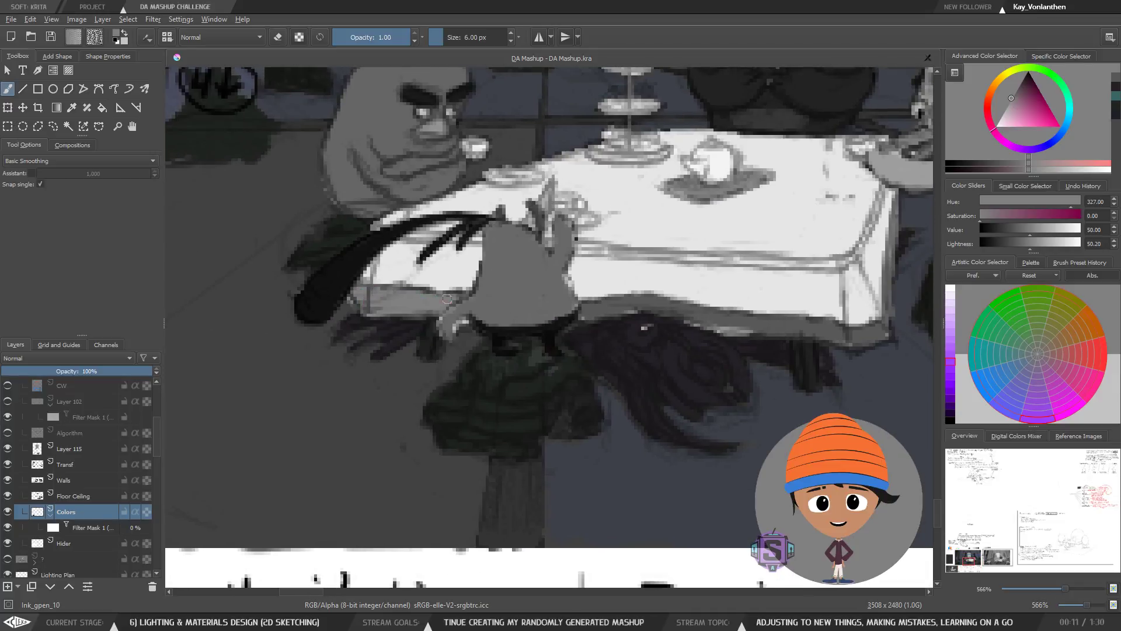
Step: Examine the greys of the teapot plate, tablecloth border and birds against the whole scene and the greyscale study, from near and far
mouse_move(588, 308)
left_mouse_down()
mouse_move(656, 303)
mouse_move(642, 298)
mouse_move(728, 331)
mouse_move(746, 328)
mouse_move(678, 306)
mouse_move(764, 330)
mouse_move(818, 331)
mouse_move(747, 316)
mouse_move(867, 341)
left_mouse_up()
key("minus")
key("minus")
key("minus")
key("minus")
left_click_drag(660, 327, 541, 352)
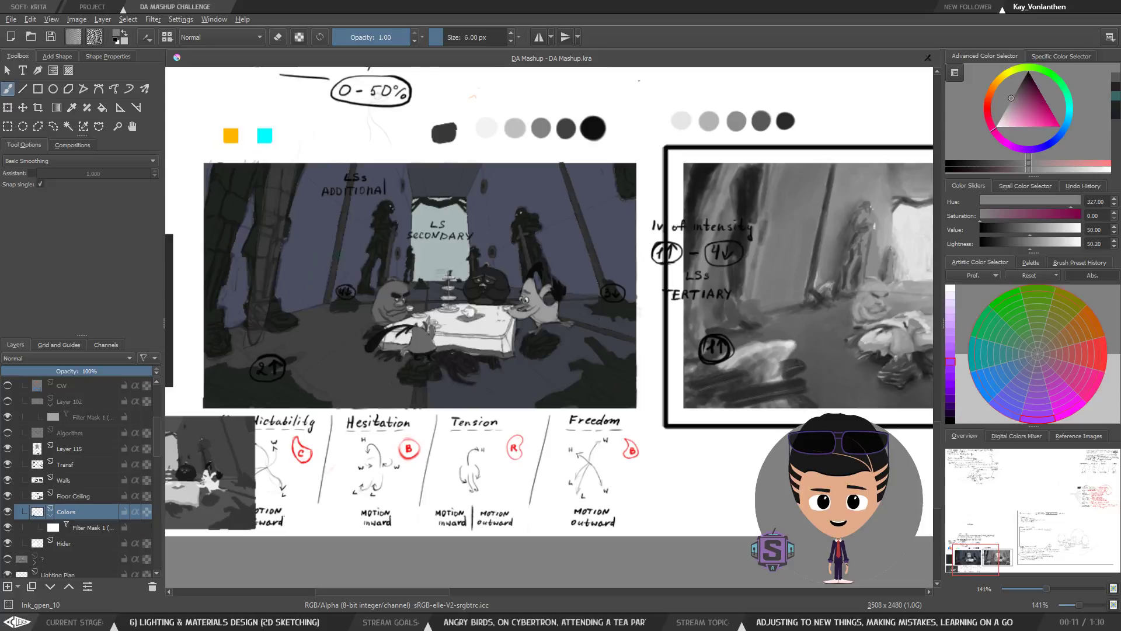
key("plus")
key("plus")
key("plus")
key("plus")
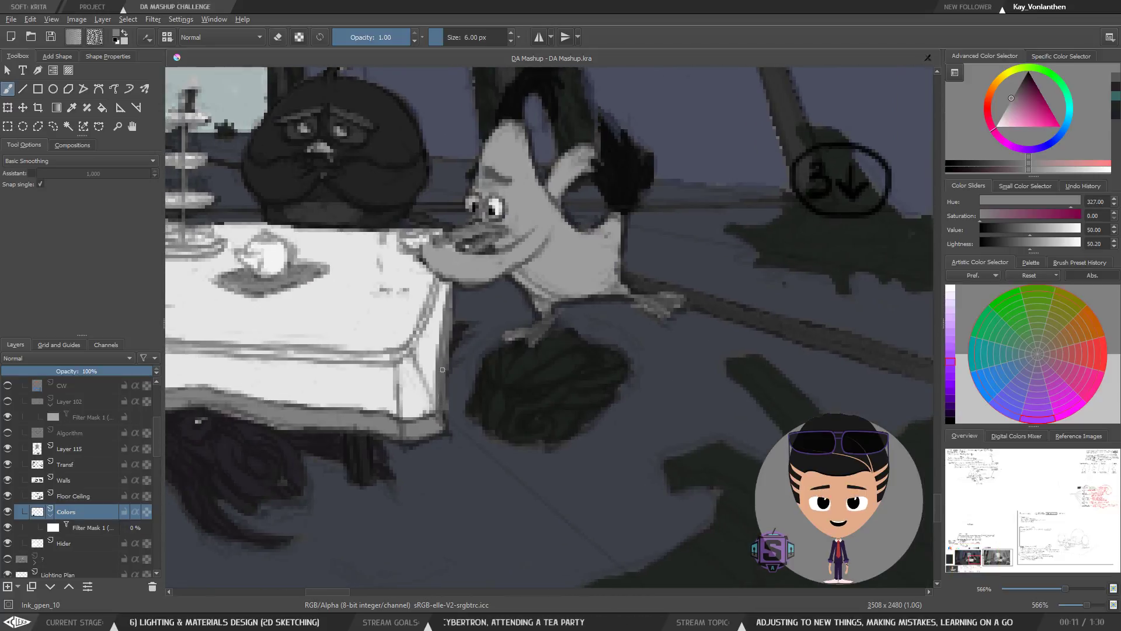
key("minus")
key("minus")
key("minus")
key("minus")
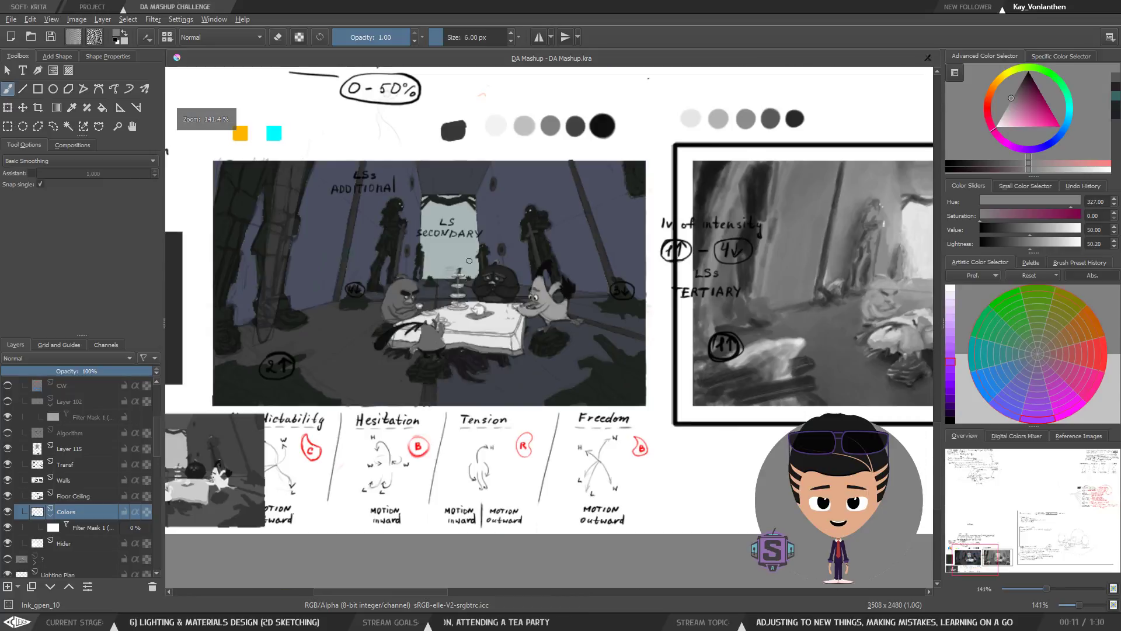
left_click_drag(436, 355, 495, 319)
key("plus")
key("plus")
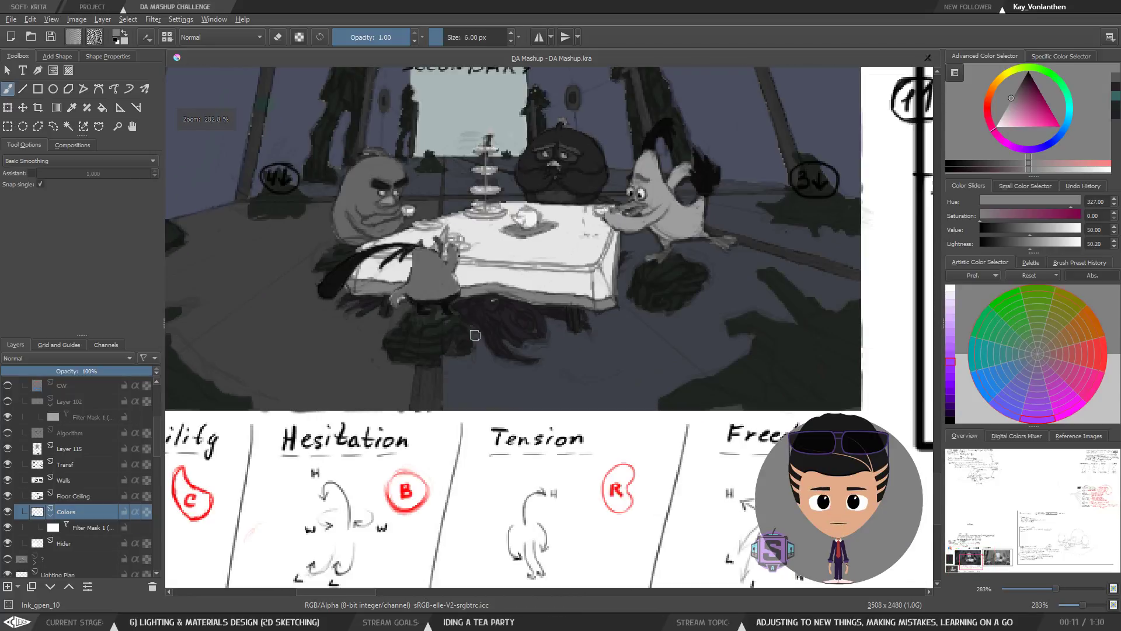
key("plus")
key("plus")
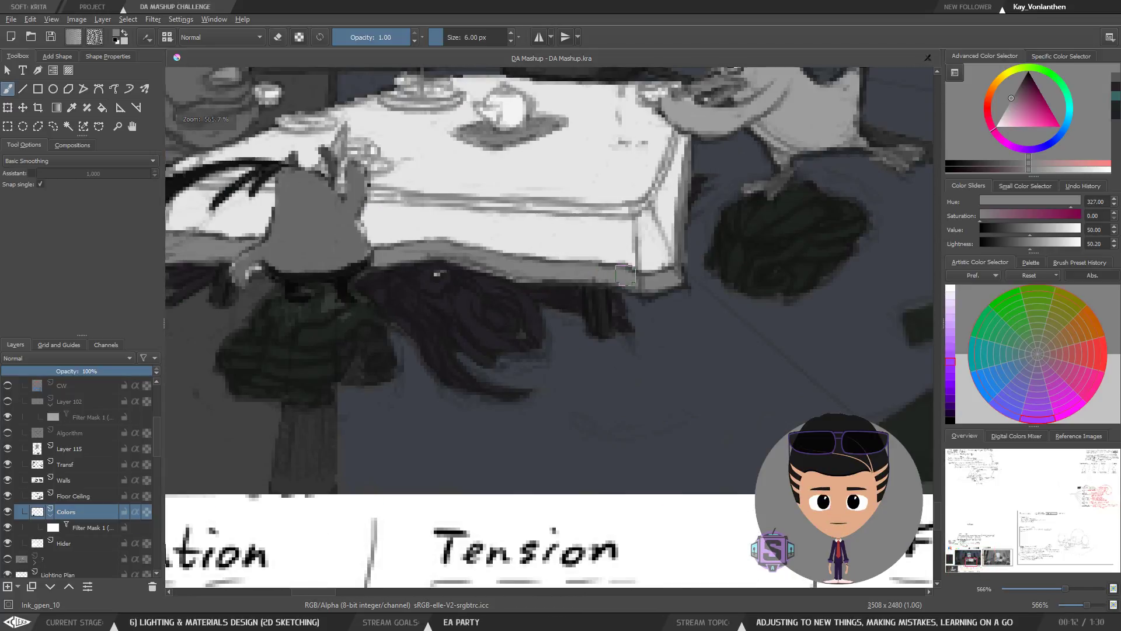
key("minus")
key("minus")
left_click_drag(484, 313, 551, 323)
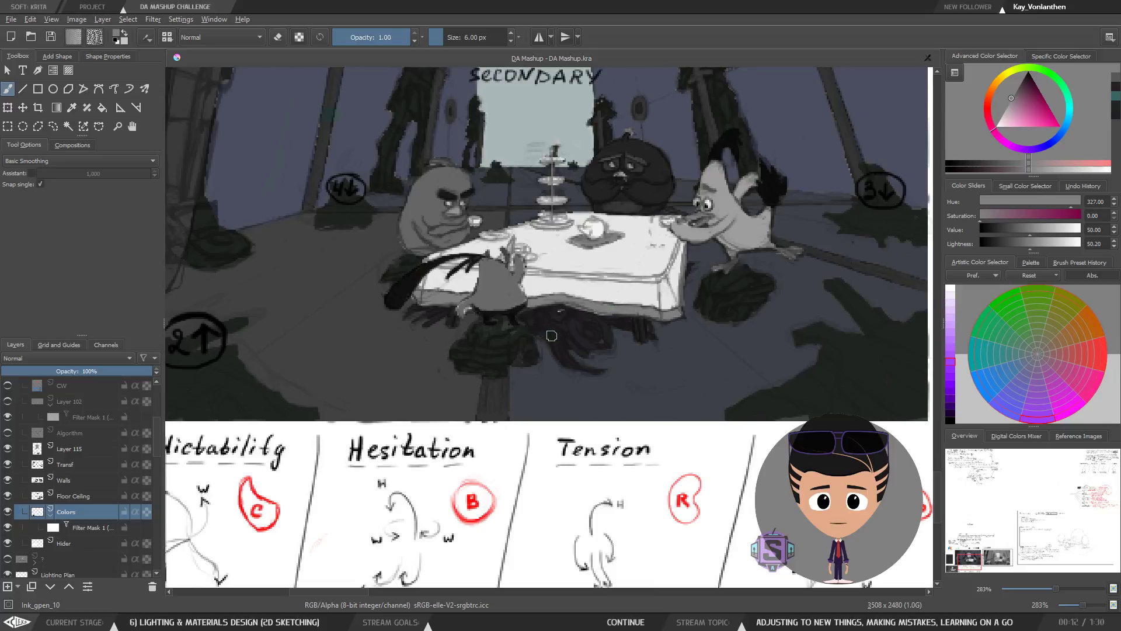
key("plus")
key("plus")
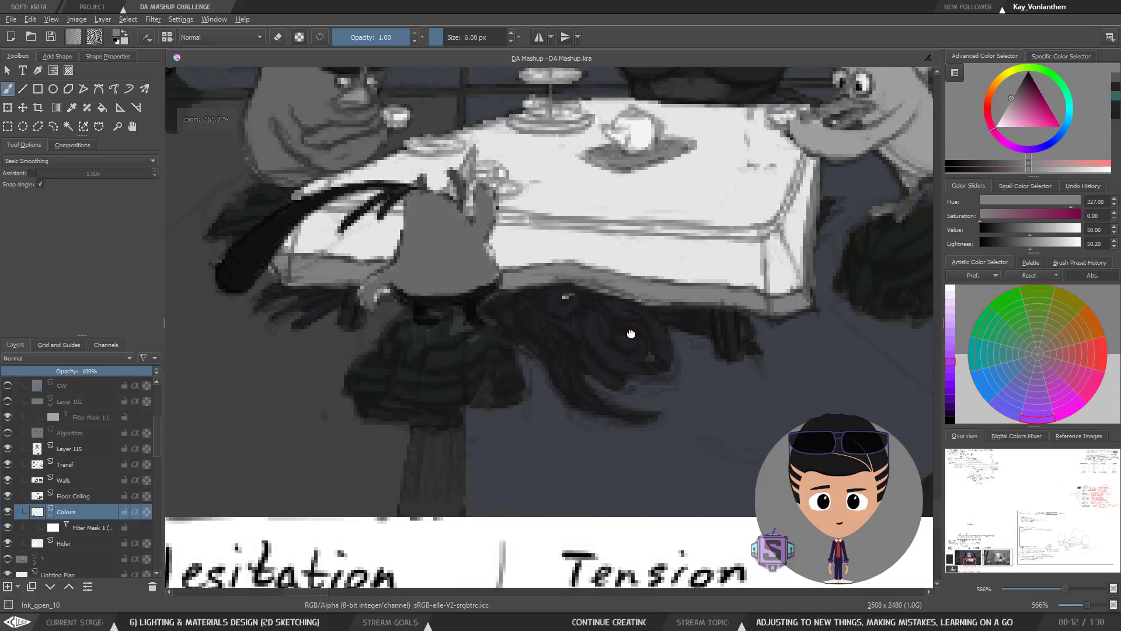
Step: Try a mid grey and a dark grey of about 20 value on the tablecloth's lower border, undoing the strokes
left_click_drag(648, 327, 511, 397)
left_click_drag(541, 361, 545, 333)
key("ctrl+z")
left_click(1000, 243)
left_click_drag(517, 362, 511, 349)
key("ctrl+z")
key("ctrl+z")
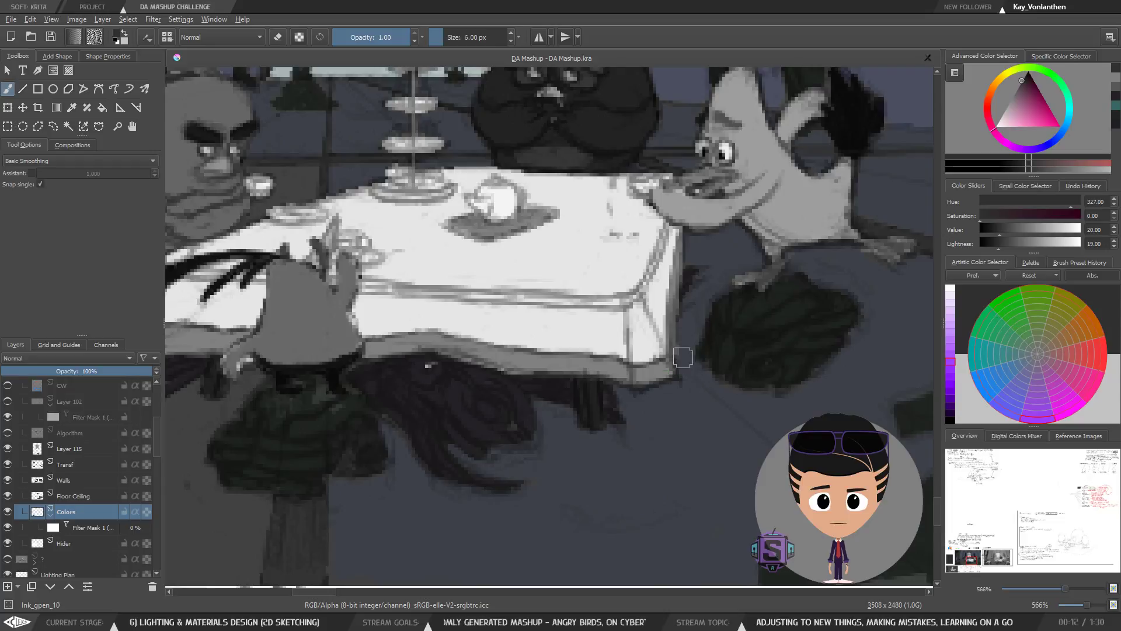
Step: Hide the greyscale filter mask of the Colors layer, sample the tablecloth border's grey, and keep the Colors layer active
key("minus")
key("minus")
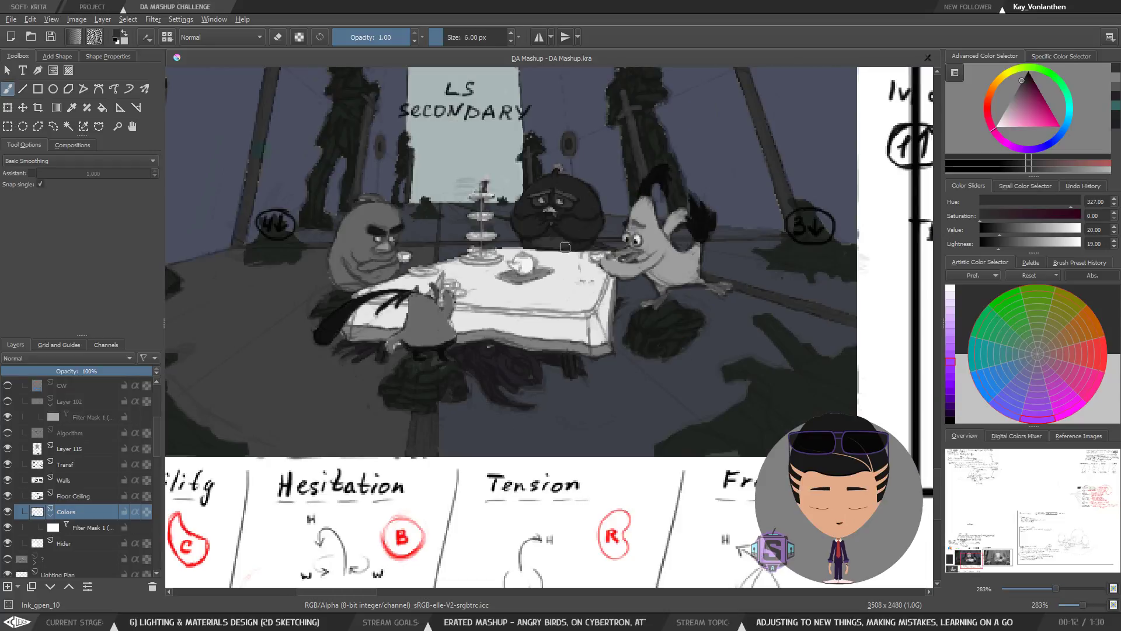
key("m")
key("m")
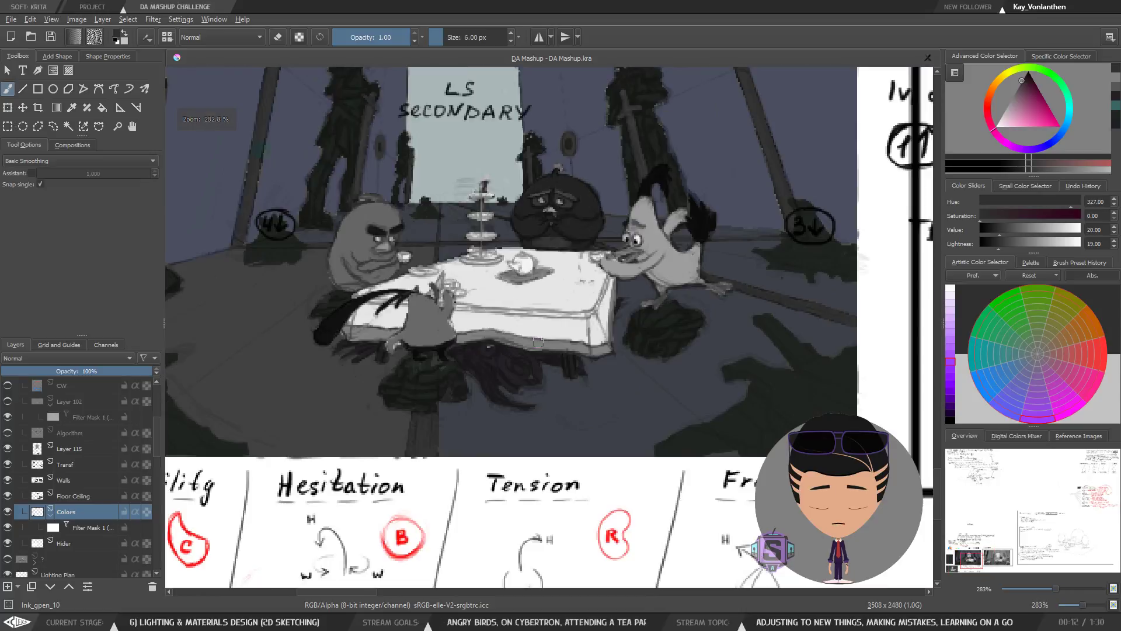
key("plus")
key("plus")
left_click_drag(475, 348, 576, 349)
left_click(8, 528)
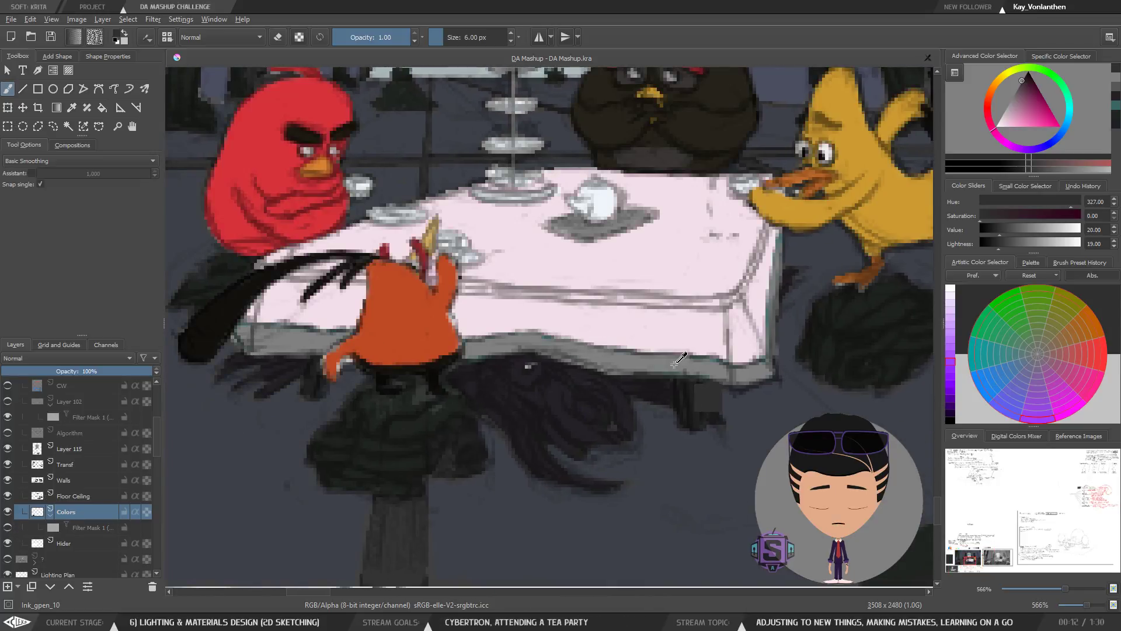
left_click(674, 364, "ctrl")
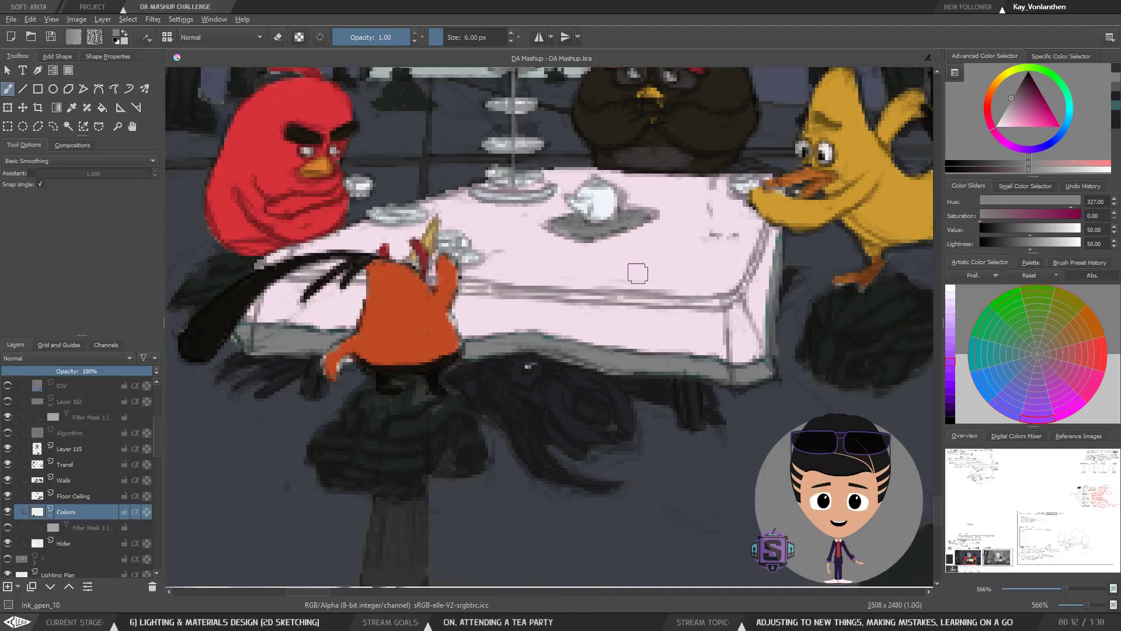
left_click(87, 528)
left_click(82, 516)
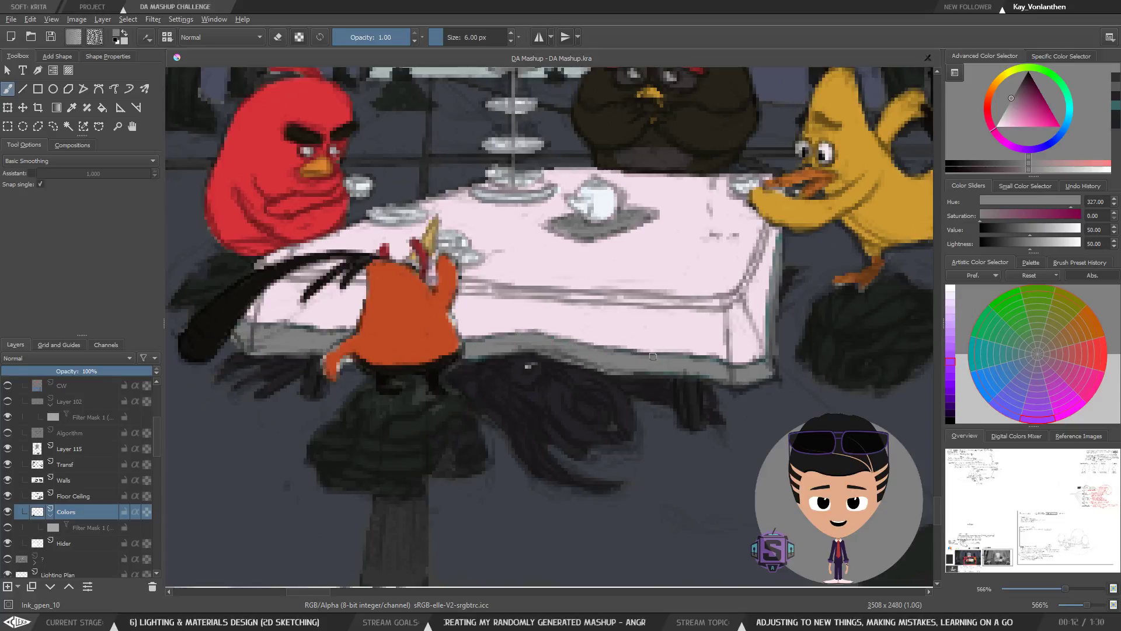
Step: Add a new paint layer directly above the Colors layer and set its blending mode to Color
left_click_drag(666, 365, 533, 332)
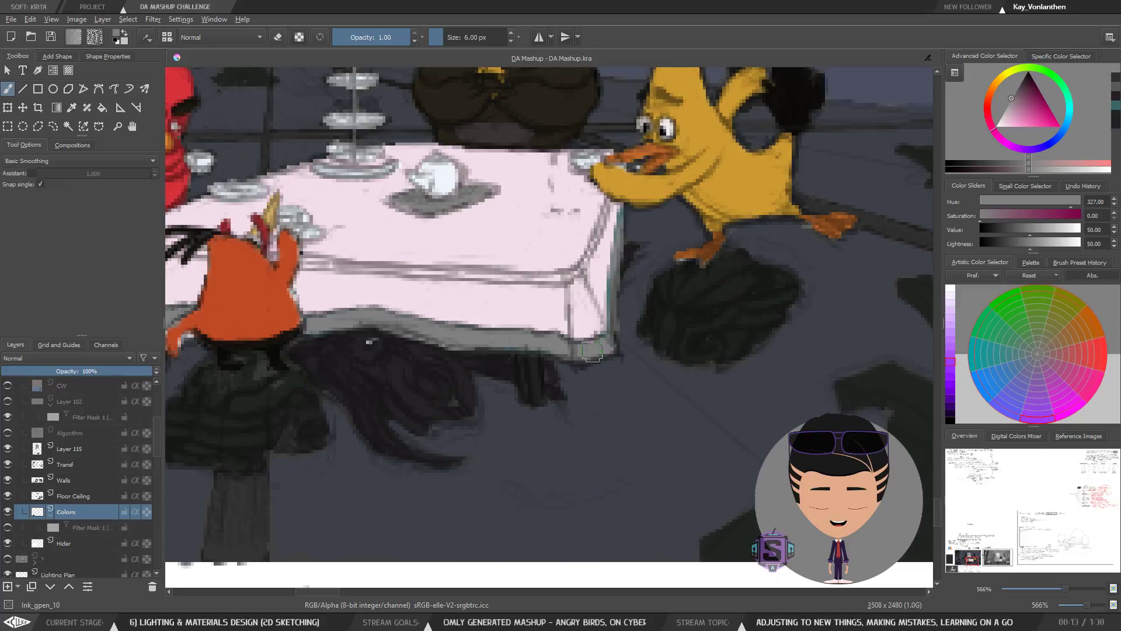
left_click_drag(591, 354, 489, 431)
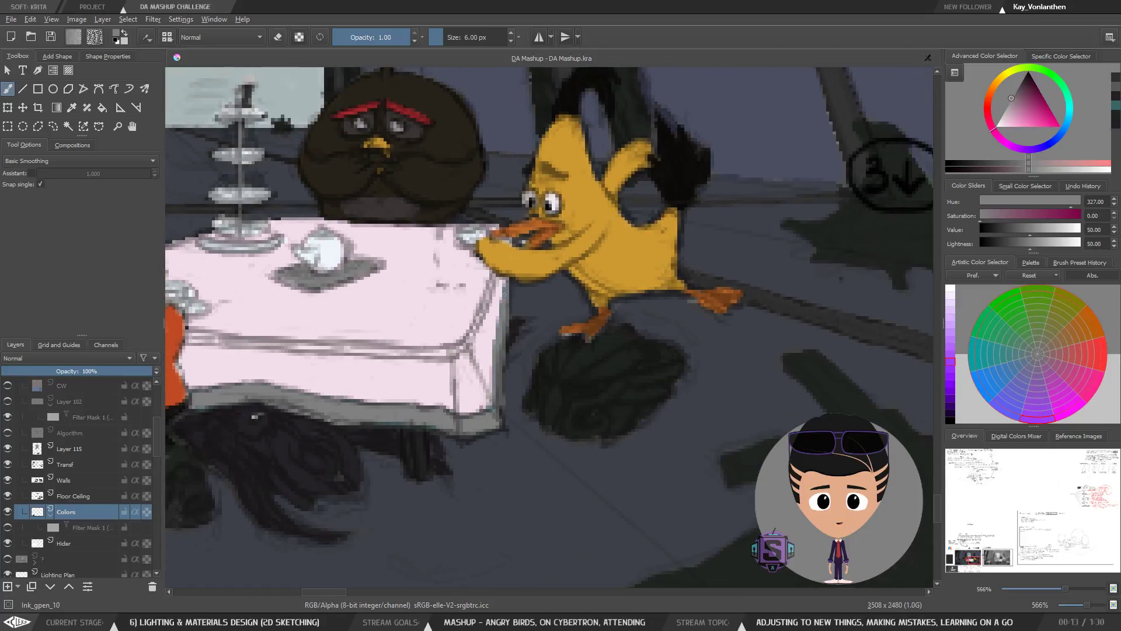
scroll(542, 350, "down", 2)
scroll(542, 350, "down", 2)
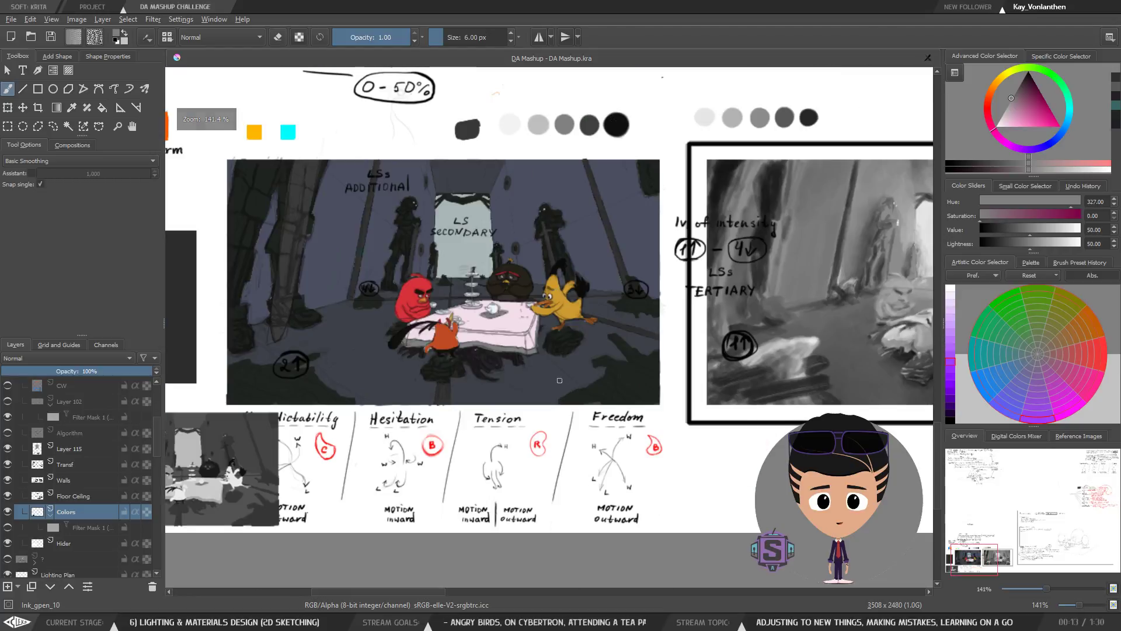
scroll(542, 350, "up", 2)
left_click_drag(489, 390, 564, 378)
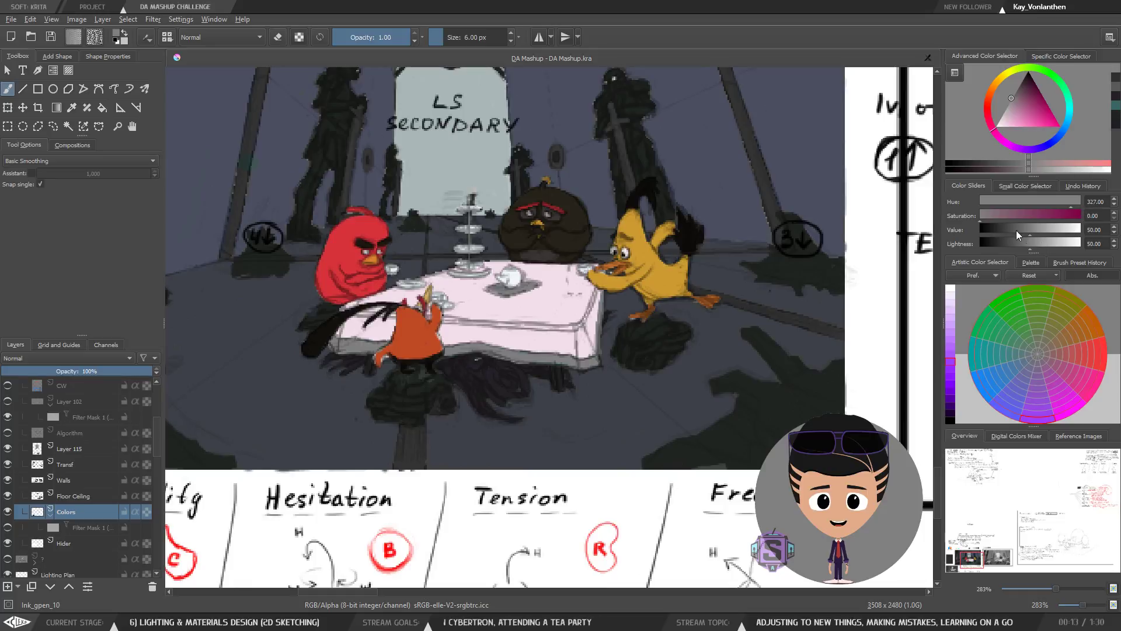
left_click(8, 588)
left_click(61, 359)
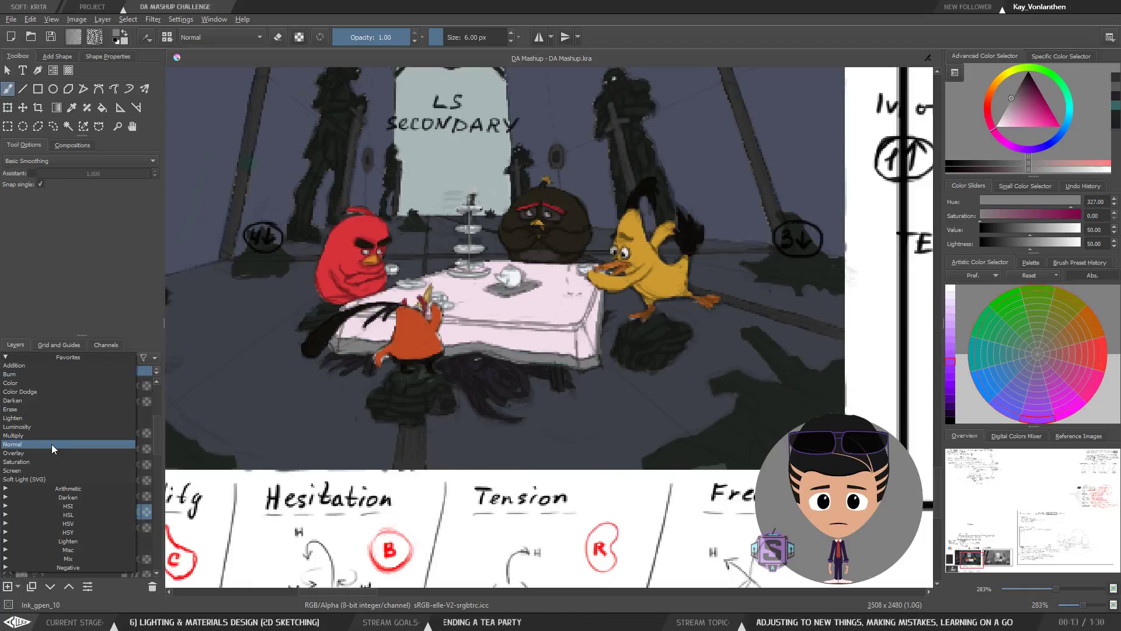
left_click(35, 382)
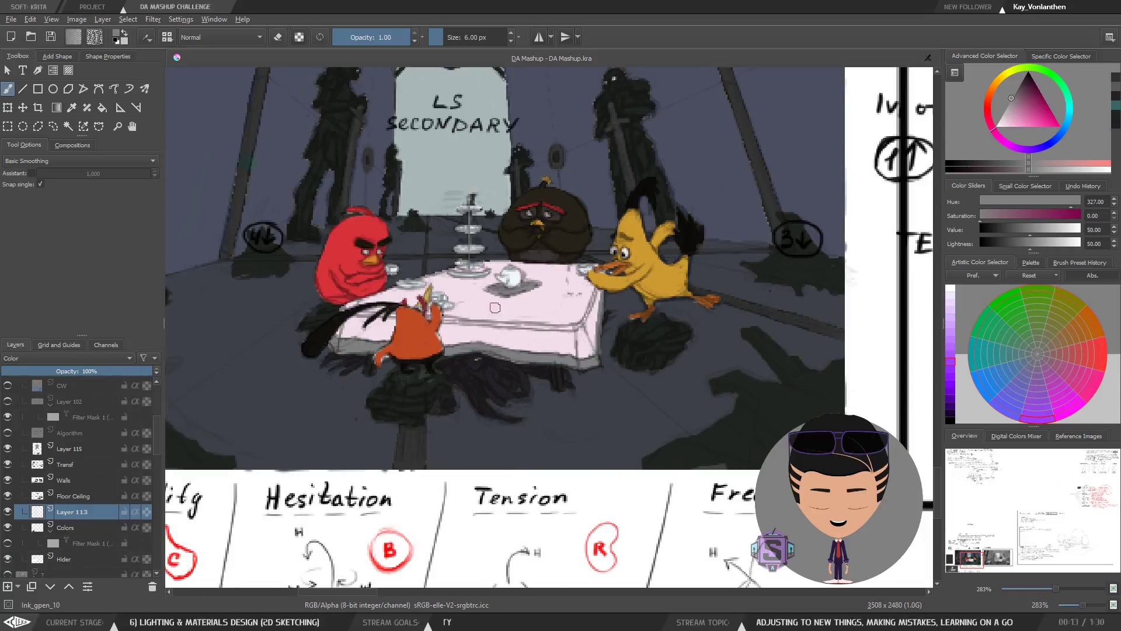
Step: Try a teal paint colour with hue 180, saturation 47 and value 72 for the tablecloth border
key("ctrl+plus")
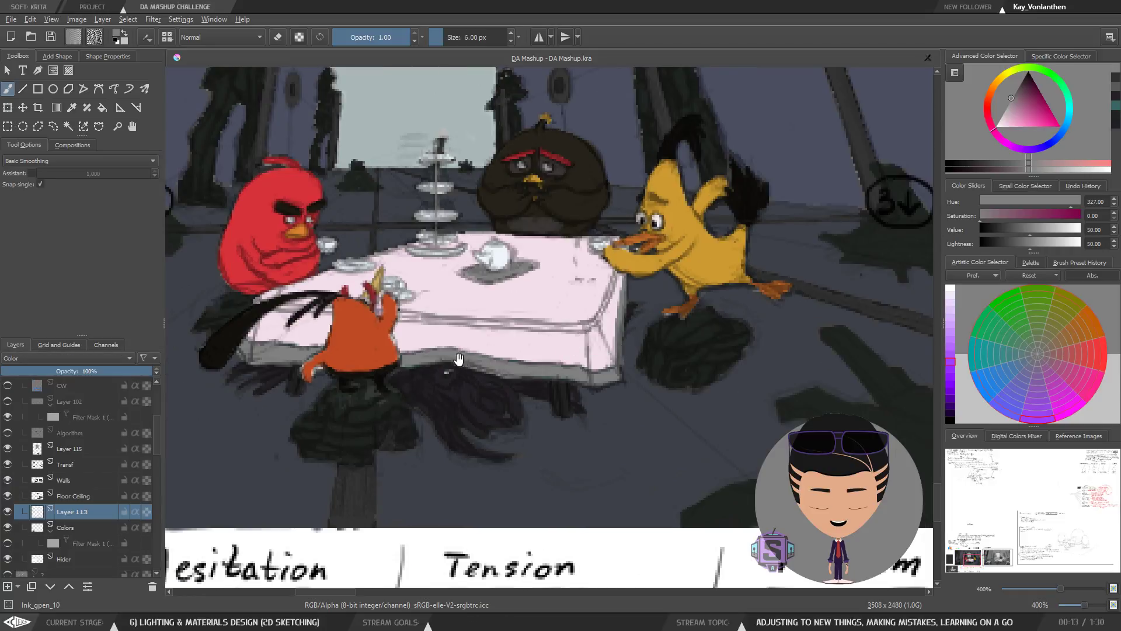
left_click_drag(463, 360, 573, 348)
key("ctrl+plus")
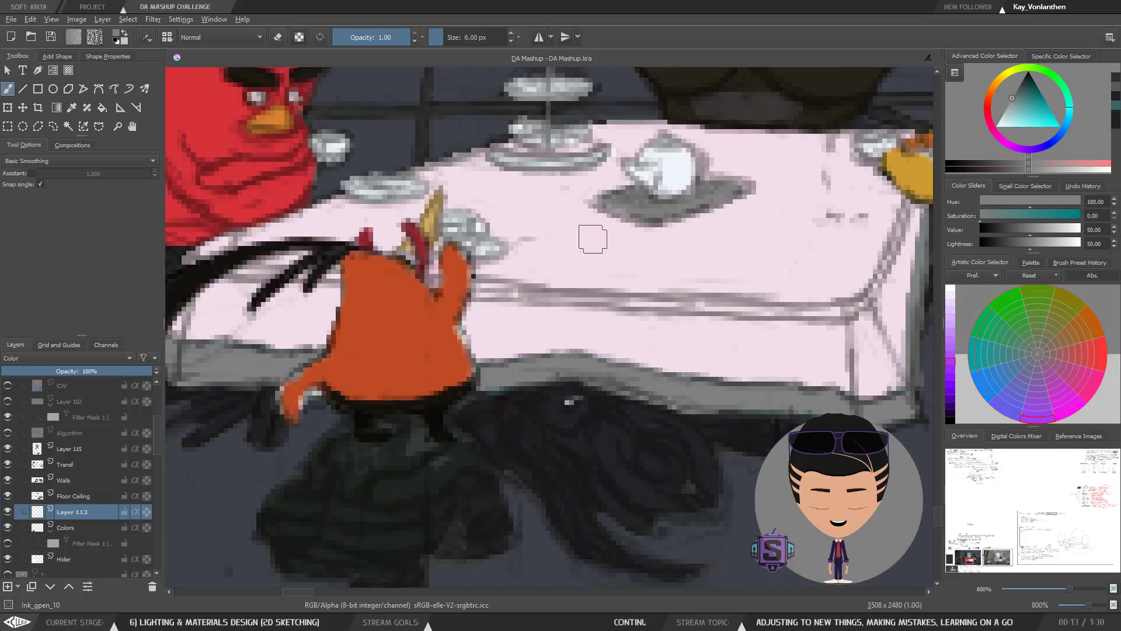
left_click(1018, 108)
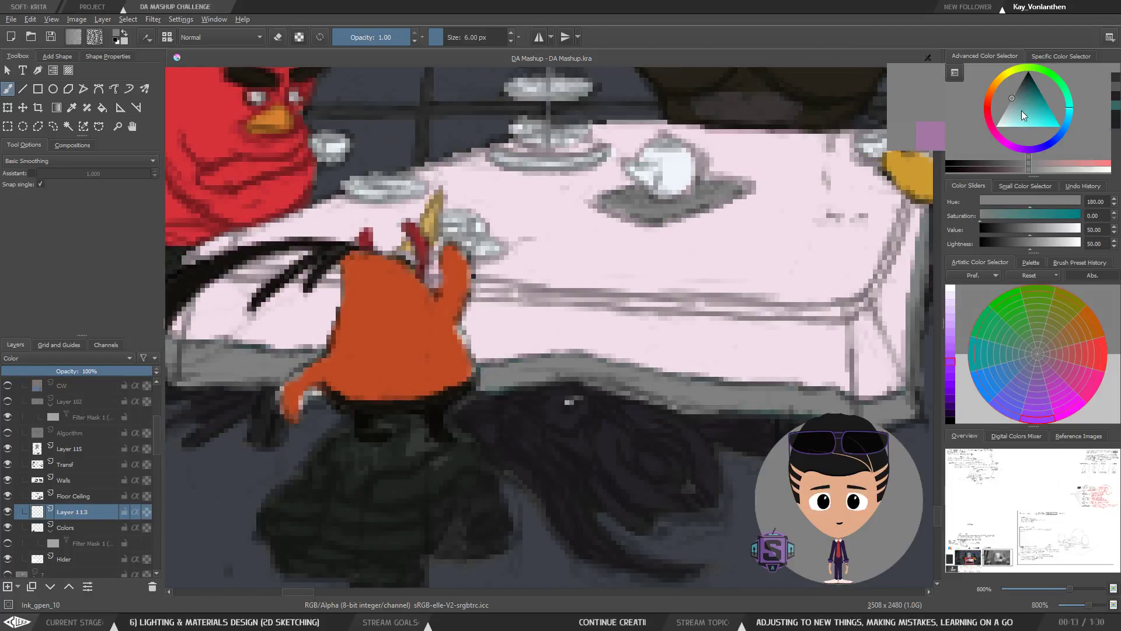
mouse_move(1050, 125)
left_mouse_down()
mouse_move(1011, 104)
mouse_move(1061, 127)
mouse_move(1006, 103)
mouse_move(1067, 129)
mouse_move(1000, 103)
left_mouse_up()
left_click_drag(1052, 124, 1027, 114)
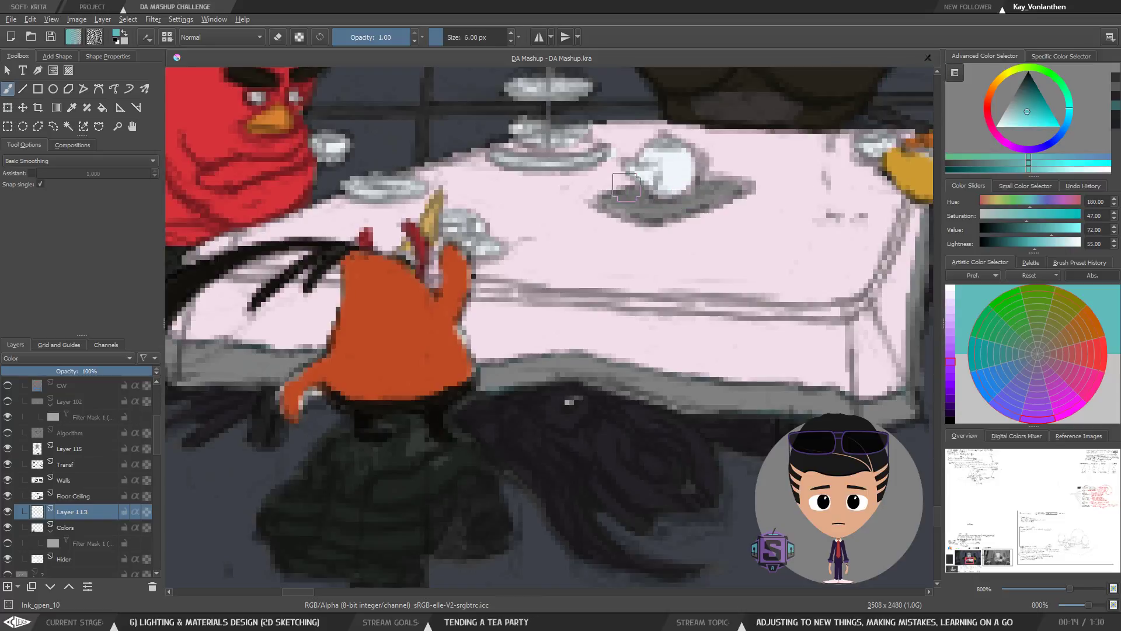
Step: Sample the pink tablecloth and the dark shape under the table, and mix a muted mauve with hue 308, saturation 9 and value 60
left_click(533, 322, "ctrl")
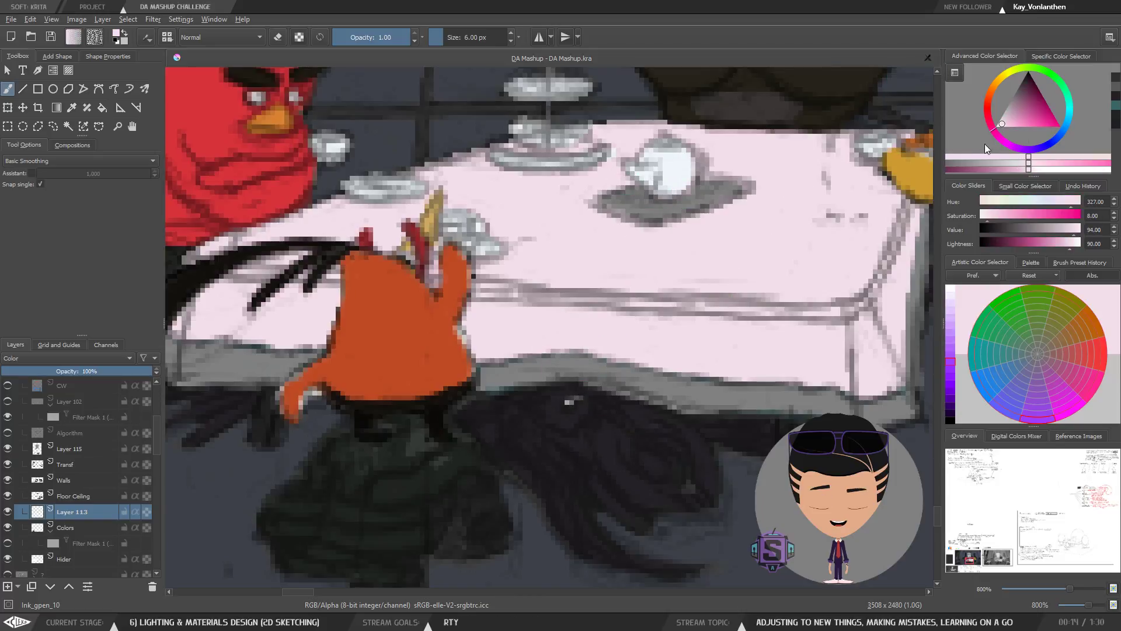
left_click(613, 439, "ctrl")
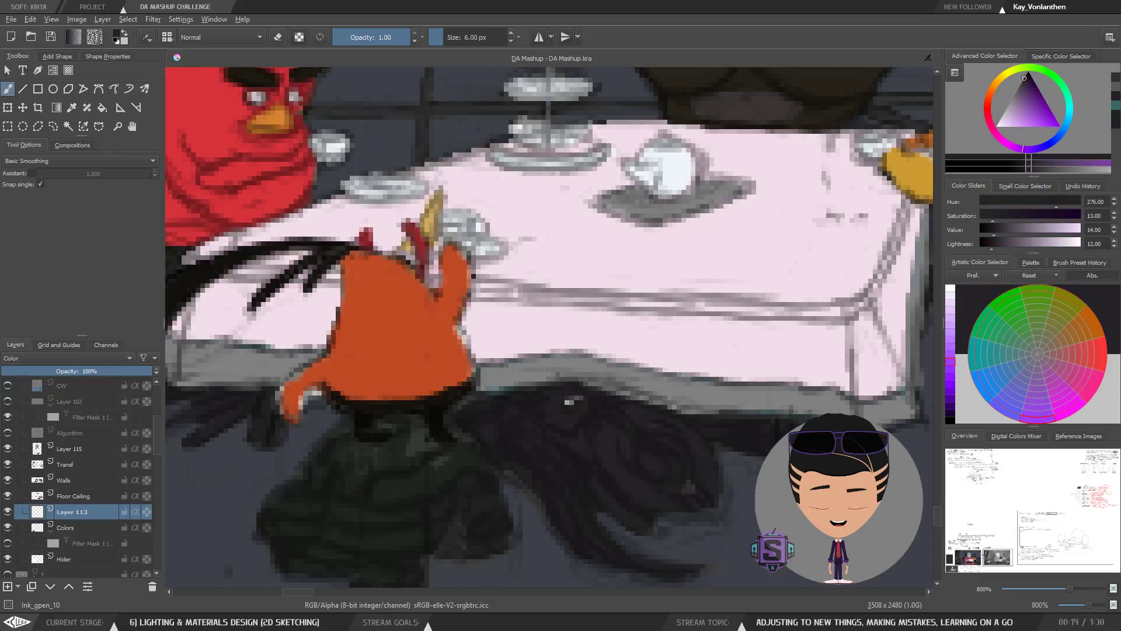
left_click_drag(1002, 147, 1005, 148)
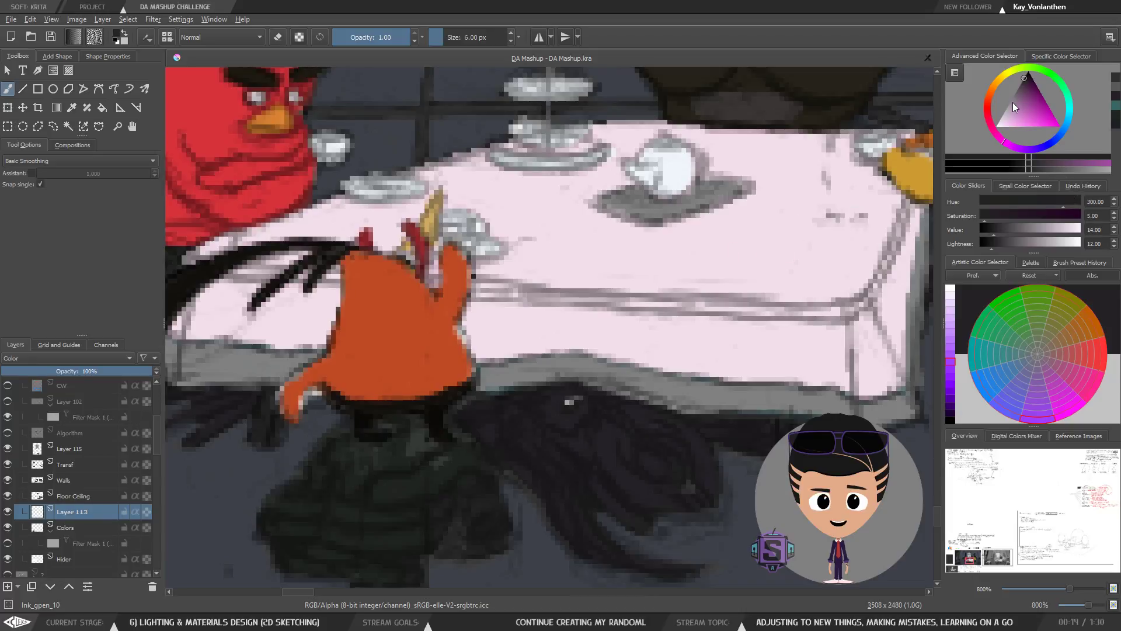
left_click_drag(1016, 111, 1051, 121)
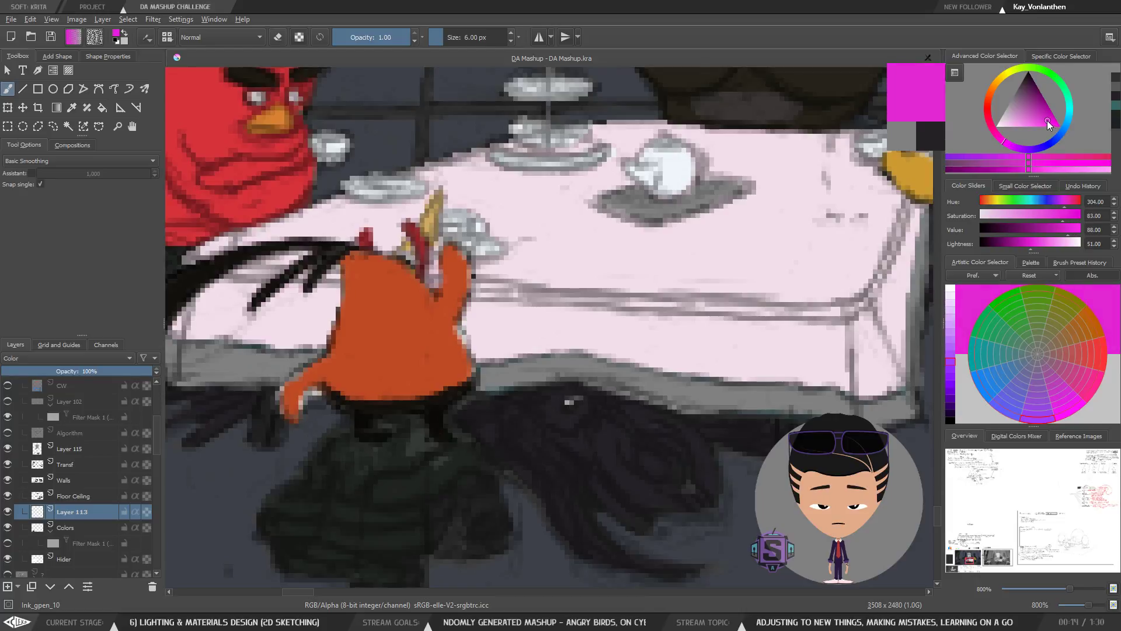
left_click_drag(1043, 122, 1017, 107)
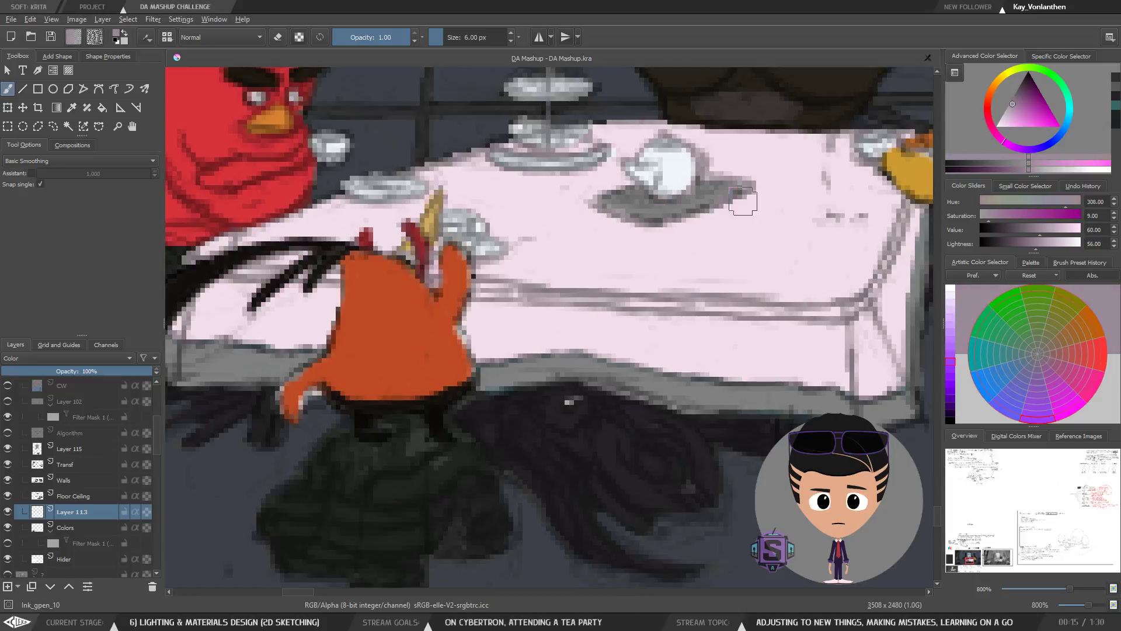
Step: Enlarge the brush to 8 px and tint the tablecloth's lower border mauve, beginning beside the orange bird's tail
key("ctrl+minus")
key("ctrl+minus")
key("ctrl+plus")
key("ctrl+plus")
left_click_drag(376, 370, 539, 357)
key("bracketright")
key("bracketright")
mouse_move(367, 357)
left_mouse_down()
mouse_move(422, 358)
mouse_move(386, 345)
mouse_move(436, 351)
left_mouse_up()
left_click_drag(335, 339, 327, 334)
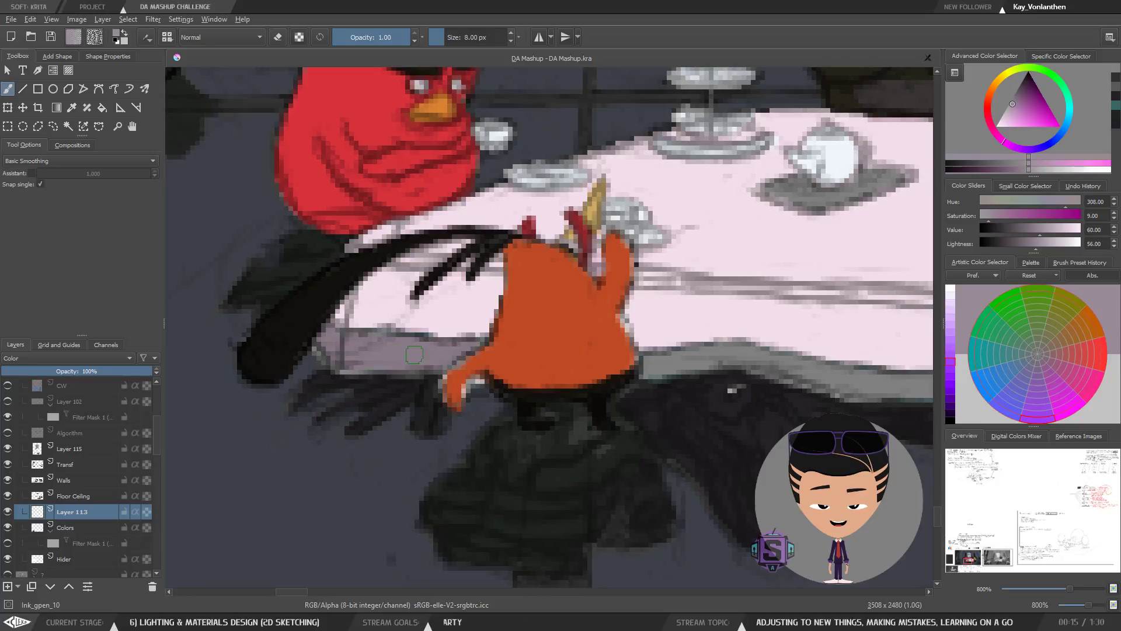
Step: Reduce the brush to 5 px, tint the tablecloth border's edge near the yellow bird, and check the mauve against the whole scene
key("minus")
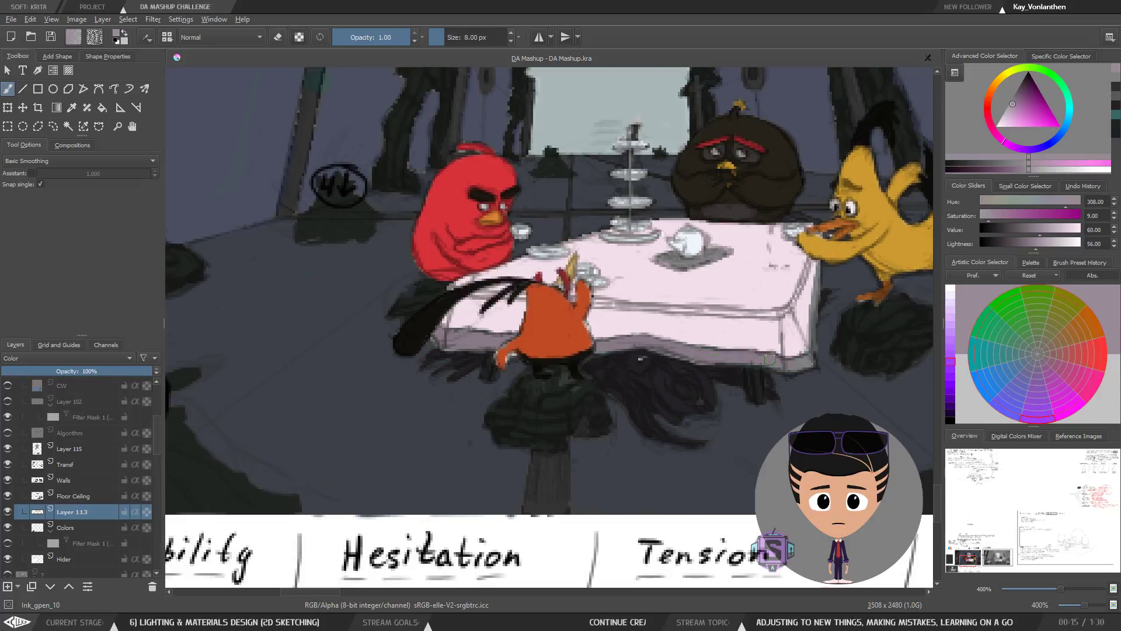
mouse_move(780, 368)
left_mouse_down()
mouse_move(633, 349)
mouse_move(579, 329)
left_mouse_up()
key("bracketleft")
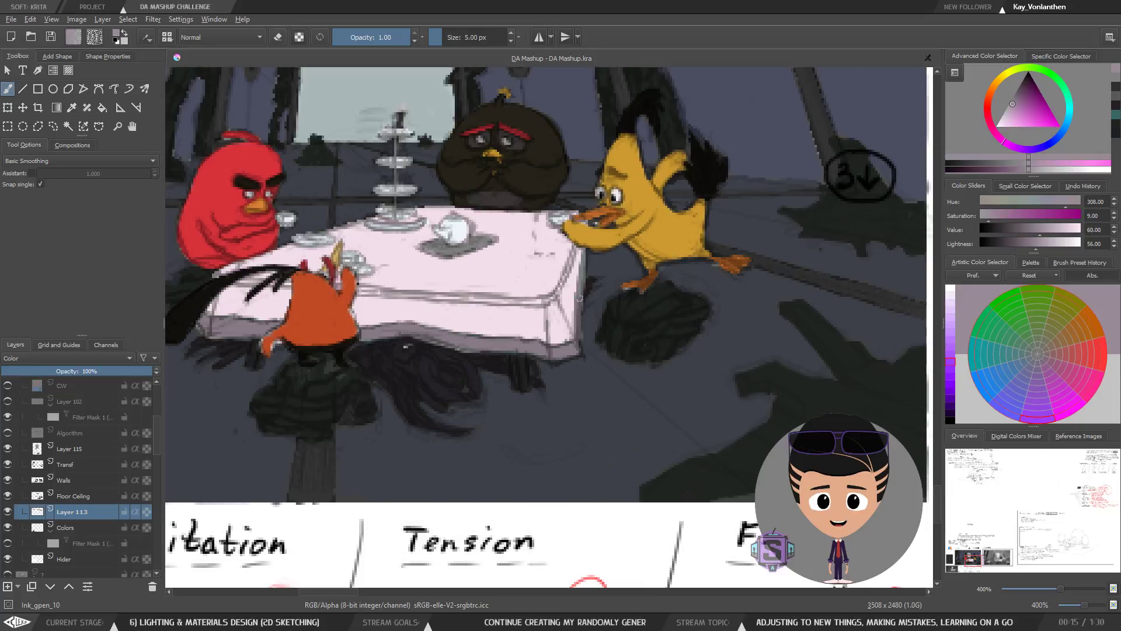
key("minus")
key("minus")
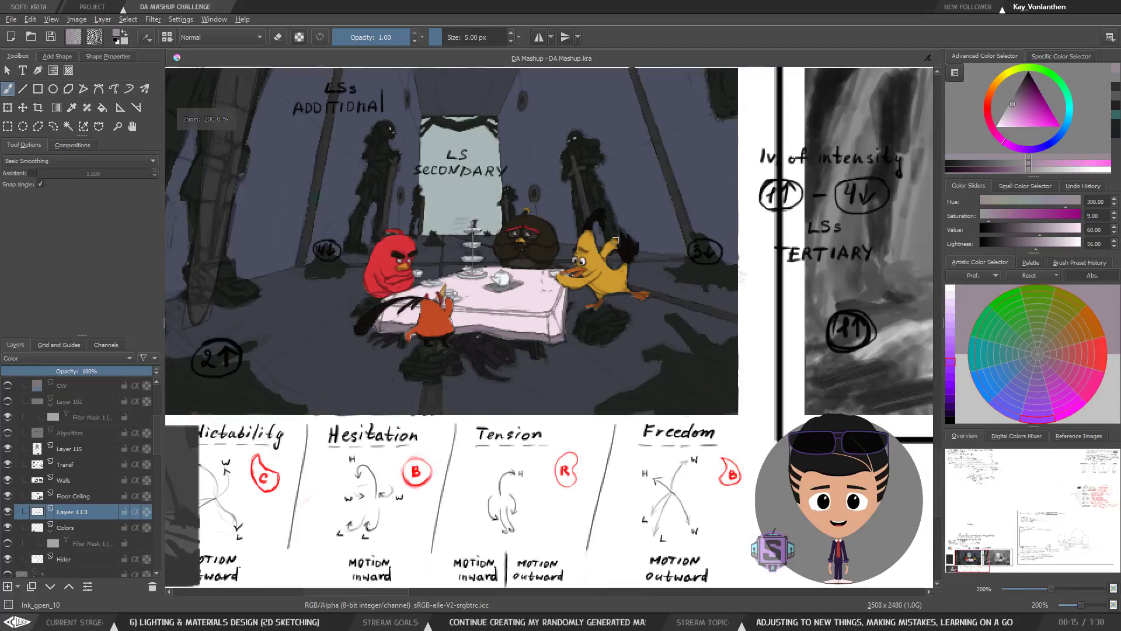
key("plus")
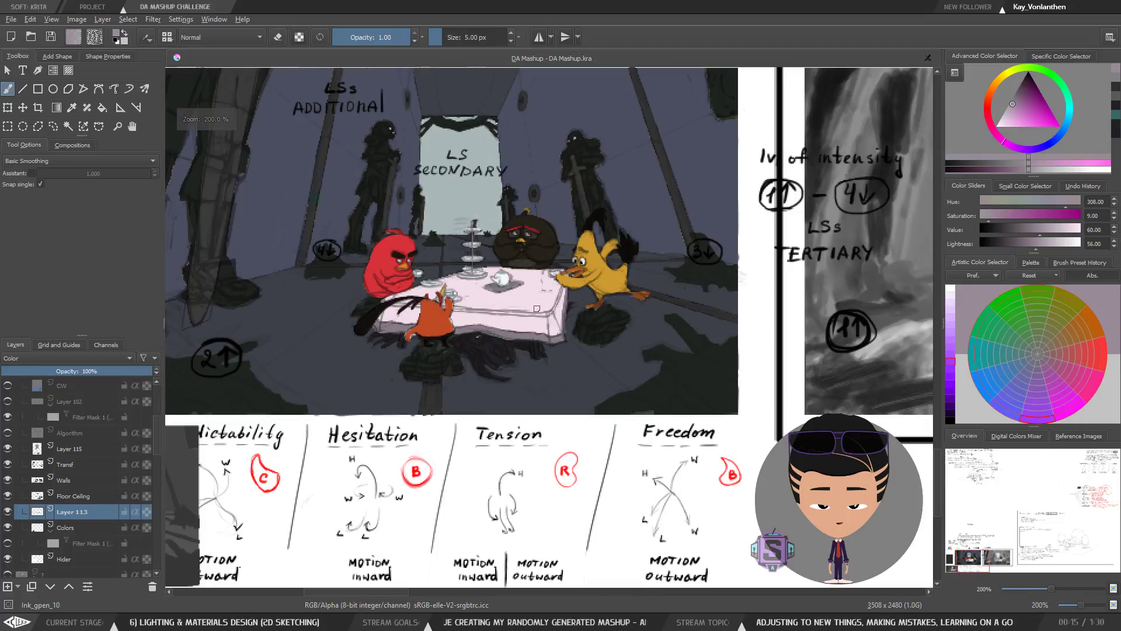
key("minus")
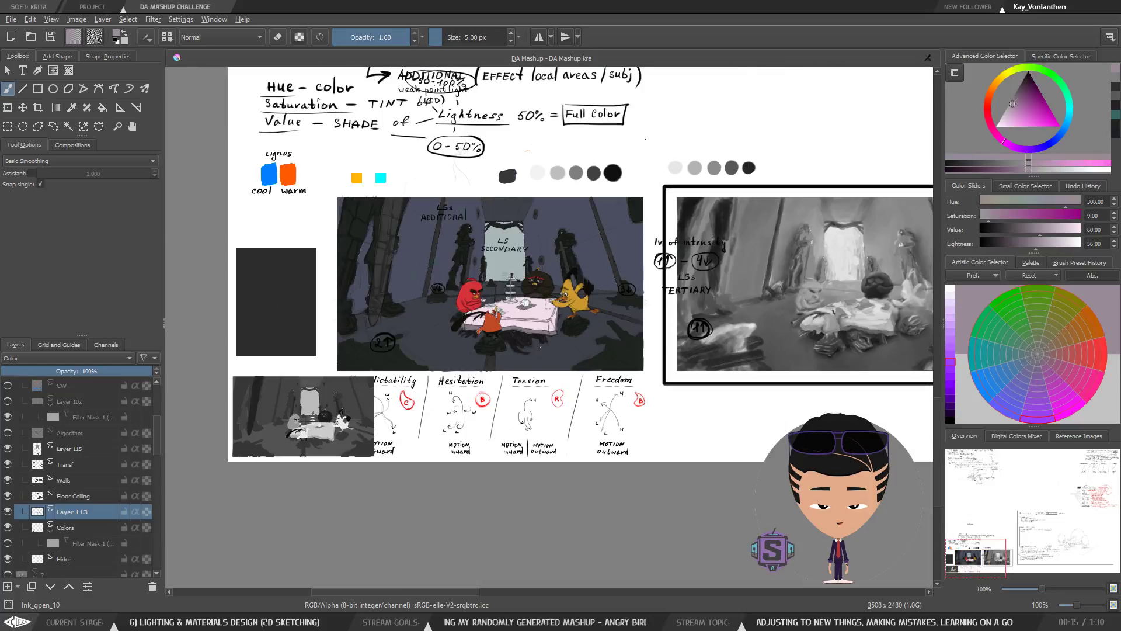
key("plus")
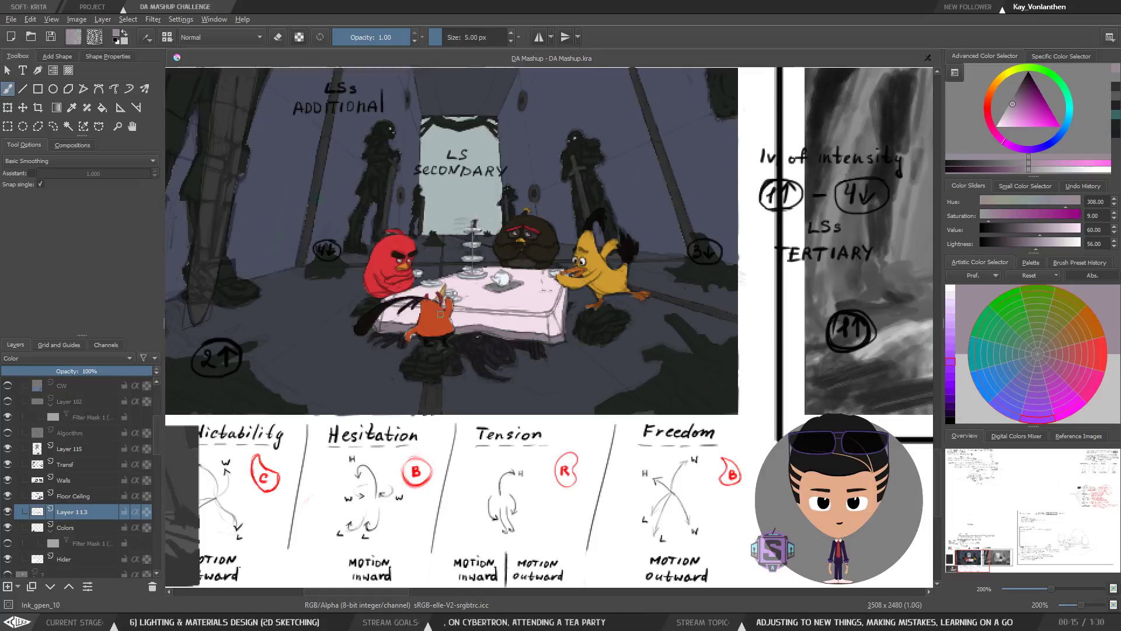
Step: Compare the foreground and background colours against the tea-party scene, keep the muted mauve as paint colour, and save the document
key("ctrl+plus")
key("ctrl+plus")
key("x")
key("ctrl+minus")
key("ctrl+minus")
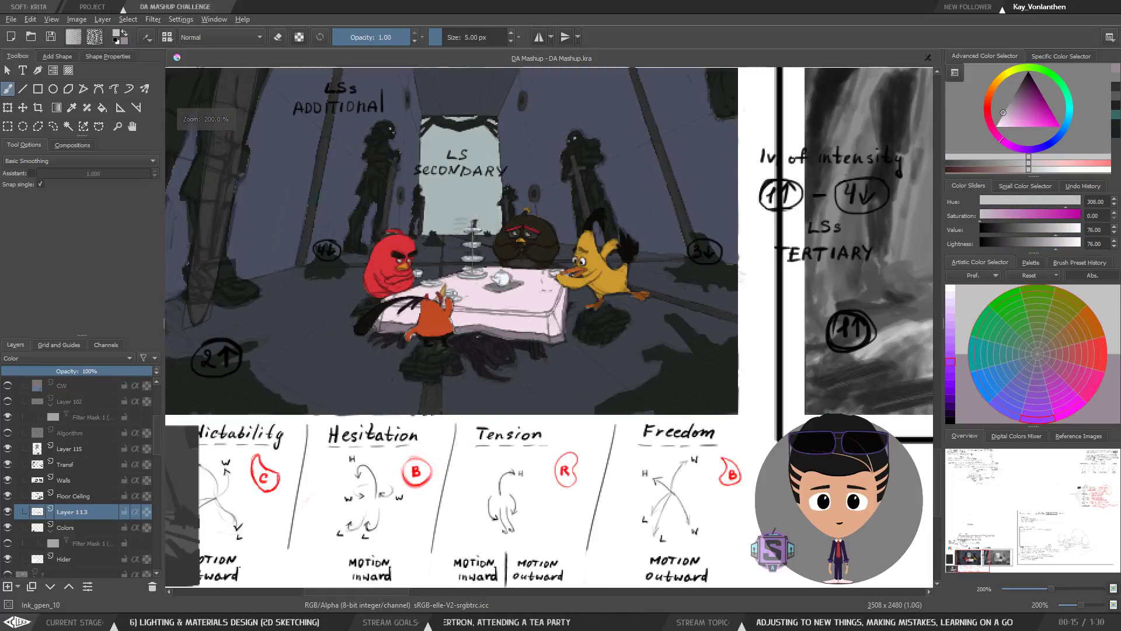
key("x")
key("x")
key("x")
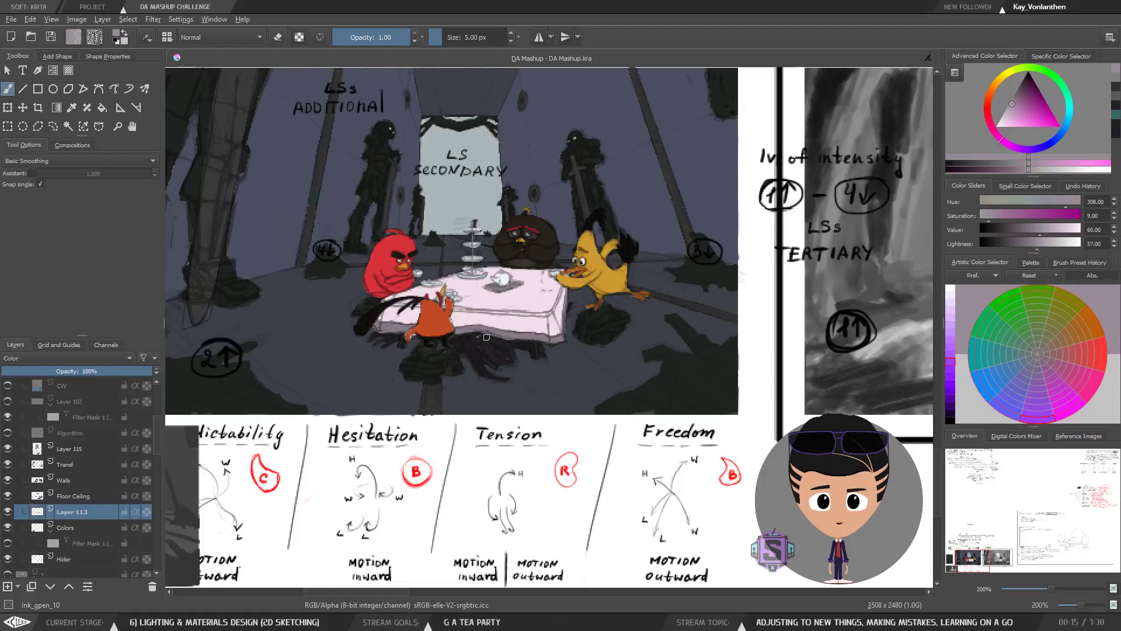
key("x")
key("x")
left_click(51, 37)
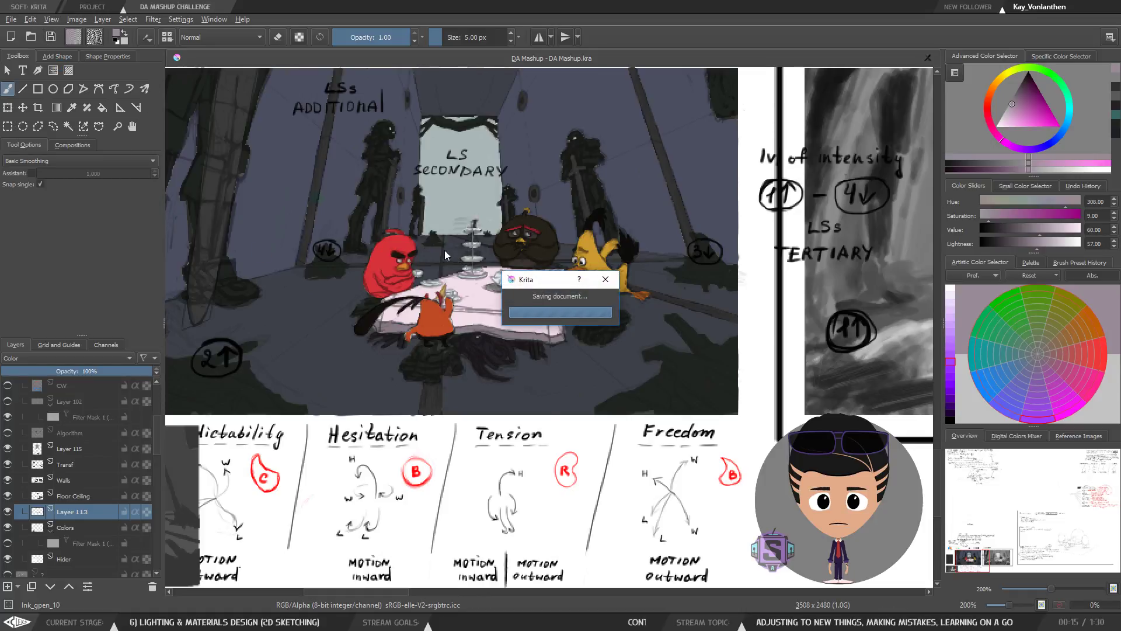
Step: Enlarge the brush to 8 px and tint the plate under the teapot mauve with hue 308, saturation 9 and value 53
key("plus")
key("plus")
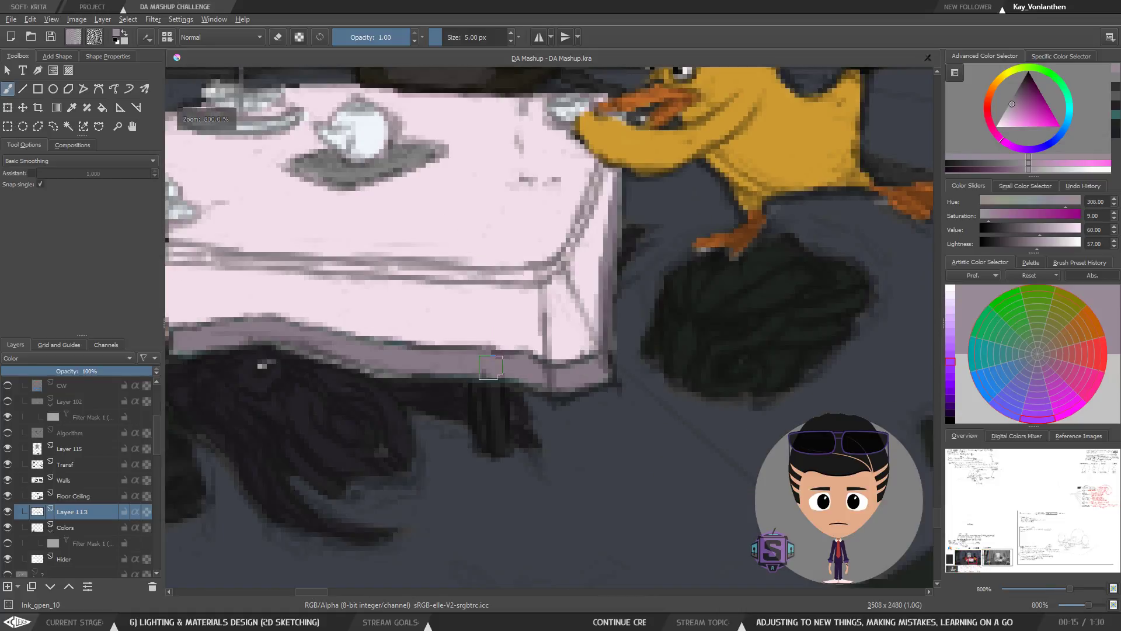
mouse_move(394, 266)
left_mouse_down()
mouse_move(520, 340)
mouse_move(533, 332)
left_mouse_up()
key("bracketright")
key("bracketright")
key("bracketright")
mouse_move(468, 233)
left_mouse_down()
mouse_move(441, 233)
mouse_move(494, 246)
mouse_move(518, 238)
mouse_move(490, 248)
left_mouse_up()
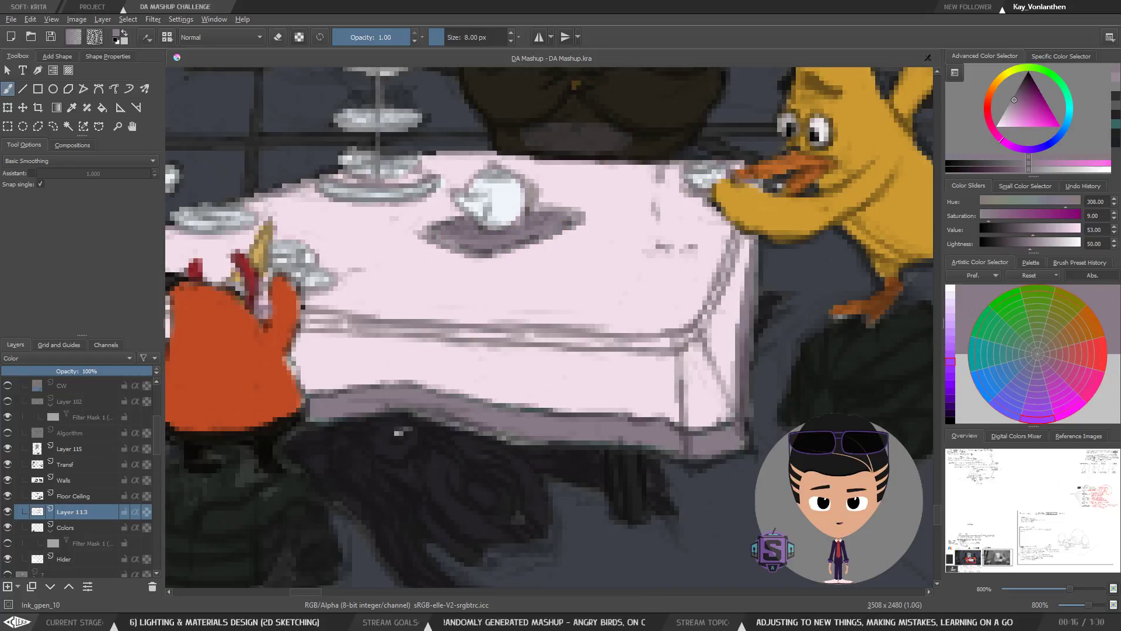
Step: Examine the mauve teapot plate within the whole painting, including a mirrored view, and up close on the tabletop
key("minus")
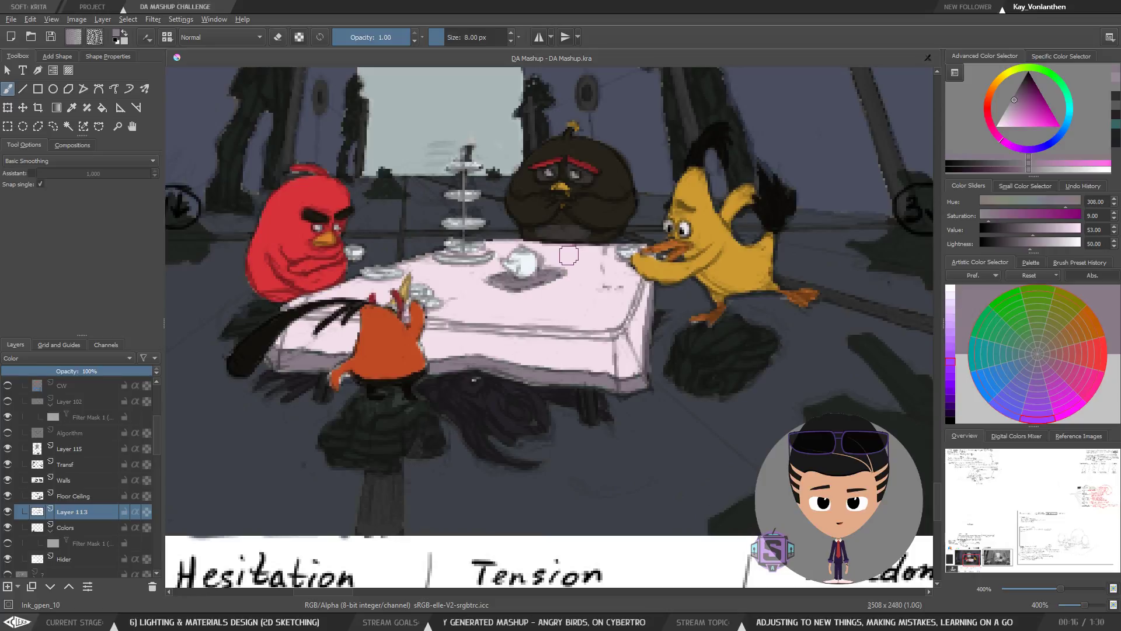
key("1")
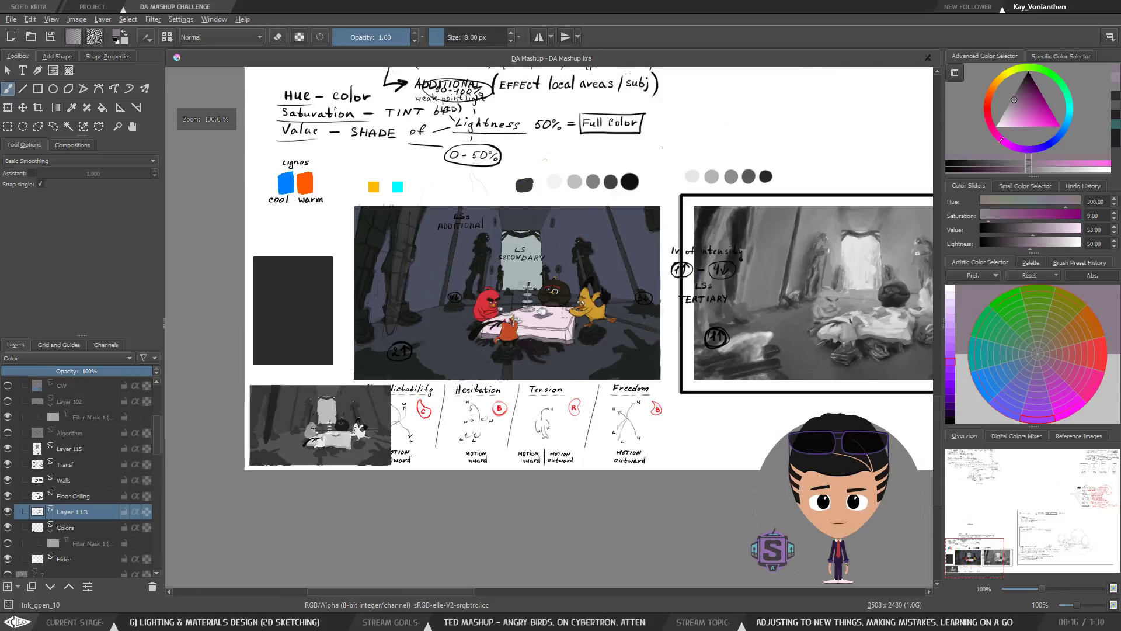
key("m")
key("m")
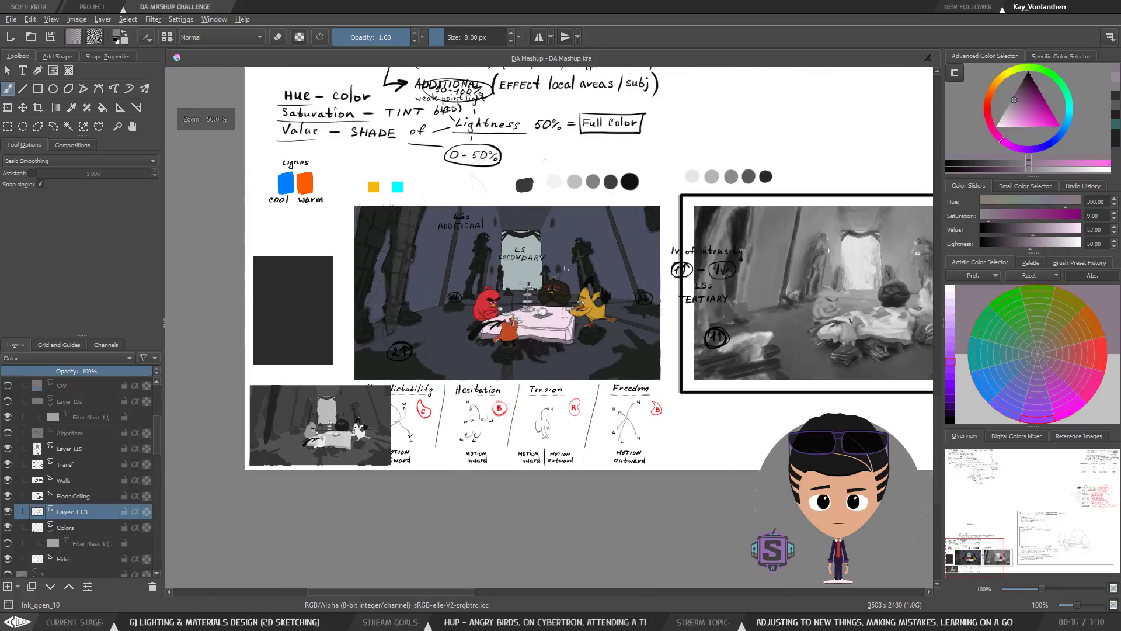
key("minus")
key("minus")
key("plus")
key("plus")
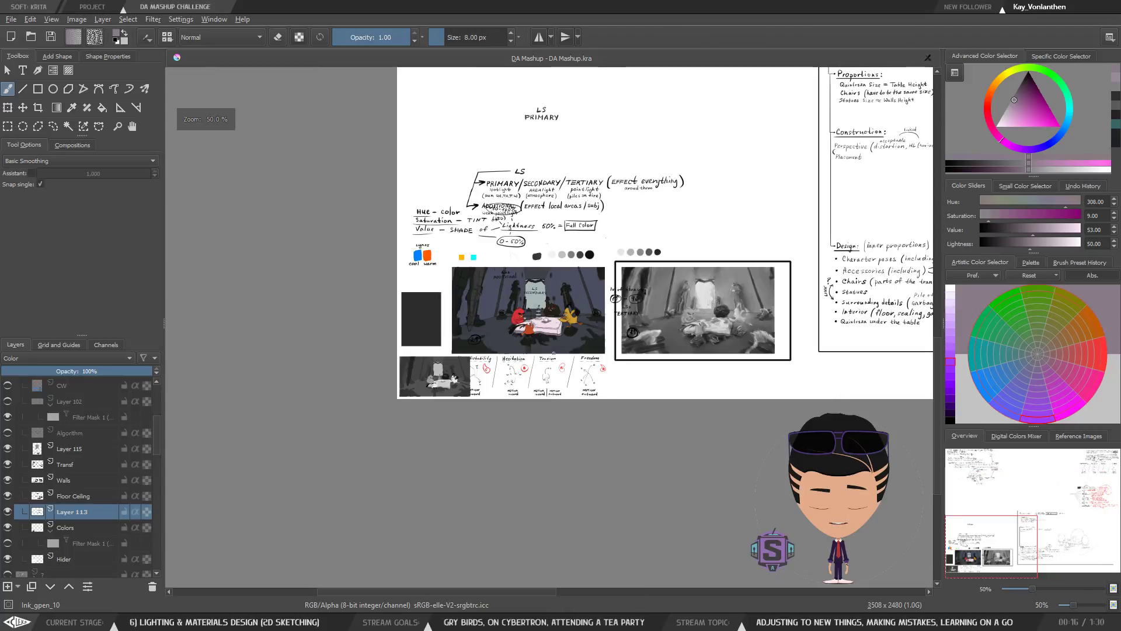
key("plus")
key("plus")
key("plus")
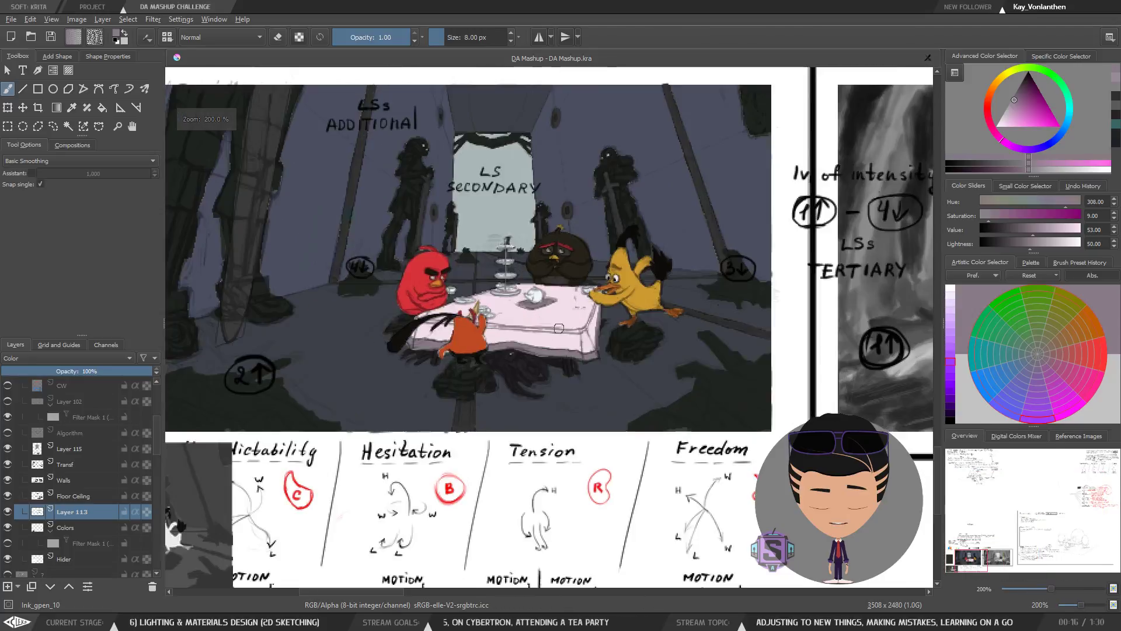
left_click_drag(531, 353, 515, 389)
key("plus")
left_click_drag(476, 358, 505, 359)
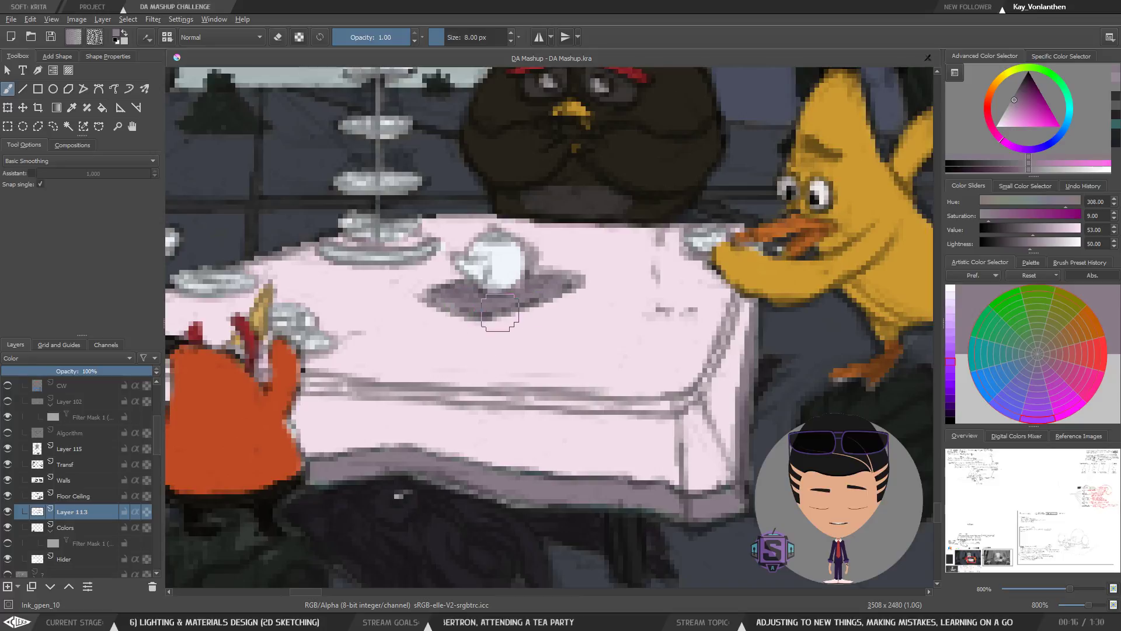
key("minus")
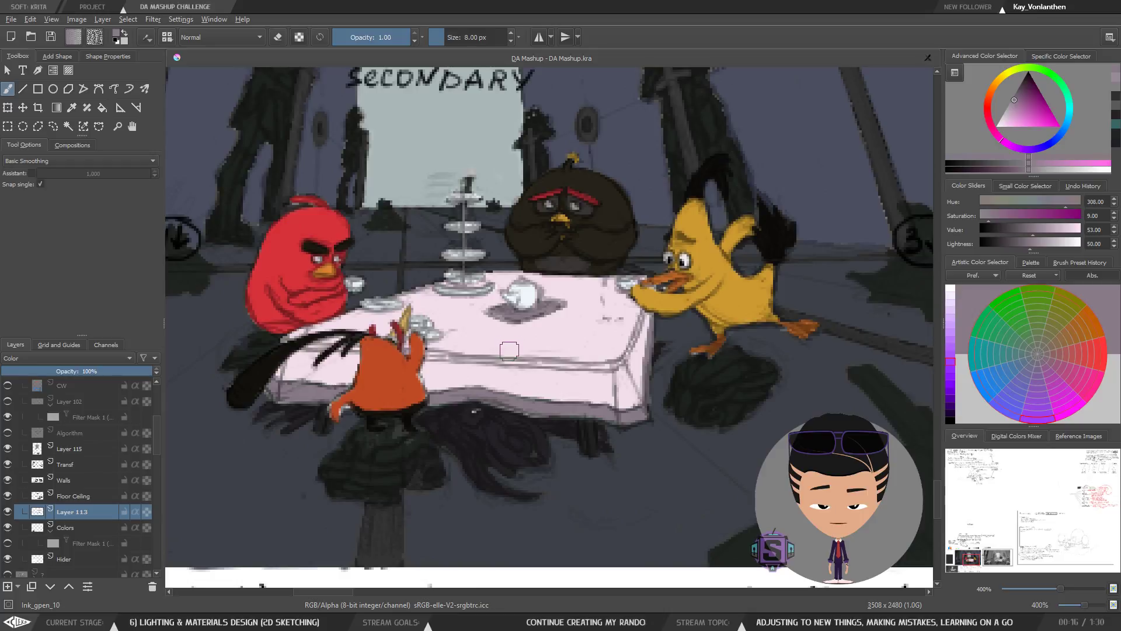
Step: Compare the tablecloth and teapot plate colours with the rest of the scene, from page overview down to close-up
scroll(508, 350, "down", 8)
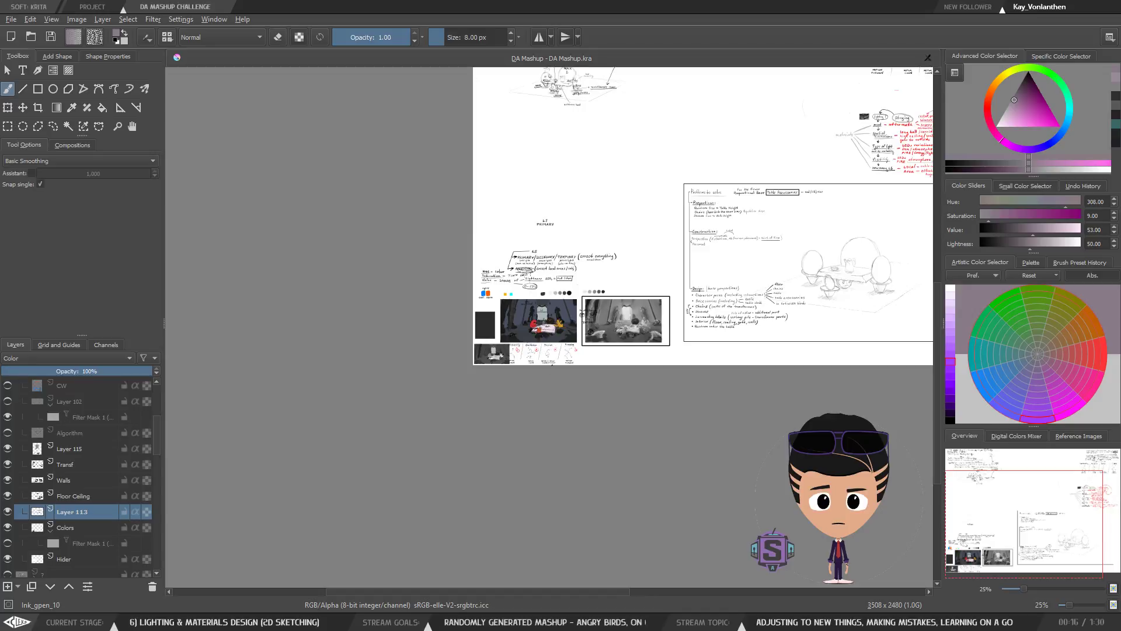
key("plus")
key("plus")
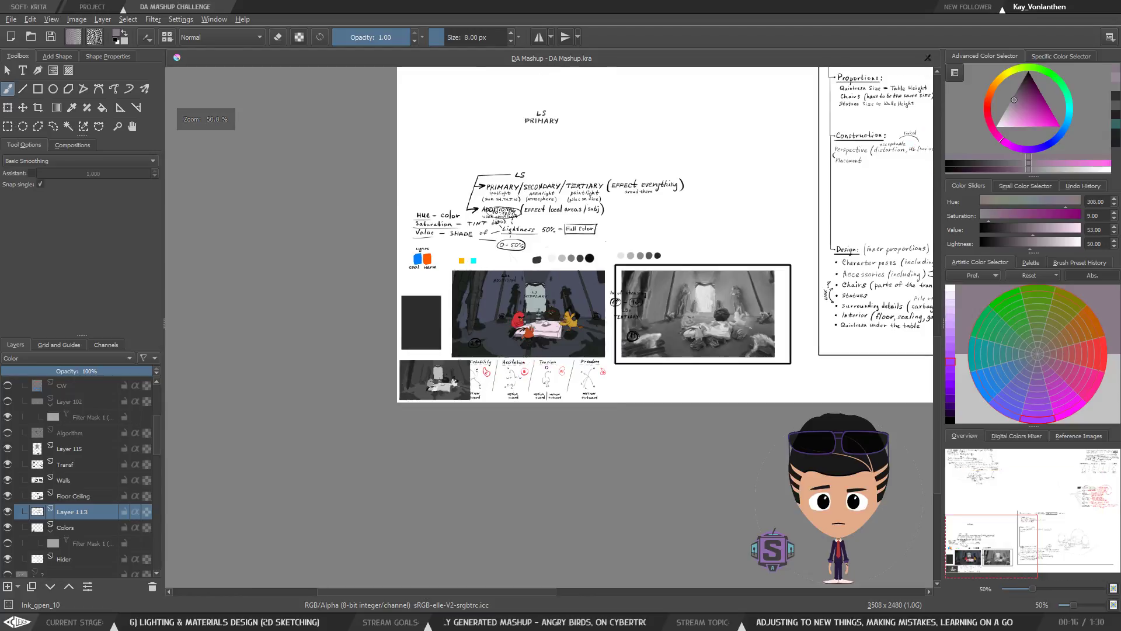
key("minus")
key("minus")
key("plus")
key("plus")
key("plus")
key("plus")
key("plus")
key("plus")
key("plus")
key("plus")
key("plus")
key("plus")
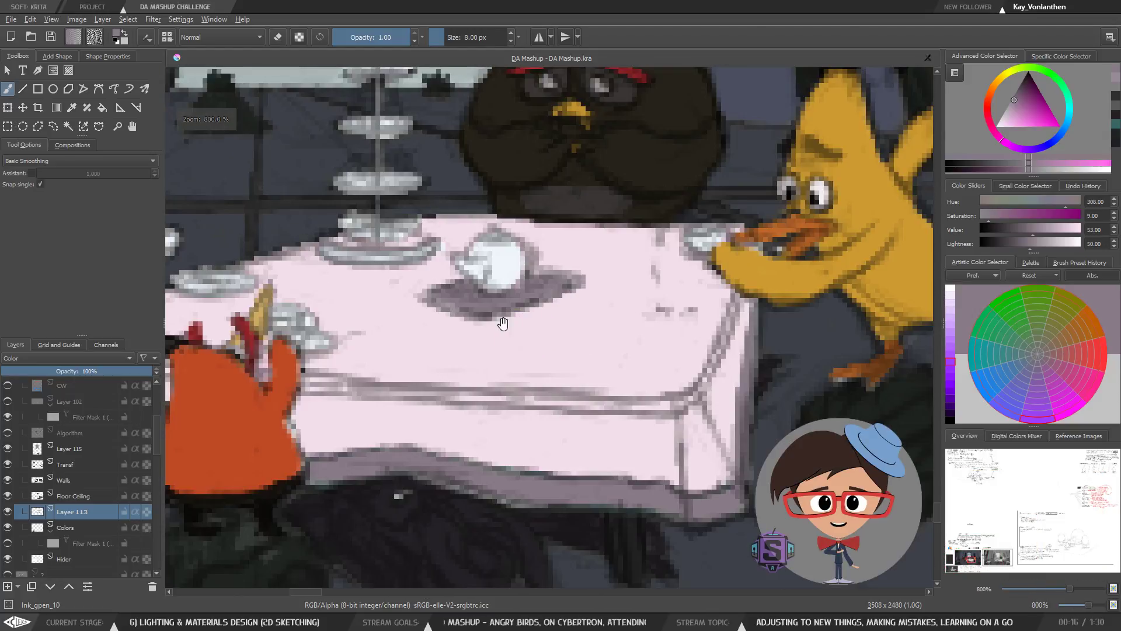
left_click_drag(503, 324, 539, 395)
key("minus")
key("minus")
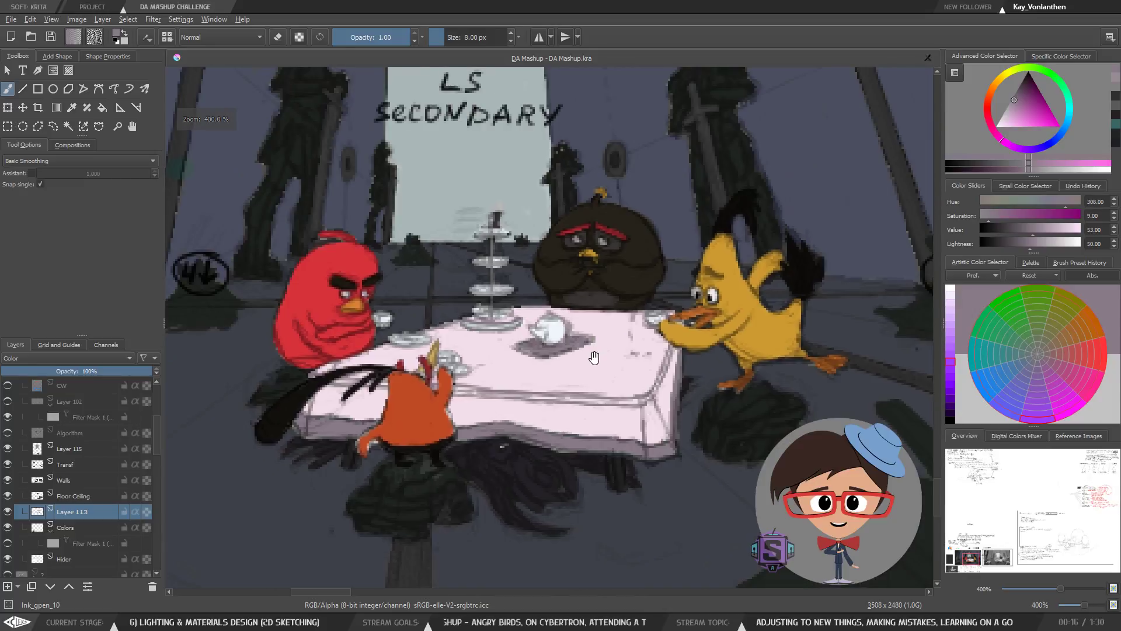
left_click_drag(593, 358, 624, 347)
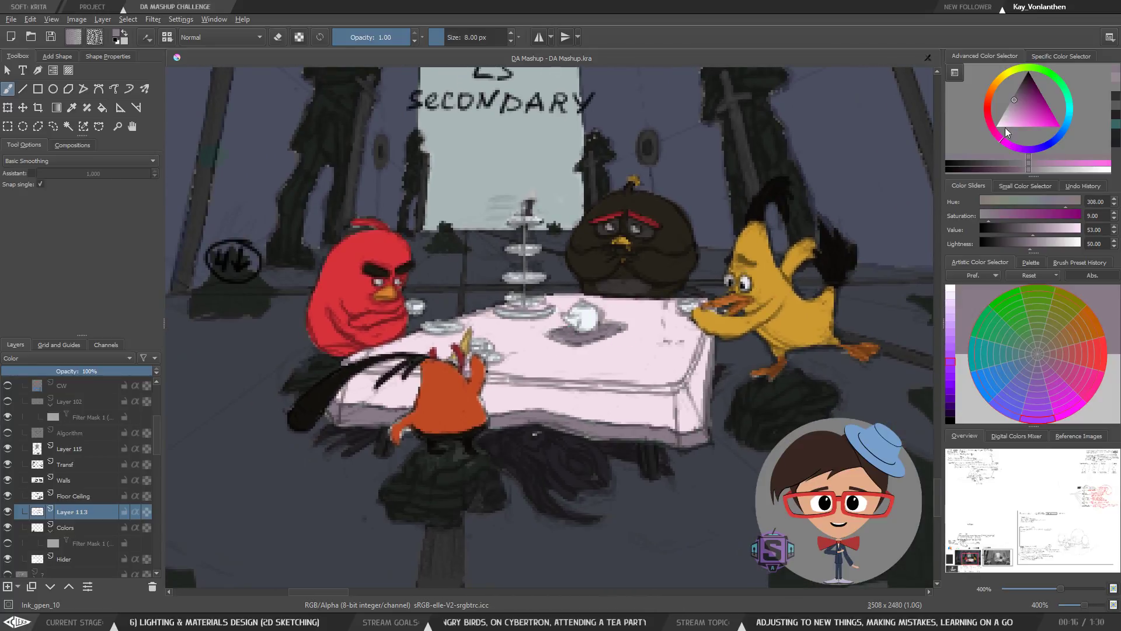
Step: Add a paint layer above Layer 113 and prepare a 2 px near-black brush with hue 308, saturation 100 and value 2
left_click(1033, 72)
key("bracketleft")
key("bracketleft")
key("bracketleft")
left_click(65, 527)
left_click(67, 509)
left_click(7, 587)
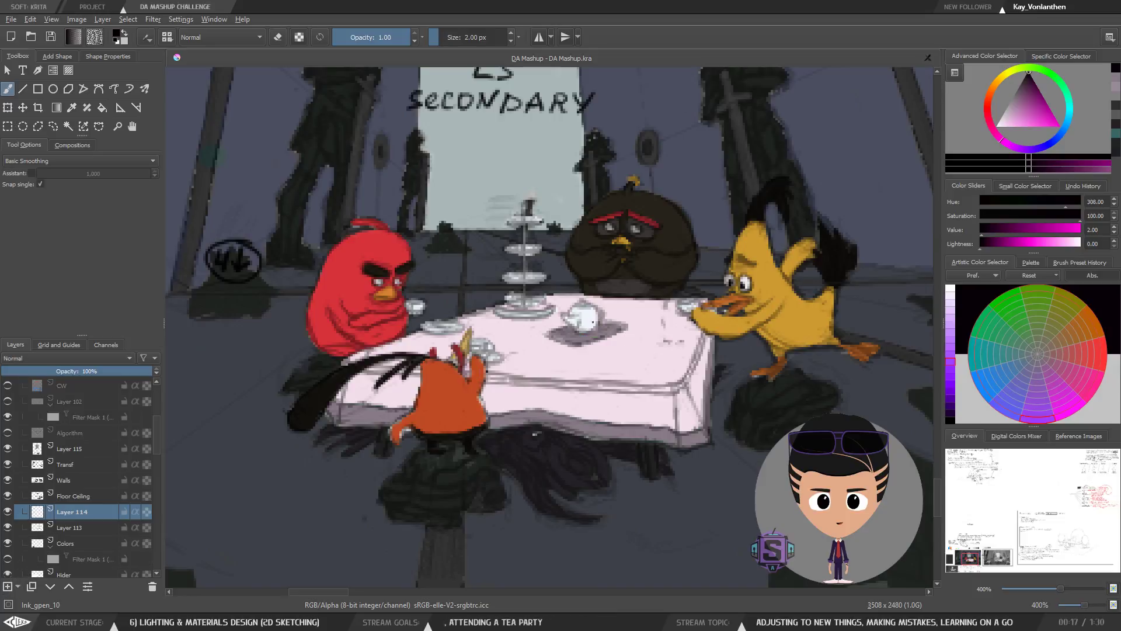
Step: Try near-black lines from the teapot toward the red bird and from the yellow bird across the tabletop, undoing each attempt
left_click_drag(581, 319, 547, 305)
mouse_move(529, 243)
left_mouse_down()
mouse_move(609, 213)
mouse_move(543, 300)
mouse_move(547, 311)
mouse_move(350, 267)
left_mouse_up()
key("ctrl+z")
key("ctrl+z")
mouse_move(595, 318)
left_mouse_down()
mouse_move(544, 339)
mouse_move(397, 347)
mouse_move(366, 292)
left_mouse_up()
key("ctrl+z")
mouse_move(581, 321)
left_mouse_down()
mouse_move(561, 338)
mouse_move(399, 336)
mouse_move(385, 283)
left_mouse_up()
key("ctrl+z")
mouse_move(590, 321)
left_mouse_down()
mouse_move(406, 356)
mouse_move(400, 292)
left_mouse_up()
key("ctrl+z")
left_click_drag(771, 300, 520, 327)
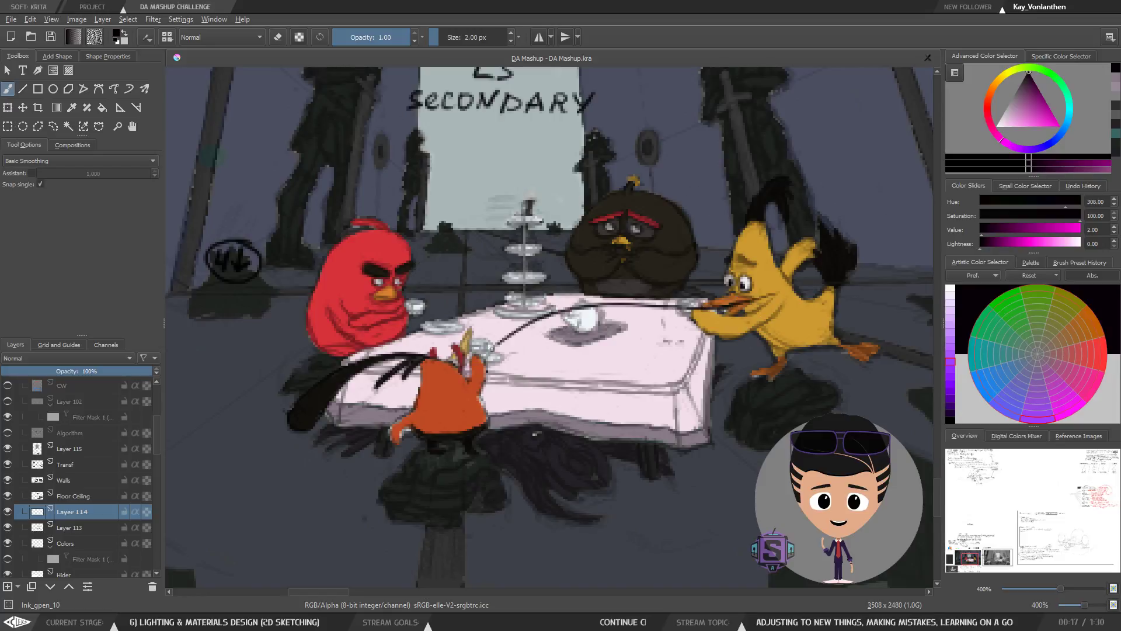
key("ctrl+z")
mouse_move(765, 307)
left_mouse_down()
mouse_move(607, 305)
mouse_move(390, 402)
left_mouse_up()
key("ctrl+z")
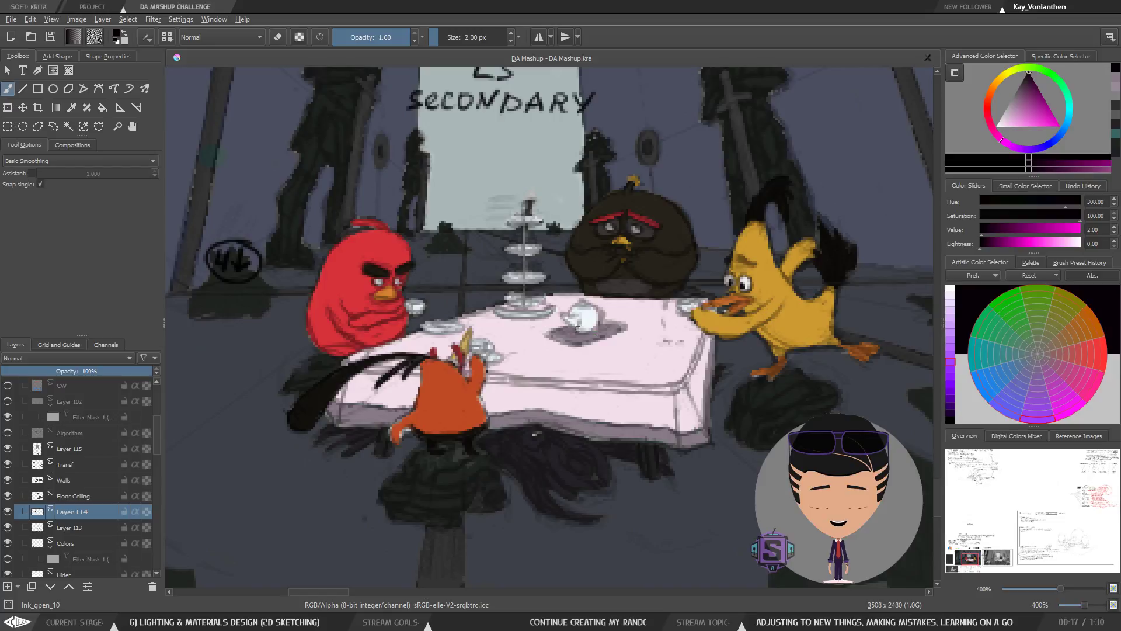
Step: Try short strokes left of the teapot and a large four-sided outline between the teapot plate and the tabletop's near corner, undoing them
key("minus")
key("ctrl+plus")
key("ctrl+minus")
key("ctrl+minus")
key("ctrl+plus")
key("ctrl+plus")
mouse_move(617, 372)
left_mouse_down()
mouse_move(545, 358)
mouse_move(571, 349)
left_mouse_up()
key("ctrl+plus")
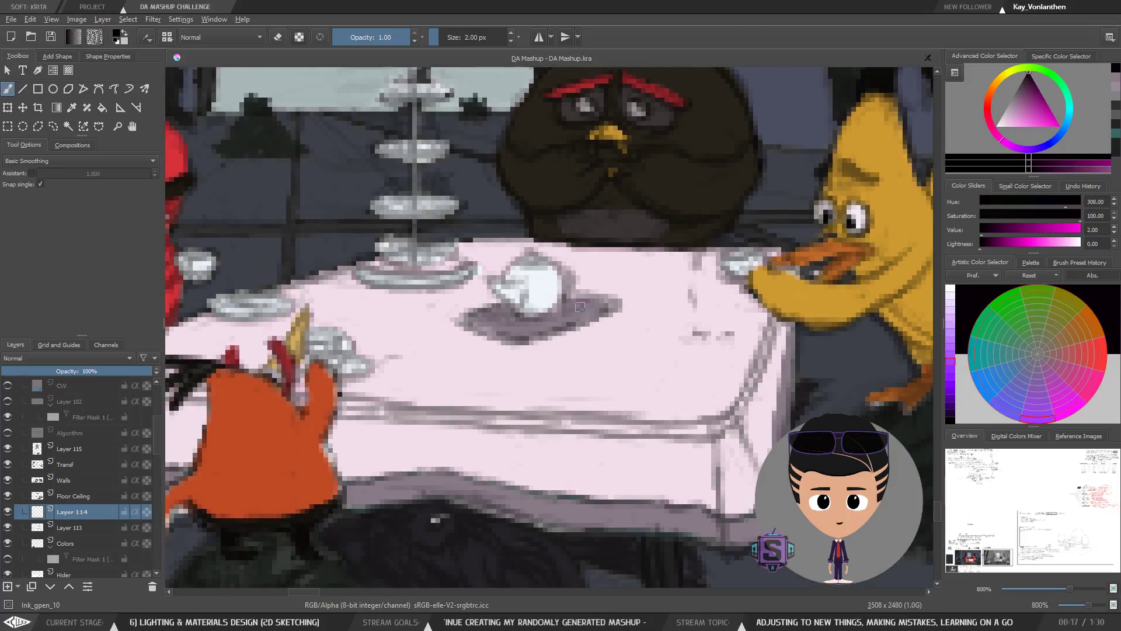
left_click_drag(477, 292, 399, 316)
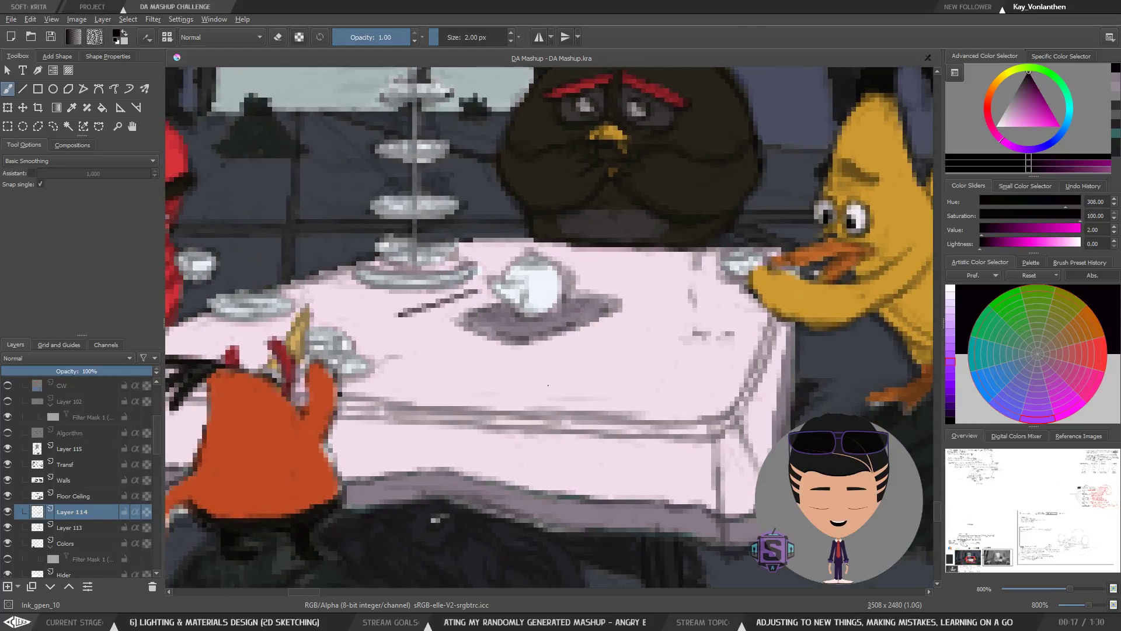
left_click_drag(550, 381, 671, 324)
key("ctrl+z")
key("ctrl+z")
key("ctrl+minus")
key("ctrl+plus")
mouse_move(665, 290)
left_mouse_down()
mouse_move(503, 372)
mouse_move(742, 380)
mouse_move(775, 327)
mouse_move(751, 299)
mouse_move(655, 290)
left_mouse_up()
mouse_move(491, 281)
left_mouse_down()
mouse_move(447, 289)
mouse_move(421, 271)
mouse_move(336, 277)
mouse_move(430, 333)
mouse_move(467, 316)
mouse_move(438, 298)
left_mouse_up()
key("ctrl+z")
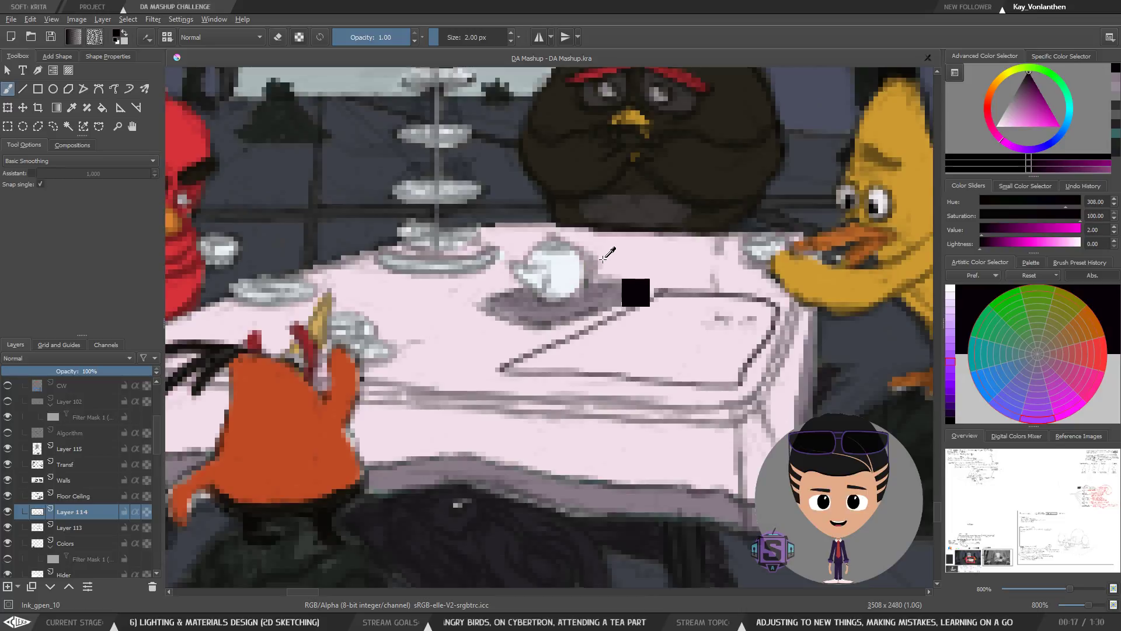
key("ctrl+z")
Step: Try sketching smaller outlines around the teapot plate and at the tabletop's corner by the yellow bird, and undo them all
key("minus")
key("minus")
key("minus")
key("plus")
key("plus")
key("plus")
left_click_drag(545, 361, 555, 377)
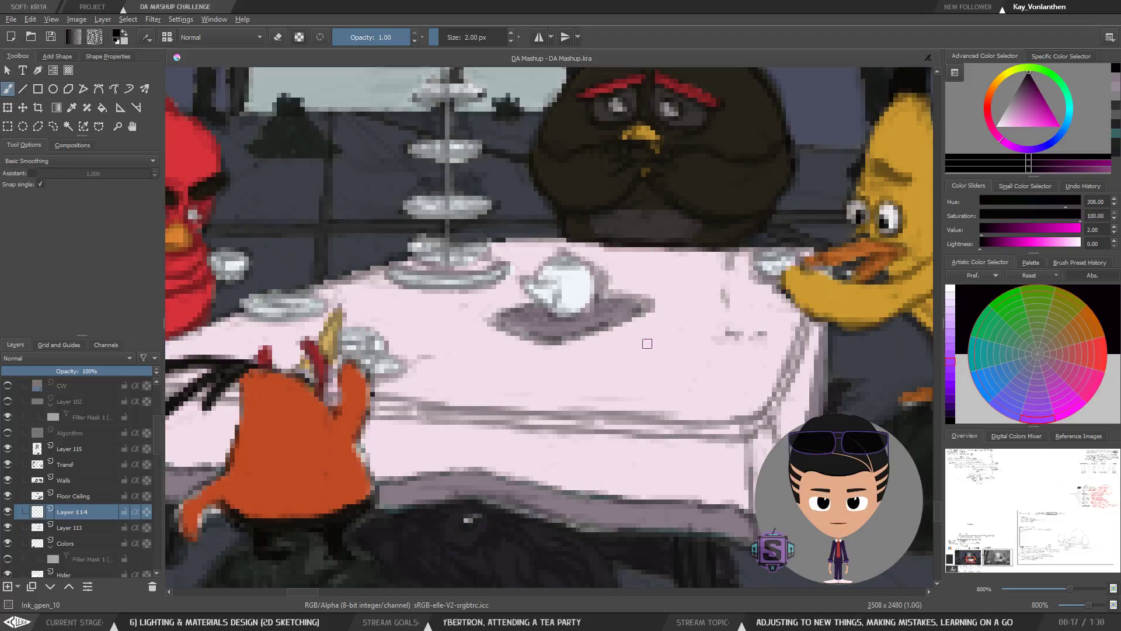
key("minus")
key("minus")
key("l")
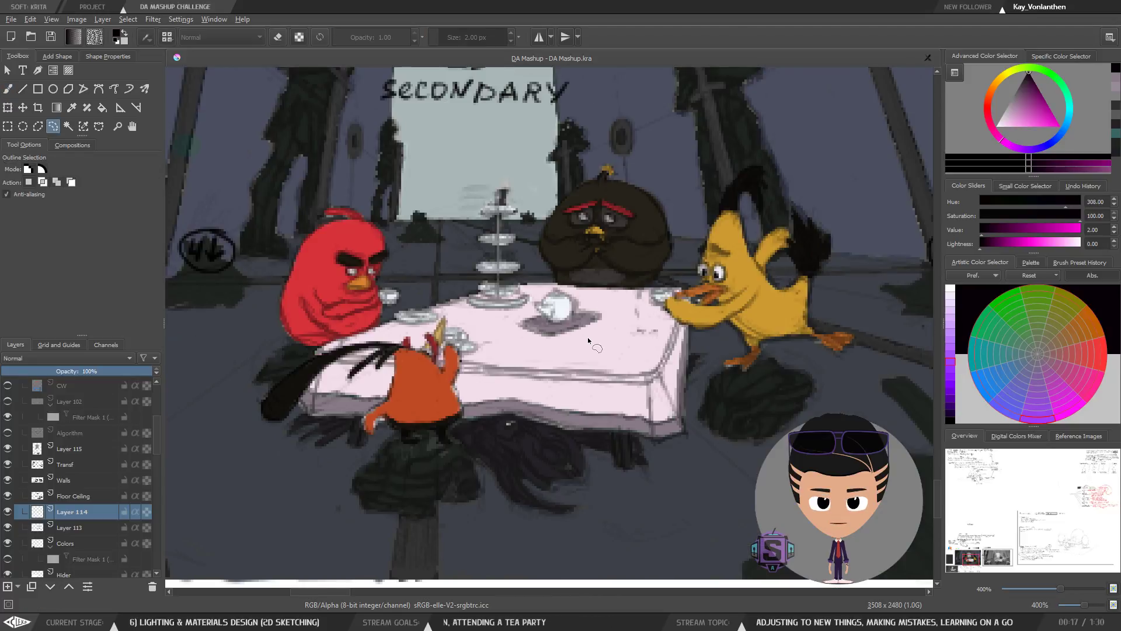
key("b")
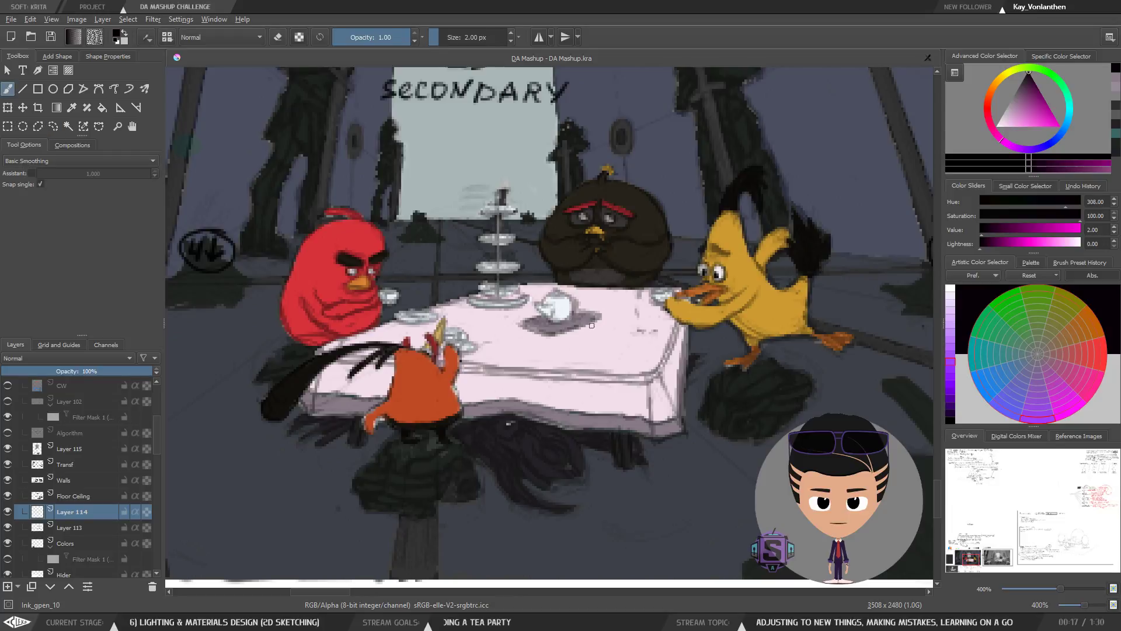
mouse_move(582, 346)
left_mouse_down()
mouse_move(615, 328)
mouse_move(583, 349)
mouse_move(585, 318)
mouse_move(624, 323)
left_mouse_up()
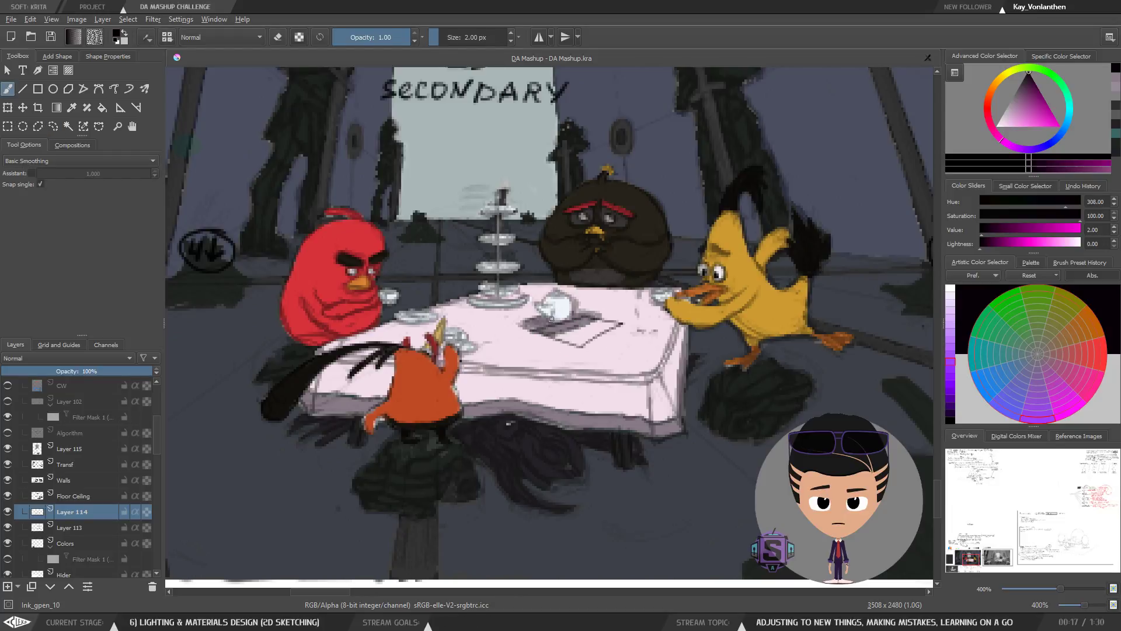
mouse_move(529, 303)
left_mouse_down()
mouse_move(487, 322)
mouse_move(575, 310)
mouse_move(543, 296)
left_mouse_up()
mouse_move(629, 319)
left_mouse_down()
mouse_move(604, 369)
mouse_move(671, 335)
mouse_move(651, 352)
left_mouse_up()
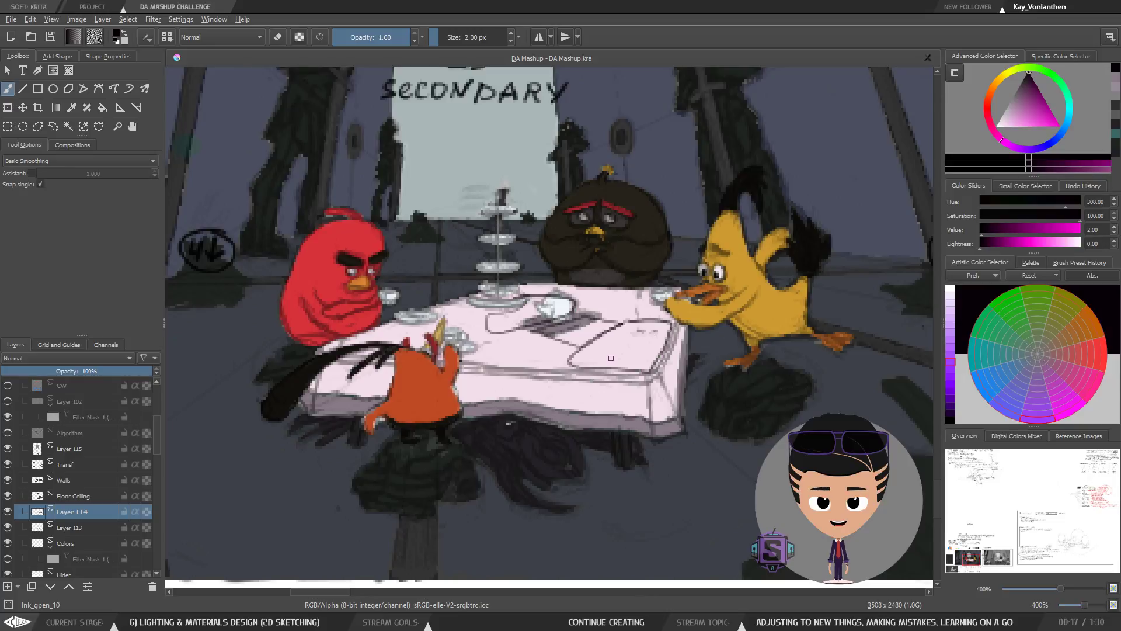
key("ctrl+z")
key("ctrl+z")
key("ctrl+z")
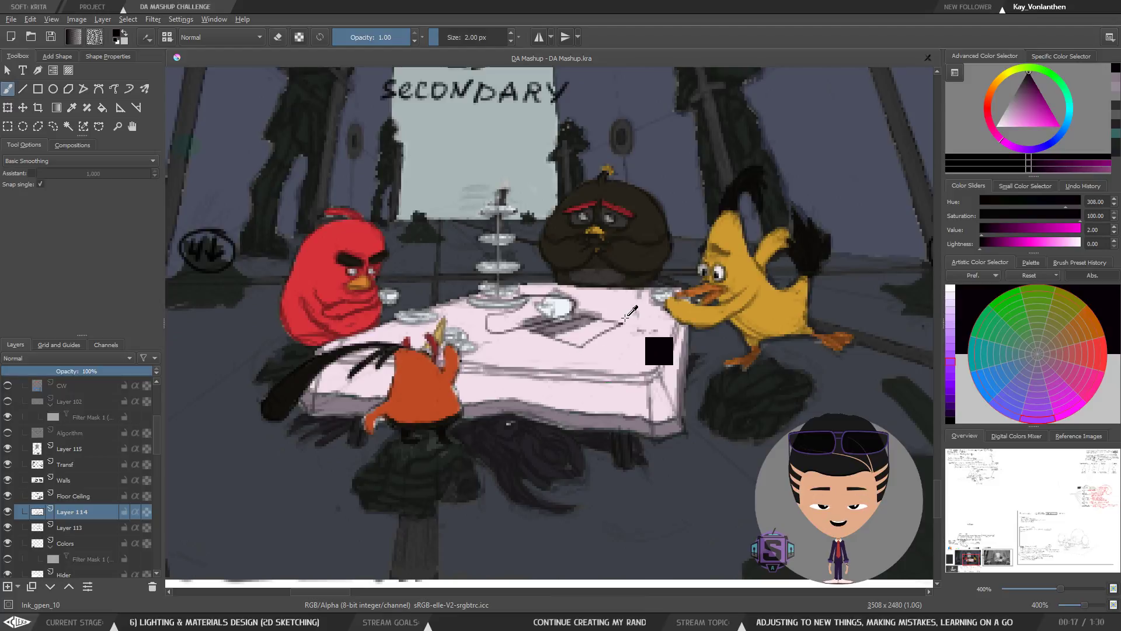
key("ctrl+z")
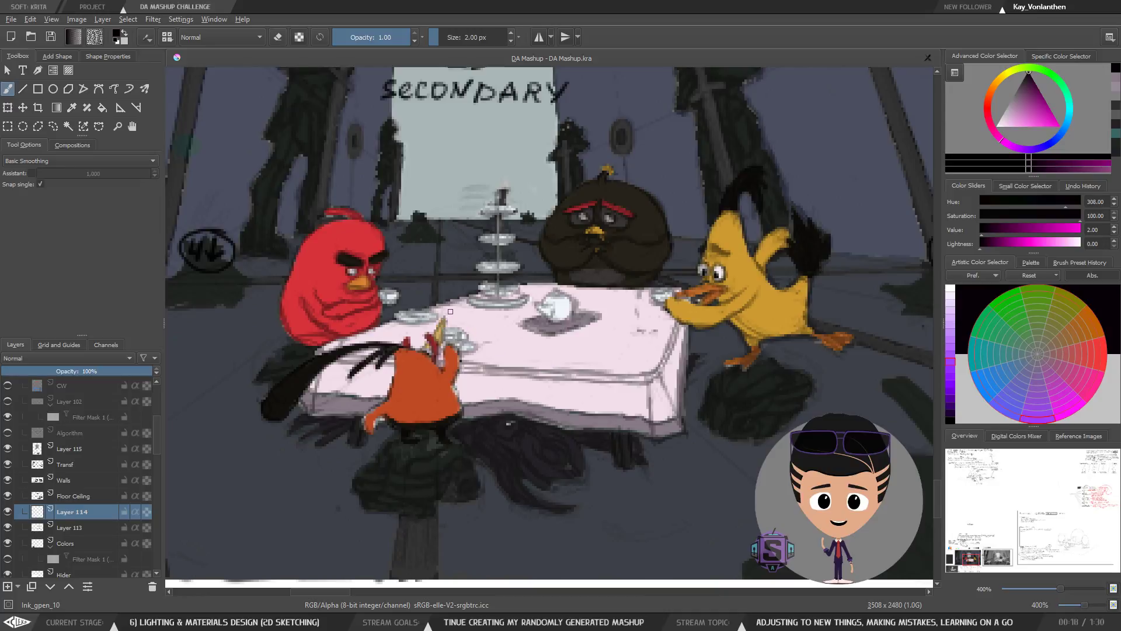
Step: Try wavy dividing lines across the tabletop near the orange bird's cups and beside the yellow bird, and undo them
mouse_move(483, 349)
left_mouse_down()
mouse_move(520, 366)
mouse_move(570, 369)
mouse_move(566, 347)
mouse_move(516, 323)
mouse_move(468, 306)
mouse_move(441, 307)
left_mouse_up()
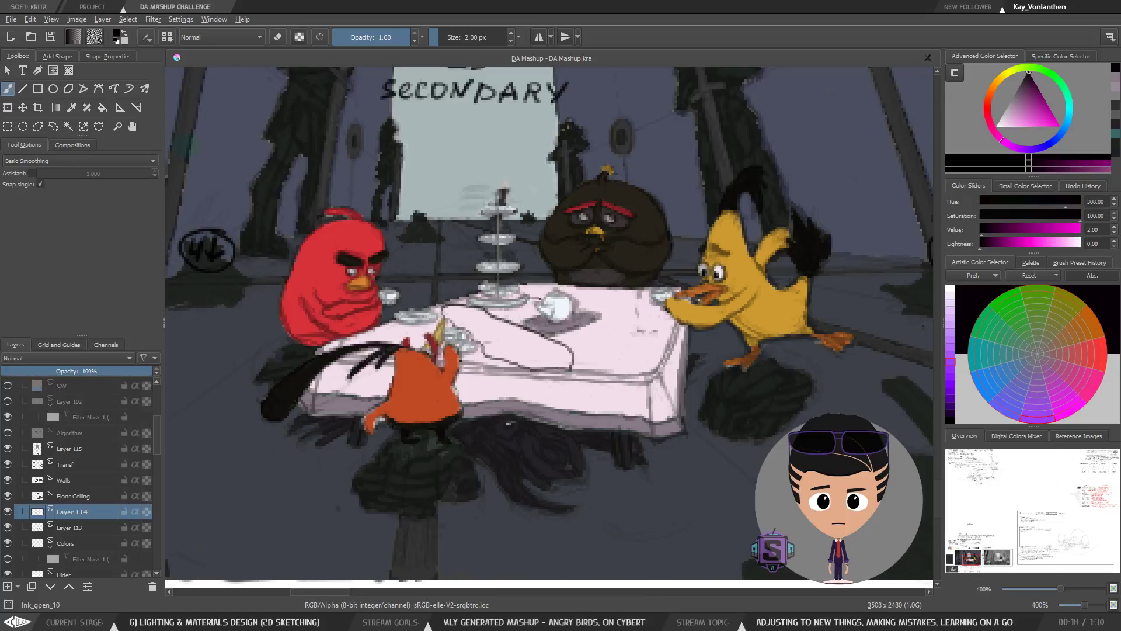
left_click_drag(601, 316, 638, 325)
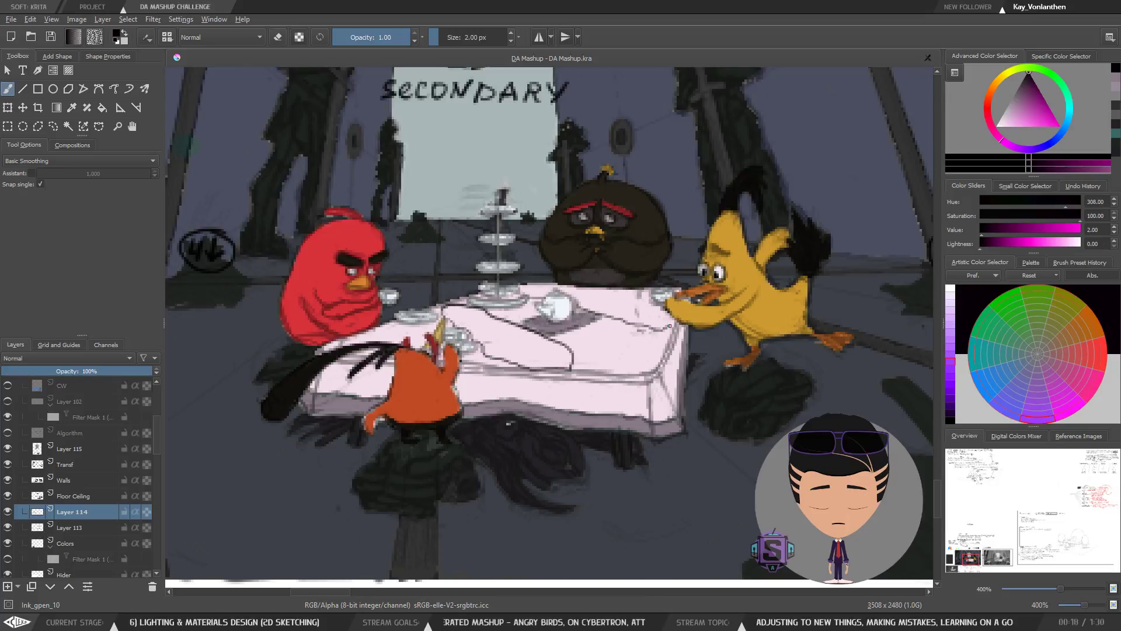
mouse_move(605, 289)
left_mouse_down()
mouse_move(668, 295)
mouse_move(613, 291)
left_mouse_up()
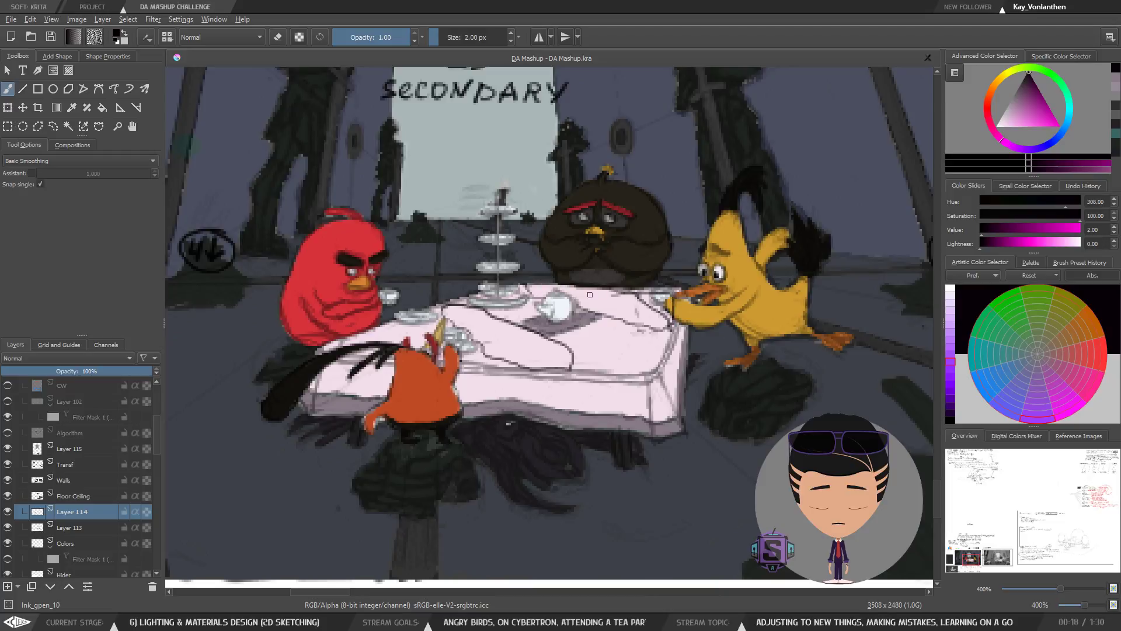
key("ctrl+z")
key("ctrl+z")
key("ctrl+z")
key("ctrl+z")
key("ctrl+z")
key("ctrl+z")
key("ctrl+z")
key("ctrl+z")
key("ctrl+shift+z")
key("ctrl+shift+z")
key("ctrl+z")
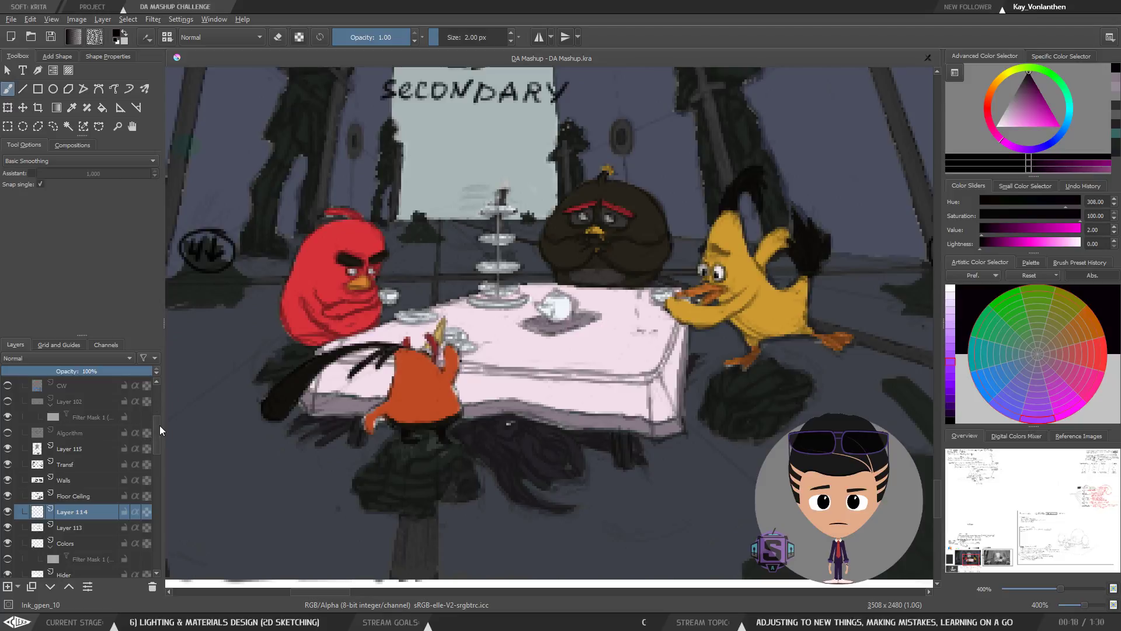
Step: Expand the Sketch group and toggle its Setting Shapes, Layer 77, SW and Copy of Layer 74 layers to look for the teapot's lines
scroll(159, 415, "up", 3)
left_click(21, 417)
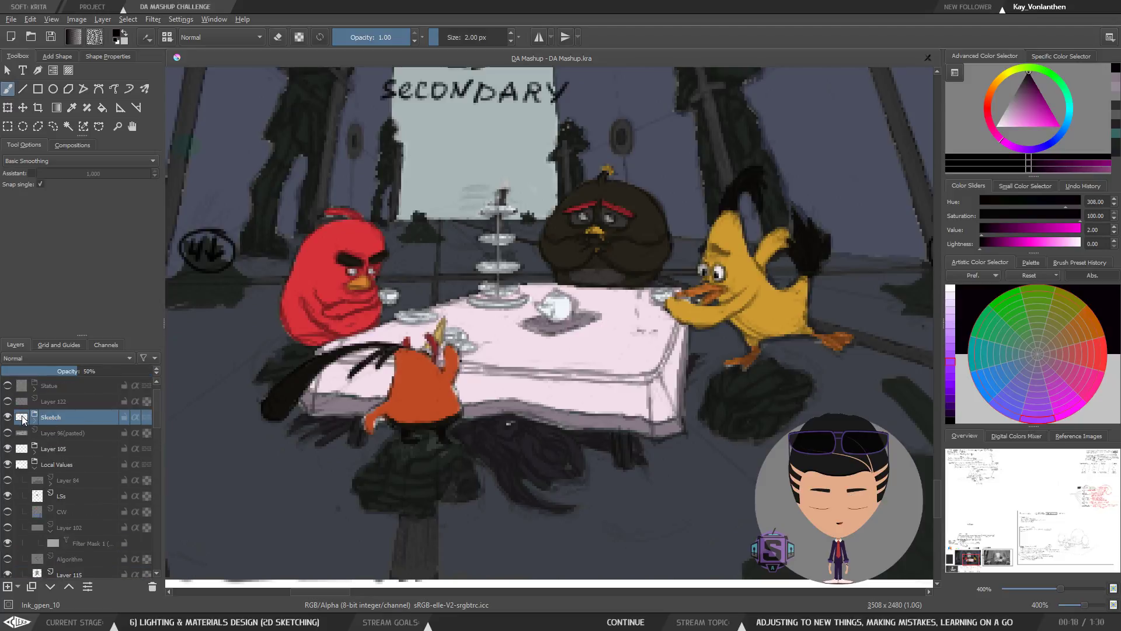
left_click(34, 419)
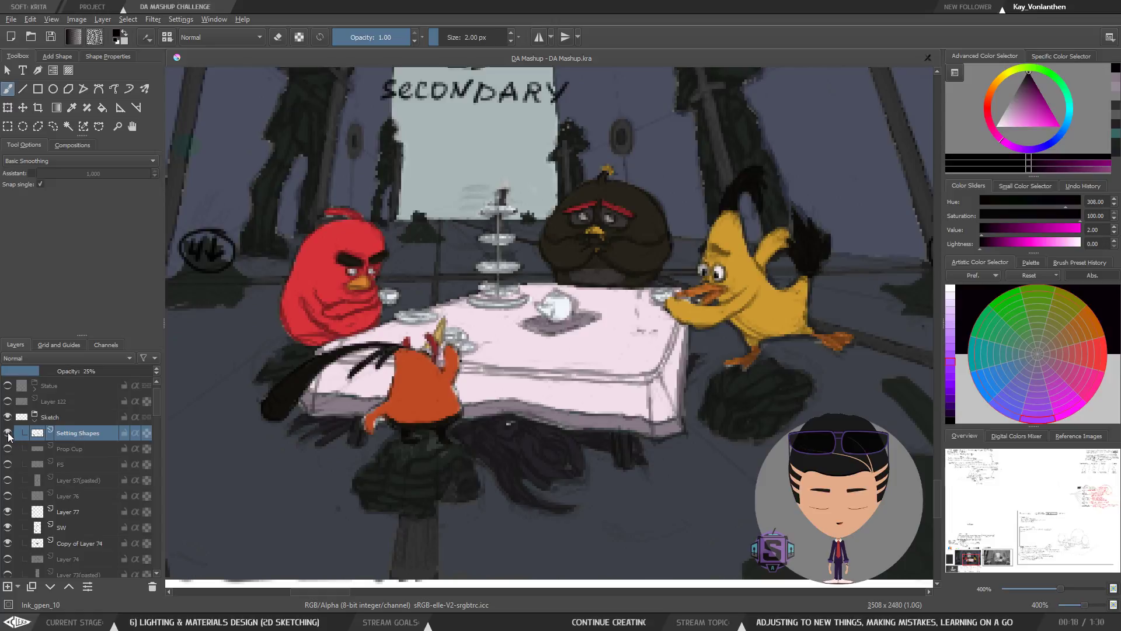
left_click(26, 512)
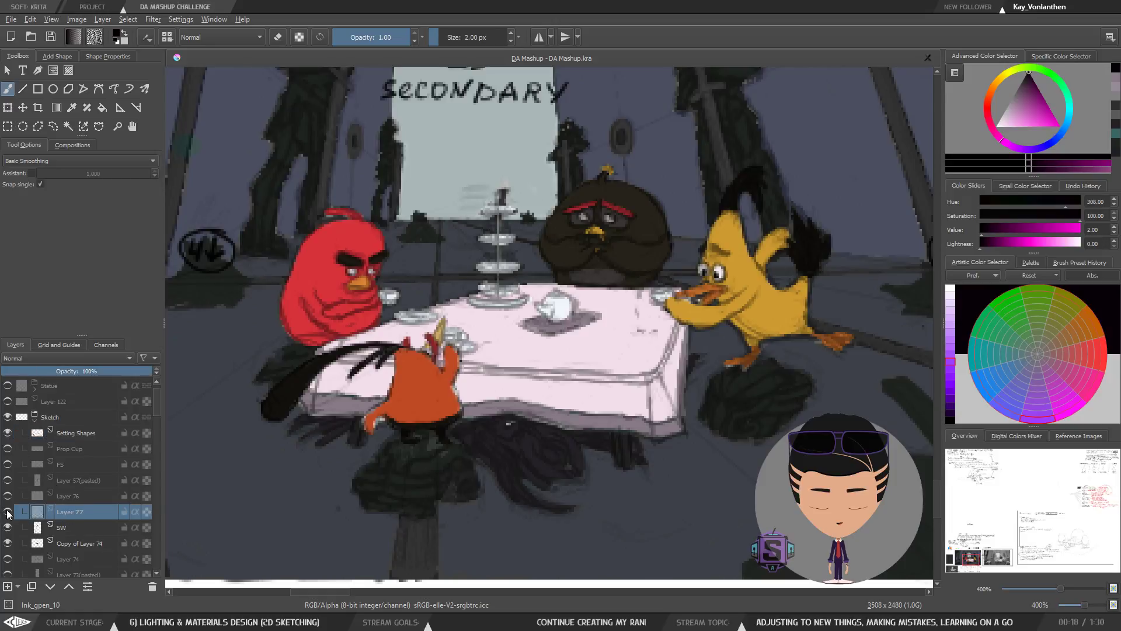
left_click(9, 528)
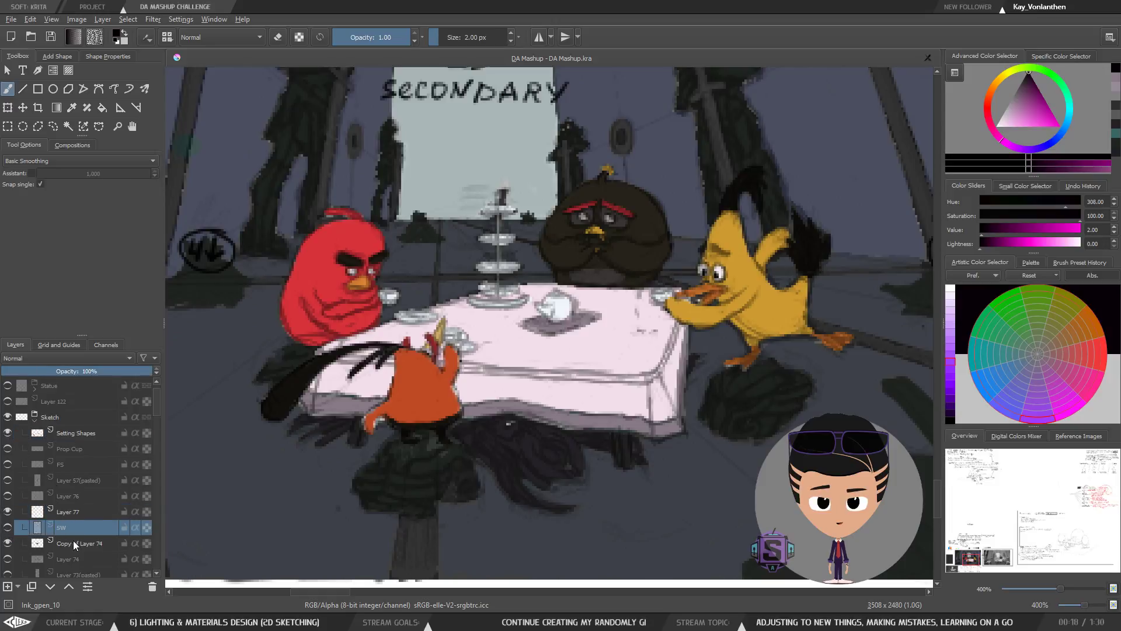
left_click(69, 542)
left_click(8, 527)
left_click(8, 544)
left_click(8, 543)
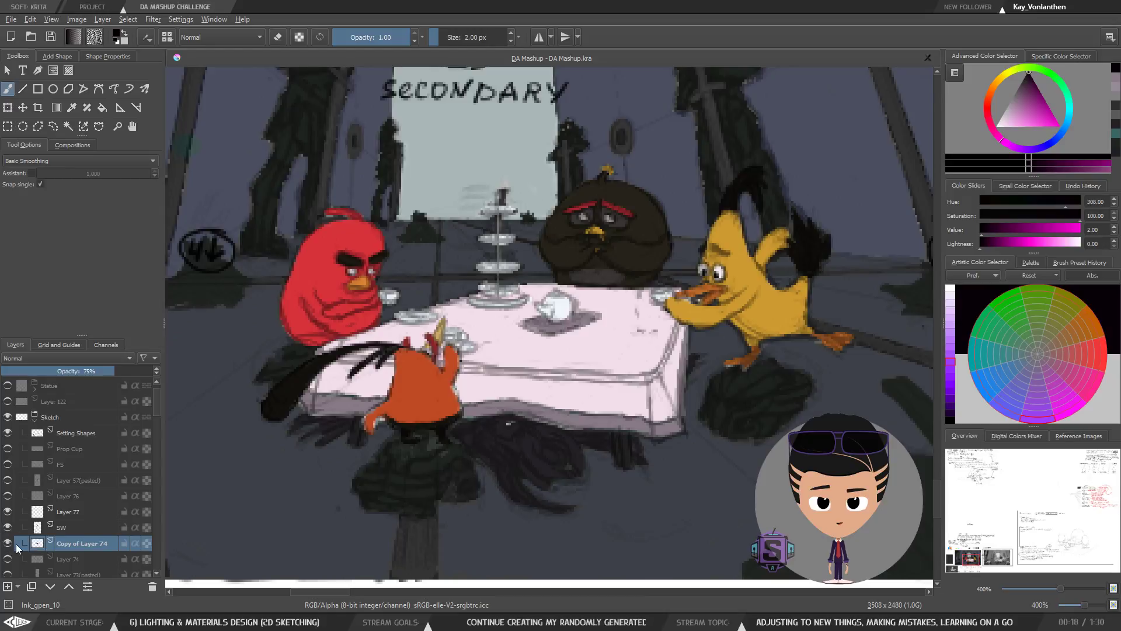
Step: Select the teapot and plate lines on the Loose Sketch layer and shift them across the tabletop toward the yellow bird
key("plus")
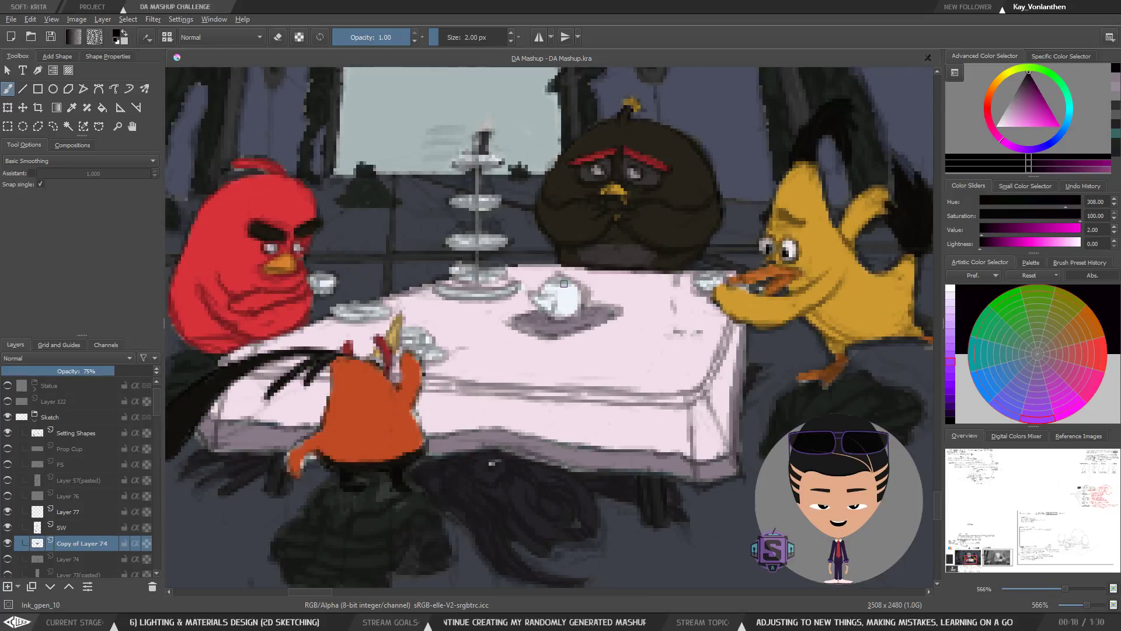
left_click(565, 279)
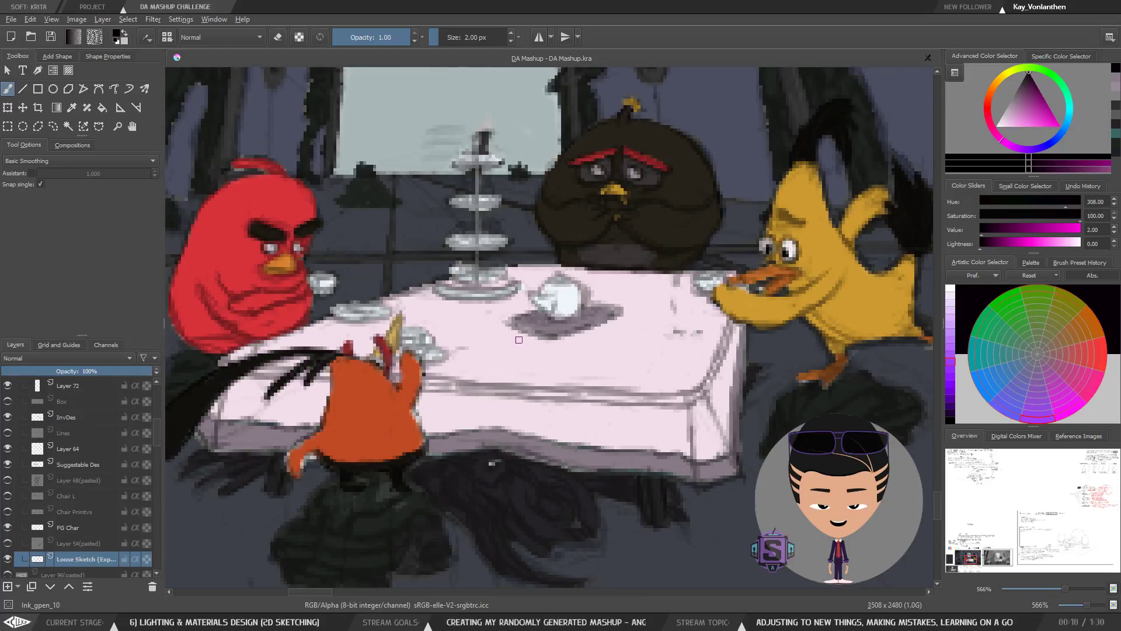
left_click(8, 558)
left_click(8, 558)
key("l")
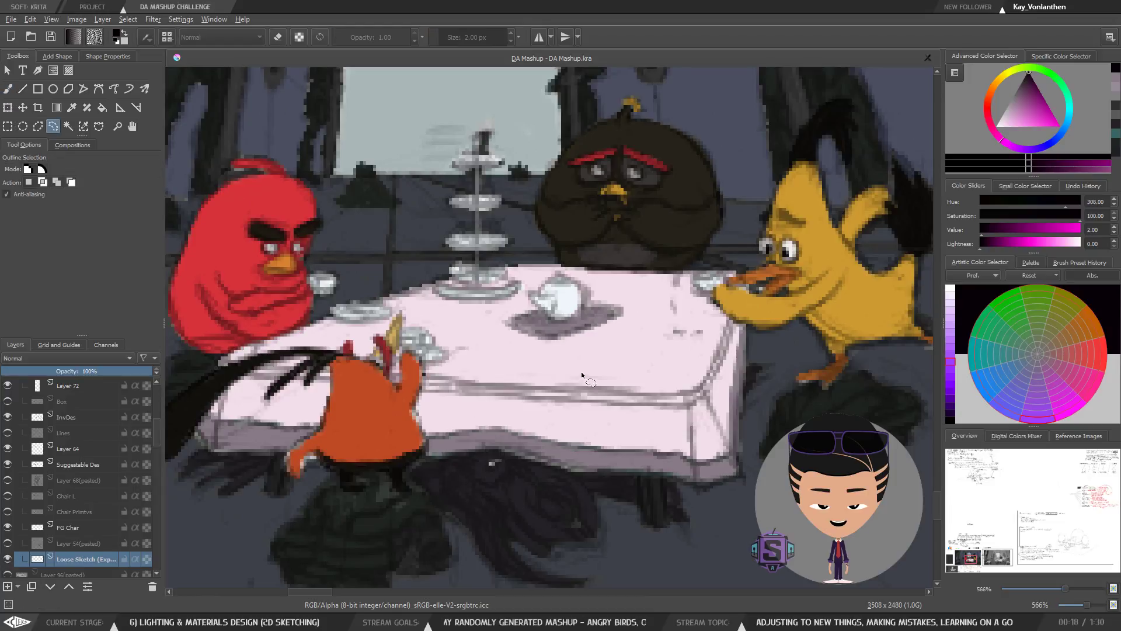
left_click_drag(569, 352, 636, 329)
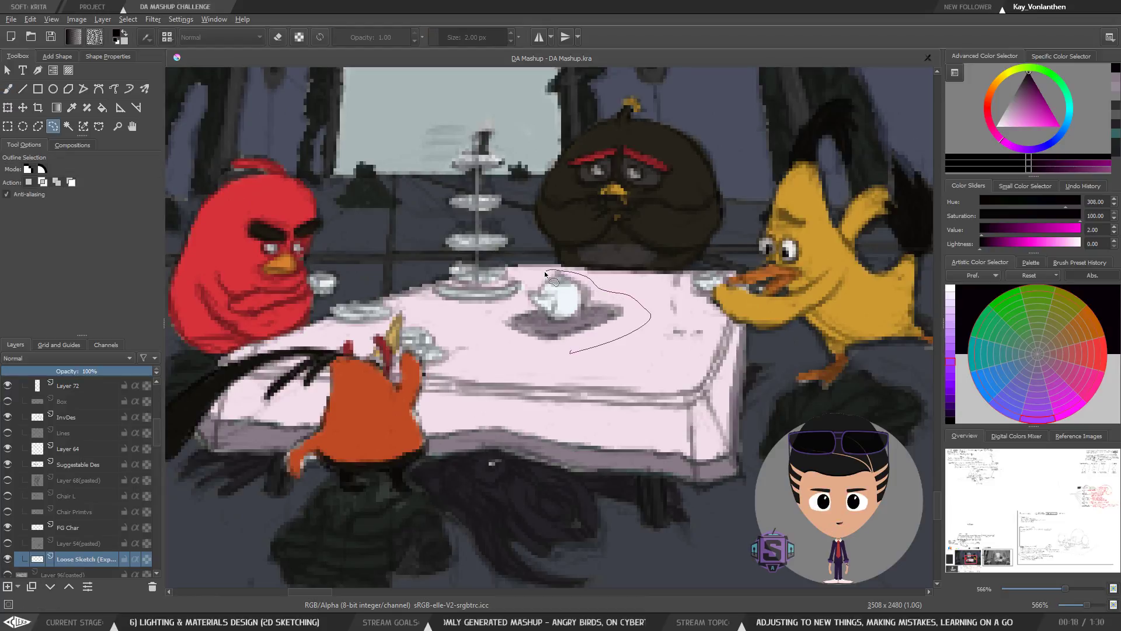
mouse_move(527, 288)
left_mouse_down()
mouse_move(502, 316)
mouse_move(576, 356)
left_mouse_up()
key("t")
left_click_drag(571, 310, 609, 293)
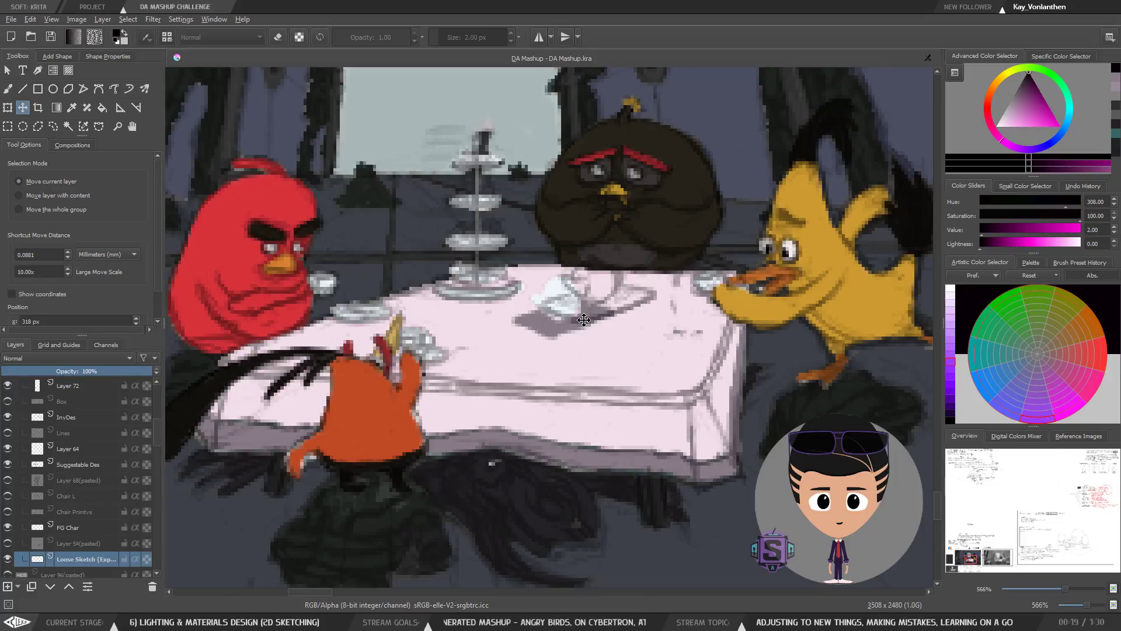
Step: Make the Colors layer that holds the painted teapot active
key("b")
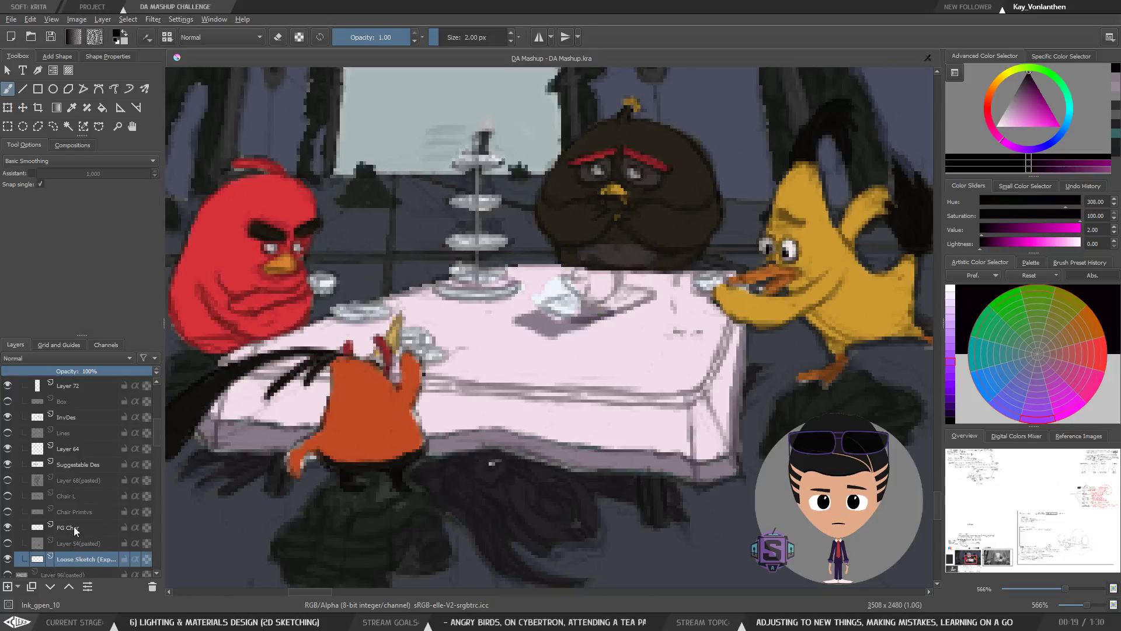
key("r")
left_click(619, 334)
key("ctrl+shift+f")
Step: Try to outline the painted teapot by hand on the Colors layer while the sketch lines overlap it
left_click_drag(554, 350, 621, 305)
left_click_drag(578, 275, 555, 273)
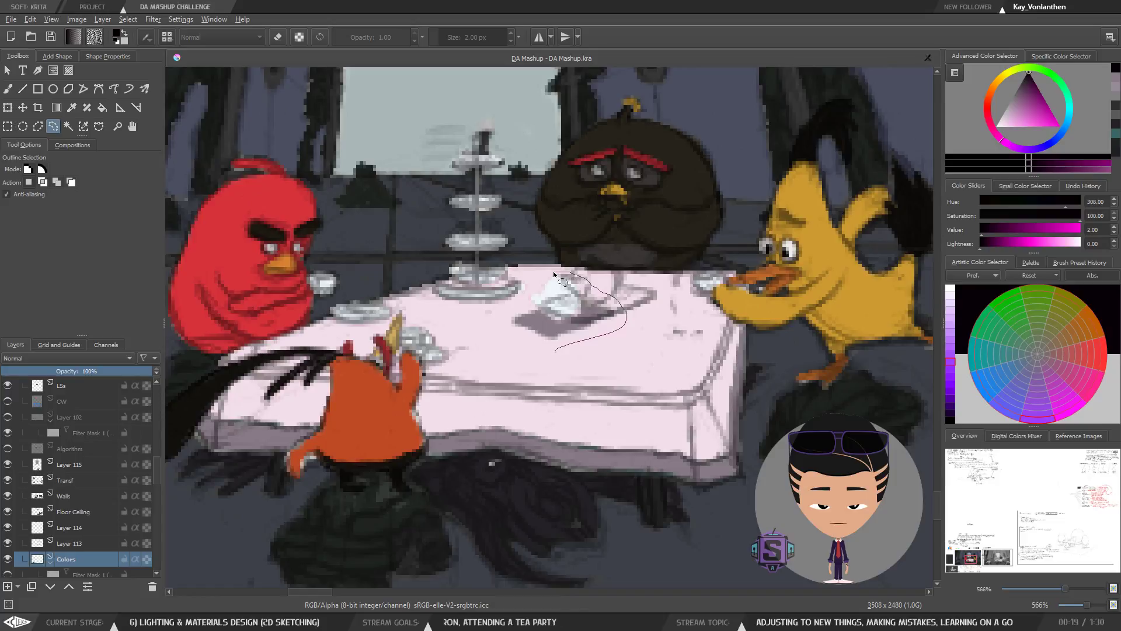
mouse_move(496, 331)
left_mouse_down()
mouse_move(587, 317)
mouse_move(544, 333)
mouse_move(494, 393)
left_mouse_up()
key("t")
scroll(551, 336, "up", 2)
key("e")
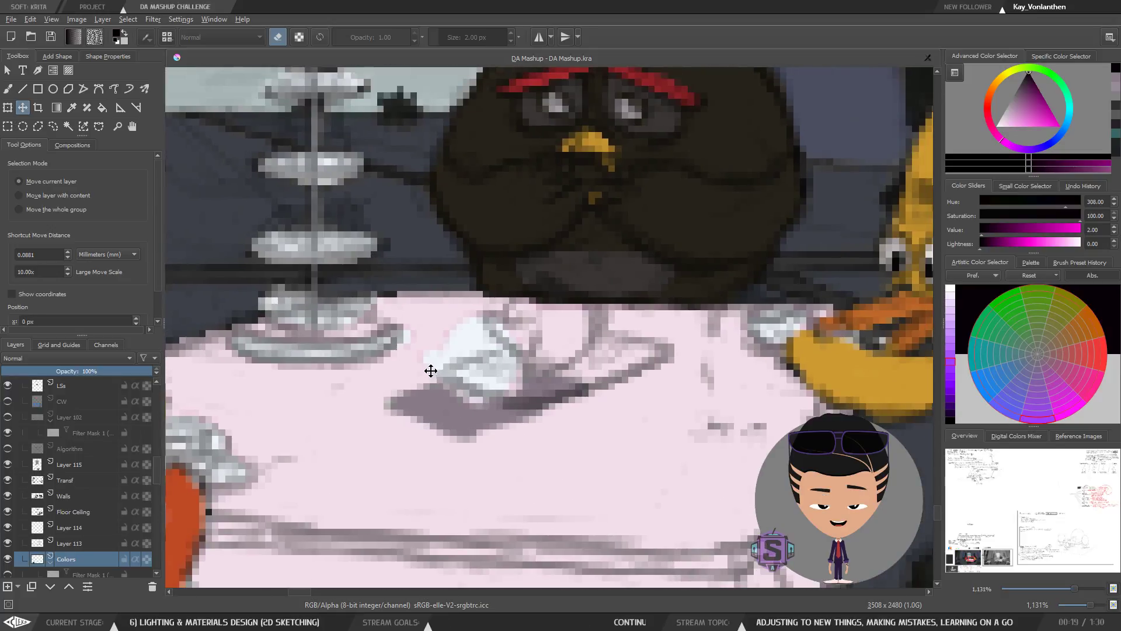
key("l")
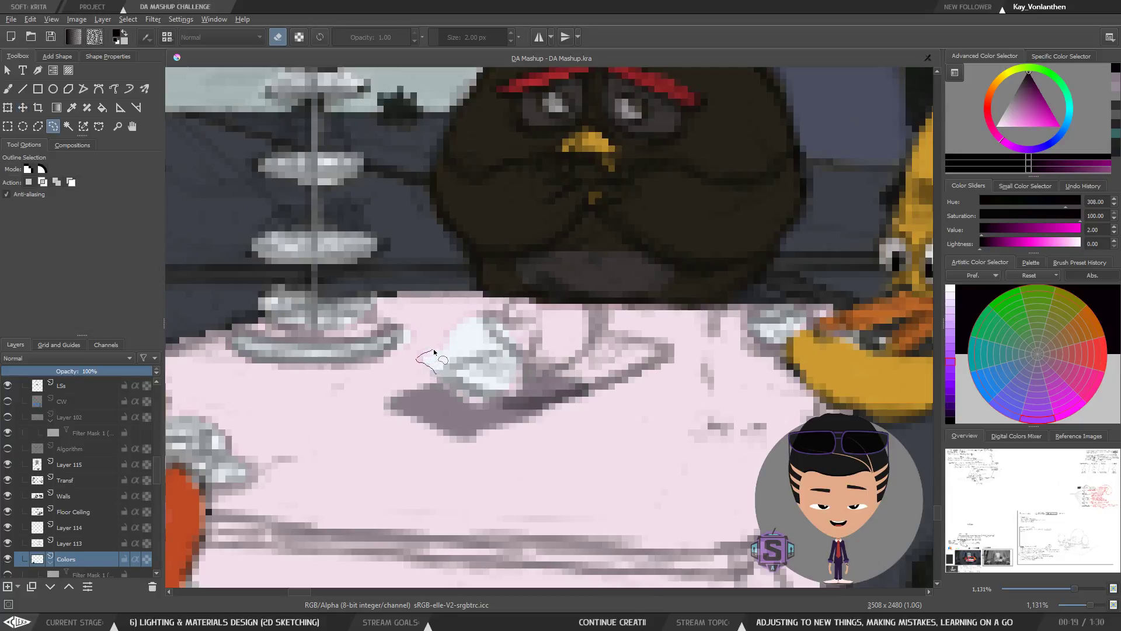
left_click_drag(463, 320, 573, 312)
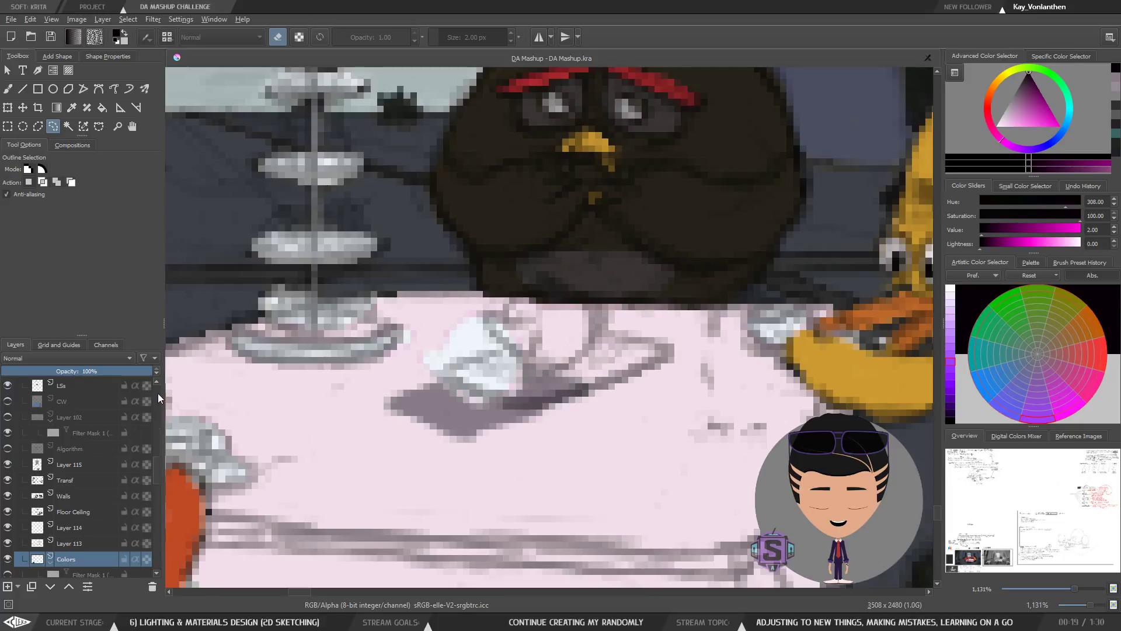
Step: Hide the Sketch group and make a freehand selection around the painted teapot and its shadow
scroll(159, 393, "up", 5)
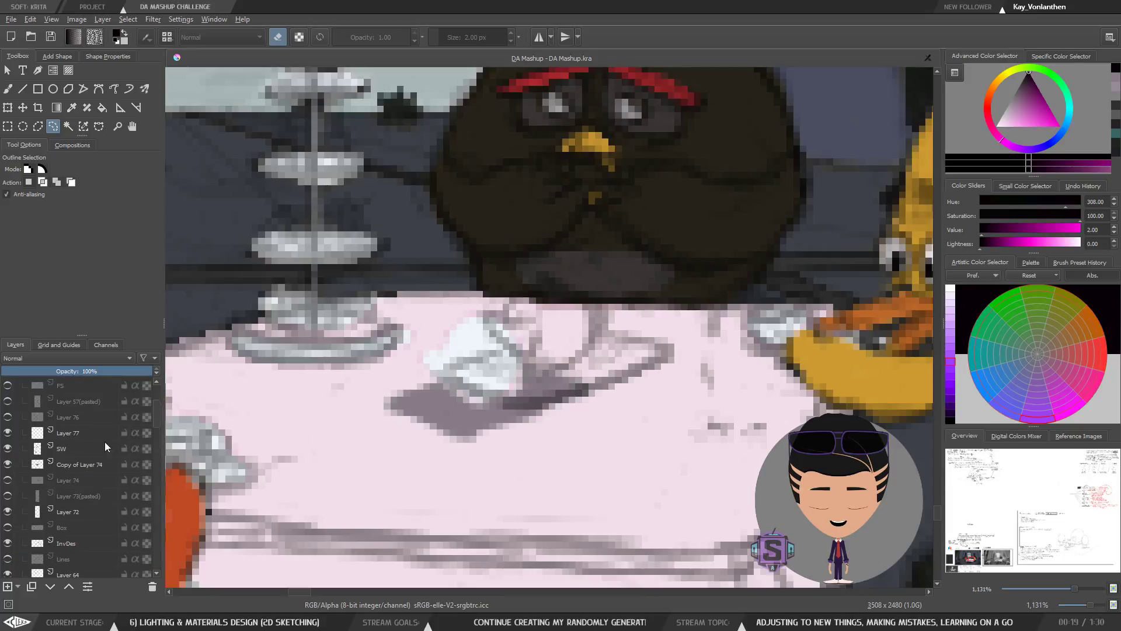
scroll(157, 395, "up", 5)
left_click(13, 417)
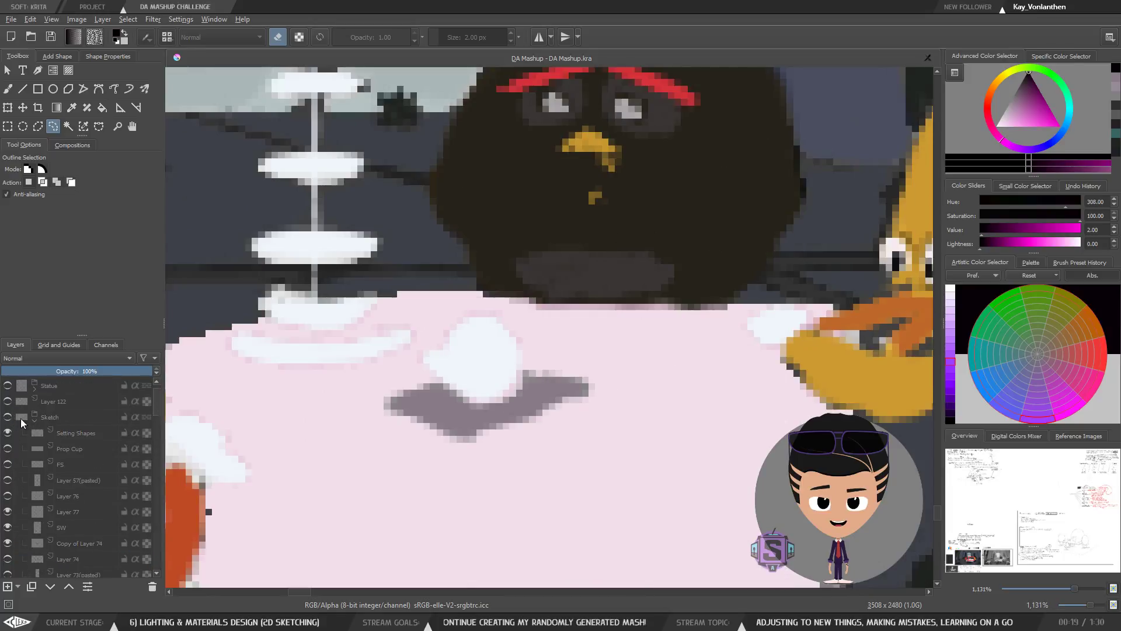
left_click(34, 420)
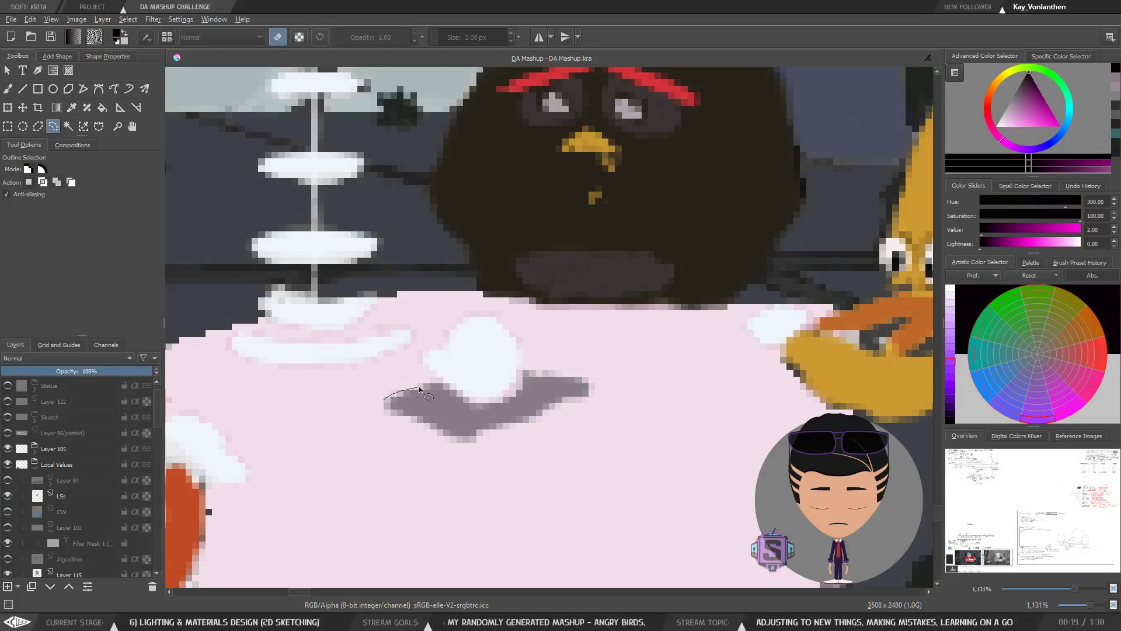
mouse_move(431, 370)
left_mouse_down()
mouse_move(418, 361)
mouse_move(459, 321)
mouse_move(487, 313)
mouse_move(507, 321)
mouse_move(521, 354)
left_mouse_up()
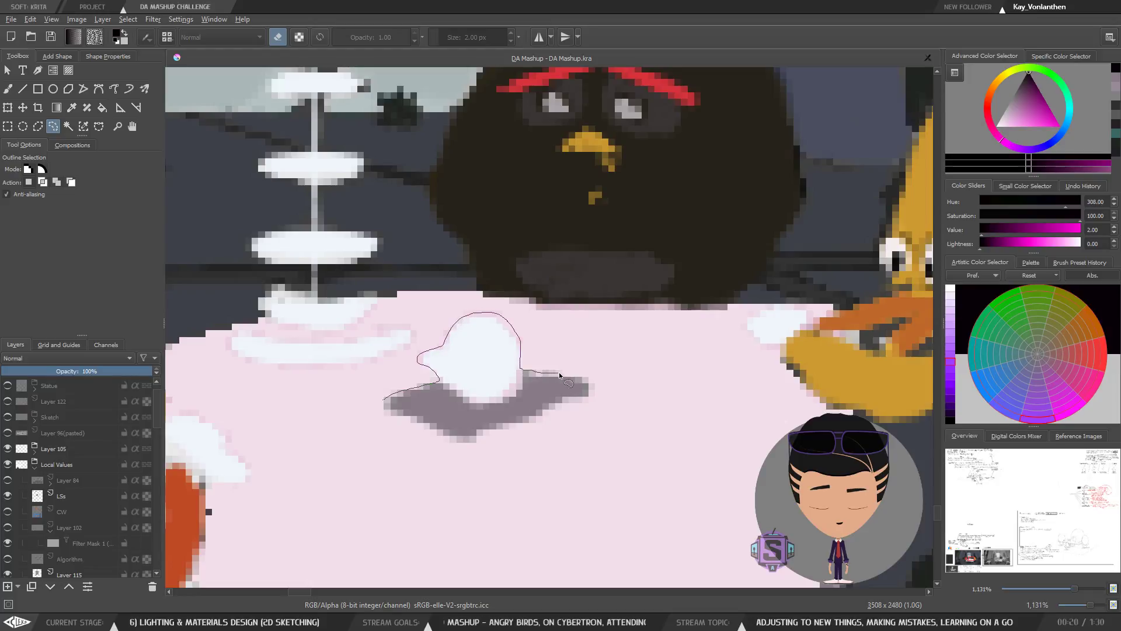
mouse_move(592, 382)
left_mouse_down()
mouse_move(590, 399)
mouse_move(469, 443)
mouse_move(382, 400)
left_mouse_up()
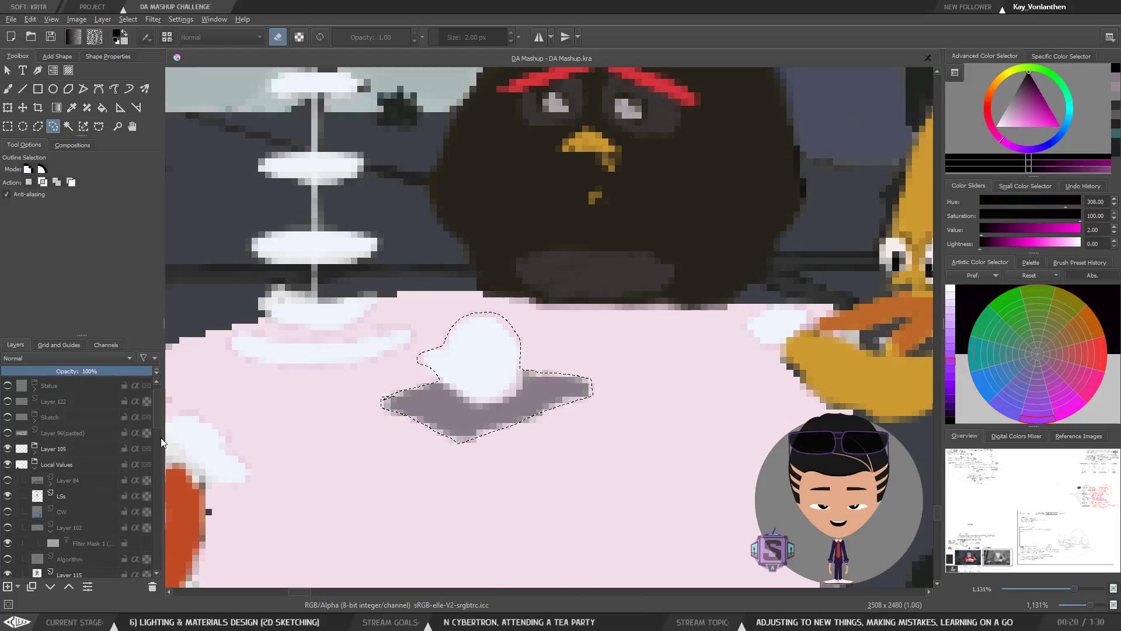
Step: Show the Sketch group again and move the selected teapot and shadow onto the shifted sketch lines
left_click(7, 417)
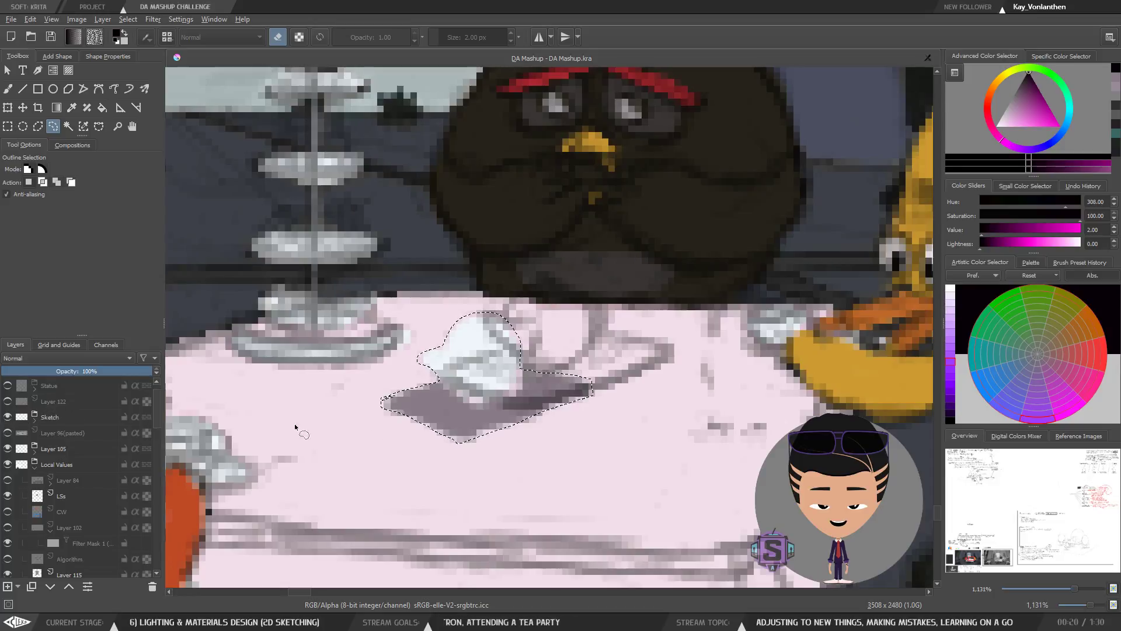
key("t")
left_click_drag(454, 421, 546, 380)
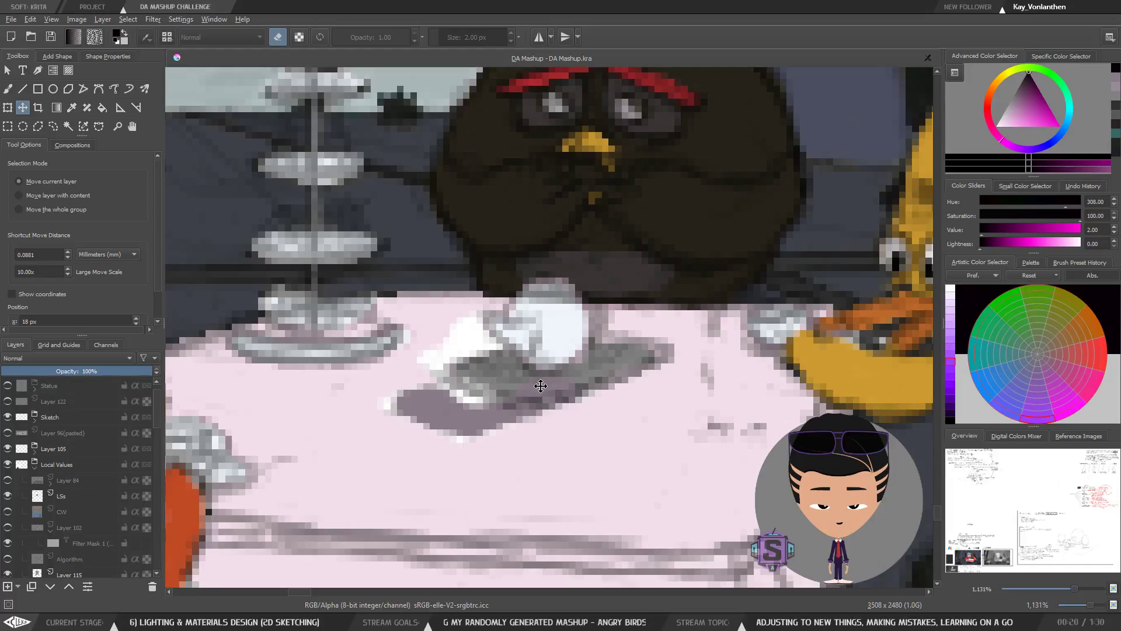
left_click_drag(542, 388, 542, 385)
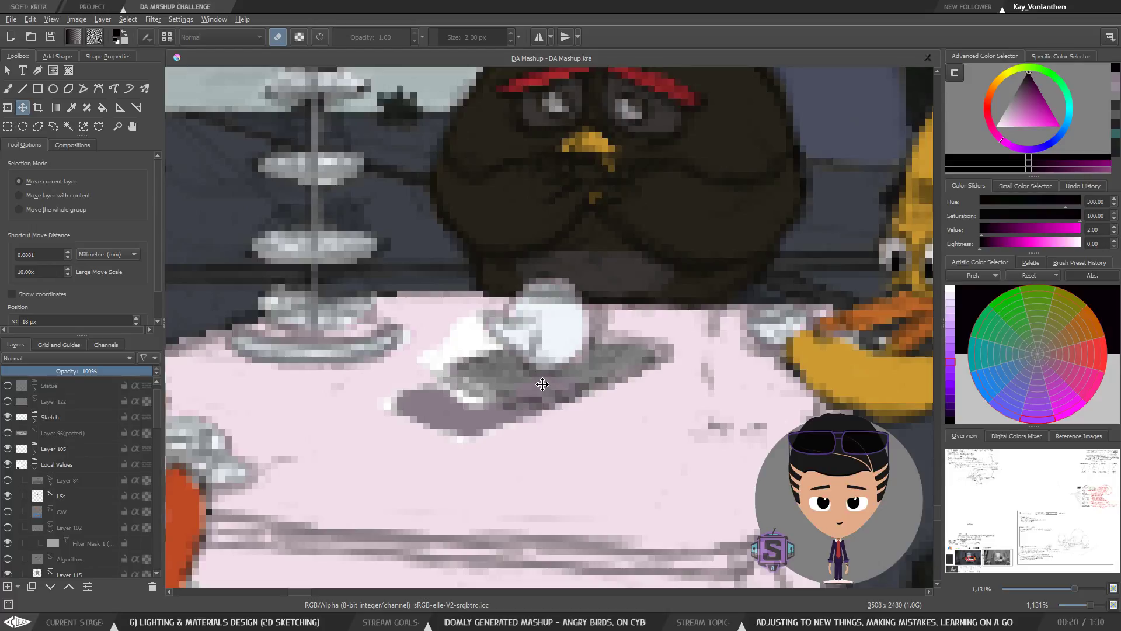
key("b")
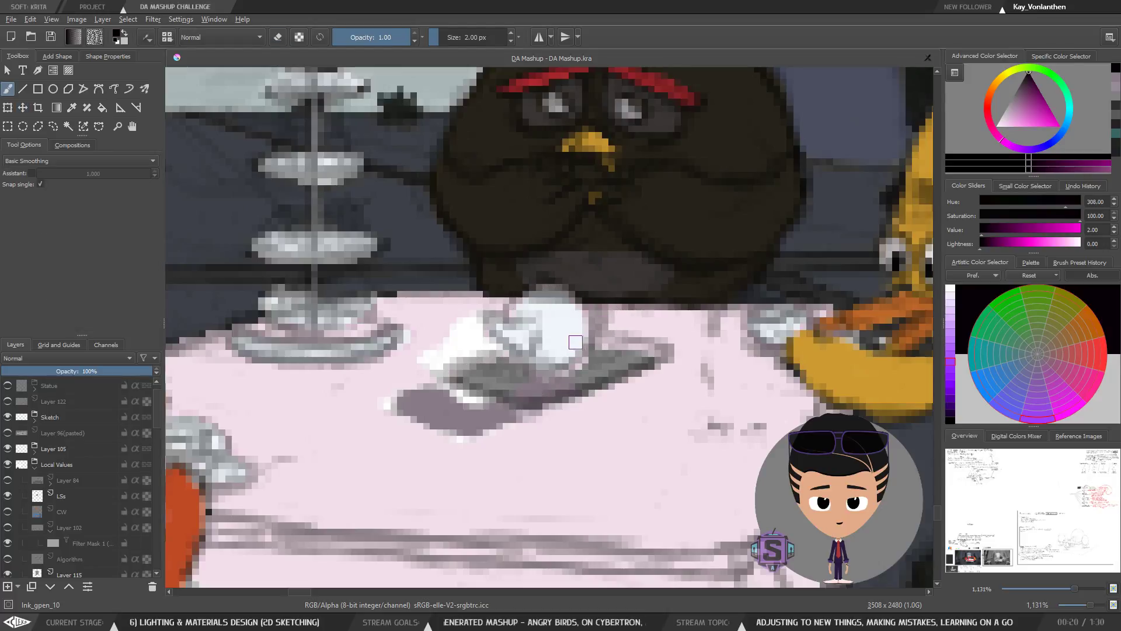
key("minus")
key("minus")
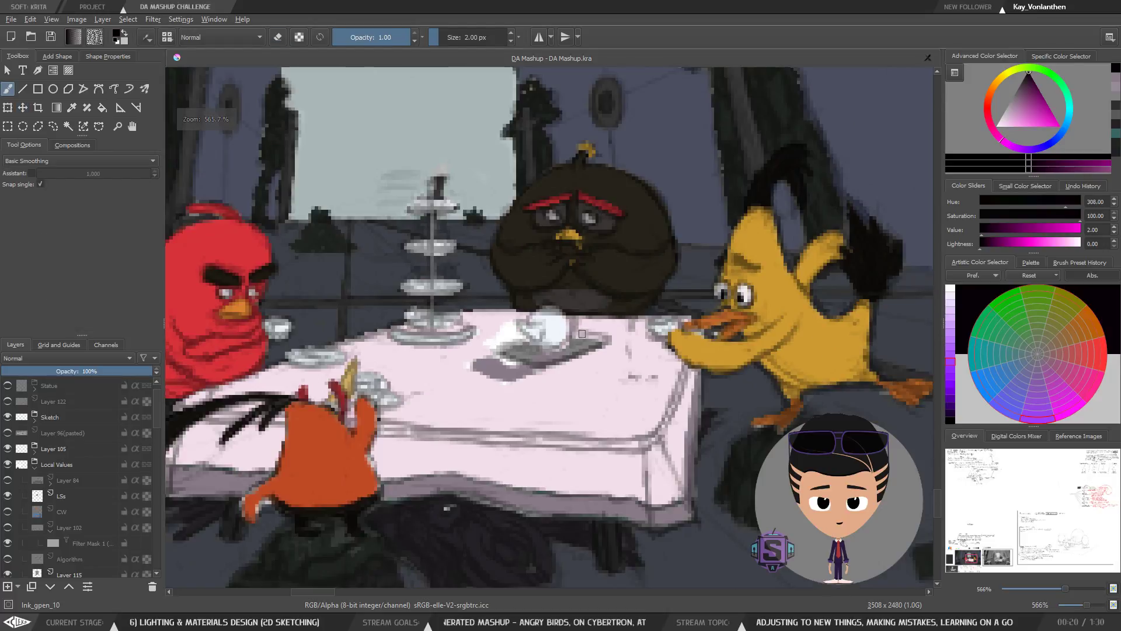
Step: Hide the sketch, sample the tabletop's pale pink, and paint over the remnants at the teapot's former spot with a larger brush
left_click(10, 417)
key("plus")
key("plus")
left_click(535, 441, "ctrl")
key("bracketright")
key("bracketright")
key("bracketright")
key("bracketright")
key("bracketright")
key("bracketright")
key("bracketright")
key("bracketright")
mouse_move(460, 436)
left_mouse_down()
mouse_move(397, 402)
mouse_move(526, 430)
mouse_move(413, 395)
mouse_move(373, 412)
mouse_move(413, 419)
mouse_move(399, 383)
mouse_move(451, 345)
mouse_move(434, 370)
mouse_move(462, 353)
mouse_move(485, 355)
mouse_move(448, 366)
mouse_move(492, 354)
mouse_move(465, 331)
mouse_move(506, 318)
mouse_move(480, 334)
mouse_move(461, 327)
mouse_move(453, 341)
mouse_move(469, 342)
mouse_move(456, 352)
mouse_move(492, 353)
mouse_move(444, 366)
left_mouse_up()
Step: Try extending the cup by the yellow bird's beak with its sampled near-white and a 3 px brush, and undo the stroke
key("bracketleft")
key("bracketleft")
key("bracketleft")
key("bracketleft")
key("bracketleft")
key("bracketleft")
key("bracketleft")
left_click_drag(738, 349, 600, 366)
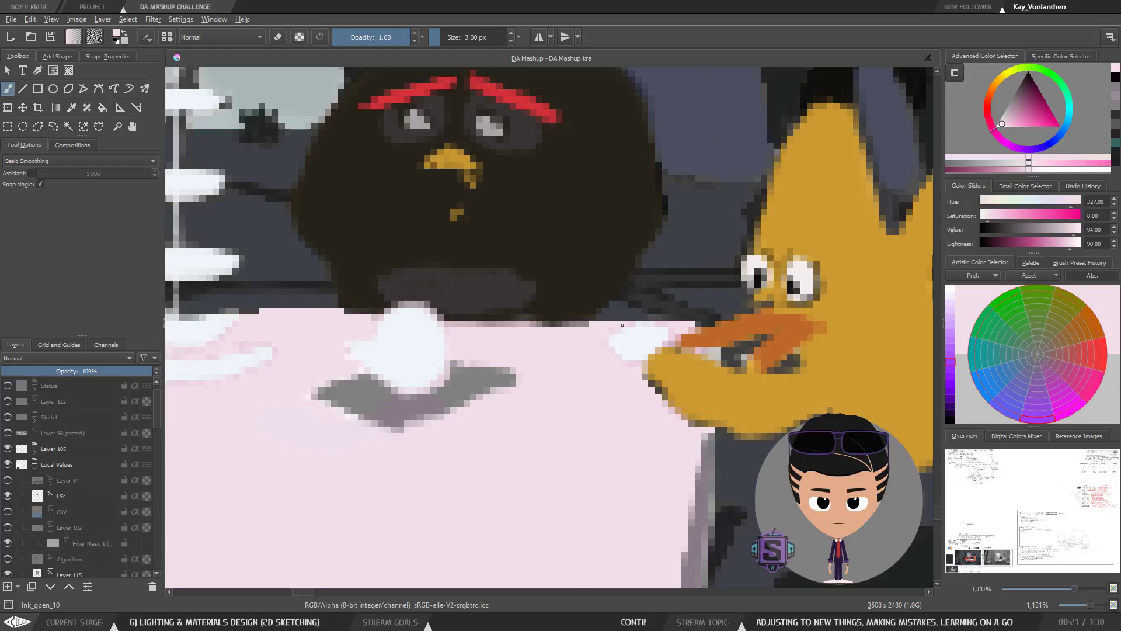
left_click(627, 336, "ctrl")
mouse_move(645, 326)
left_mouse_down()
mouse_move(654, 317)
mouse_move(662, 331)
mouse_move(652, 311)
mouse_move(631, 333)
mouse_move(643, 329)
left_mouse_up()
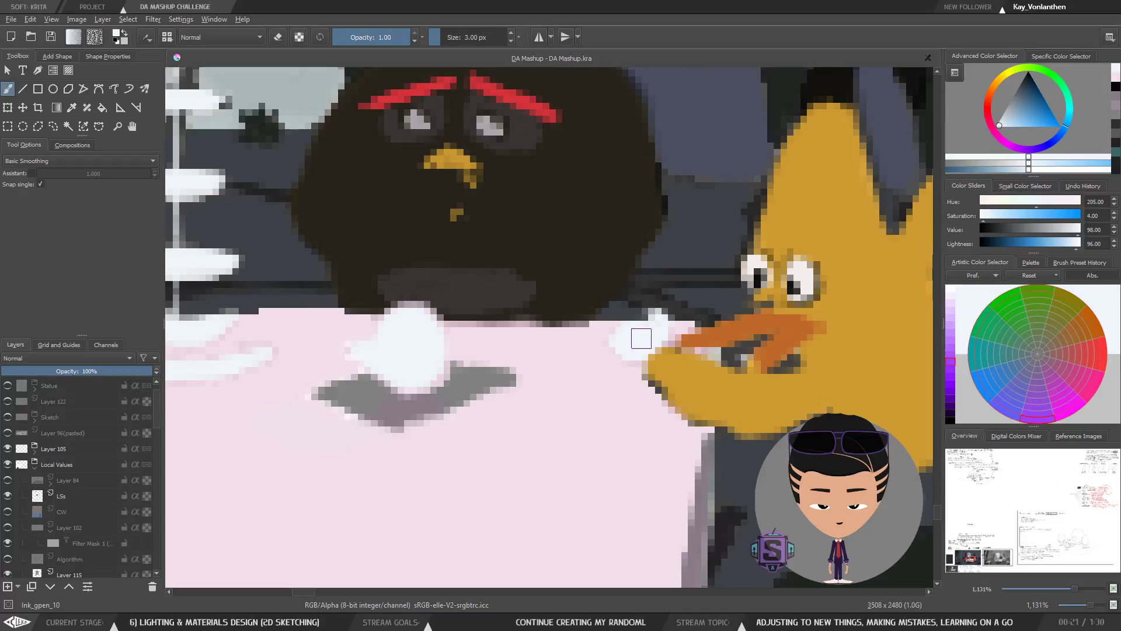
key("ctrl+minus")
key("ctrl+minus")
key("ctrl+plus")
key("ctrl+plus")
key("ctrl+z")
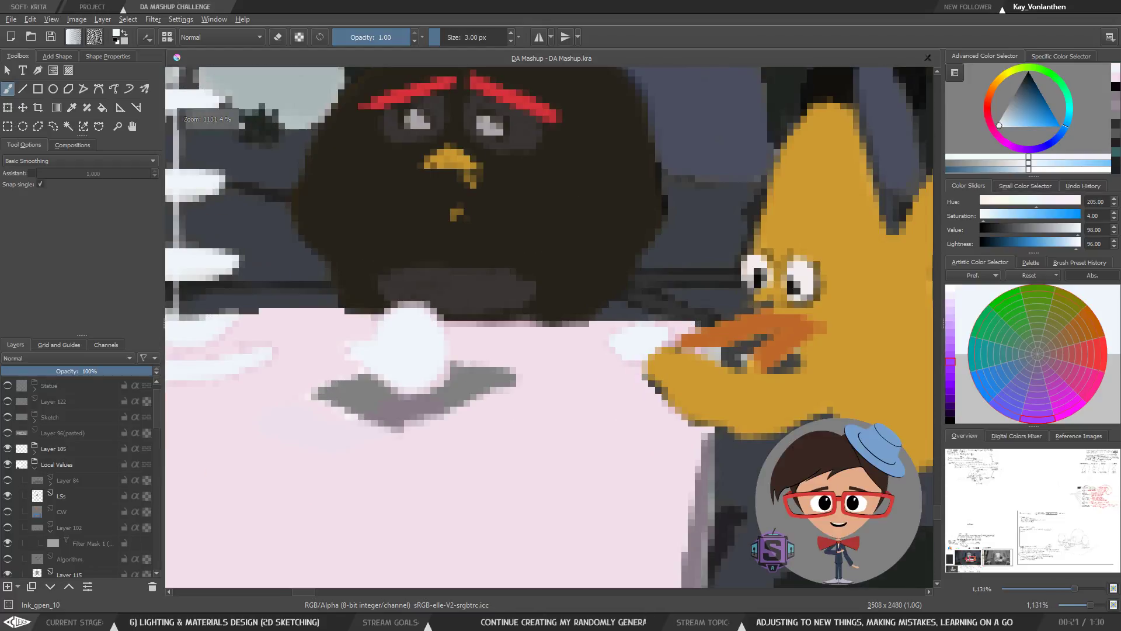
Step: Examine the moved teapot and the cup at the yellow bird's beak up close and within the whole scene, including mirrored
key("ctrl+plus")
key("ctrl+plus")
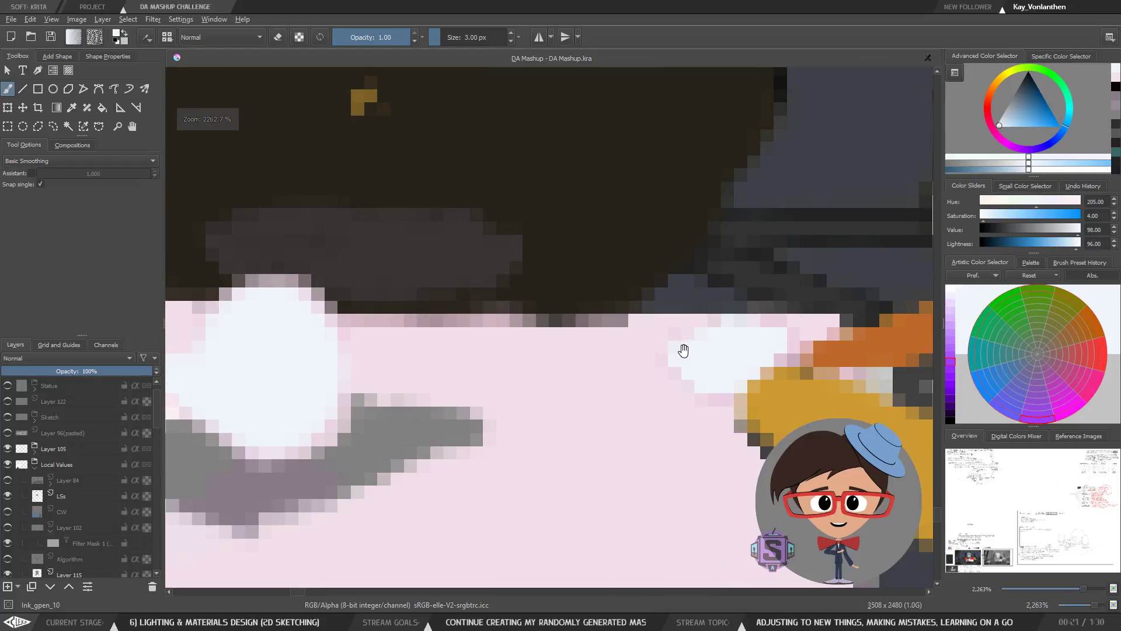
key("ctrl+minus")
key("ctrl+minus")
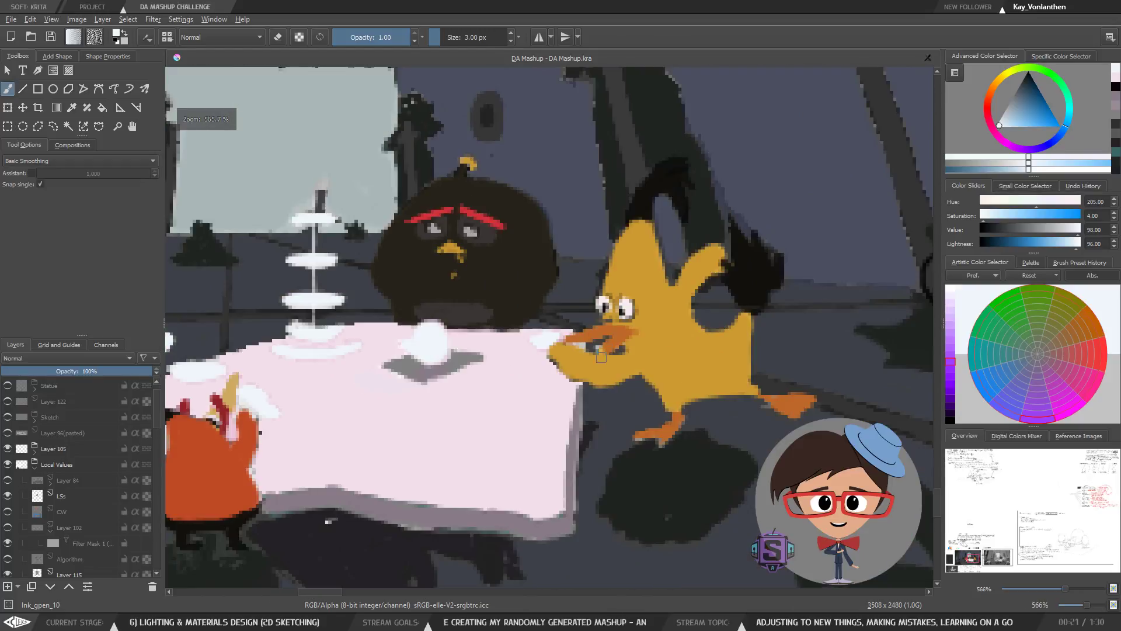
key("ctrl+plus")
key("ctrl+plus")
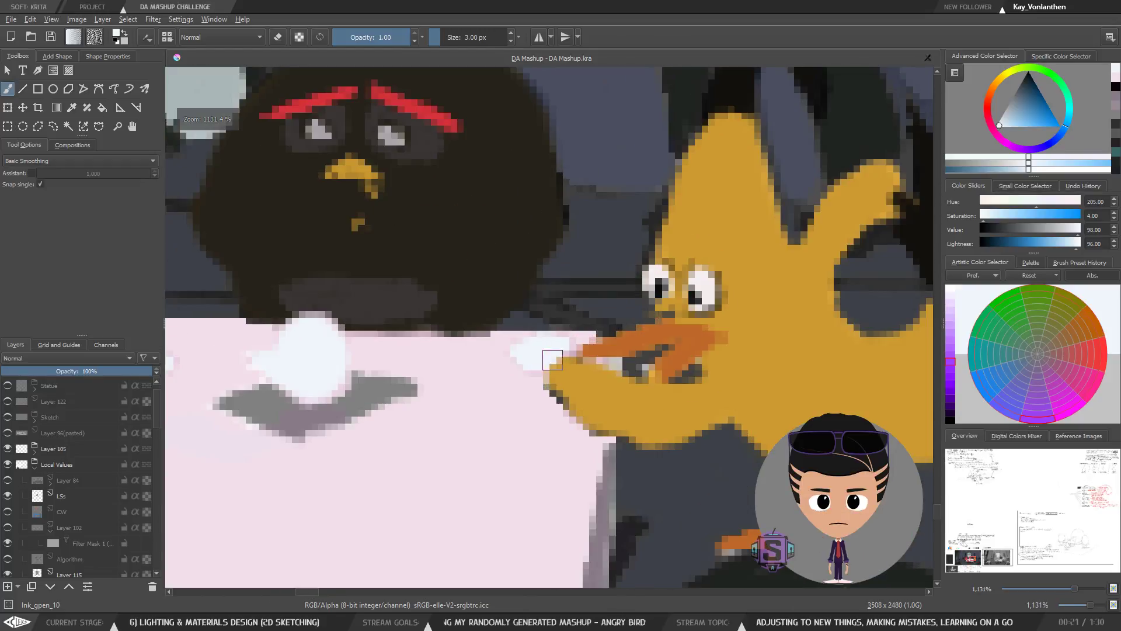
left_click_drag(542, 356, 572, 338)
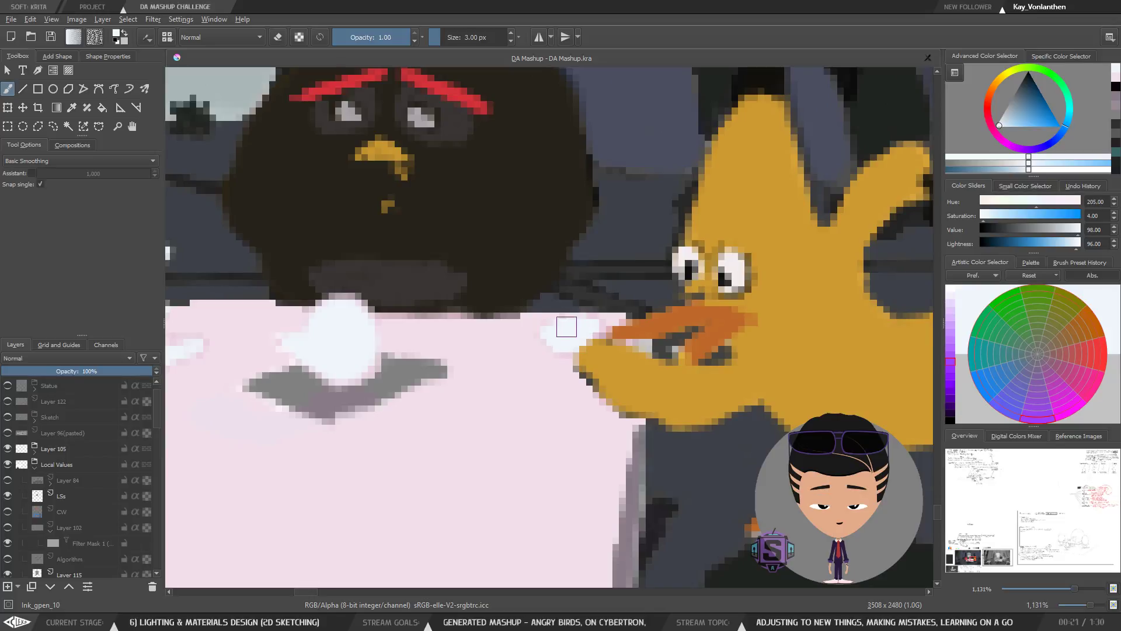
scroll(599, 304, "down", 4)
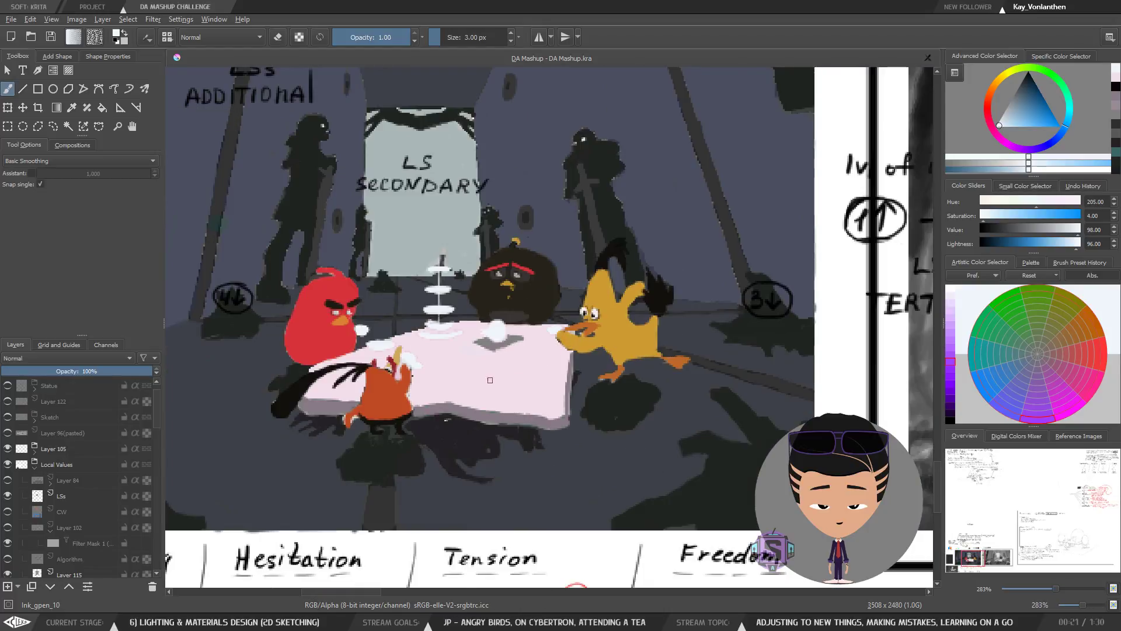
key("m")
key("m")
scroll(532, 370, "down", 2)
scroll(535, 369, "up", 2)
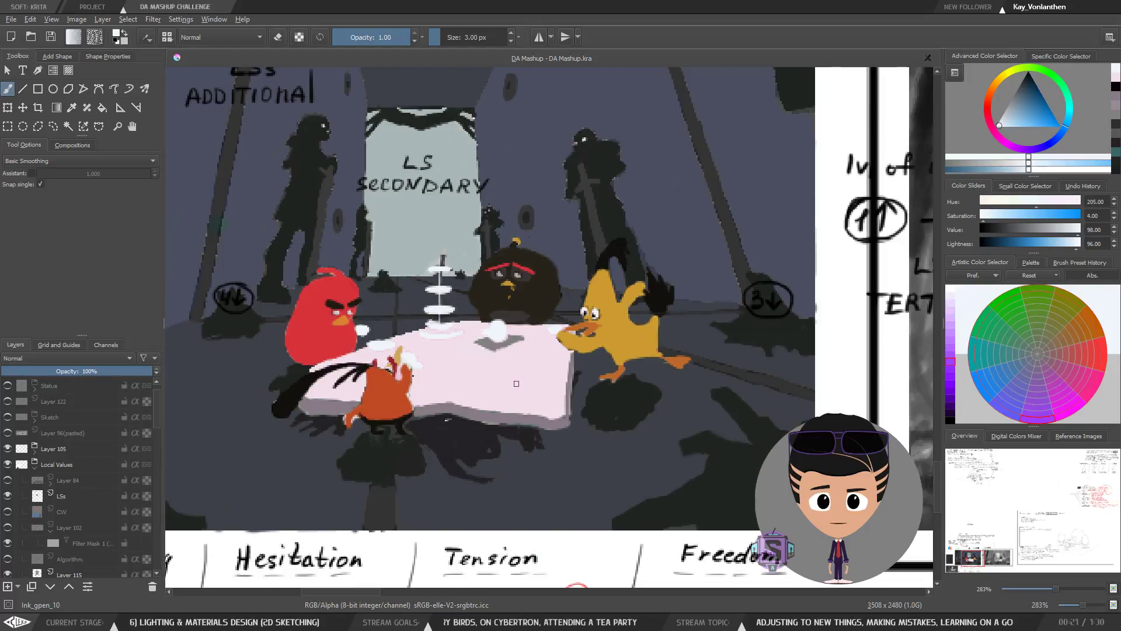
key("plus")
key("plus")
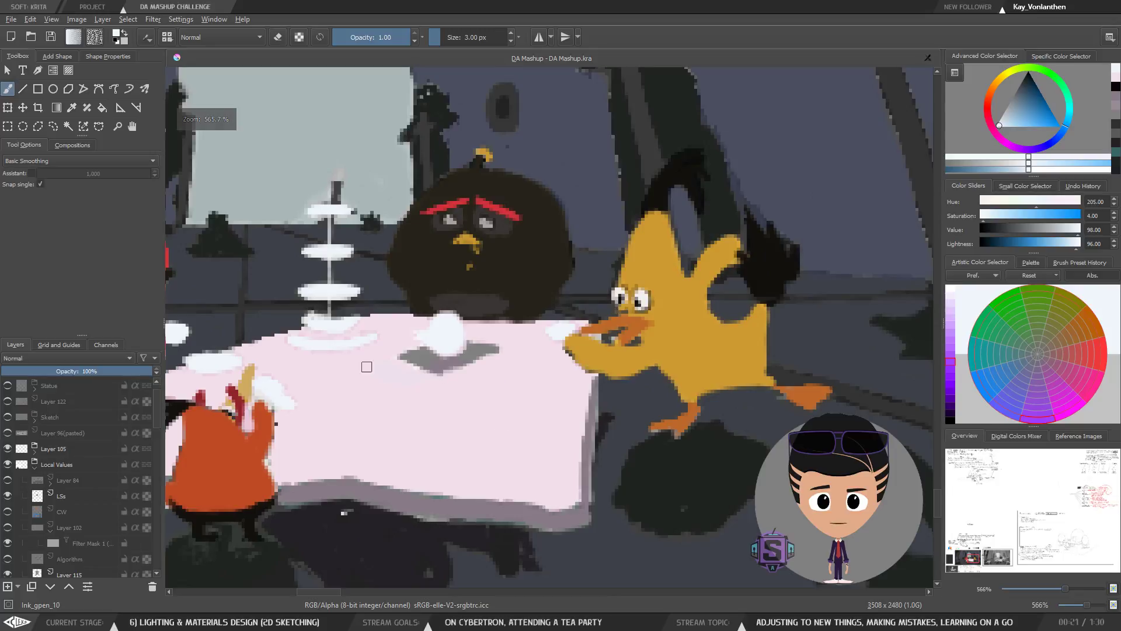
Step: Check Layer 84 by briefly showing it, collapse the Local Values group, and make the Sketch group visible
left_click_drag(439, 413, 505, 405)
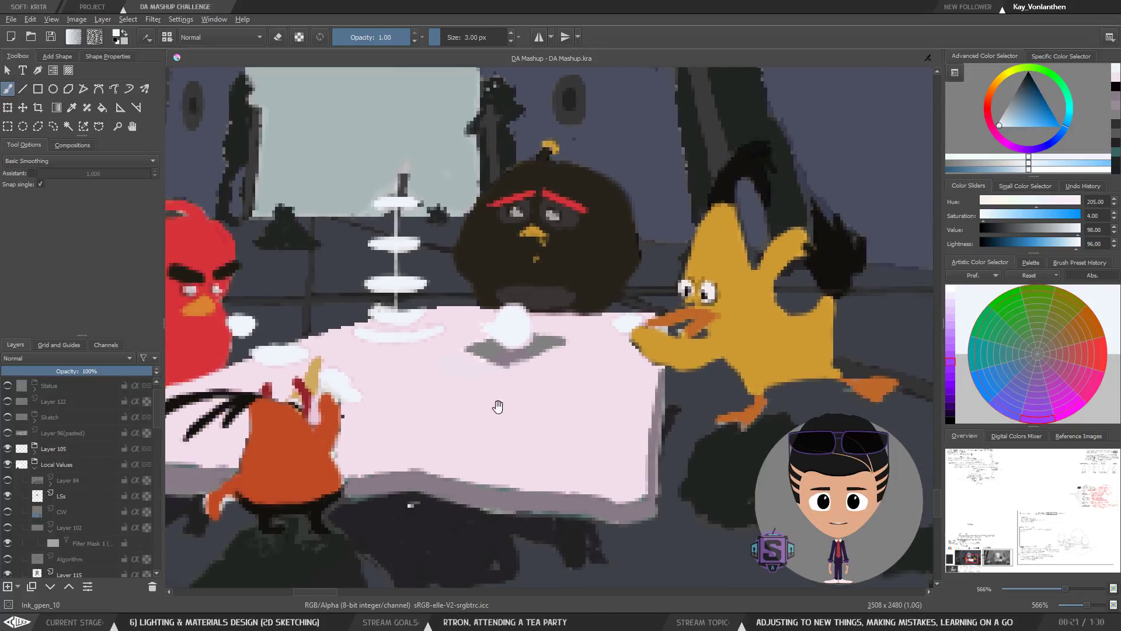
left_click(8, 480)
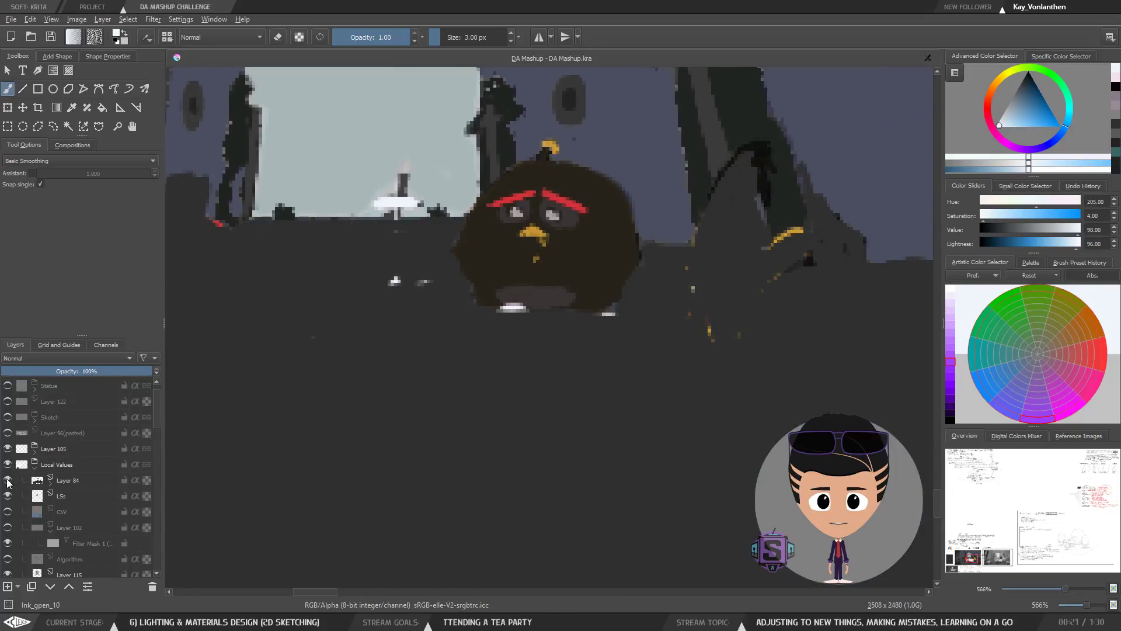
left_click(8, 481)
left_click(33, 466)
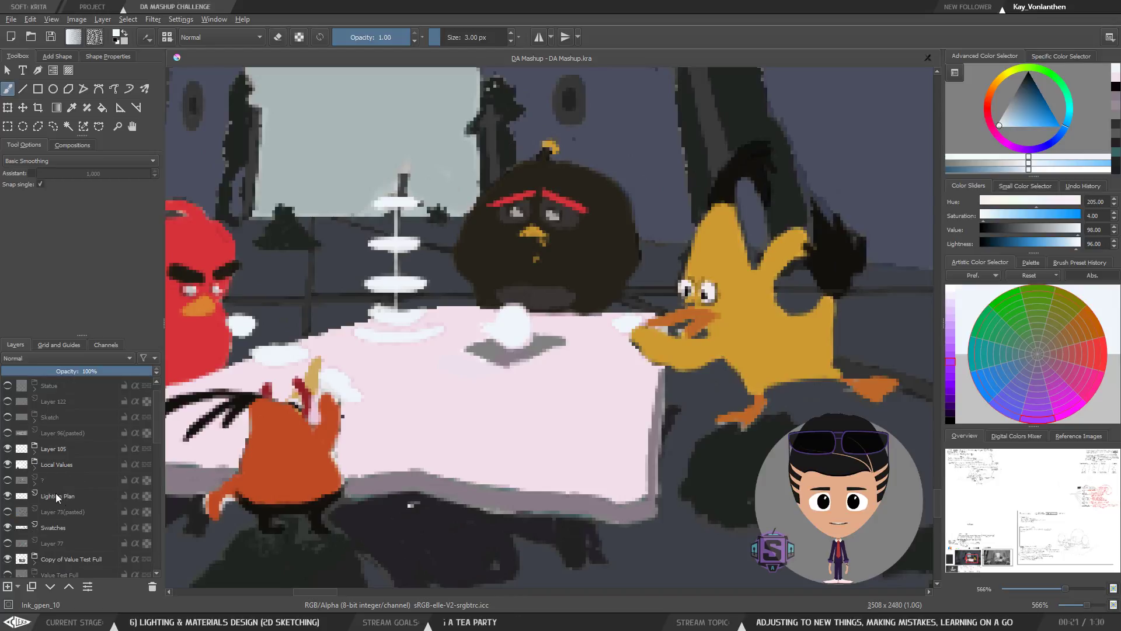
left_click(7, 416)
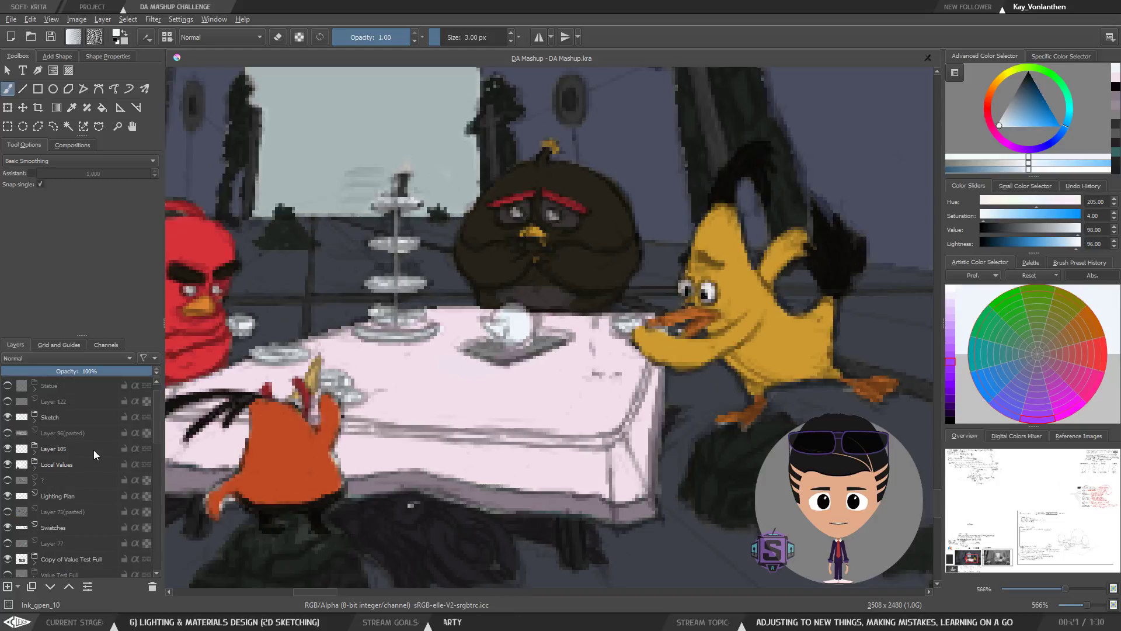
Step: Sample the greyish mauve at the teapot's tray and make the Colors layer in the Local Values group active
key("ctrl+plus")
key("ctrl+plus")
key("ctrl+minus")
key("ctrl+minus")
key("ctrl+plus")
key("ctrl+plus")
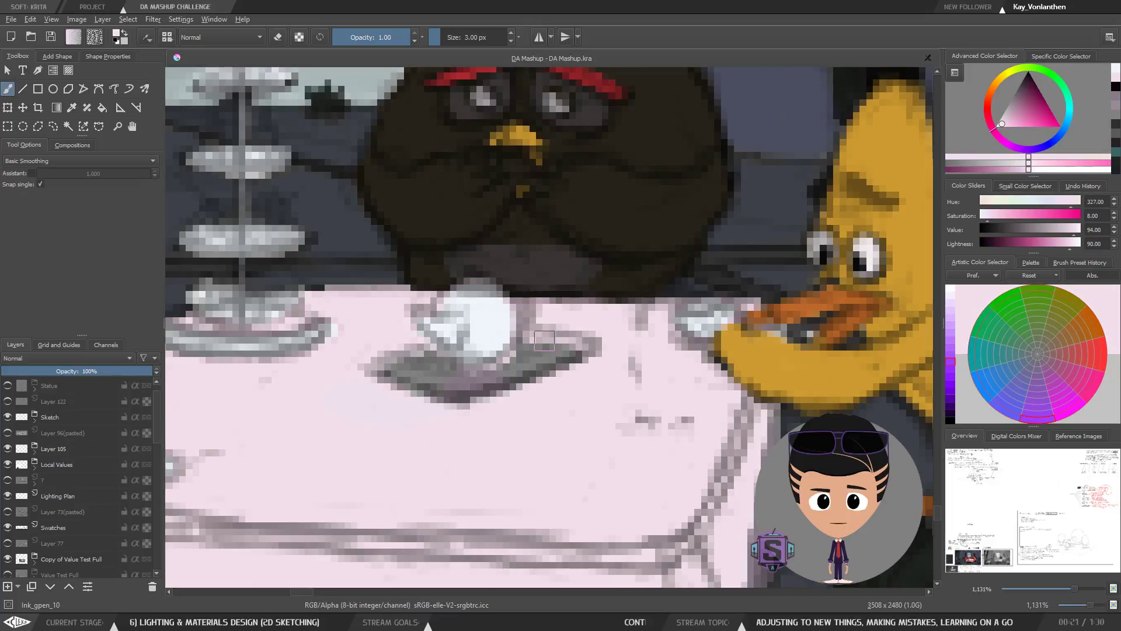
left_click(455, 385, "ctrl")
key("ctrl+minus")
key("ctrl+minus")
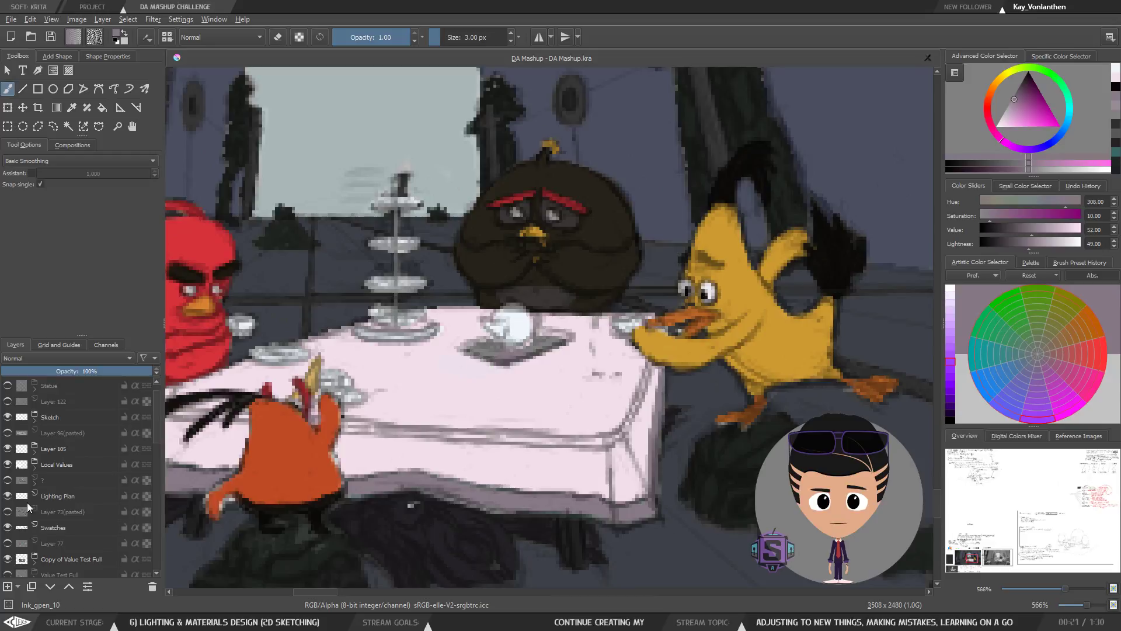
mouse_move(156, 421)
left_mouse_down()
mouse_move(151, 481)
mouse_move(157, 395)
left_mouse_up()
left_click(57, 448)
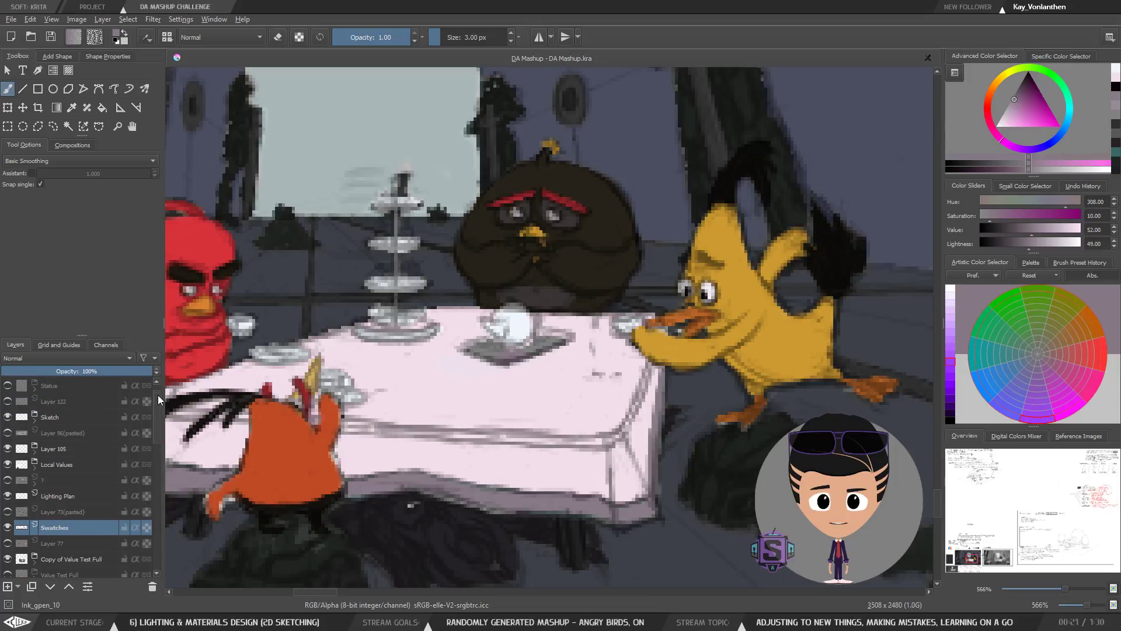
left_click(36, 468)
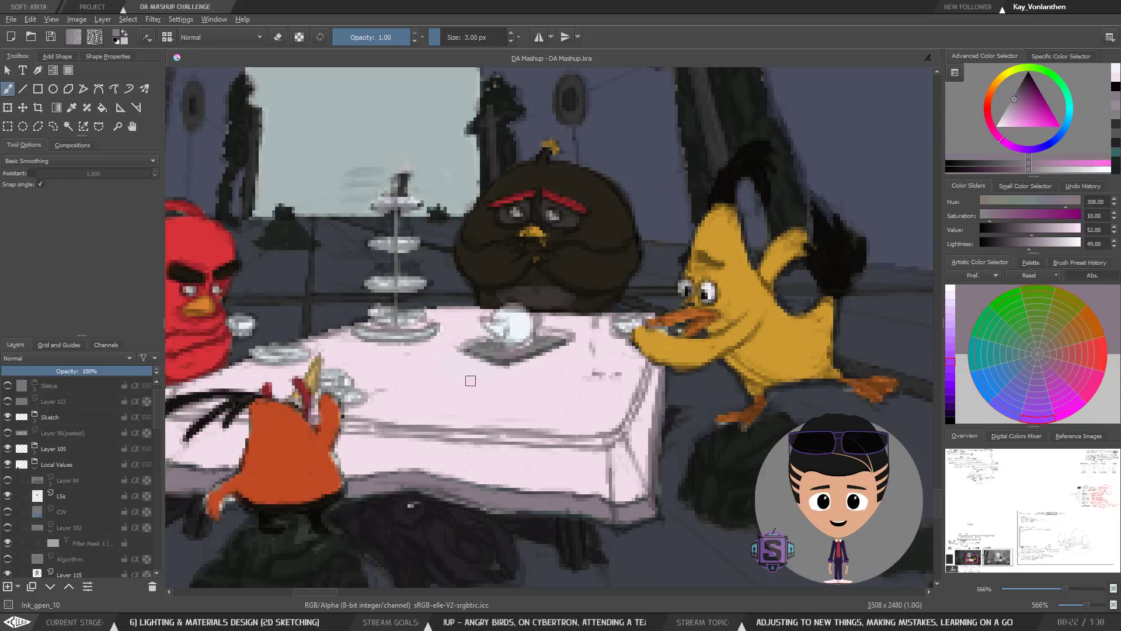
scroll(83, 497, "down", 3)
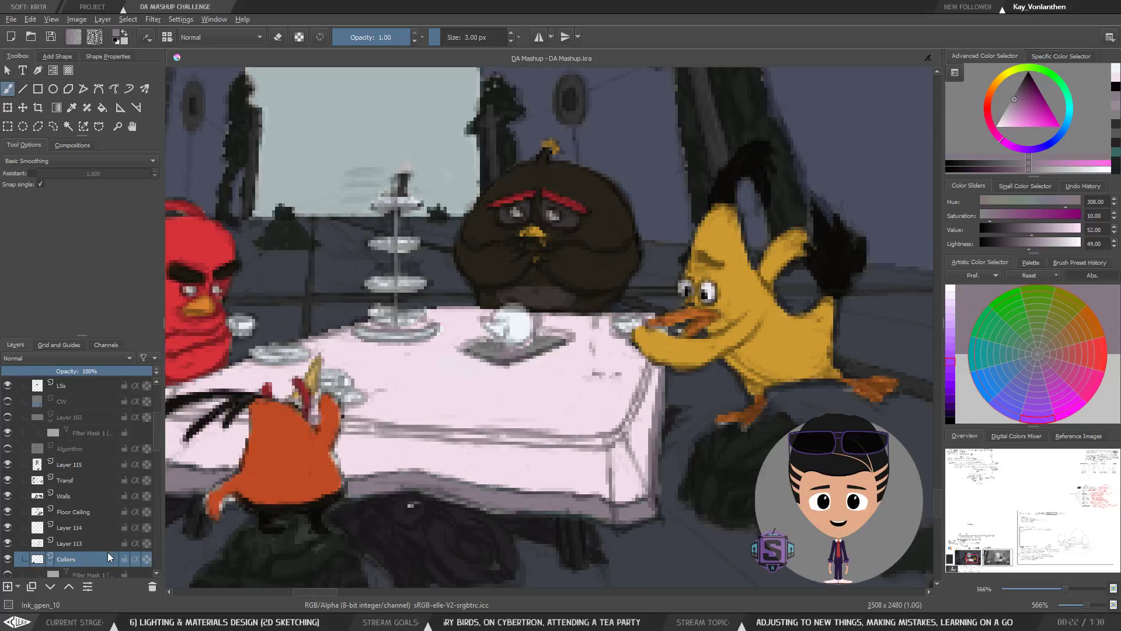
Step: Sample the tabletop's pale pink and touch up the tabletop beside the teapot's tray with a larger brush
left_click(527, 416, "ctrl")
key("bracketright")
key("bracketright")
key("bracketright")
key("bracketright")
left_click_drag(445, 359, 474, 363)
Step: Sample the mauve of the tablecloth's shaded edge and repaint the grey tray under the teapot with a 2 px brush
left_click(526, 499, "ctrl")
key("bracketleft")
key("ctrl+plus")
key("ctrl+plus")
key("bracketleft")
key("bracketleft")
key("bracketleft")
key("bracketleft")
mouse_move(391, 366)
left_mouse_down()
mouse_move(431, 350)
mouse_move(421, 353)
left_mouse_up()
mouse_move(496, 371)
left_mouse_down()
mouse_move(505, 360)
mouse_move(474, 375)
mouse_move(399, 372)
left_mouse_up()
mouse_move(527, 344)
left_mouse_down()
mouse_move(569, 347)
mouse_move(532, 334)
mouse_move(587, 343)
mouse_move(571, 354)
left_mouse_up()
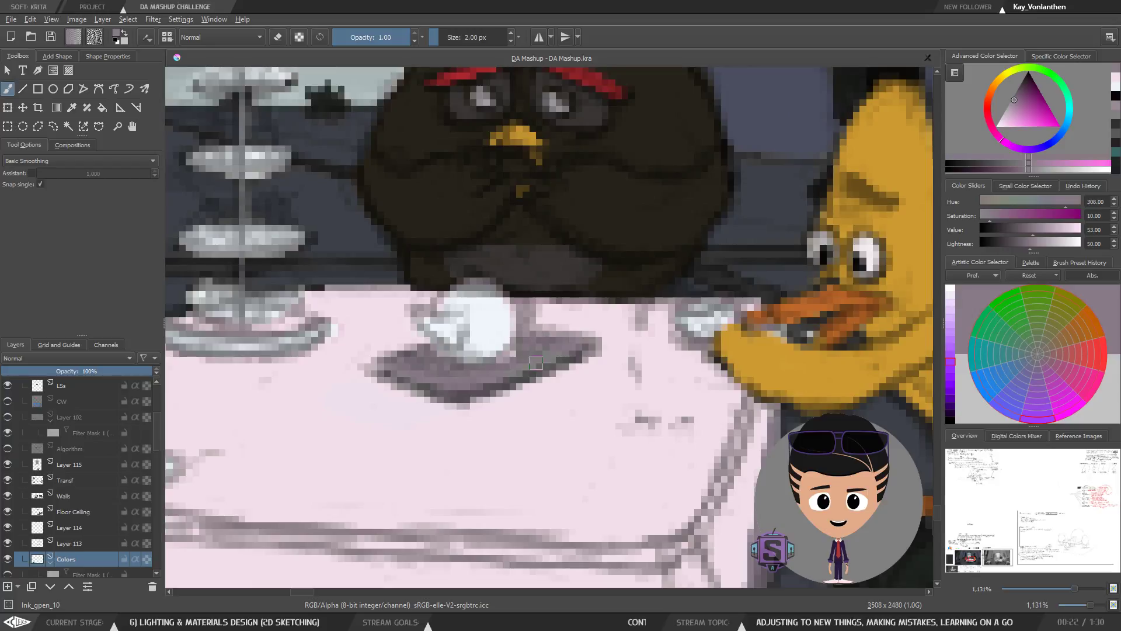
Step: Sample the teapot's near-white and paint a pointed lid on top of the teapot
left_click(491, 318, "ctrl")
mouse_move(449, 298)
left_mouse_down()
mouse_move(473, 271)
mouse_move(495, 287)
mouse_move(480, 288)
left_mouse_up()
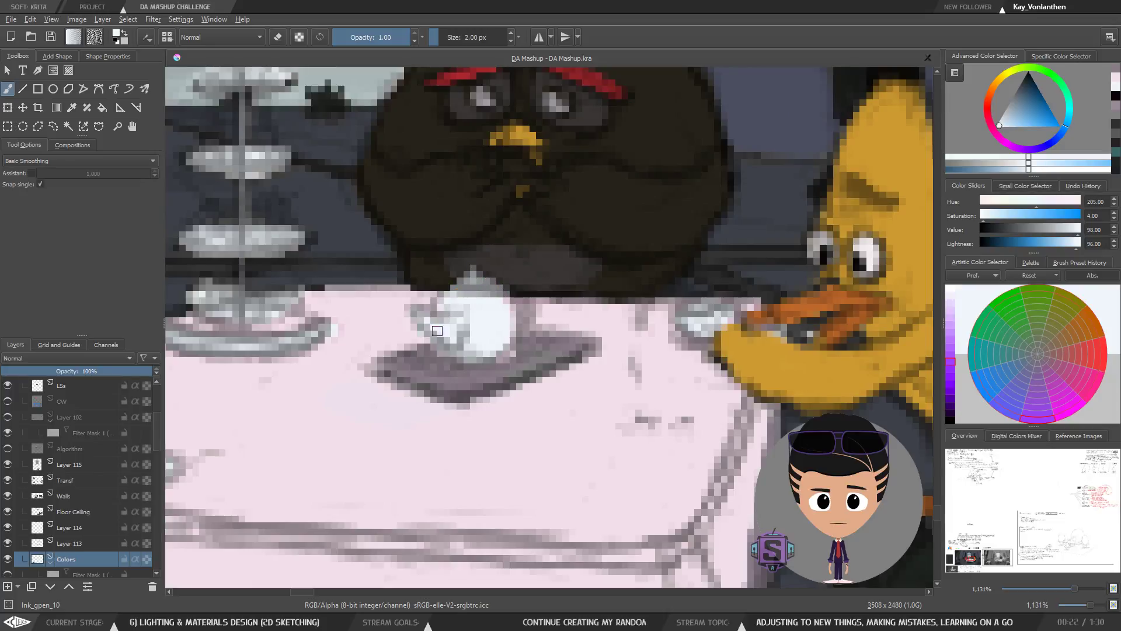
Step: Examine the repainted tray and teapot within the whole scene and at closer range
key("minus")
key("minus")
key("minus")
key("minus")
key("minus")
key("minus")
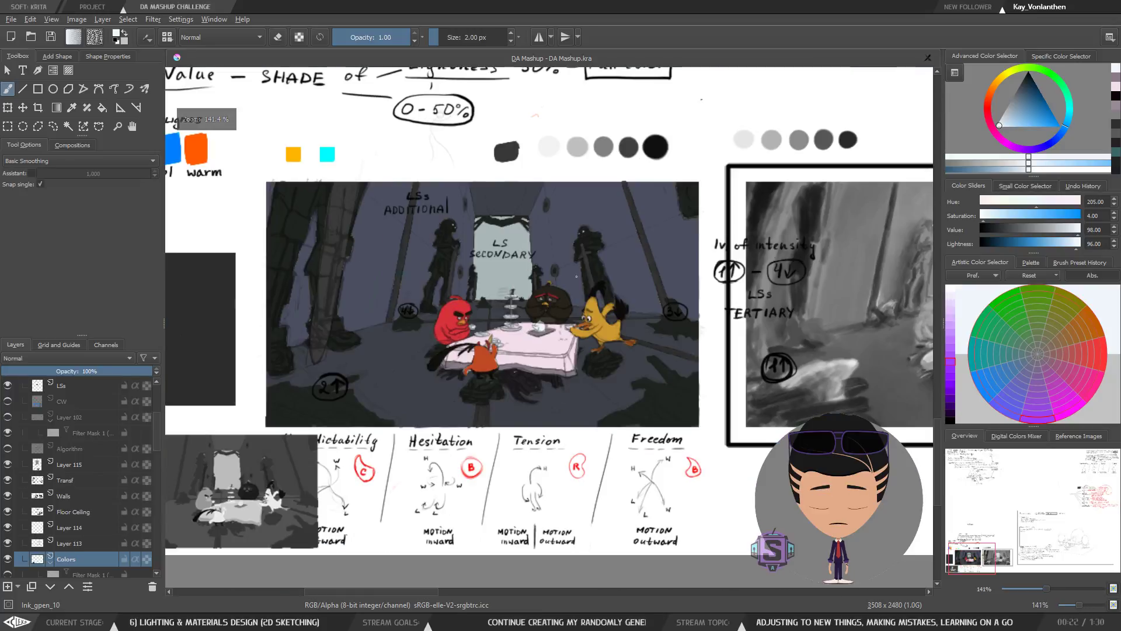
key("minus")
key("minus")
key("plus")
key("plus")
key("plus")
key("plus")
key("plus")
key("plus")
left_click_drag(552, 359, 533, 392)
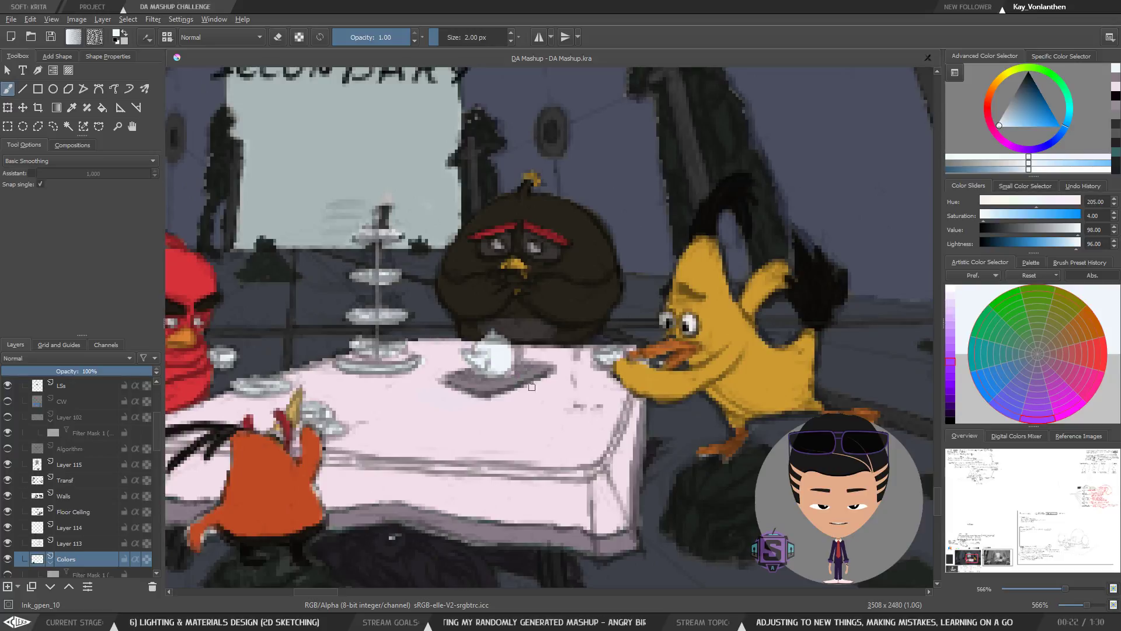
Step: Make the Loose Sketch layer in the Sketch group active and erase stray sketch lines around the teapot with a 2 px eraser
left_click_drag(153, 414, 159, 397)
left_click(72, 417)
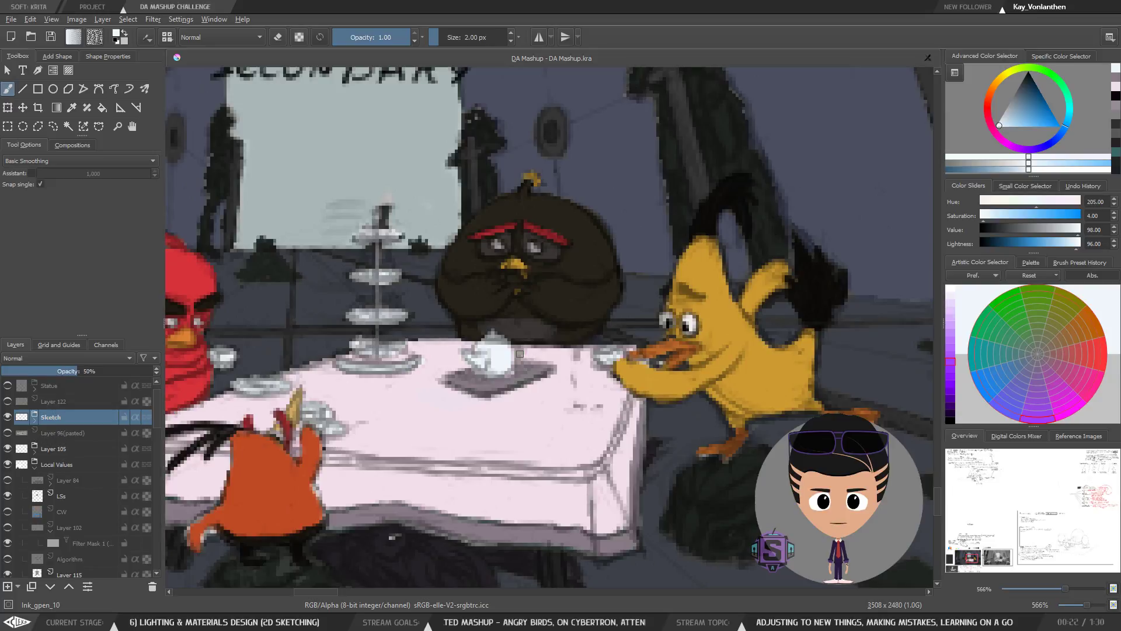
left_click(495, 354)
key("e")
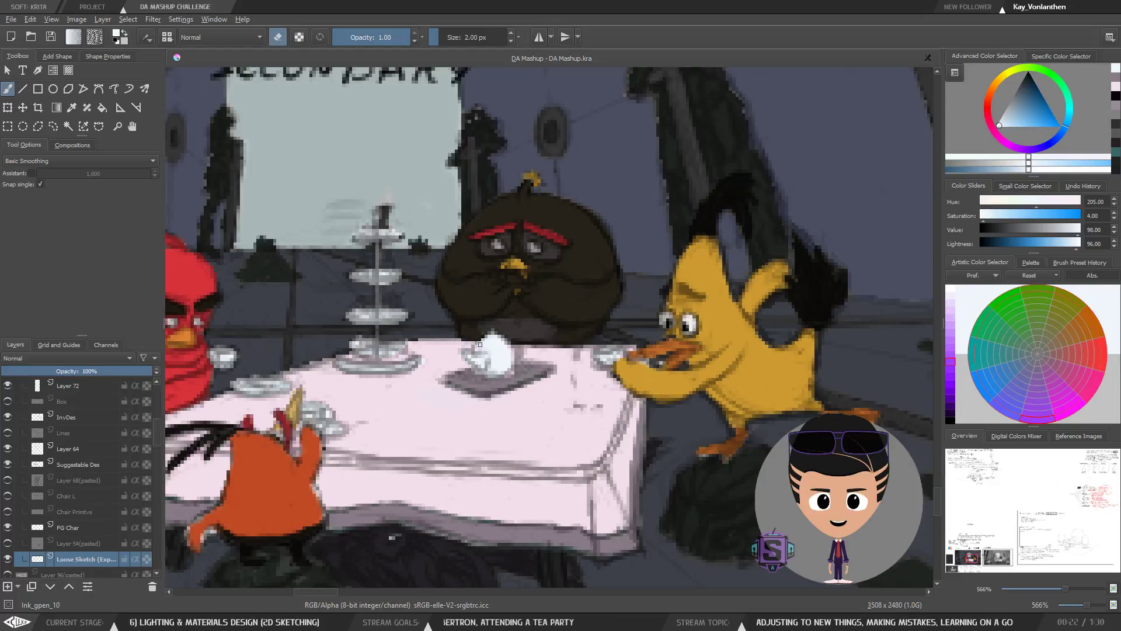
Step: Examine the cleaned-up teapot in the whole composition, including mirrored, and around the table up close
key("ctrl+minus")
key("ctrl+minus")
key("ctrl+minus")
key("ctrl+minus")
key("ctrl+minus")
key("ctrl+minus")
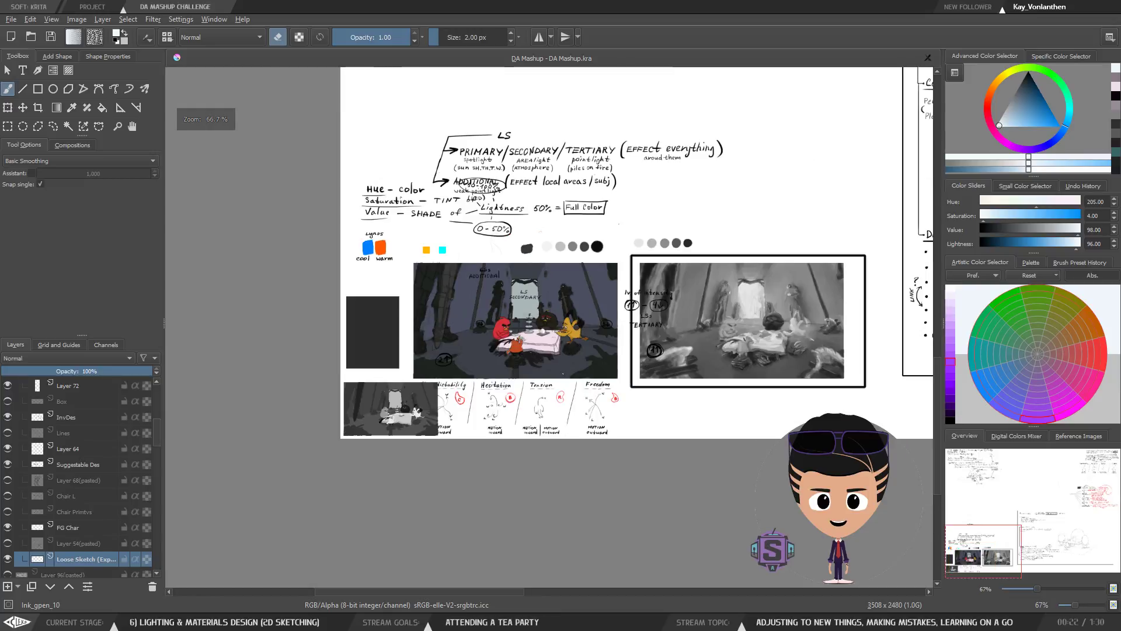
key("ctrl+plus")
key("ctrl+plus")
key("ctrl+plus")
key("ctrl+plus")
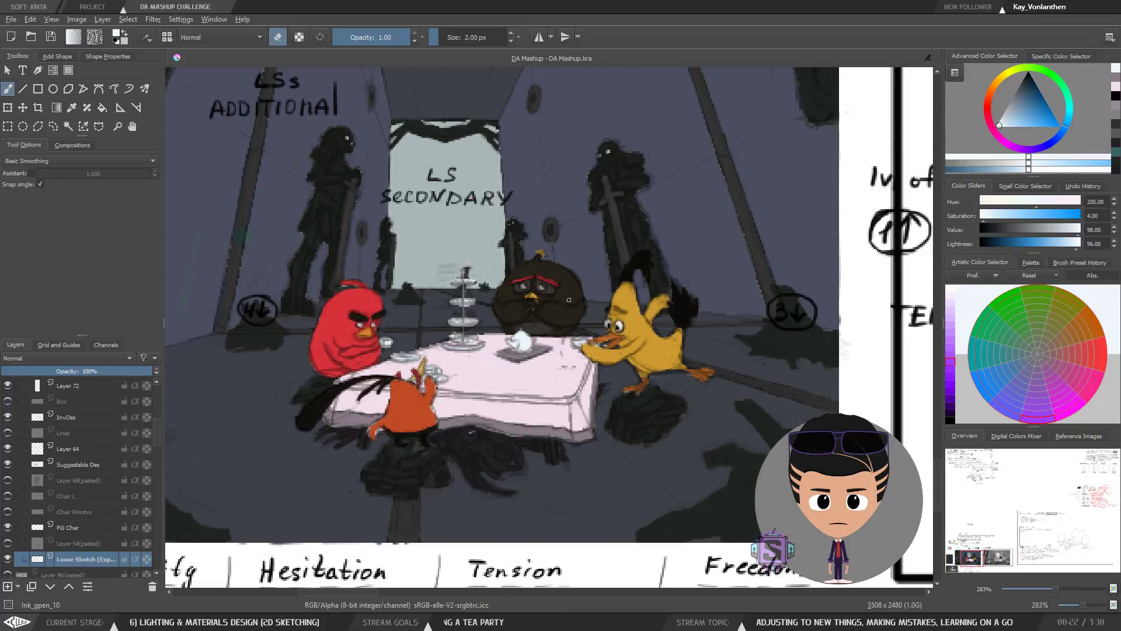
key("m")
key("m")
key("ctrl+plus")
key("ctrl+plus")
key("m")
key("m")
left_click_drag(543, 404, 530, 386)
left_click_drag(508, 426, 561, 402)
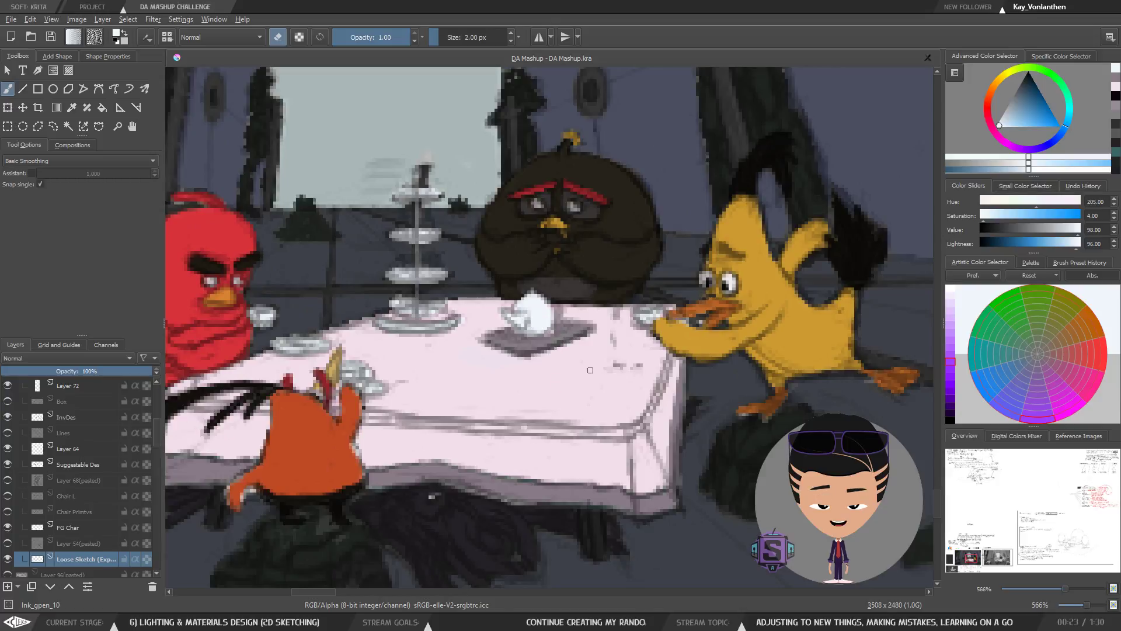
Step: Pick a near-black blue for the 2 px brush, try a short line across the tabletop, and undo the line
left_click_drag(1023, 88, 1024, 80)
left_click_drag(584, 365, 523, 381)
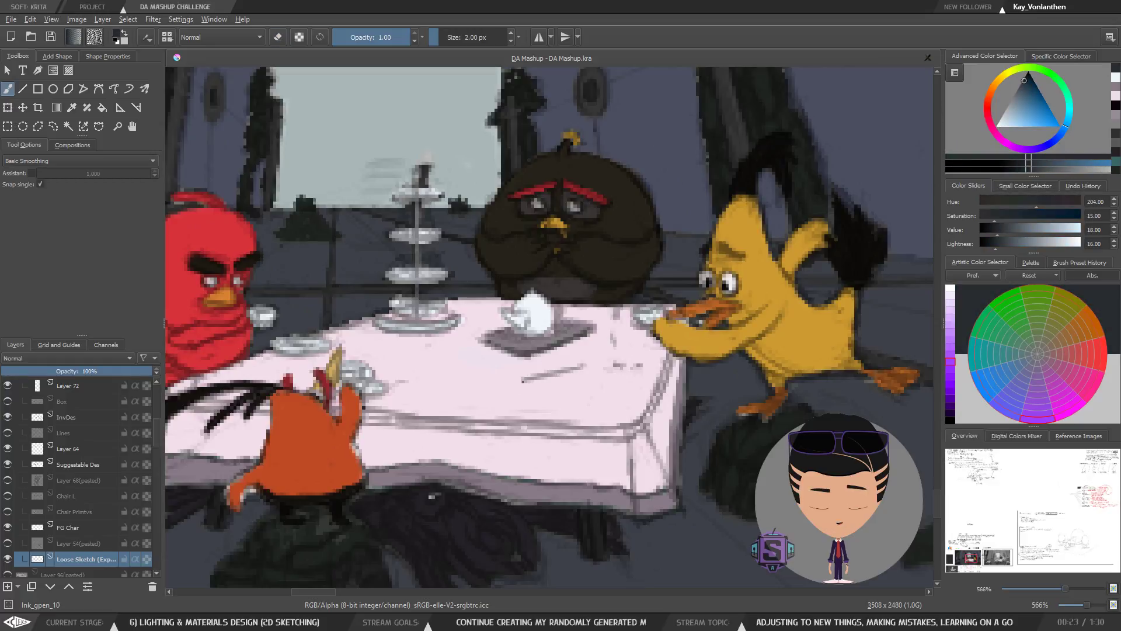
key("ctrl+z")
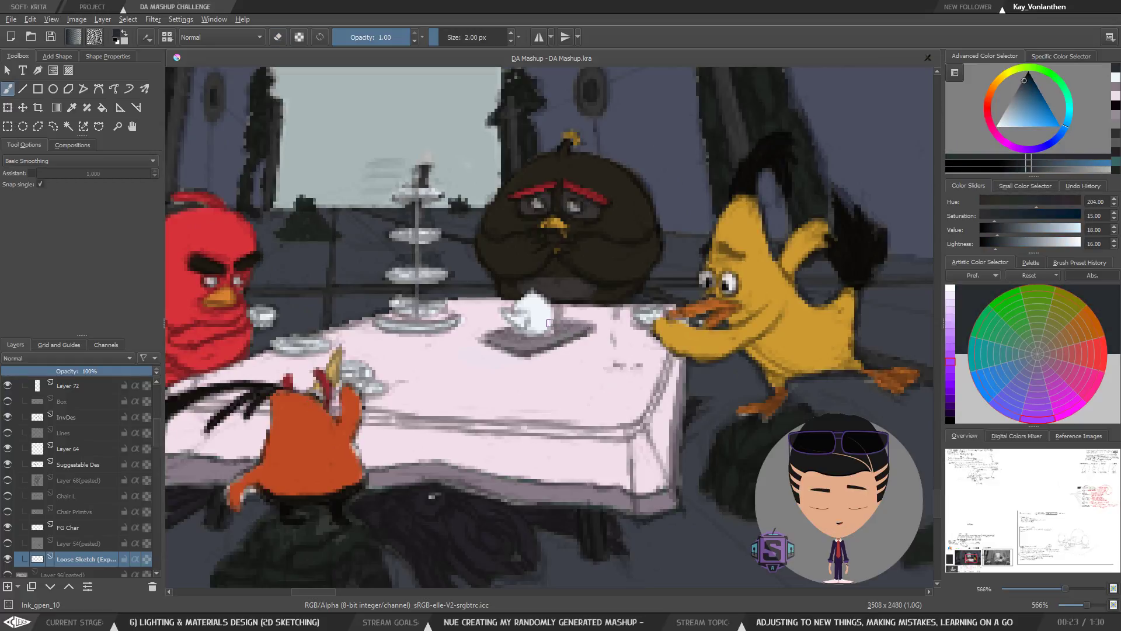
Step: Sketch an oval plate outline on the tabletop in front of the yellow bird, undoing the misplaced strokes
key("minus")
key("minus")
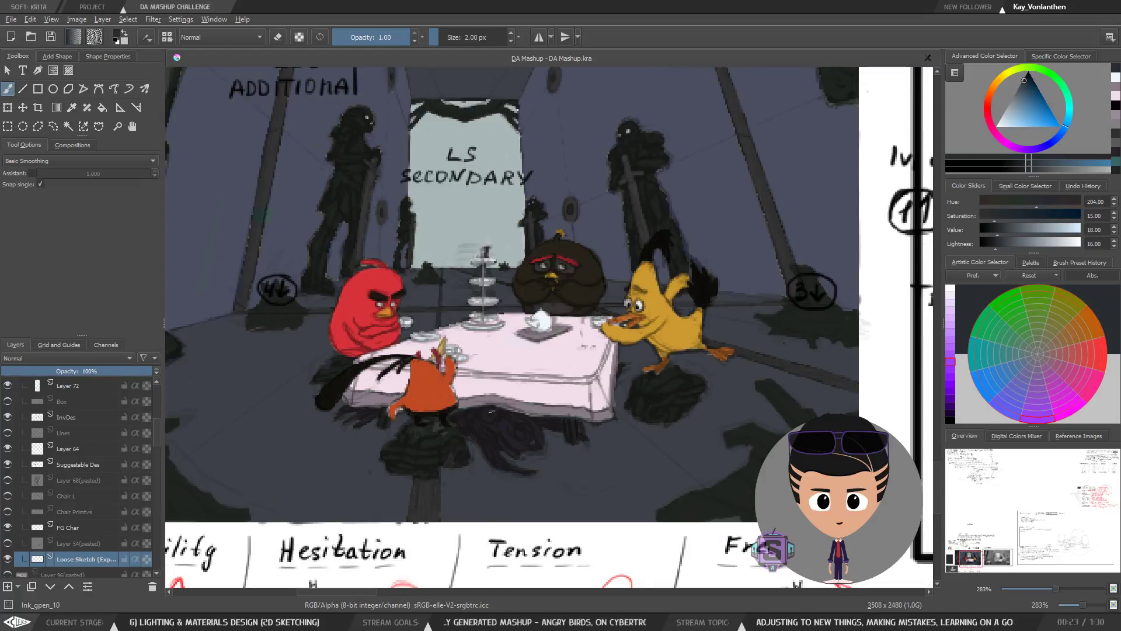
key("plus")
key("plus")
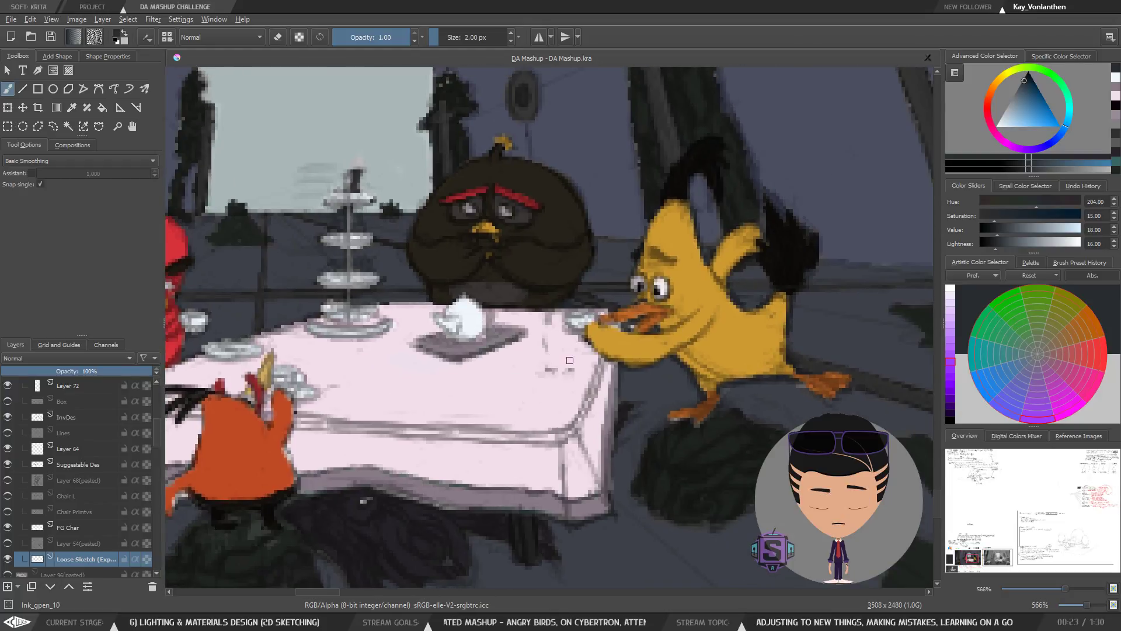
left_click_drag(551, 350, 586, 350)
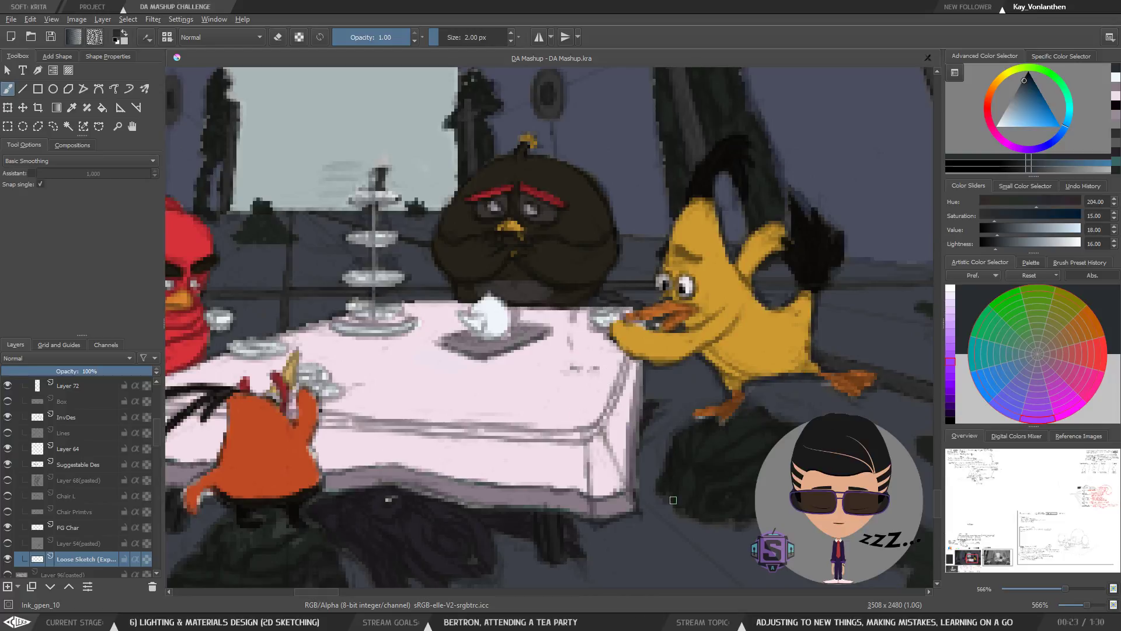
left_click_drag(612, 491, 613, 409)
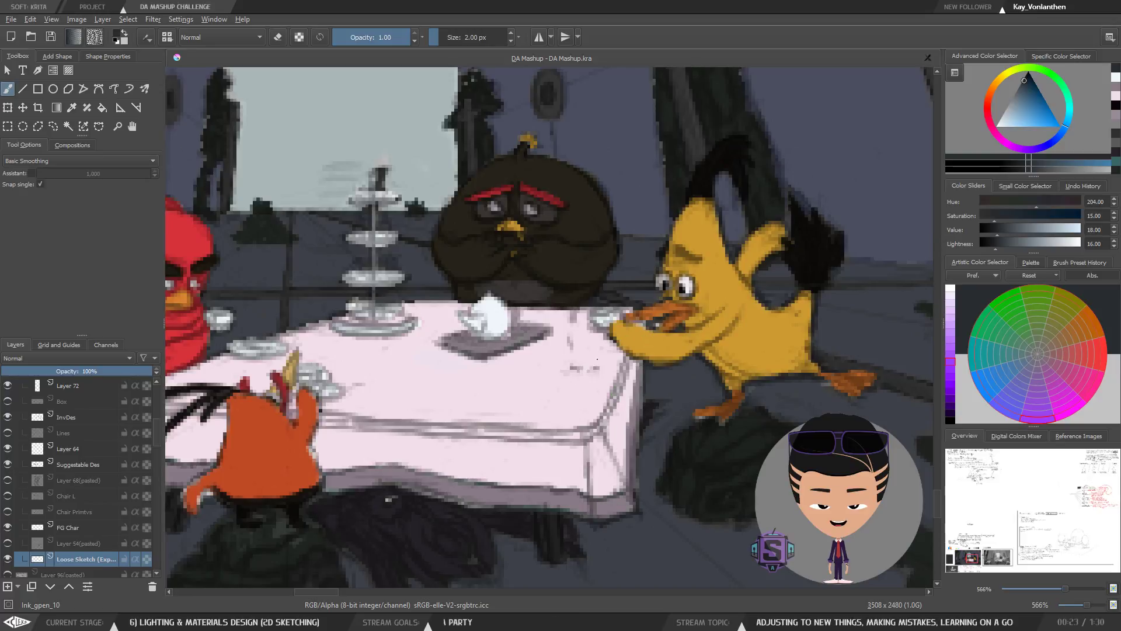
mouse_move(591, 354)
left_mouse_down()
mouse_move(554, 365)
mouse_move(597, 358)
mouse_move(570, 379)
mouse_move(554, 366)
mouse_move(568, 381)
mouse_move(569, 357)
mouse_move(573, 378)
mouse_move(595, 373)
mouse_move(560, 377)
mouse_move(564, 358)
mouse_move(554, 381)
mouse_move(563, 357)
mouse_move(567, 382)
mouse_move(596, 382)
mouse_move(553, 377)
mouse_move(592, 381)
mouse_move(570, 376)
mouse_move(569, 362)
mouse_move(549, 369)
mouse_move(565, 358)
mouse_move(566, 376)
mouse_move(550, 373)
mouse_move(601, 378)
left_mouse_up()
key("ctrl+z")
key("ctrl+z")
key("ctrl+z")
key("ctrl+z")
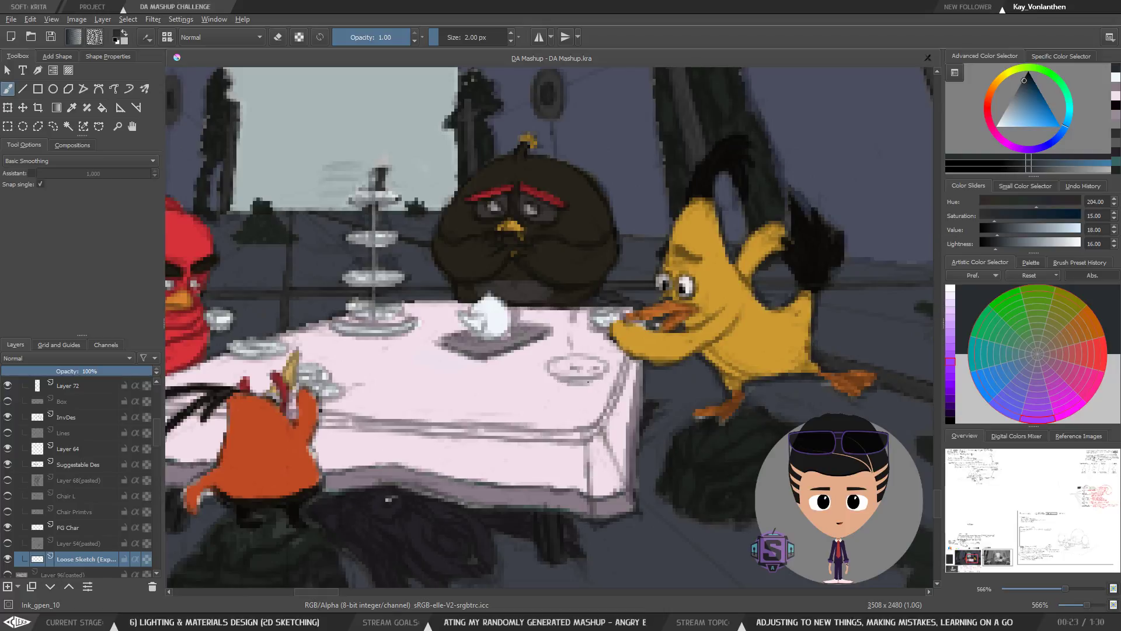
key("ctrl+minus")
key("ctrl+minus")
key("ctrl+plus")
key("ctrl+plus")
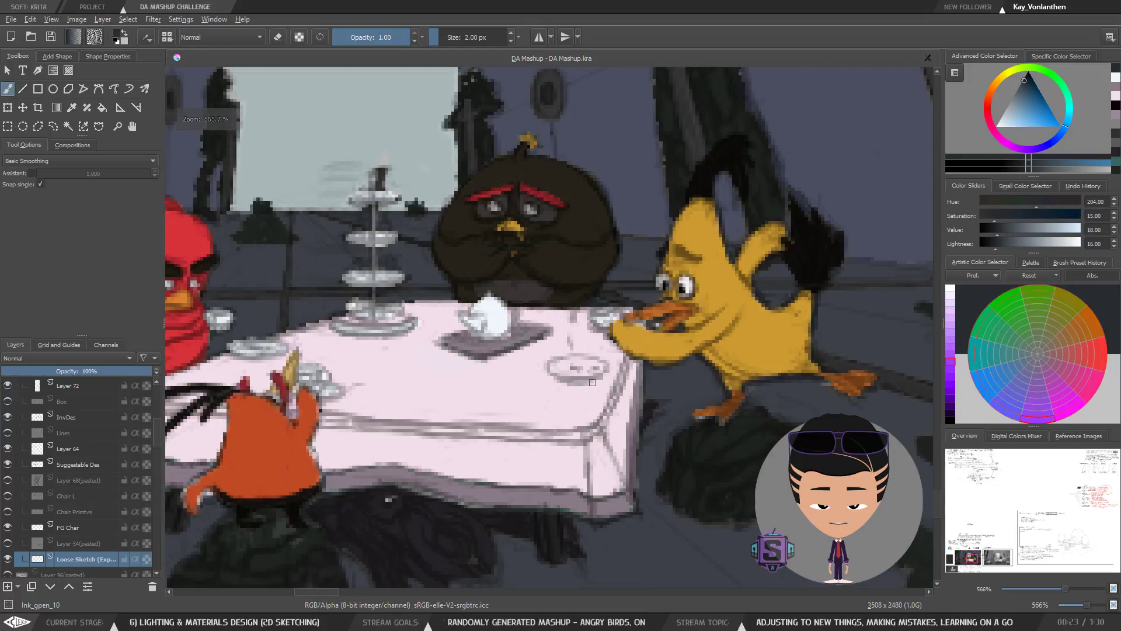
Step: Lasso the oval outline, try it nearer the middle of the tabletop, and delete it
key("l")
mouse_move(598, 388)
left_mouse_down()
mouse_move(612, 362)
mouse_move(564, 349)
mouse_move(578, 400)
mouse_move(591, 394)
left_mouse_up()
key("t")
mouse_move(586, 386)
left_mouse_down()
mouse_move(593, 367)
mouse_move(461, 383)
mouse_move(291, 374)
mouse_move(486, 396)
left_mouse_up()
key("b")
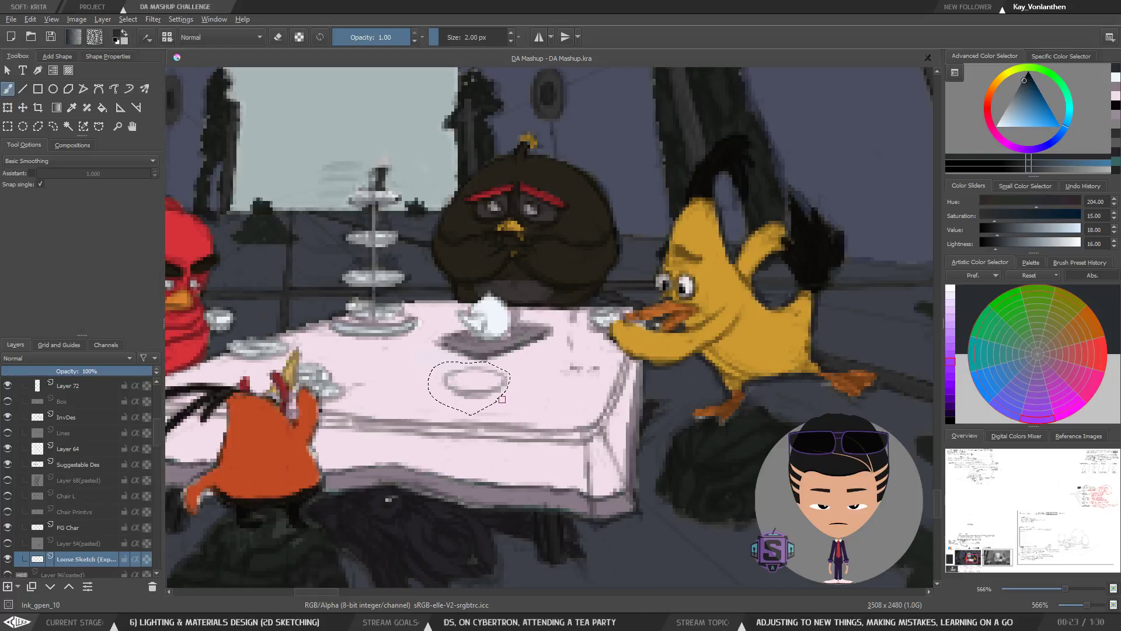
key("Delete")
key("ctrl+shift+a")
Step: Draw a flatter oval plate outline on the open tabletop in front of the tray, undoing a stray extra stroke
mouse_move(514, 381)
left_mouse_down()
mouse_move(555, 382)
mouse_move(504, 386)
mouse_move(544, 376)
mouse_move(515, 390)
mouse_move(549, 392)
mouse_move(526, 393)
left_mouse_up()
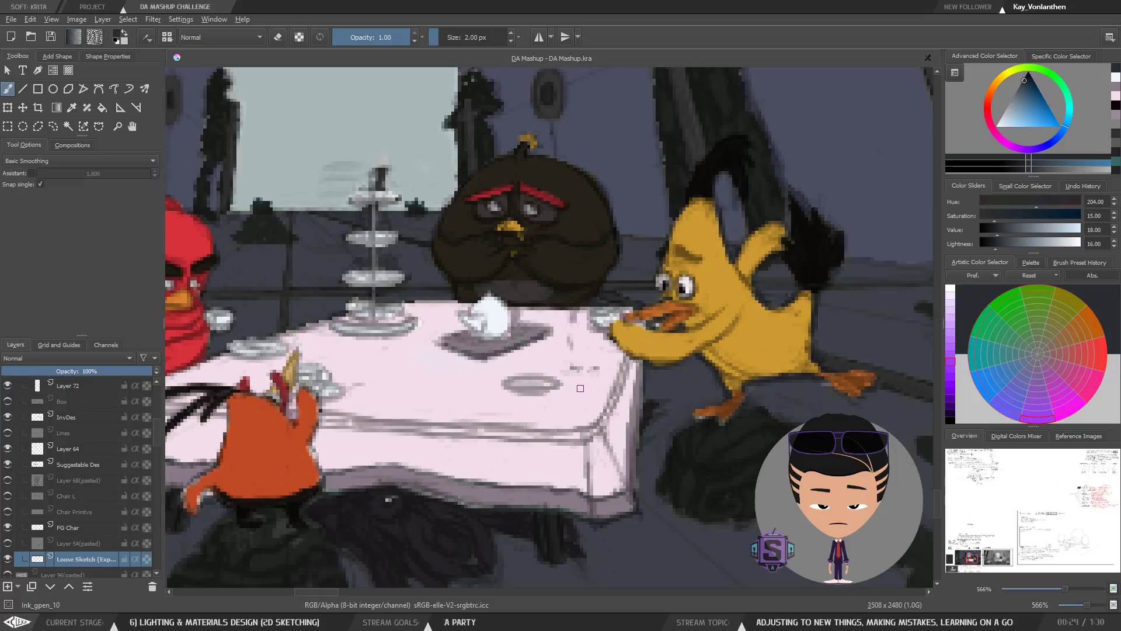
key("e")
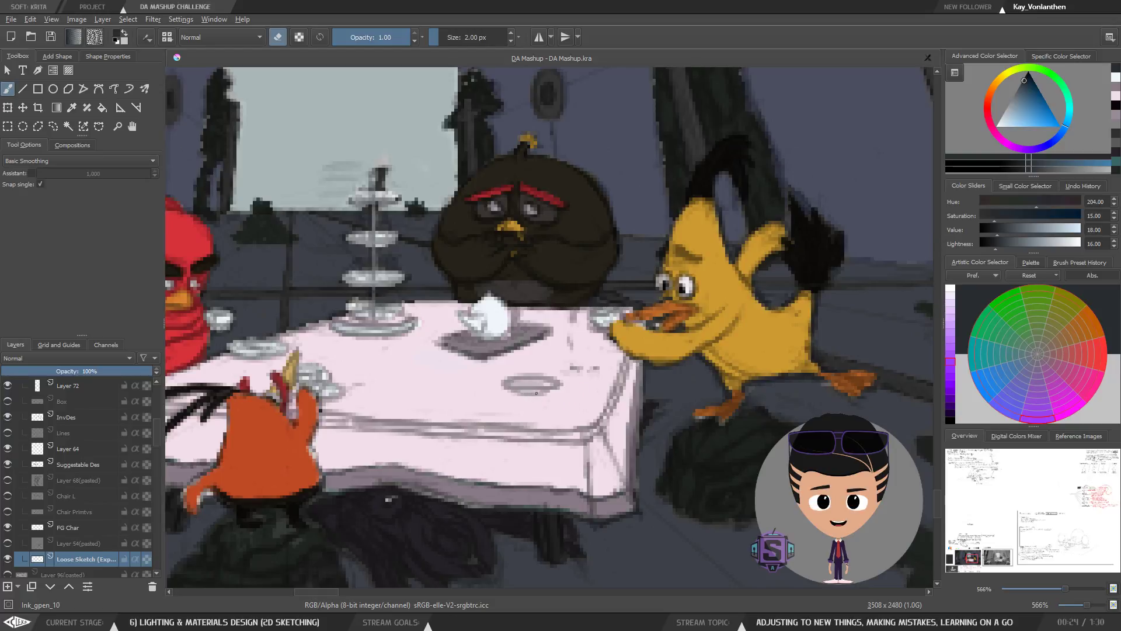
key("e")
mouse_move(558, 373)
left_mouse_down()
mouse_move(521, 364)
mouse_move(552, 408)
mouse_move(596, 368)
mouse_move(595, 351)
mouse_move(608, 352)
left_mouse_up()
key("ctrl+z")
Step: Lasso the new oval outline, move it beneath the cup at the yellow bird's beak, and nudge it slightly upward
key("l")
key("t")
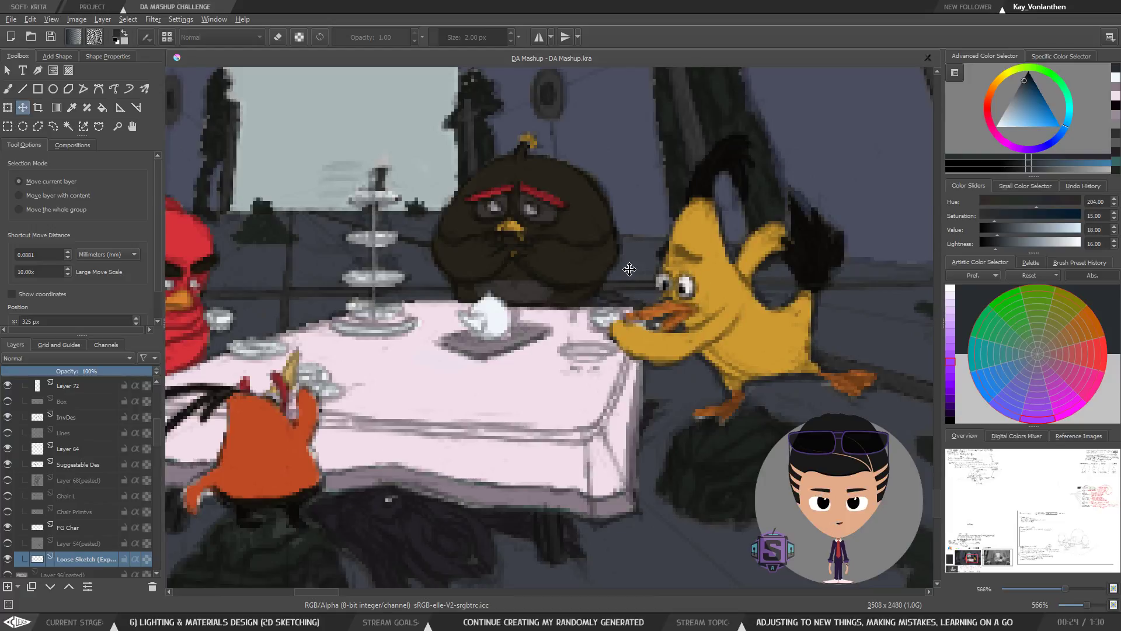
key("minus")
key("minus")
key("minus")
key("minus")
key("plus")
key("plus")
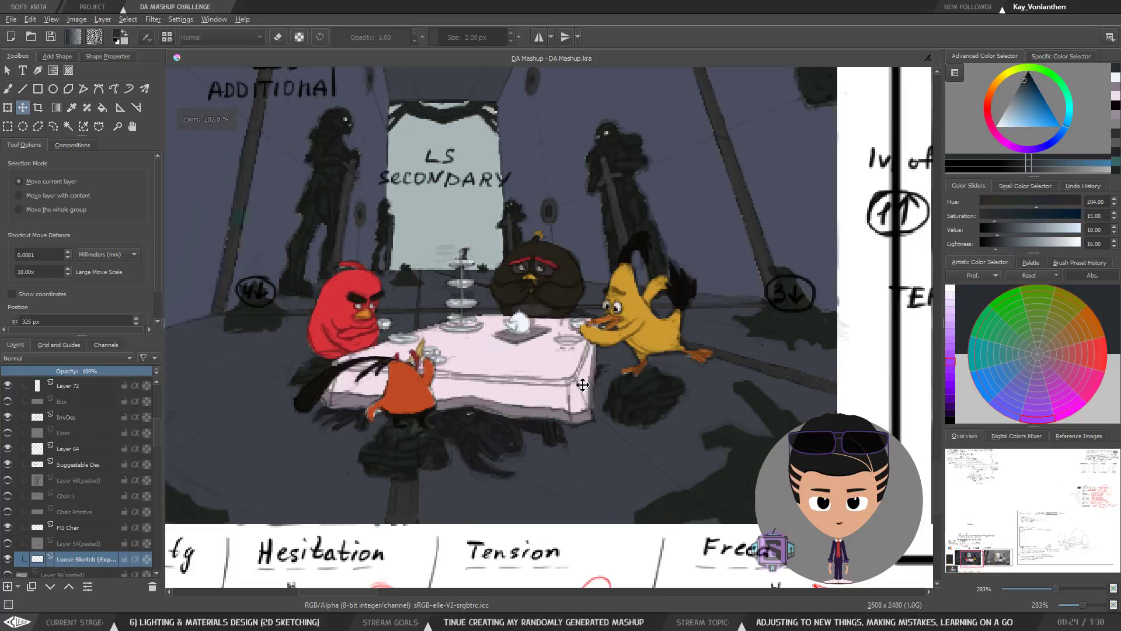
key("plus")
key("plus")
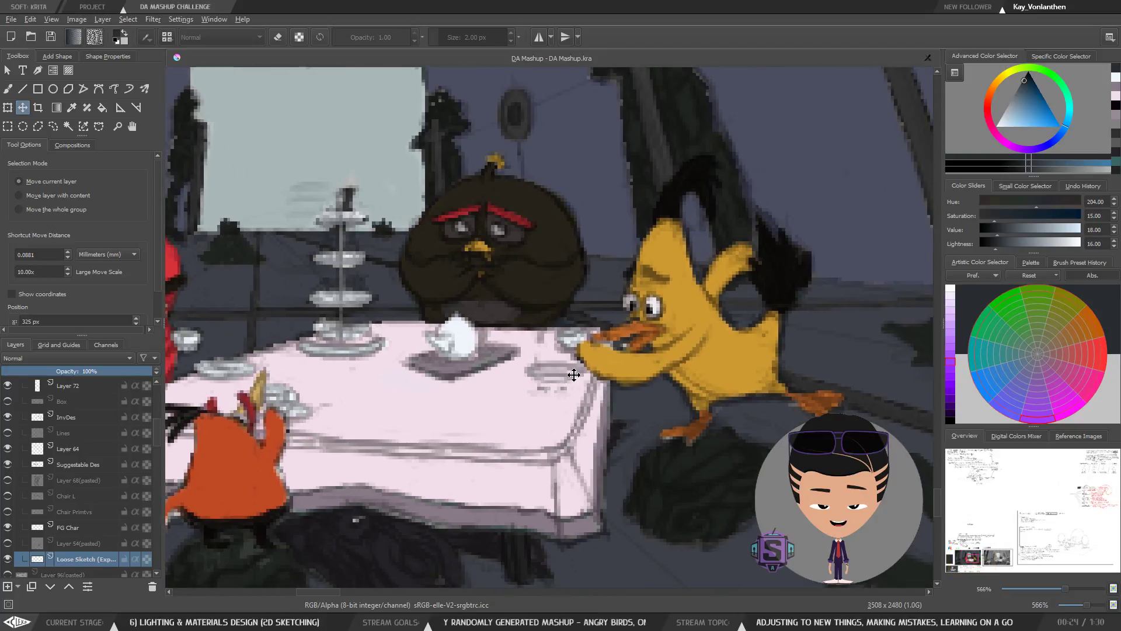
mouse_move(565, 374)
left_mouse_down()
mouse_move(555, 373)
mouse_move(567, 369)
left_mouse_up()
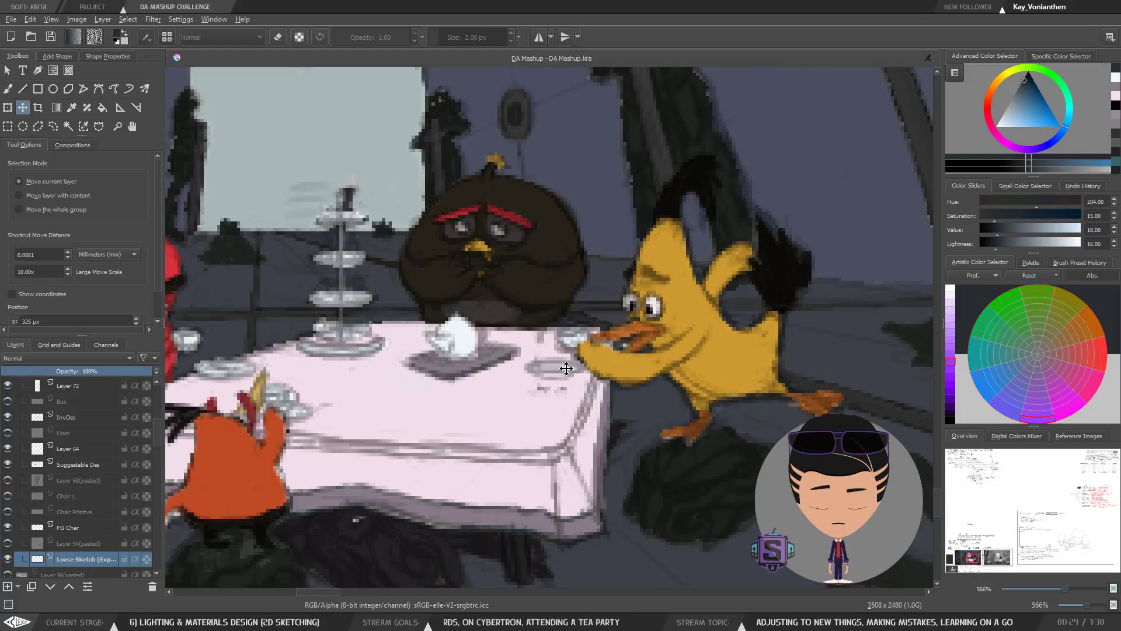
scroll(602, 375, "down", 4)
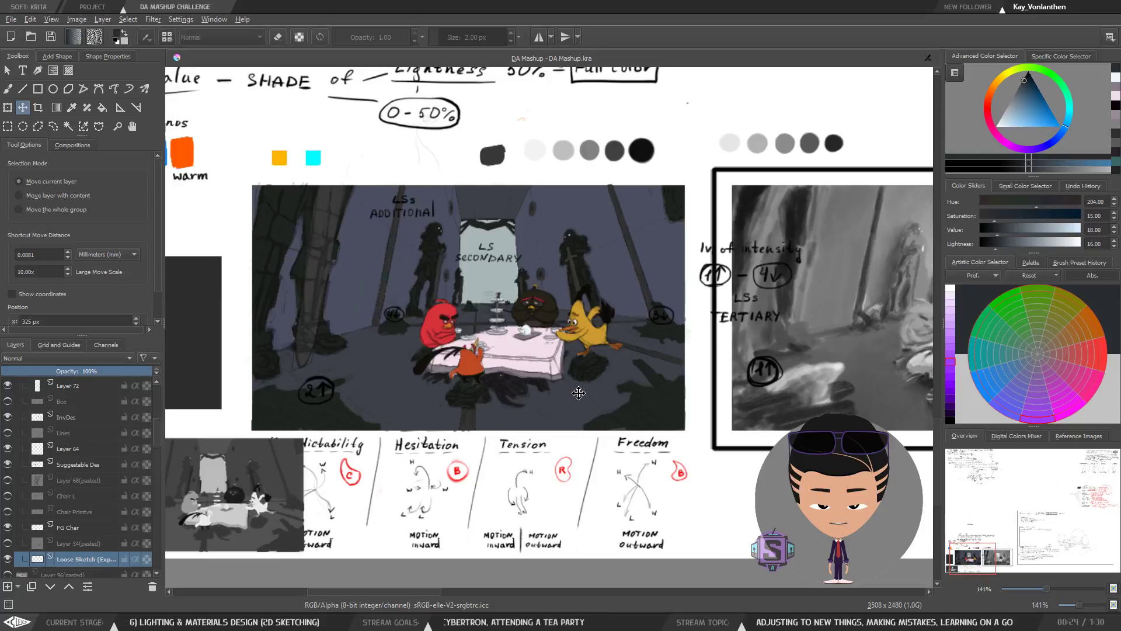
scroll(579, 388, "up", 6)
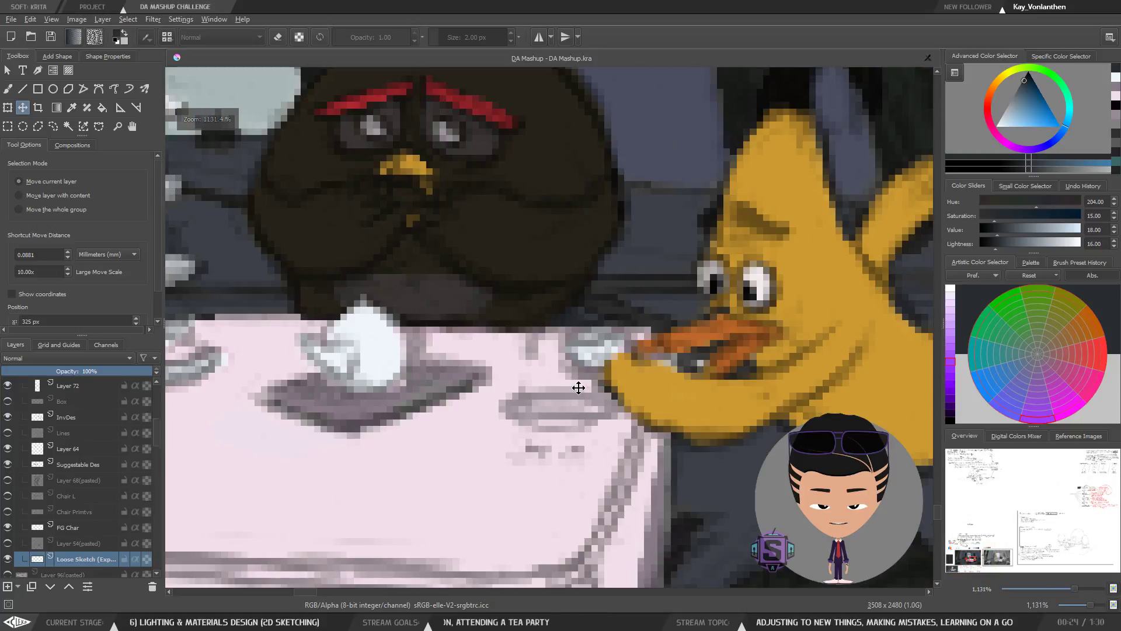
Step: Examine how the oval plate beneath the cup at the yellow bird's beak reads up close and within the whole scene
scroll(583, 366, "down", 2)
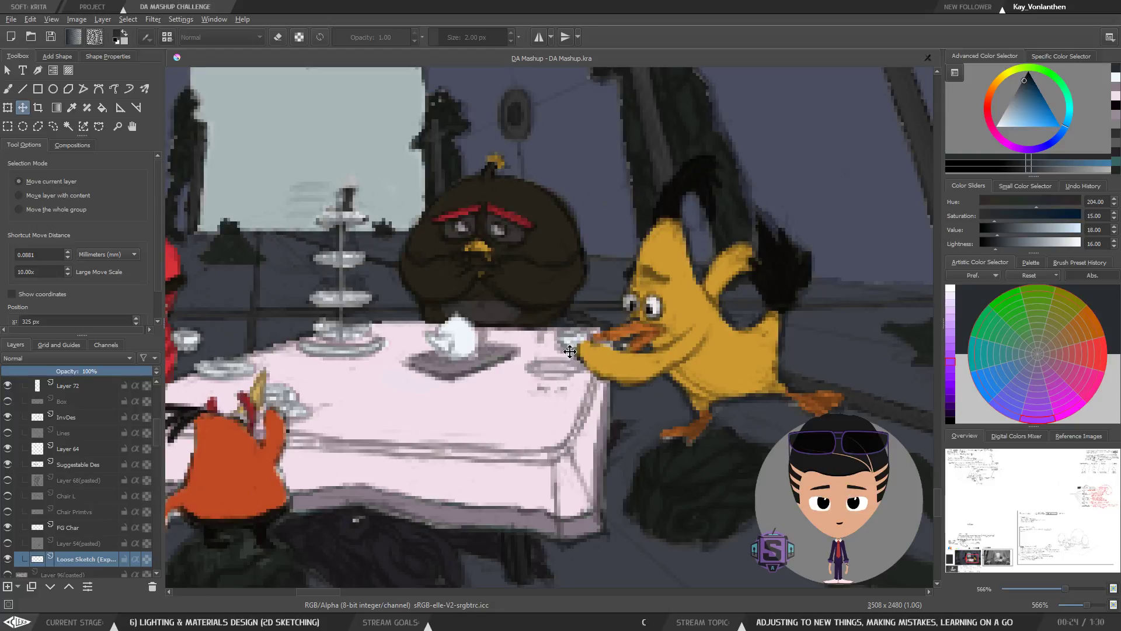
scroll(566, 356, "down", 2)
key("b")
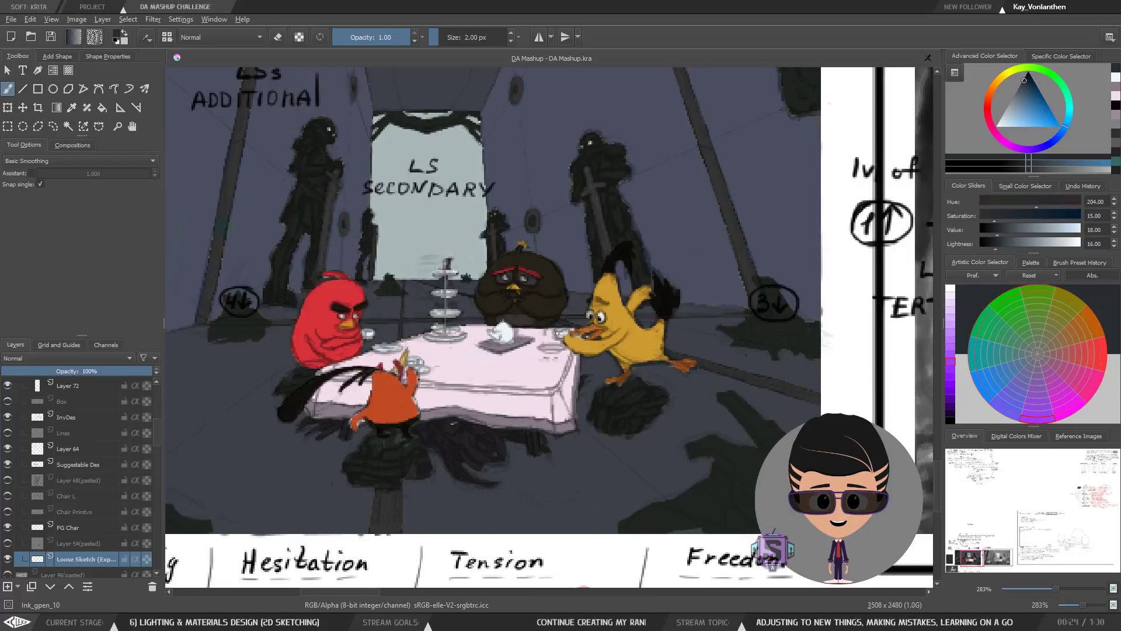
scroll(537, 282, "up", 2)
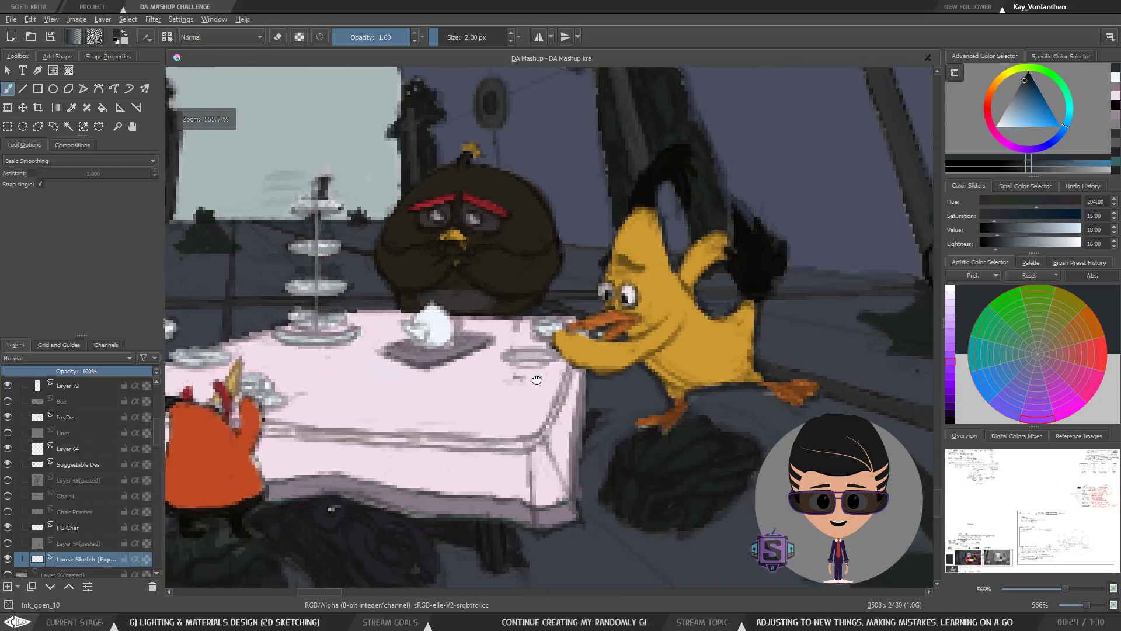
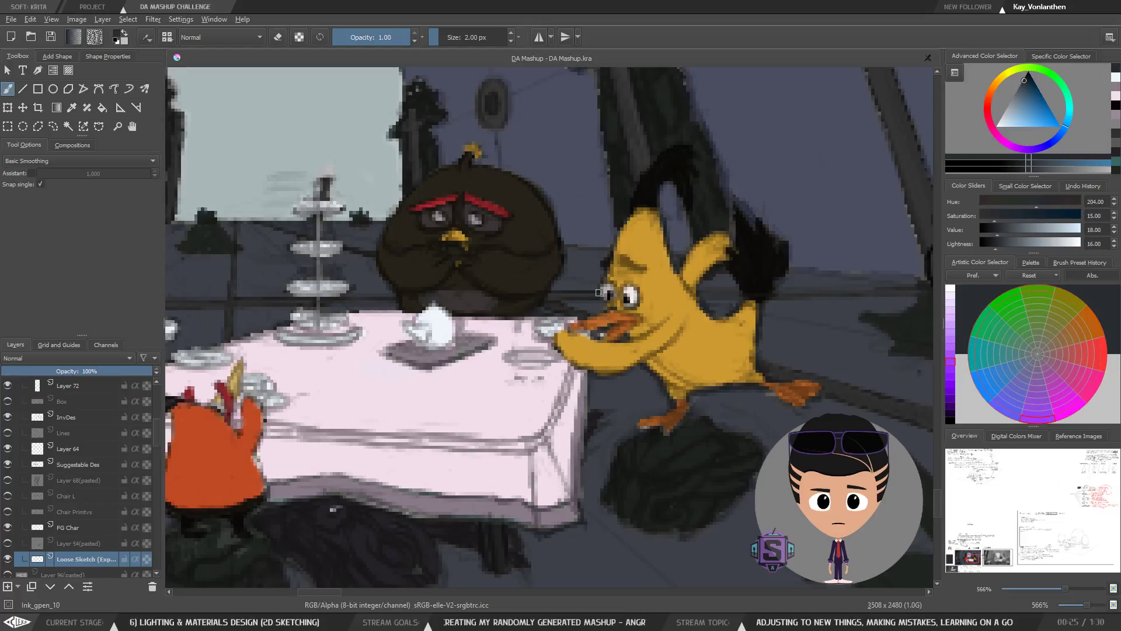
scroll(594, 308, "down", 1)
scroll(555, 337, "up", 1)
scroll(552, 346, "down", 2)
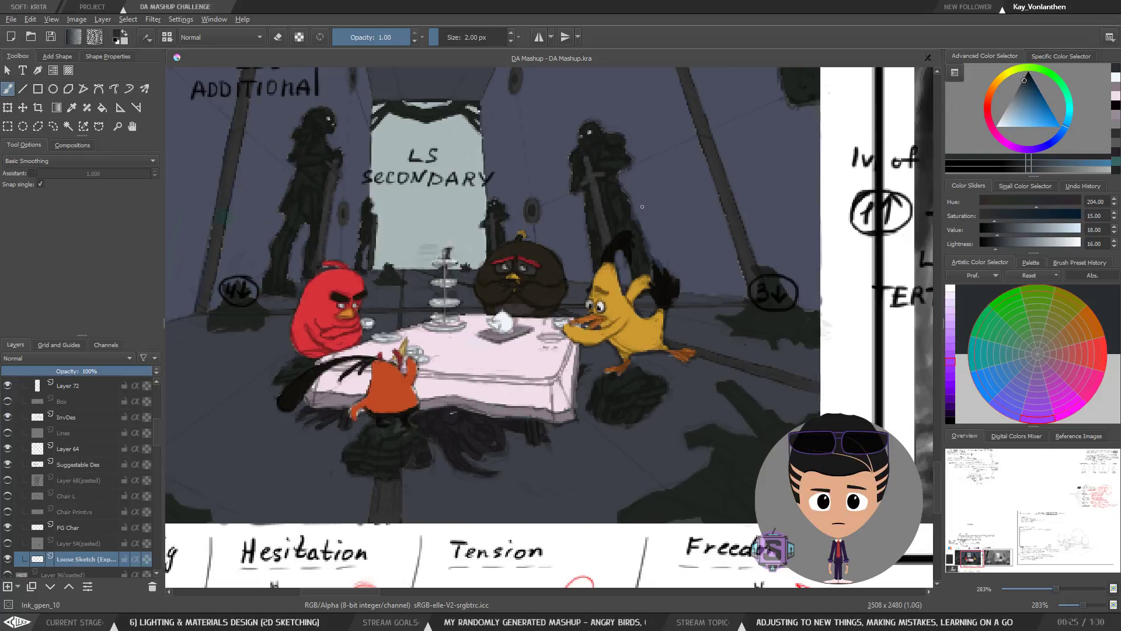
scroll(519, 363, "up", 2)
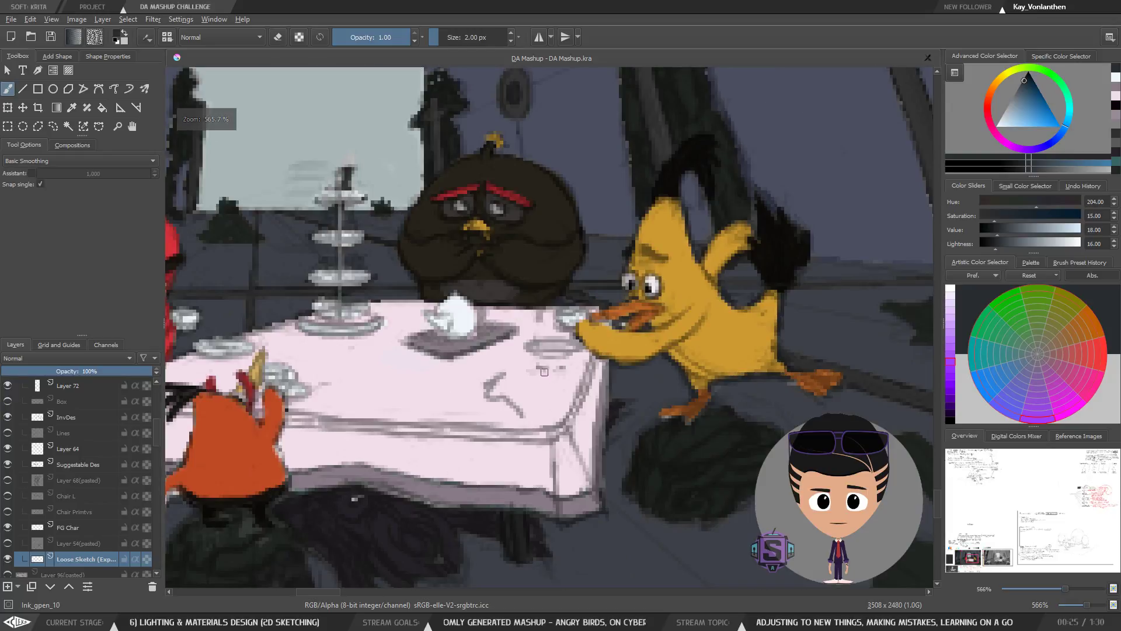
scroll(549, 379, "up", 1)
scroll(555, 384, "down", 1)
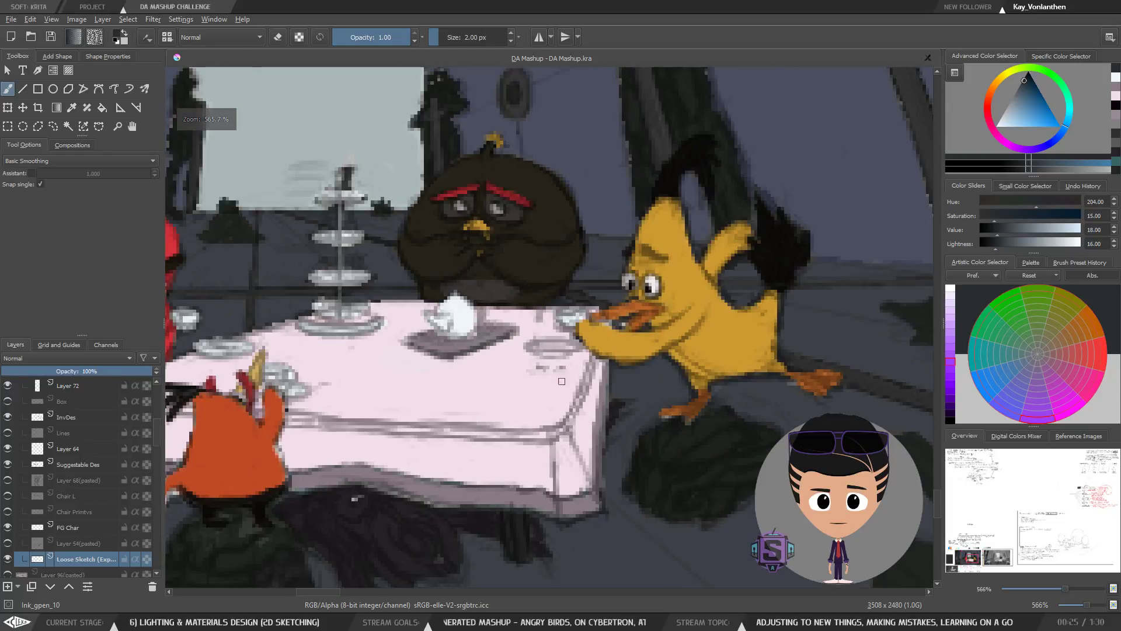
scroll(556, 382, "up", 2)
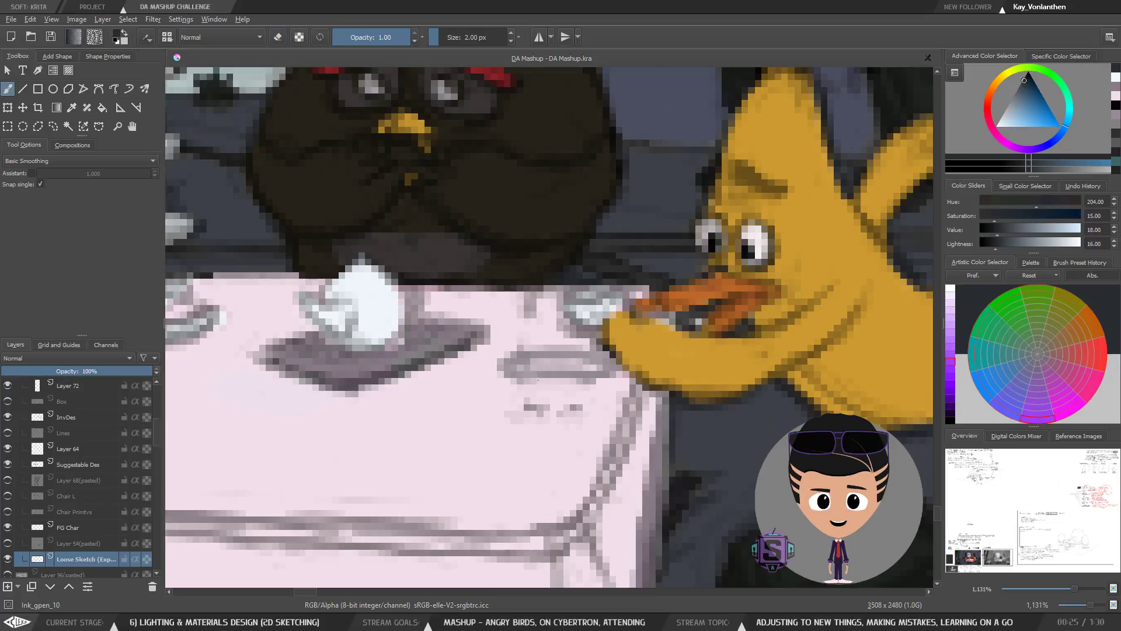
scroll(535, 380, "down", 2)
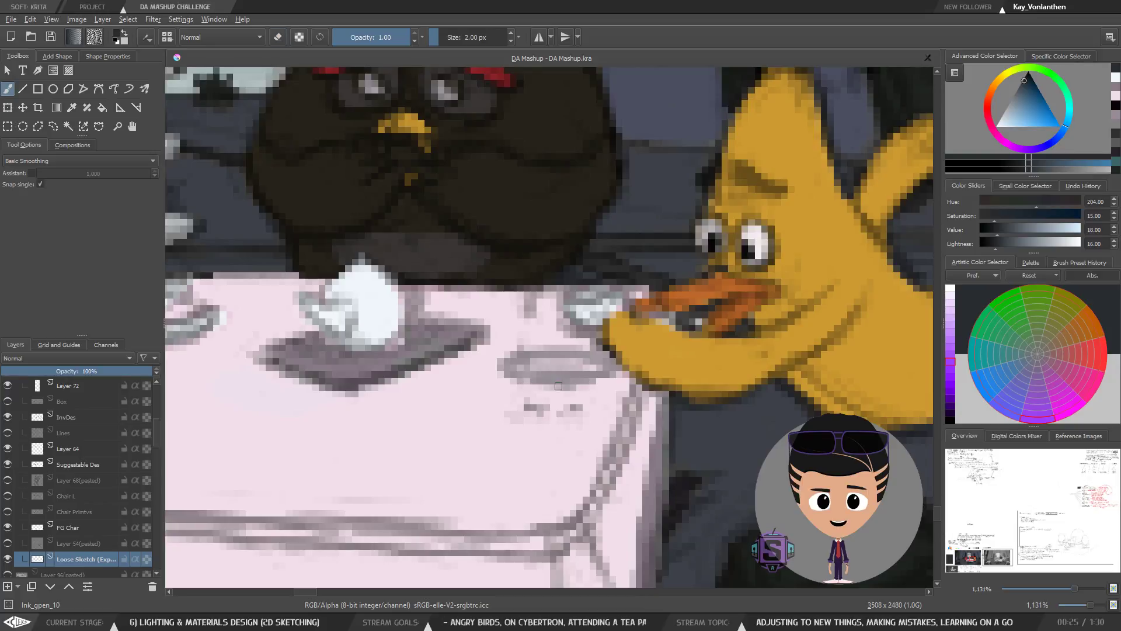
scroll(607, 373, "down", 4)
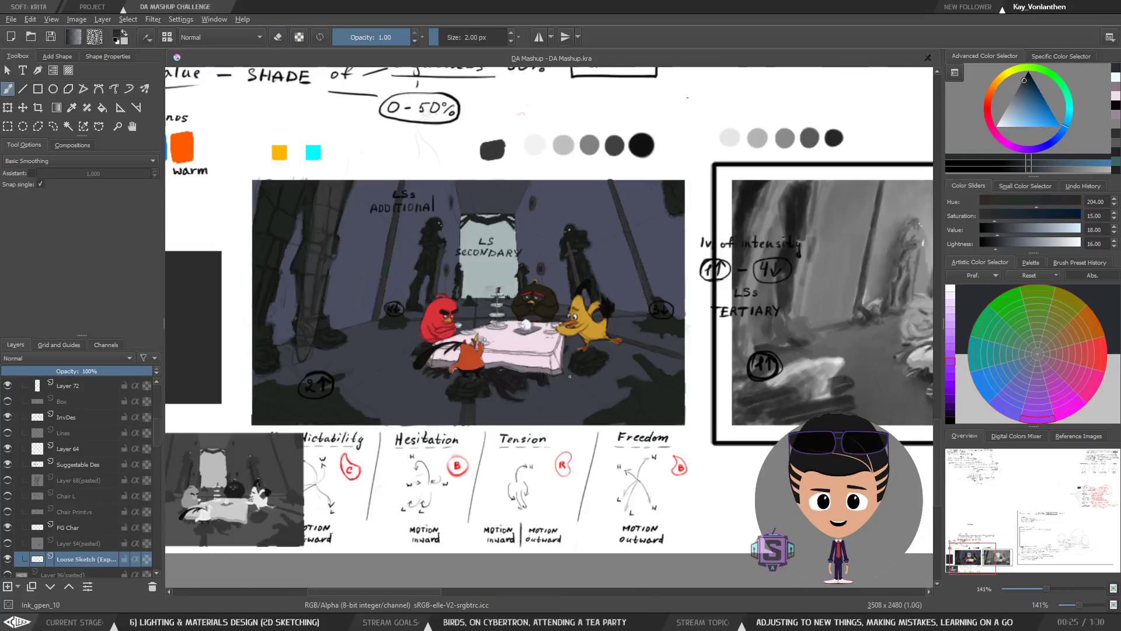
scroll(570, 376, "up", 2)
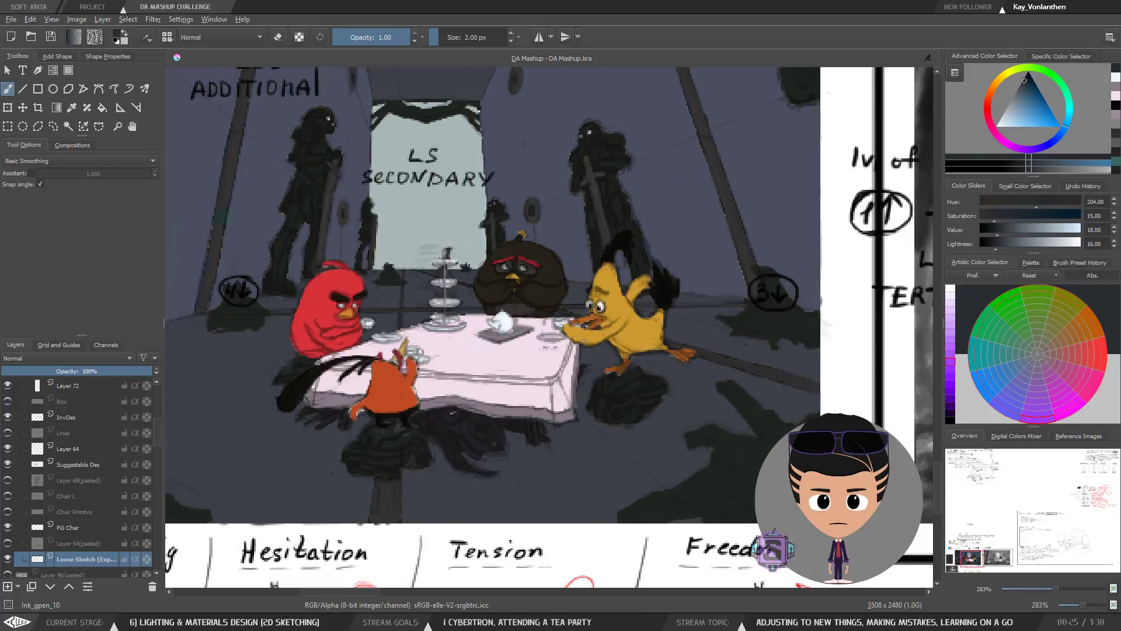
scroll(566, 346, "up", 2)
left_click_drag(574, 401, 638, 387)
scroll(638, 386, "down", 2)
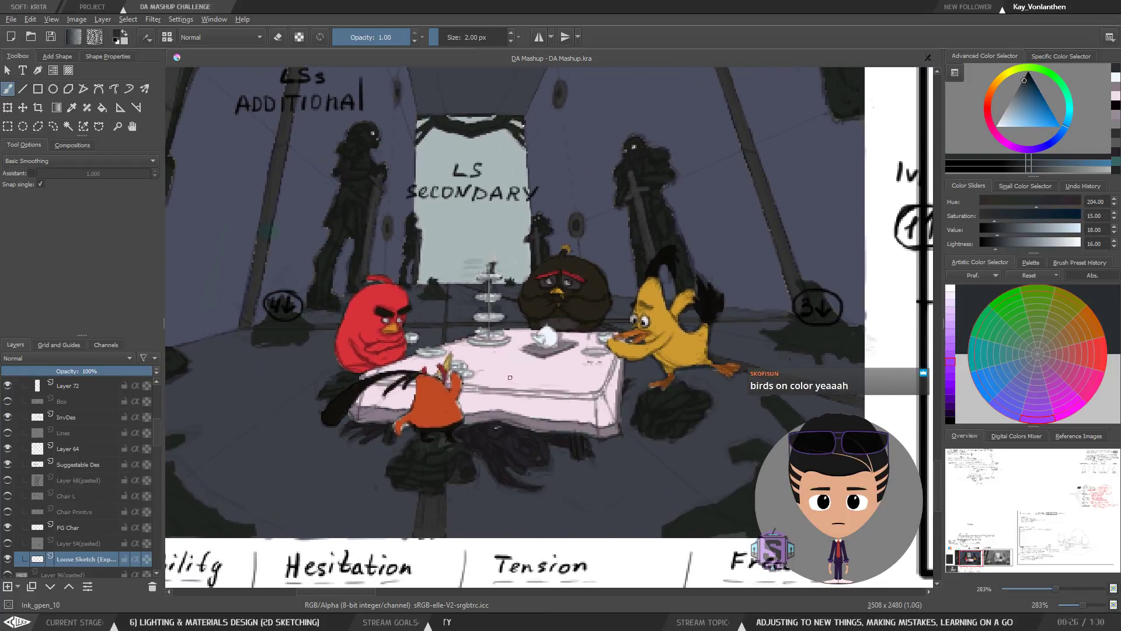
Step: Check the tea-party composition mirrored horizontally, restore its normal orientation, and save the document
key("m")
key("m")
left_click_drag(519, 376, 507, 367)
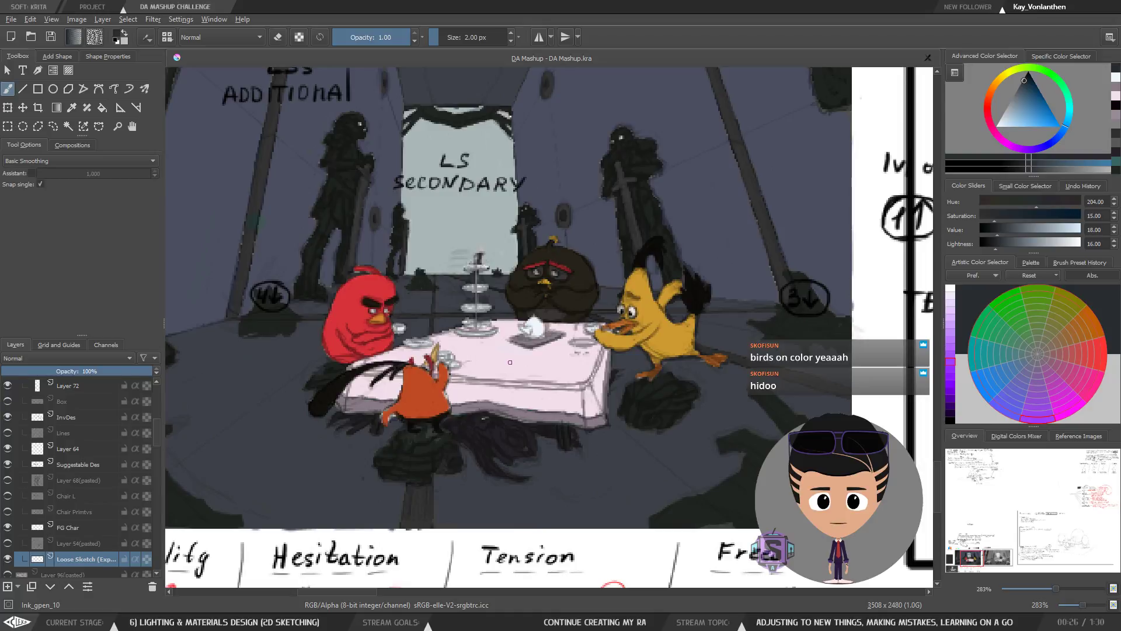
key("m")
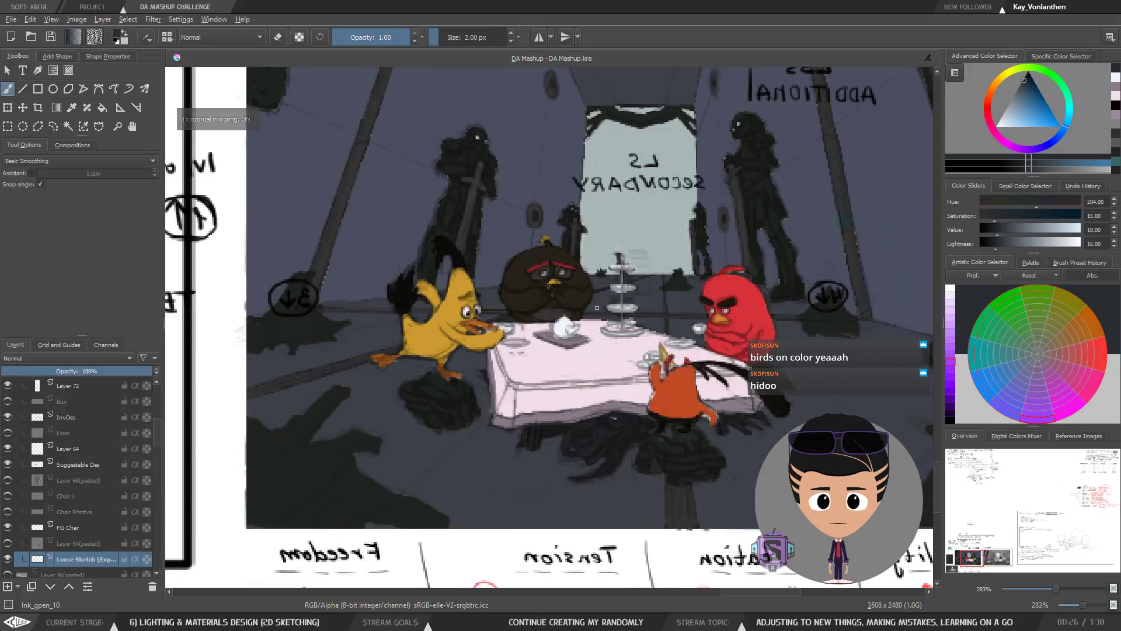
key("m")
key("minus")
key("minus")
left_click_drag(597, 307, 591, 348)
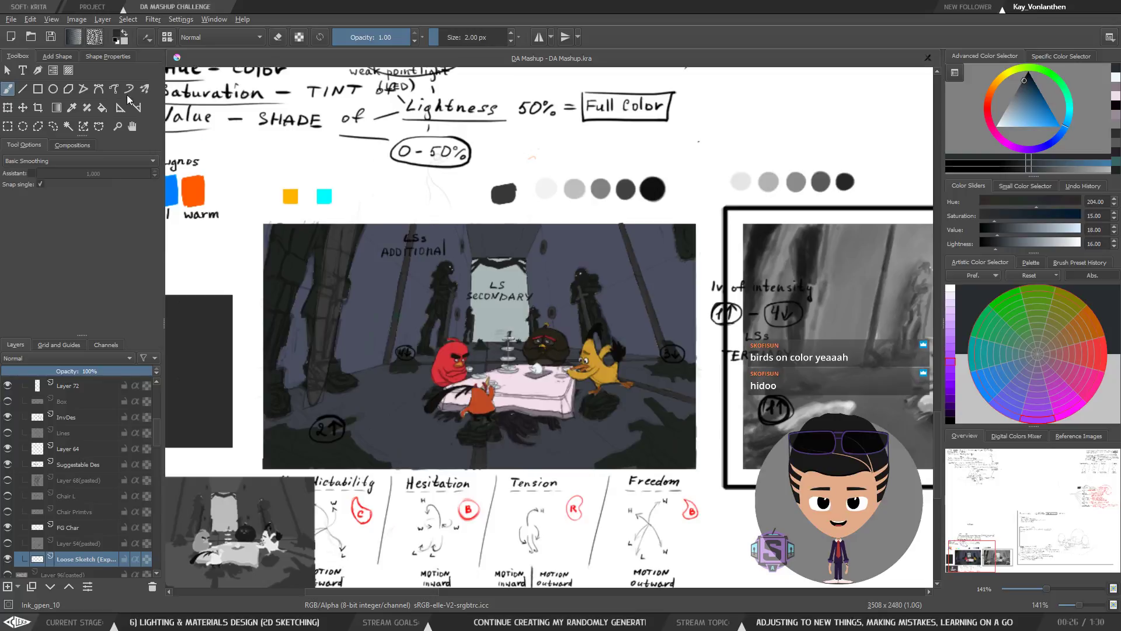
left_click(50, 37)
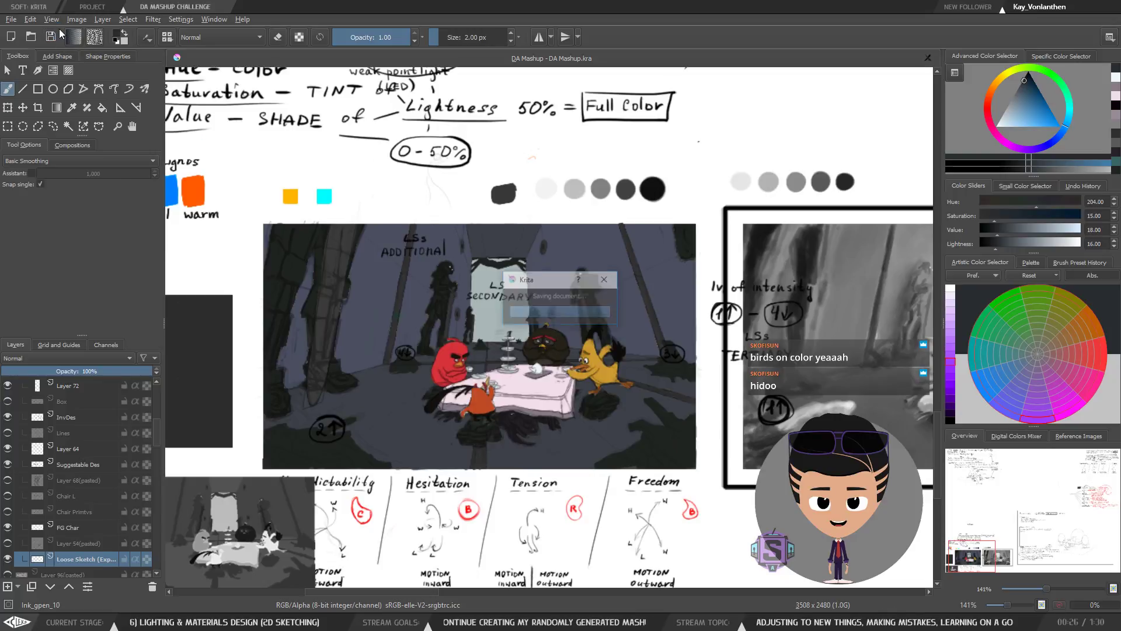
Step: Examine the birds around the table and the tabletop props for balance in the composition
key("plus")
key("plus")
key("plus")
key("plus")
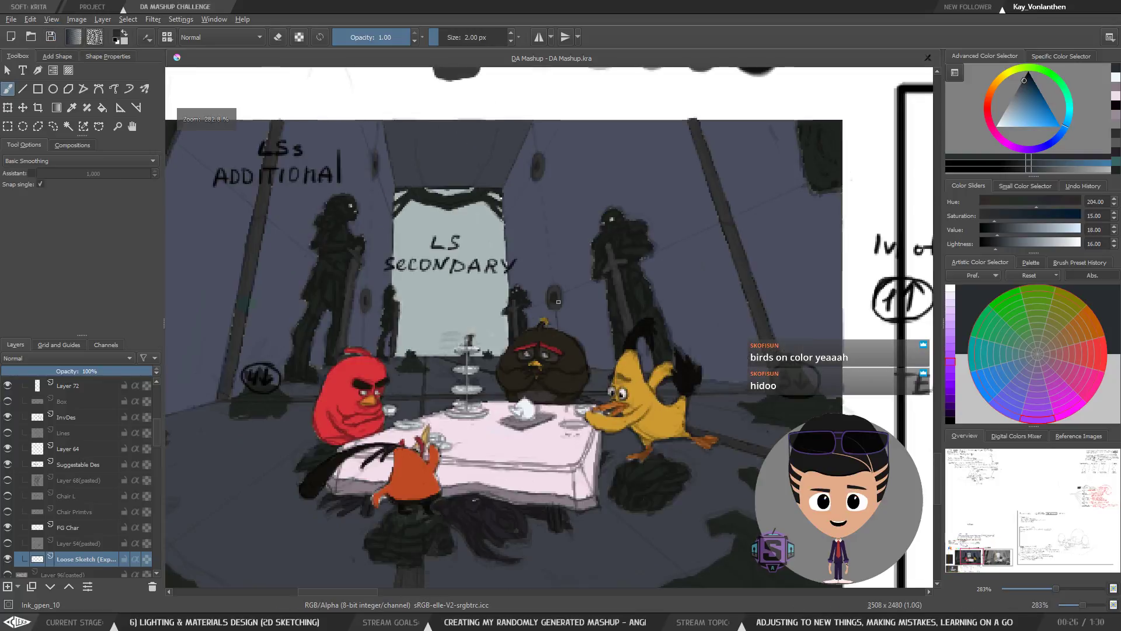
key("minus")
key("minus")
left_click_drag(534, 442, 615, 295)
key("plus")
key("plus")
left_click_drag(569, 244, 510, 231)
key("plus")
key("plus")
key("minus")
key("minus")
mouse_move(614, 331)
left_mouse_down()
mouse_move(564, 366)
mouse_move(571, 356)
left_mouse_up()
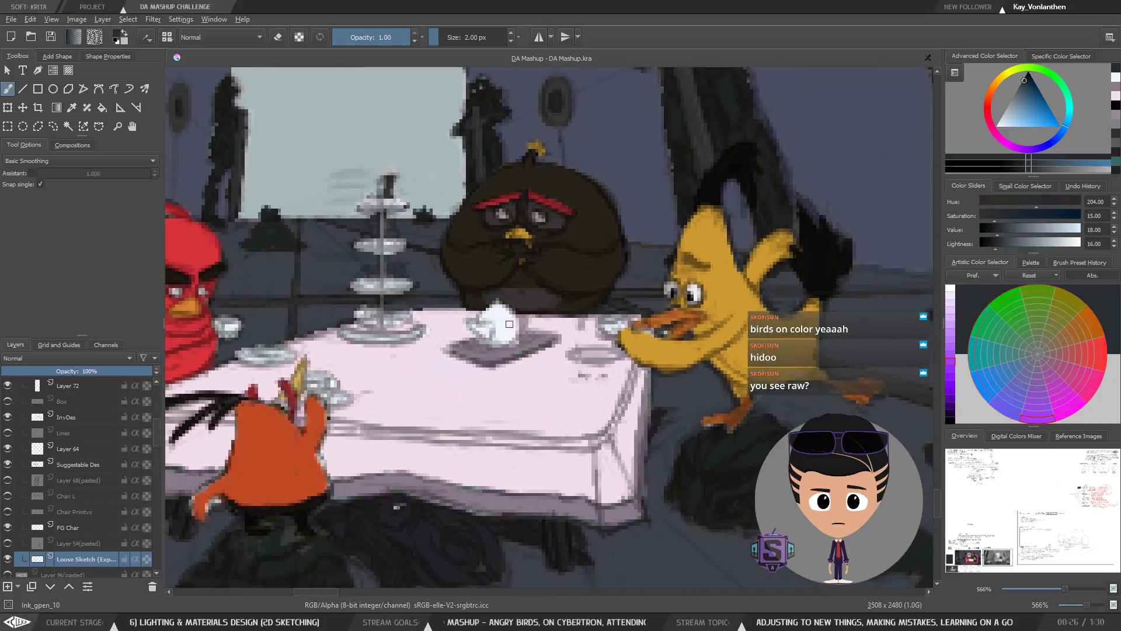
Step: Sample the local colours of the tray, black bird, dark stone seat and white teapot, checking the mirrored view in between
left_click(499, 352, "ctrl")
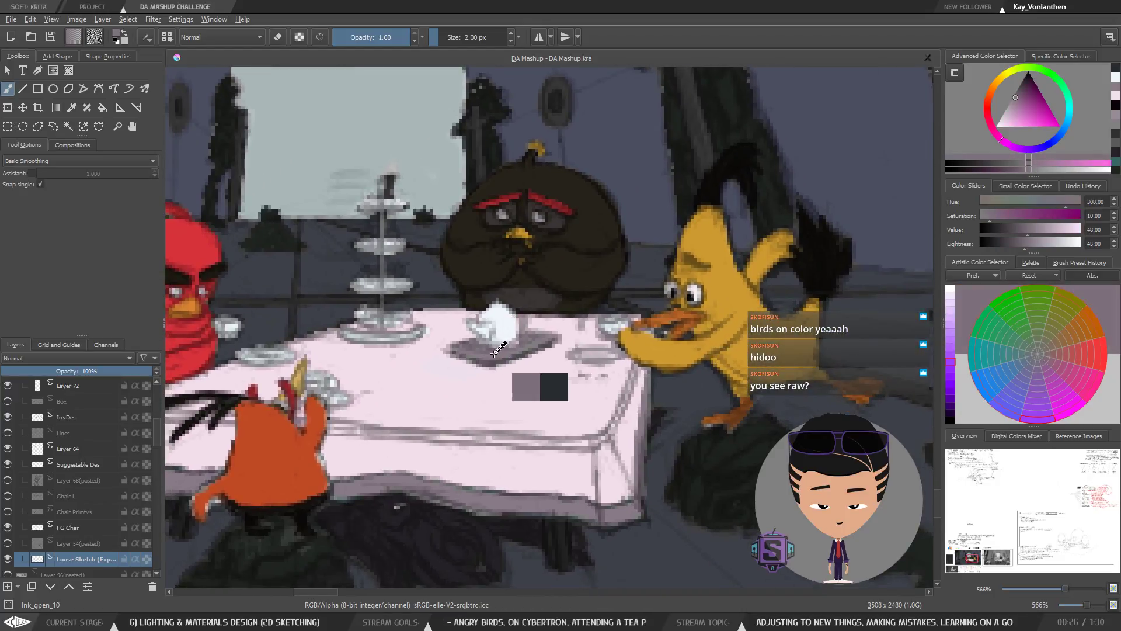
mouse_move(498, 355)
left_mouse_down()
mouse_move(488, 355)
mouse_move(512, 352)
left_mouse_up()
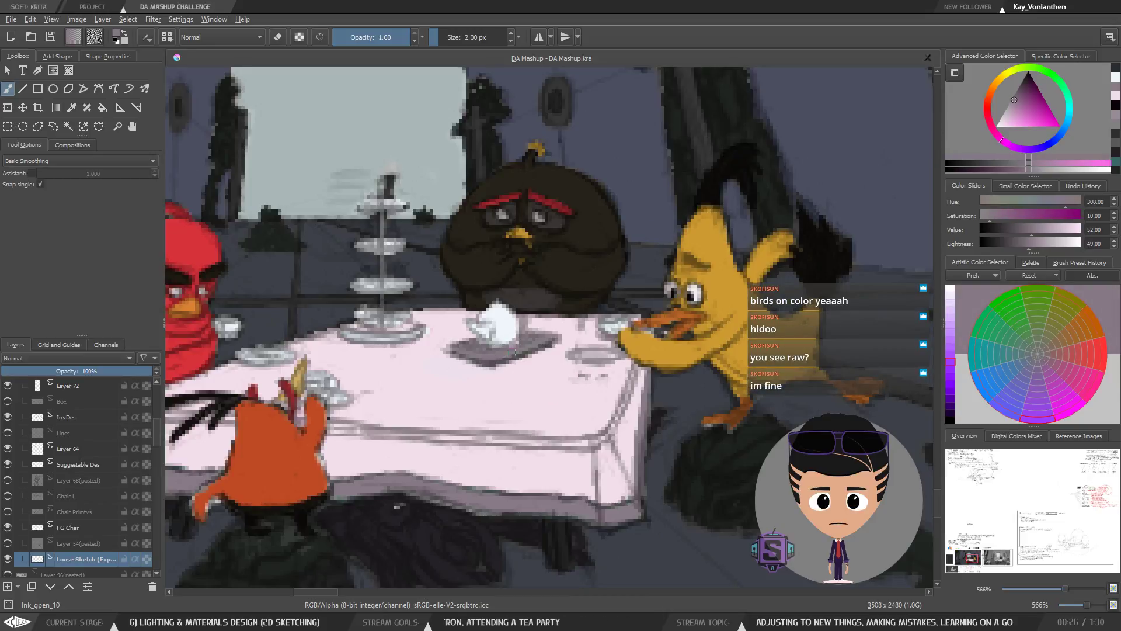
left_click_drag(592, 206, 595, 205)
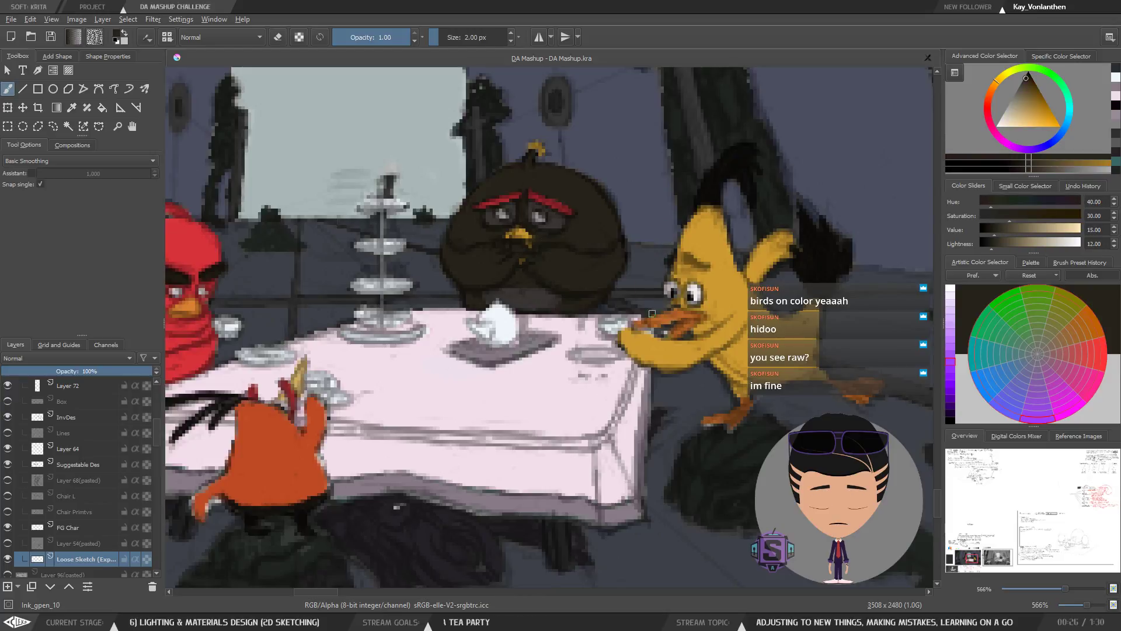
left_click(769, 437, "ctrl")
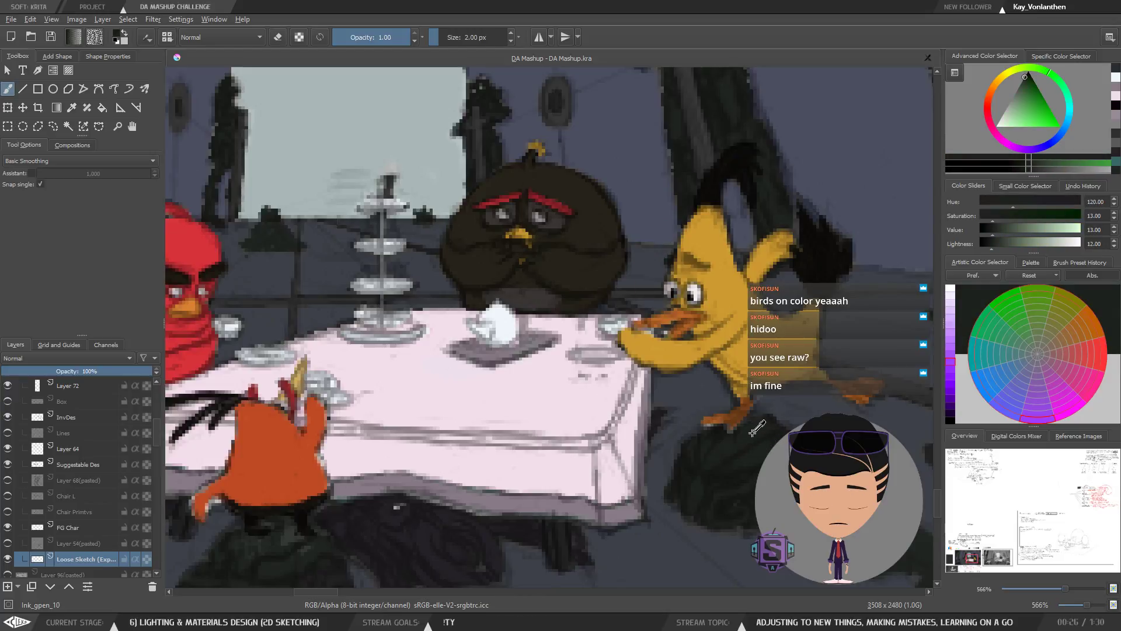
key("m")
key("m")
key("ctrl+plus")
key("ctrl+plus")
left_click_drag(451, 392, 533, 412)
left_click(532, 330, "ctrl")
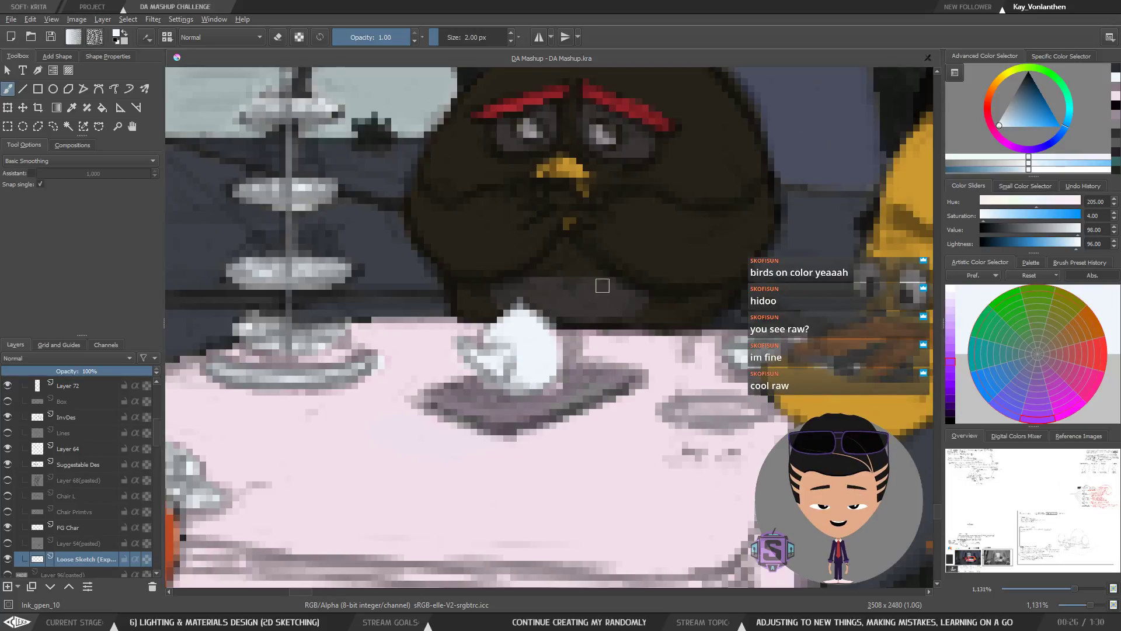
Step: Compare the pink tablecloth, black bird's body and white teapot by sampling each one's local colour
key("minus")
key("minus")
left_click_drag(540, 408, 665, 363)
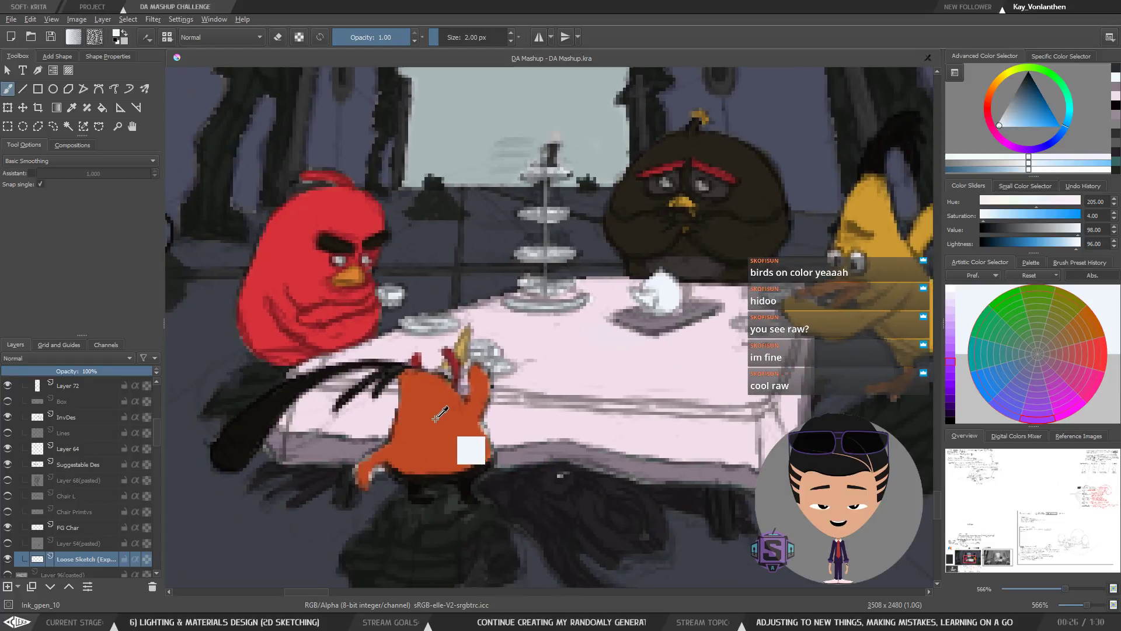
left_click(648, 372, "ctrl")
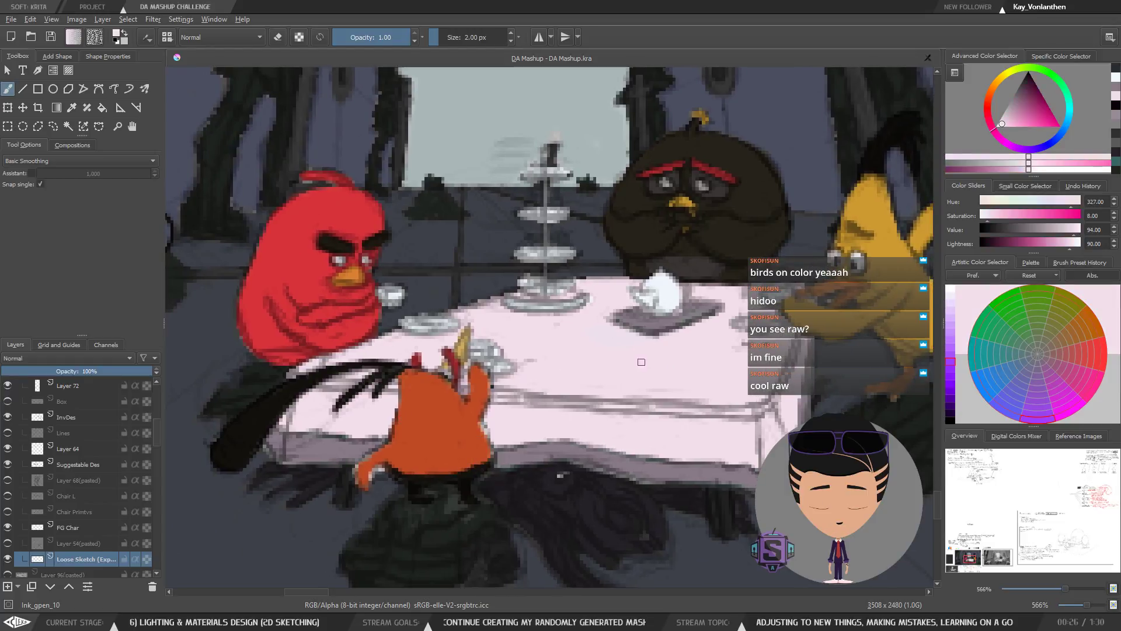
left_click_drag(640, 334, 520, 447)
key("plus")
key("plus")
left_click(610, 123, "ctrl")
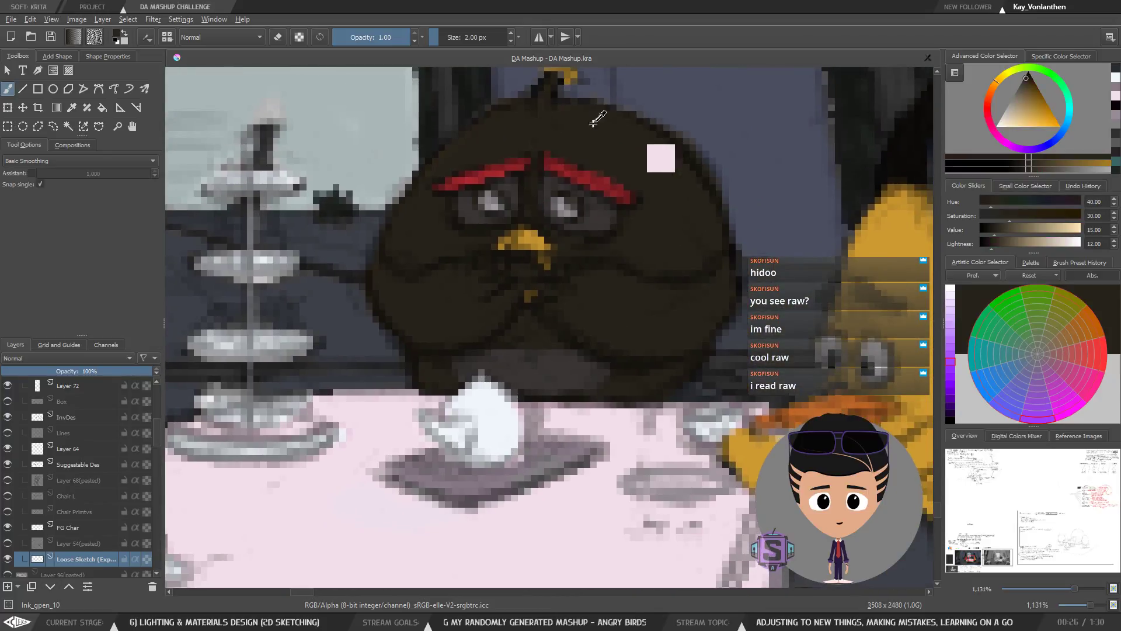
left_click_drag(475, 137, 679, 211)
left_click_drag(621, 313, 708, 310)
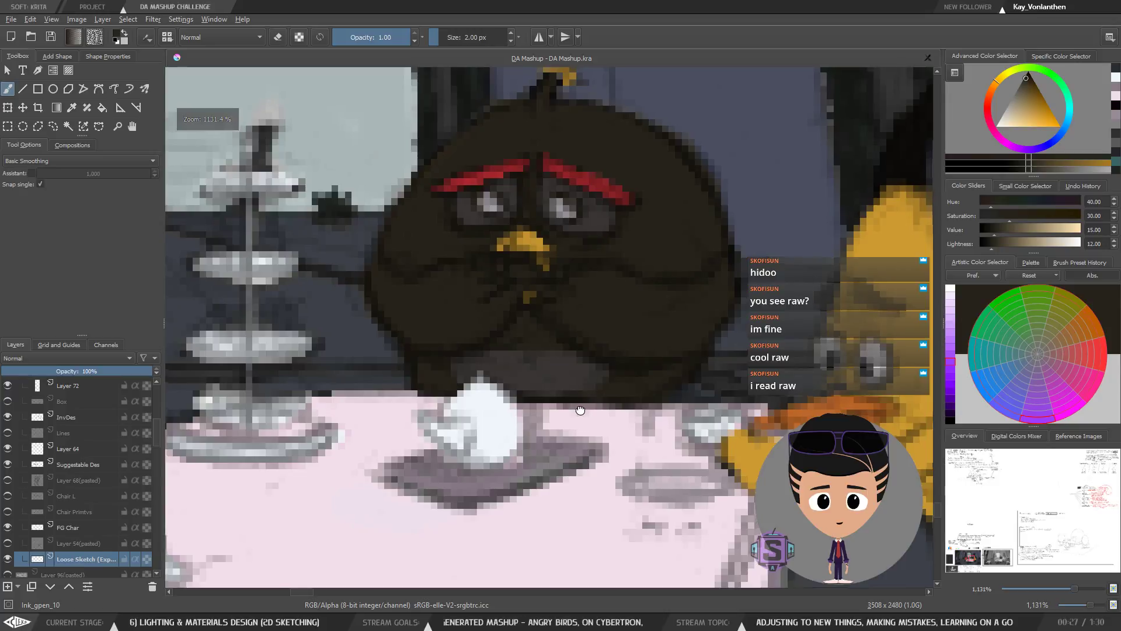
left_click_drag(578, 409, 658, 313)
left_click_drag(579, 361, 595, 339)
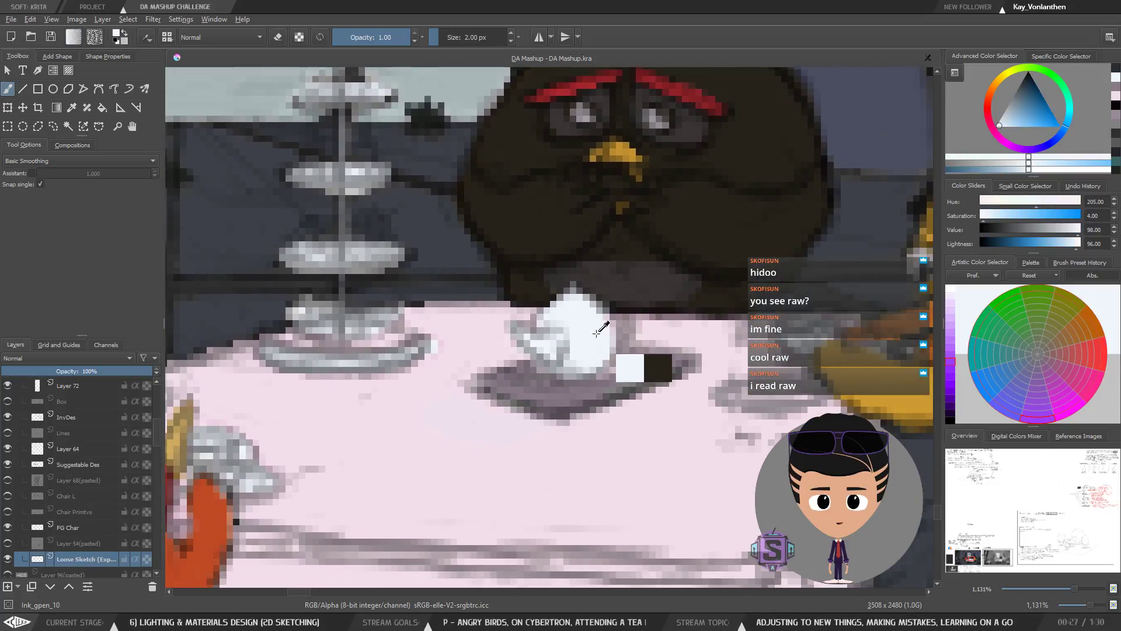
Step: Examine the teapot, its tray and the oval plate beside the yellow bird at close and medium range
key("ctrl+minus")
key("ctrl+minus")
key("ctrl+plus")
key("ctrl+plus")
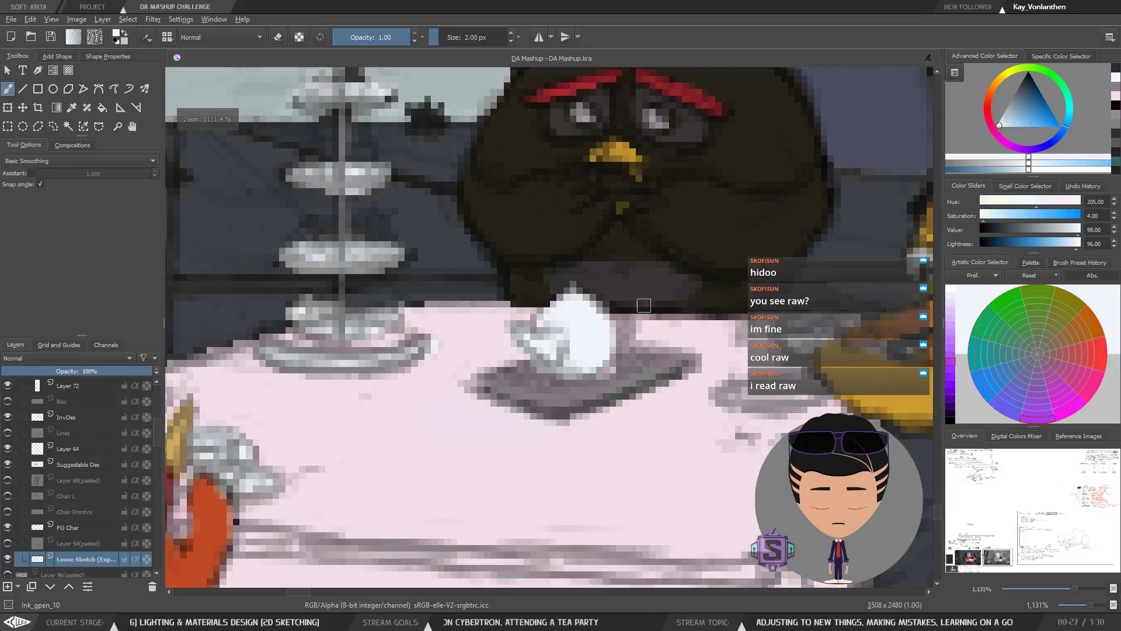
key("ctrl+minus")
key("ctrl+minus")
left_click_drag(634, 302, 591, 312)
key("ctrl+plus")
key("ctrl+plus")
left_click_drag(510, 354, 541, 387)
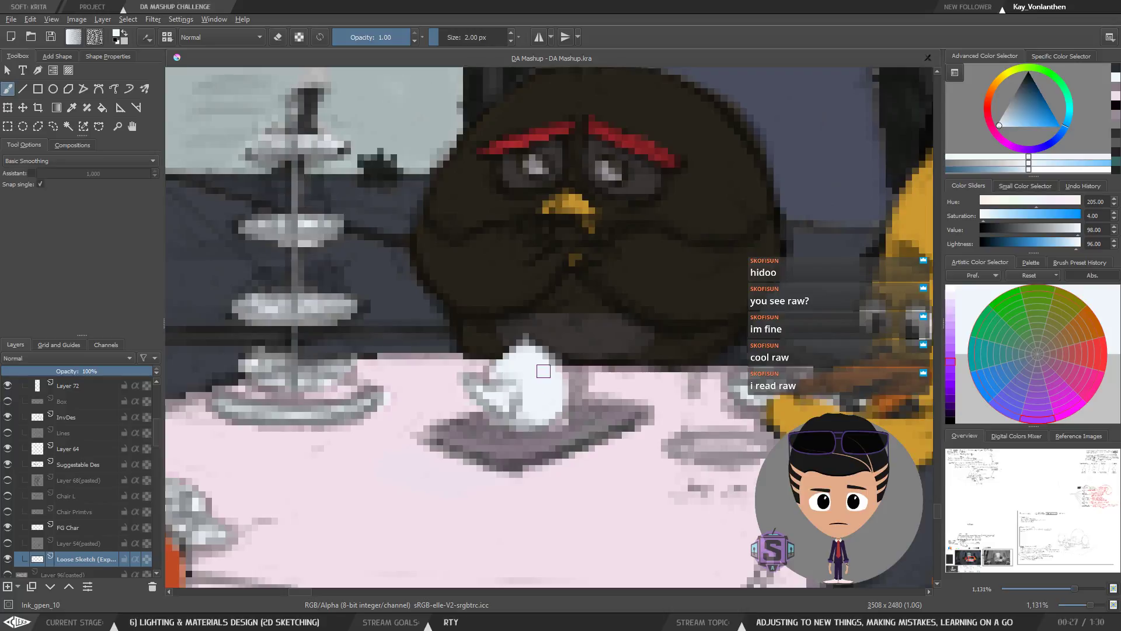
key("minus")
key("minus")
key("plus")
key("plus")
mouse_move(572, 367)
left_mouse_down()
mouse_move(423, 390)
mouse_move(407, 366)
left_mouse_up()
left_click_drag(476, 426, 482, 341)
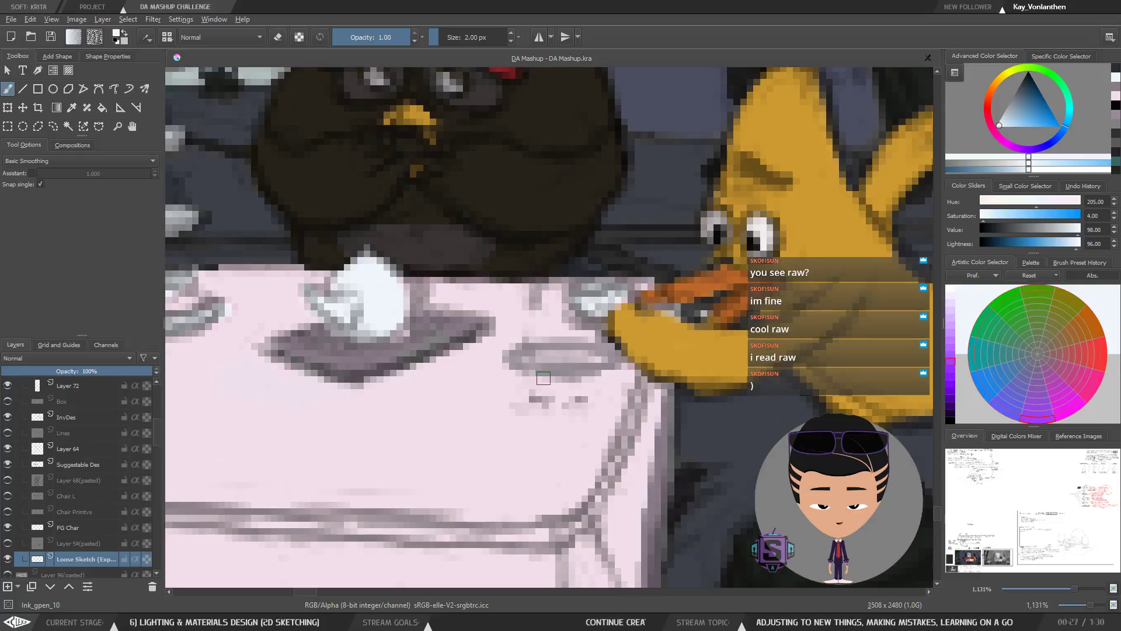
Step: Save the painting again with the whole tea-party scene in view
key("minus")
key("minus")
key("minus")
key("minus")
left_click_drag(510, 354, 562, 407)
left_click(55, 35)
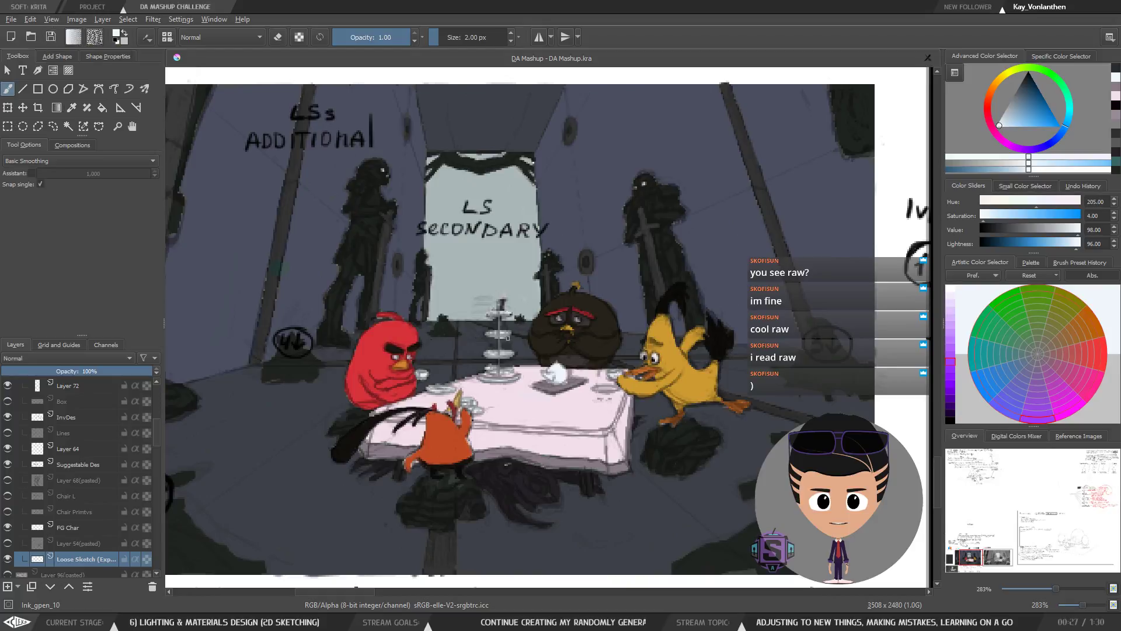
Step: Check the table setting and birds once more in both mirrored and normal orientation
key("ctrl+plus")
key("ctrl+plus")
key("ctrl+minus")
key("ctrl+minus")
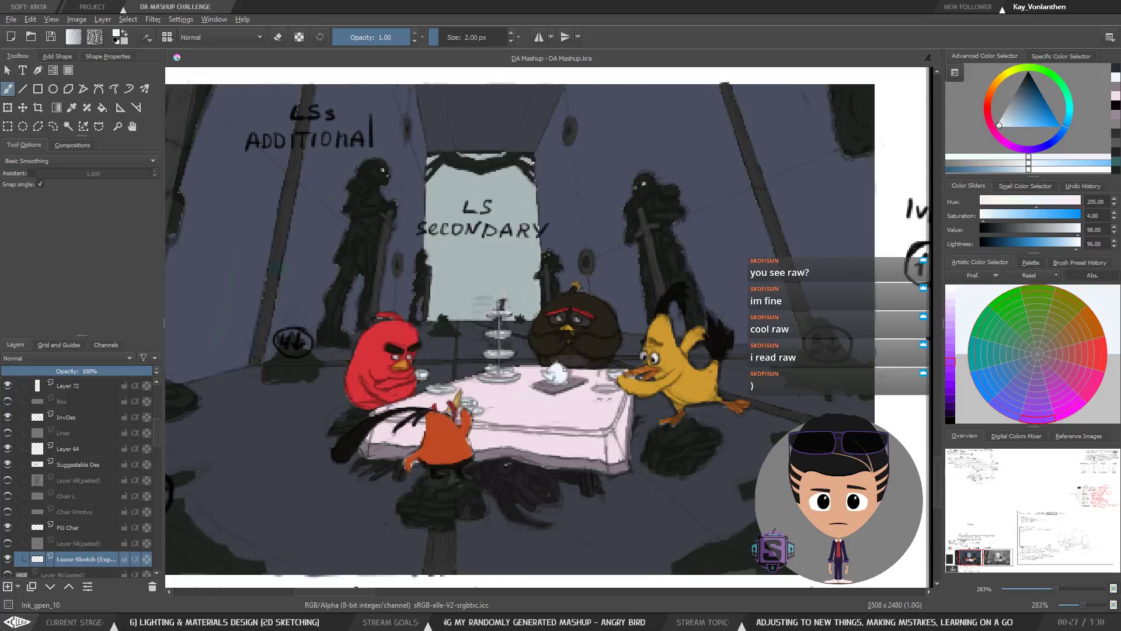
key("m")
key("m")
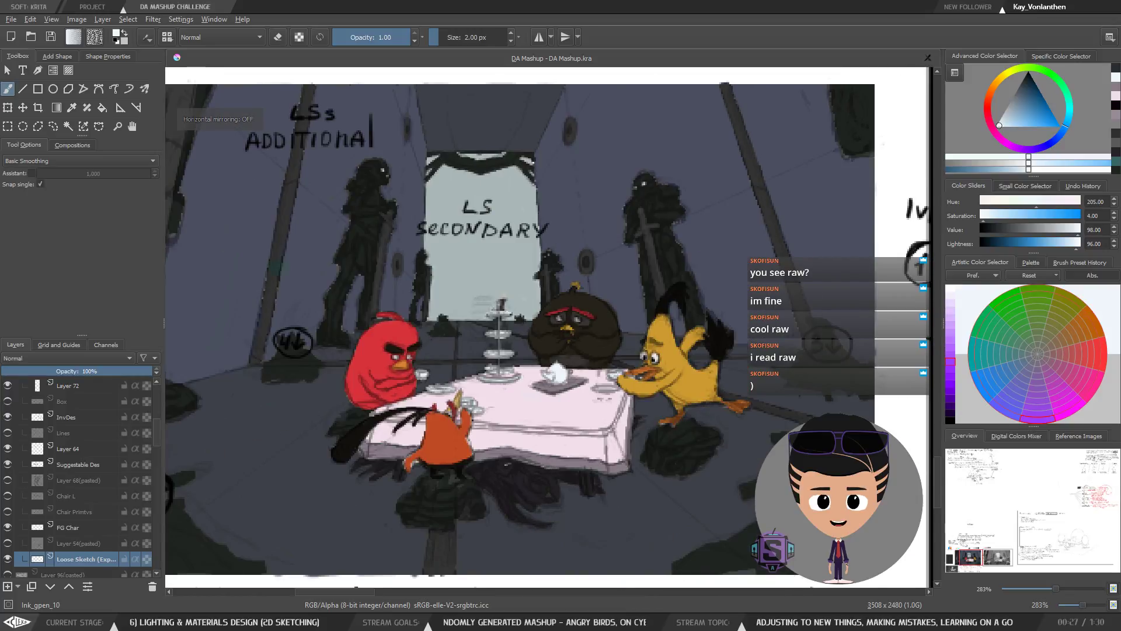
key("ctrl+plus")
key("ctrl+plus")
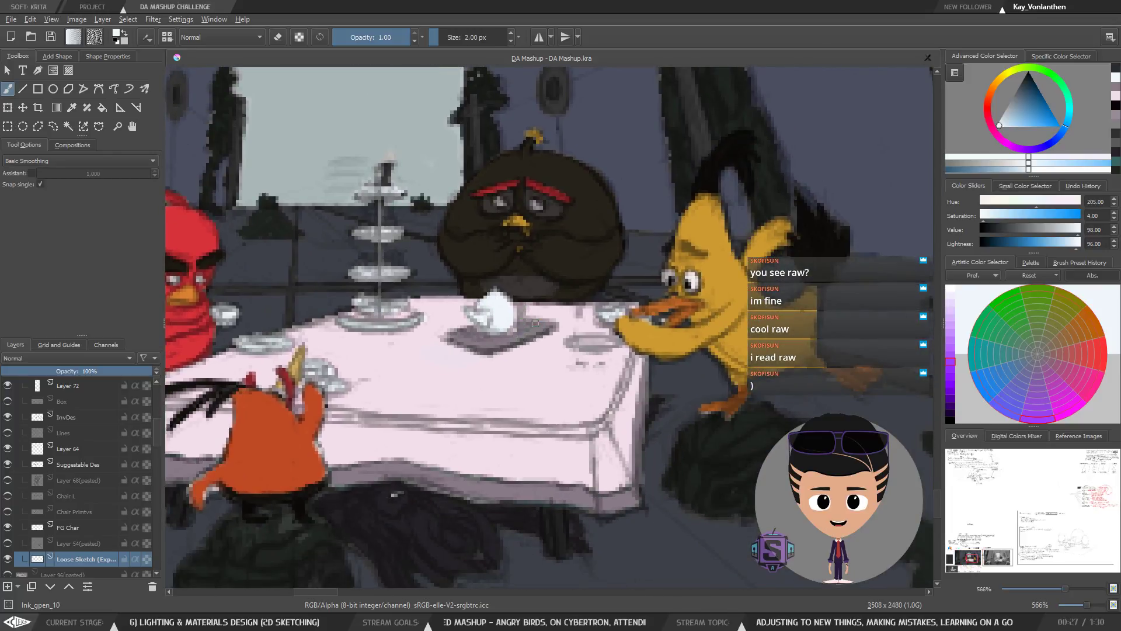
Step: Try an arched handle stroke above the white teapot and undo it
mouse_move(480, 291)
left_mouse_down()
mouse_move(508, 283)
mouse_move(515, 293)
mouse_move(506, 277)
mouse_move(472, 296)
left_mouse_up()
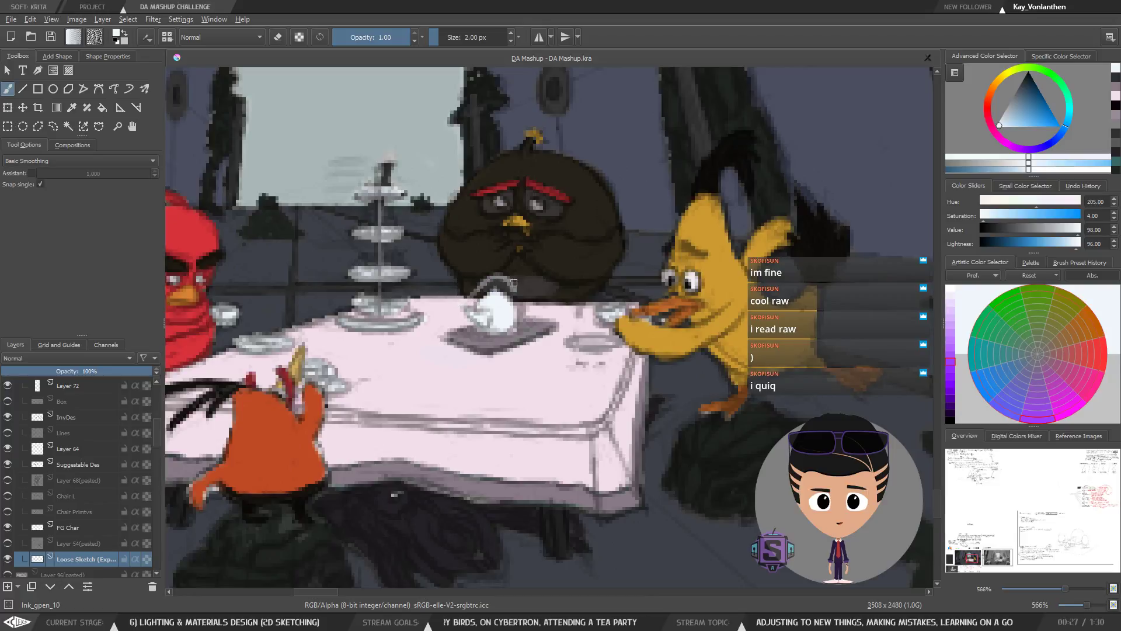
key("ctrl+z")
key("ctrl+z")
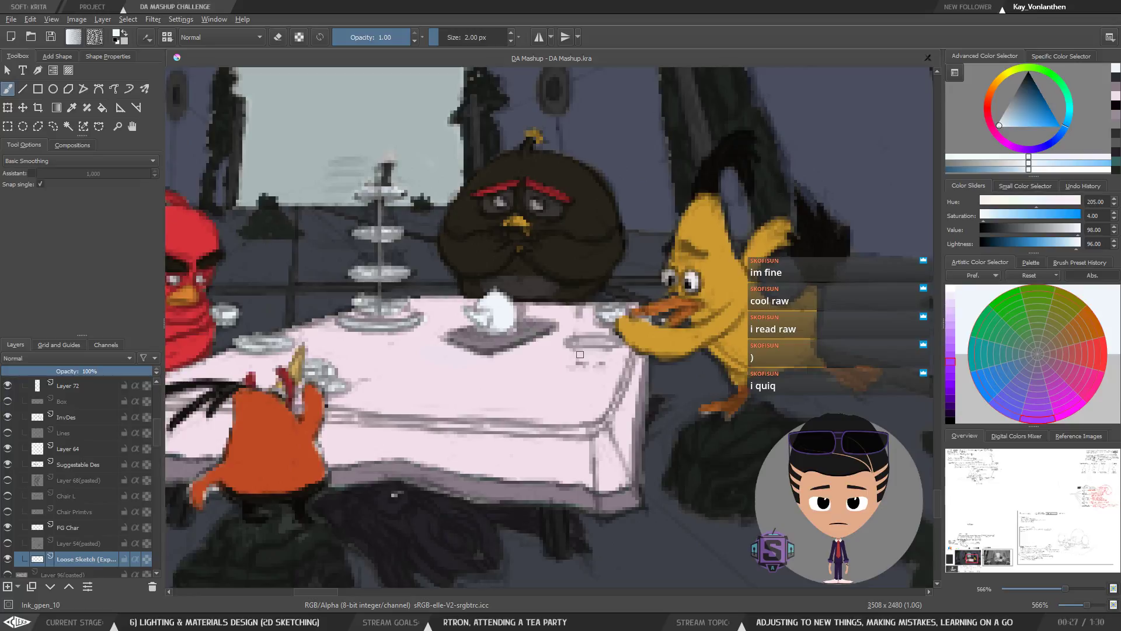
Step: Sample the tablecloth's light pink and the mauve-grey of its edge line to compare the two colours
left_click_drag(502, 363, 604, 359)
left_click(607, 361, "ctrl")
left_click(497, 396, "ctrl")
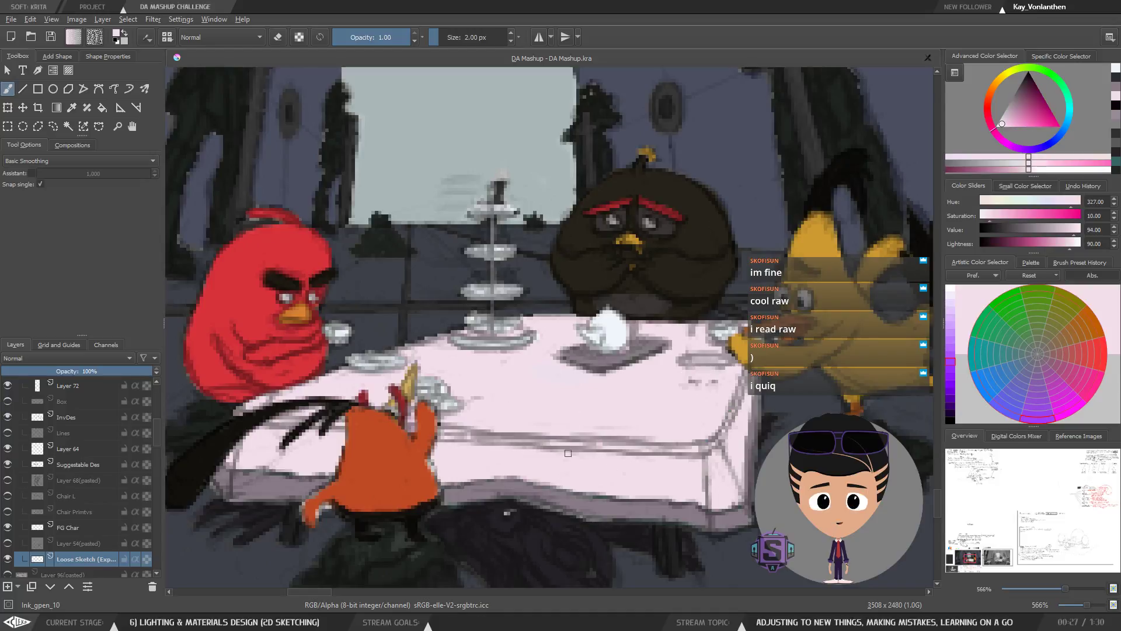
left_click(511, 417, "ctrl")
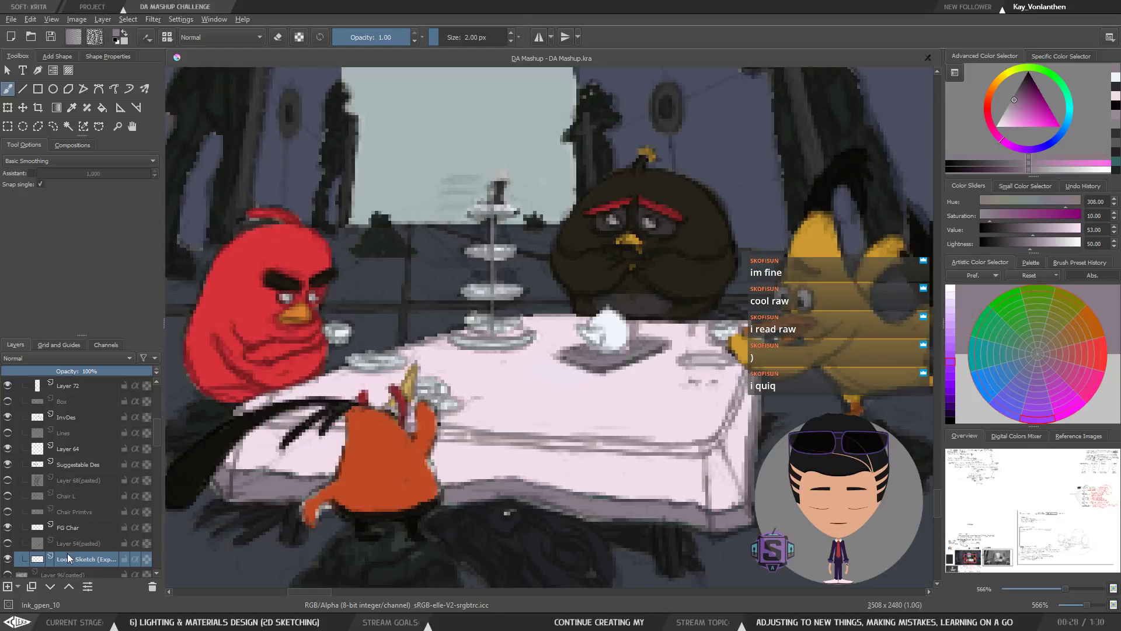
Step: Check the tea-party composition from a wider view in both mirrored and normal orientation
key("minus")
key("minus")
left_click_drag(598, 373, 518, 399)
key("m")
key("m")
key("m")
key("m")
key("m")
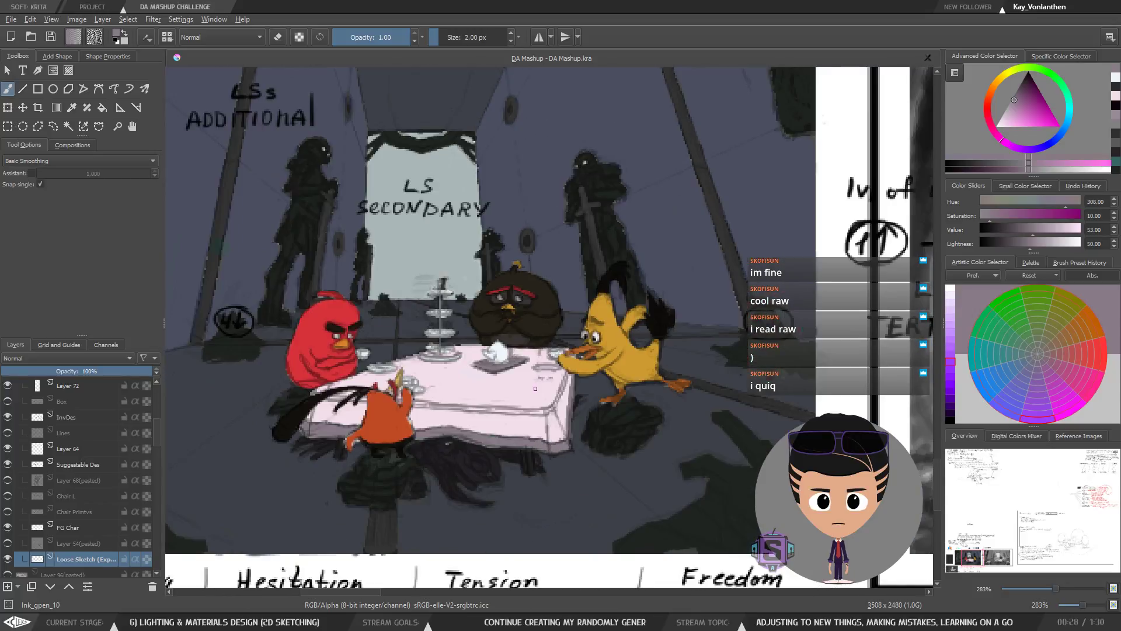
key("m")
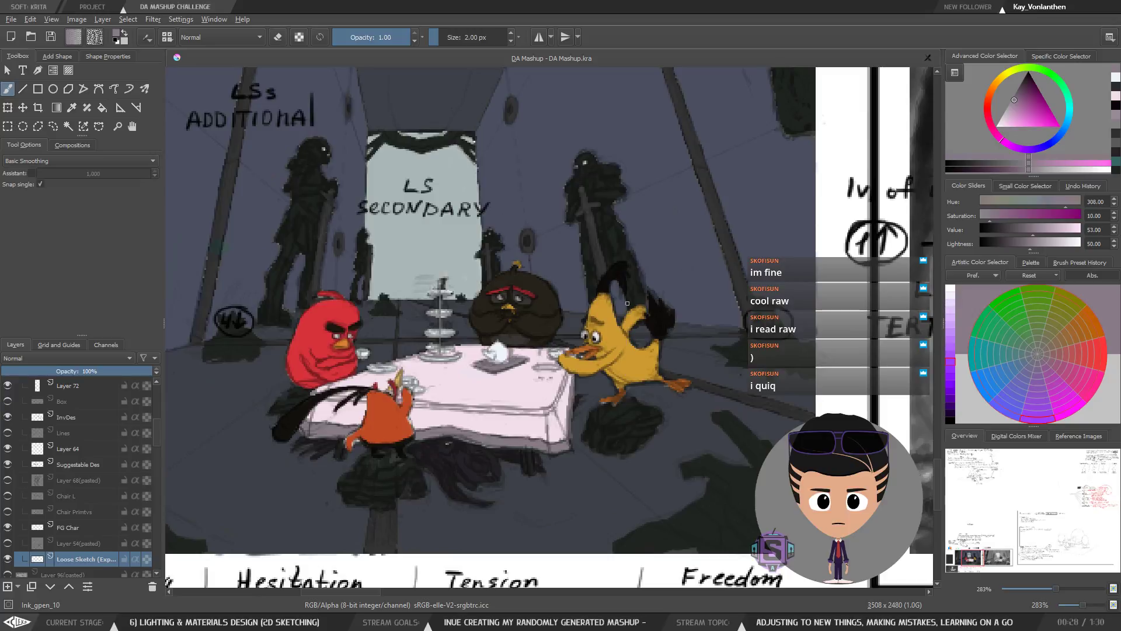
mouse_move(532, 410)
left_mouse_down()
mouse_move(512, 405)
mouse_move(514, 415)
left_mouse_up()
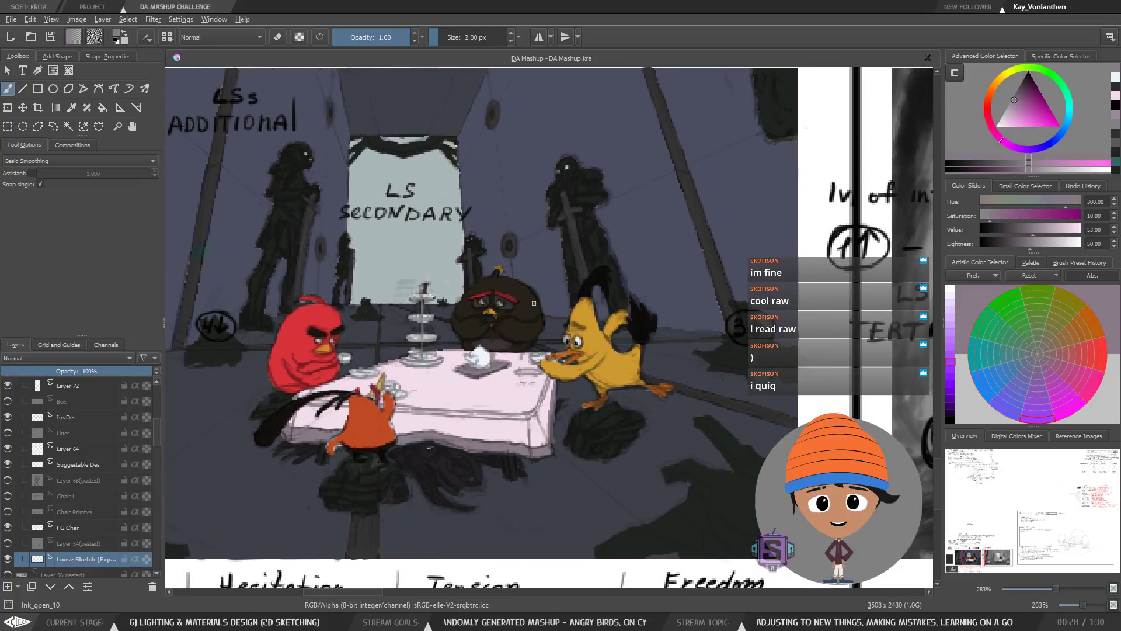
Step: Sample the dark purple-grey at the teapot tray, shade the oval plate beside the yellow bird, and compare with the Loose Sketch layer hidden
key("plus")
key("plus")
left_click_drag(518, 434, 554, 388)
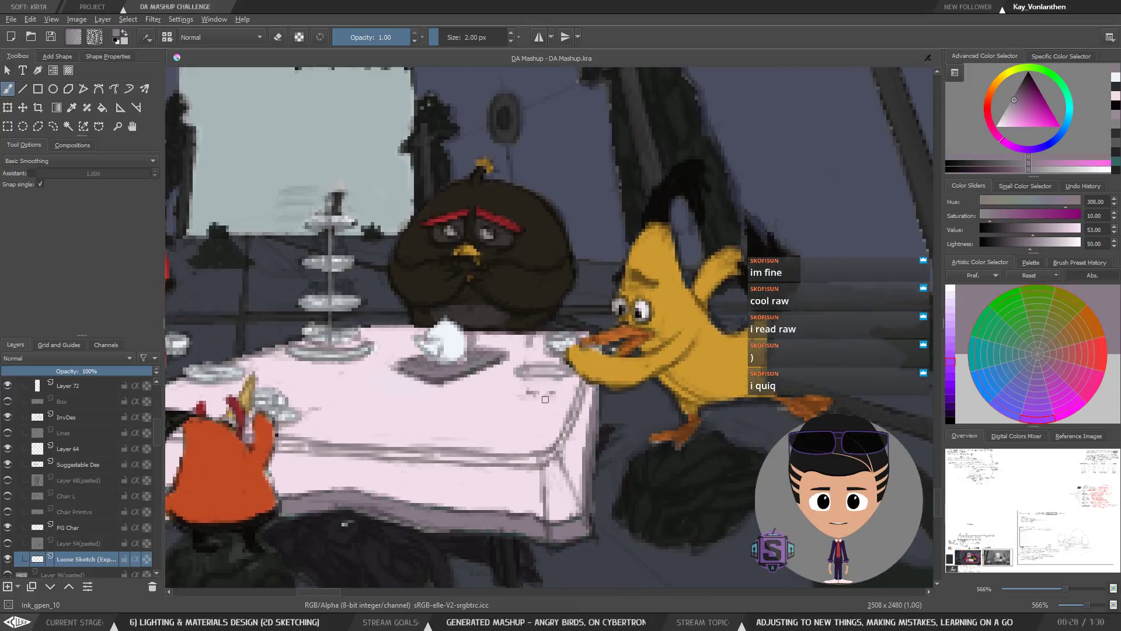
left_click(448, 378, "ctrl")
key("plus")
key("plus")
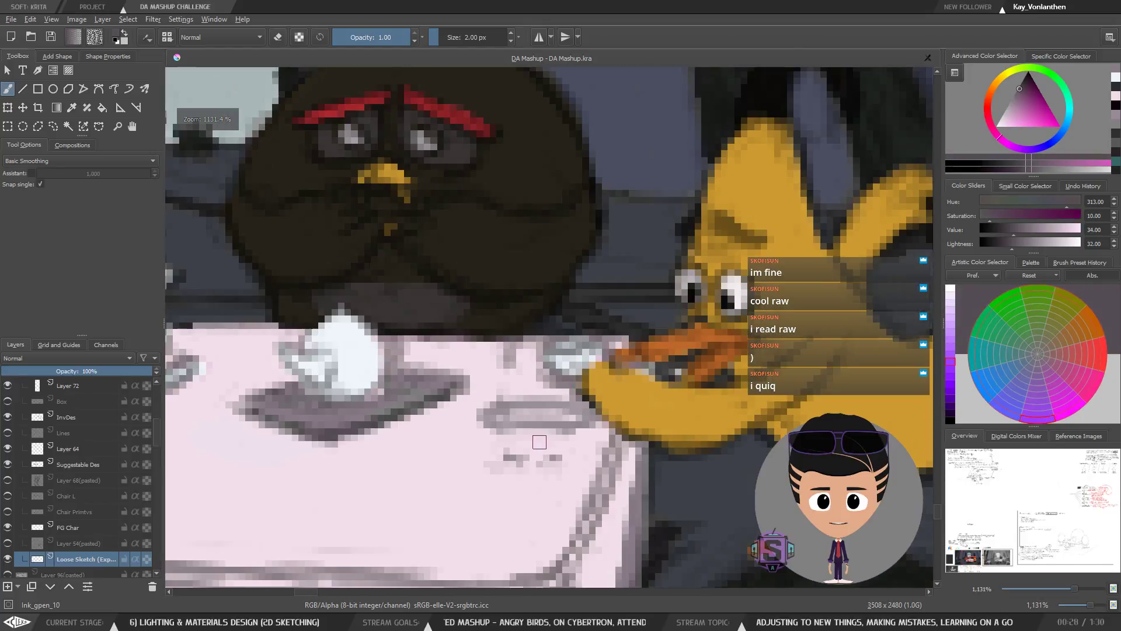
mouse_move(569, 435)
left_mouse_down()
mouse_move(530, 435)
mouse_move(561, 435)
left_mouse_up()
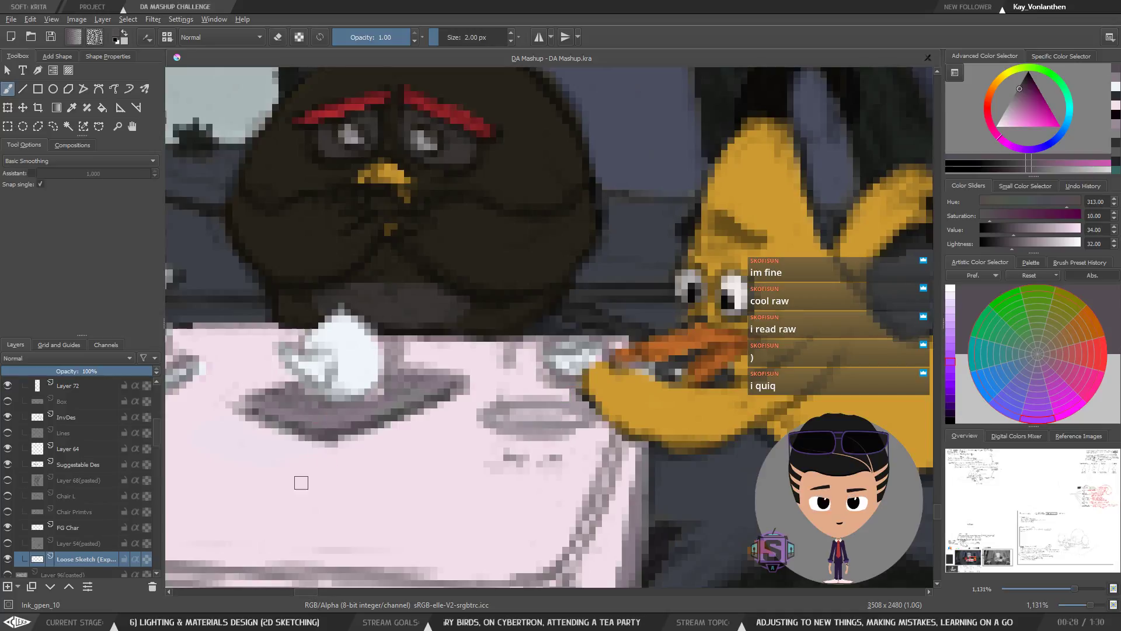
left_click(7, 559)
left_click(7, 559)
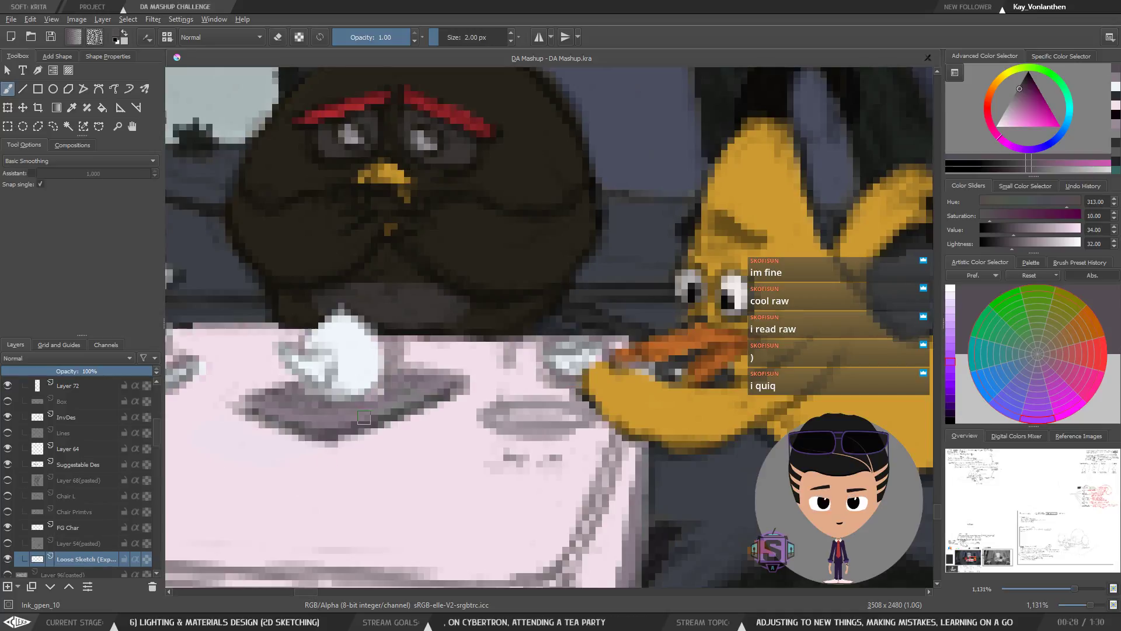
Step: Examine how the shaded oval plate reads within the table setting at wide, close and medium range
key("minus")
key("minus")
key("minus")
key("minus")
key("minus")
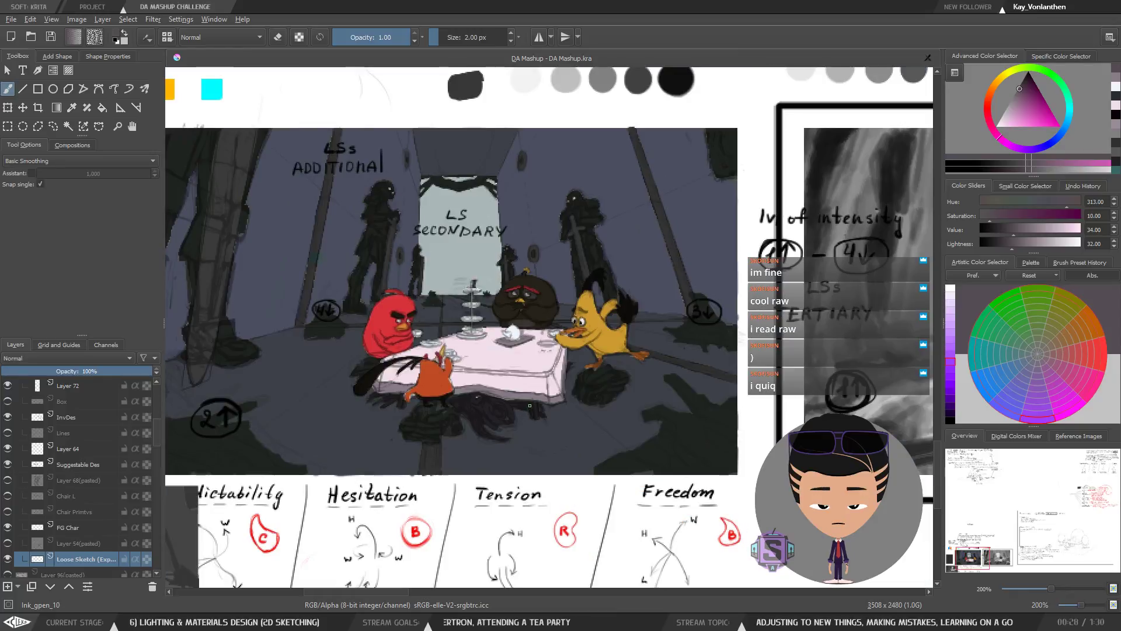
key("plus")
key("plus")
key("plus")
key("plus")
scroll(572, 374, "up", 1)
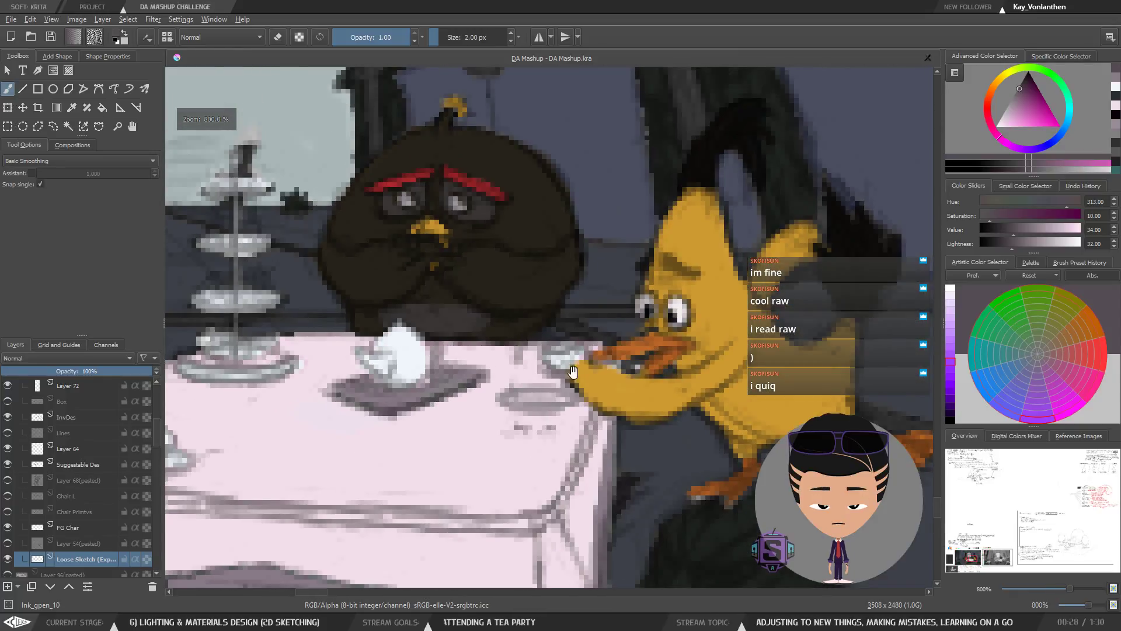
key("minus")
key("minus")
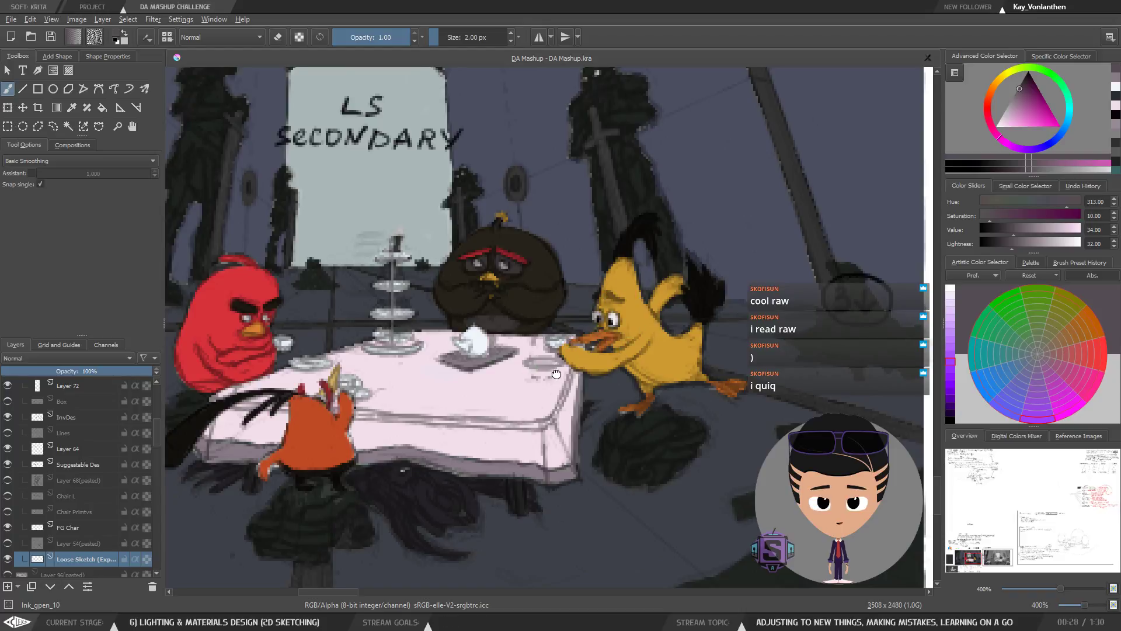
left_click_drag(552, 375, 565, 375)
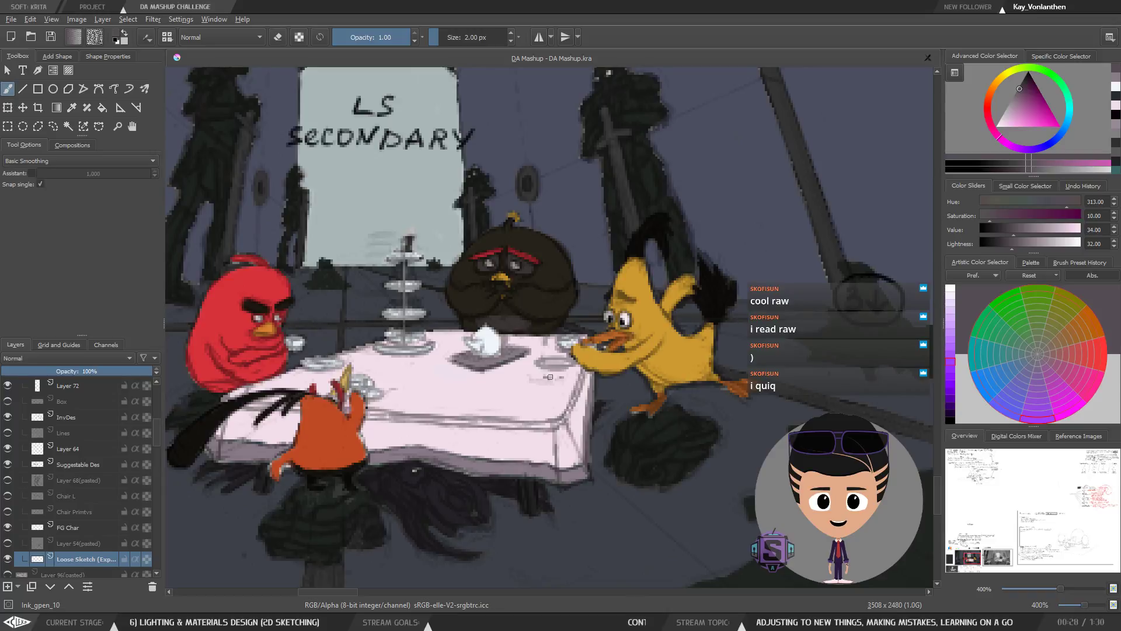
Step: Add small faint broken marks on the tablecloth just in front of the oval plate
key("plus")
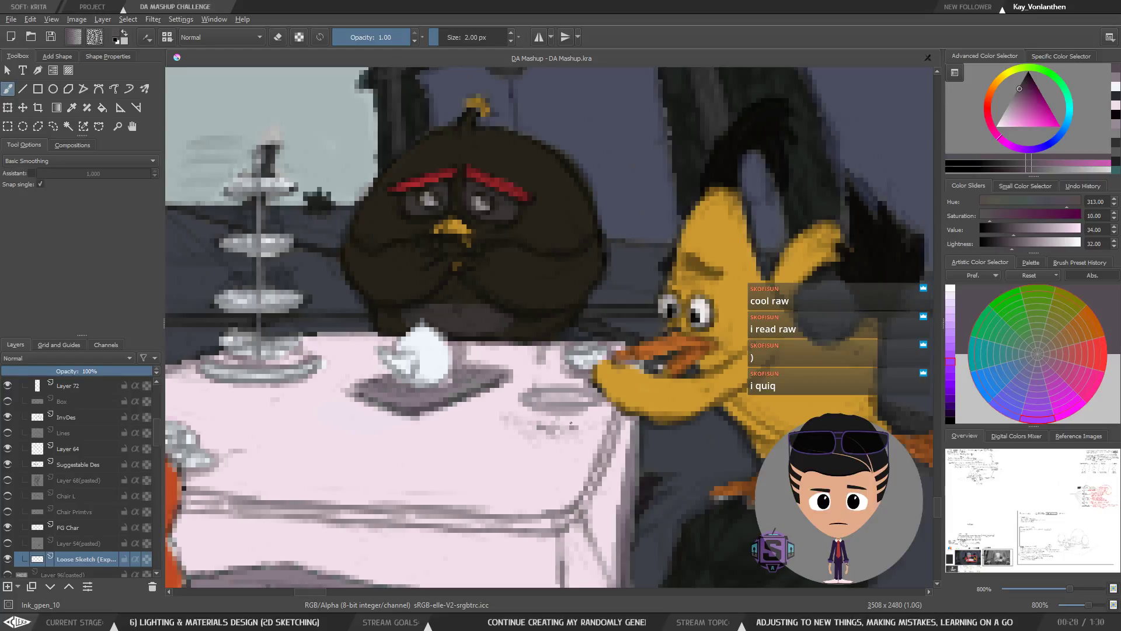
key("minus")
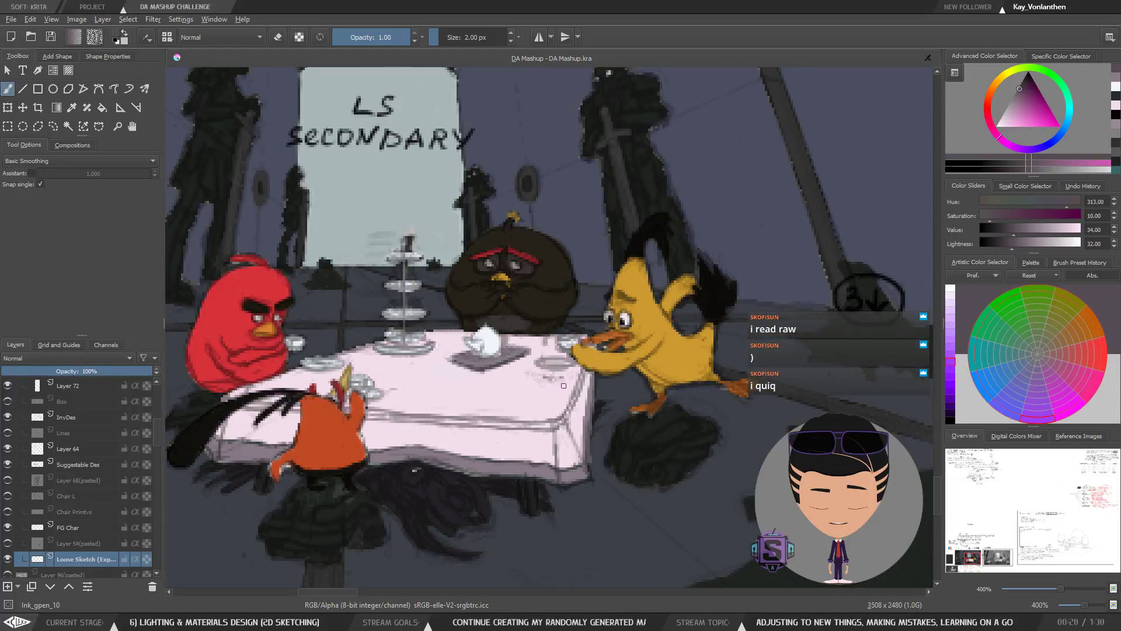
key("plus")
left_click_drag(547, 449, 555, 401)
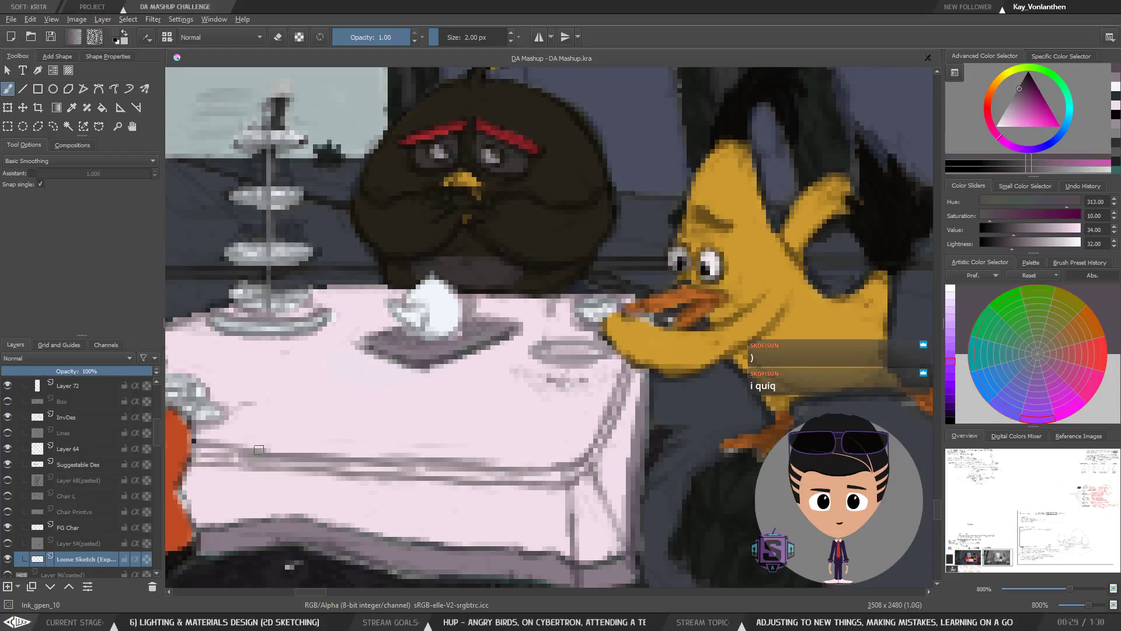
Step: Compare the tablecloth's pink with the teapot's white by sampling both colours
left_click(532, 397, "ctrl")
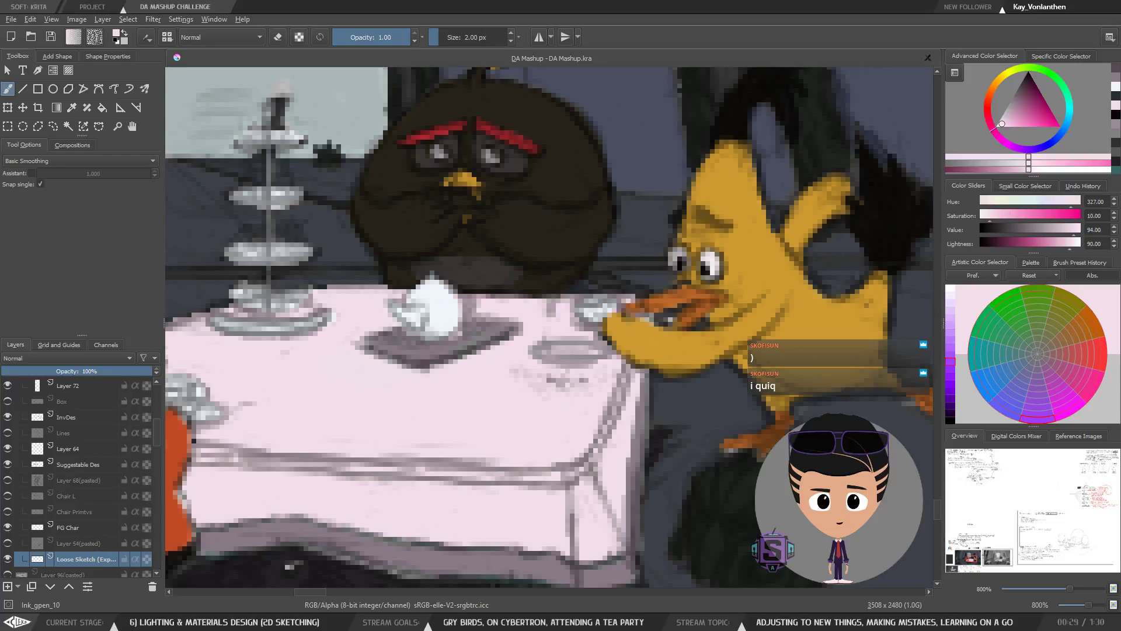
left_click(441, 297, "ctrl")
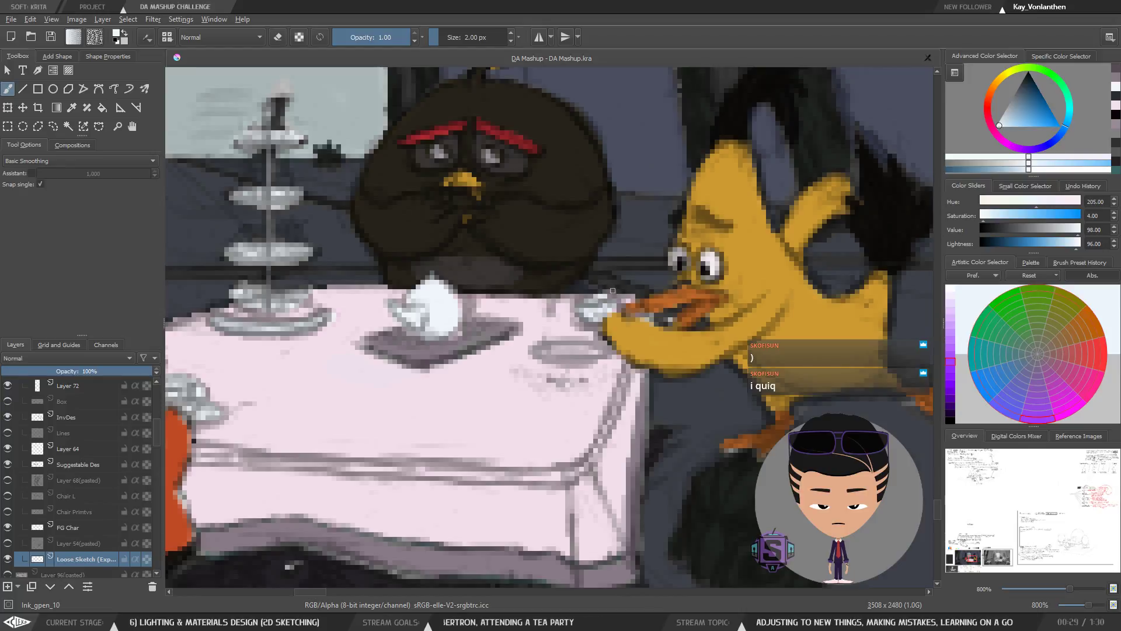
key("minus")
key("minus")
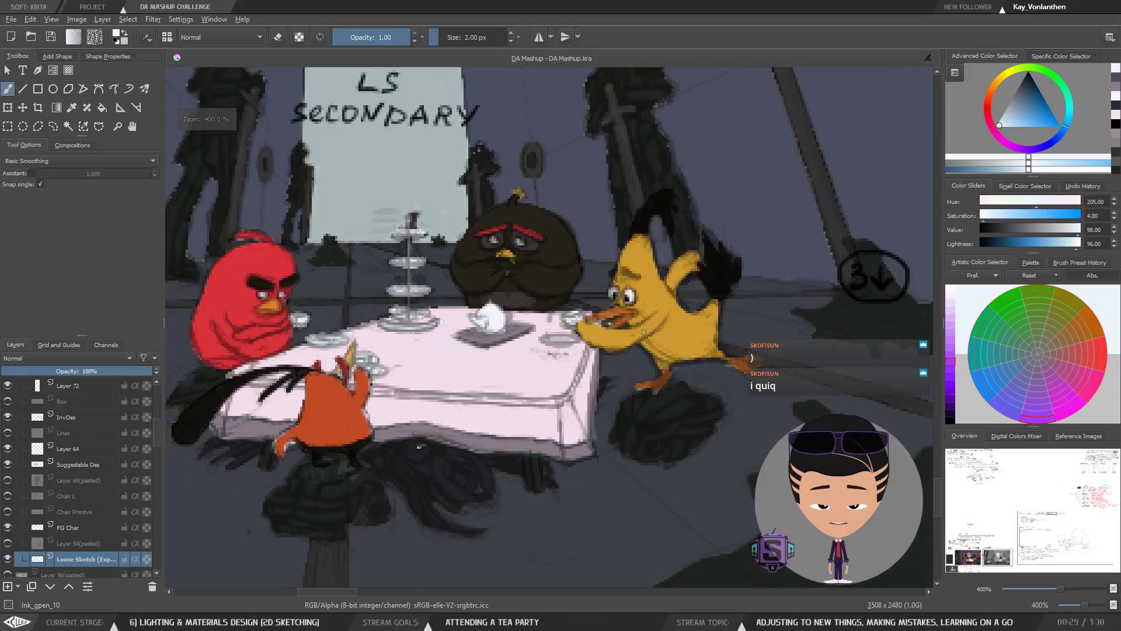
Step: Examine the yellow bird's side of the table up close, and recheck the group in mirrored and normal orientation
key("plus")
key("plus")
key("plus")
key("plus")
left_click_drag(663, 269, 583, 362)
key("minus")
key("minus")
key("minus")
key("minus")
key("m")
key("m")
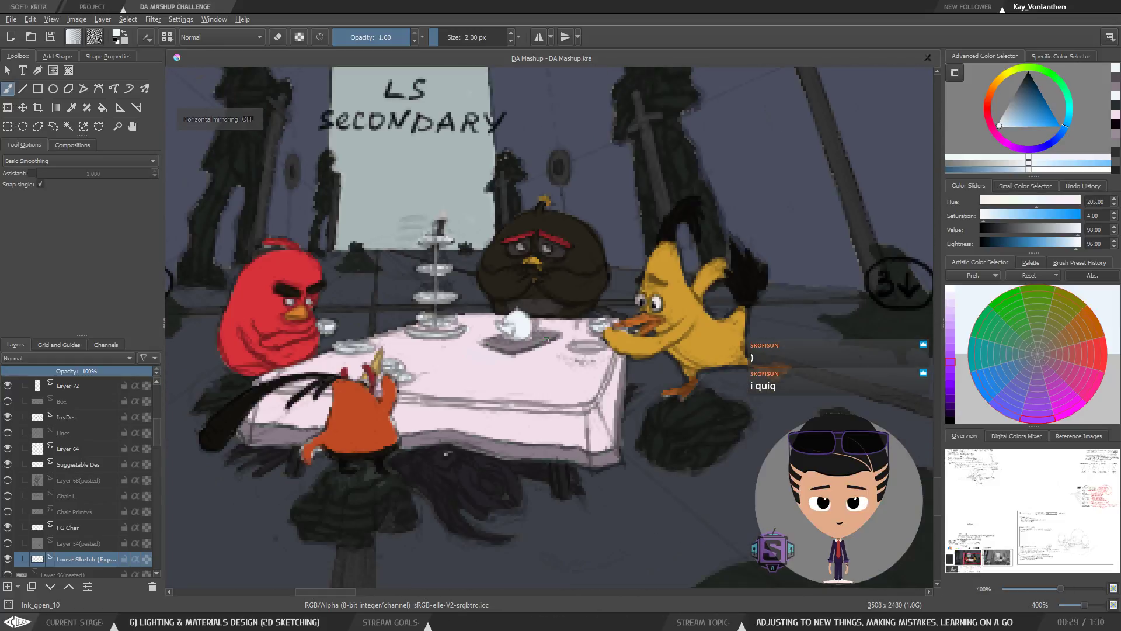
Step: Review the whole painting in mirrored and normal orientation and against the neighbouring greyscale studies
key("minus")
key("minus")
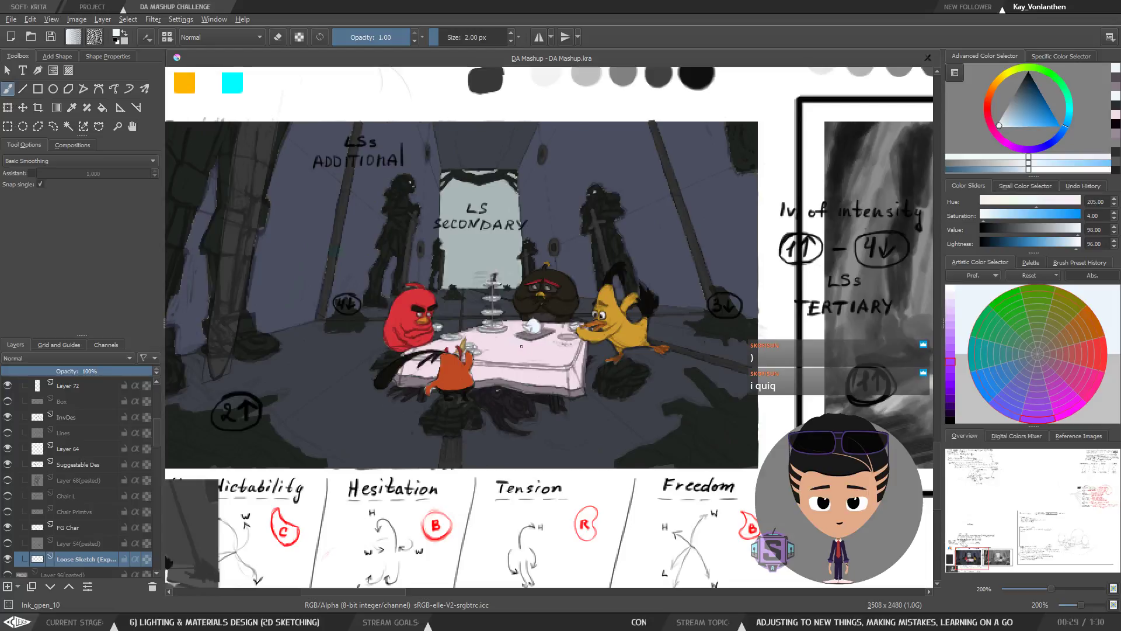
key("m")
key("m")
key("minus")
key("minus")
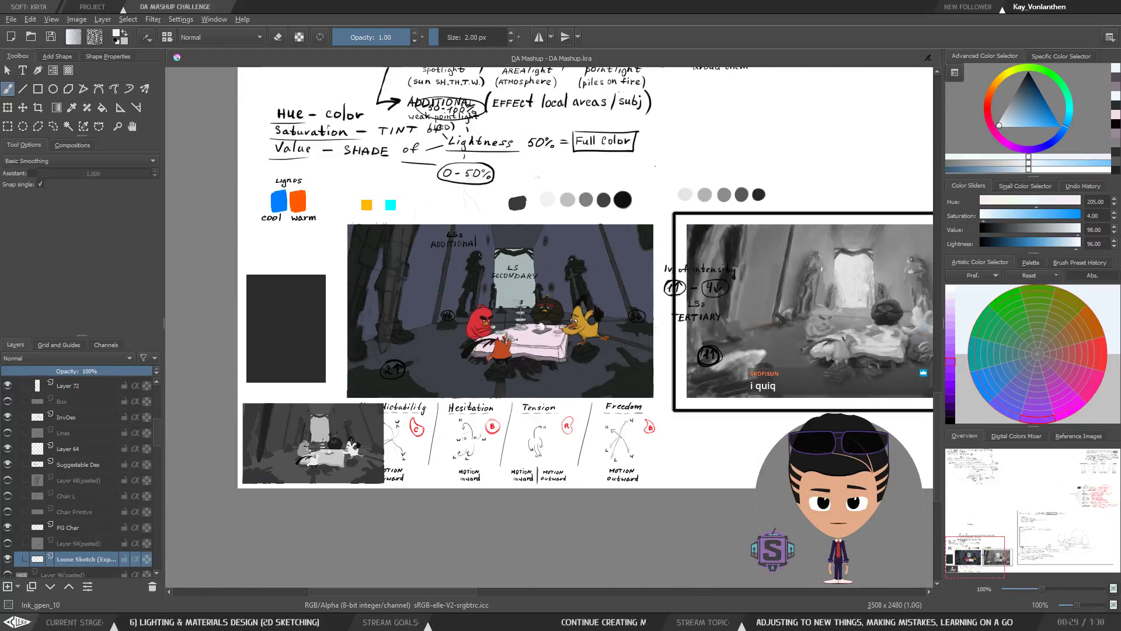
key("plus")
key("plus")
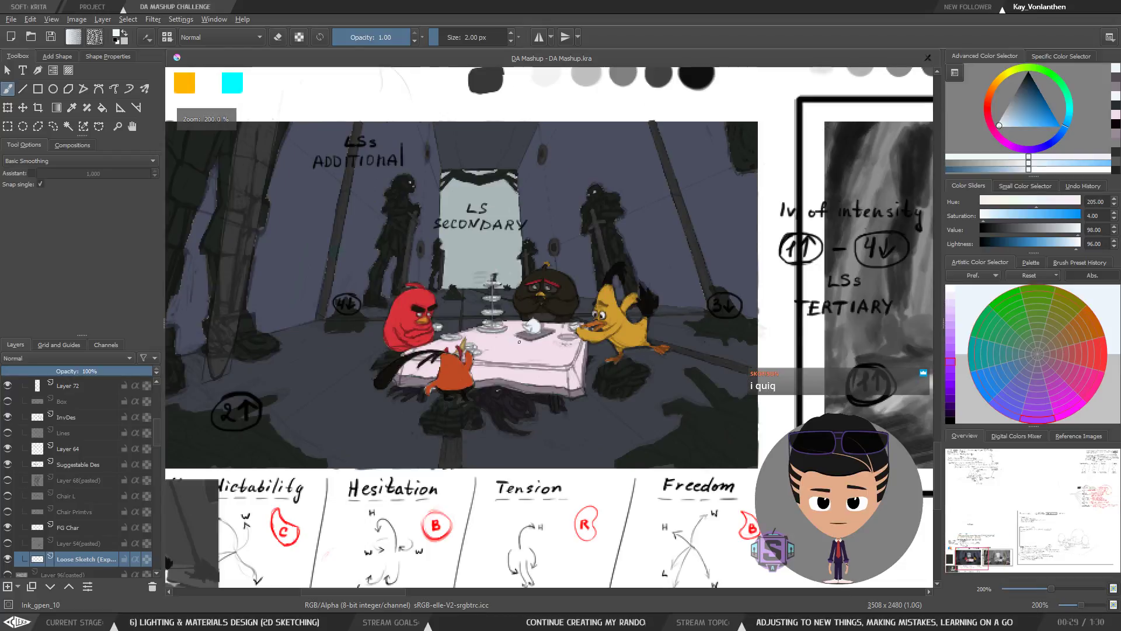
mouse_move(535, 371)
left_mouse_down()
mouse_move(543, 409)
mouse_move(505, 408)
mouse_move(519, 404)
left_mouse_up()
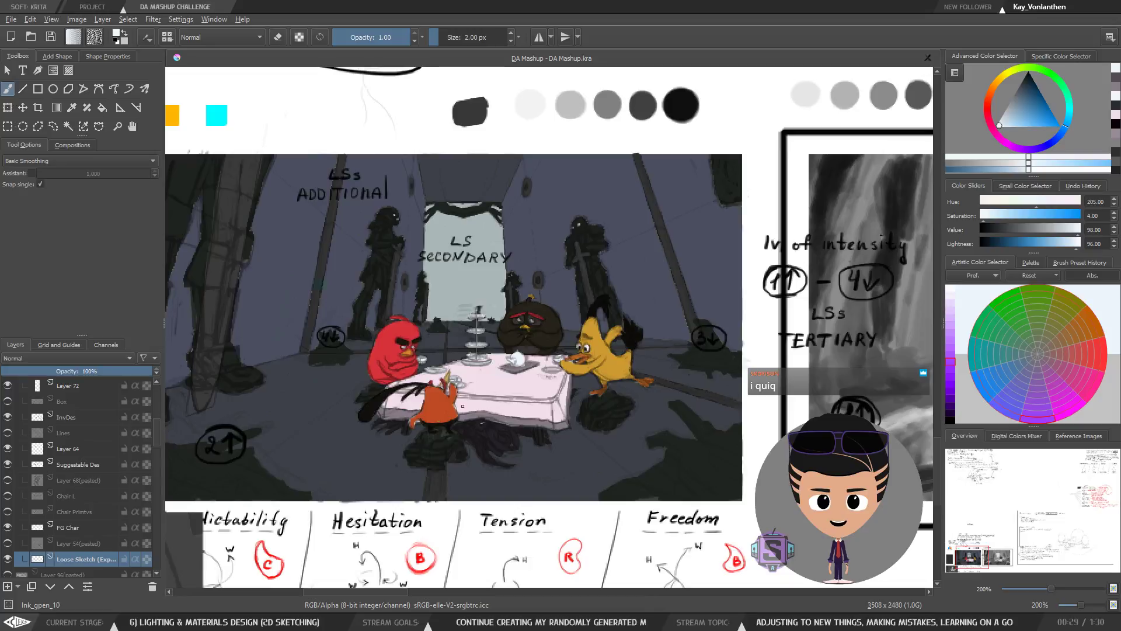
Step: Sample the floor's dark blue-grey and toggle the CW layer on and off to compare the cool and warm scheme with the local colours
left_click(308, 390, "ctrl")
left_click_drag(397, 483, 343, 386)
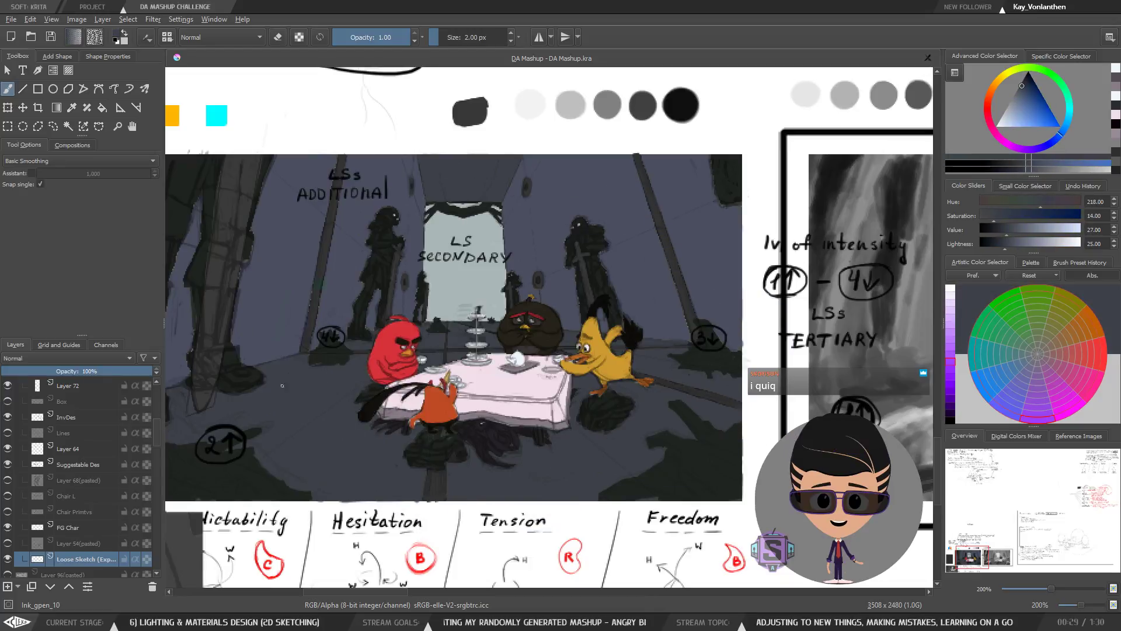
left_click_drag(156, 437, 157, 398)
left_click(34, 436)
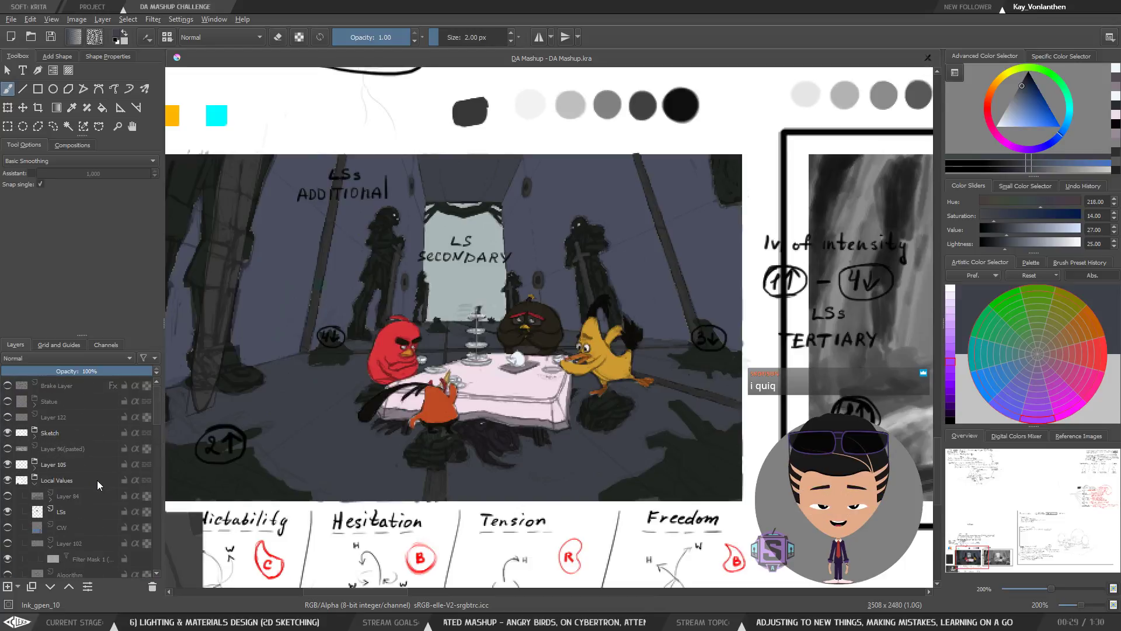
left_click(8, 527)
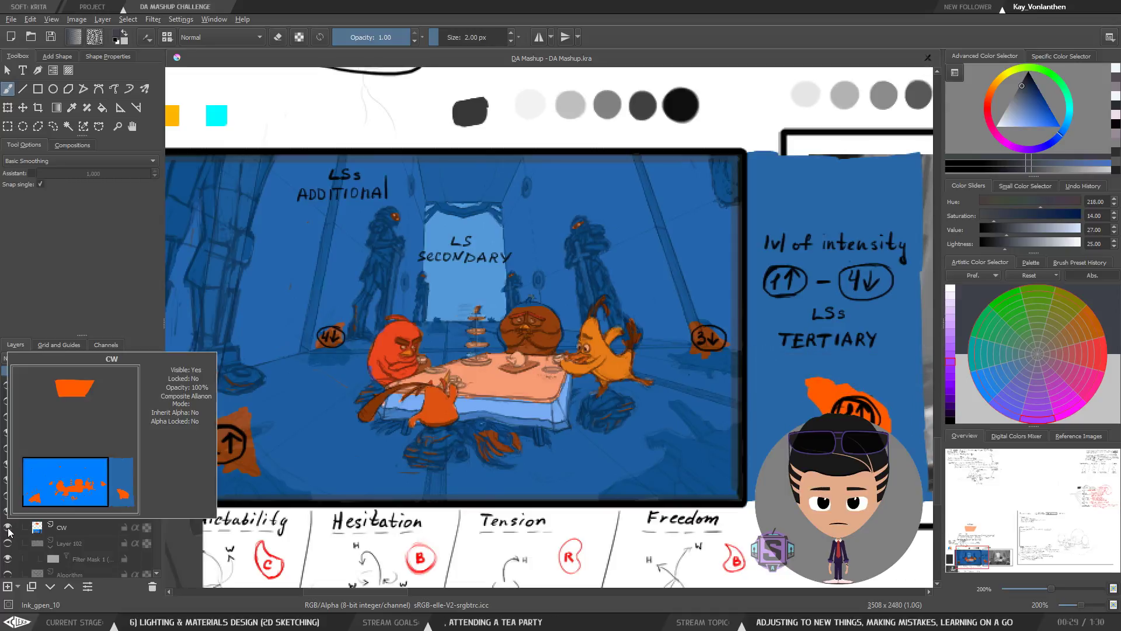
left_click(9, 530)
left_click(8, 531)
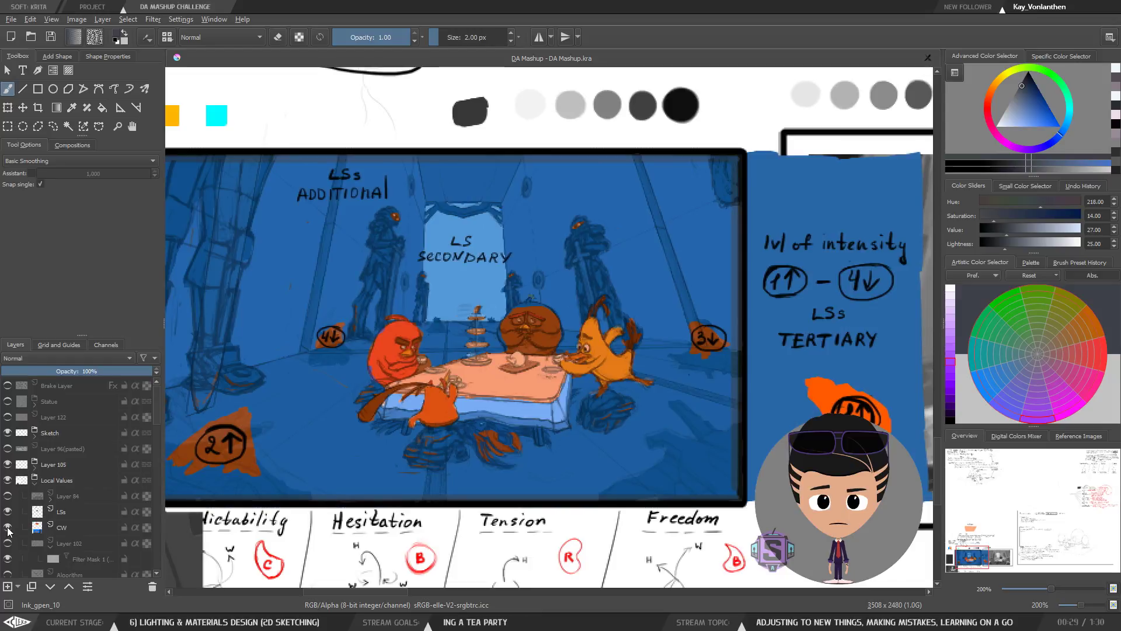
left_click(8, 530)
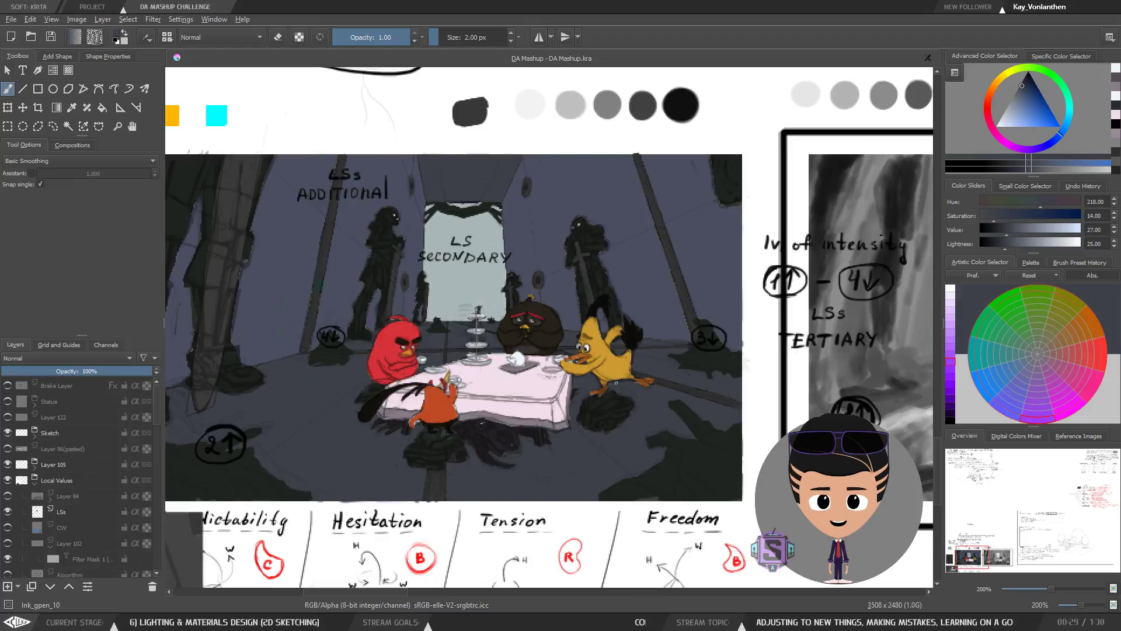
Step: Check the local-colour painting at 100% zoom and closer, flipping between mirrored and normal orientation
key("1")
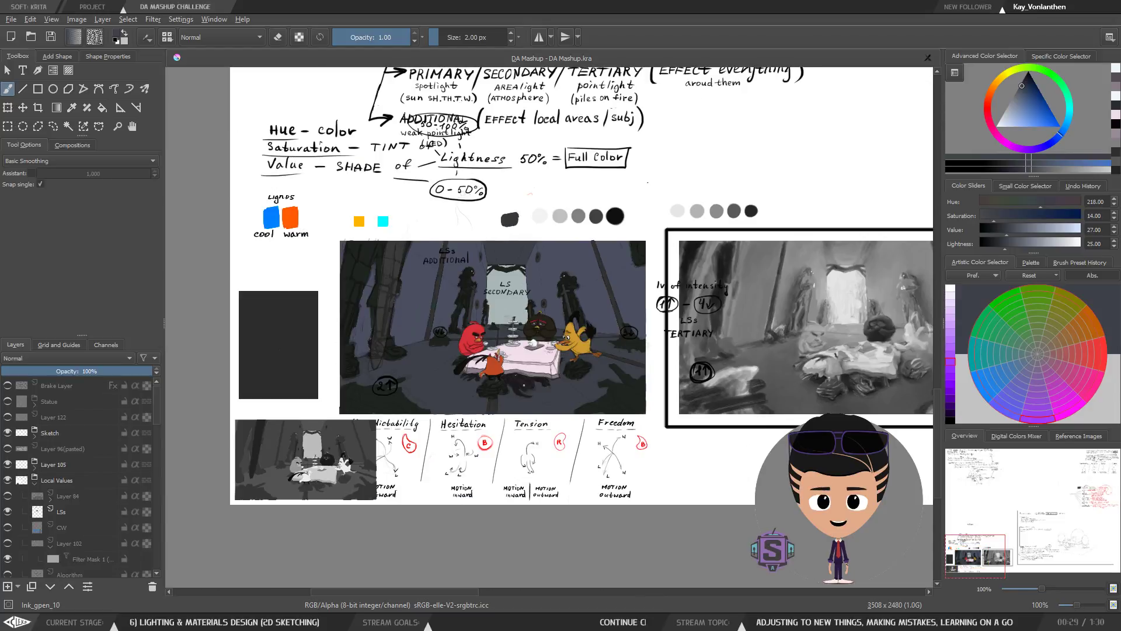
key("m")
key("m")
key("ctrl+plus")
left_click_drag(500, 395, 543, 427)
Step: Show the CW layer over the painting and review its cool and warm areas alongside the light-source notes
key("1")
left_click_drag(588, 271, 531, 372)
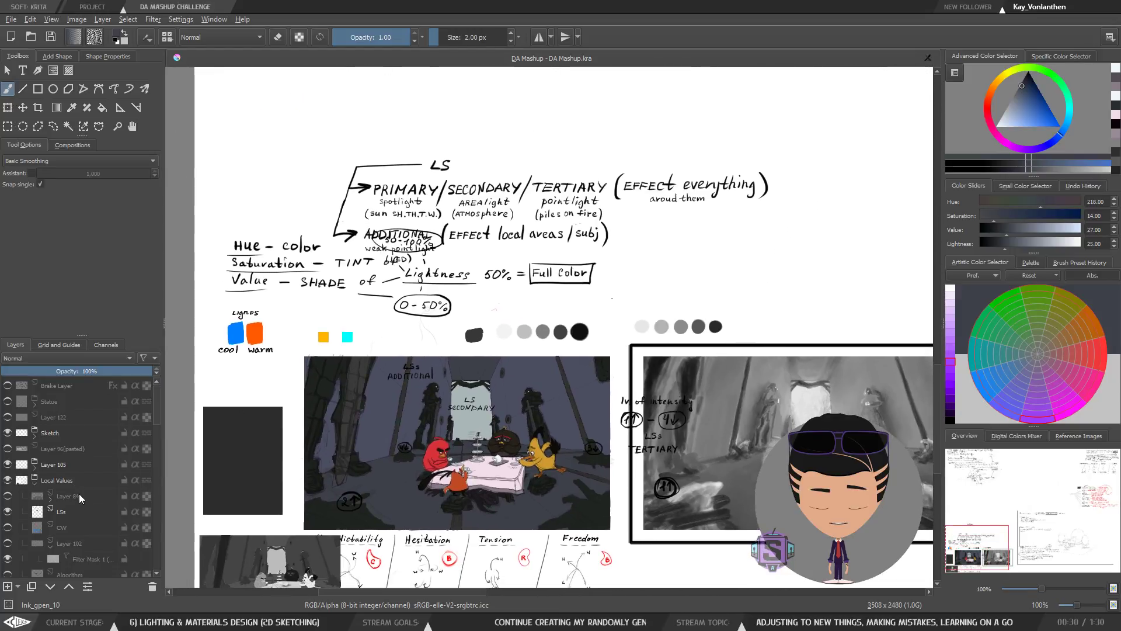
left_click(6, 527)
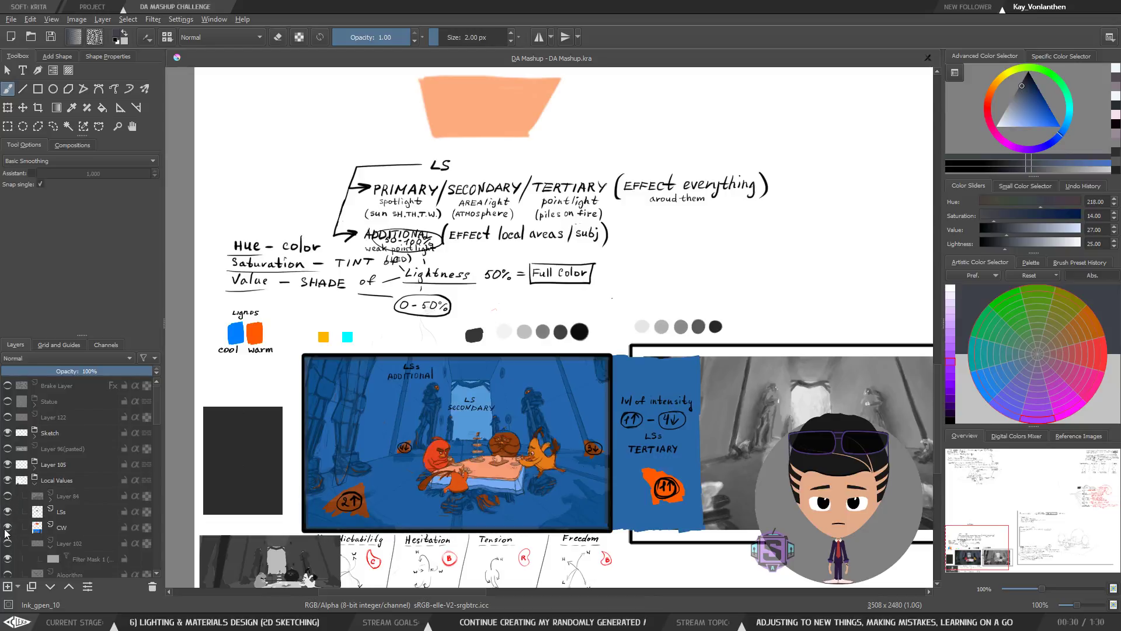
left_click(7, 511)
left_click_drag(572, 330, 555, 291)
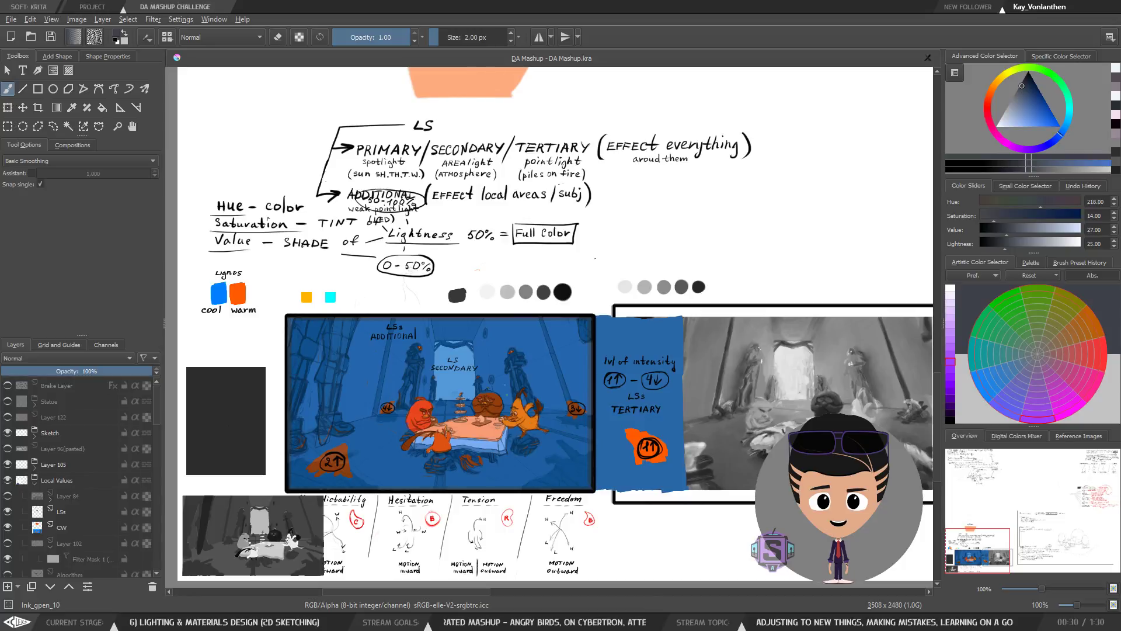
left_click_drag(492, 321, 479, 370)
left_click_drag(441, 121, 440, 158)
left_click_drag(474, 357, 501, 259)
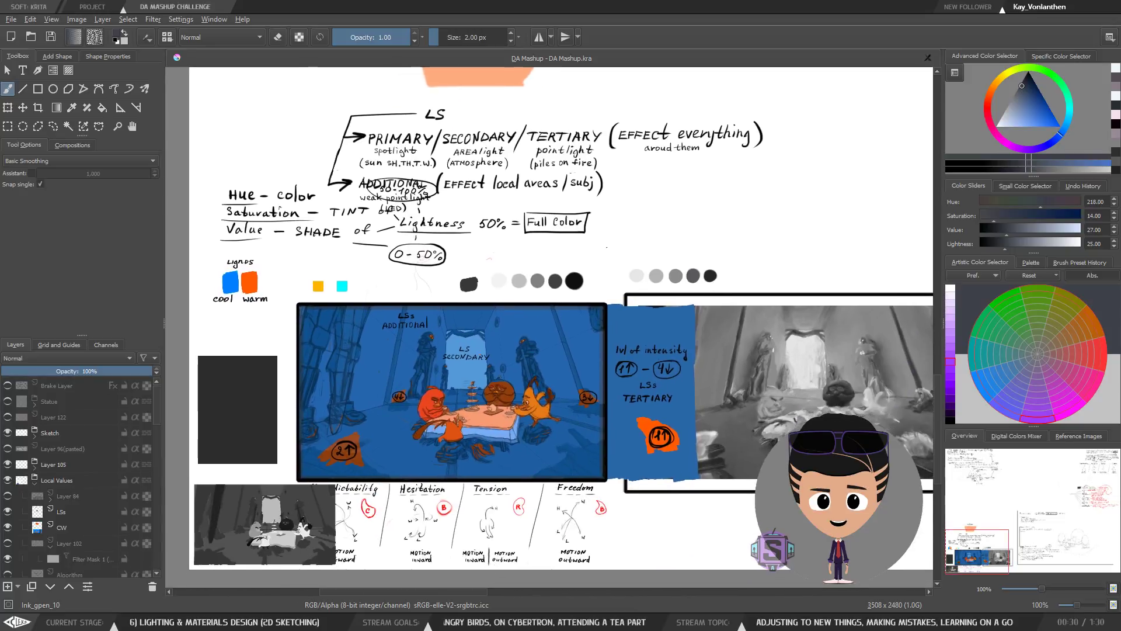
key("ctrl+plus")
left_click_drag(405, 406, 505, 364)
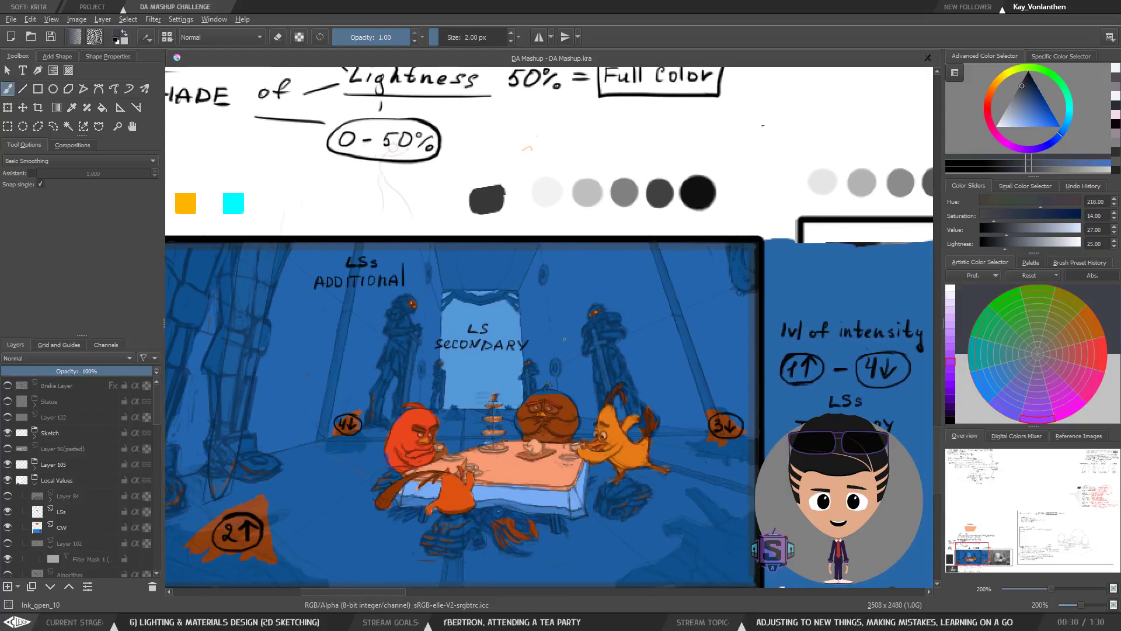
key("ctrl+minus")
left_click_drag(625, 372, 592, 342)
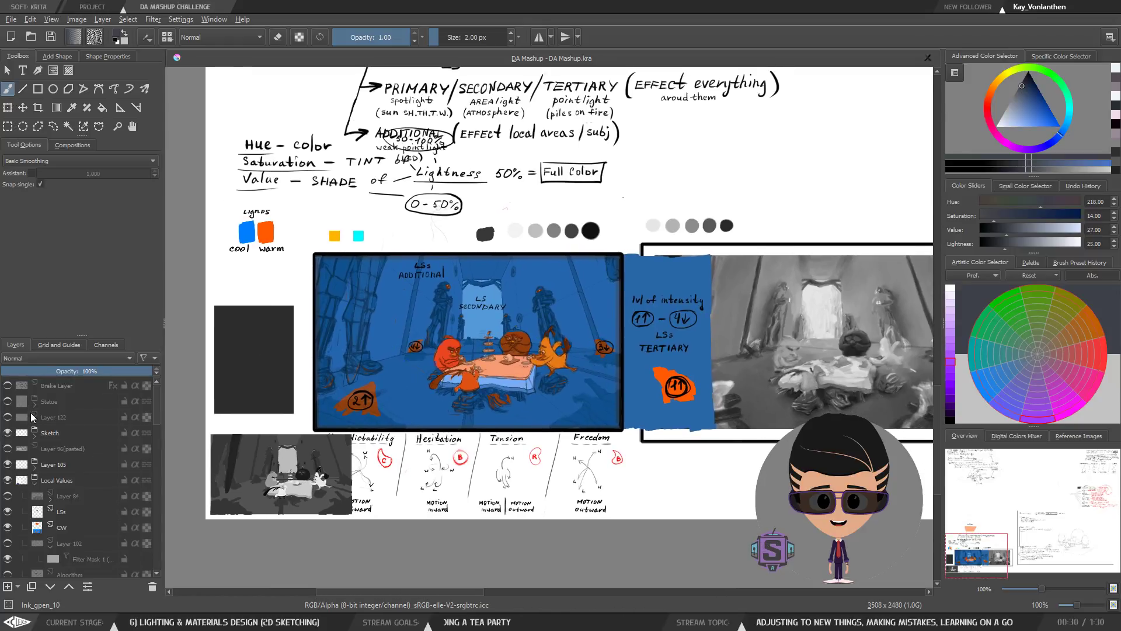
Step: Hide the blue CW layer and make Layer 102 and the Algorithm notes layer visible
left_click(8, 528)
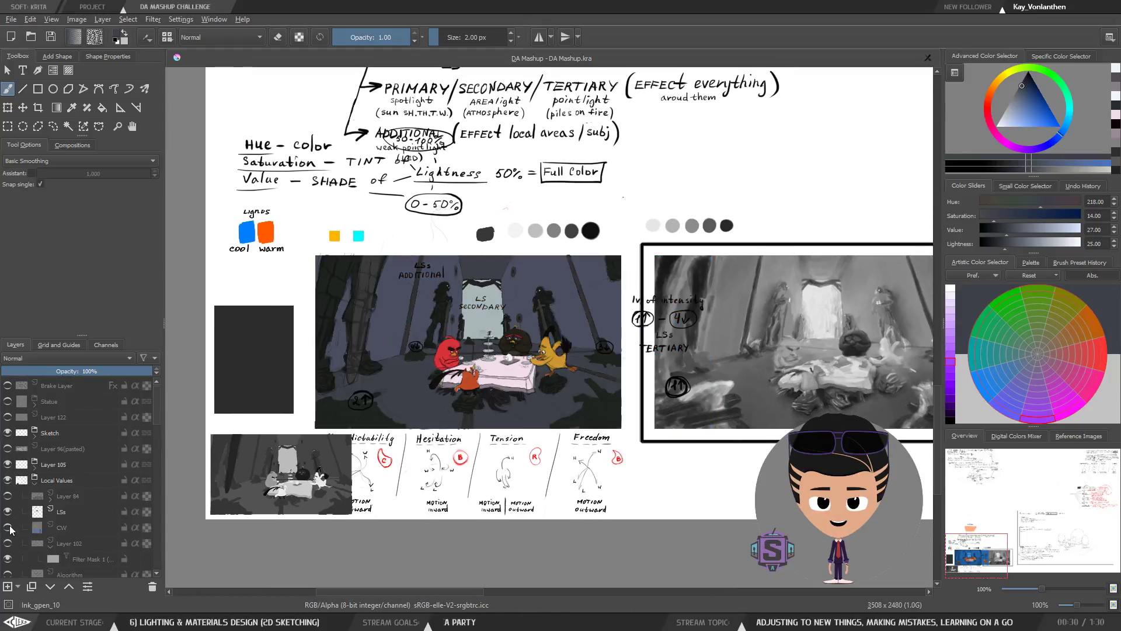
left_click(7, 543)
left_click(8, 544)
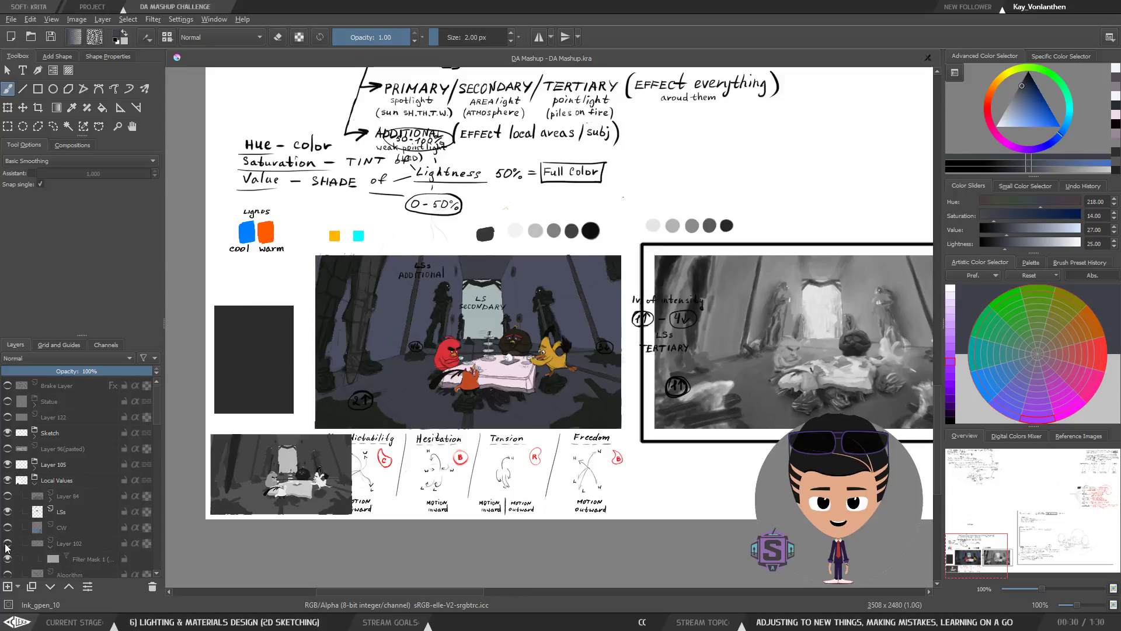
left_click(8, 543)
scroll(158, 410, "down", 3)
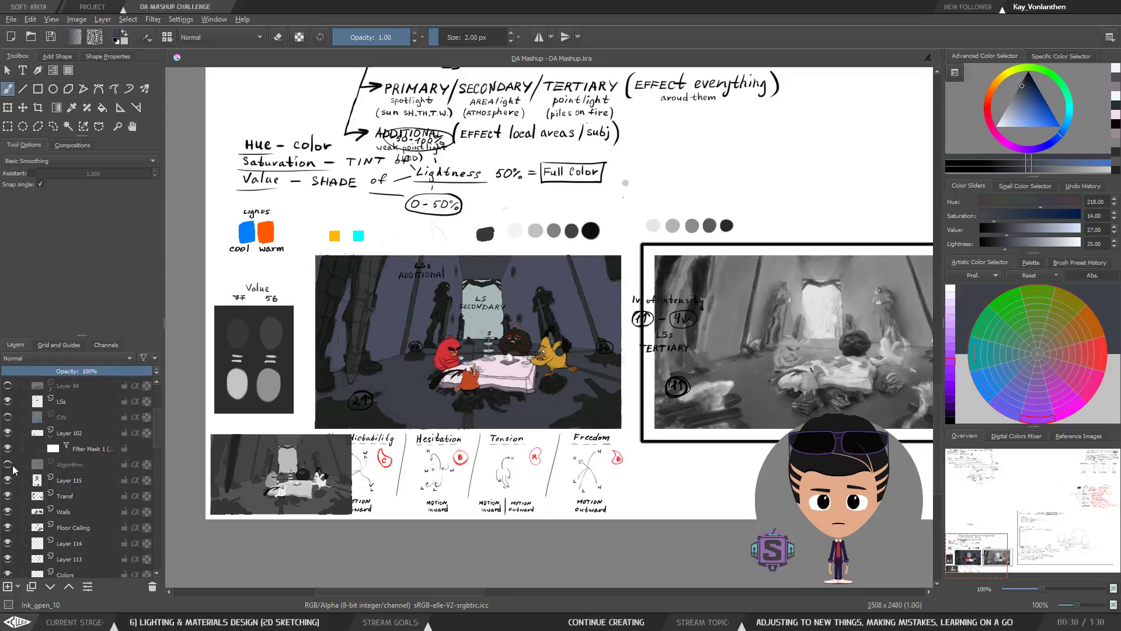
left_click(8, 465)
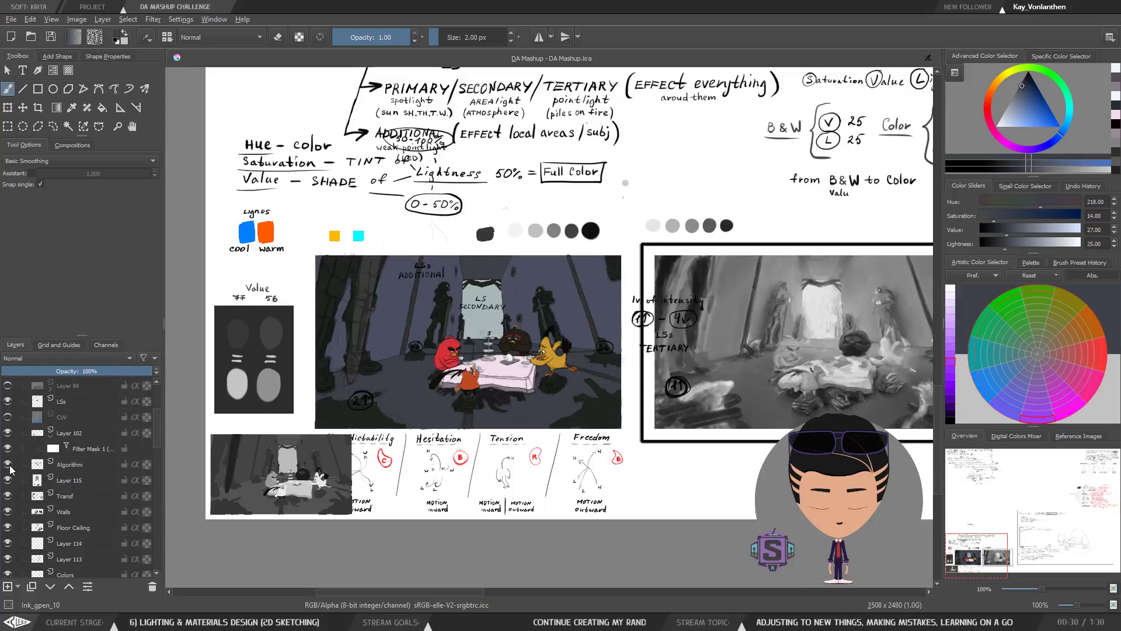
Step: Make the Comp Flow and Areas layers visible, select both of them, and save the document
left_click_drag(156, 431, 160, 492)
left_click(8, 480)
left_click(7, 480)
left_click(8, 480)
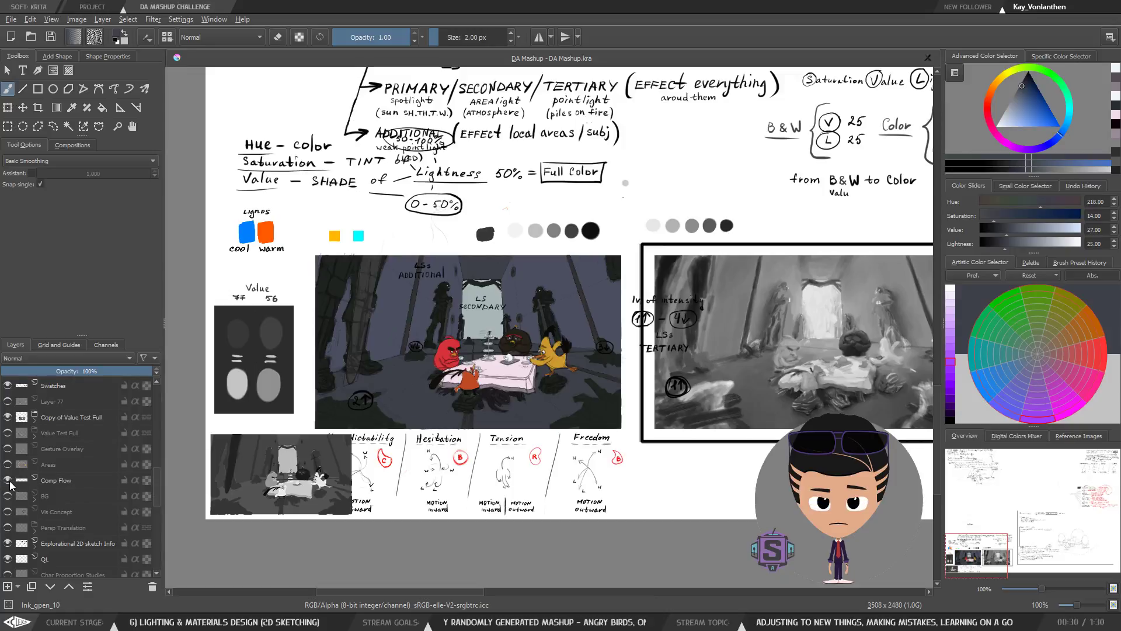
left_click(67, 482)
left_click(7, 464)
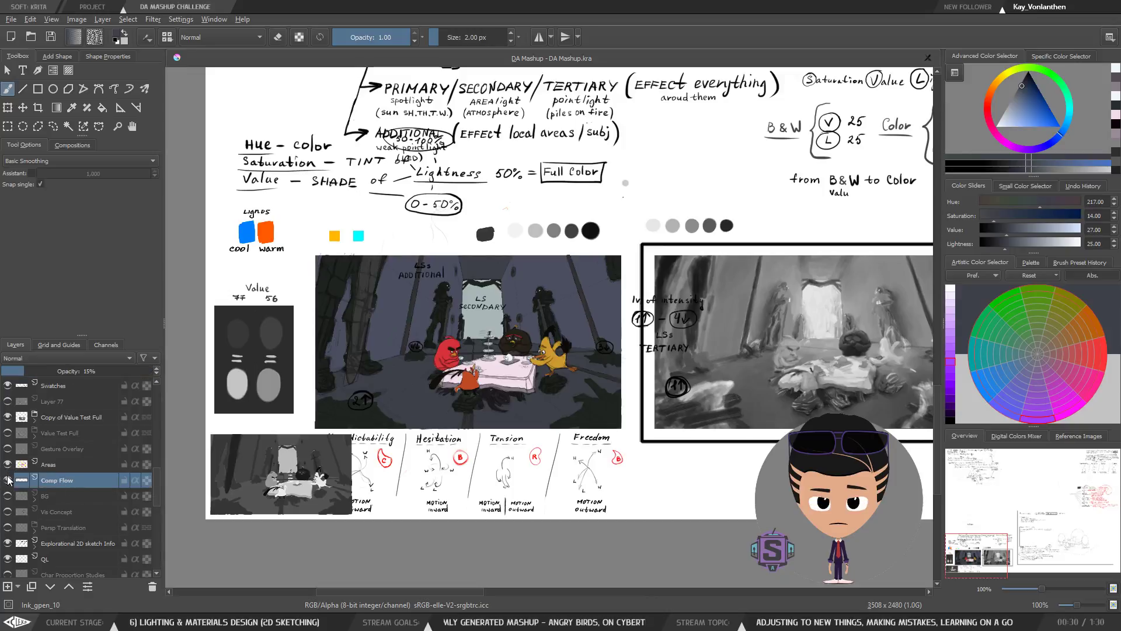
left_click(59, 467, "ctrl")
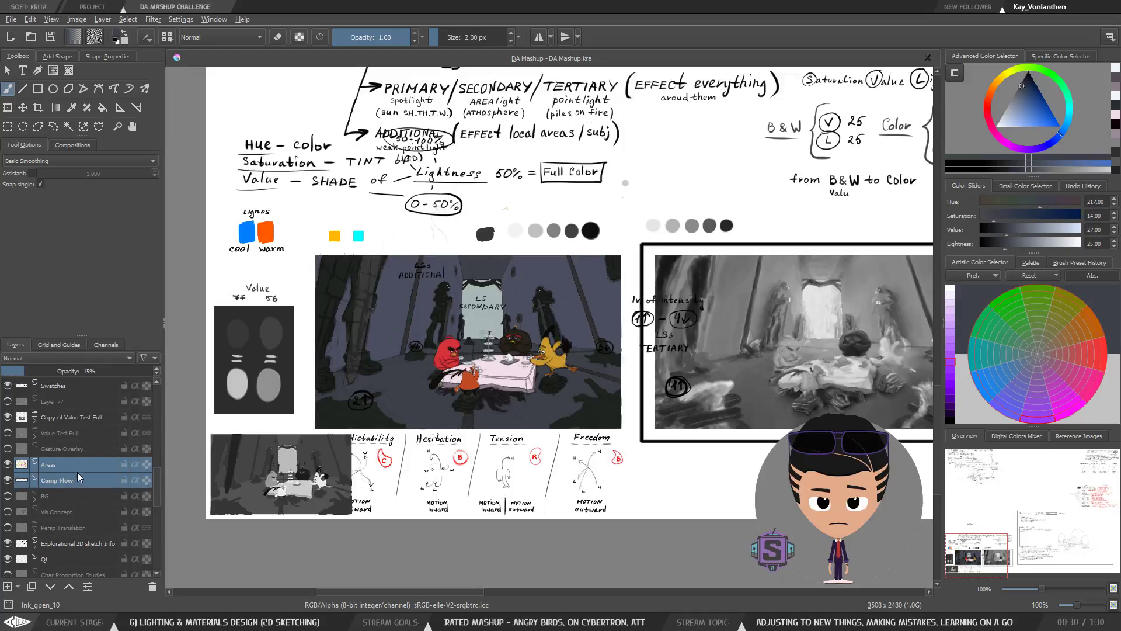
left_click(51, 39)
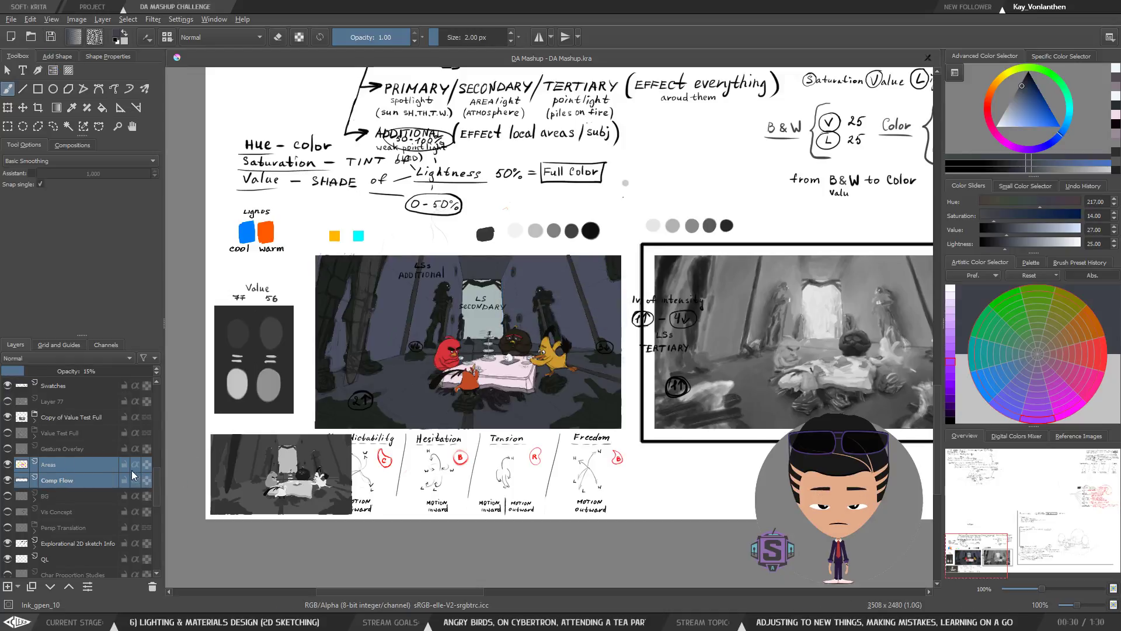
Step: Move the selected Areas and Comp Flow layers up the stack to just below the Local Values group
scroll(129, 479, "up", 1)
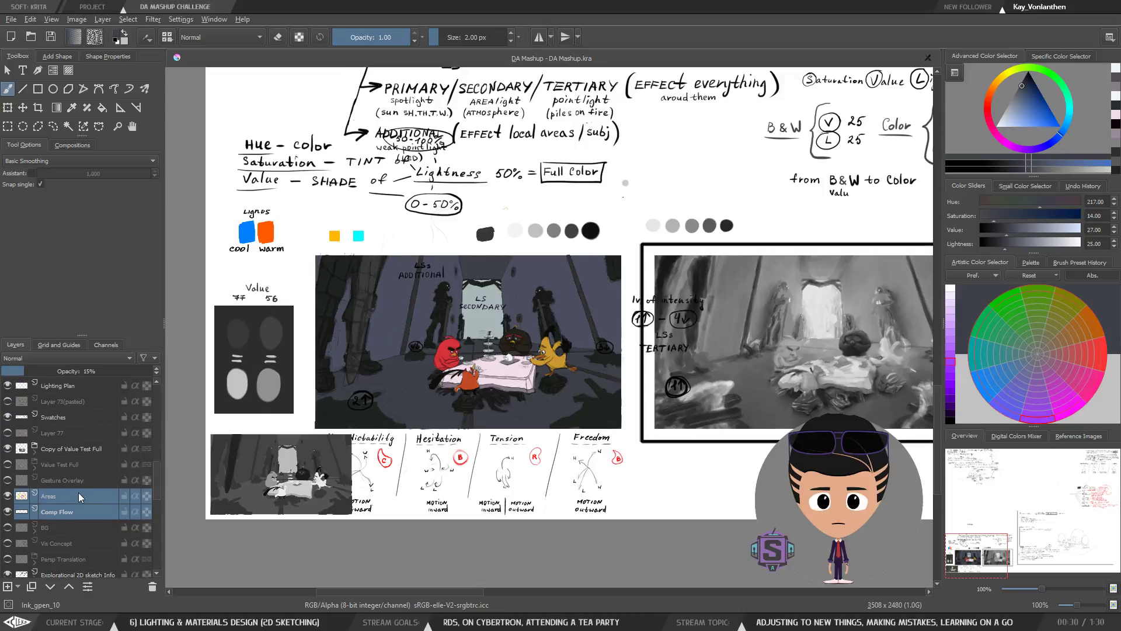
key("ctrl+Page_Up")
key("ctrl+Page_Up")
key("ctrl+Page_Up")
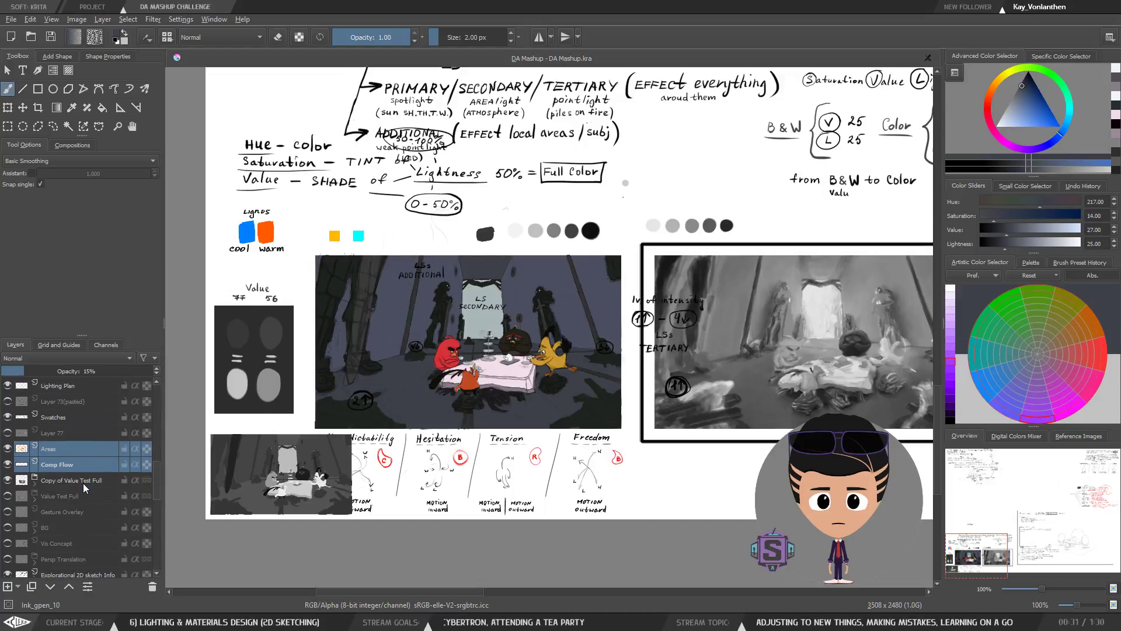
key("ctrl+Page_Up")
key("ctrl+Page_Up")
key("ctrl+Page_Up")
key("ctrl+Page_Up")
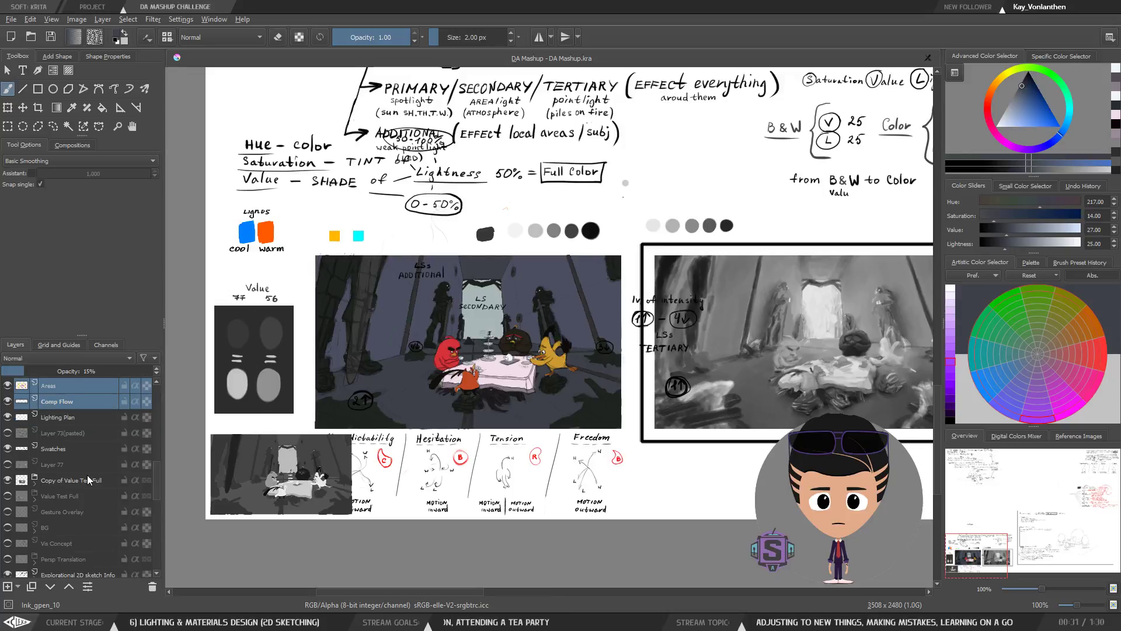
key("ctrl+Page_Up")
Step: Collapse the Local Values group and move the Areas and Comp Flow layers above it
left_click_drag(155, 464, 156, 417)
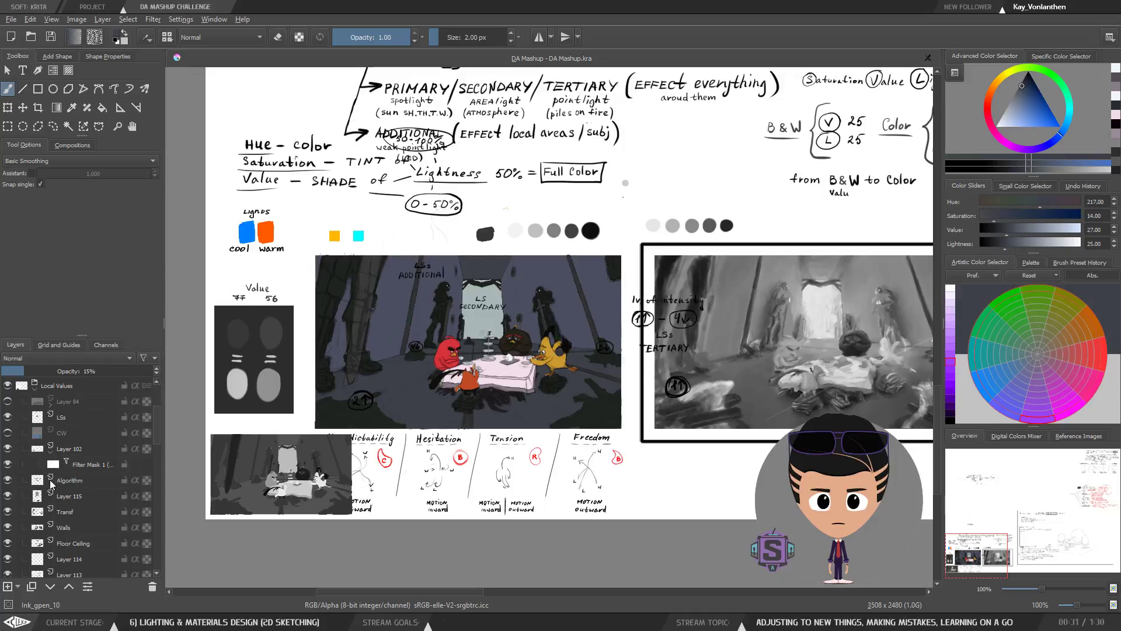
left_click(33, 391)
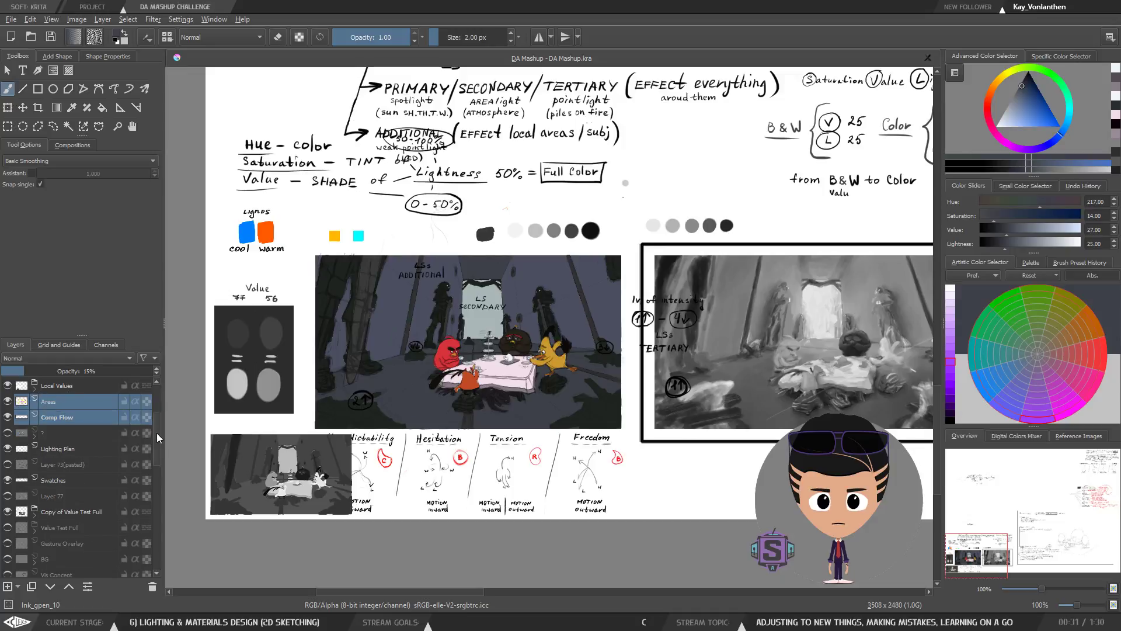
left_click_drag(156, 430, 159, 418)
key("ctrl+Page_Up")
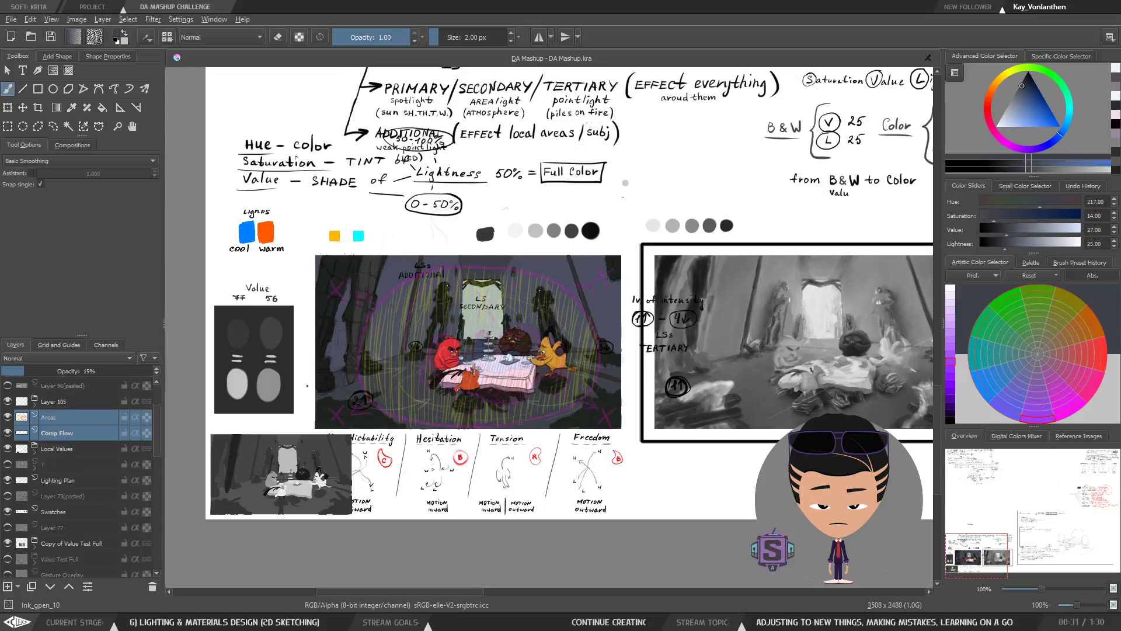
Step: Move the Areas and Comp Flow layers above Layer 105
scroll(467, 348, "up", 4)
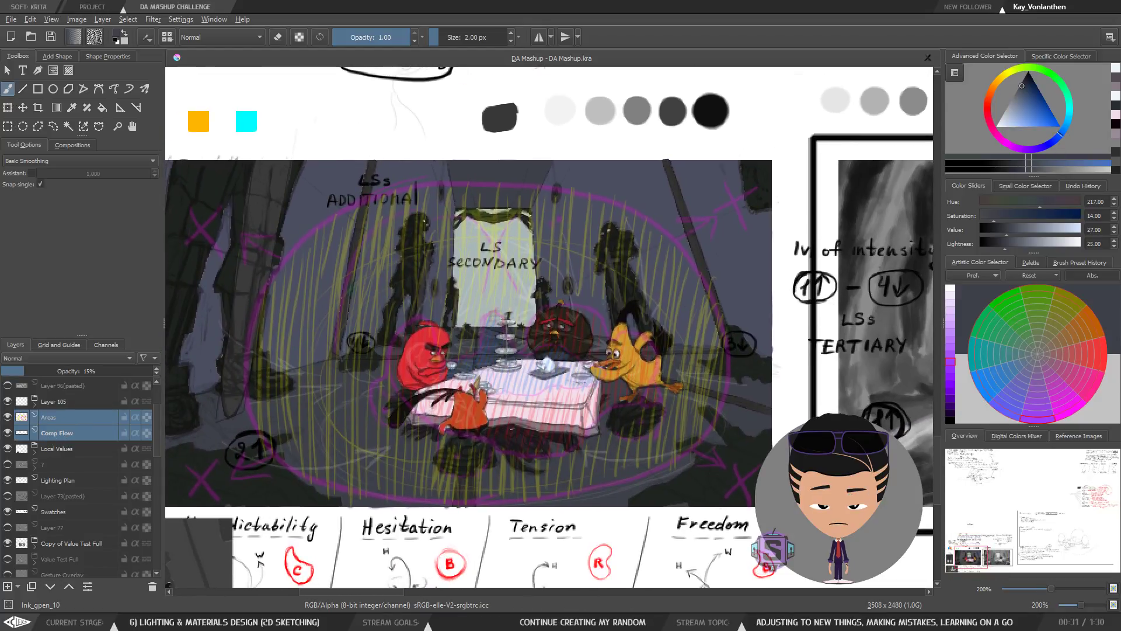
mouse_move(518, 305)
left_mouse_down()
mouse_move(557, 284)
mouse_move(532, 289)
left_mouse_up()
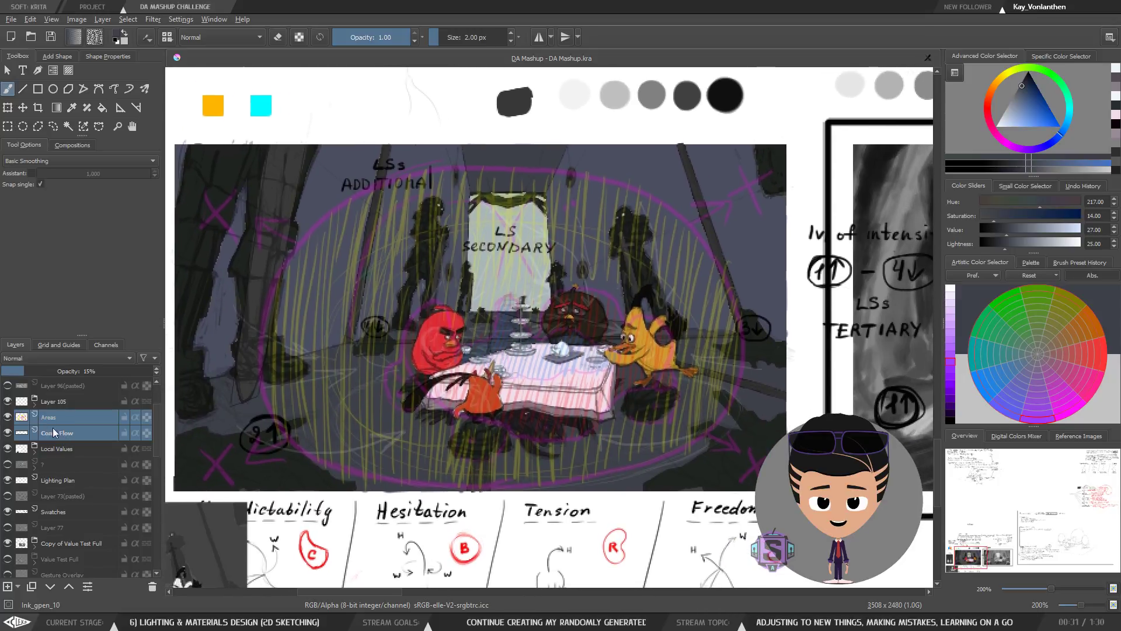
key("ctrl+Page_Up")
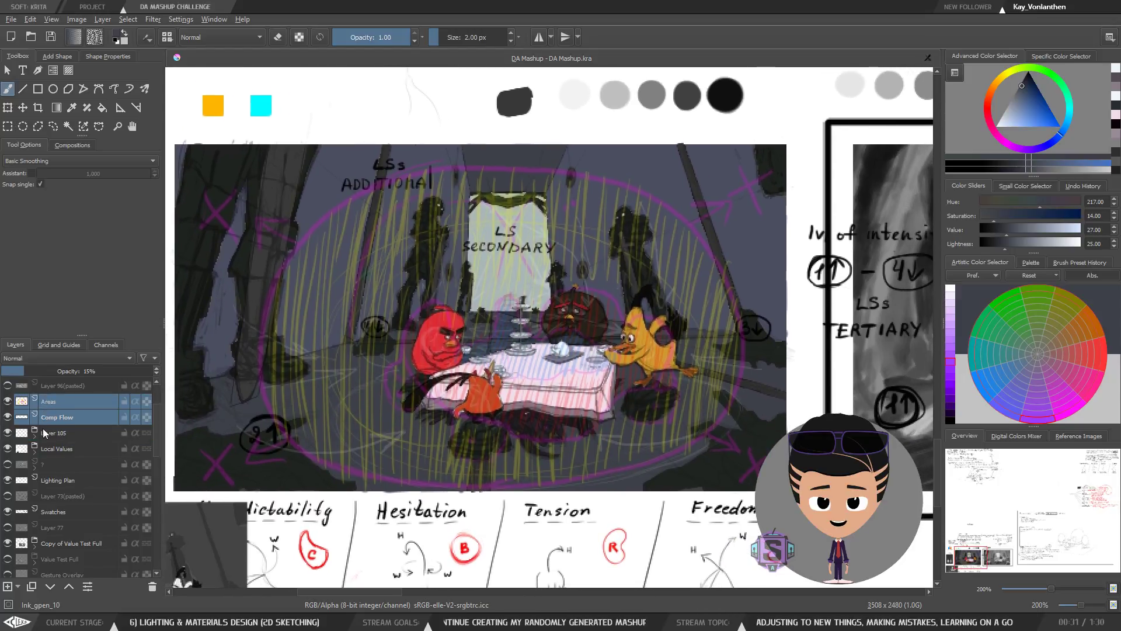
Step: Hide the Comp Flow layer while leaving the Areas overlay visible, and save the document
left_click(9, 402)
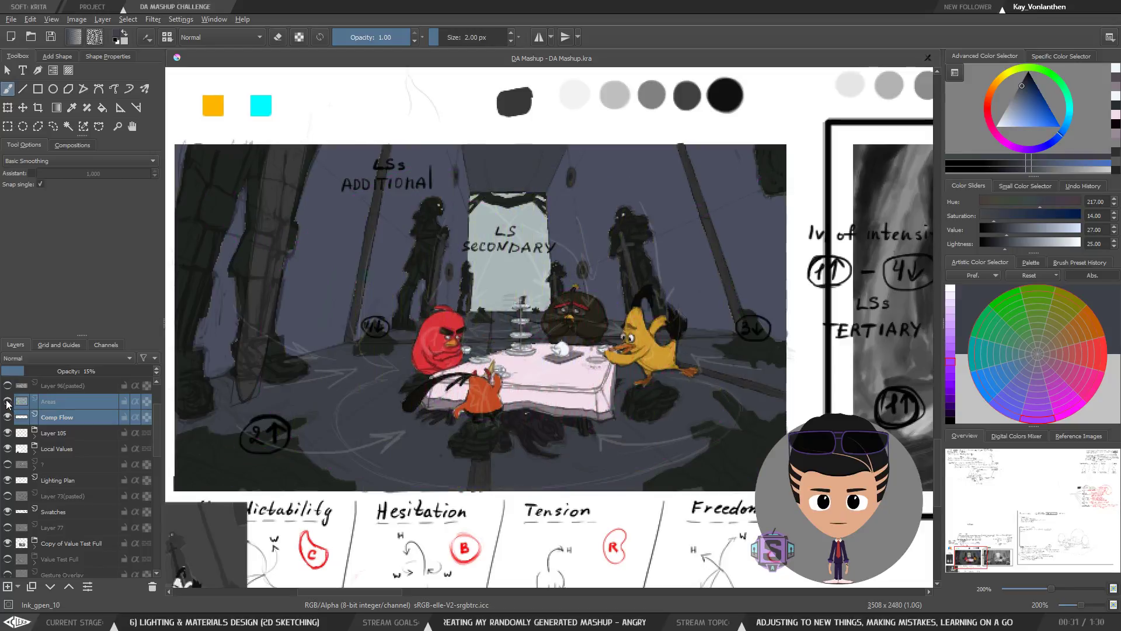
left_click(8, 401)
left_click(8, 416)
scroll(519, 356, "down", 1)
scroll(519, 356, "up", 1)
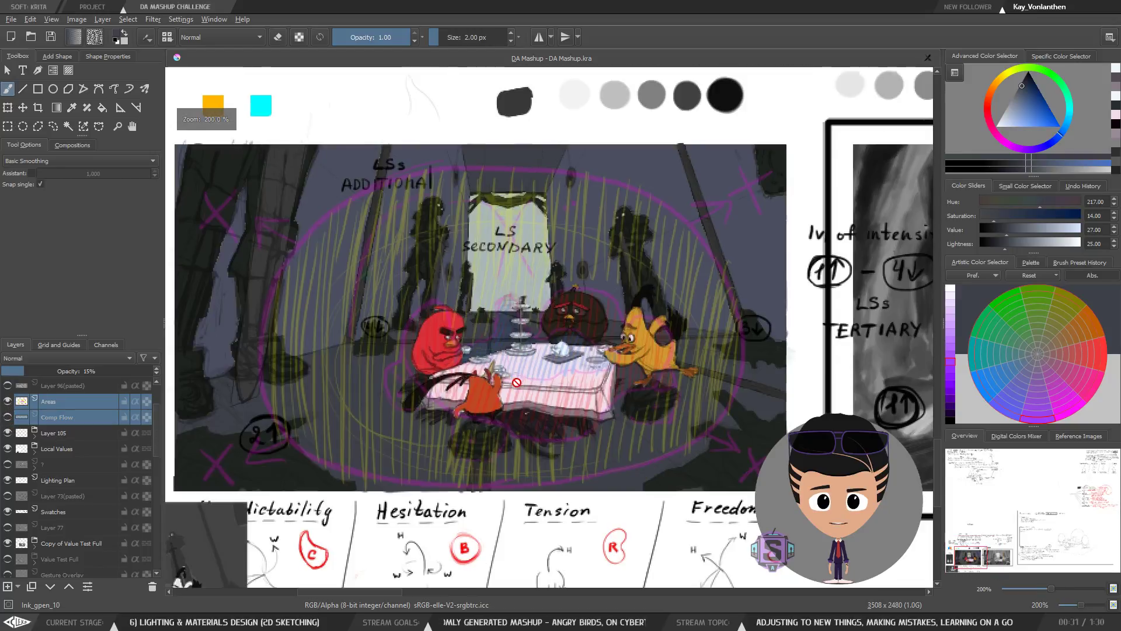
left_click_drag(517, 341, 512, 355)
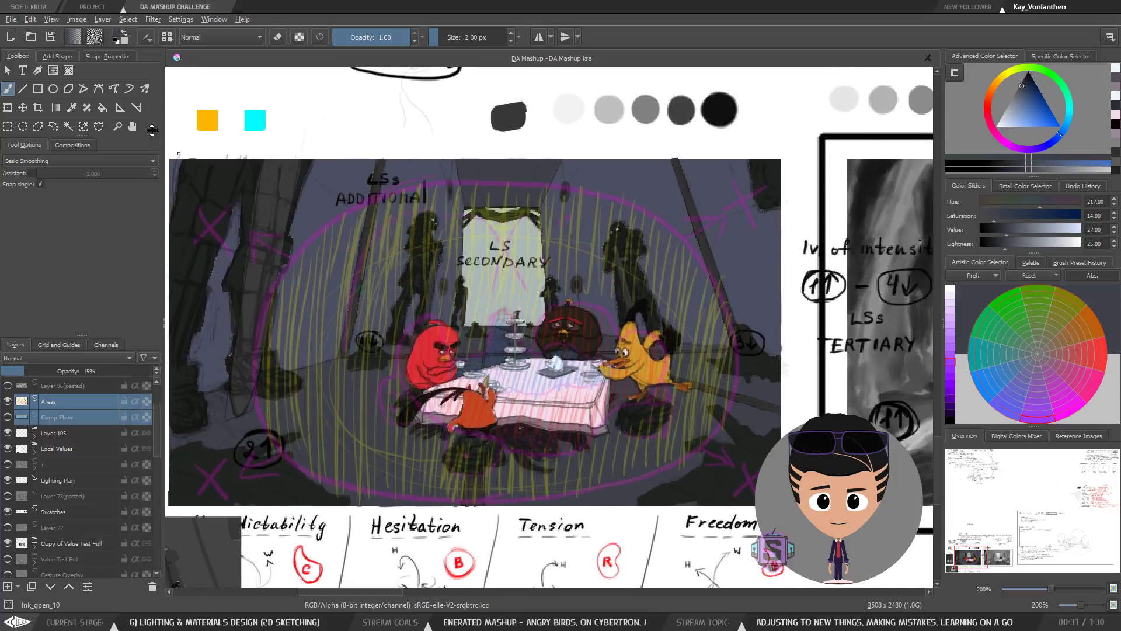
left_click(51, 37)
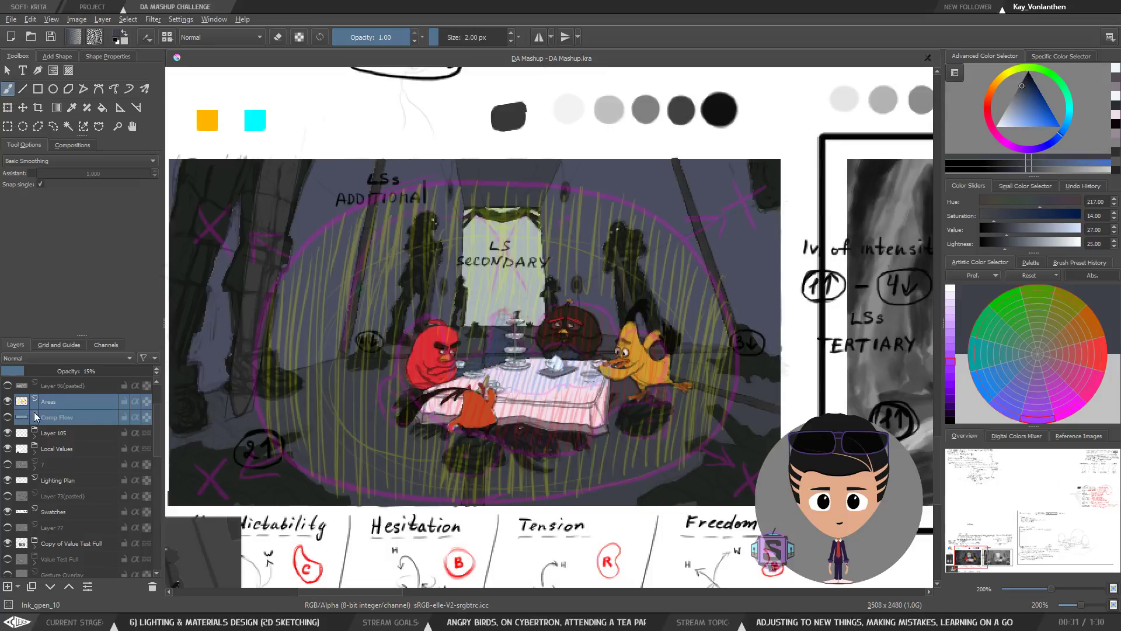
Step: Select only the Areas layer and examine its overlay around the tea table and the birds
left_click(54, 401)
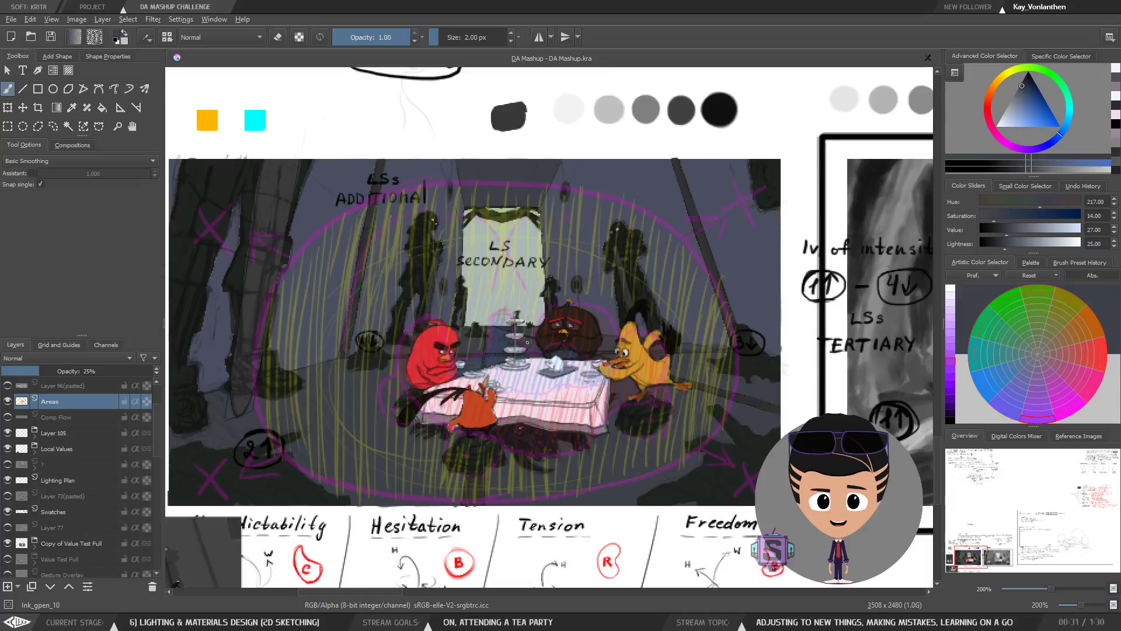
key("ctrl+plus")
key("ctrl+plus")
left_click_drag(534, 445, 548, 405)
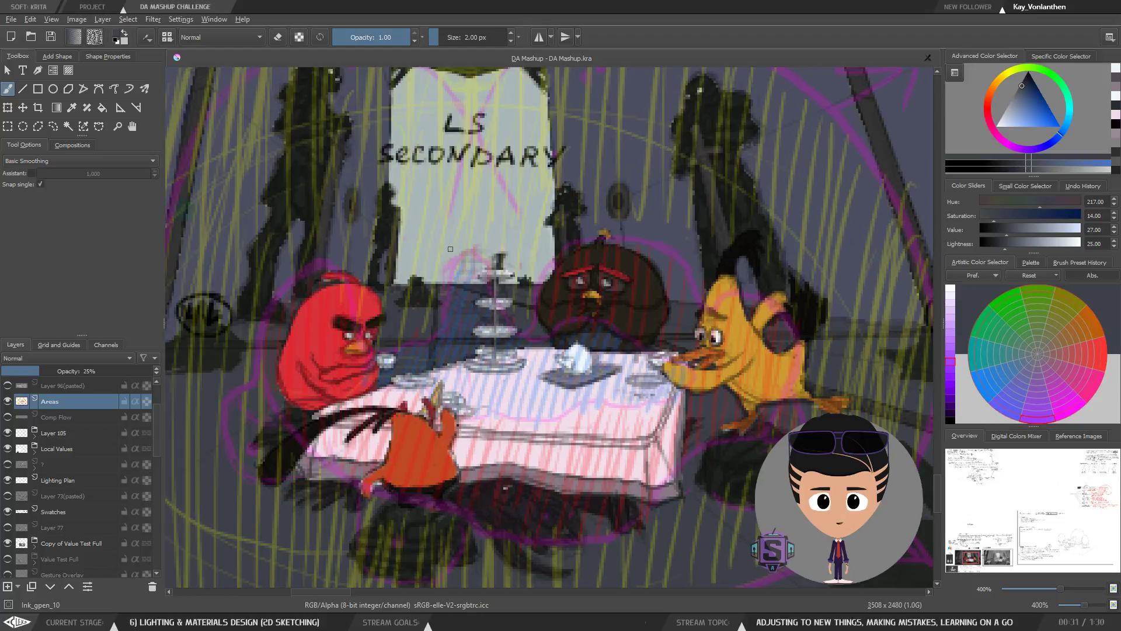
key("ctrl+minus")
key("ctrl+minus")
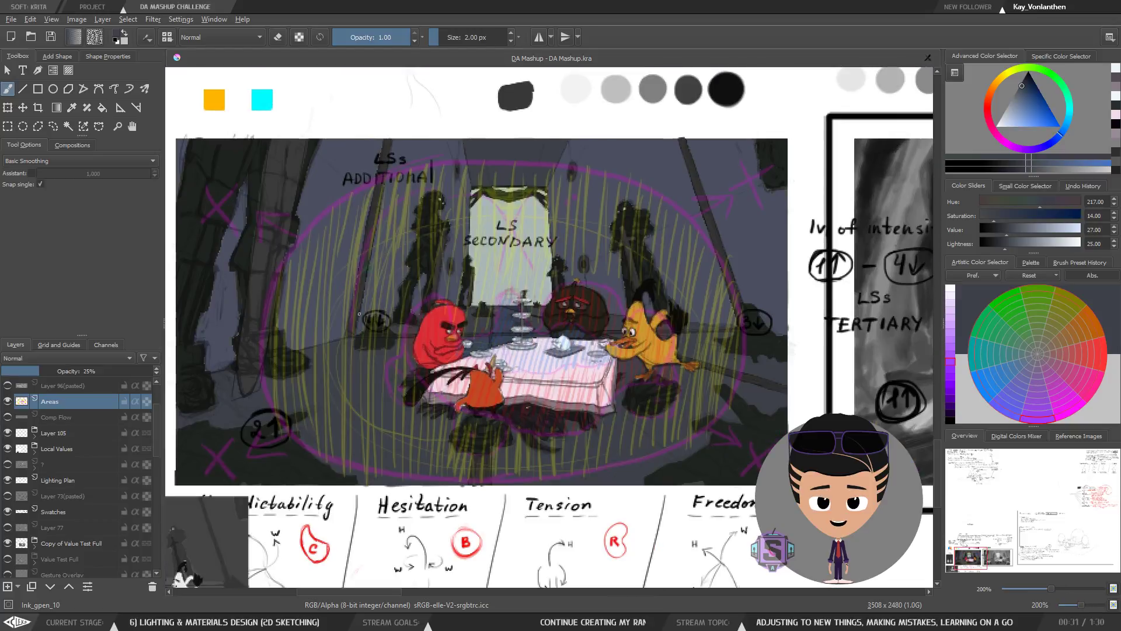
key("ctrl+t")
mouse_move(390, 345)
left_mouse_down()
mouse_move(409, 345)
mouse_move(382, 348)
mouse_move(396, 352)
left_mouse_up()
key("ctrl+z")
key("b")
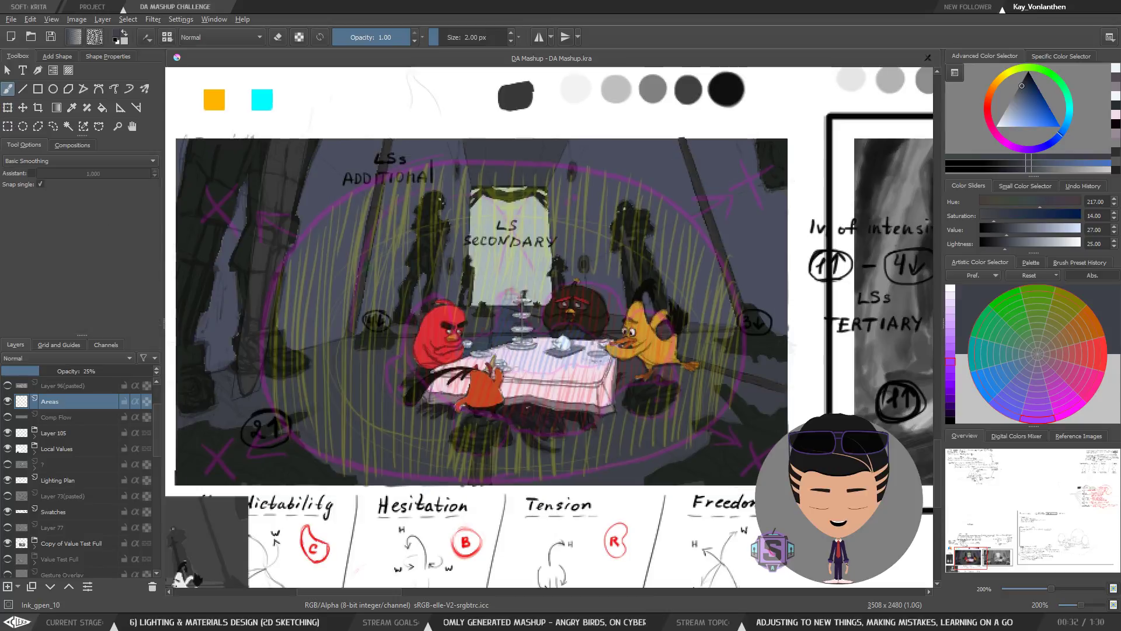
Step: Undo the move that placed the Areas and Comp Flow layers above Layer 105
key("ctrl+z")
key("ctrl+z")
key("ctrl+z")
key("ctrl+shift+z")
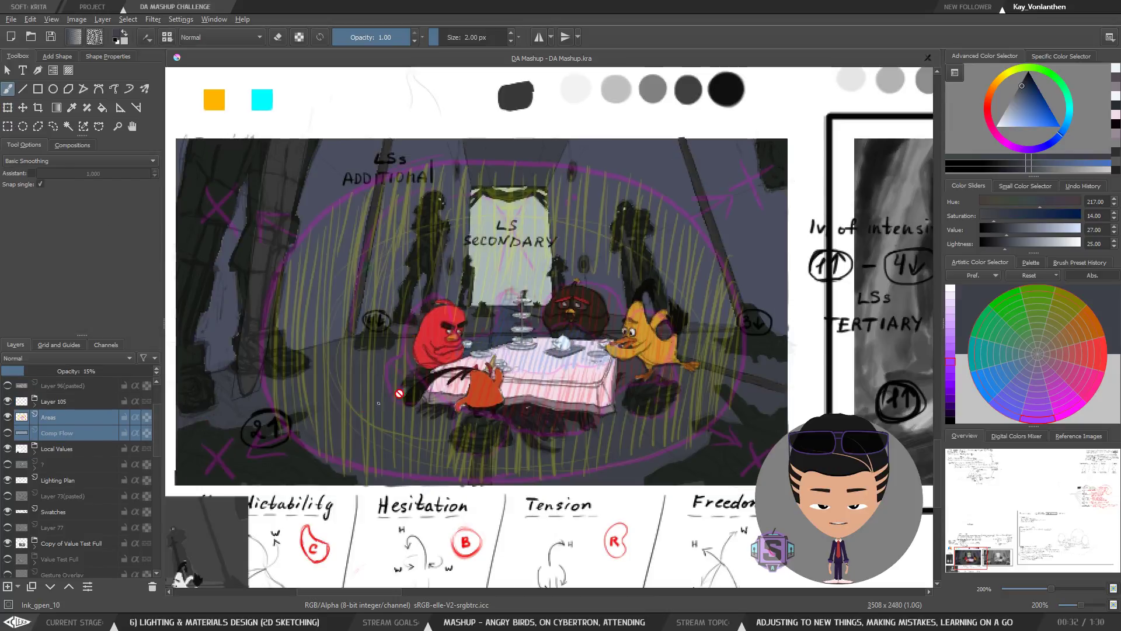
Step: Save the document
left_click_drag(552, 349, 549, 351)
left_click(51, 38)
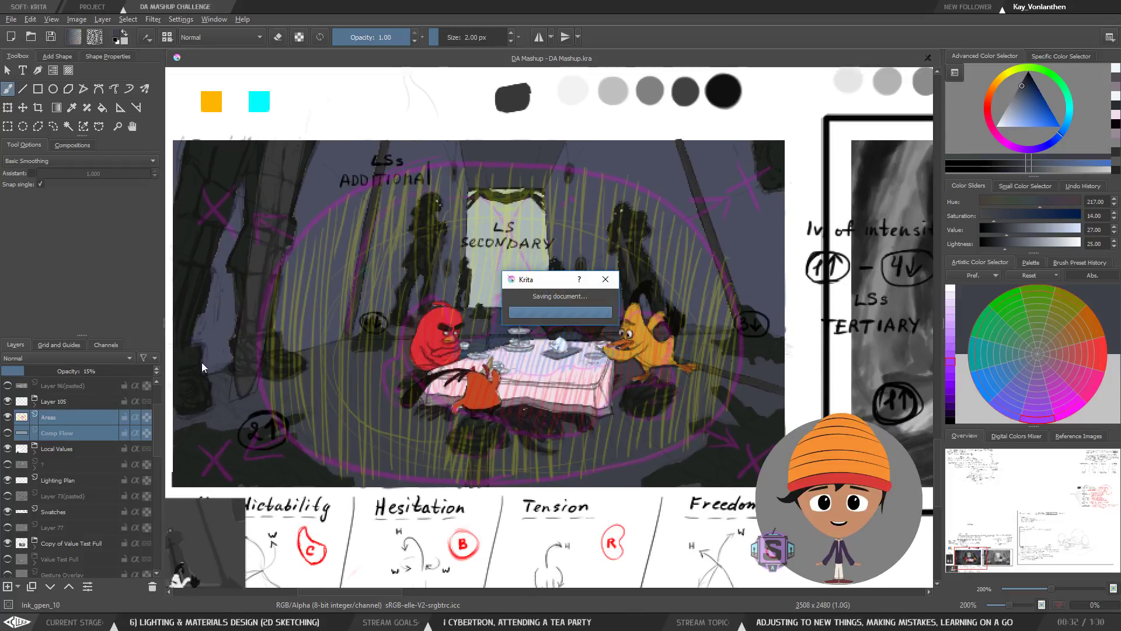
Step: Select the Areas layer, compare the scene with its overlay hidden and shown, and set its opacity to 100%
left_click(58, 420)
left_click(9, 418)
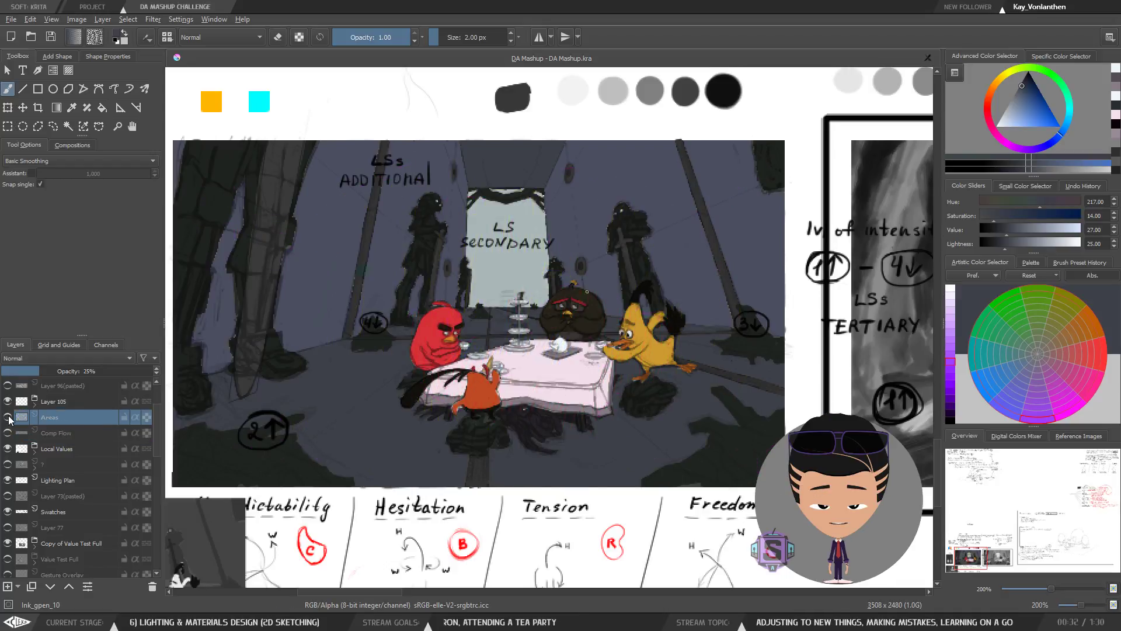
left_click(10, 417)
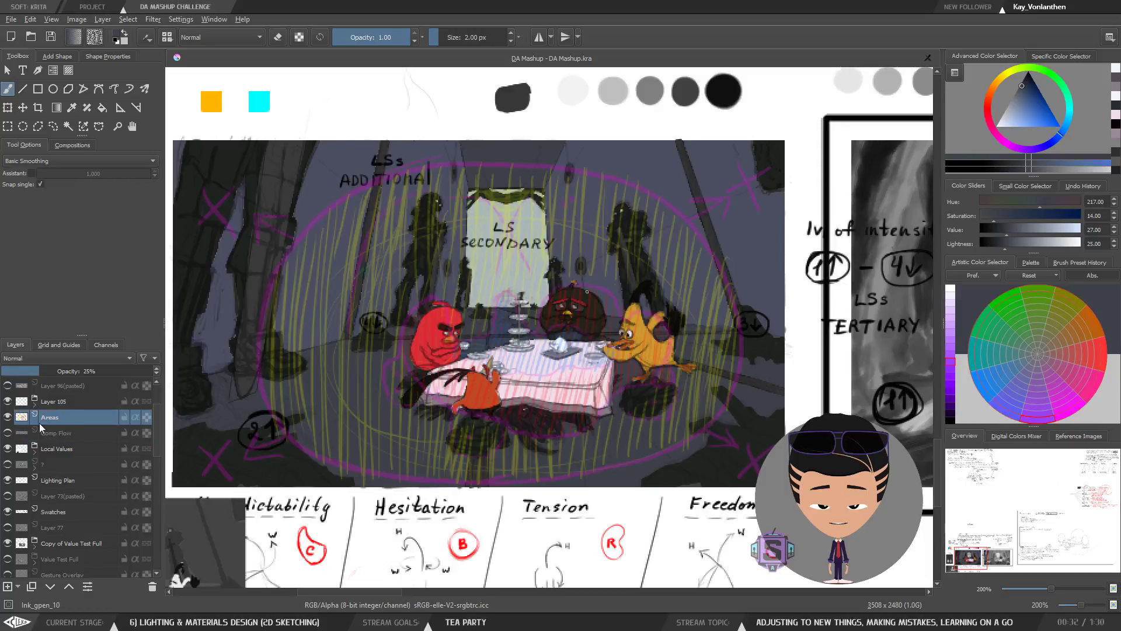
left_click(8, 417)
left_click(9, 418)
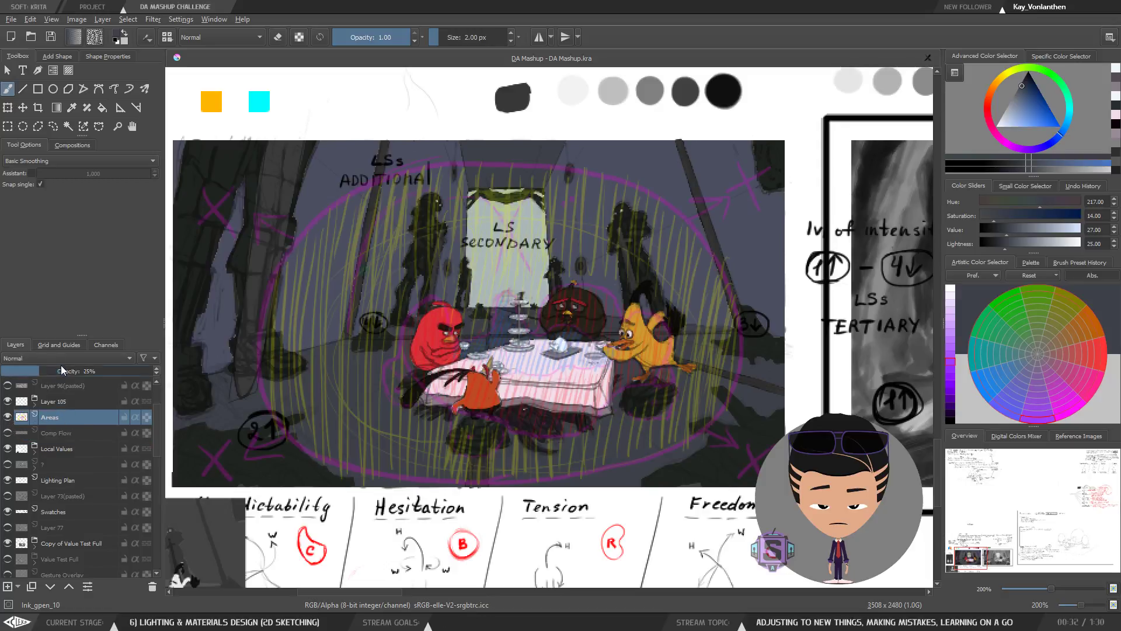
left_click_drag(64, 370, 166, 373)
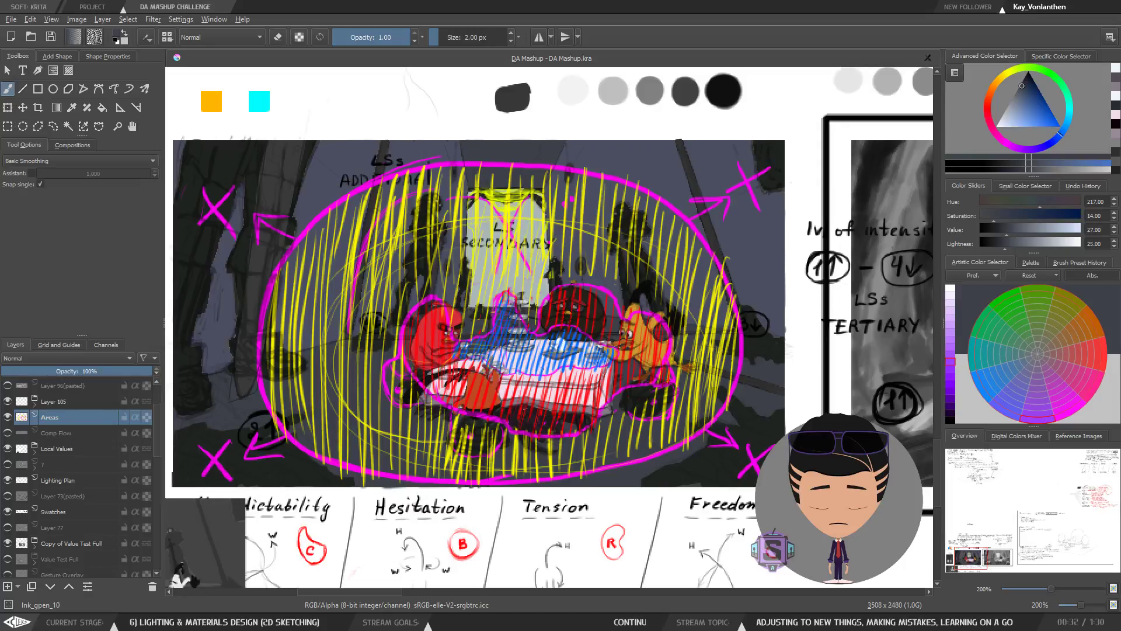
scroll(511, 403, "up", 2)
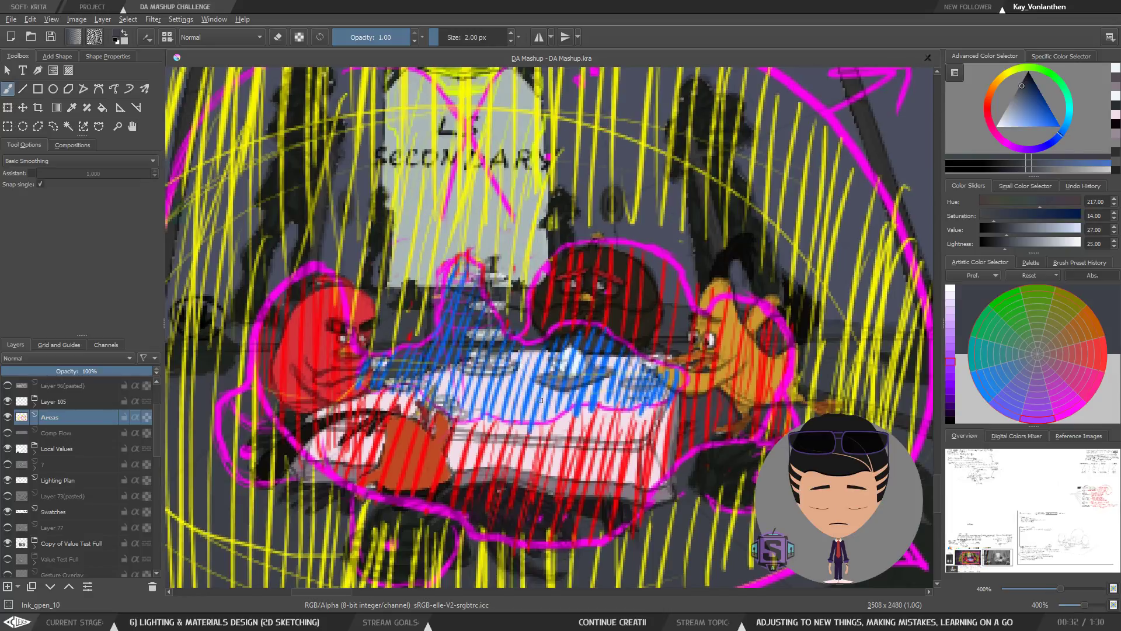
Step: Show the Comp Flow layer together with the Areas overlay on the tea-party scene
scroll(541, 405, "down", 2)
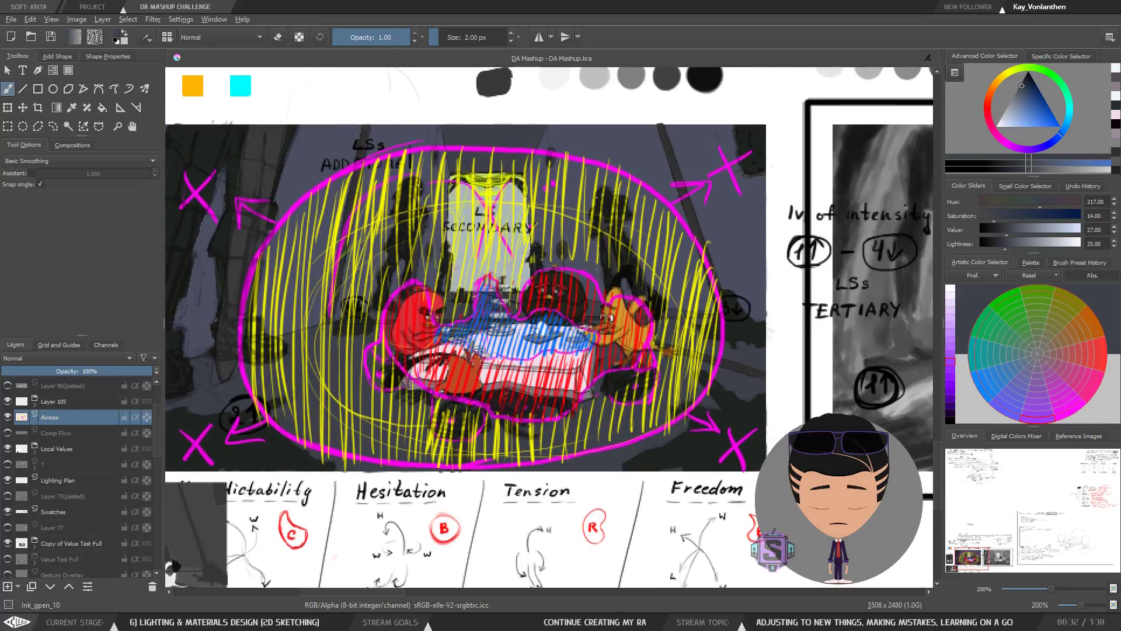
scroll(502, 350, "up", 2)
scroll(502, 350, "down", 2)
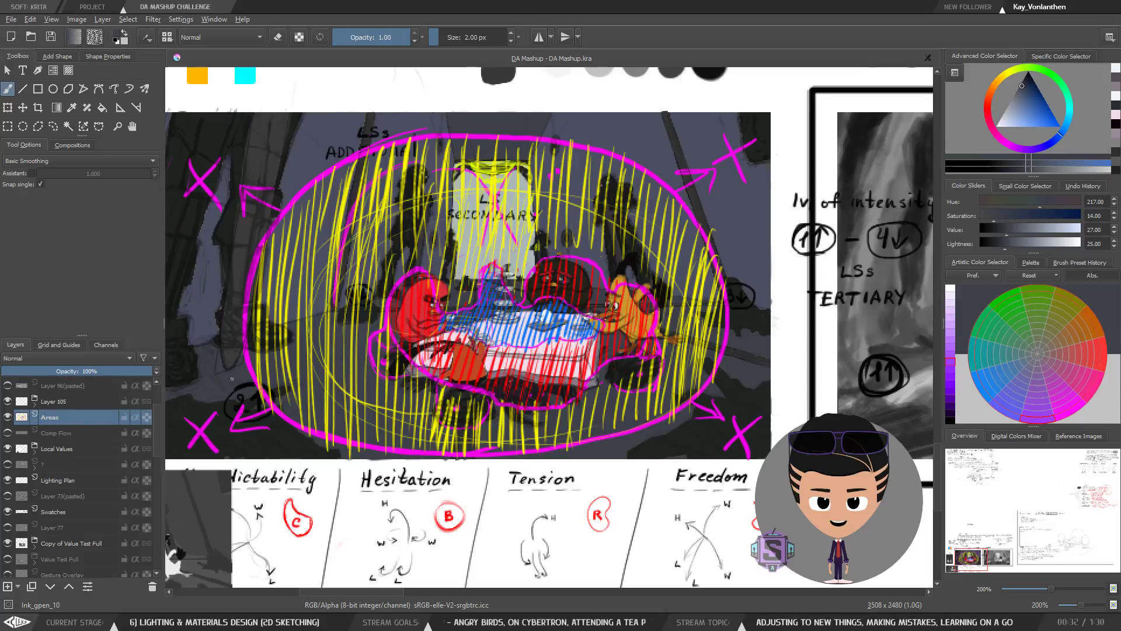
left_click(7, 433)
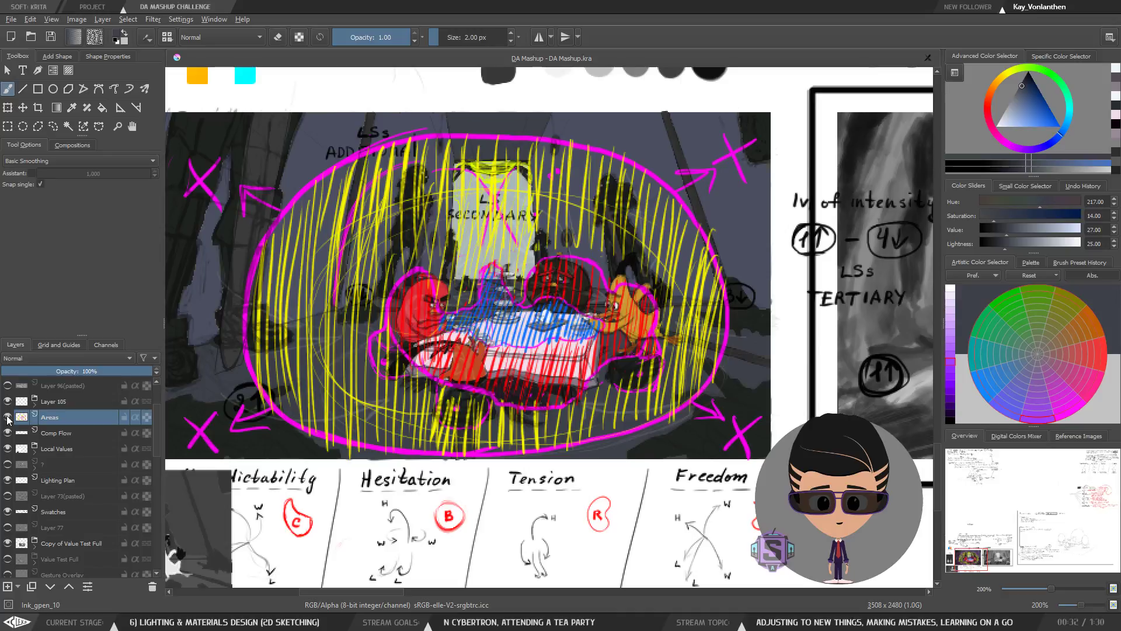
Step: Examine the combined area and flow overlays across the scene, from the tea table and birds out to the picture's edges
key("ctrl+plus")
key("ctrl+minus")
key("ctrl+minus")
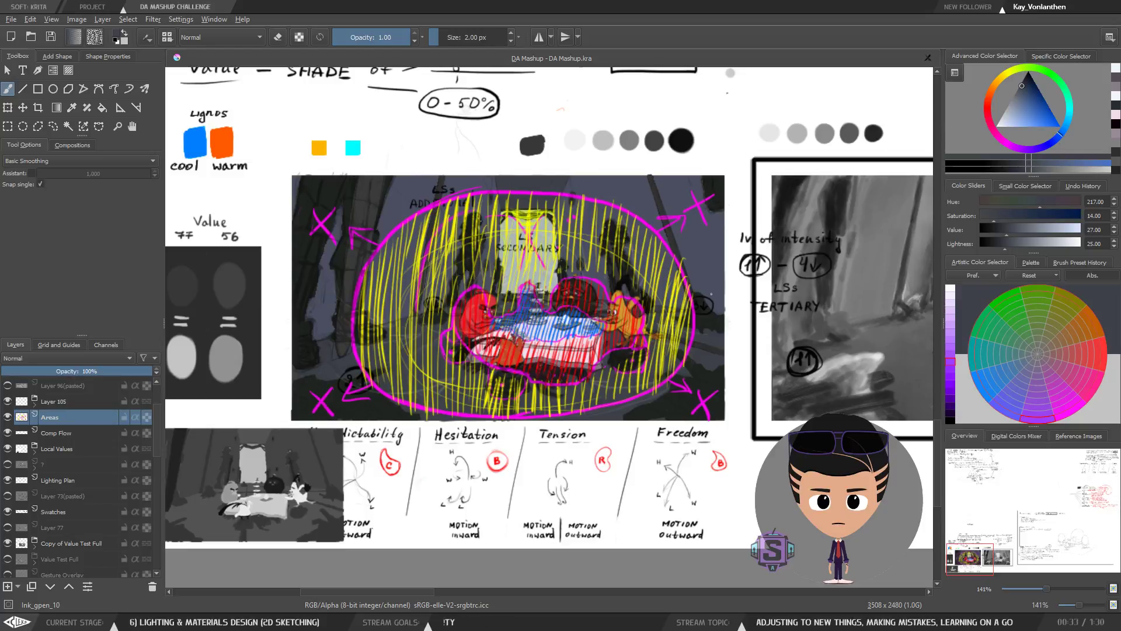
key("ctrl+plus")
key("ctrl+plus")
key("ctrl+minus")
key("ctrl+minus")
left_click_drag(585, 344, 614, 322)
key("ctrl+plus")
key("ctrl+plus")
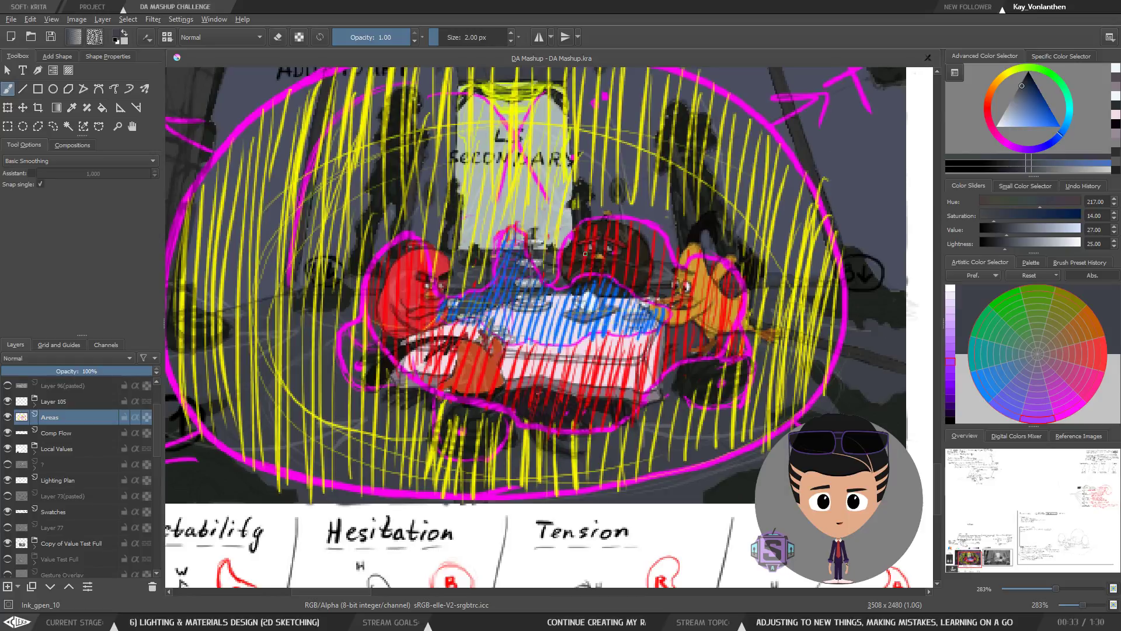
left_click_drag(544, 322, 558, 353)
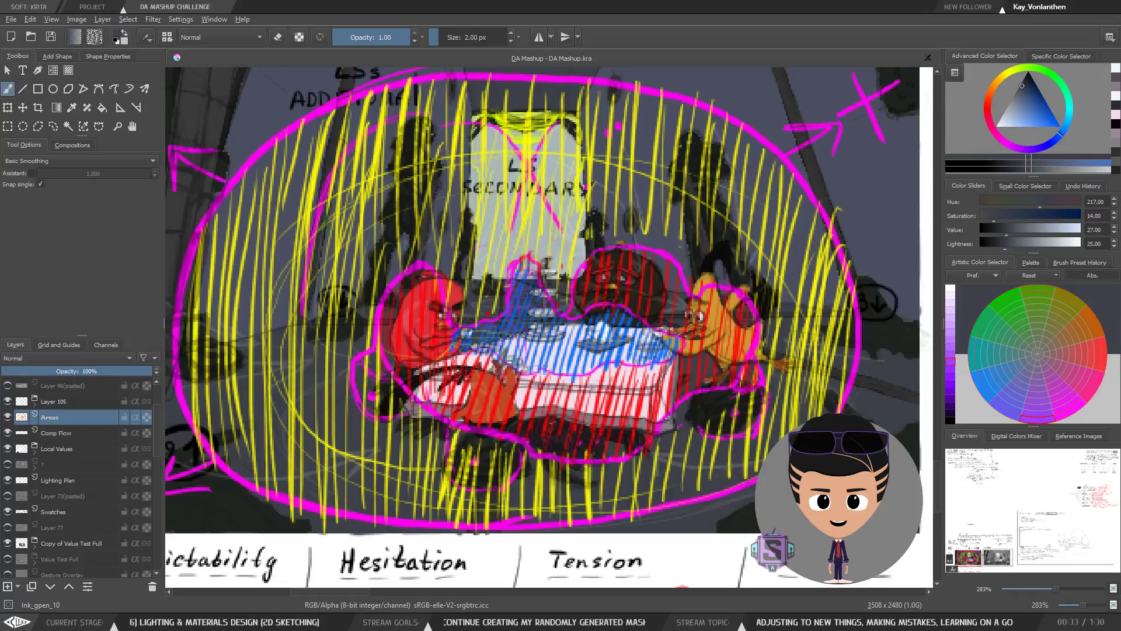
scroll(446, 256, "down", 2)
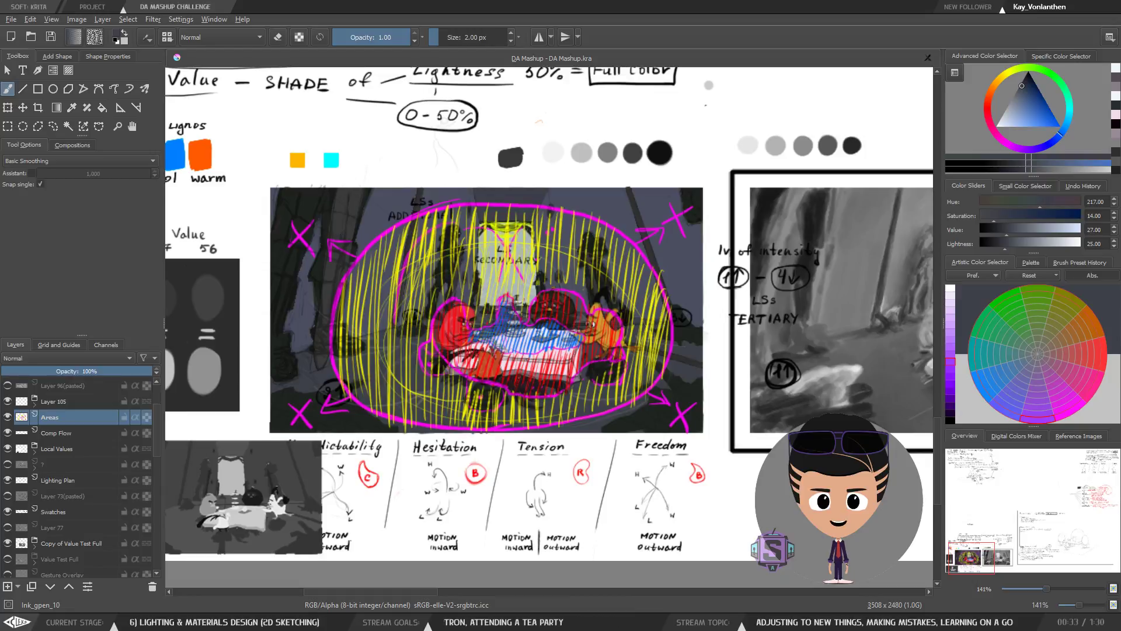
key("ctrl+plus")
key("ctrl+plus")
left_click_drag(447, 394, 581, 392)
left_click_drag(547, 354, 473, 352)
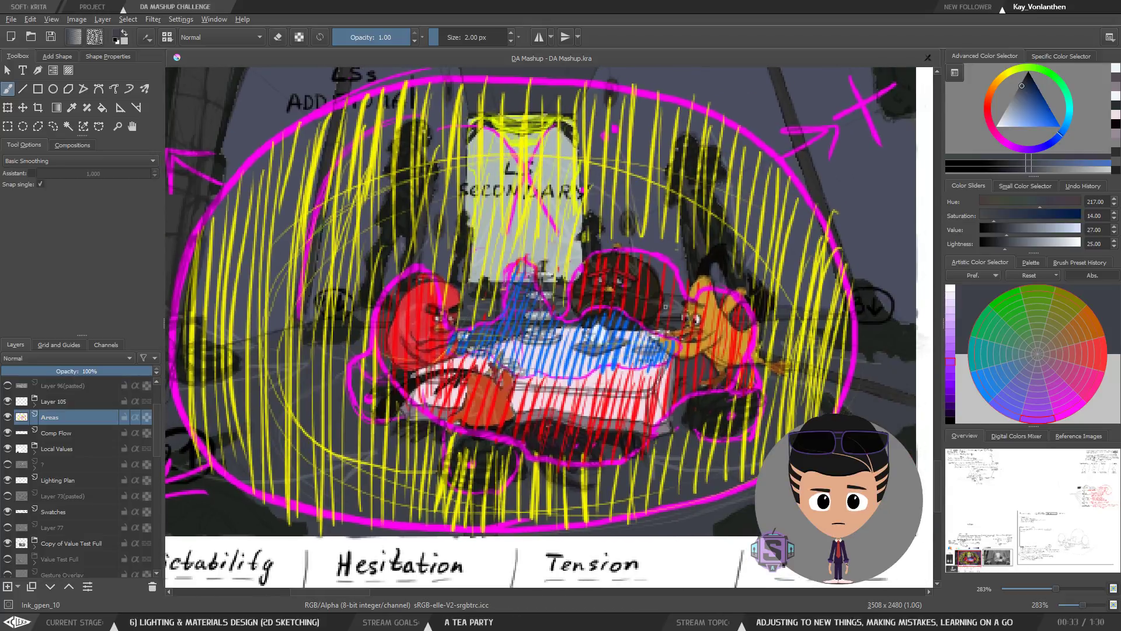
left_click_drag(200, 236, 474, 254)
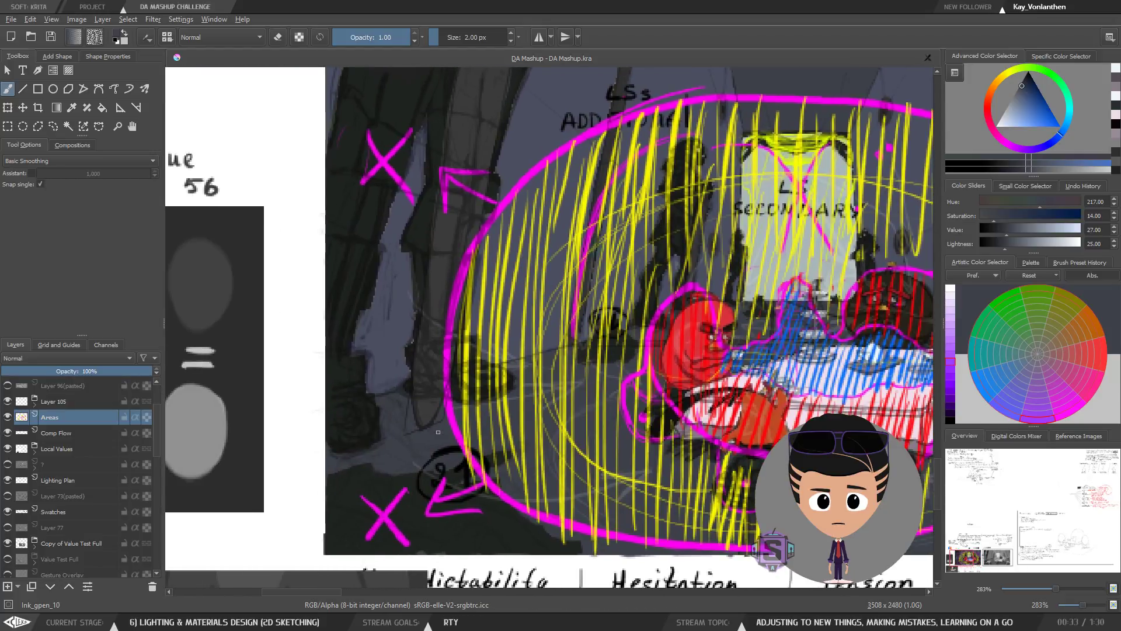
left_click_drag(738, 338, 485, 330)
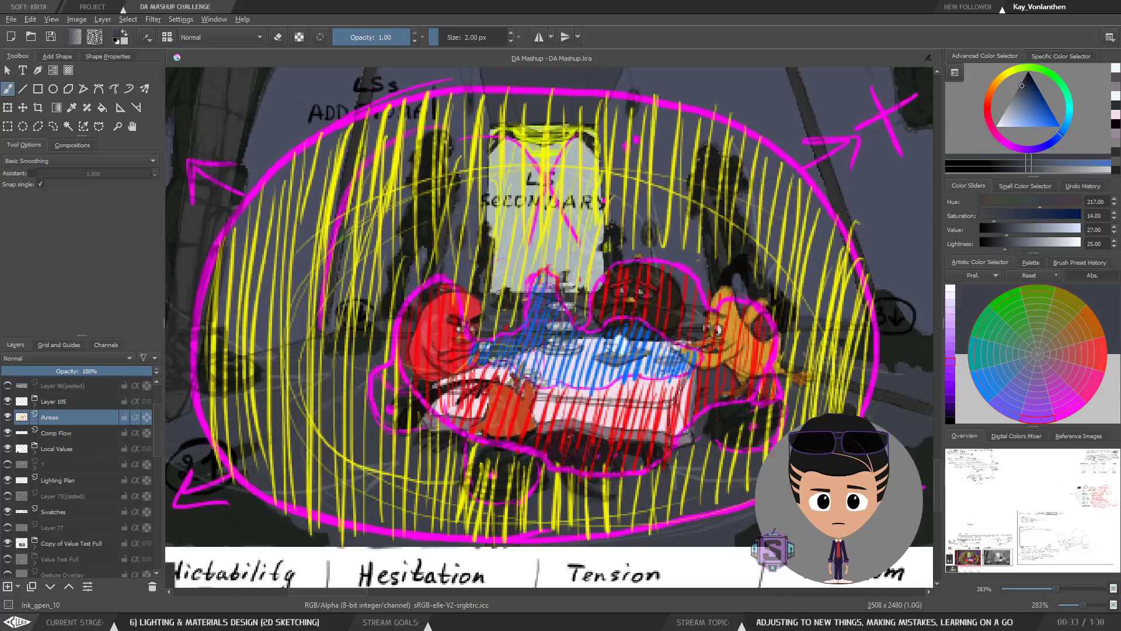
left_click_drag(501, 371, 503, 358)
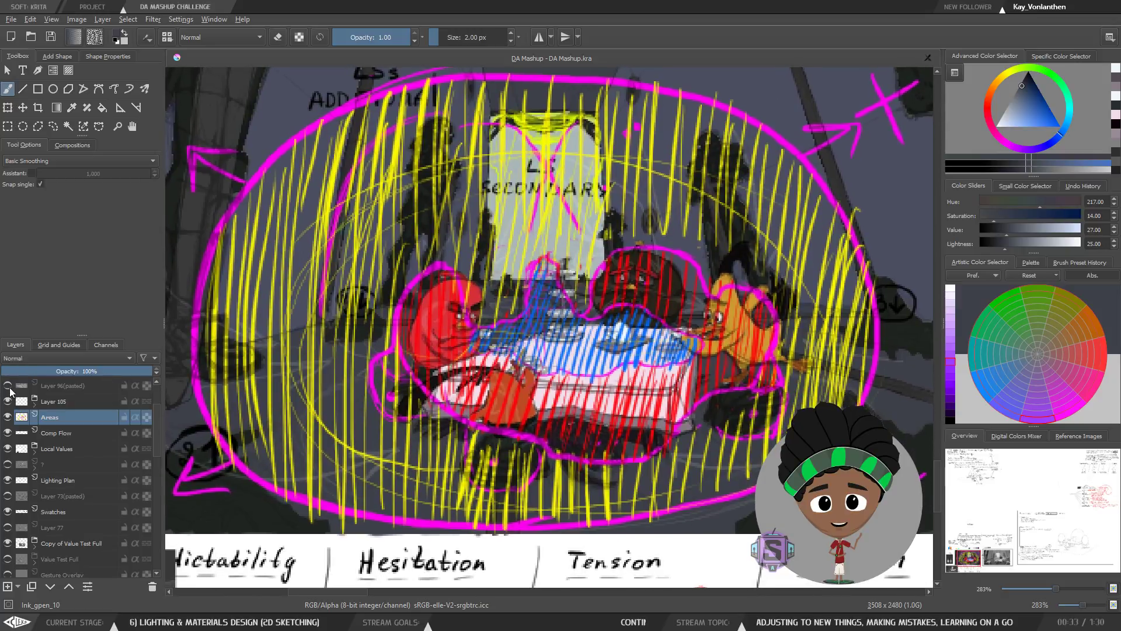
Step: Hide the Areas layer and set the Comp Flow layer's opacity to 100%
left_click(7, 418)
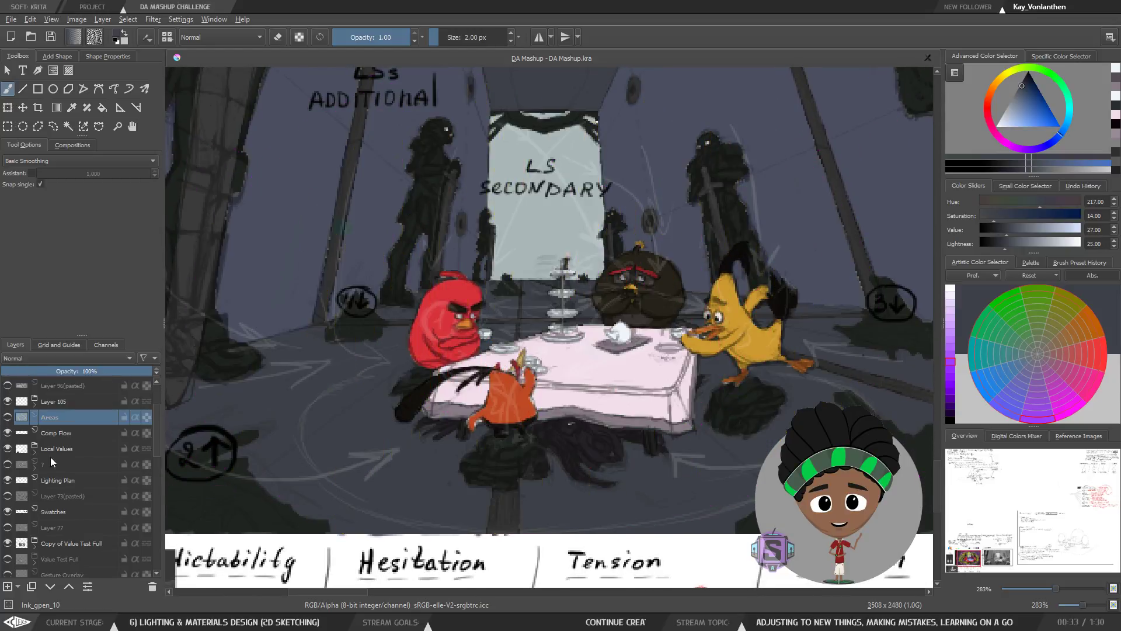
left_click(14, 432)
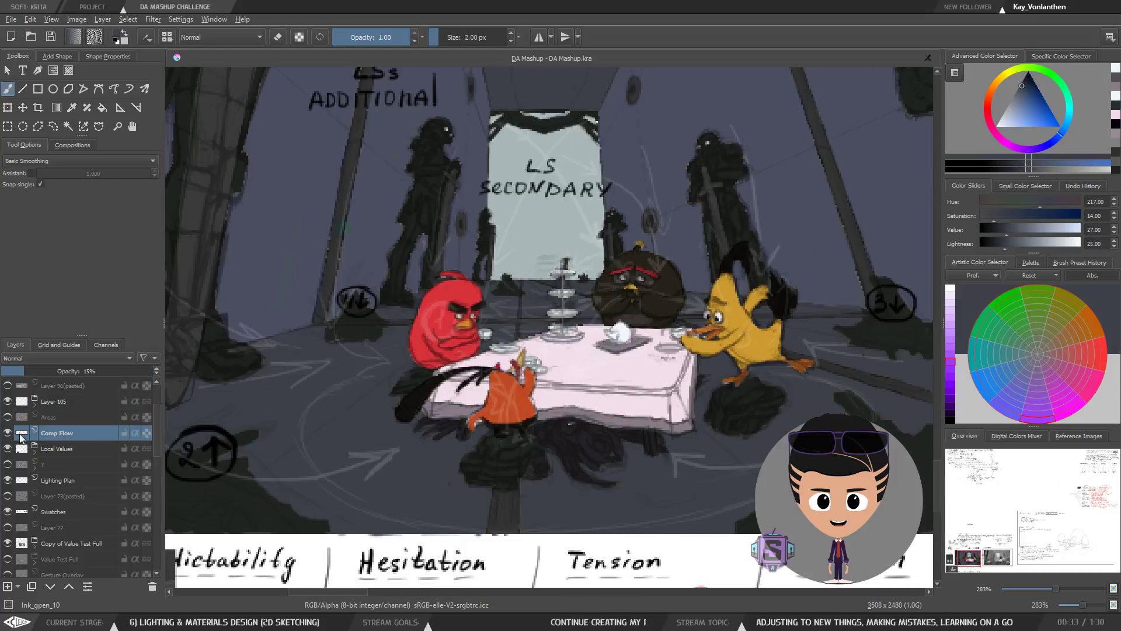
left_click_drag(56, 371, 159, 376)
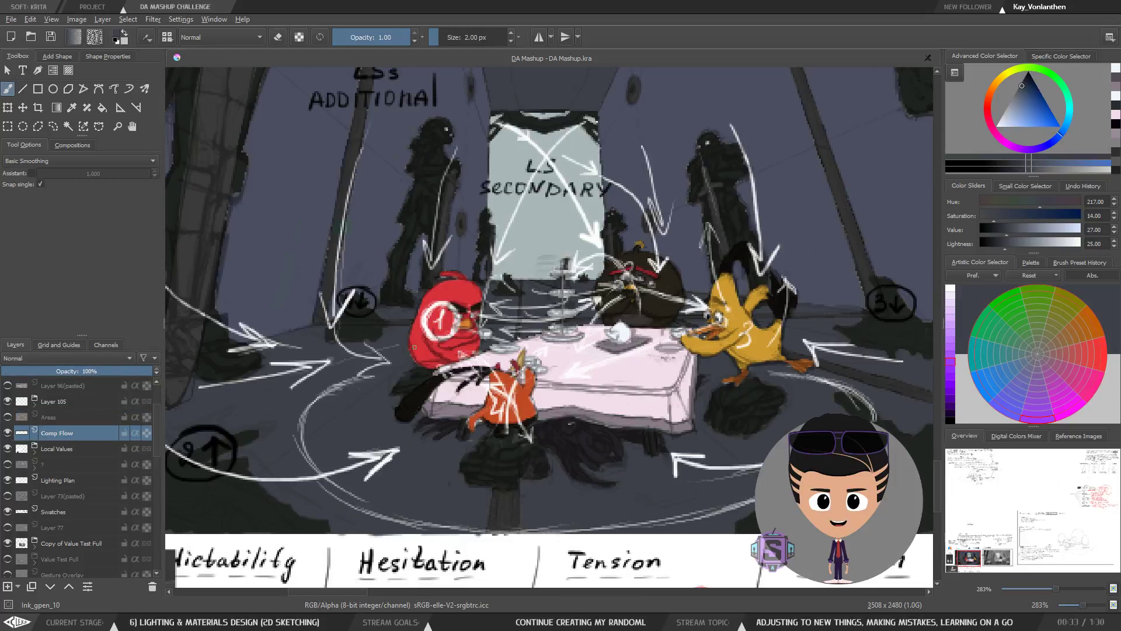
Step: Examine the white composition flow arrows around the tea table and the birds, both close up and in the whole picture
key("ctrl+minus")
key("ctrl+minus")
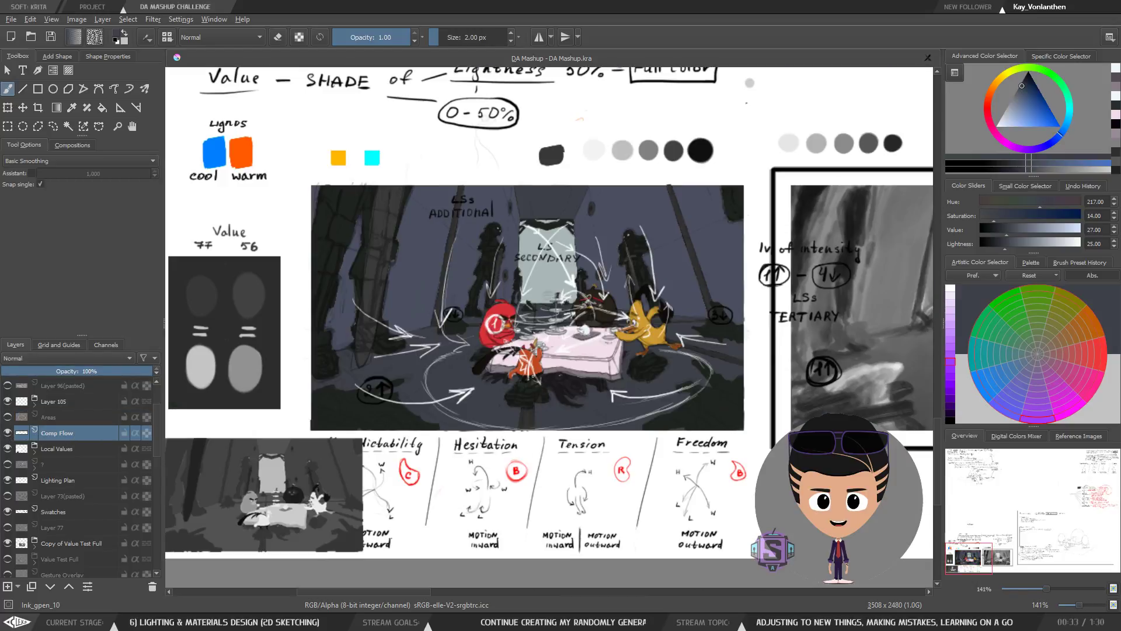
key("ctrl+plus")
key("ctrl+plus")
left_click_drag(578, 403, 513, 366)
key("ctrl+minus")
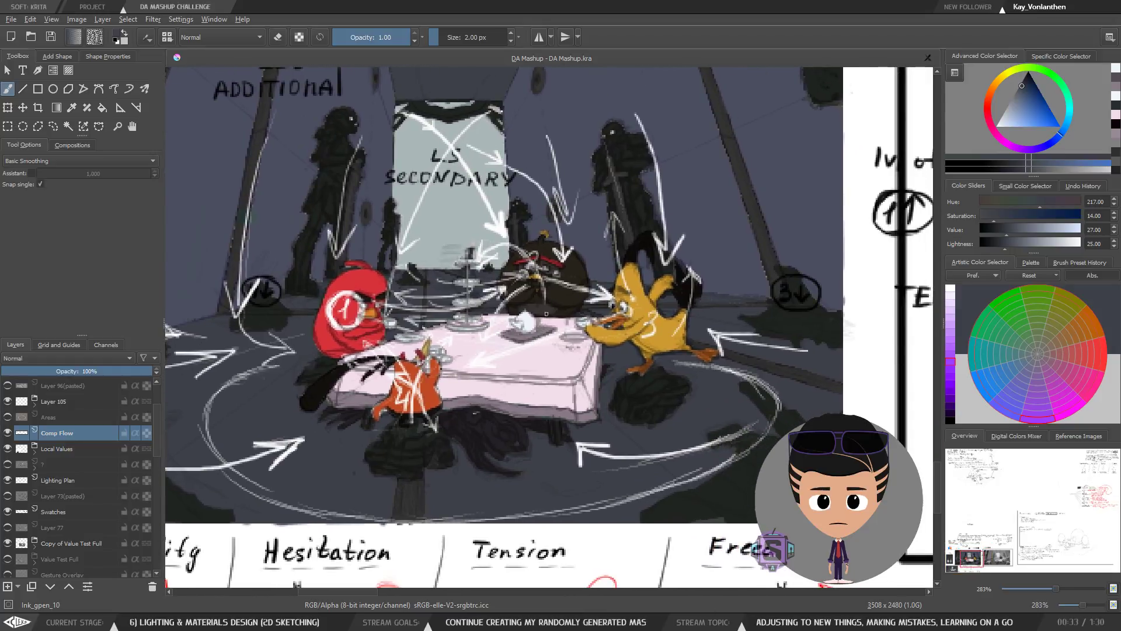
key("ctrl+minus")
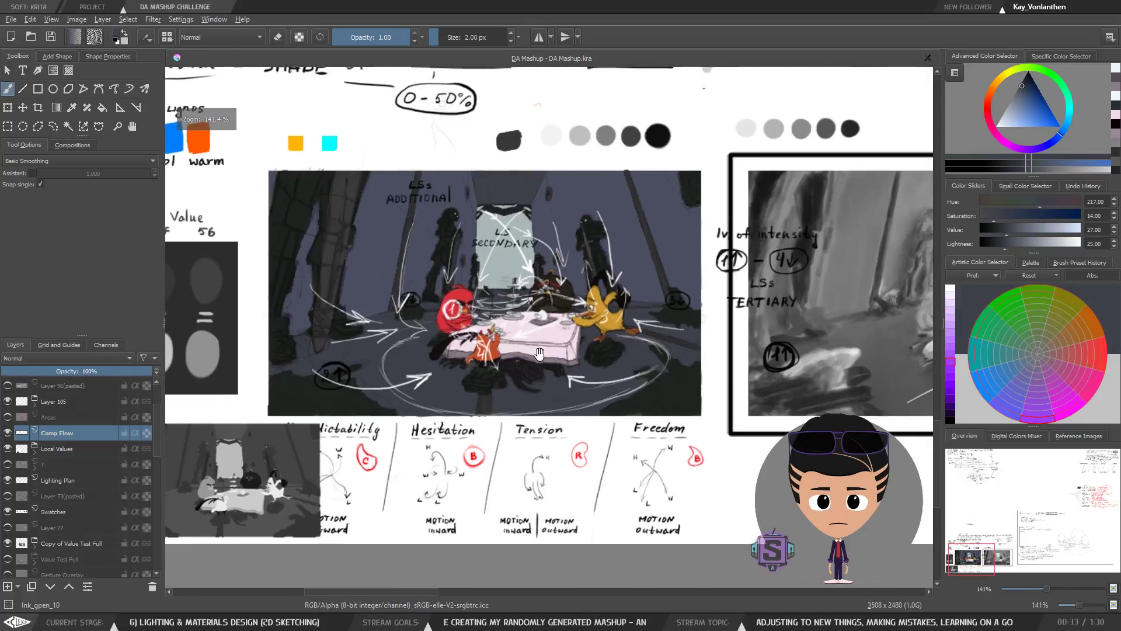
key("ctrl+plus")
key("ctrl+plus")
left_click_drag(553, 350, 566, 373)
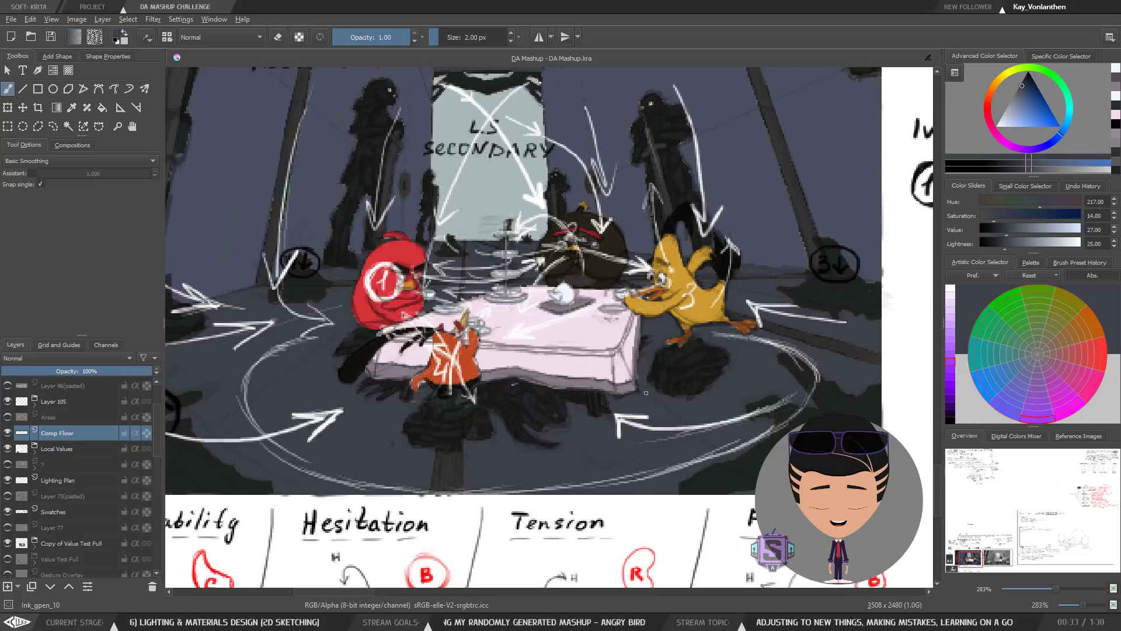
Step: Swap the foreground and background colors and set the Comp Flow layer's opacity to 22%
key("x")
key("x")
key("x")
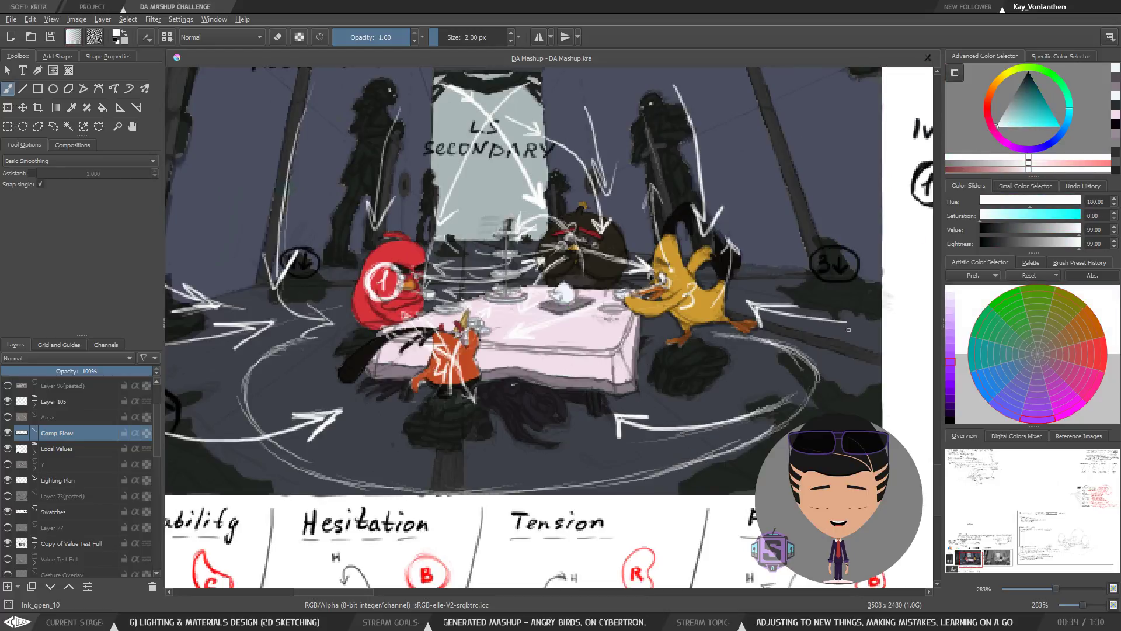
scroll(653, 367, "up", 3)
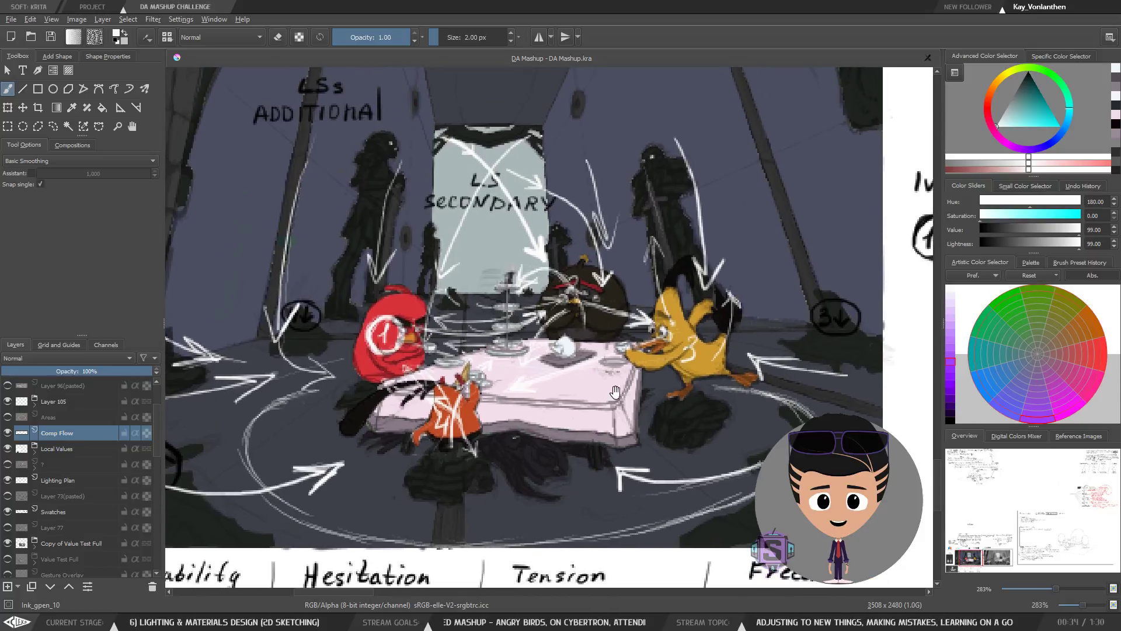
left_click(72, 373)
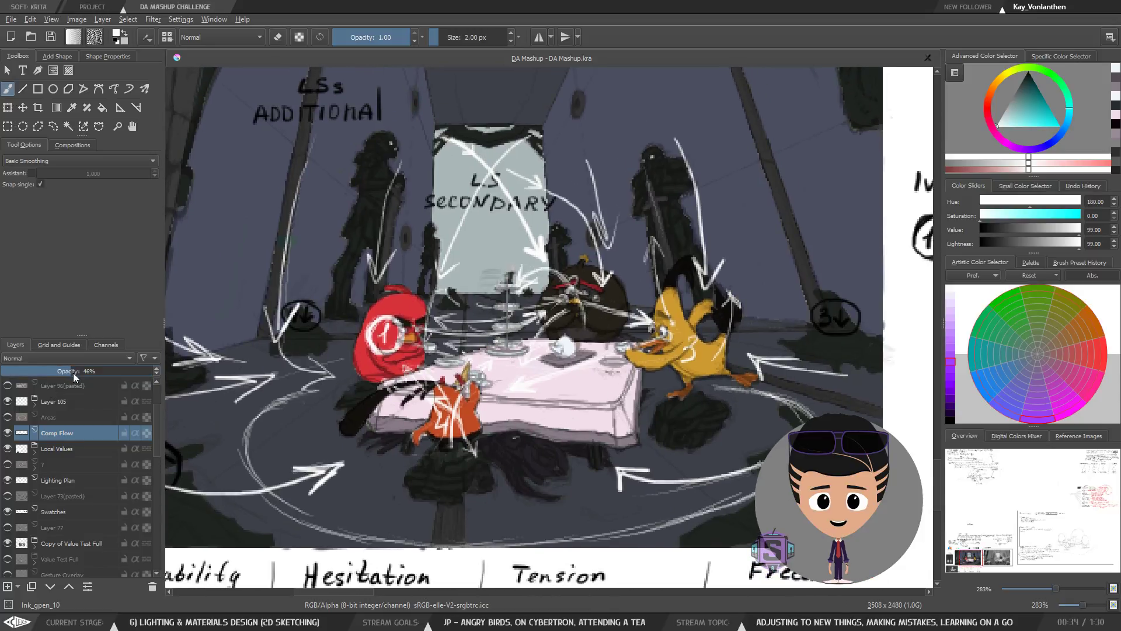
left_click(35, 373)
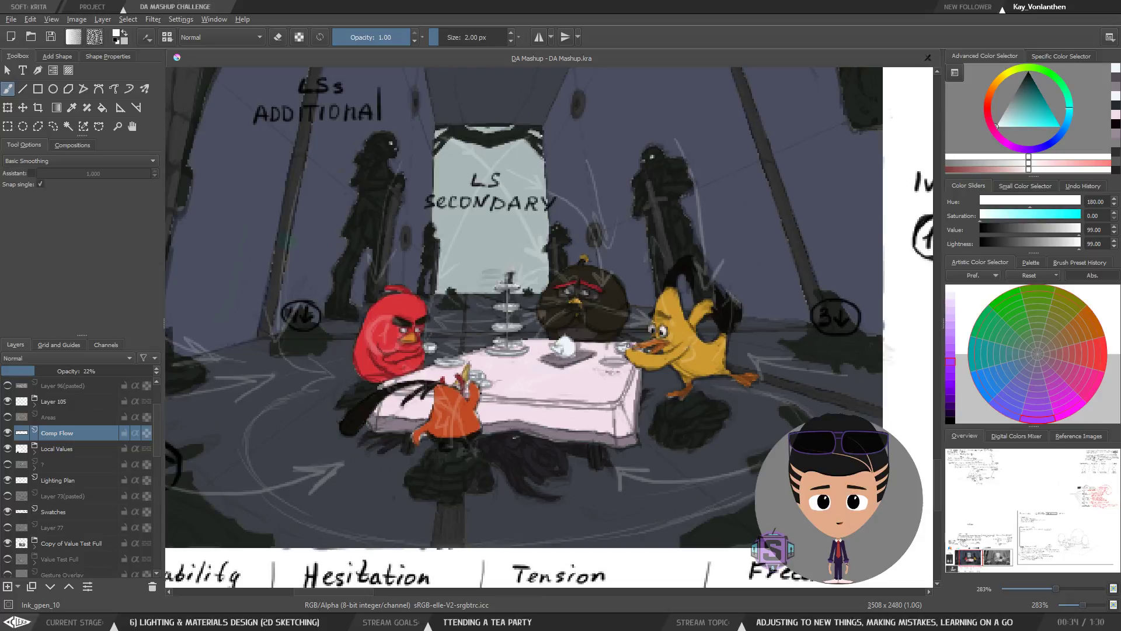
left_click_drag(632, 346, 634, 352)
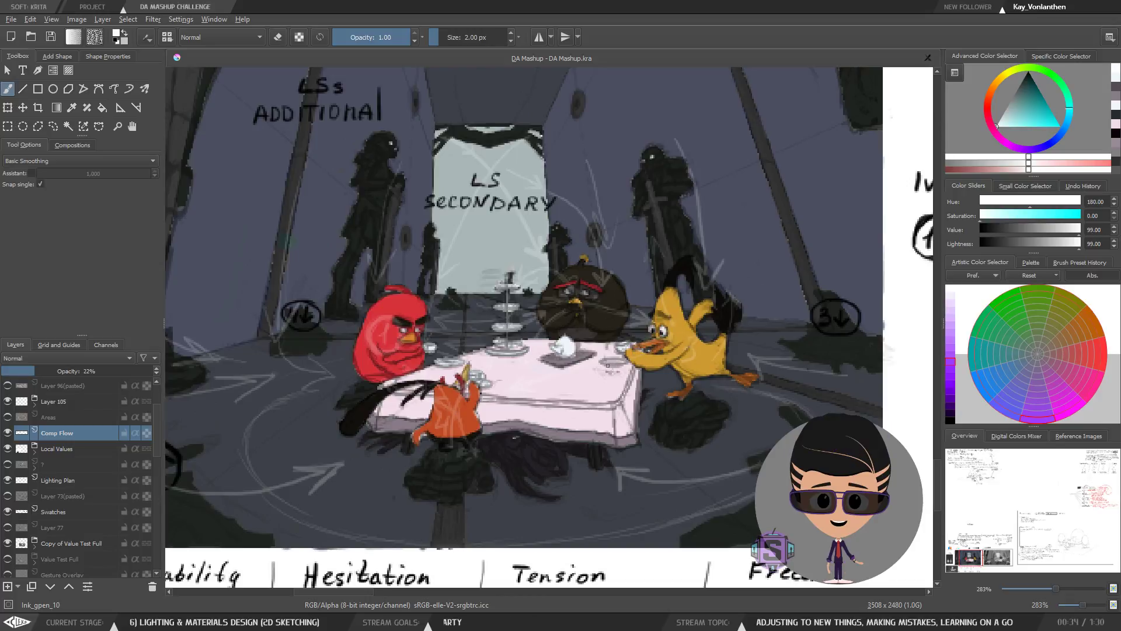
key("x")
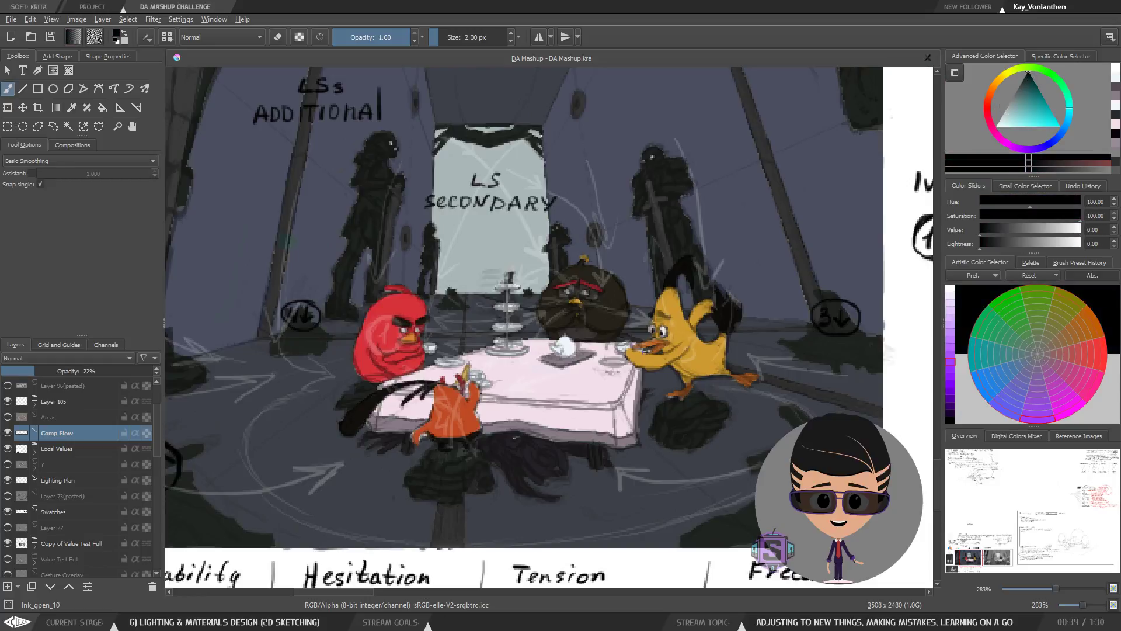
left_click_drag(623, 357, 475, 394)
key("ctrl+z")
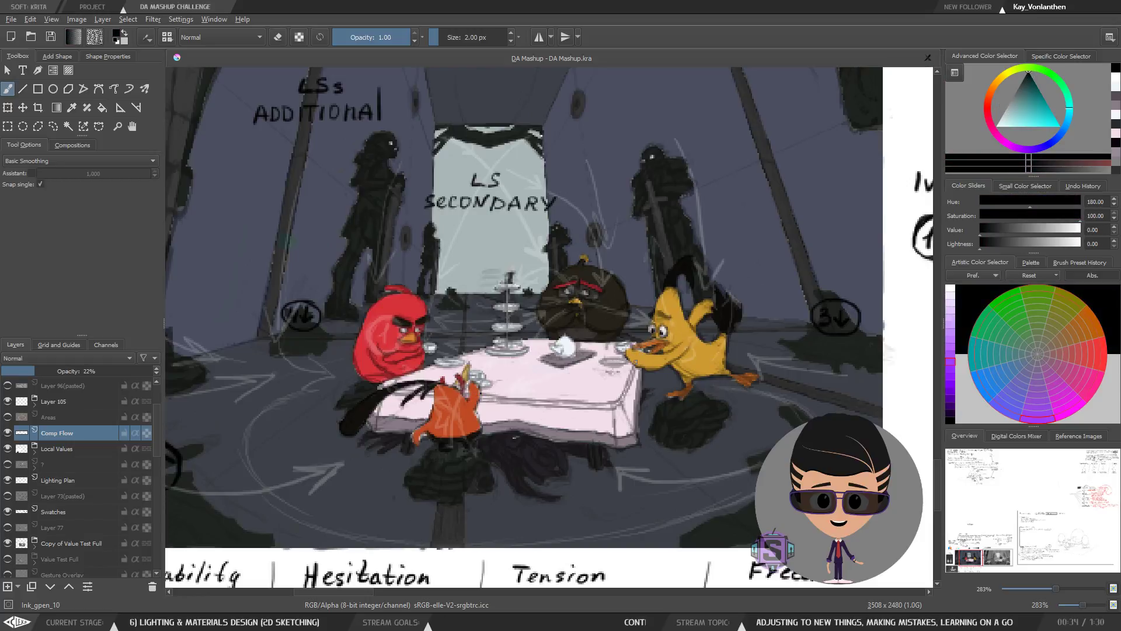
mouse_move(622, 358)
left_mouse_down()
mouse_move(519, 392)
mouse_move(438, 391)
mouse_move(431, 415)
left_mouse_up()
key("ctrl+z")
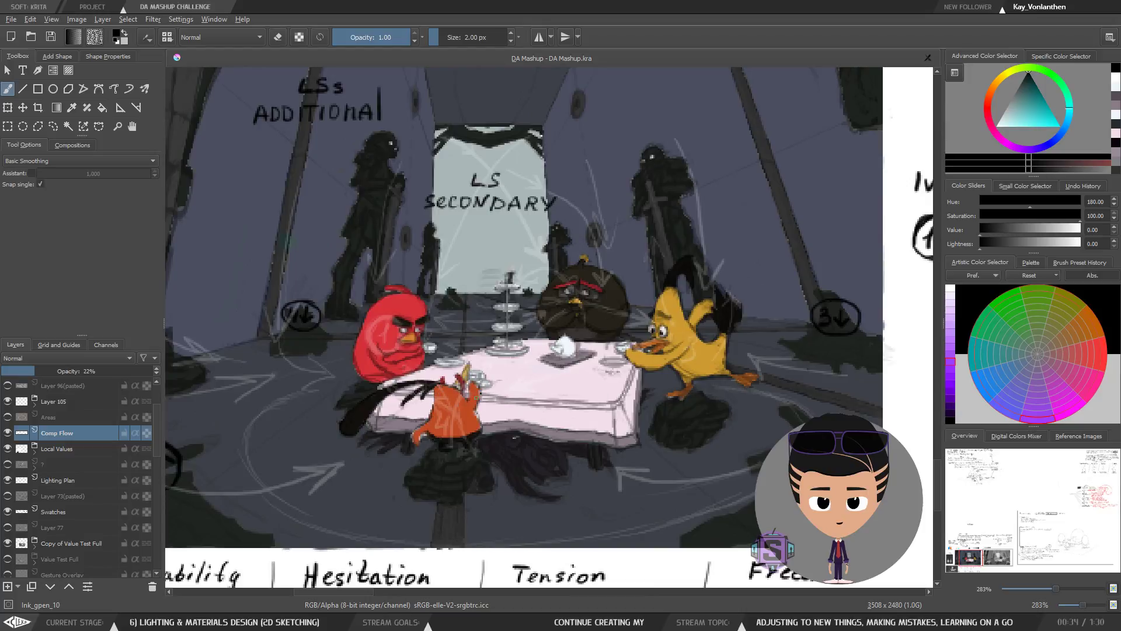
left_click_drag(640, 376, 639, 363)
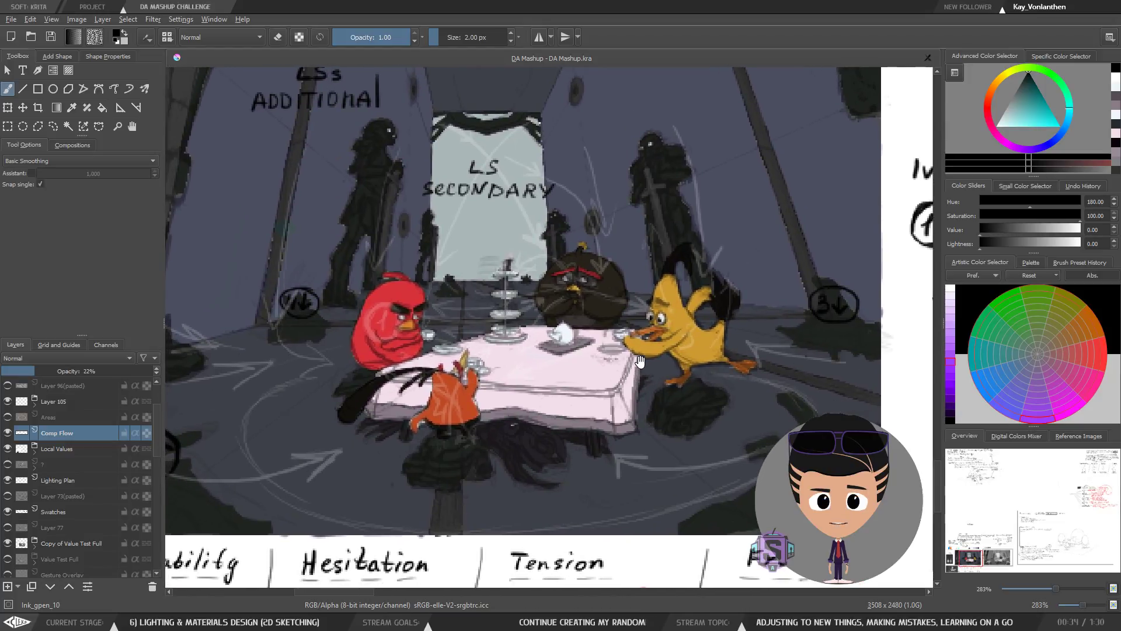
mouse_move(531, 371)
left_mouse_down()
mouse_move(561, 376)
mouse_move(541, 370)
mouse_move(570, 364)
left_mouse_up()
key("ctrl+z")
key("ctrl+z")
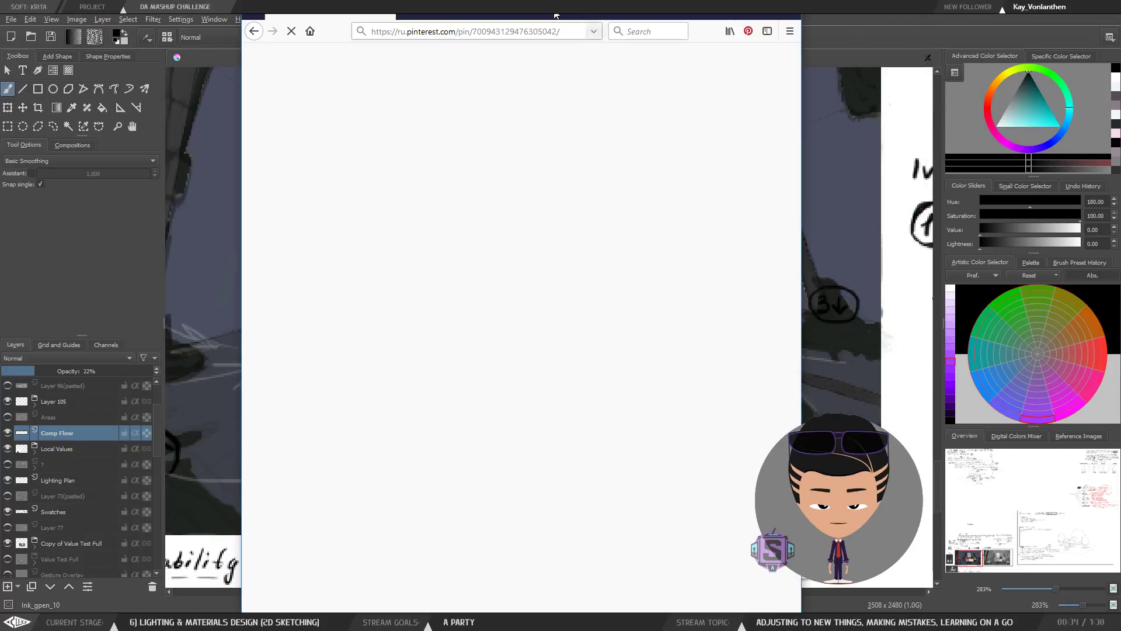
Step: Switch to the browser, maximize its window, and look through the photos of the floral tablecloth pin on Pinterest
double_click(556, 16)
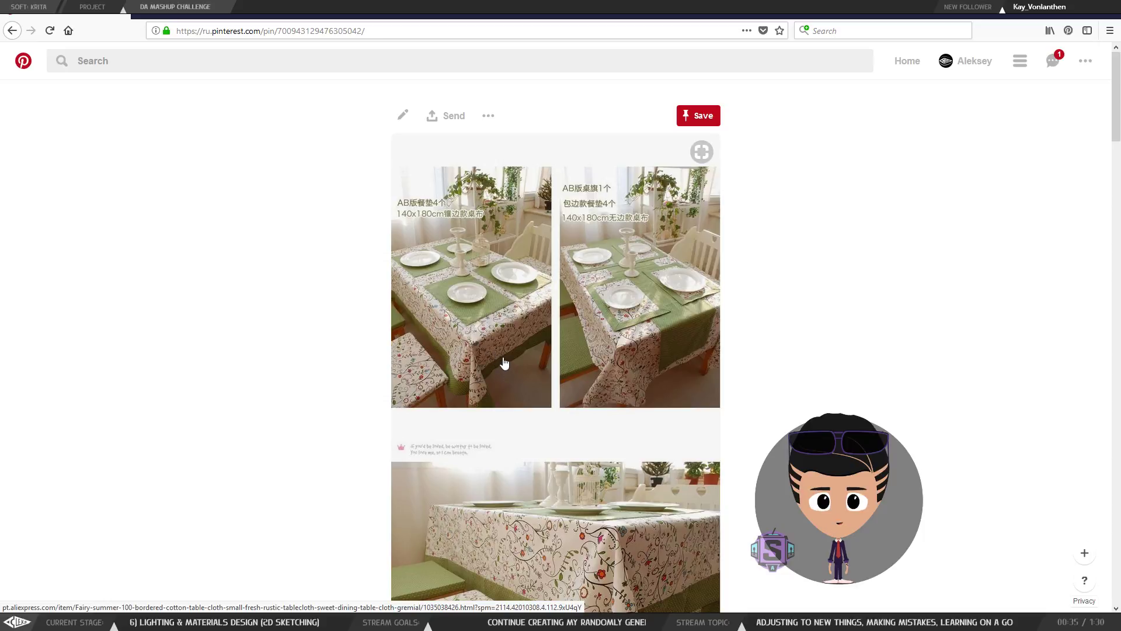
scroll(505, 363, "down", 5)
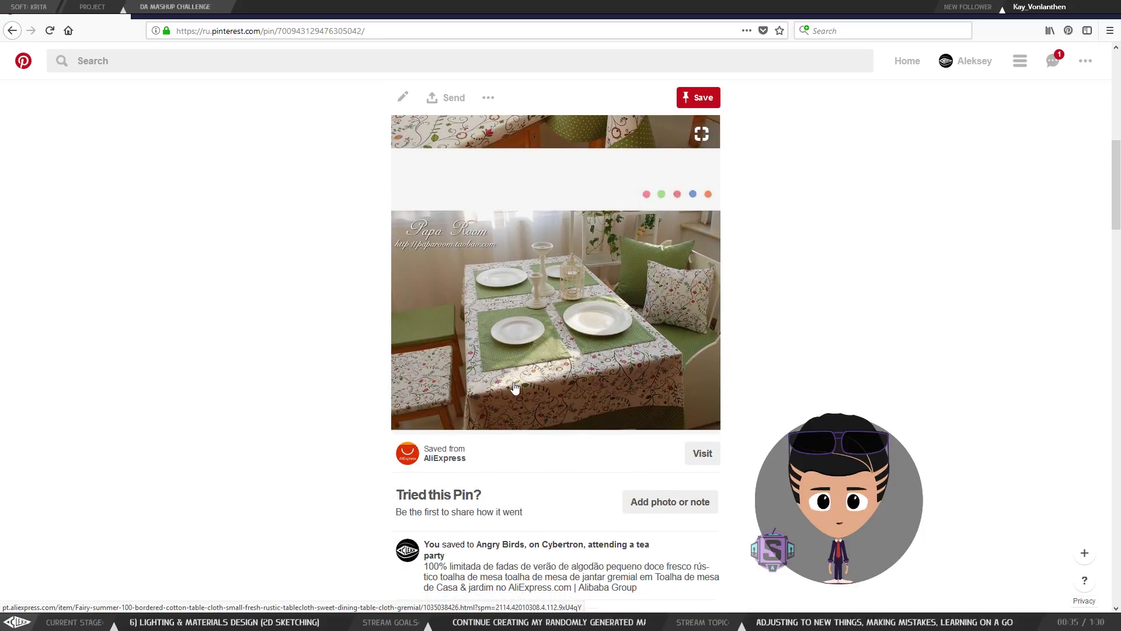
Step: Return to the Angry Birds tea party board and open the pin of the outdoor table with coffee cups and croissants
key("alt+Left")
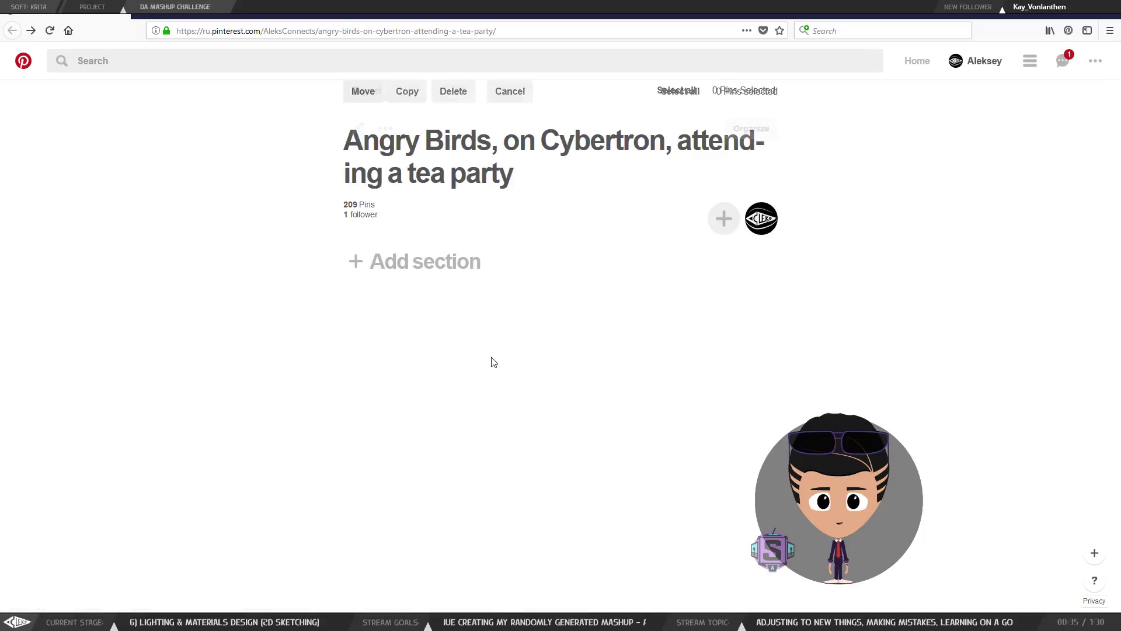
scroll(494, 362, "down", 3)
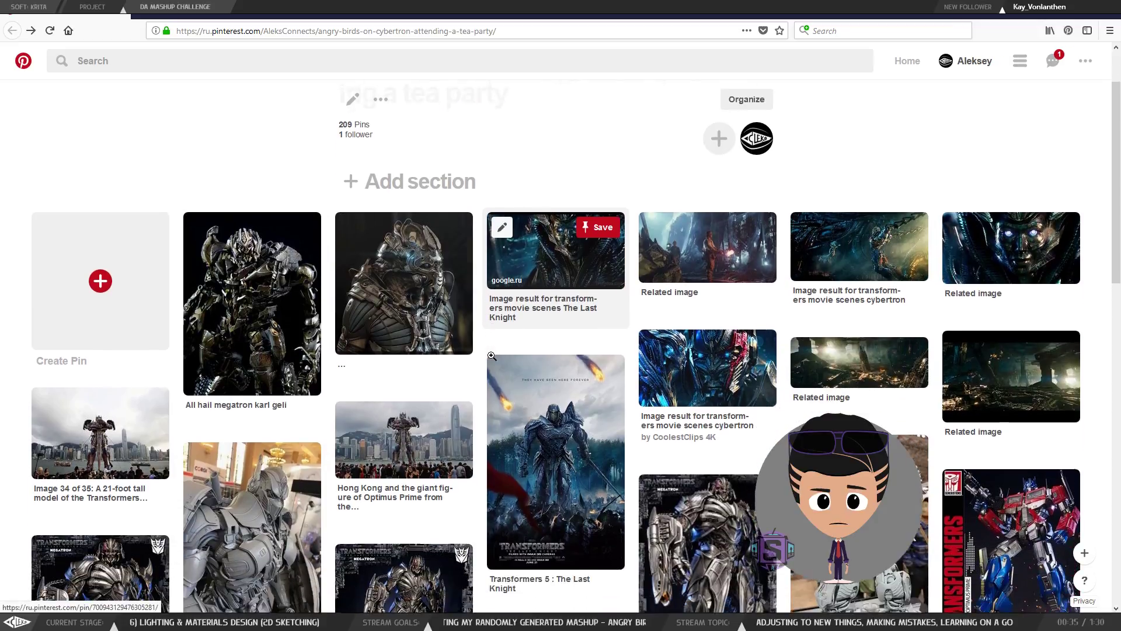
scroll(493, 362, "down", 10)
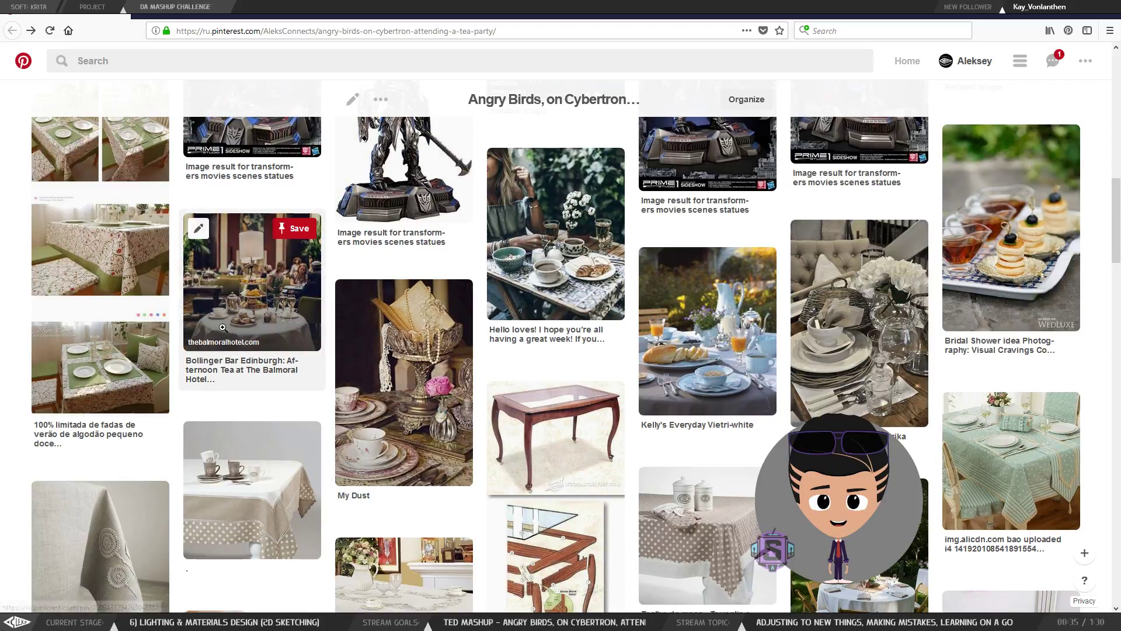
scroll(287, 341, "up", 3)
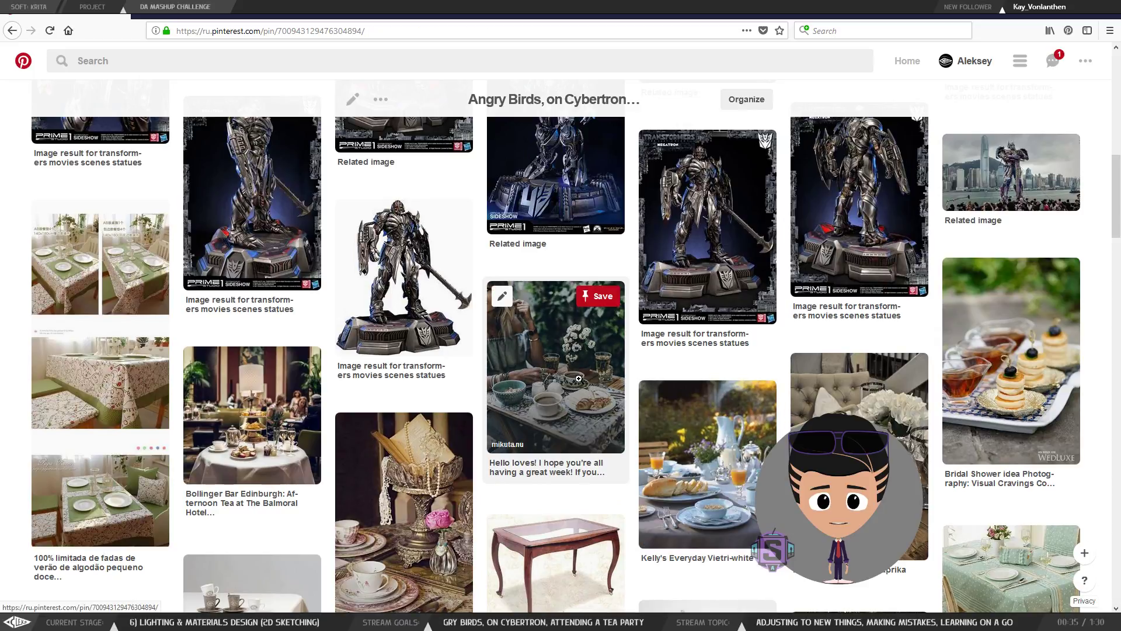
left_click(580, 384)
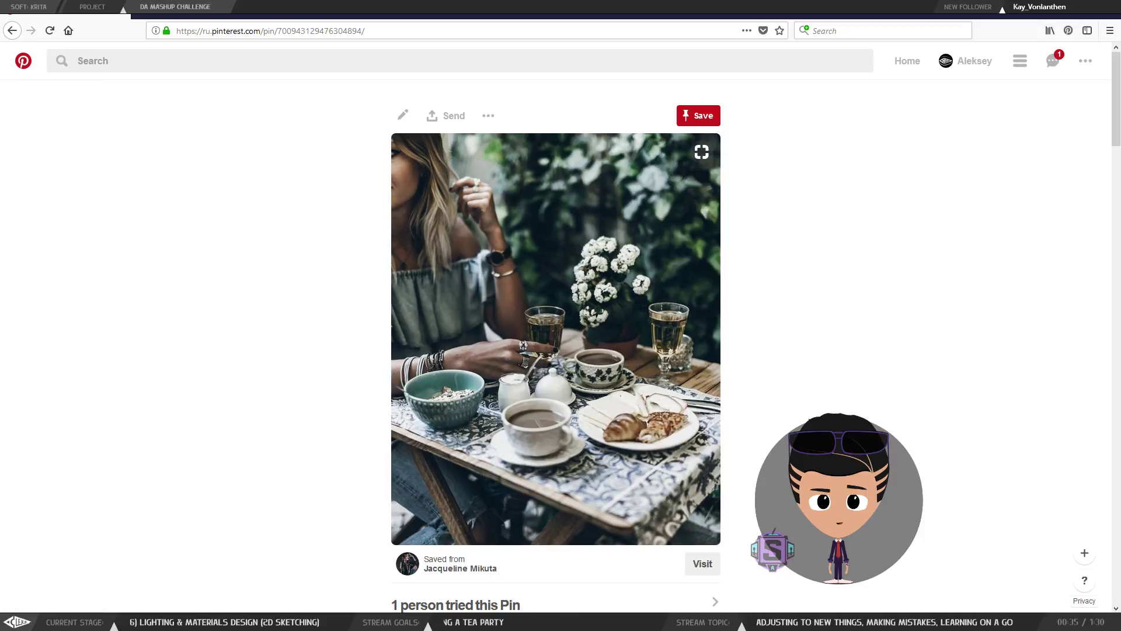
Step: Return to the tea party board, look through the tablecloth pins, and view the pink lace-trimmed tablecloth pin before going back to the board
key("alt+Left")
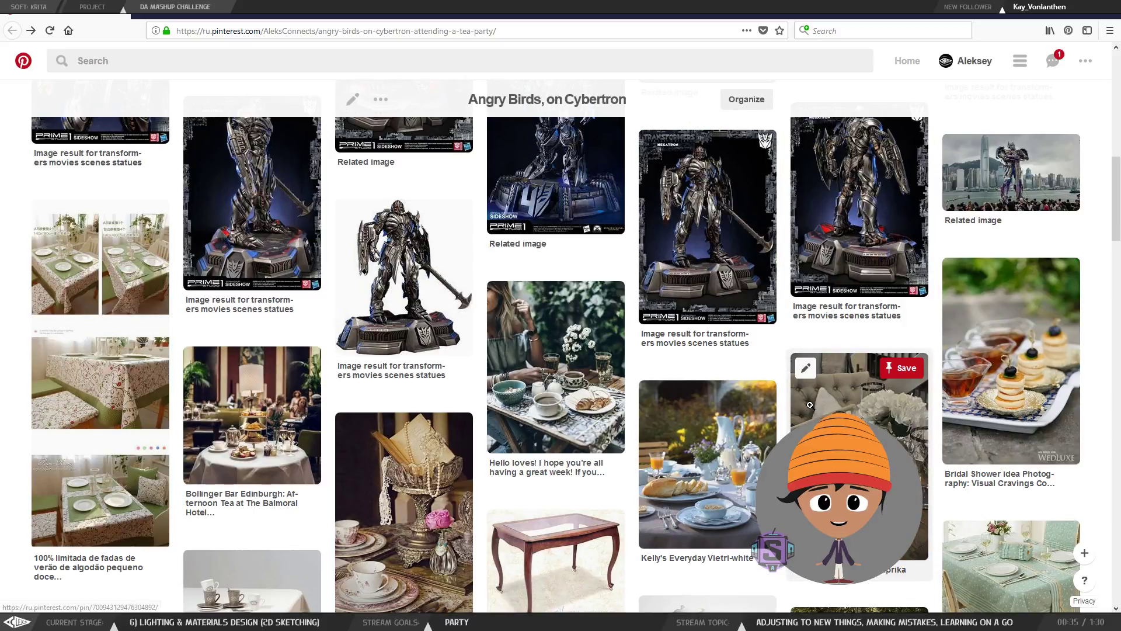
scroll(808, 412, "down", 3)
scroll(807, 404, "down", 4)
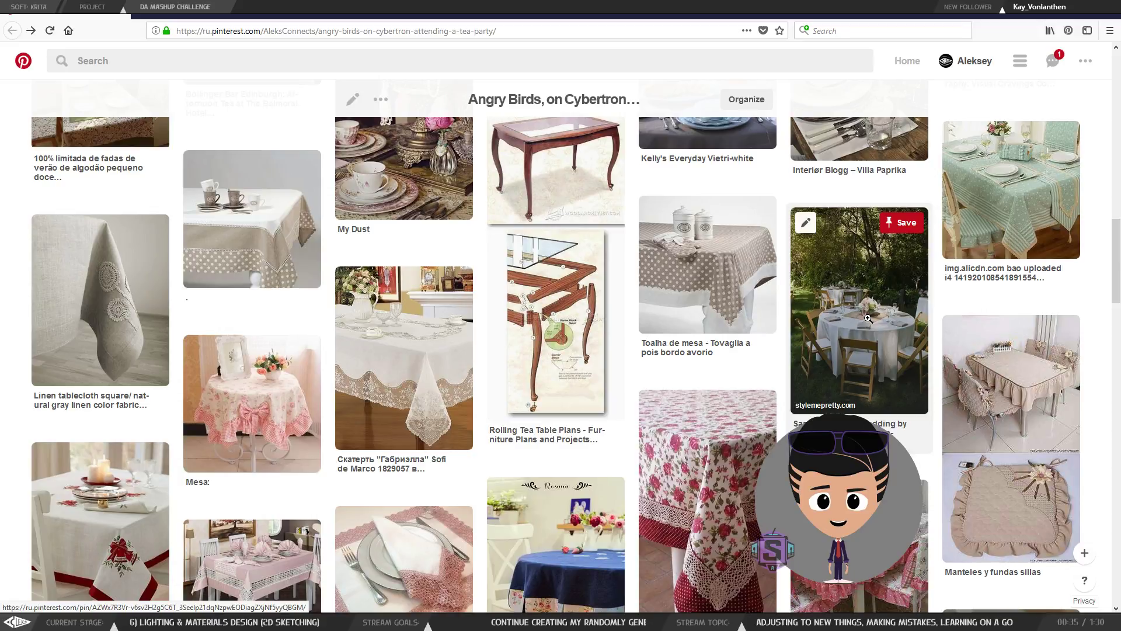
scroll(700, 374, "down", 2)
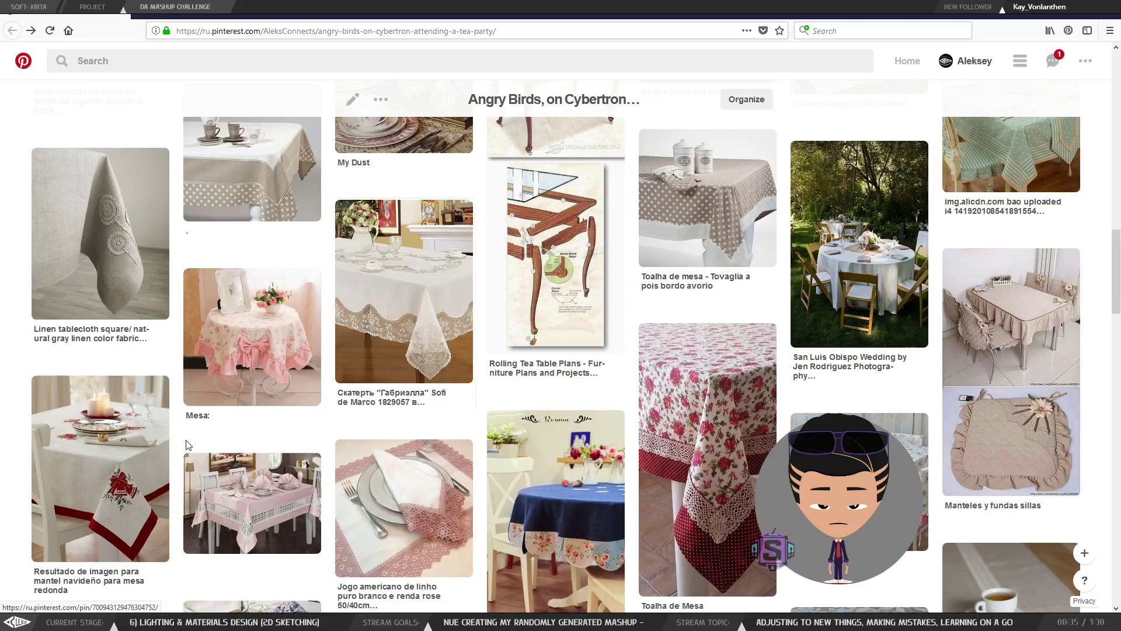
scroll(188, 445, "down", 2)
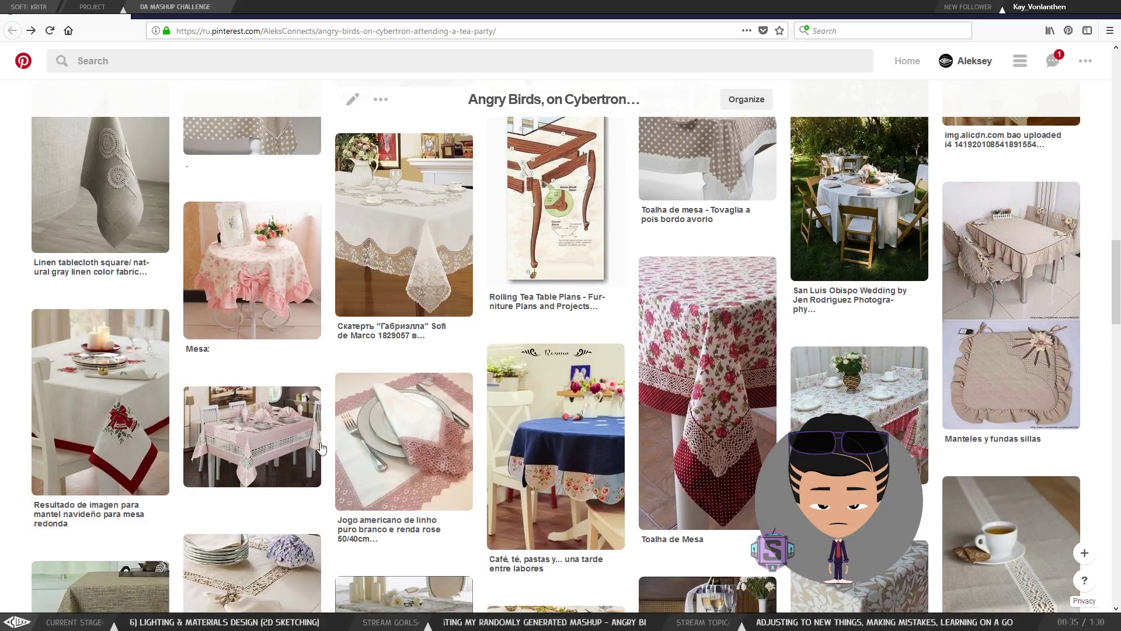
left_click(299, 444)
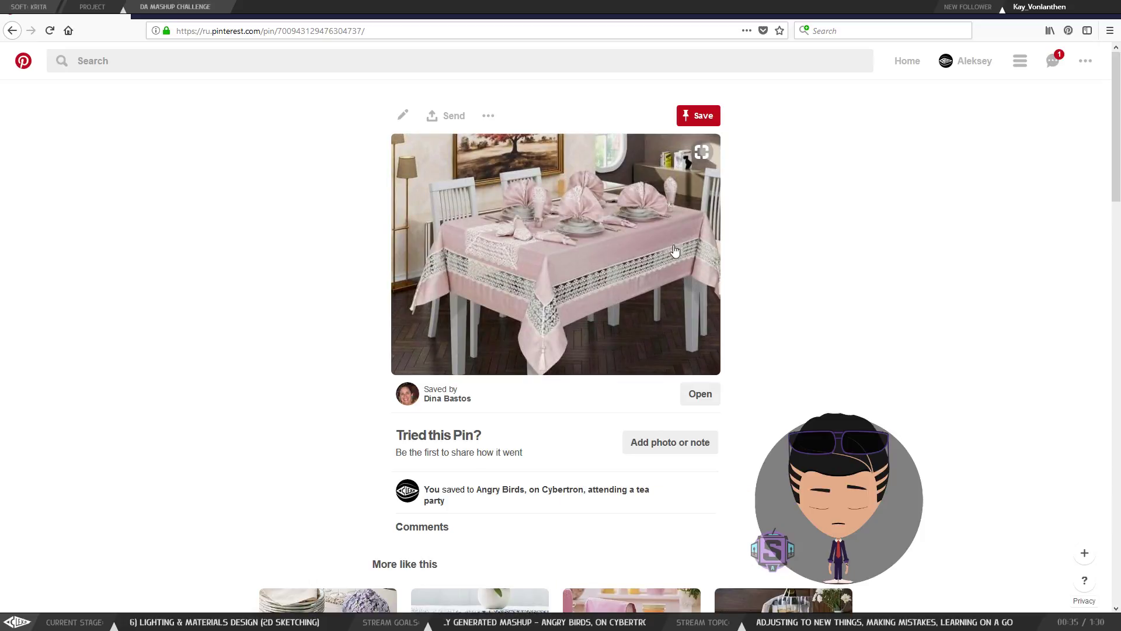
left_click(387, 356)
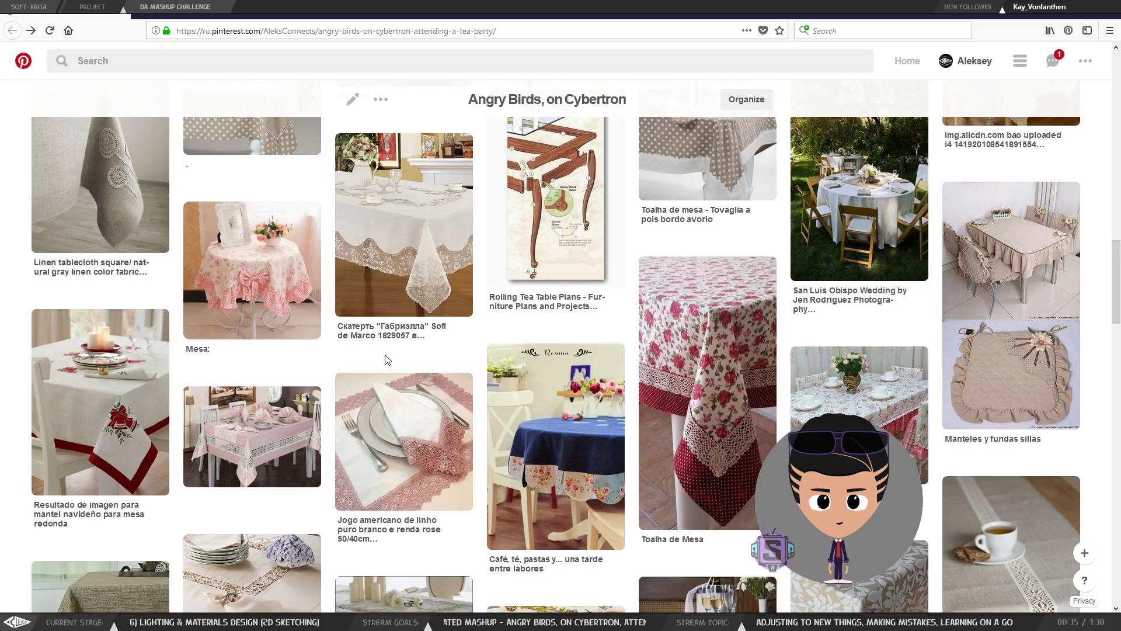
Step: Look further through the tablecloth and teacup pins, viewing the pastel Mary Poppins tea party pin and returning to the board
scroll(385, 355, "down", 2)
scroll(386, 360, "down", 3)
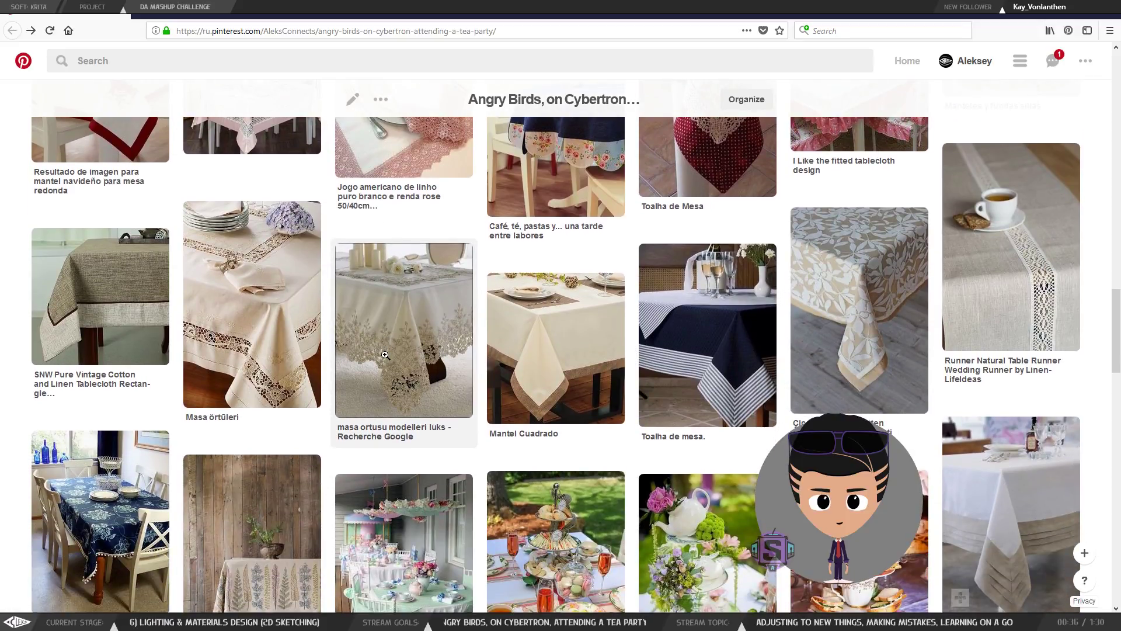
scroll(386, 359, "down", 1)
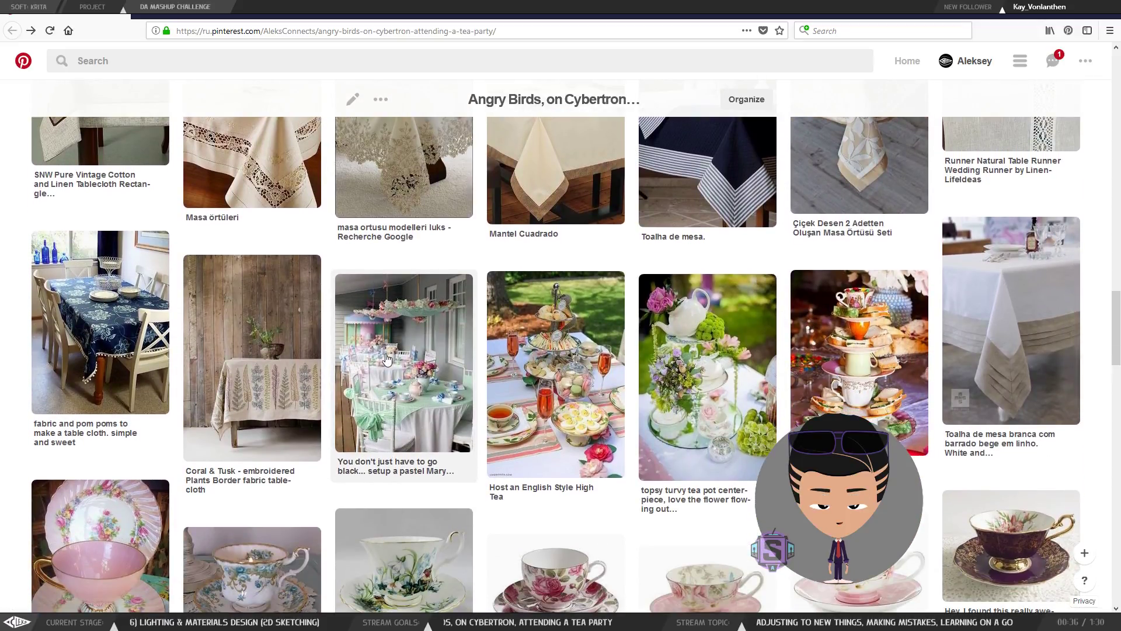
left_click(388, 356)
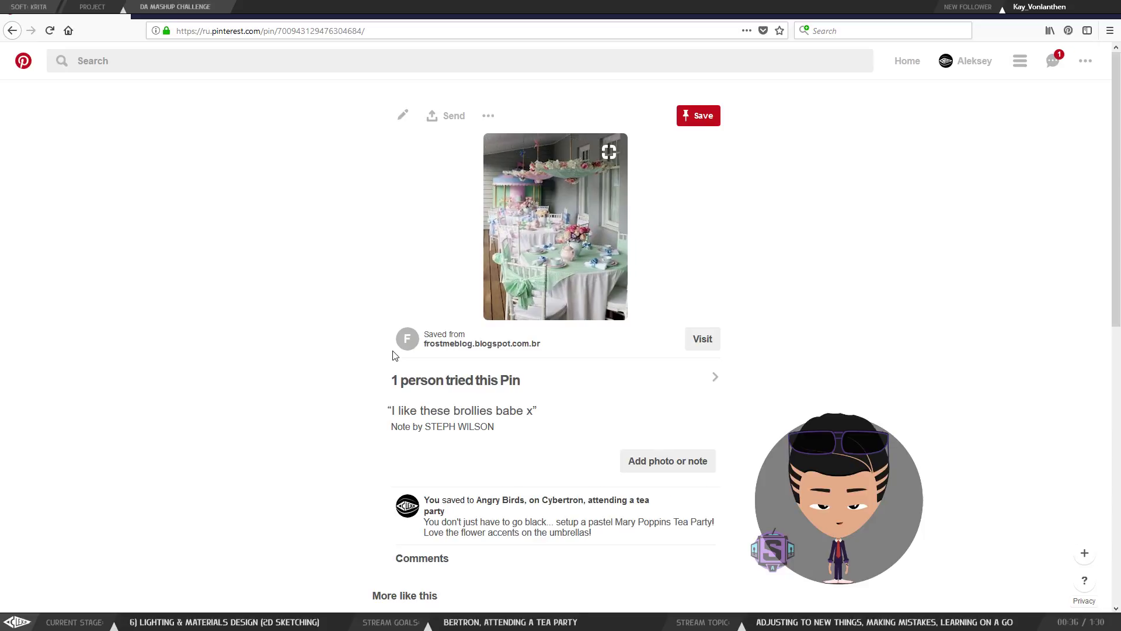
key("Escape")
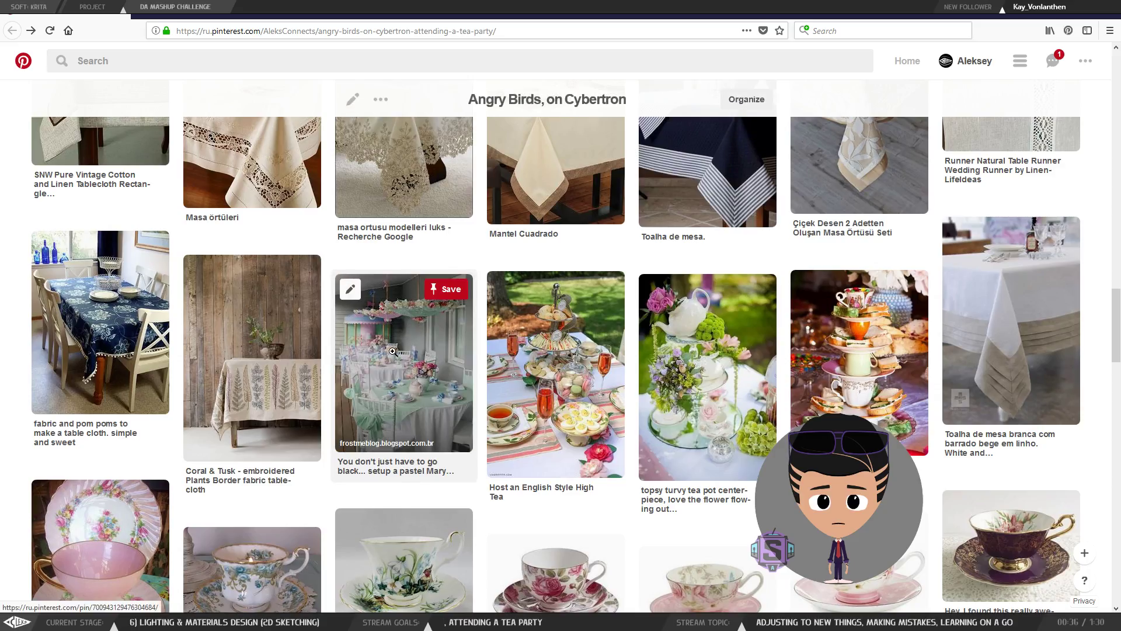
scroll(394, 355, "down", 2)
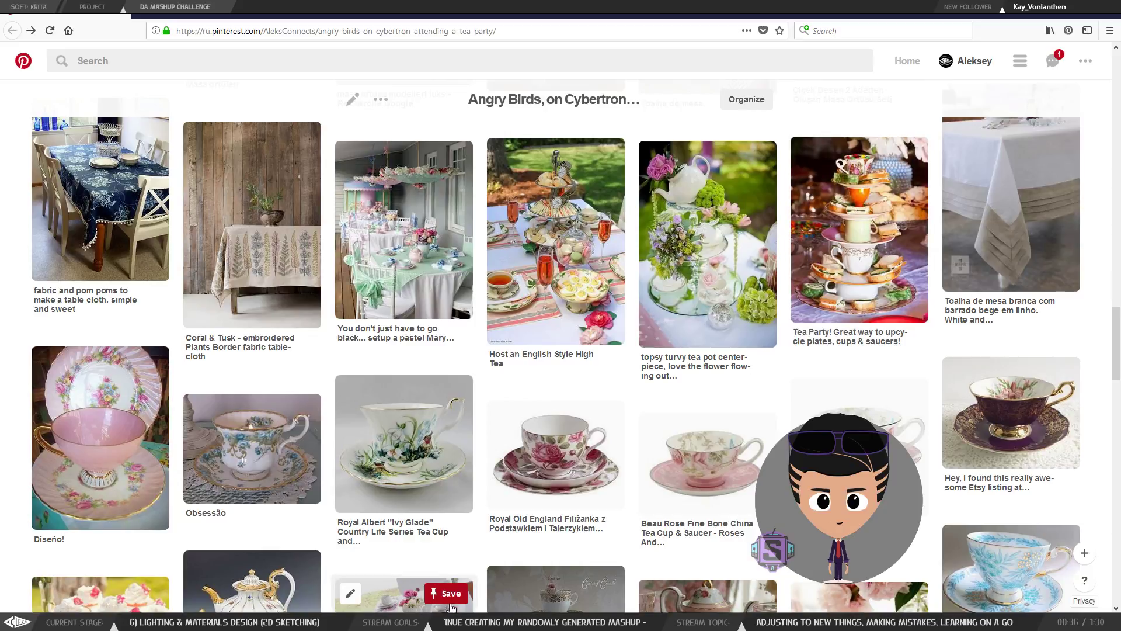
Step: Switch to Krita and examine the tea table and birds close up, then compare them with the whole sheet of notes and value studies
key("alt+Tab")
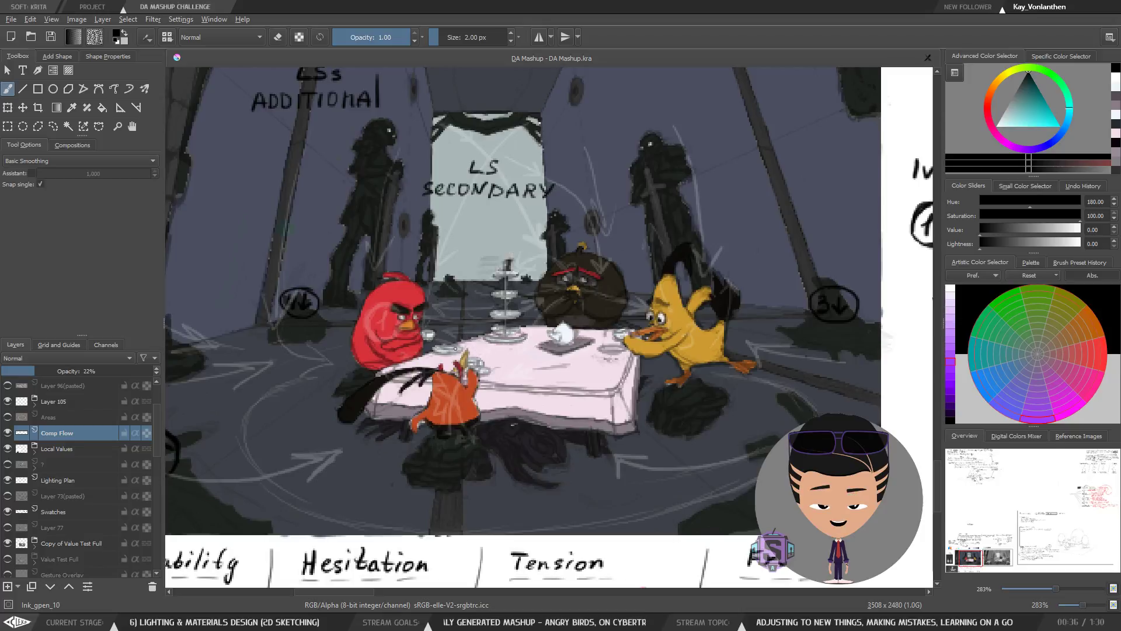
scroll(487, 352, "up", 3)
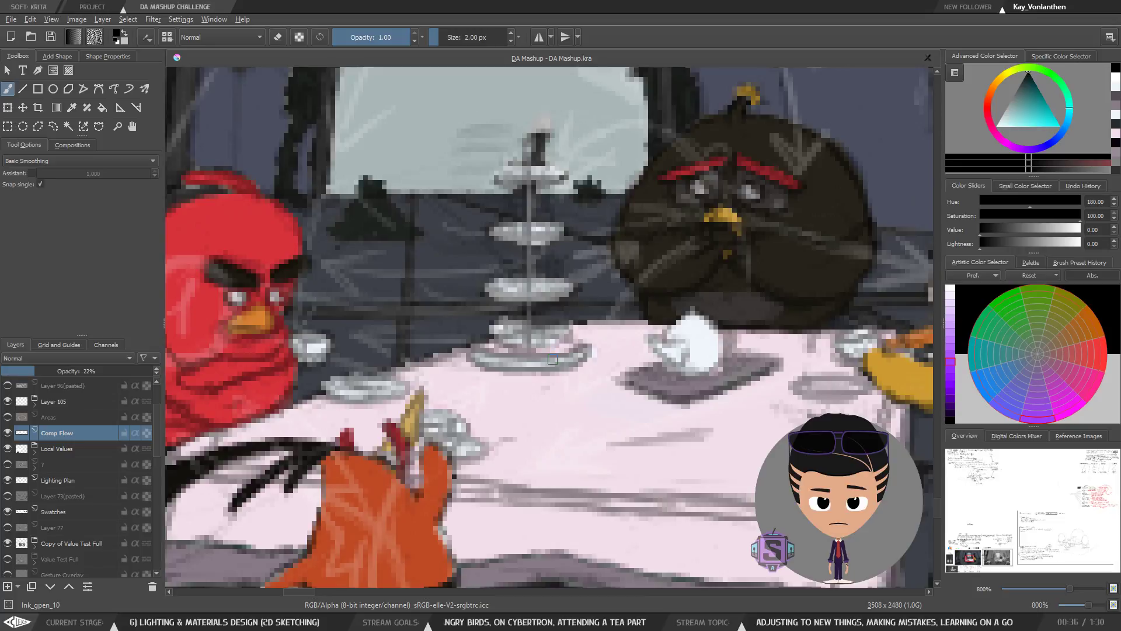
scroll(529, 348, "down", 1)
scroll(529, 347, "down", 1)
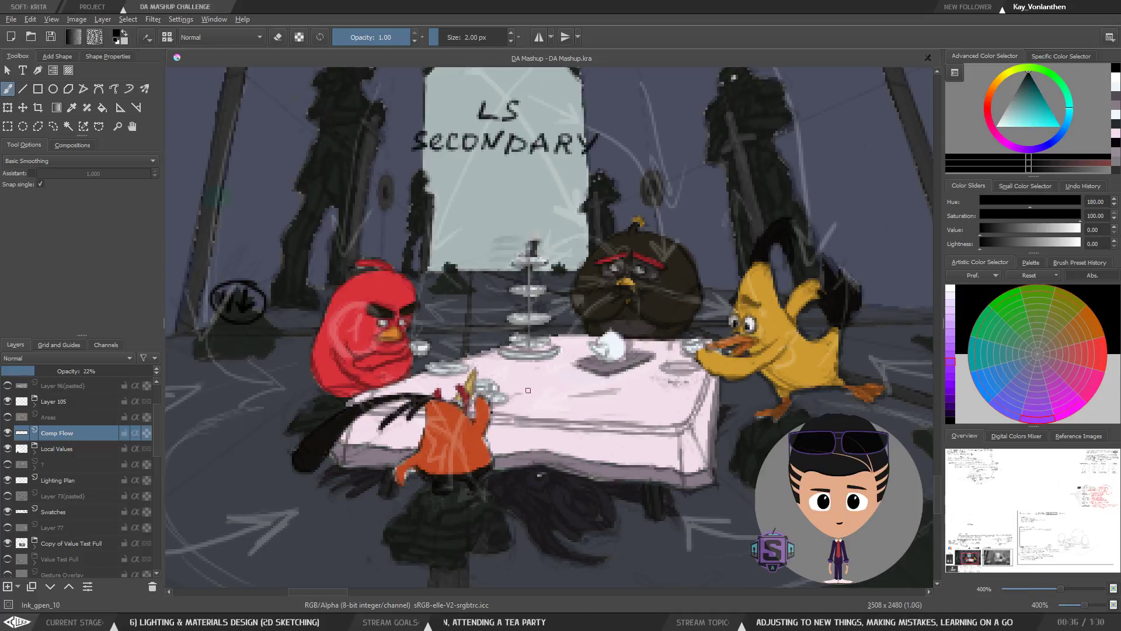
scroll(530, 392, "down", 4)
scroll(529, 392, "down", 1)
scroll(530, 391, "down", 1)
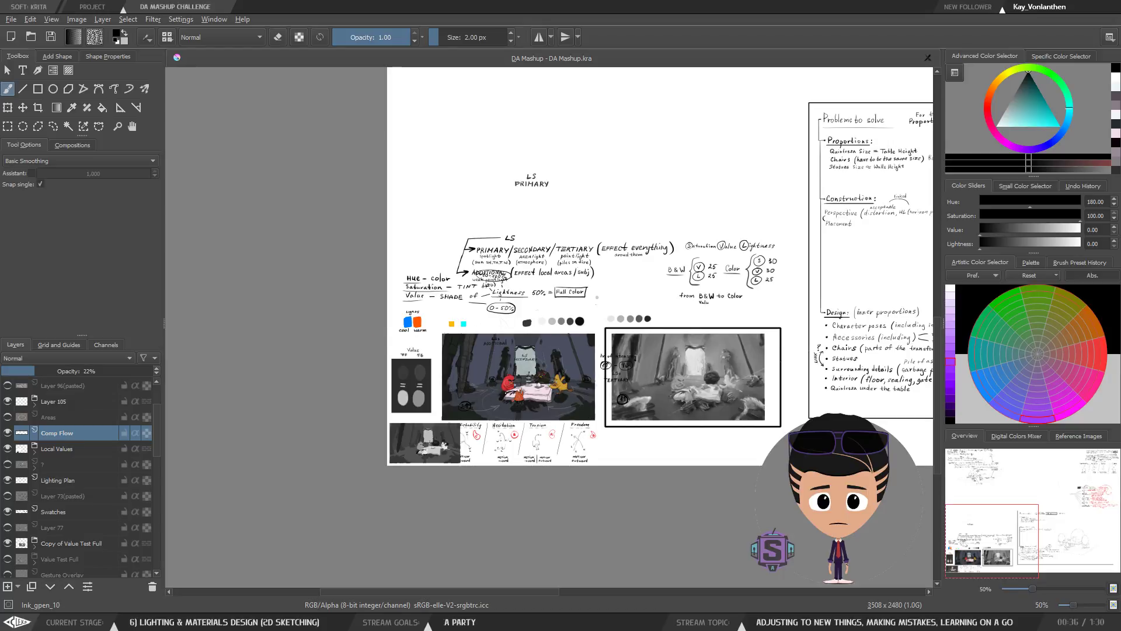
scroll(507, 390, "up", 1)
scroll(486, 374, "down", 1)
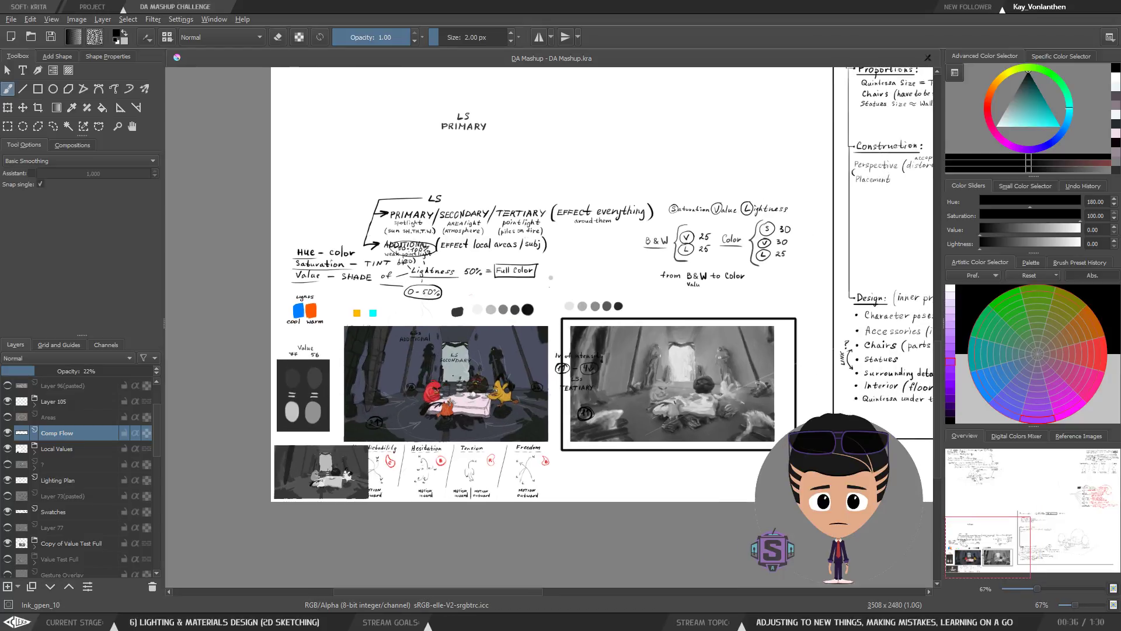
scroll(487, 374, "up", 5)
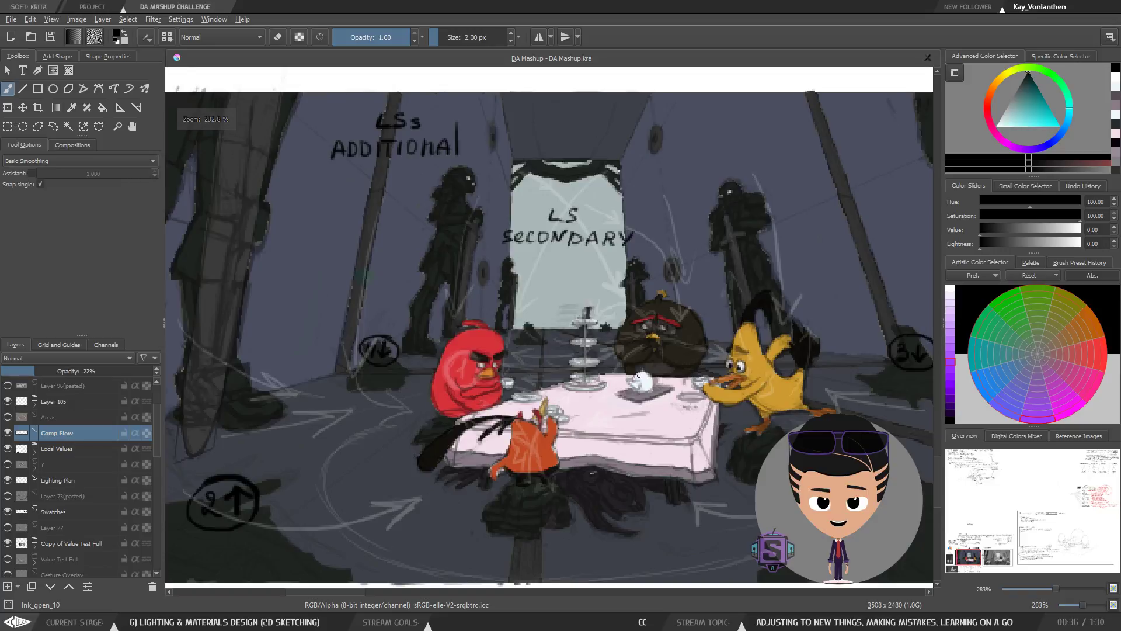
scroll(639, 378, "up", 1)
mouse_move(684, 366)
left_mouse_down()
mouse_move(630, 347)
mouse_move(587, 309)
left_mouse_up()
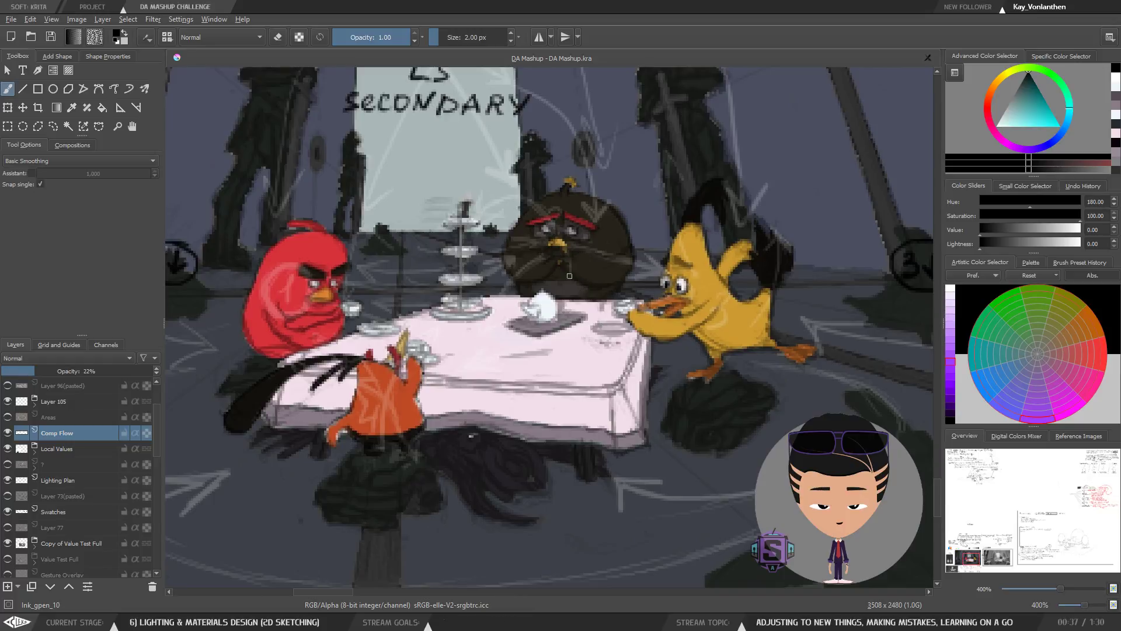
Step: Sample the teapot's white, activate the Colors layer, and dab small white marks under the black bird's beak
key("plus")
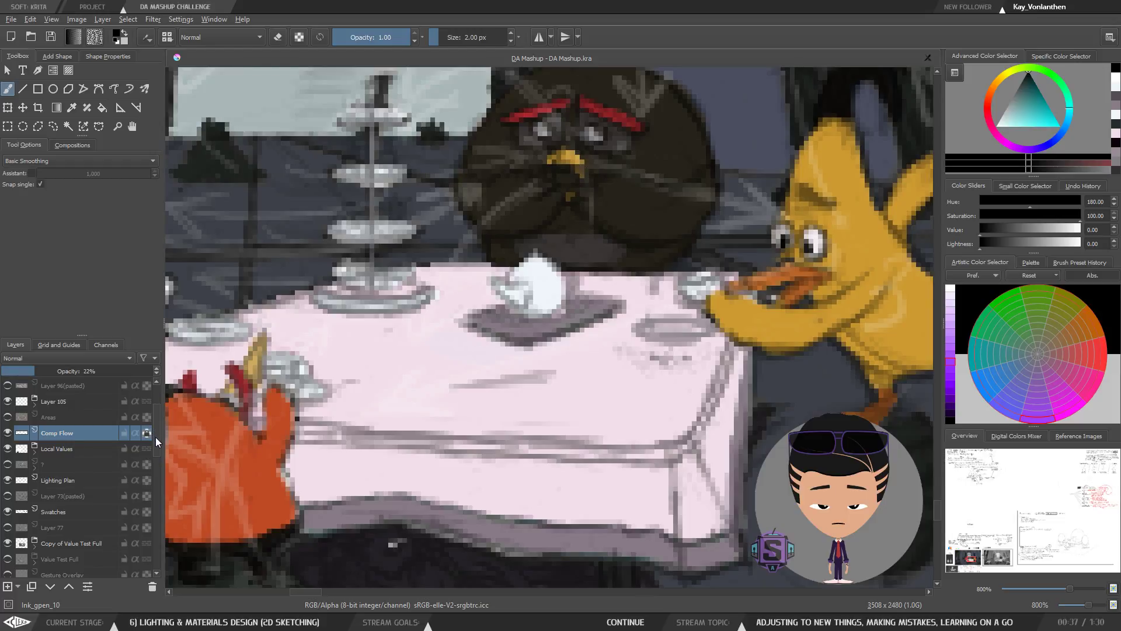
left_click(641, 197, "ctrl")
left_click(538, 269, "ctrl")
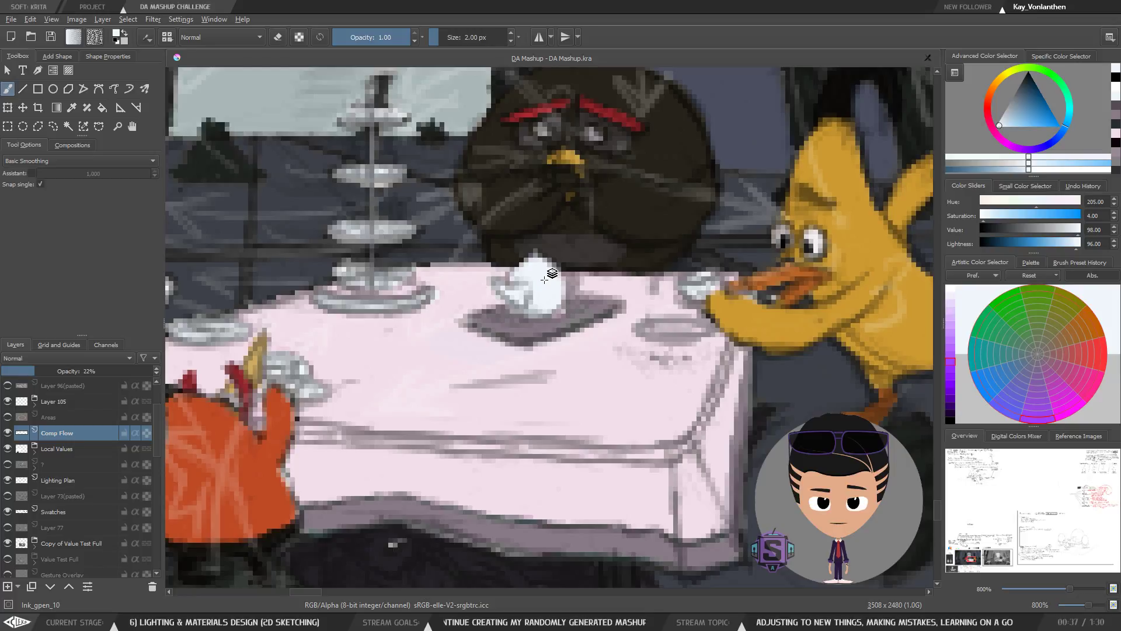
key("r")
left_click(546, 288)
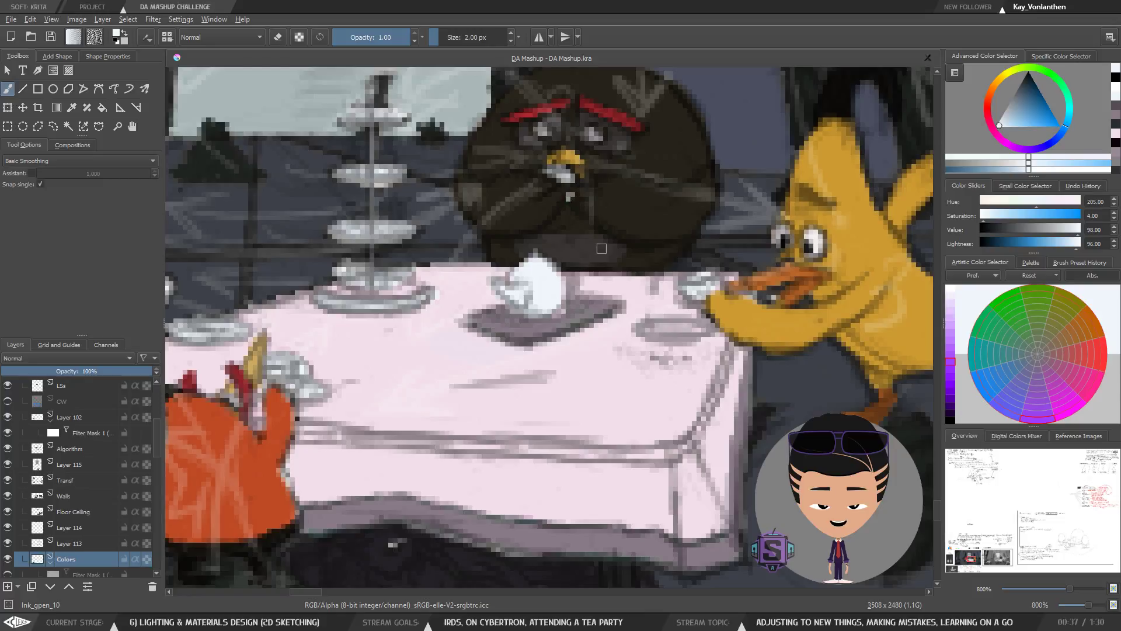
key("minus")
key("minus")
key("plus")
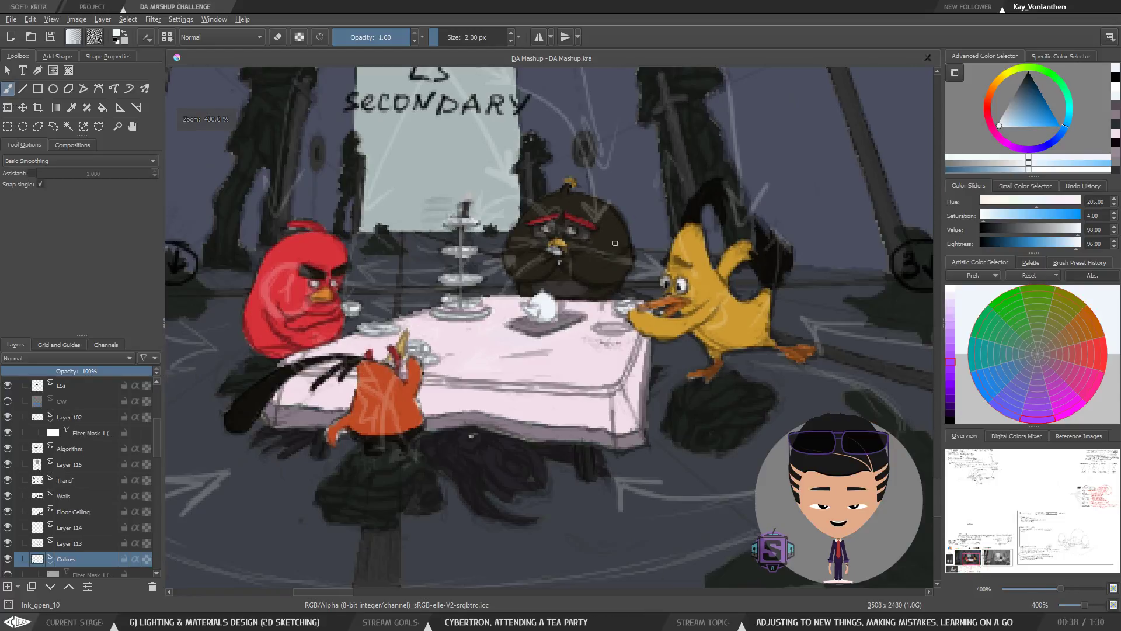
mouse_move(589, 347)
left_mouse_down()
mouse_move(533, 348)
mouse_move(524, 383)
mouse_move(562, 355)
left_mouse_up()
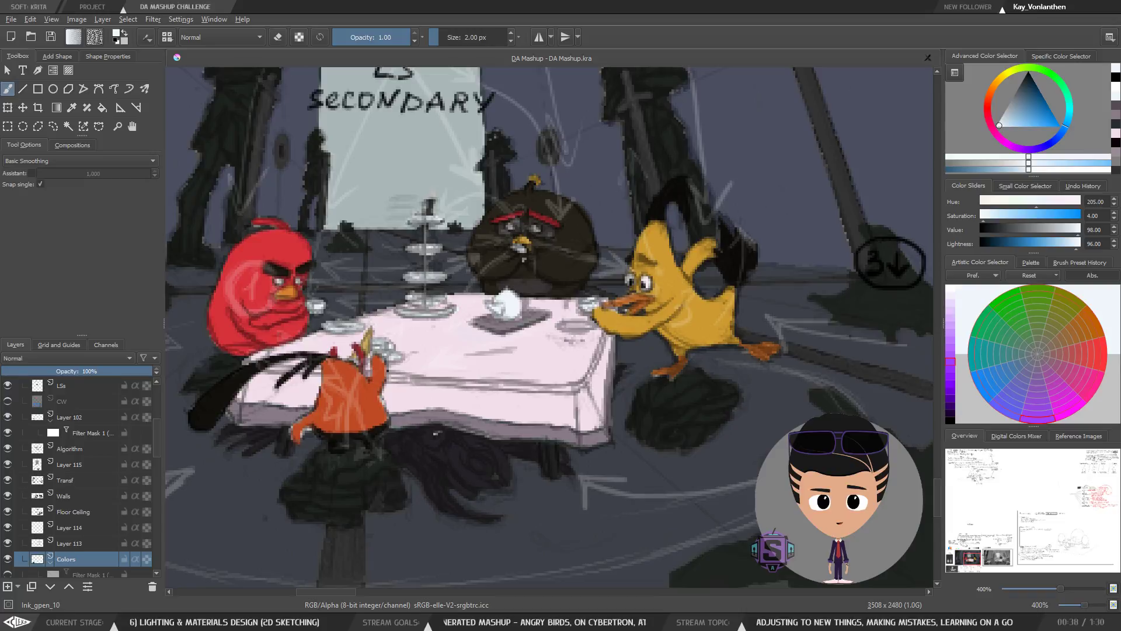
Step: Switch to the browser and look through the board's teacup, cupcake tower, tiered cake and Angry Birds character pins
key("alt+Tab")
scroll(602, 389, "down", 2)
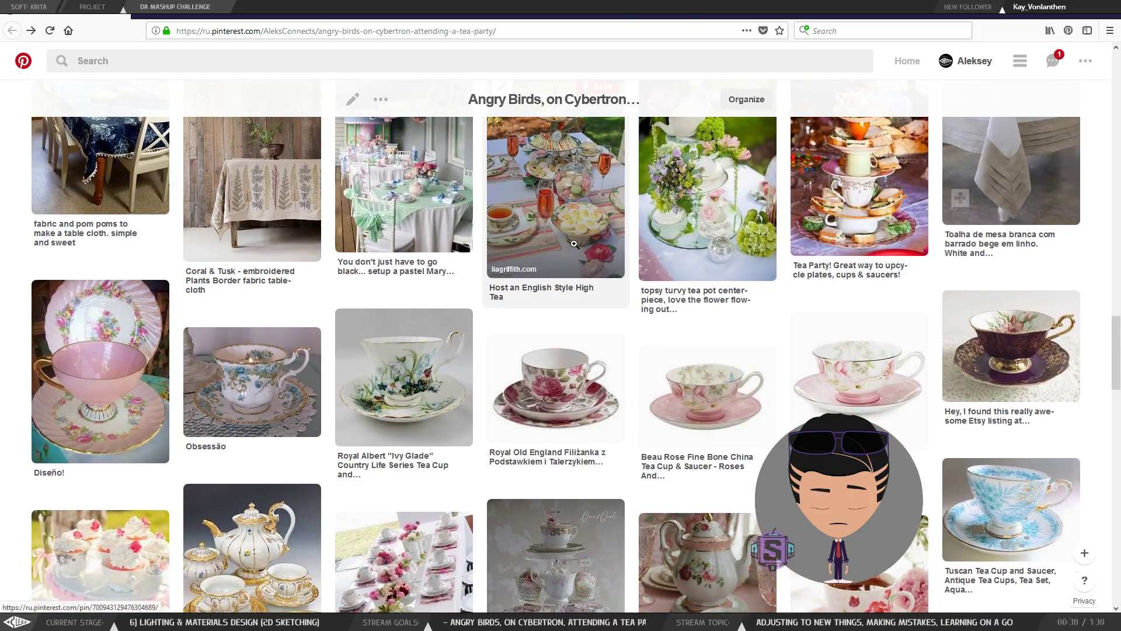
scroll(574, 244, "down", 5)
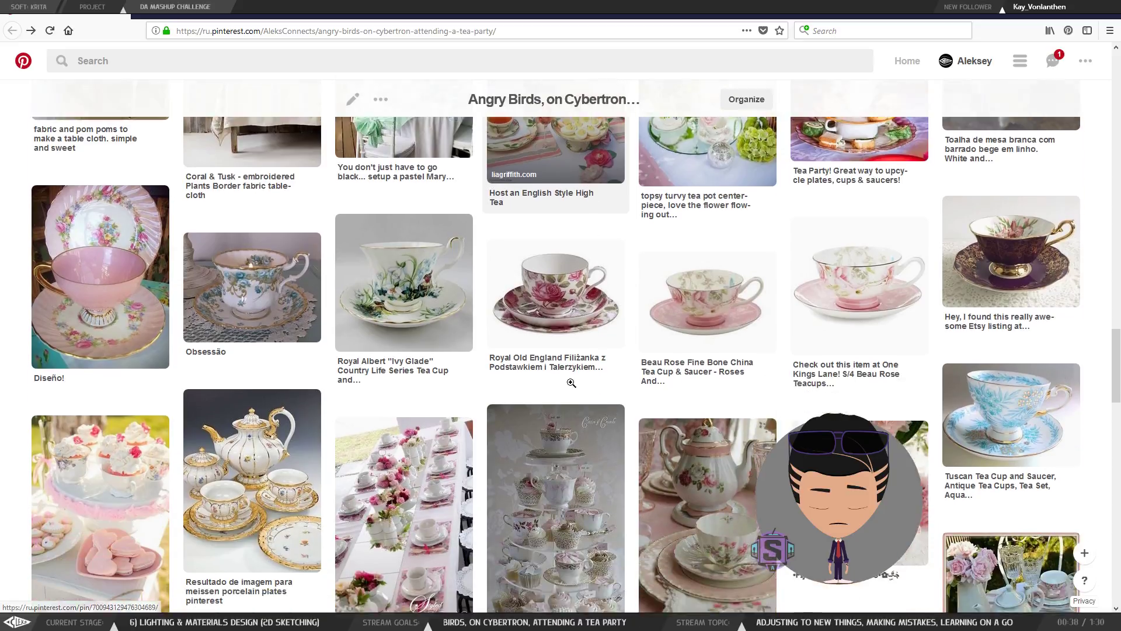
scroll(564, 401, "down", 3)
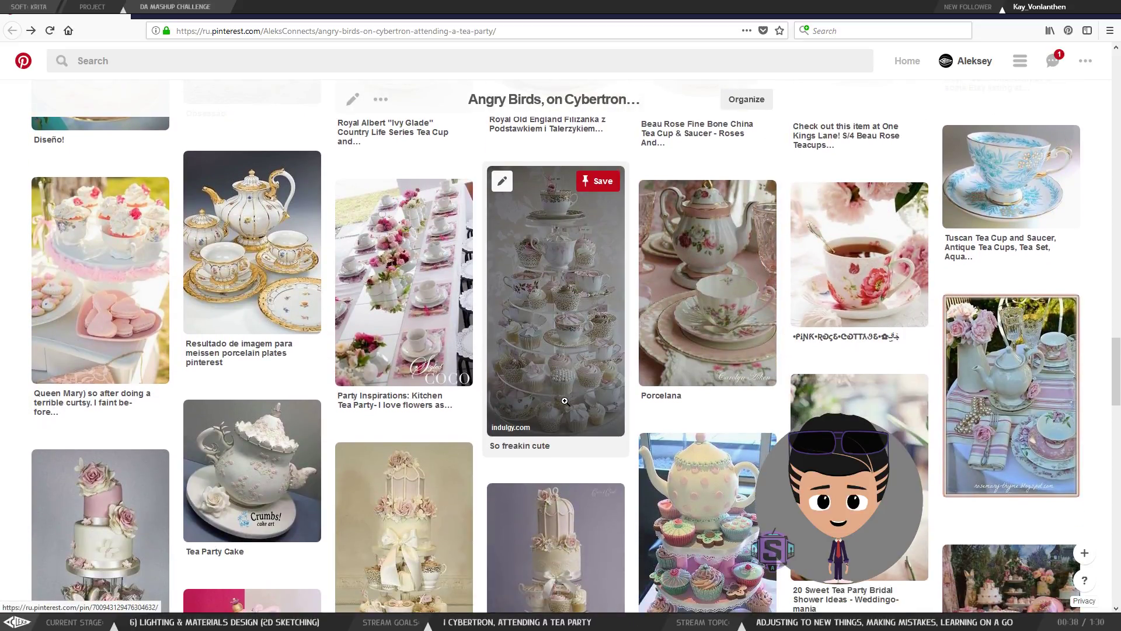
scroll(562, 405, "down", 3)
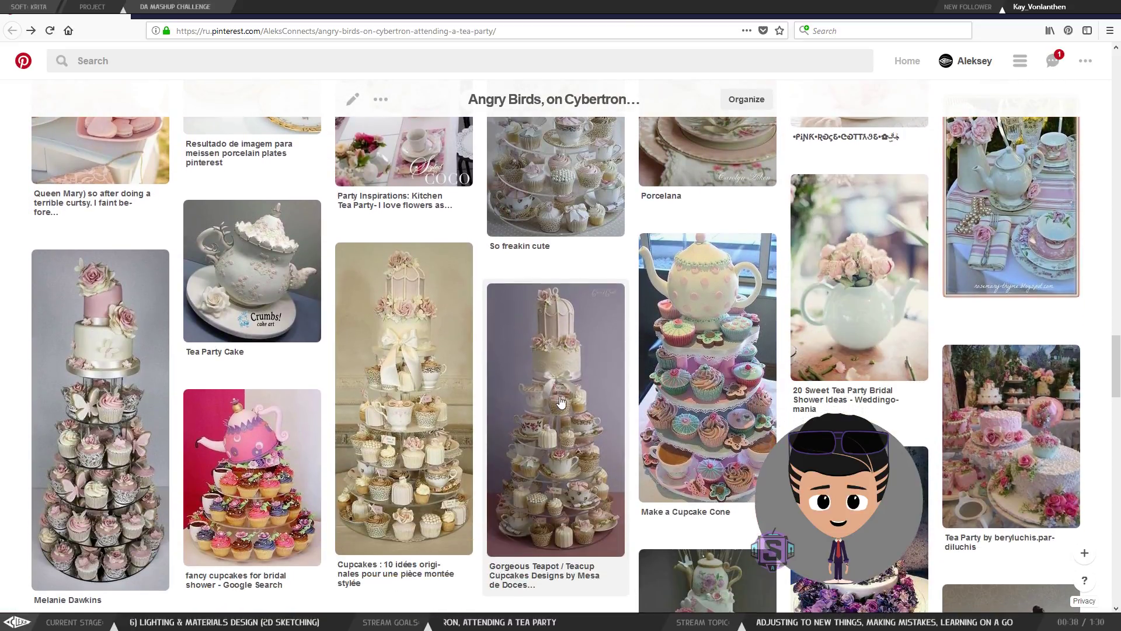
scroll(559, 392, "down", 4)
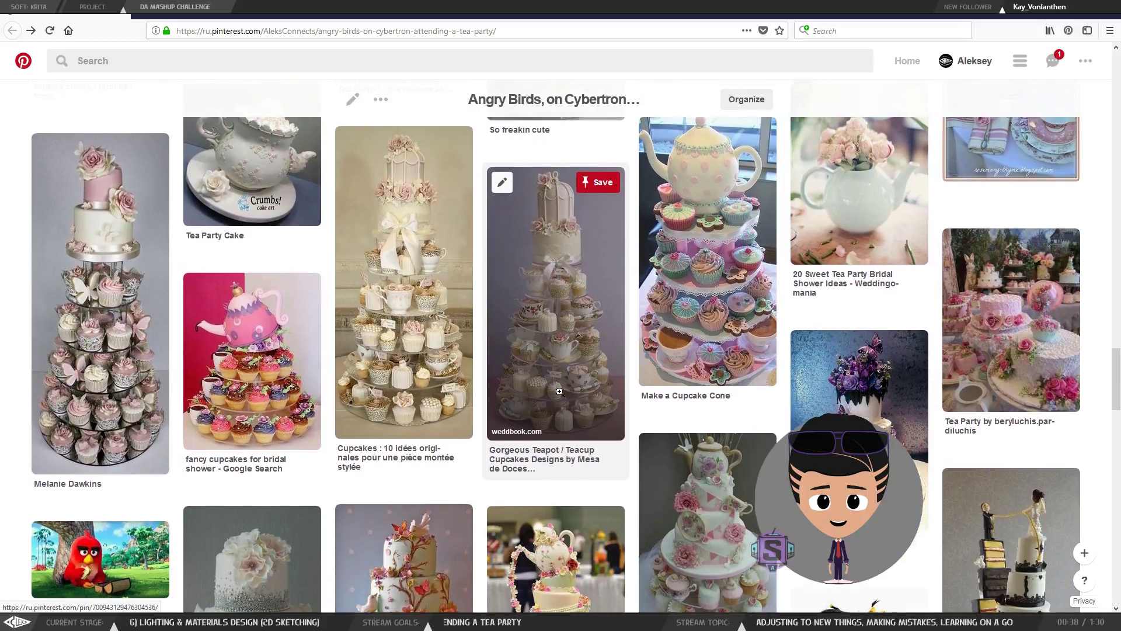
scroll(560, 397, "down", 1)
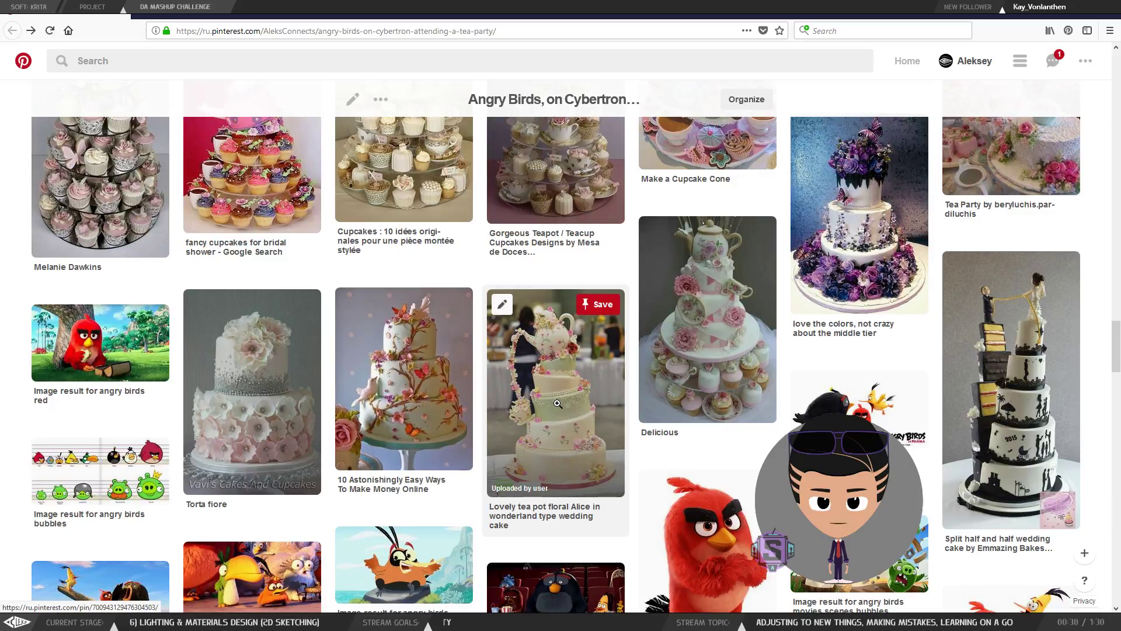
scroll(557, 401, "down", 3)
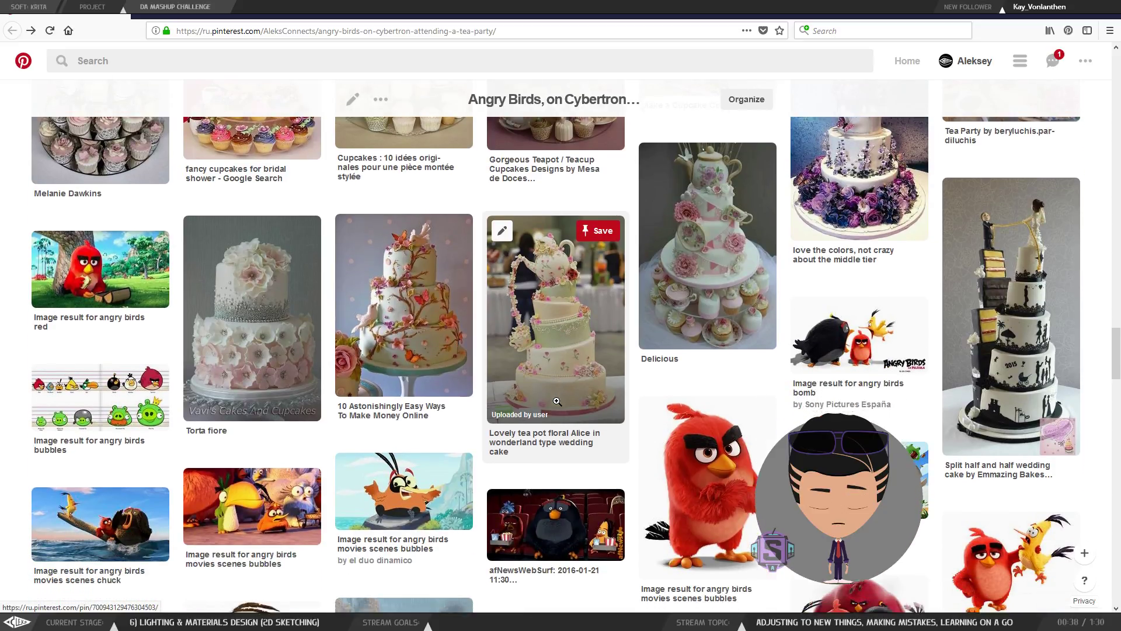
scroll(558, 404, "down", 3)
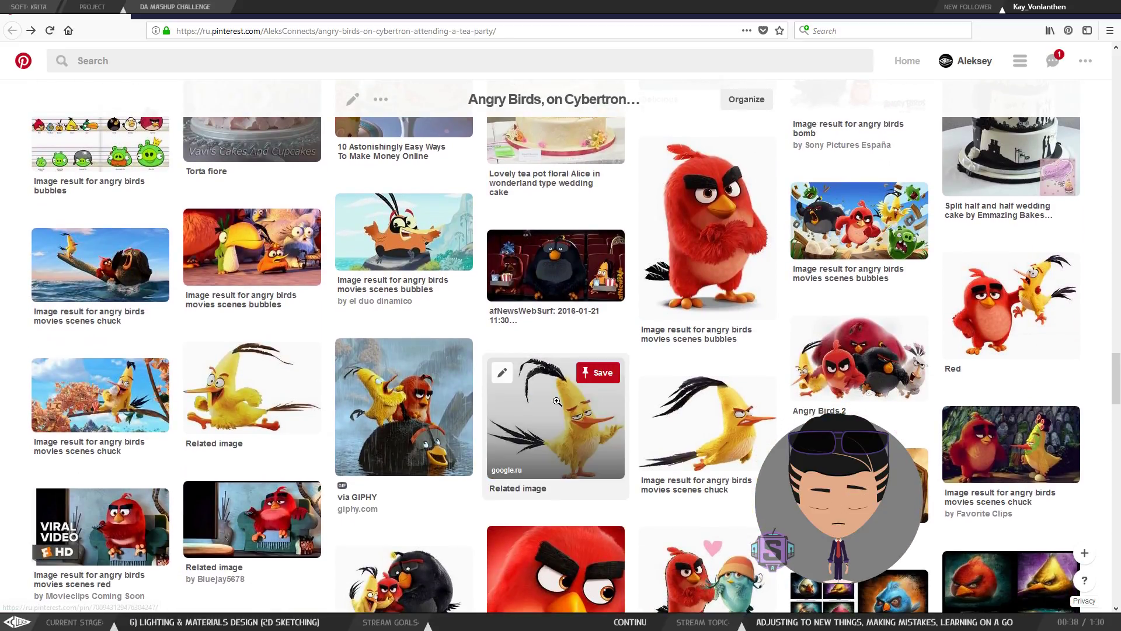
Step: Look past the Transformers pins to the tea party table settings and open the Royal Tea Party Birthday Party Ideas pin
scroll(556, 401, "down", 20)
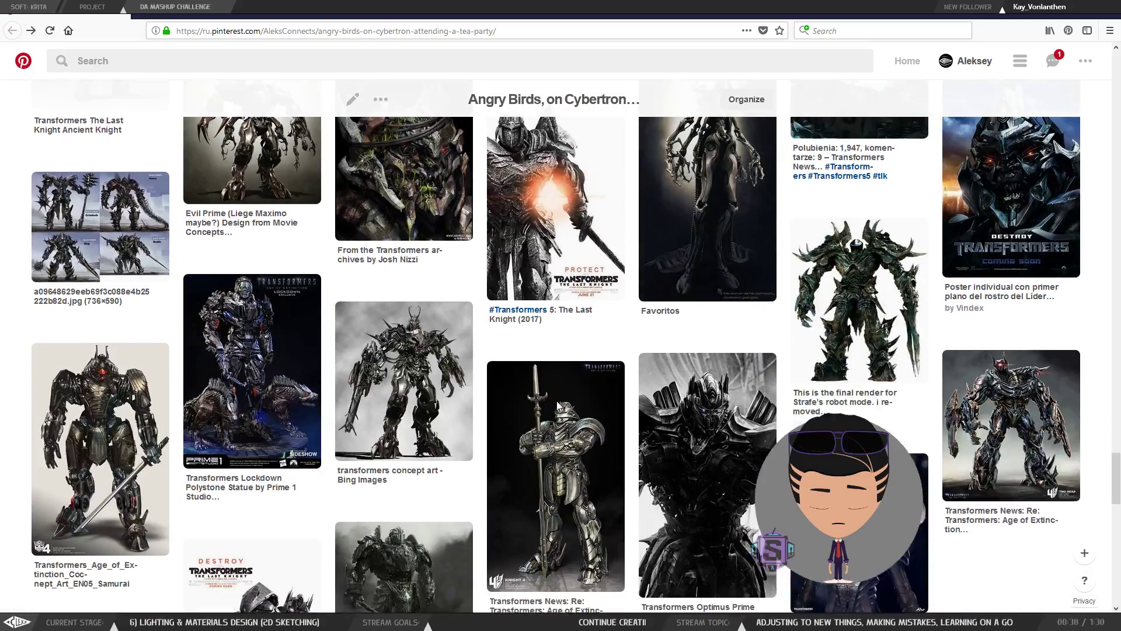
scroll(556, 401, "down", 1)
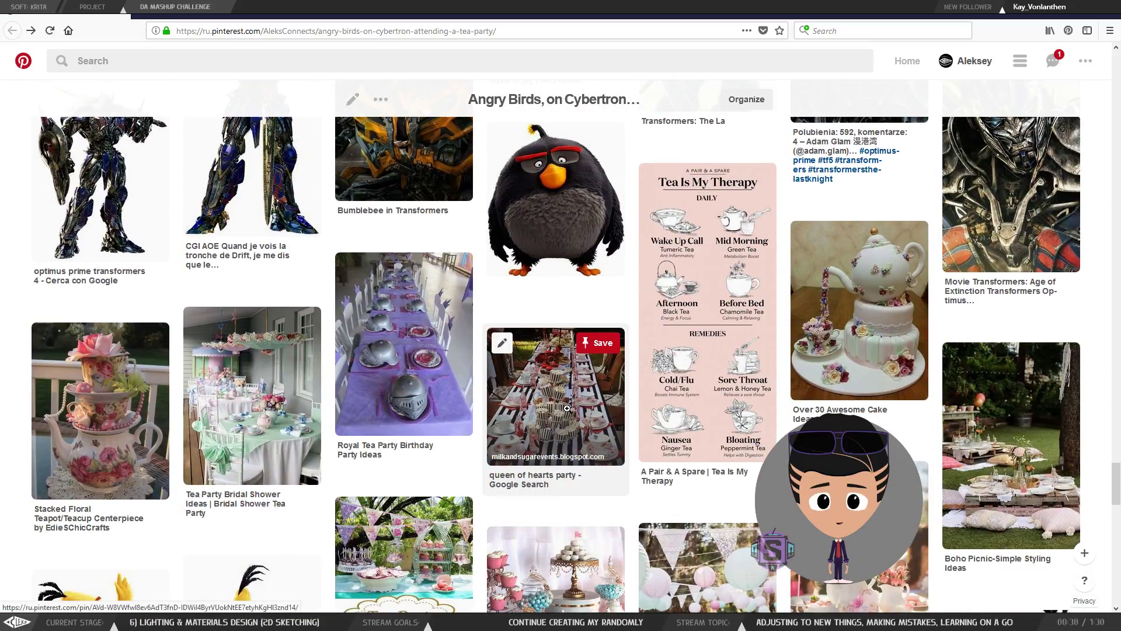
scroll(566, 407, "down", 3)
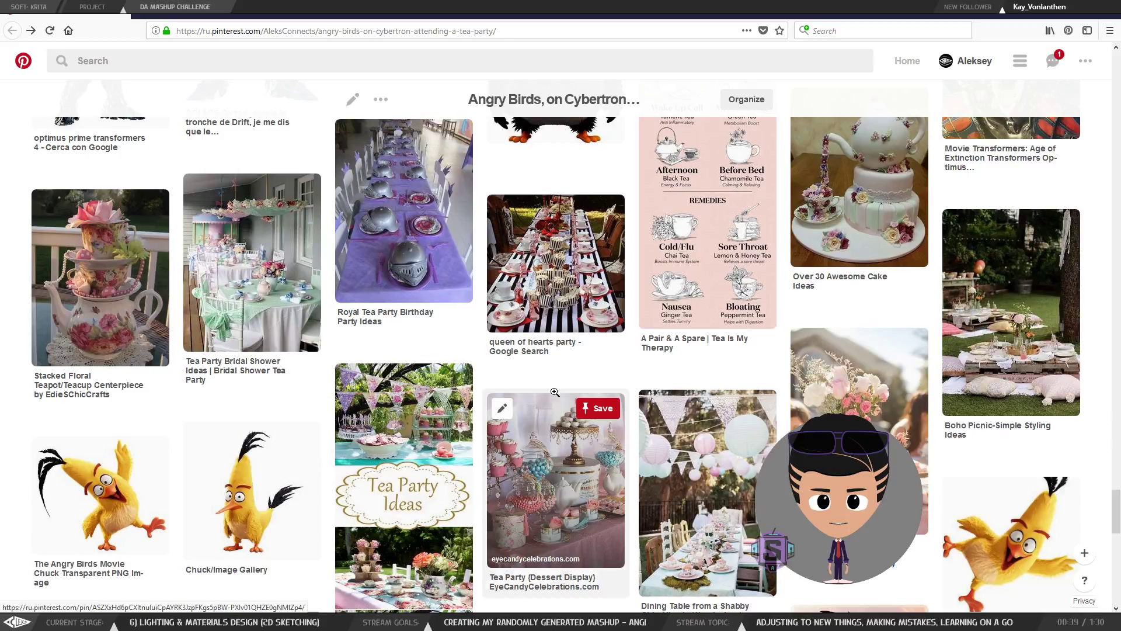
left_click(408, 222)
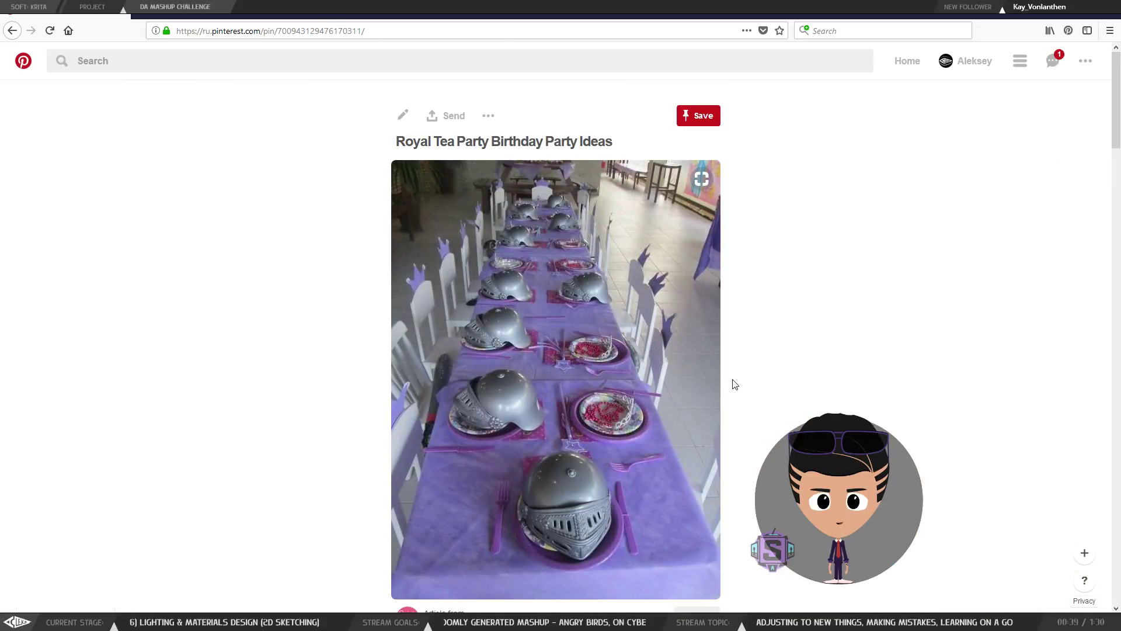
Step: Return to the Angry Birds, on Cybertron board and look through its planet, bird character and tea party pins
key("alt+Left")
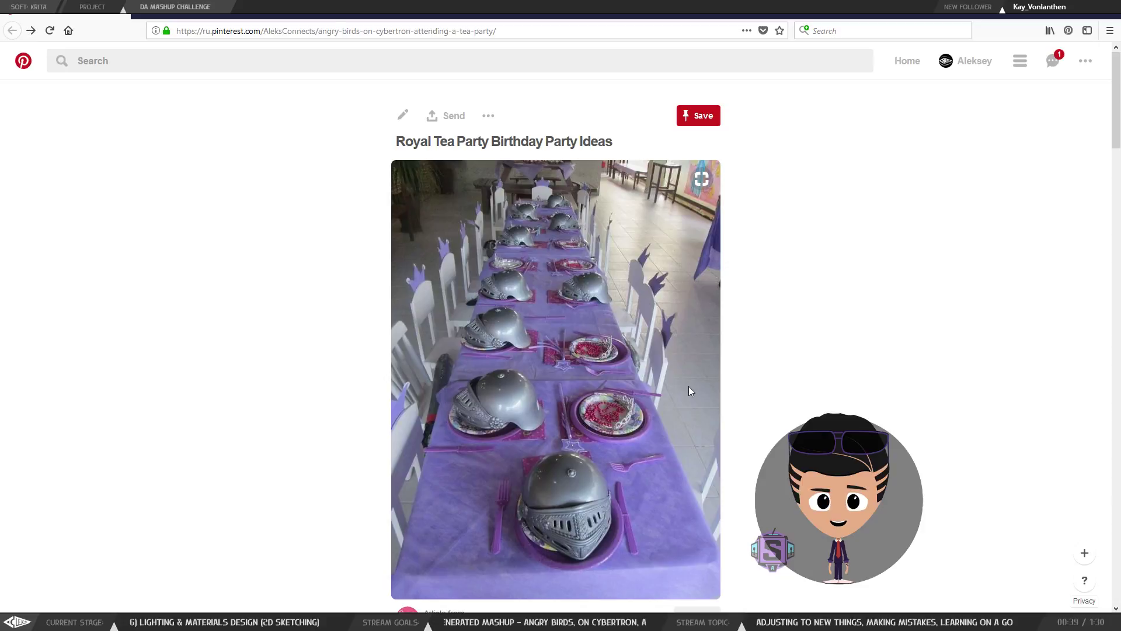
scroll(671, 377, "down", 5)
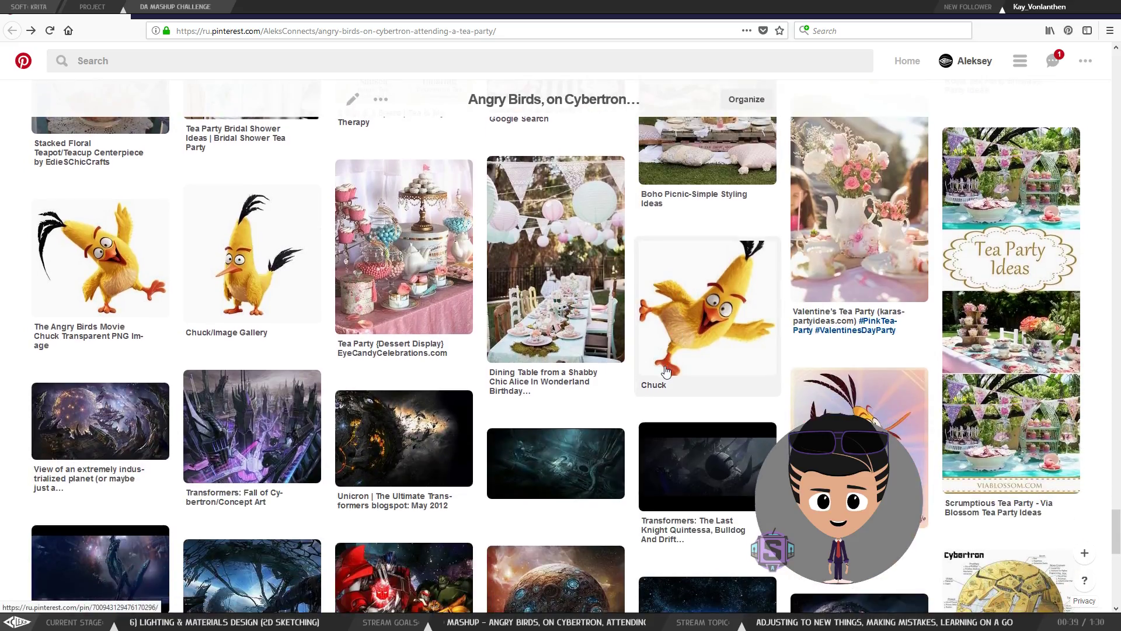
scroll(664, 368, "down", 3)
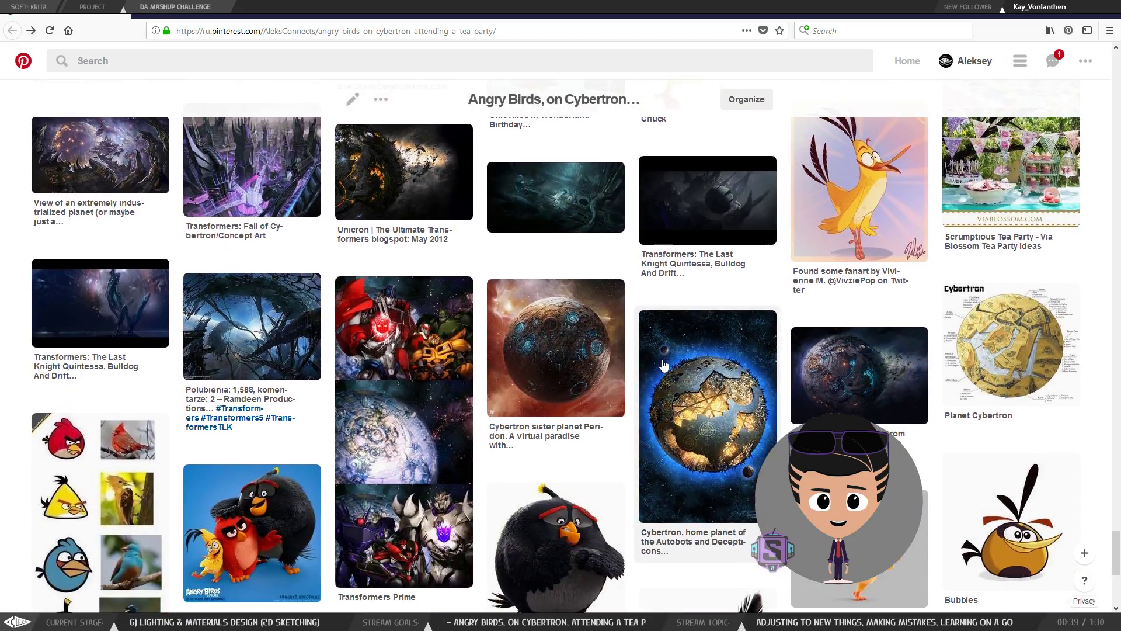
scroll(662, 359, "down", 2)
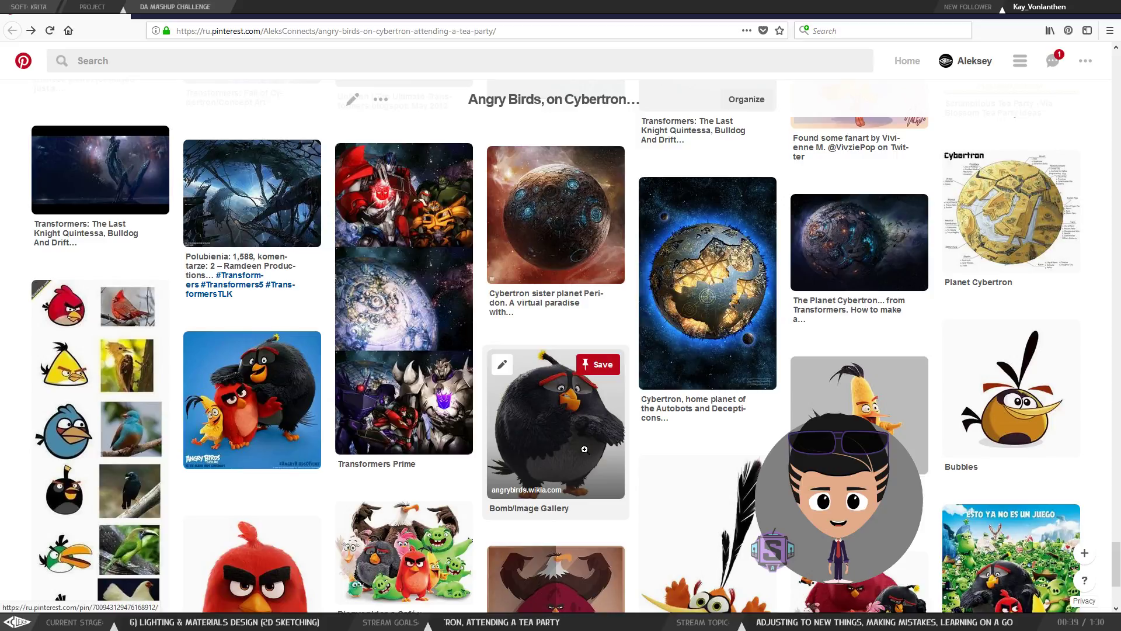
scroll(729, 467, "down", 4)
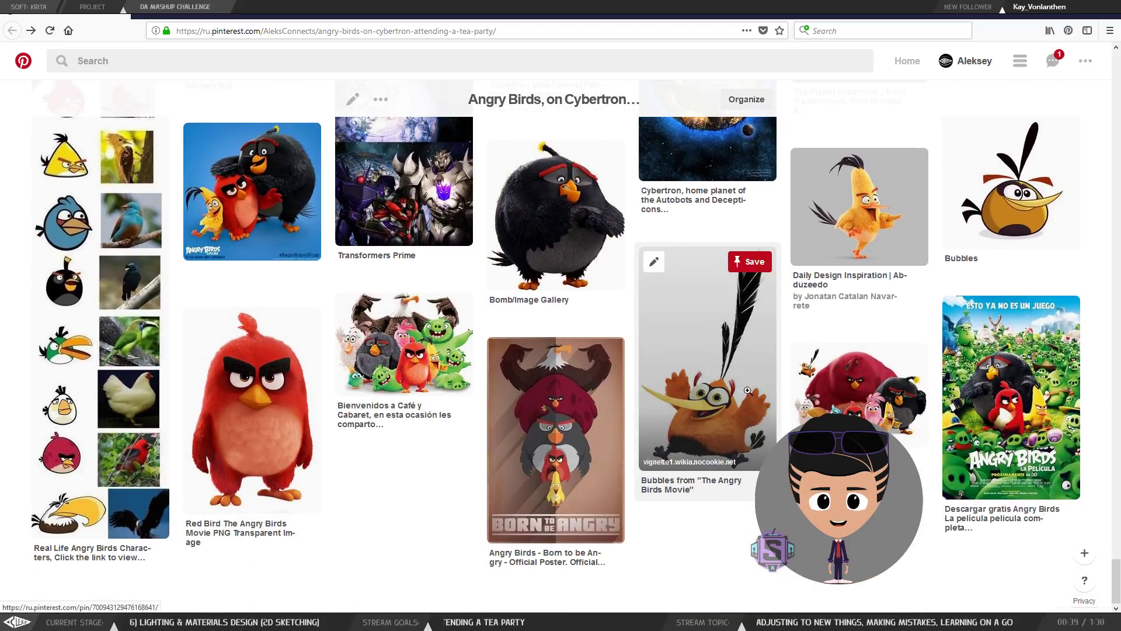
scroll(737, 437, "up", 15)
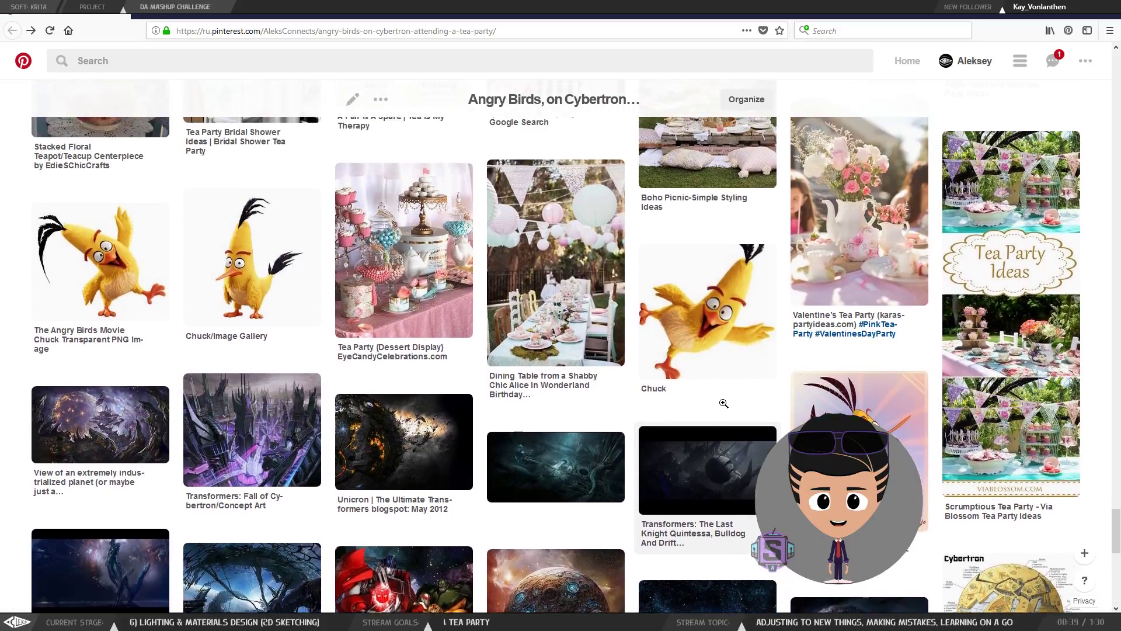
scroll(724, 404, "up", 3)
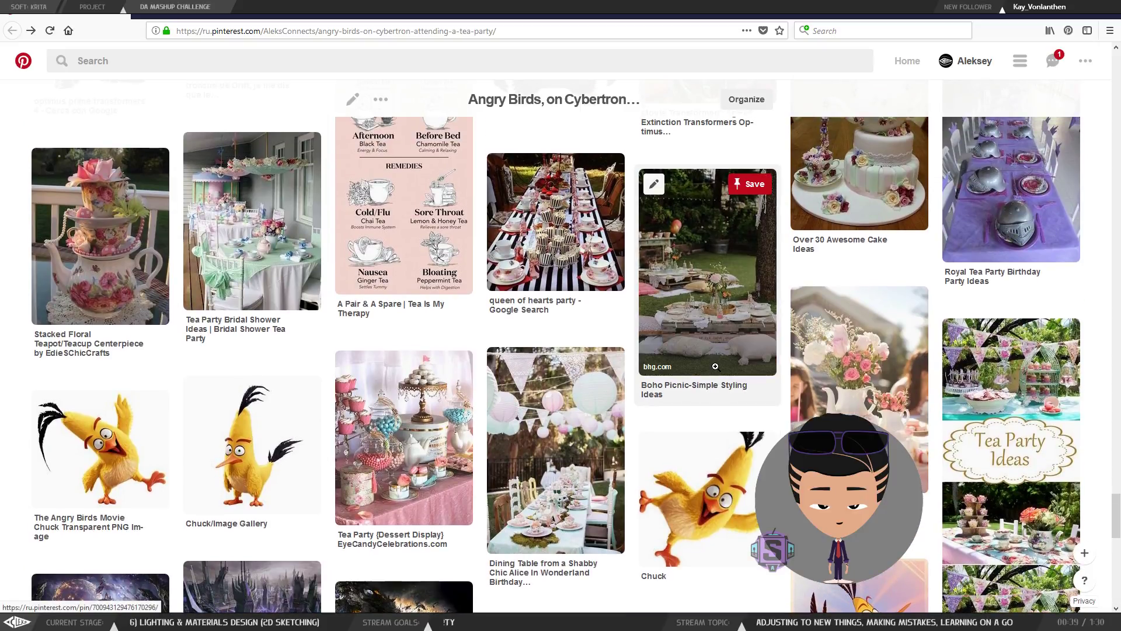
scroll(716, 366, "up", 3)
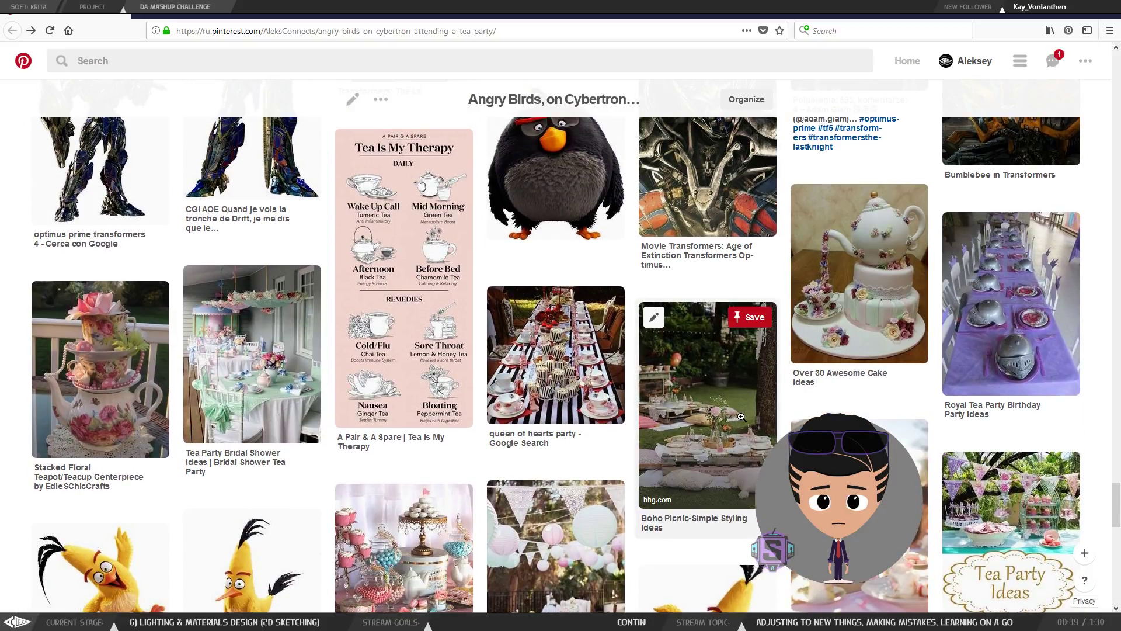
Step: View the queen of hearts party table pin and study the teacup and teapot drawings in the Tea Is My Therapy pin
left_click(591, 354)
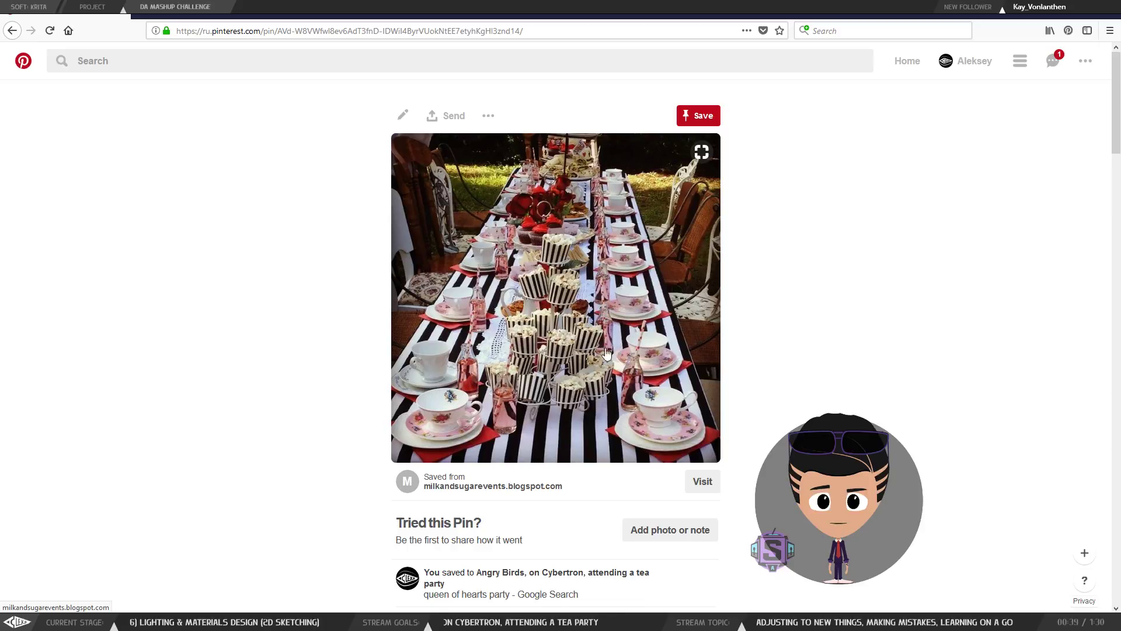
key("alt+Left")
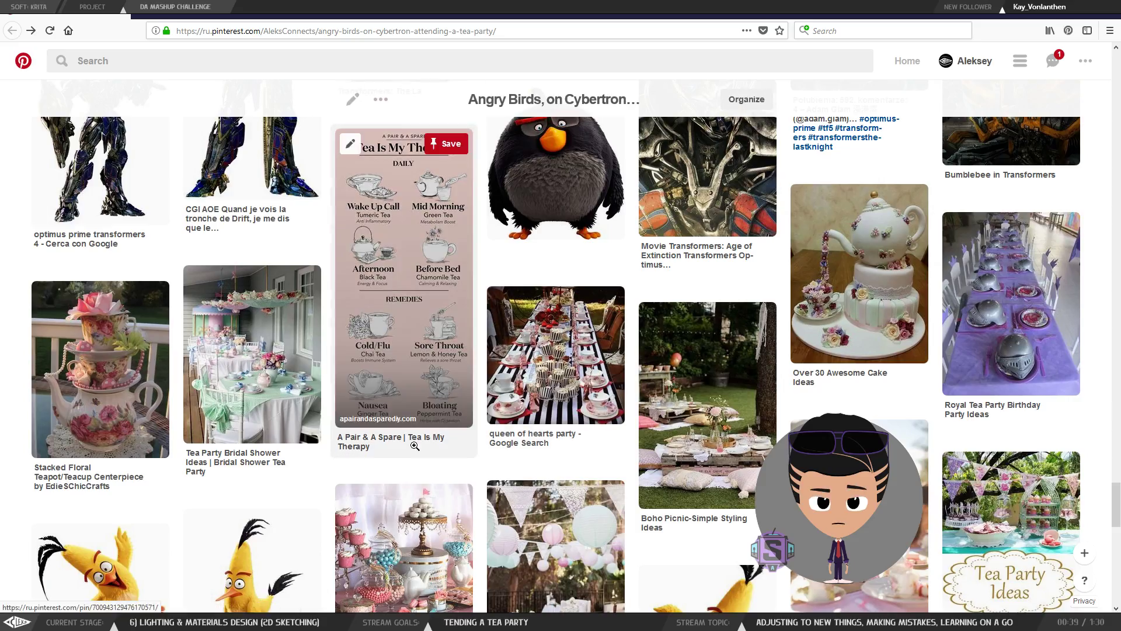
left_click(404, 337)
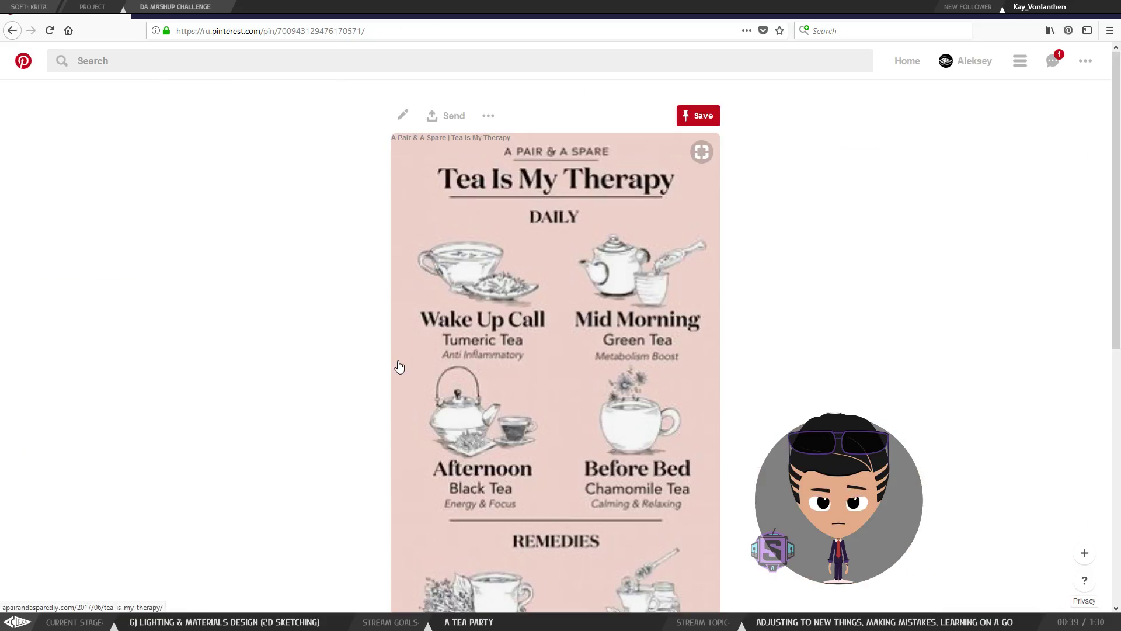
scroll(397, 365, "down", 1)
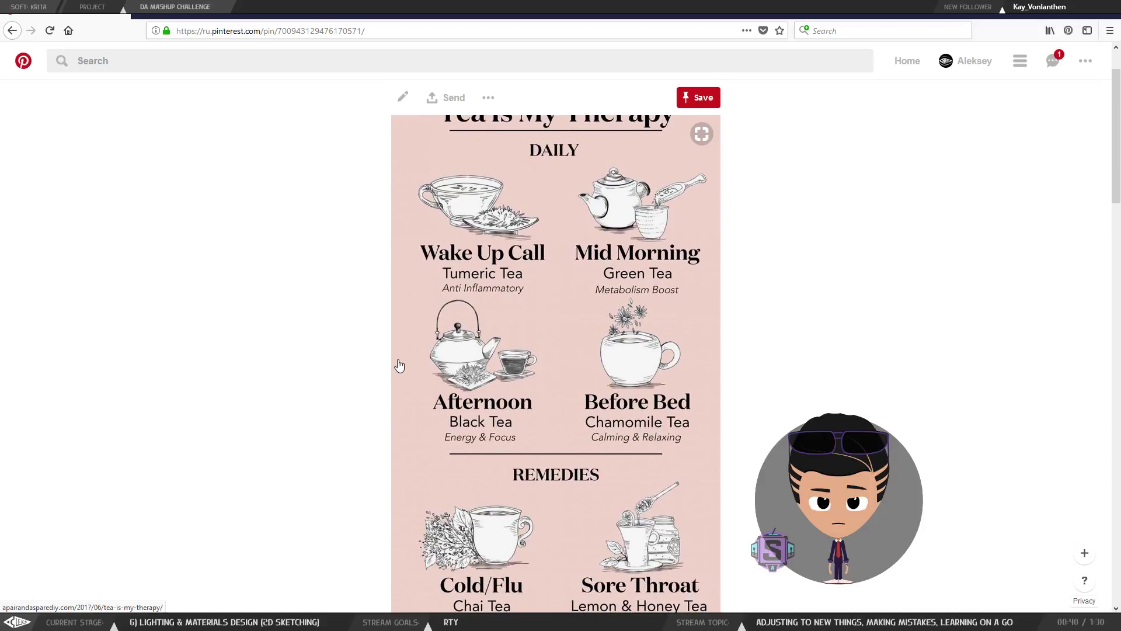
scroll(591, 377, "down", 1)
scroll(590, 377, "down", 3)
scroll(590, 375, "down", 1)
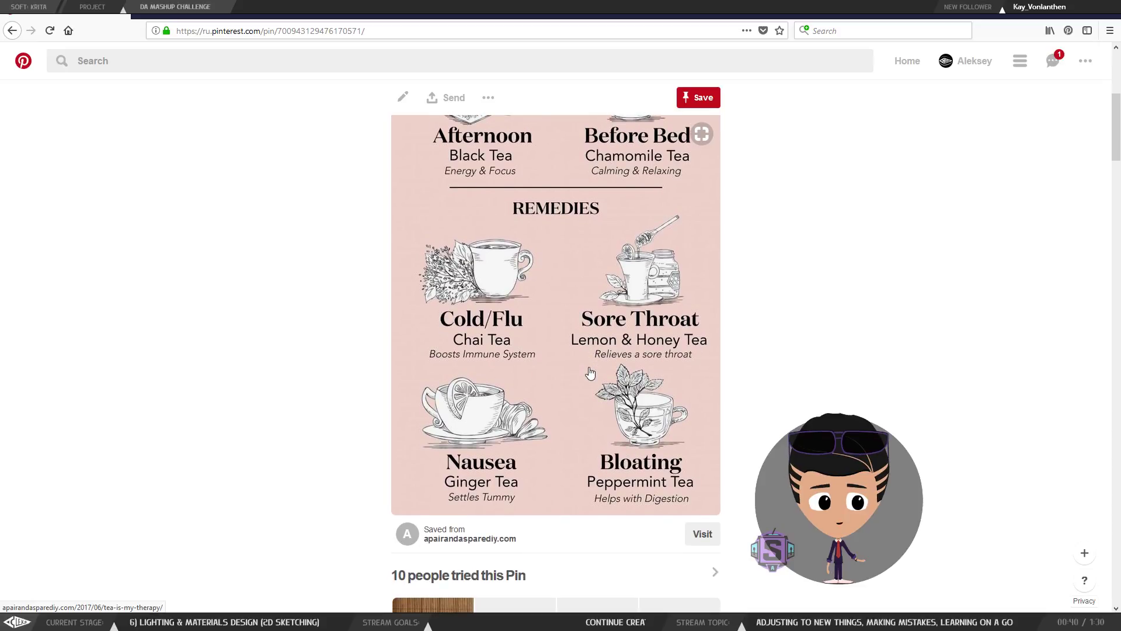
scroll(591, 373, "down", 2)
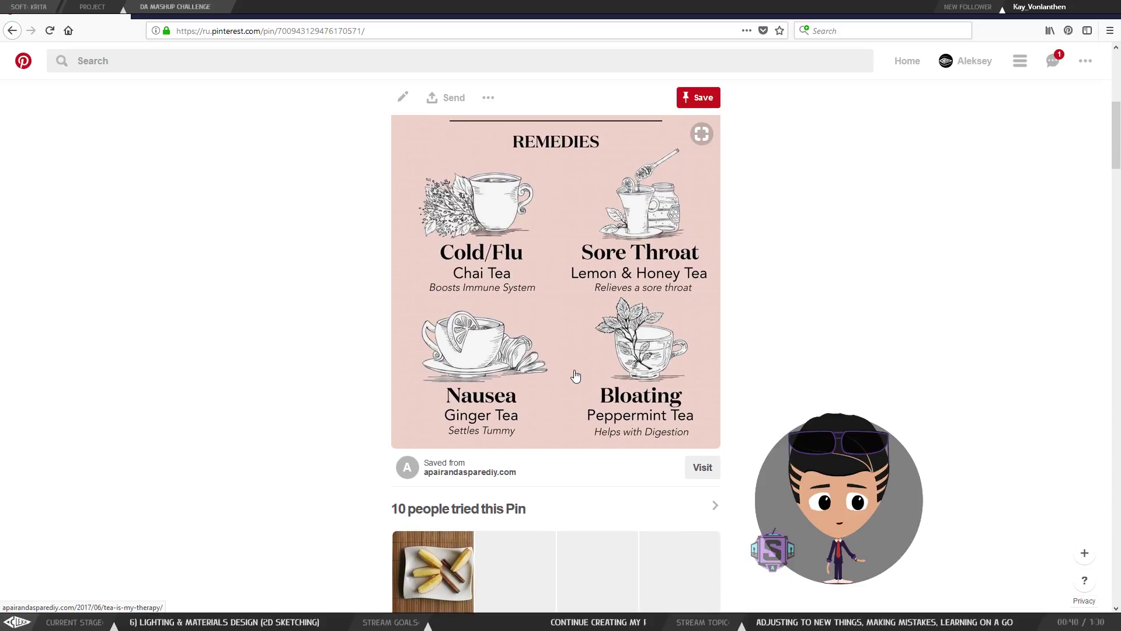
Step: Look through the related tea and teacup infographics below the Tea Is My Therapy pin and return to the board
key("alt+Left")
scroll(574, 378, "down", 4)
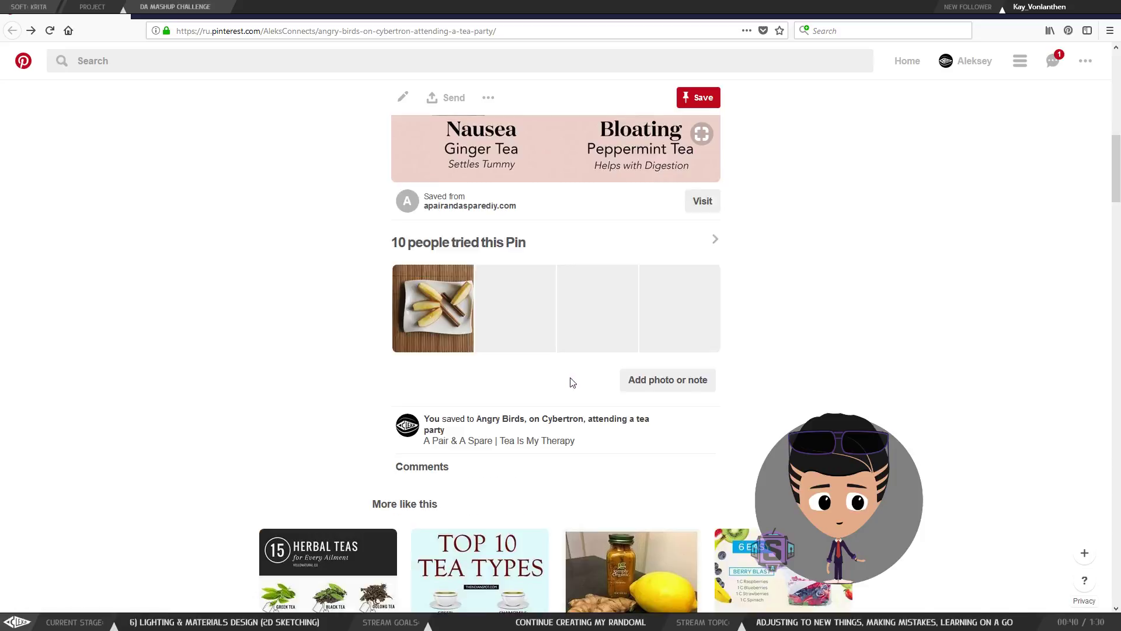
scroll(578, 379, "down", 1)
key("alt+Right")
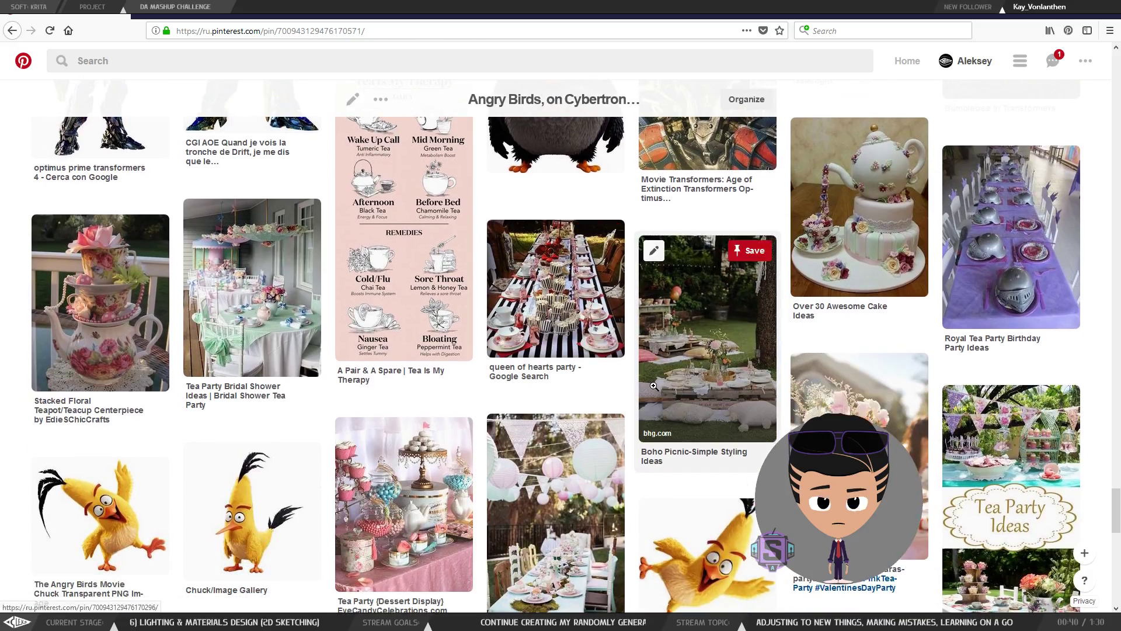
scroll(657, 392, "down", 7)
scroll(654, 390, "down", 4)
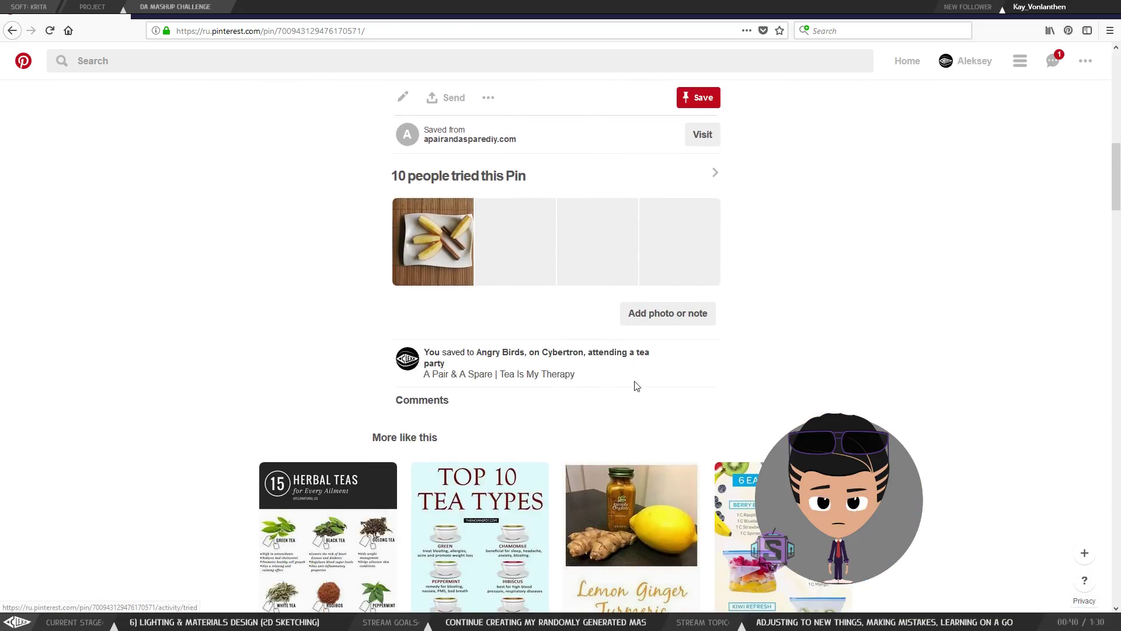
scroll(455, 280, "down", 3)
scroll(460, 292, "down", 5)
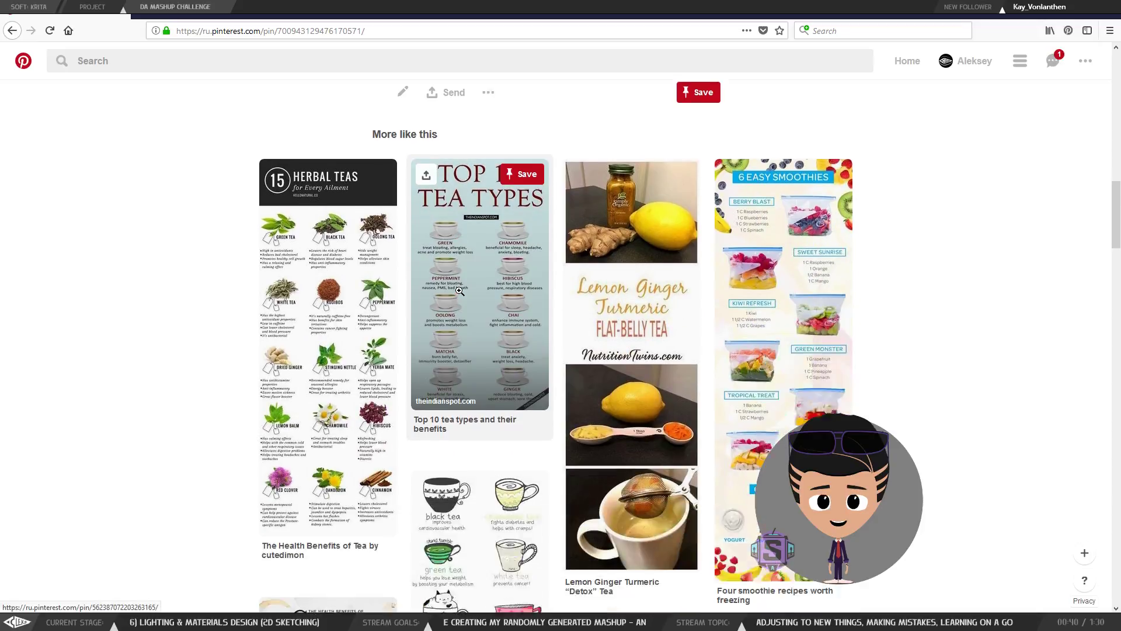
scroll(467, 304, "down", 1)
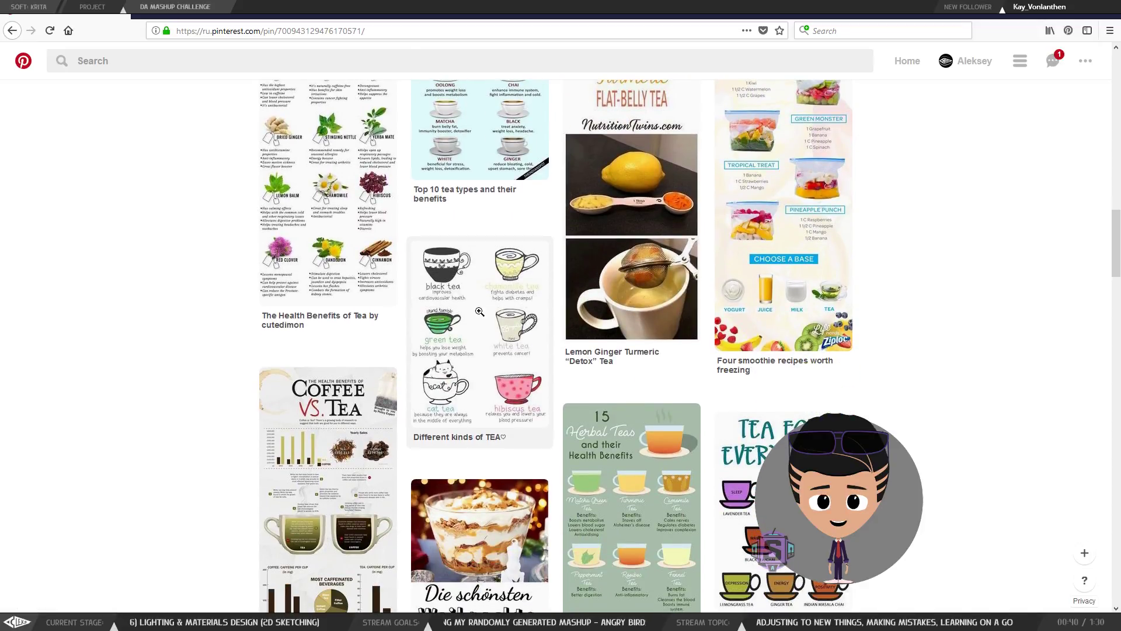
scroll(502, 327, "down", 5)
scroll(525, 342, "down", 5)
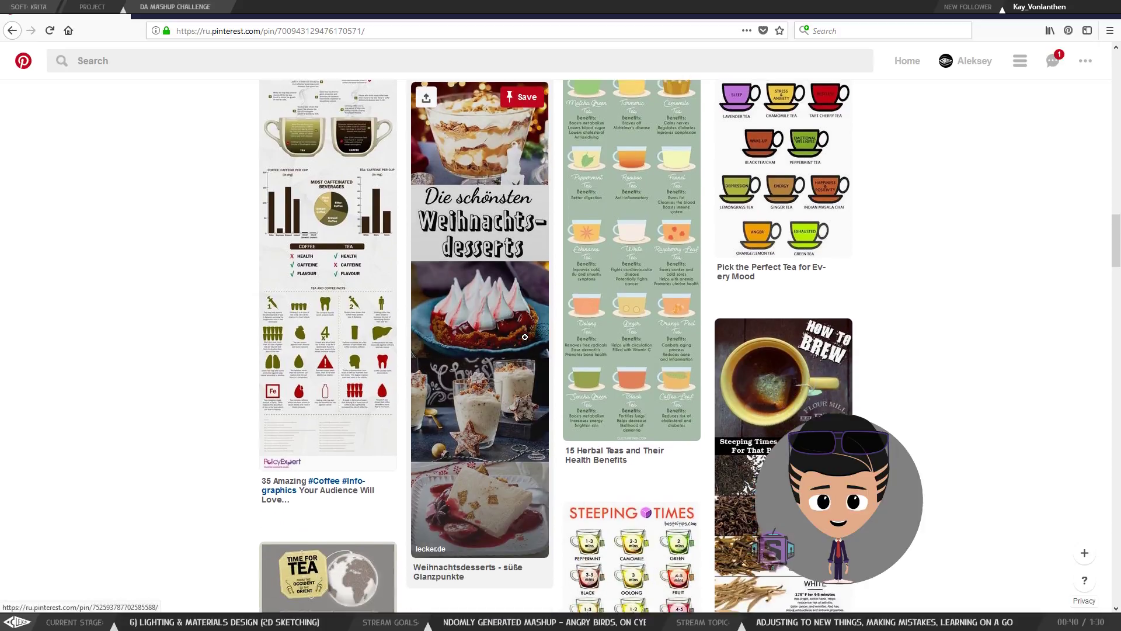
scroll(523, 340, "down", 7)
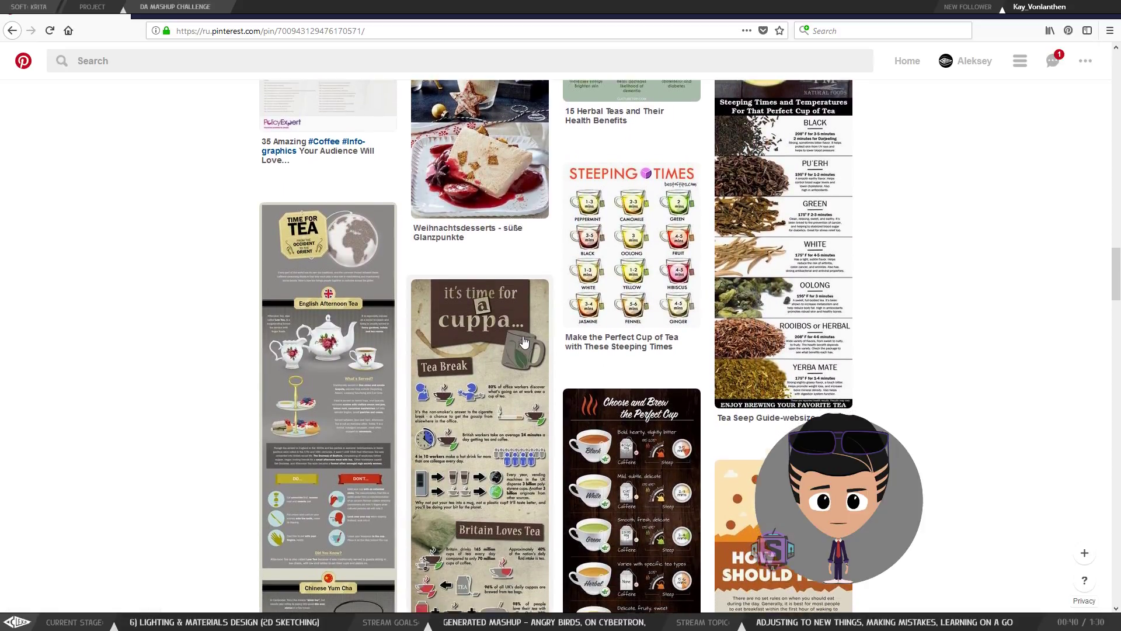
scroll(522, 335, "down", 5)
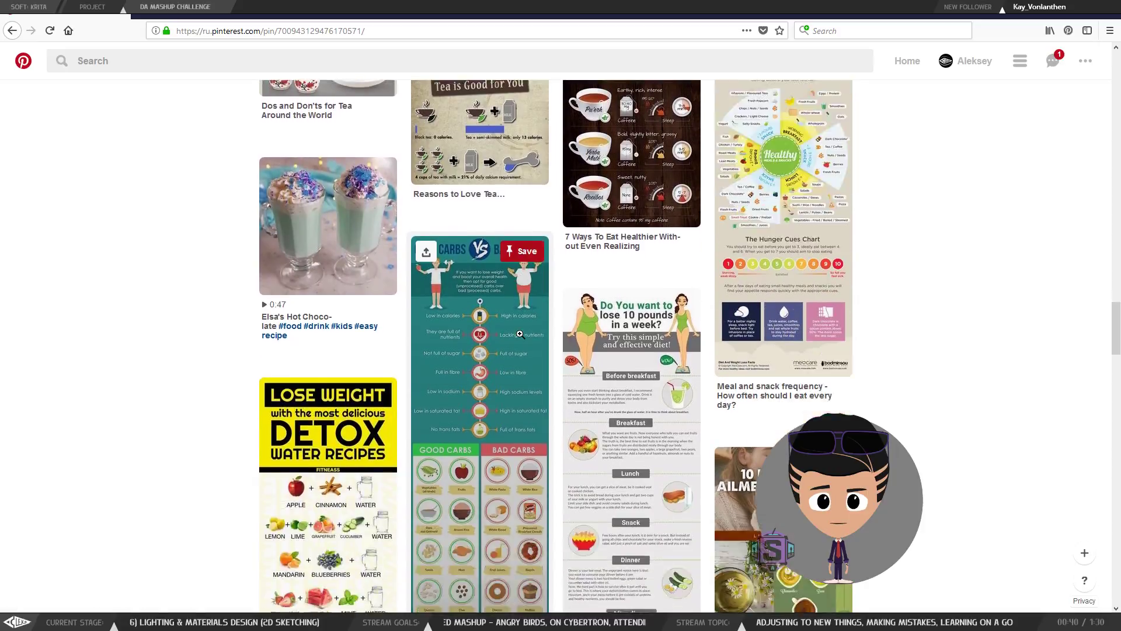
scroll(519, 334, "down", 7)
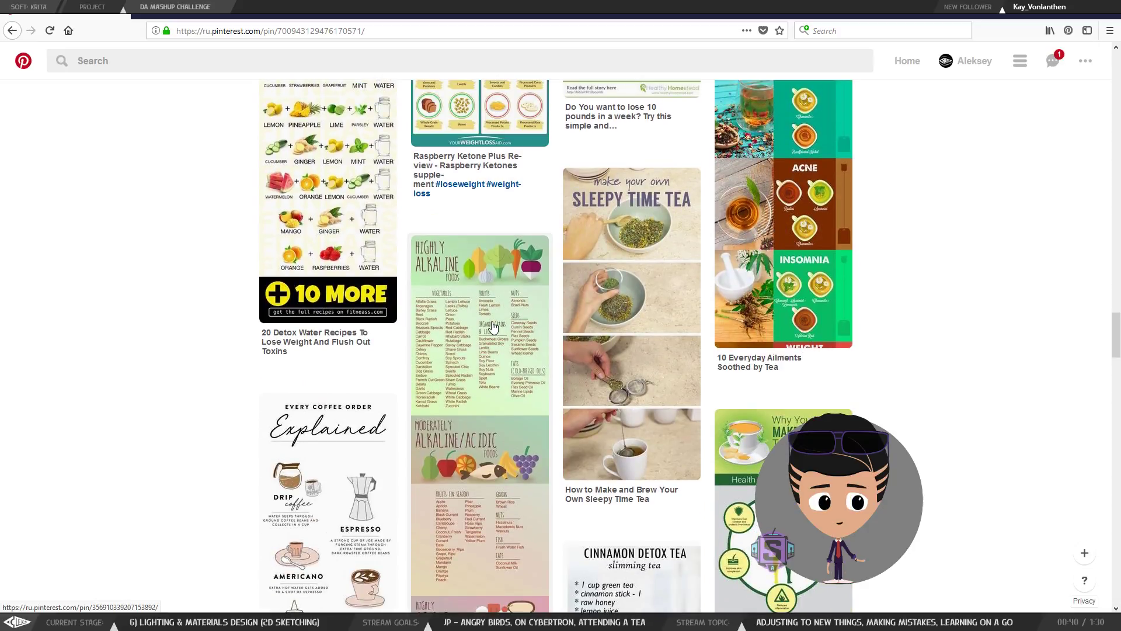
key("alt+Left")
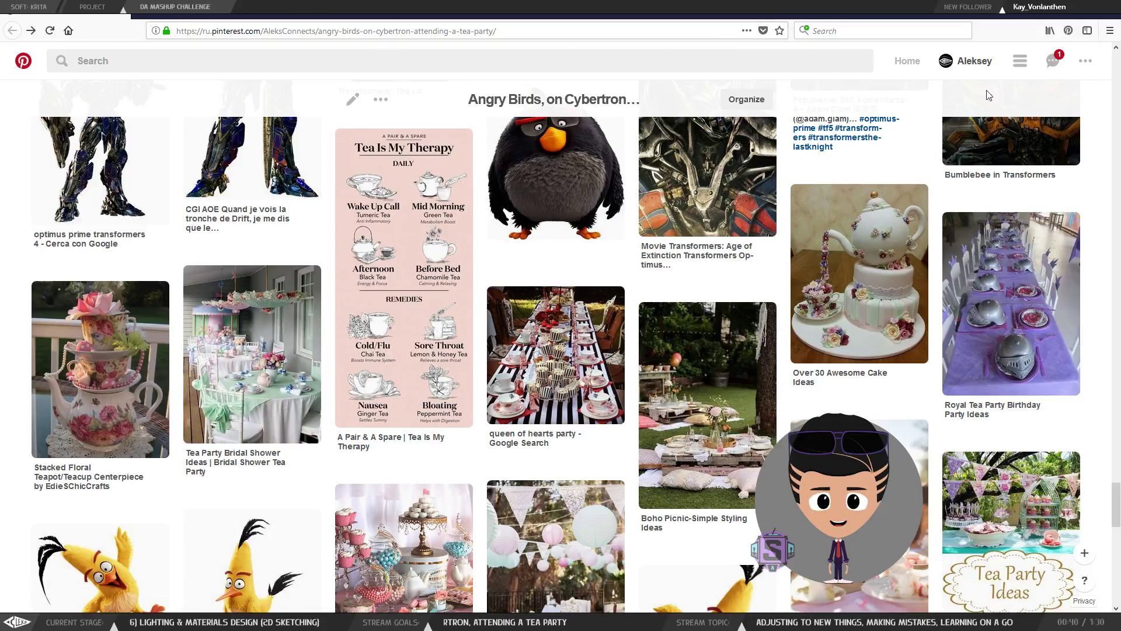
Step: Switch to Krita and examine the tea table, tiered stand and teapot close up in the colour sketch
left_click(1058, 16)
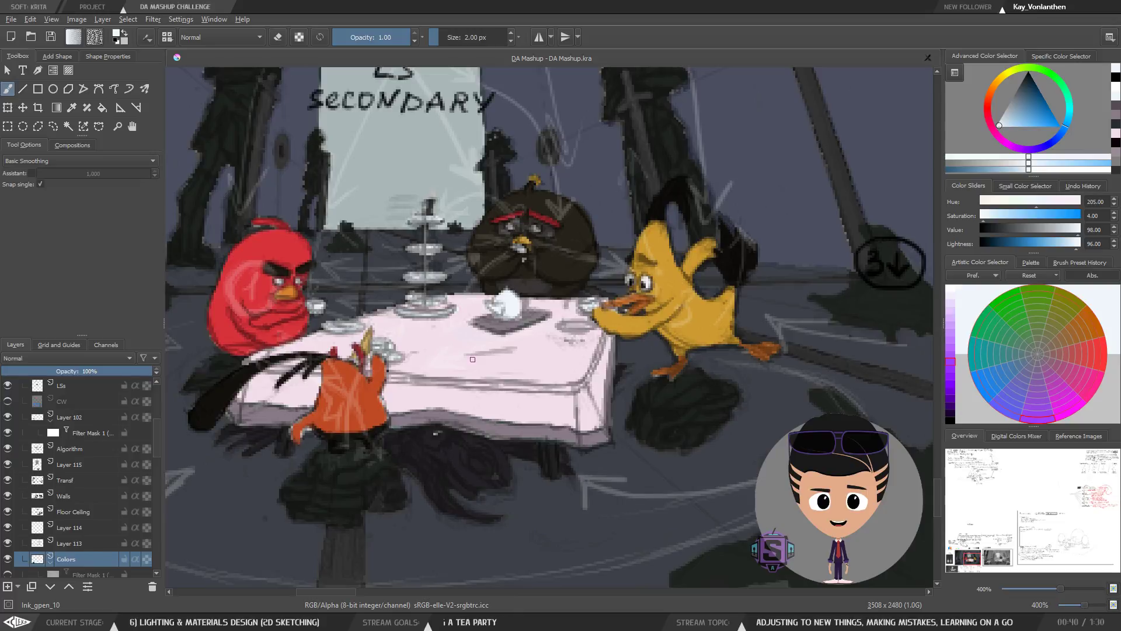
right_click(445, 204)
left_click(468, 281)
key("ctrl+plus")
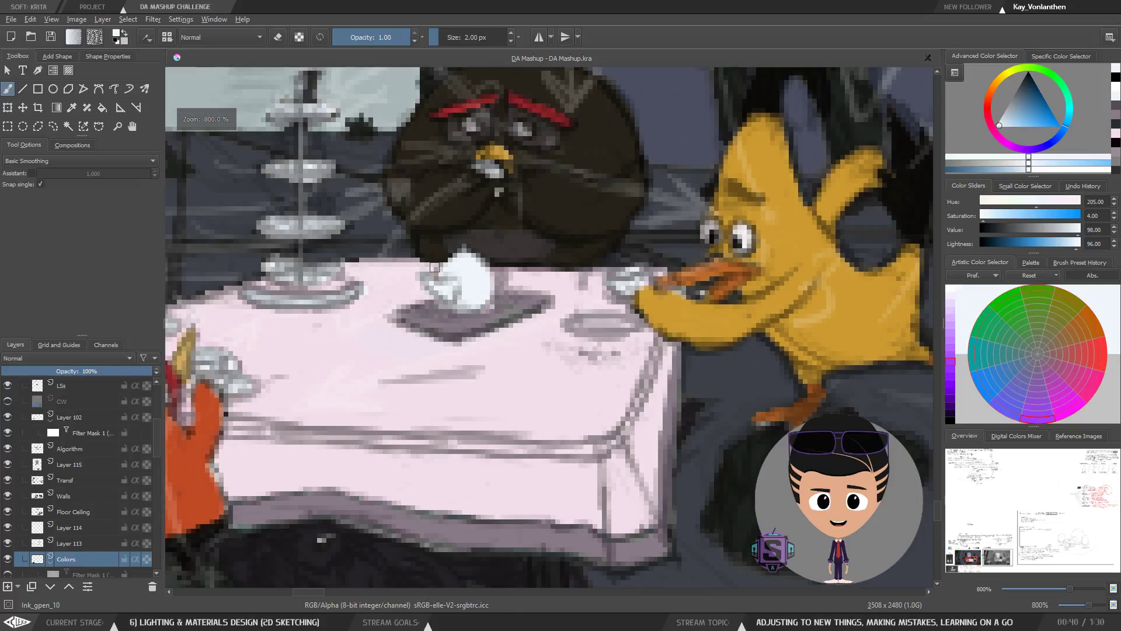
key("ctrl+minus")
left_click_drag(434, 284, 473, 342)
key("ctrl+plus")
left_click(440, 404)
left_click_drag(412, 398, 456, 386)
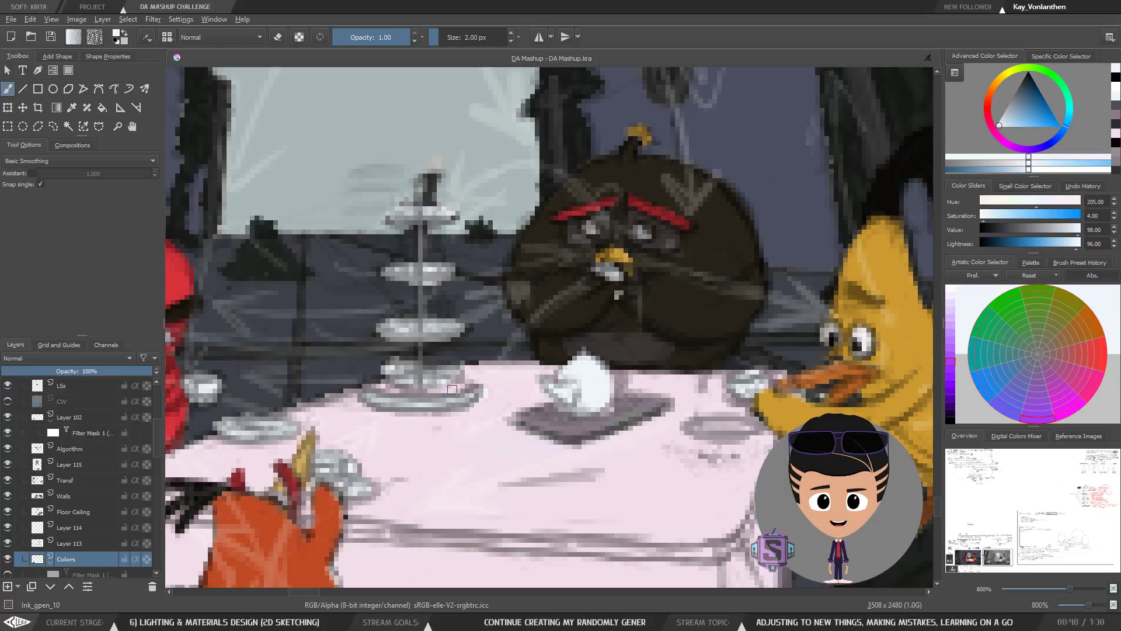
left_click_drag(529, 472, 546, 368)
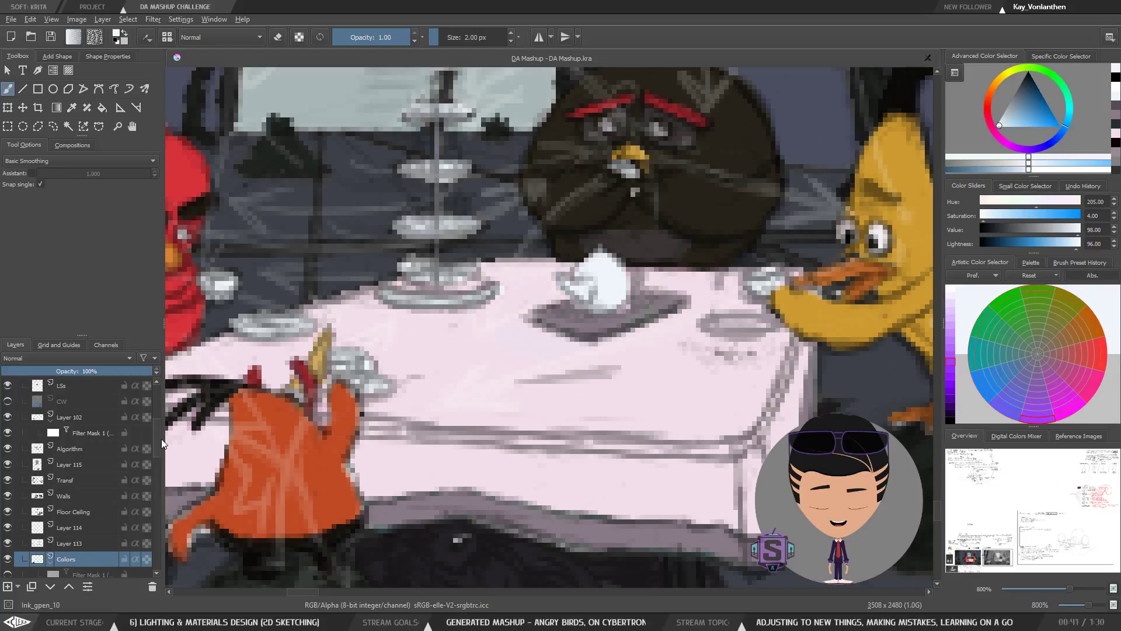
Step: Try to isolate the grey stroke on the tablecloth in the Loose Sketch layer with an outline selection, and clear the selection
left_click_drag(160, 438, 160, 416)
left_click(68, 526)
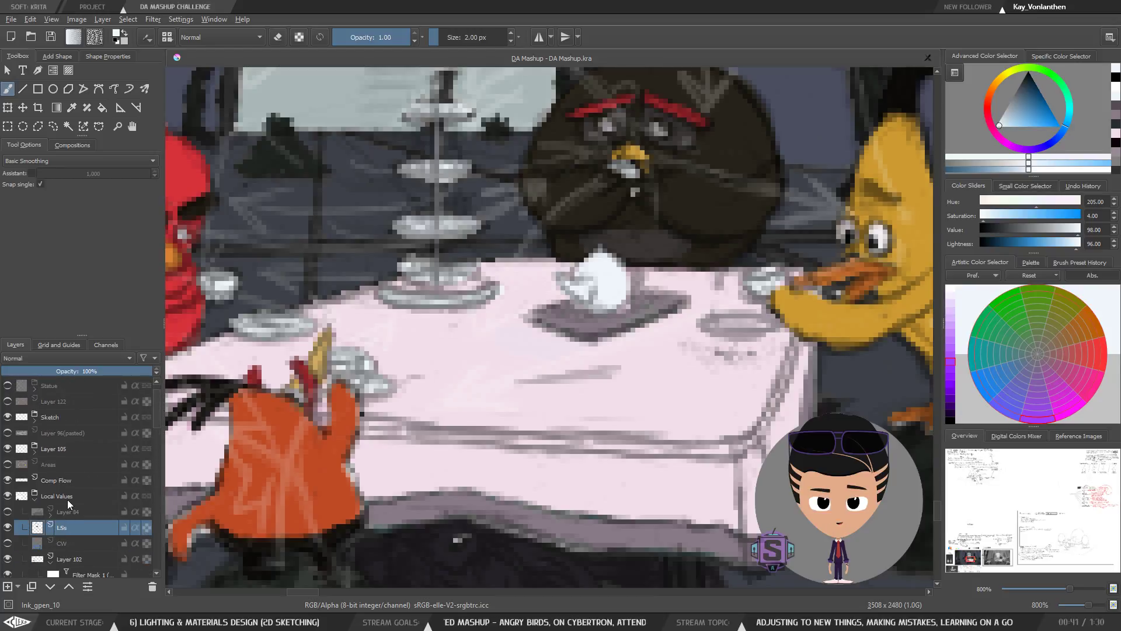
key("r")
left_click(599, 334)
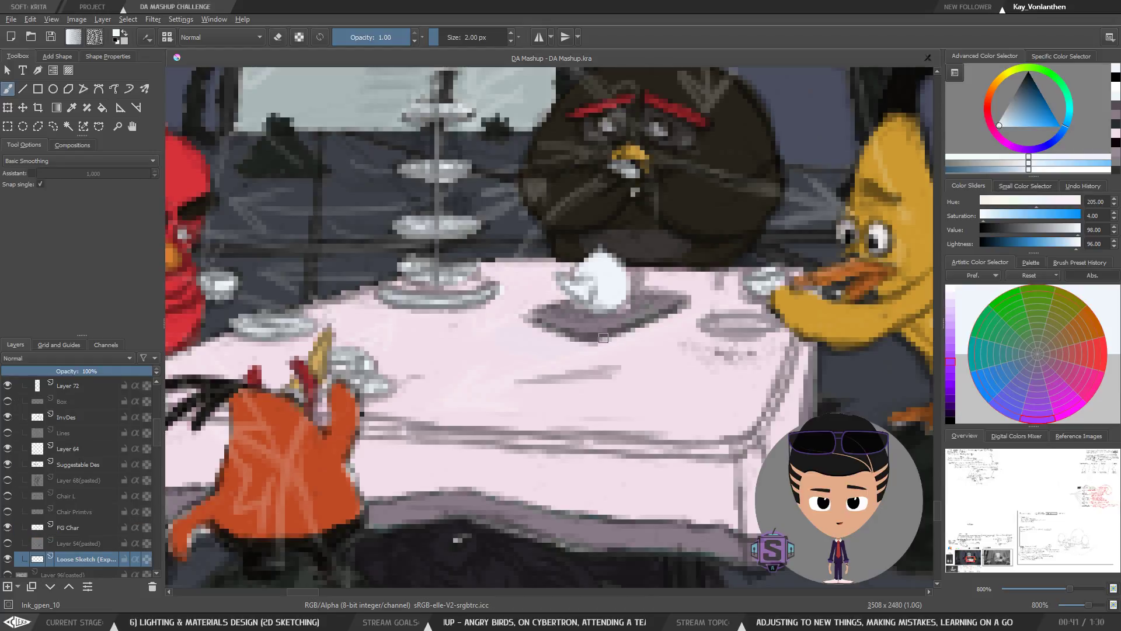
key("l")
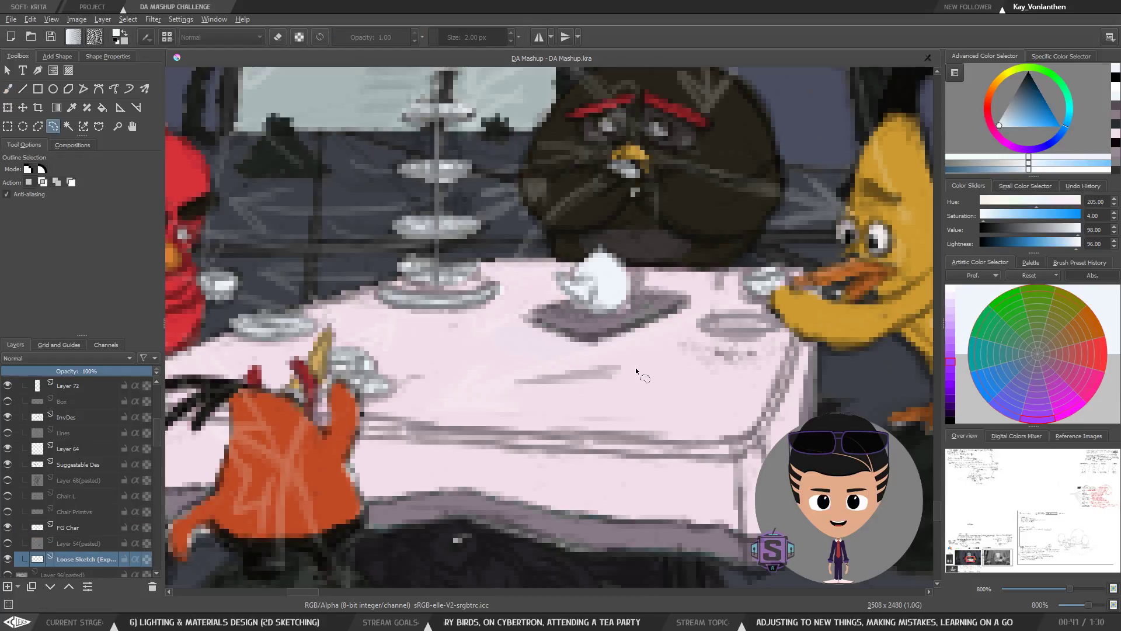
left_click_drag(500, 370, 656, 397)
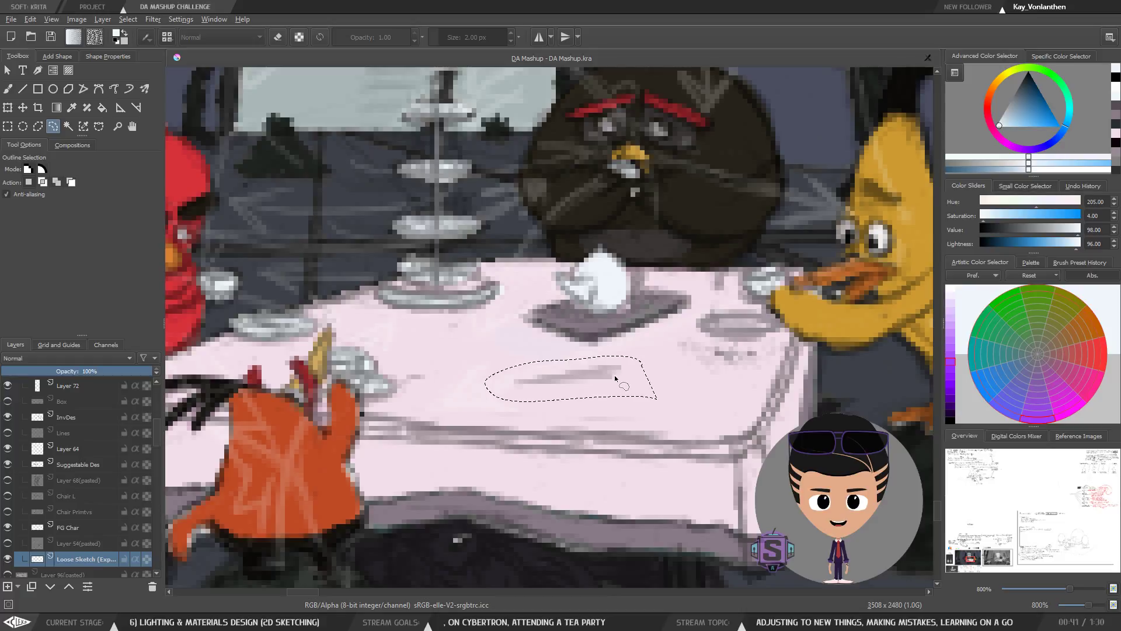
key("ctrl+shift+a")
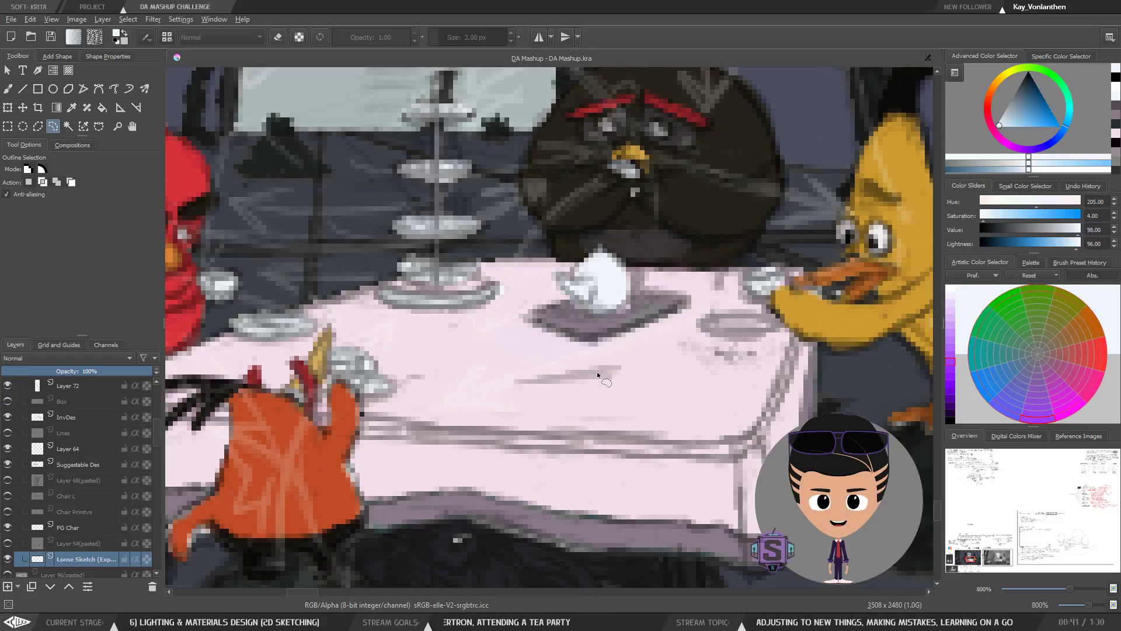
Step: Delete the stray grey stroke on the tablecloth from the Comp Flow layer using an outline selection, and clear the selection
key("b")
left_click(590, 372)
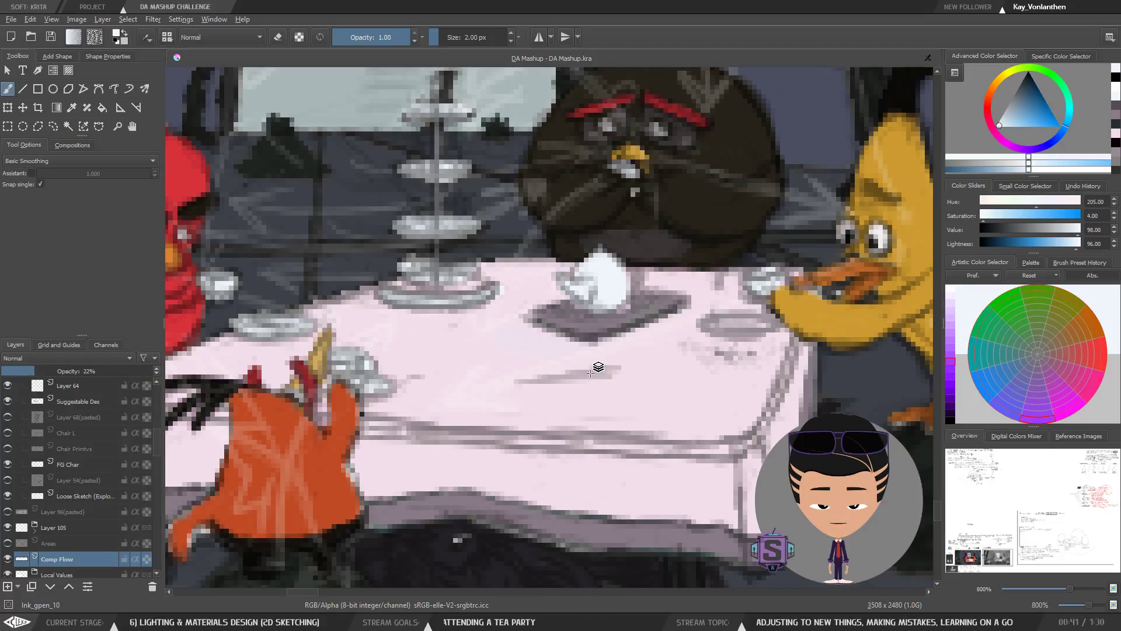
left_click(7, 559)
left_click(7, 559)
key("o")
mouse_move(608, 395)
left_mouse_down()
mouse_move(573, 361)
mouse_move(604, 399)
left_mouse_up()
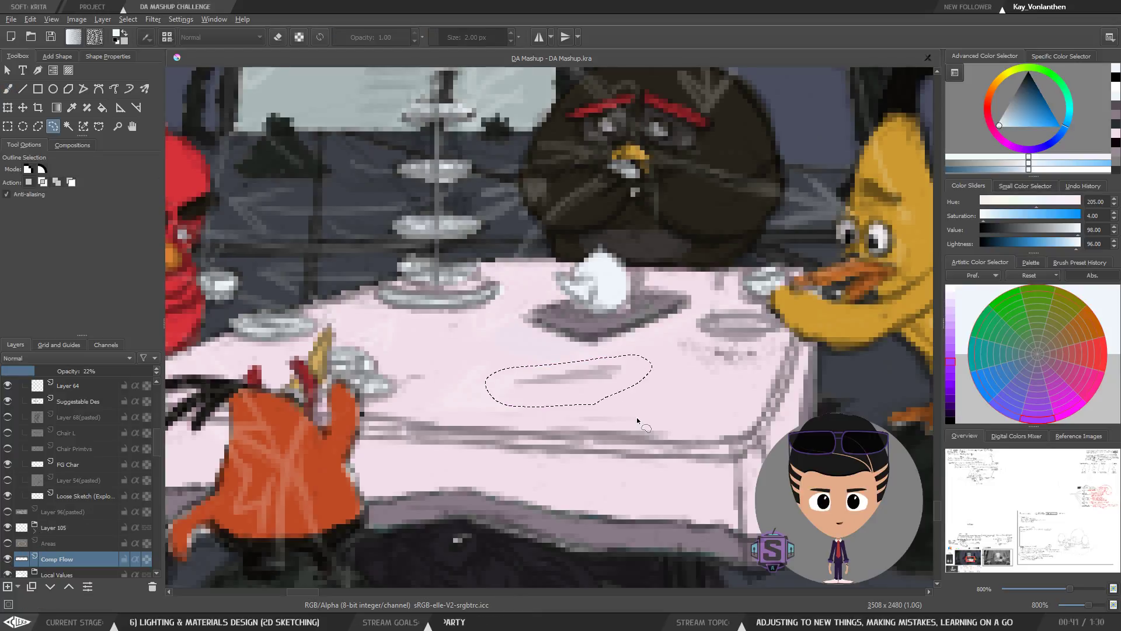
key("Delete")
key("ctrl+shift+a")
key("b")
Step: Examine the whole colour sketch and its flow arrows around the window, the statues and the birds at the tea table
key("minus")
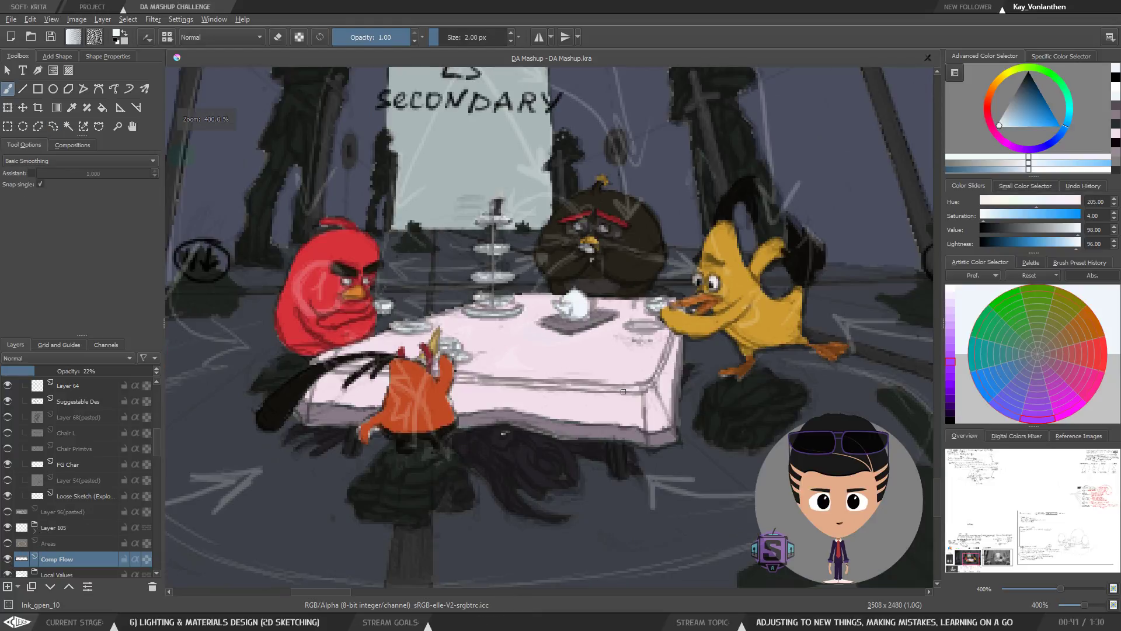
key("minus")
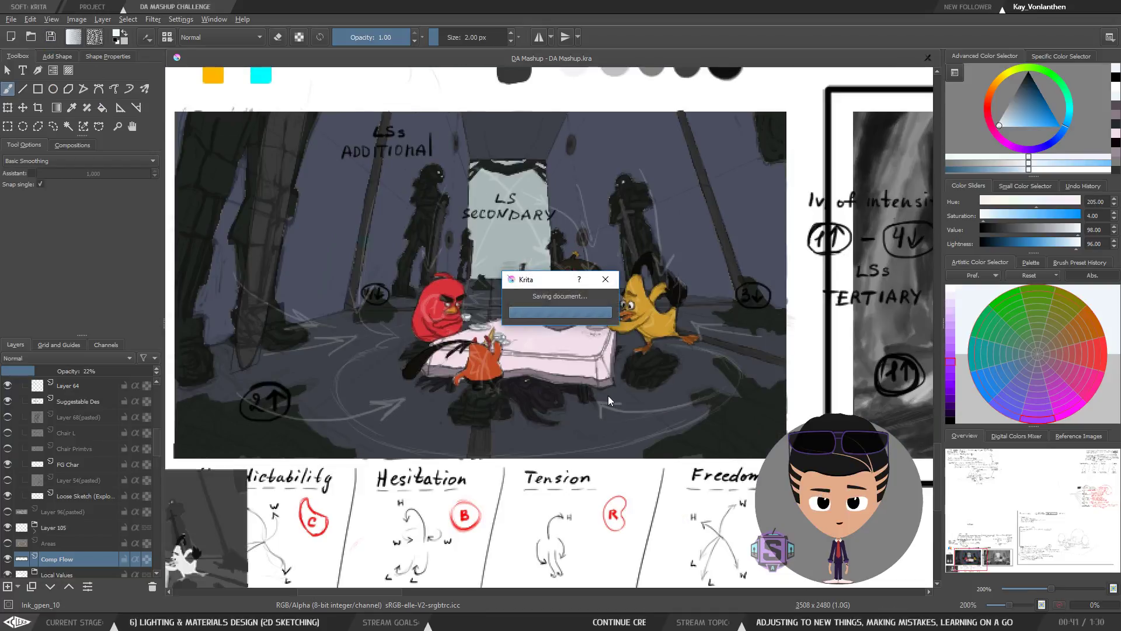
key("plus")
key("minus")
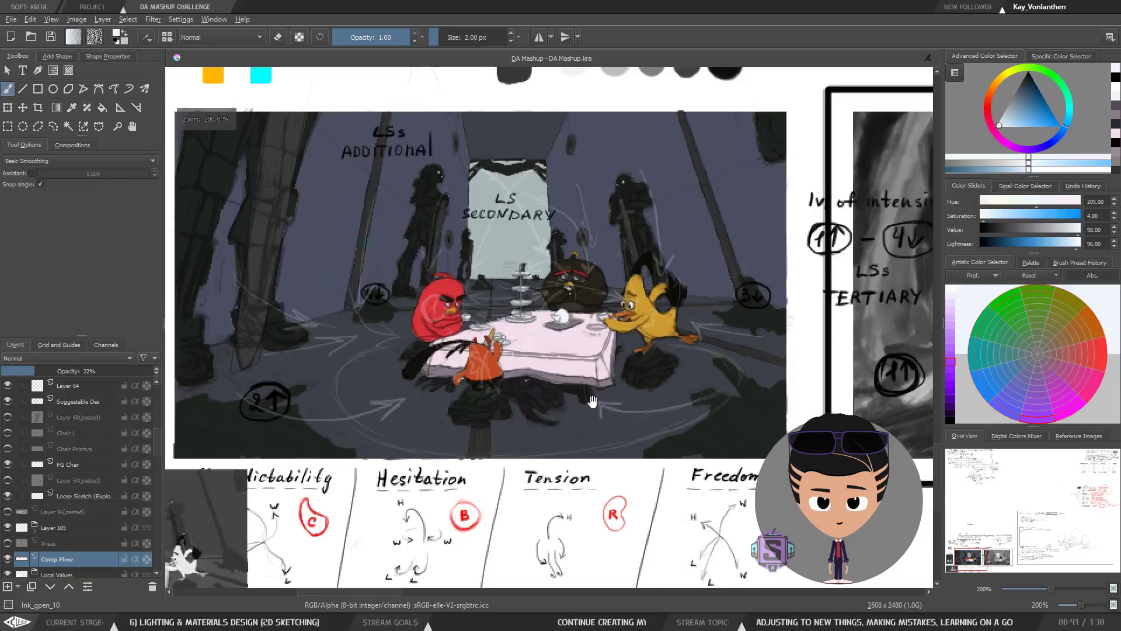
left_click_drag(602, 406, 626, 428)
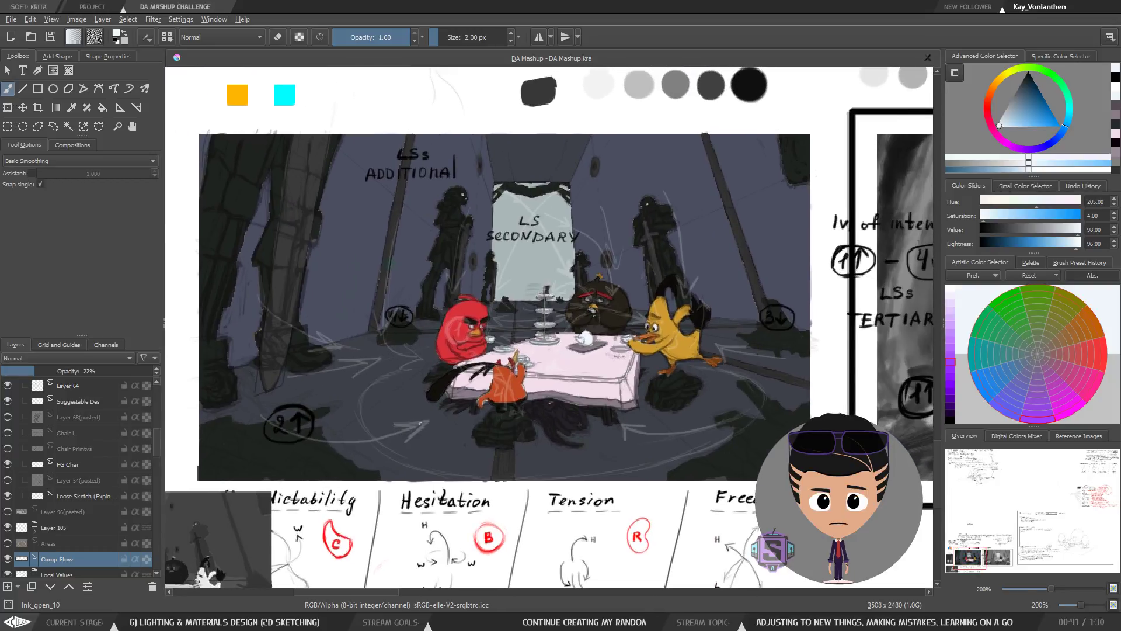
key("plus")
left_click_drag(492, 530, 669, 461)
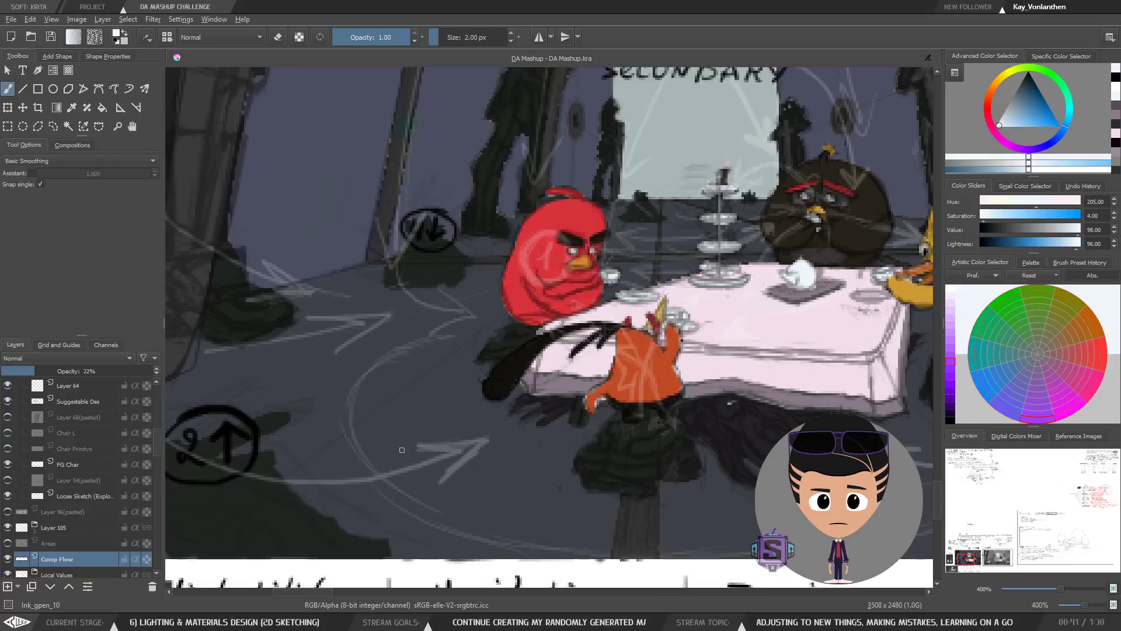
left_click_drag(409, 408, 381, 485)
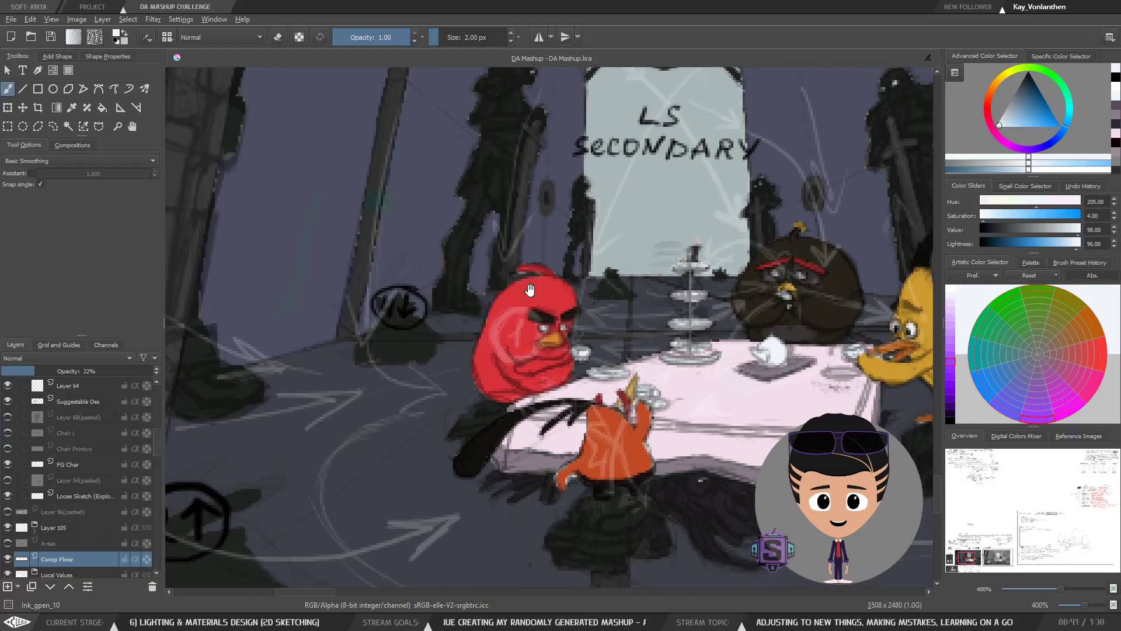
left_click_drag(498, 271, 453, 365)
left_click_drag(554, 347, 471, 387)
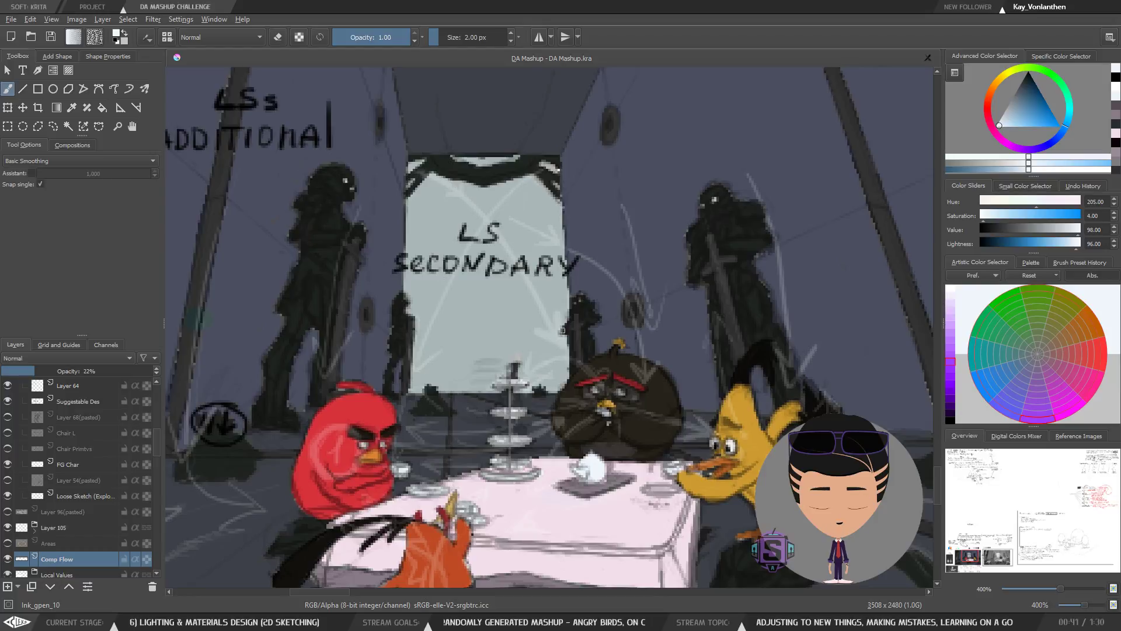
left_click_drag(653, 240, 614, 212)
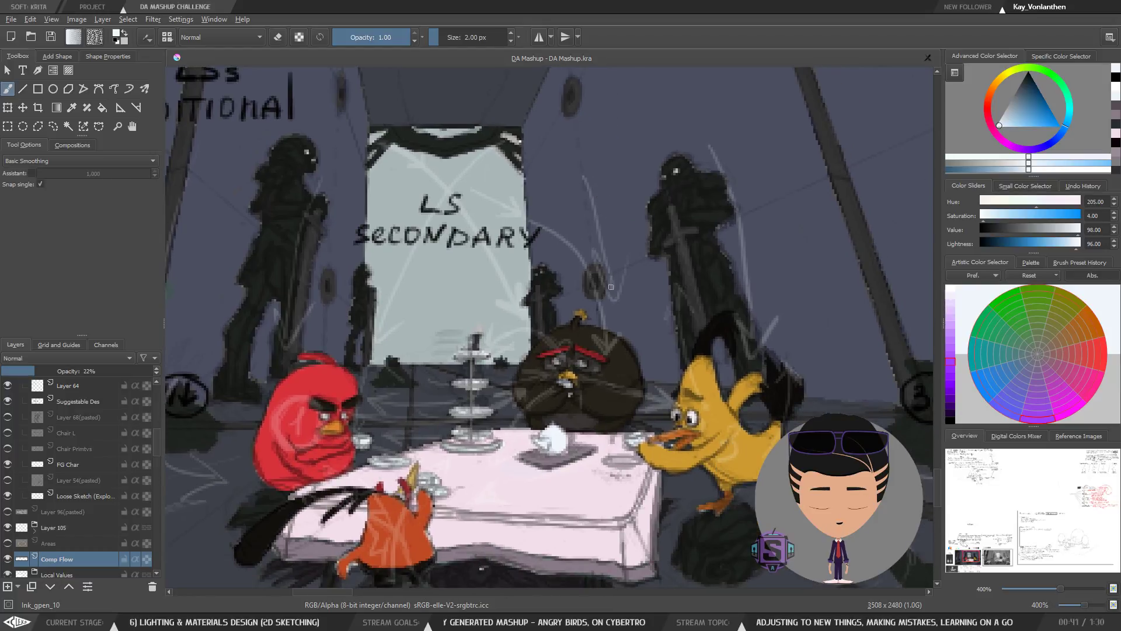
left_click_drag(740, 413, 722, 314)
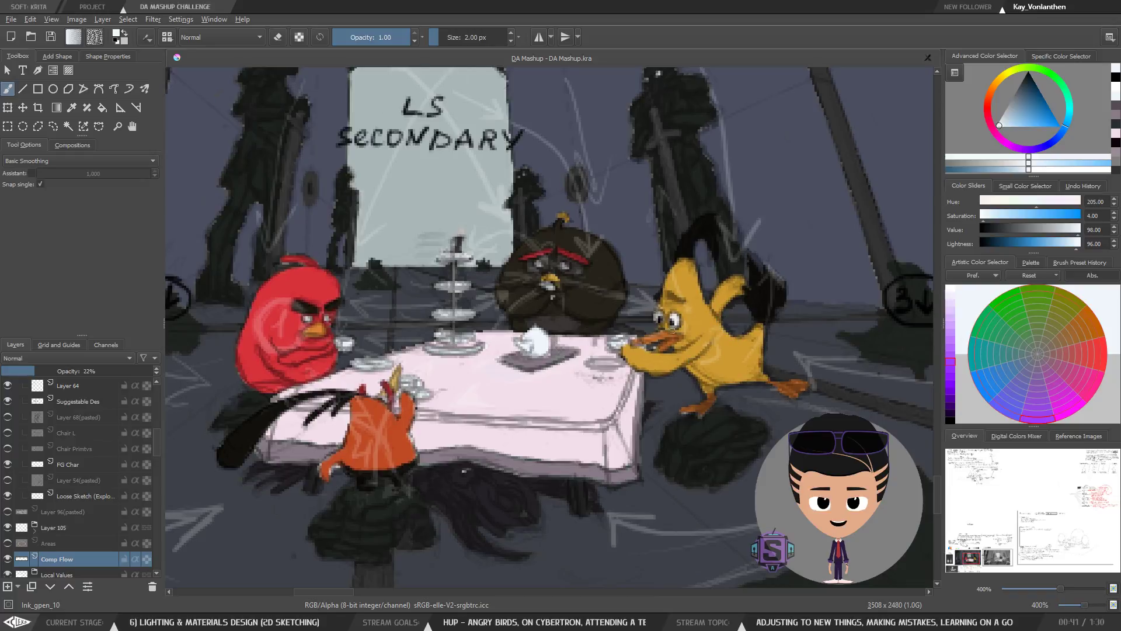
left_click_drag(800, 366, 824, 311)
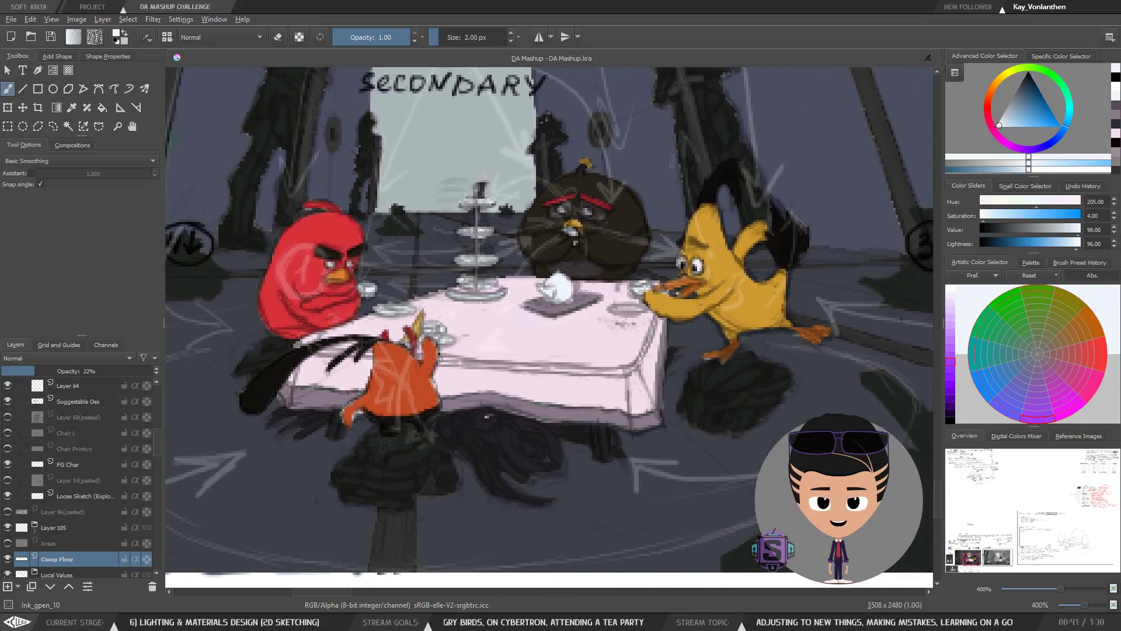
left_click_drag(440, 365, 475, 362)
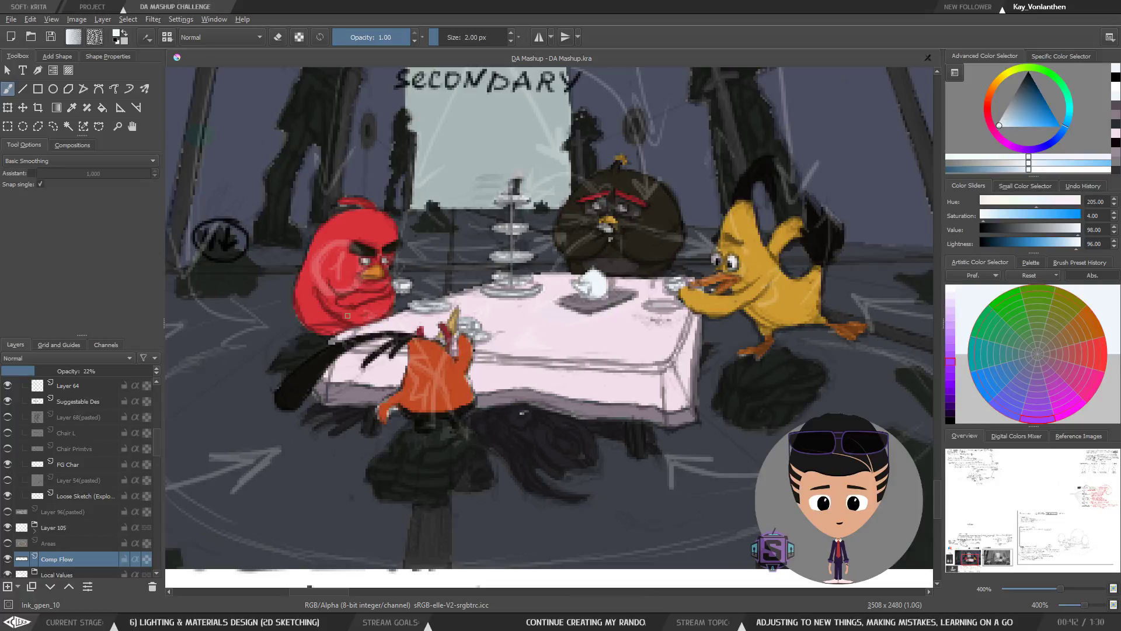
Step: In the Loose Sketch layer, outline an oval plate on the tablecloth before the teapot tray, using the tray's grey and a 1 px brush
left_click_drag(156, 440, 158, 430)
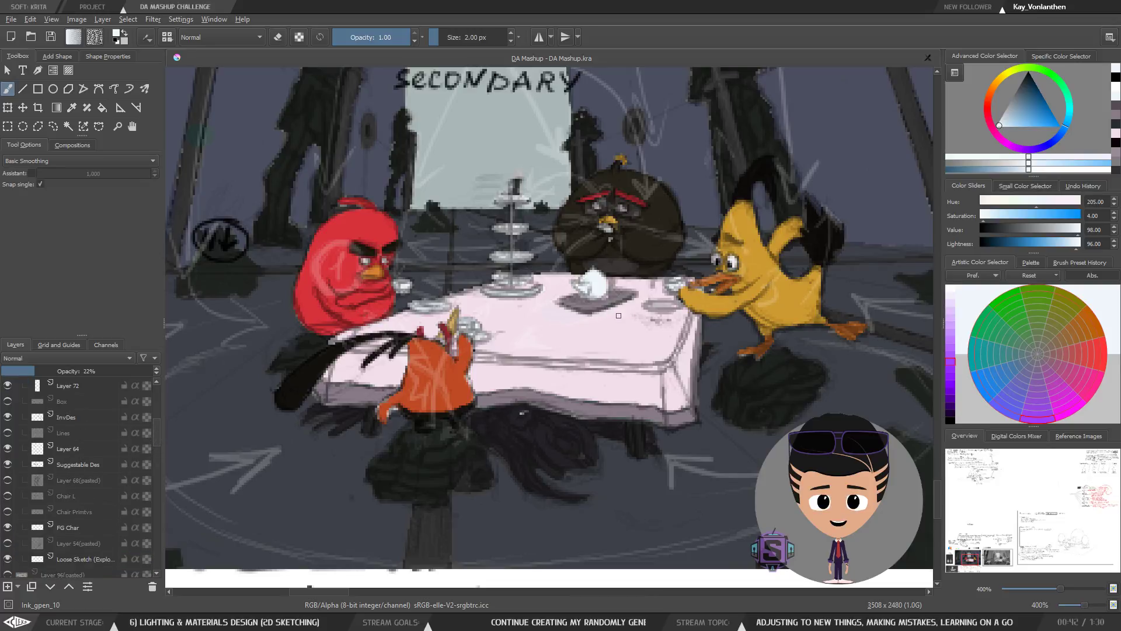
key("r")
left_click(595, 309)
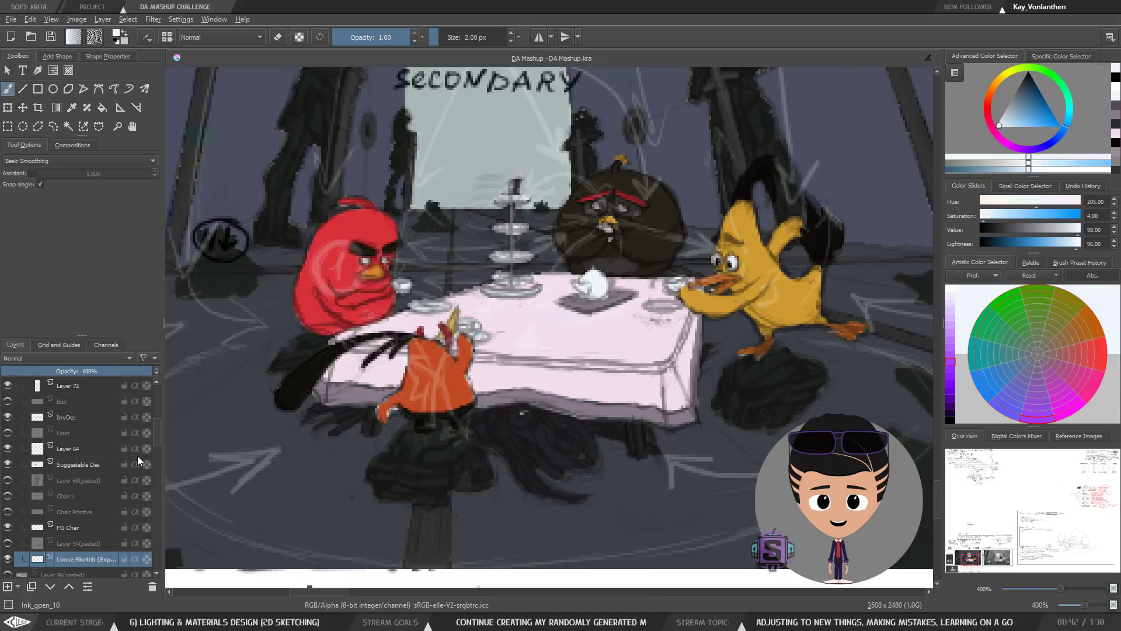
key("plus")
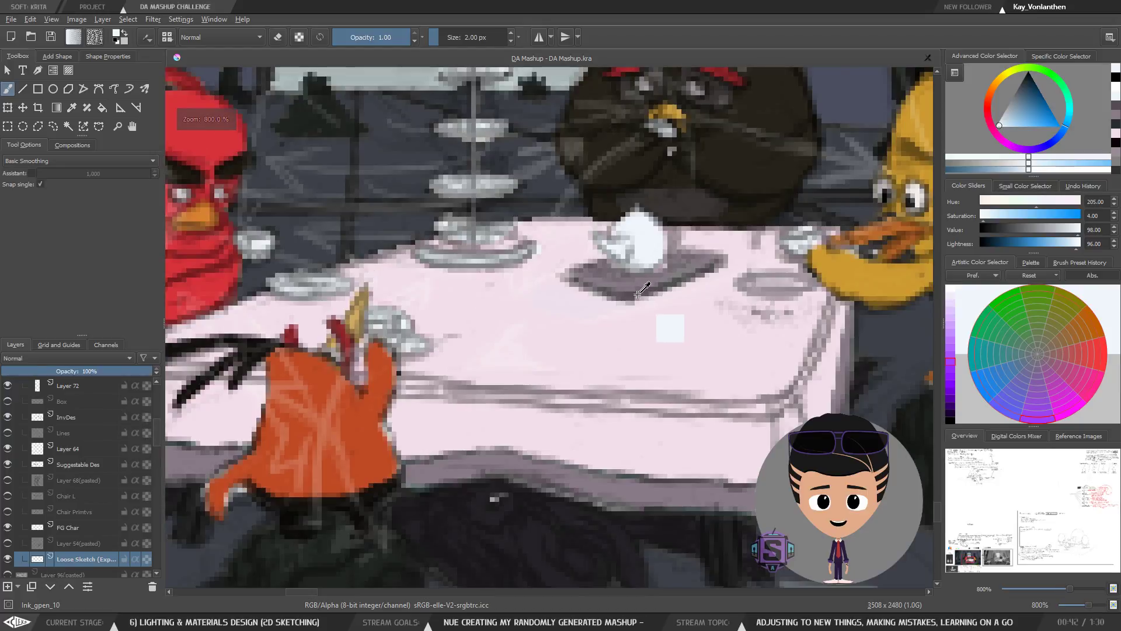
left_click(639, 293, "ctrl")
key("bracketleft")
mouse_move(546, 339)
left_mouse_down()
mouse_move(551, 306)
mouse_move(608, 341)
left_mouse_up()
mouse_move(510, 330)
left_mouse_down()
mouse_move(542, 344)
mouse_move(613, 332)
left_mouse_up()
mouse_move(505, 339)
left_mouse_down()
mouse_move(561, 344)
mouse_move(508, 315)
mouse_move(561, 306)
mouse_move(514, 315)
left_mouse_up()
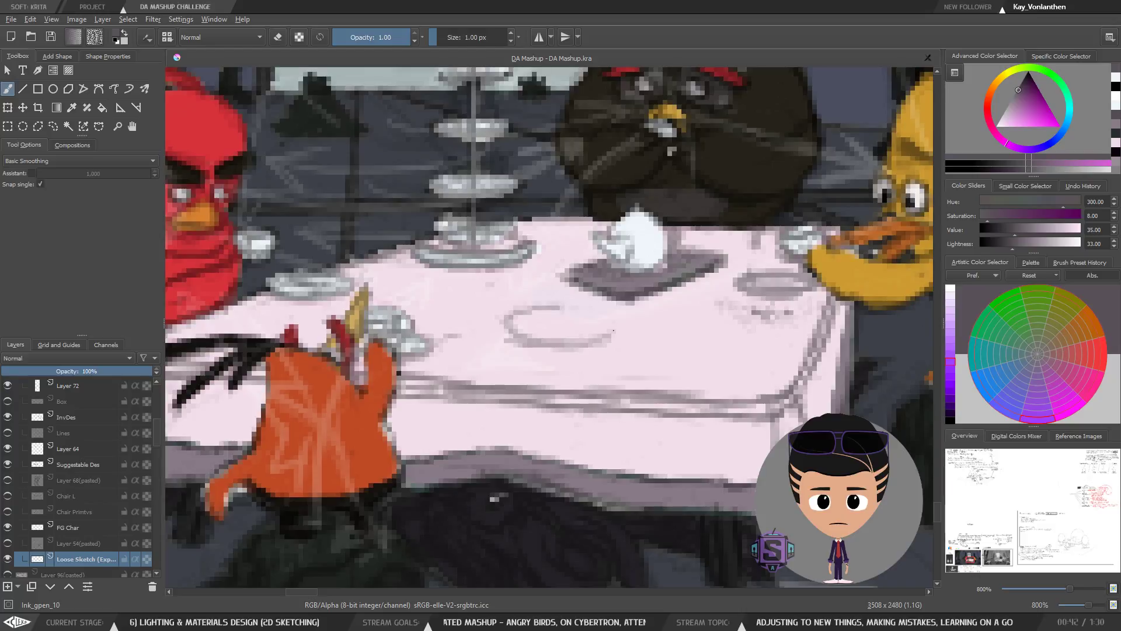
left_click_drag(616, 329, 565, 303)
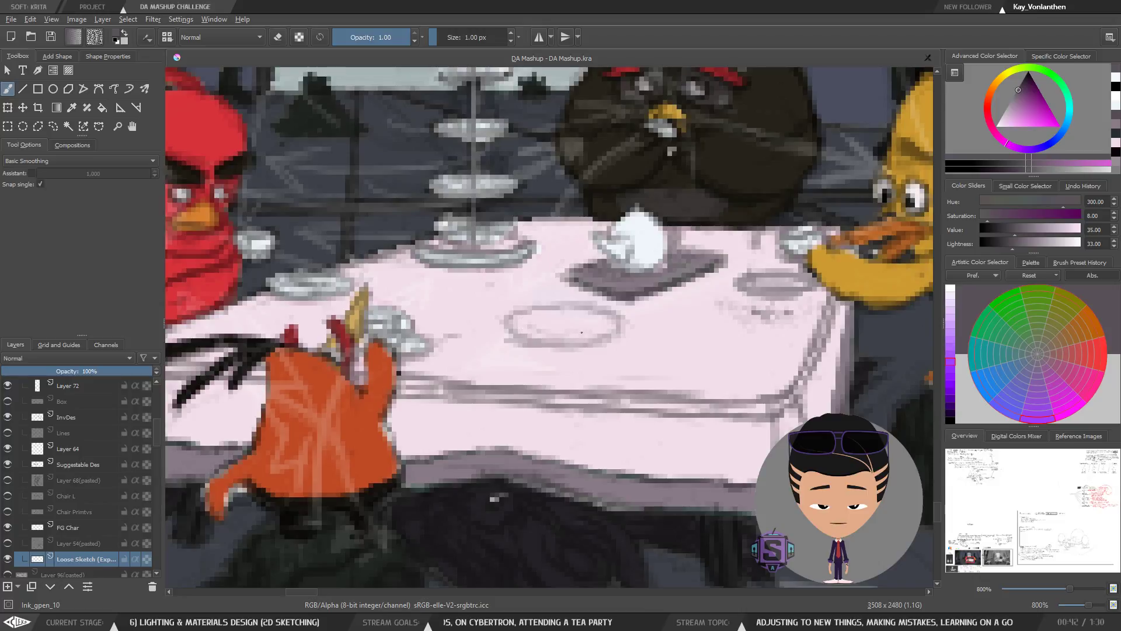
Step: Sketch a few round treats on the new plate with a 4 px brush and check them against the scene
key("bracketright")
key("bracketright")
key("bracketright")
mouse_move(537, 294)
left_mouse_down()
mouse_move(529, 315)
mouse_move(553, 310)
mouse_move(524, 320)
mouse_move(561, 332)
left_mouse_up()
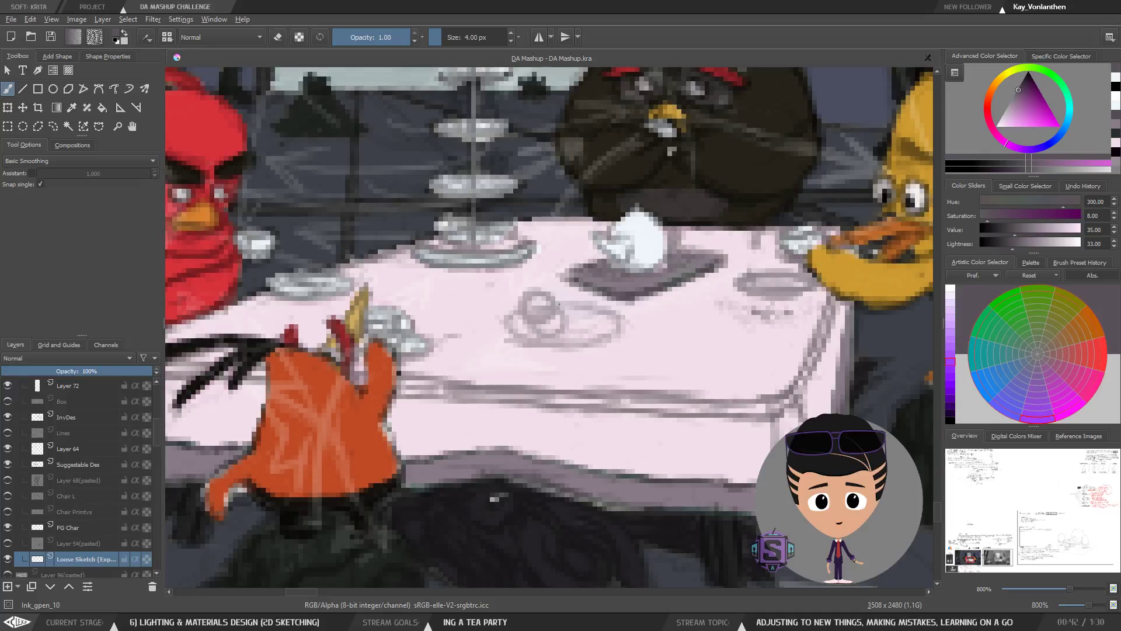
mouse_move(574, 287)
left_mouse_down()
mouse_move(575, 314)
mouse_move(588, 299)
mouse_move(583, 321)
mouse_move(601, 309)
mouse_move(582, 310)
left_mouse_up()
key("minus")
key("minus")
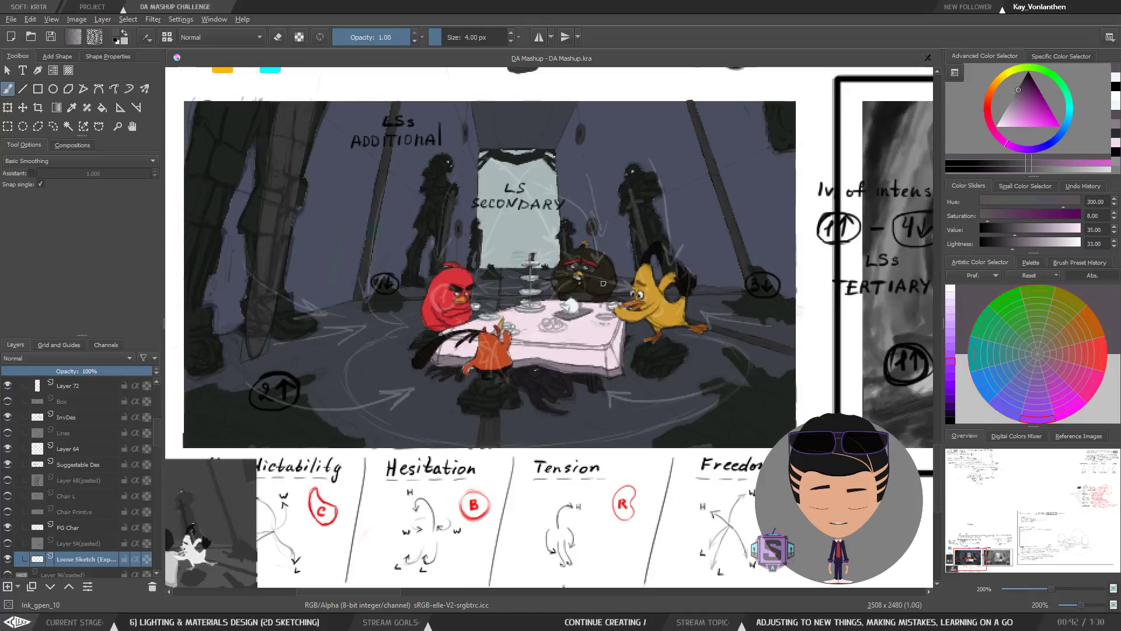
key("plus")
key("plus")
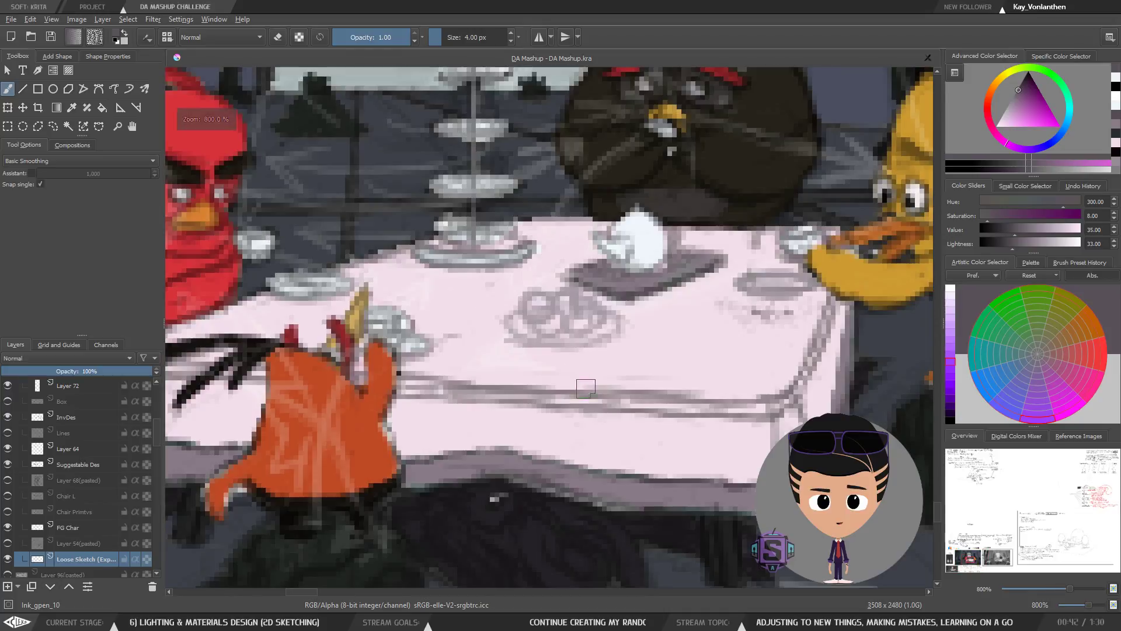
Step: Select the sketched plate of treats with an outline selection and move it along the tablecloth towards the orange bird
key("ctrl+r")
mouse_move(633, 321)
left_mouse_down()
mouse_move(584, 288)
mouse_move(500, 296)
mouse_move(629, 342)
mouse_move(555, 348)
mouse_move(531, 325)
mouse_move(611, 348)
mouse_move(723, 354)
mouse_move(633, 364)
mouse_move(700, 365)
mouse_move(662, 429)
left_mouse_up()
key("t")
key("minus")
key("minus")
key("minus")
key("plus")
key("plus")
mouse_move(640, 386)
left_mouse_down()
mouse_move(615, 388)
mouse_move(602, 369)
left_mouse_up()
key("ctrl+plus")
mouse_move(636, 405)
left_mouse_down()
mouse_move(546, 354)
mouse_move(576, 375)
mouse_move(496, 380)
mouse_move(572, 357)
mouse_move(577, 370)
mouse_move(466, 378)
mouse_move(528, 380)
mouse_move(488, 373)
mouse_move(582, 324)
left_mouse_up()
key("minus")
key("minus")
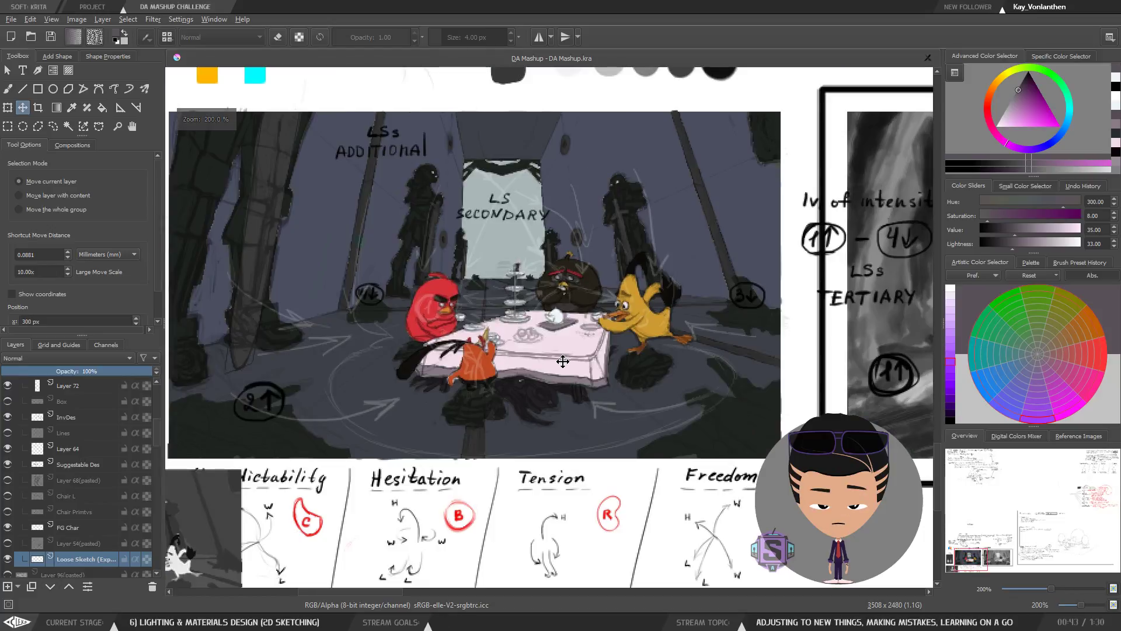
Step: Fine-tune the plate of treats closer to the orange bird's teacup, ending at an X position of 297 px
key("minus")
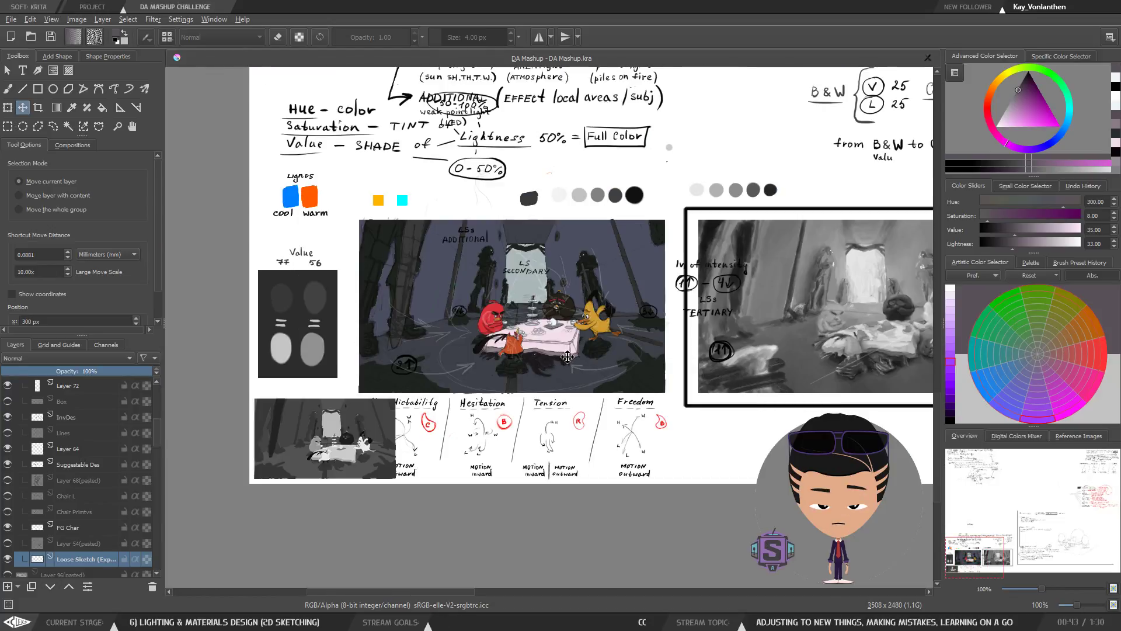
key("plus")
key("plus")
key("plus")
key("plus")
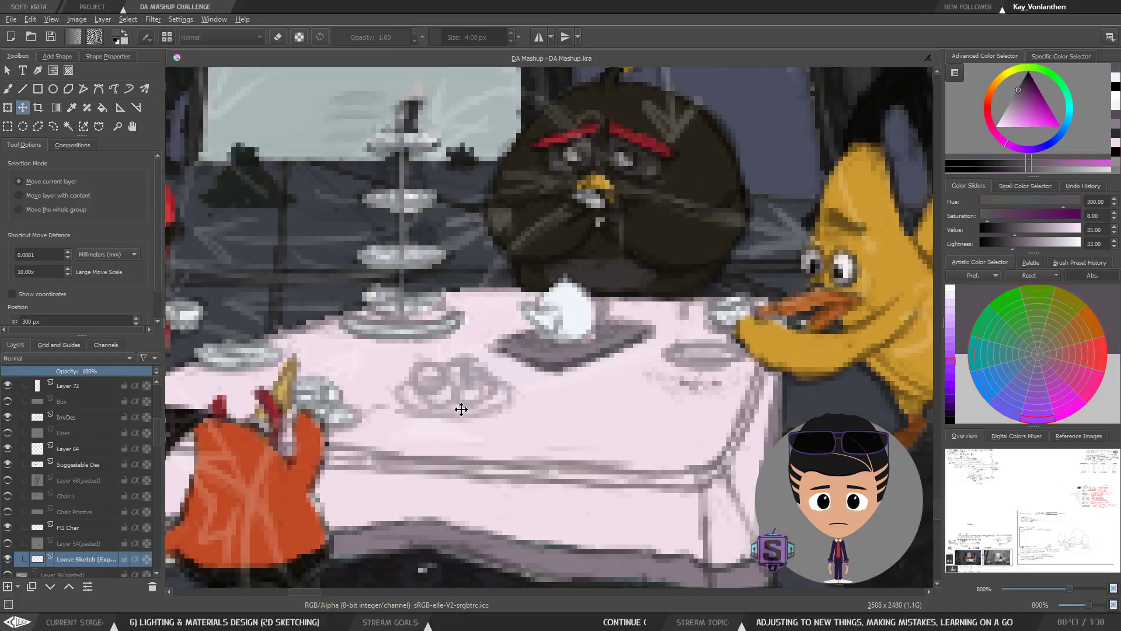
left_click_drag(472, 405, 457, 406)
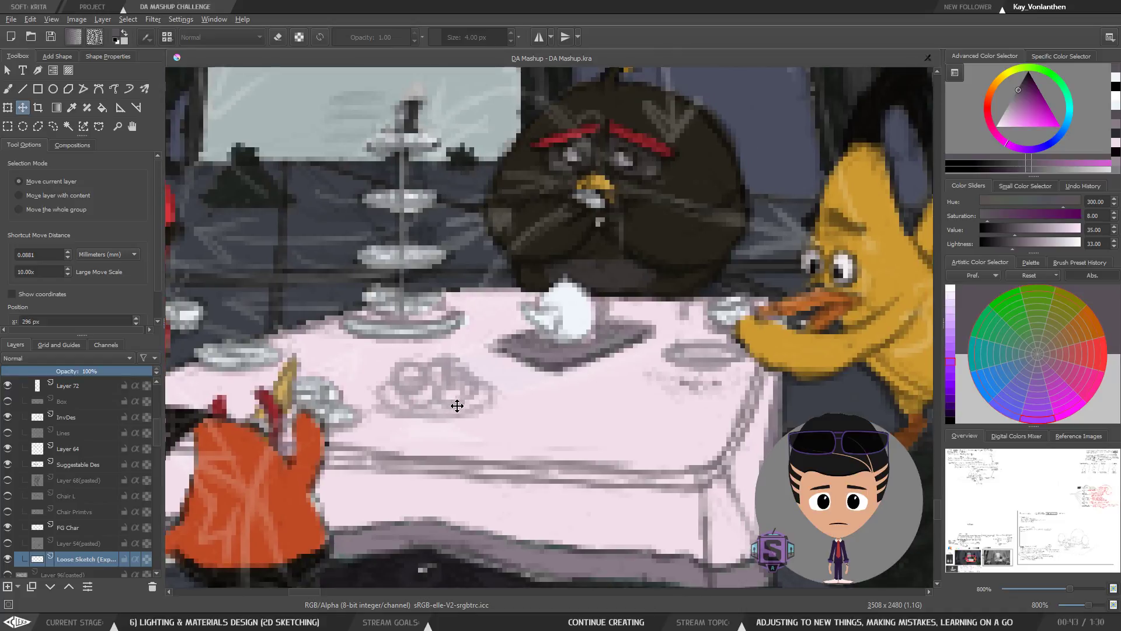
key("Right")
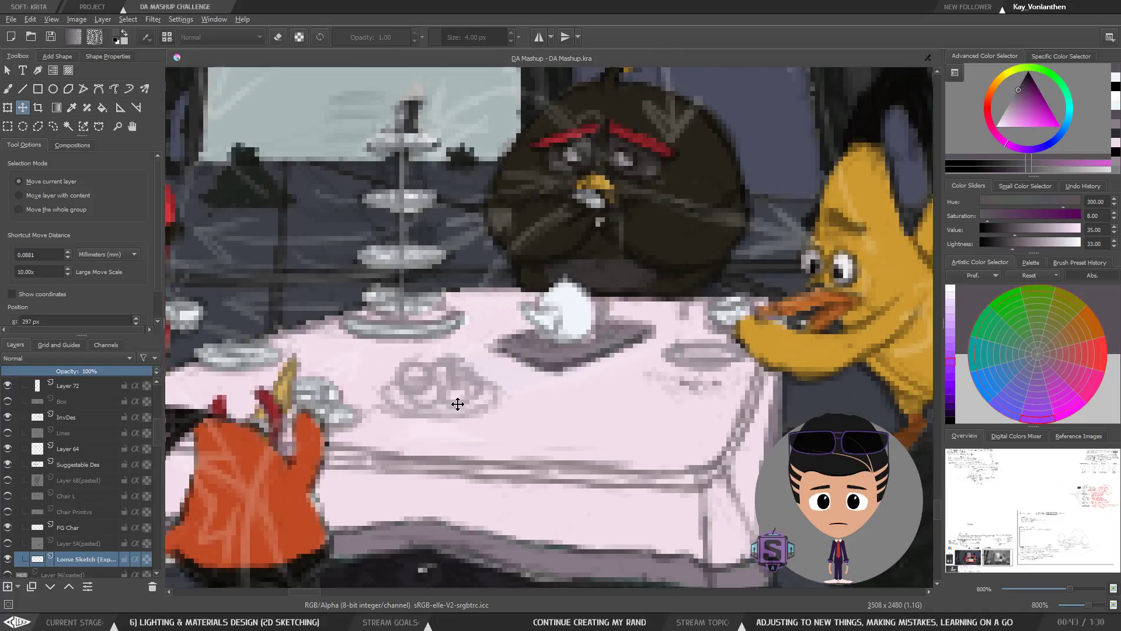
left_click_drag(458, 404, 460, 408)
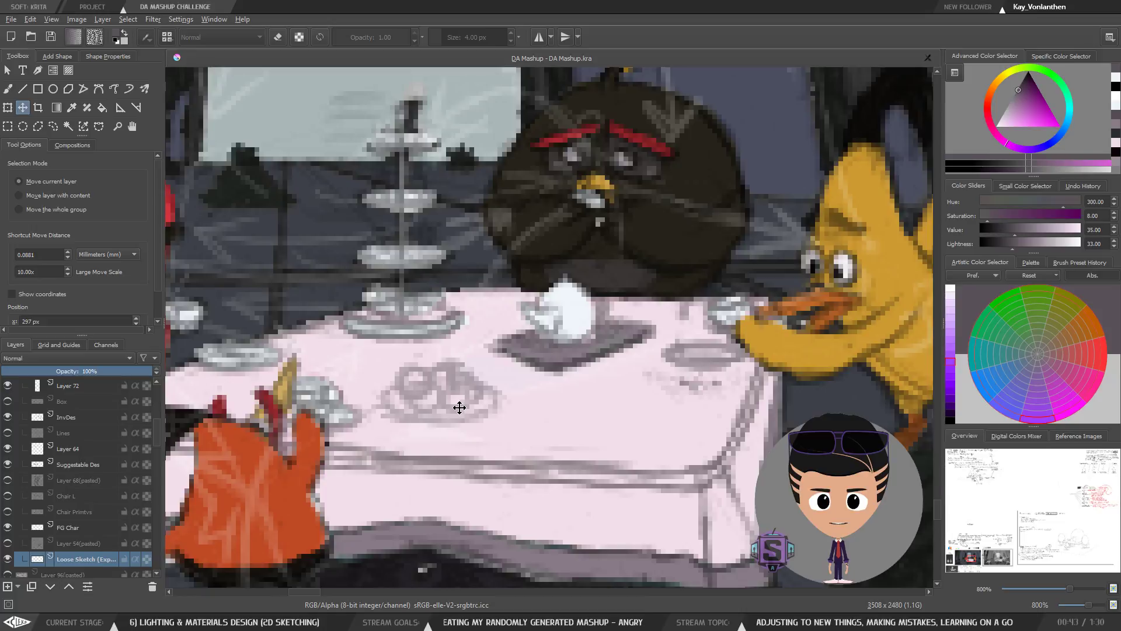
Step: Examine how the moved plate sits among the cups, teapot and birds at several magnifications, and return to the freehand brush
scroll(525, 388, "down", 4)
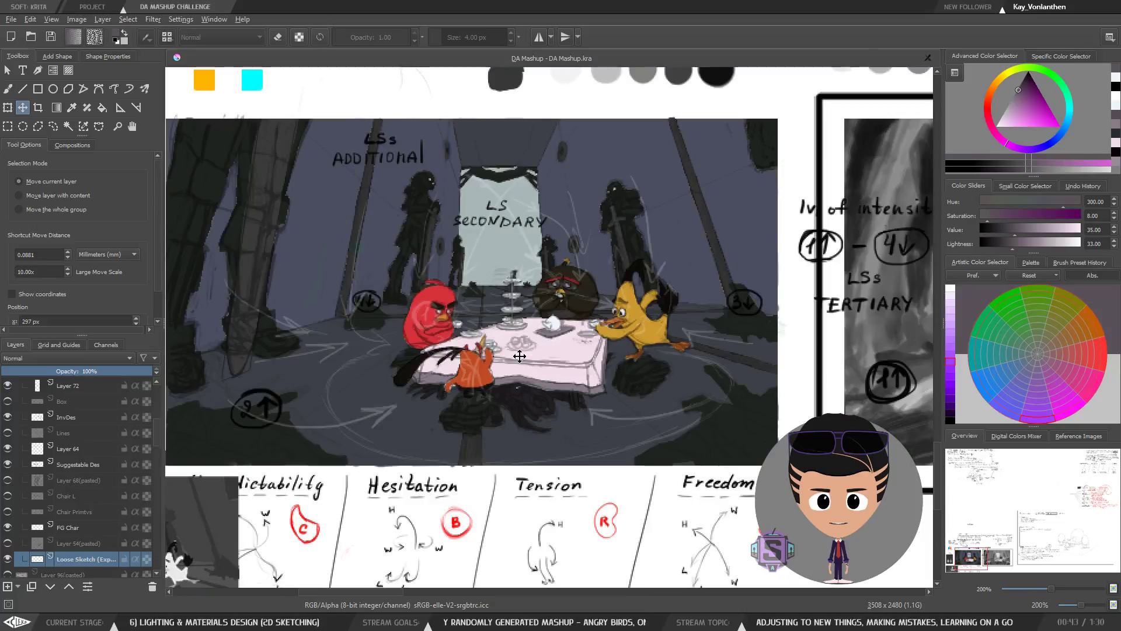
scroll(491, 388, "up", 2)
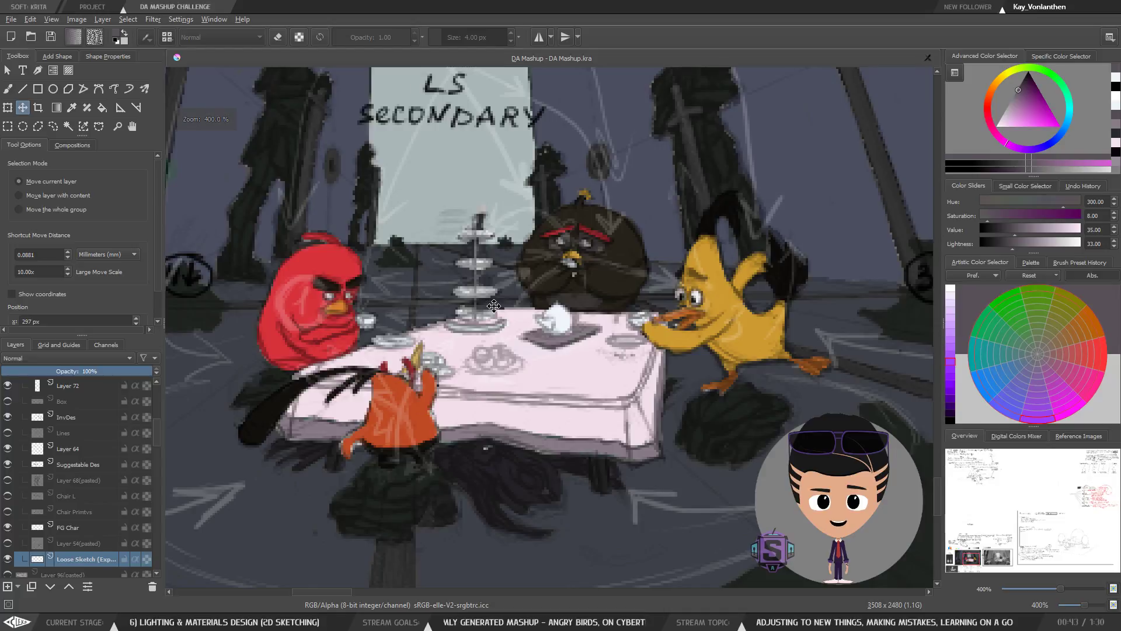
scroll(435, 397, "up", 2)
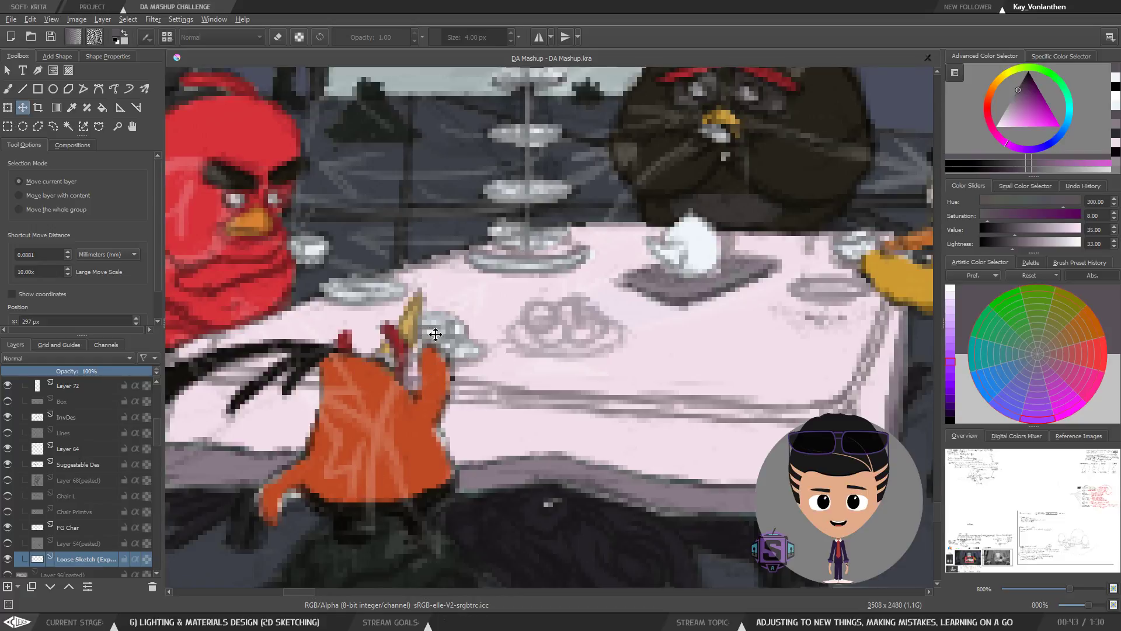
key("minus")
key("minus")
key("plus")
key("plus")
left_click_drag(462, 381, 462, 394)
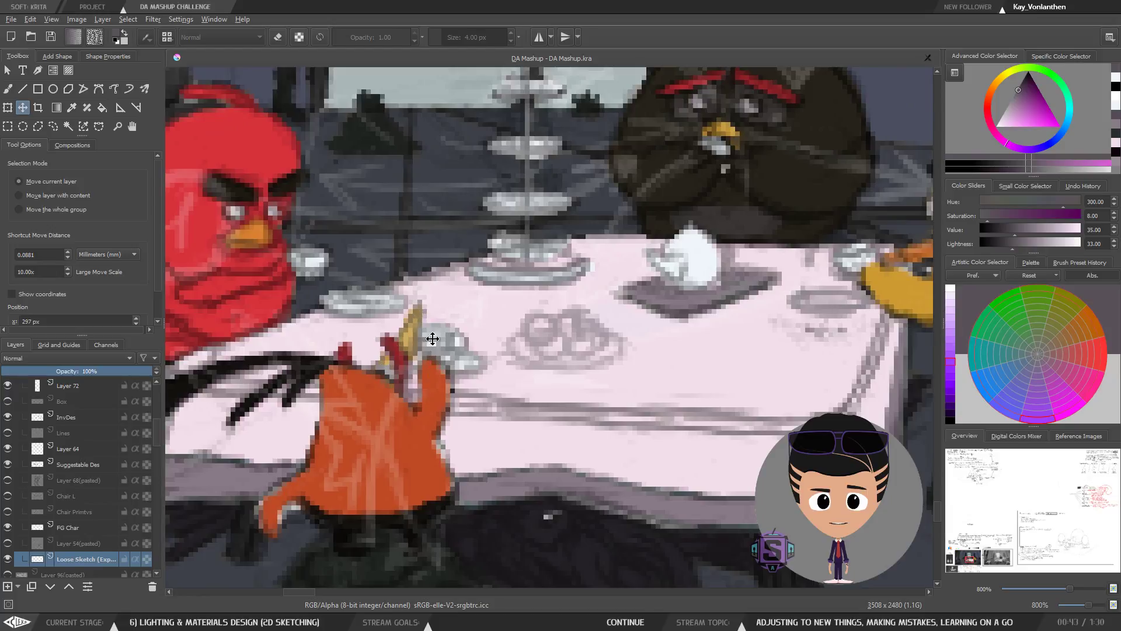
scroll(476, 366, "up", 2)
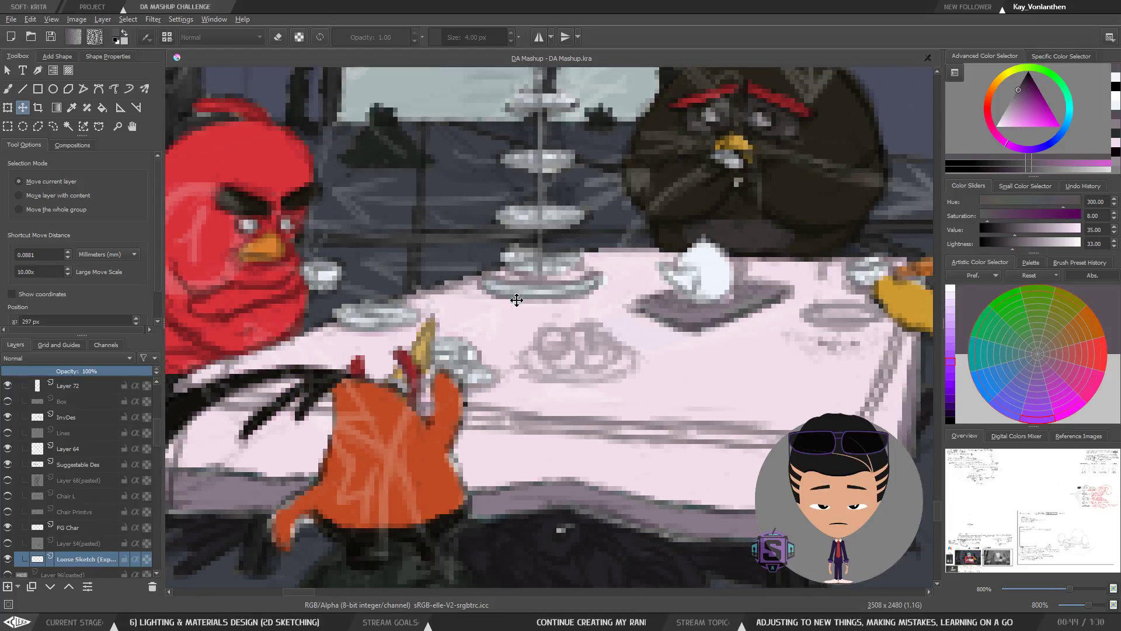
scroll(501, 371, "down", 2)
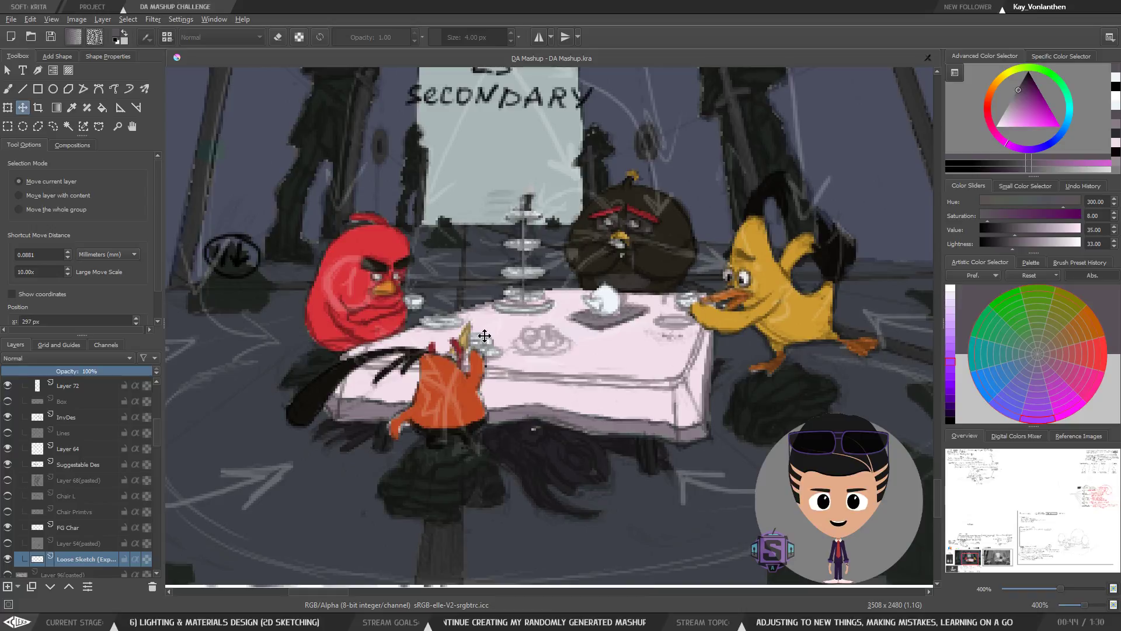
scroll(473, 336, "up", 2)
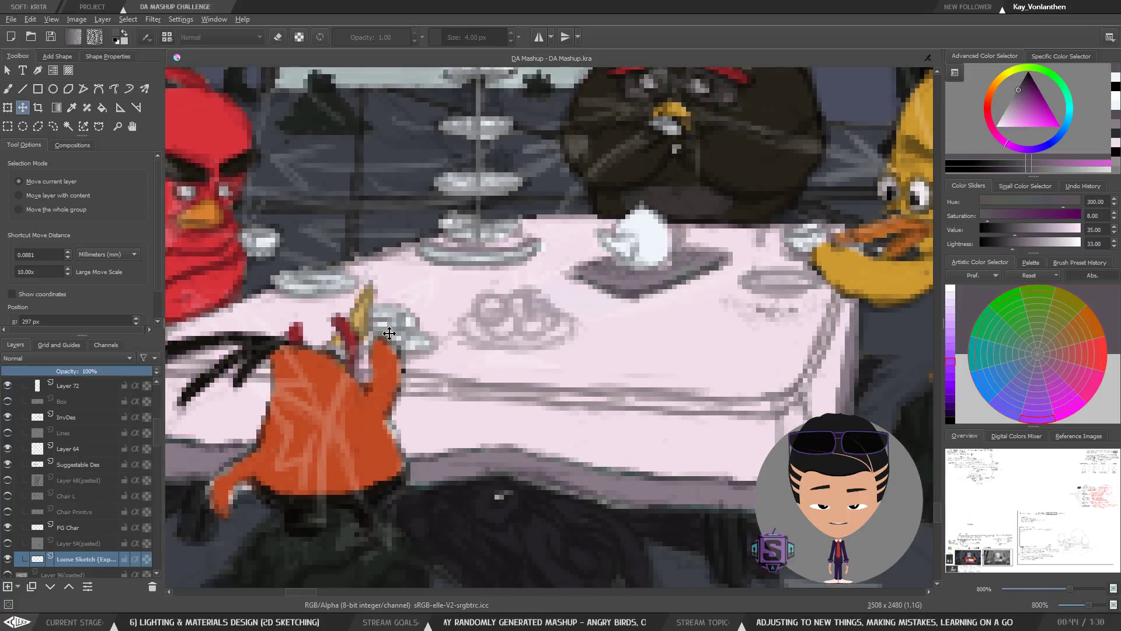
key("b")
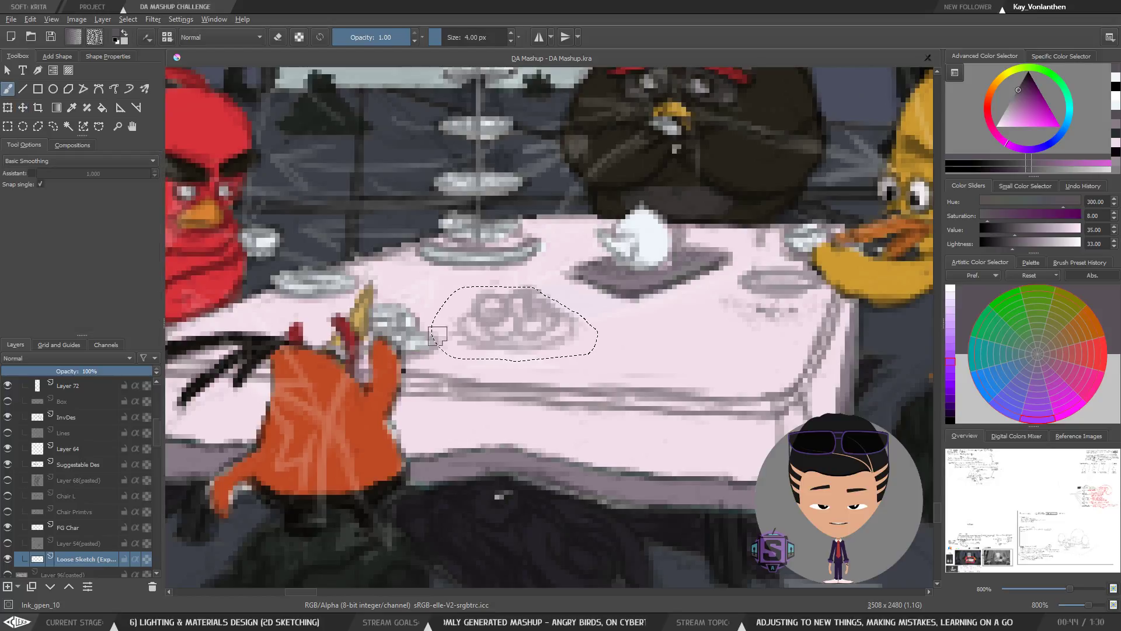
Step: Try a small sketch stroke on the tablecloth between the orange bird's teacup and the plate of treats, and undo it
scroll(568, 334, "down", 2)
scroll(568, 335, "up", 4)
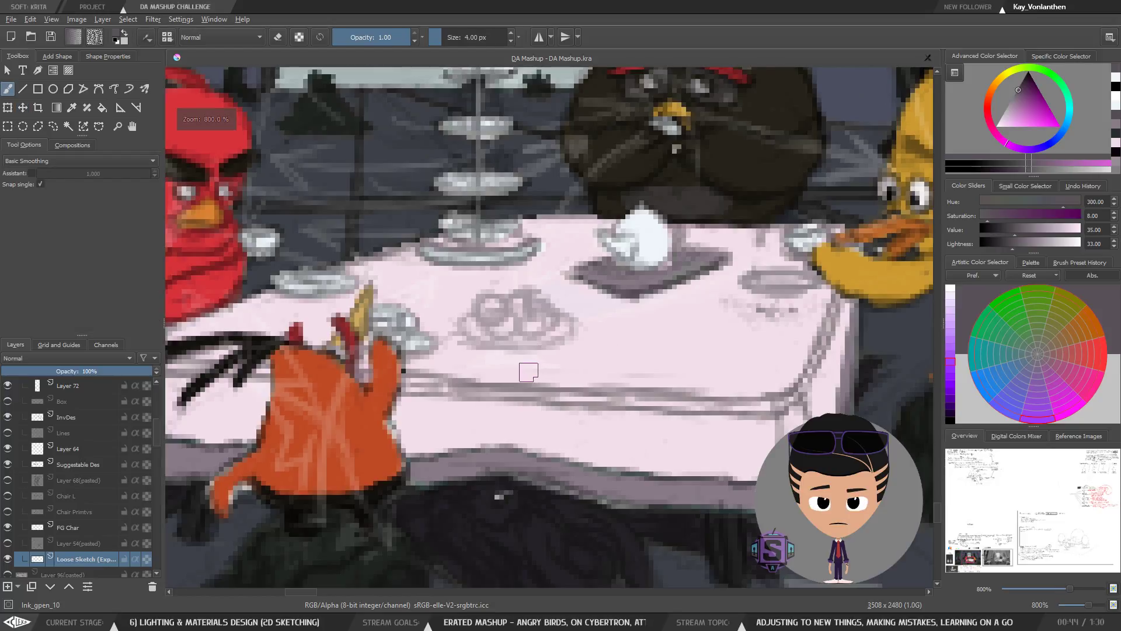
scroll(486, 306, "down", 2)
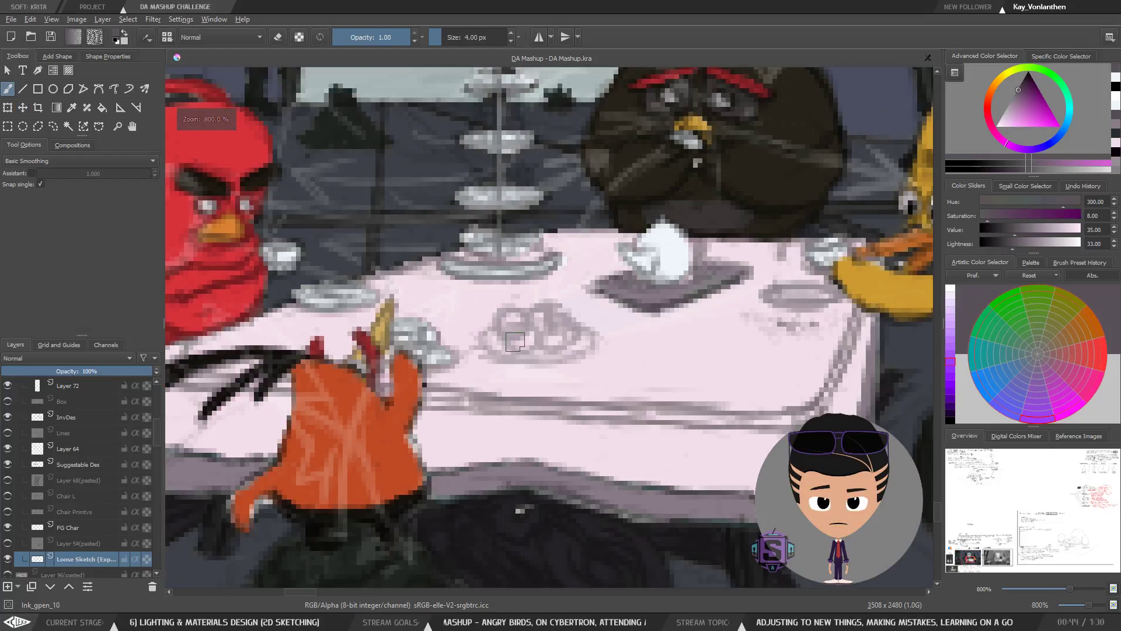
left_click_drag(516, 341, 536, 342)
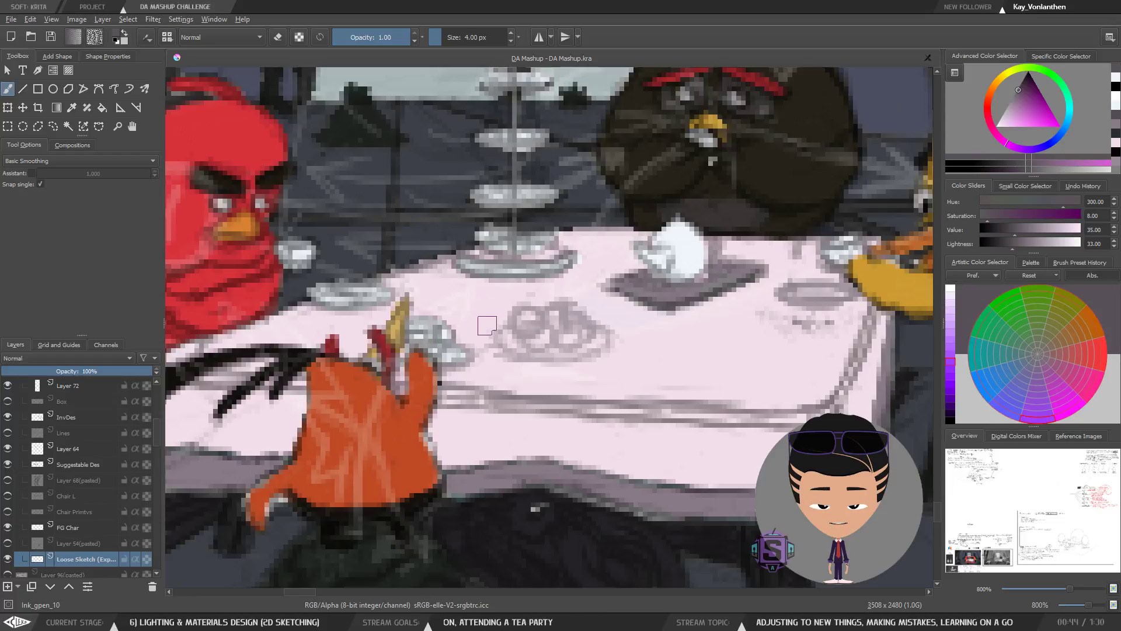
mouse_move(488, 321)
left_mouse_down()
mouse_move(467, 320)
mouse_move(482, 331)
left_mouse_up()
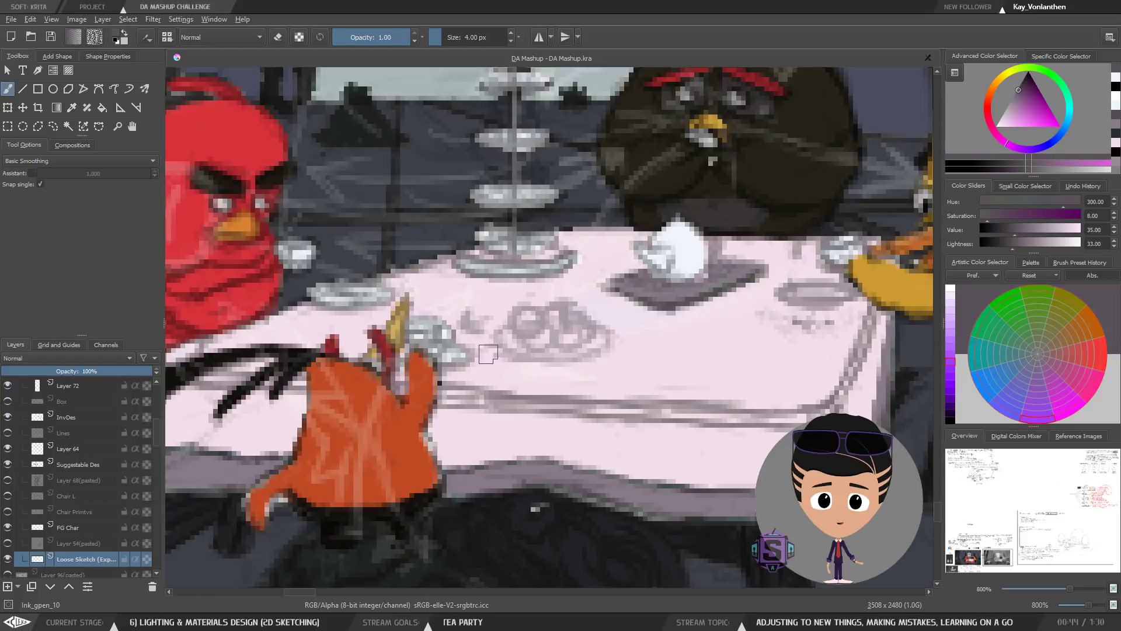
key("ctrl+z")
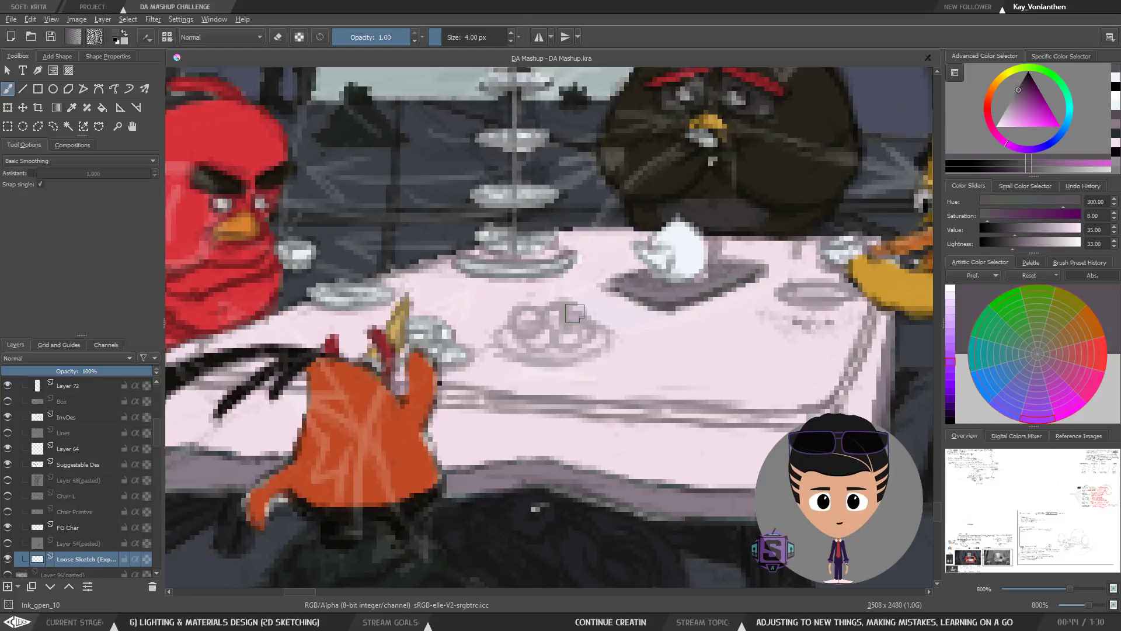
Step: Refine the round treats on the plate into clearer separate balls by alternately erasing and redrawing with the 4 px brush
key("e")
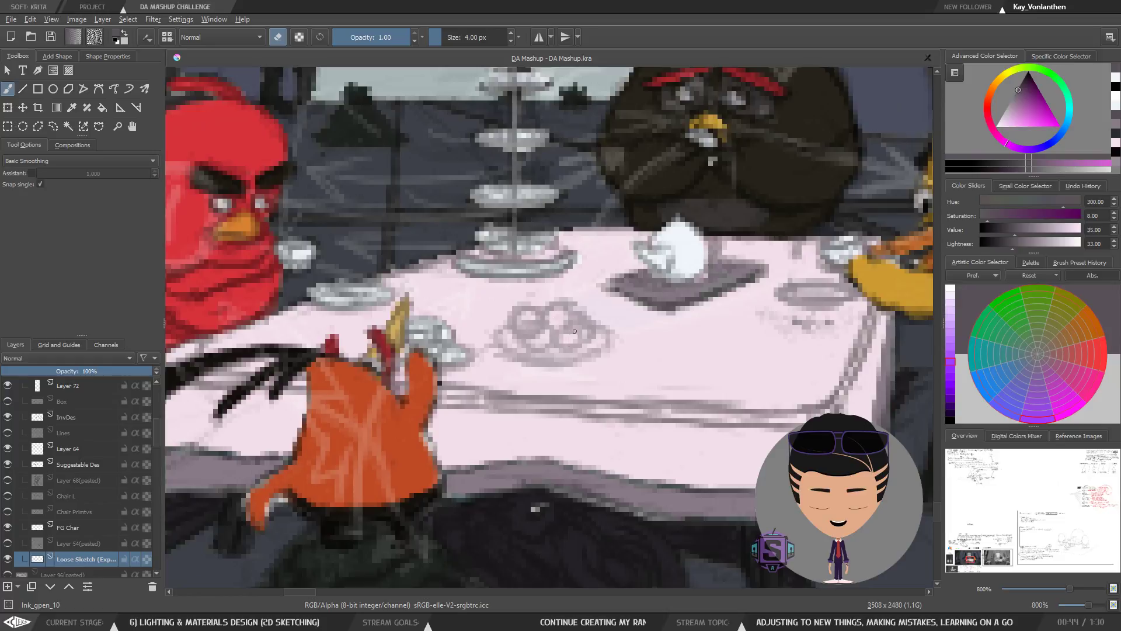
key("e")
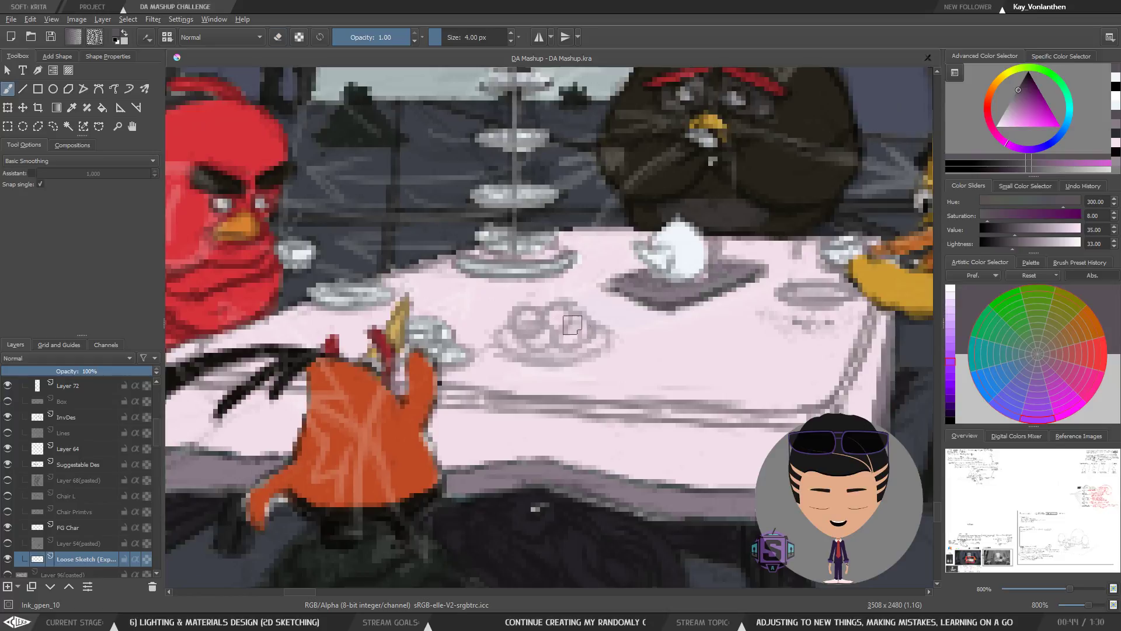
key("e")
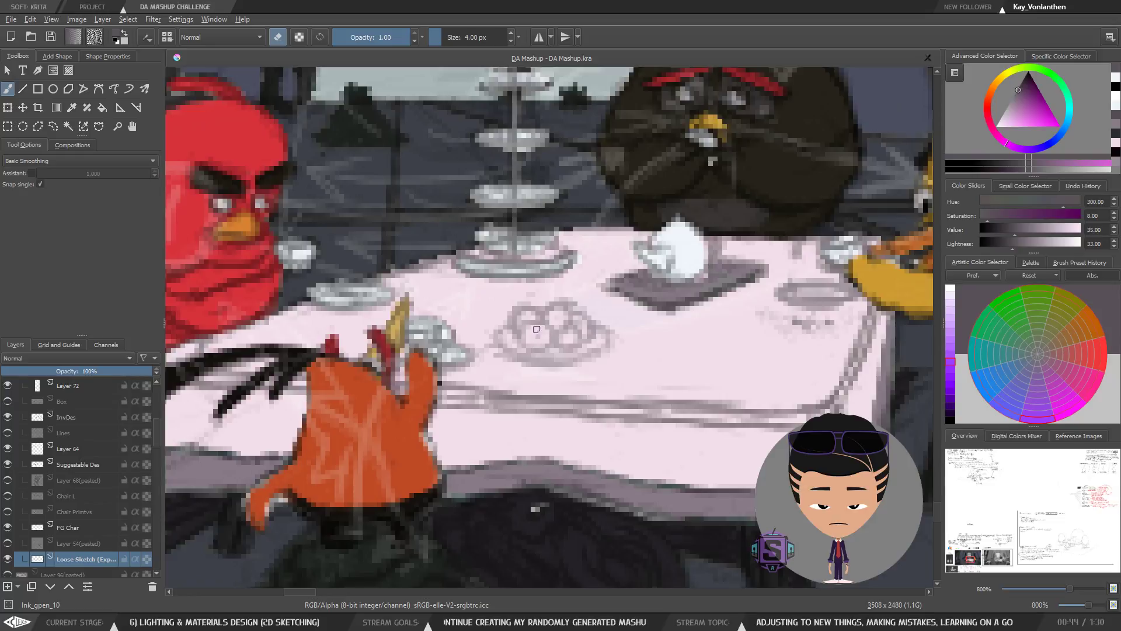
key("e")
key("e")
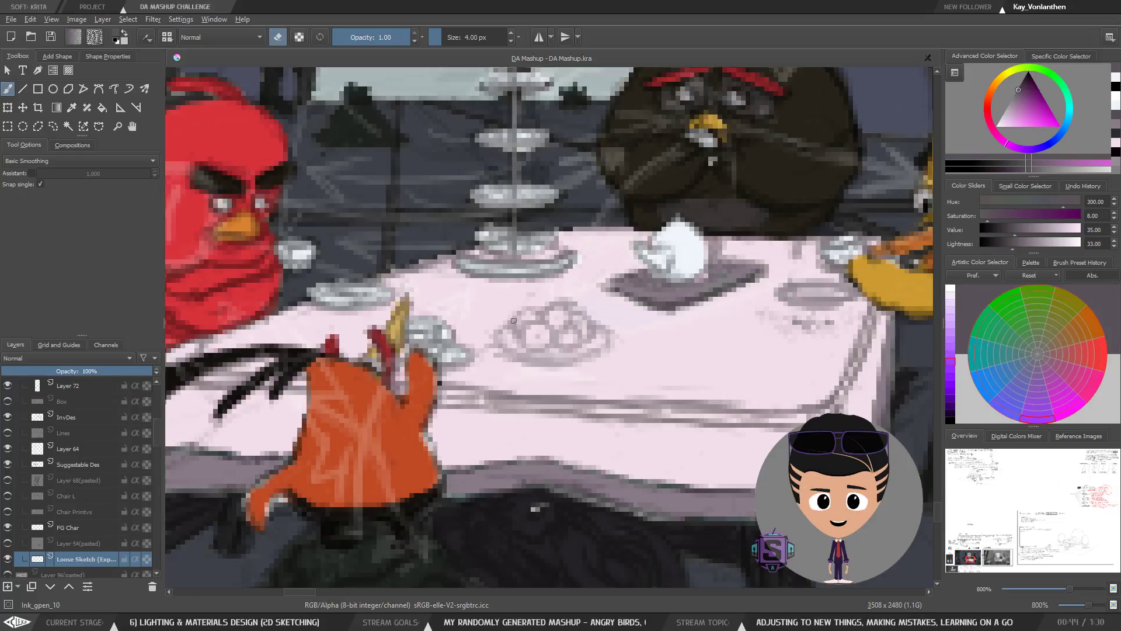
key("e")
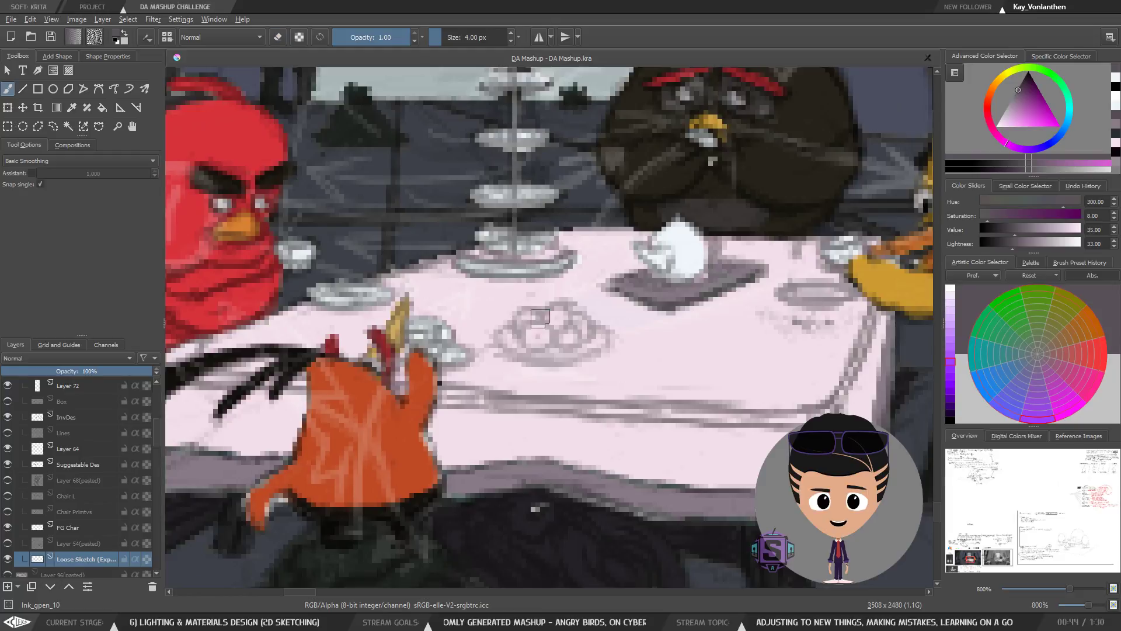
key("ctrl+minus")
key("ctrl+plus")
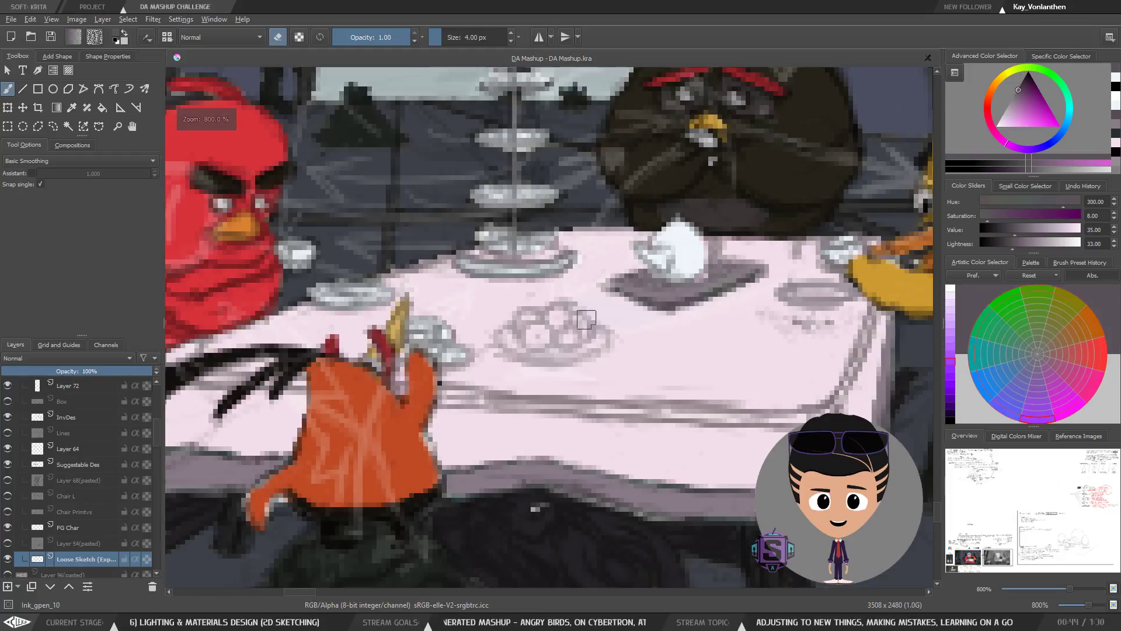
key("ctrl+plus")
left_click_drag(607, 289, 603, 287)
Step: Examine how the refined plate of treats reads in the whole painting and across the sheet
key("ctrl+minus")
key("e")
key("ctrl+minus")
key("ctrl+minus")
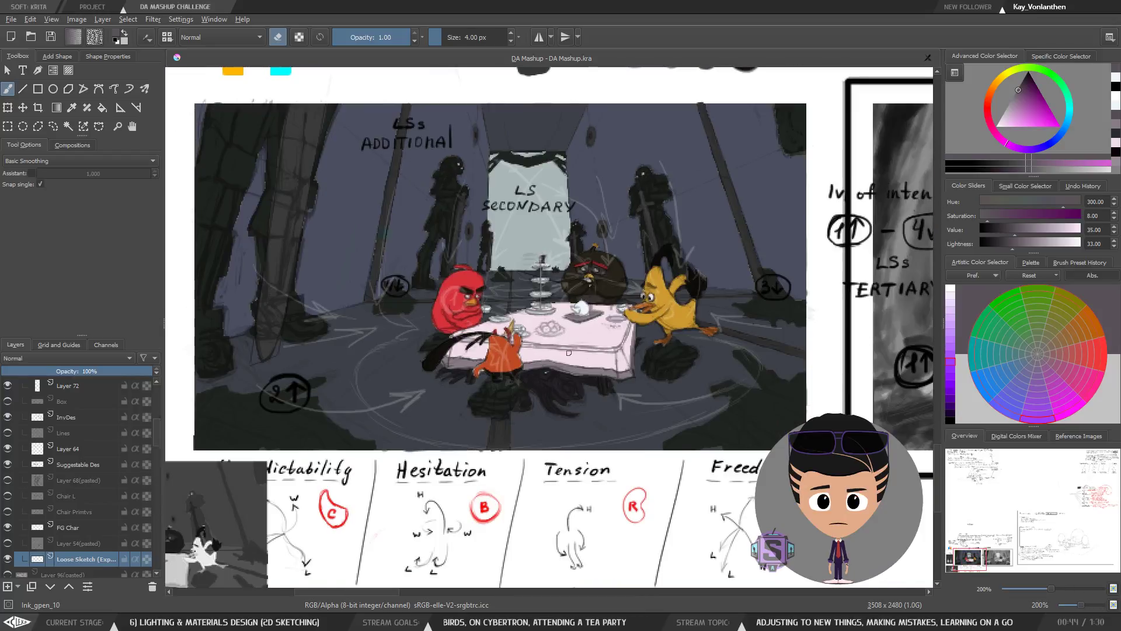
key("ctrl+minus")
key("ctrl+minus")
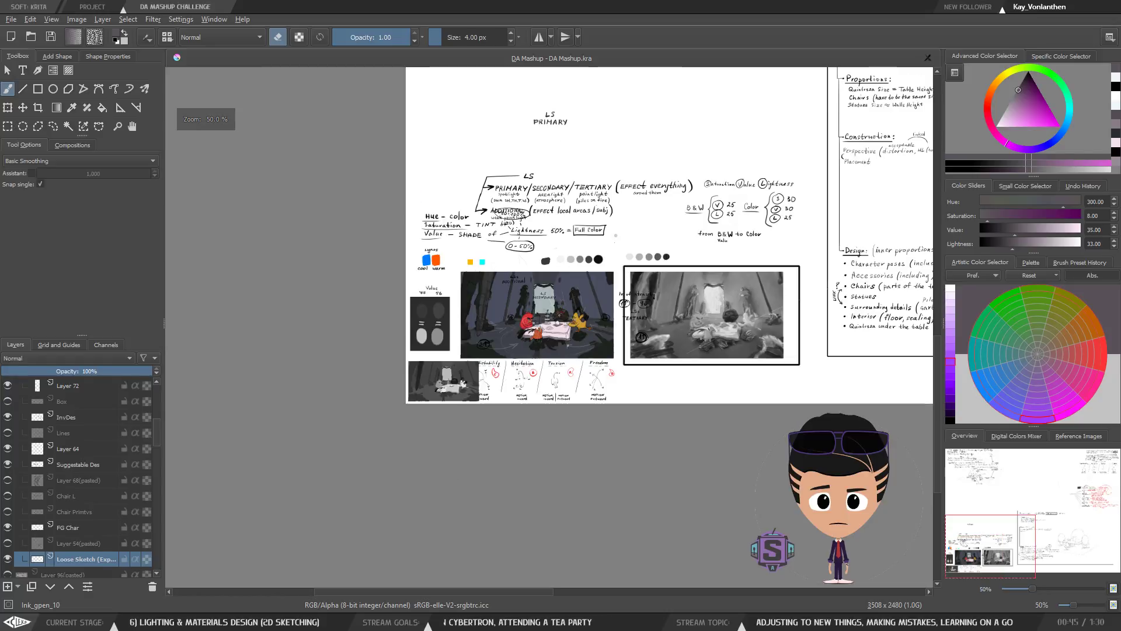
key("ctrl+plus")
key("ctrl+plus")
key("ctrl+plus")
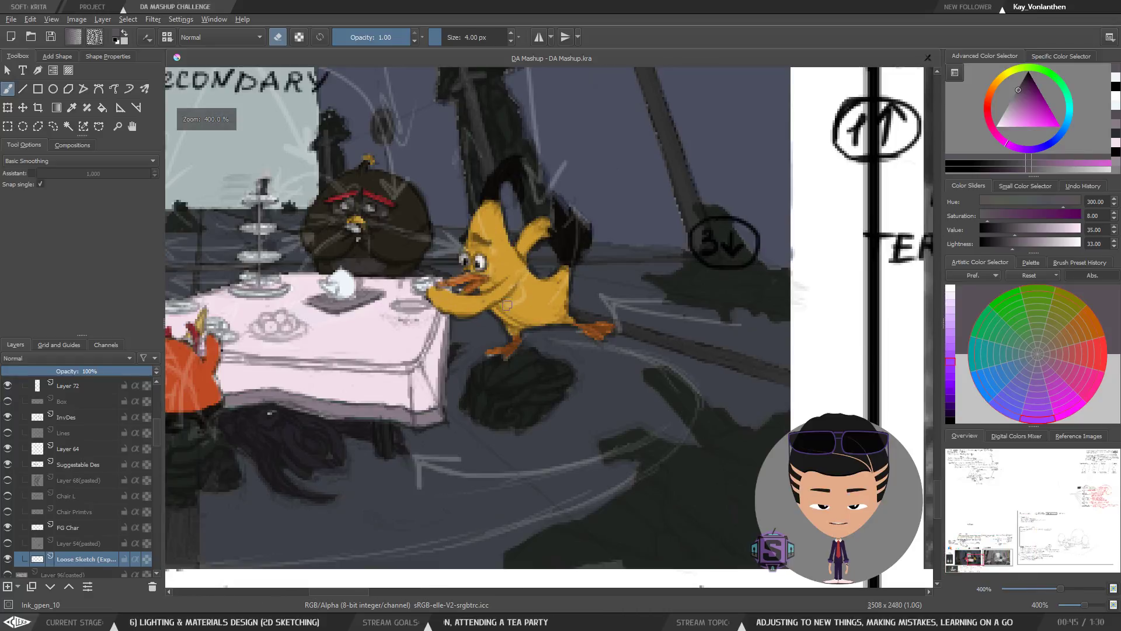
left_click_drag(507, 306, 744, 342)
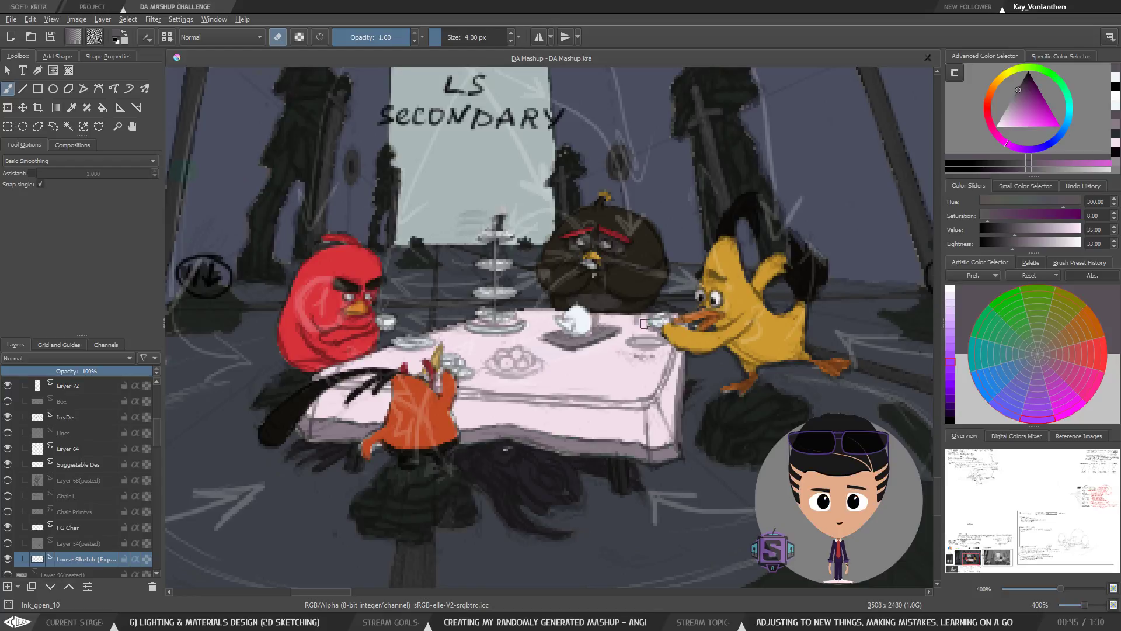
key("plus")
left_click_drag(586, 399, 574, 383)
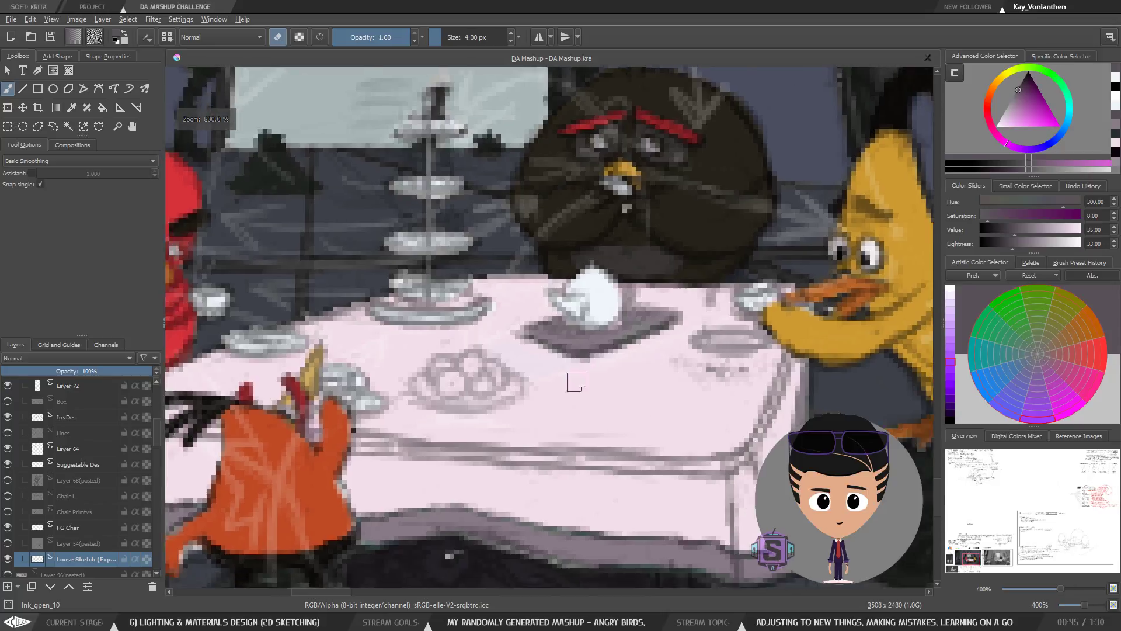
Step: Sample the dark purple-grey of the tray under the teapot as brush colour and switch from erasing back to painting
key("minus")
left_click(579, 340, "ctrl")
key("e")
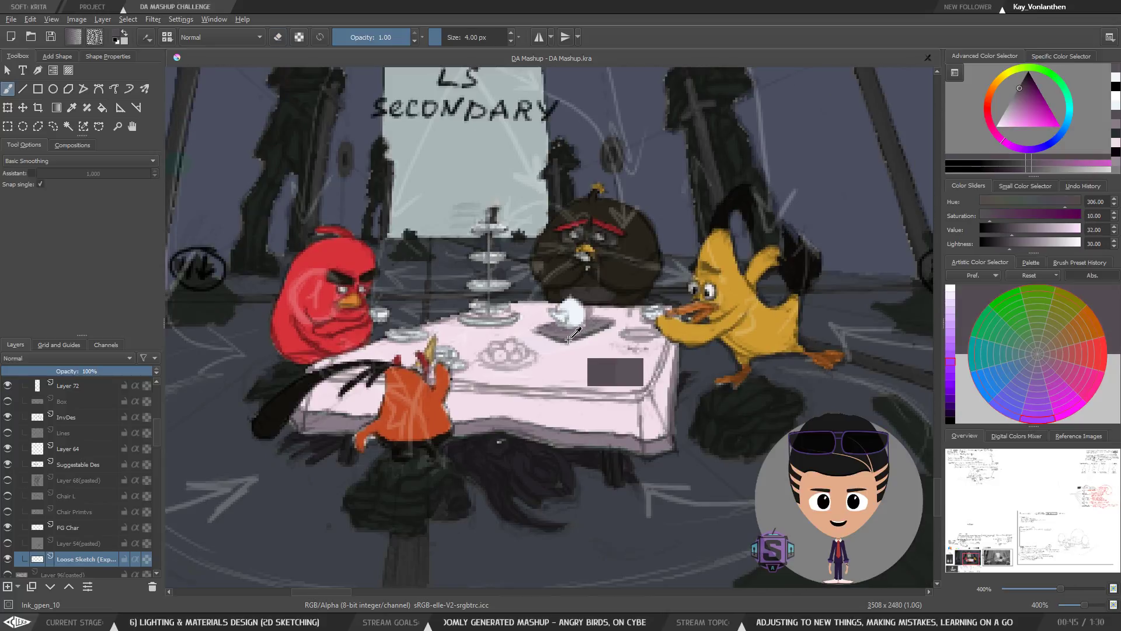
mouse_move(618, 354)
left_mouse_down()
mouse_move(479, 334)
mouse_move(466, 361)
mouse_move(537, 378)
mouse_move(630, 376)
left_mouse_up()
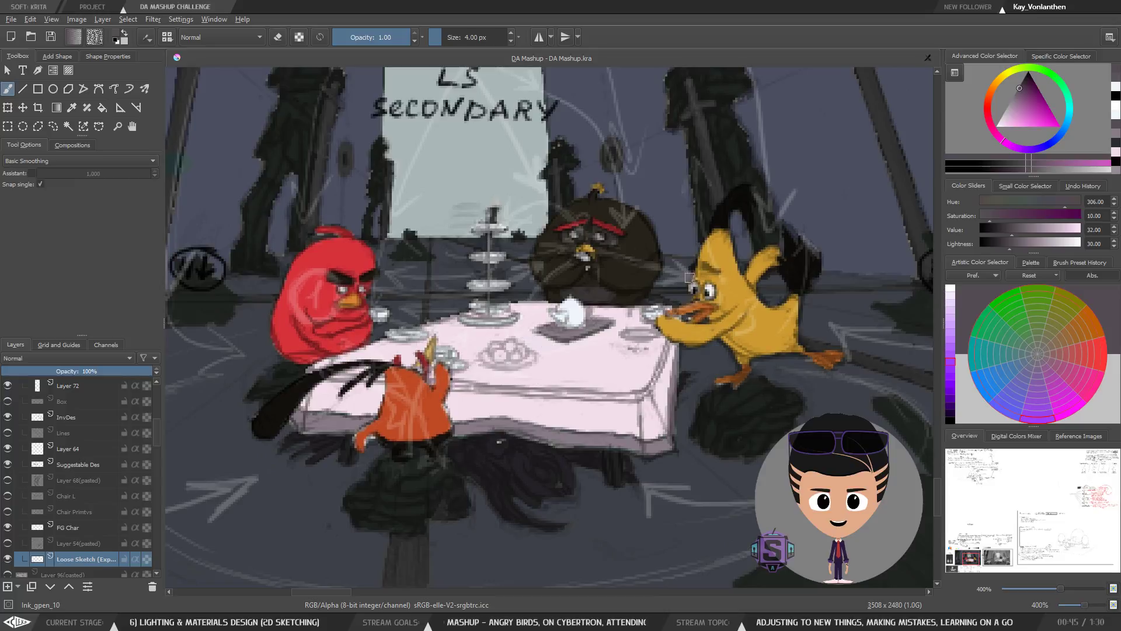
mouse_move(656, 340)
left_mouse_down()
mouse_move(471, 371)
mouse_move(534, 384)
left_mouse_up()
key("ctrl+z")
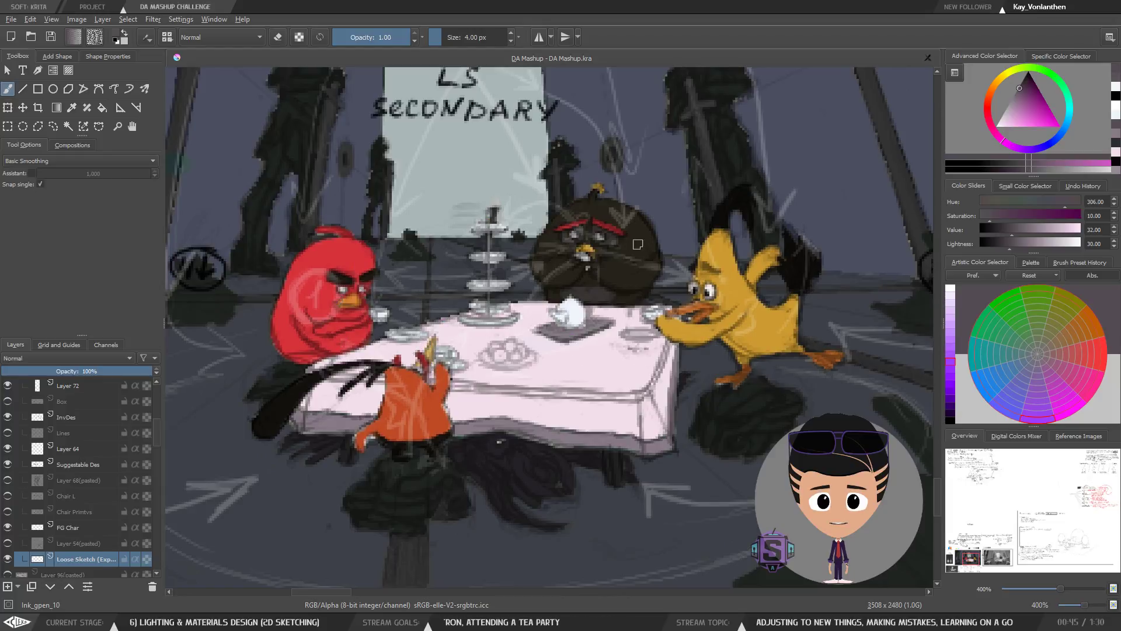
Step: Compare the plate of treats with the surrounding cups and birds, both close up and in the full tea table view
key("plus")
key("plus")
left_click_drag(590, 385, 526, 396)
key("minus")
key("minus")
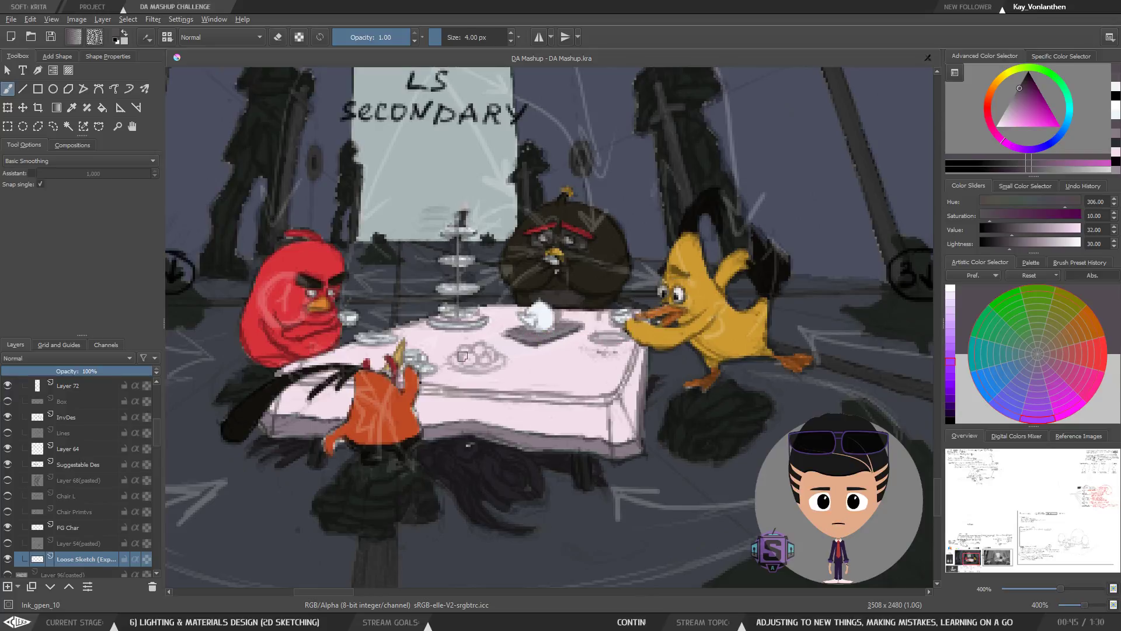
key("plus")
key("plus")
left_click_drag(502, 395, 501, 389)
key("minus")
key("minus")
left_click_drag(622, 360, 615, 381)
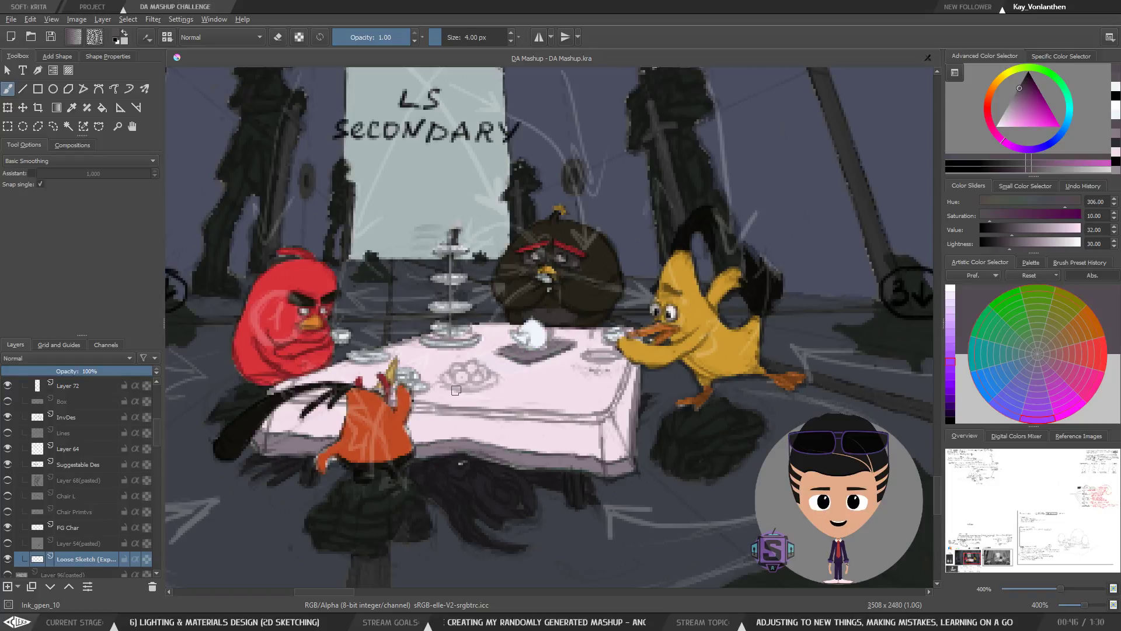
key("plus")
key("plus")
key("minus")
key("minus")
left_click_drag(436, 400, 433, 421)
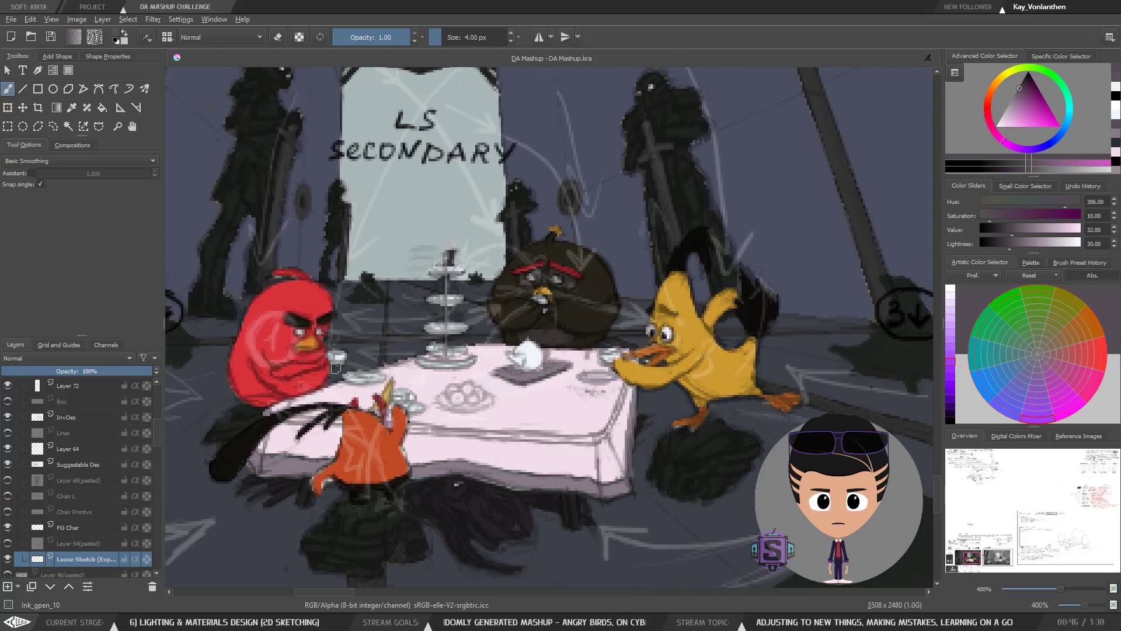
Step: Examine the spacing between the plate of treats, the teapot tray and the yellow bird's saucer on the tablecloth
key("plus")
key("plus")
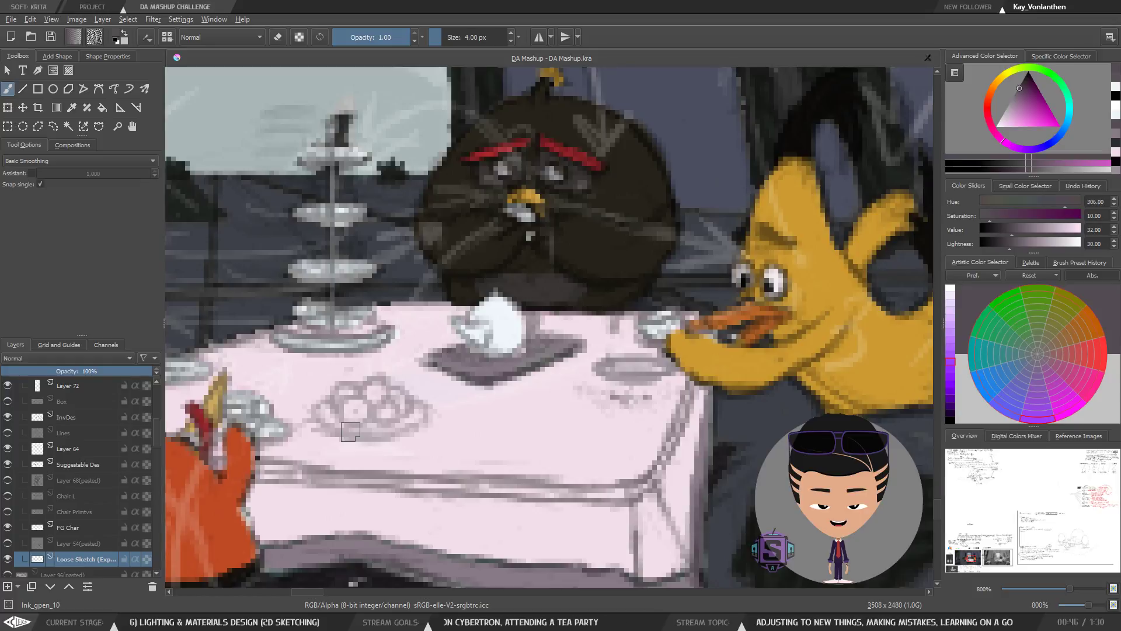
key("minus")
key("minus")
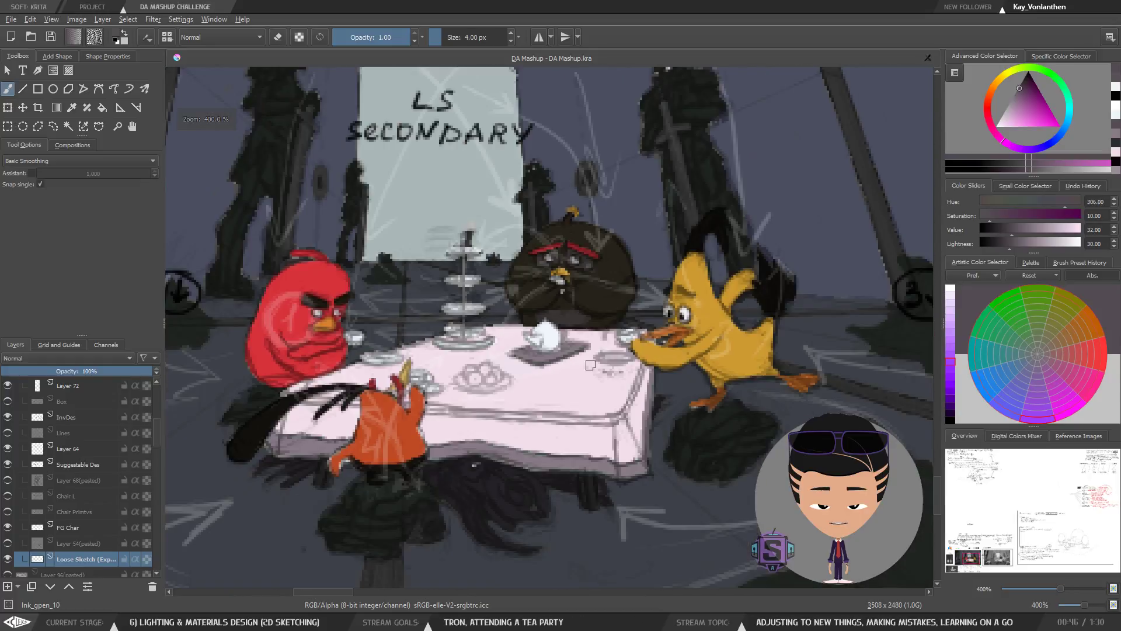
key("plus")
left_click_drag(546, 386, 596, 366)
key("minus")
mouse_move(437, 396)
left_mouse_down()
mouse_move(408, 398)
mouse_move(435, 416)
left_mouse_up()
key("plus")
key("minus")
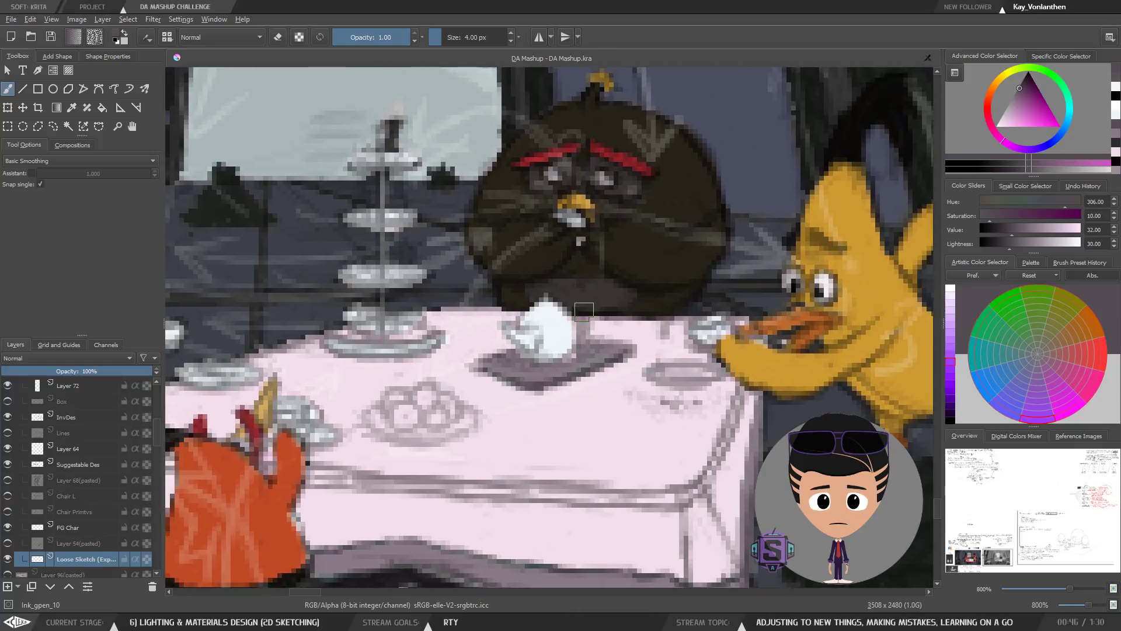
key("plus")
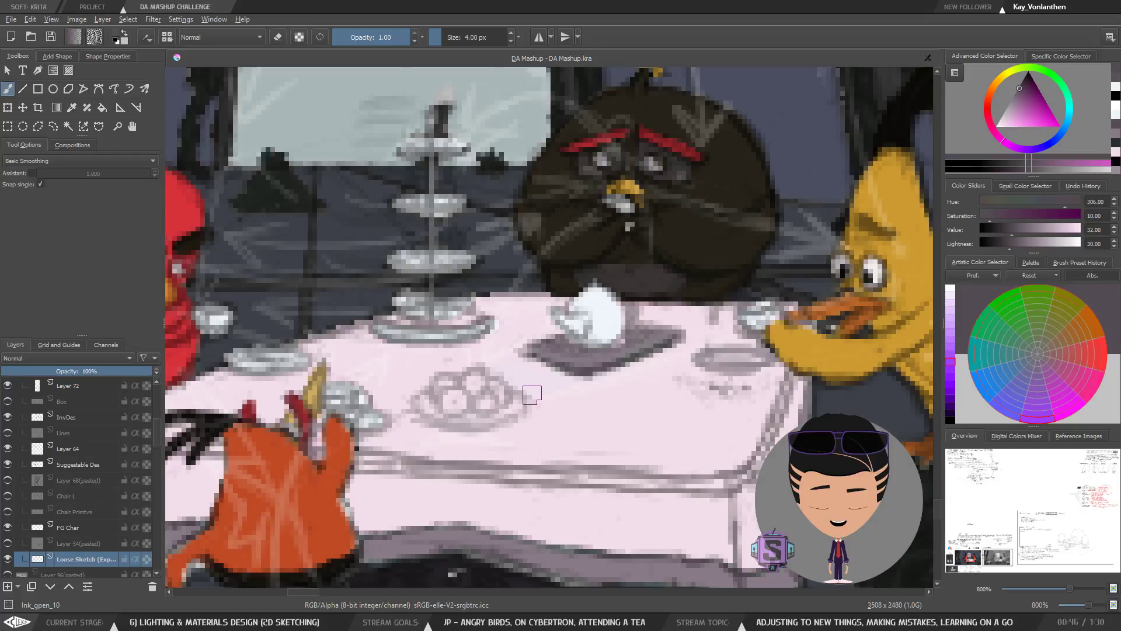
key("minus")
key("plus")
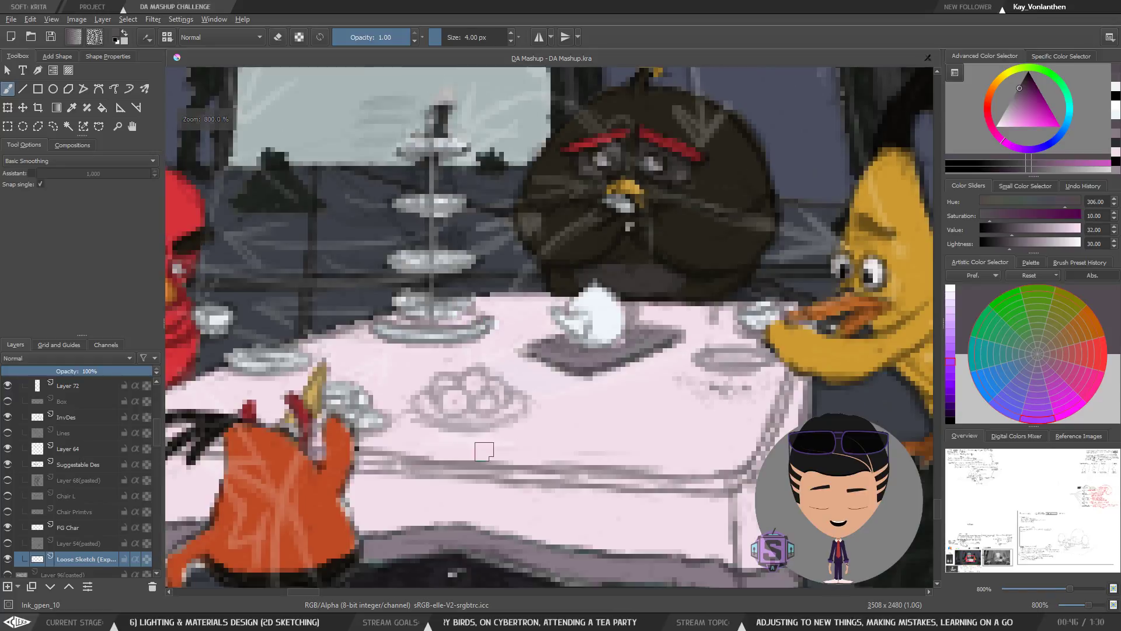
left_click_drag(482, 410, 490, 429)
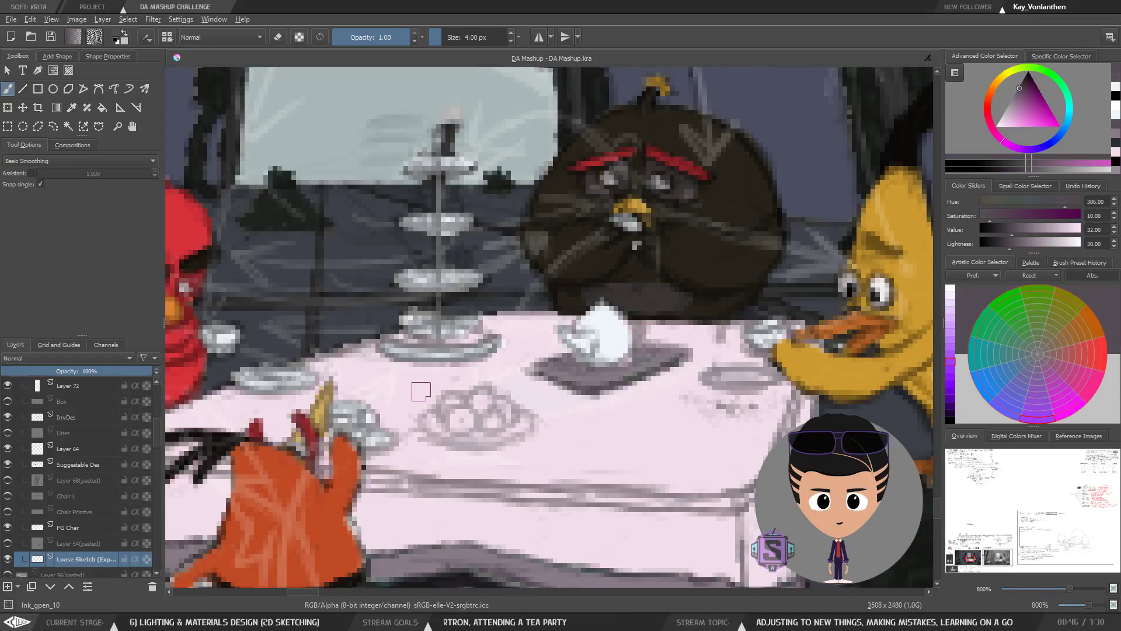
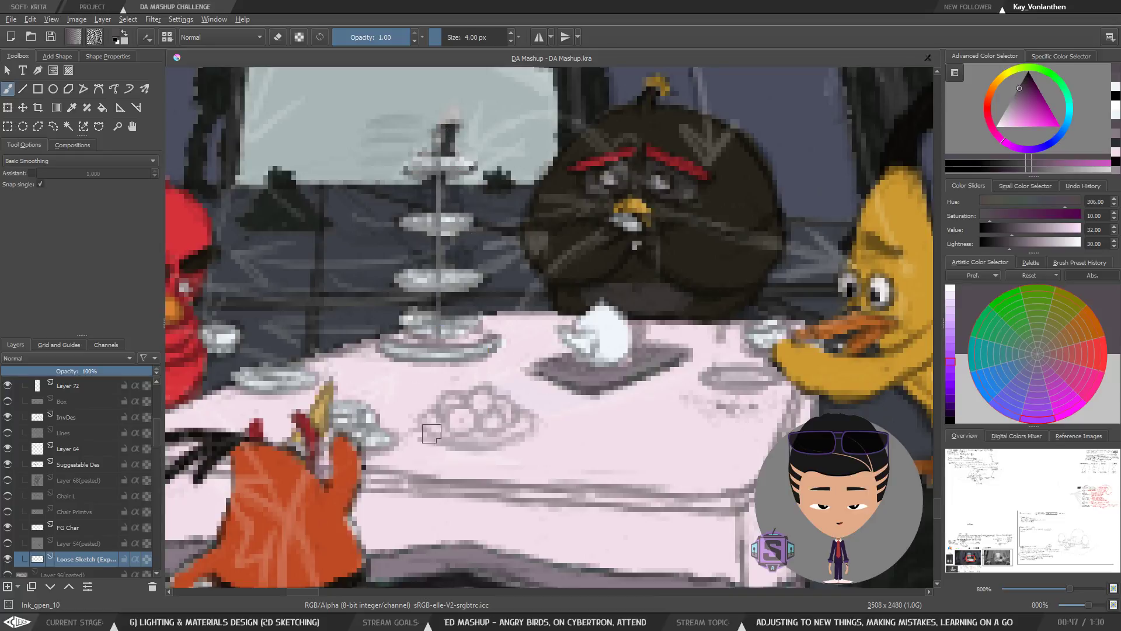
Step: Check the tea party composition in mirrored view and at smaller scale, and return to the normal orientation
key("minus")
key("minus")
key("m")
key("m")
key("minus")
key("minus")
key("plus")
key("plus")
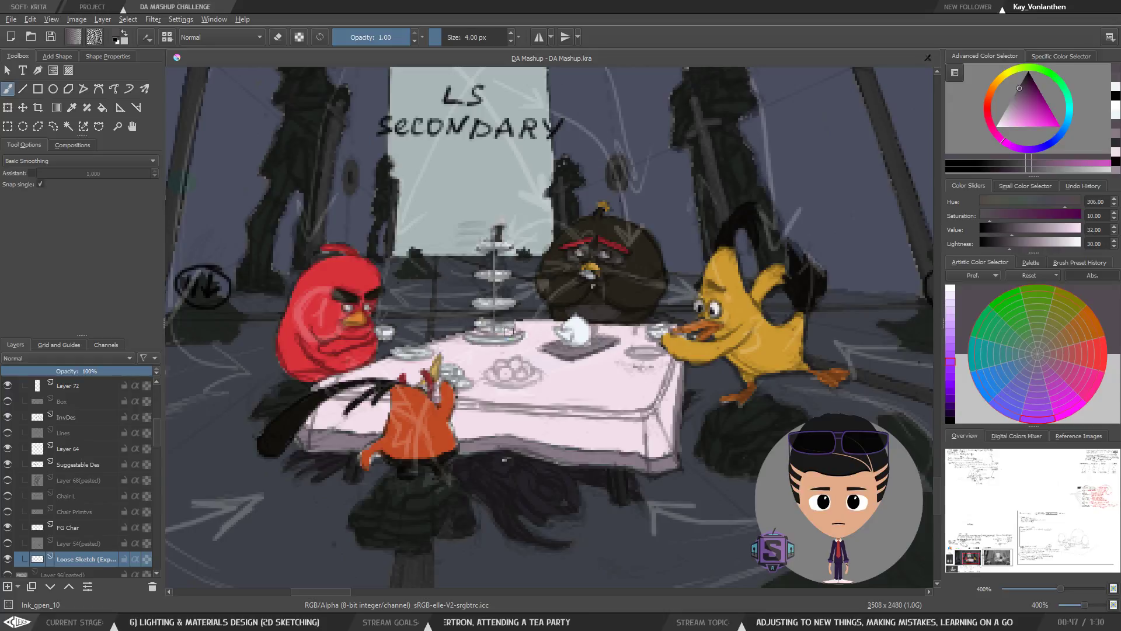
Step: Examine the tiered serving stand and the space around it for further tableware or lighting ideas
key("plus")
key("plus")
key("minus")
key("minus")
left_click_drag(474, 358, 480, 407)
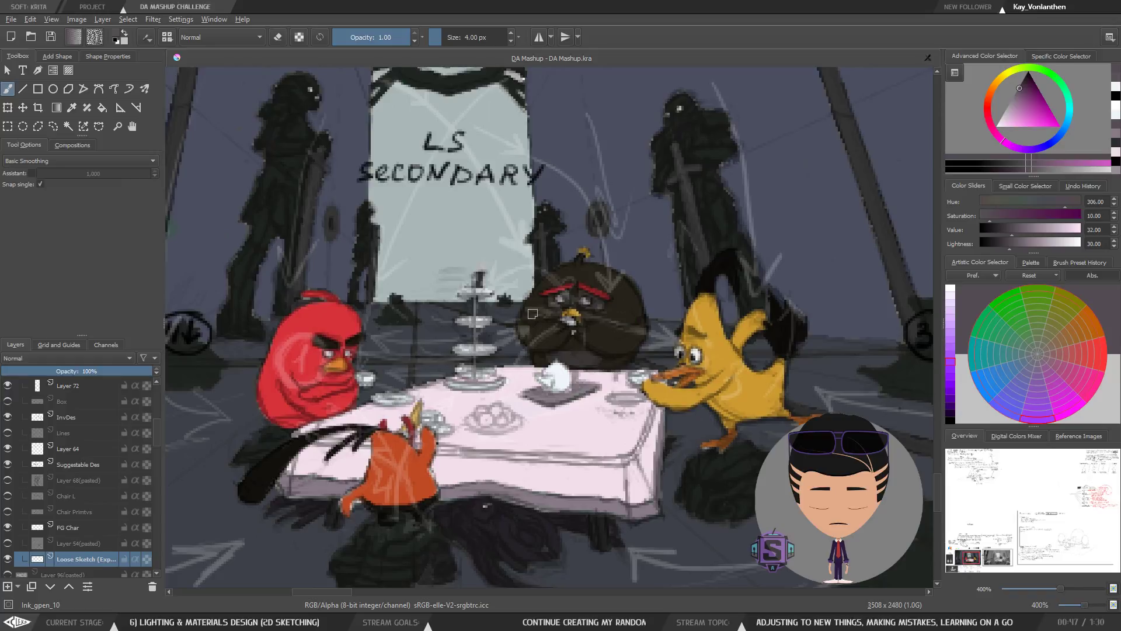
scroll(488, 382, "up", 3)
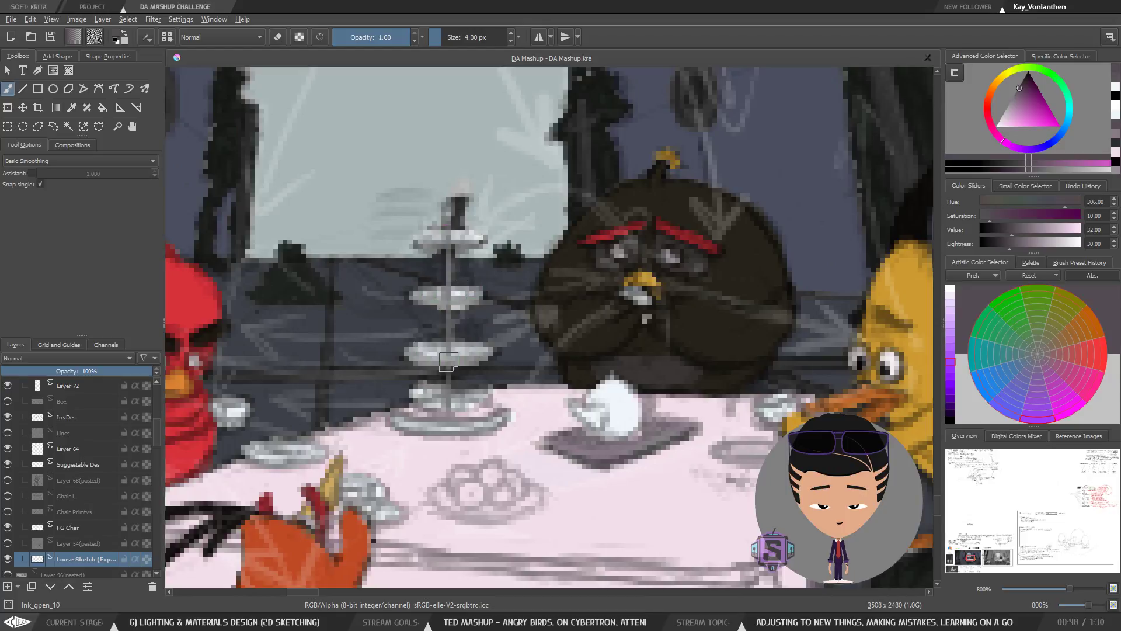
left_click_drag(485, 368, 548, 352)
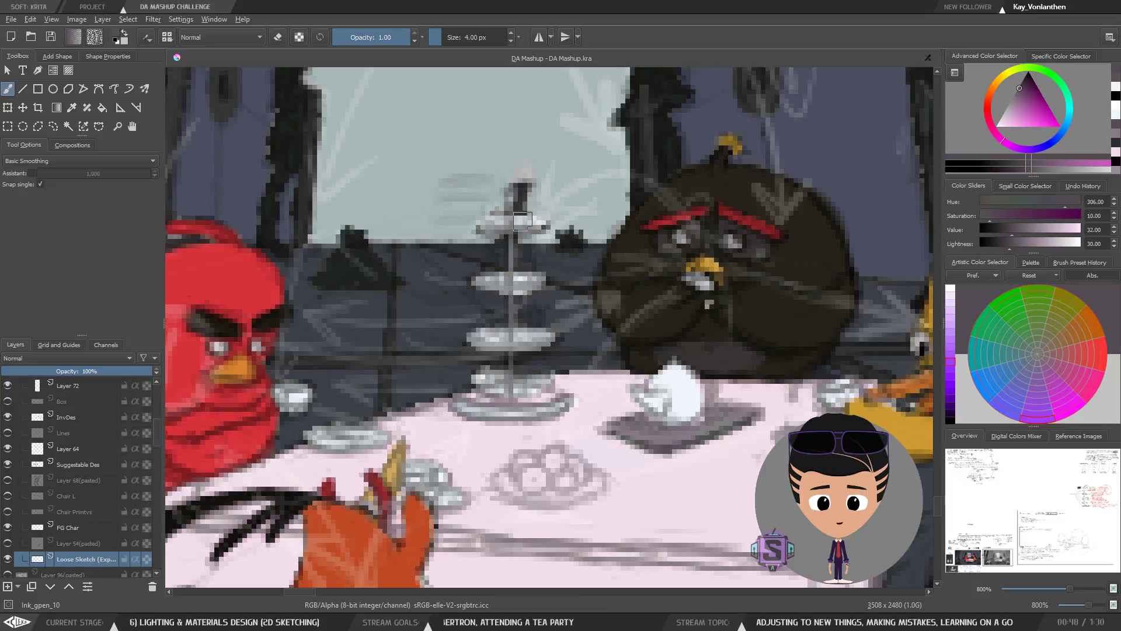
left_click_drag(553, 396, 568, 397)
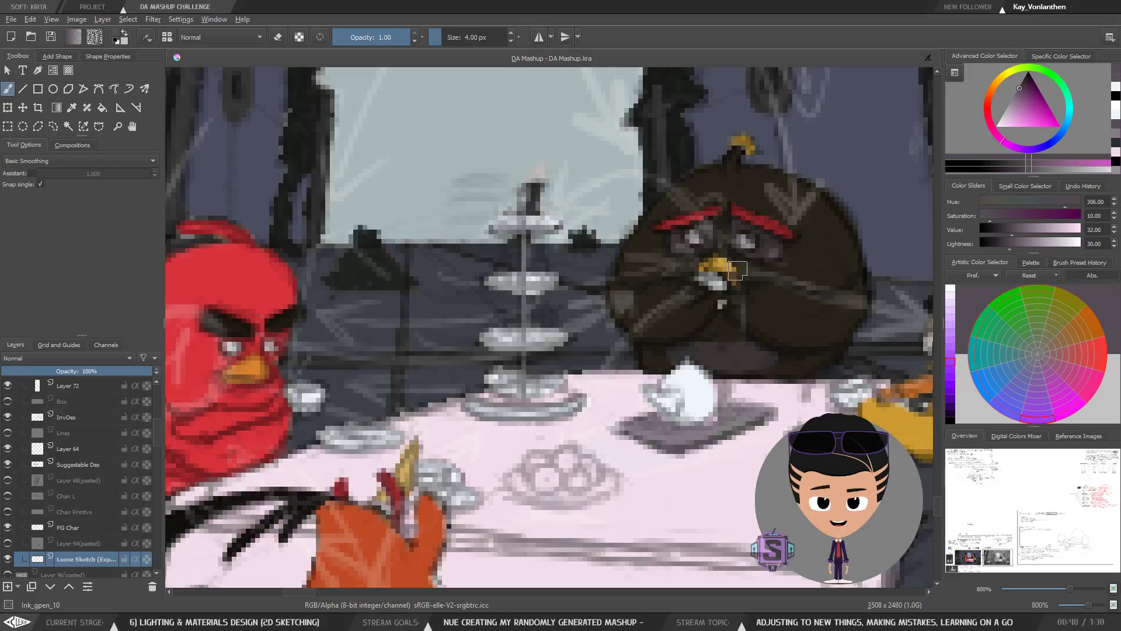
key("minus")
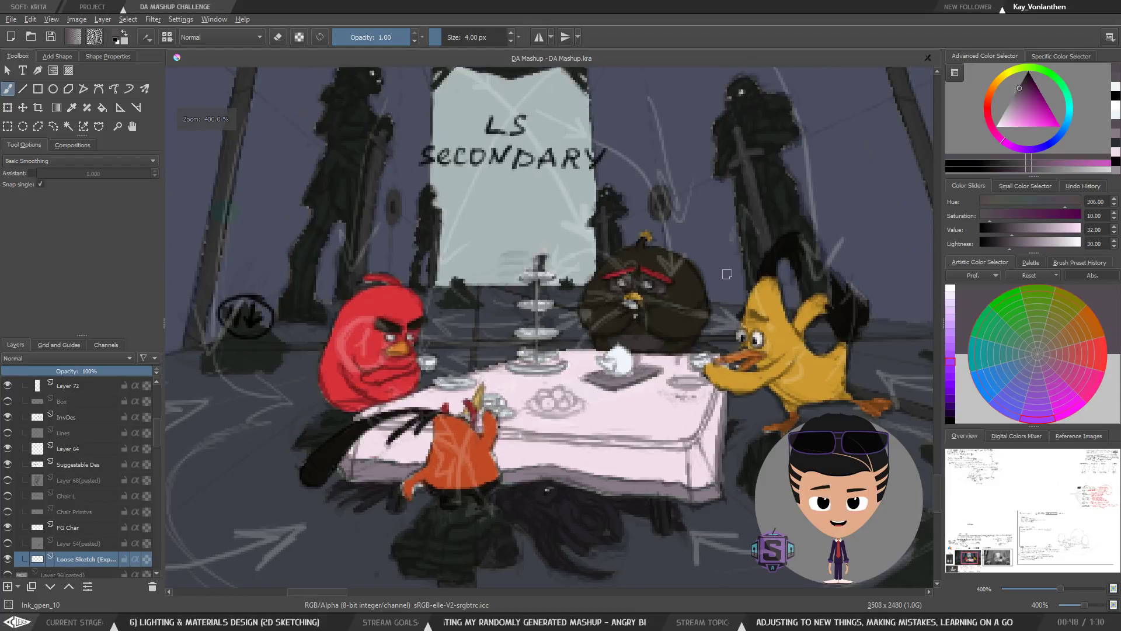
Step: Check the tea table composition in mirrored view, at full-painting scale and around the table
left_click_drag(678, 330, 652, 315)
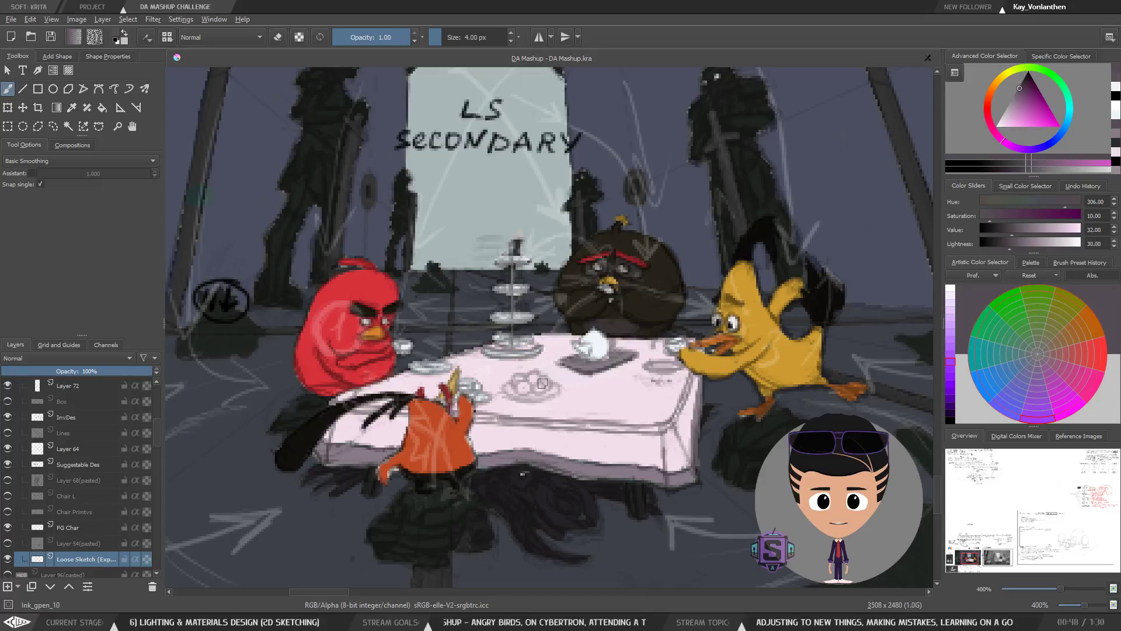
key("1")
key("m")
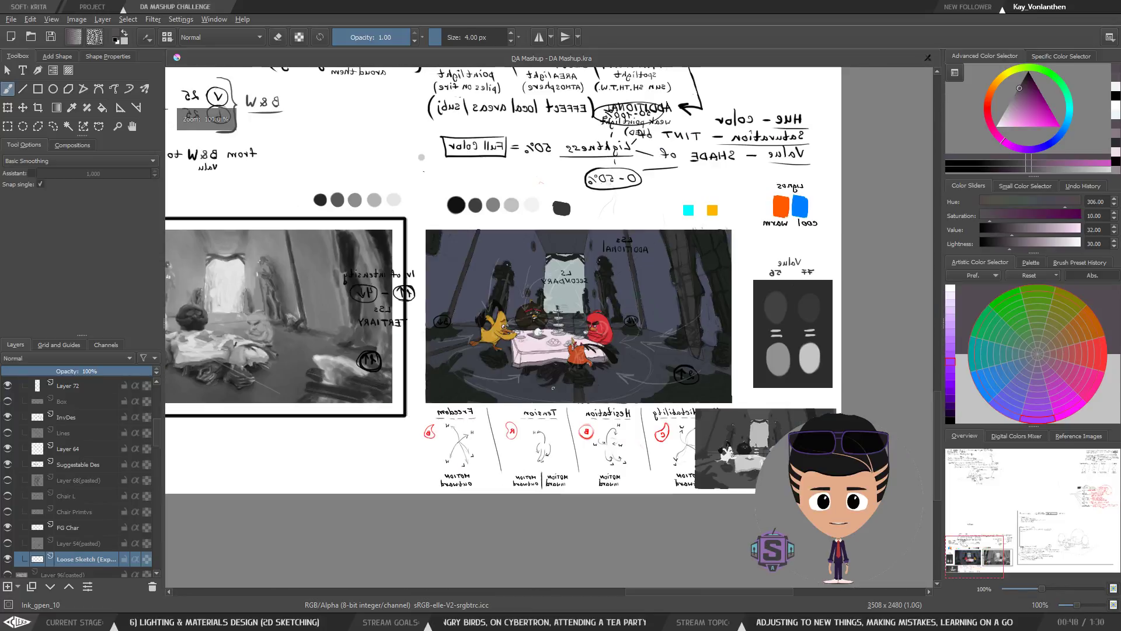
key("m")
key("m")
scroll(552, 386, "up", 4)
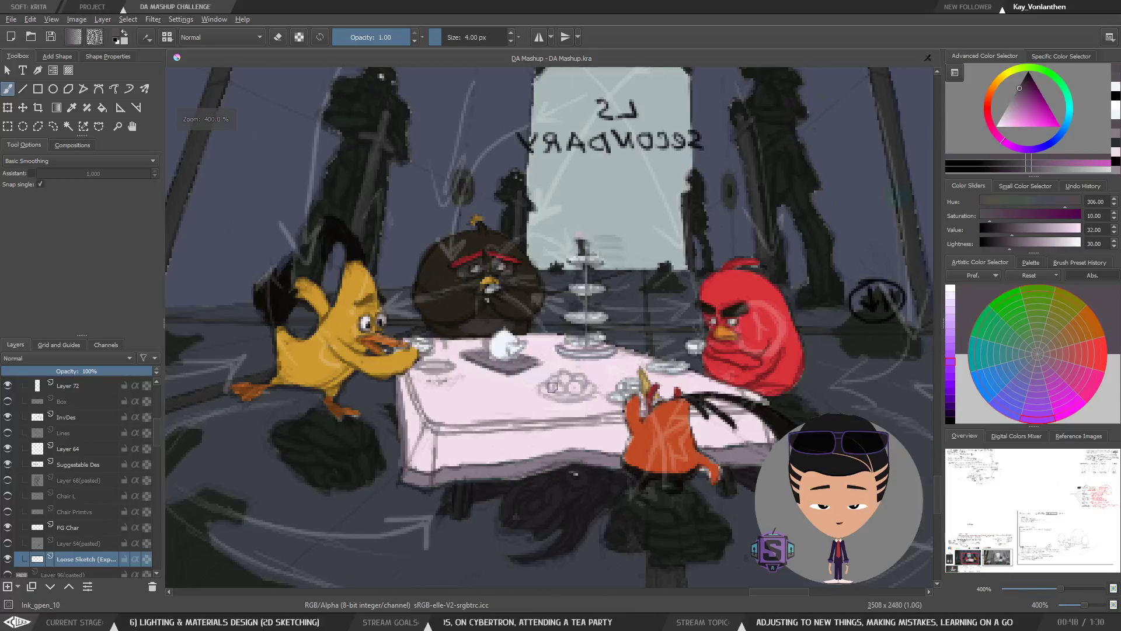
left_click_drag(556, 390, 552, 352)
key("ctrl+plus")
key("ctrl+plus")
key("ctrl+minus")
key("ctrl+minus")
left_click(490, 310, "ctrl")
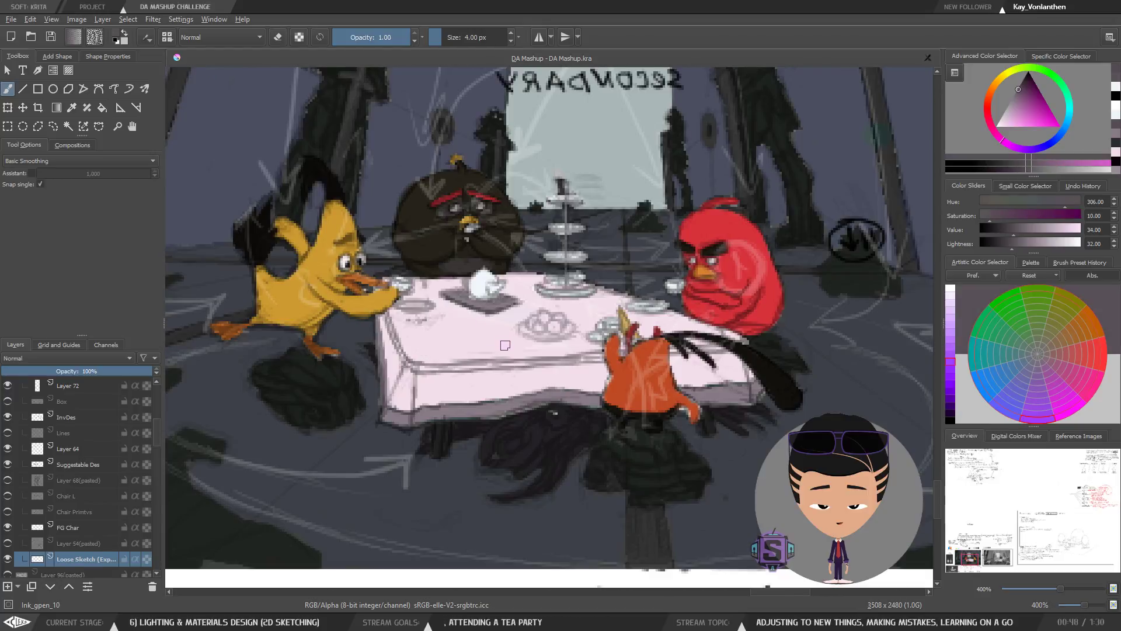
Step: Compare the mirrored and normal views of the tea party, close up on the tableware and at smaller scale
key("ctrl+plus")
key("ctrl+plus")
key("ctrl+plus")
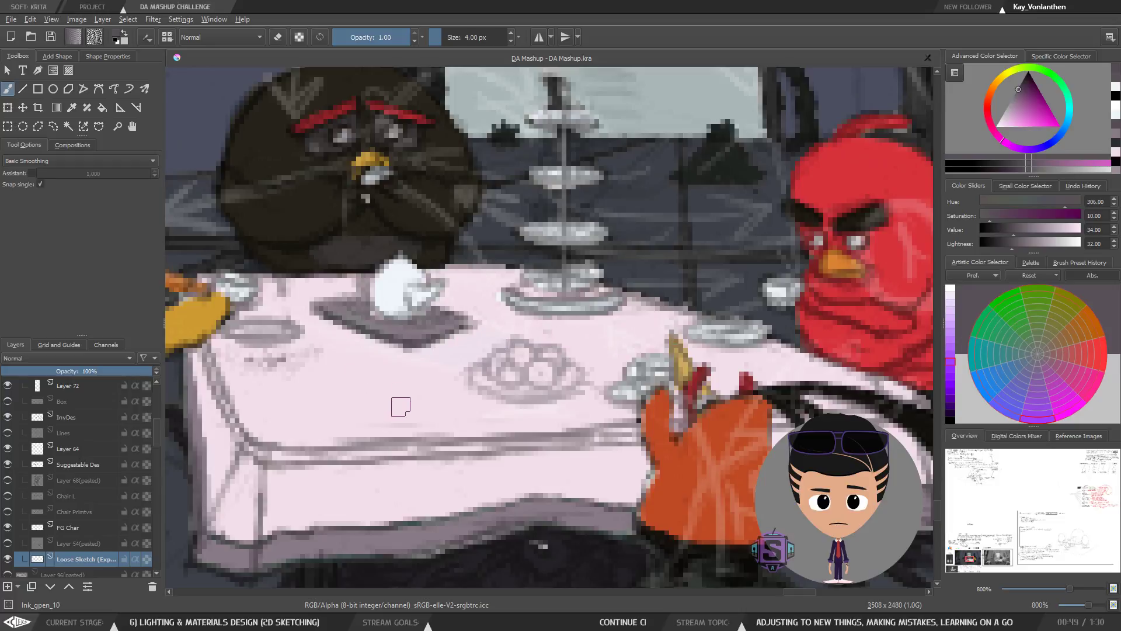
key("minus")
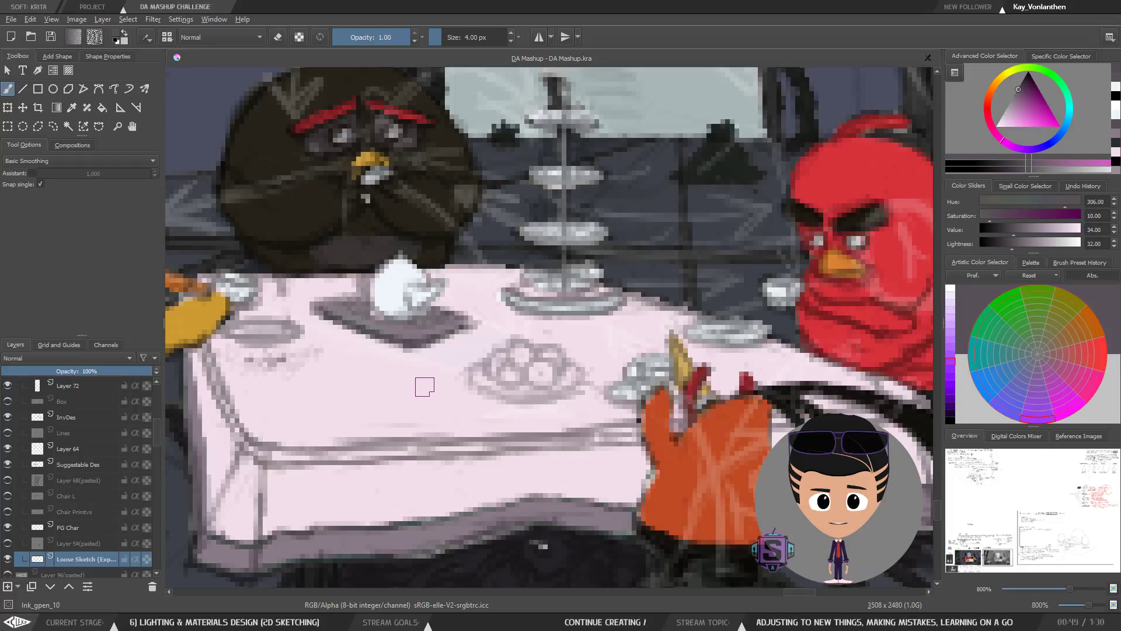
key("minus")
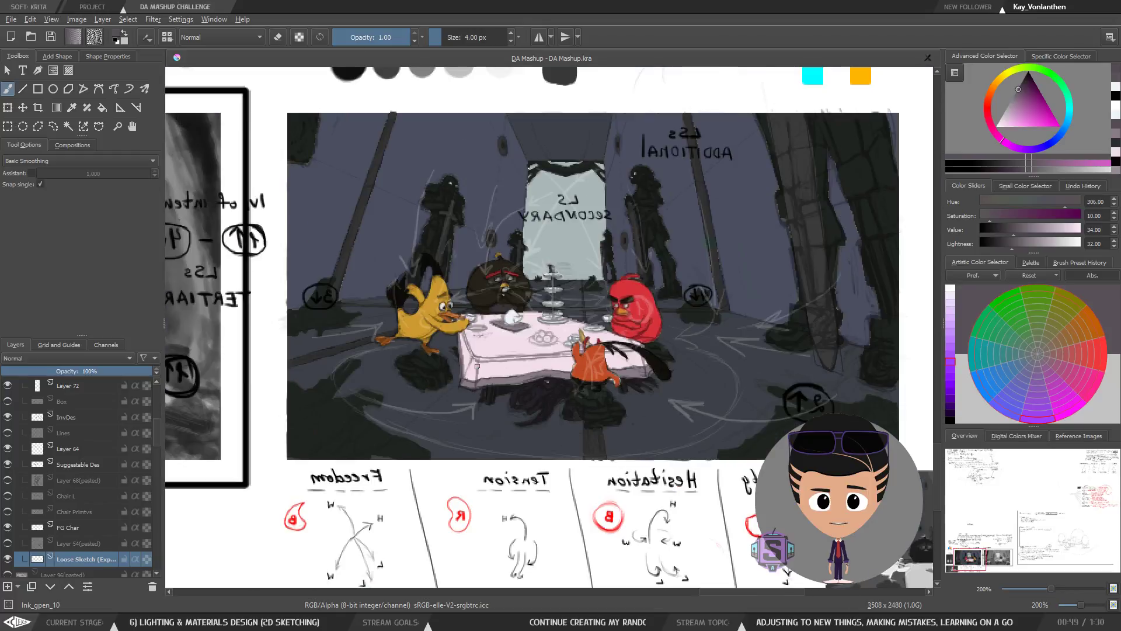
key("m")
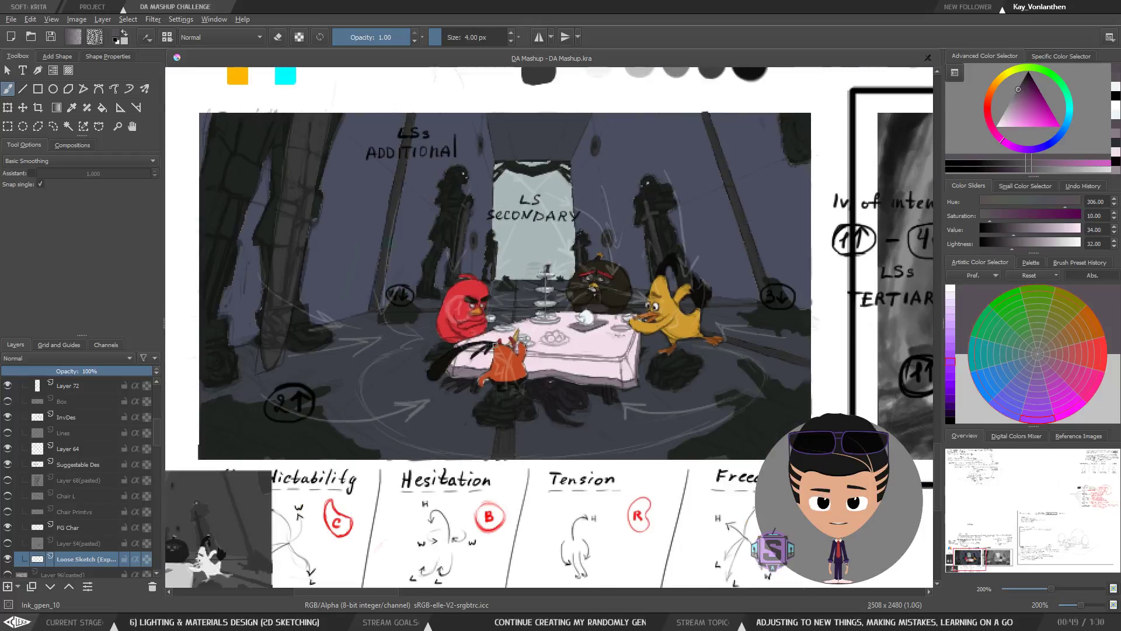
key("minus")
key("m")
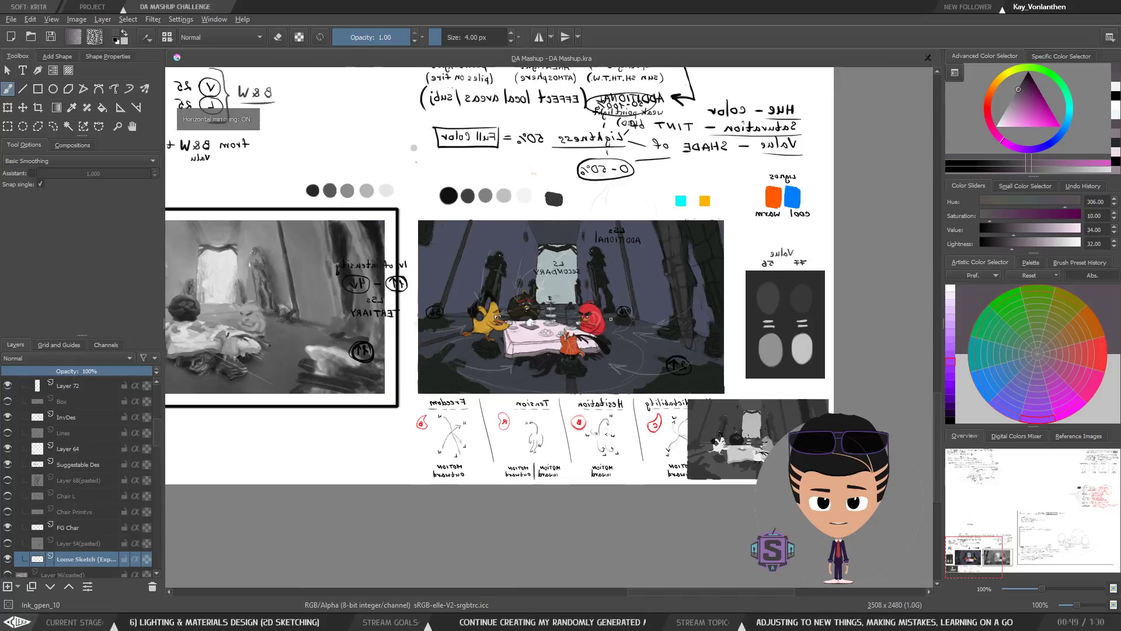
key("m")
key("plus")
key("plus")
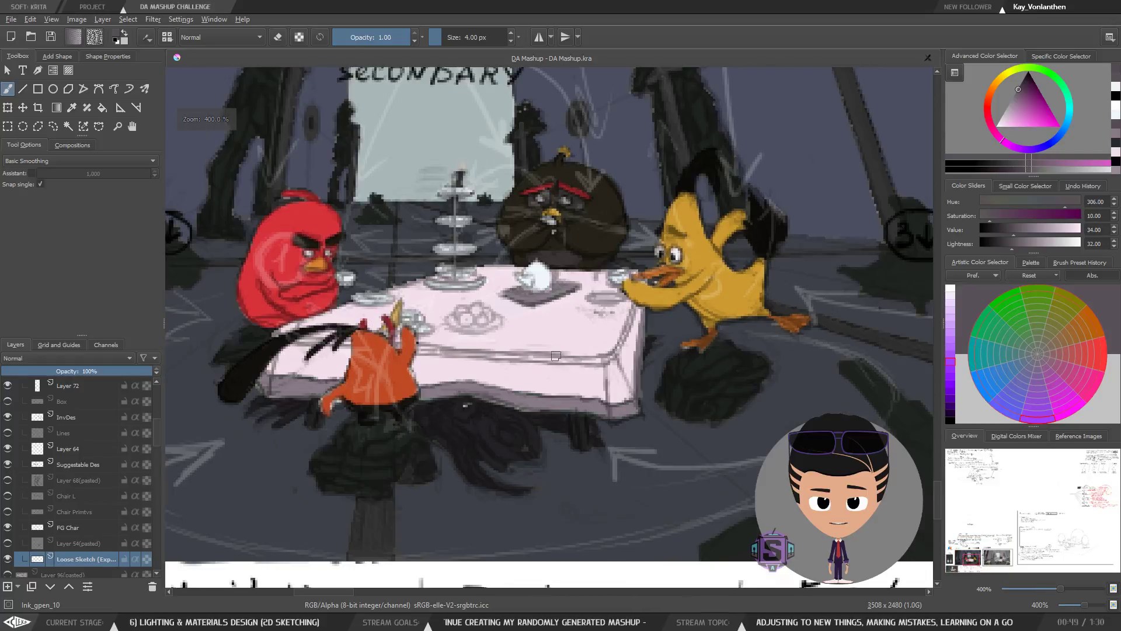
Step: Make the Colors layer active for painting and save the document
left_click_drag(151, 432, 158, 458)
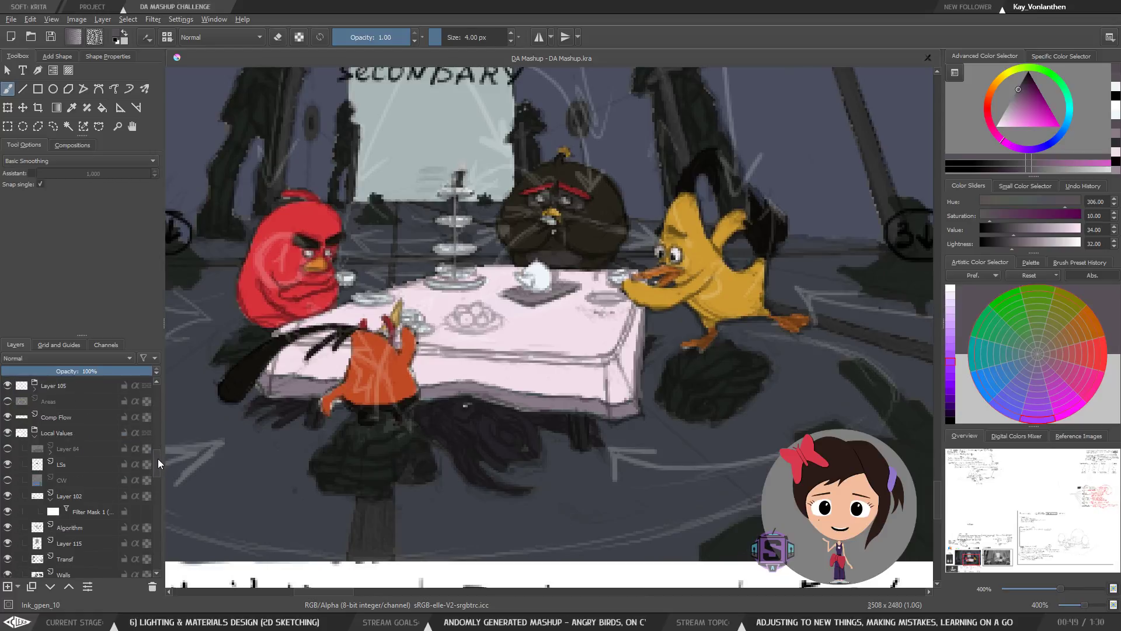
left_click(542, 329)
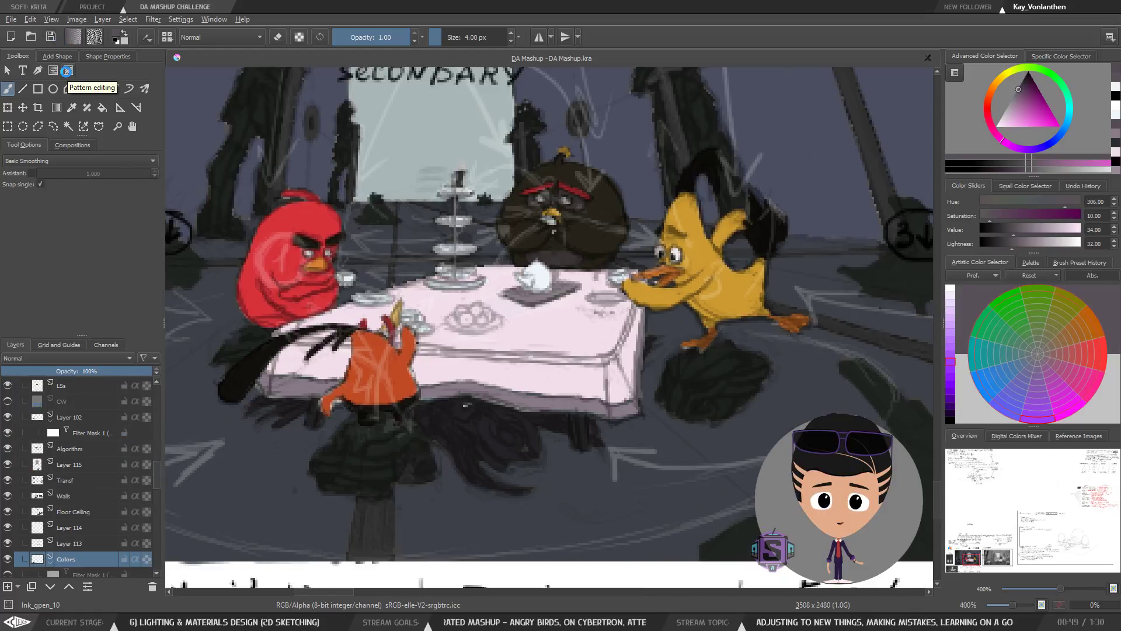
key("ctrl+s")
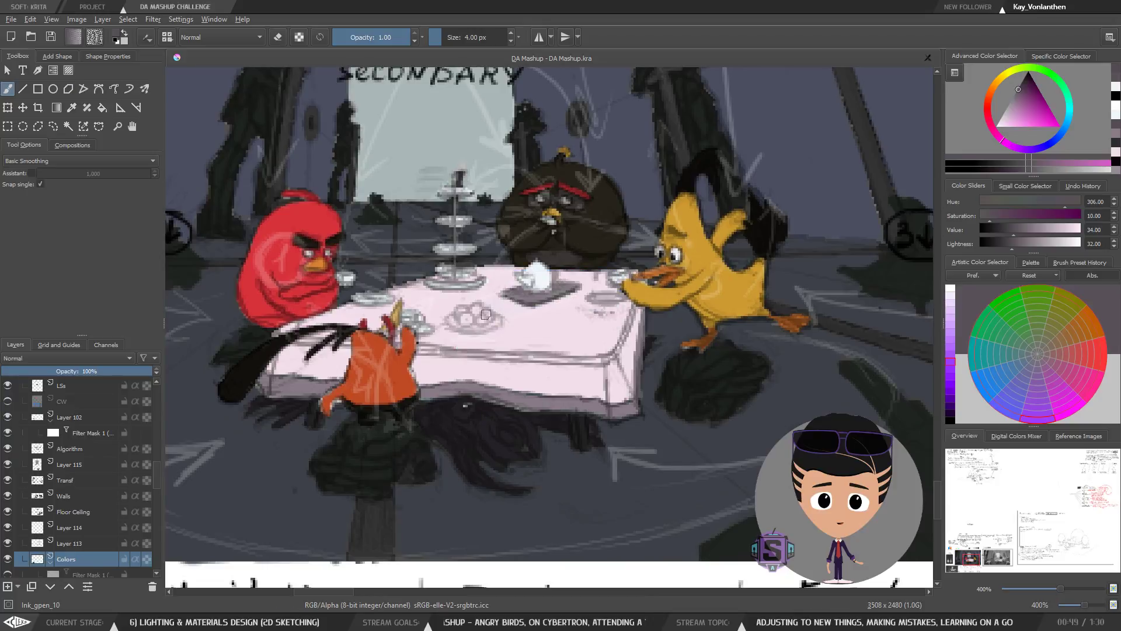
Step: Paint two of the round treats orange with a 2 px brush, using the color of the orange bird's body
left_click(398, 372, "ctrl")
key("ctrl+plus")
left_click_drag(383, 310, 523, 344)
key("bracketleft")
key("bracketleft")
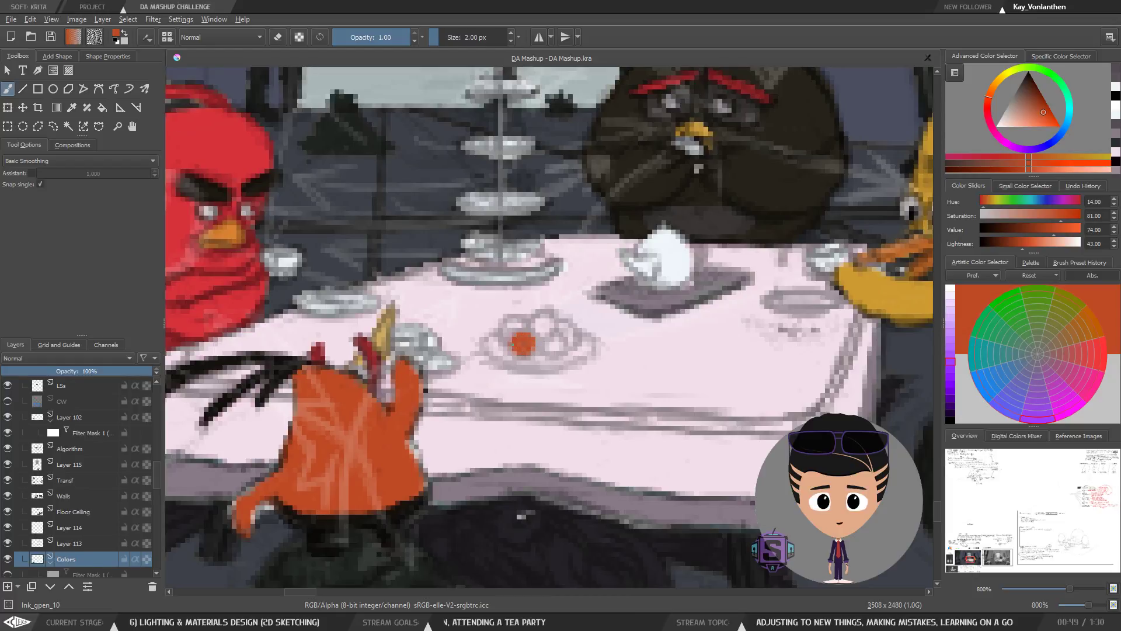
left_click_drag(512, 320, 505, 334)
key("ctrl+z")
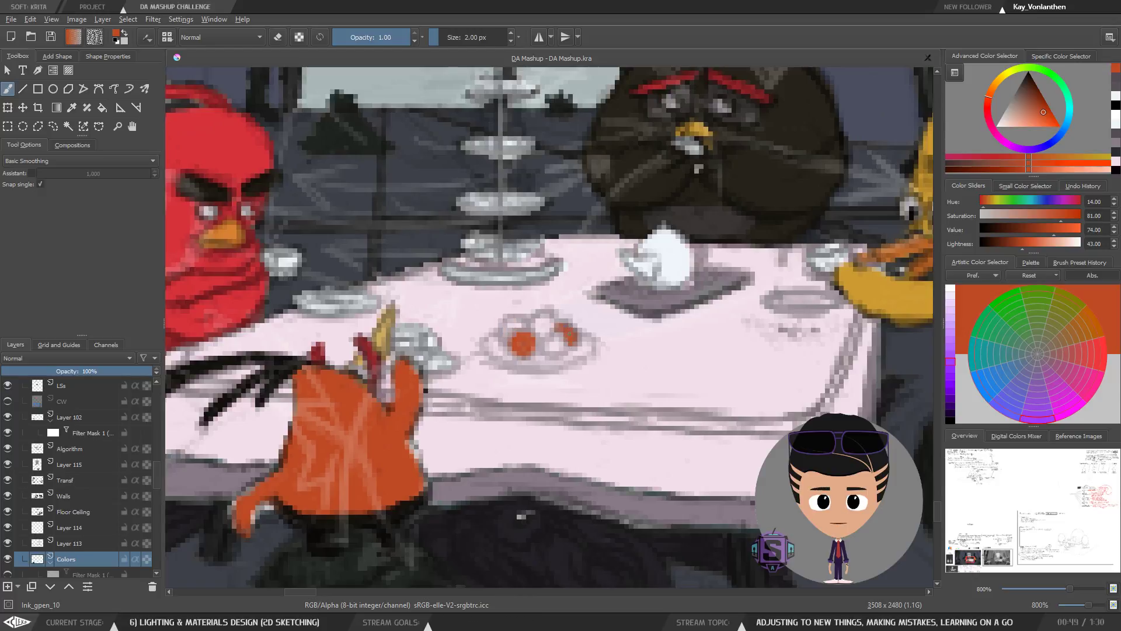
Step: Paint two more treats on the plate red, using the color sampled from the red bird
key("ctrl+minus")
mouse_move(576, 345)
left_mouse_down()
mouse_move(563, 374)
mouse_move(363, 256)
mouse_move(535, 363)
mouse_move(500, 371)
left_mouse_up()
left_click(366, 258, "ctrl")
key("ctrl+plus")
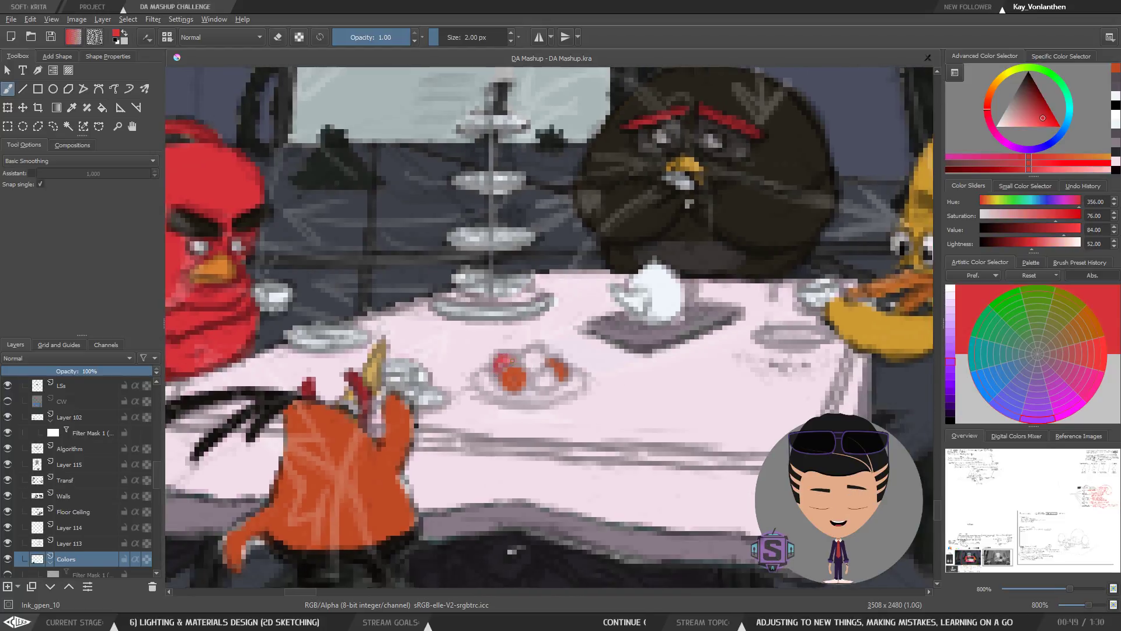
left_click_drag(513, 356, 494, 358)
mouse_move(540, 385)
left_mouse_down()
mouse_move(553, 390)
mouse_move(550, 378)
left_mouse_up()
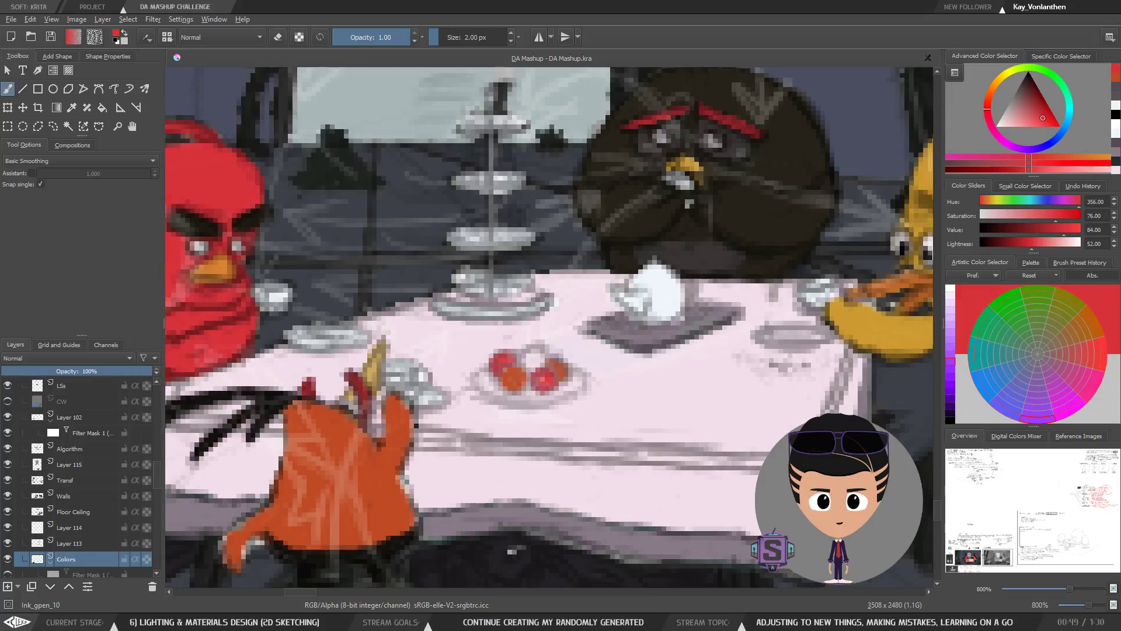
Step: Paint the remaining treat at the back of the plate yellow, using the yellow bird's body color
key("minus")
left_click_drag(722, 340, 701, 337)
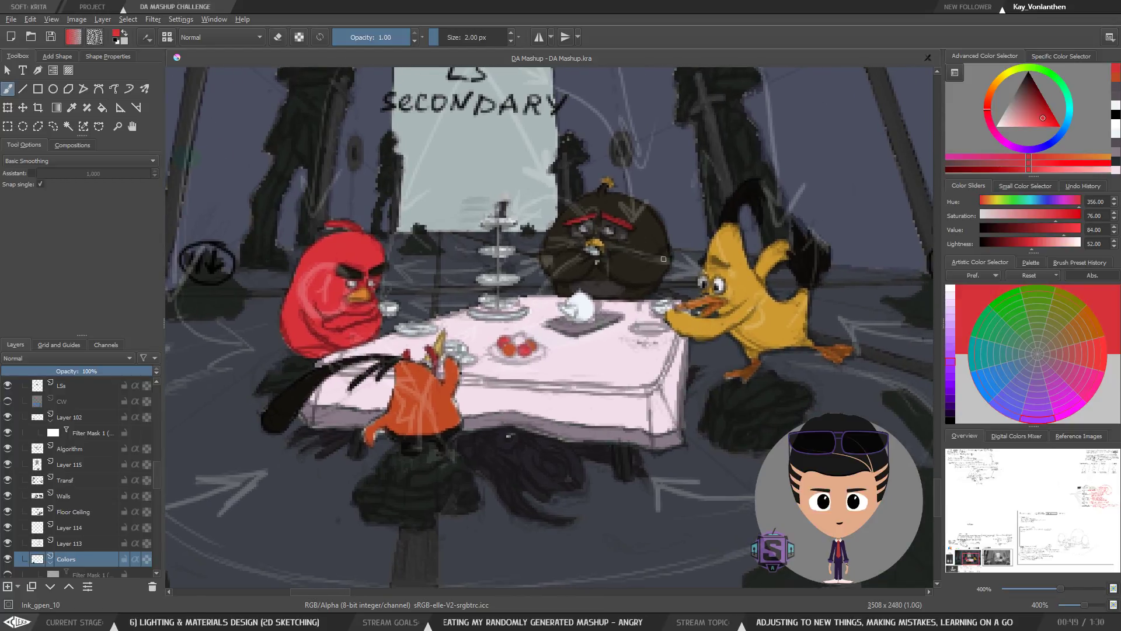
left_click(757, 272, "ctrl")
key("plus")
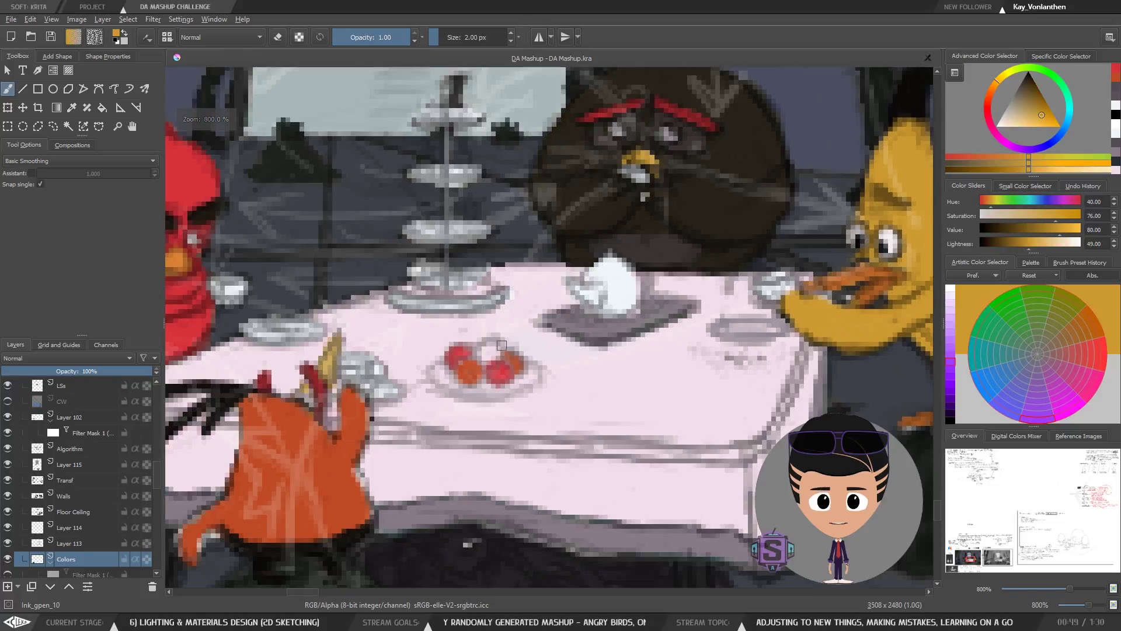
left_click_drag(482, 354, 491, 347)
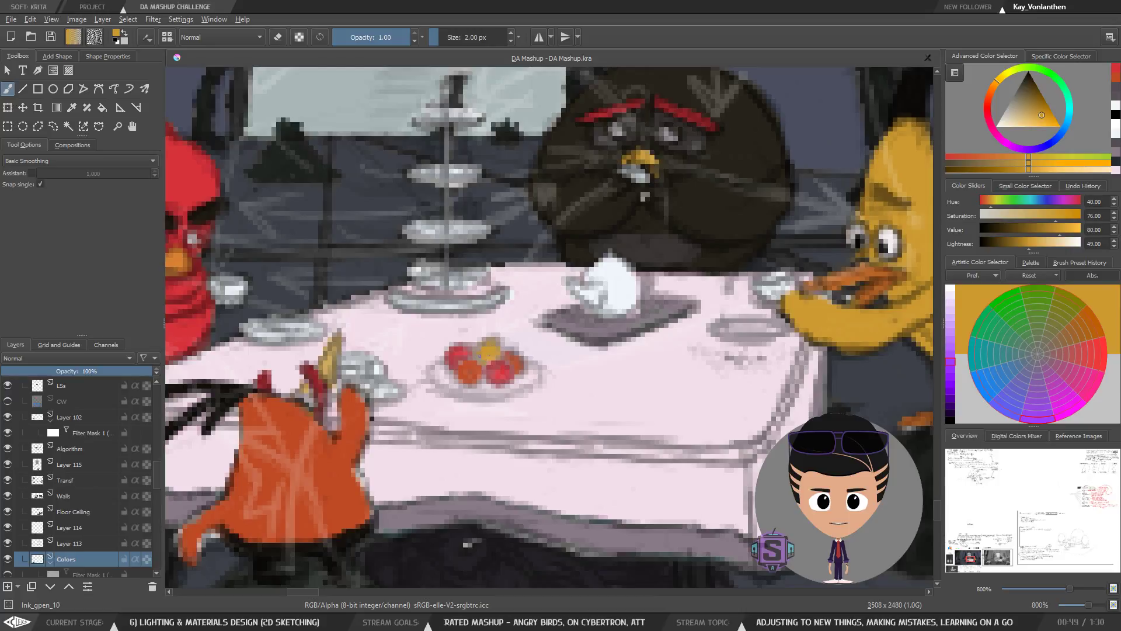
Step: Examine how the orange, red and yellow treats read close up and from a distance
key("minus")
key("minus")
key("plus")
key("plus")
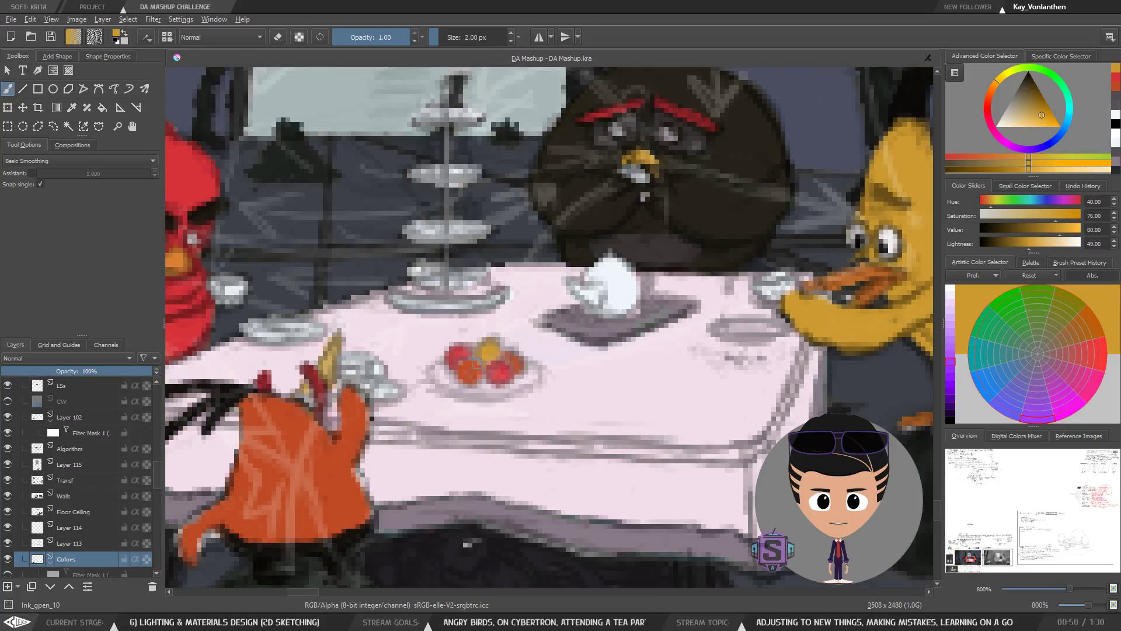
key("minus")
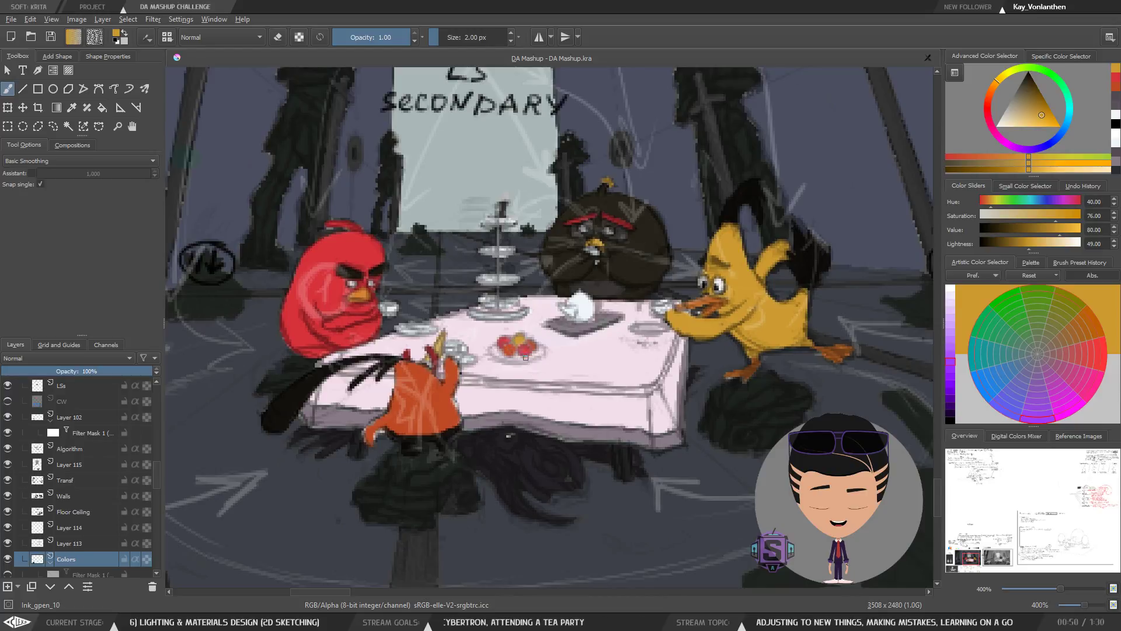
key("minus")
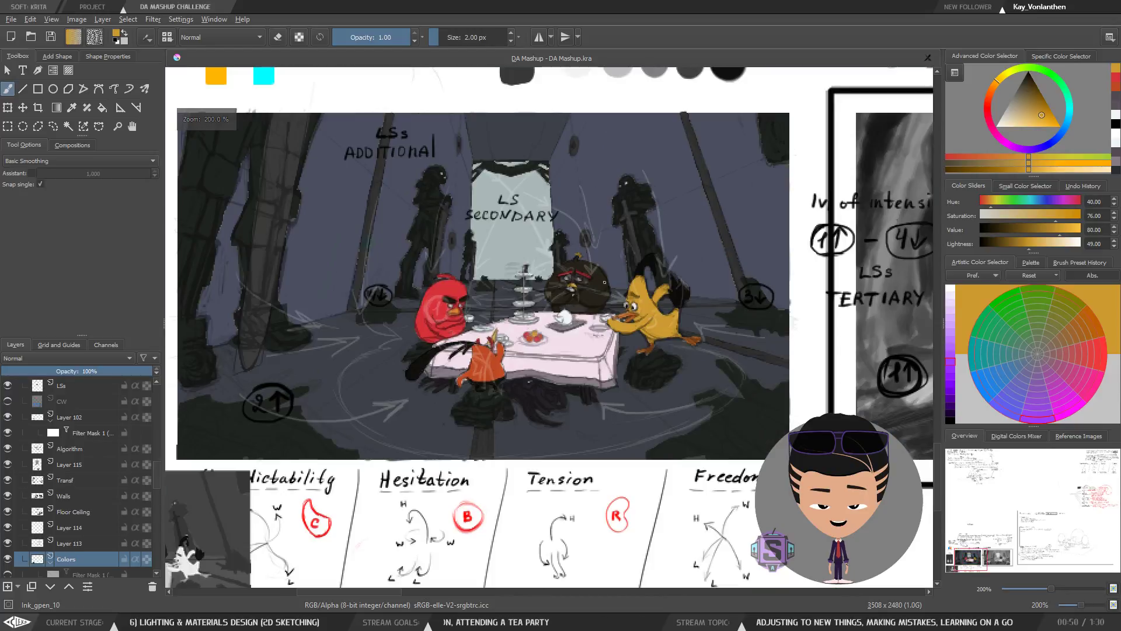
key("plus")
key("plus")
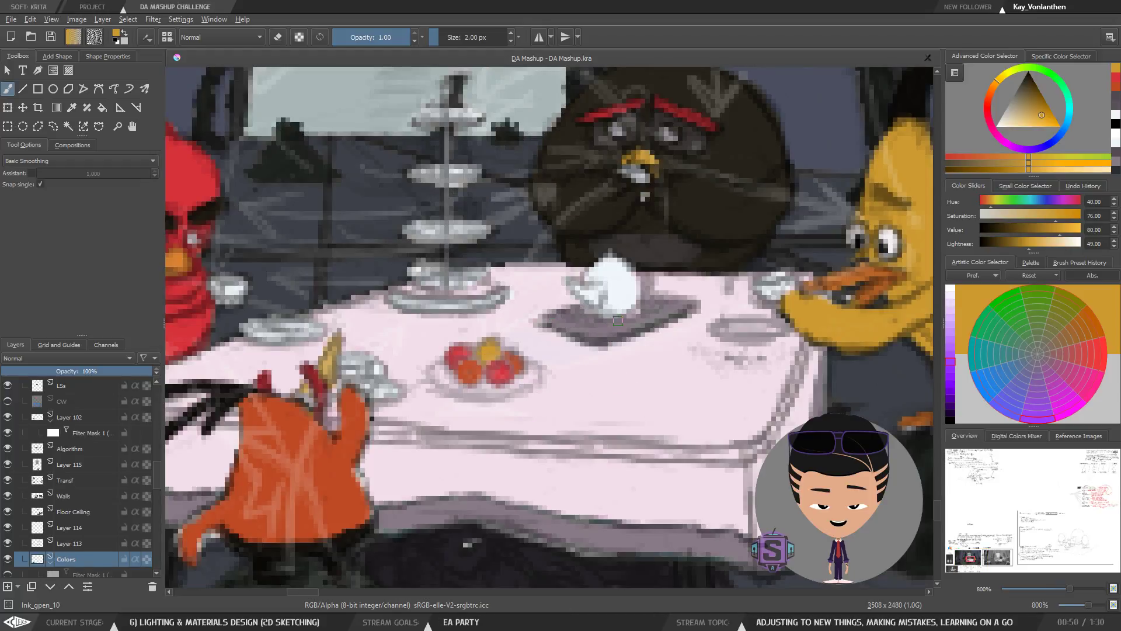
Step: Paint the plate around the treats in the teapot's near-white color with a 4 px brush
left_click(620, 295, "ctrl")
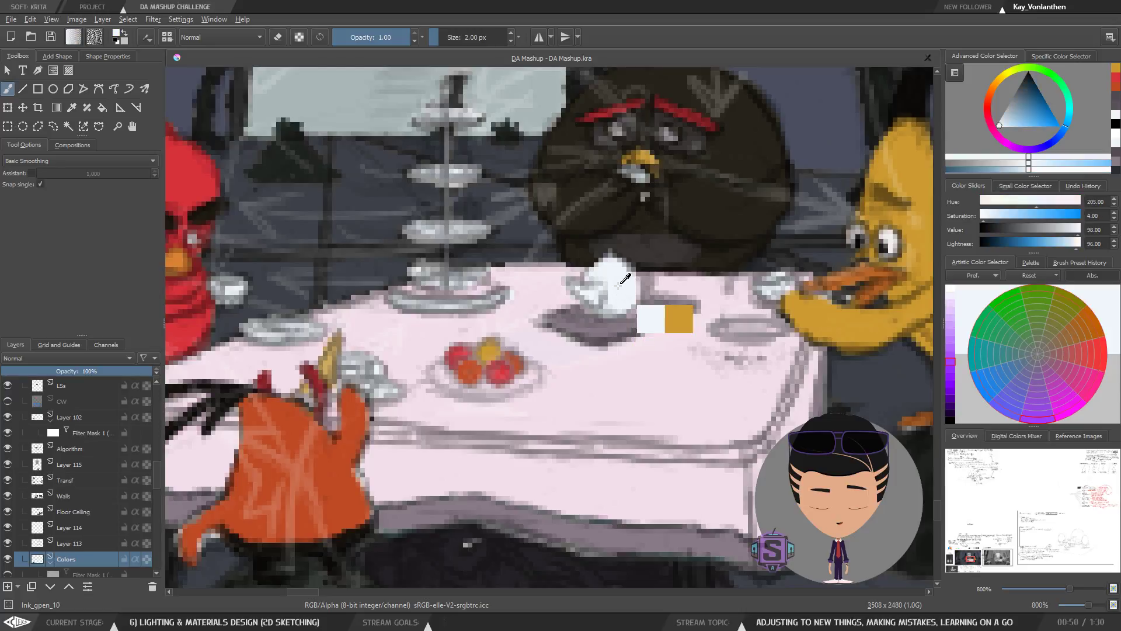
key("bracketright")
key("bracketright")
key("bracketright")
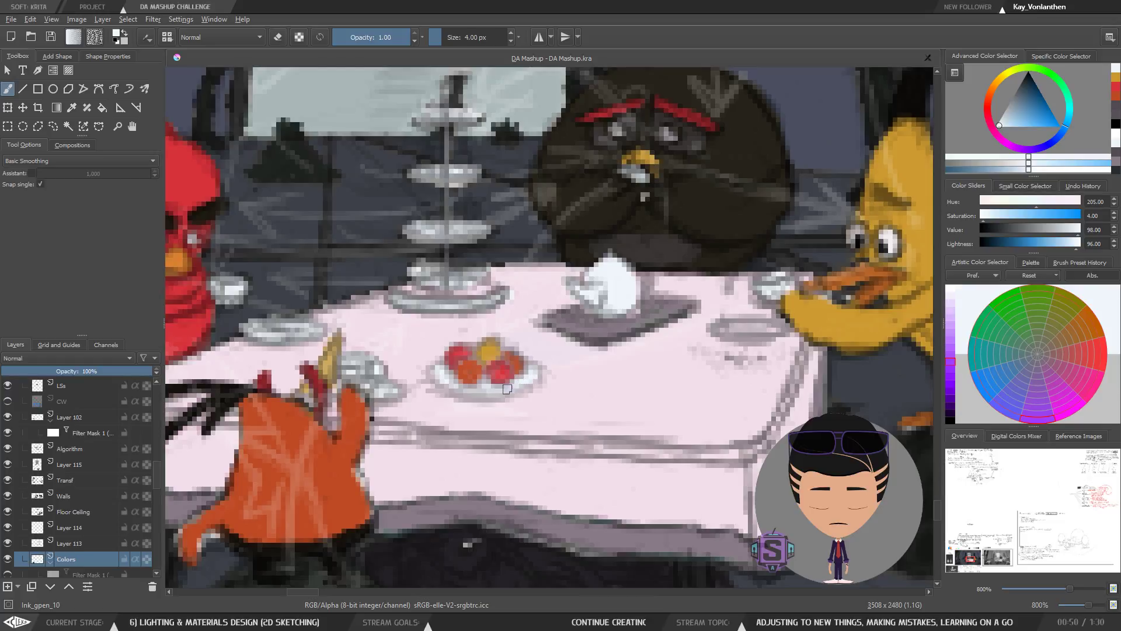
Step: Judge the white plate of colored treats against the whole painting at several scales
key("minus")
key("minus")
key("minus")
key("minus")
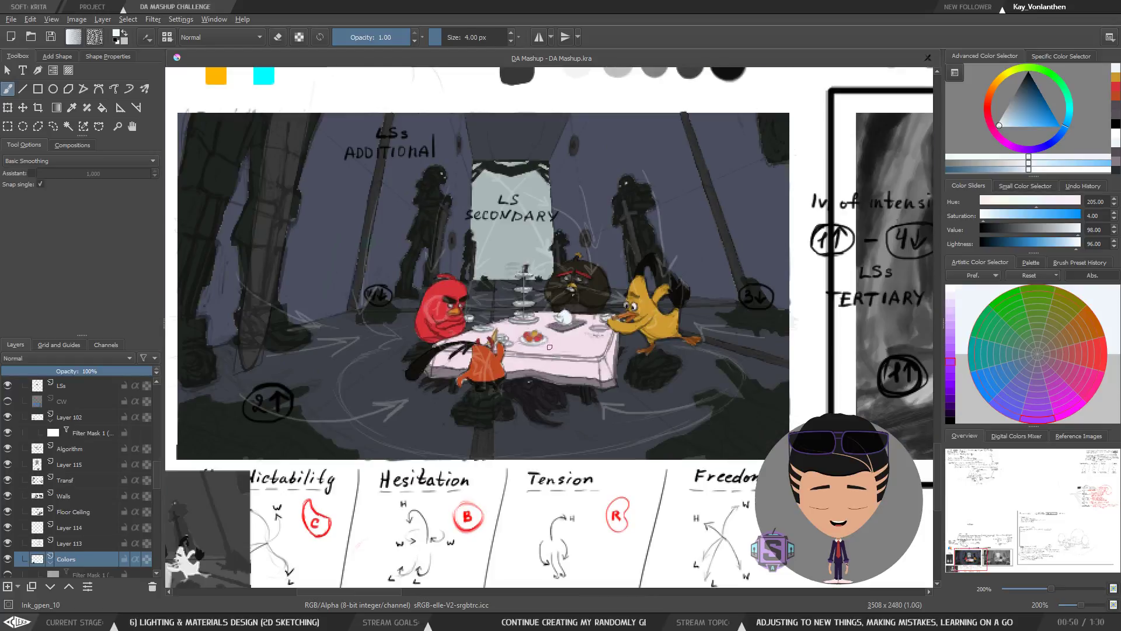
key("minus")
key("minus")
key("minus")
key("minus")
key("plus")
key("plus")
key("plus")
key("plus")
key("plus")
key("plus")
key("plus")
key("plus")
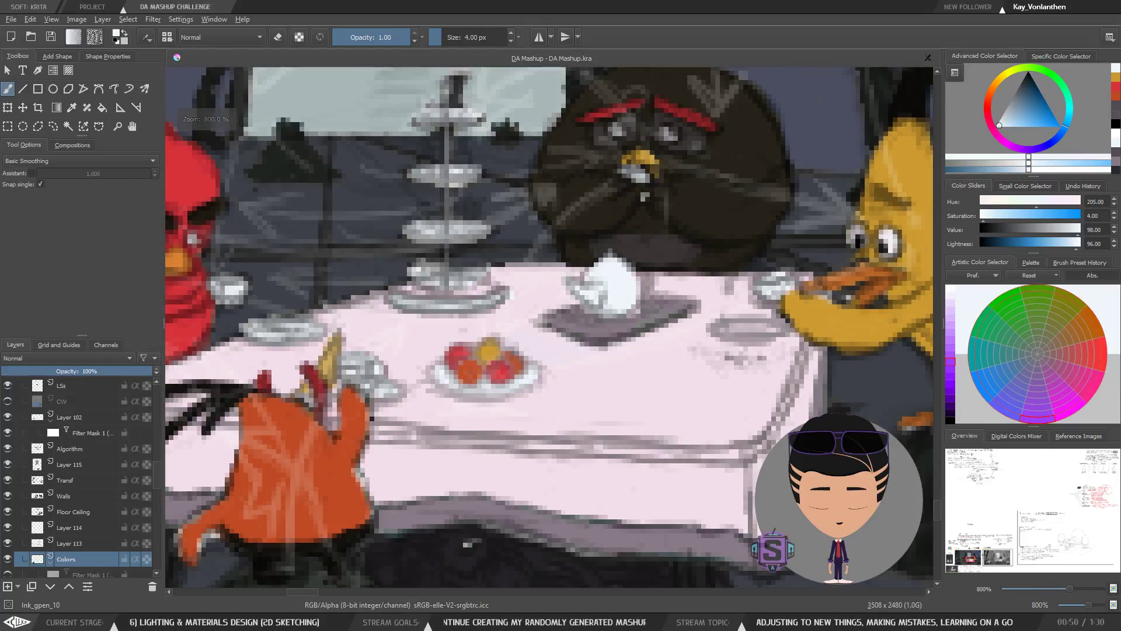
Step: Try recoloring the treat plate with the teapot tray's grey-purple and judge it at smaller scale
left_click(607, 324, "ctrl")
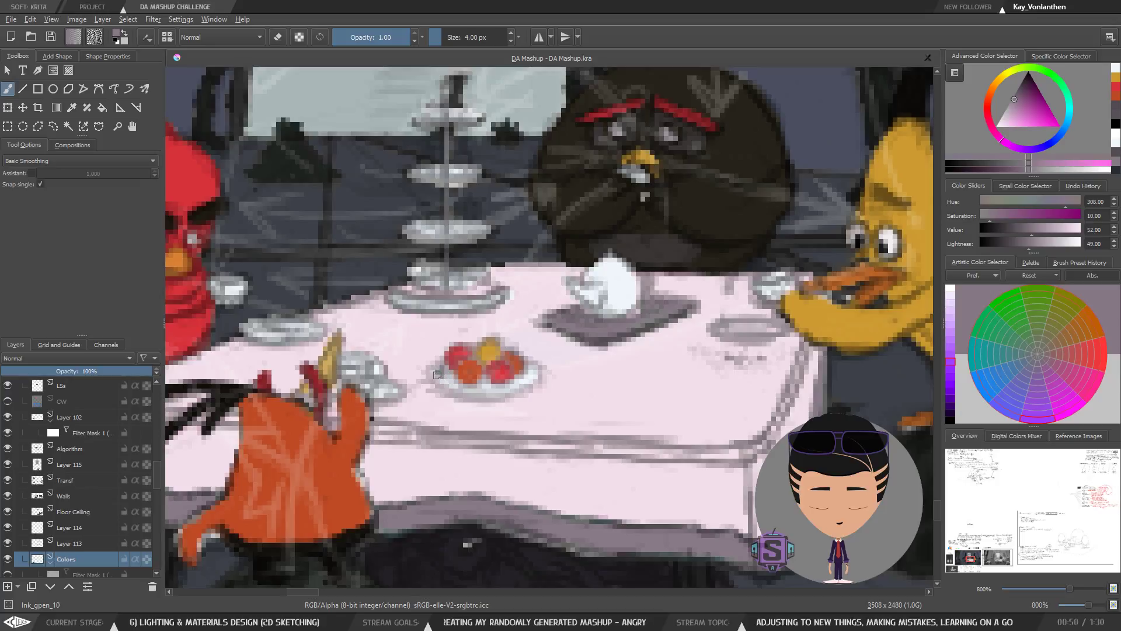
mouse_move(437, 369)
left_mouse_down()
mouse_move(467, 390)
mouse_move(522, 384)
left_mouse_up()
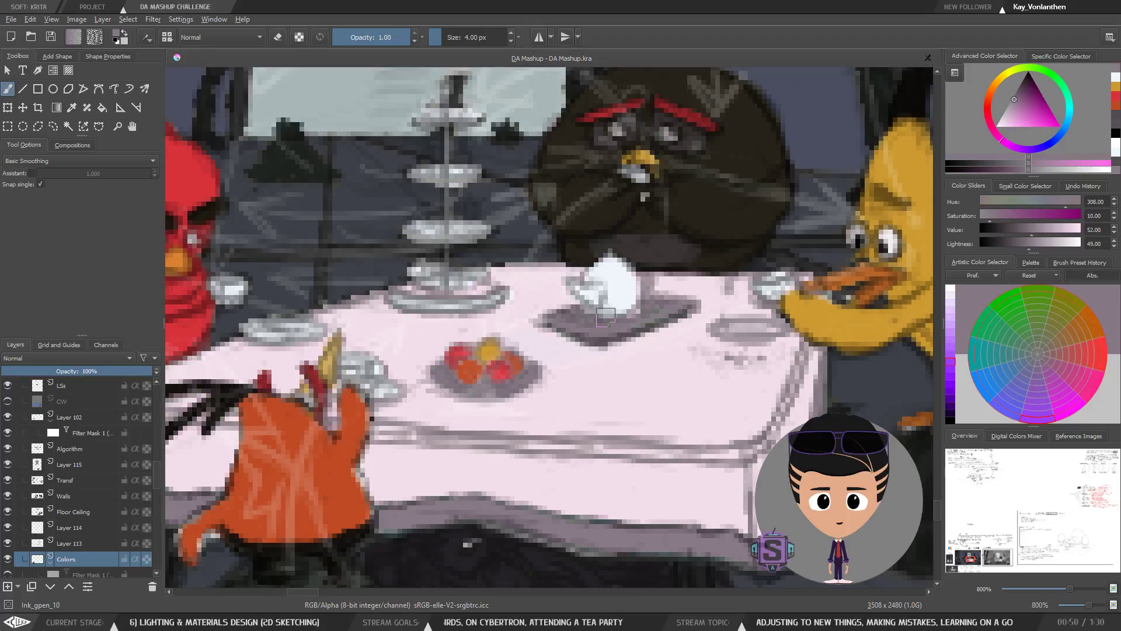
key("minus")
key("minus")
key("minus")
key("minus")
key("minus")
key("minus")
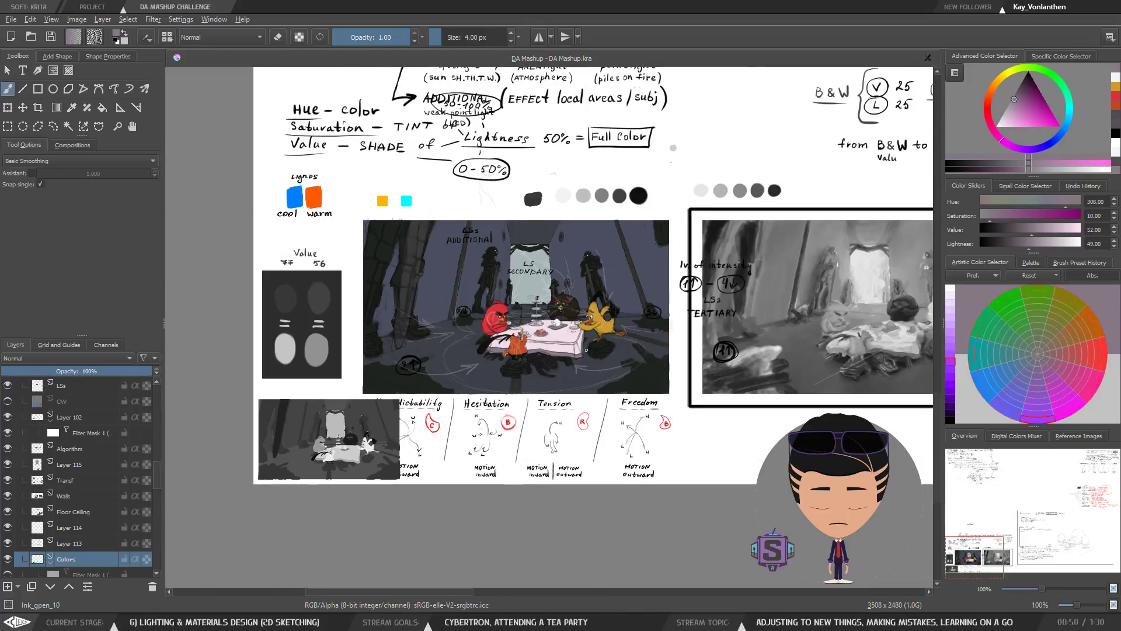
key("minus")
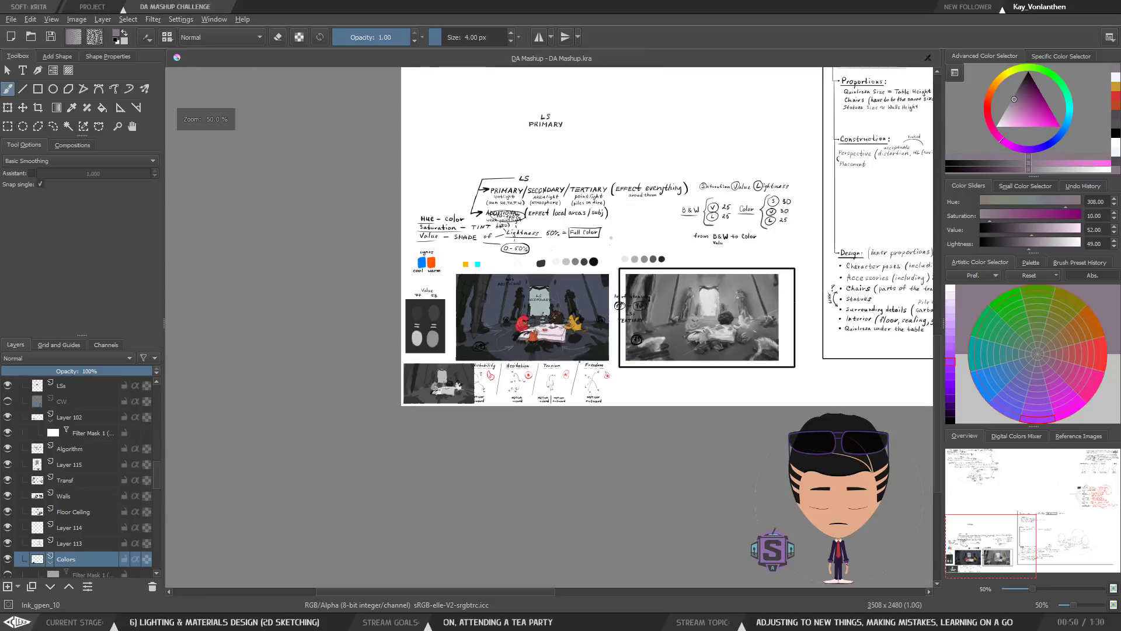
Step: Check the painting with the white treat plate in mirrored view and return to the normal orientation
key("plus")
key("m")
key("m")
key("plus")
key("plus")
key("plus")
key("plus")
key("plus")
key("plus")
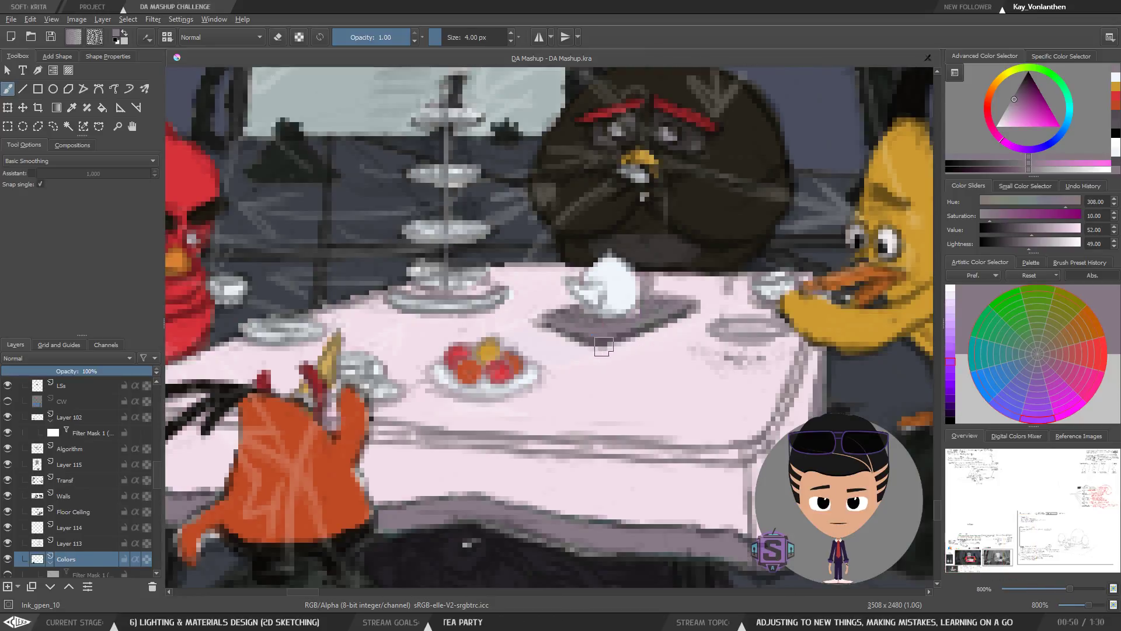
Step: Compare the treat plate with the teapot, tray and yellow bird's saucer, close up and from a distance
key("minus")
key("minus")
key("plus")
key("plus")
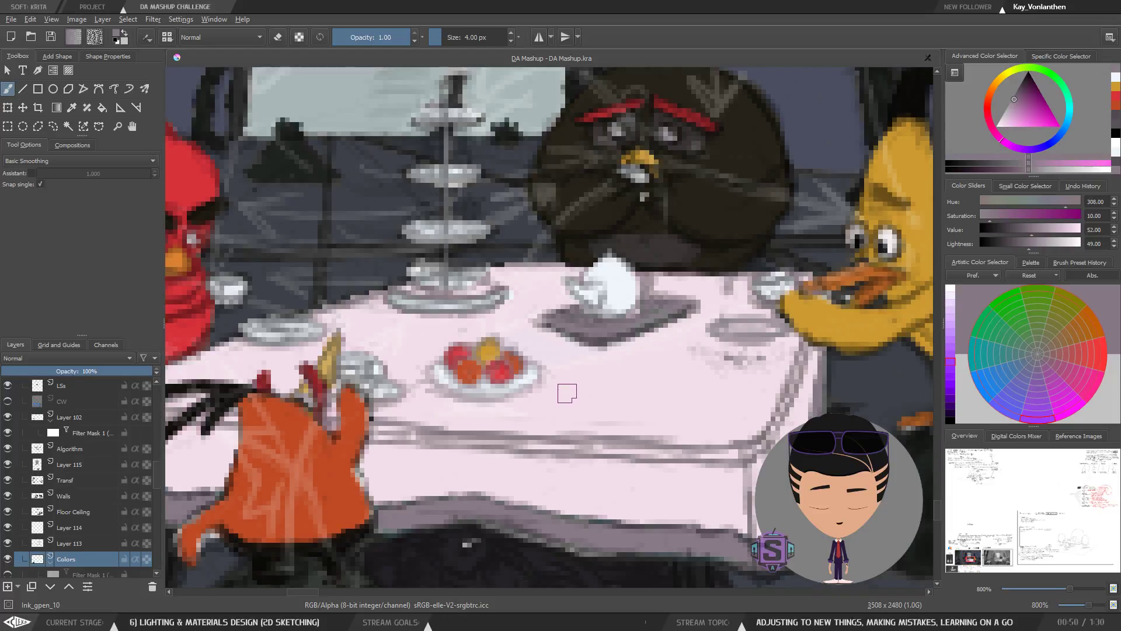
key("minus")
key("minus")
key("plus")
key("plus")
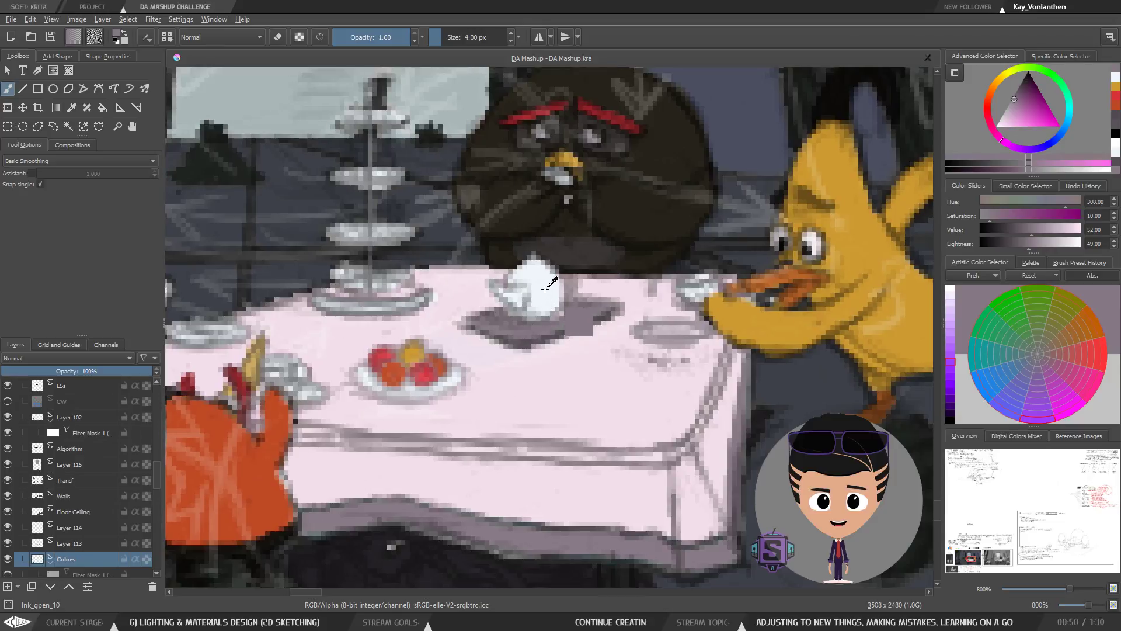
Step: Touch up the teapot's tray with its sampled grey-purple and judge it against the whole painting
left_click(544, 296, "ctrl")
left_click(513, 346, "ctrl")
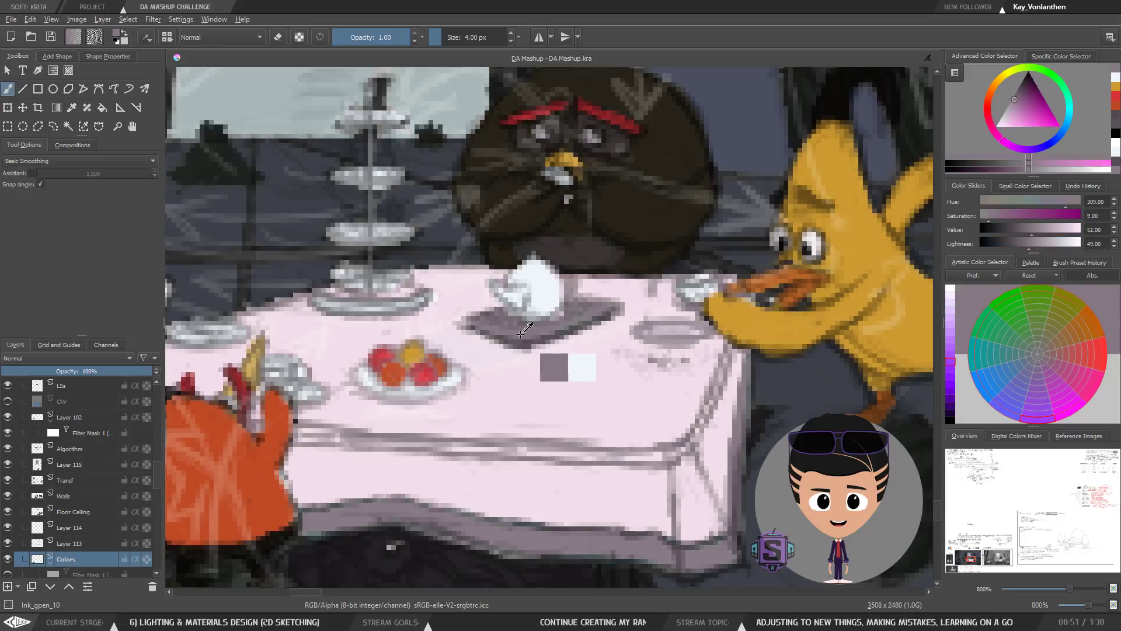
mouse_move(482, 337)
left_mouse_down()
mouse_move(525, 362)
mouse_move(559, 363)
mouse_move(548, 359)
left_mouse_up()
key("minus")
key("minus")
key("minus")
key("minus")
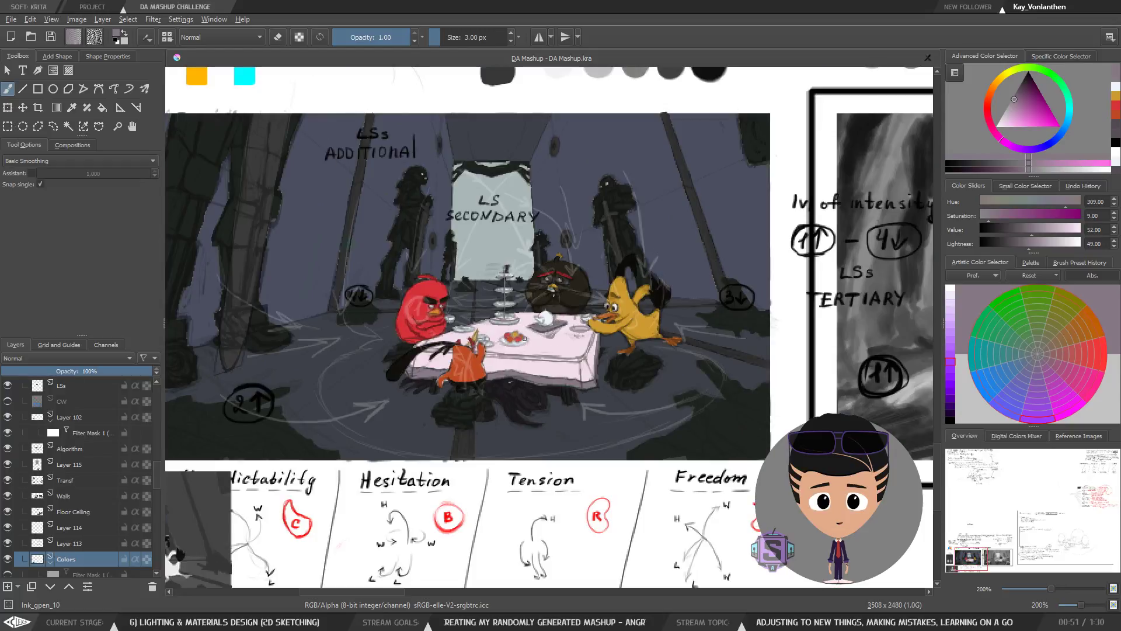
key("plus")
key("plus")
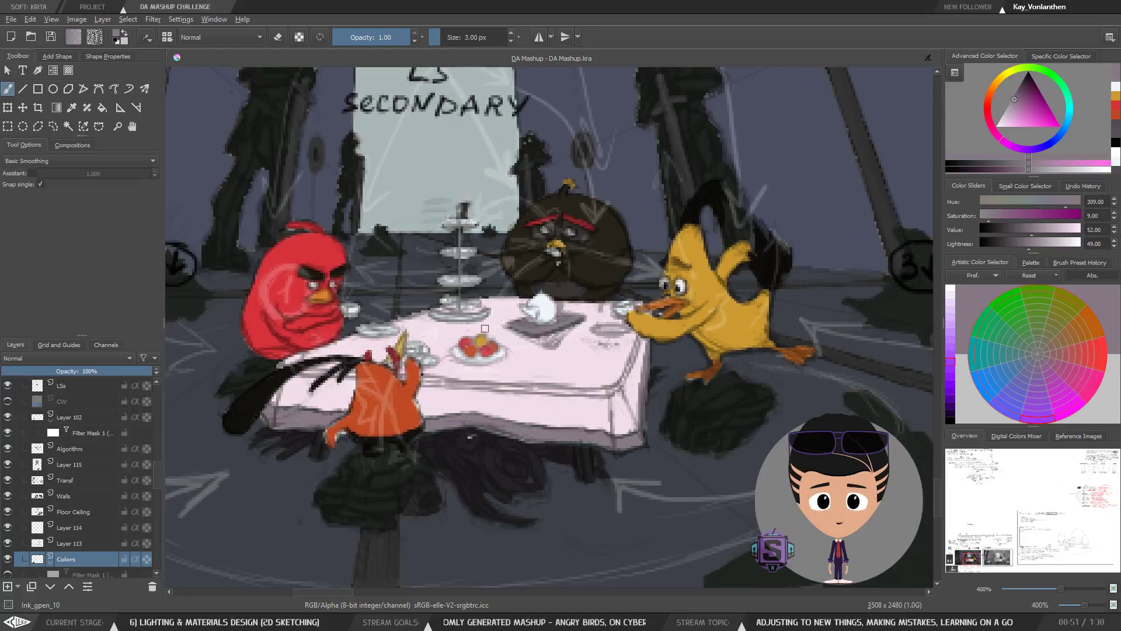
Step: Flip the painting between mirrored and normal view to check the table setting's balance at small scale
key("minus")
key("minus")
key("m")
key("m")
key("m")
key("minus")
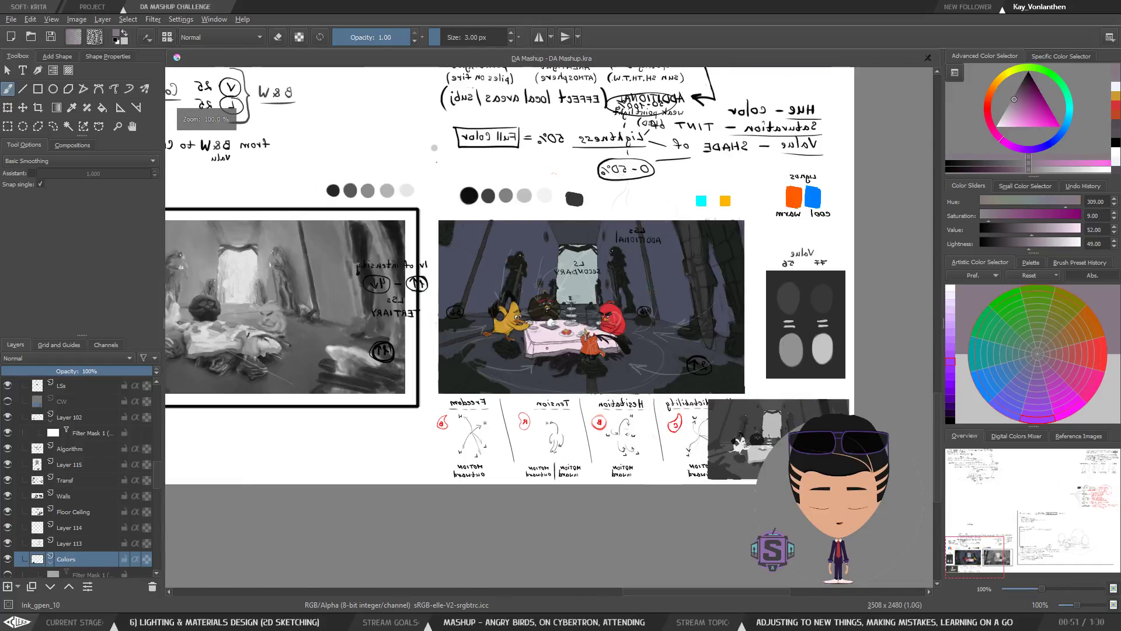
key("m")
key("m")
key("m")
key("m")
key("m")
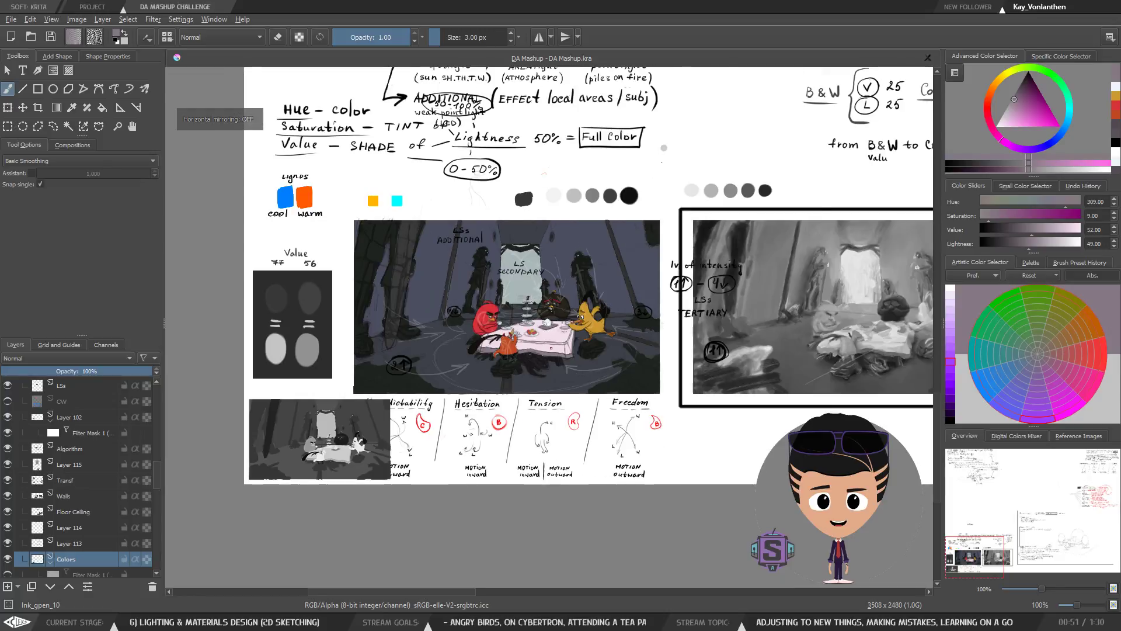
key("plus")
key("plus")
key("plus")
left_click_drag(644, 325, 568, 354)
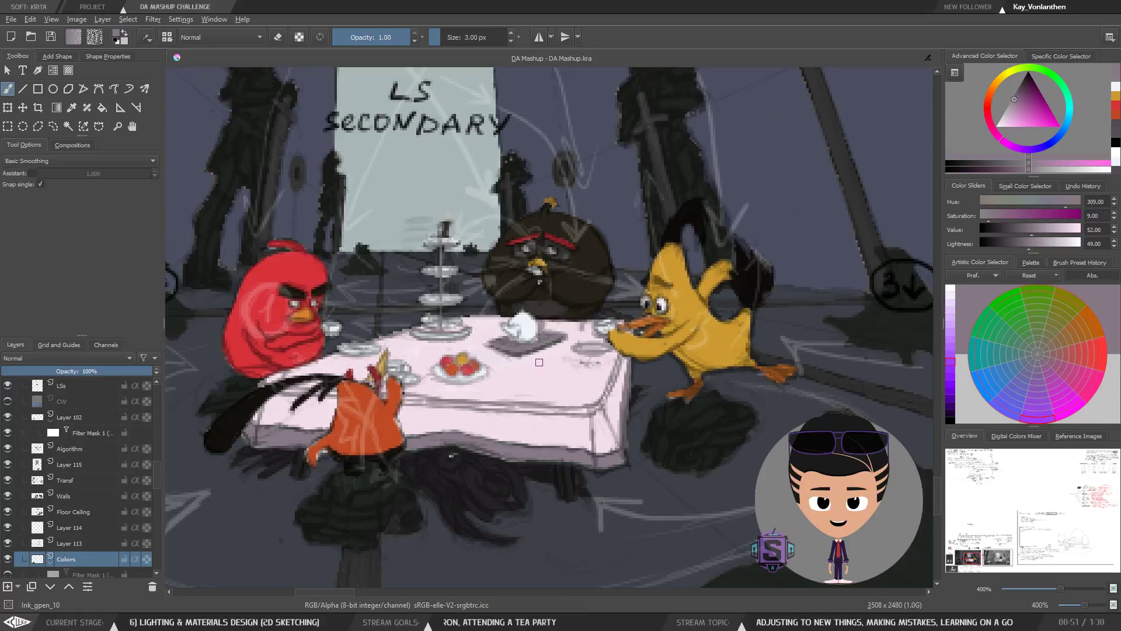
Step: Try outlining the teapot and its tray and moving them to a different spot on the tablecloth
key("l")
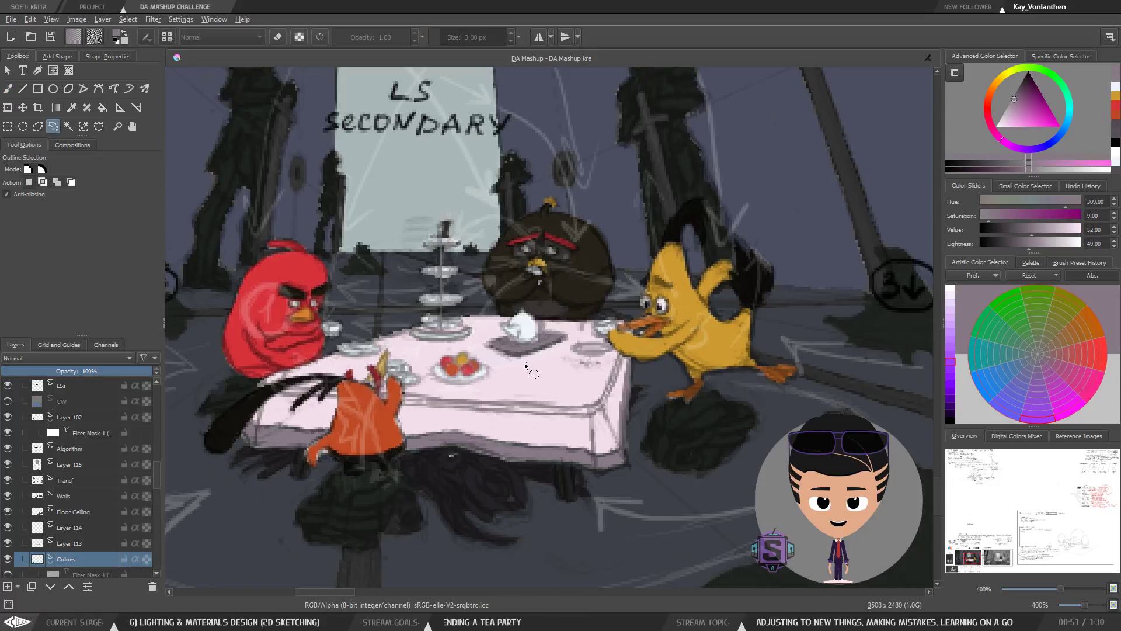
mouse_move(564, 330)
left_mouse_down()
mouse_move(519, 307)
mouse_move(477, 339)
mouse_move(522, 368)
mouse_move(559, 360)
left_mouse_up()
key("t")
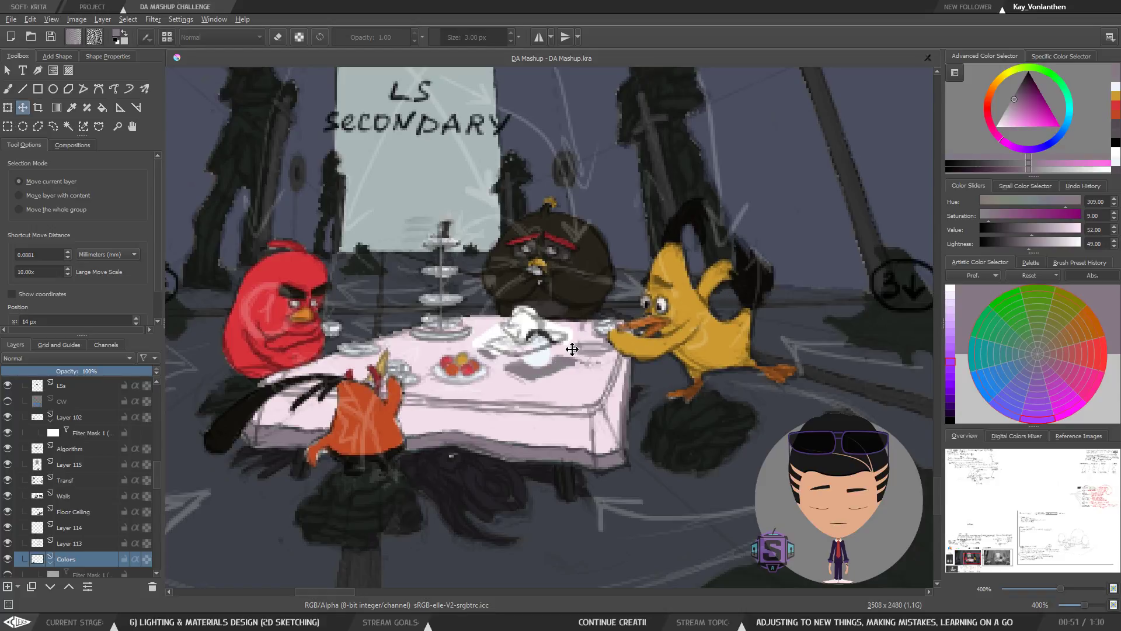
key("minus")
key("b")
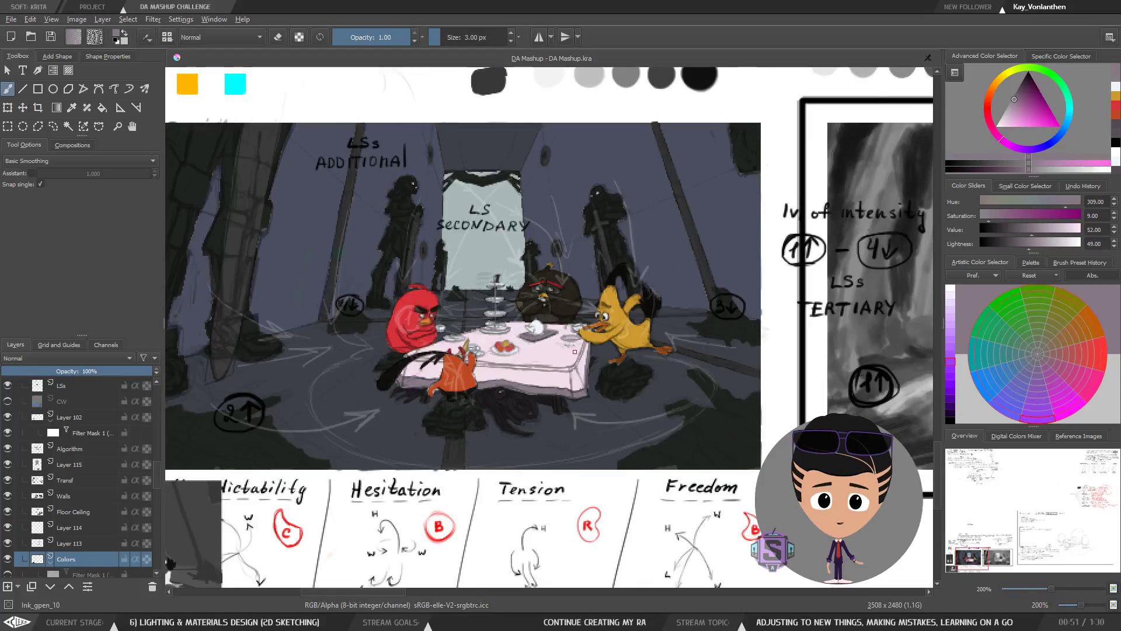
Step: Check the teapot and tray placement in mirrored view, from a distance and close up
key("minus")
key("minus")
key("plus")
key("m")
key("m")
key("m")
key("m")
key("plus")
key("plus")
key("plus")
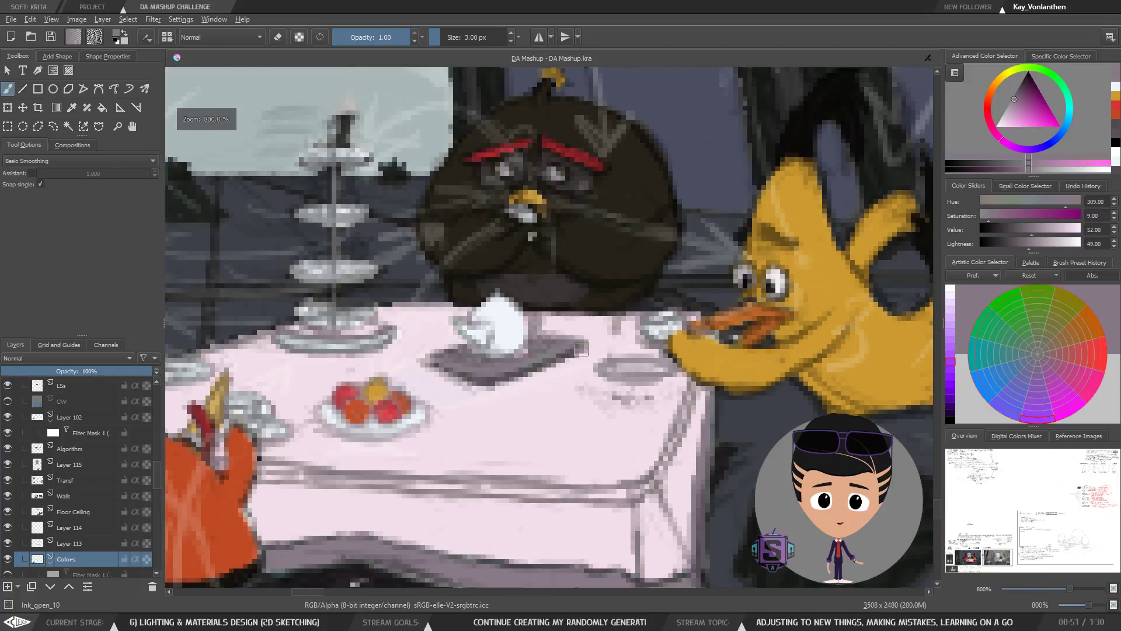
key("minus")
key("plus")
mouse_move(568, 405)
left_mouse_down()
mouse_move(558, 395)
mouse_move(572, 407)
left_mouse_up()
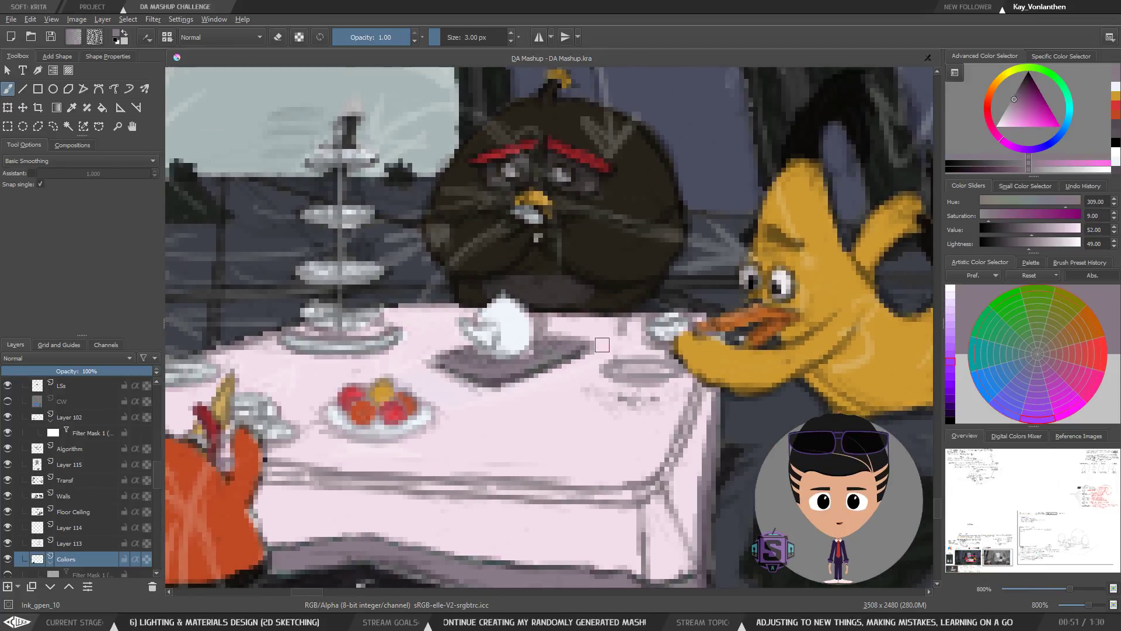
Step: Review the whole painting mirrored once more, restore the normal orientation and save the document
key("minus")
key("minus")
key("m")
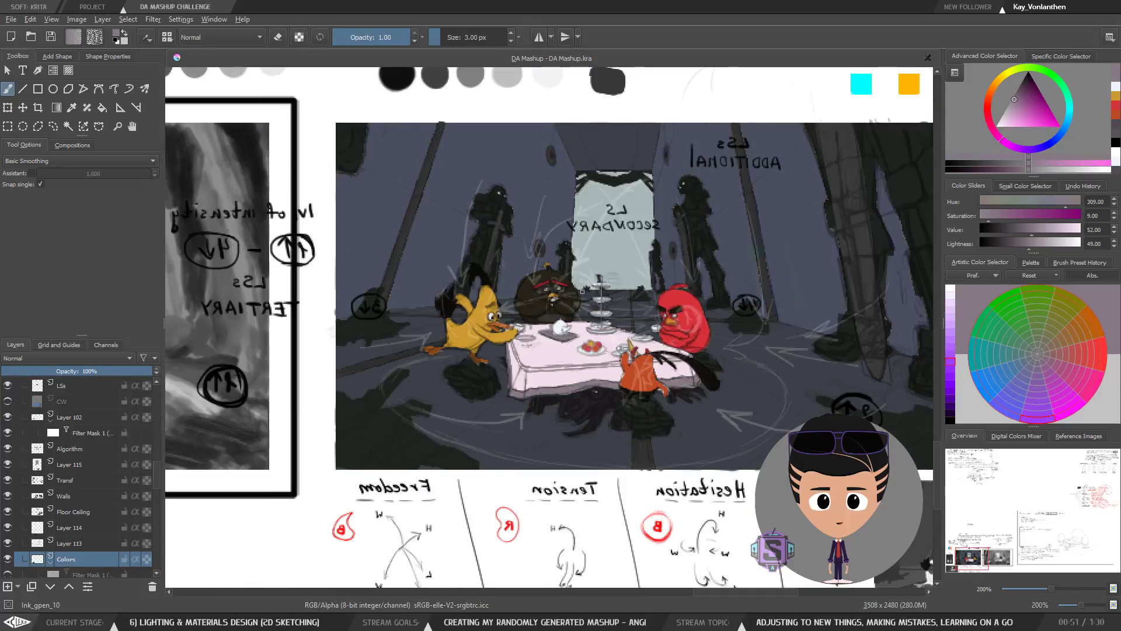
key("m")
left_click(50, 38)
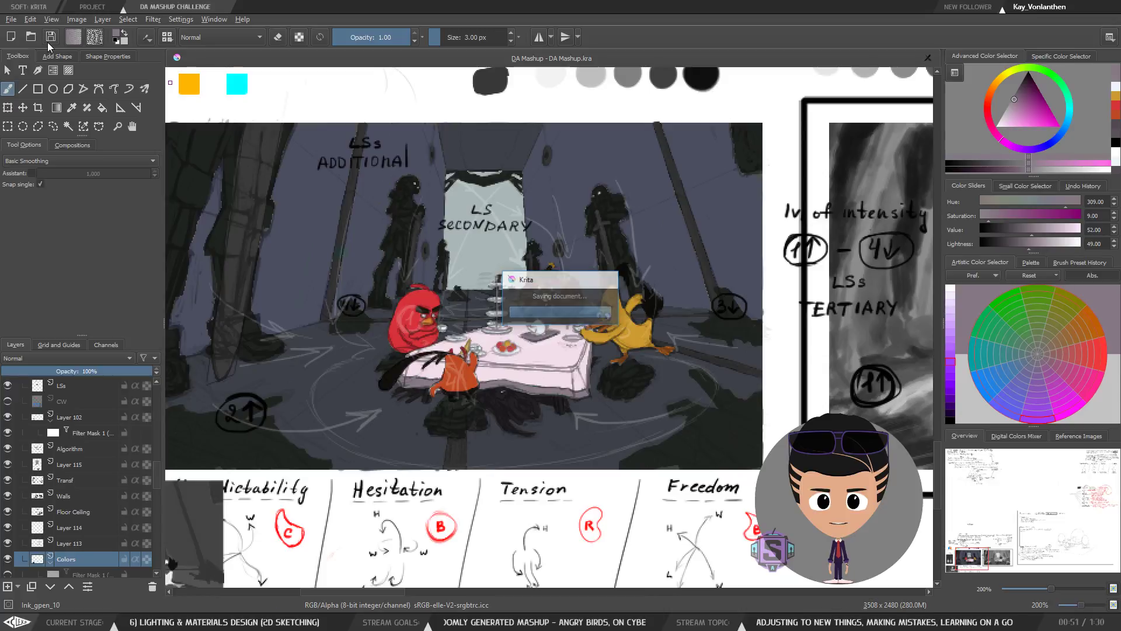
Step: Fill the empty saucer in front of the yellow bird with a light tone based on the teapot's bluish white
key("plus")
key("plus")
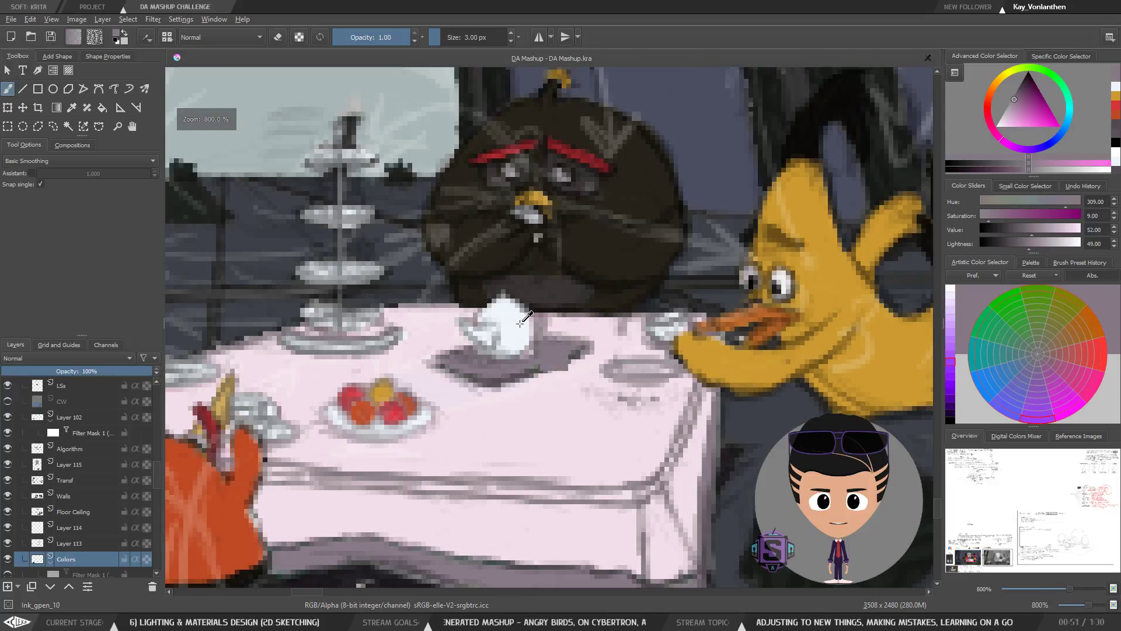
left_click(512, 316, "ctrl")
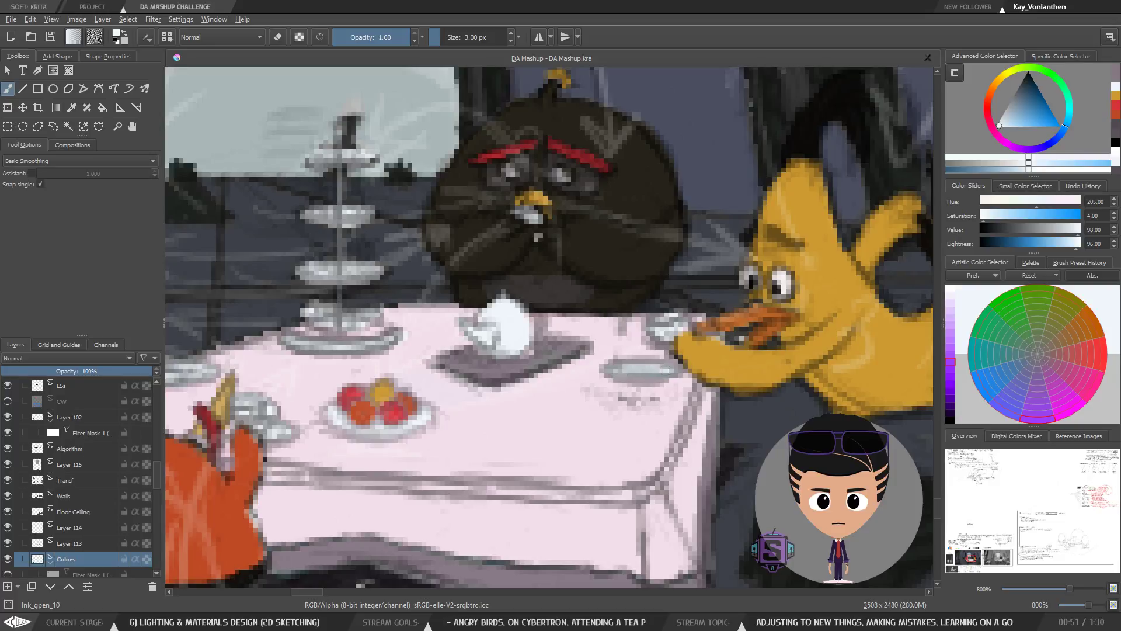
left_click_drag(673, 373, 675, 372)
left_click(519, 325, "ctrl")
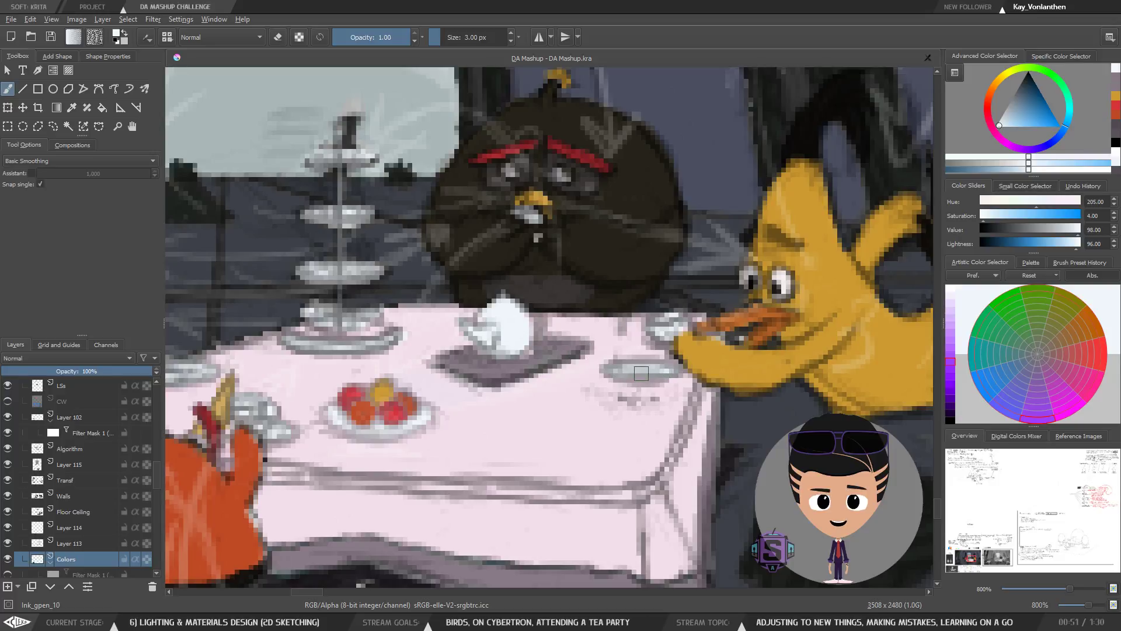
left_click_drag(510, 403, 719, 435)
scroll(537, 457, "down", 5)
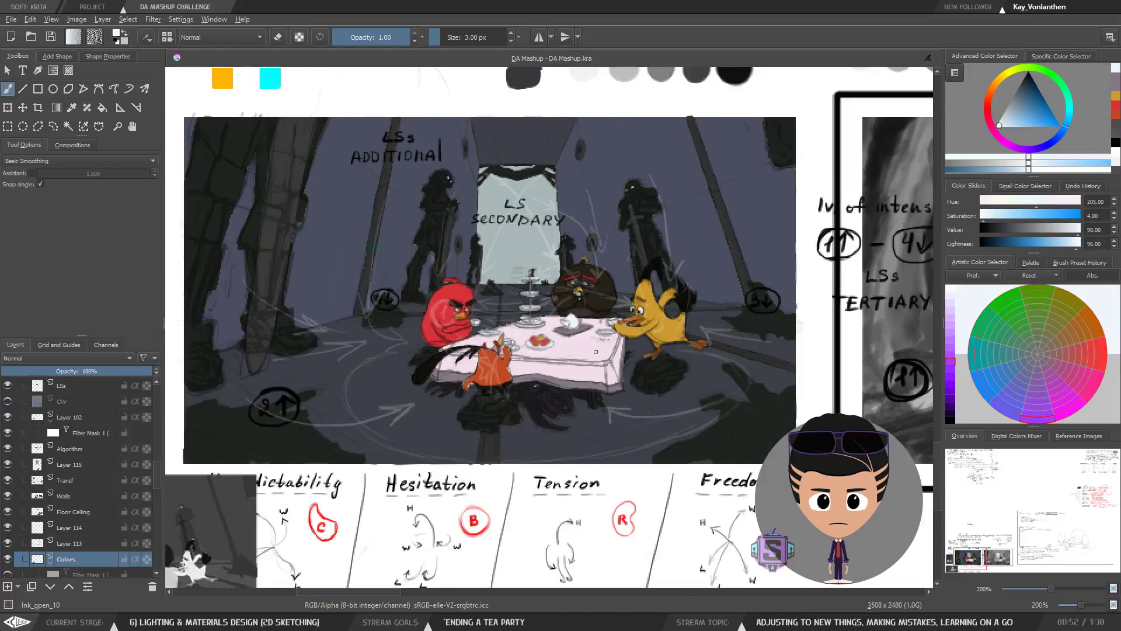
Step: Compare the teapot tray's grey-purple with the shaded hem of the tablecloth by sampling both colors
key("ctrl+plus")
key("ctrl+plus")
left_click(612, 444, "ctrl")
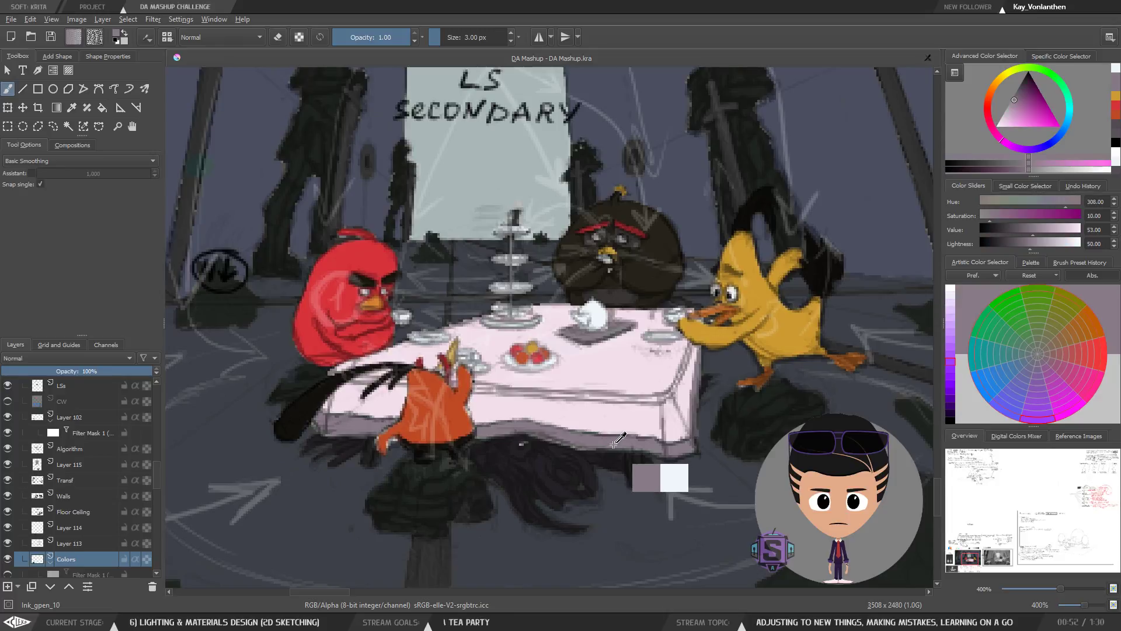
key("ctrl+plus")
key("ctrl+plus")
left_click(617, 347, "ctrl")
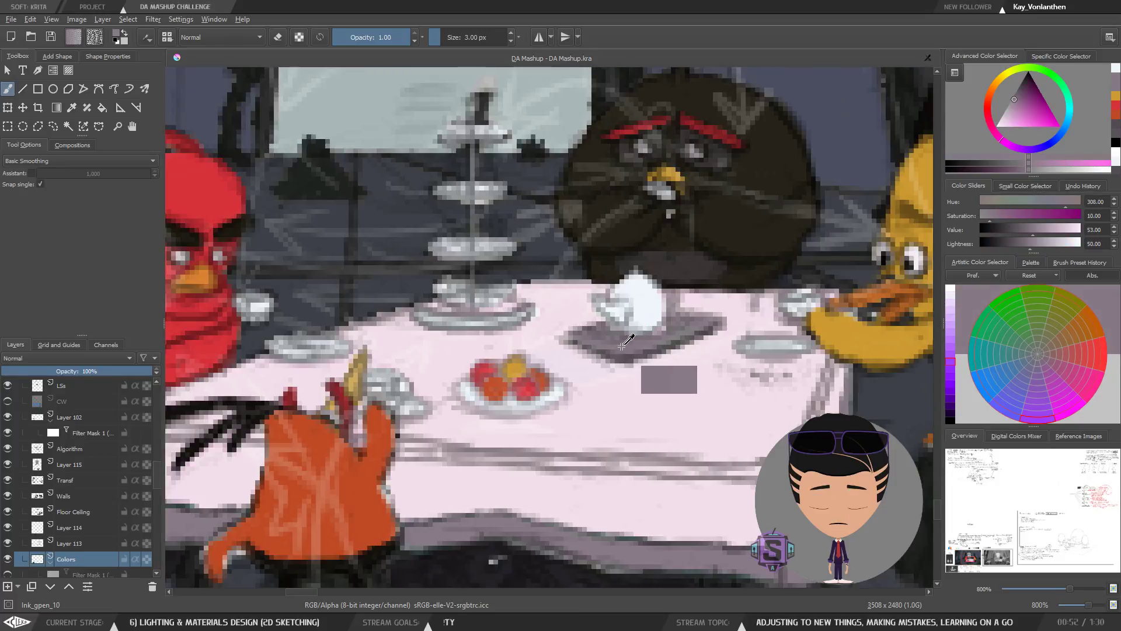
left_click_drag(645, 351, 559, 260)
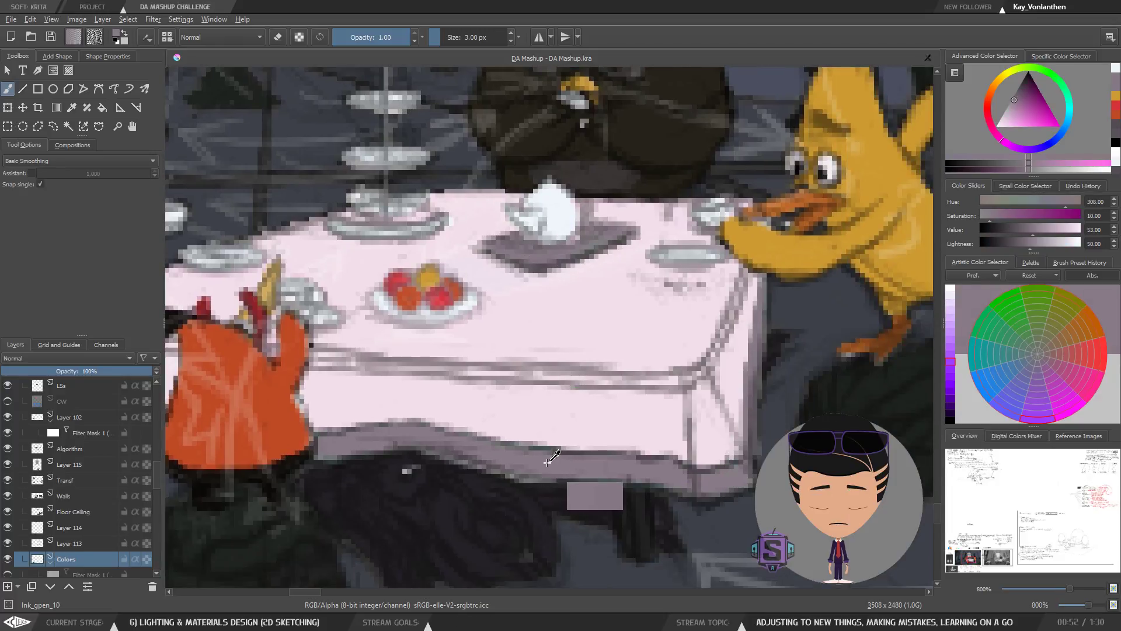
Step: Repaint the teapot's tray with a 6 px brush in a lighter grey-purple, raising the color's value to 61
left_click(536, 256, "ctrl")
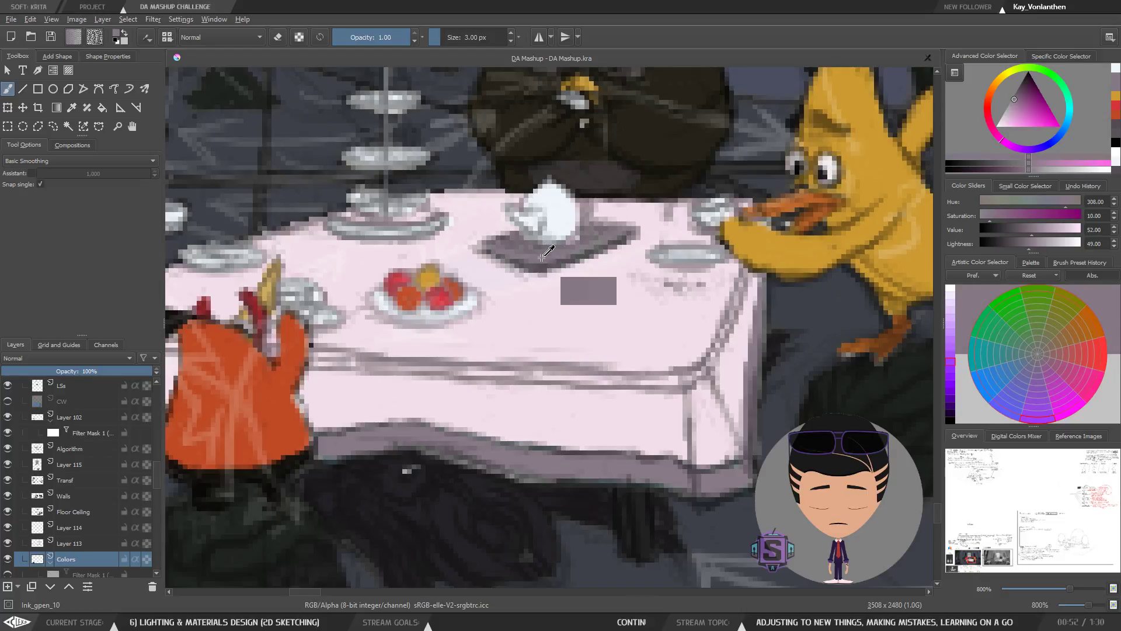
left_click_drag(1032, 247, 1040, 247)
left_click_drag(591, 271, 562, 368)
key("bracketright")
key("bracketright")
key("bracketright")
mouse_move(497, 350)
left_mouse_down()
mouse_move(478, 345)
mouse_move(563, 337)
left_mouse_up()
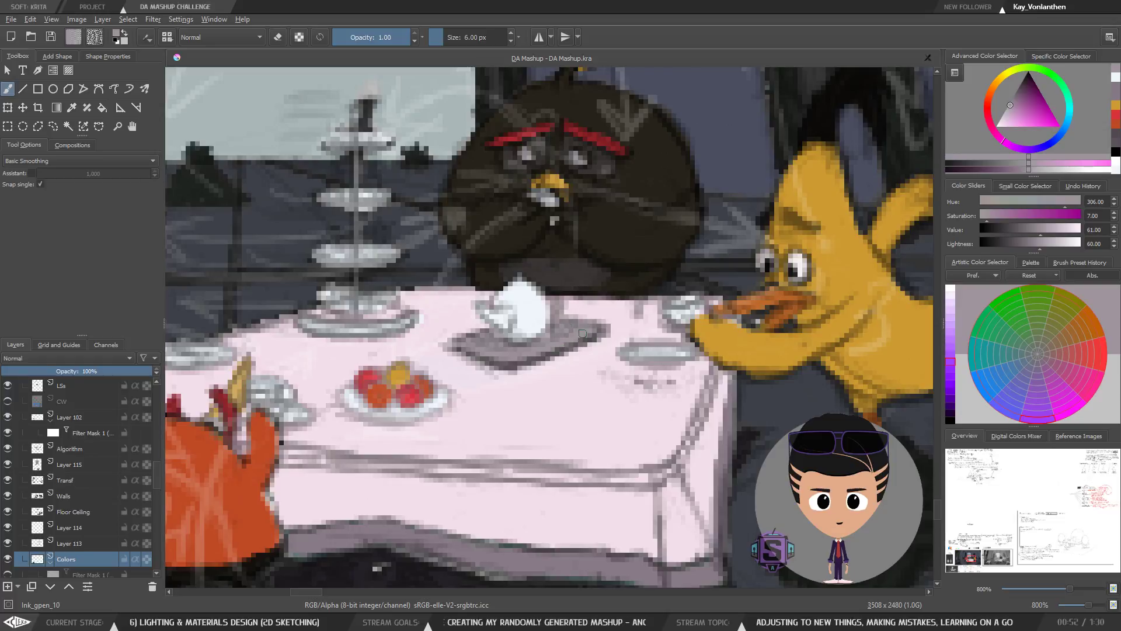
Step: Sample the teapot's bluish white and judge the lighter tray within the whole painting, including in mirrored view
left_click(548, 302, "ctrl")
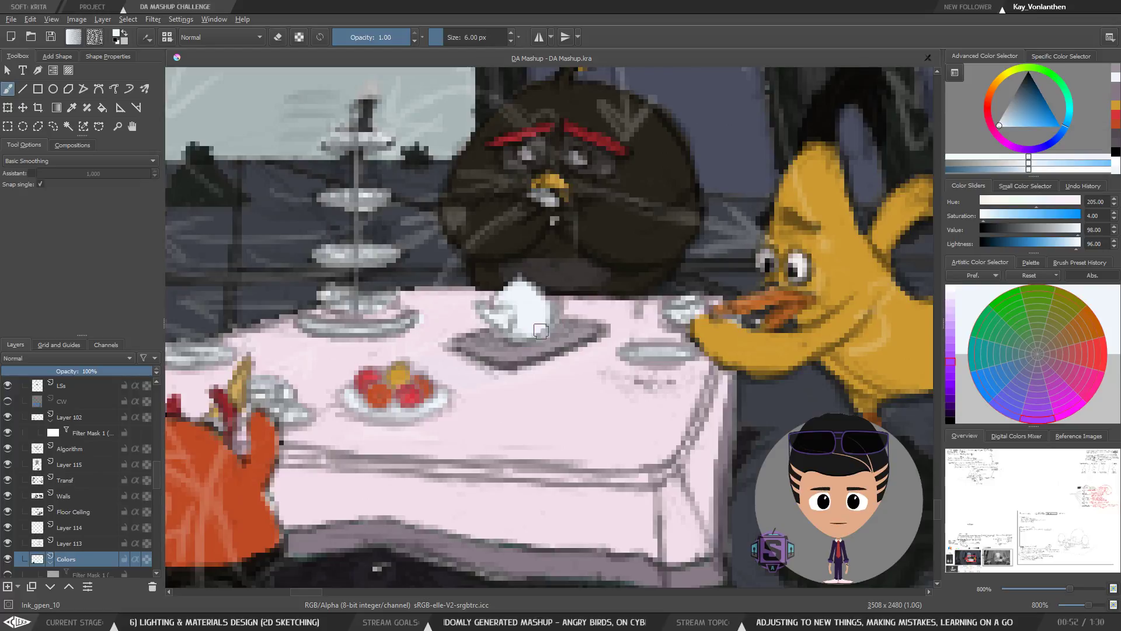
scroll(545, 308, "down", 4)
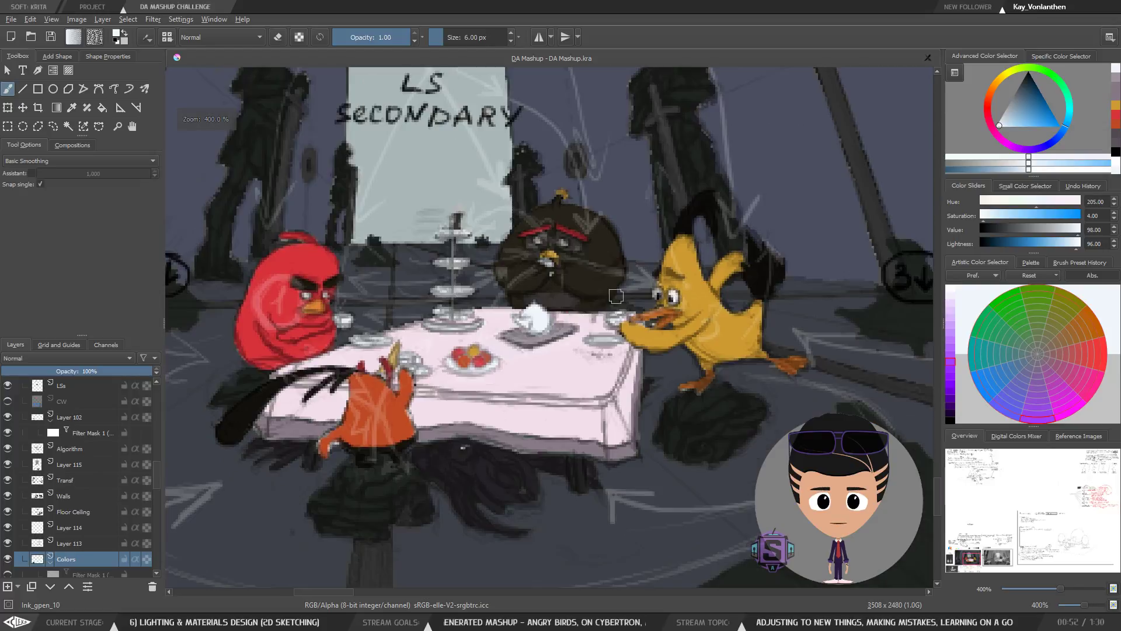
scroll(589, 327, "down", 1)
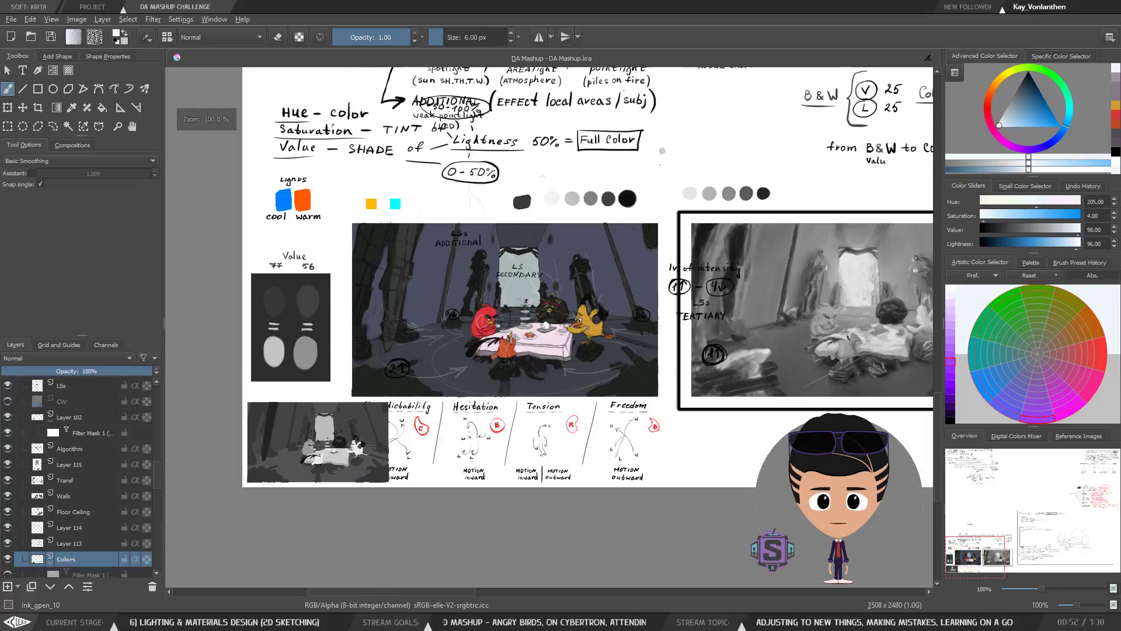
scroll(578, 344, "down", 1)
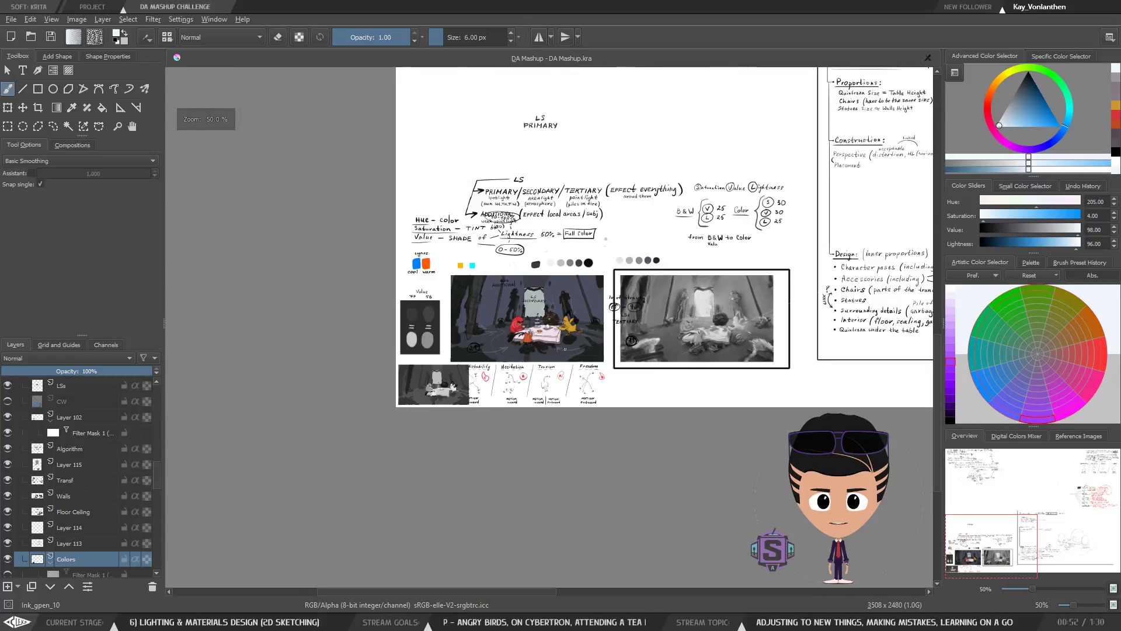
scroll(549, 326, "up", 2)
key("m")
key("m")
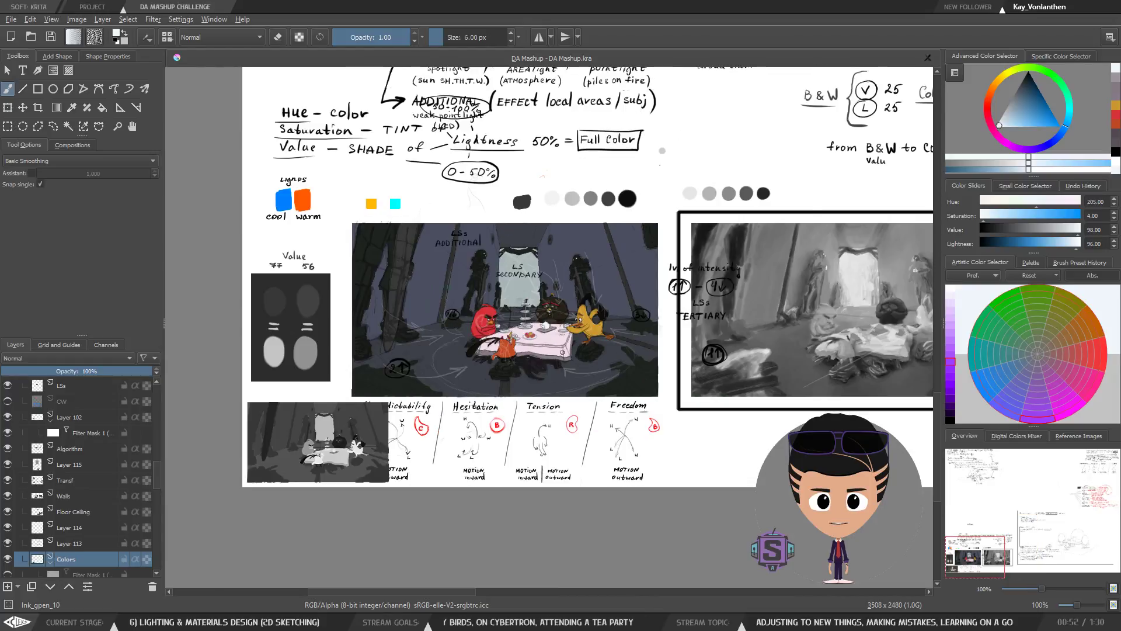
scroll(549, 329, "up", 2)
left_click_drag(529, 363, 556, 365)
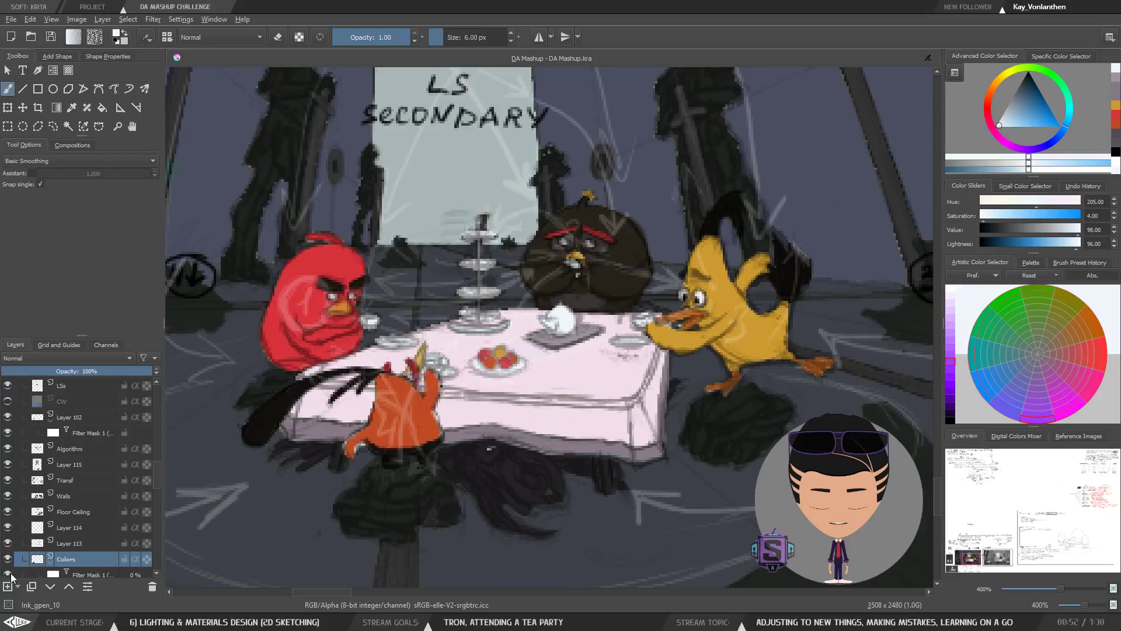
Step: Show the filter mask on the Colors layer, judge the characters and table in greyscale, including mirrored, and save the document
scroll(611, 308, "down", 3)
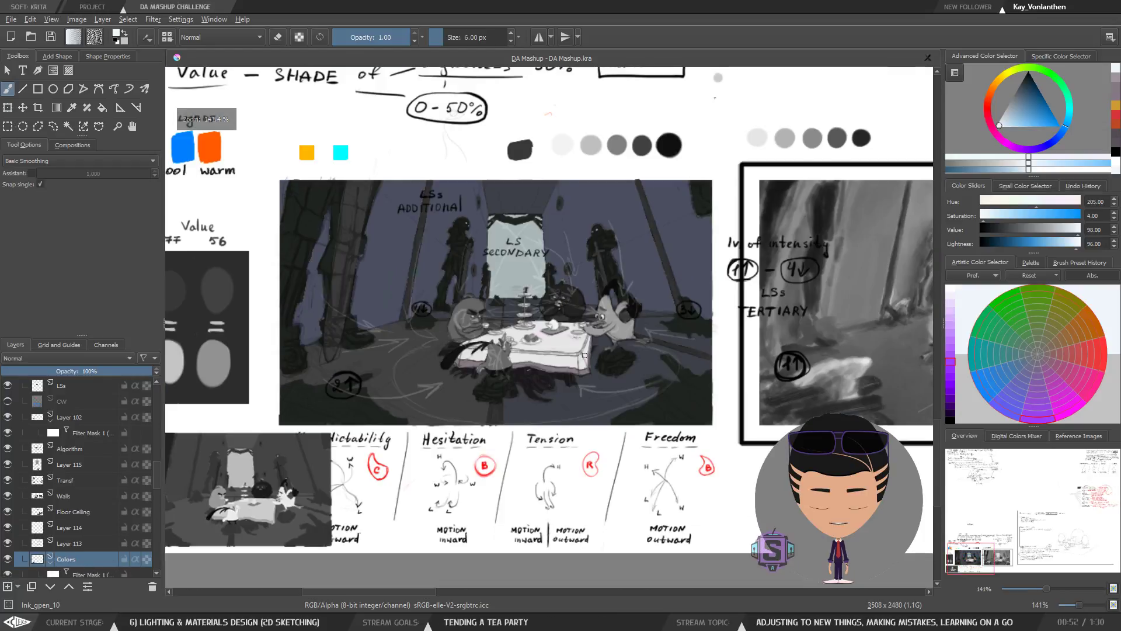
scroll(584, 354, "up", 2)
scroll(584, 354, "down", 2)
scroll(588, 300, "up", 2)
key("m")
key("m")
key("minus")
key("minus")
key("plus")
key("plus")
left_click_drag(525, 369, 526, 405)
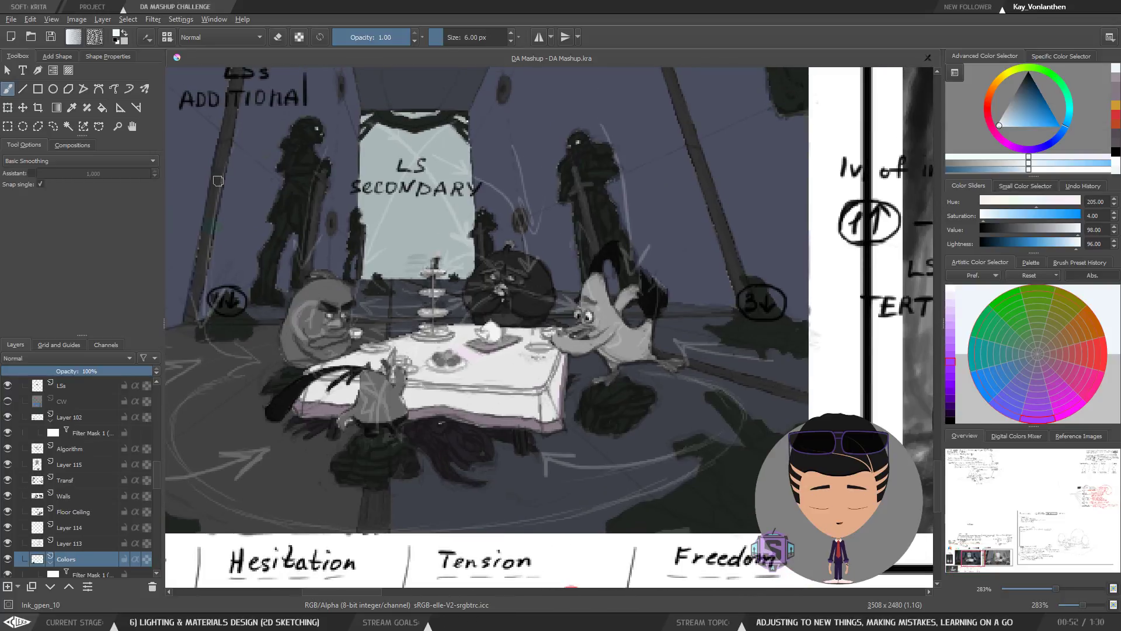
left_click(51, 37)
Step: Collapse the Sketch group and hide both it and the Comp Flow layer
scroll(156, 396, "up", 5)
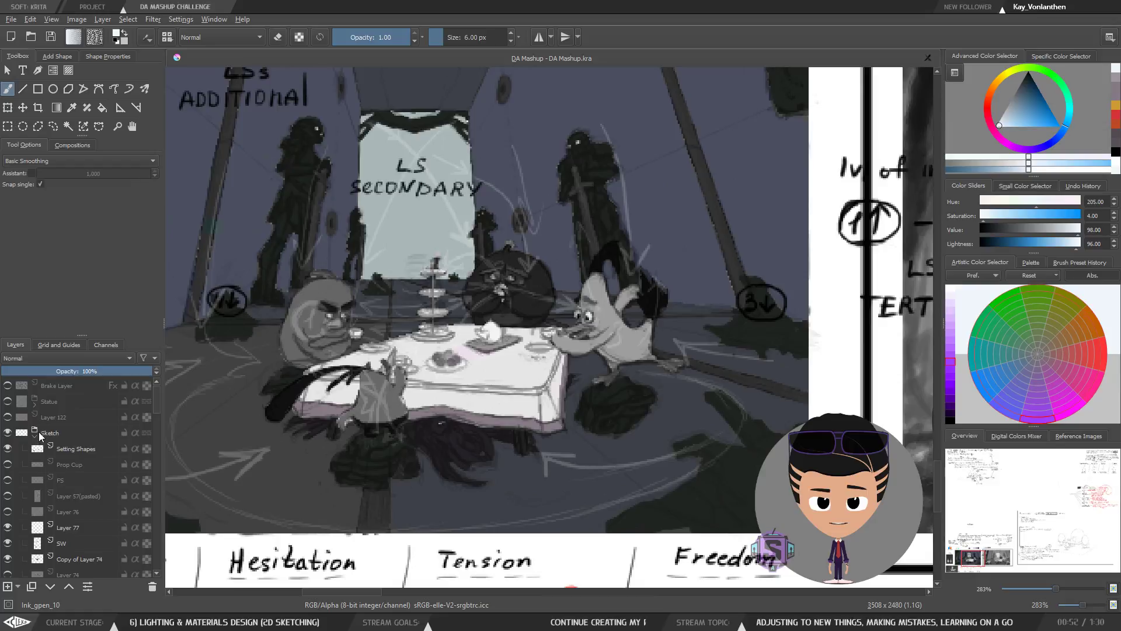
left_click(39, 433)
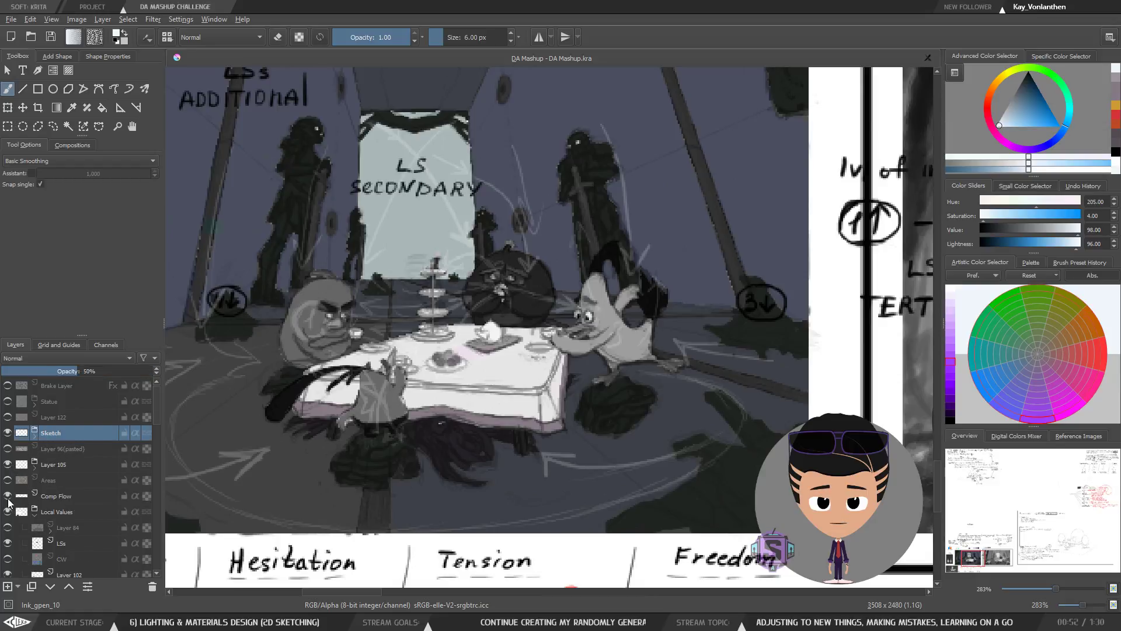
left_click(7, 495)
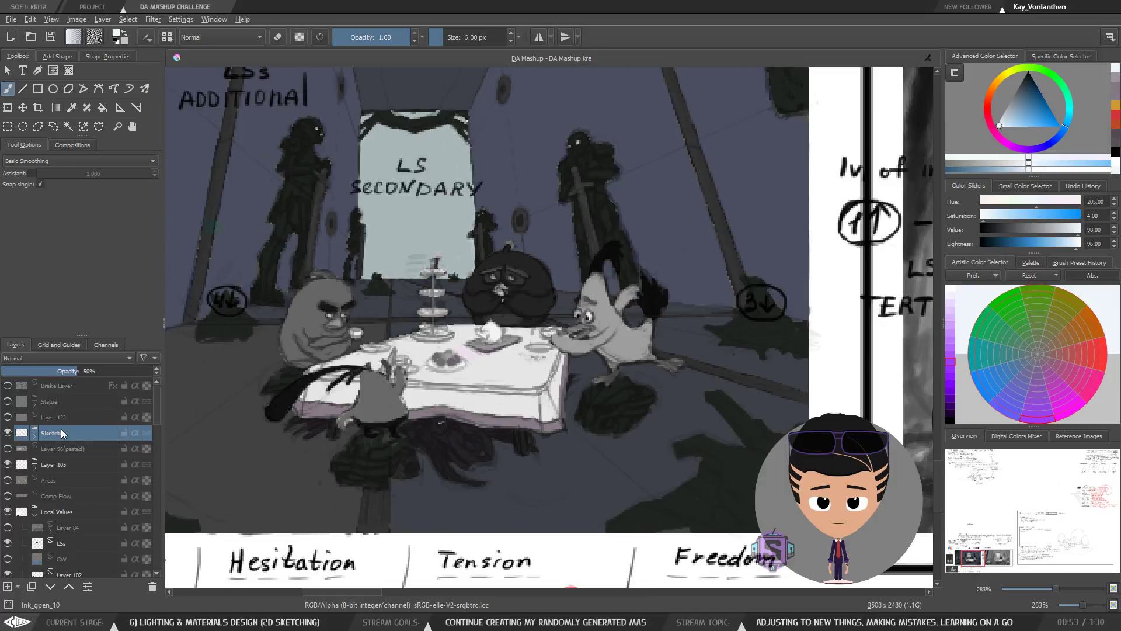
left_click(8, 433)
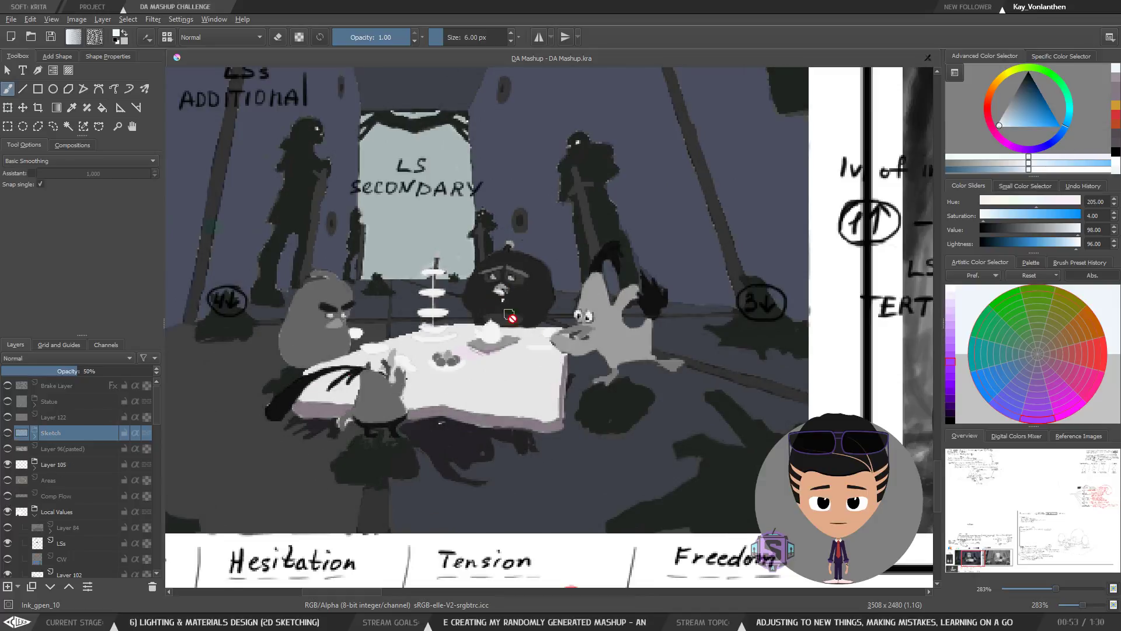
Step: Examine the greyscale shapes of the birds and table without sketch lines at several scales
key("minus")
key("minus")
key("plus")
key("plus")
key("minus")
key("minus")
key("minus")
key("minus")
key("plus")
key("plus")
left_click_drag(546, 396, 498, 407)
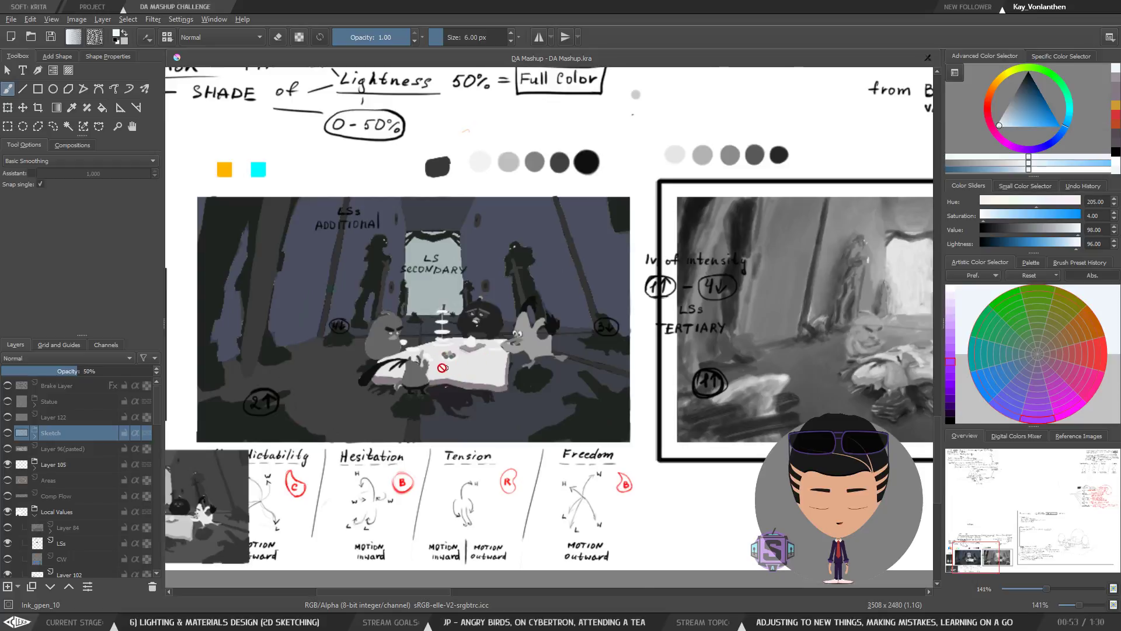
Step: Examine the greyscale tea table, tableware and birds up close with the sketch lines hidden
key("plus")
key("plus")
left_click_drag(380, 421, 475, 405)
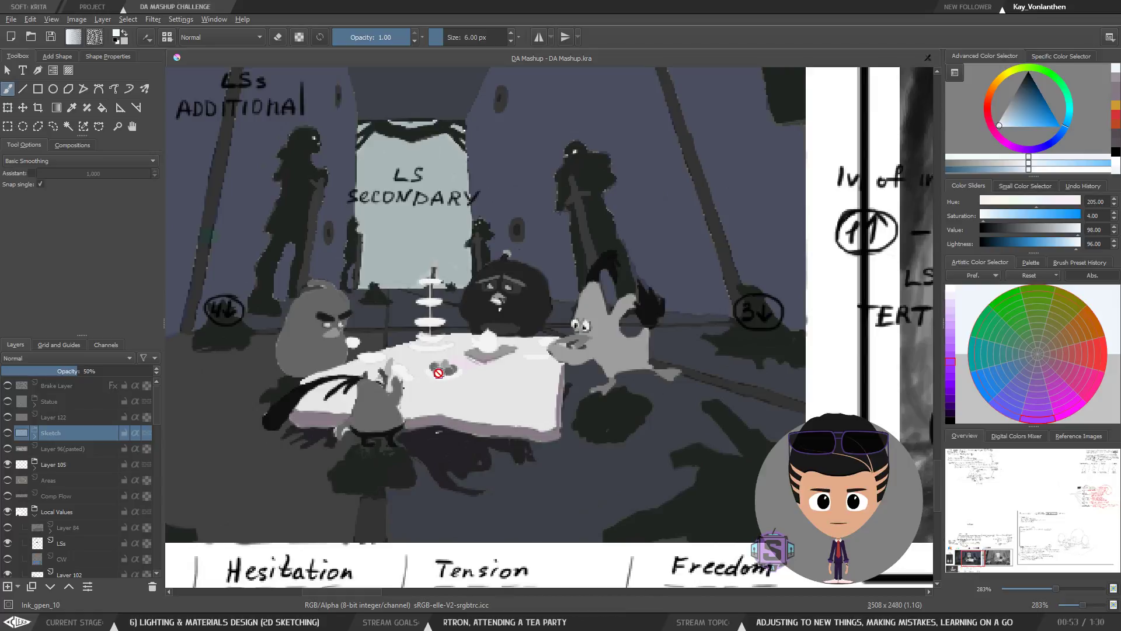
key("plus")
key("plus")
left_click_drag(457, 393, 583, 312)
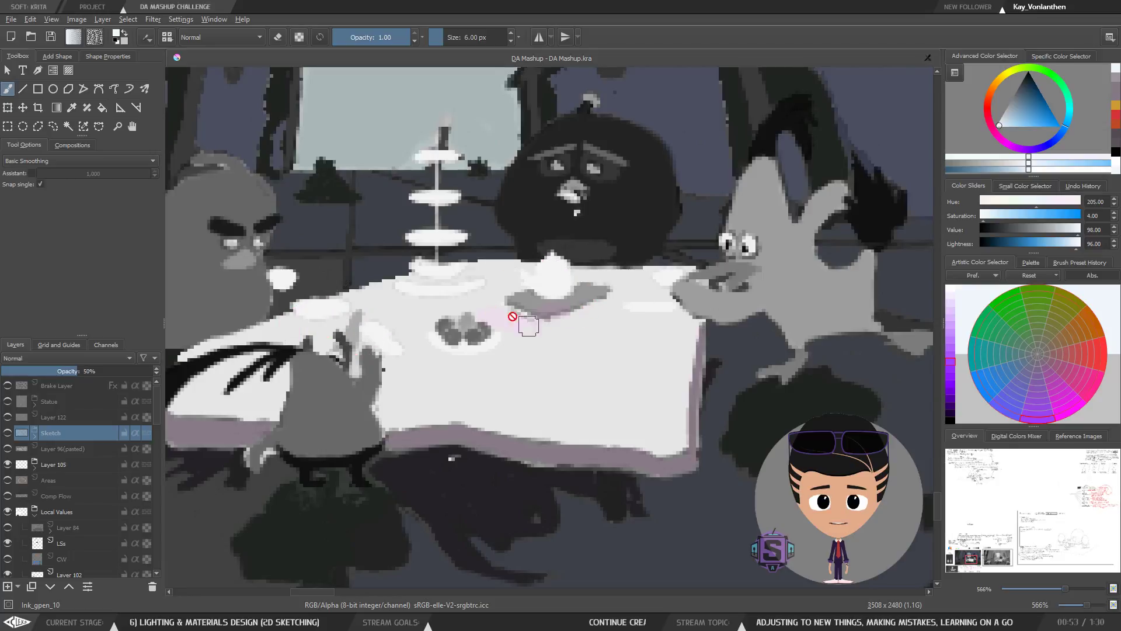
key("minus")
key("minus")
key("plus")
key("plus")
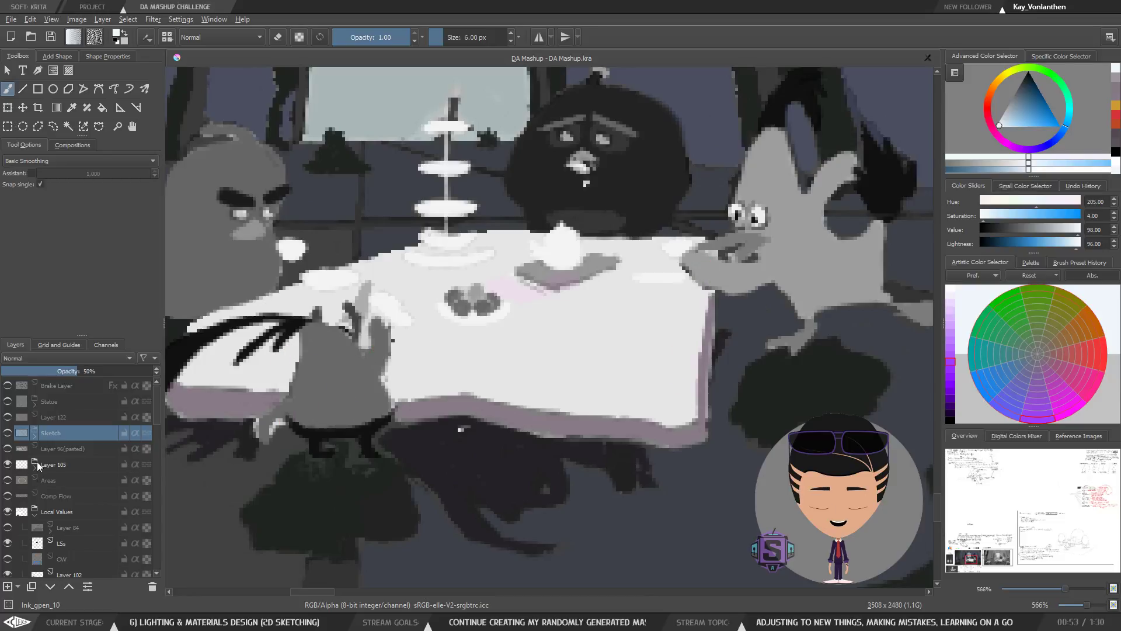
Step: Show the Sketch group and judge the greyscale painting with its linework at close and full scale
left_click(7, 434)
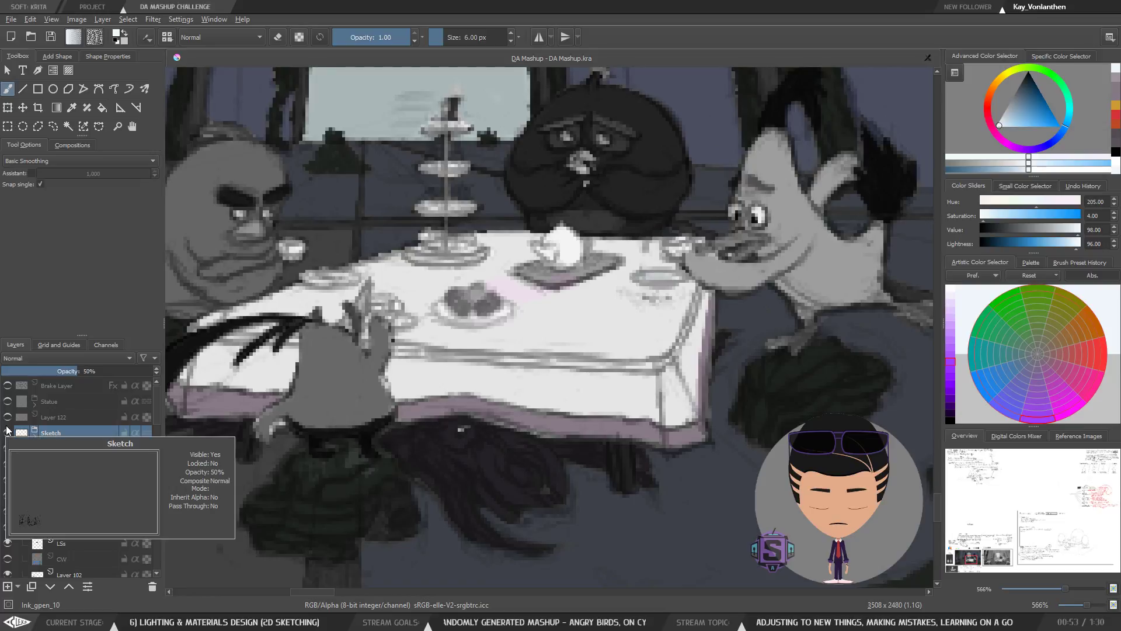
scroll(585, 274, "down", 5)
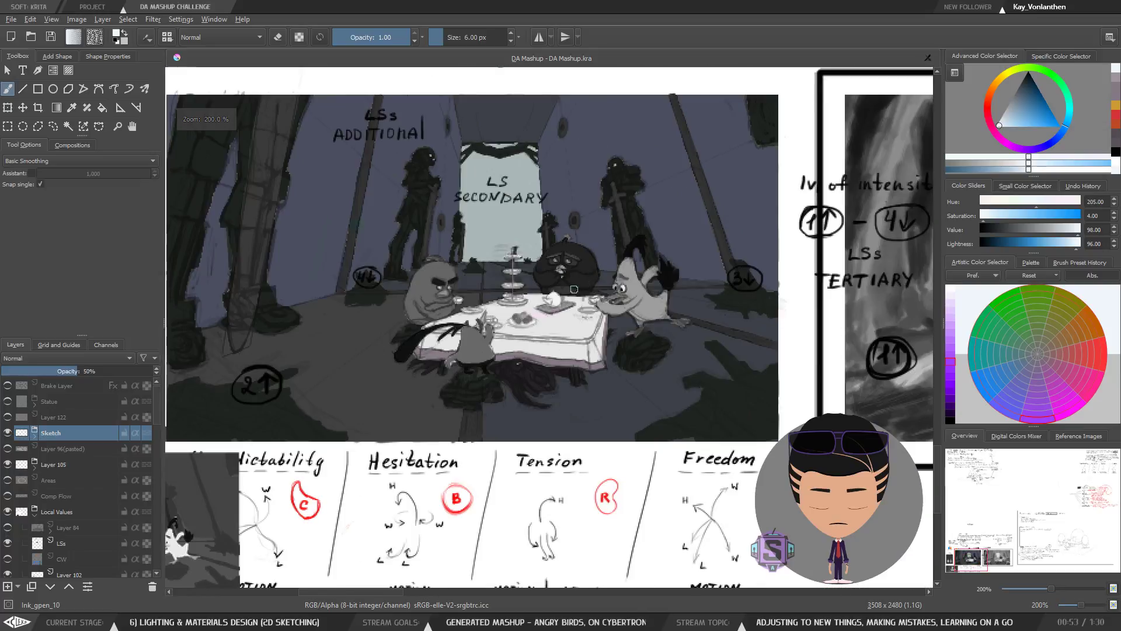
key("ctrl+plus")
key("ctrl+plus")
key("ctrl+minus")
key("ctrl+minus")
key("ctrl+plus")
key("ctrl+plus")
left_click_drag(587, 361, 527, 401)
key("ctrl+minus")
key("ctrl+minus")
left_click_drag(559, 365, 555, 365)
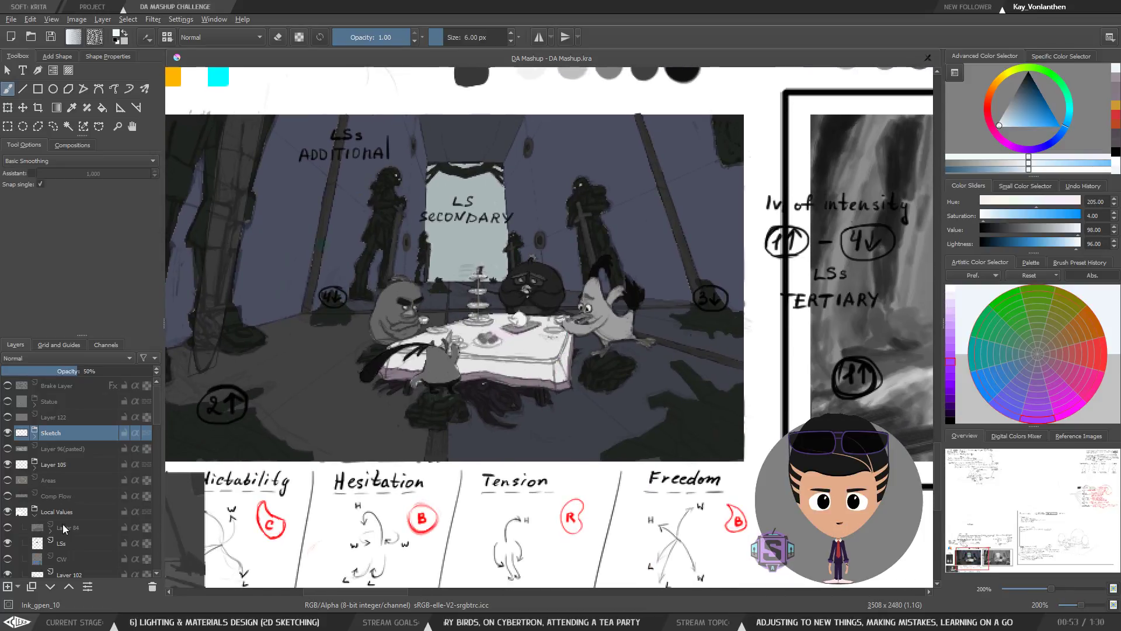
Step: Preview Layer 84 and the Areas overlay over the painting one after the other, hiding each again
left_click(8, 528)
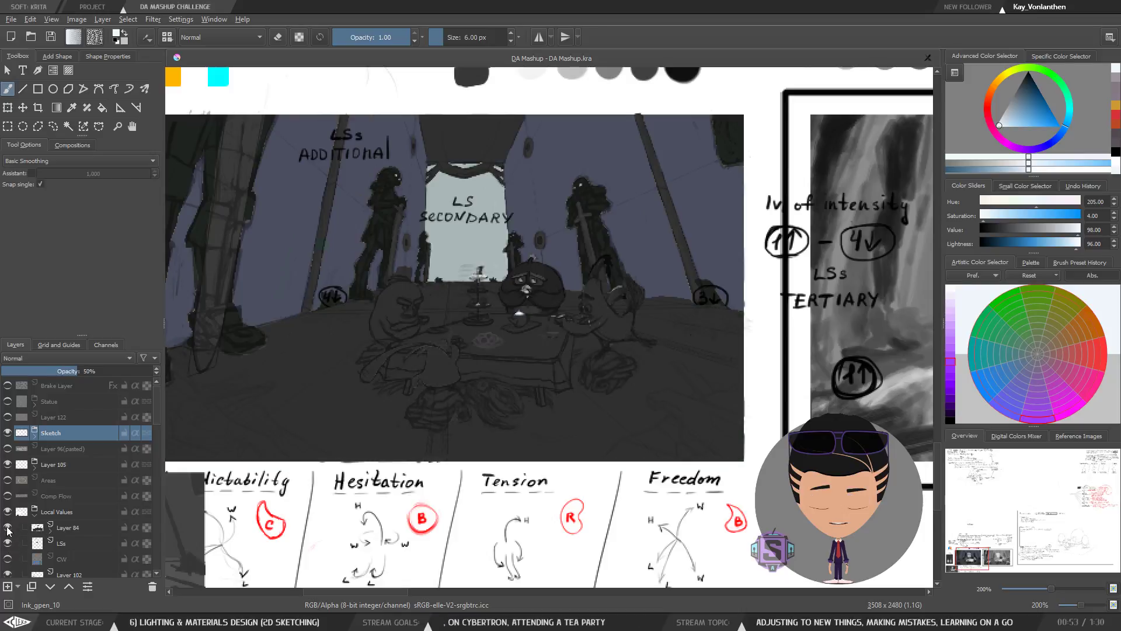
left_click(8, 527)
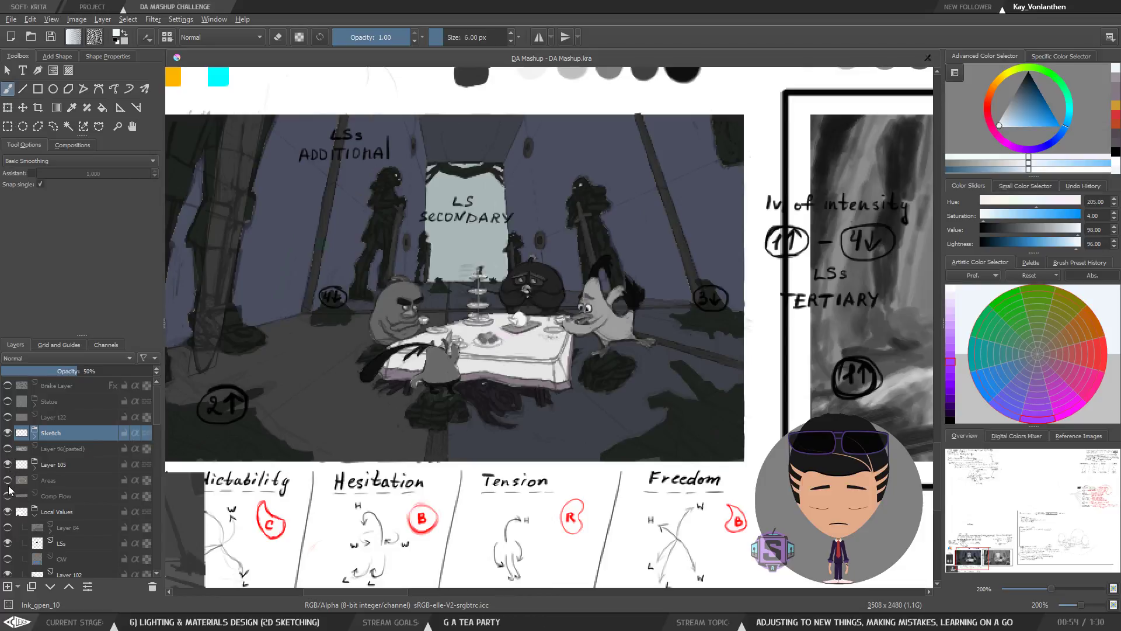
left_click(8, 480)
left_click(8, 481)
left_click(9, 481)
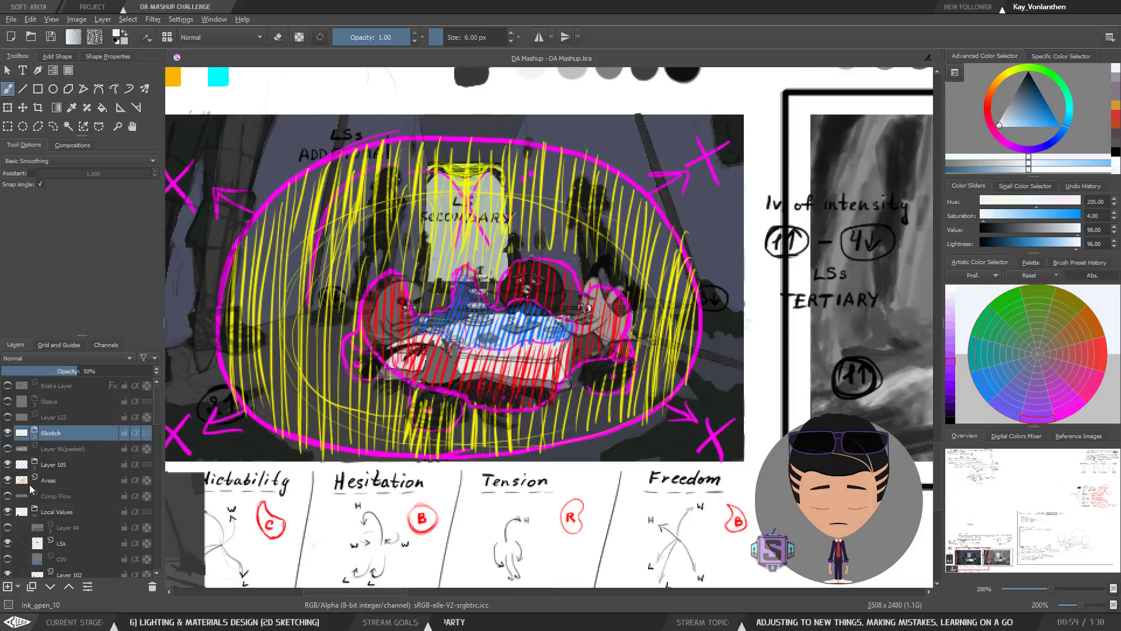
left_click(8, 481)
Step: Show the Comp Flow layer, then select the Colors layer and hide its filter mask to restore full color
left_click(7, 496)
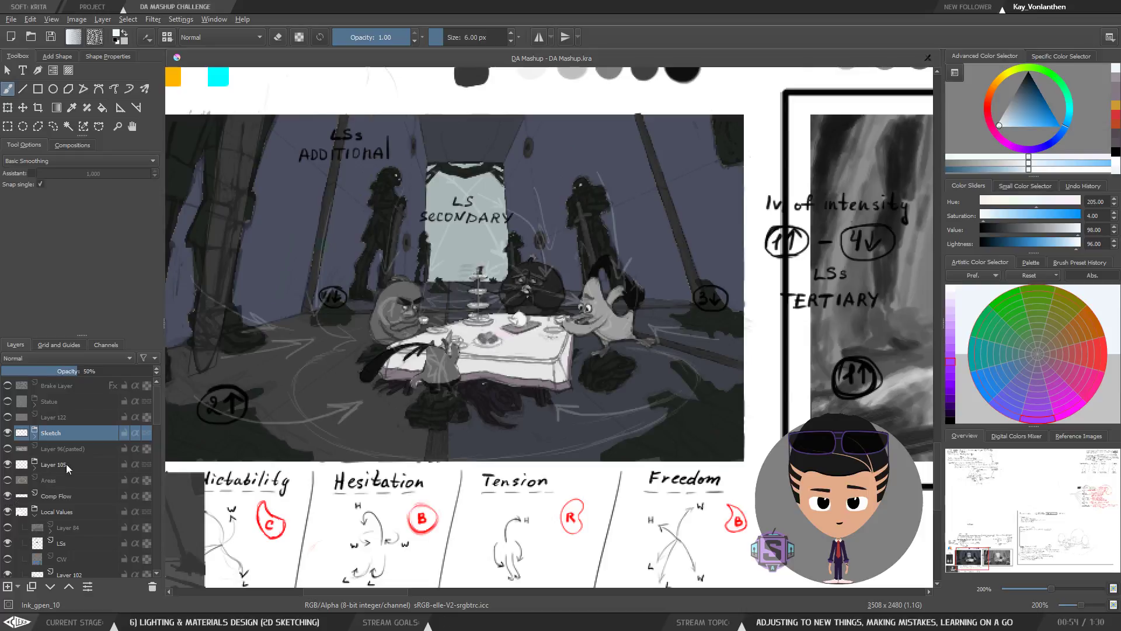
left_click_drag(157, 415, 156, 445)
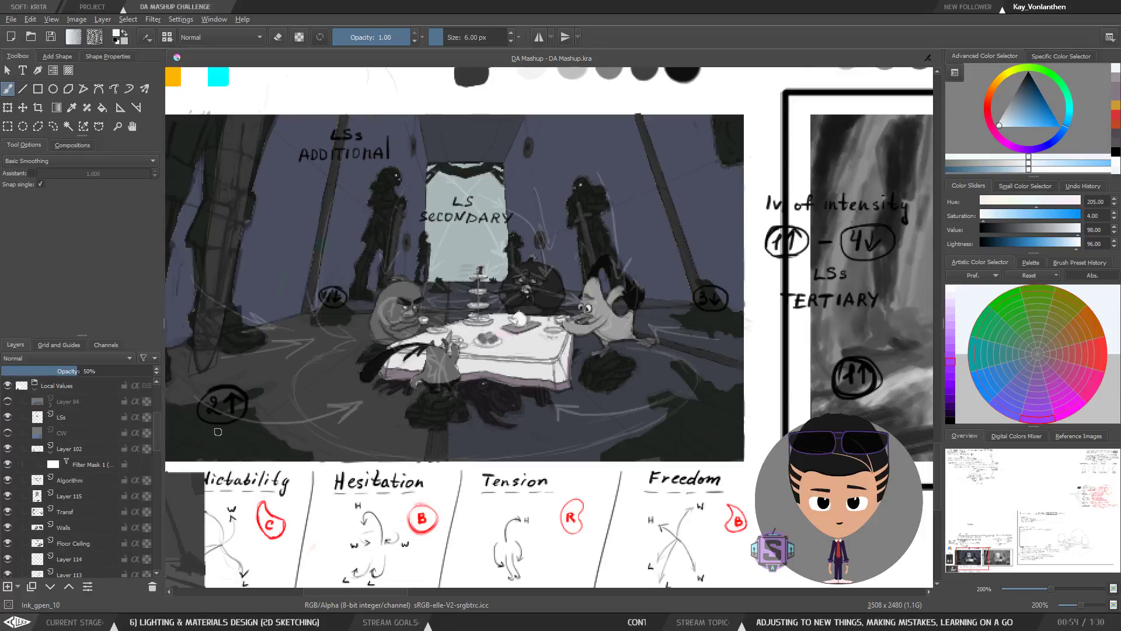
left_click(455, 360)
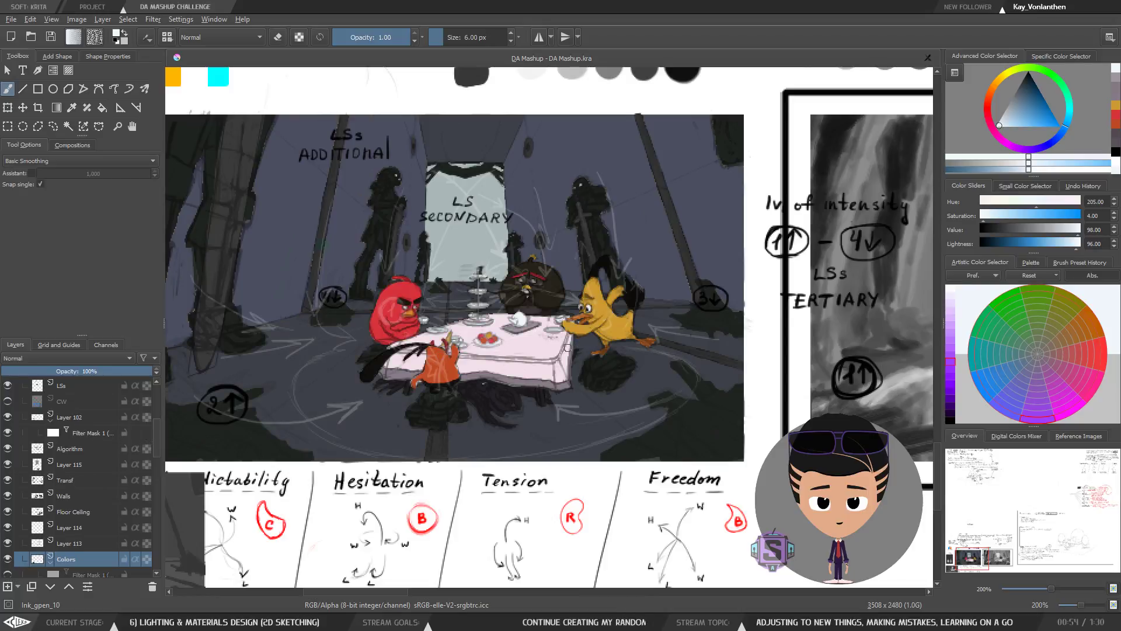
Step: Hide the Sketch group and the Comp Flow layer so only the colored shapes remain
scroll(64, 443, "up", 4)
left_click(7, 433)
key("minus")
key("minus")
key("minus")
key("plus")
key("plus")
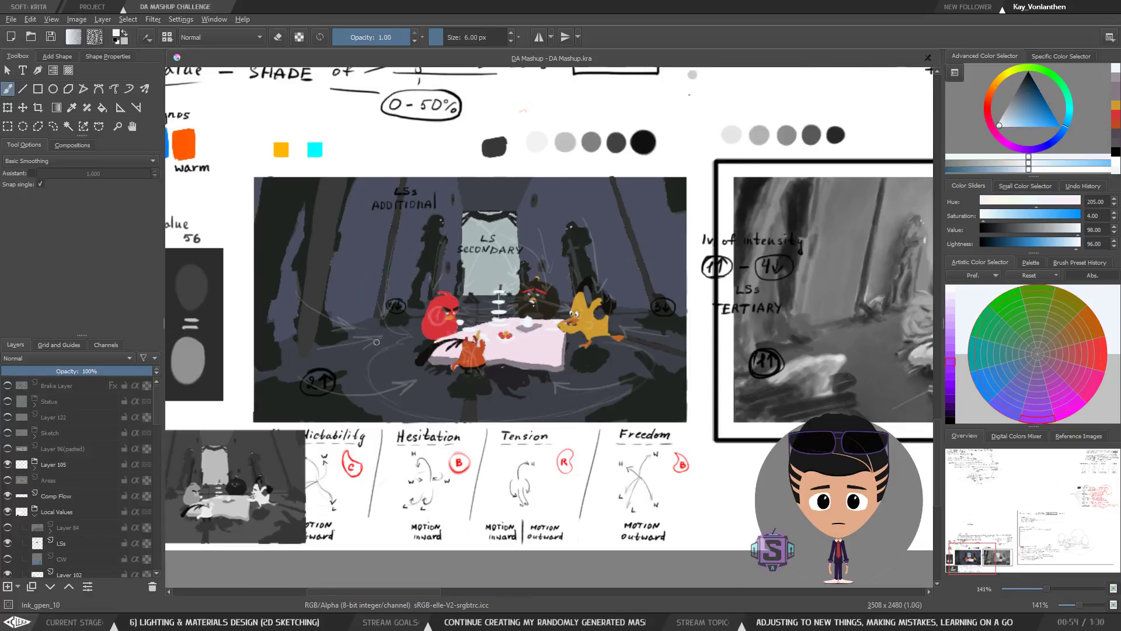
left_click(7, 496)
Step: Judge the colored painting as a small thumbnail within the whole sheet, including in mirrored view
key("minus")
key("minus")
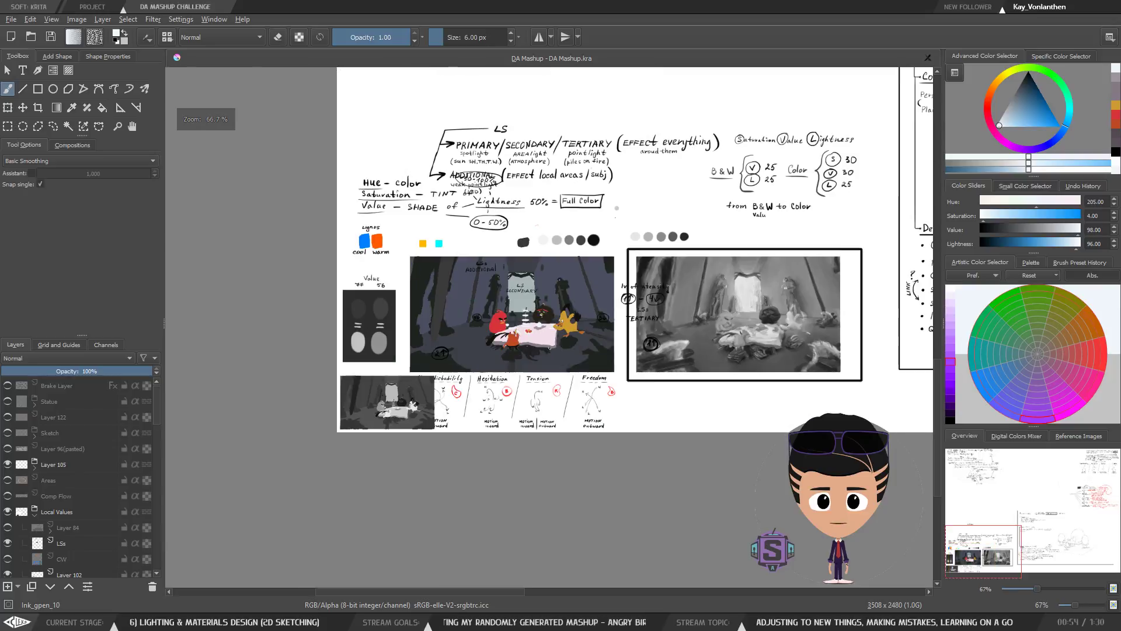
key("m")
key("m")
key("plus")
key("plus")
key("minus")
key("minus")
key("minus")
key("minus")
key("minus")
key("minus")
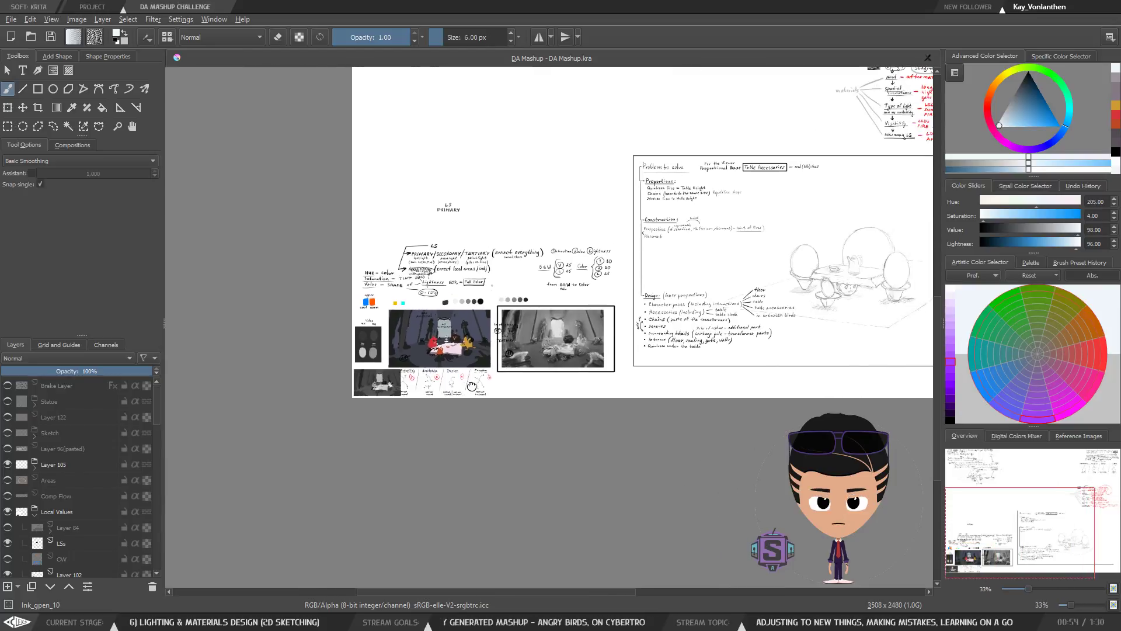
key("plus")
key("plus")
key("plus")
key("plus")
key("plus")
key("plus")
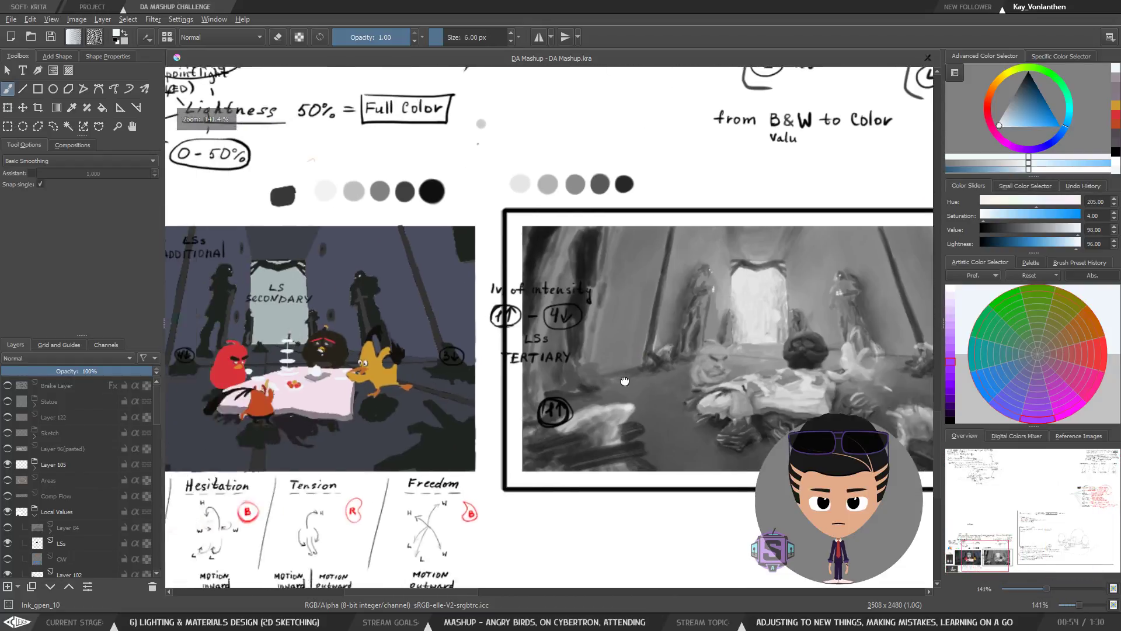
Step: Compare the colored birds and tea table near and far, and save the document
left_click_drag(625, 380, 853, 370)
key("plus")
key("plus")
key("minus")
key("minus")
left_click_drag(486, 397, 506, 400)
key("plus")
key("plus")
key("minus")
key("minus")
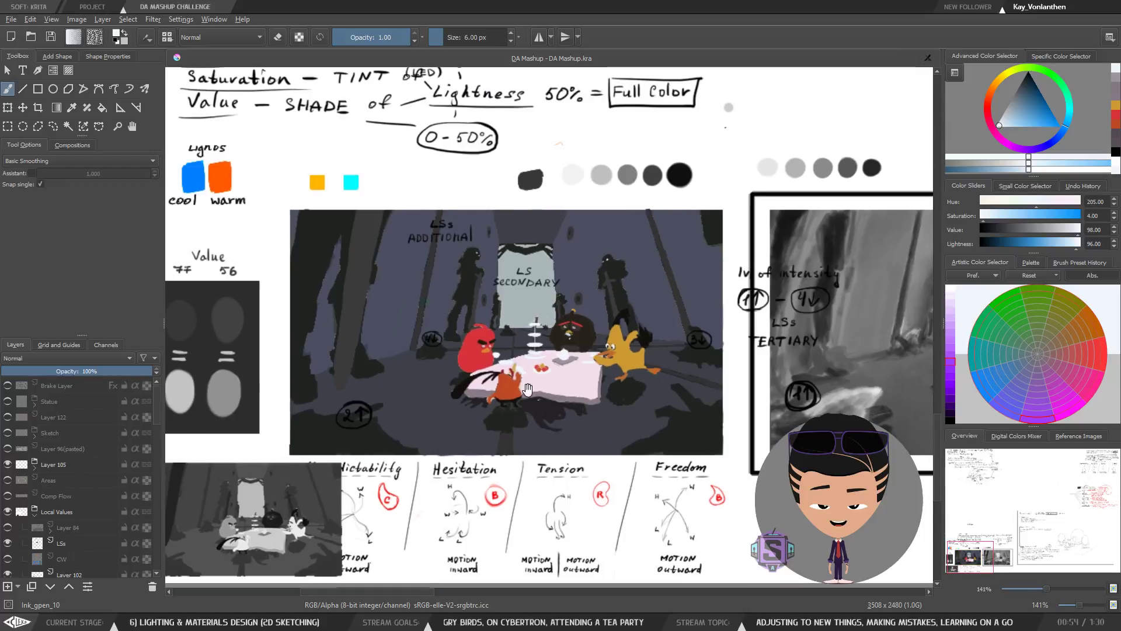
scroll(508, 409, "up", 1)
left_click(51, 42)
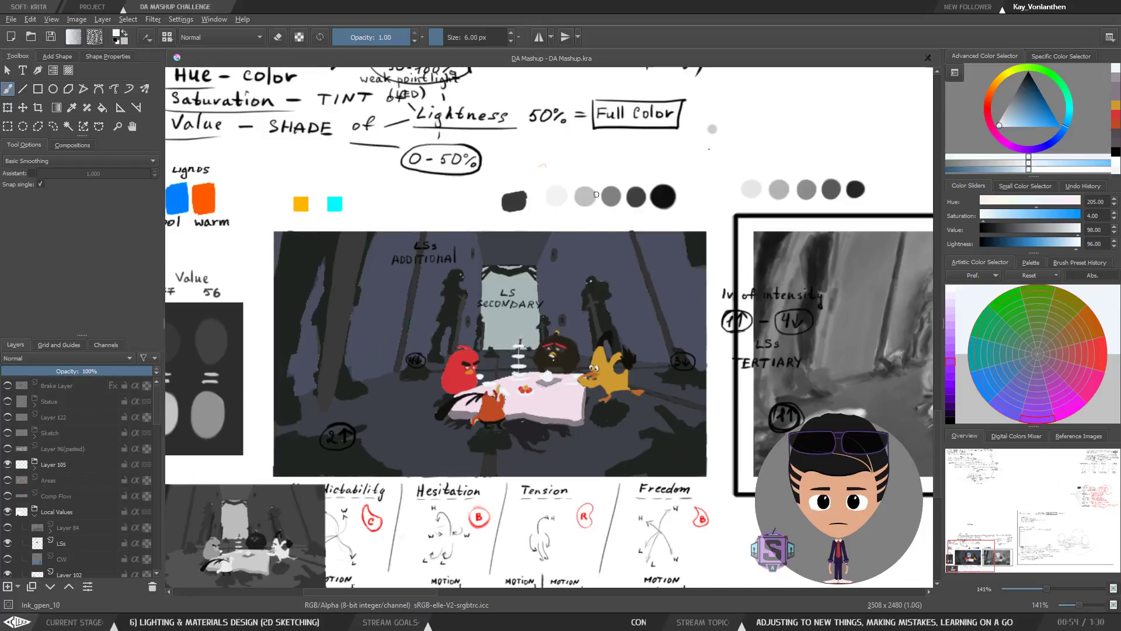
Step: Check the color shapes around the tea table without linework, in mirrored view and enlarged
left_click_drag(543, 403, 509, 374)
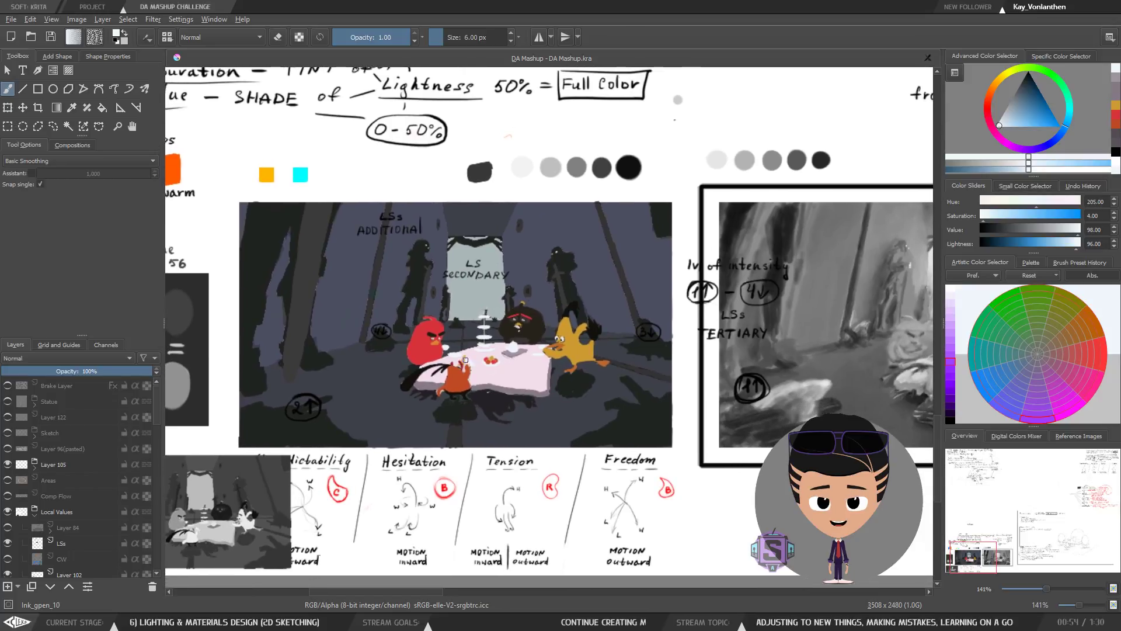
key("m")
key("m")
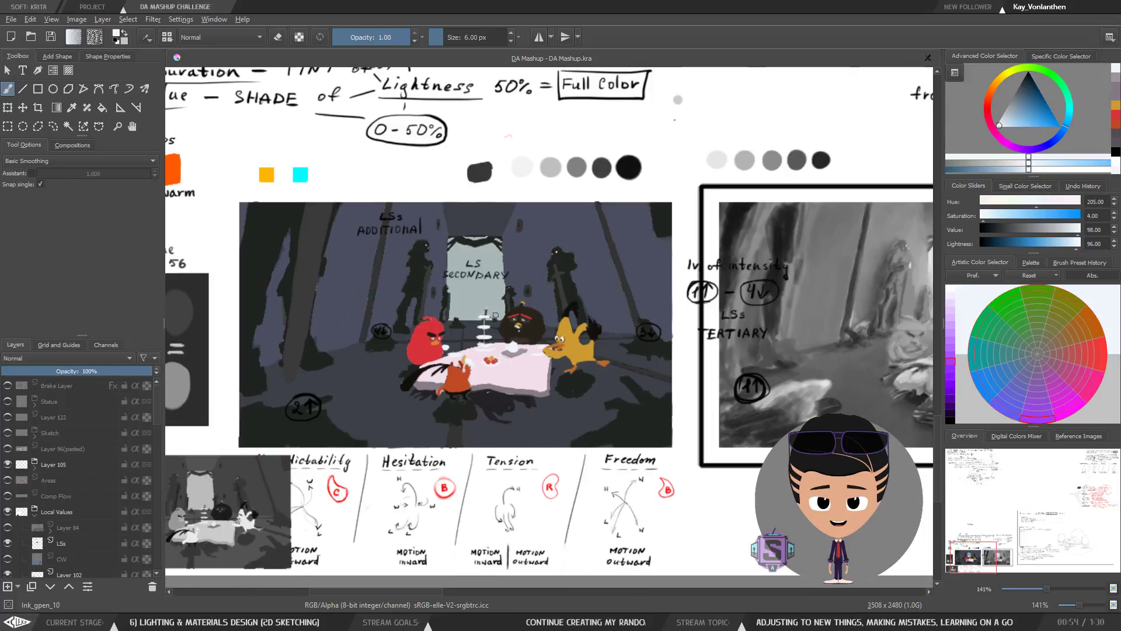
key("plus")
key("plus")
key("minus")
key("minus")
key("plus")
key("plus")
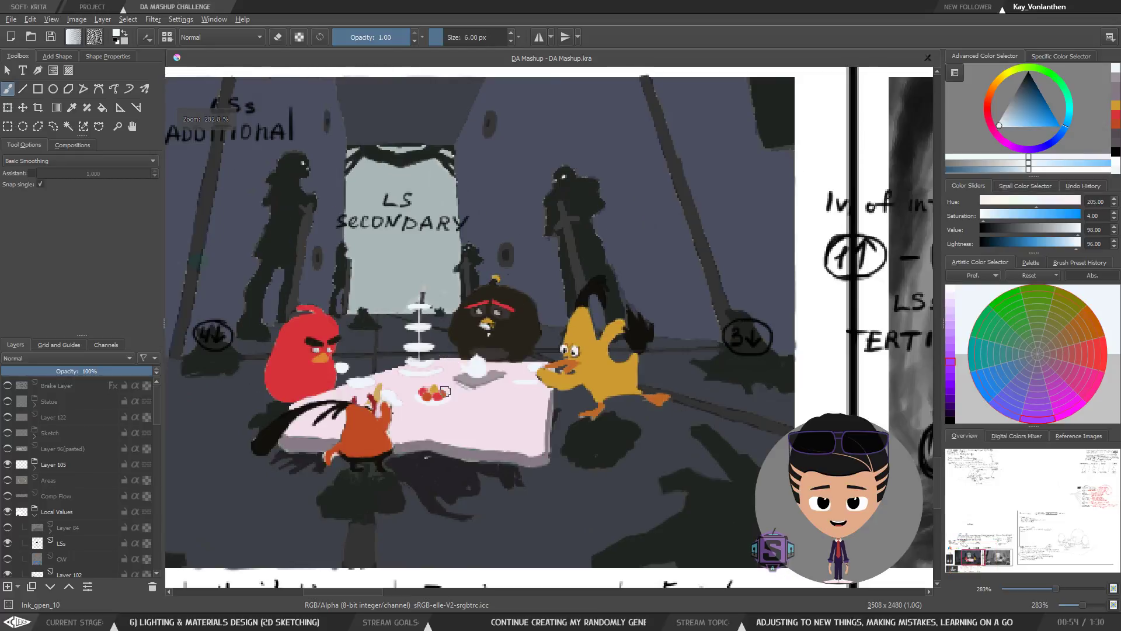
left_click_drag(452, 387, 484, 380)
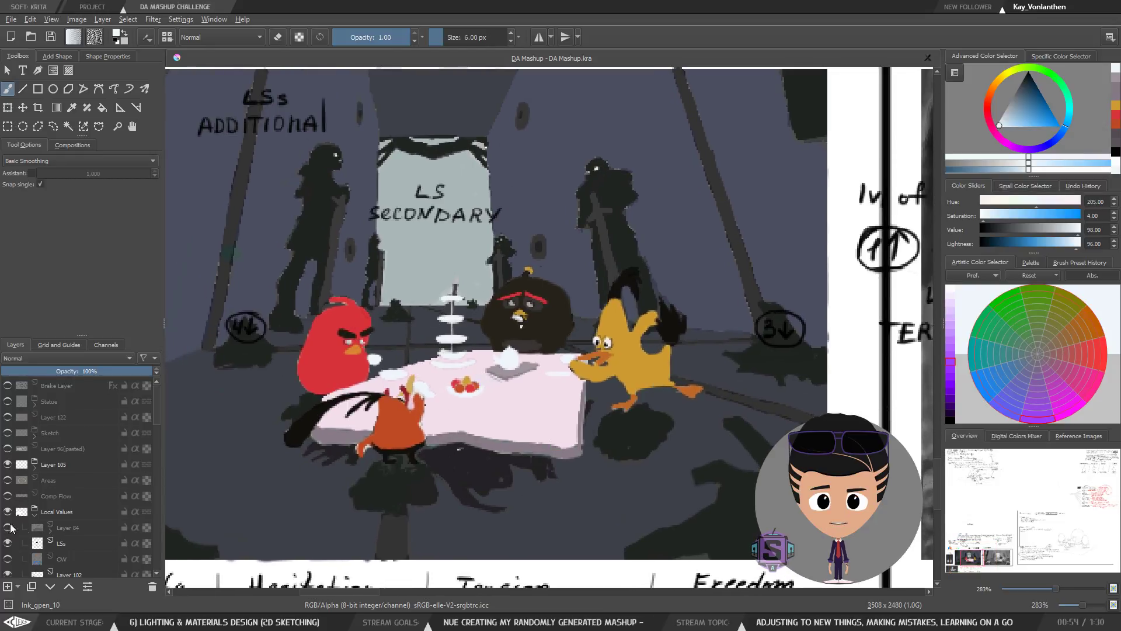
left_click_drag(408, 276, 471, 330)
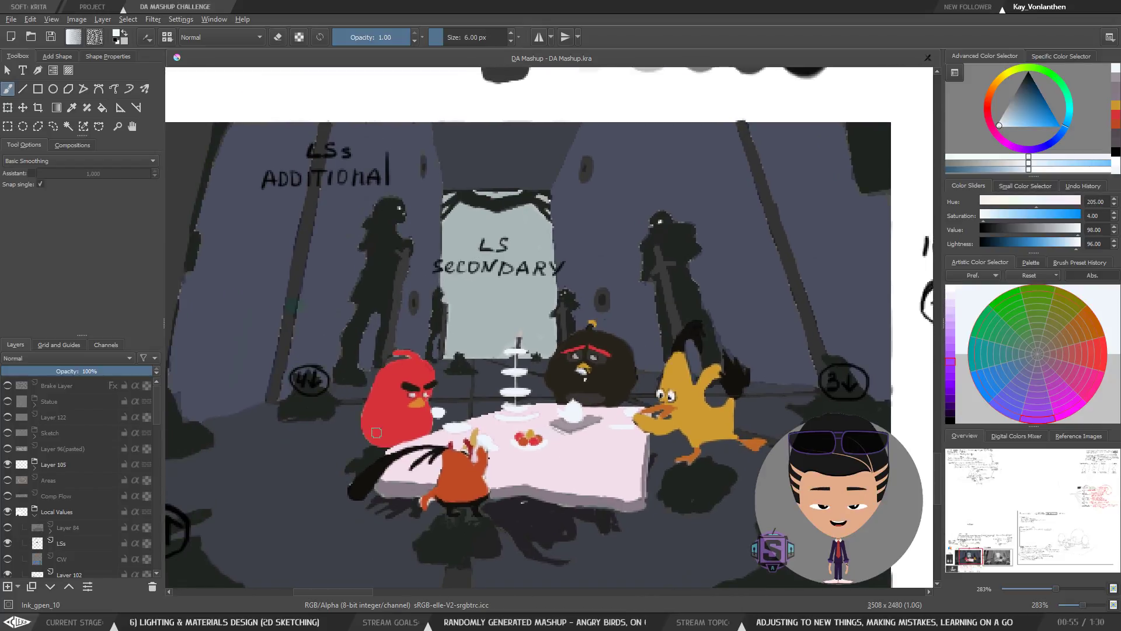
scroll(442, 373, "down", 2)
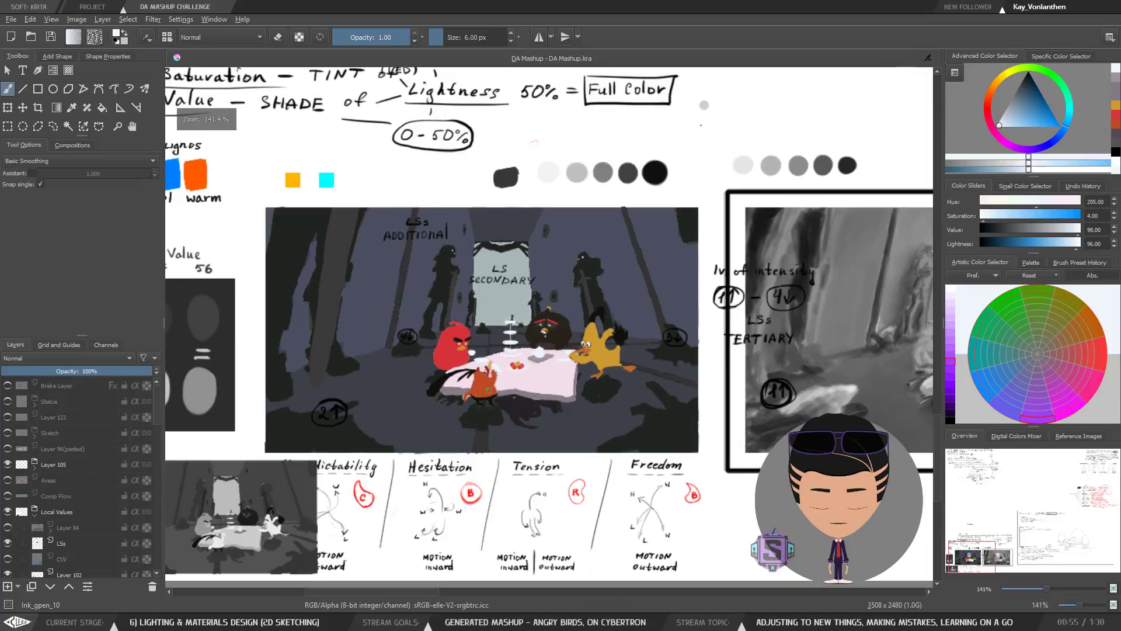
Step: Preview Layer 84 over the colored painting, hide it again, and show the Sketch group
left_click(7, 527)
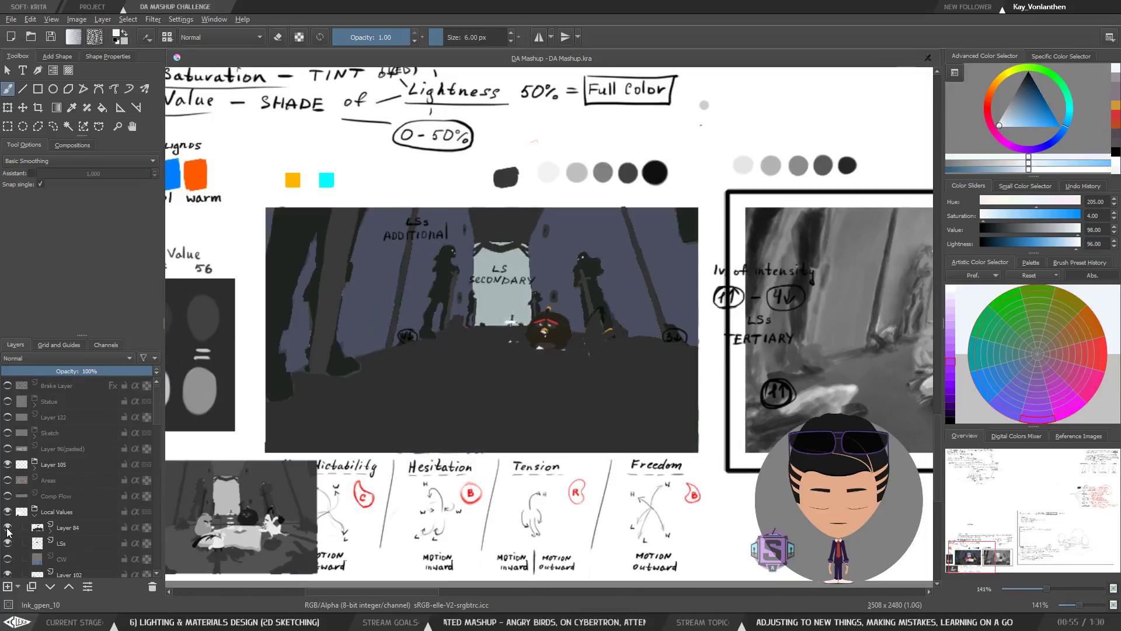
left_click(7, 527)
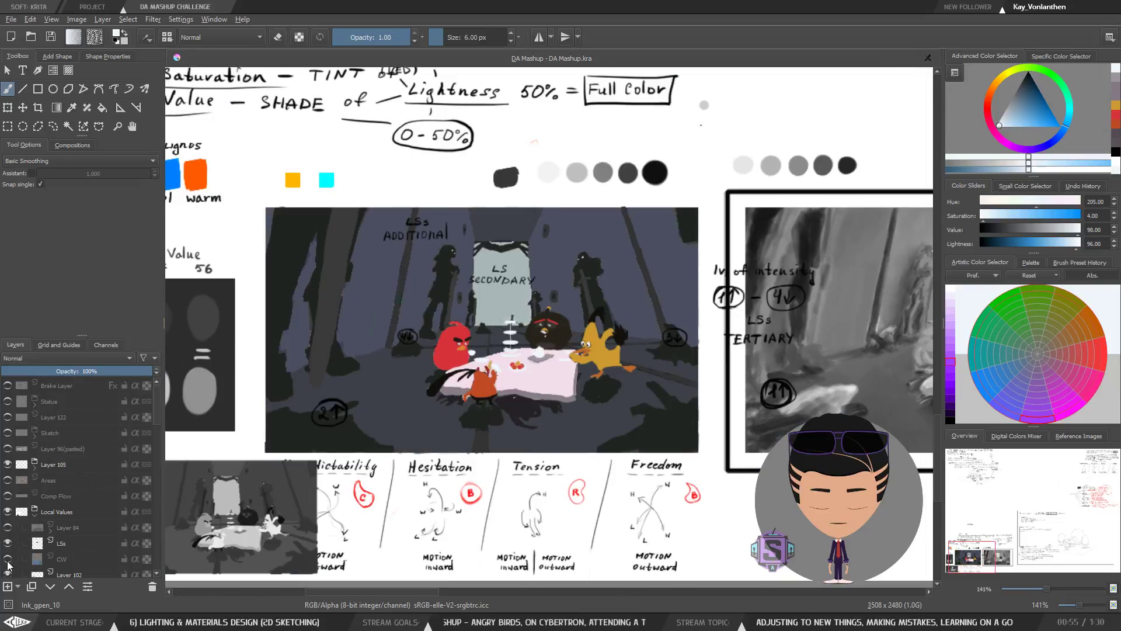
left_click(7, 433)
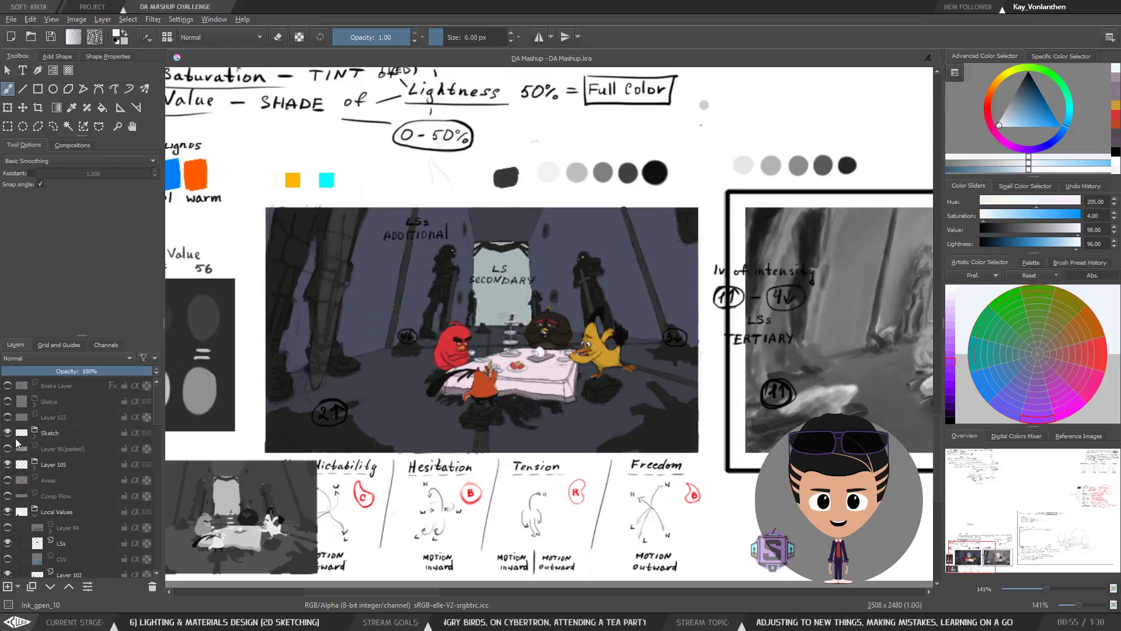
Step: Examine the linework over the colored birds and table at several scales, and save the document
key("ctrl+minus")
key("ctrl+minus")
key("ctrl+plus")
key("ctrl+plus")
key("ctrl+plus")
key("ctrl+plus")
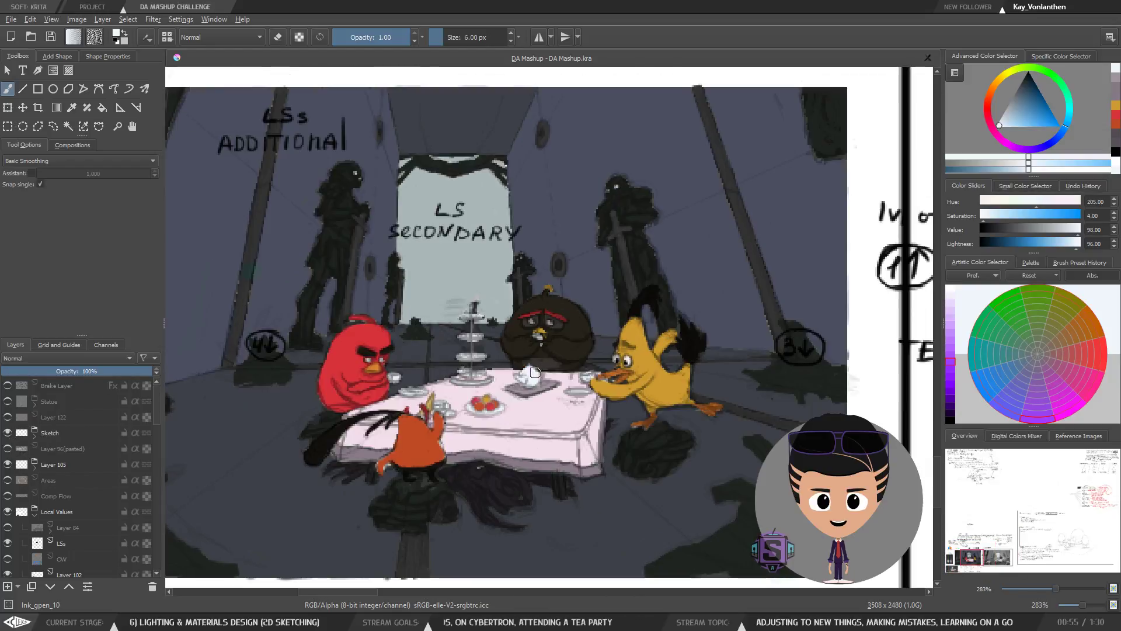
left_click_drag(508, 379, 599, 370)
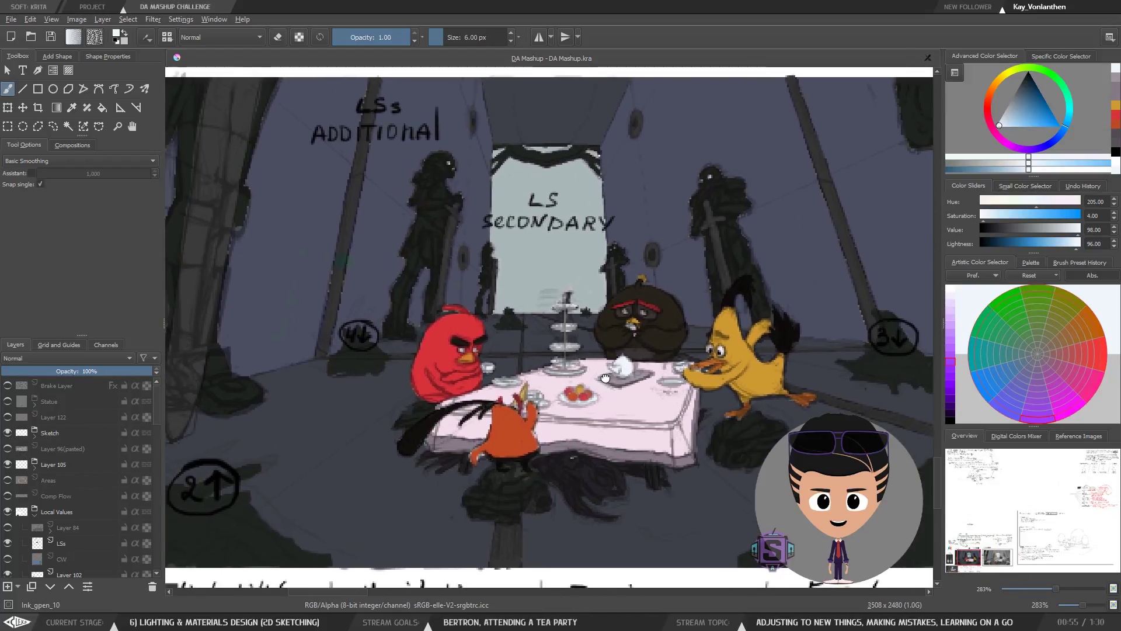
left_click(51, 37)
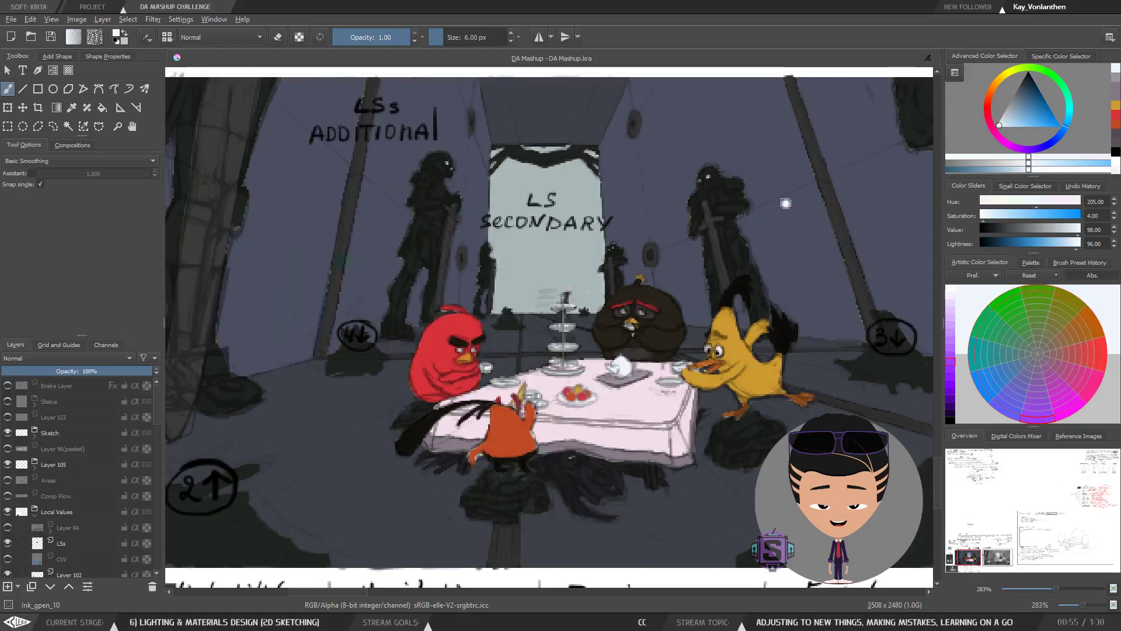
Step: Judge the colored painting with its sketch lines at reduced scale, including in mirrored view
key("minus")
key("minus")
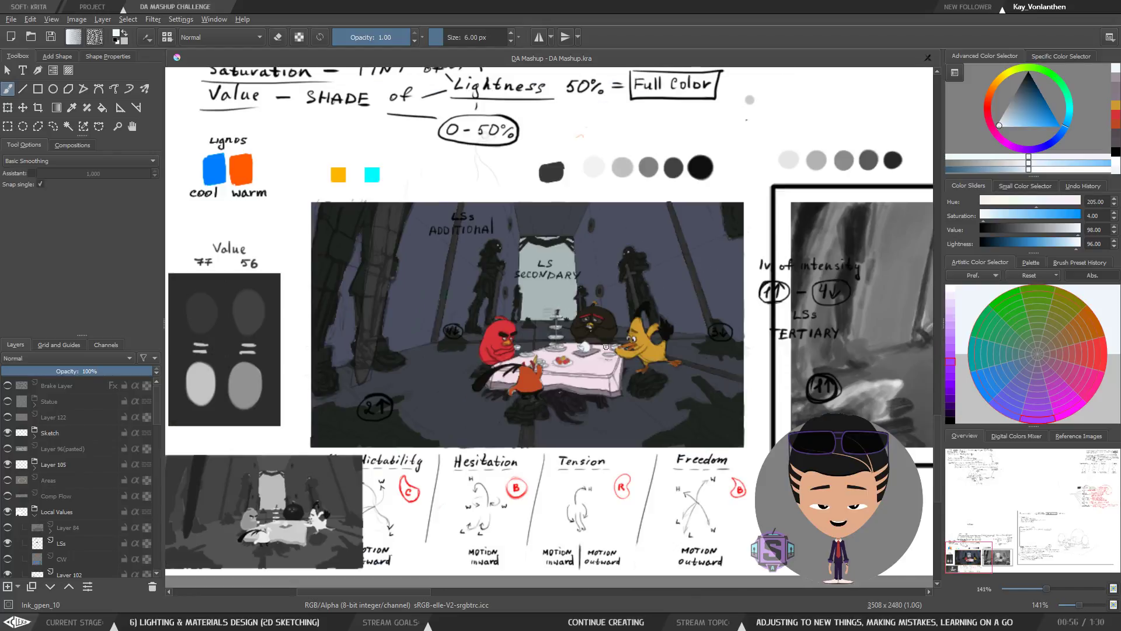
key("m")
key("m")
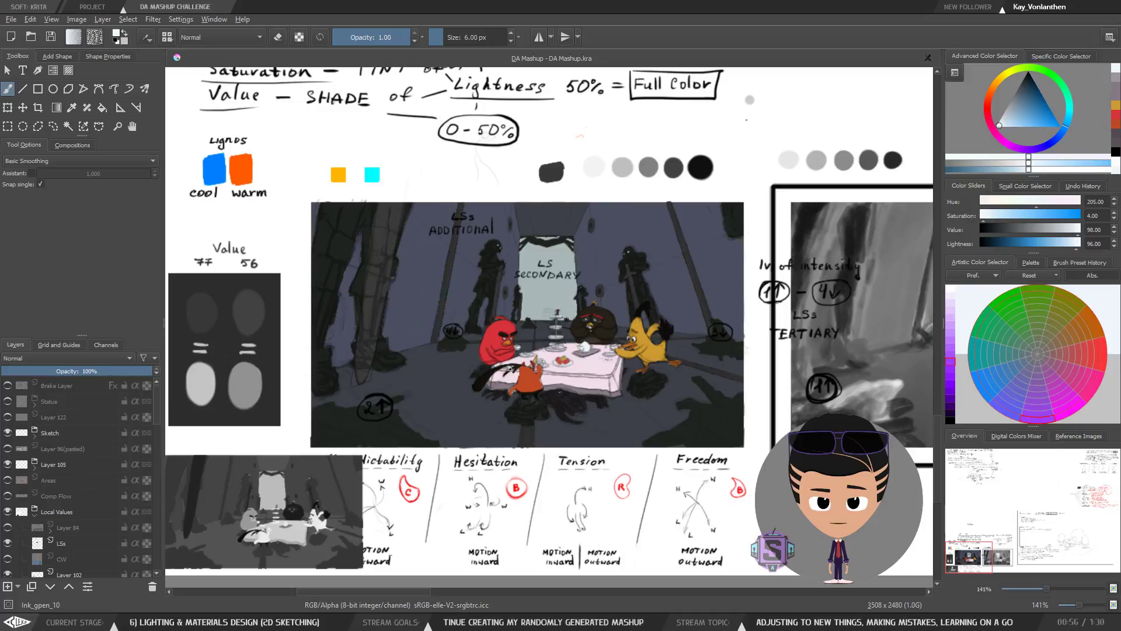
scroll(502, 368, "down", 6)
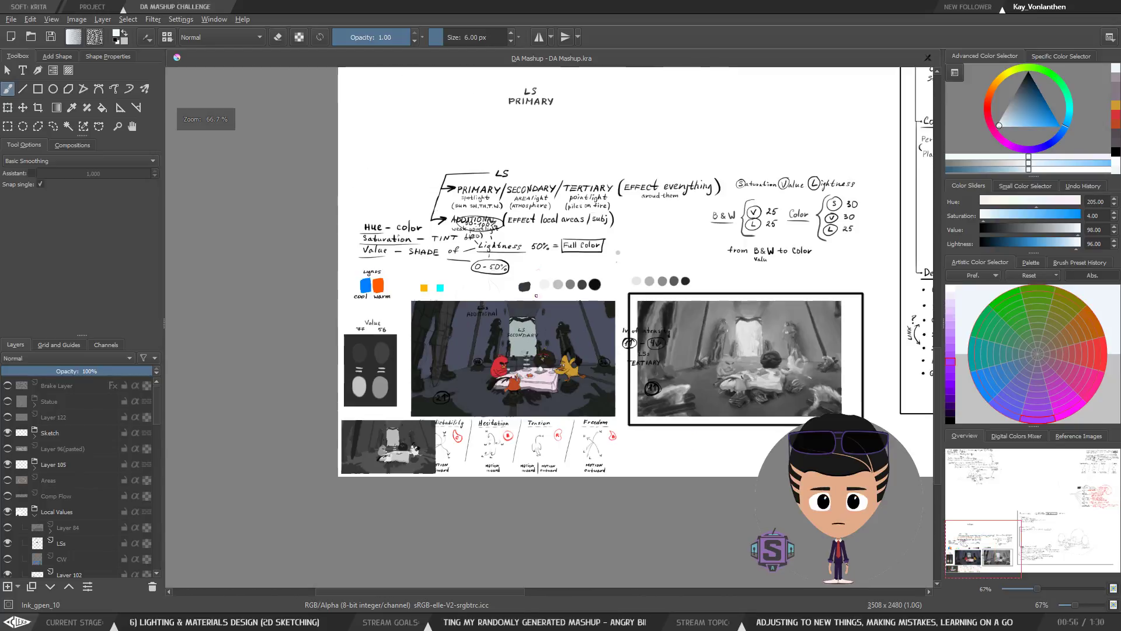
scroll(547, 325, "up", 2)
mouse_move(483, 402)
left_mouse_down()
mouse_move(463, 419)
mouse_move(536, 424)
mouse_move(531, 386)
left_mouse_up()
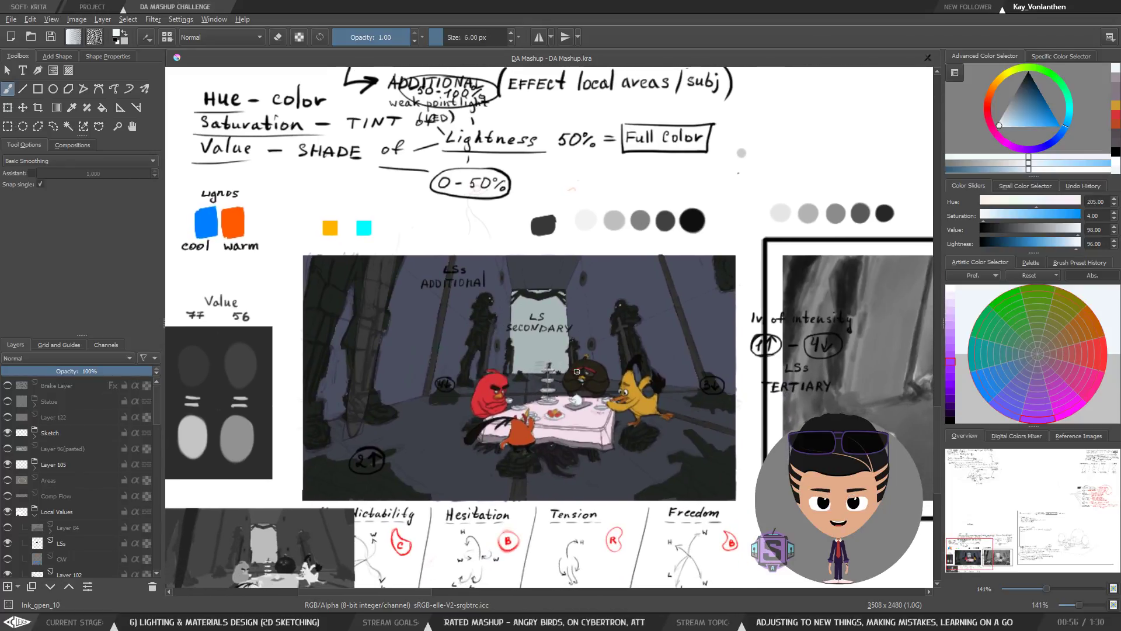
scroll(575, 371, "up", 2)
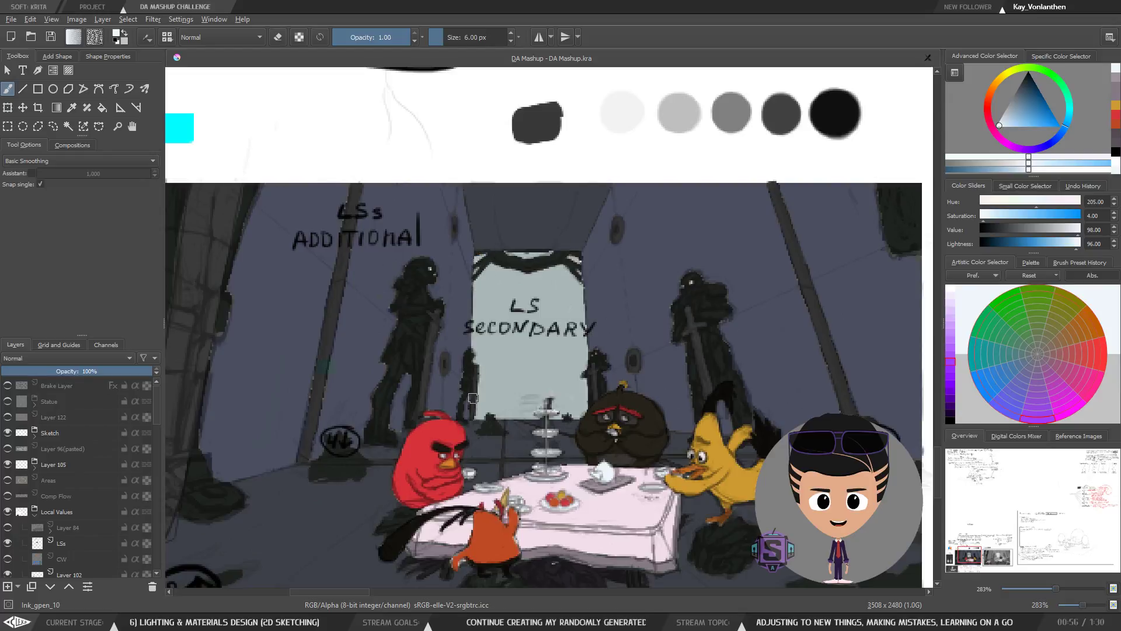
left_click_drag(538, 356, 552, 371)
key("ctrl+z")
scroll(551, 387, "down", 4)
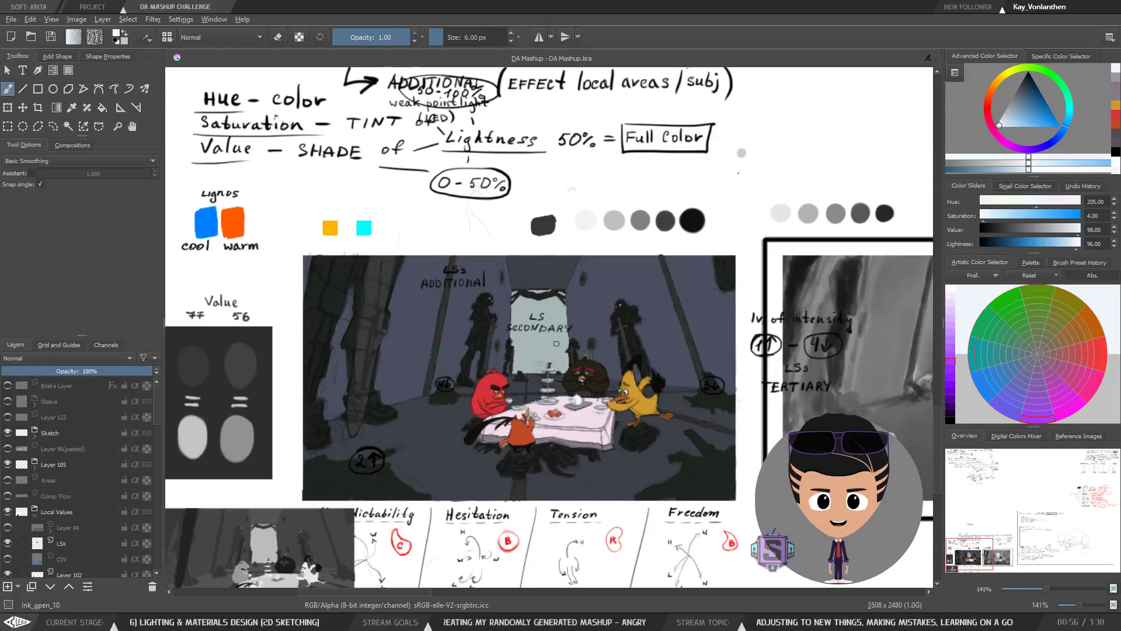
Step: Examine the coloured tea-party picture in normal and mirrored view, and compare it with the framed greyscale value study
scroll(556, 342, "up", 2)
scroll(589, 274, "down", 1)
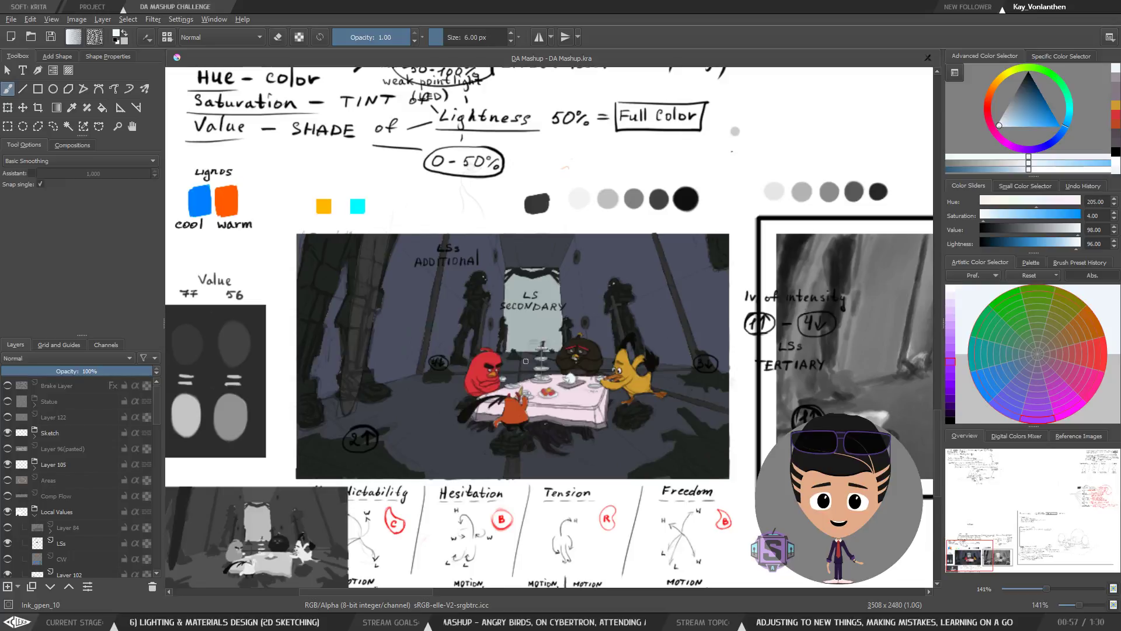
key("m")
key("m")
left_click_drag(457, 266, 432, 304)
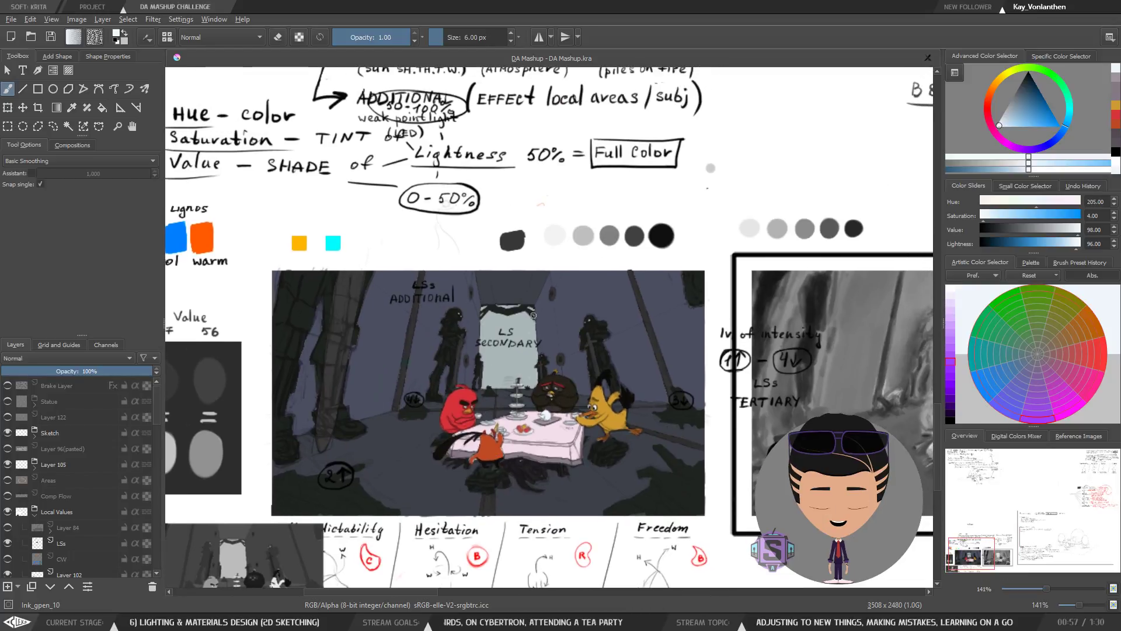
left_click_drag(468, 433, 461, 419)
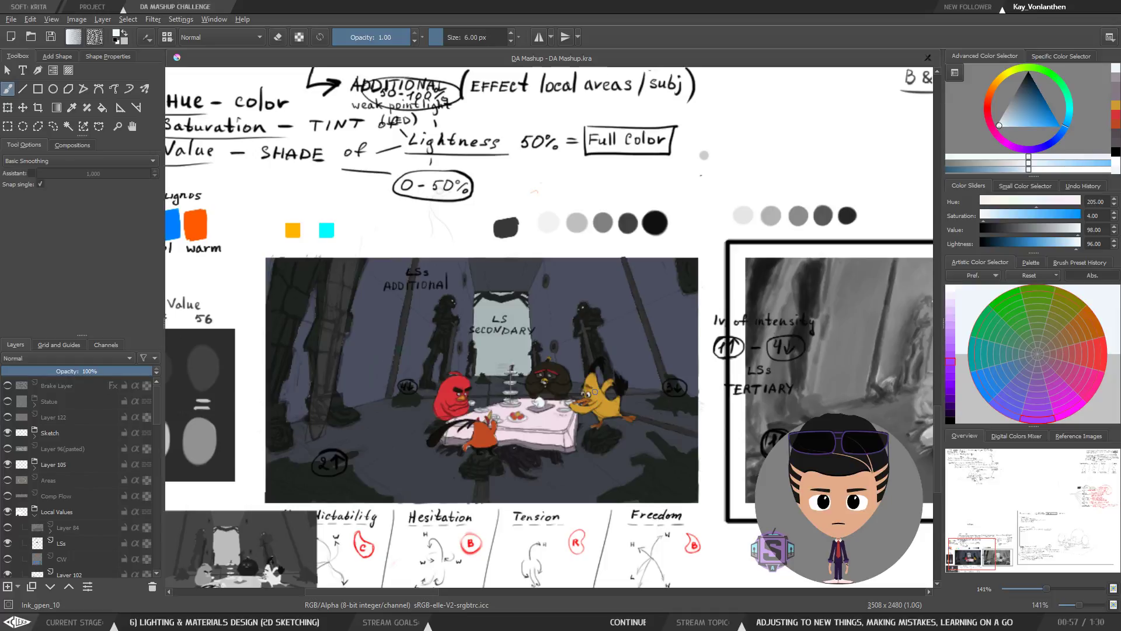
scroll(629, 353, "down", 5)
scroll(592, 361, "up", 5)
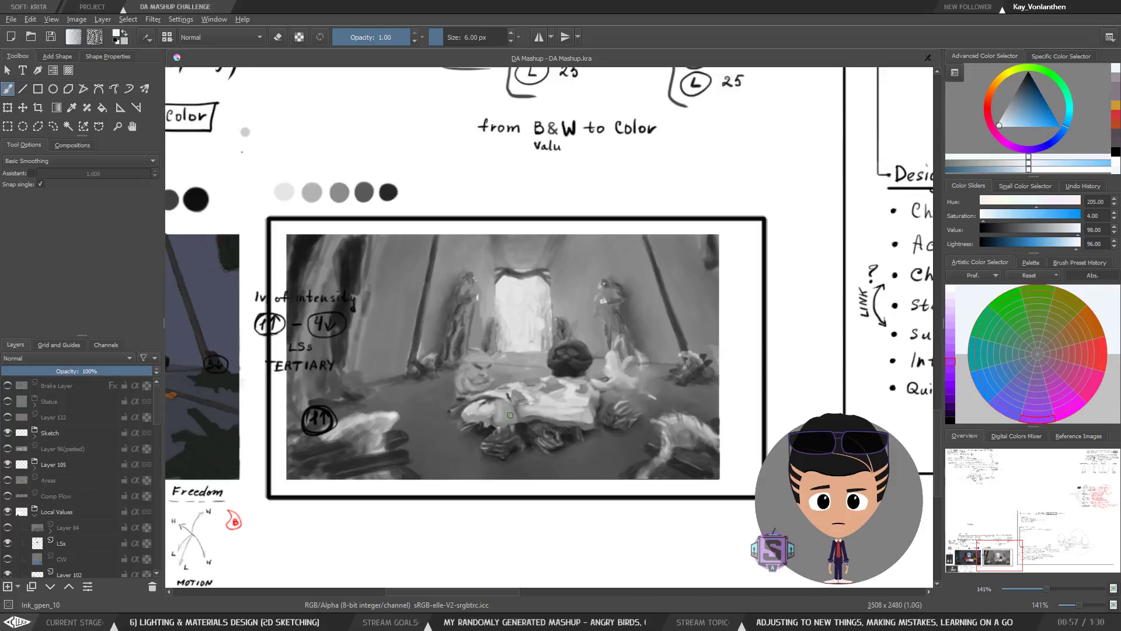
left_click_drag(475, 429, 693, 398)
left_click_drag(555, 419, 651, 424)
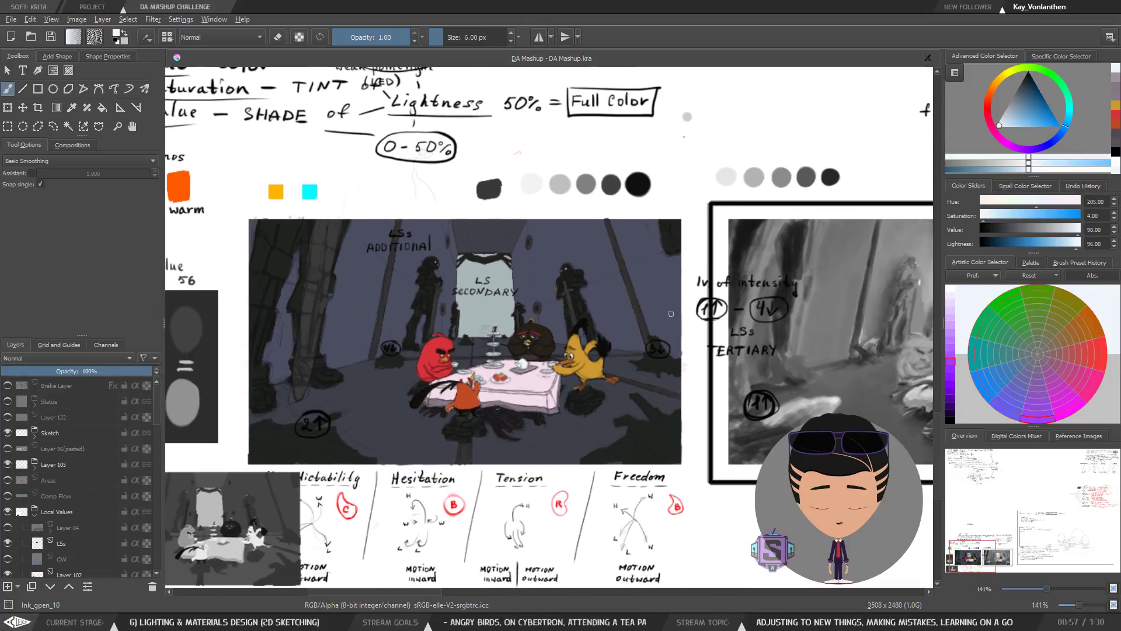
Step: Inspect the birds and tea table up close, and view the picture together with the notes and motion diagrams around it
key("ctrl+plus")
key("ctrl+plus")
mouse_move(496, 403)
left_mouse_down()
mouse_move(633, 389)
mouse_move(592, 388)
left_mouse_up()
key("ctrl+minus")
key("ctrl+minus")
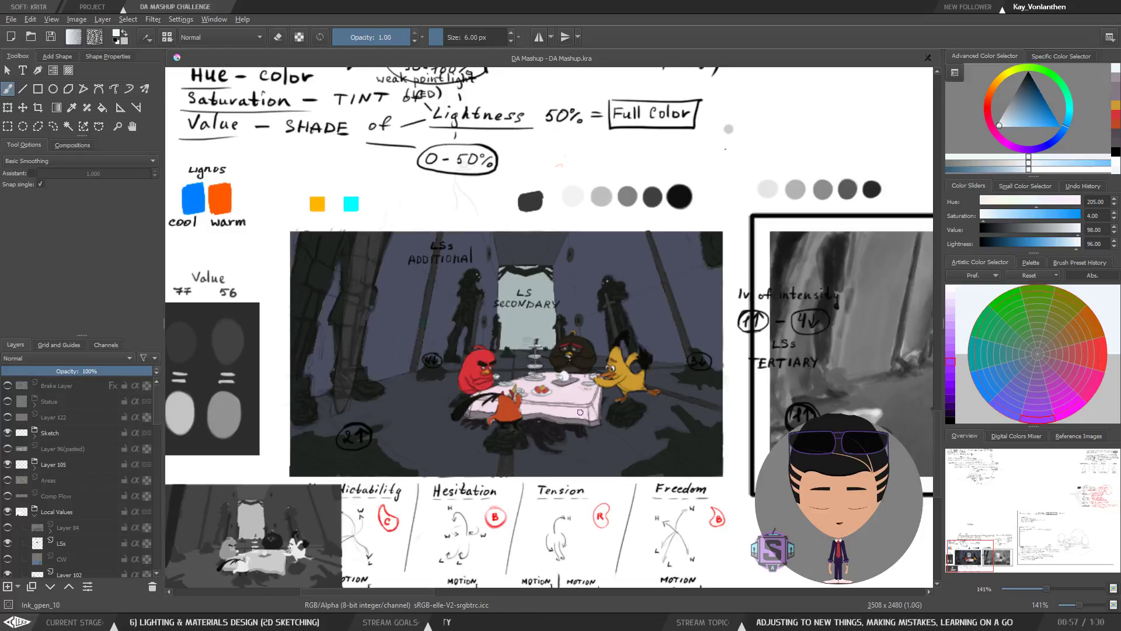
key("minus")
key("minus")
key("plus")
key("plus")
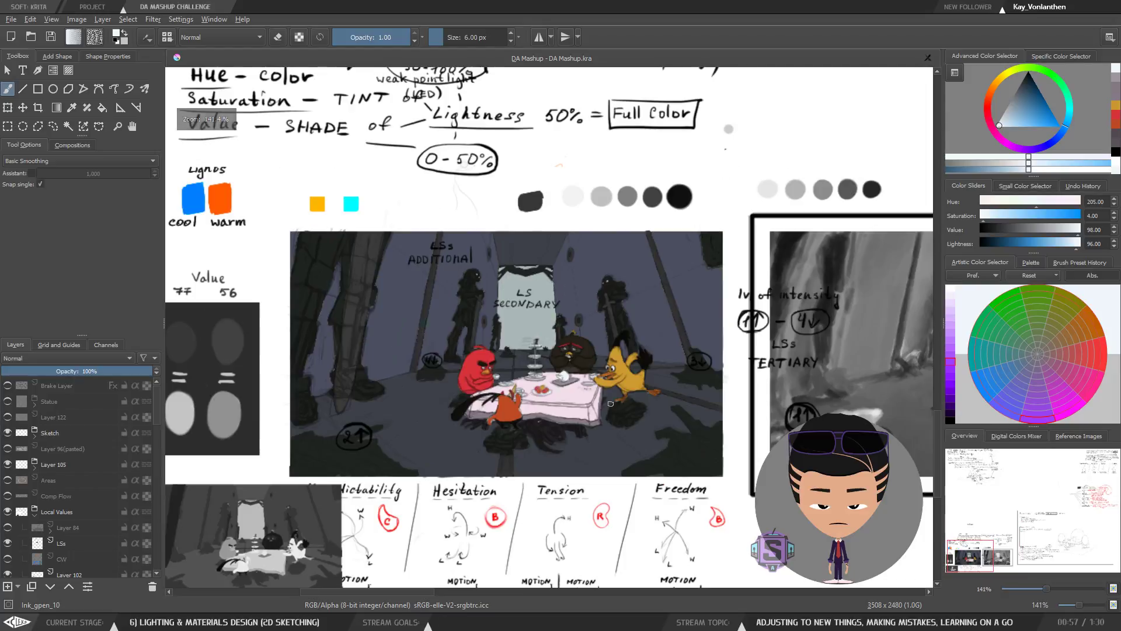
left_click_drag(665, 422, 565, 361)
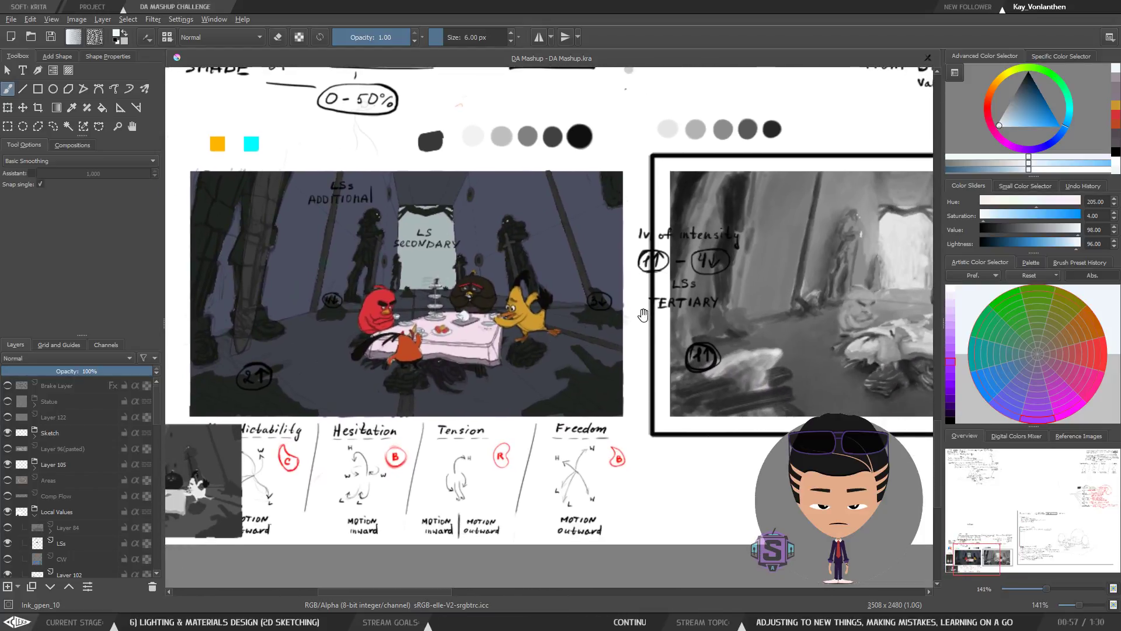
left_click_drag(660, 423, 652, 395)
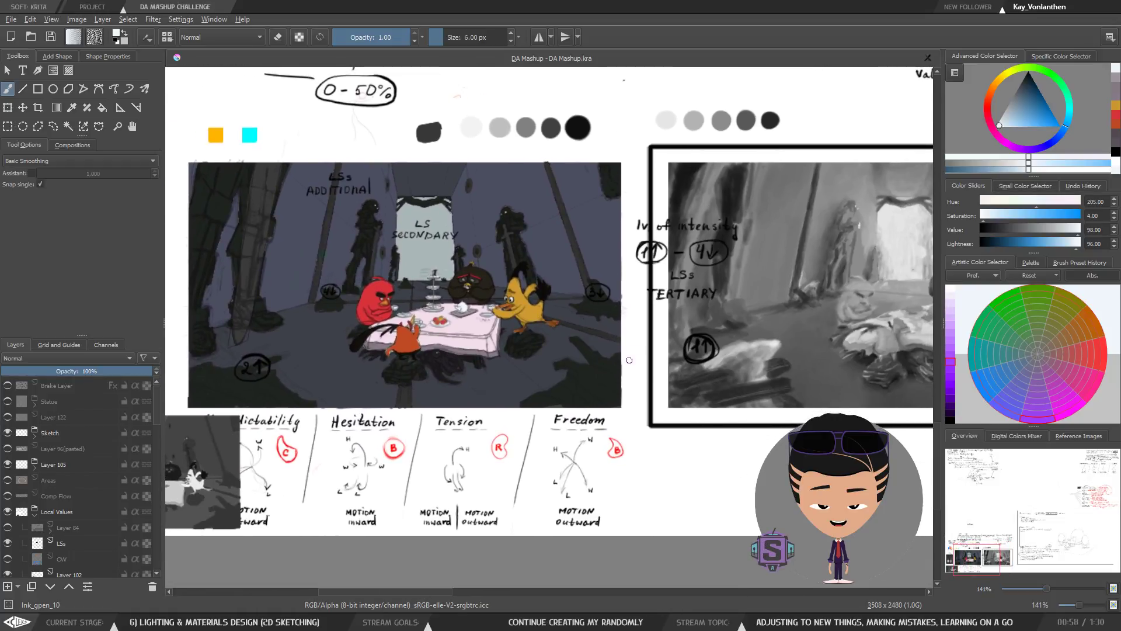
left_click_drag(616, 395, 672, 439)
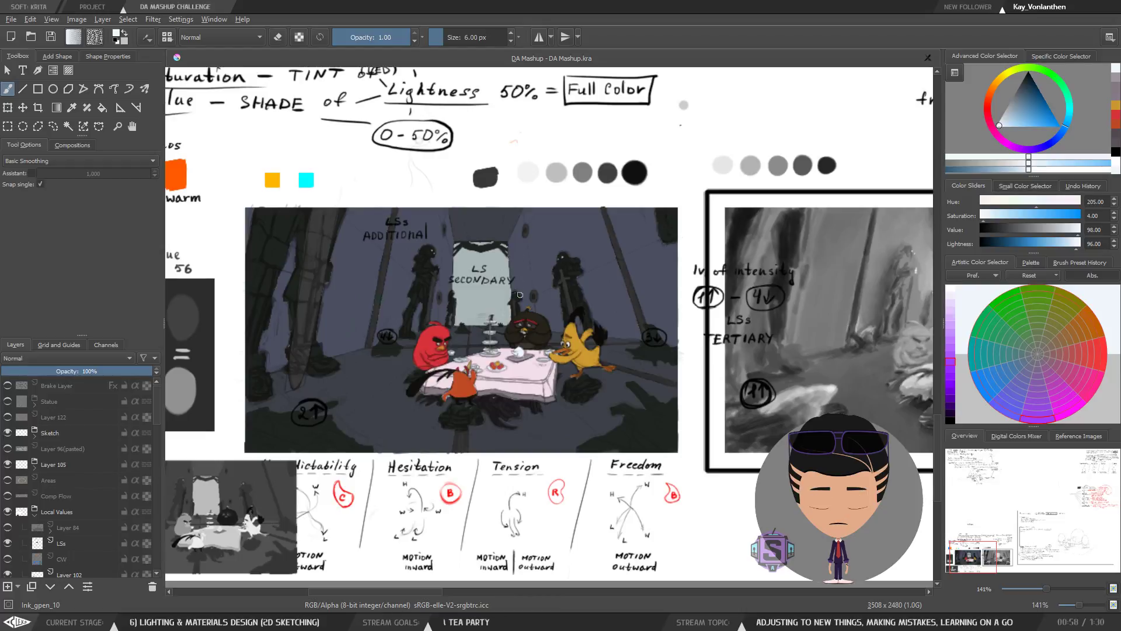
Step: Review the coloured scene at close range, mirrored and at overall size, and check the motion diagrams beneath it
key("minus")
key("minus")
key("plus")
key("plus")
key("plus")
key("plus")
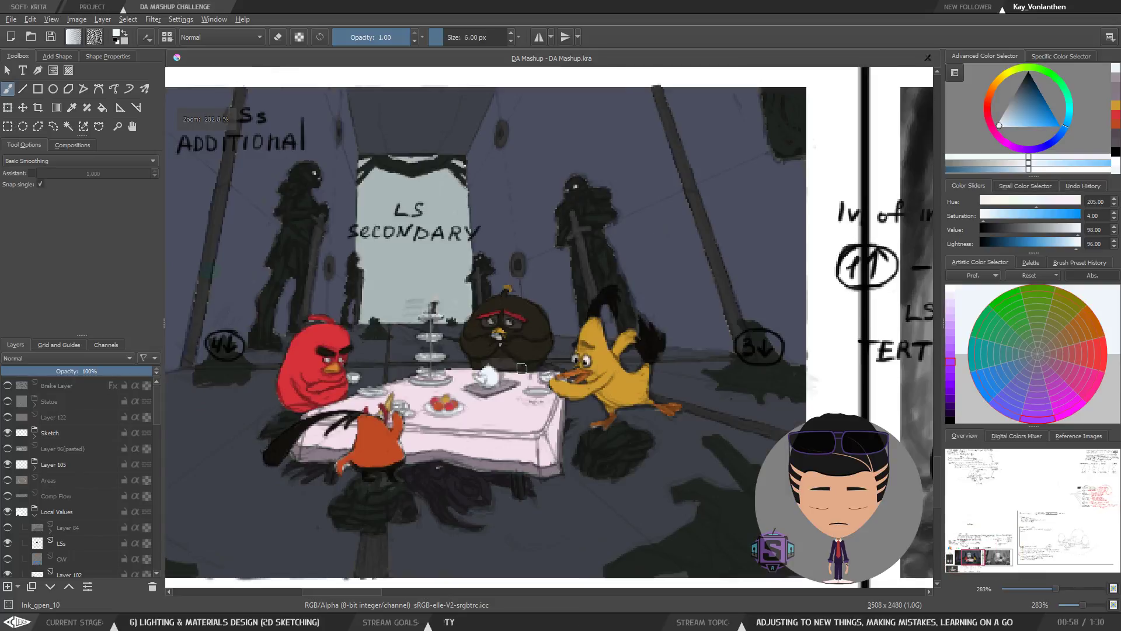
key("minus")
key("minus")
left_click_drag(529, 398, 515, 427)
key("m")
key("m")
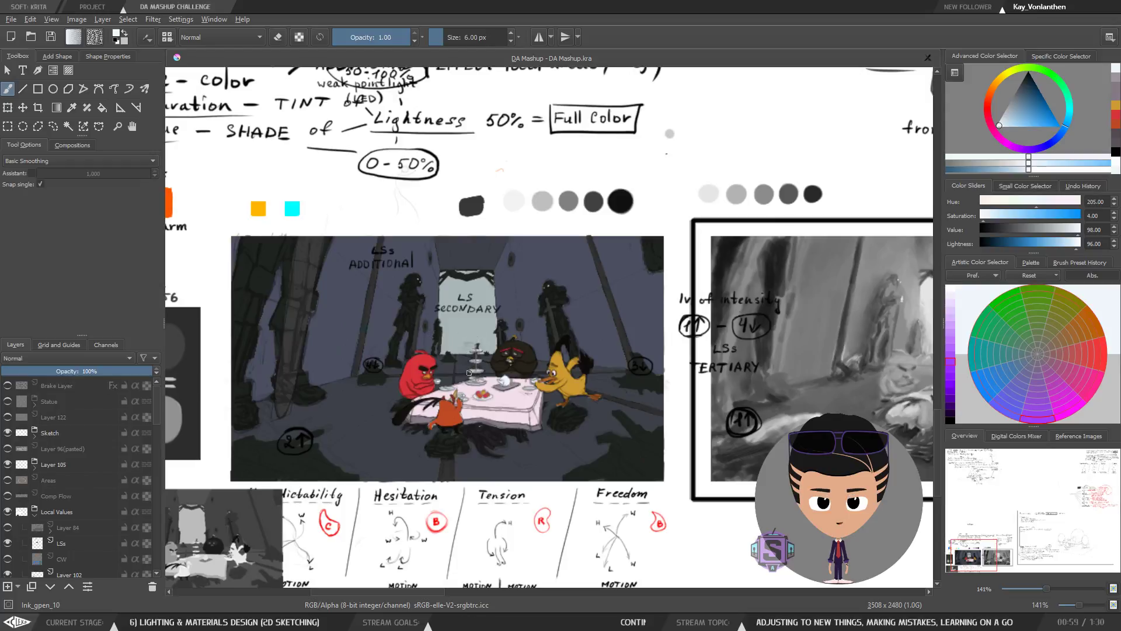
scroll(468, 370, "down", 4)
scroll(468, 370, "up", 4)
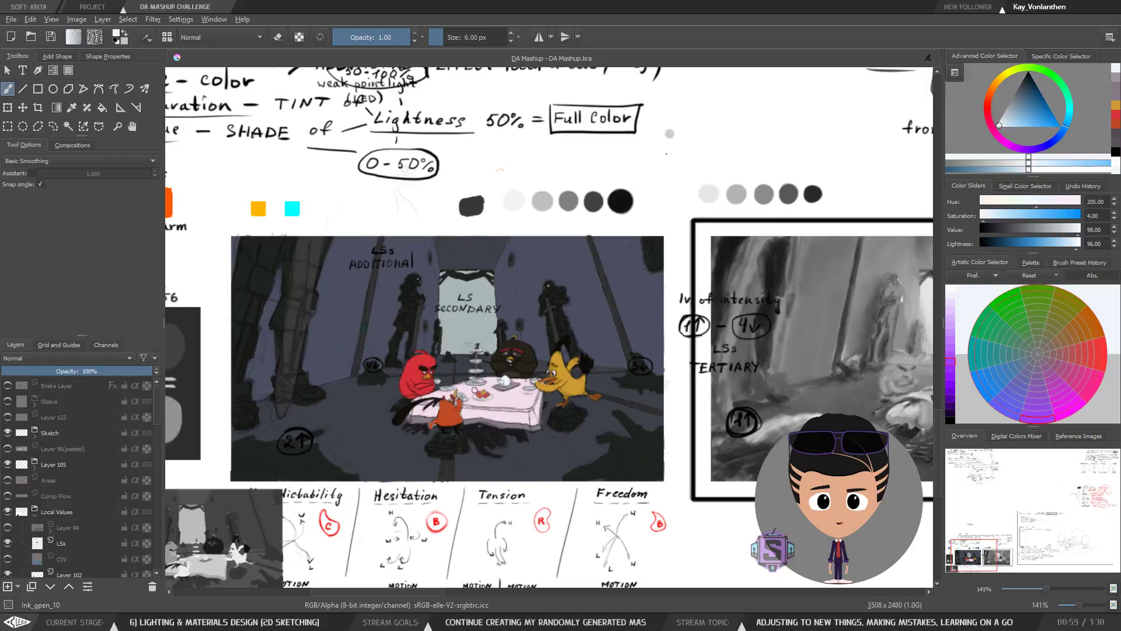
scroll(479, 392, "down", 1)
scroll(478, 391, "up", 1)
left_click_drag(500, 406, 432, 288)
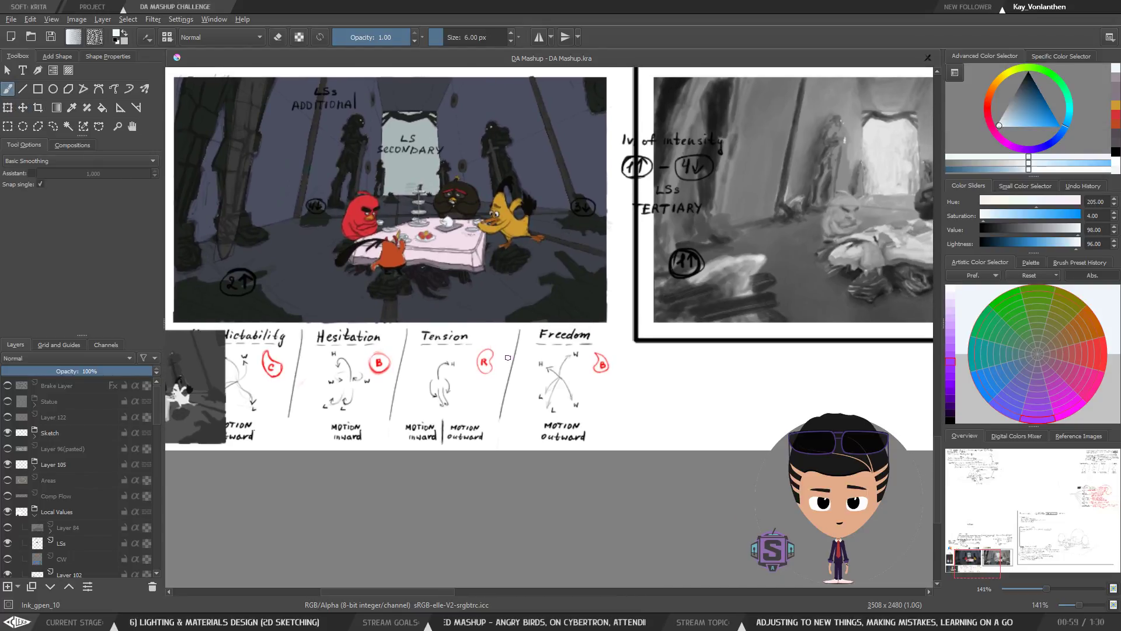
left_click_drag(643, 390, 738, 404)
key("ctrl+z")
left_click_drag(679, 382, 678, 470)
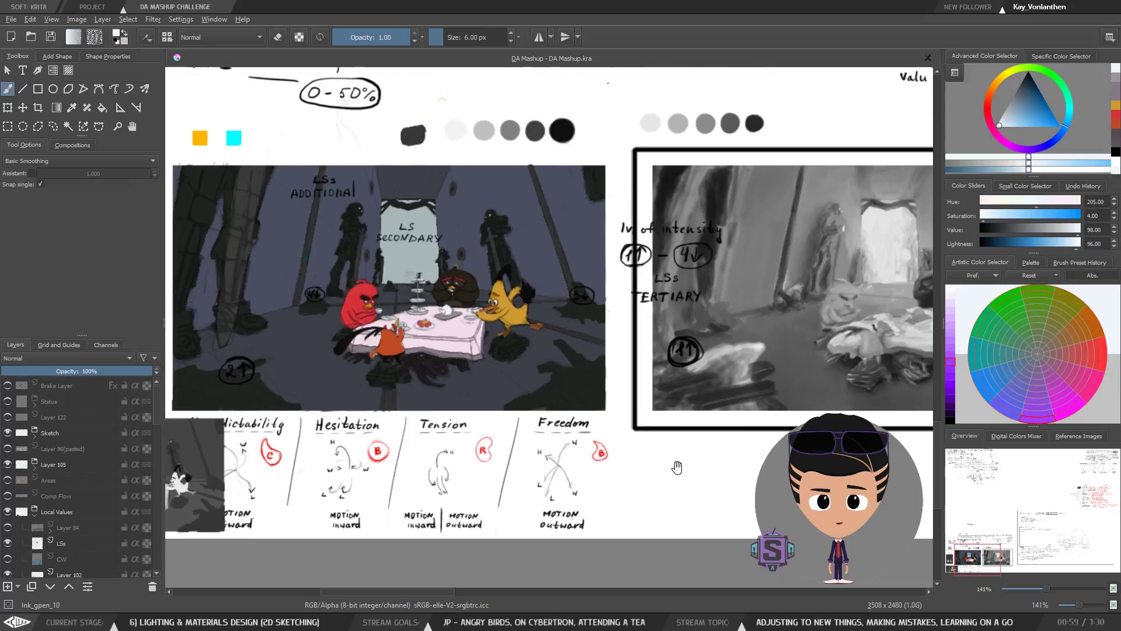
Step: Set the brush colour to black with hue 120, saturation 100 and value 0
left_click(592, 383, "ctrl")
left_click_drag(1019, 92, 1029, 70)
key("minus")
key("minus")
key("plus")
key("plus")
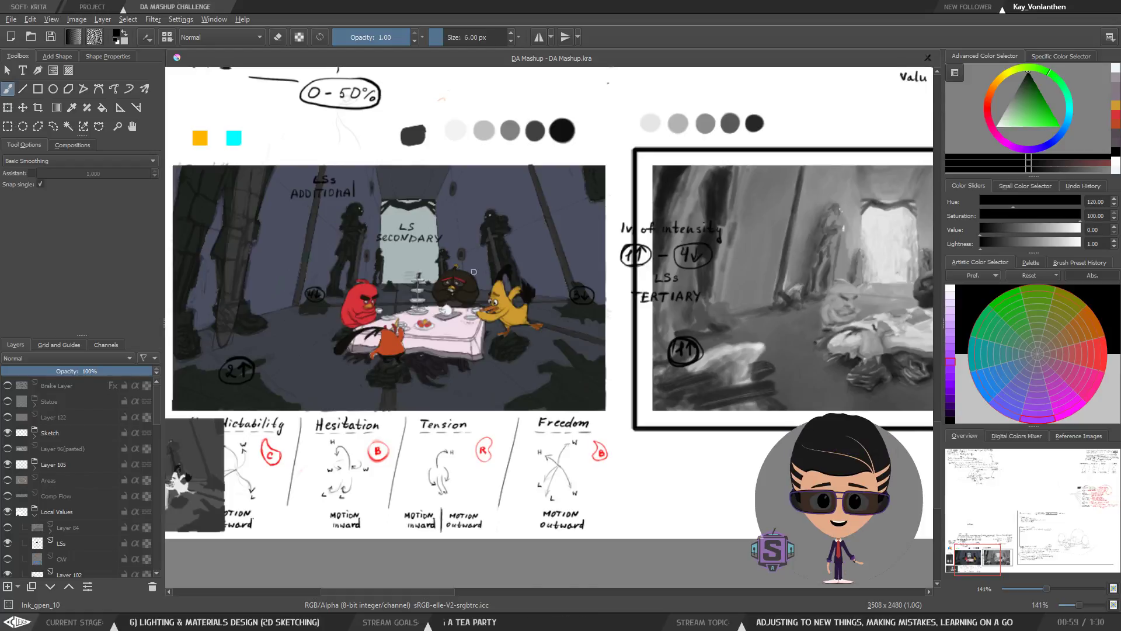
Step: Check the coloured scene in mirrored view and look closely at the birds around the tea table
key("m")
key("m")
left_click_drag(499, 367, 590, 407)
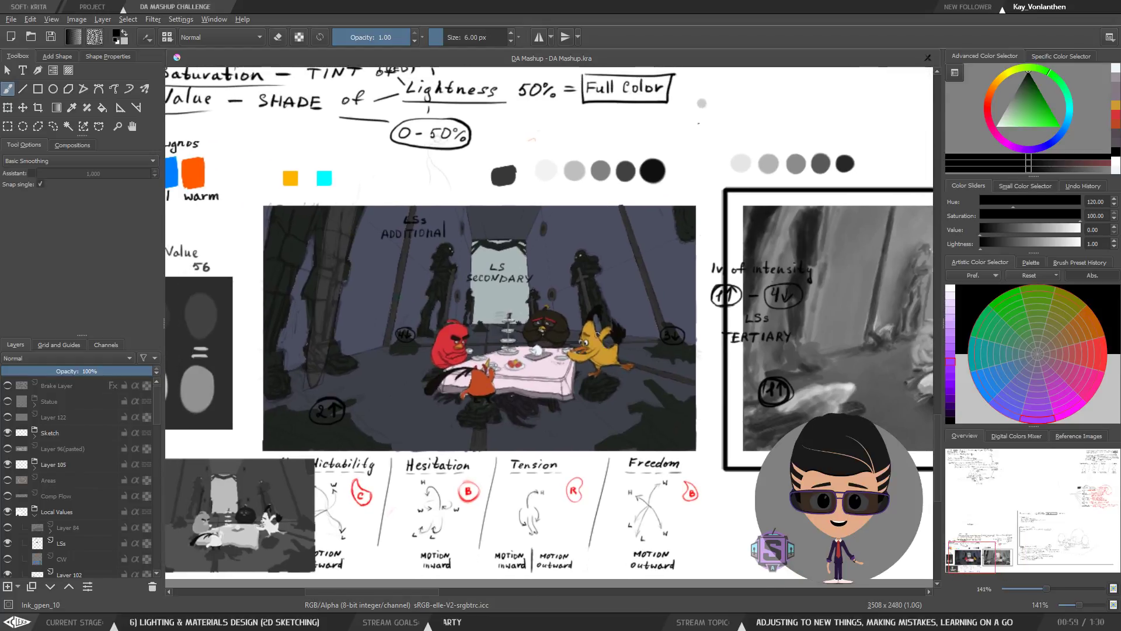
key("plus")
key("plus")
mouse_move(507, 403)
left_mouse_down()
mouse_move(547, 402)
mouse_move(549, 443)
left_mouse_up()
key("minus")
key("minus")
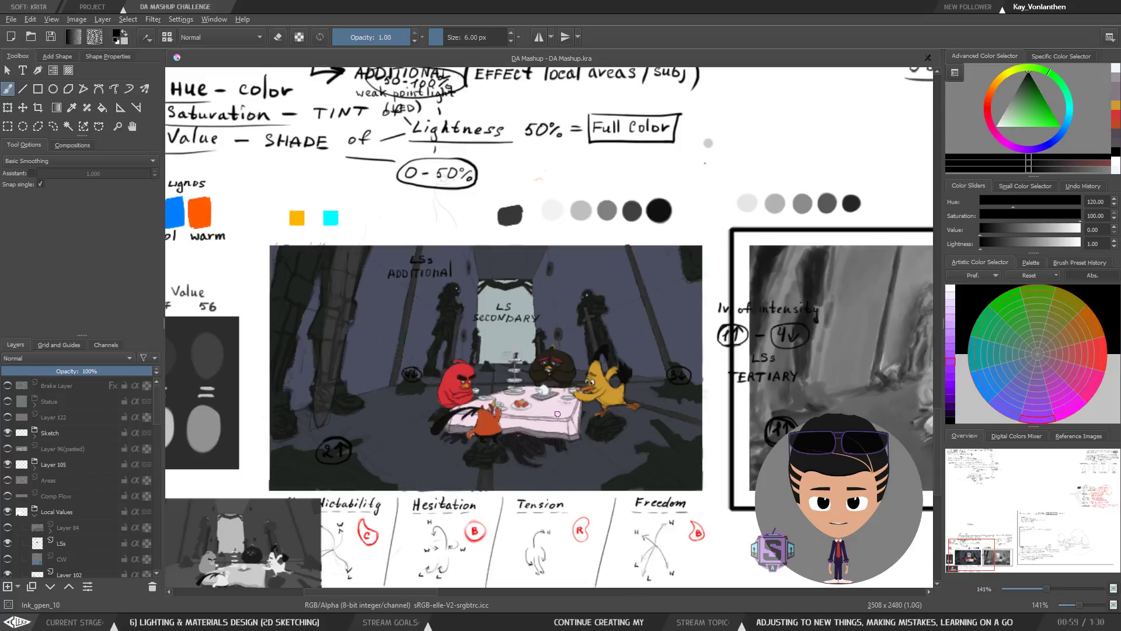
Step: Select narrow rectangular strips of about 74 × 17 px and 62 × 20 px above the right part of the picture's upper edge, and deselect
key("ctrl+minus")
key("ctrl+minus")
key("ctrl+plus")
key("ctrl+plus")
key("ctrl+plus")
key("ctrl+plus")
left_click_drag(631, 271, 521, 345)
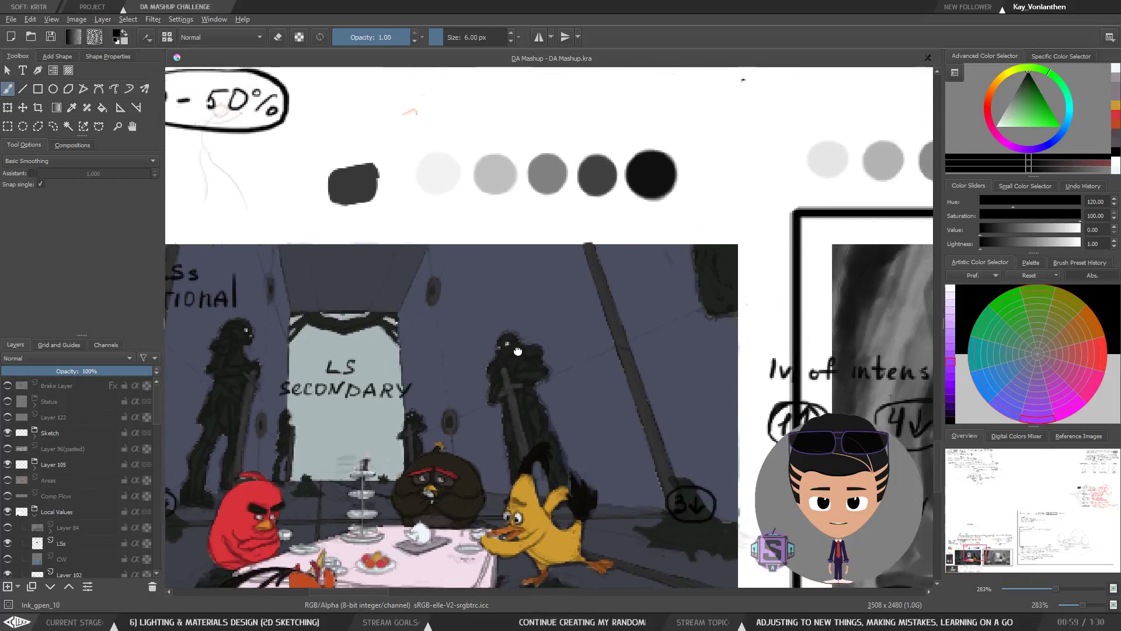
key("ctrl+r")
left_click_drag(532, 232, 654, 260)
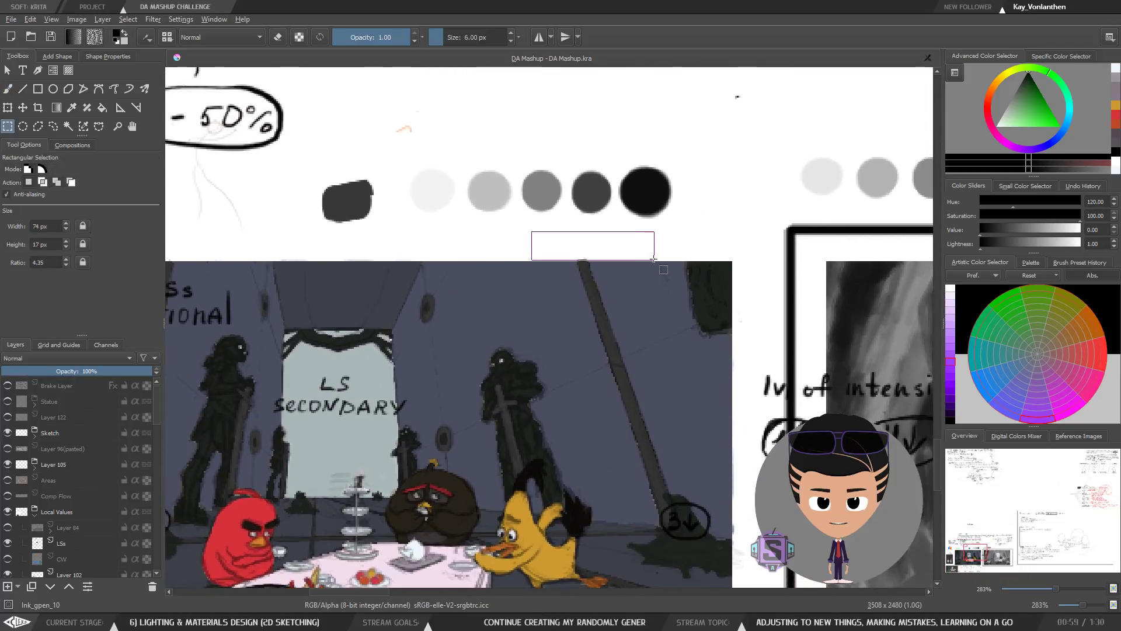
left_click_drag(529, 229, 632, 263)
key("ctrl+shift+a")
Step: Select a rectangular strip of about 217 × 13 px just above the left part of the picture's upper edge
key("minus")
key("minus")
key("plus")
key("plus")
left_click_drag(232, 309, 618, 348)
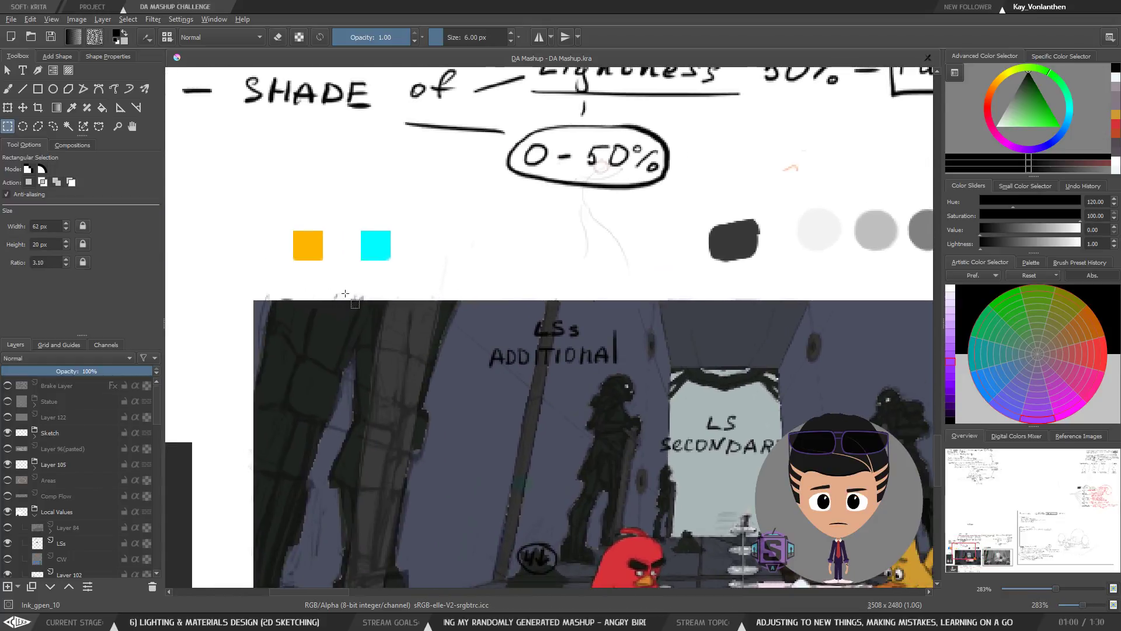
left_click_drag(234, 279, 594, 300)
key("minus")
key("minus")
left_click_drag(580, 538, 500, 365)
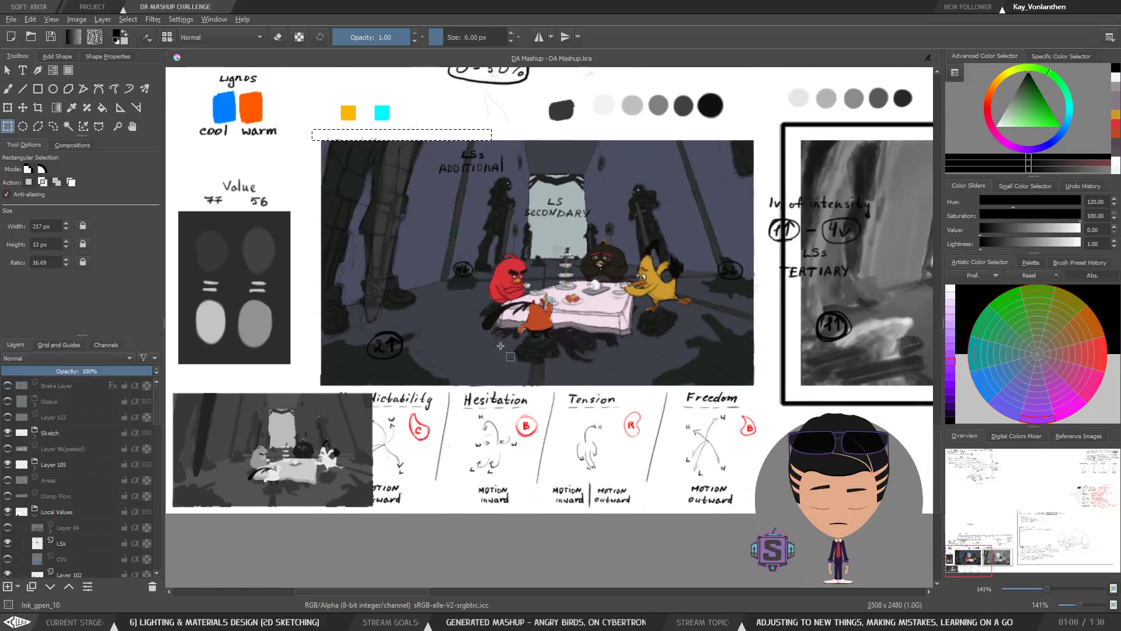
Step: Select a rectangular area of about 18 × 35 px beside the picture's lower-left corner, and clear the selection
key("plus")
key("plus")
left_click_drag(257, 393, 632, 353)
left_click_drag(431, 355, 467, 413)
key("ctrl+shift+a")
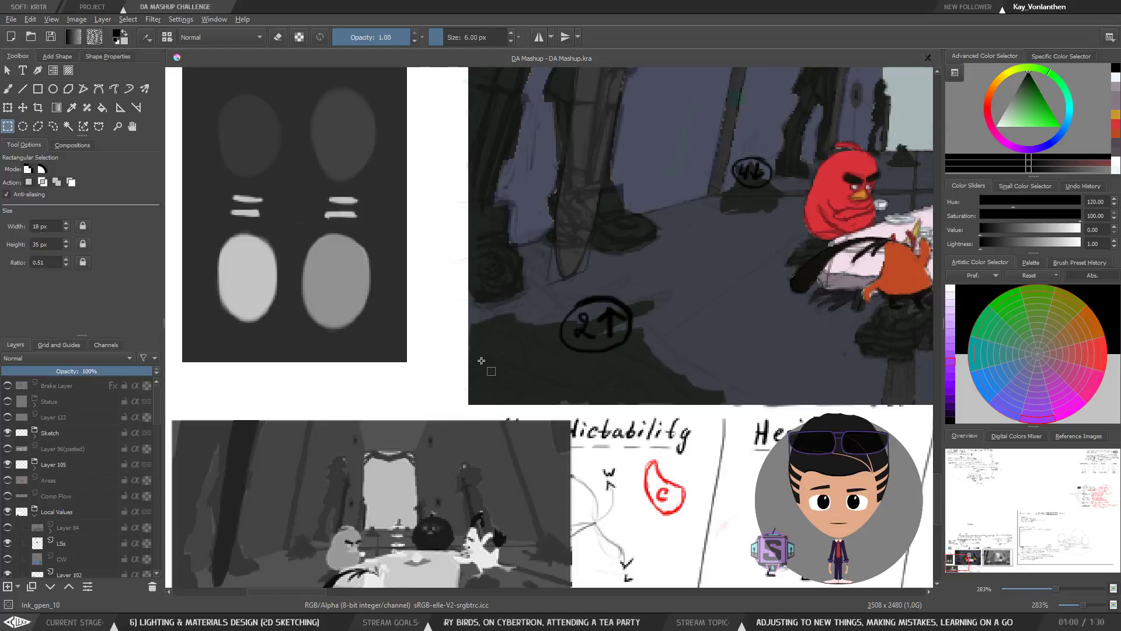
Step: Delete the content of a rectangular strip of about 14 × 173 px along the outside of the picture's right edge, and deselect
key("minus")
key("minus")
left_click_drag(828, 357, 424, 398)
key("plus")
key("plus")
mouse_move(552, 503)
left_mouse_down()
mouse_move(548, 459)
mouse_move(537, 460)
mouse_move(524, 174)
left_mouse_up()
key("Delete")
key("ctrl+shift+a")
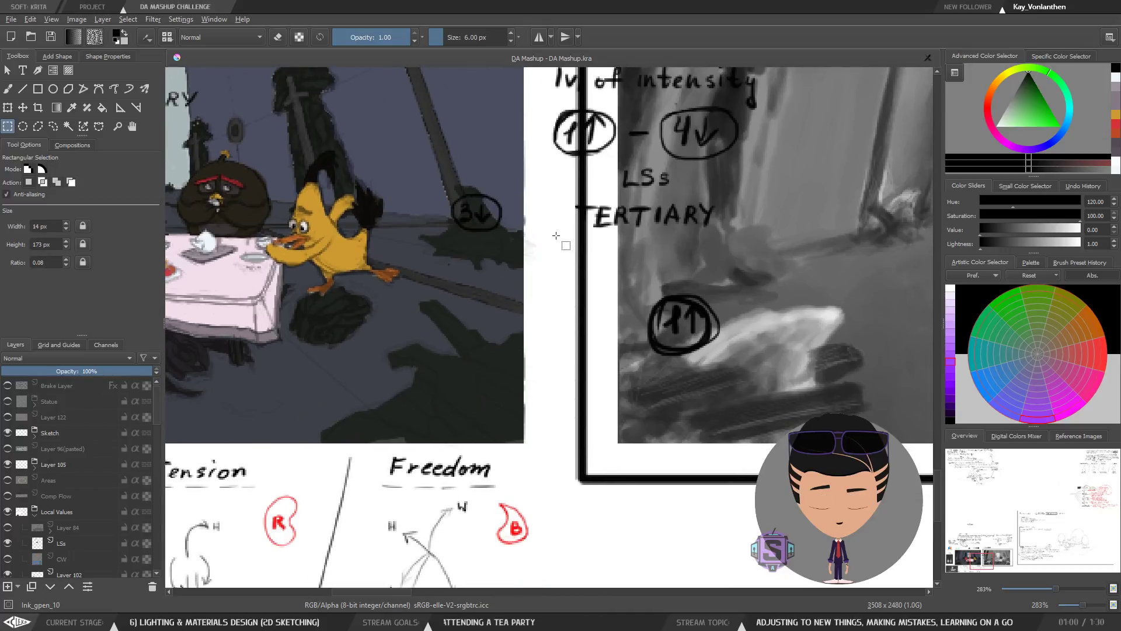
Step: Switch back to the Freehand Brush tool with the whole coloured picture in view
key("minus")
key("minus")
key("b")
left_click_drag(443, 309, 609, 371)
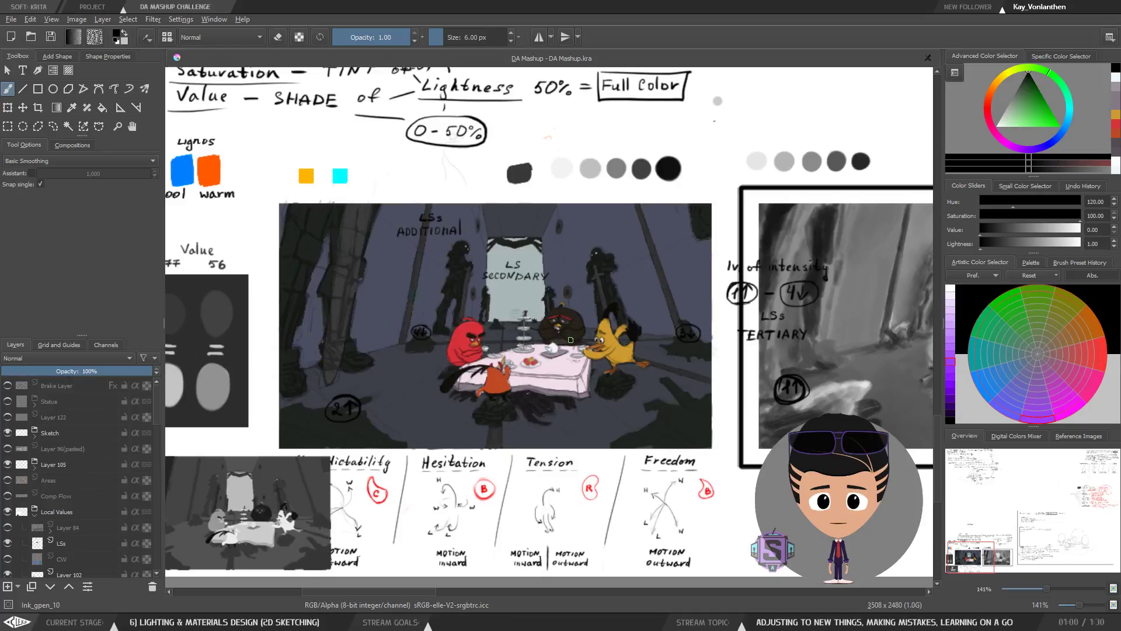
Step: Compare the coloured composition in mirrored and normal view, both as a whole and close up
key("m")
key("m")
key("m")
key("m")
key("m")
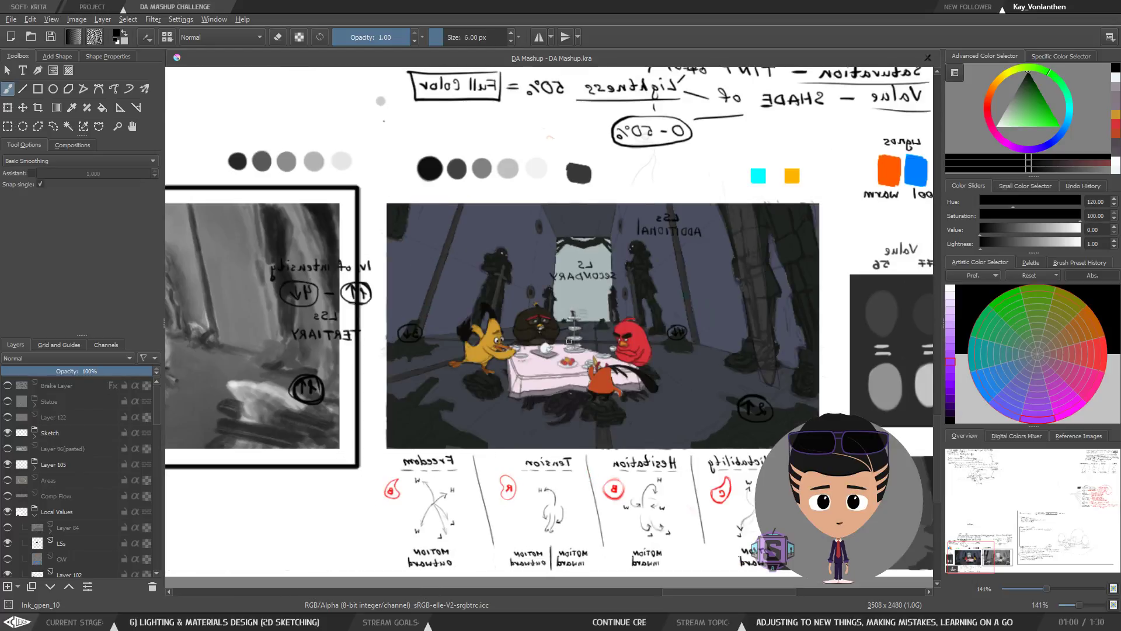
key("m")
scroll(592, 339, "up", 2)
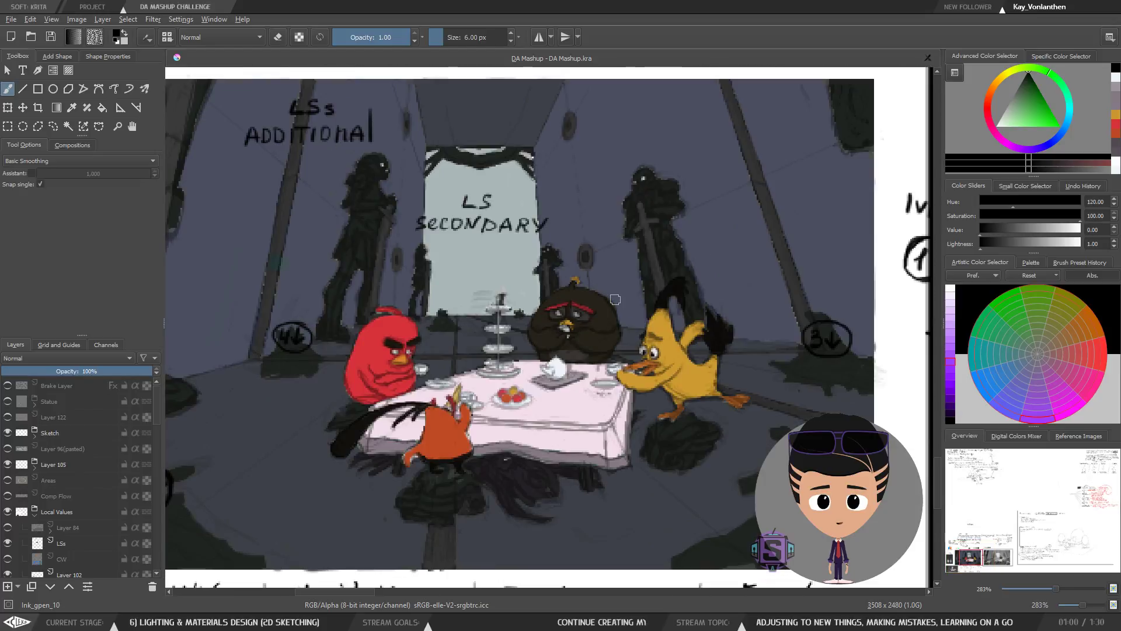
scroll(511, 467, "down", 2)
scroll(510, 467, "up", 2)
Step: Examine the side walls, leaning pillars and statues around the tea table, from the upper edge down to the floor
left_click_drag(511, 467, 643, 448)
mouse_move(440, 330)
left_mouse_down()
mouse_move(432, 525)
mouse_move(420, 516)
left_mouse_up()
mouse_move(413, 512)
left_mouse_down()
mouse_move(444, 489)
mouse_move(410, 508)
left_mouse_up()
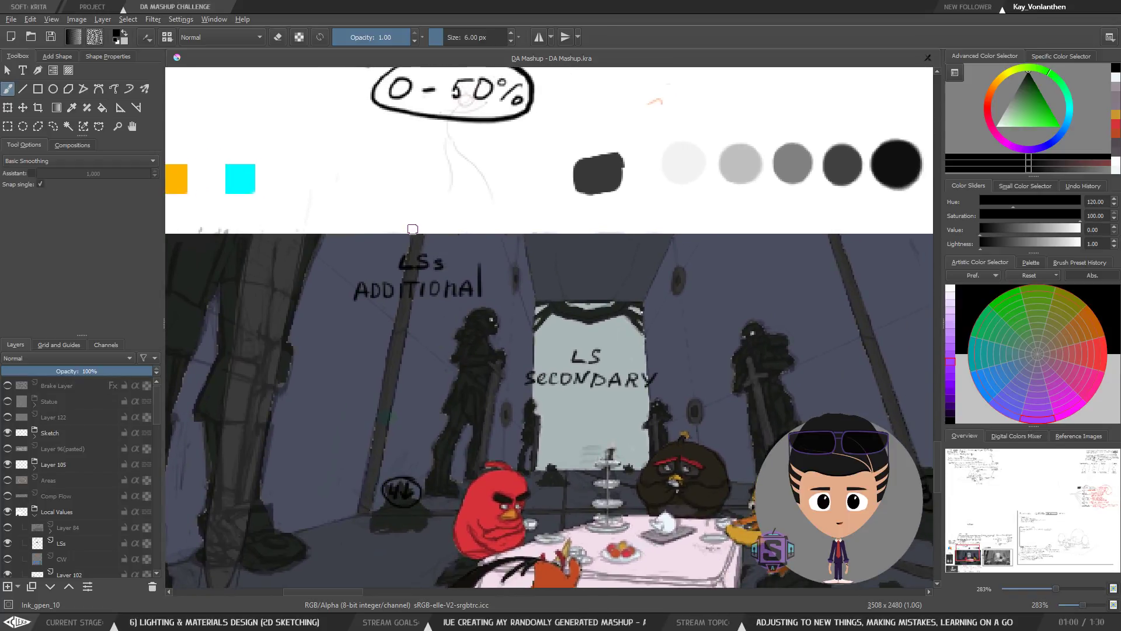
left_click_drag(403, 427, 415, 409)
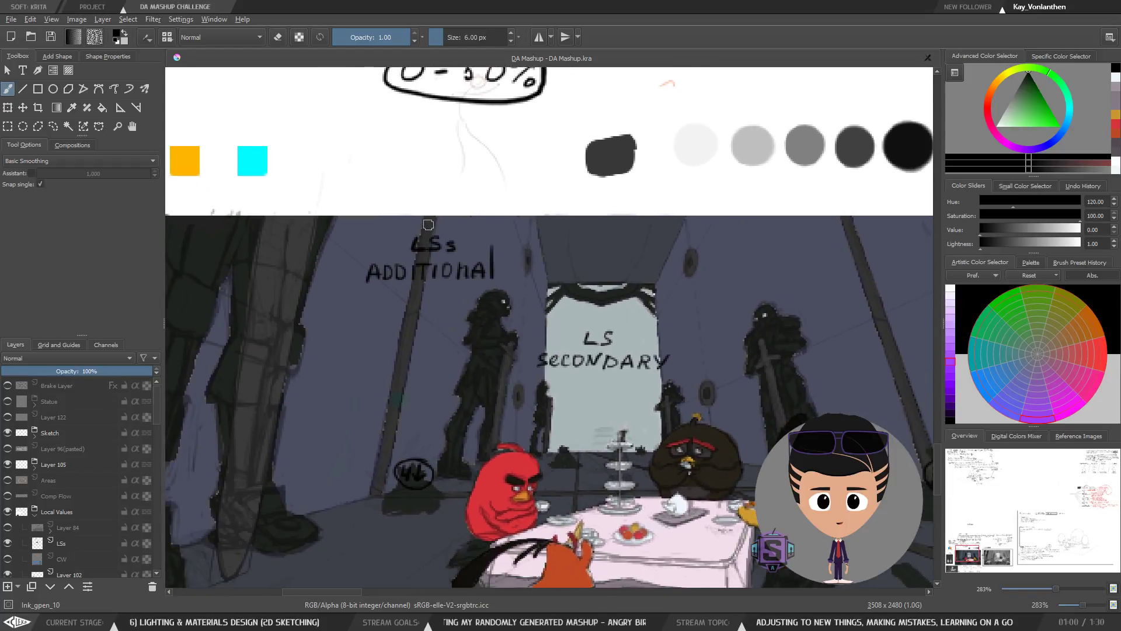
left_click_drag(710, 382, 548, 275)
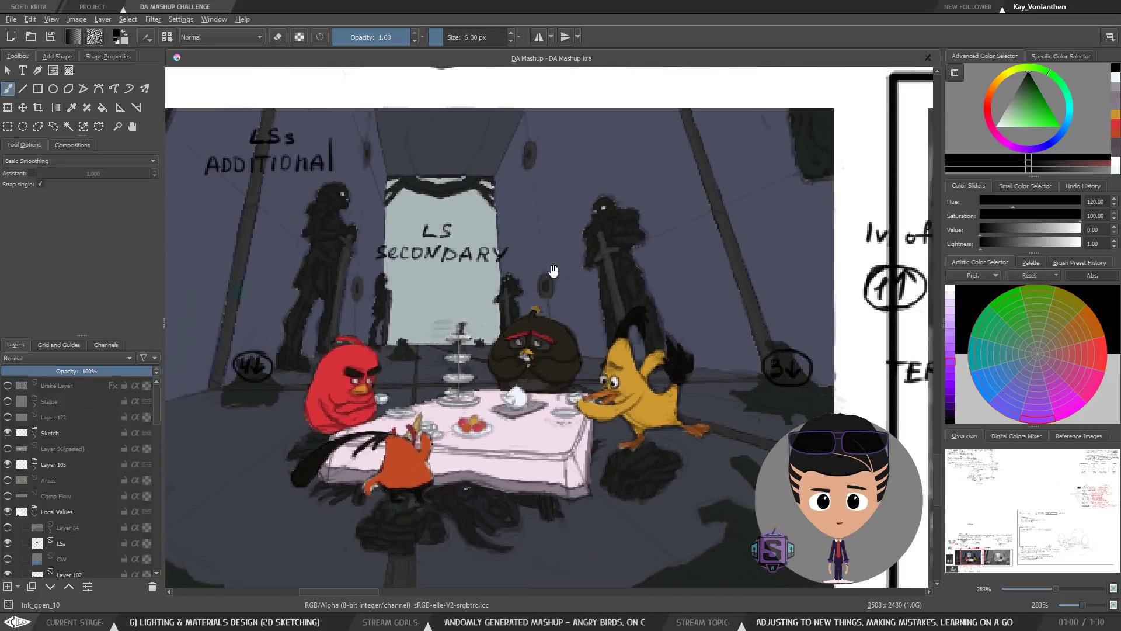
left_click_drag(728, 391, 737, 342)
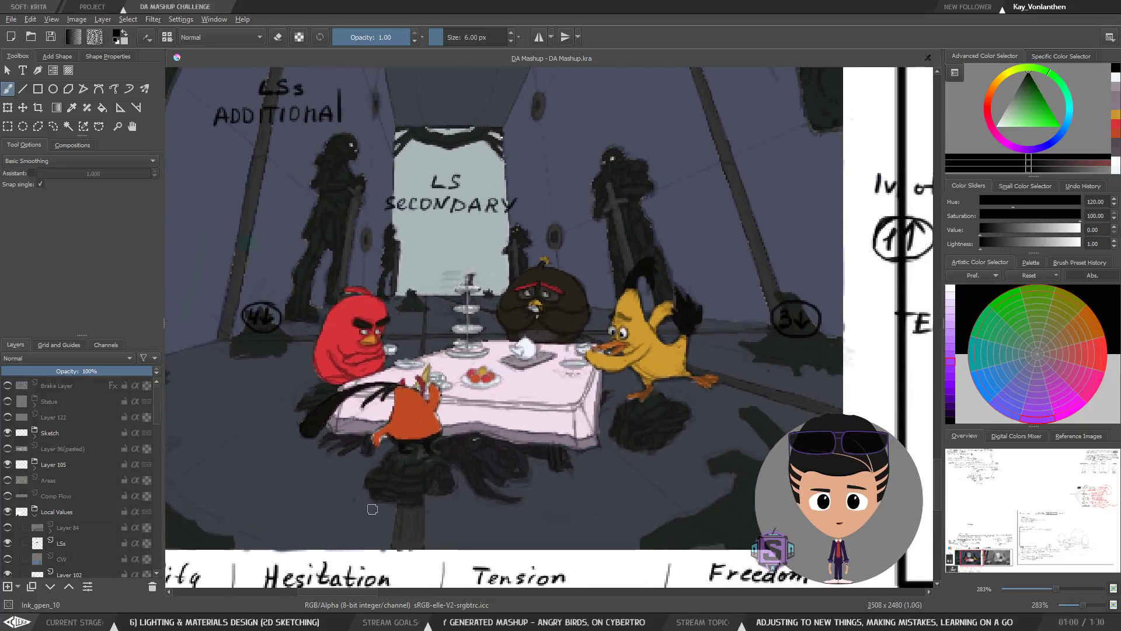
left_click_drag(369, 354, 526, 492)
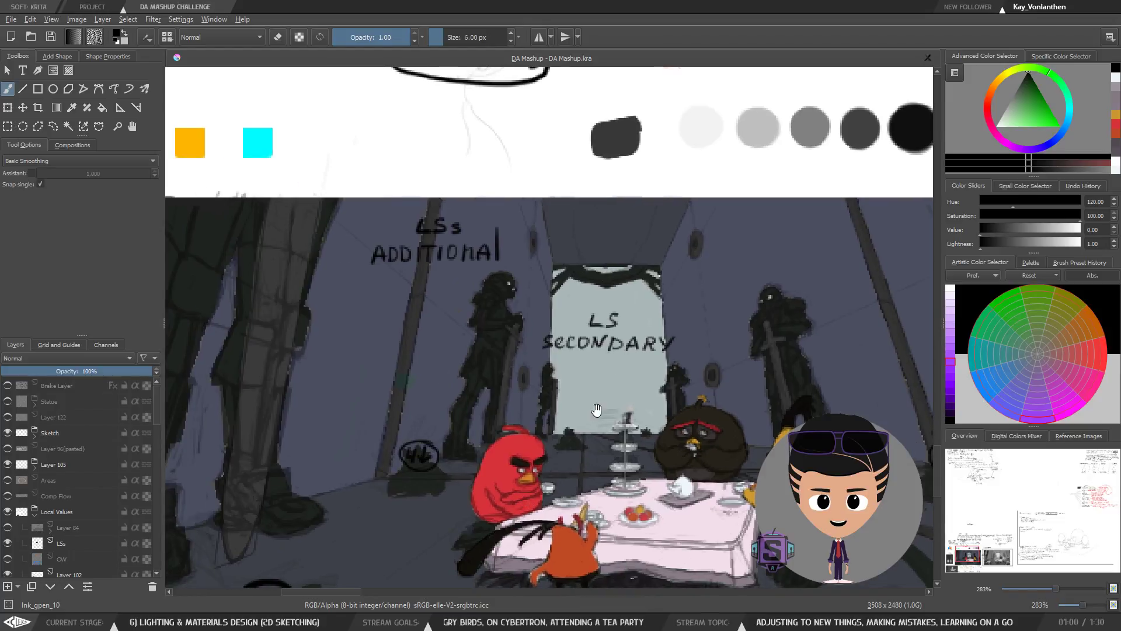
left_click_drag(600, 399, 542, 425)
Step: Inspect the bright doorway and its light-source label at high magnification, and compare it with the whole scene
key("plus")
key("plus")
left_click_drag(479, 443, 511, 401)
left_click_drag(445, 323, 425, 408)
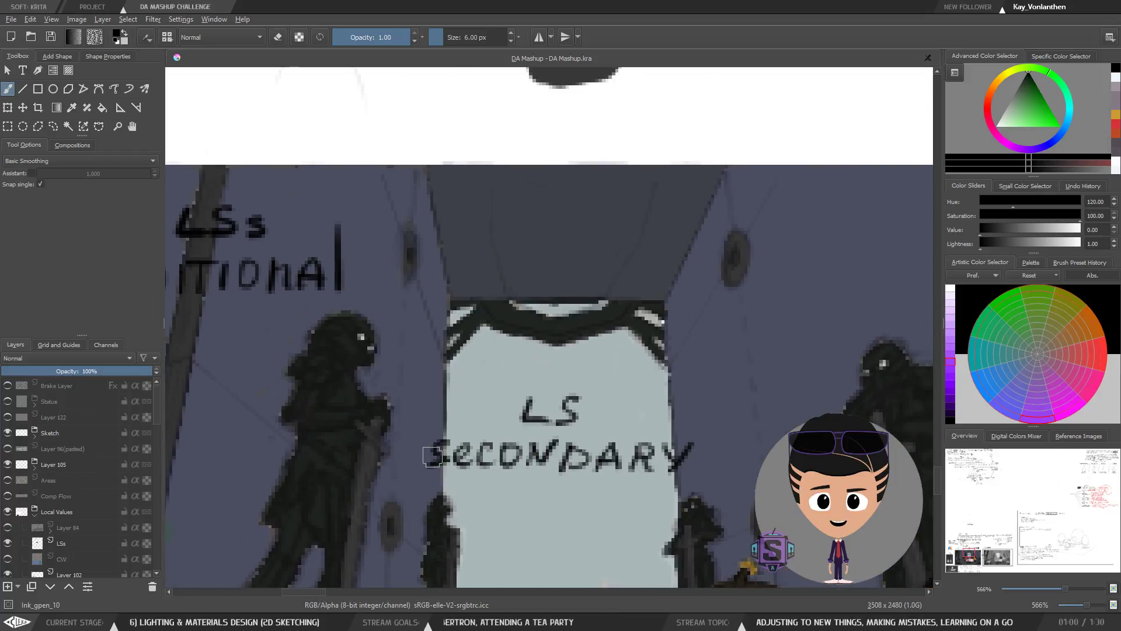
key("minus")
key("minus")
key("minus")
key("minus")
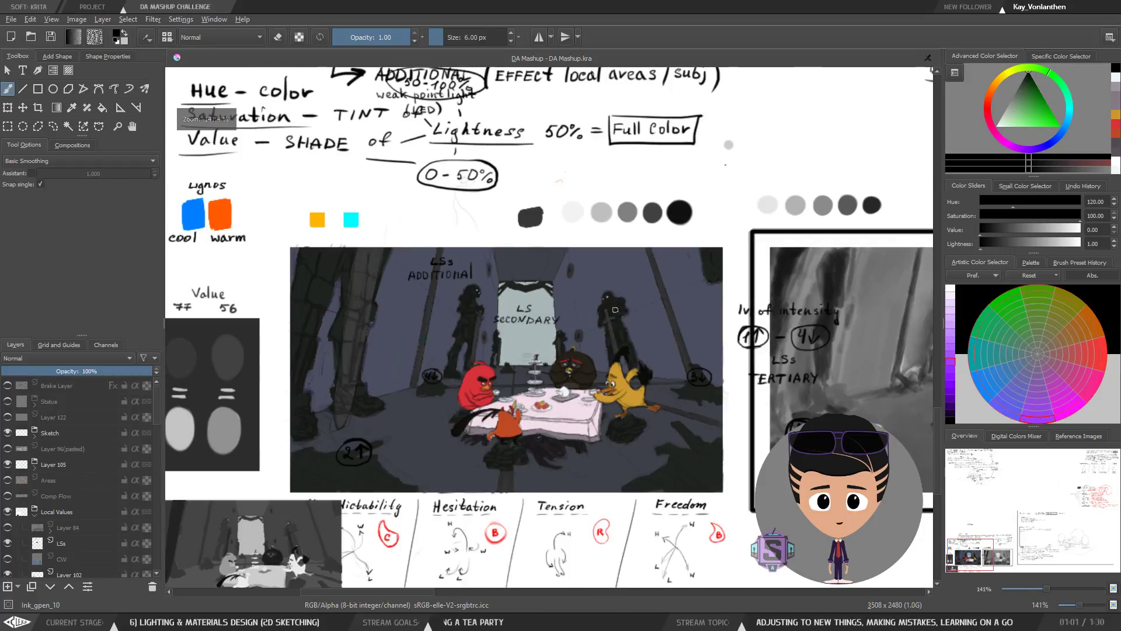
key("plus")
key("plus")
left_click_drag(546, 447, 545, 408)
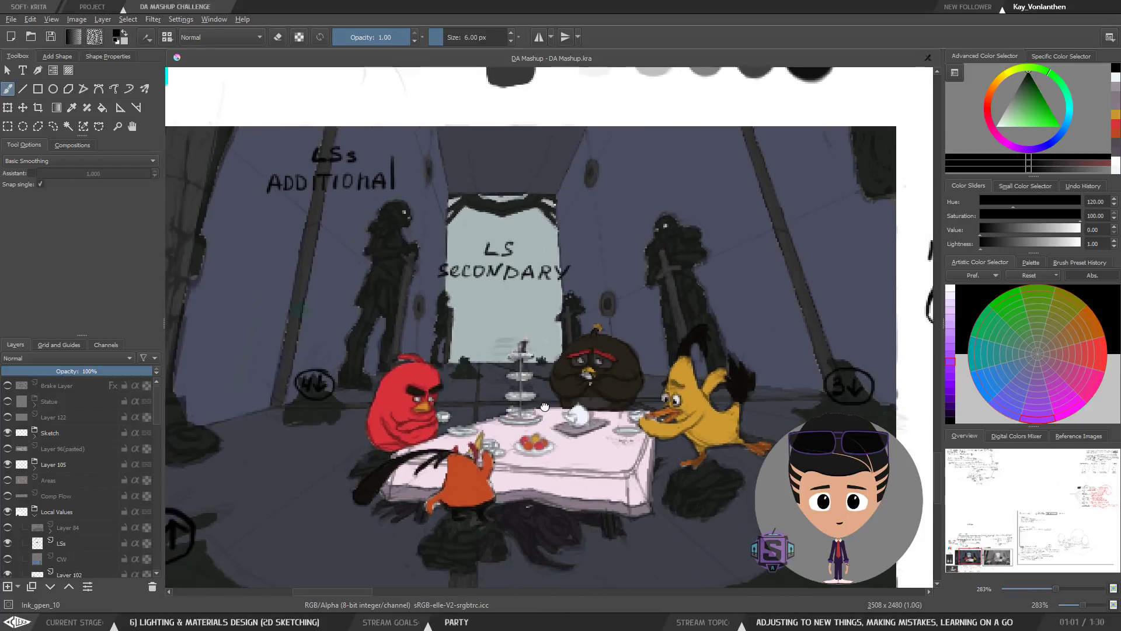
Step: Sample the blue-grey wall colour beside the leaning pillar near the LSs ADDITIONAL label and activate the Walls layer
key("minus")
key("minus")
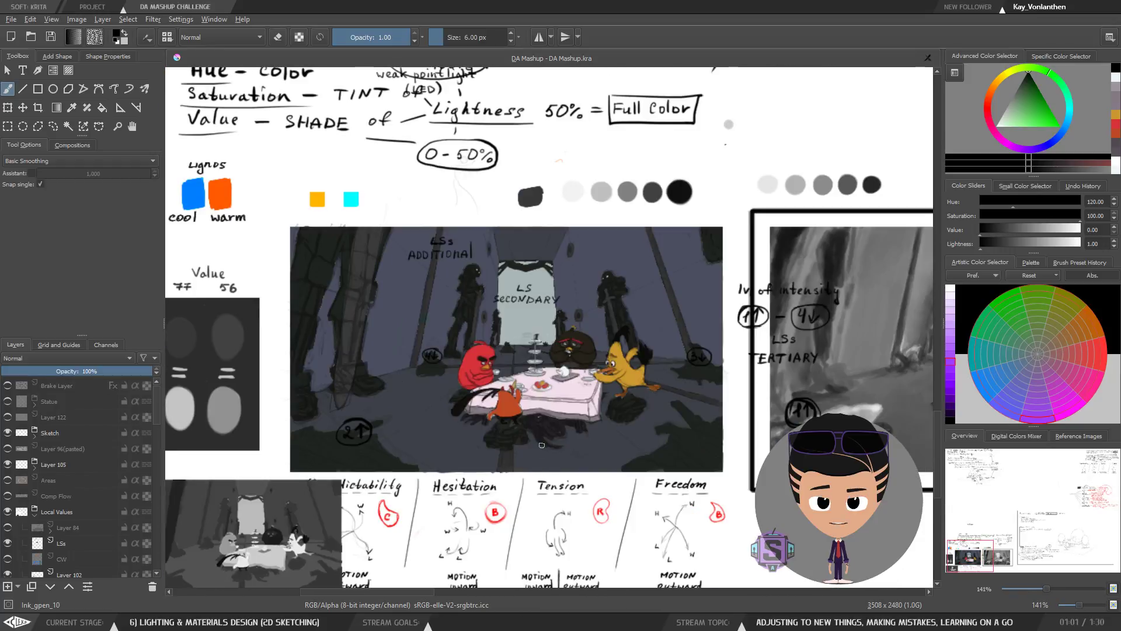
mouse_move(538, 439)
left_mouse_down()
mouse_move(519, 456)
mouse_move(528, 428)
left_mouse_up()
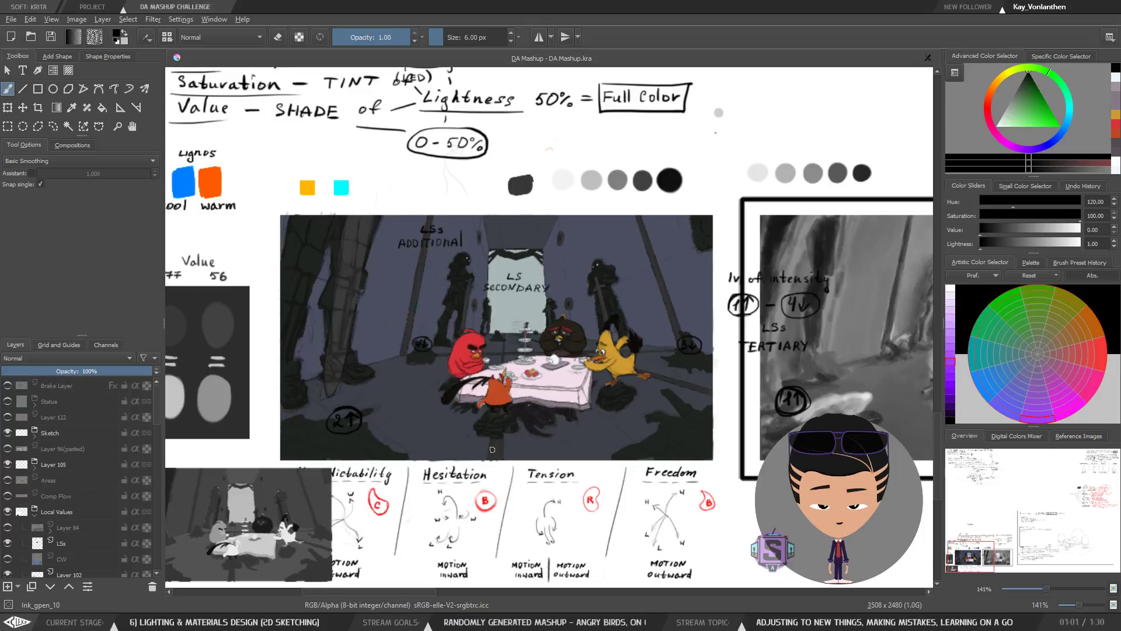
key("ctrl+plus")
key("ctrl+plus")
left_click_drag(373, 245, 491, 355)
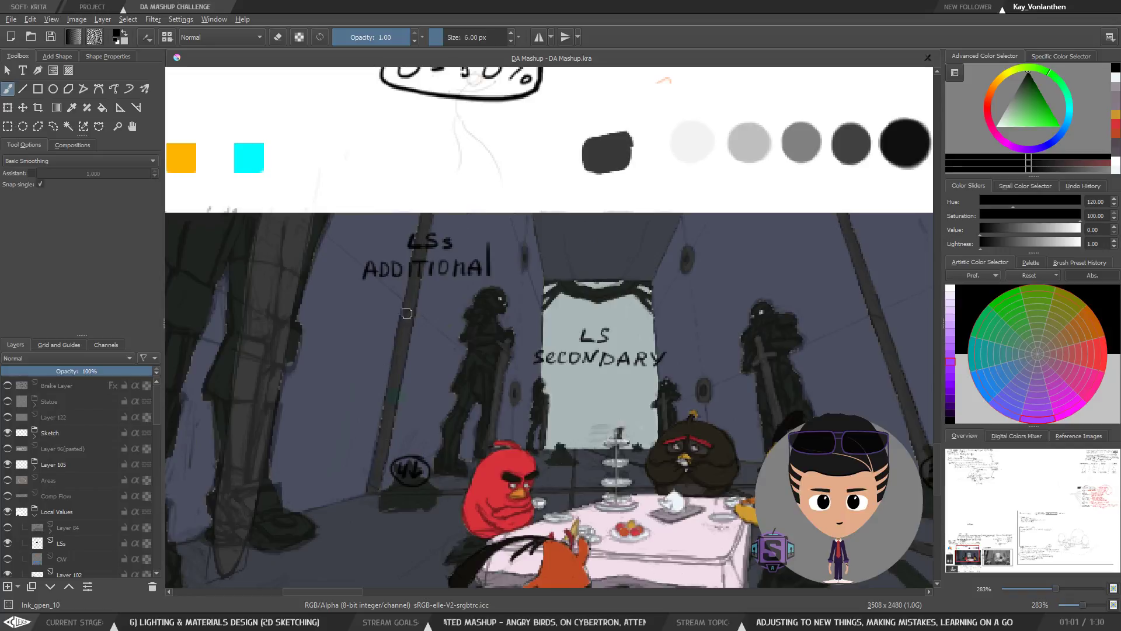
key("ctrl+plus")
key("ctrl+plus")
left_click_drag(356, 419, 447, 393)
left_click(385, 344, "ctrl")
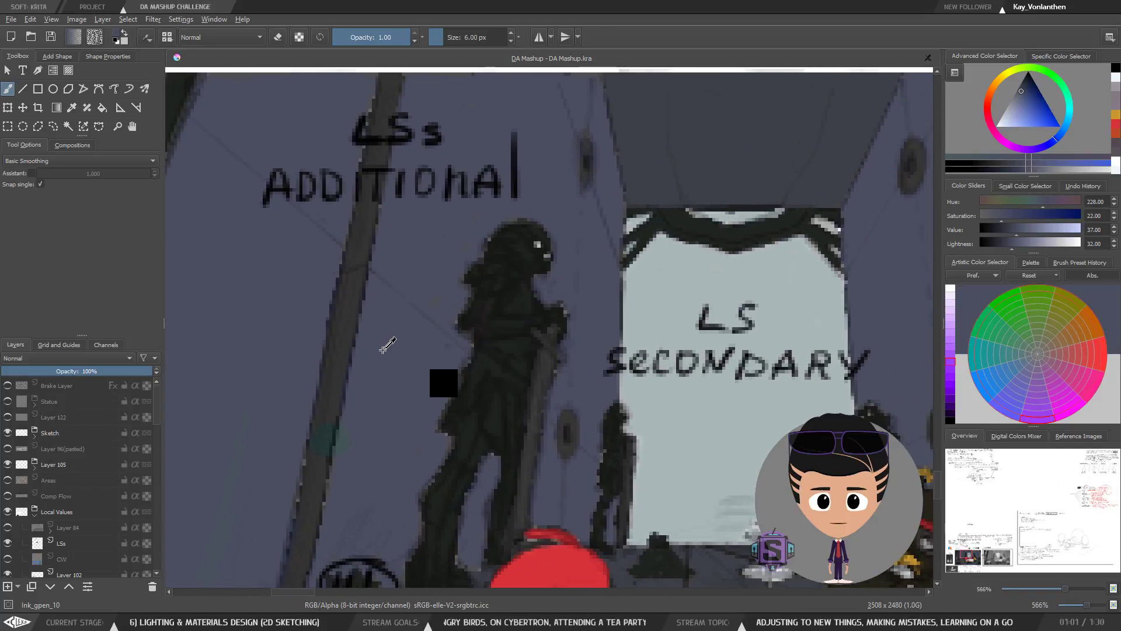
key("r")
left_click(377, 368)
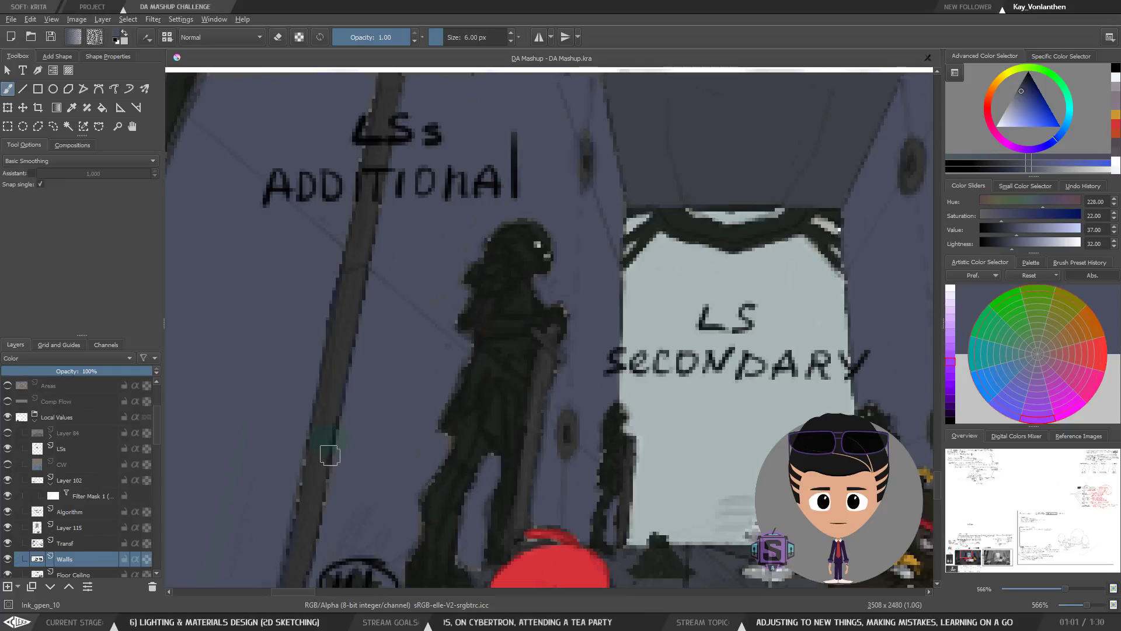
left_click(340, 459)
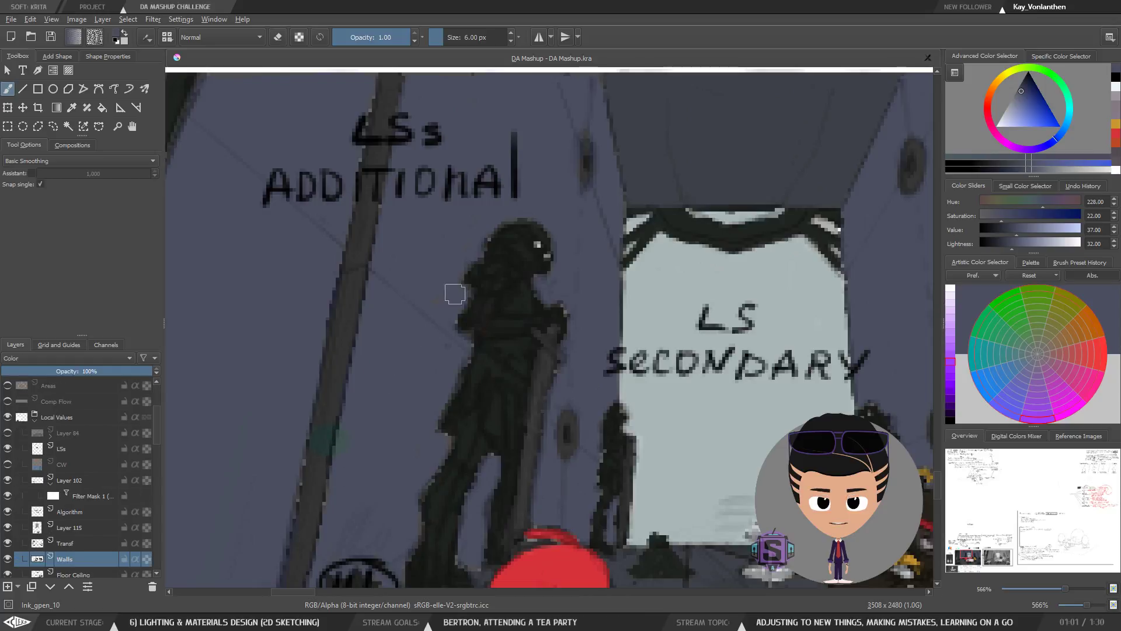
Step: Compare the Transf layer shown and hidden, and erase its green smudge on the leaning pillar
left_click(73, 544)
left_click(7, 544)
left_click(7, 545)
left_click(6, 546)
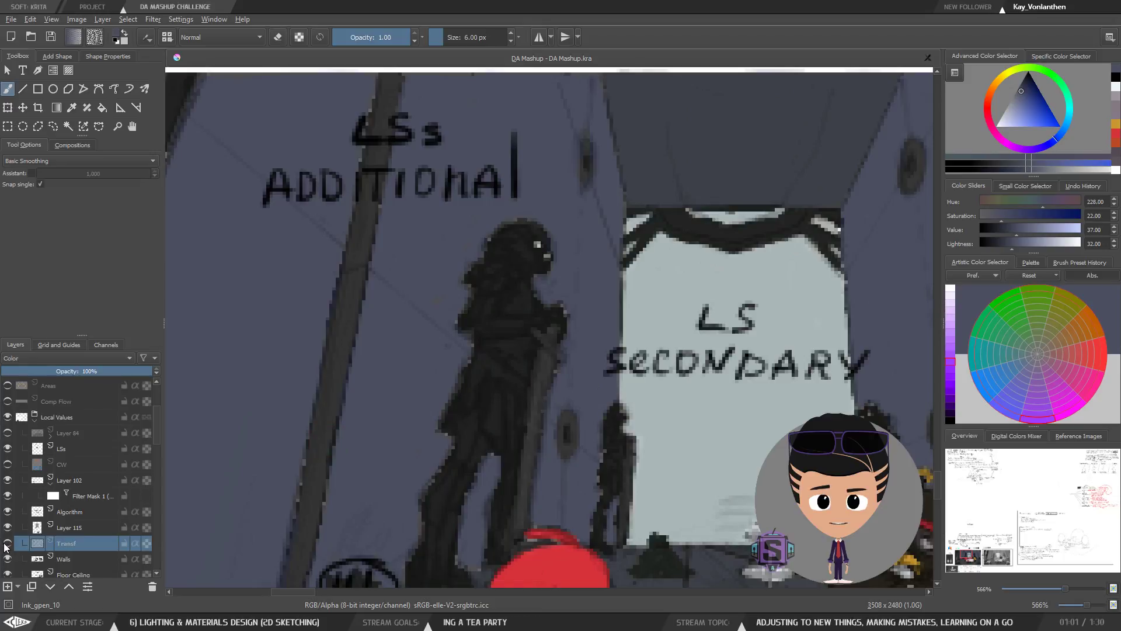
left_click(7, 545)
left_click(6, 546)
left_click(7, 544)
key("e")
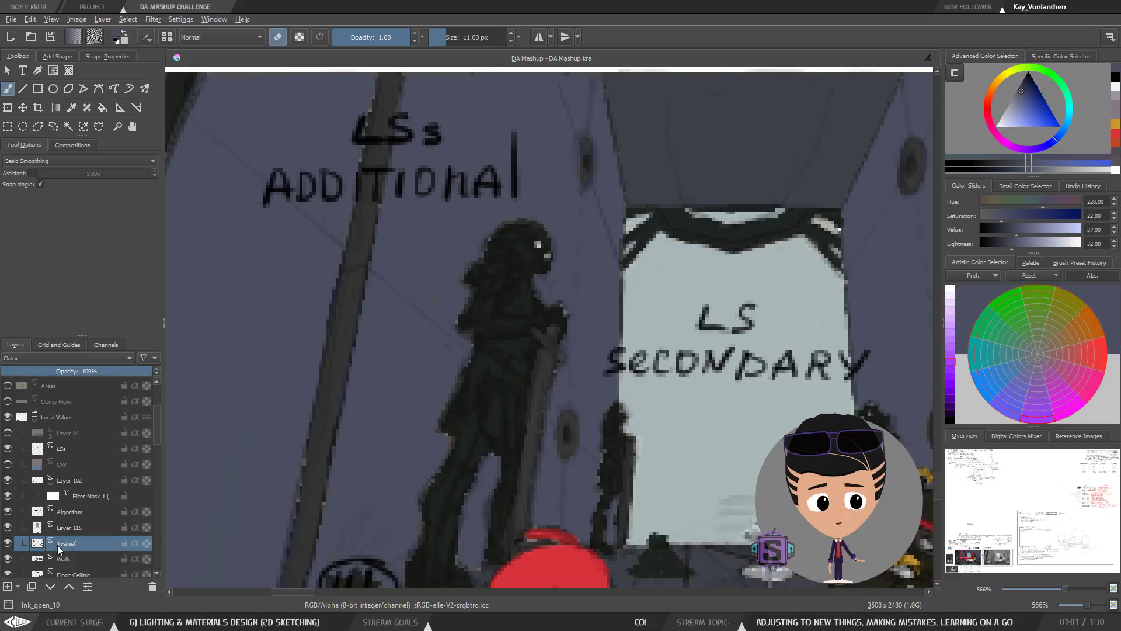
key("minus")
key("minus")
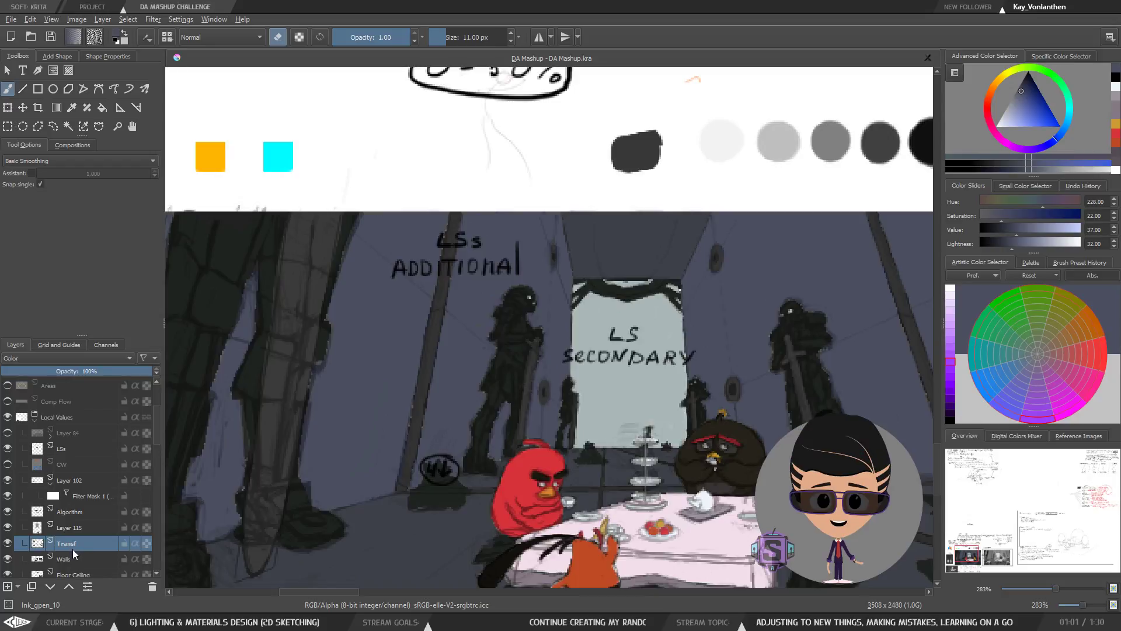
mouse_move(73, 549)
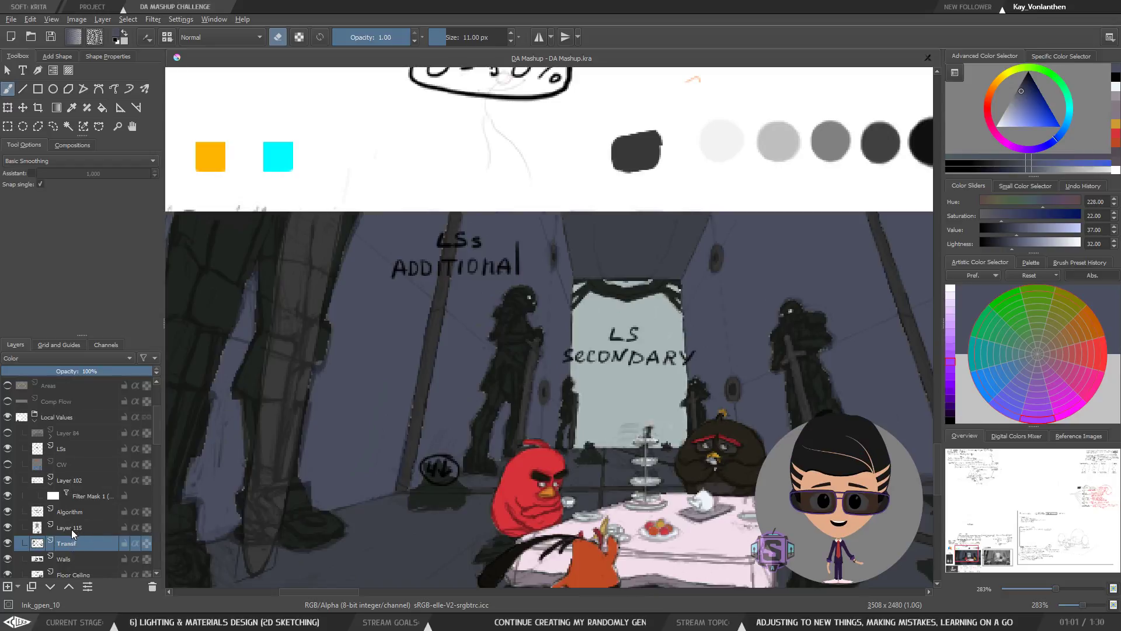
Step: Paint the leaning pillar behind the LSs ADDITIONAL label blue on the Walls layer, from the floor to the picture's upper edge
key("e")
key("plus")
key("plus")
left_click_drag(346, 500, 442, 367)
mouse_move(359, 474)
left_mouse_down()
mouse_move(350, 507)
mouse_move(397, 294)
mouse_move(367, 421)
left_mouse_up()
key("ctrl+z")
left_click(20, 559)
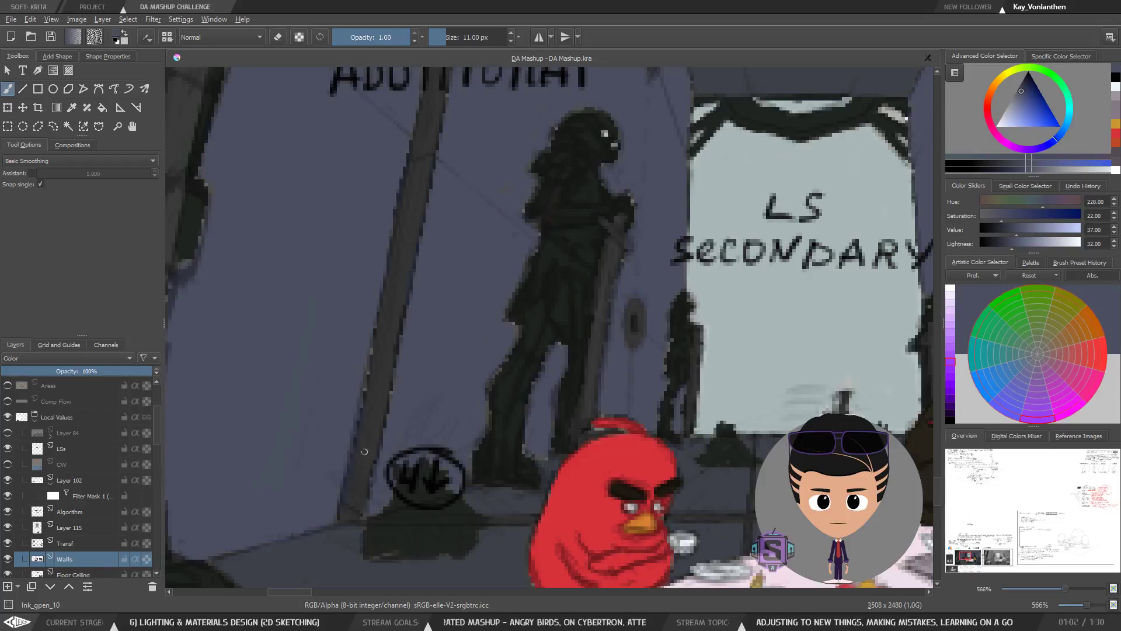
mouse_move(356, 508)
left_mouse_down()
mouse_move(395, 355)
mouse_move(365, 425)
mouse_move(366, 409)
mouse_move(432, 125)
mouse_move(397, 332)
left_mouse_up()
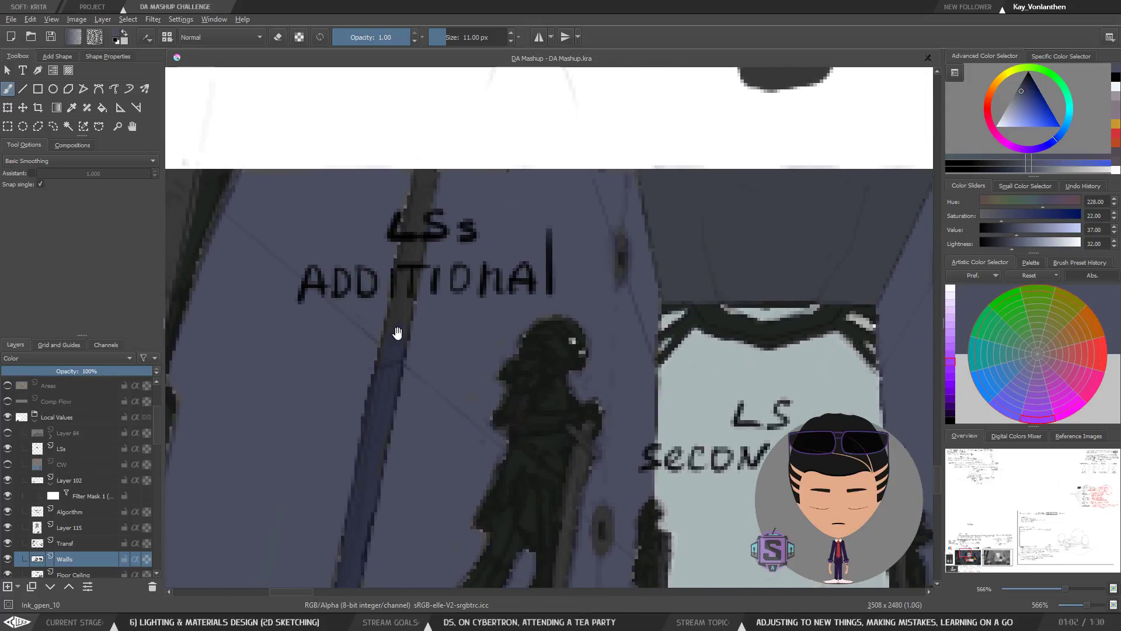
mouse_move(405, 279)
left_mouse_down()
mouse_move(416, 262)
mouse_move(403, 295)
mouse_move(417, 202)
mouse_move(402, 269)
left_mouse_up()
key("e")
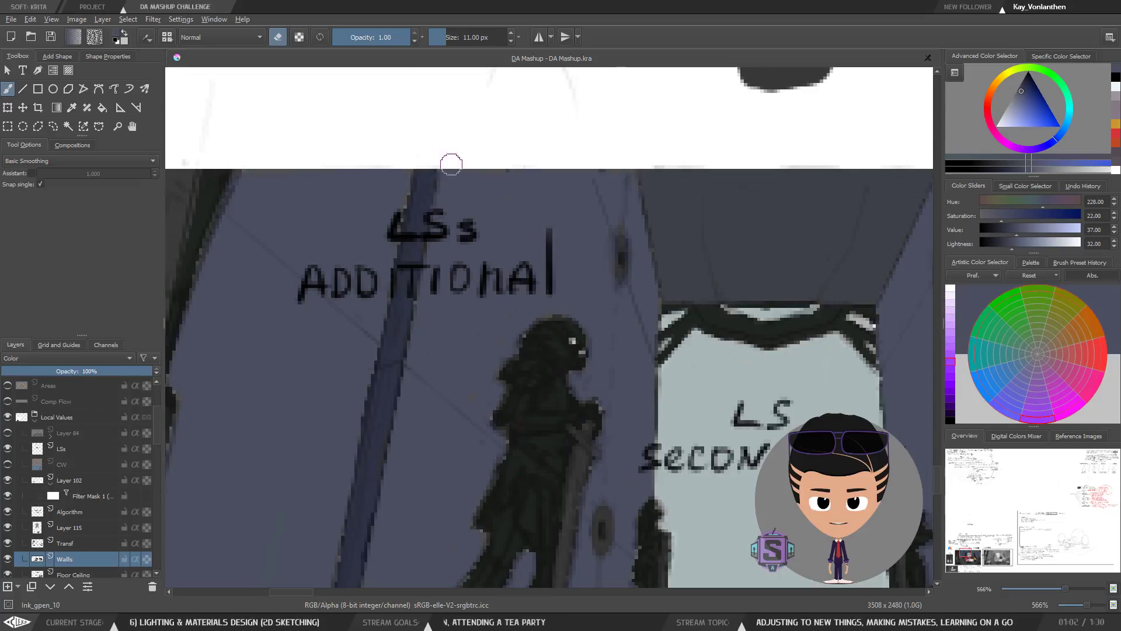
Step: Check the recoloured pillar within the whole picture at reduced magnification
key("minus")
key("minus")
key("minus")
key("minus")
left_click_drag(537, 405, 420, 434)
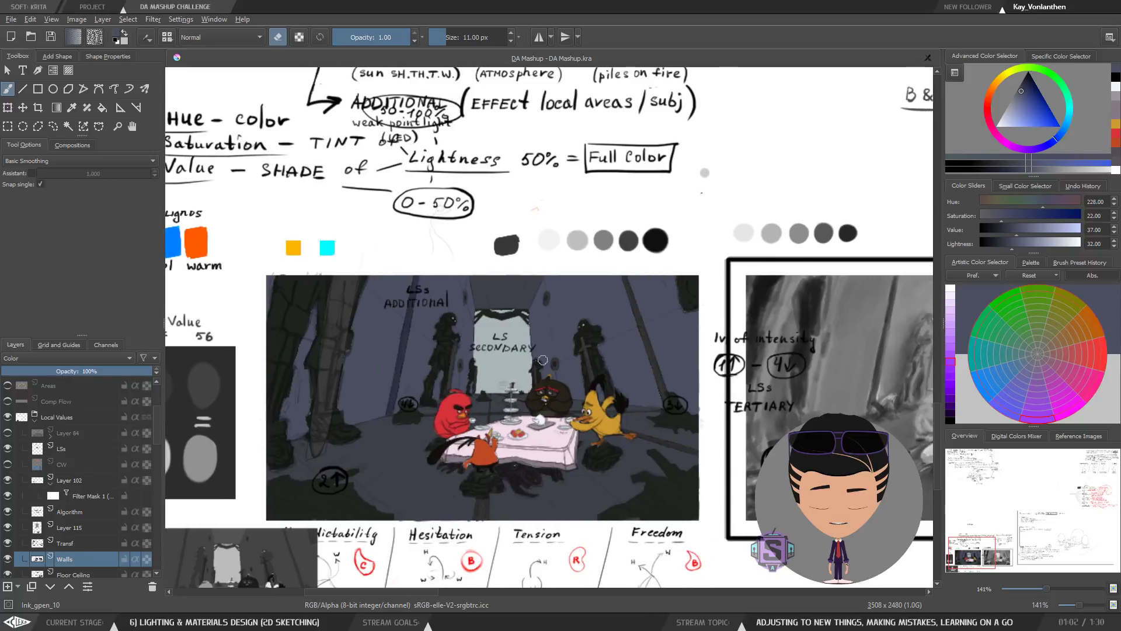
key("minus")
key("minus")
key("plus")
key("plus")
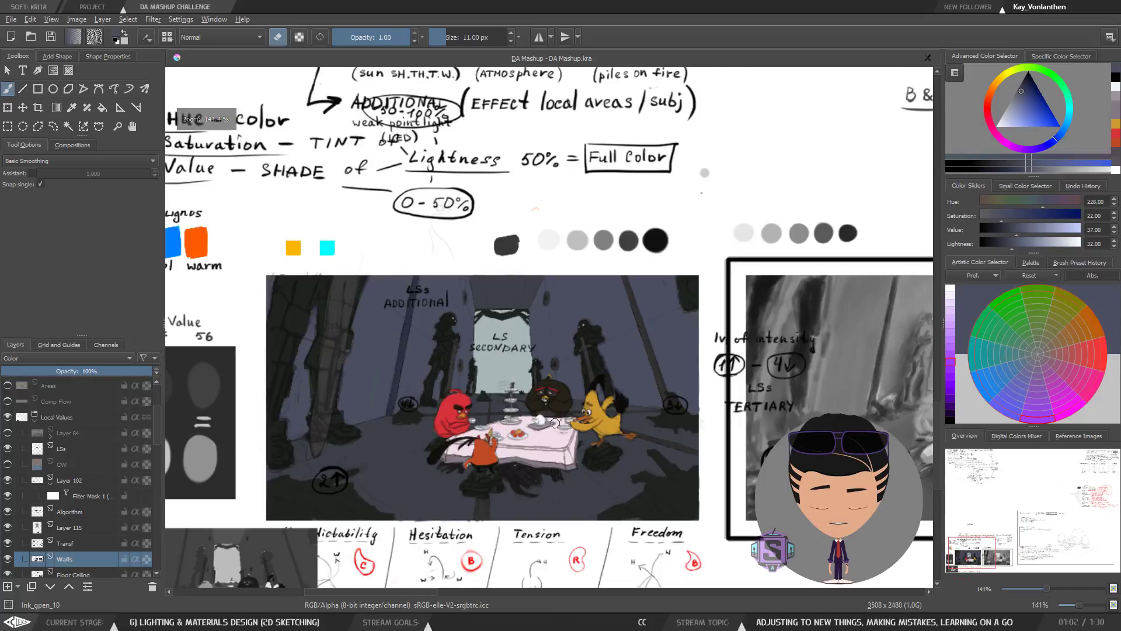
Step: Examine the foreground floor and the stump under the orange bird up close
key("plus")
key("plus")
left_click_drag(530, 560, 486, 433)
left_click_drag(487, 484, 513, 413)
left_click_drag(389, 488, 460, 421)
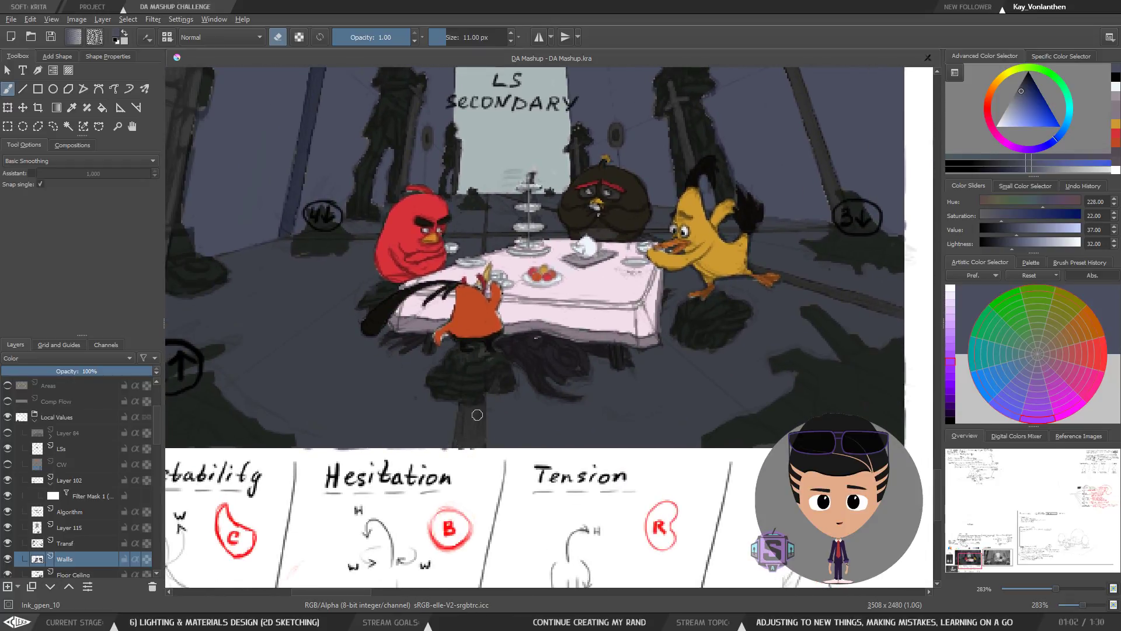
key("plus")
key("plus")
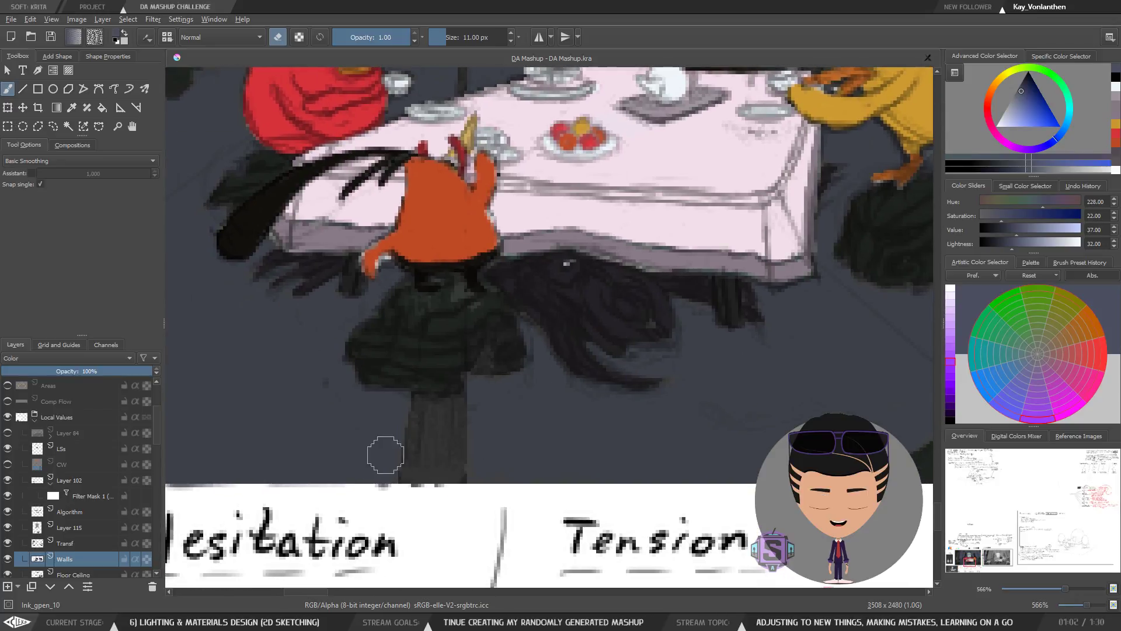
key("minus")
key("minus")
left_click_drag(528, 393, 521, 429)
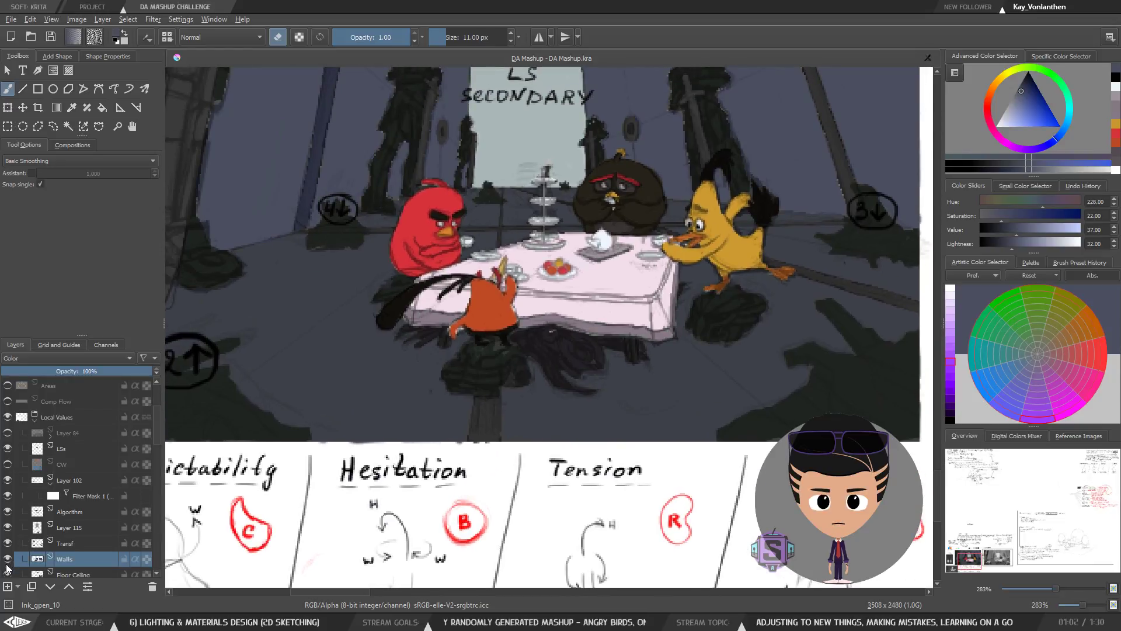
Step: Check the Transf layer's visibility, return to the Walls layer and save the document
left_click(64, 545)
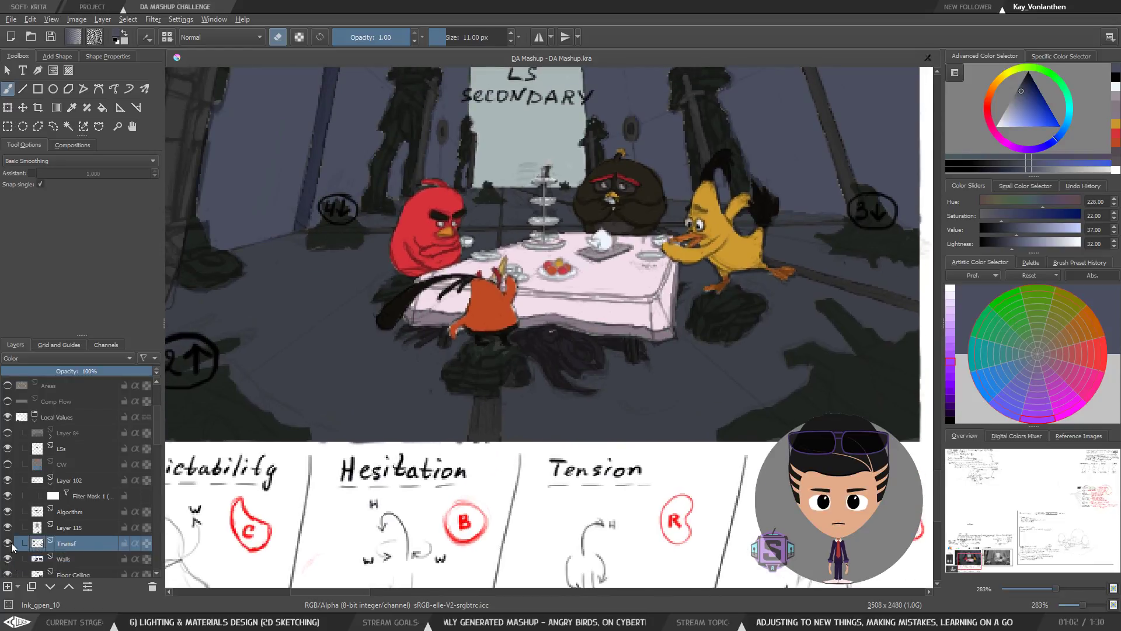
left_click(7, 544)
left_click(66, 561)
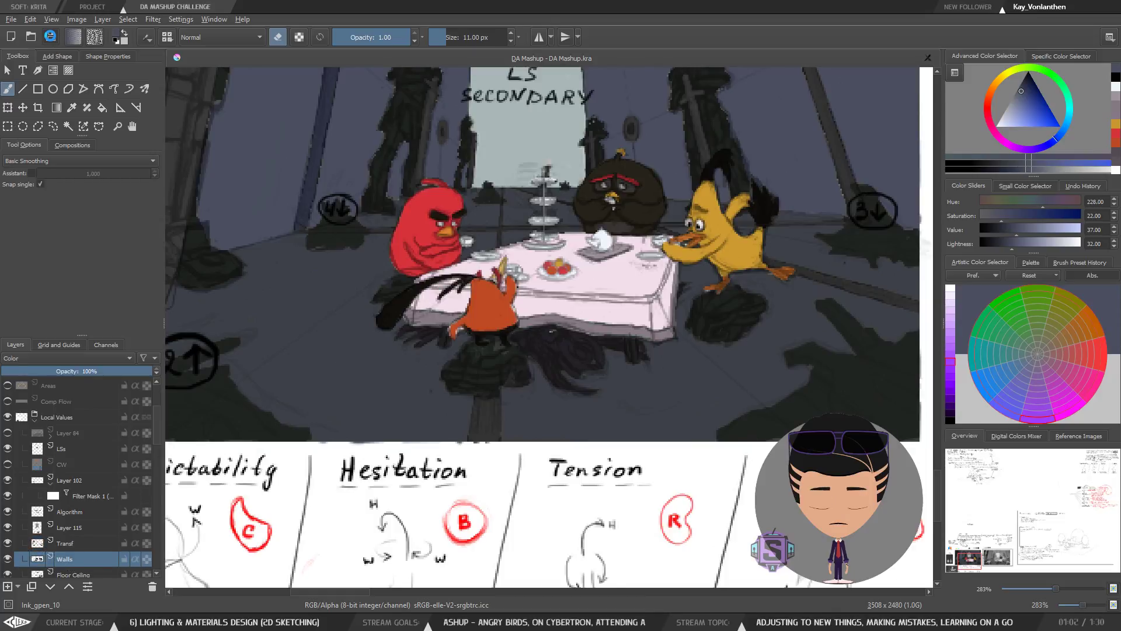
left_click(50, 36)
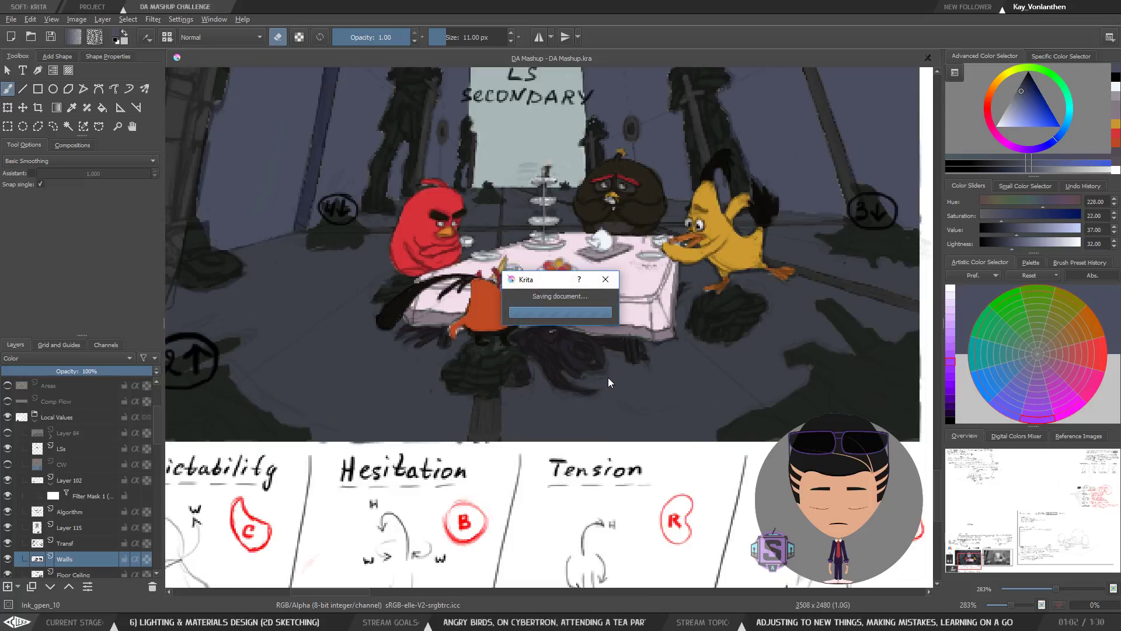
Step: Reduce the eraser size to 5 px while inspecting the area around the red bird
key("ctrl+plus")
key("ctrl+plus")
left_click_drag(343, 225, 655, 449)
key("bracketleft")
key("bracketleft")
key("bracketleft")
key("bracketleft")
key("bracketleft")
key("bracketleft")
key("bracketleft")
key("bracketleft")
key("bracketleft")
key("bracketright")
key("bracketright")
key("bracketright")
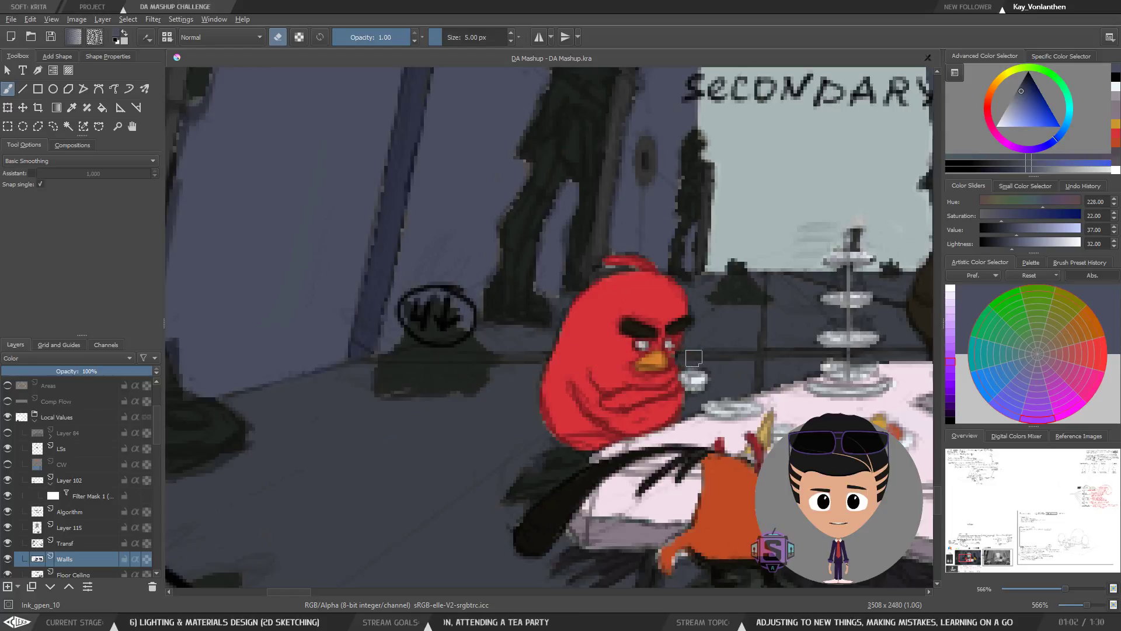
key("ctrl+plus")
key("ctrl+plus")
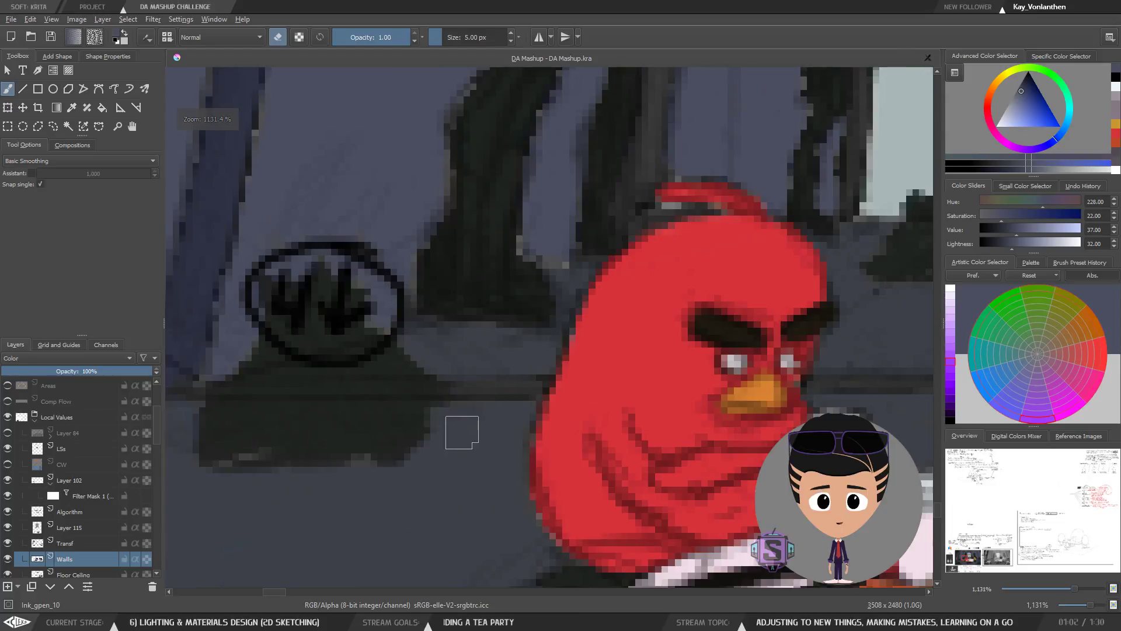
key("ctrl+minus")
key("ctrl+minus")
key("ctrl+minus")
key("ctrl+minus")
left_click_drag(496, 420, 403, 425)
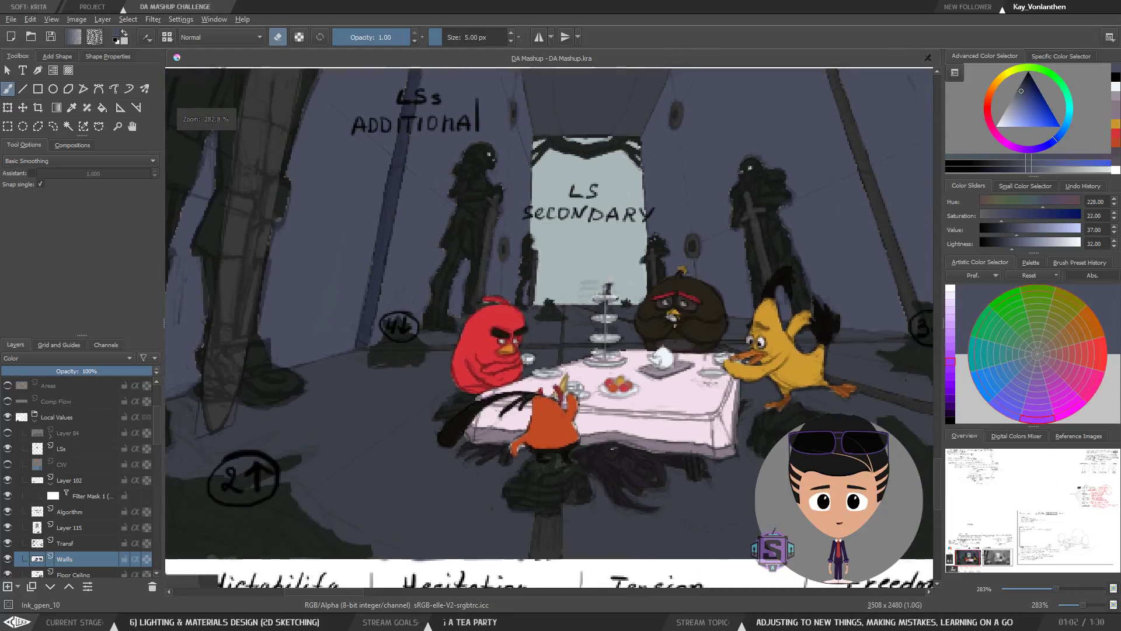
Step: Hide and show Layer 115 to see what it contributes, and make it the active layer
left_click(7, 528)
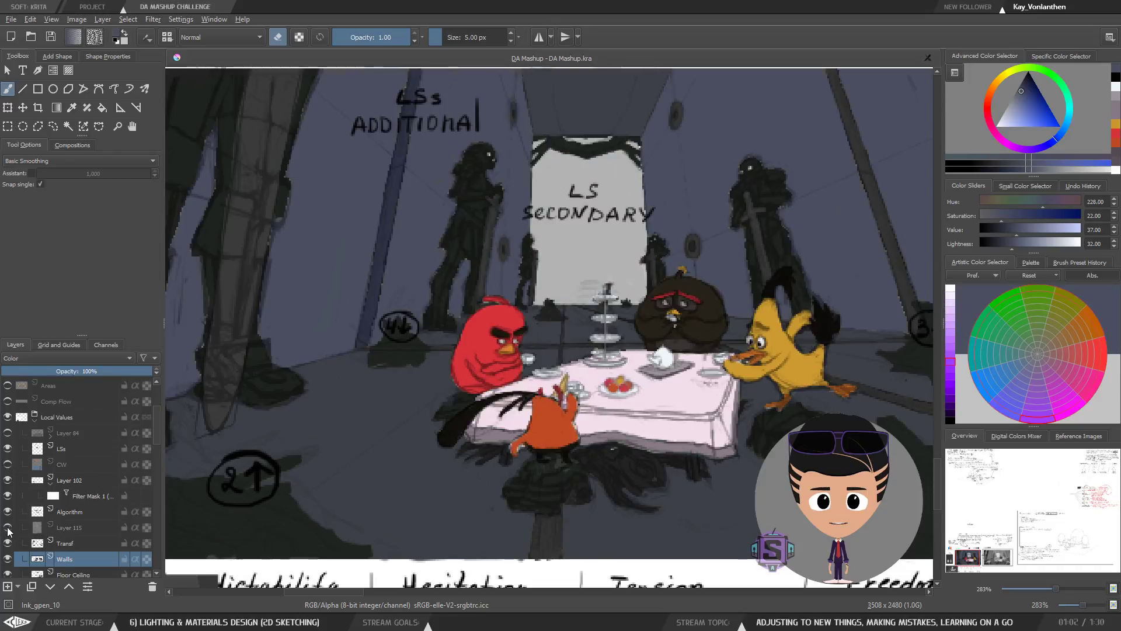
left_click(8, 528)
left_click(80, 528)
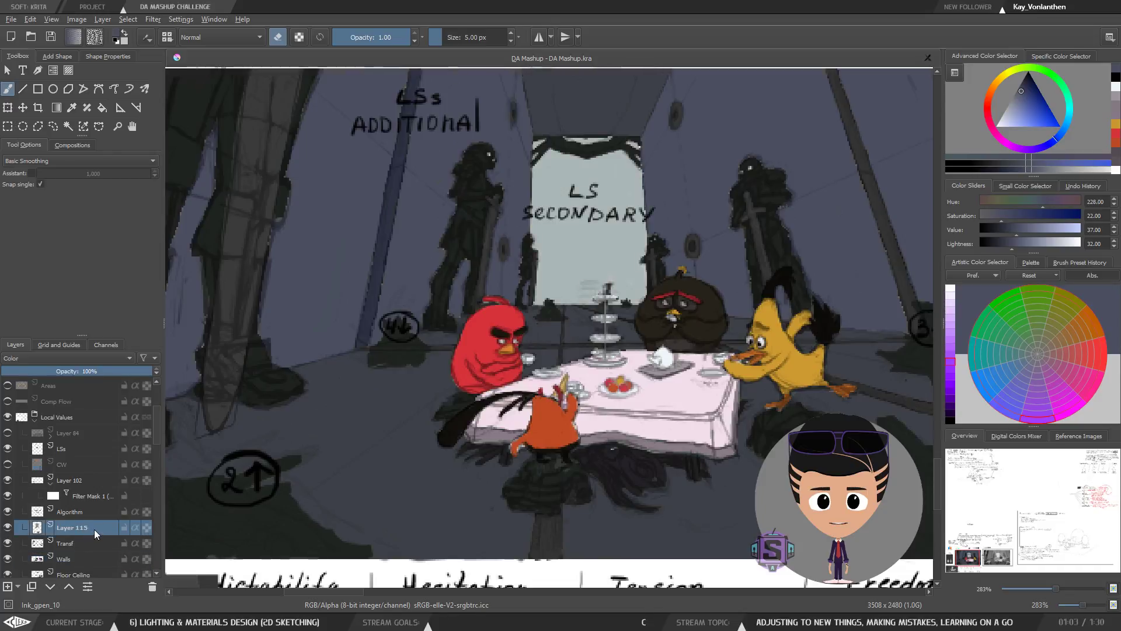
Step: Pick layers from the foreground stump, hide the InvDes layer and activate the Colors layer
key("r")
left_click(551, 526)
left_click(8, 543)
left_click(8, 544)
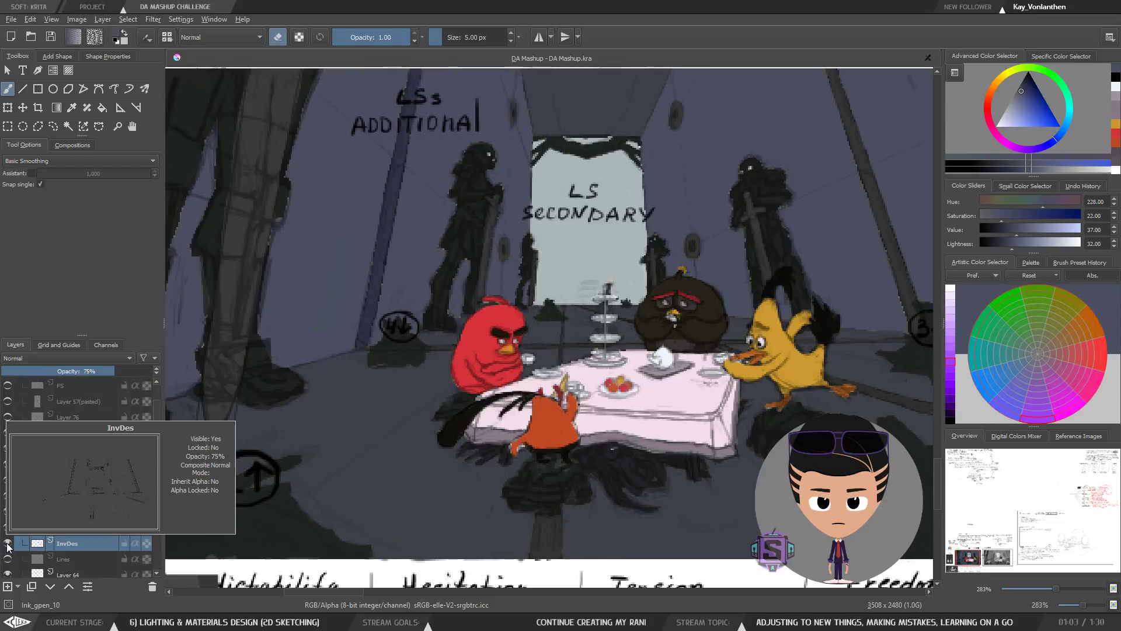
left_click(7, 544)
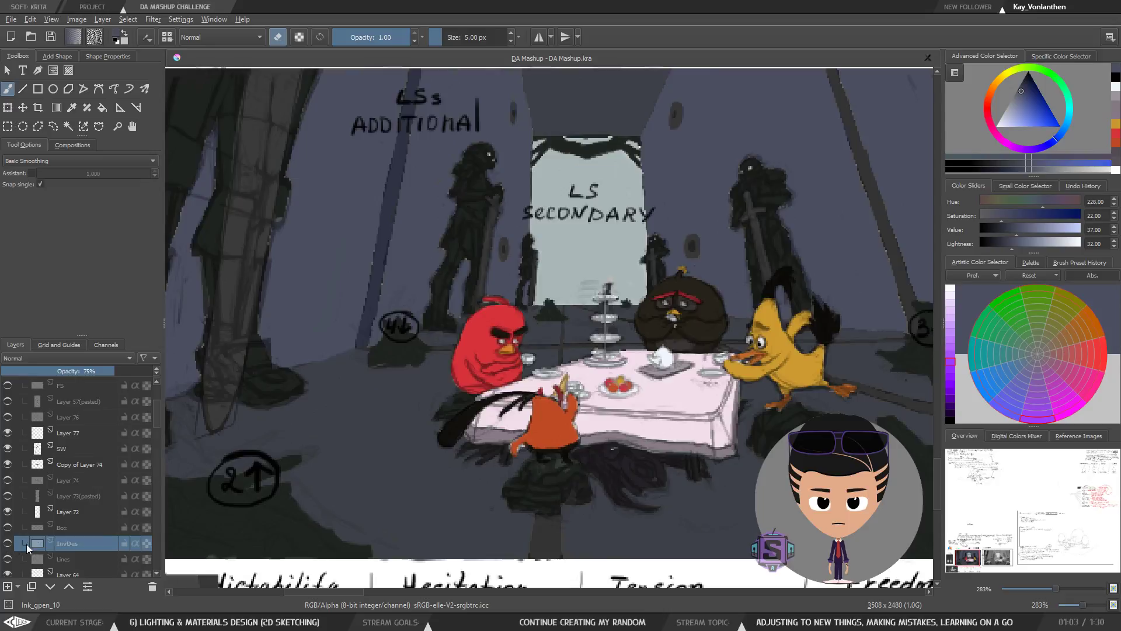
key("r")
left_click(553, 530)
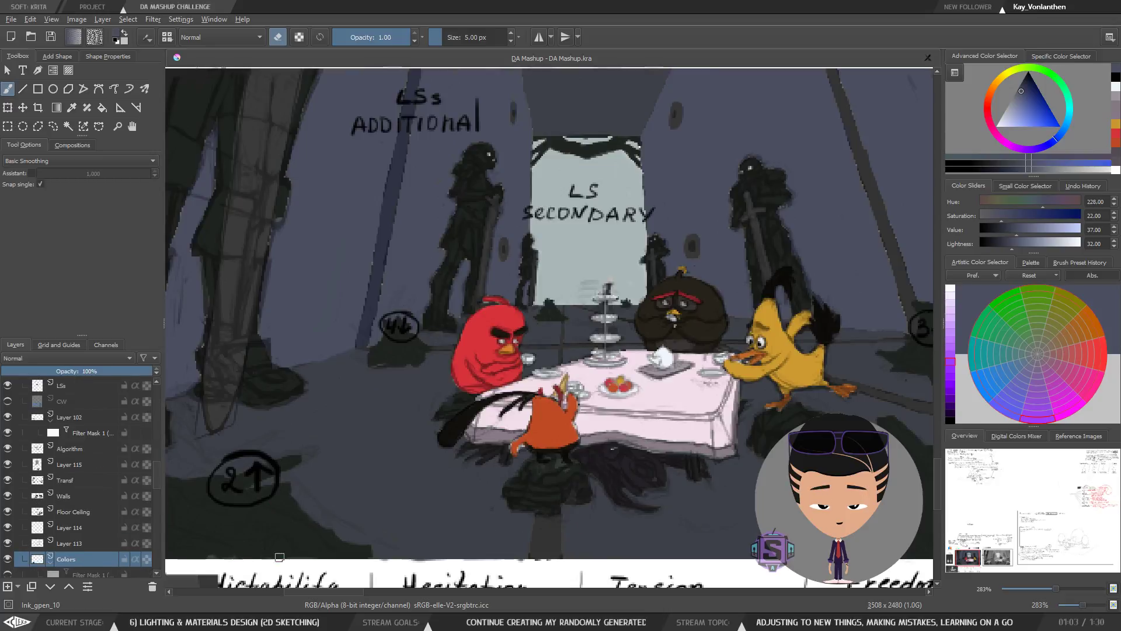
Step: Compare the whole picture with a closer view of the tea table and foreground floor
key("ctrl+minus")
key("ctrl+minus")
key("ctrl+plus")
key("ctrl+plus")
key("ctrl+minus")
key("ctrl+minus")
key("ctrl+plus")
key("ctrl+plus")
left_click_drag(532, 455, 541, 318)
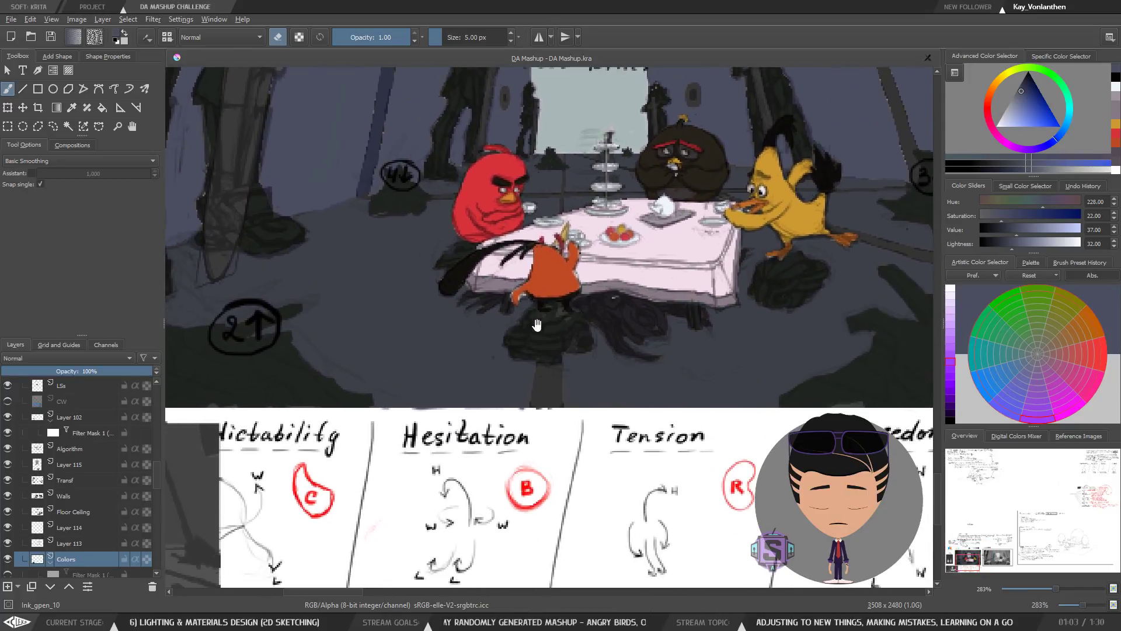
left_click_drag(545, 389, 537, 426)
Step: Check Layer 113 by hiding and showing it, and activate the Setting Shapes layer from the foreground floor
left_click(72, 544)
left_click(7, 544)
left_click(8, 544)
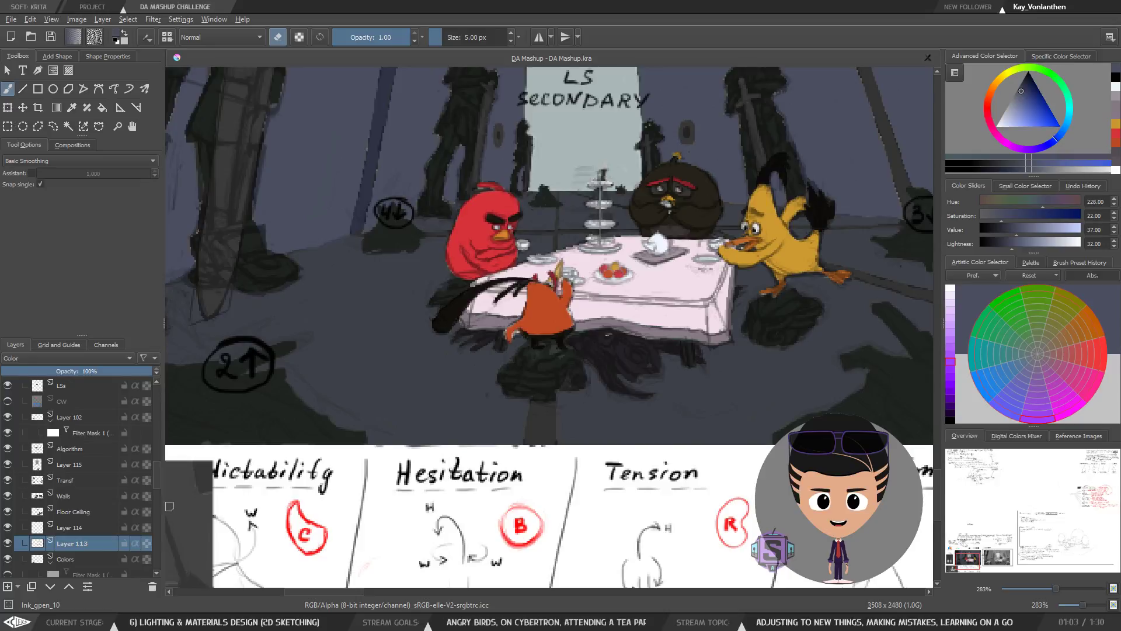
key("r")
left_click(331, 394)
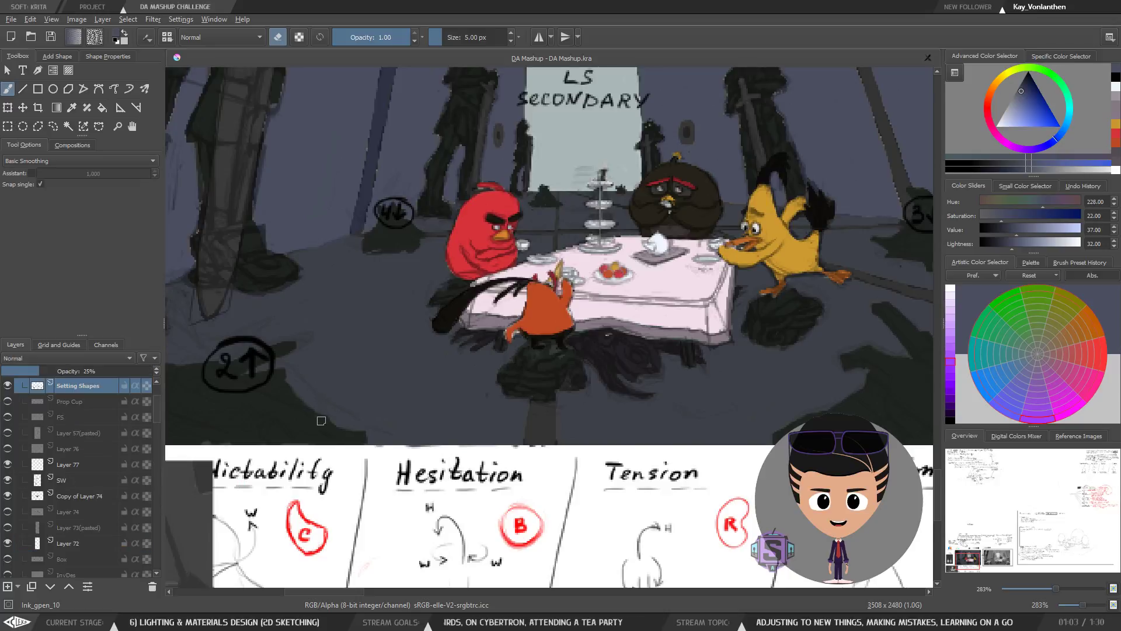
Step: Briefly show the hidden pasted layer beneath PG Char and the hidden layer above PG Char to identify their contents
left_click_drag(156, 414, 159, 440)
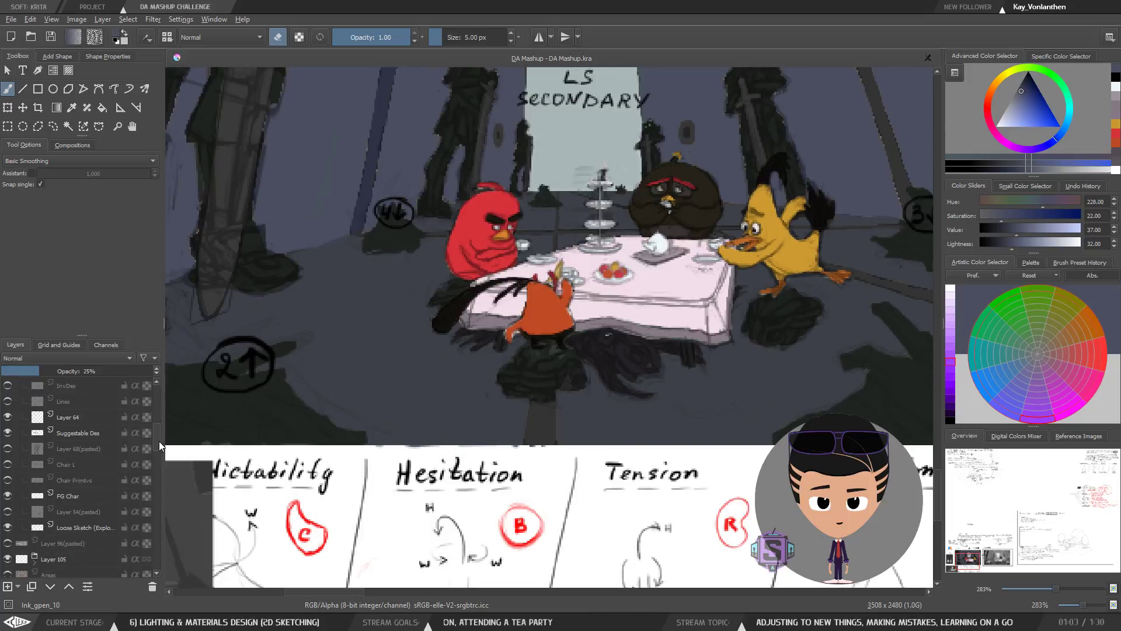
left_click(9, 511)
left_click(9, 511)
left_click(8, 480)
left_click(8, 480)
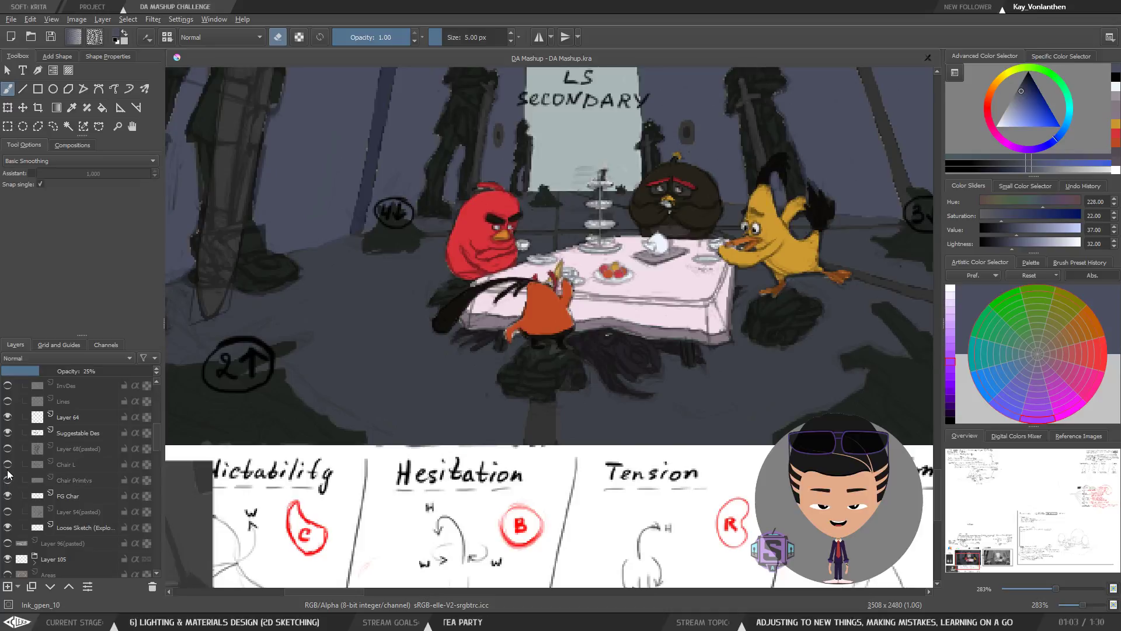
Step: Switch the Chair L layer on and off to inspect it, and show both it and Layer 68(pasted)
left_click(8, 465)
left_click(8, 466)
left_click(8, 466)
left_click(8, 466)
left_click(8, 465)
left_click(8, 448)
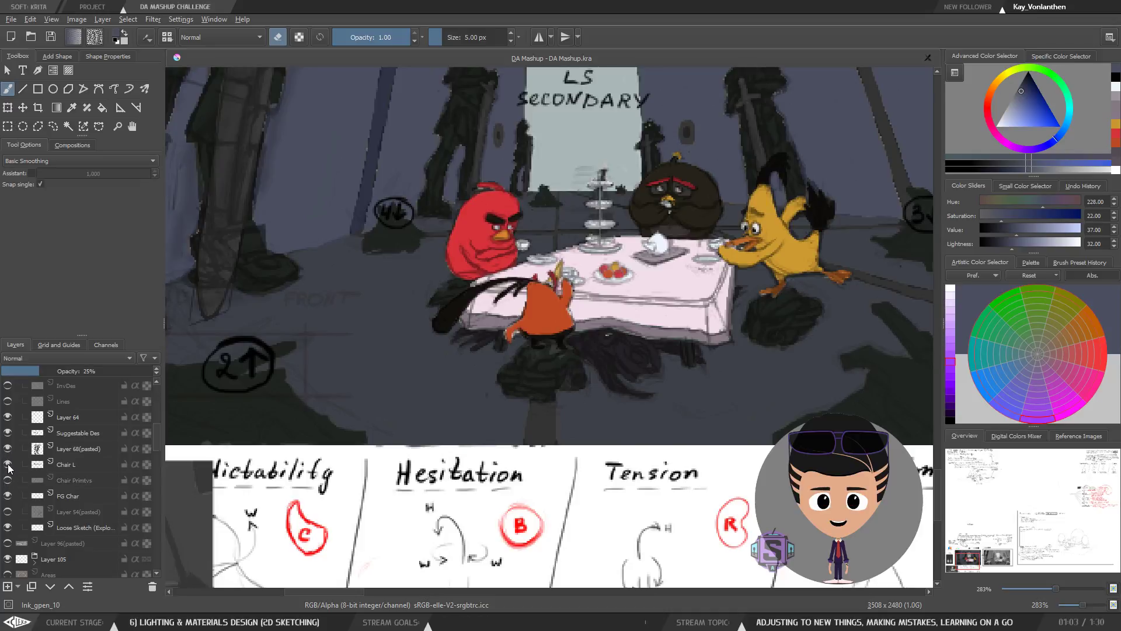
Step: Hide the Chair L and Layer 68(pasted) layers
left_click(8, 465)
left_click(8, 450)
left_click(9, 449)
left_click(8, 449)
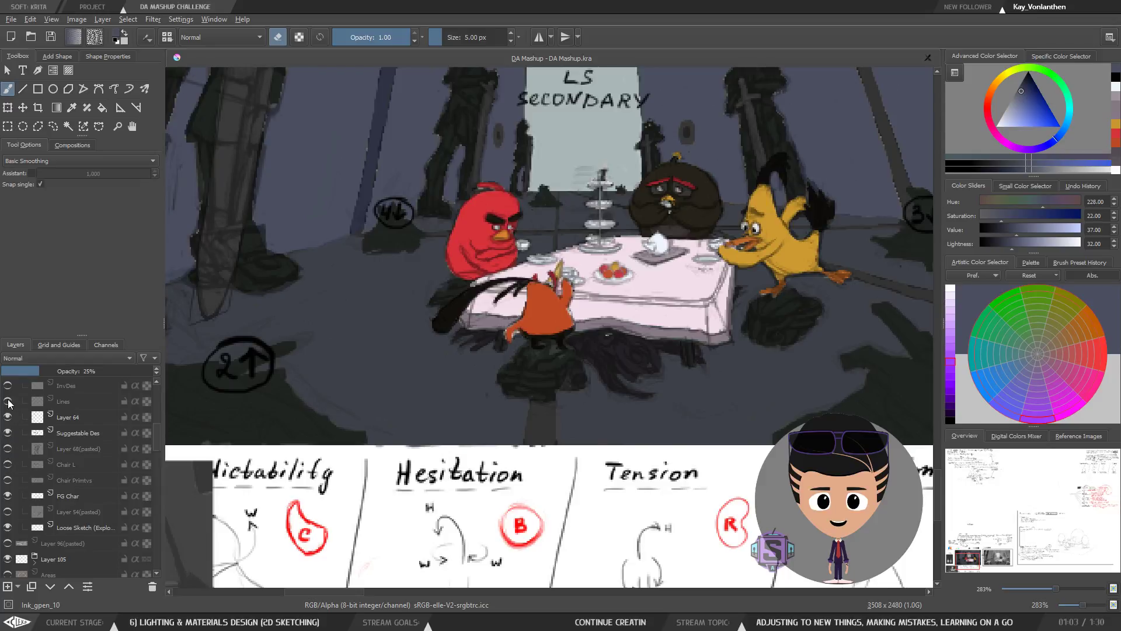
Step: Check the Lines layer by showing and hiding it again, and make the InvDes layer visible
left_click(9, 402)
left_click(8, 403)
left_click(8, 386)
left_click(8, 386)
left_click(8, 387)
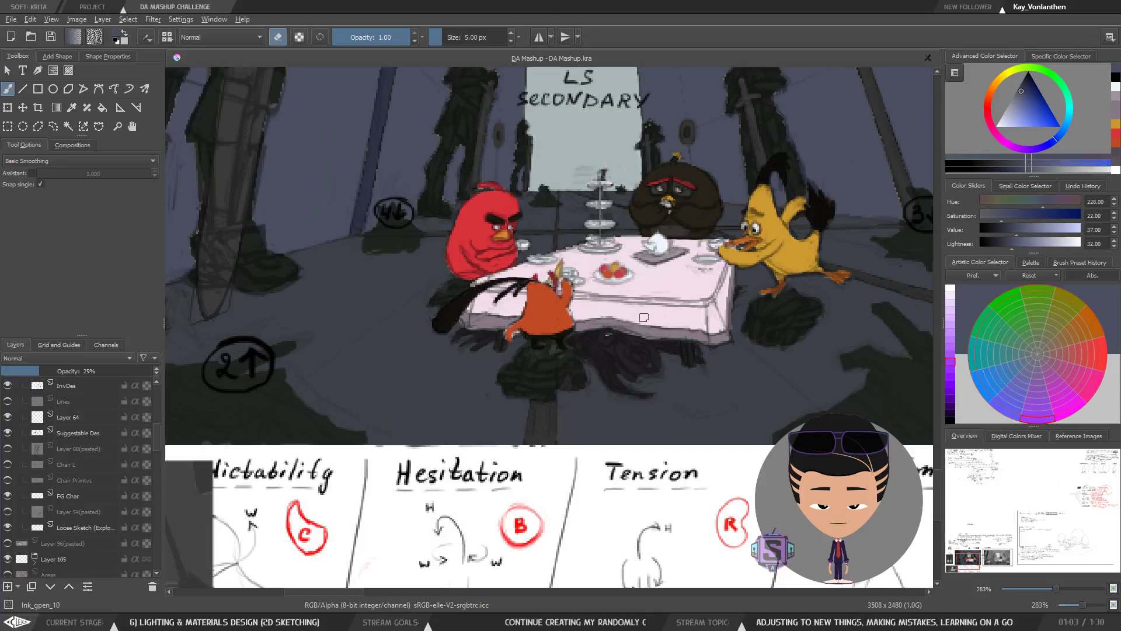
Step: Compare the colour of the dark wall beam beneath the LSs Additional note with the adjoining wall by sampling both repeatedly
key("ctrl+minus")
key("ctrl+minus")
key("ctrl+plus")
key("ctrl+plus")
left_click_drag(409, 218, 483, 435)
left_click(464, 291, "ctrl")
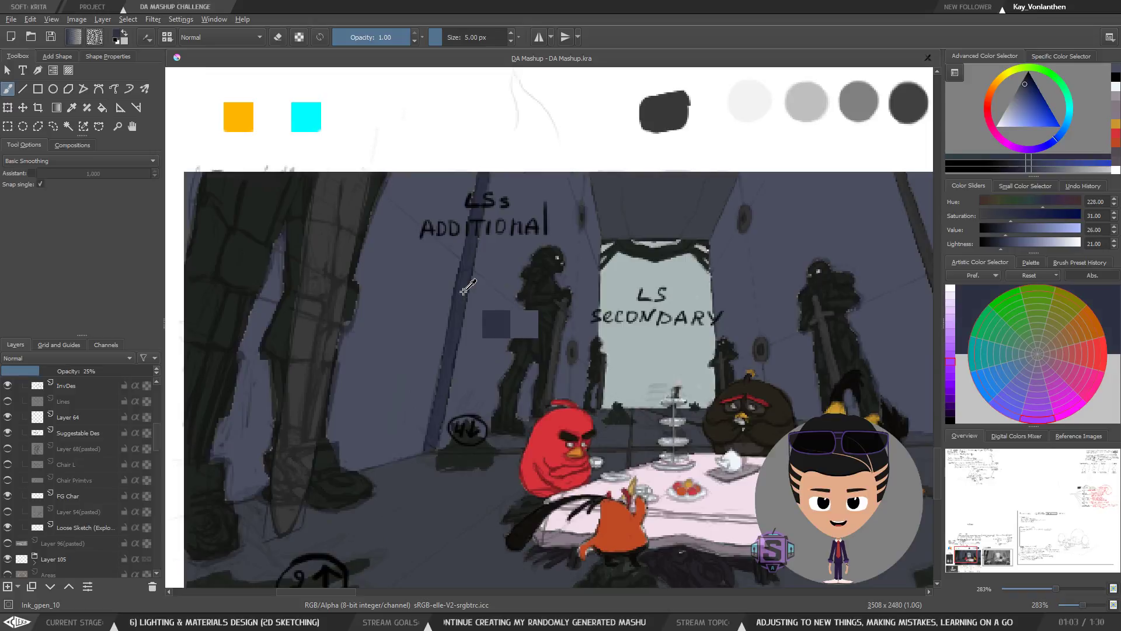
left_click(487, 304, "ctrl")
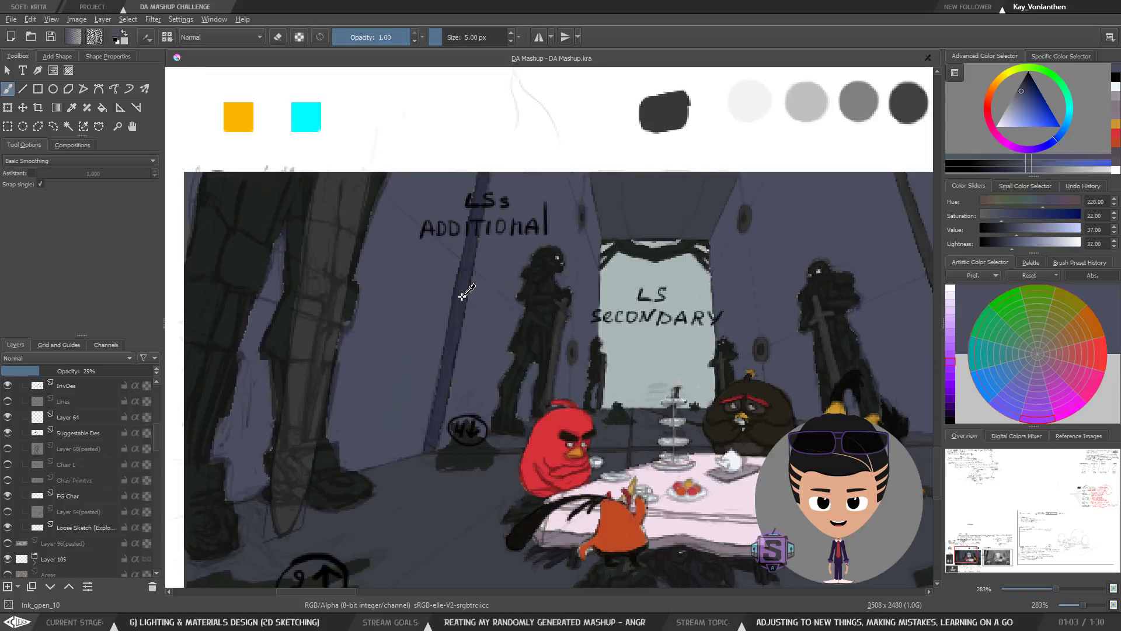
left_click(462, 295, "ctrl")
left_click(486, 301, "ctrl")
left_click(461, 292, "ctrl")
left_click(480, 295, "ctrl")
left_click(459, 286, "ctrl")
left_click(479, 294, "ctrl")
left_click(458, 285, "ctrl")
left_click(478, 293, "ctrl")
left_click(456, 286, "ctrl")
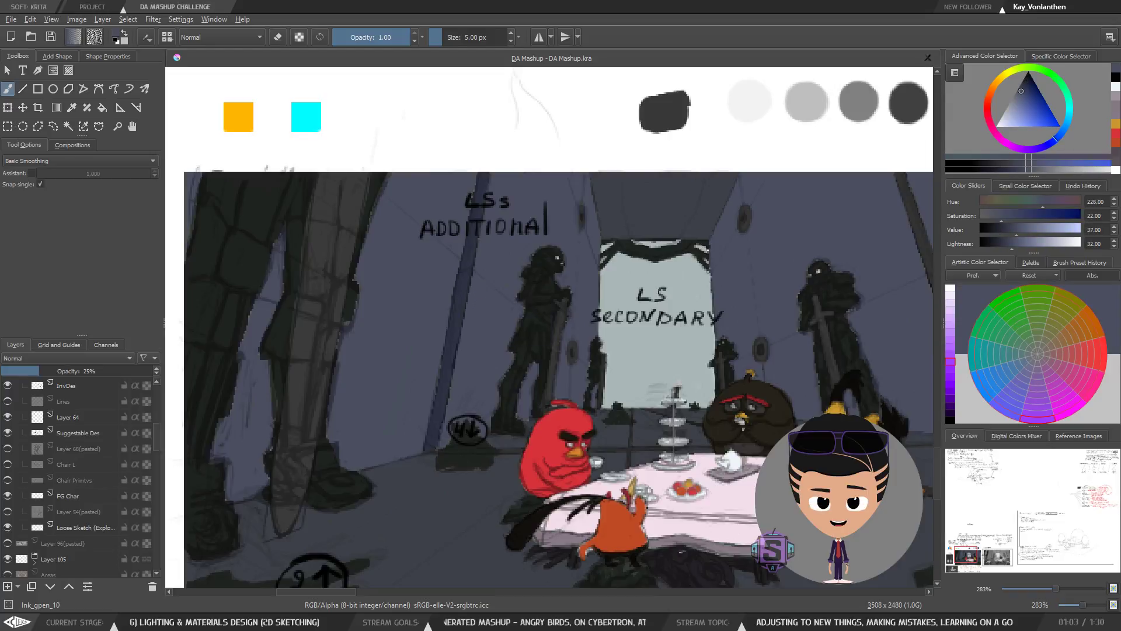
left_click(465, 288, "ctrl")
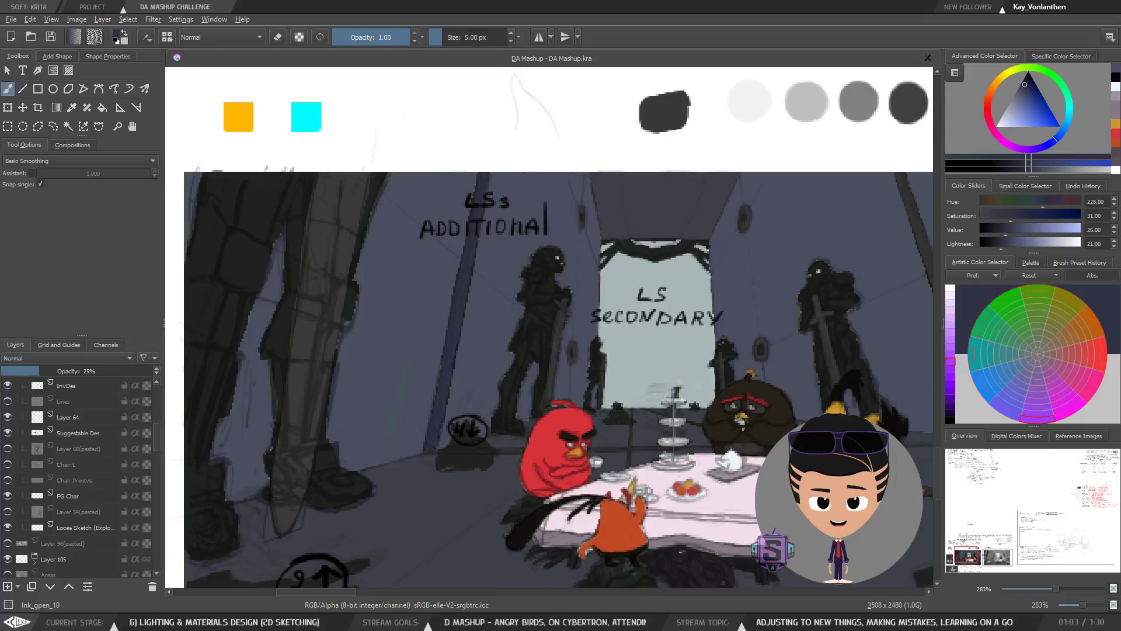
left_click(456, 294, "ctrl")
left_click(478, 289, "ctrl")
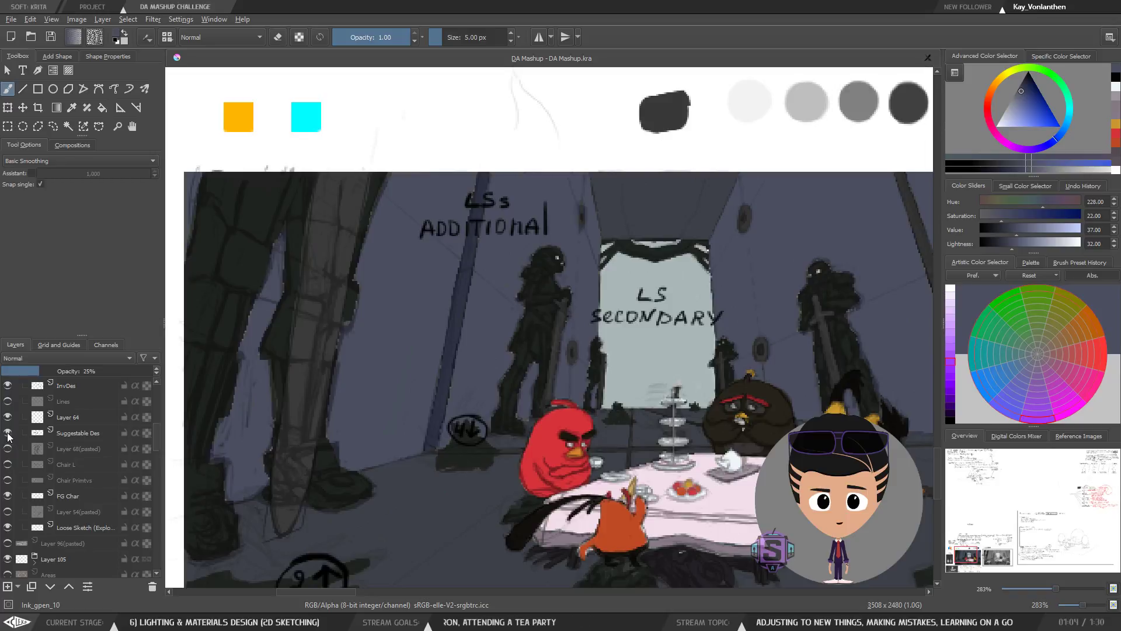
Step: Find the layer holding the floor beam behind the yellow bird by picking it on the canvas, making Colors active
left_click_drag(471, 511, 445, 319)
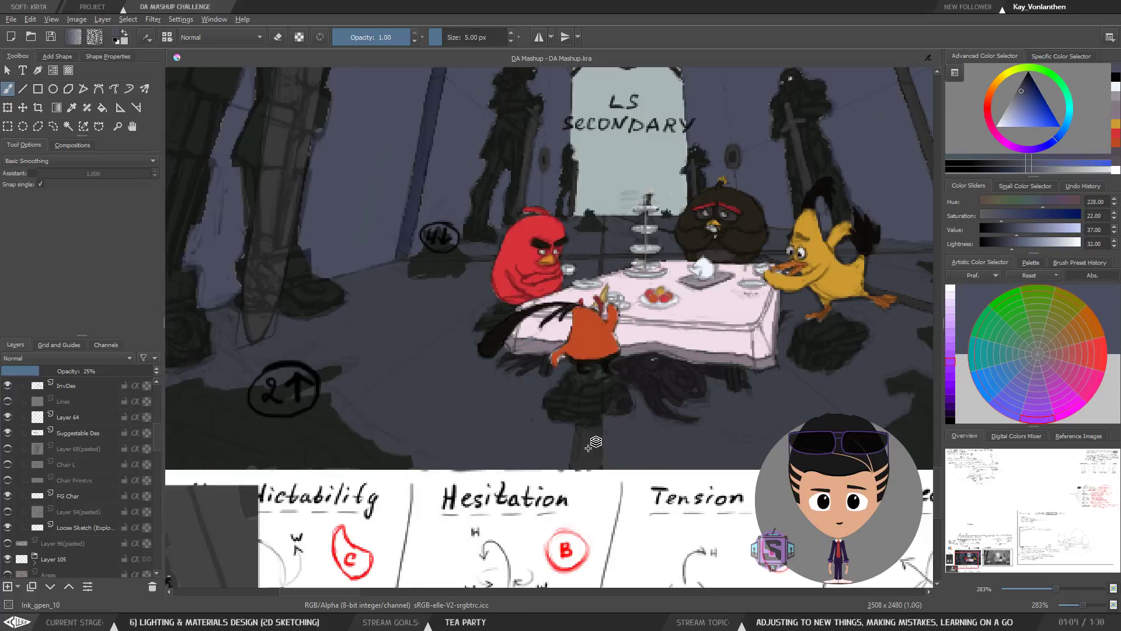
key("plus")
key("plus")
left_click_drag(825, 367, 460, 395)
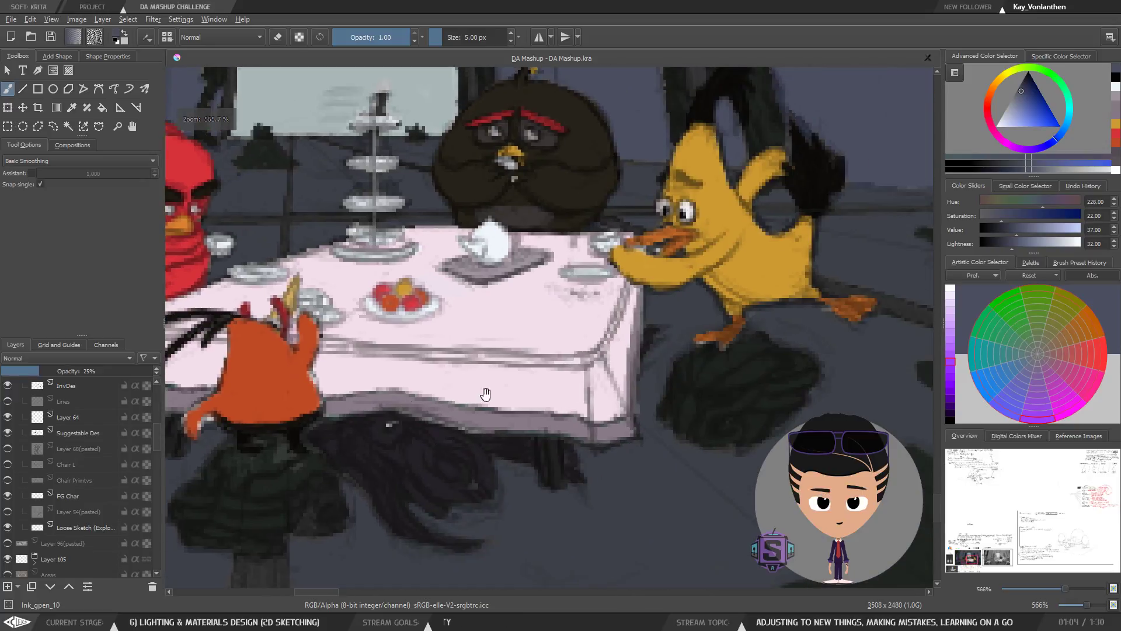
left_click_drag(824, 394, 425, 436)
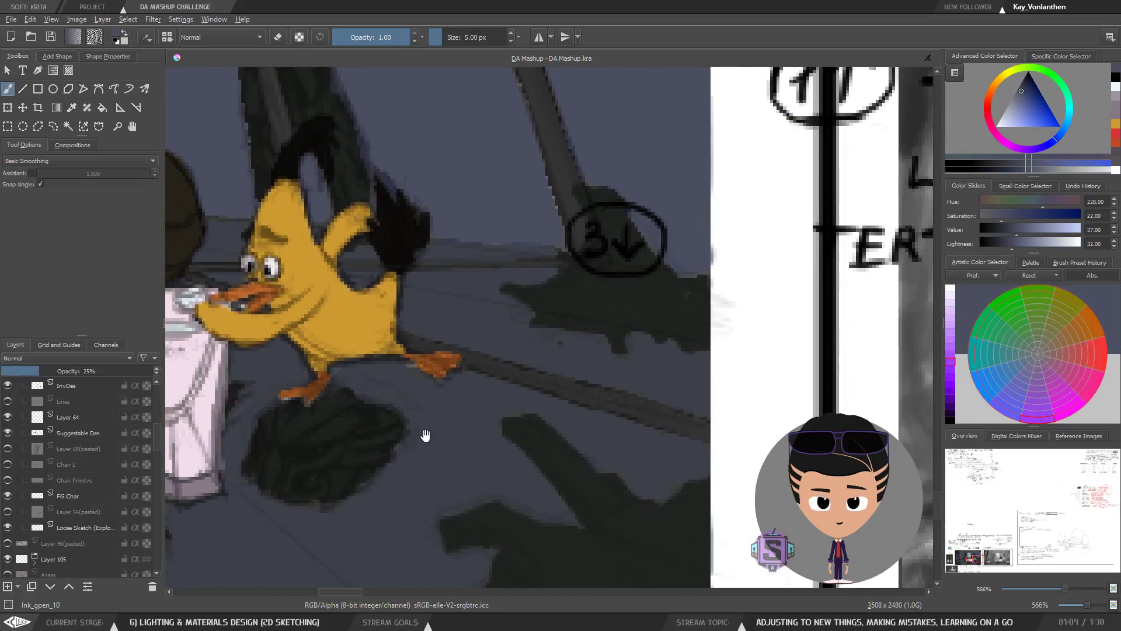
left_click(616, 404)
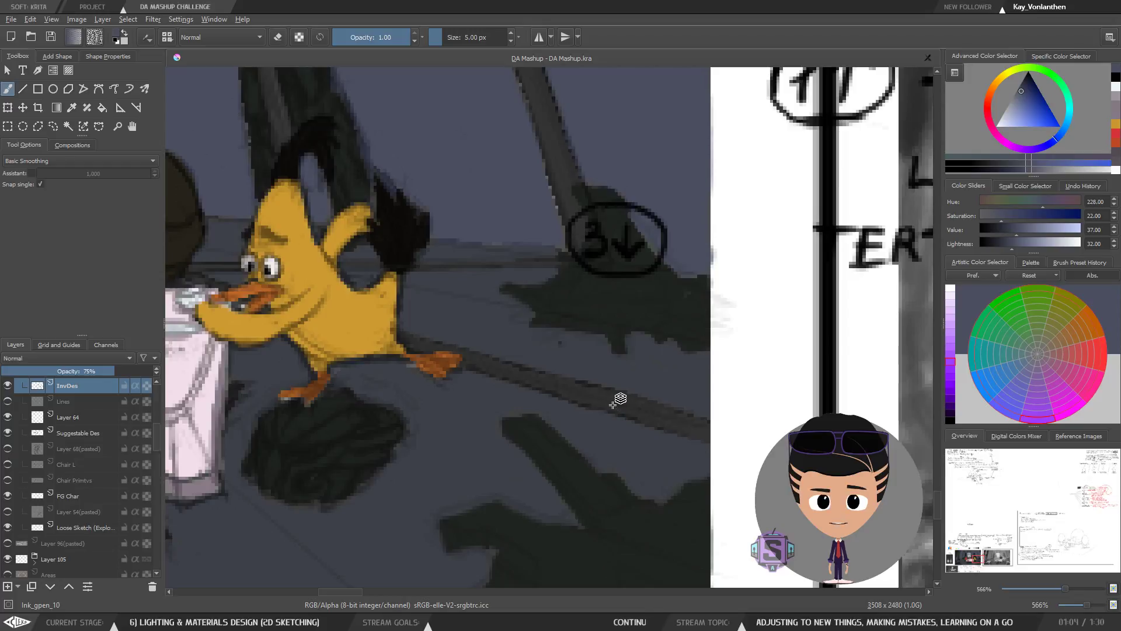
left_click(686, 431)
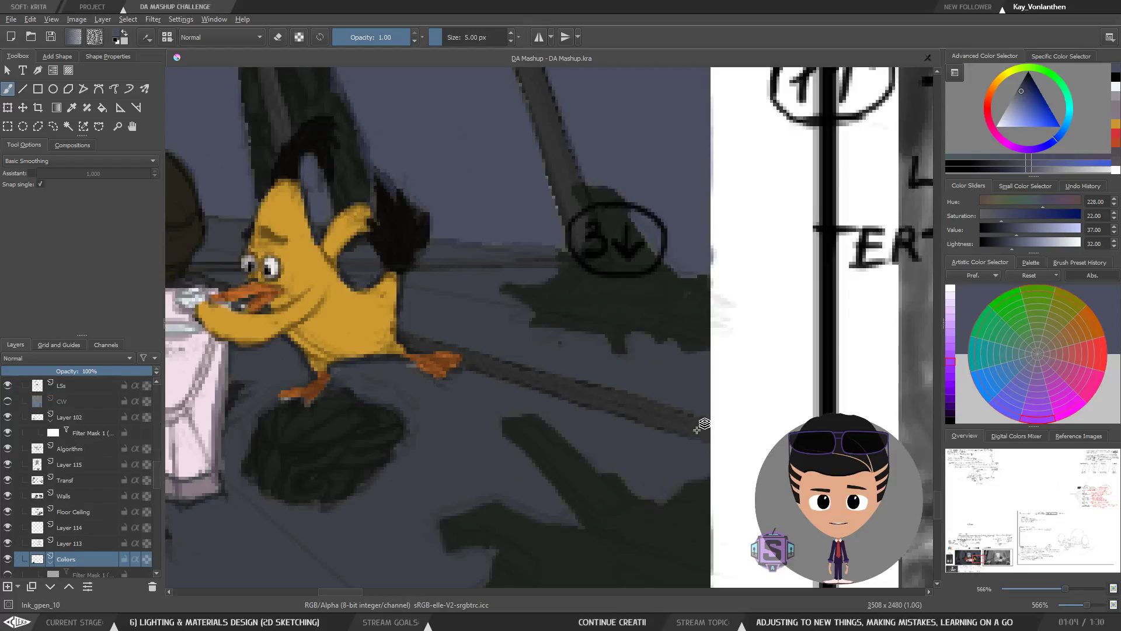
Step: Add a new paint layer directly above the Colors layer
key("minus")
key("minus")
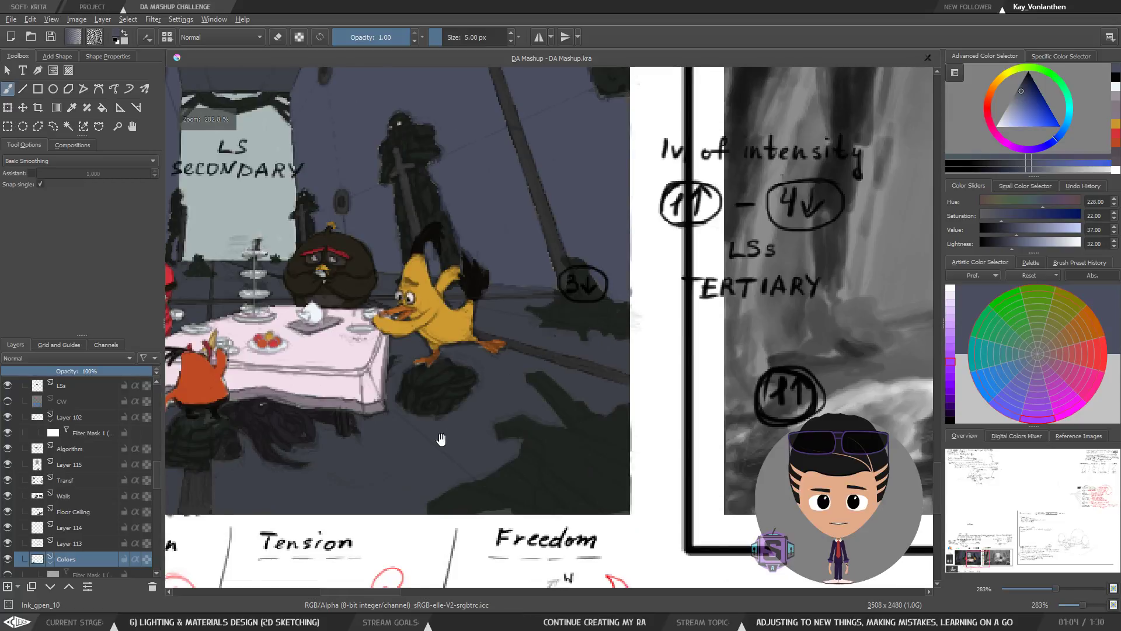
left_click_drag(420, 449, 571, 429)
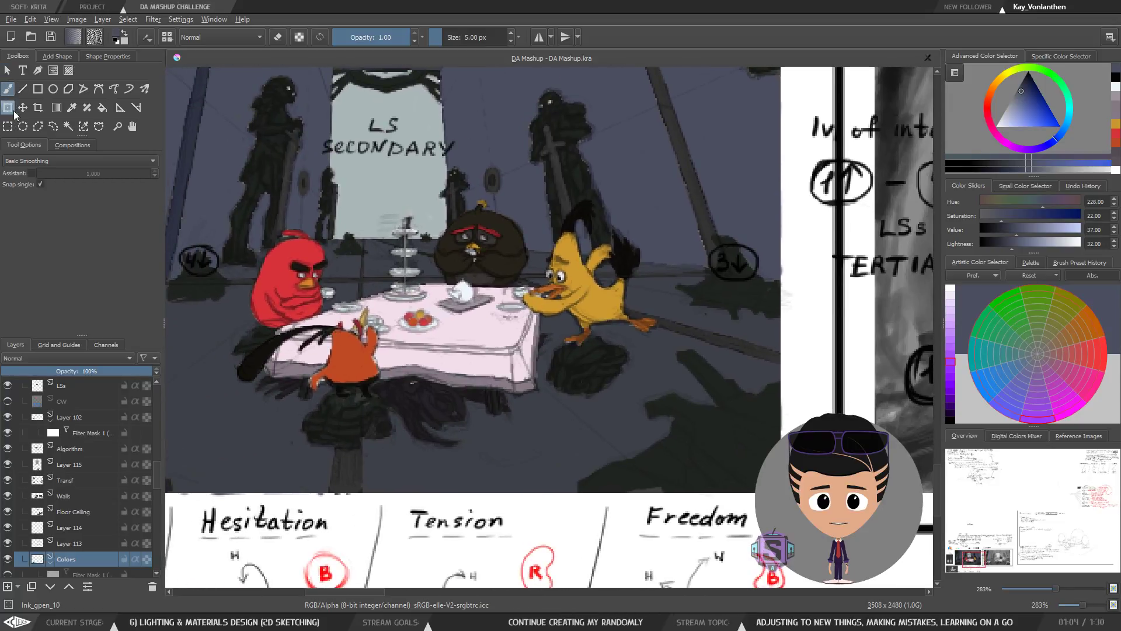
key("ctrl+n")
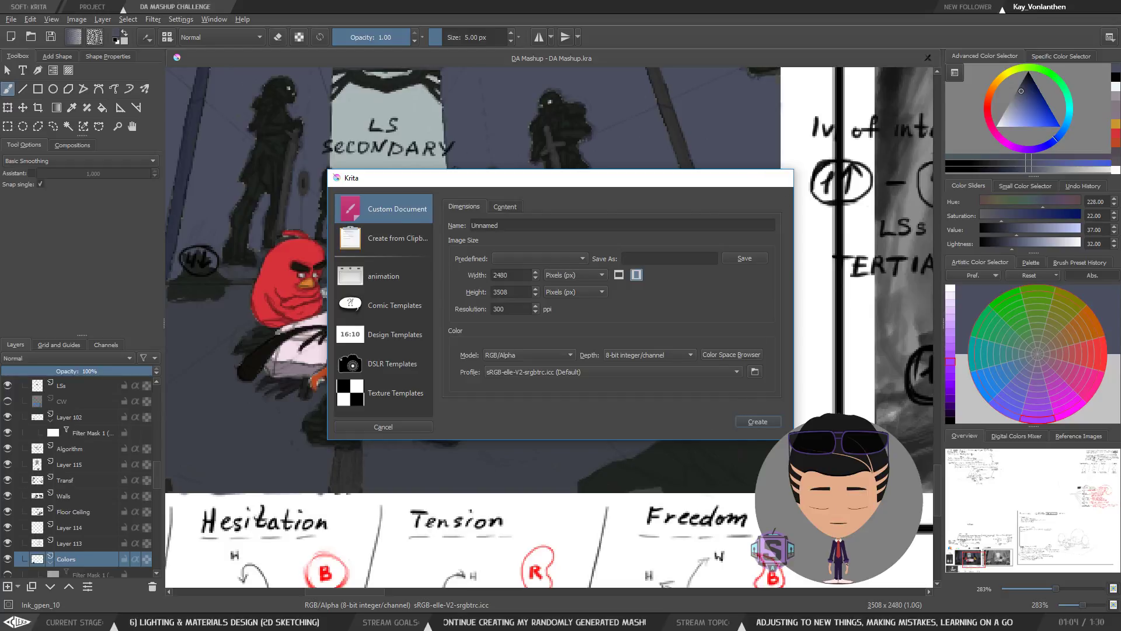
key("Escape")
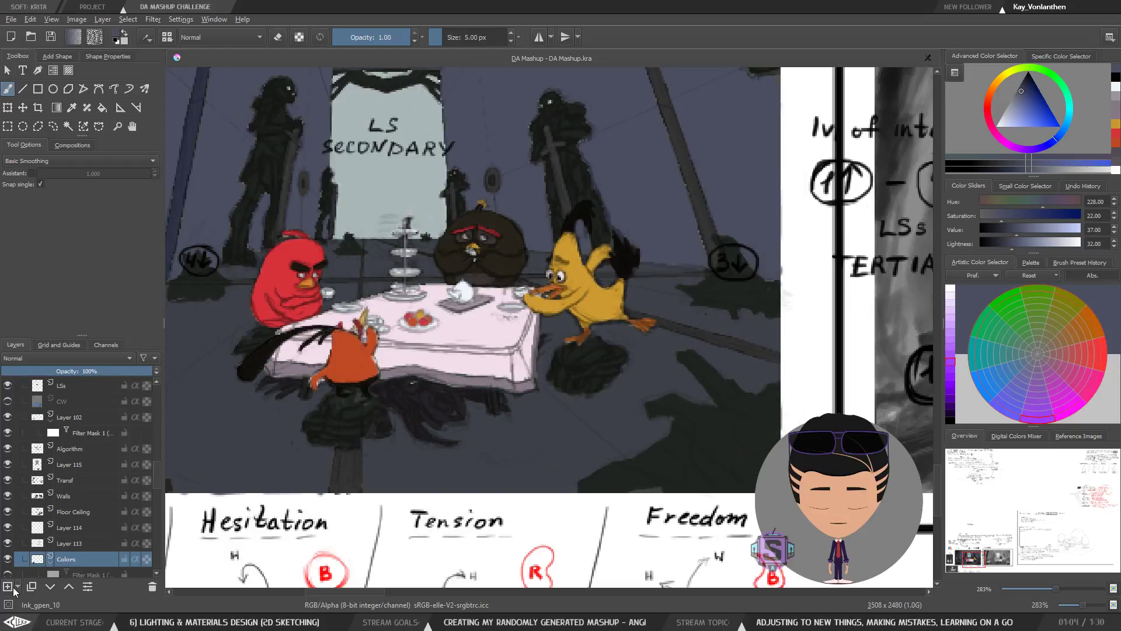
key("Insert")
Step: Sample the dark grey of the table leg, compare it with the background wall colour, and set the grey's lightness to 16
key("ctrl+plus")
key("ctrl+plus")
key("ctrl+minus")
key("ctrl+minus")
left_click_drag(448, 402, 576, 375)
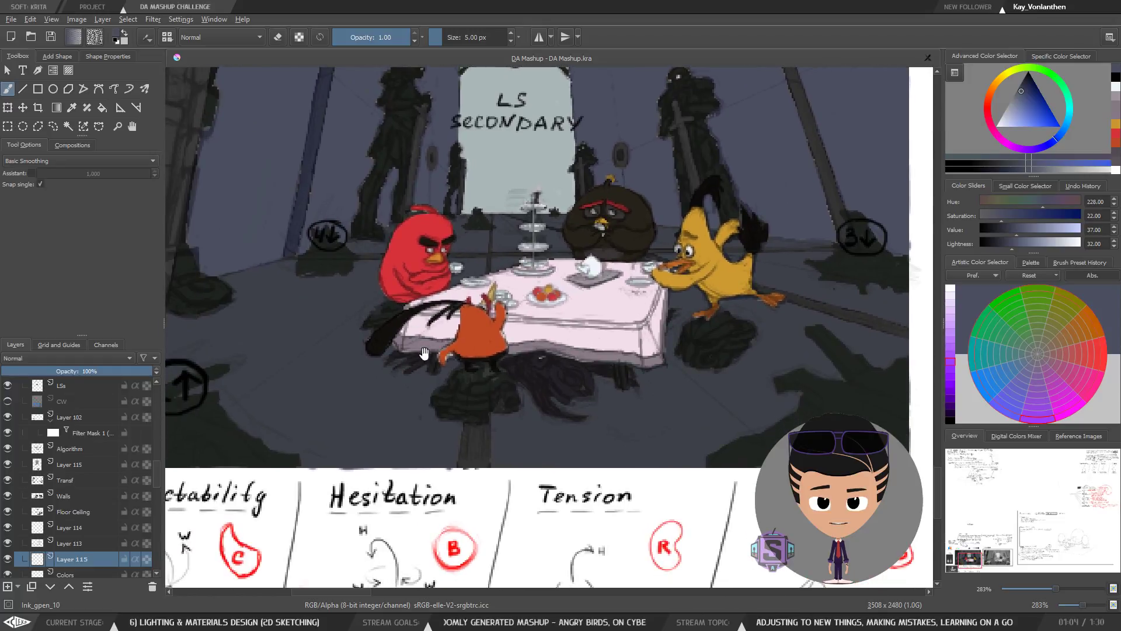
left_click_drag(435, 412, 476, 408)
key("ctrl+plus")
key("ctrl+plus")
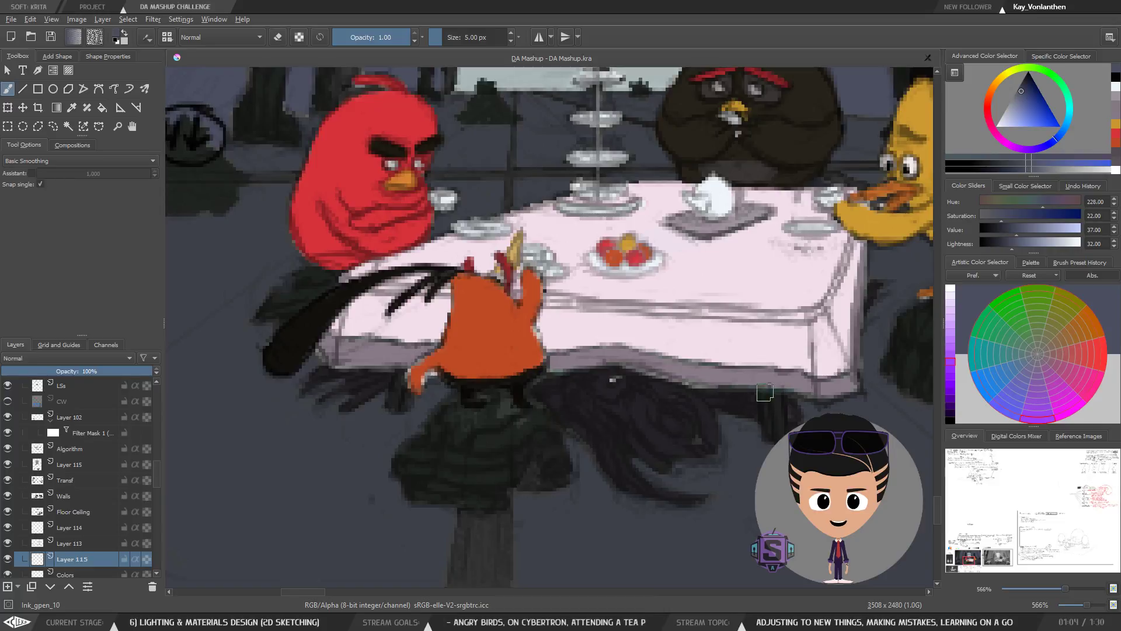
left_click_drag(809, 391, 768, 442)
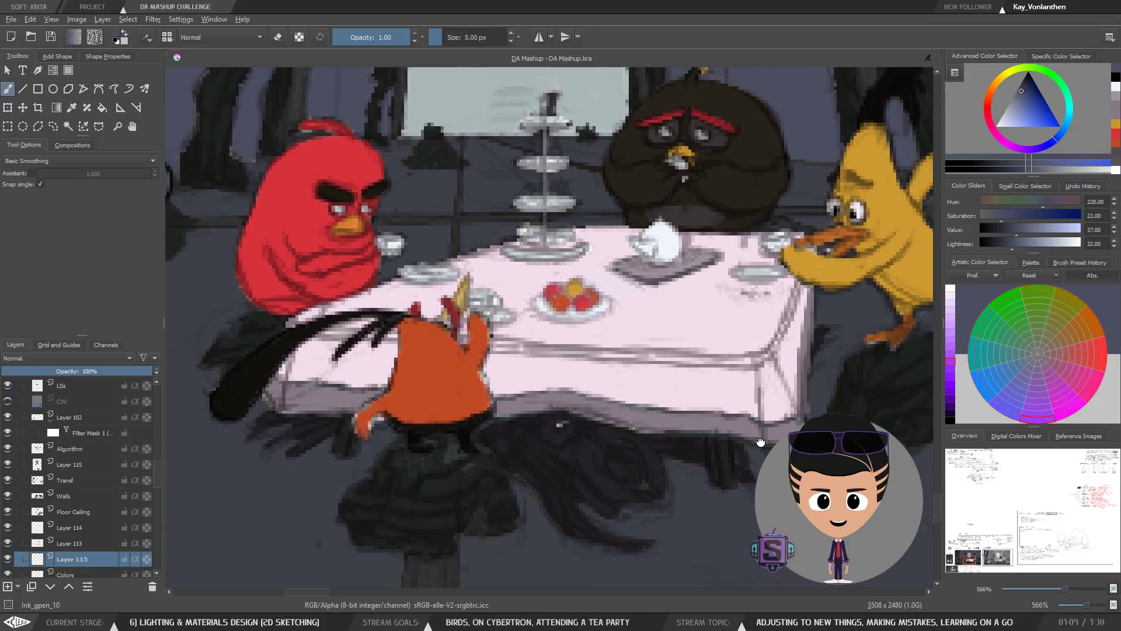
left_click(727, 457, "ctrl")
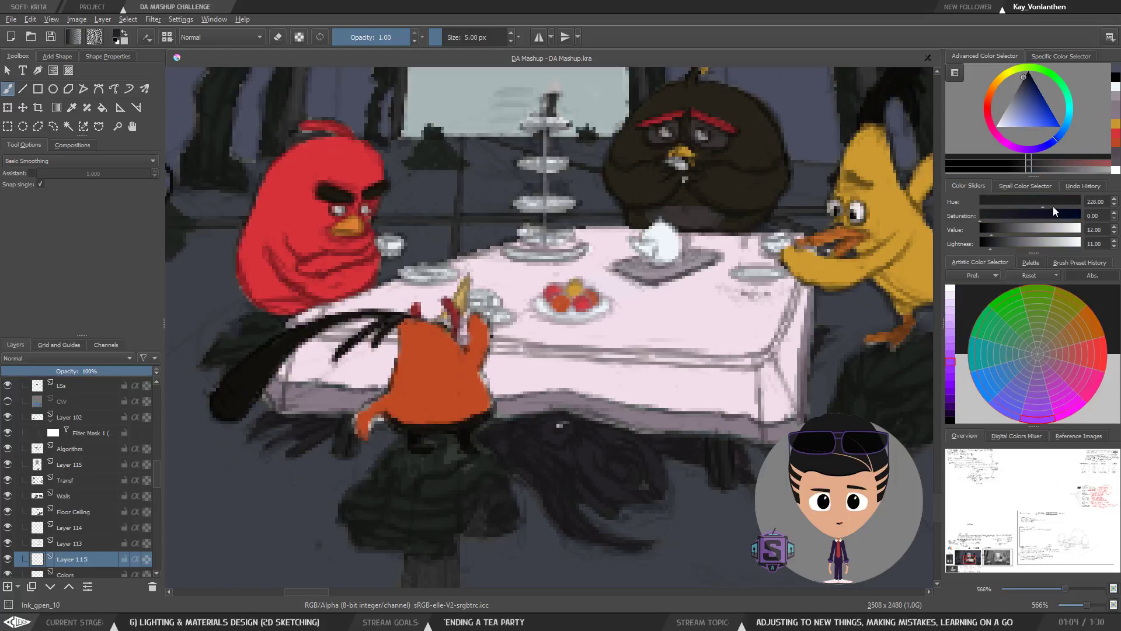
left_click_drag(992, 247, 1011, 247)
left_click(826, 192, "ctrl")
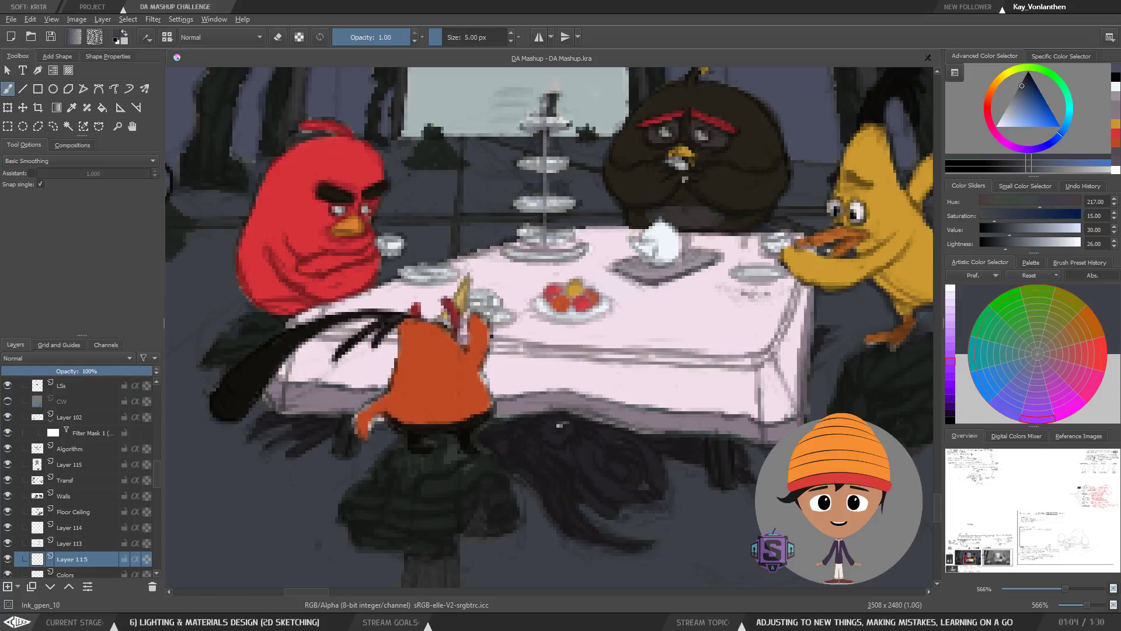
left_click(727, 448, "ctrl")
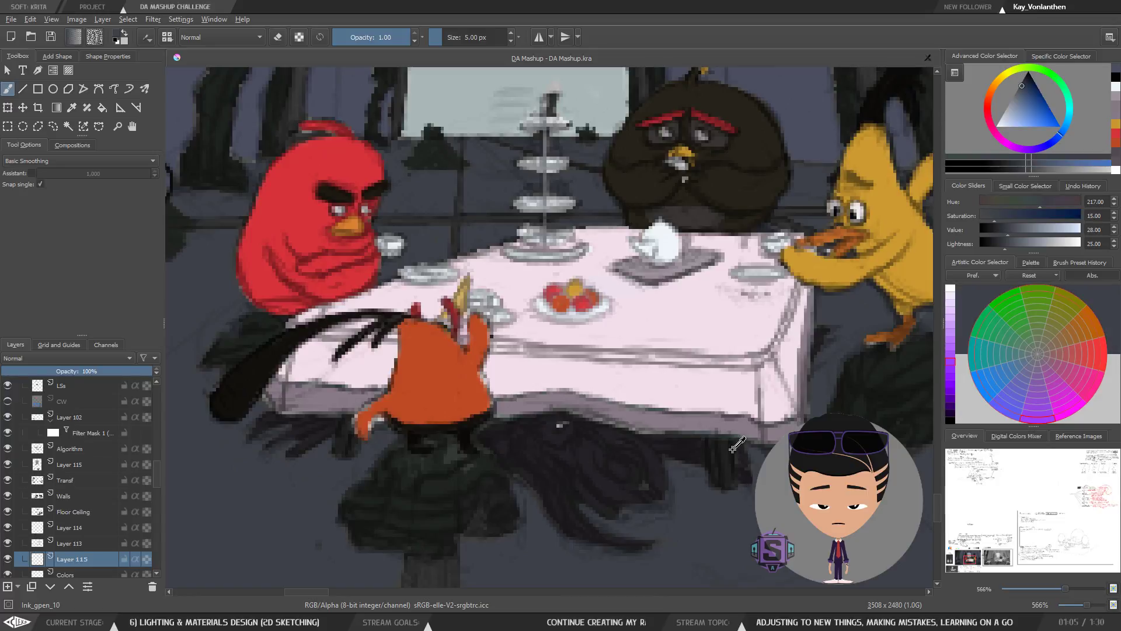
left_click_drag(993, 247, 995, 248)
left_click(996, 250)
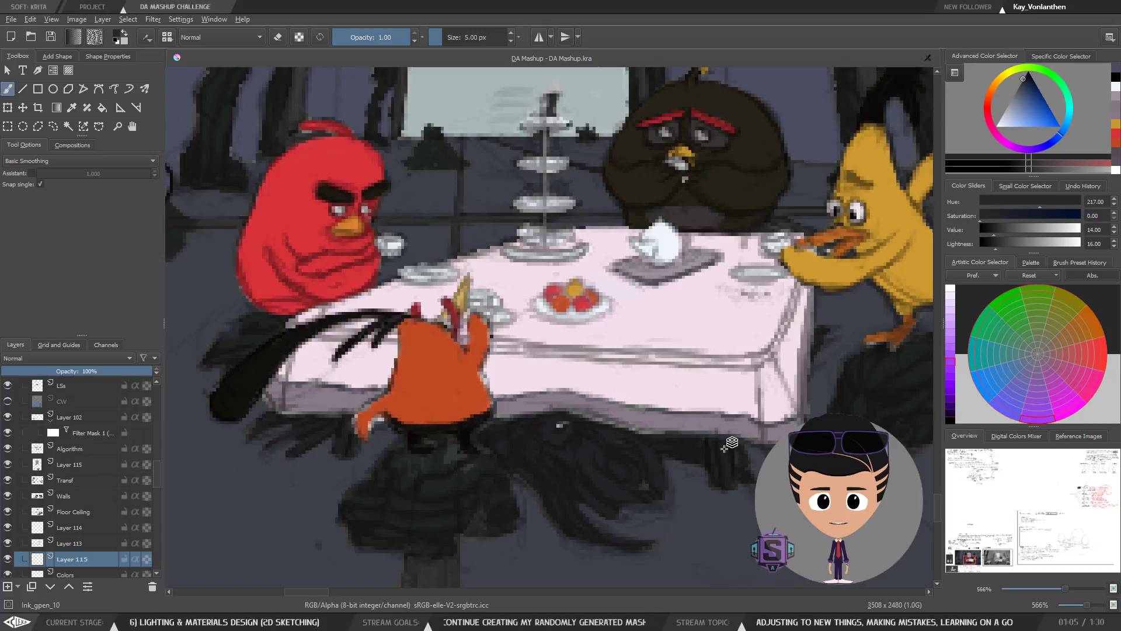
Step: Make the Colors layer active again and inspect the dark table legs at both ends of the tablecloth up close
key("Page_Down")
left_click_drag(707, 473, 643, 401)
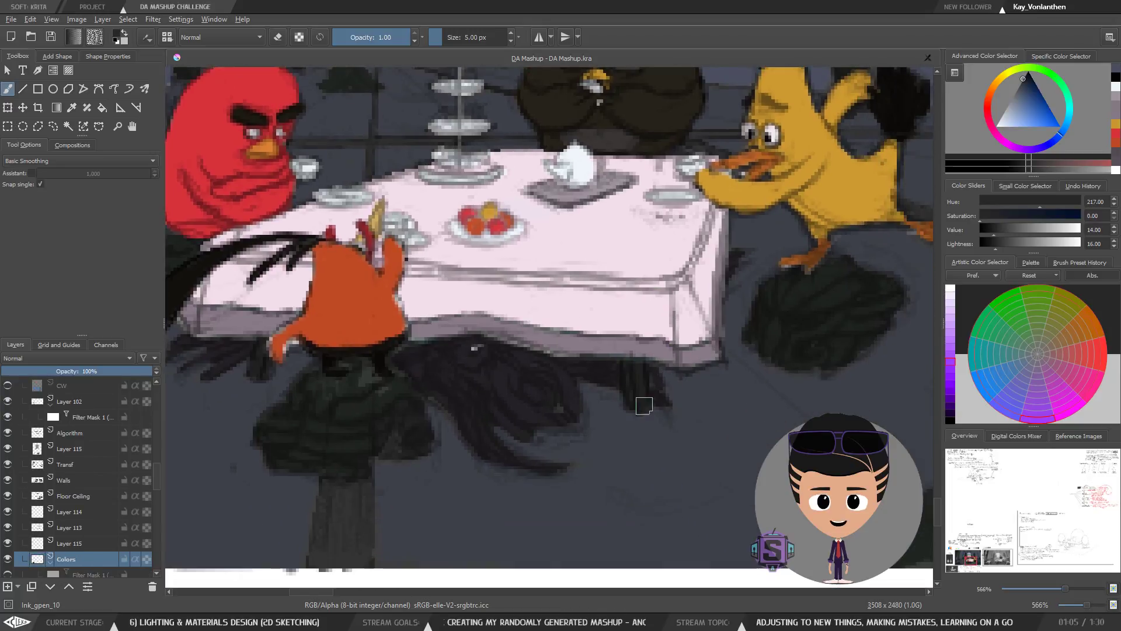
key("ctrl+plus")
key("ctrl+plus")
mouse_move(744, 469)
left_mouse_down()
mouse_move(630, 439)
mouse_move(621, 457)
mouse_move(615, 378)
mouse_move(618, 450)
mouse_move(594, 373)
mouse_move(602, 436)
mouse_move(606, 428)
left_mouse_up()
key("ctrl+minus")
key("ctrl+minus")
left_click_drag(476, 405, 826, 458)
key("ctrl+plus")
key("ctrl+plus")
left_click_drag(570, 516, 599, 433)
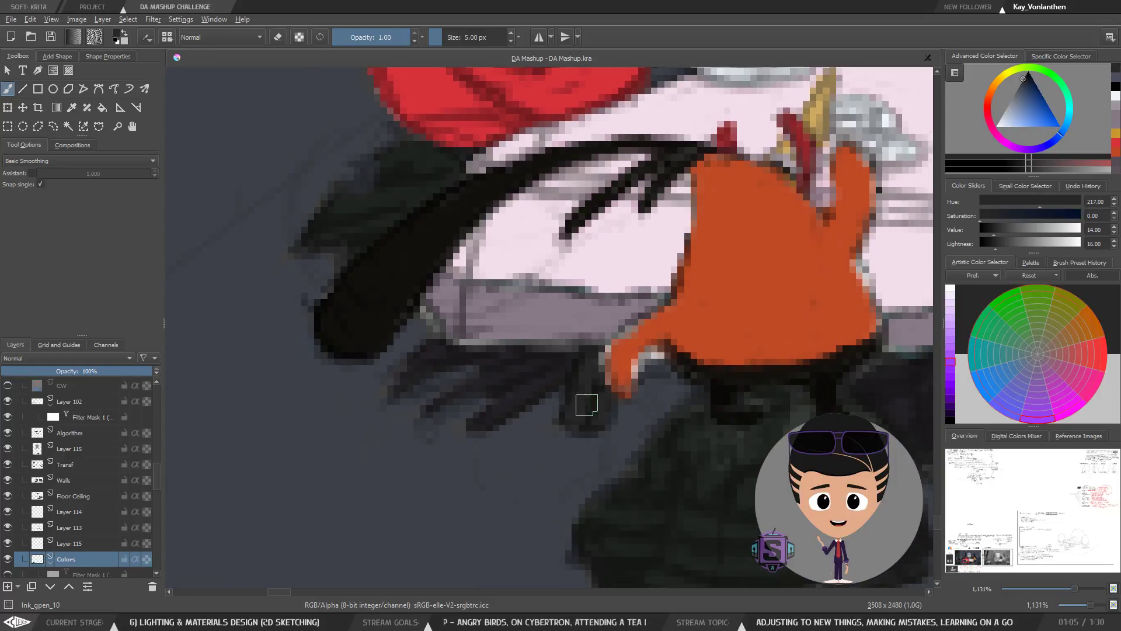
Step: Compare the whole picture with a closer view of the table legs and the surrounding floor
key("ctrl+minus")
key("ctrl+minus")
key("ctrl+minus")
key("ctrl+minus")
key("ctrl+minus")
key("ctrl+minus")
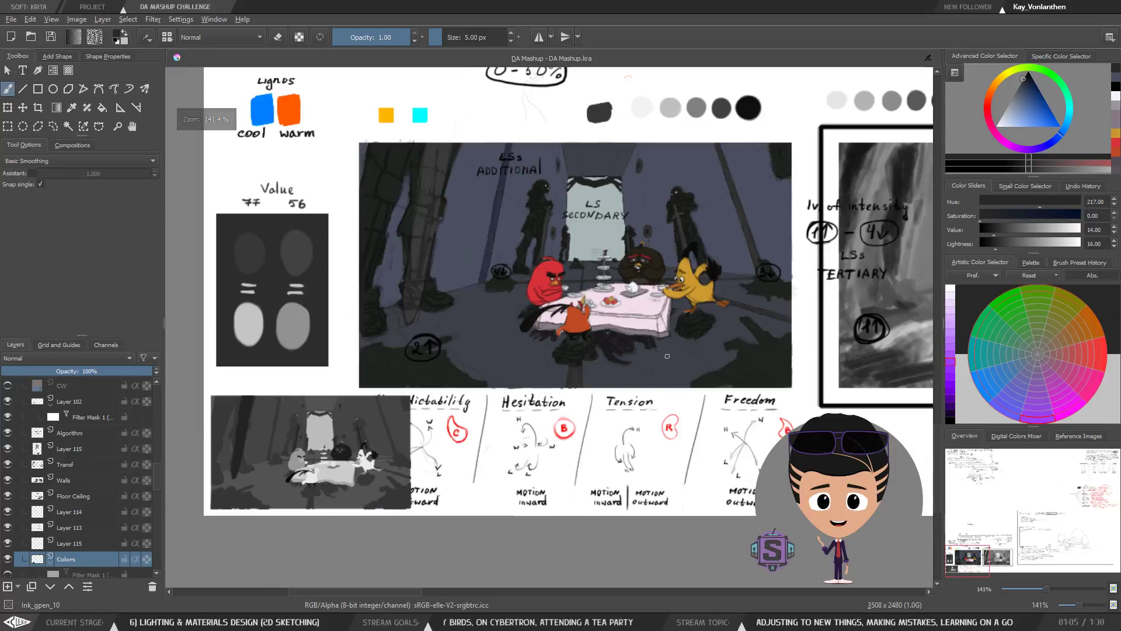
key("ctrl+plus")
key("ctrl+plus")
key("ctrl+plus")
key("ctrl+plus")
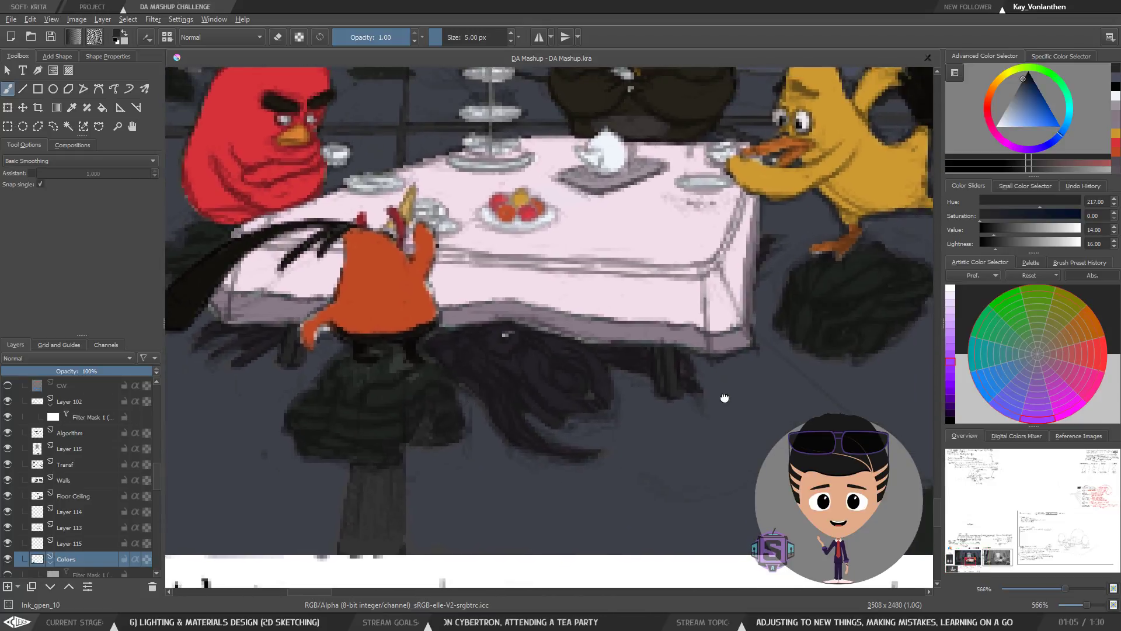
left_click_drag(725, 398, 671, 398)
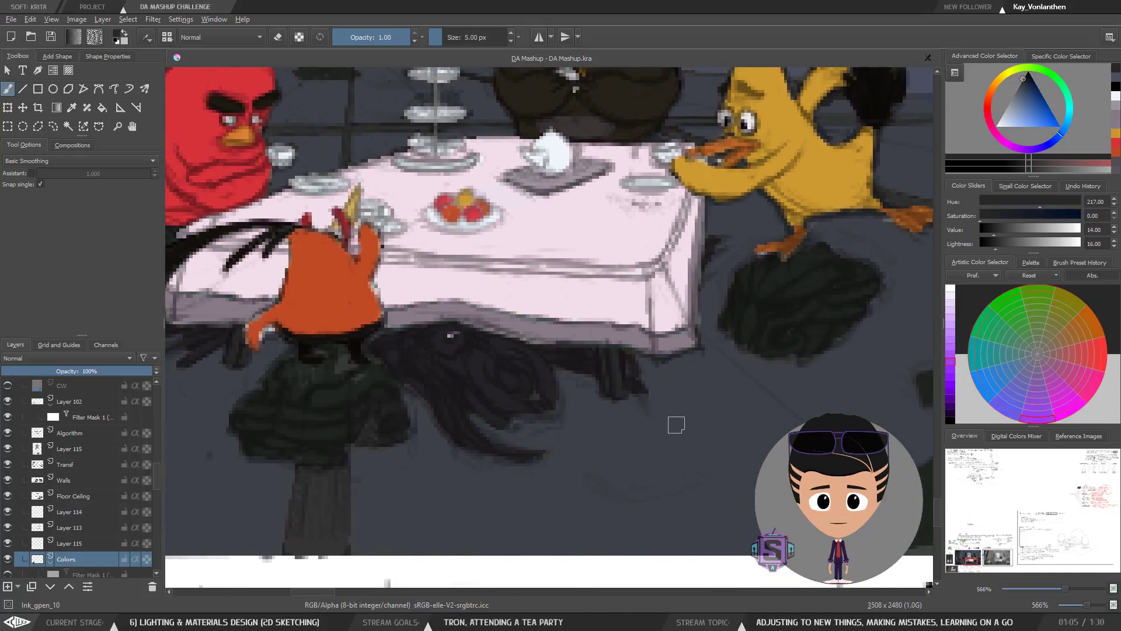
Step: Turn on the filter mask under the Colors layer and sample the bluish floor colour beside the table leg
left_click(8, 576)
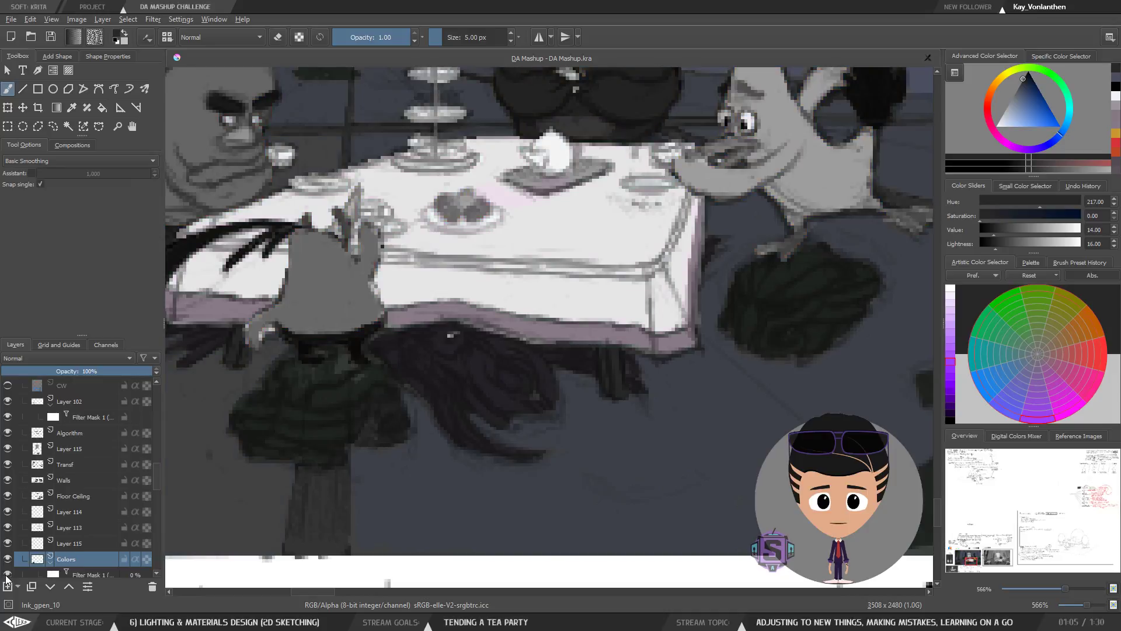
key("ctrl")
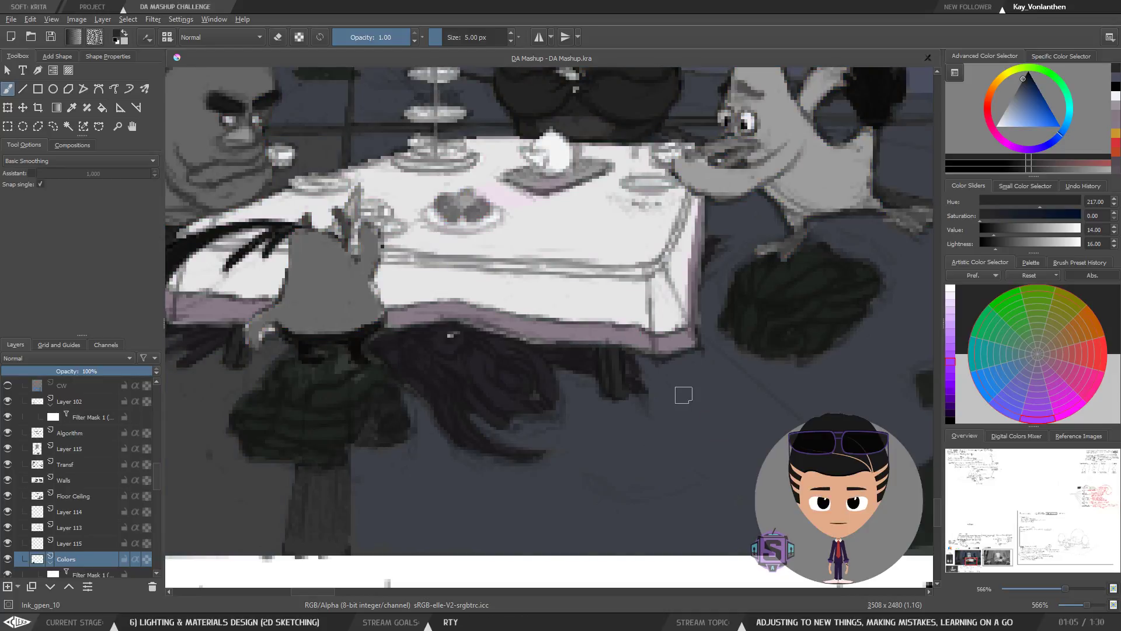
left_click(682, 393, "ctrl")
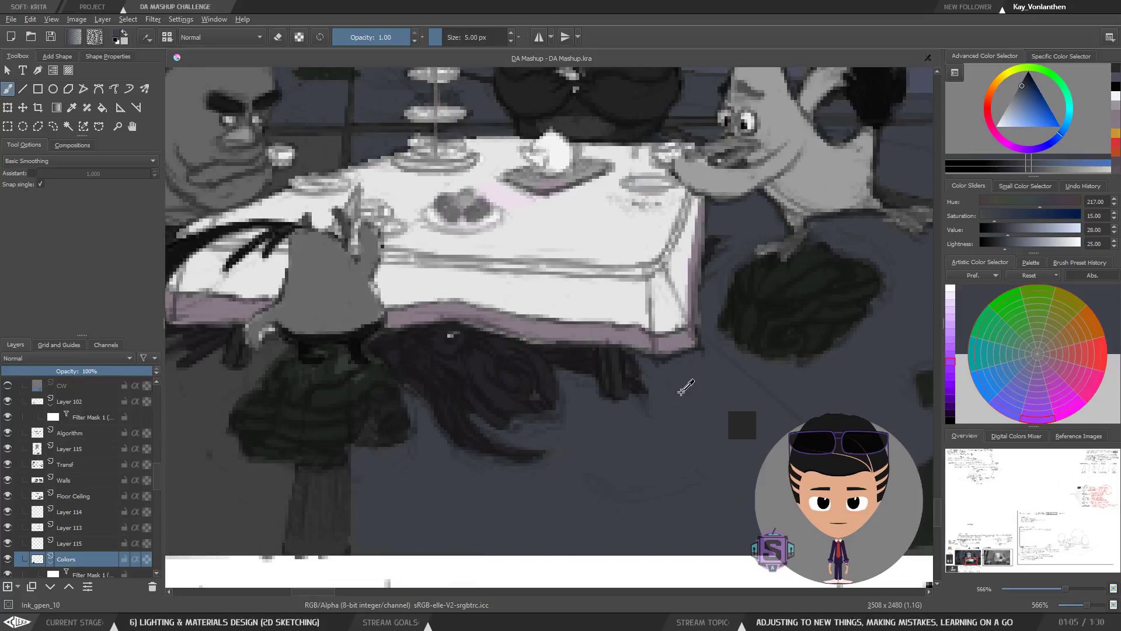
Step: Sample the grey of the table leg near the yellow bird, raise its lightness to 20, and repaint that leg
left_click(618, 353, "ctrl")
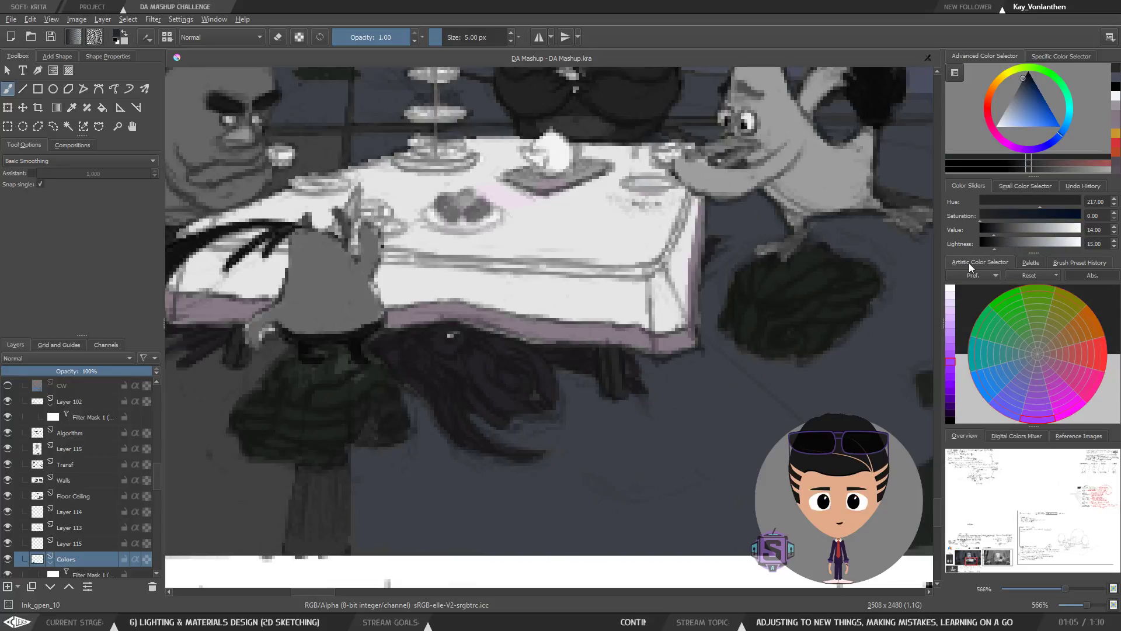
left_click_drag(993, 249, 997, 249)
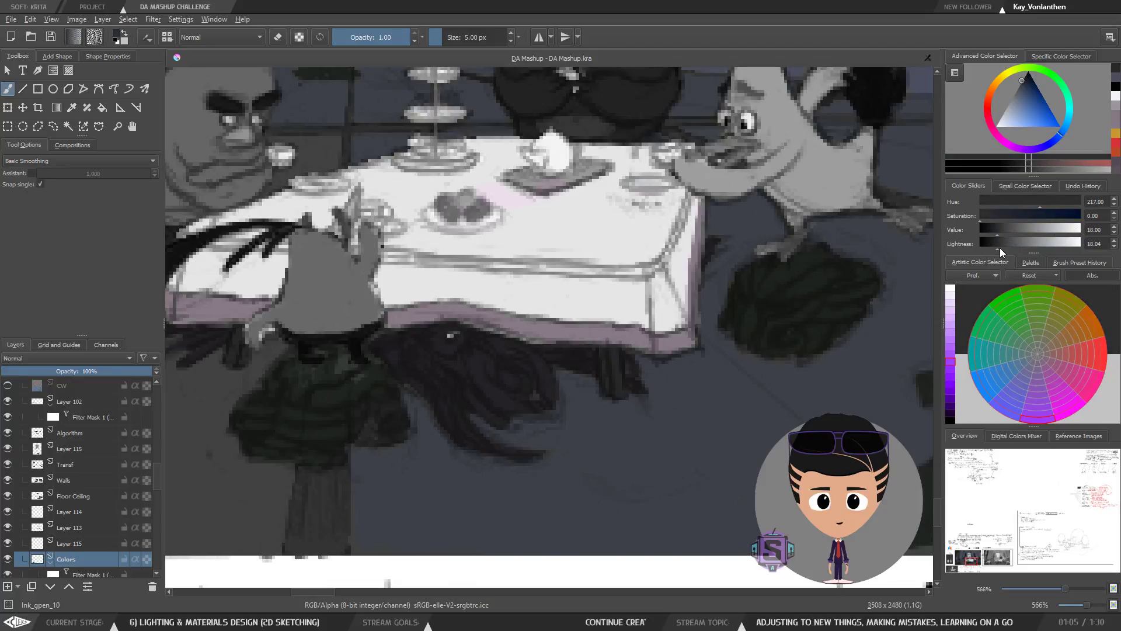
mouse_move(617, 374)
left_mouse_down()
mouse_move(615, 361)
mouse_move(616, 381)
left_mouse_up()
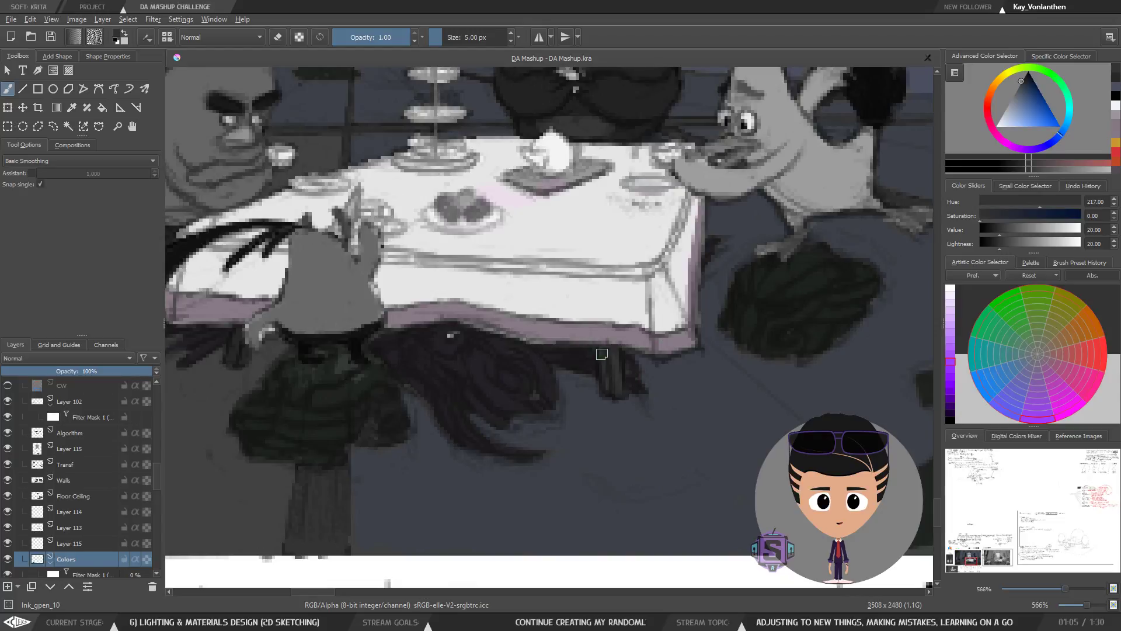
left_click_drag(618, 407, 800, 427)
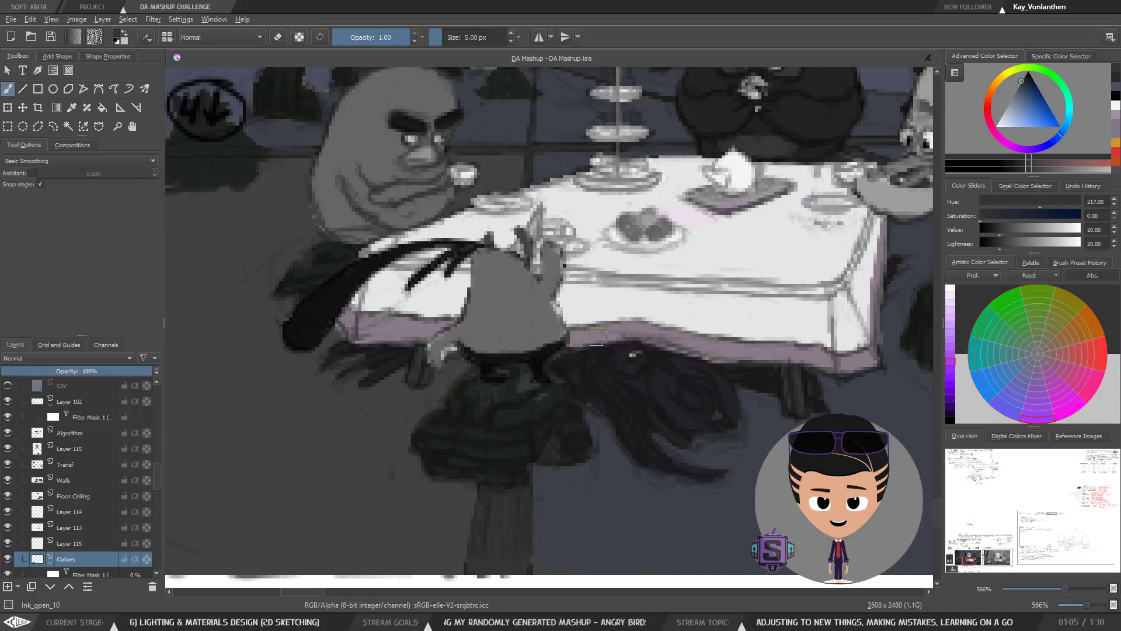
Step: Compare the whole greyscale picture, checked in mirrored view as well, with a closer view of the tea table and its legs
key("minus")
key("minus")
key("minus")
key("minus")
key("minus")
key("minus")
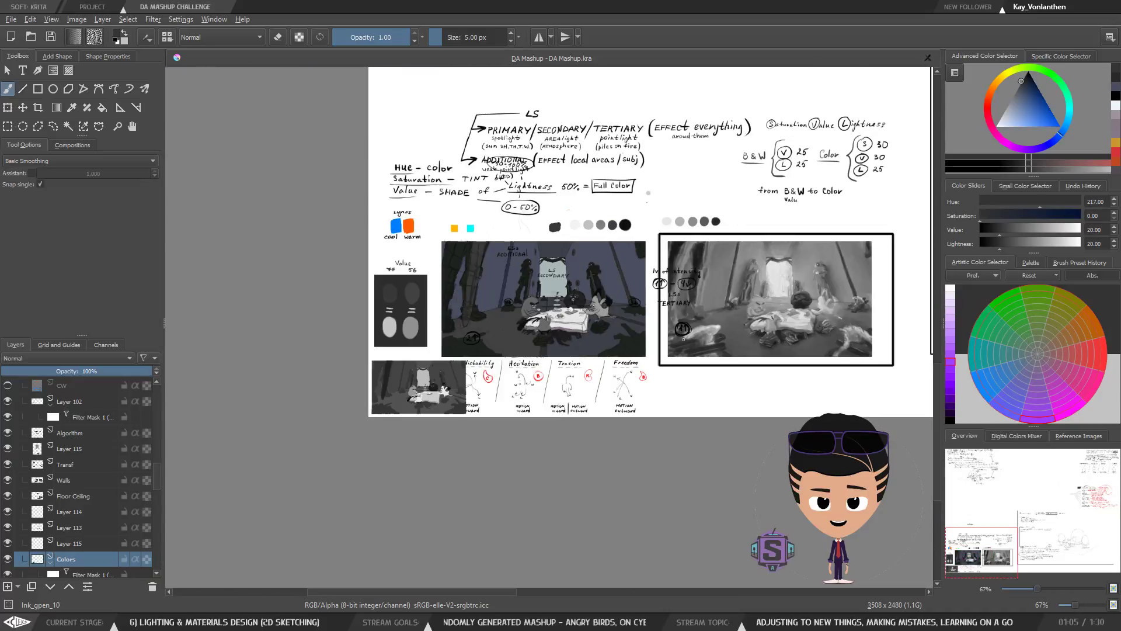
key("plus")
key("plus")
key("plus")
key("plus")
left_click_drag(667, 422, 546, 439)
key("m")
key("m")
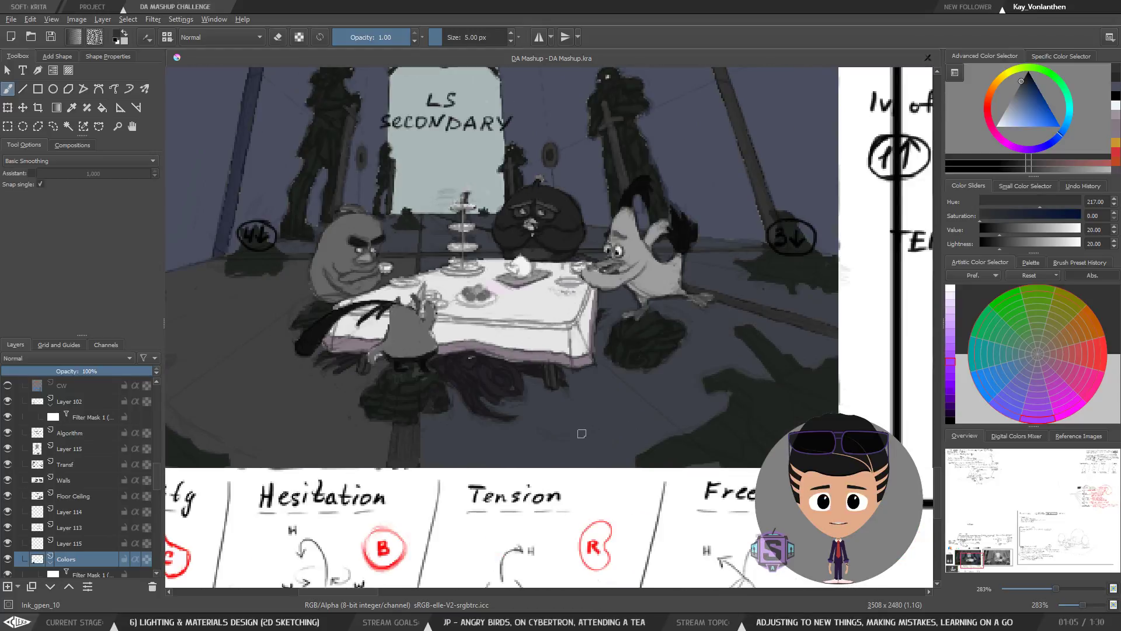
key("plus")
key("plus")
left_click_drag(568, 440, 709, 437)
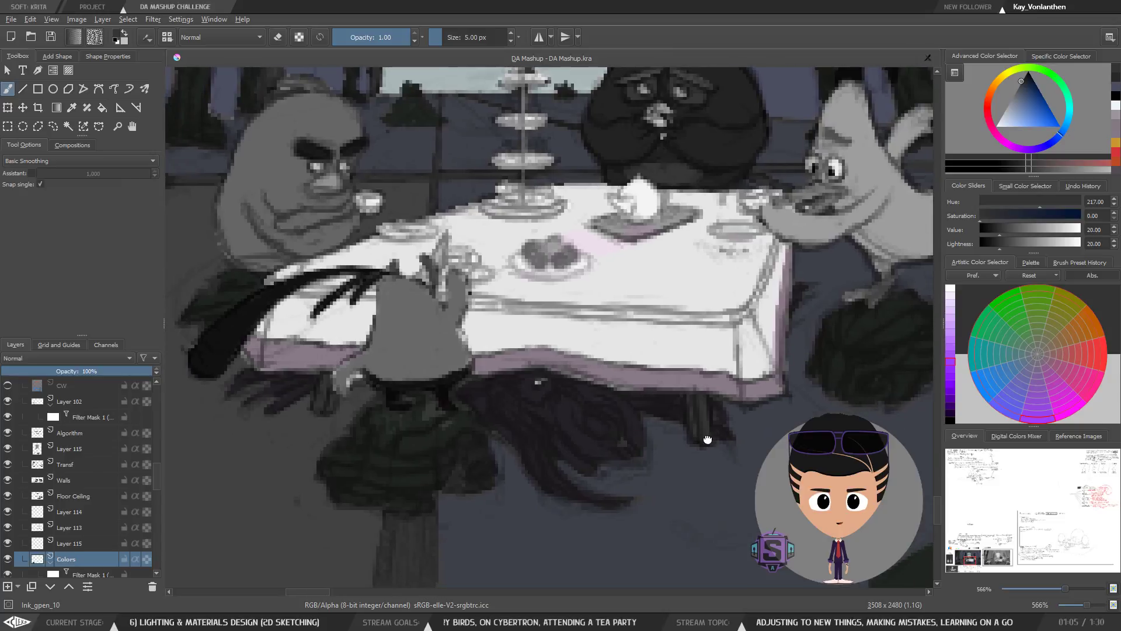
Step: Turn off the filter mask under the Colors layer and make Layer 113 active
key("minus")
key("minus")
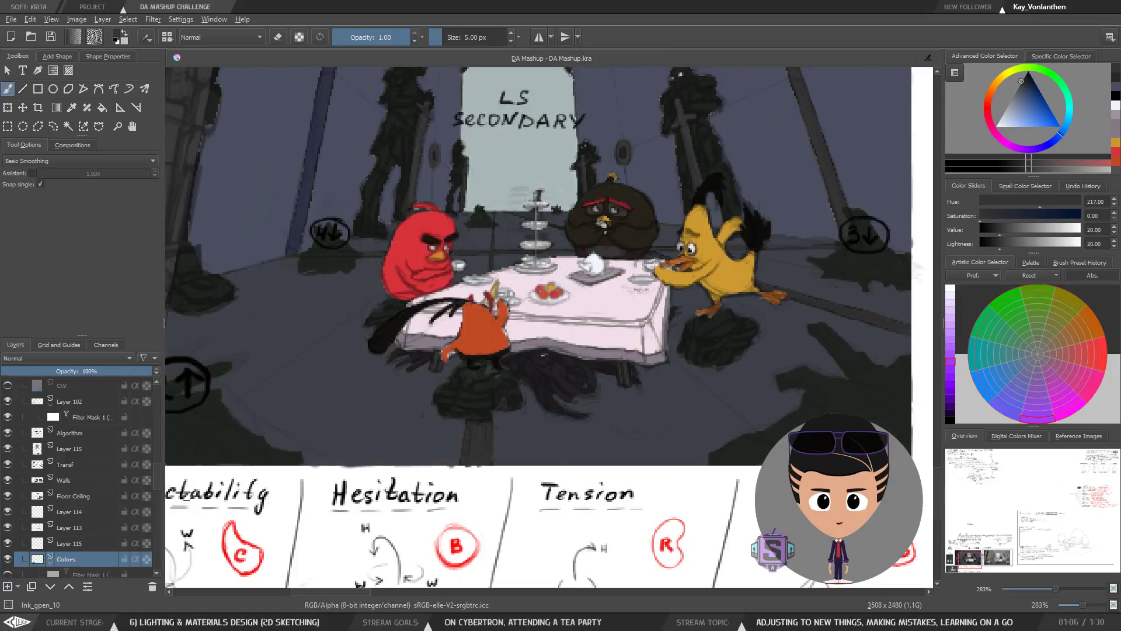
left_click(70, 543)
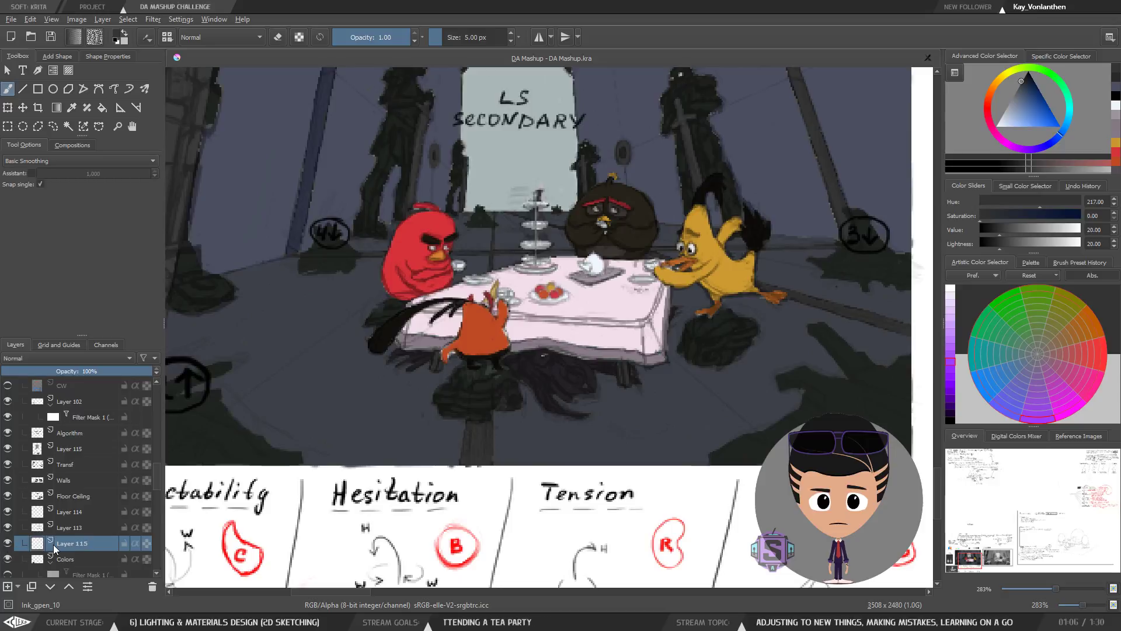
left_click(61, 528)
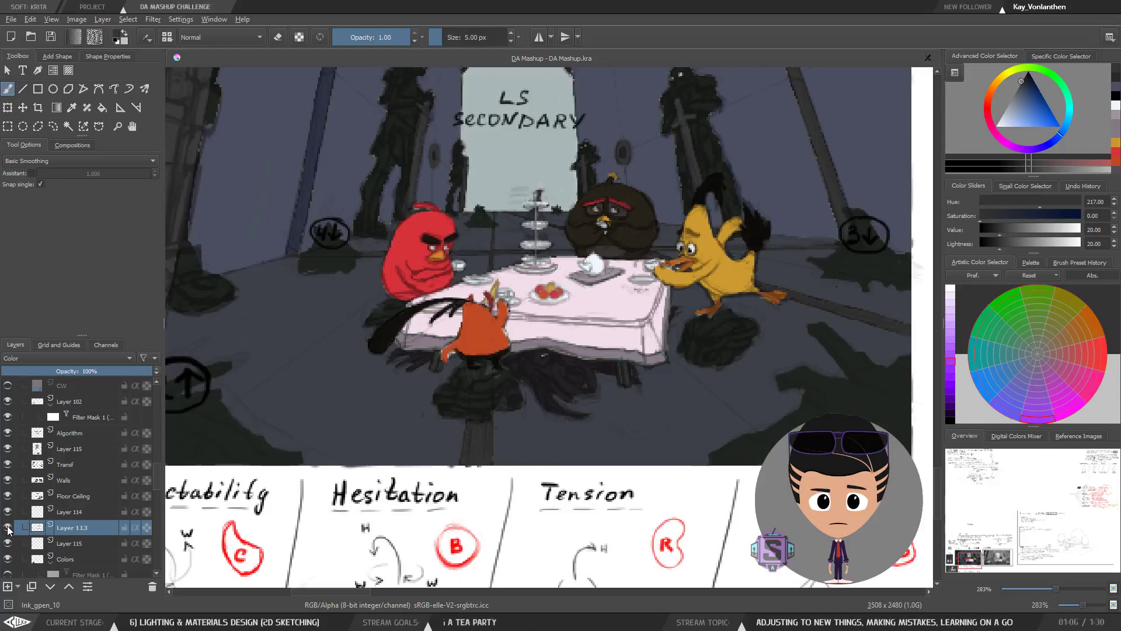
key("minus")
left_click_drag(467, 303, 478, 391)
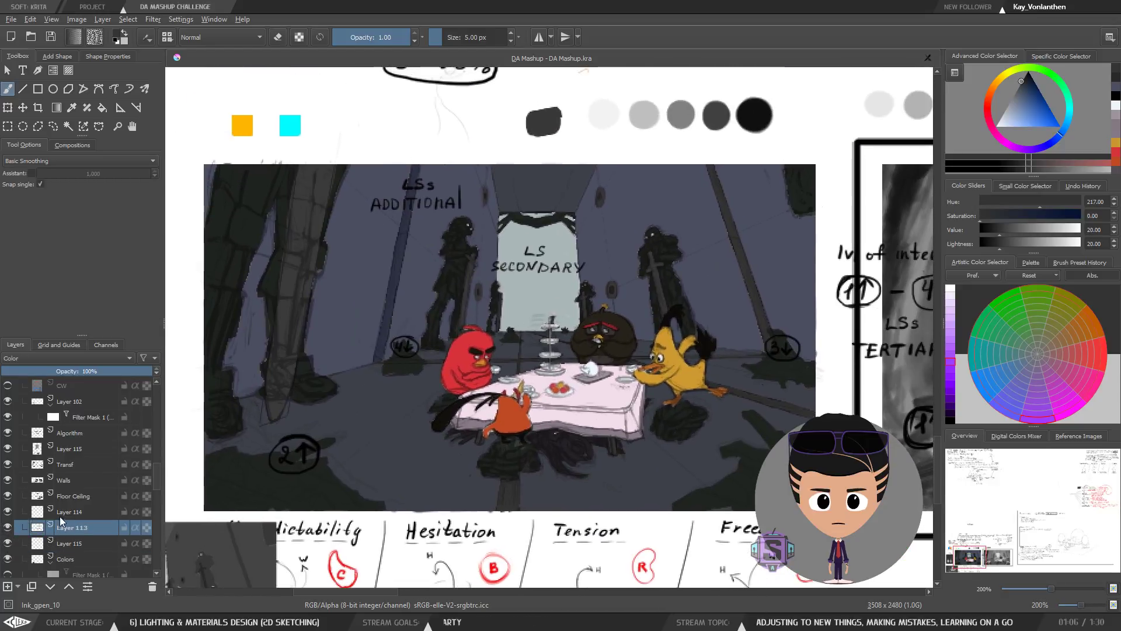
Step: Hide Layer 113, check the coloured picture without it, and show the layer again
left_click(7, 529)
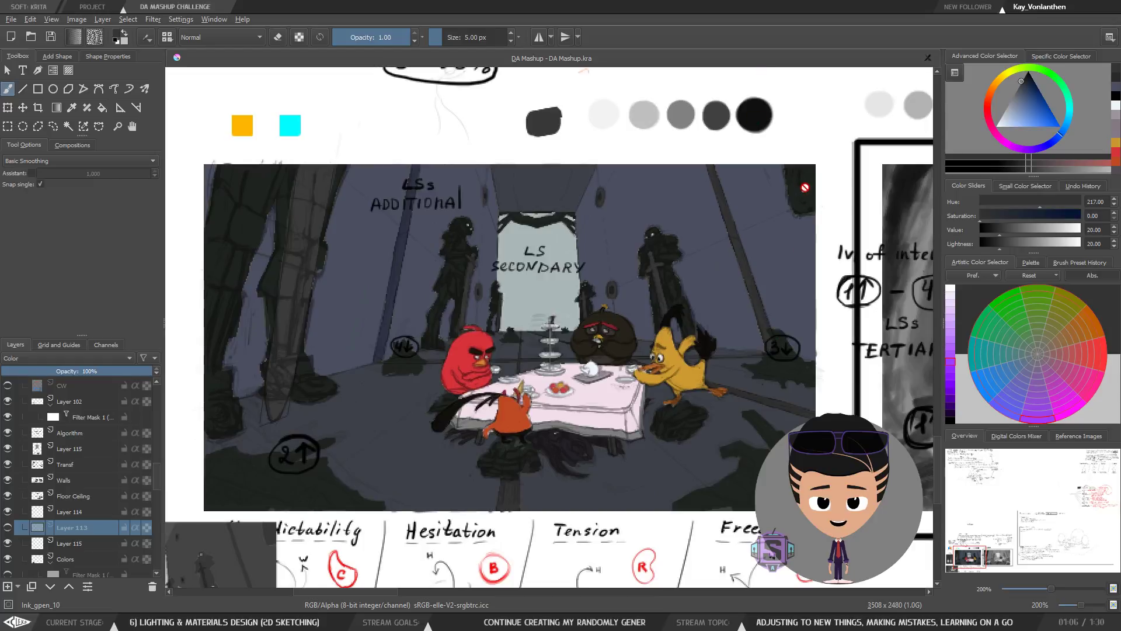
left_click(808, 133)
key("minus")
key("minus")
key("plus")
key("plus")
left_click_drag(483, 439, 502, 332)
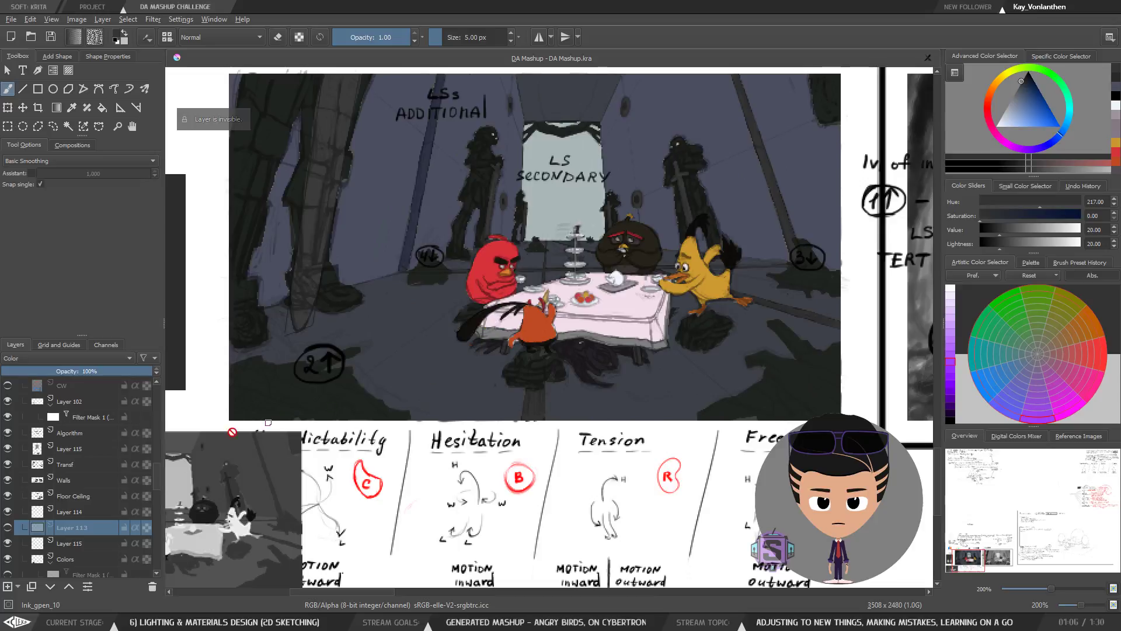
left_click(8, 527)
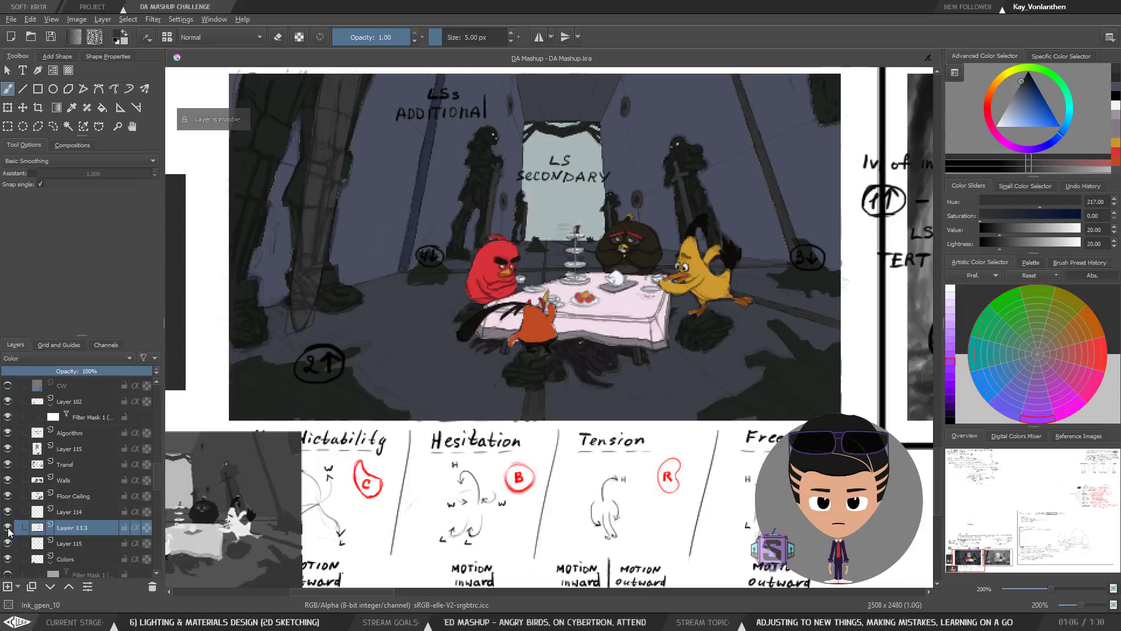
Step: Isolate Layer 113 to examine its brush strokes, and bring back the full picture
right_click(71, 526)
left_click(104, 511)
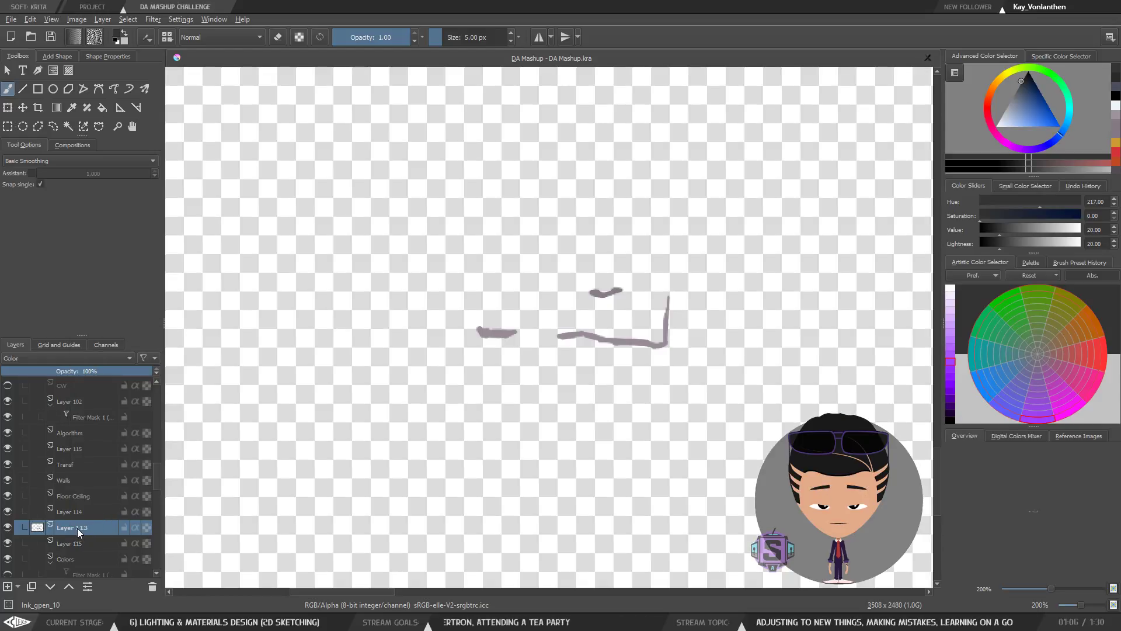
right_click(77, 527)
left_click(113, 509)
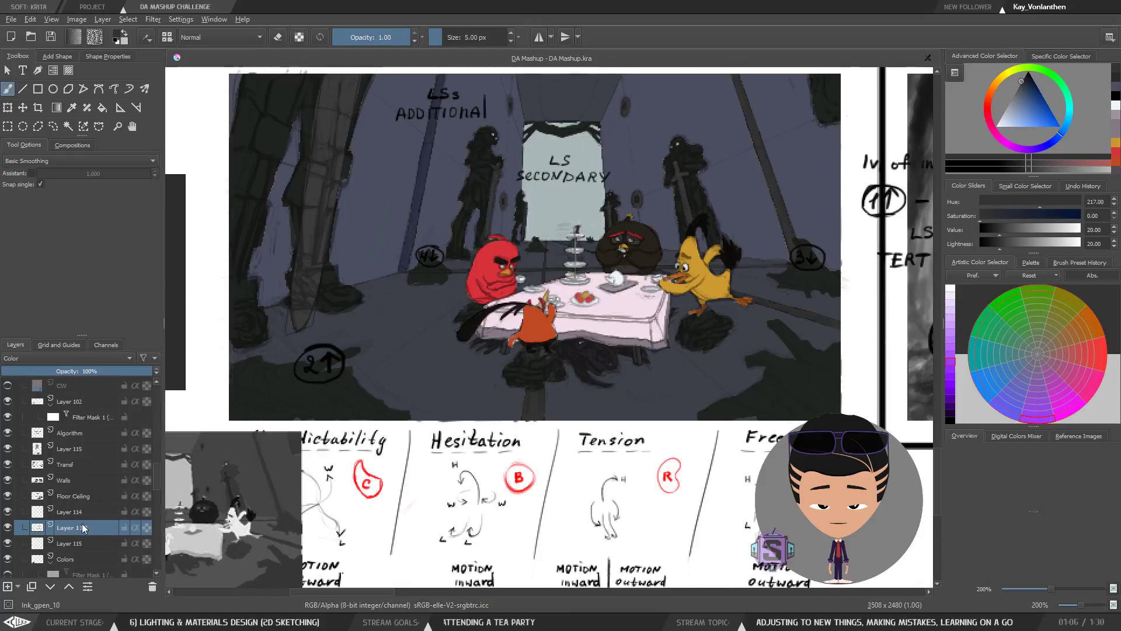
Step: Rename Layer 113 as TC Border
double_click(75, 527)
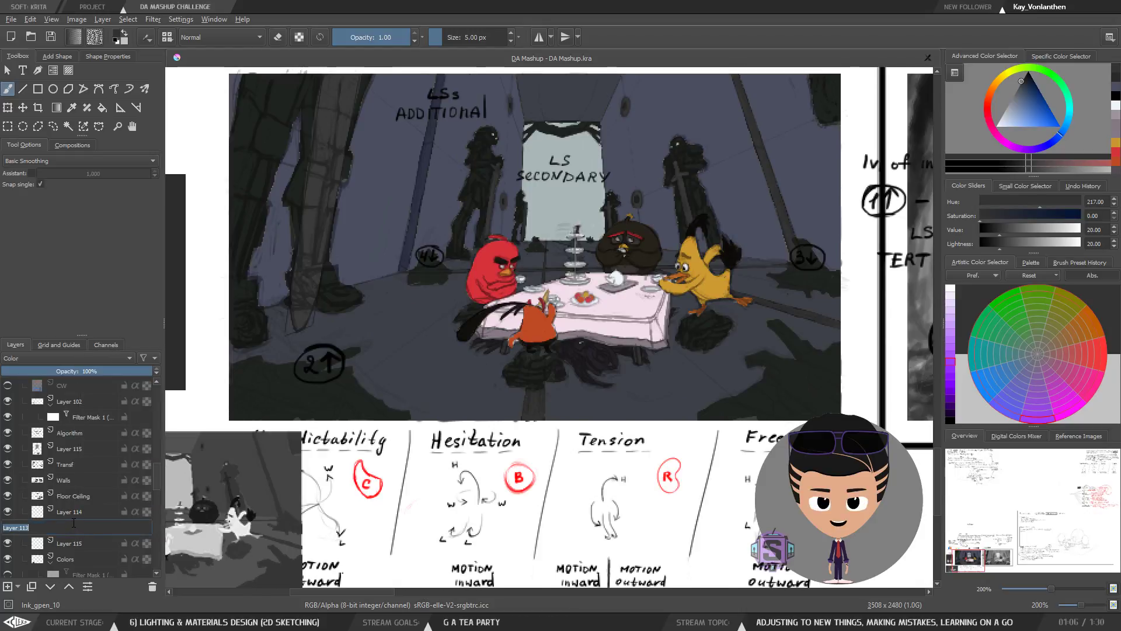
type("TC")
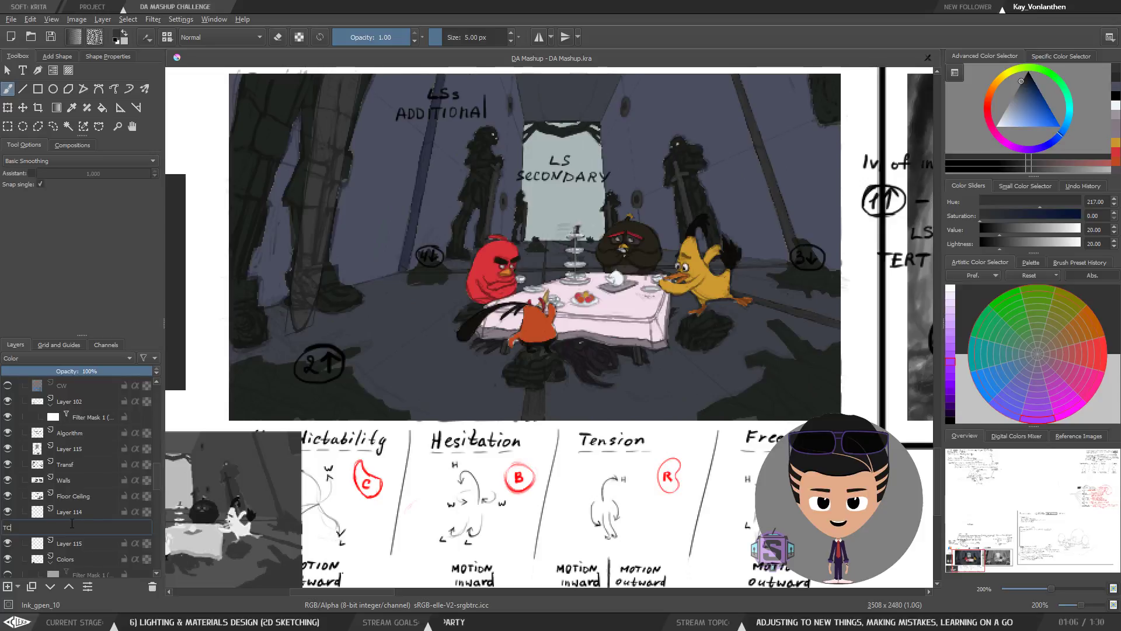
type(" Border")
double_click(23, 527)
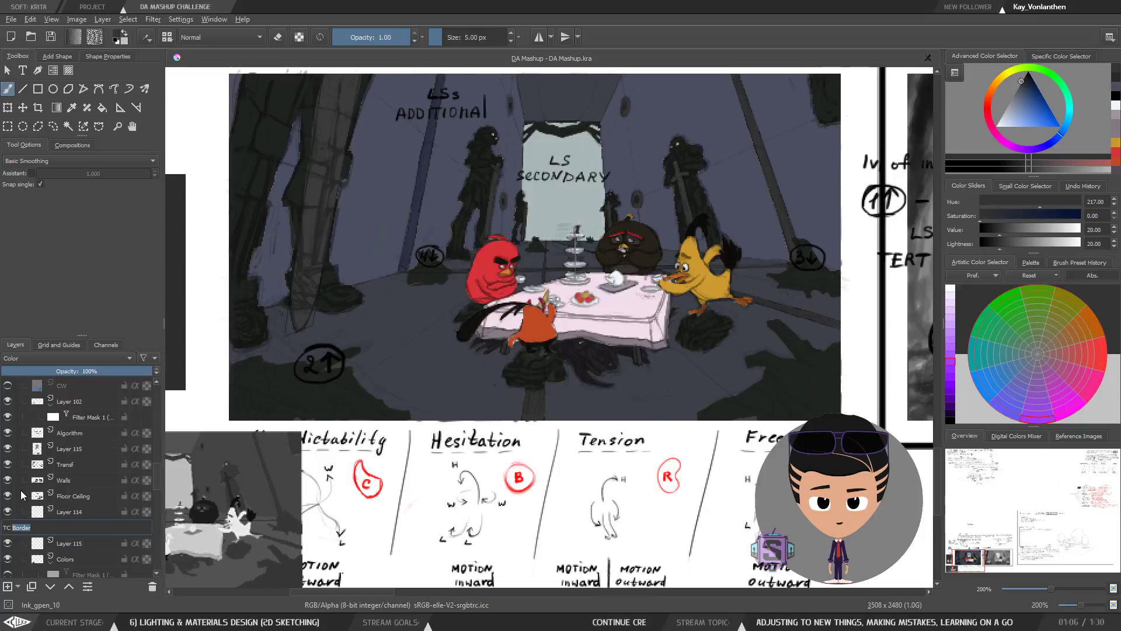
key("Return")
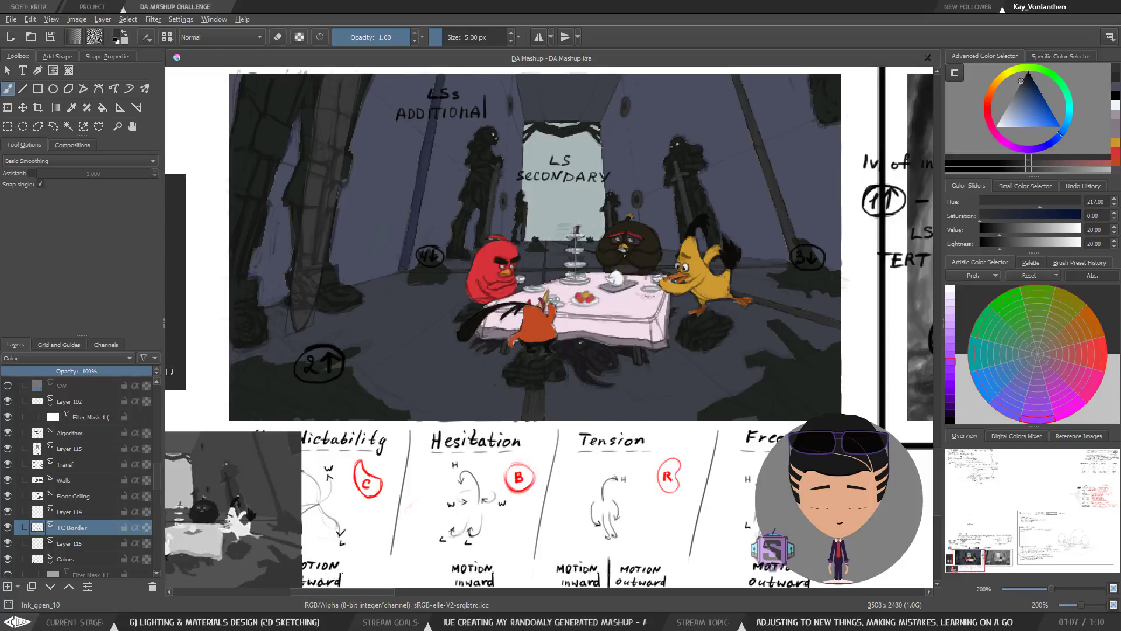
Step: Switch Layer 114 off and on, isolate it, and search the whole canvas for anything painted on it
left_click(36, 514)
left_click(8, 512)
left_click(8, 511)
left_click(8, 511)
left_click(8, 511)
right_click(76, 514)
left_click(98, 493)
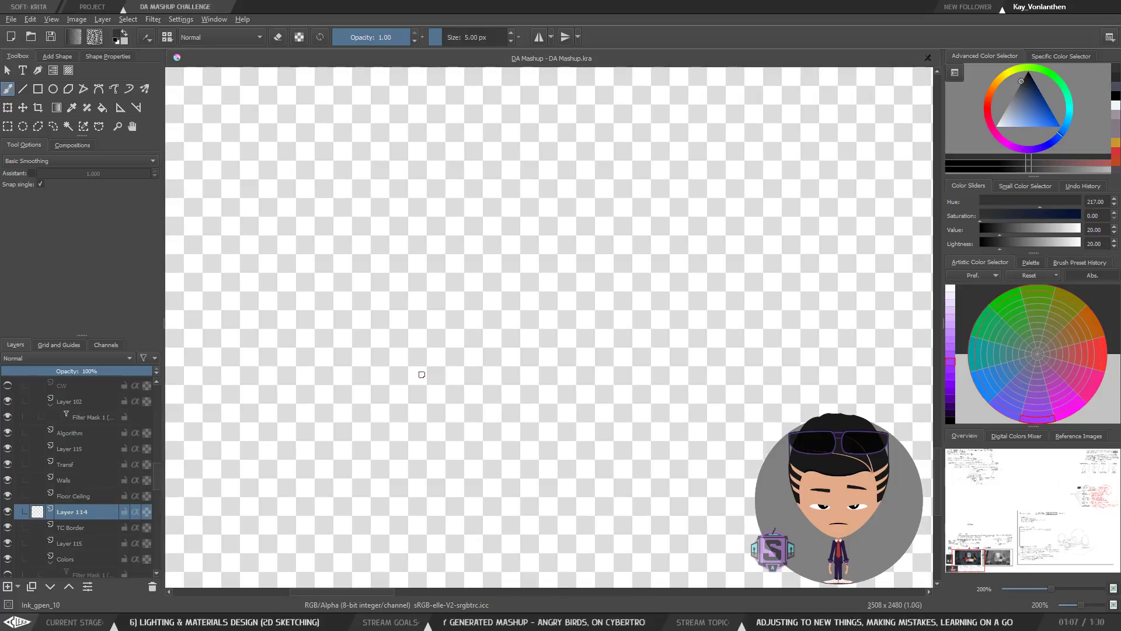
scroll(341, 397, "down", 6)
left_click_drag(636, 295, 338, 569)
scroll(435, 403, "down", 1)
left_click_drag(394, 432, 470, 306)
scroll(353, 387, "up", 3)
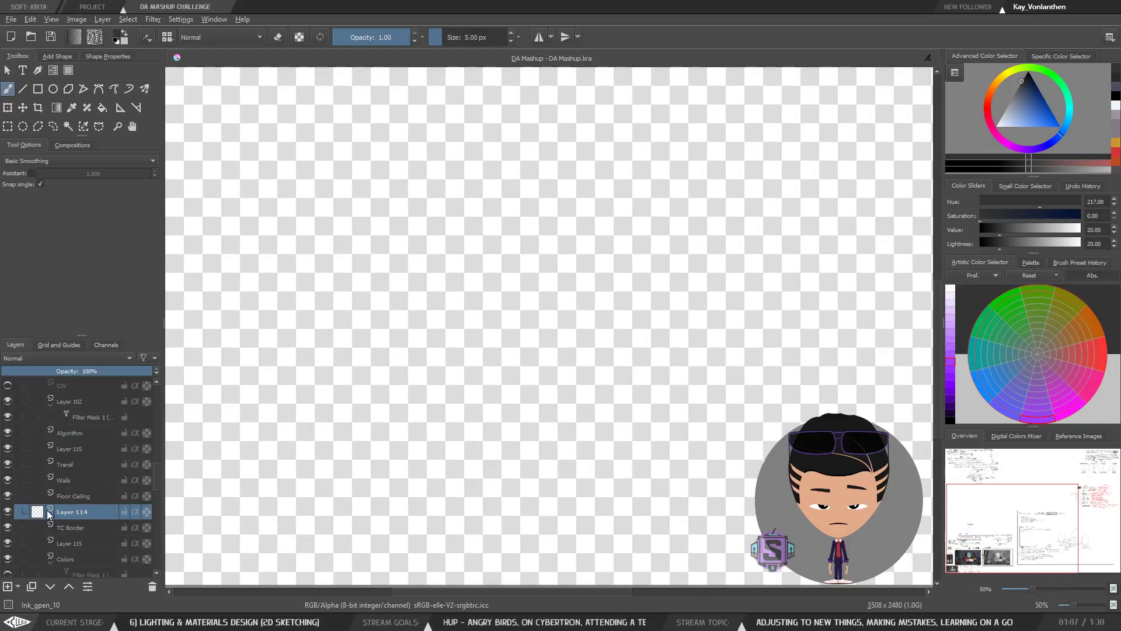
scroll(389, 382, "down", 2)
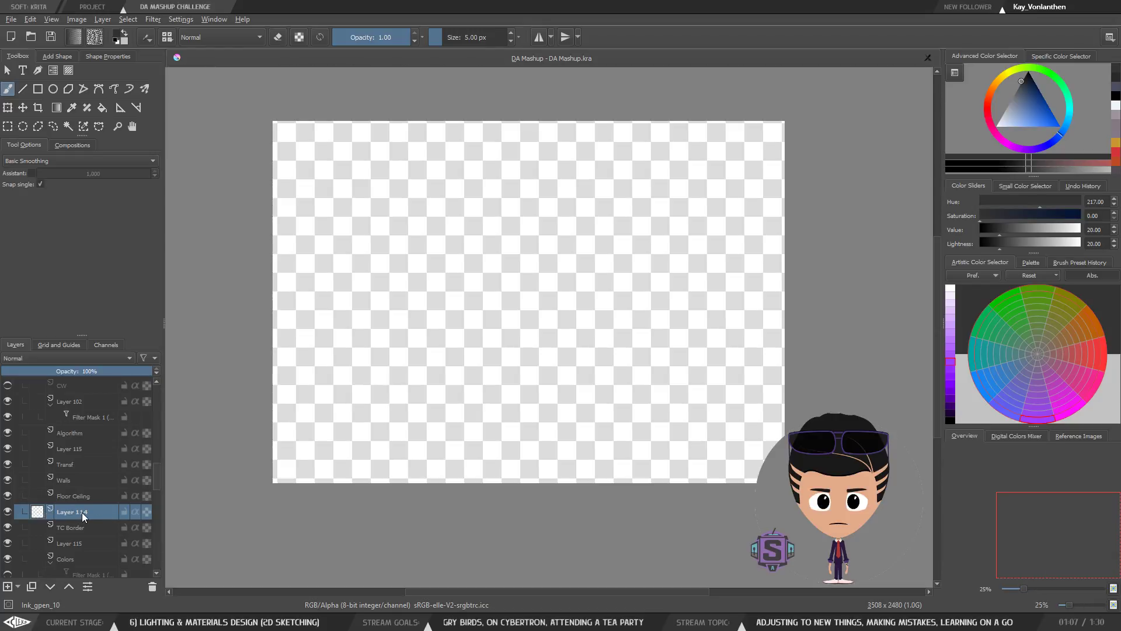
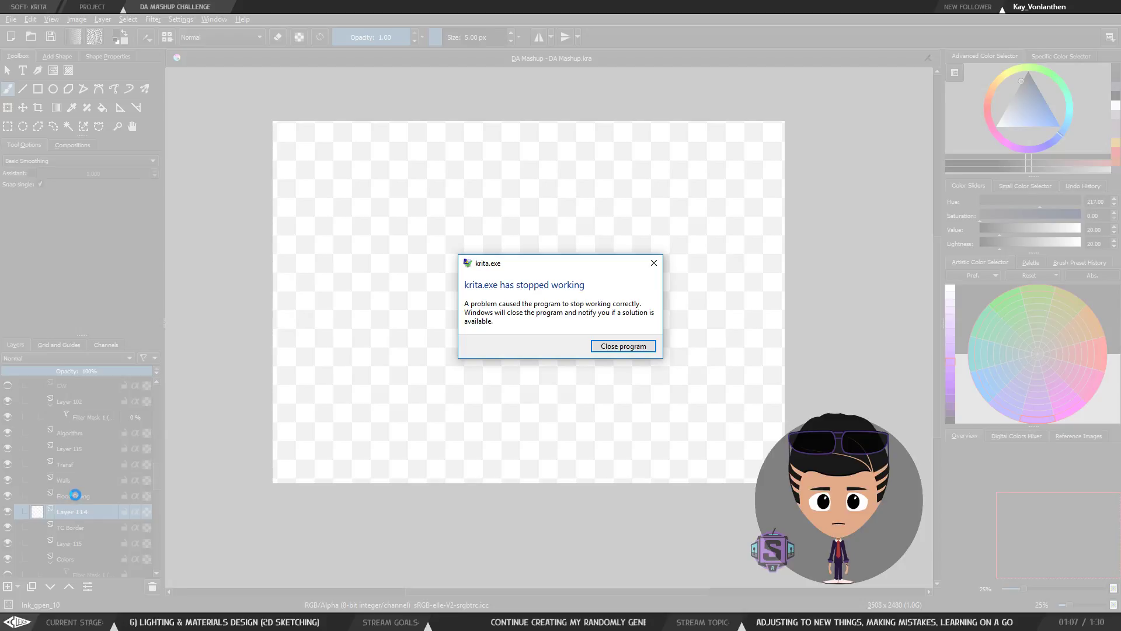
Step: Close the Krita program that stopped working and reopen the DA Mashup.kra document in Krita
left_click(638, 347)
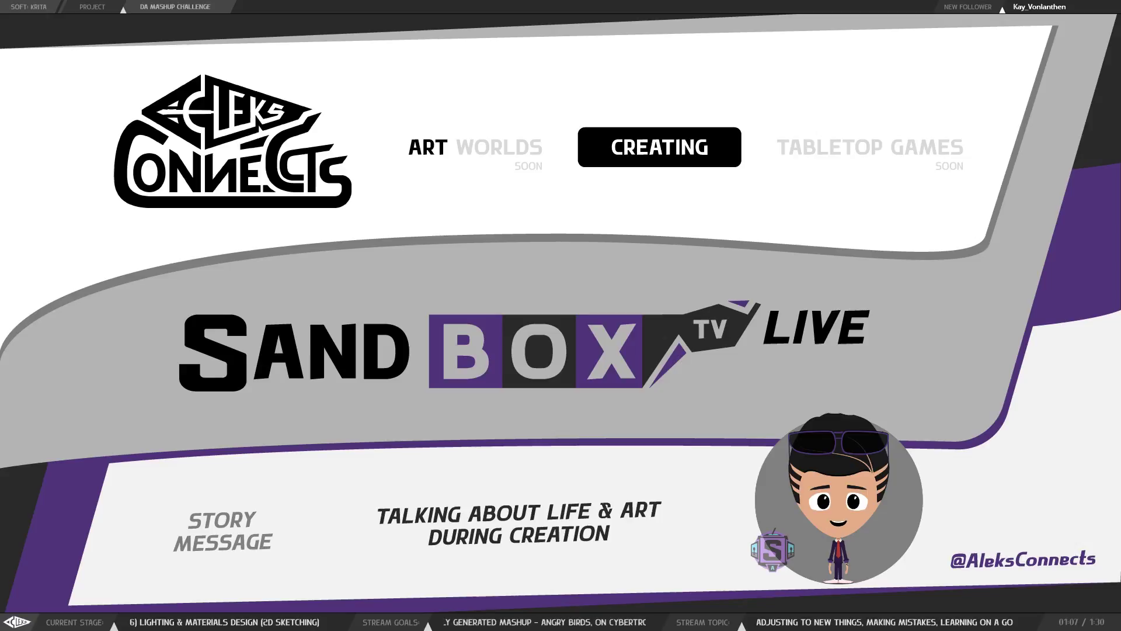
right_click(378, 620)
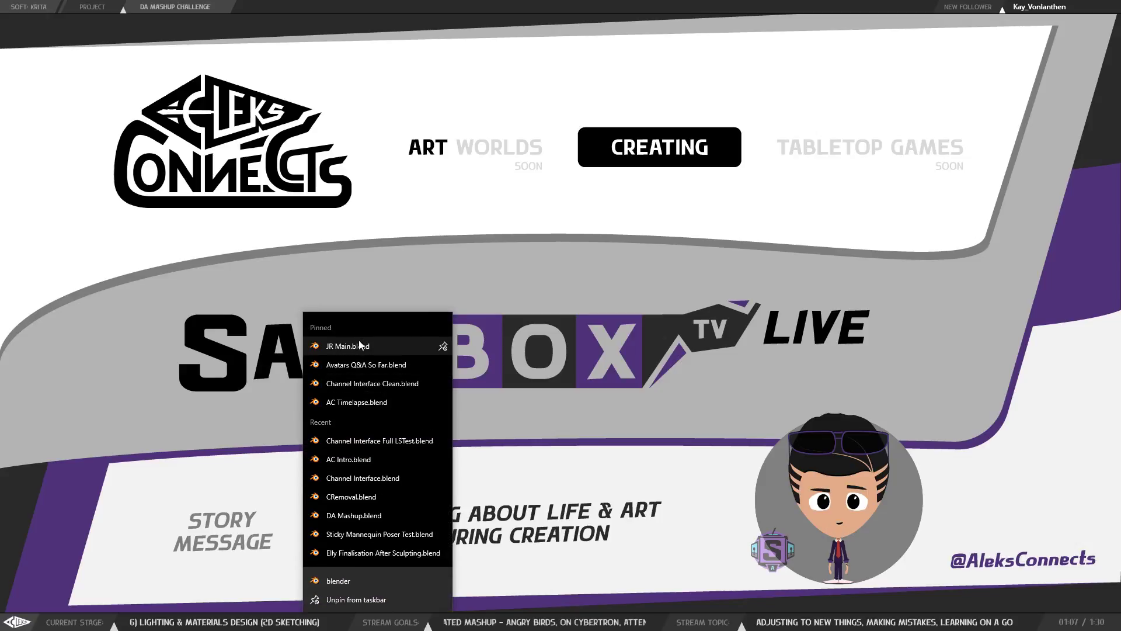
left_click(578, 361)
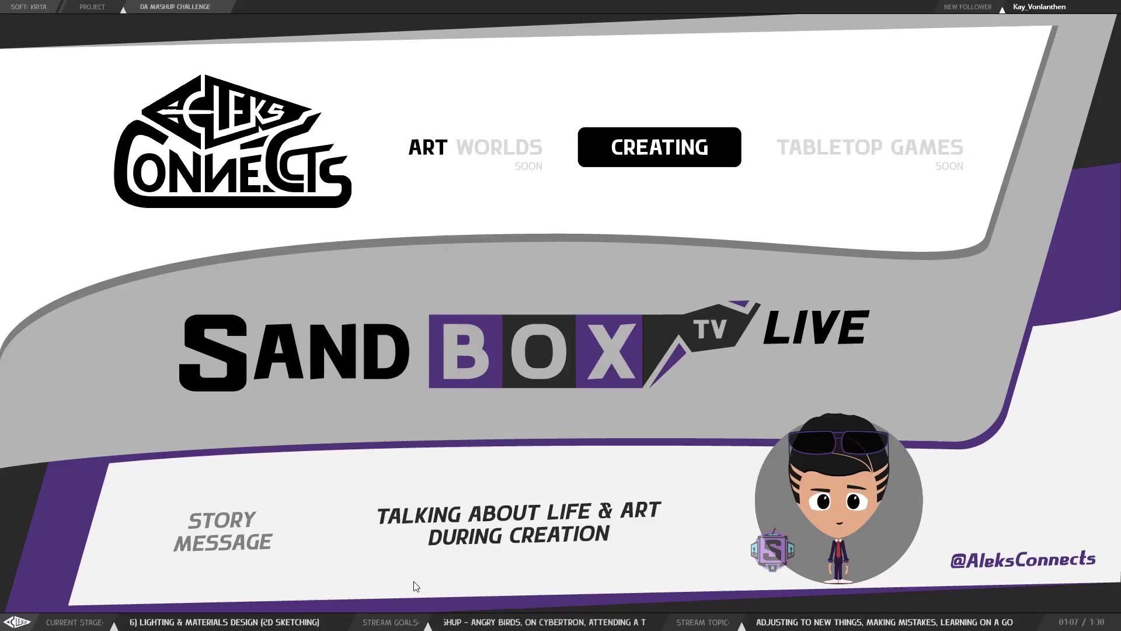
right_click(378, 620)
left_click(342, 419)
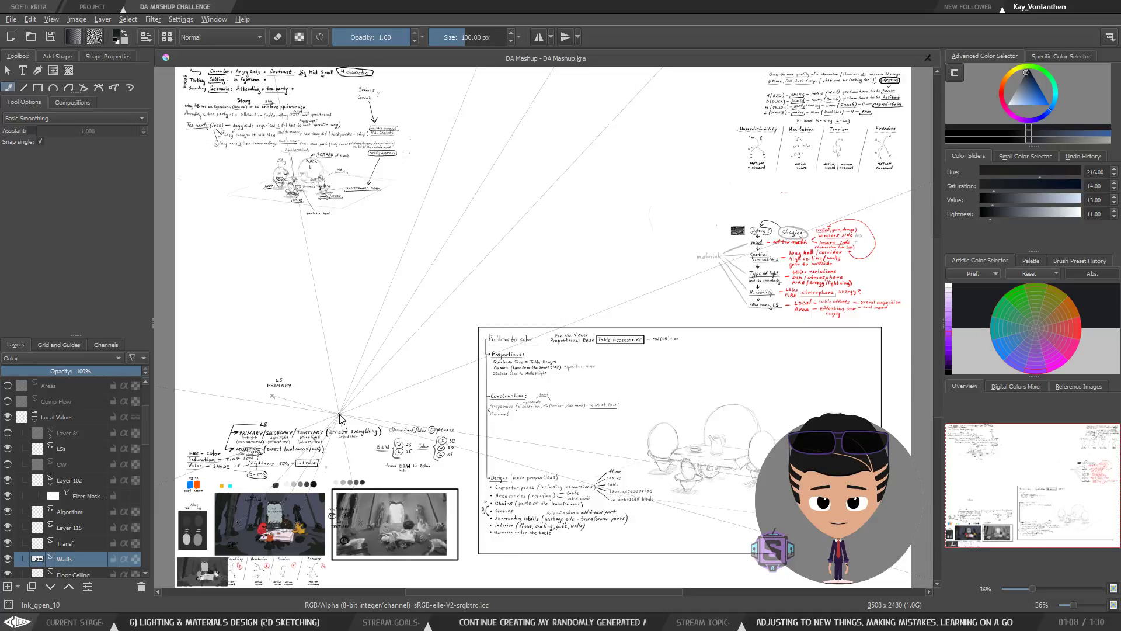
Step: Frame the tea-party picture, make Layer 113 active, and toggle its visibility off and on
left_click_drag(282, 584, 352, 496)
scroll(348, 512, "up", 5)
scroll(517, 449, "down", 2)
left_click_drag(463, 175, 637, 426)
scroll(516, 448, "up", 1)
scroll(555, 420, "up", 1)
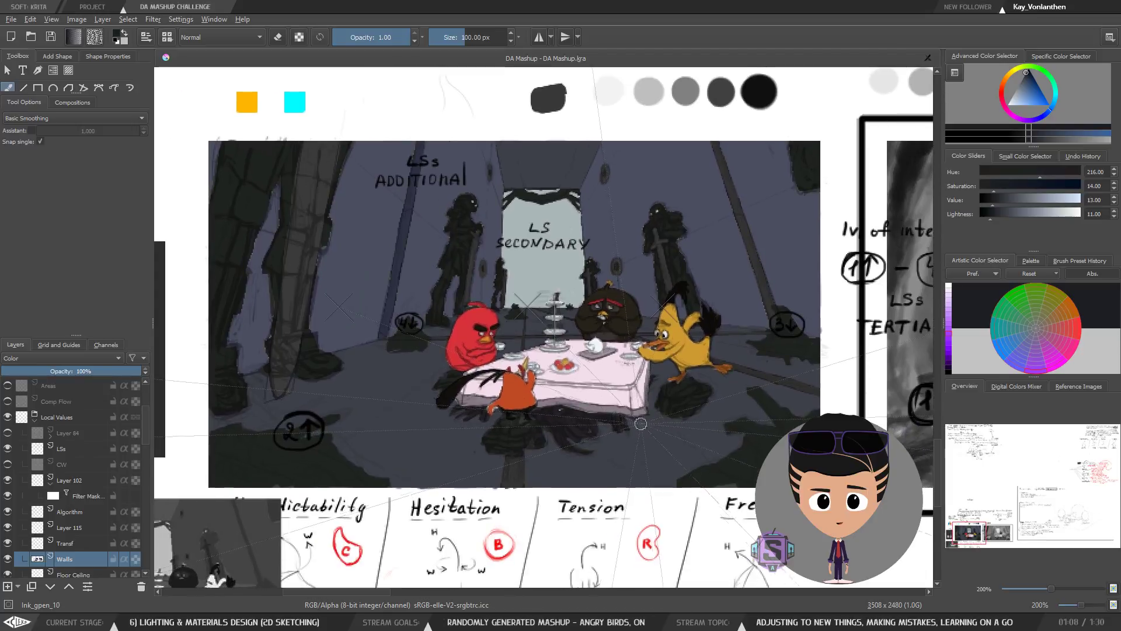
scroll(88, 529, "down", 2)
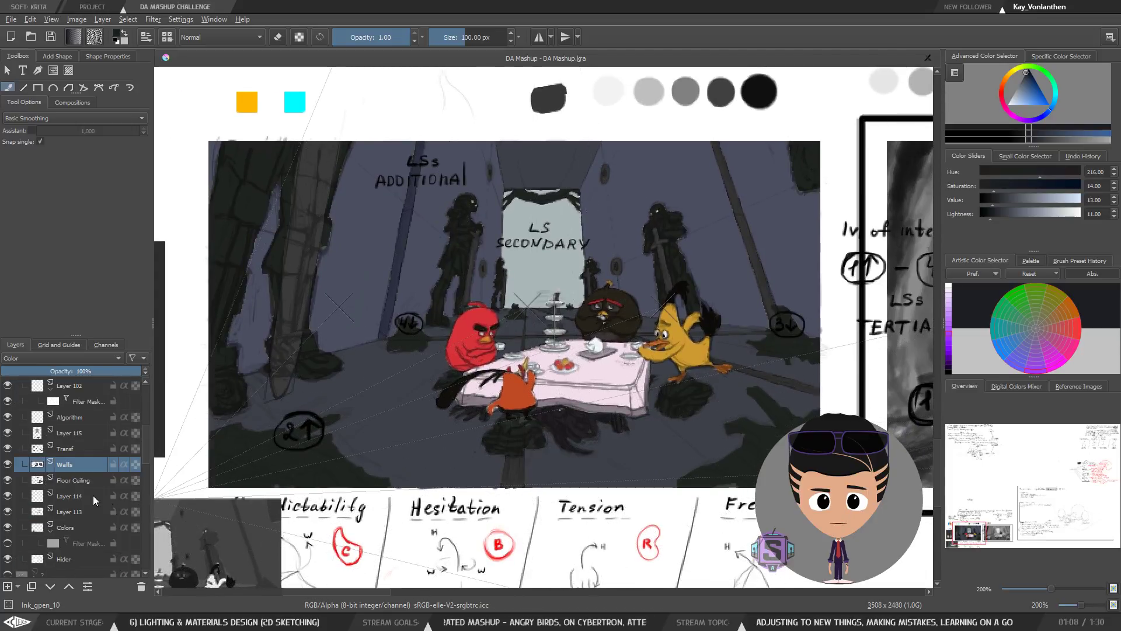
left_click(68, 482)
left_click(69, 497)
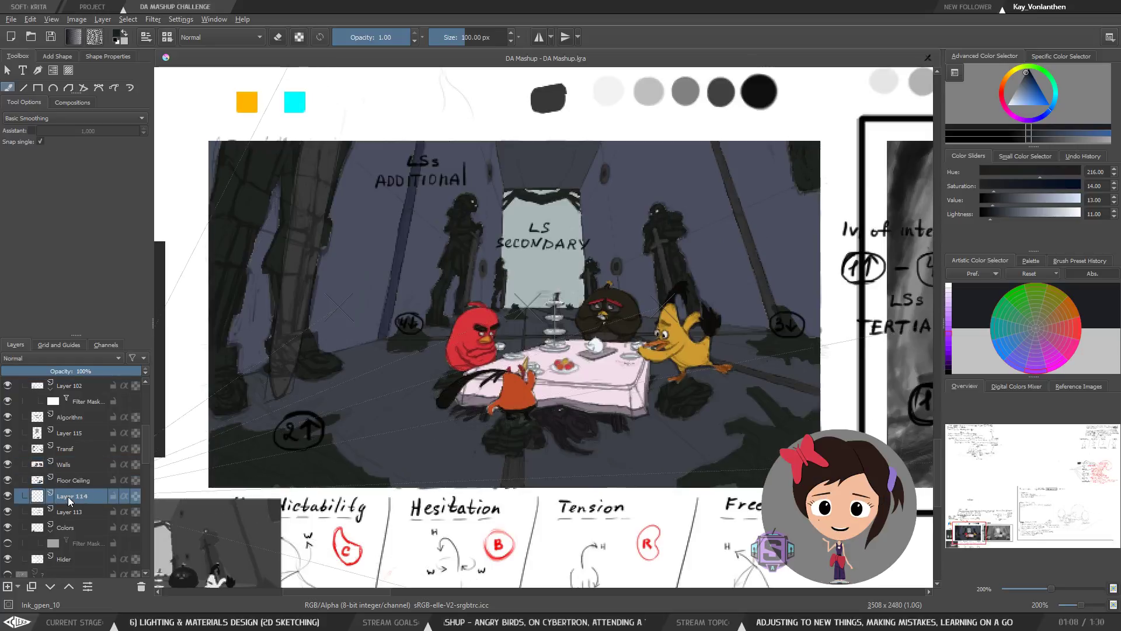
left_click(69, 512)
left_click(9, 512)
left_click(8, 512)
Step: View the tablecloth border strokes of Layer 113 in isolation and return to the full picture
right_click(79, 513)
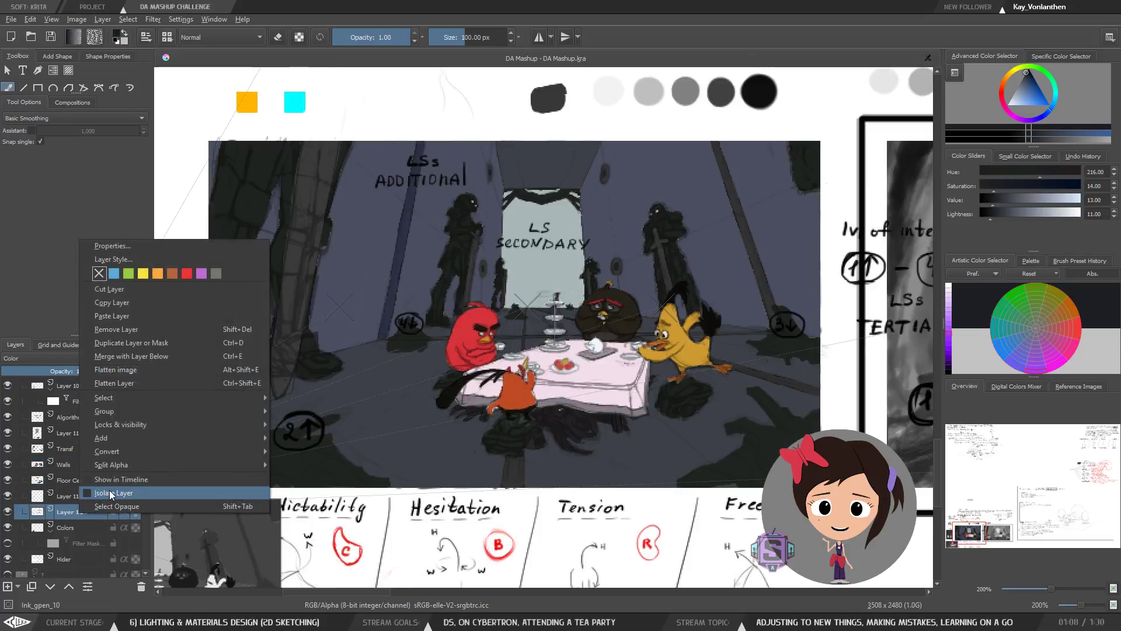
left_click(103, 494)
right_click(68, 510)
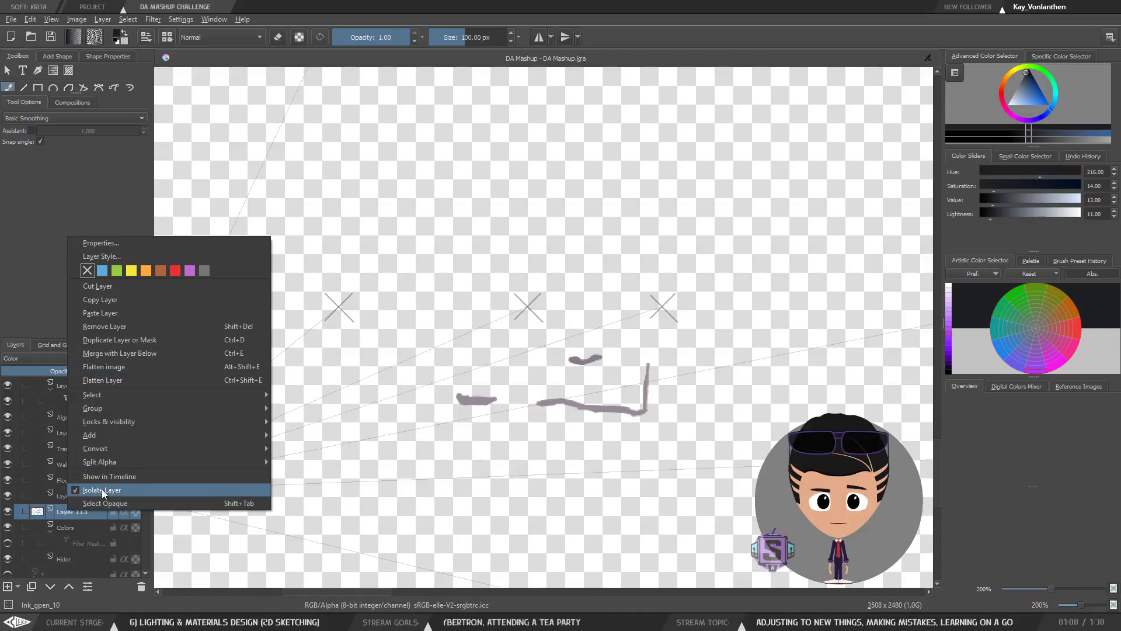
left_click(102, 491)
Step: Turn off the display of the painting assistants and the assistant previews
left_click(50, 21)
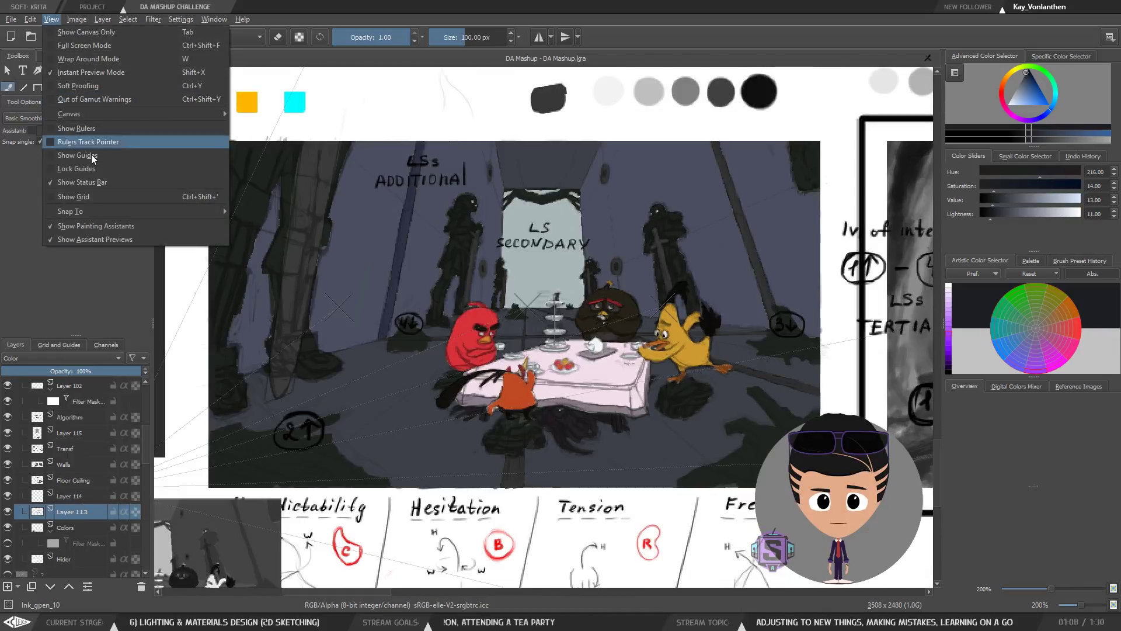
left_click(75, 227)
left_click(51, 21)
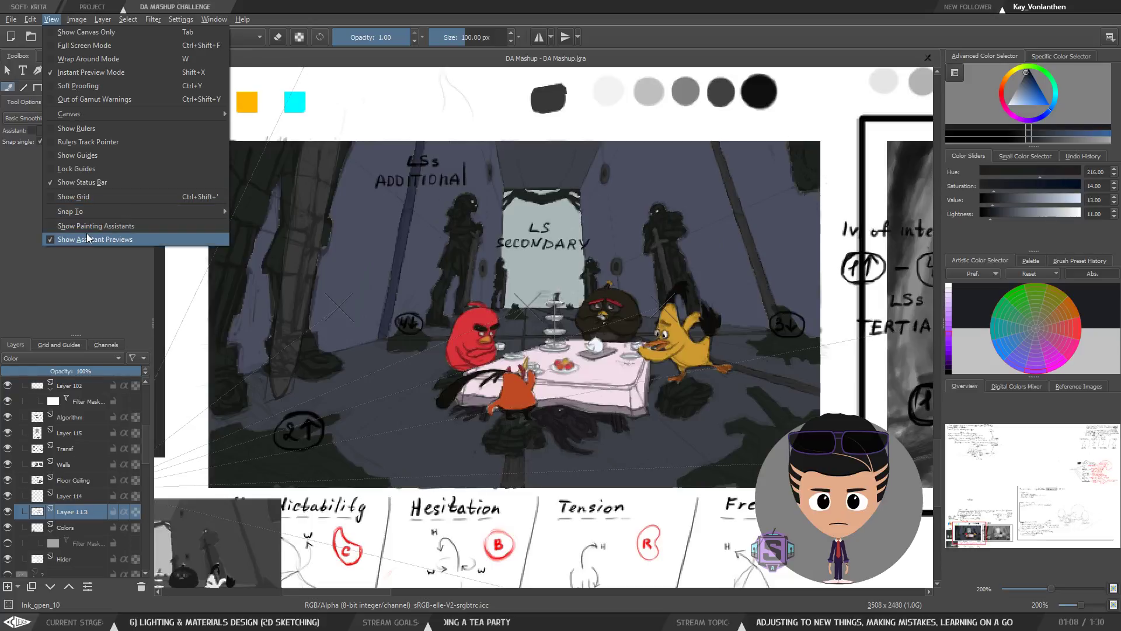
left_click(94, 239)
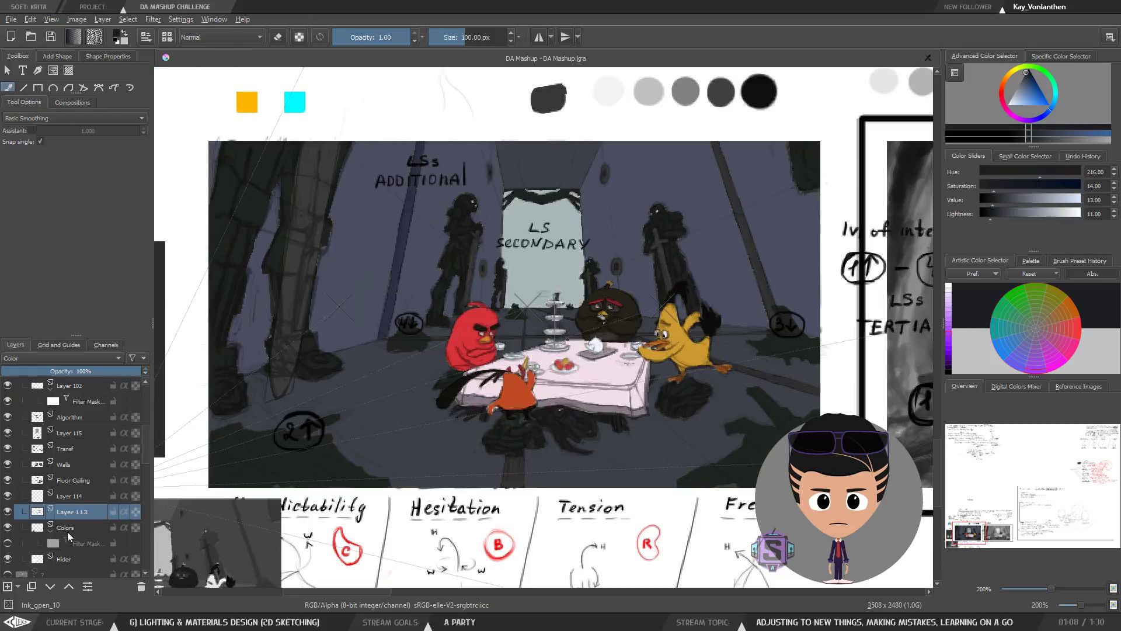
Step: Rename Layer 113 as TC Border
double_click(68, 512)
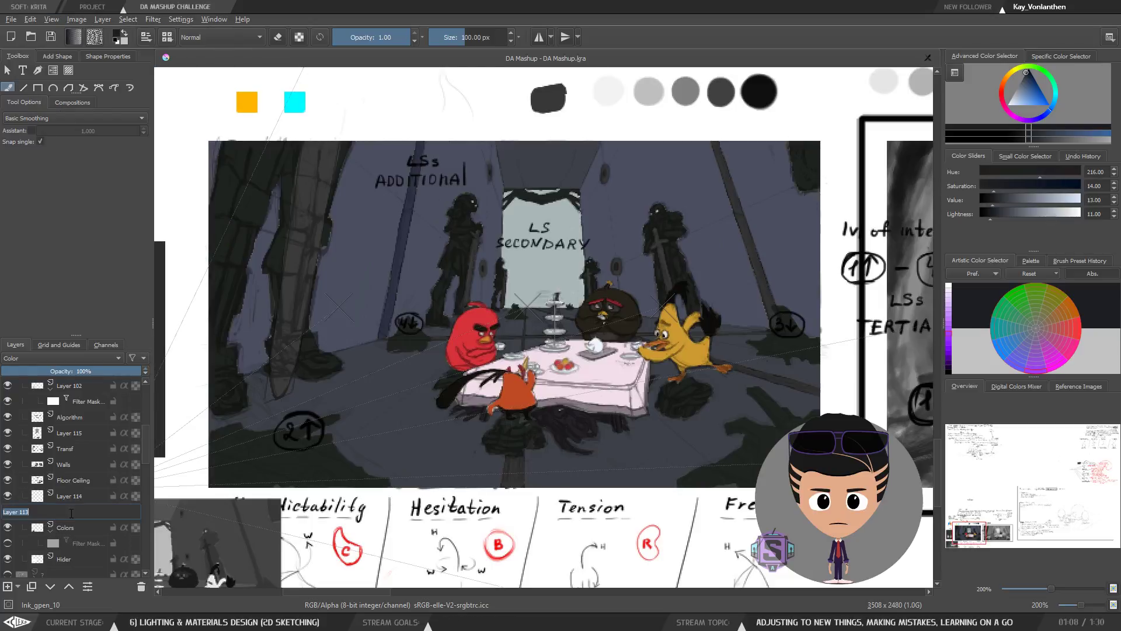
type("TC Border")
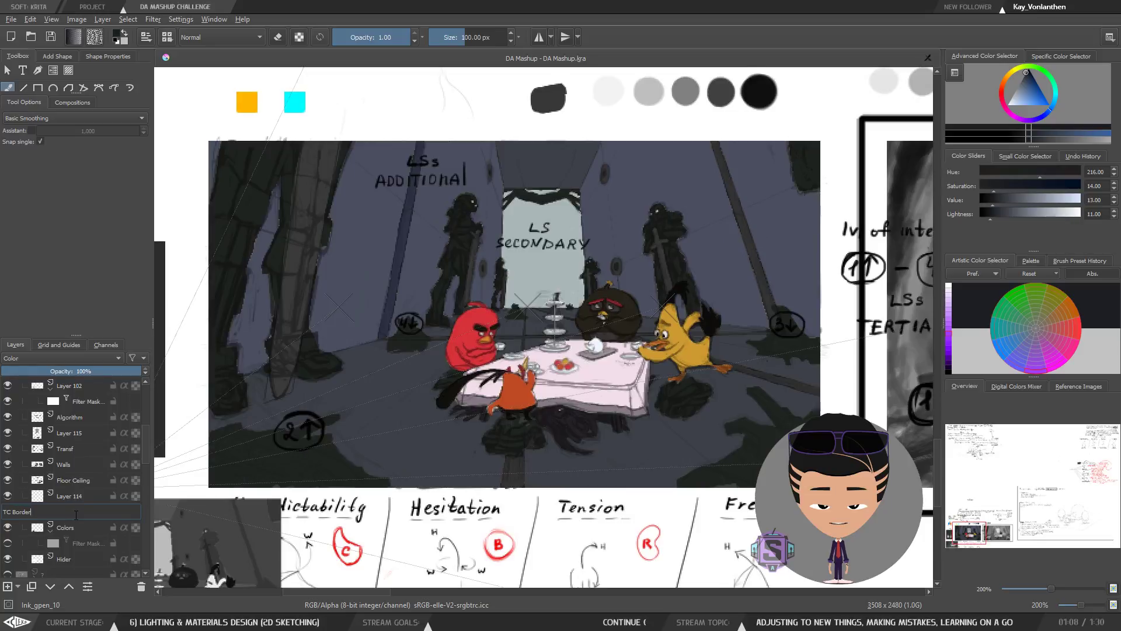
key("Return")
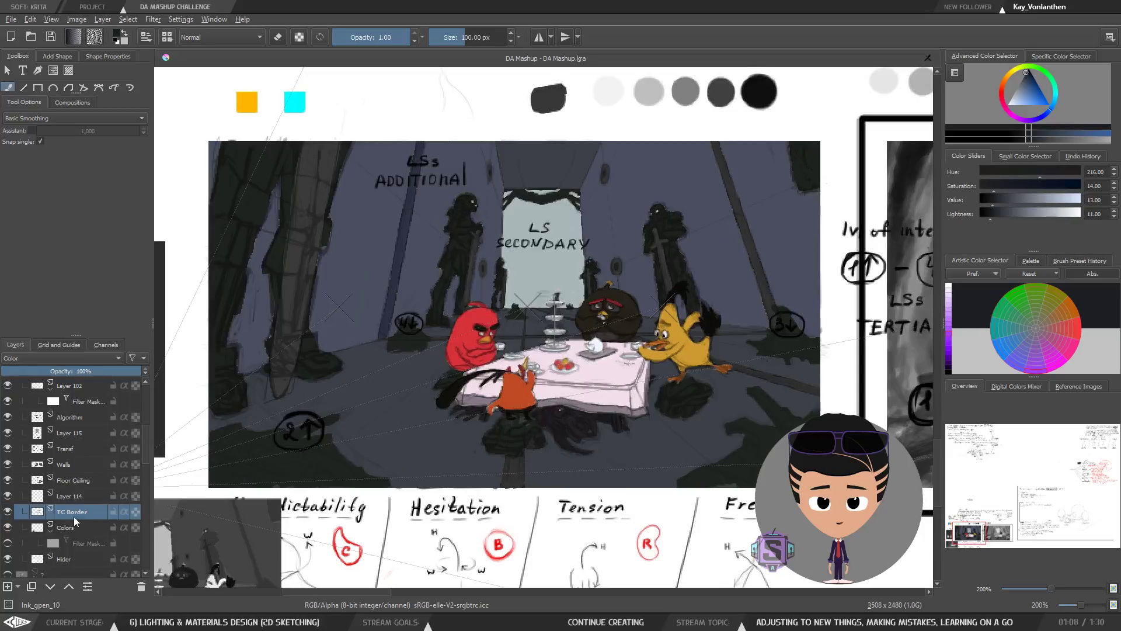
Step: Make the Colors layer active and compare the picture with its filter mask switched on and off
left_click(76, 528)
left_click(7, 543)
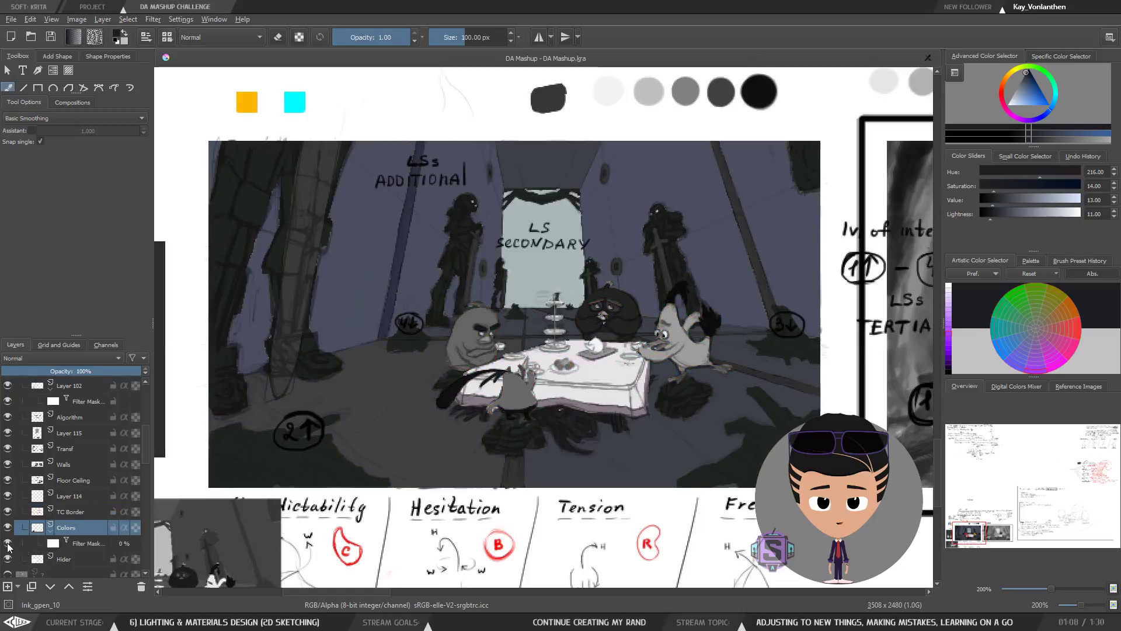
left_click(8, 544)
left_click(8, 543)
left_click(8, 544)
Step: Set the brush colour to a neutral dark grey with saturation 0 and value 21, and paint the table leg under the tablecloth's right end
scroll(642, 416, "up", 2)
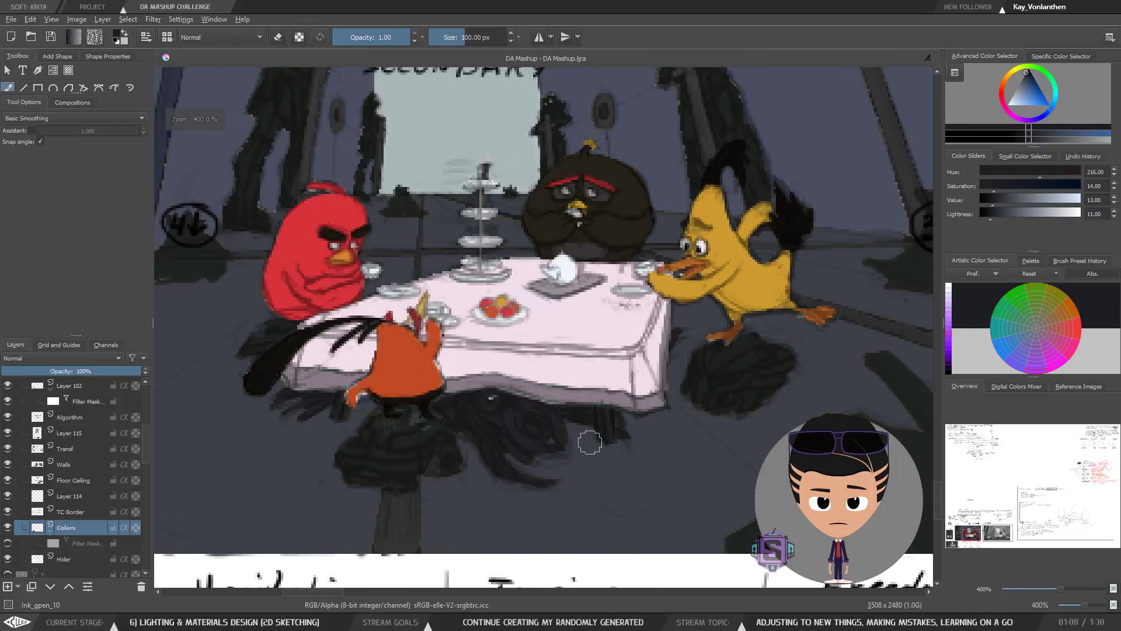
scroll(613, 432, "up", 2)
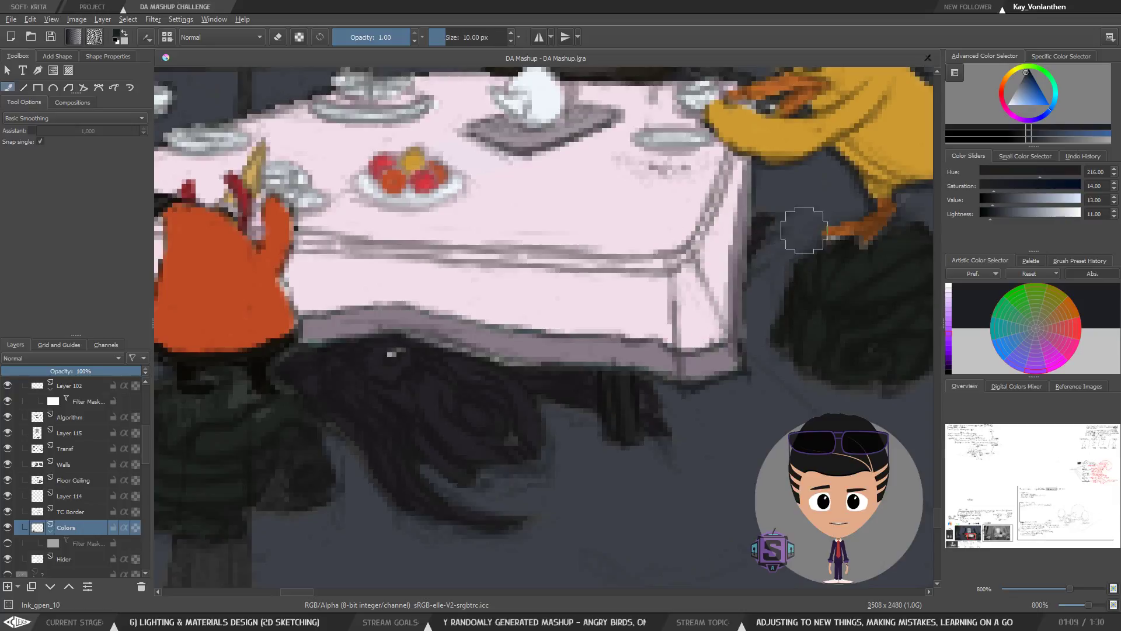
left_click(997, 217)
left_click(998, 219)
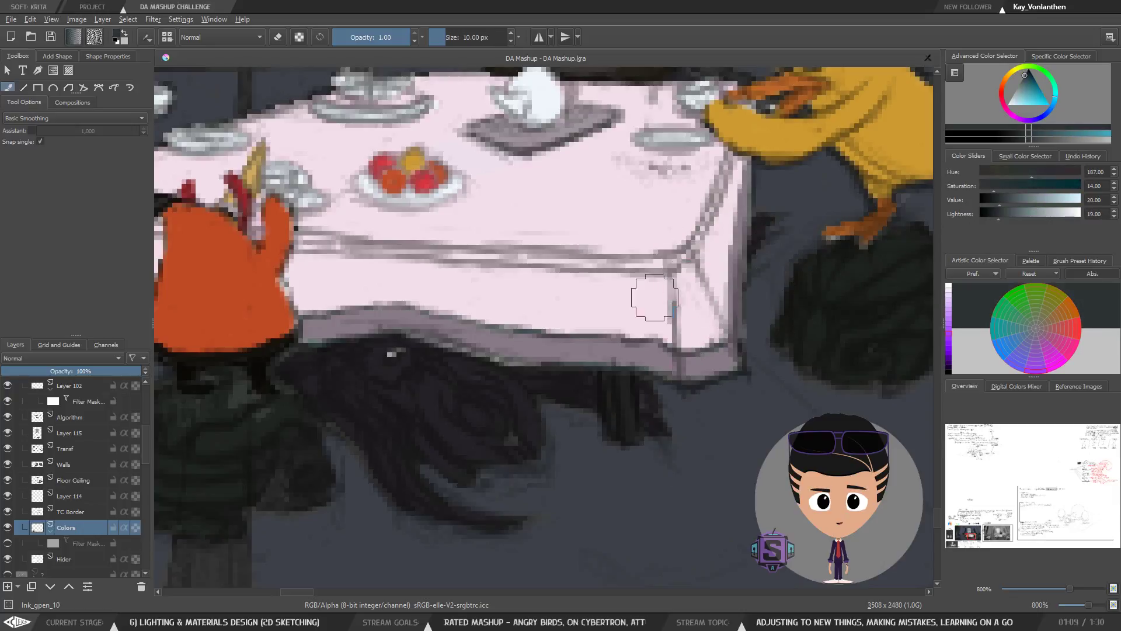
left_click_drag(997, 219, 1004, 225)
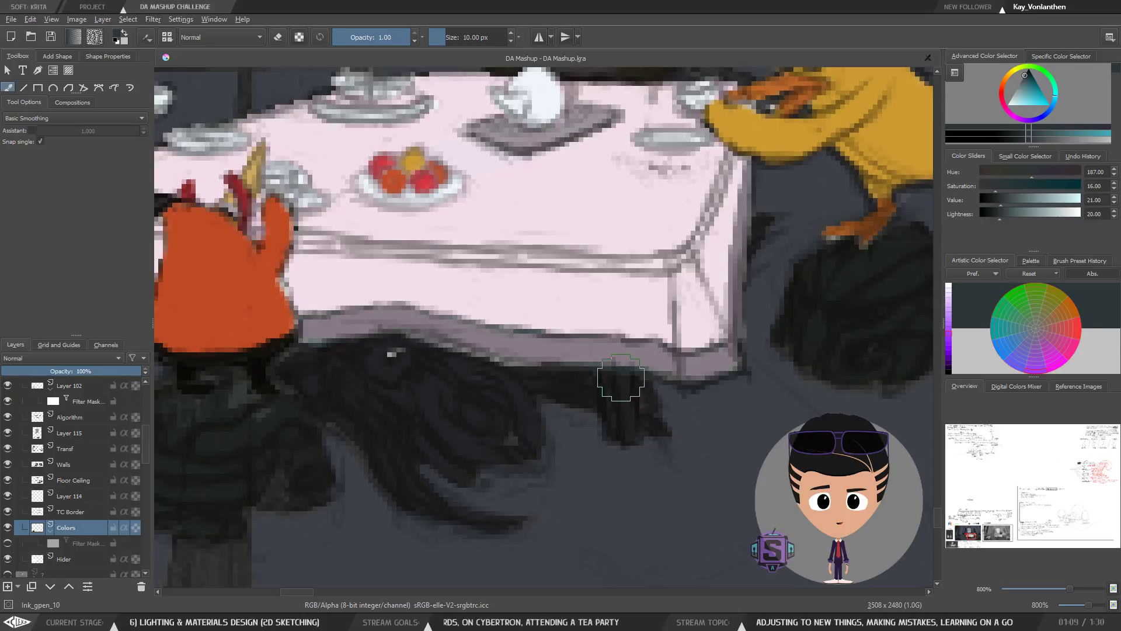
left_click_drag(995, 190, 973, 192)
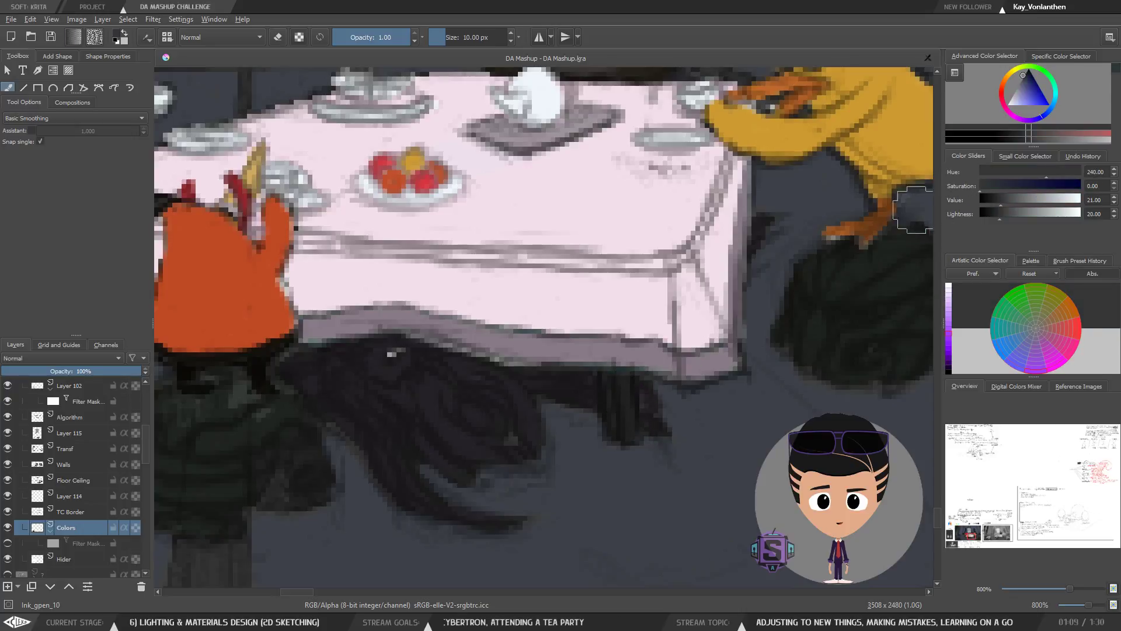
mouse_move(623, 390)
left_mouse_down()
mouse_move(625, 428)
mouse_move(626, 381)
mouse_move(628, 427)
mouse_move(614, 418)
mouse_move(606, 382)
mouse_move(625, 395)
left_mouse_up()
Step: Paint the table leg under the tablecloth's left end, beside the orange bird, with the same neutral grey
key("minus")
key("minus")
left_click_drag(521, 407, 553, 424)
key("plus")
key("plus")
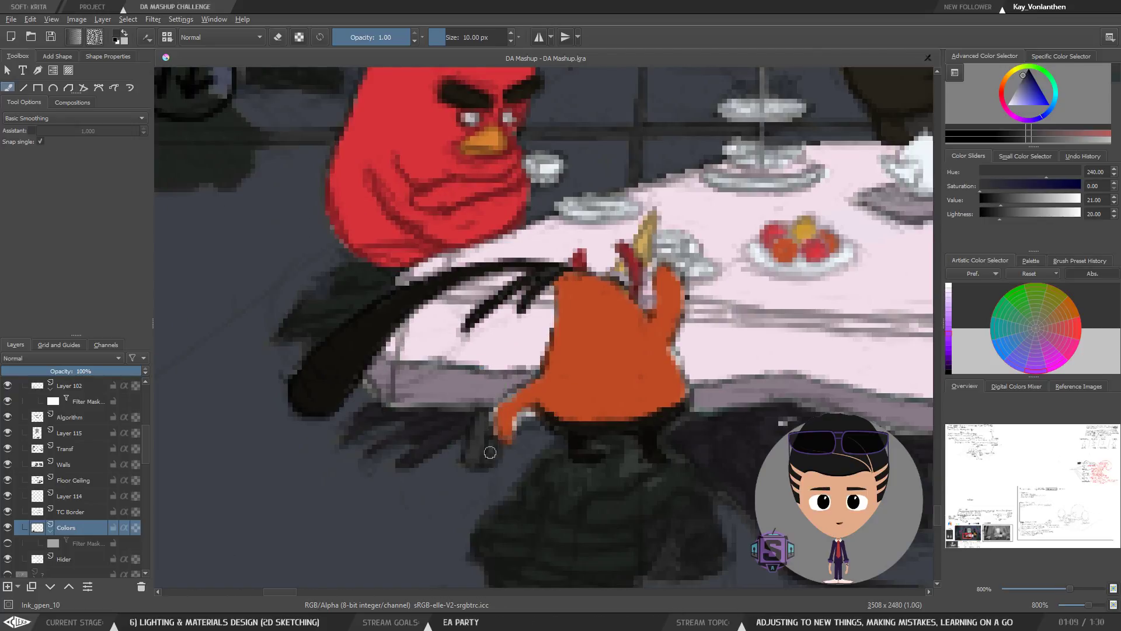
key("minus")
key("minus")
mouse_move(588, 432)
left_mouse_down()
mouse_move(533, 440)
mouse_move(554, 423)
left_mouse_up()
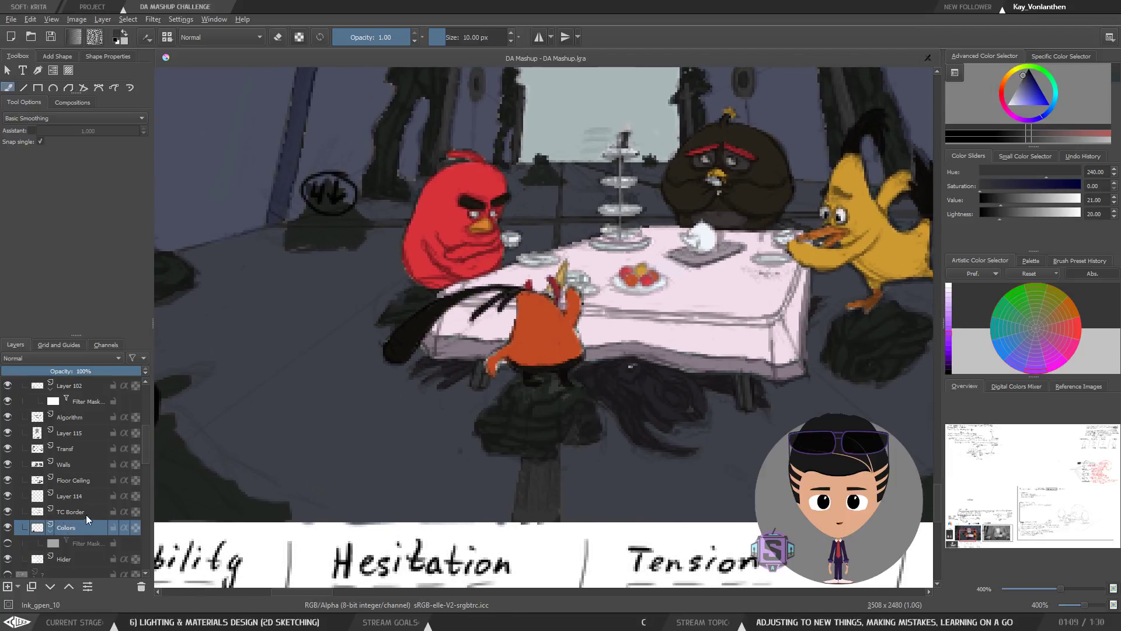
Step: Sample the orange bird's body colour and fill the uncoloured gap on its lower left limb
key("plus")
key("plus")
left_click(529, 345, "ctrl")
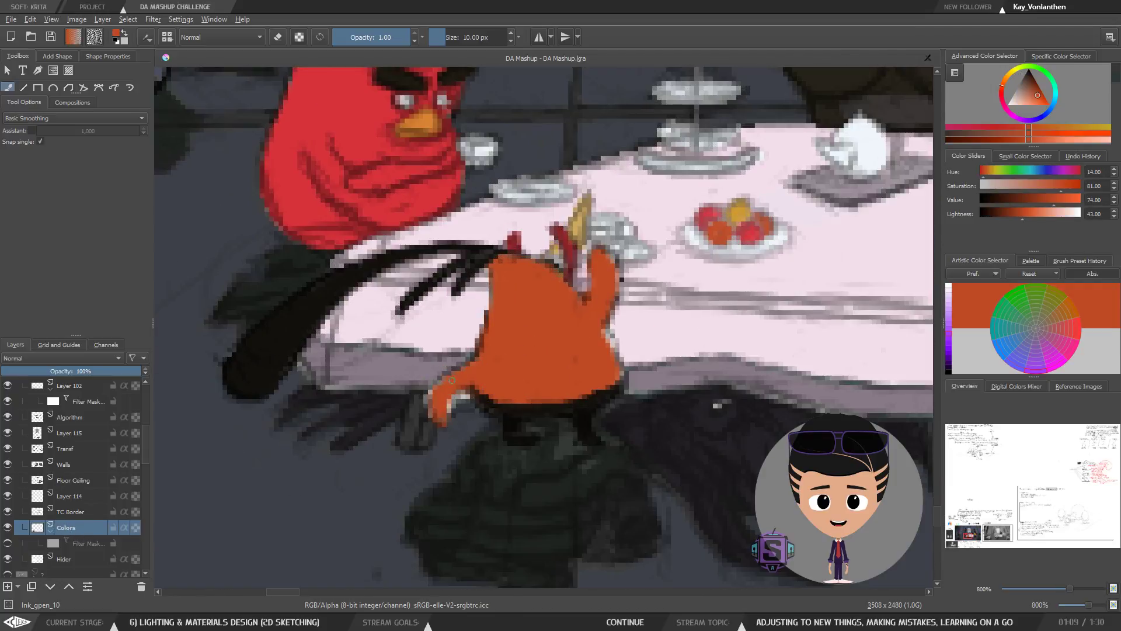
mouse_move(442, 384)
left_mouse_down()
mouse_move(438, 417)
mouse_move(469, 389)
mouse_move(440, 410)
mouse_move(445, 388)
mouse_move(441, 419)
mouse_move(445, 386)
mouse_move(440, 416)
mouse_move(433, 395)
mouse_move(439, 419)
mouse_move(466, 386)
left_mouse_up()
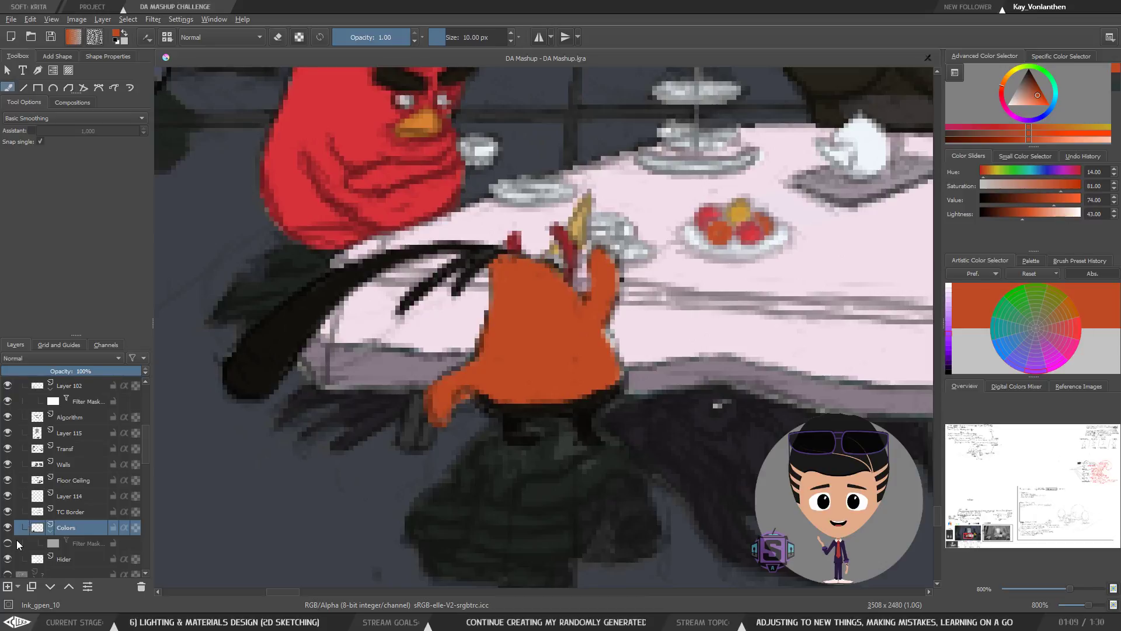
Step: Toggle the Colors filter mask, Layer 114 and TC Border off and on to compare what each contributes
left_click(7, 543)
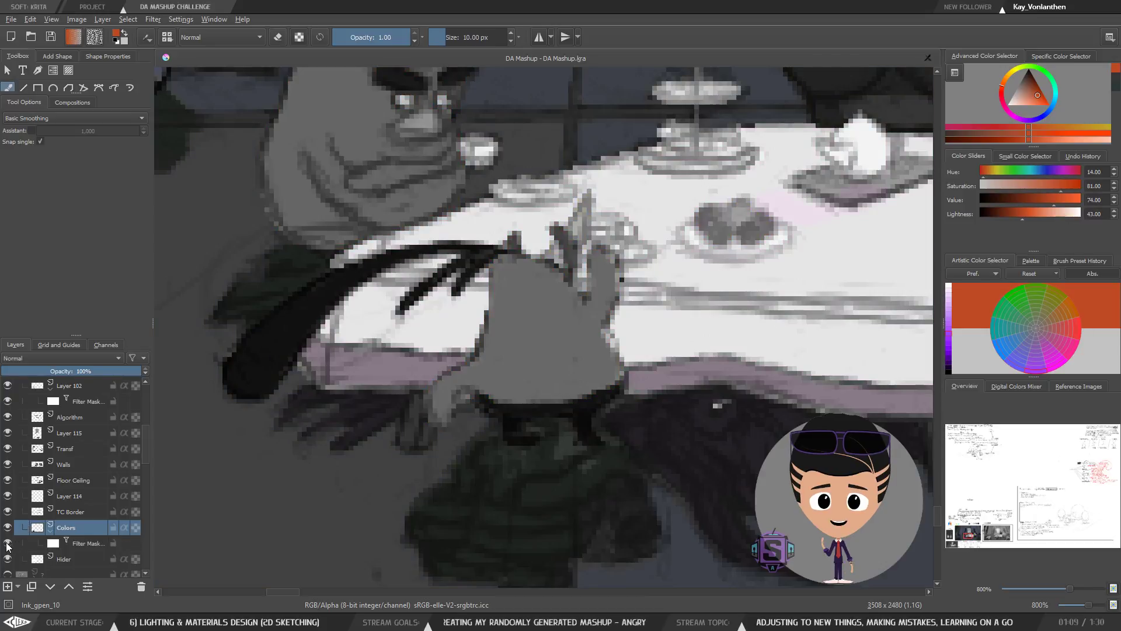
left_click(7, 543)
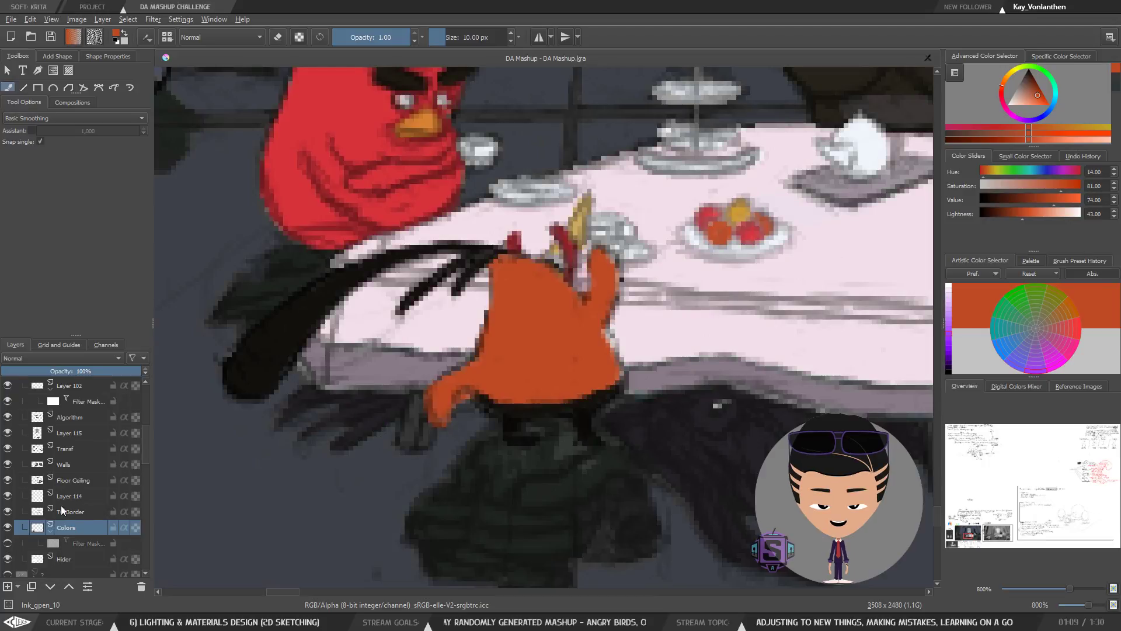
left_click(7, 496)
left_click(7, 495)
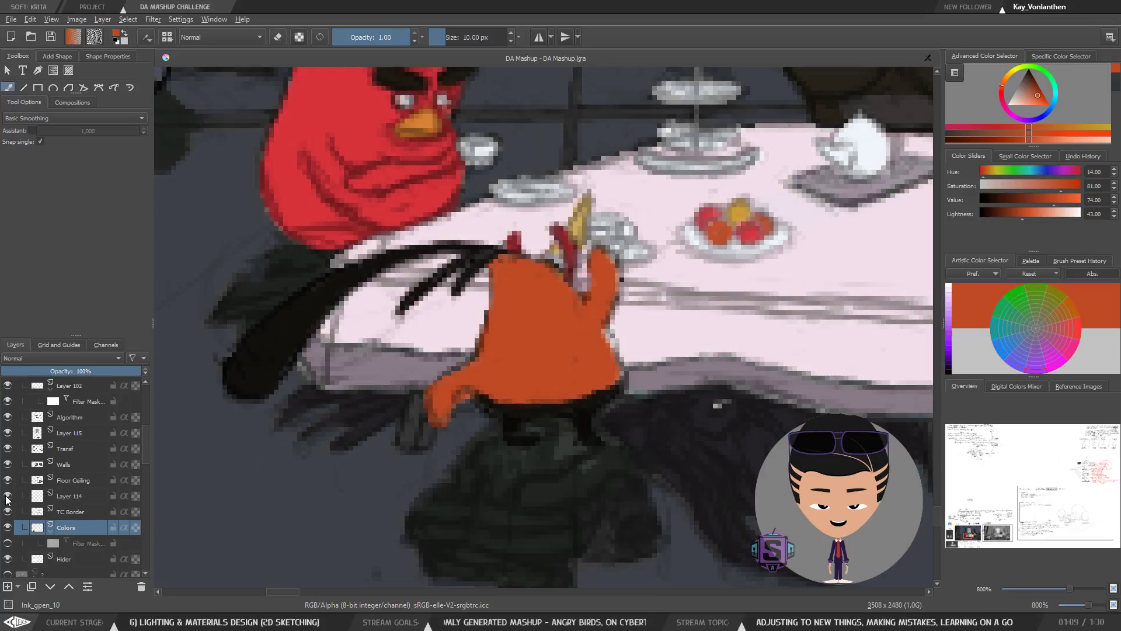
left_click(17, 511)
left_click(8, 511)
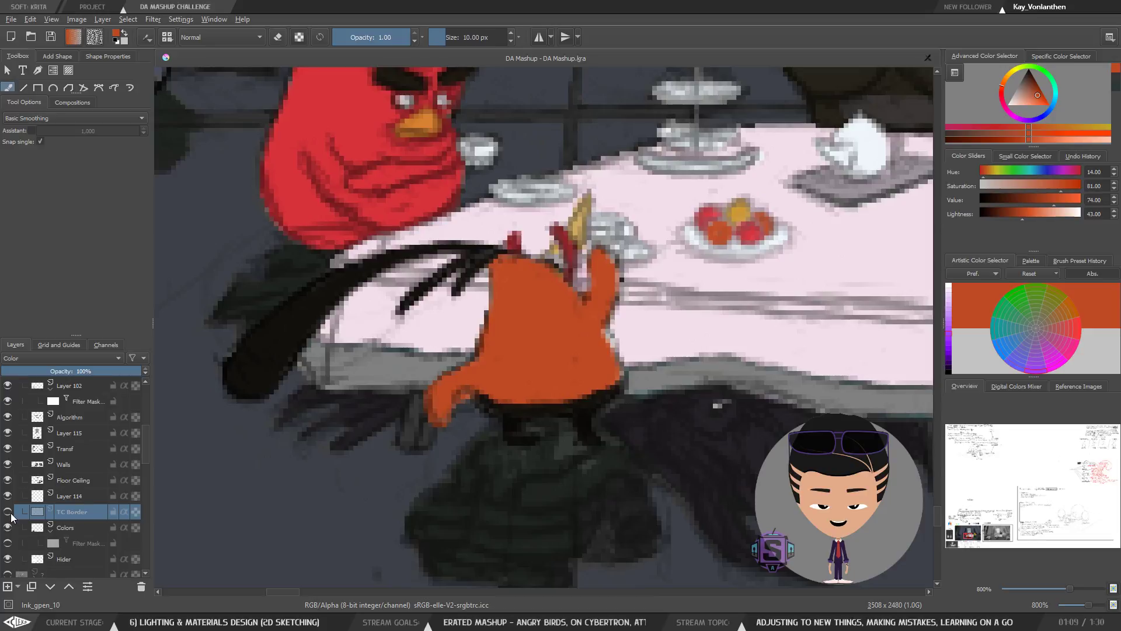
left_click(8, 512)
Step: Make Layer 114 active and check its visibility against the picture with TC Border hidden and the Colors filter mask on
left_click(67, 500)
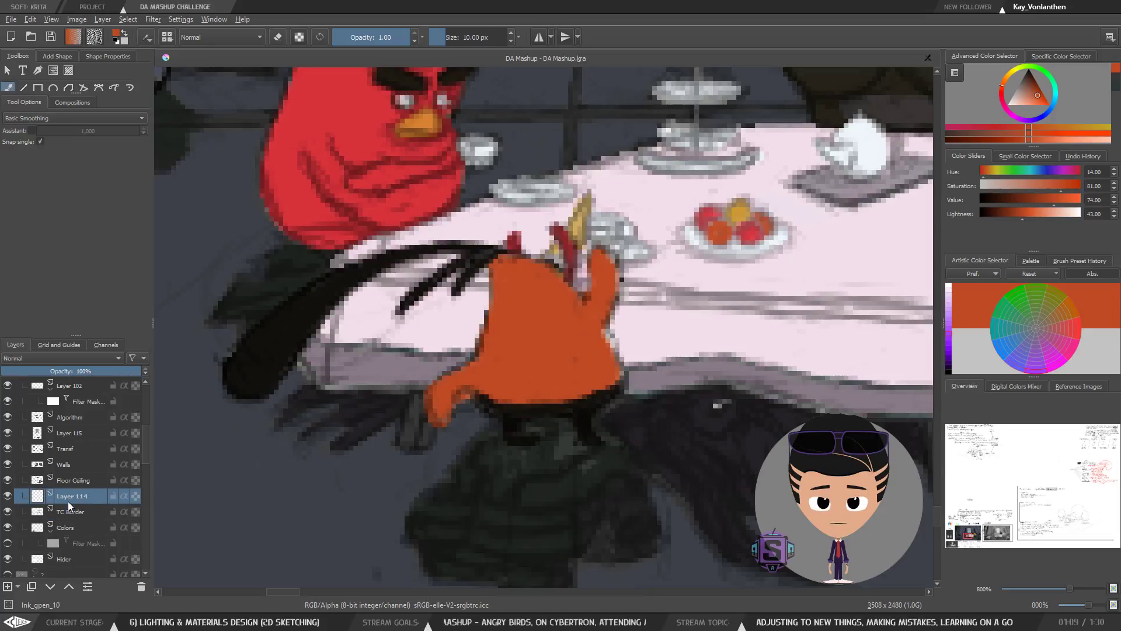
left_click(8, 495)
left_click(7, 496)
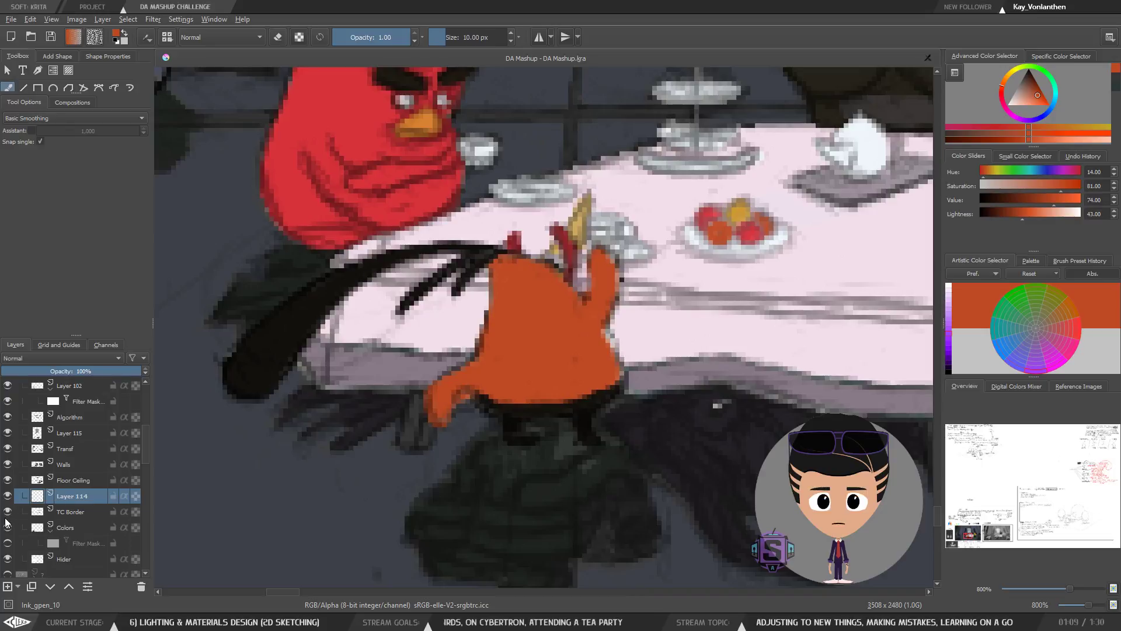
left_click(8, 512)
left_click(9, 543)
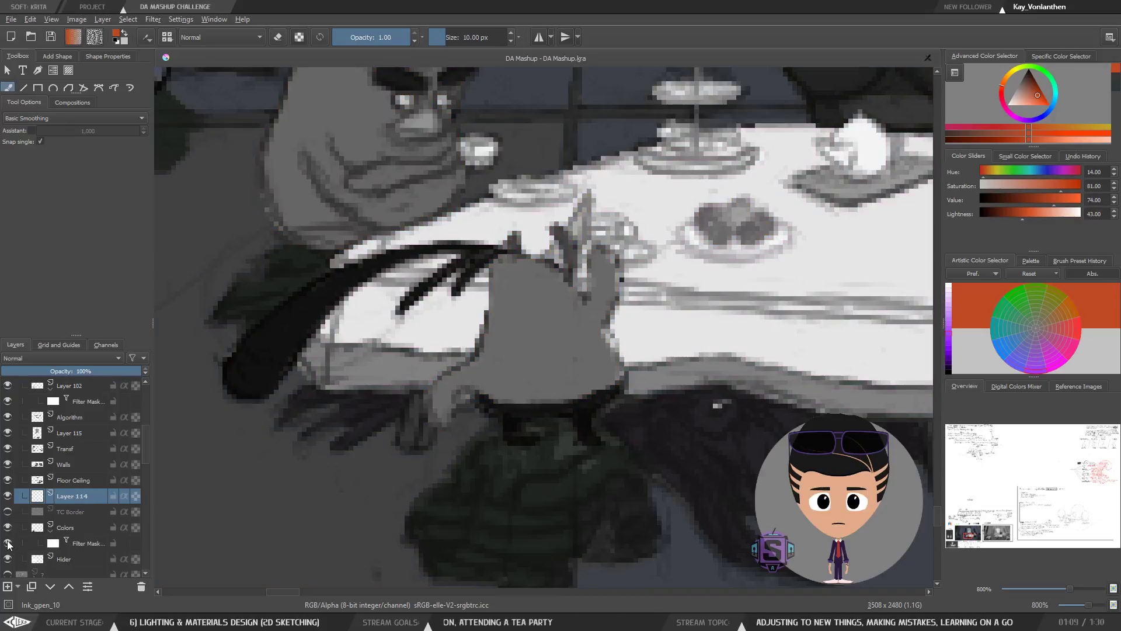
left_click(9, 543)
left_click(8, 512)
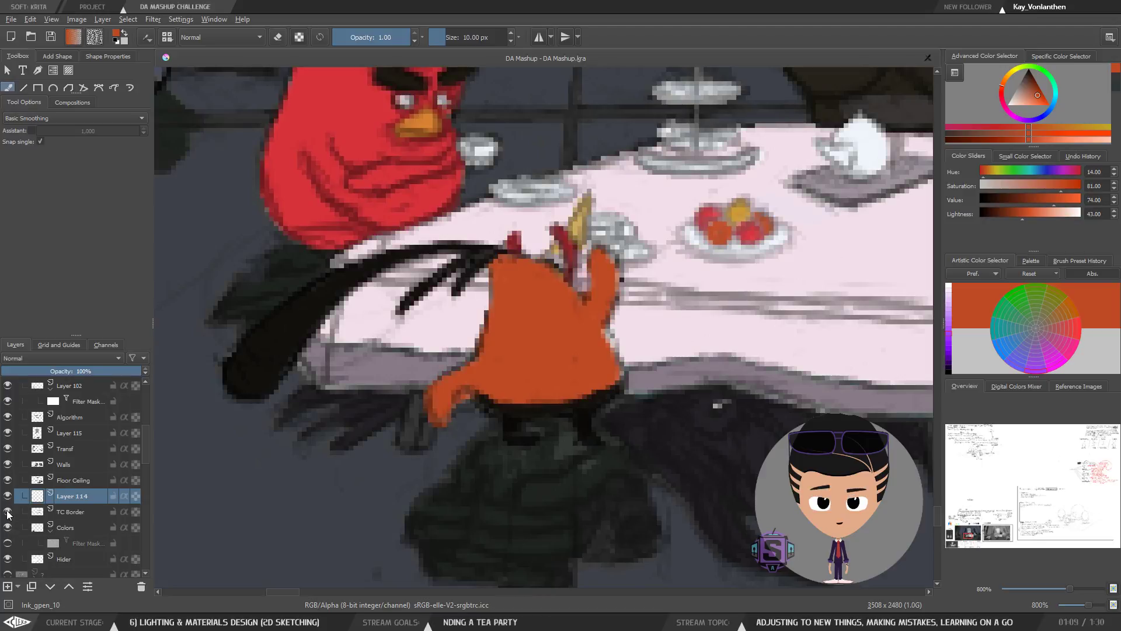
left_click(8, 498)
left_click(8, 497)
Step: Isolate Layer 114, examine the whole canvas for any content on it, and return to the full picture
right_click(71, 498)
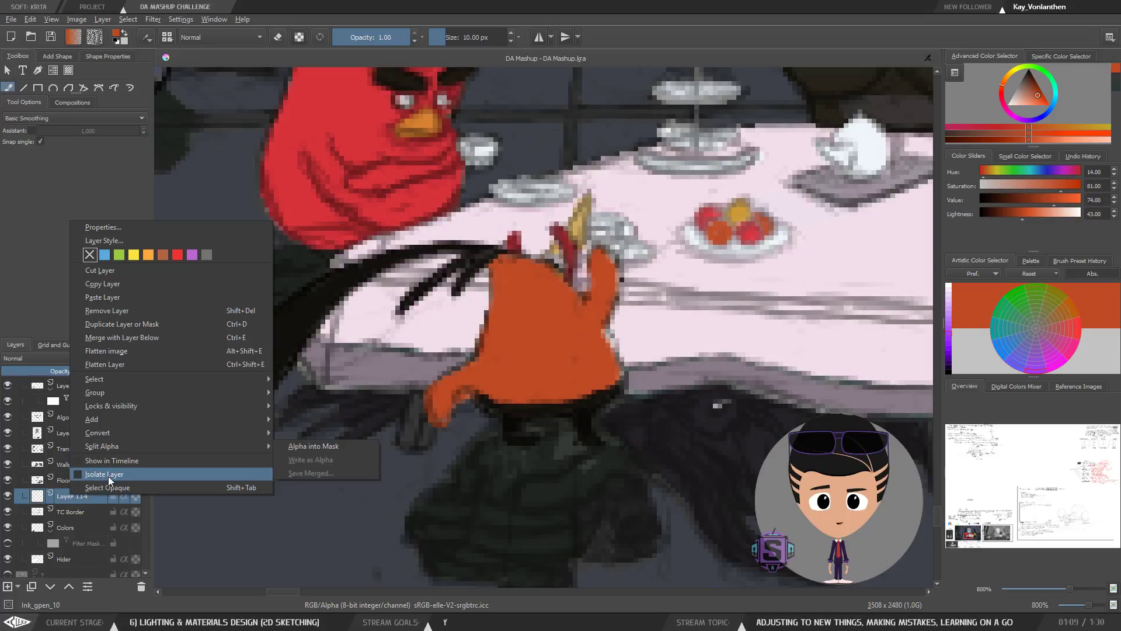
left_click(109, 480)
scroll(611, 301, "down", 7)
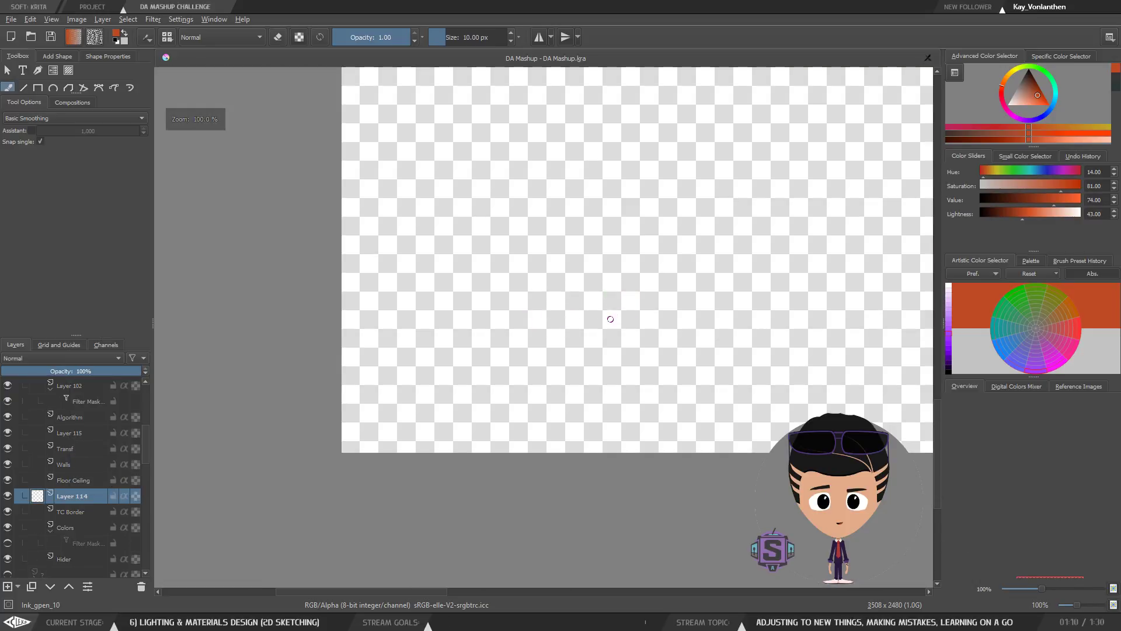
scroll(674, 233, "down", 3)
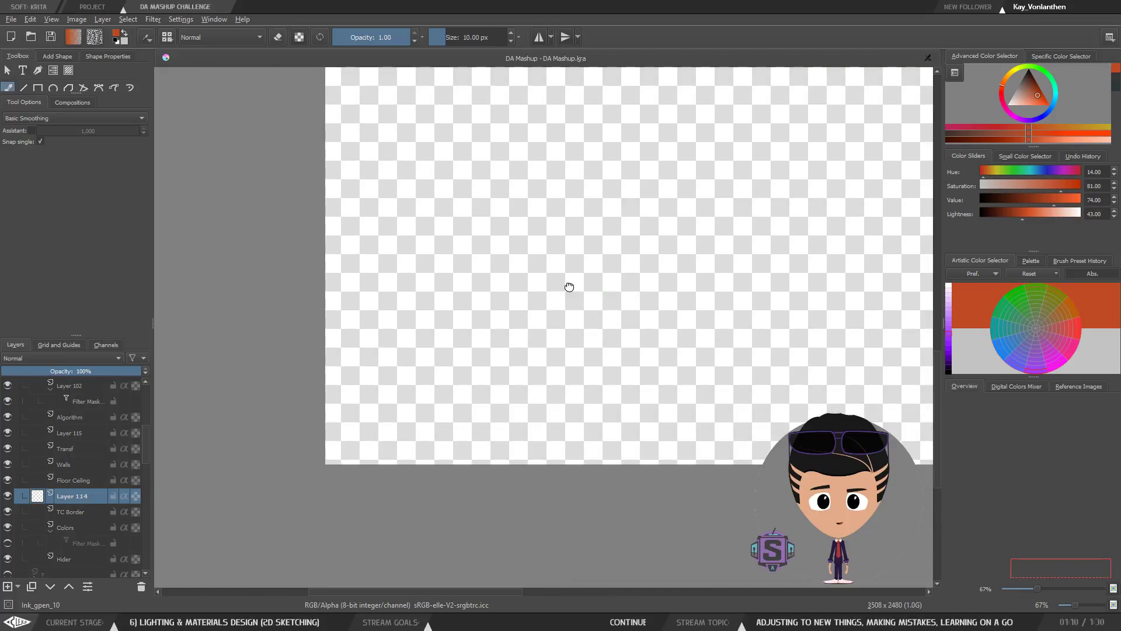
scroll(581, 345, "down", 4)
scroll(581, 345, "up", 5)
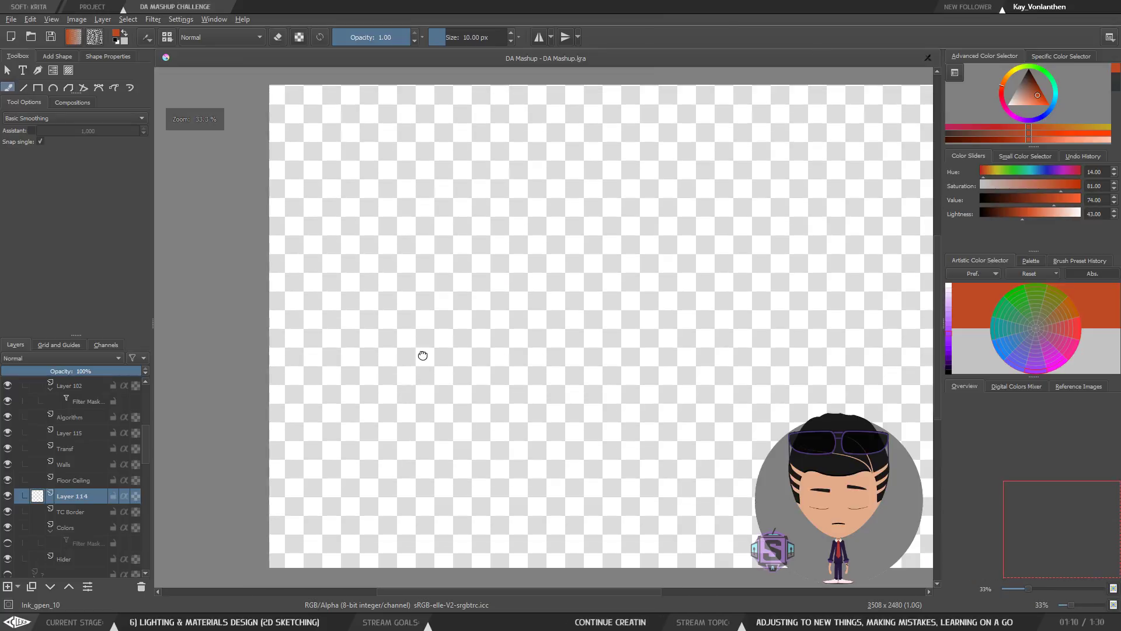
right_click(69, 501)
left_click(73, 479)
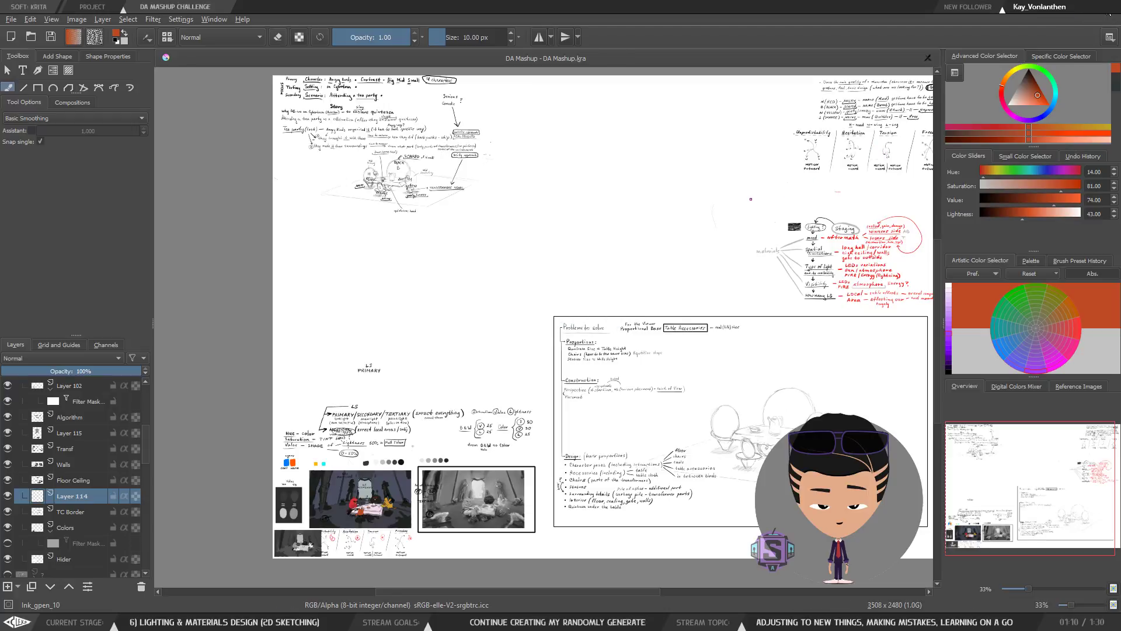
Step: Switch to the AC_Painting workspace
left_click(1109, 37)
left_click(1032, 60)
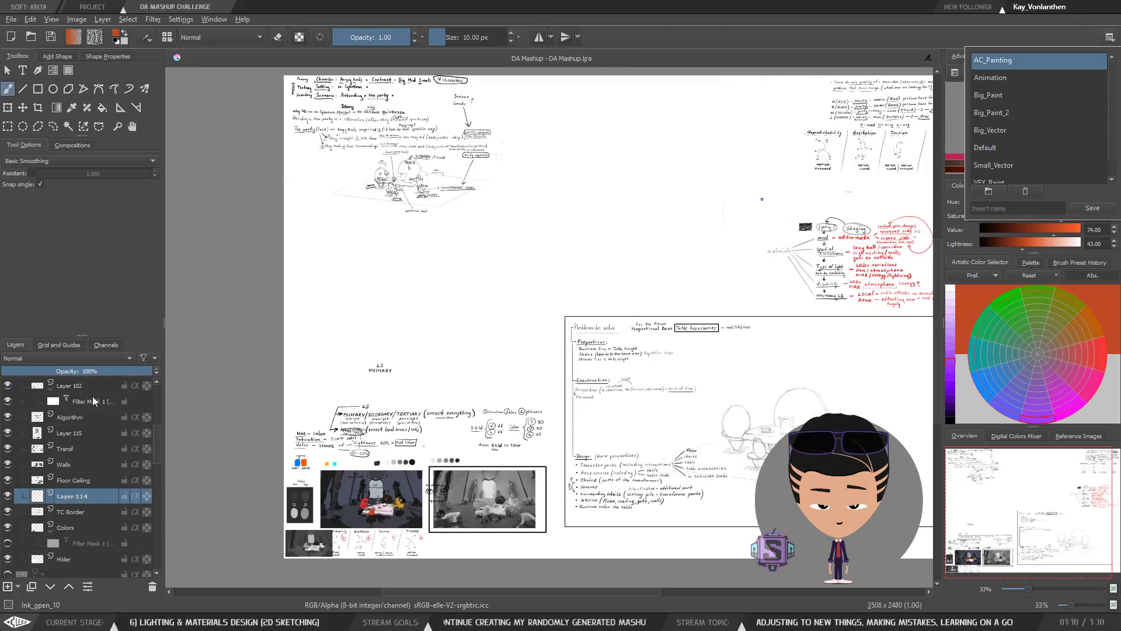
left_click(69, 511)
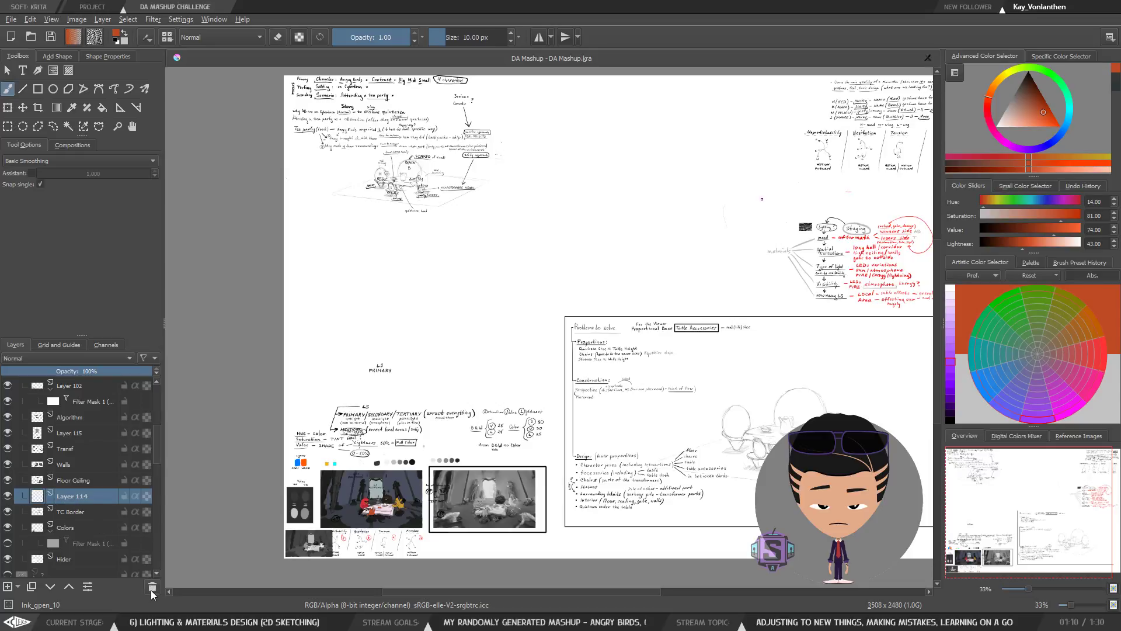
Step: Rename Layer 114 as Lines
double_click(70, 499)
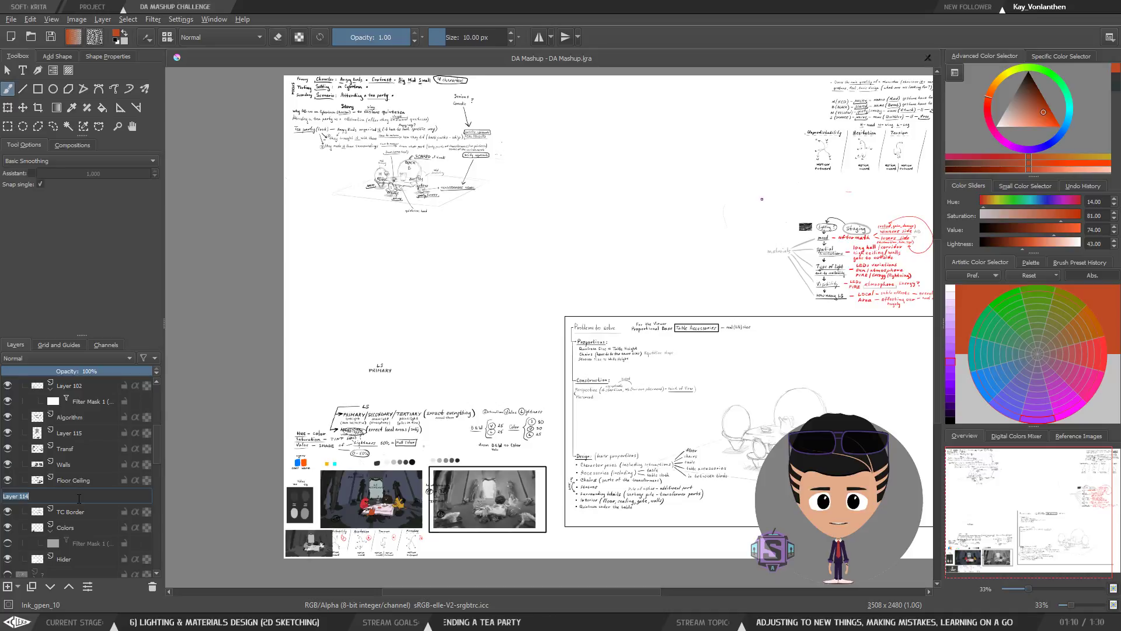
type("L")
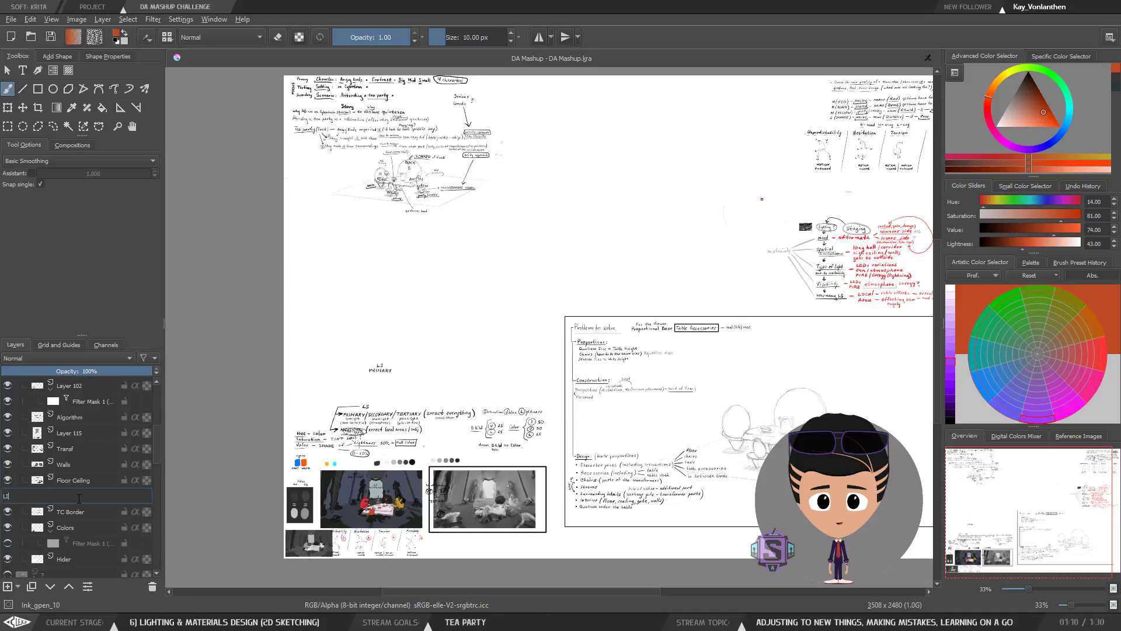
type("ines")
key("Return")
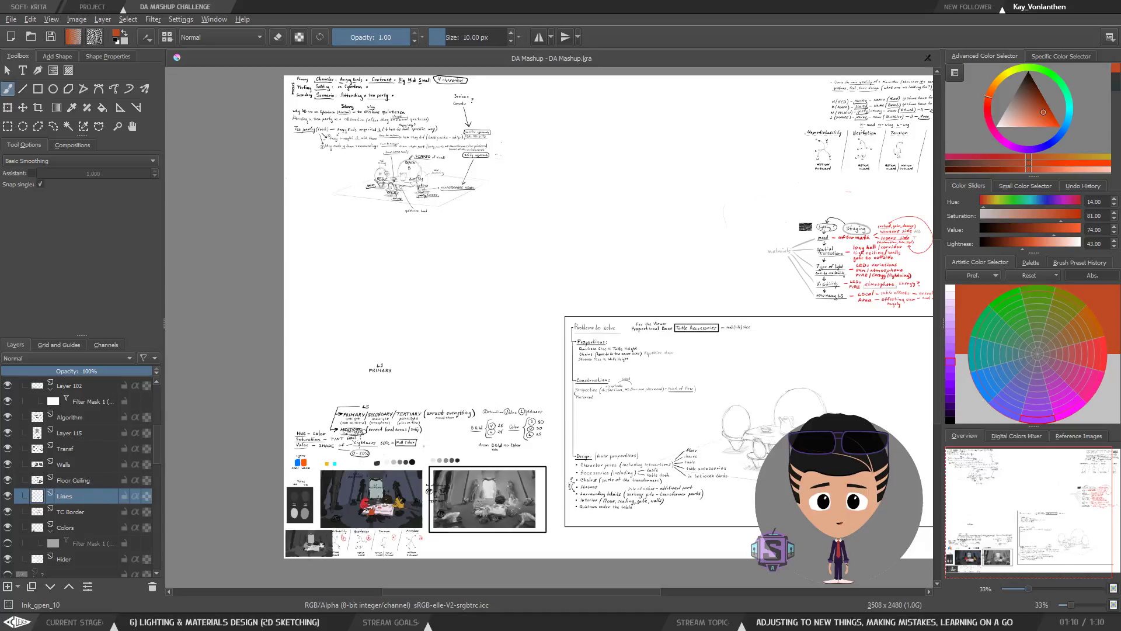
Step: Sample the wall's muted blue as the brush colour and set the Lines layer's blending mode to Color
scroll(357, 508, "up", 7)
scroll(371, 441, "down", 1)
left_click_drag(460, 378, 499, 442)
left_click_drag(419, 493, 427, 392)
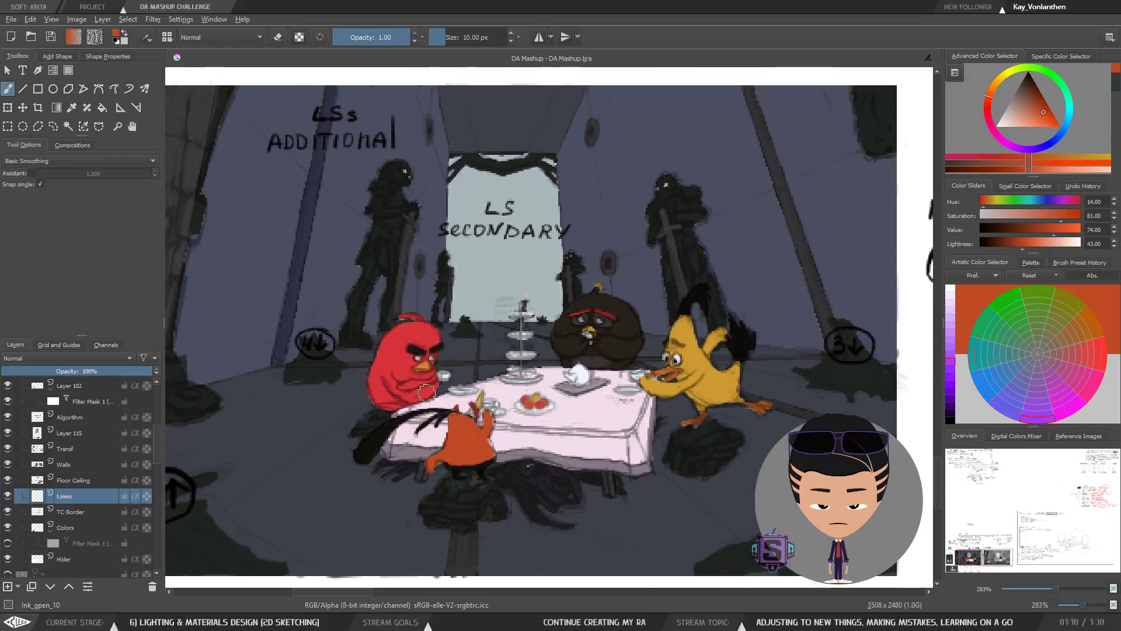
right_click(300, 181)
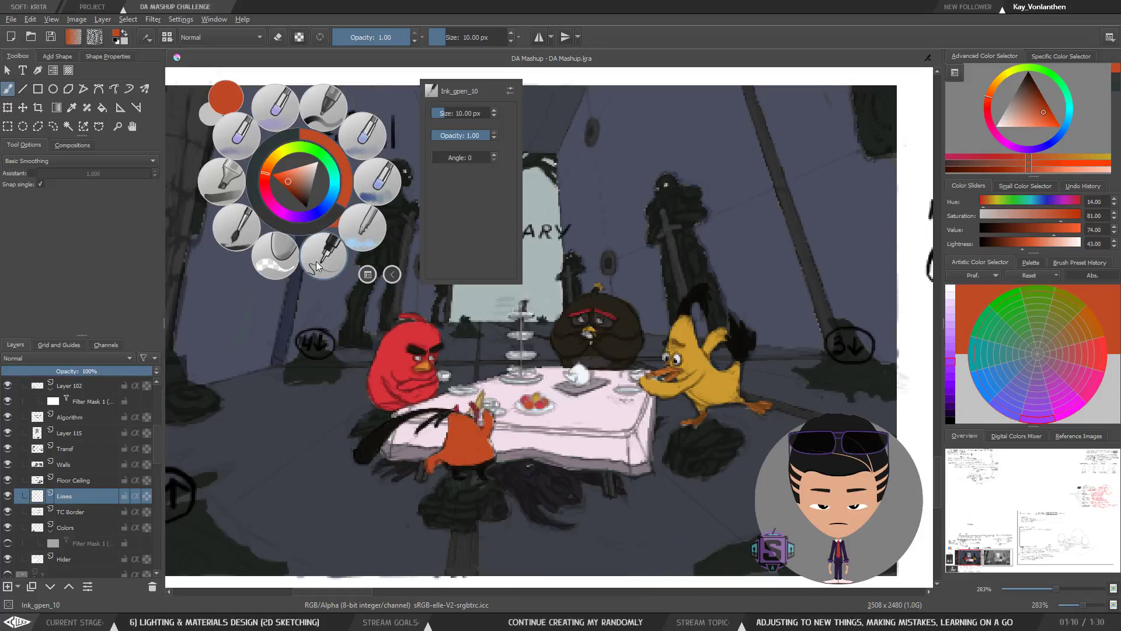
left_click(248, 308)
left_click(321, 260, "ctrl")
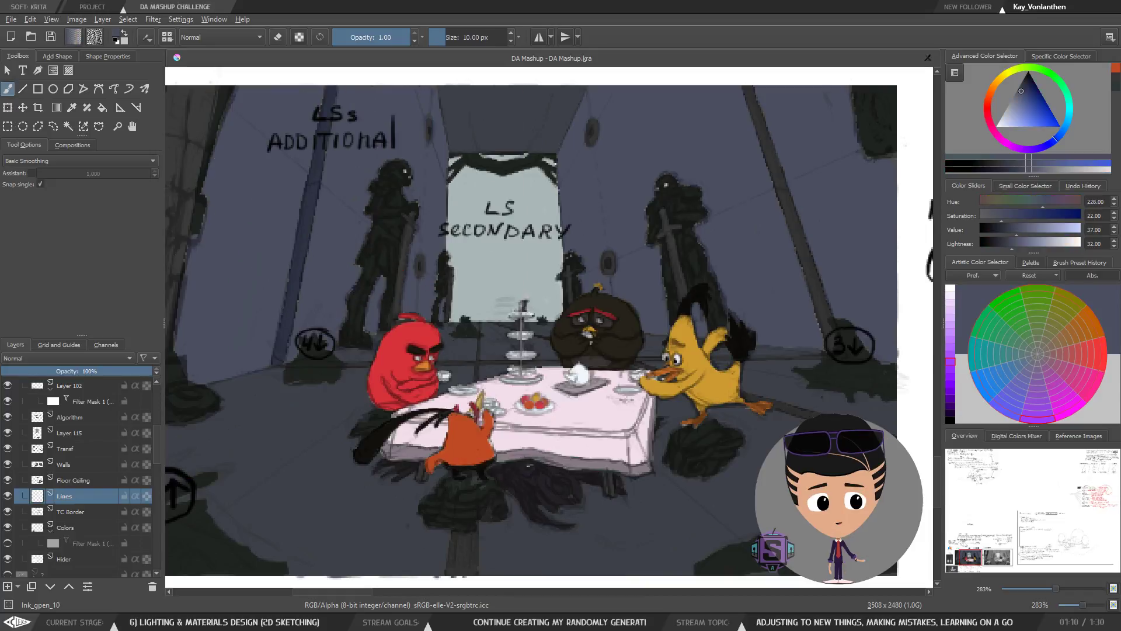
left_click(80, 357)
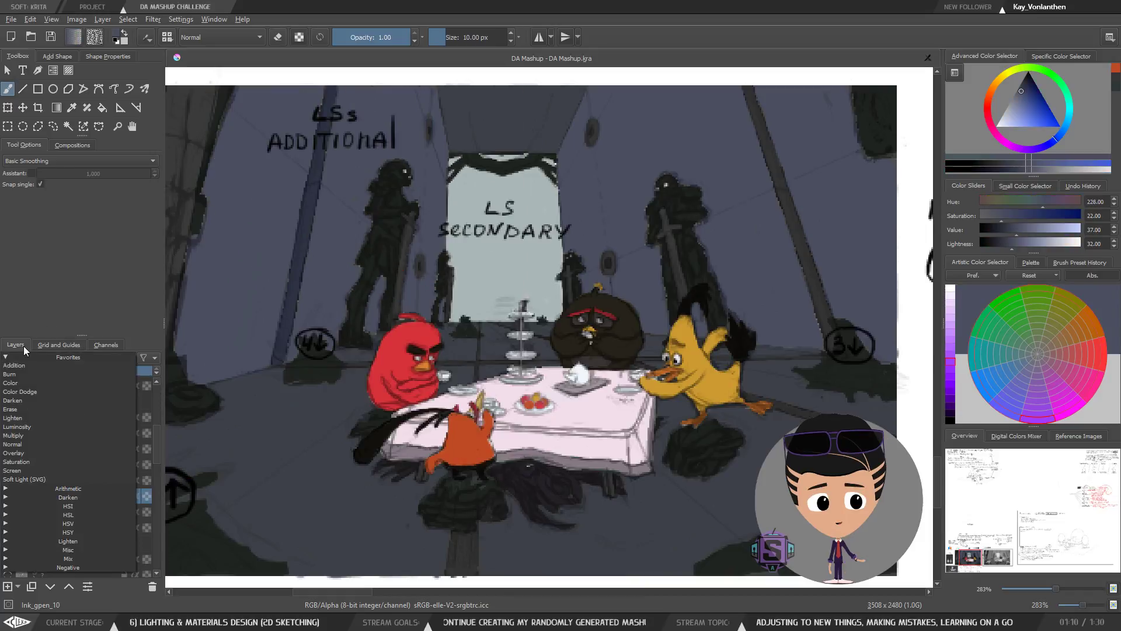
left_click(25, 388)
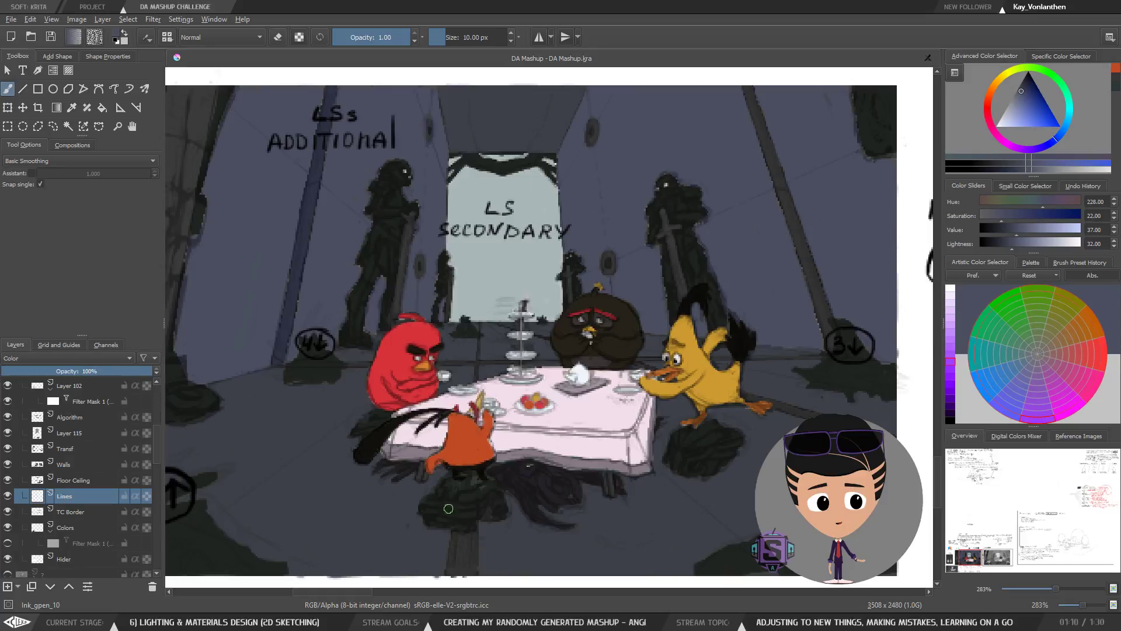
Step: Tint the stem of the orange bird's stool with the sampled blue on the Lines layer and check it in the full picture
scroll(464, 485, "down", 2)
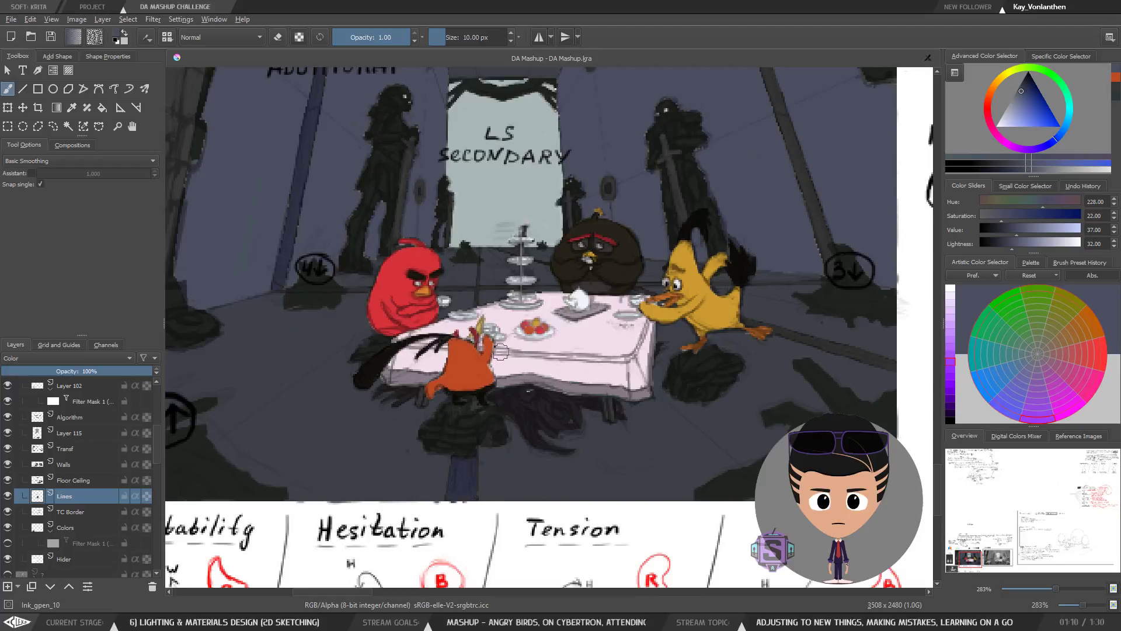
key("minus")
key("minus")
key("plus")
key("plus")
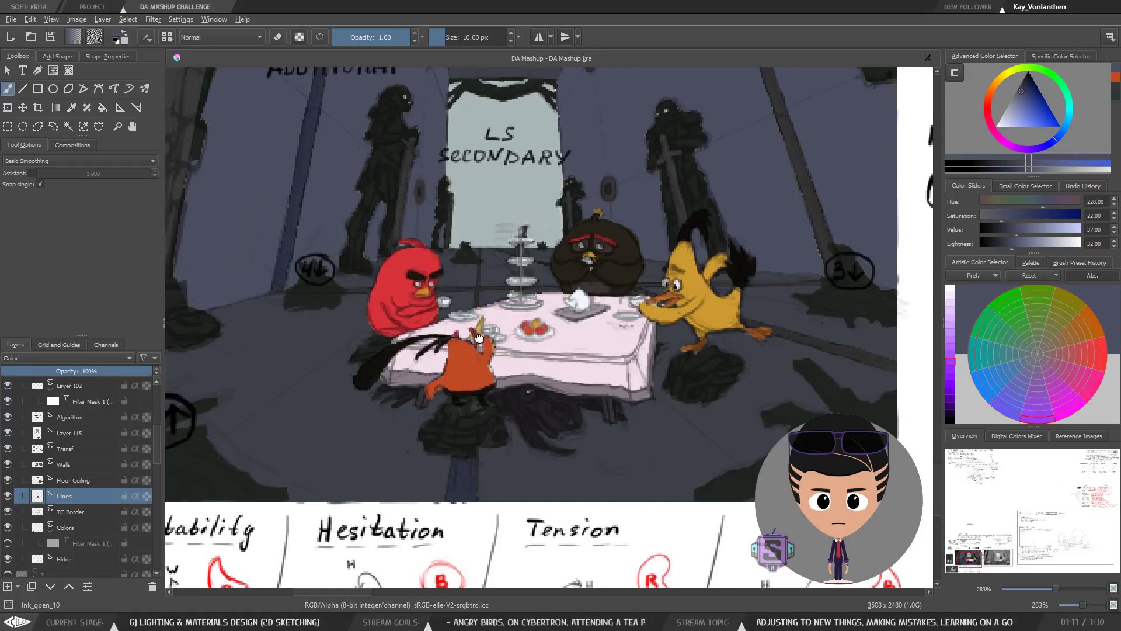
Step: Tint the slanted pillar on the picture's left wall with the muted blue on the Lines layer
scroll(466, 333, "up", 2)
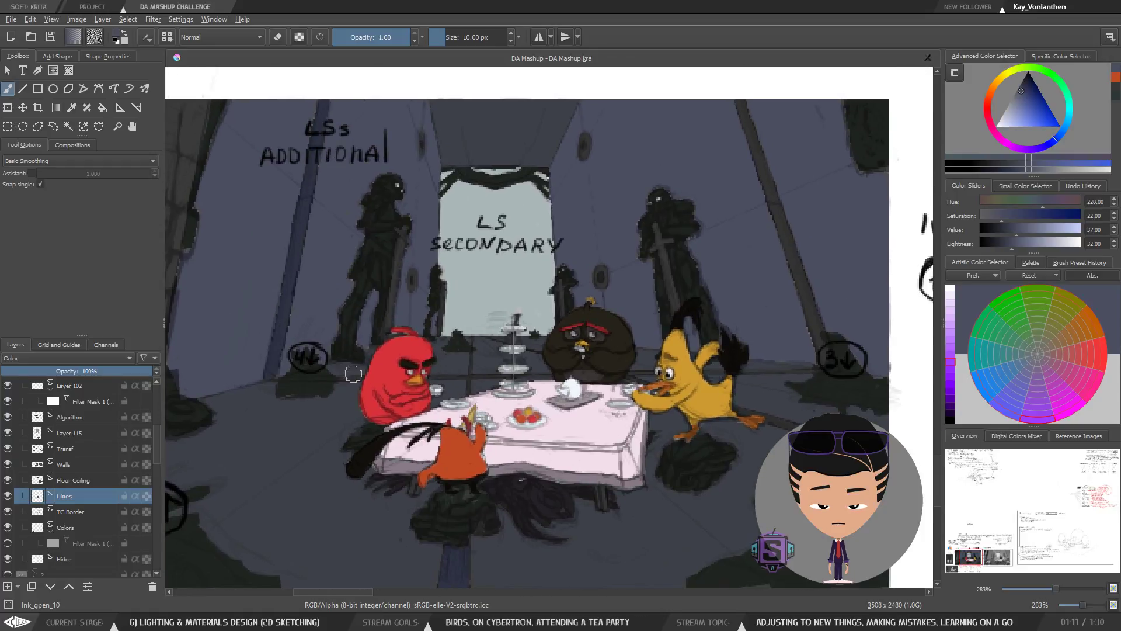
key("plus")
key("plus")
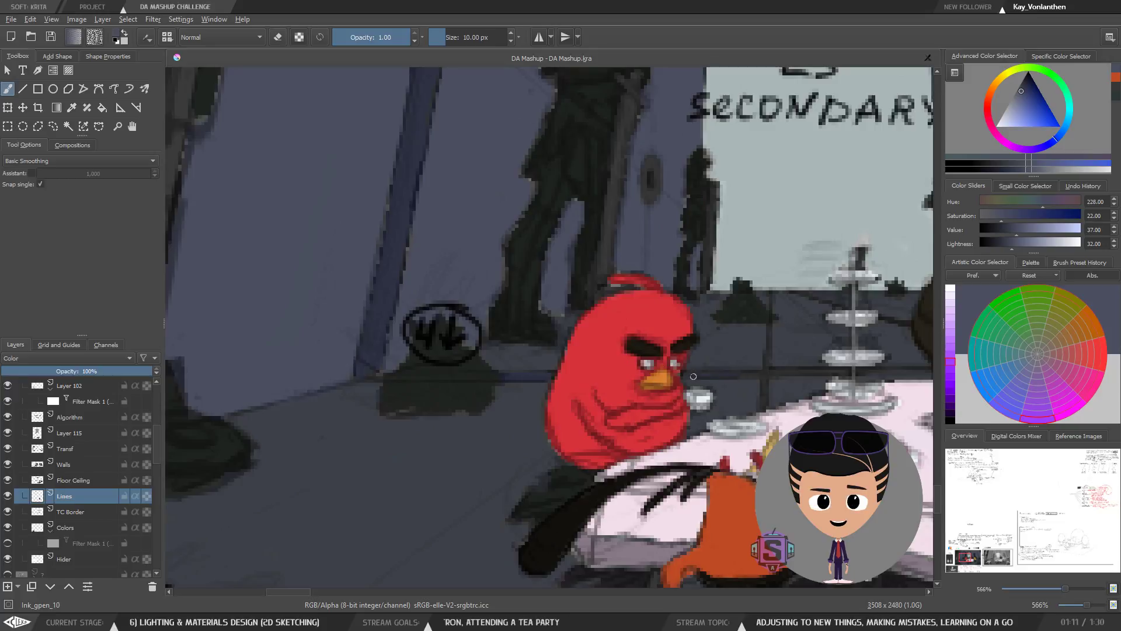
Step: Tint the floor lines behind the red bird and the tea table with the same blue
left_click_drag(778, 388, 614, 394)
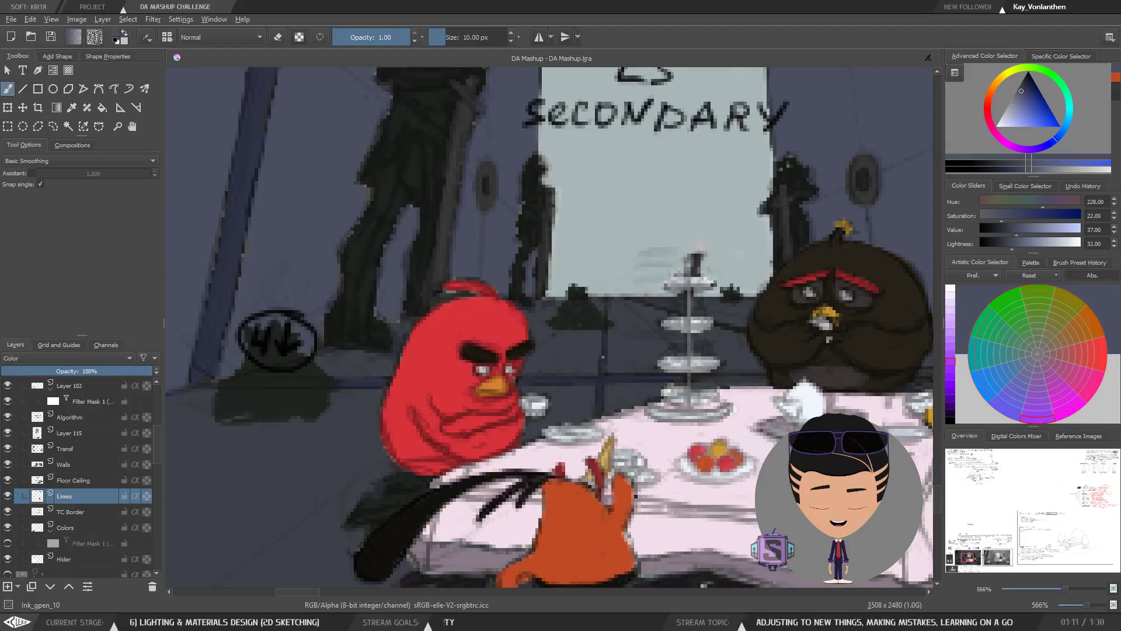
left_click_drag(730, 353, 452, 350)
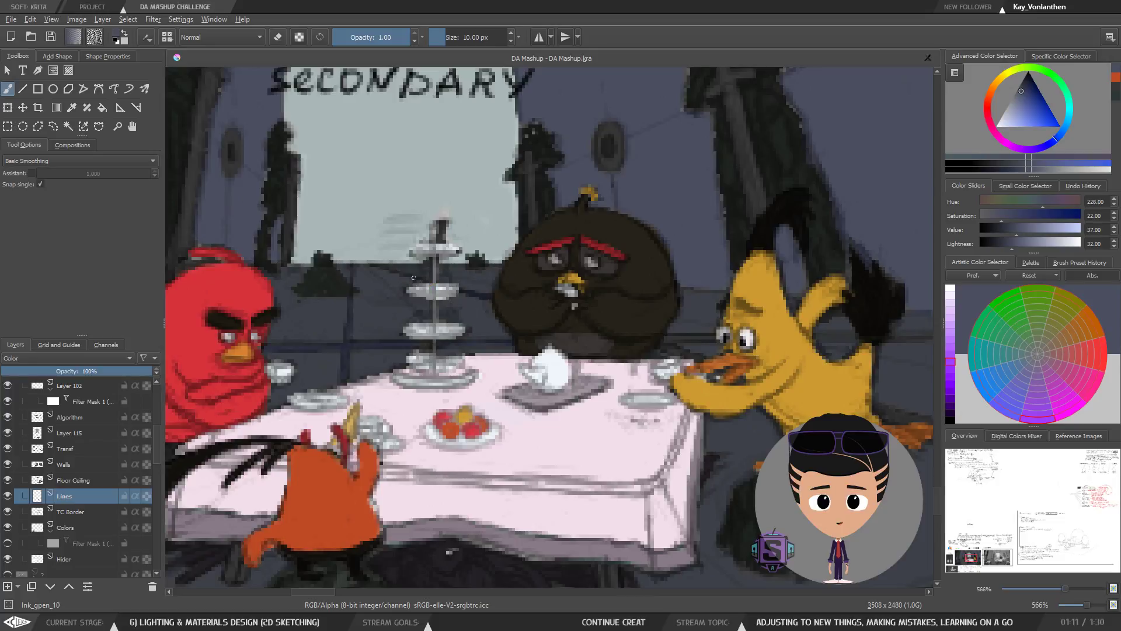
left_click_drag(619, 348, 484, 282)
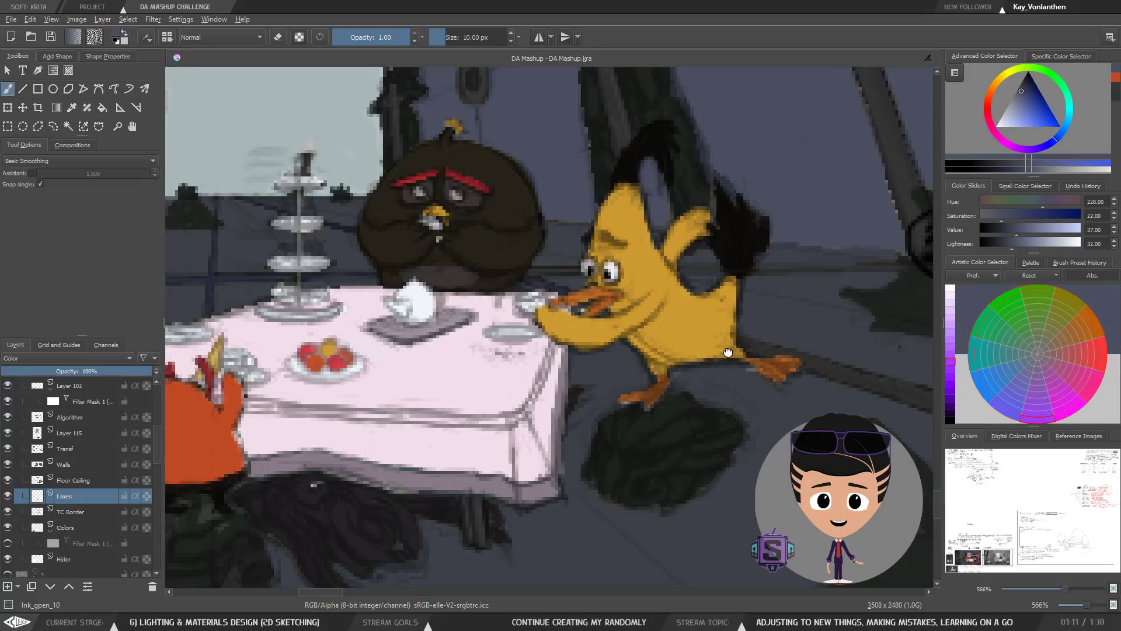
Step: Tint the diagonal floor strip beside the yellow bird blue and compare it with the full picture
left_click_drag(731, 347, 520, 309)
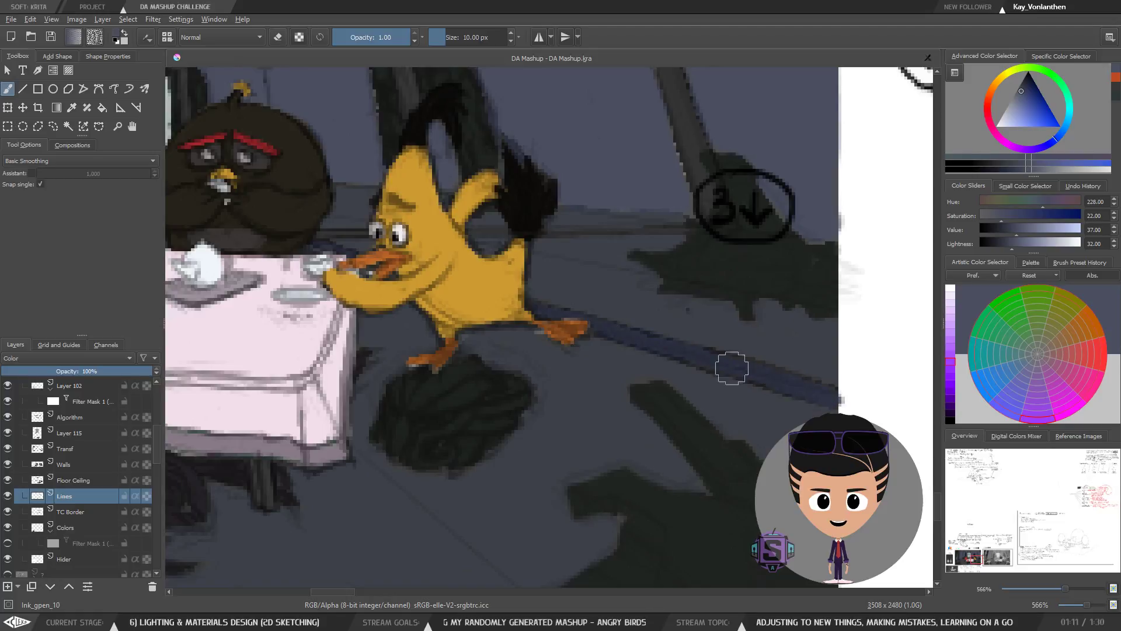
scroll(566, 349, "down", 4)
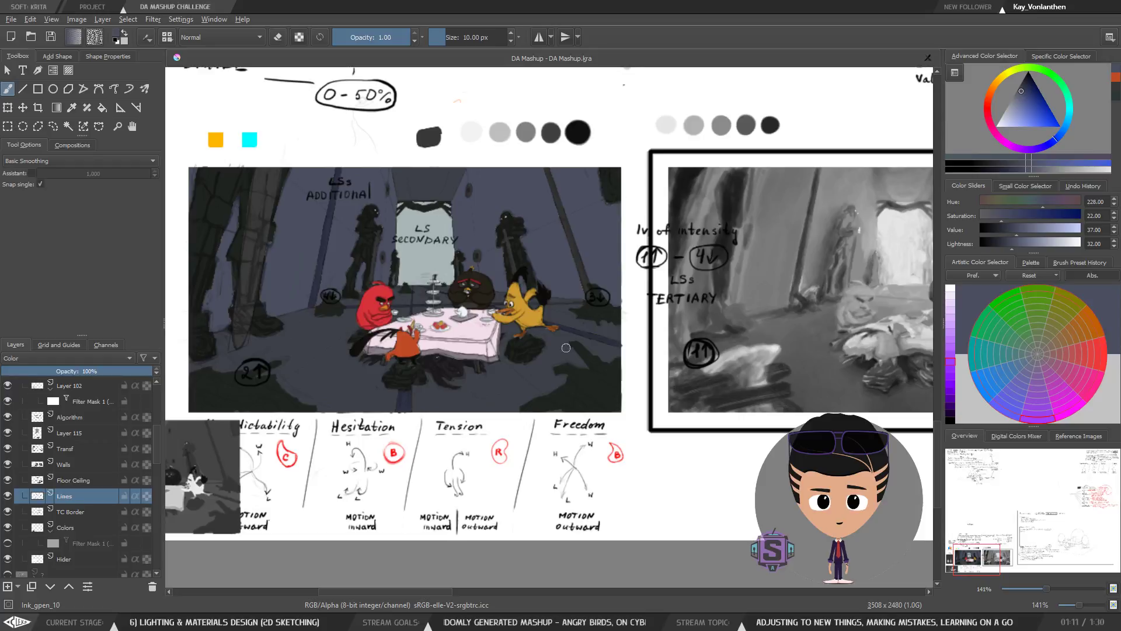
scroll(565, 362, "up", 4)
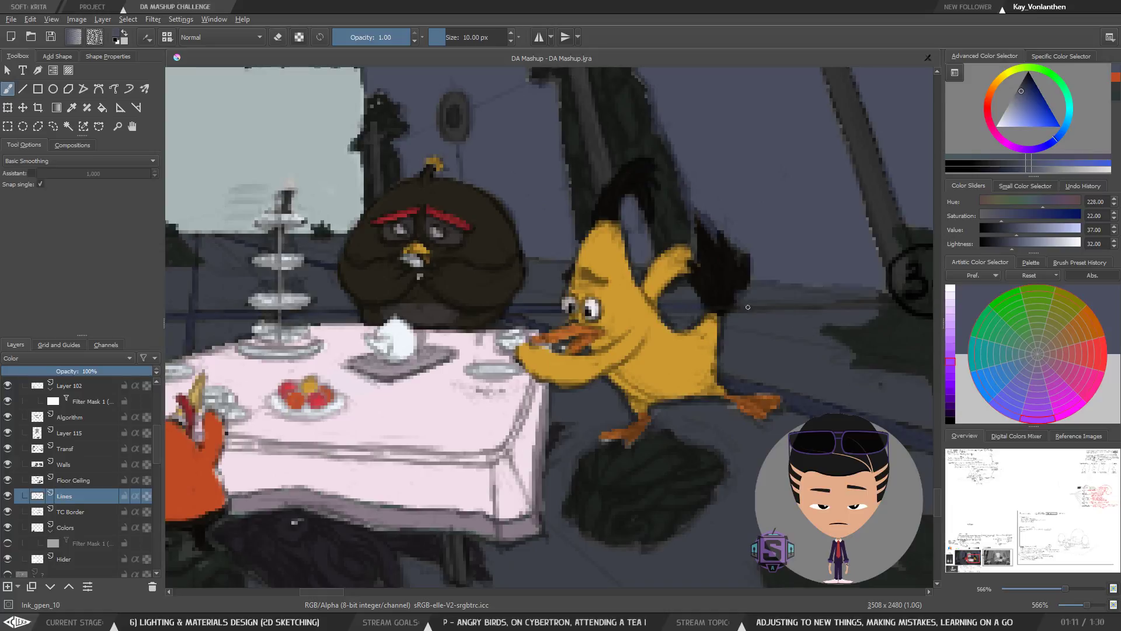
Step: Tint the slanted pillar on the right wall blue up to its top, using a 14 px brush size
left_click_drag(856, 329, 568, 401)
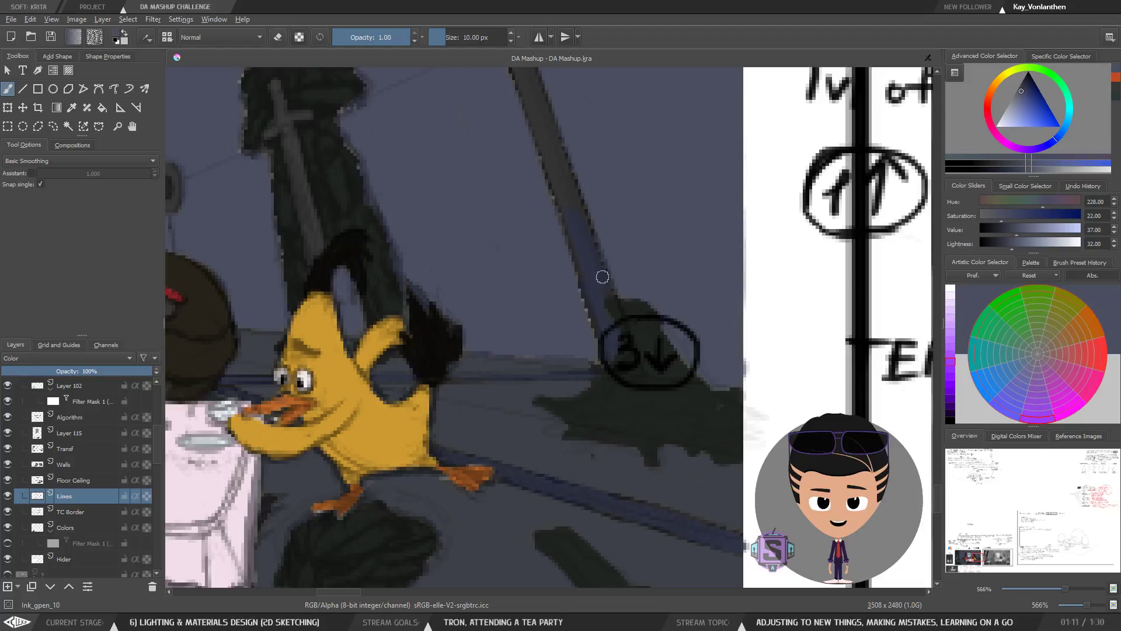
mouse_move(567, 159)
left_mouse_down()
mouse_move(574, 208)
mouse_move(528, 98)
left_mouse_up()
key("minus")
key("minus")
left_click_drag(616, 184, 617, 370)
key("bracketright")
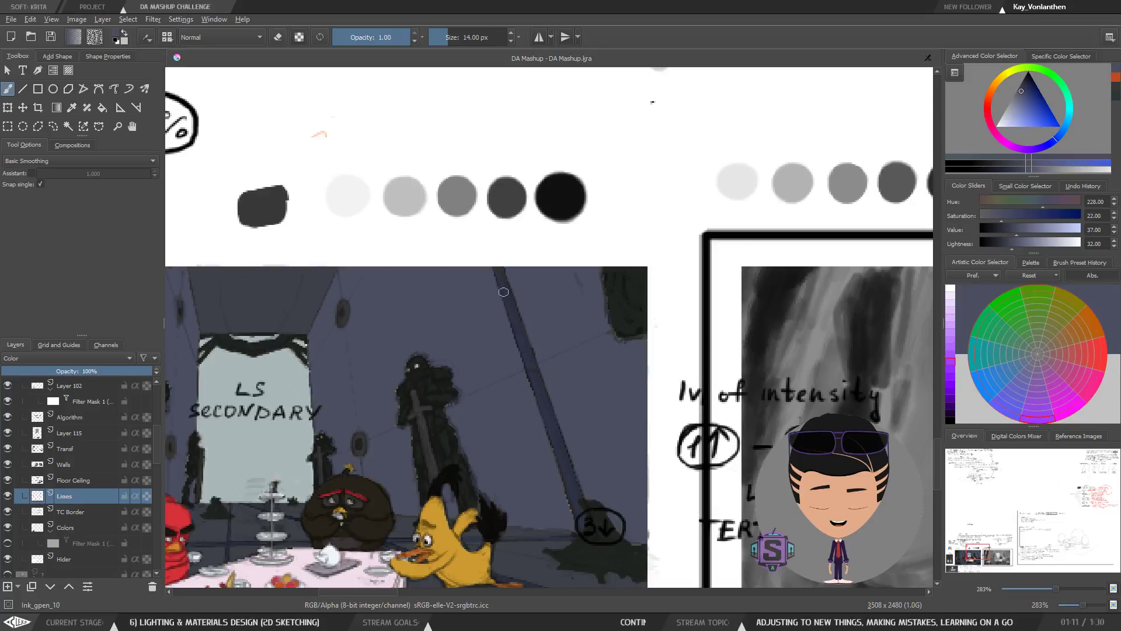
Step: Delete the stray tint around the top of the right wall's pillar within a rectangular selection and return to the brush
key("ctrl+r")
left_click_drag(471, 243, 535, 268)
key("plus")
key("plus")
left_click_drag(382, 155, 515, 205)
key("Delete")
key("ctrl+shift+a")
key("b")
key("minus")
key("minus")
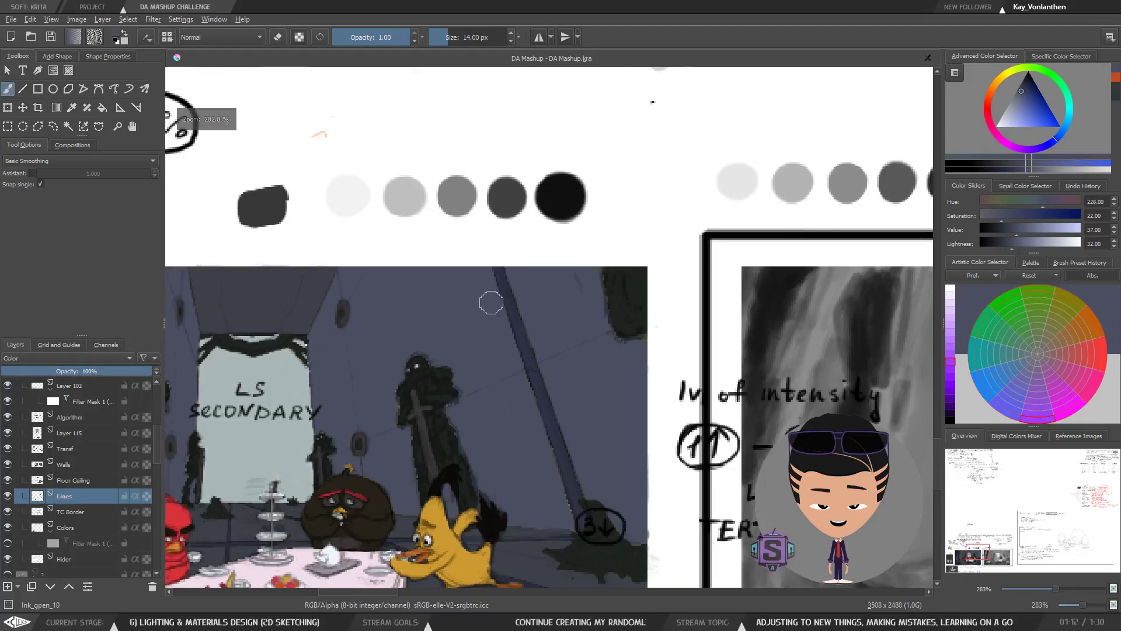
Step: Sample the dark blue of the right wall's pillar as the brush colour
mouse_move(524, 311)
left_mouse_down()
mouse_move(641, 328)
mouse_move(590, 270)
left_mouse_up()
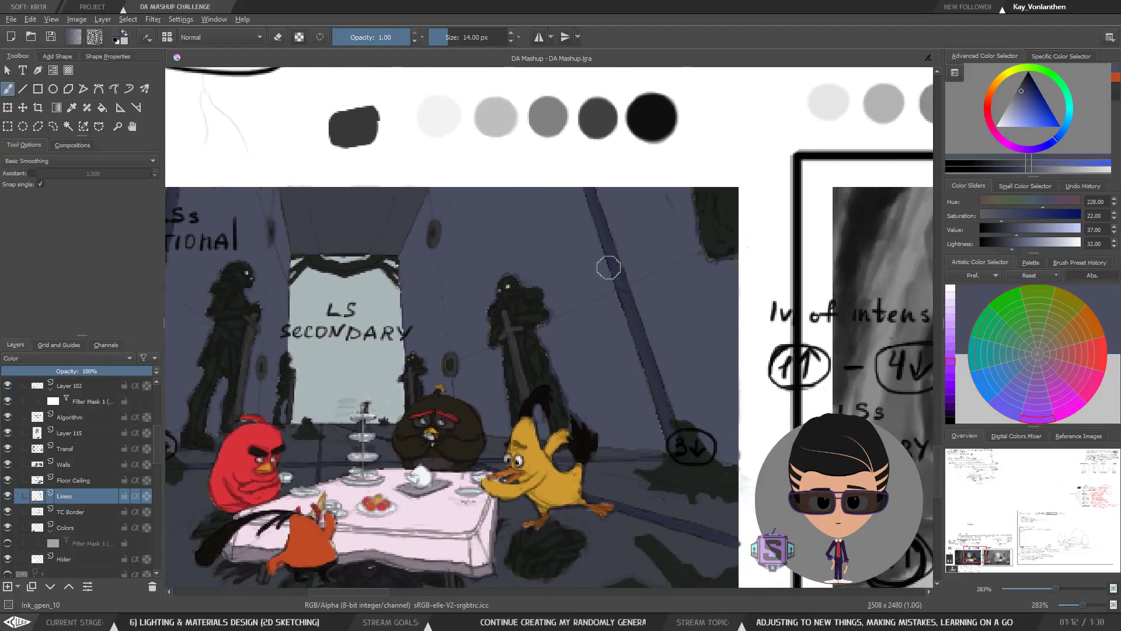
key("plus")
key("plus")
left_click(727, 314, "ctrl")
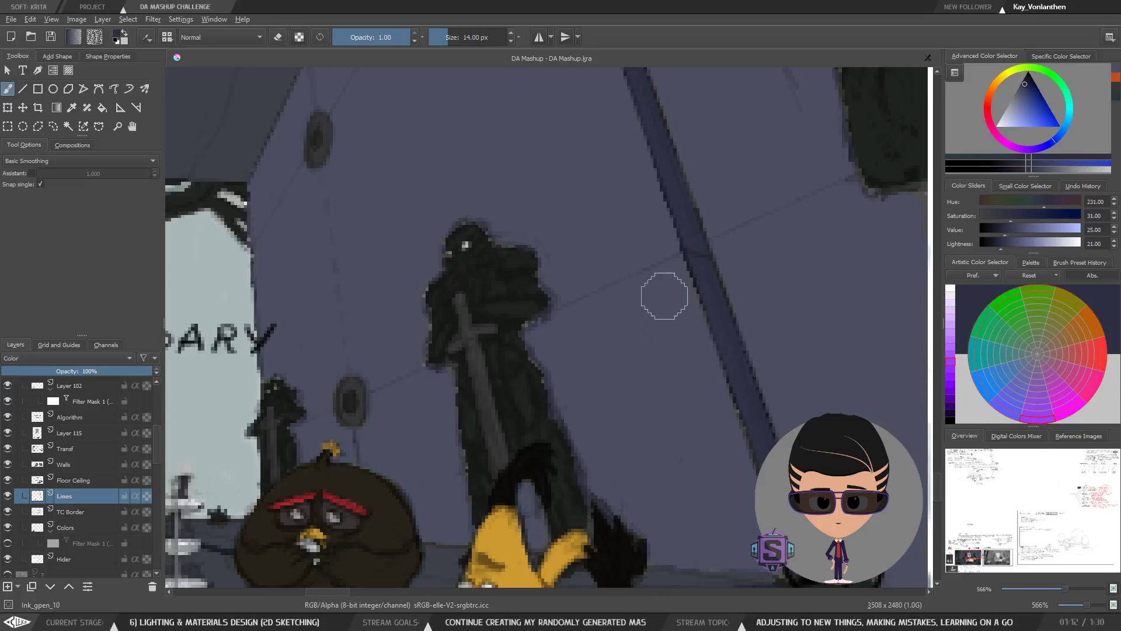
Step: Set the brush size to 8 px and tint the lower round disc on the right wall dark blue
mouse_move(412, 355)
left_mouse_down()
mouse_move(421, 389)
mouse_move(545, 360)
left_mouse_up()
key("plus")
key("plus")
mouse_move(530, 415)
left_mouse_down()
mouse_move(563, 366)
mouse_move(525, 348)
mouse_move(512, 322)
mouse_move(490, 323)
left_mouse_up()
key("bracketleft")
key("bracketleft")
key("bracketleft")
key("bracketleft")
key("bracketleft")
key("bracketleft")
mouse_move(485, 374)
left_mouse_down()
mouse_move(482, 340)
mouse_move(505, 391)
mouse_move(493, 328)
mouse_move(492, 385)
mouse_move(494, 318)
mouse_move(503, 352)
mouse_move(473, 355)
mouse_move(486, 331)
mouse_move(477, 371)
left_mouse_up()
left_click_drag(486, 334, 526, 354)
key("minus")
key("minus")
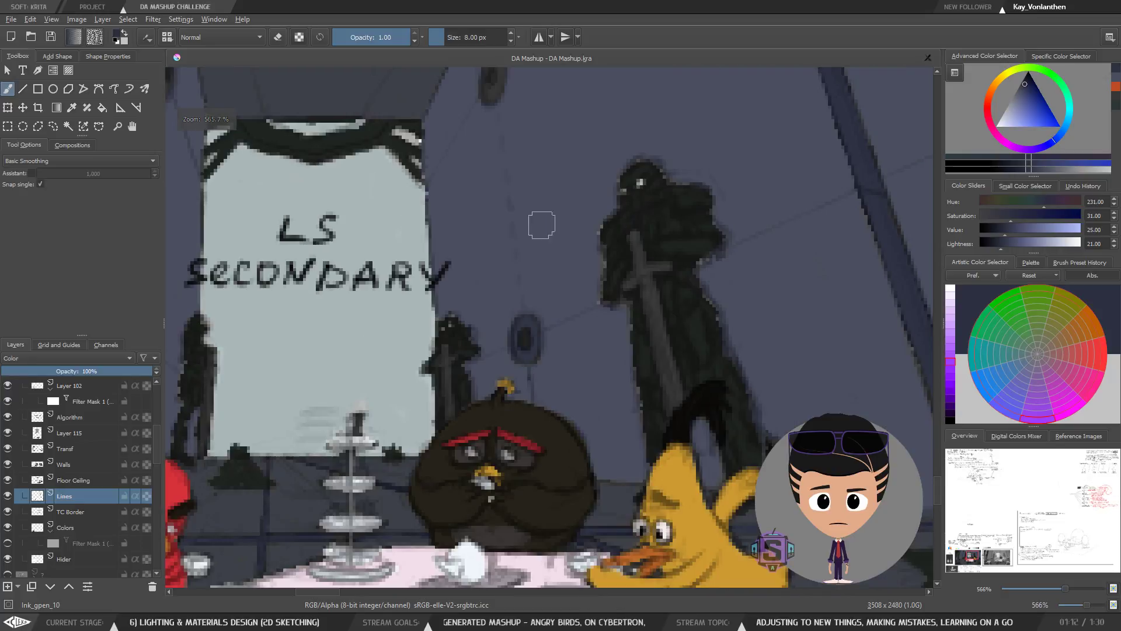
Step: Tint the upper round disc on the right wall near the ceiling with the same dark blue
left_click_drag(514, 227, 551, 423)
key("plus")
key("plus")
mouse_move(532, 270)
left_mouse_down()
mouse_move(553, 344)
mouse_move(541, 277)
left_mouse_up()
left_click_drag(532, 297, 531, 306)
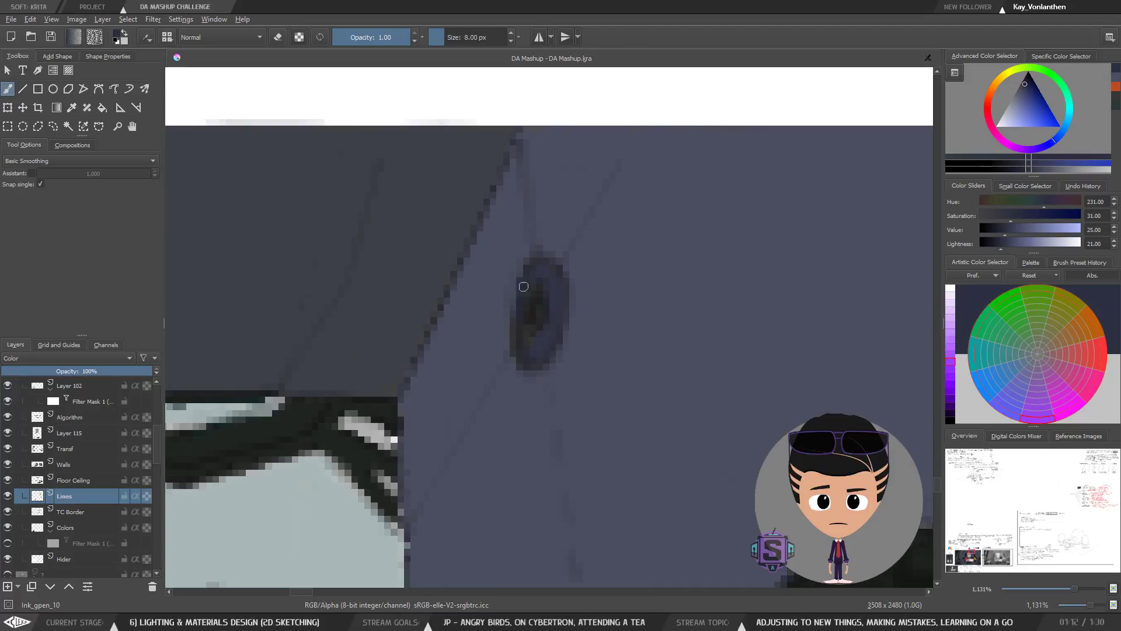
left_click_drag(536, 349, 520, 356)
Step: Tint the lower round disc on the left wall, between the two statues, dark blue
key("minus")
key("minus")
key("minus")
key("minus")
mouse_move(403, 523)
left_mouse_down()
mouse_move(529, 477)
mouse_move(576, 240)
left_mouse_up()
key("plus")
key("plus")
key("plus")
key("plus")
left_click_drag(410, 406, 426, 344)
mouse_move(415, 342)
left_mouse_down()
mouse_move(403, 390)
mouse_move(427, 409)
left_mouse_up()
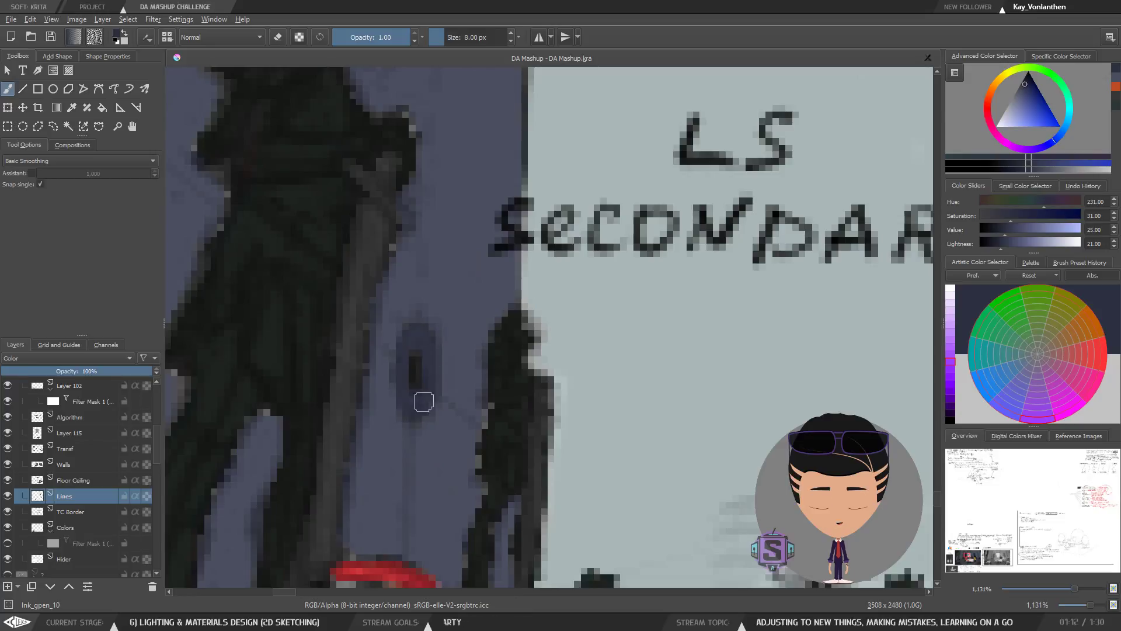
Step: Tint the upper round disc on the left wall beside the ADDITIONAL lettering dark blue
scroll(503, 267, "down", 2)
scroll(502, 267, "up", 2)
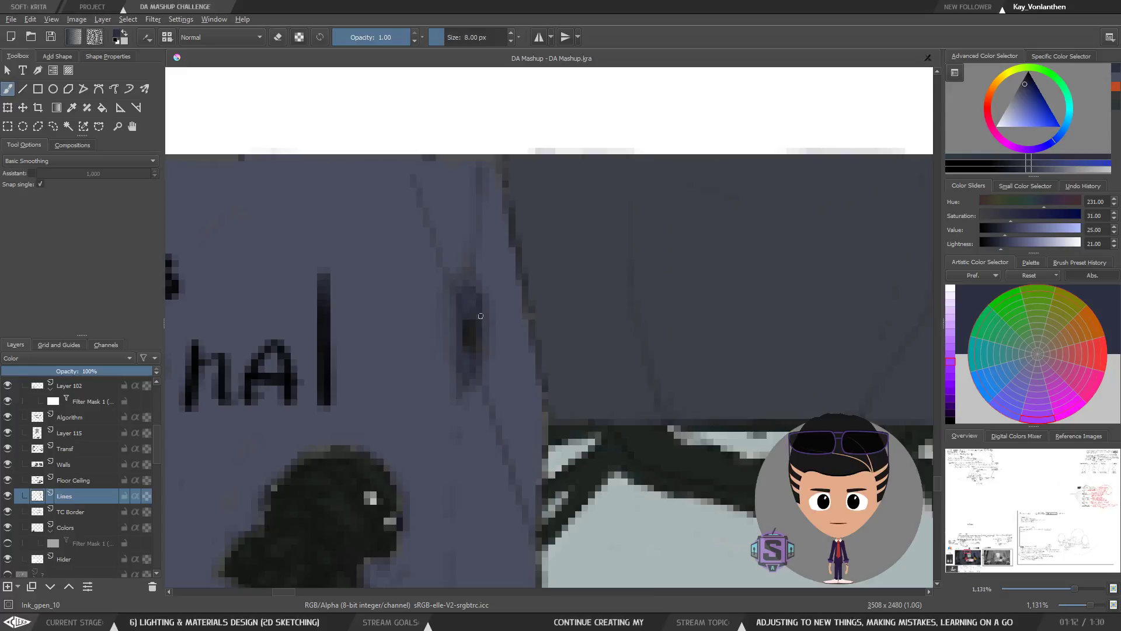
scroll(474, 298, "down", 6)
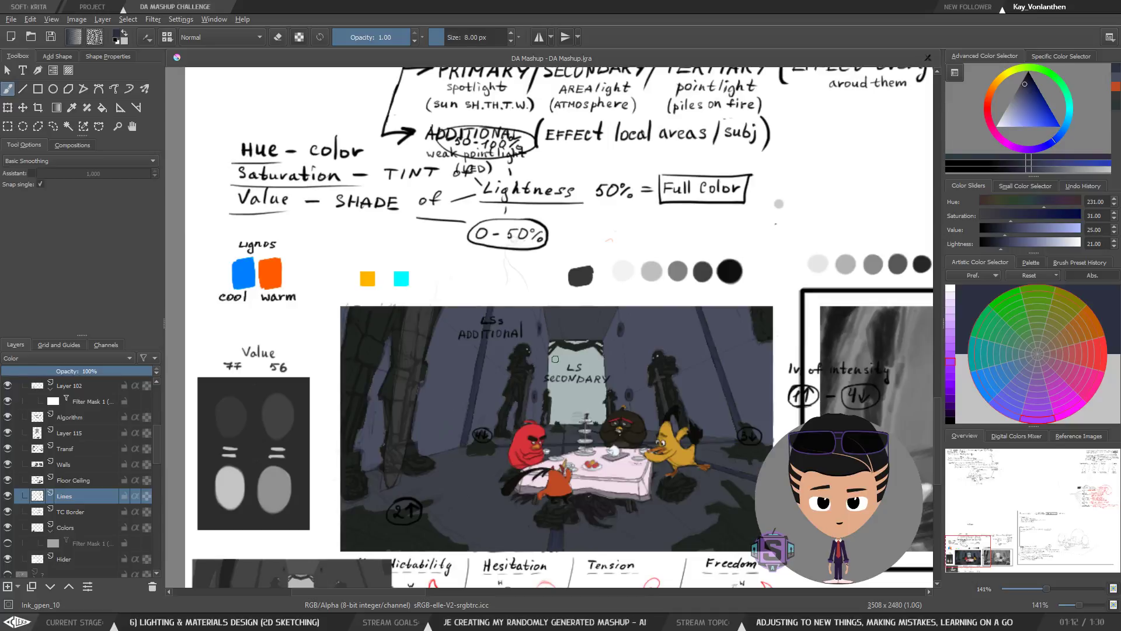
Step: Examine the tinted pillars, discs and floor lines across the whole picture
key("plus")
key("plus")
mouse_move(584, 442)
left_mouse_down()
mouse_move(549, 424)
mouse_move(520, 356)
mouse_move(520, 404)
mouse_move(544, 344)
left_mouse_up()
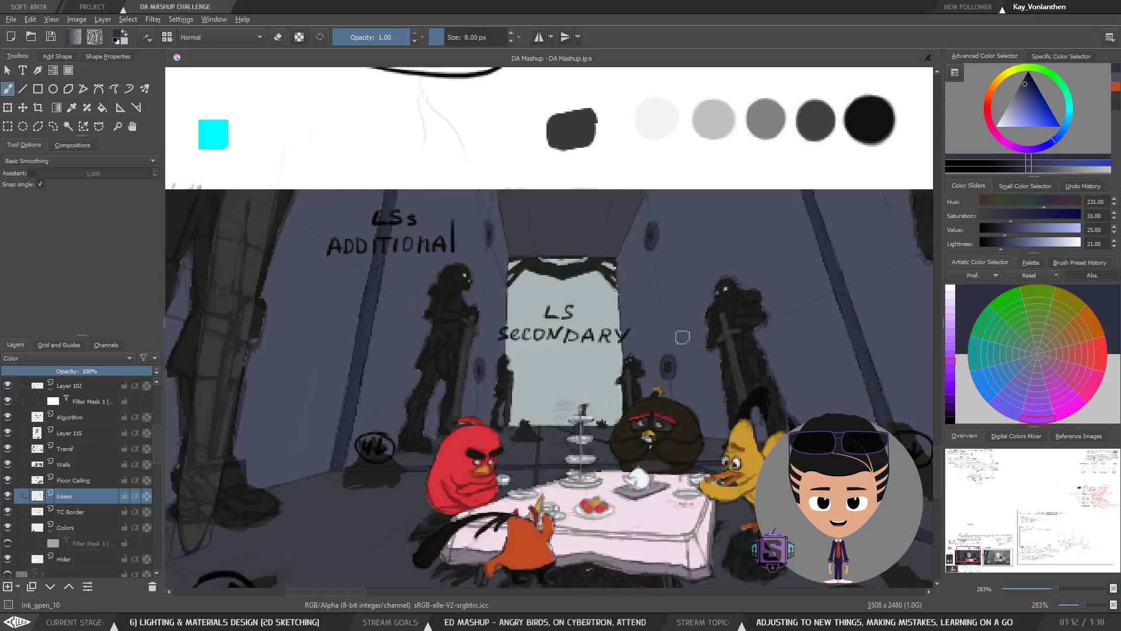
key("ctrl+minus")
key("ctrl+minus")
key("ctrl+plus")
key("ctrl+plus")
mouse_move(616, 487)
left_mouse_down()
mouse_move(585, 486)
mouse_move(590, 400)
mouse_move(572, 440)
mouse_move(639, 461)
mouse_move(566, 439)
mouse_move(543, 483)
left_mouse_up()
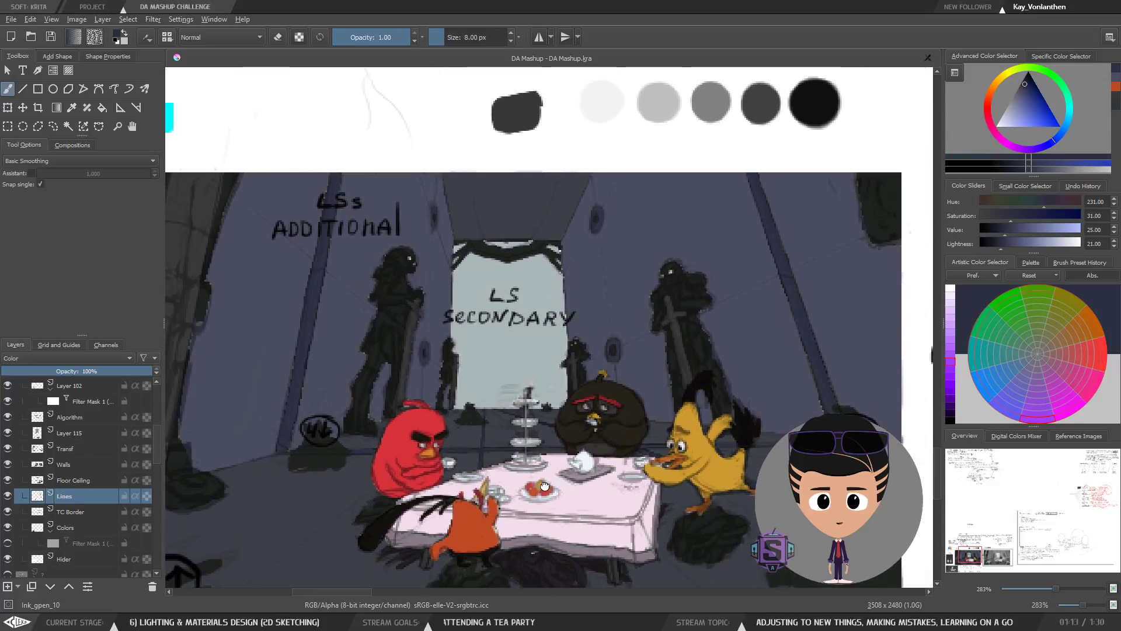
left_click_drag(548, 478, 547, 477)
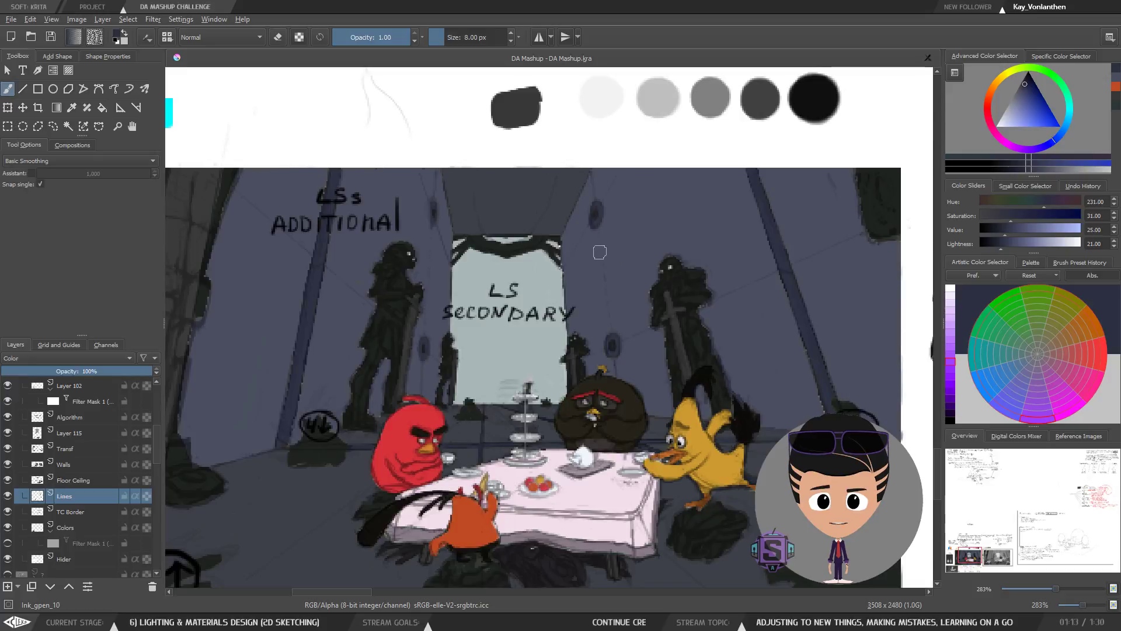
Step: Add a new paint layer above Setting Shapes in the Sketch group
left_click(157, 396)
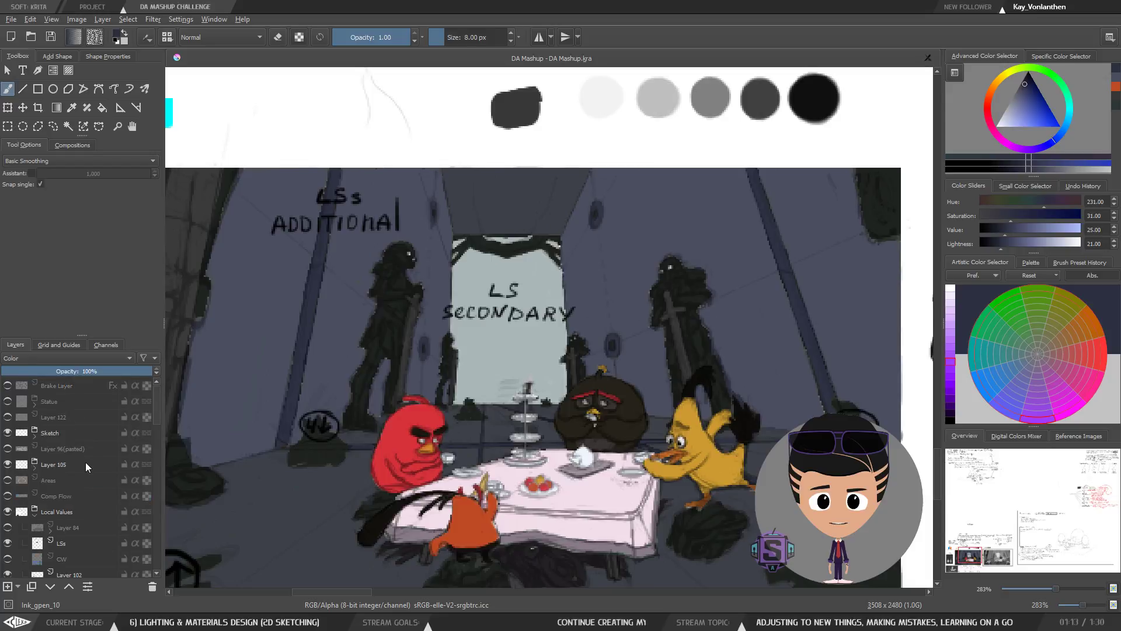
left_click(53, 432)
left_click(34, 436)
left_click(82, 449)
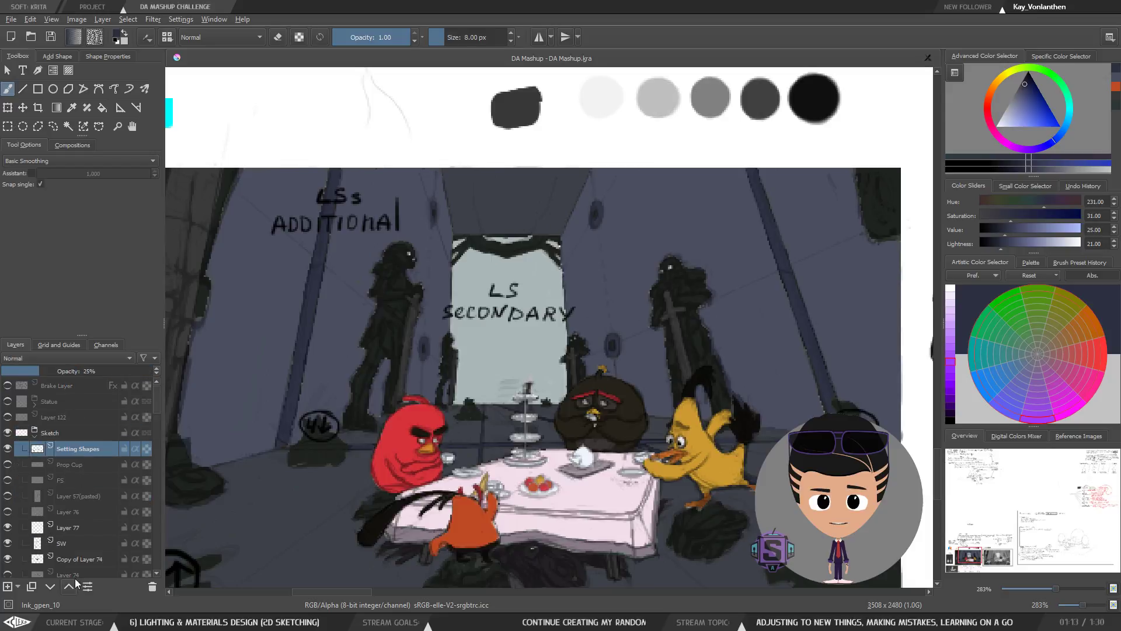
left_click(6, 587)
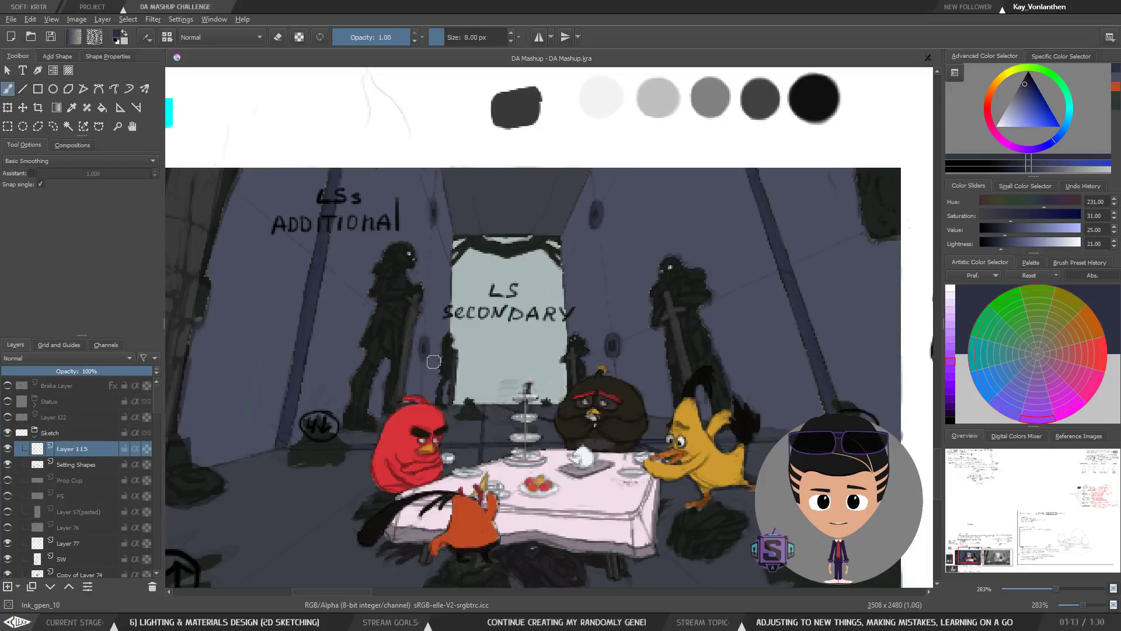
Step: Set the brush colour to black and the brush size to 2 px for sketching on the left wall
left_click(1028, 71)
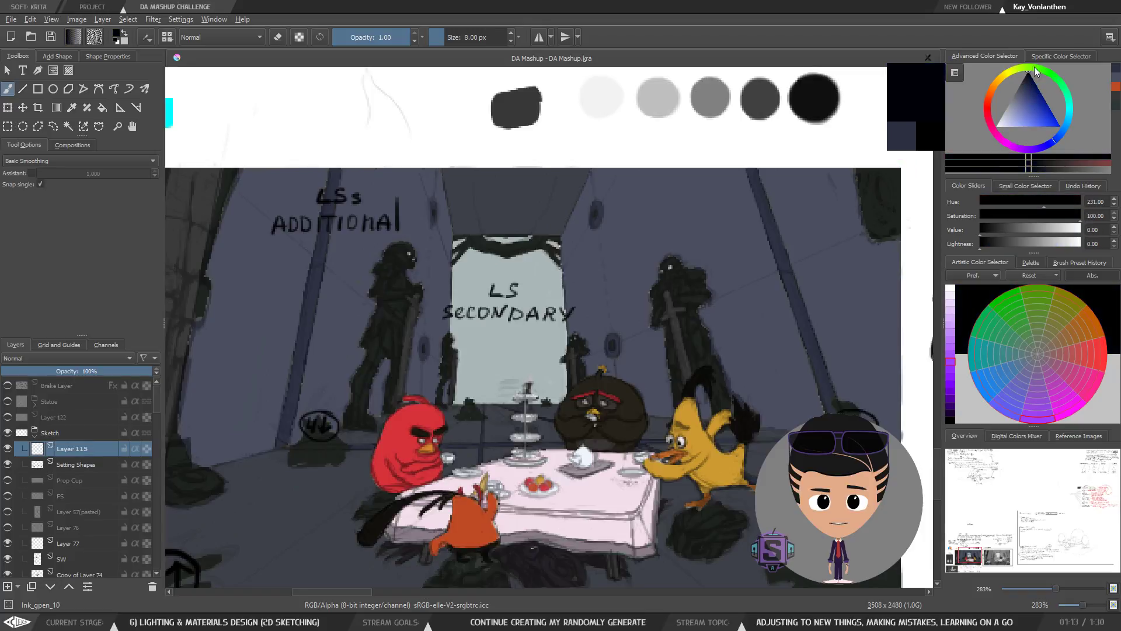
left_click(58, 35)
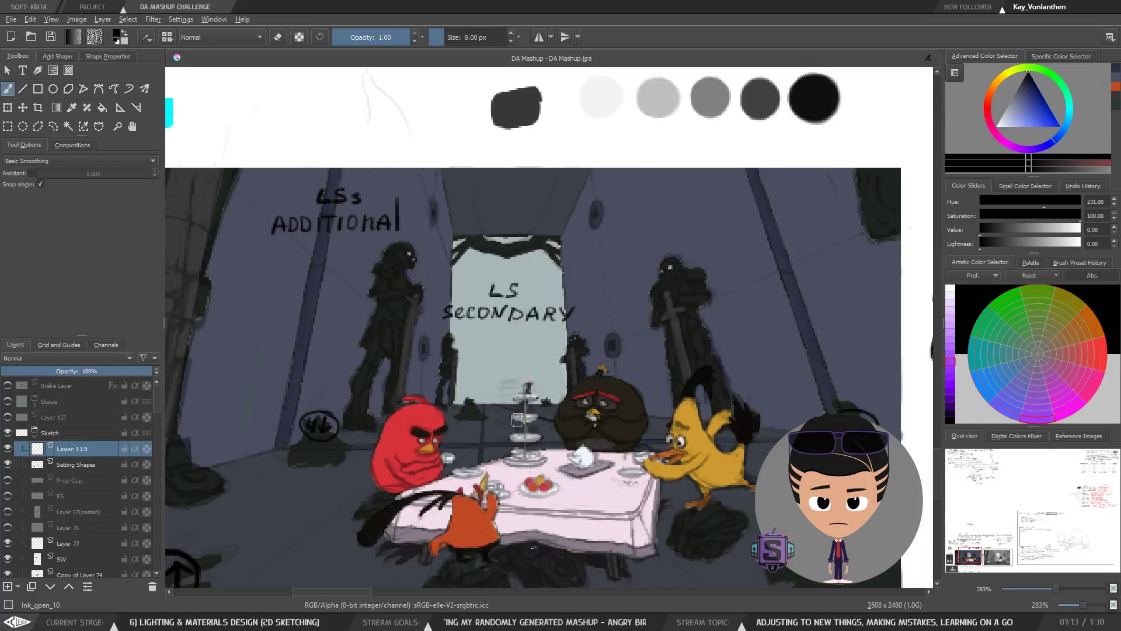
key("minus")
key("minus")
scroll(522, 460, "up", 2)
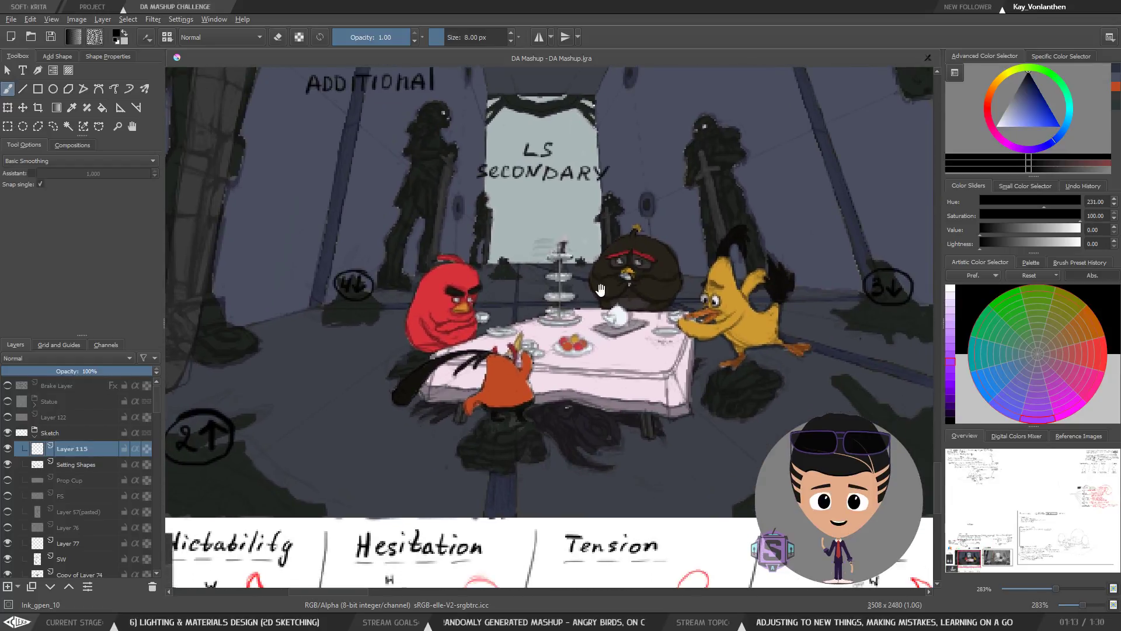
mouse_move(527, 412)
left_mouse_down()
mouse_move(582, 446)
mouse_move(610, 444)
mouse_move(557, 535)
left_mouse_up()
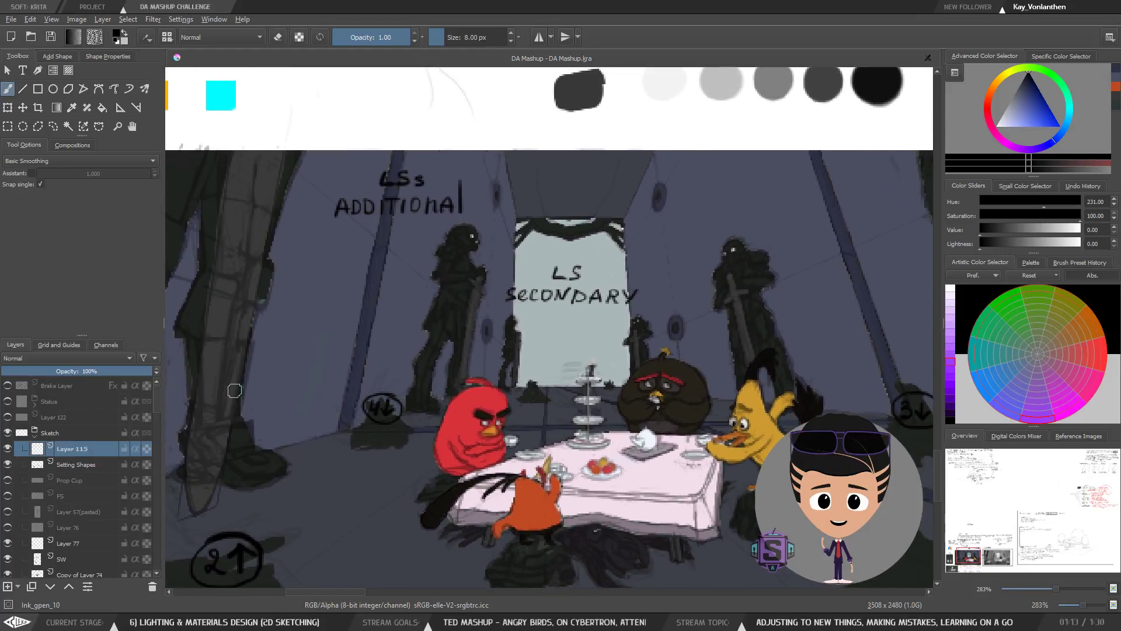
mouse_move(423, 467)
left_mouse_down()
mouse_move(483, 473)
mouse_move(519, 460)
left_mouse_up()
scroll(517, 344, "up", 2)
left_click_drag(454, 239, 453, 473)
key("bracketleft")
key("bracketleft")
key("bracketleft")
key("bracketleft")
key("bracketleft")
key("bracketleft")
key("ctrl+minus")
key("ctrl+minus")
key("ctrl+plus")
key("ctrl+plus")
Step: Try to sketch a large round disc with an inner ring behind the left wall's pillar on the new layer
left_click_drag(459, 428, 431, 329)
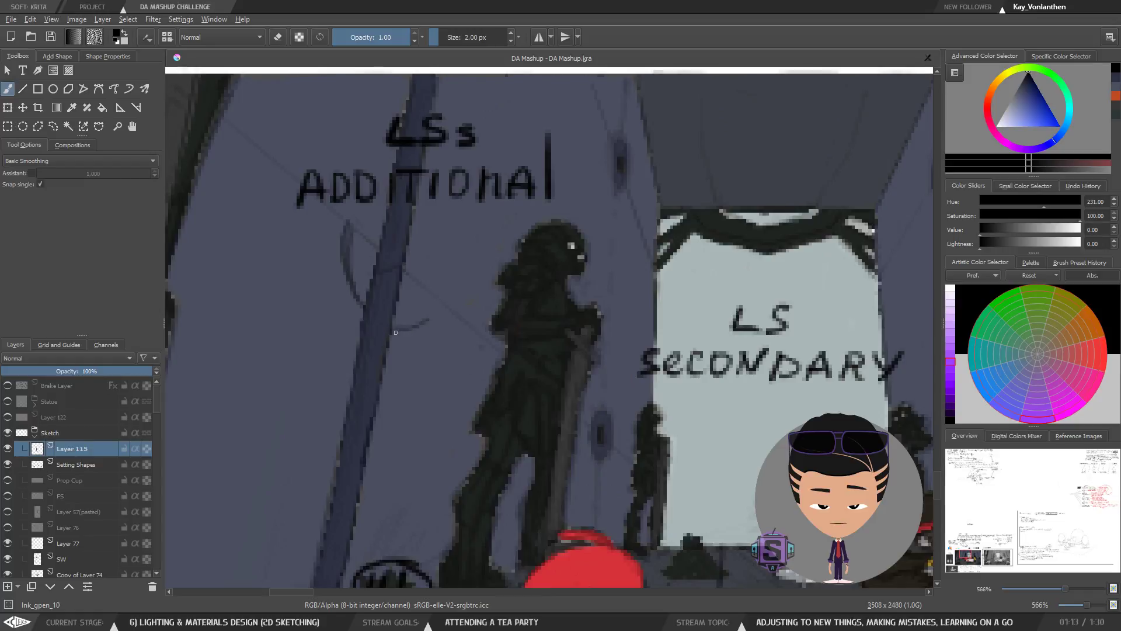
left_click_drag(434, 301, 402, 332)
key("ctrl+z")
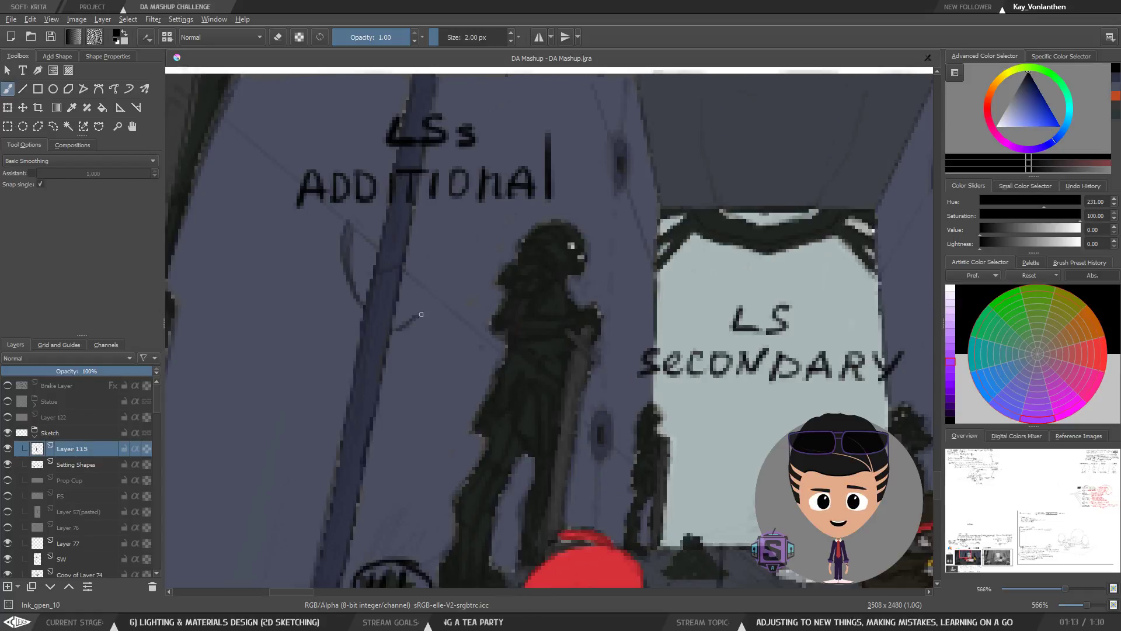
mouse_move(430, 282)
left_mouse_down()
mouse_move(432, 251)
mouse_move(429, 303)
mouse_move(418, 225)
left_mouse_up()
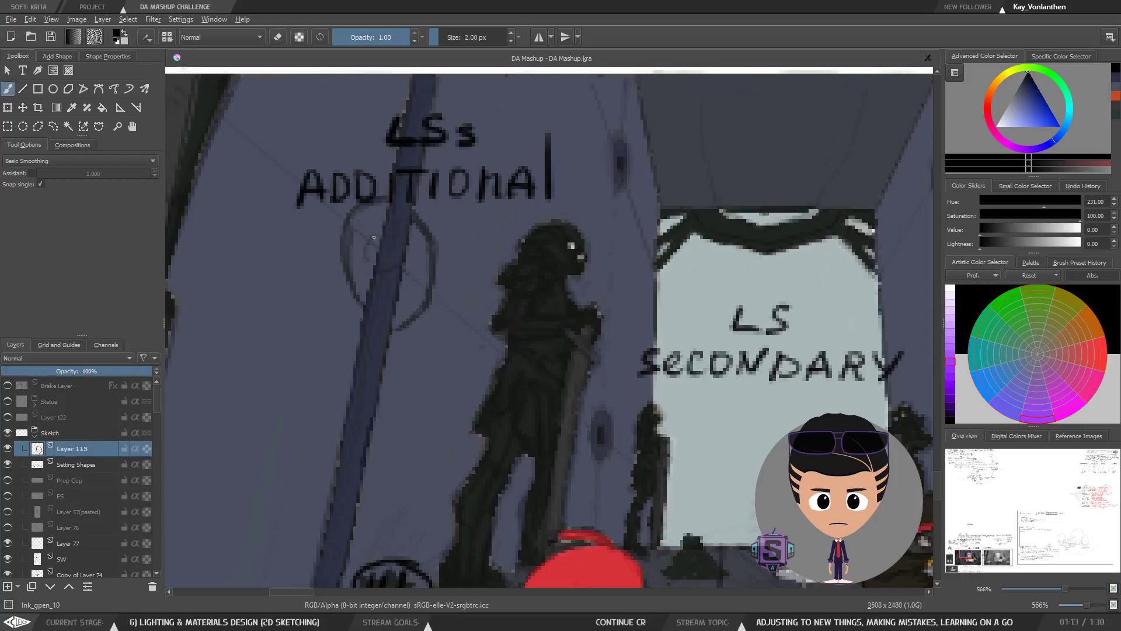
left_click_drag(369, 241, 374, 275)
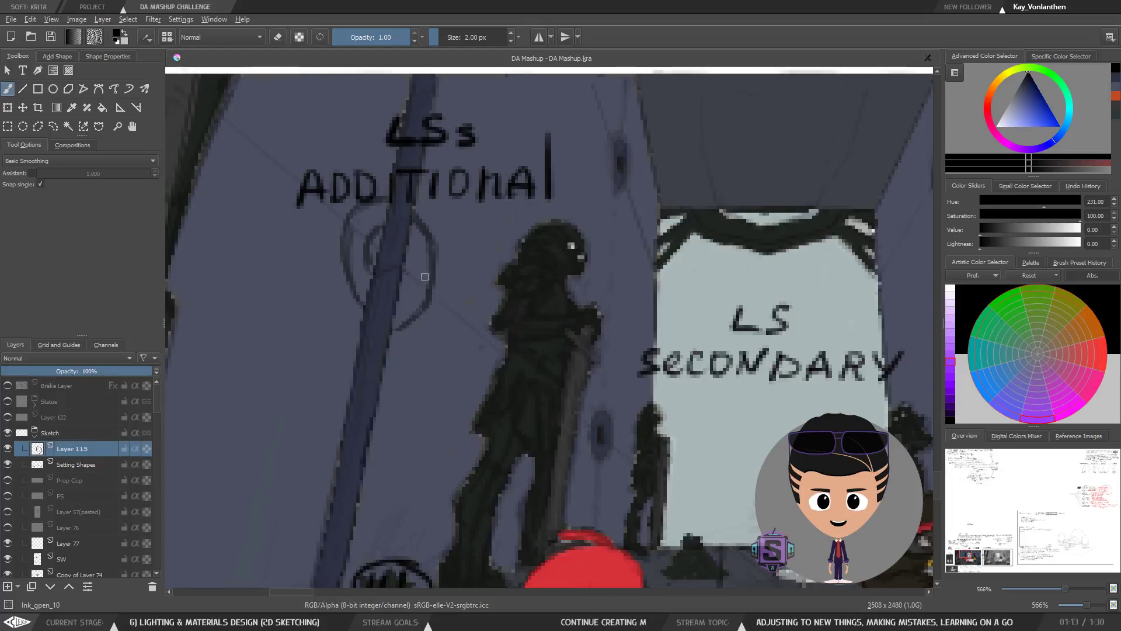
key("minus")
key("minus")
key("minus")
key("minus")
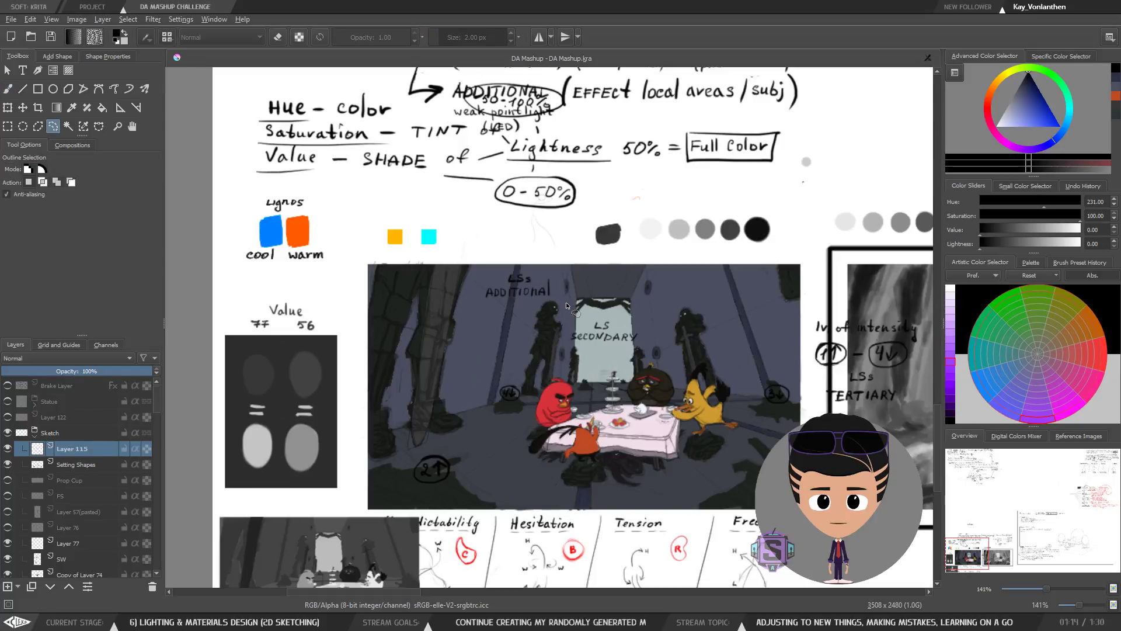
Step: Examine the small discs and the vertical panel line on the left wall beside the back opening
key("plus")
key("plus")
key("plus")
key("plus")
left_click_drag(628, 386, 523, 365)
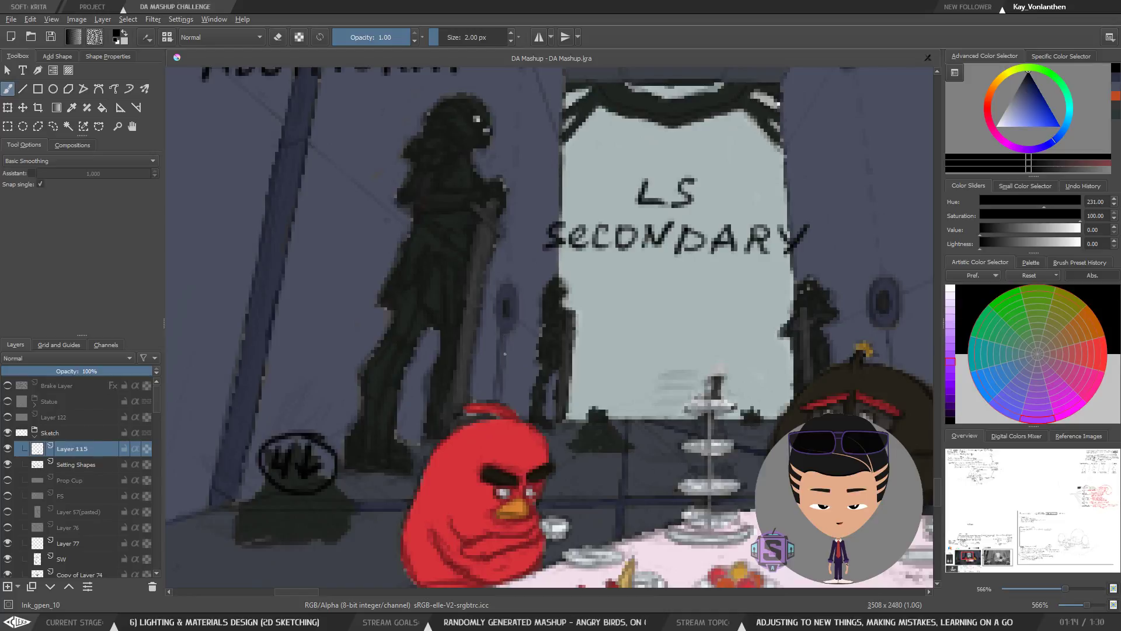
left_click_drag(515, 292, 499, 369)
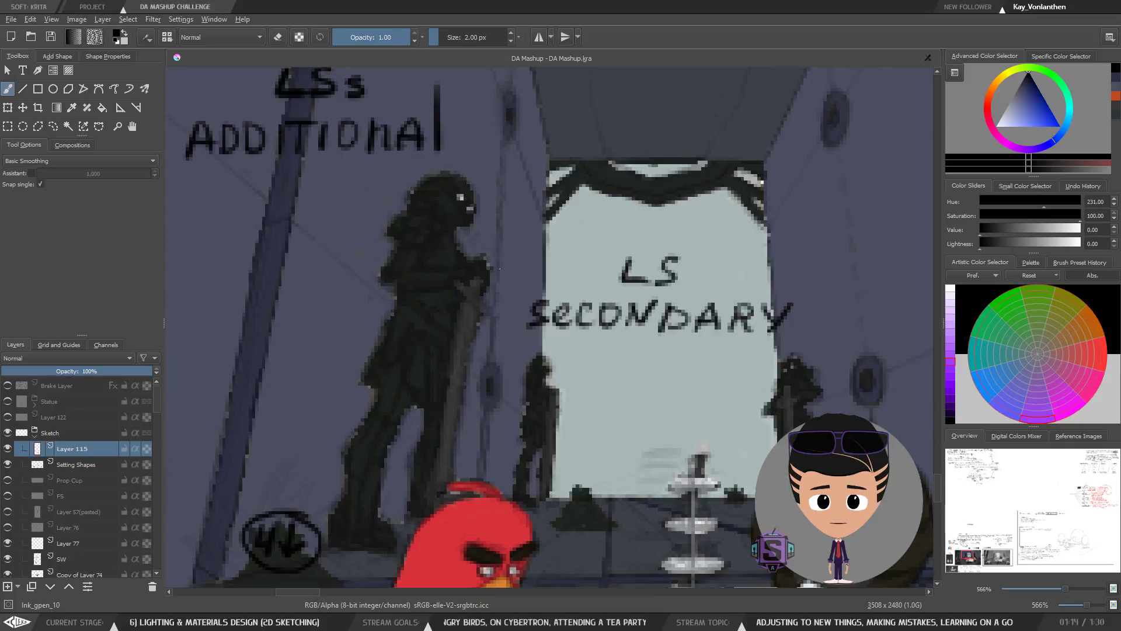
key("ctrl+minus")
key("ctrl+minus")
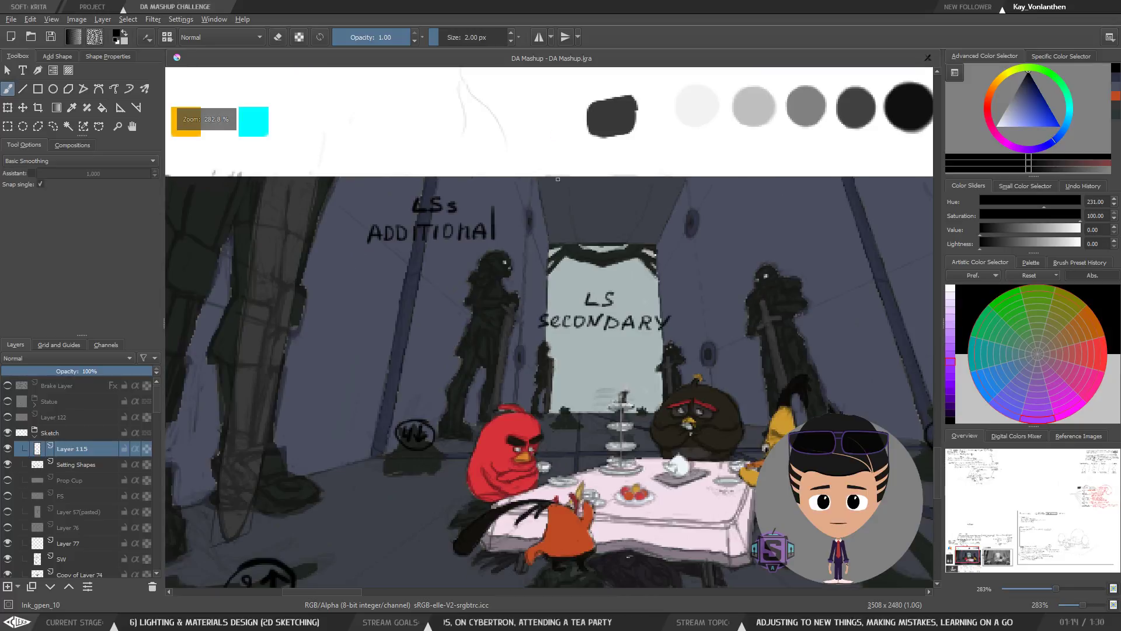
key("ctrl+plus")
key("ctrl+plus")
left_click(530, 323)
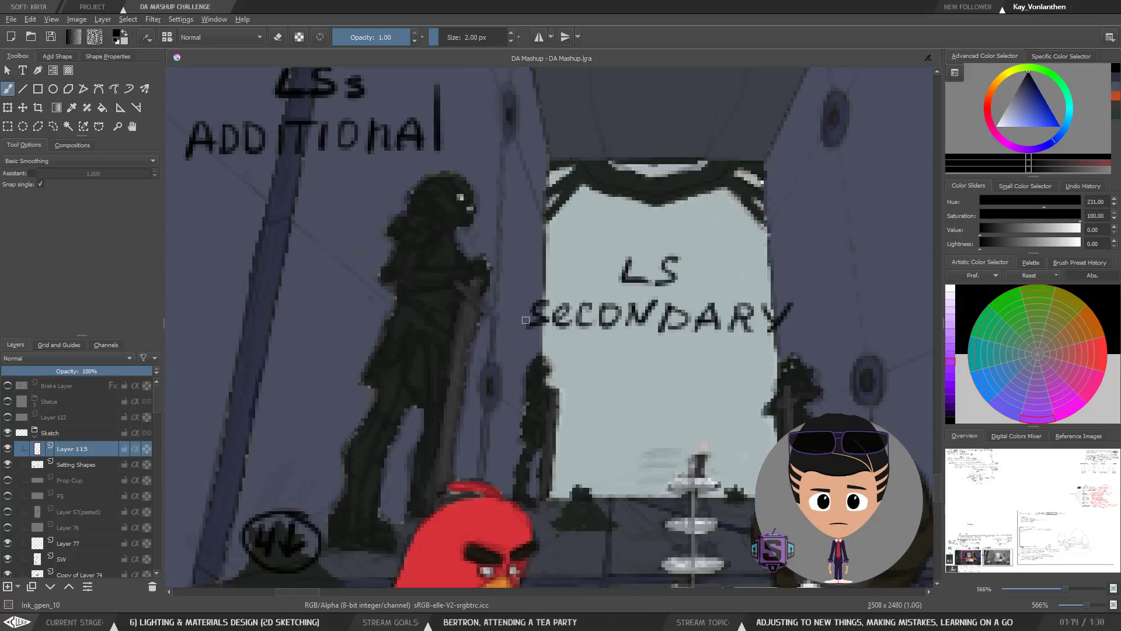
scroll(526, 310, "up", 4)
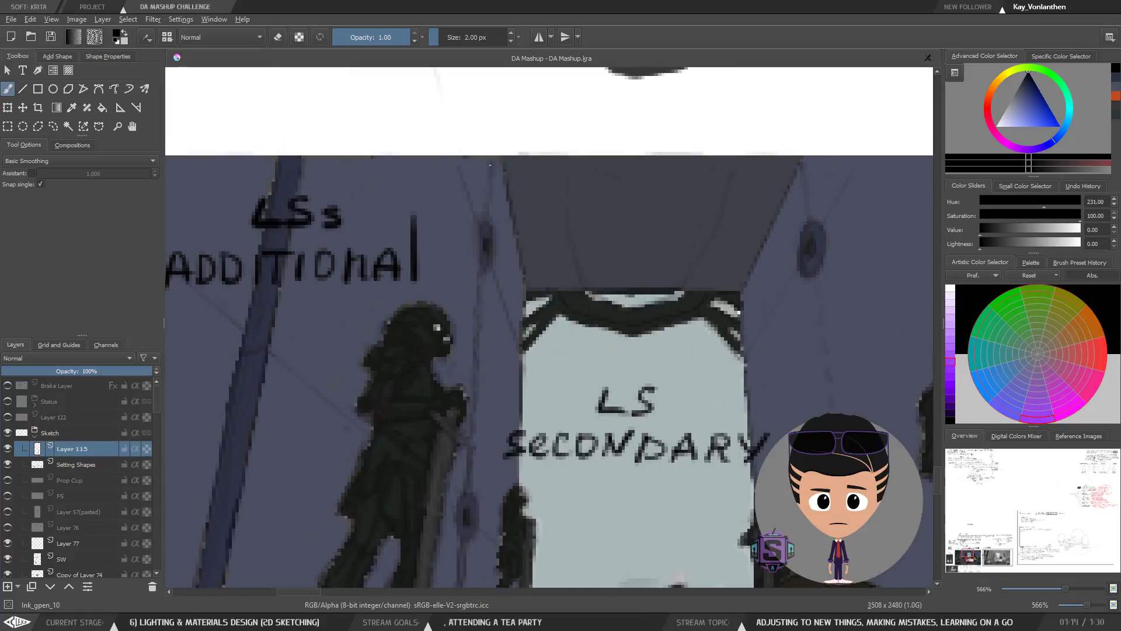
left_click_drag(659, 375, 442, 265)
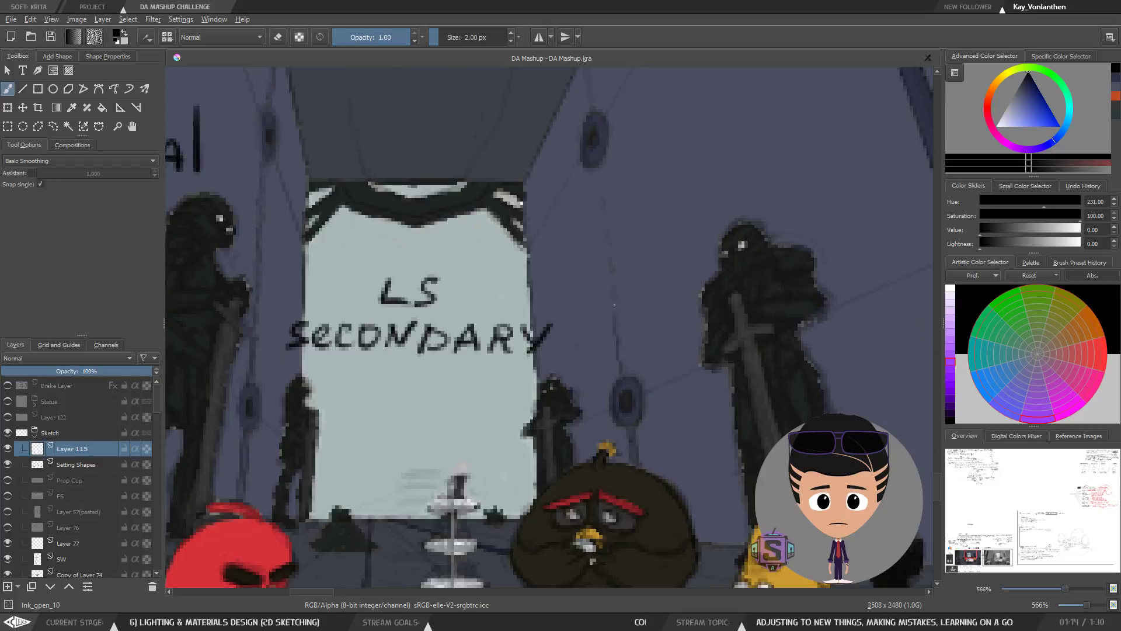
Step: Examine the discs and connecting lines on the right wall between the back opening and the sword statue
key("minus")
key("minus")
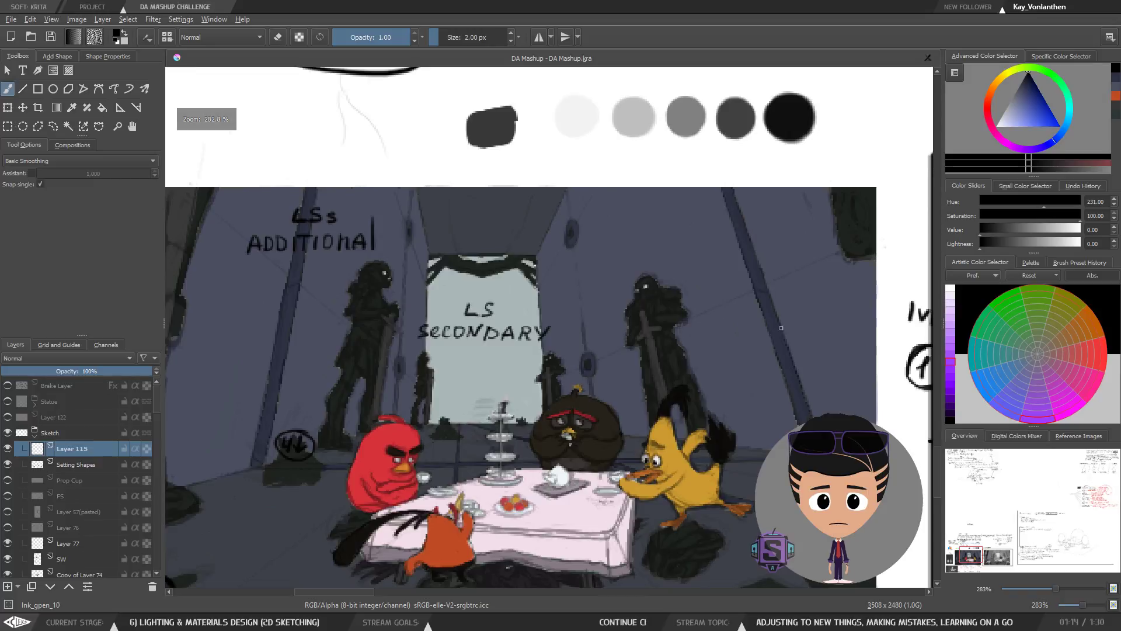
key("plus")
key("plus")
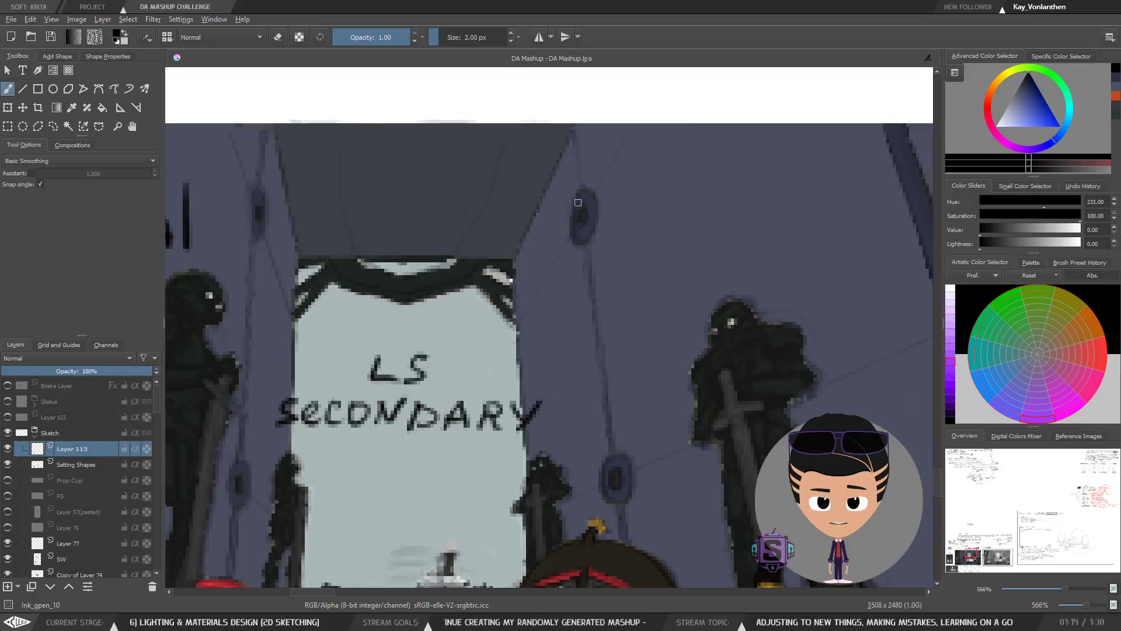
left_click_drag(584, 162, 593, 227)
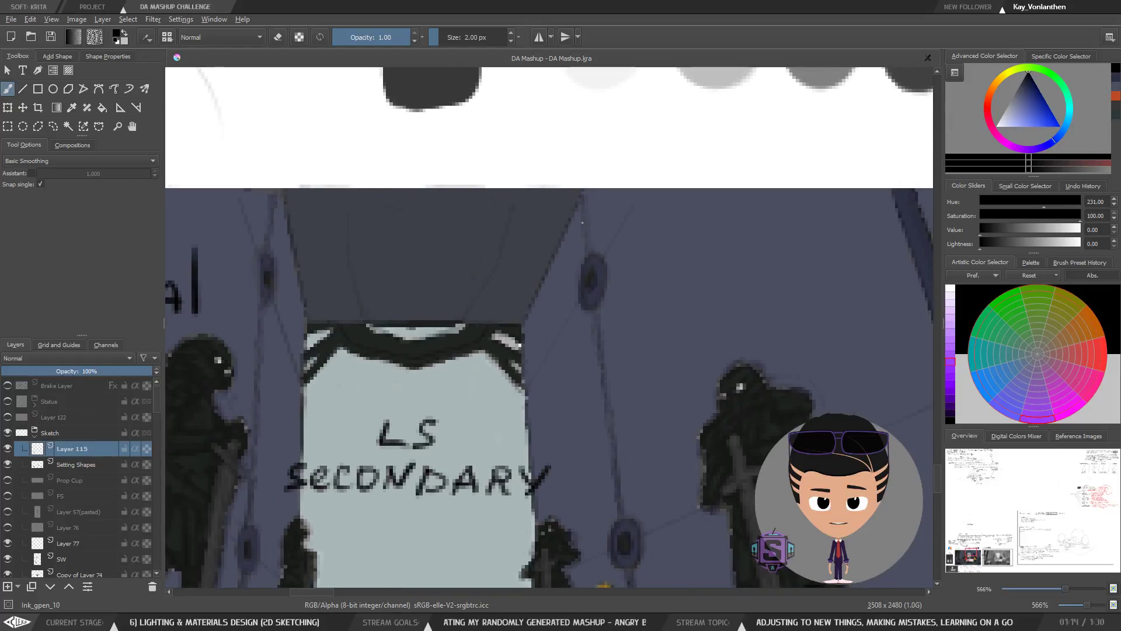
left_click_drag(550, 233, 628, 200)
left_click_drag(502, 341, 626, 307)
scroll(626, 307, "down", 2)
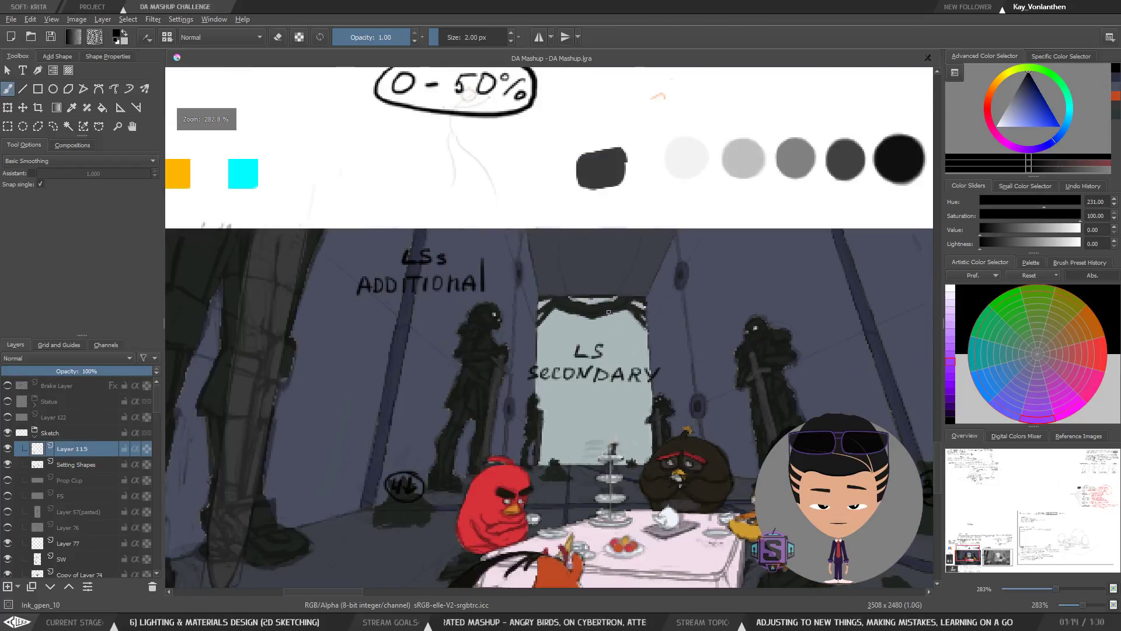
left_click_drag(798, 333, 650, 299)
key("plus")
key("plus")
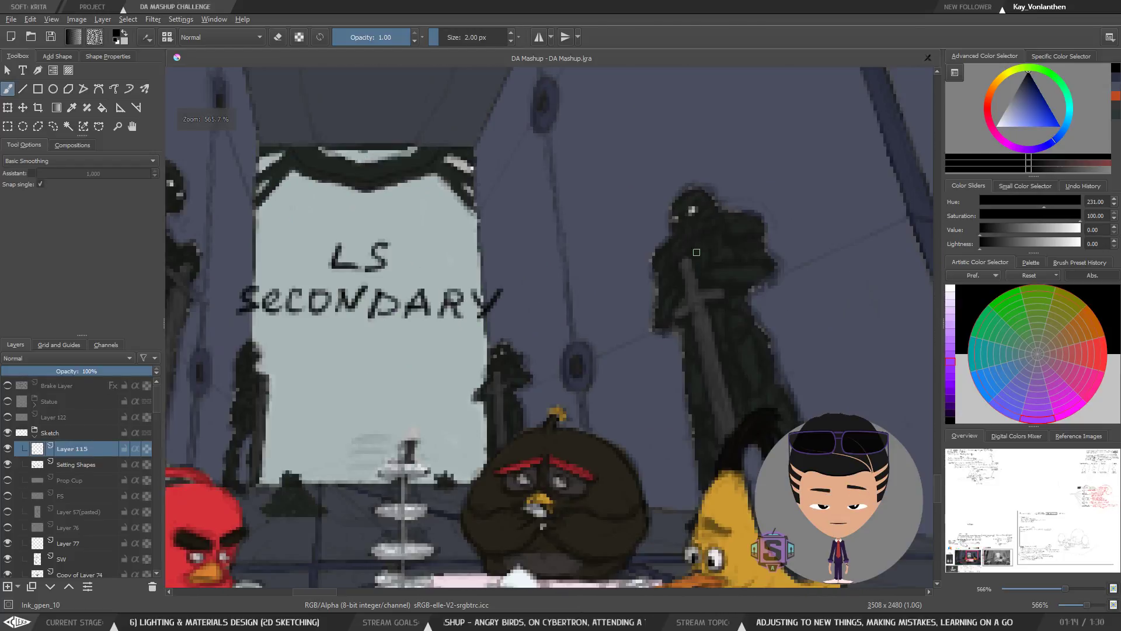
key("minus")
key("minus")
left_click_drag(648, 364, 625, 299)
key("plus")
key("plus")
key("minus")
key("minus")
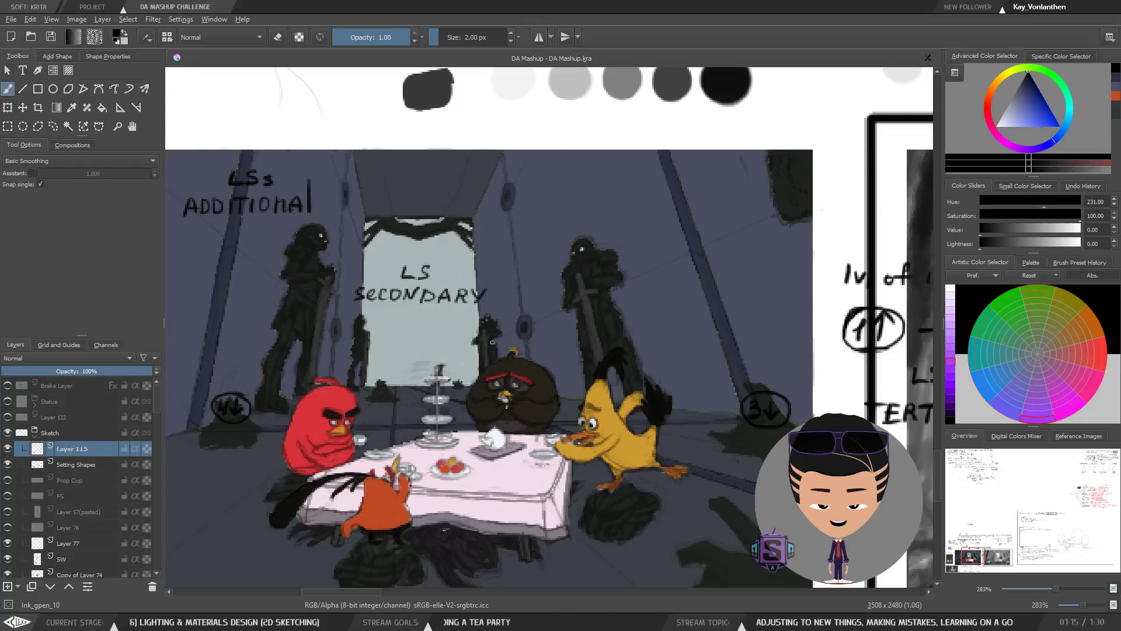
Step: Compare the disc placement on both side walls, in close-up and against the whole picture
left_click_drag(580, 352, 663, 414)
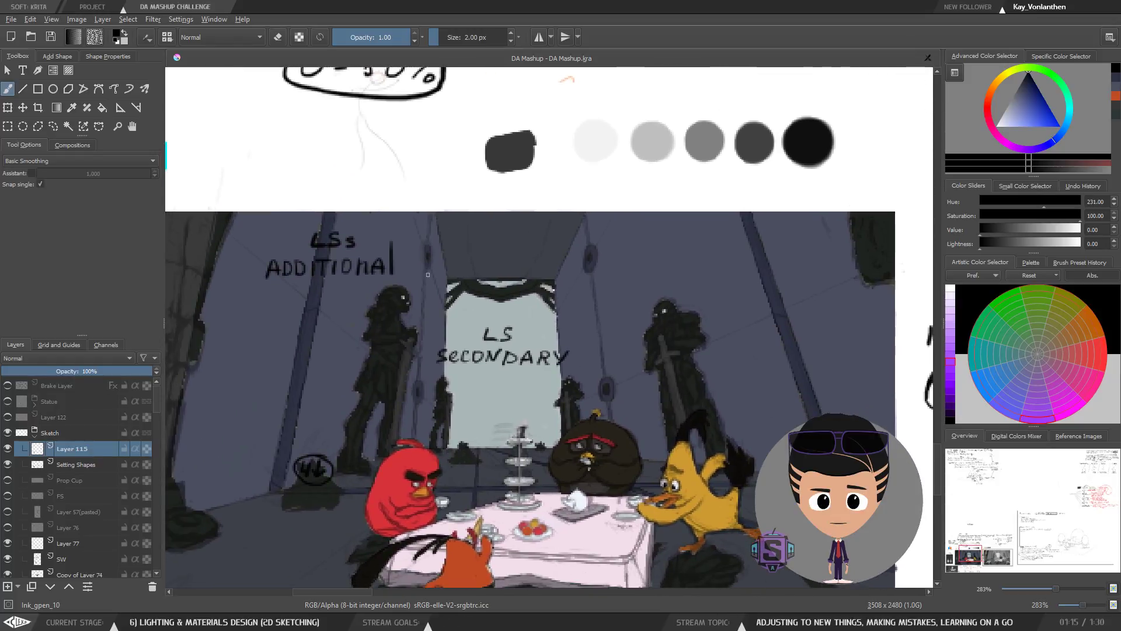
key("minus")
key("minus")
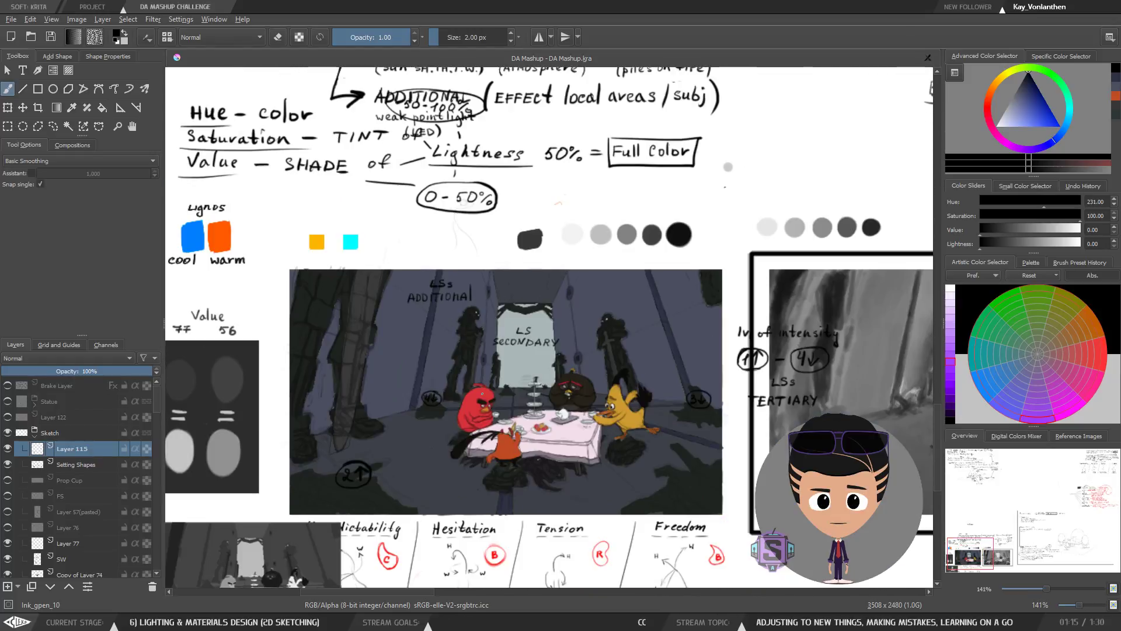
key("plus")
key("plus")
key("plus")
key("plus")
mouse_move(440, 397)
left_mouse_down()
mouse_move(434, 447)
mouse_move(418, 418)
mouse_move(415, 429)
mouse_move(490, 387)
mouse_move(359, 309)
left_mouse_up()
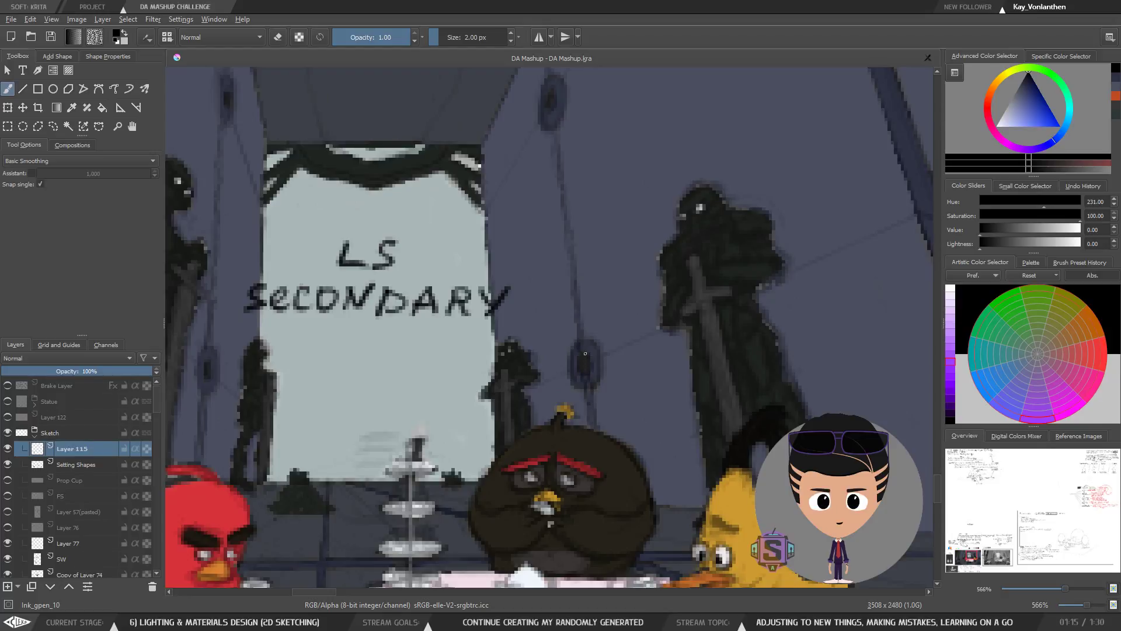
scroll(570, 163, "up", 3)
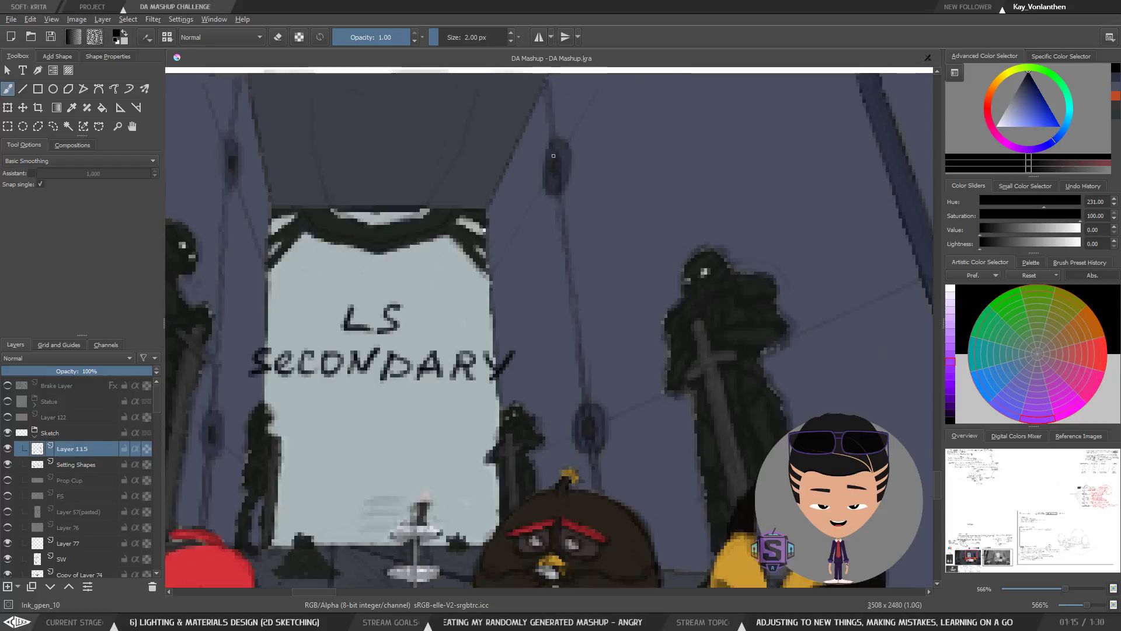
left_click_drag(534, 248, 640, 310)
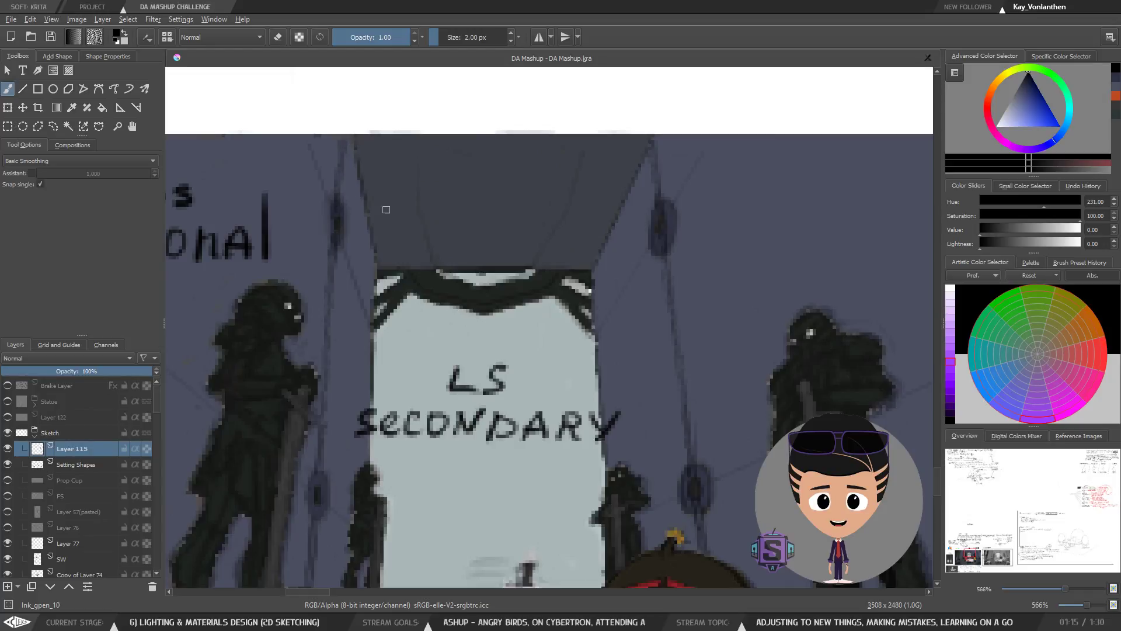
scroll(385, 196, "down", 4)
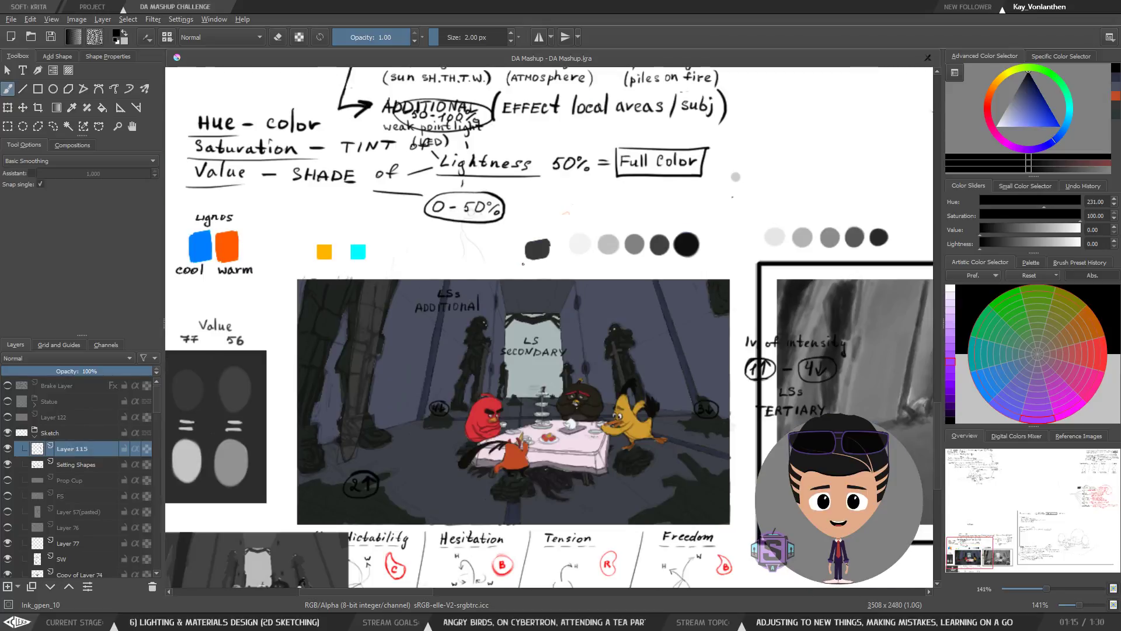
scroll(385, 368, "up", 4)
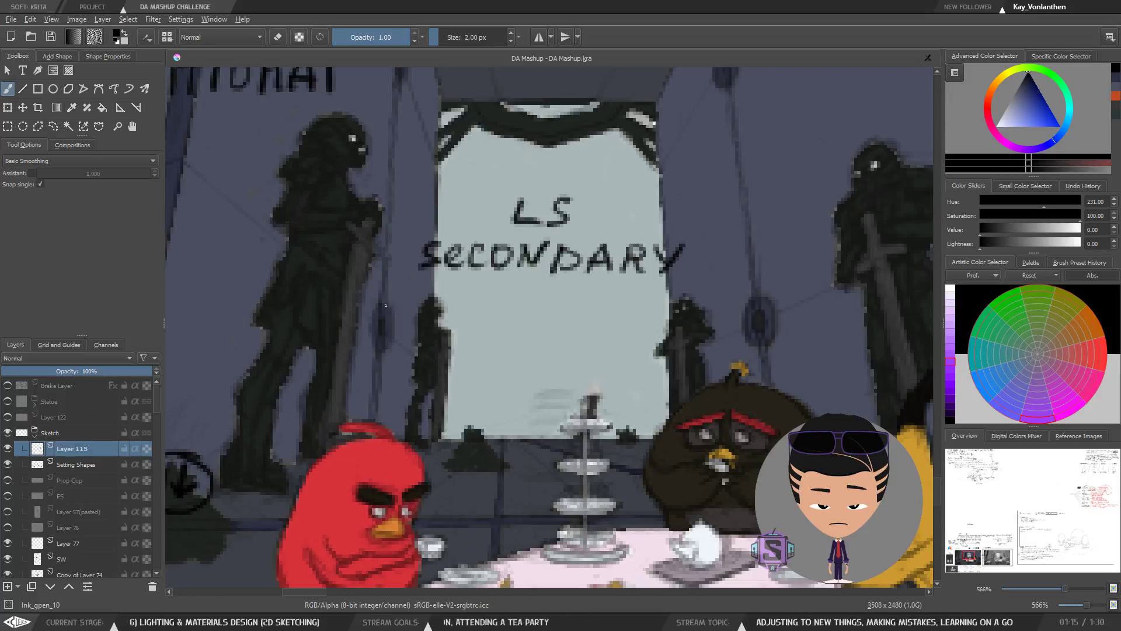
key("minus")
key("minus")
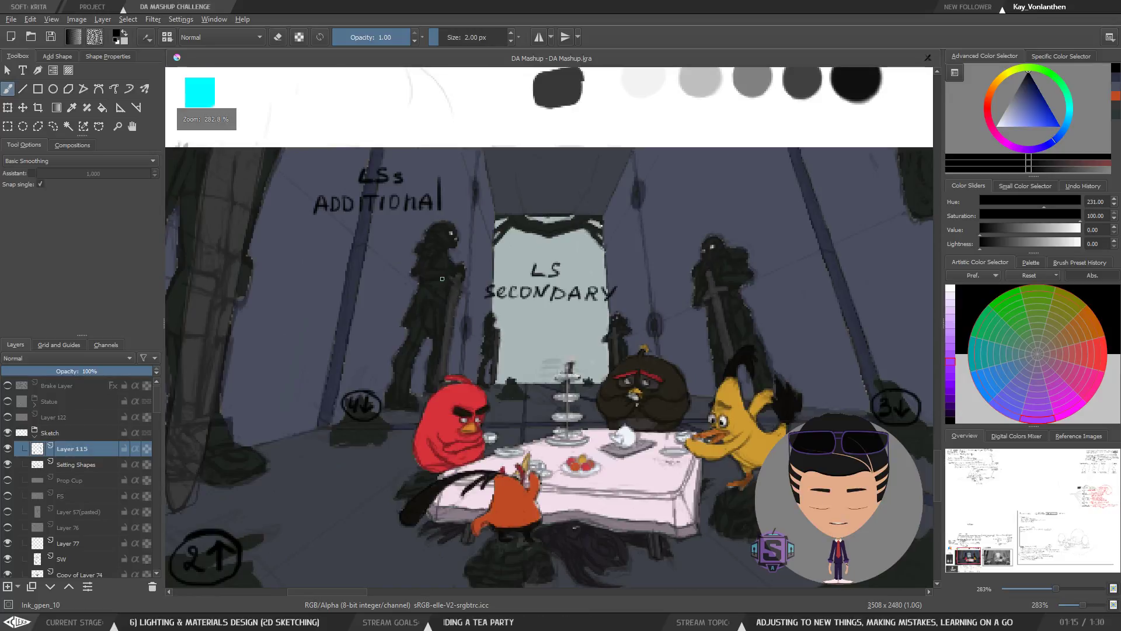
Step: Try to sketch a tall oval disc with an inner ring across the left wall's pillar under the ADDITIONAL label
left_click_drag(363, 250, 378, 348)
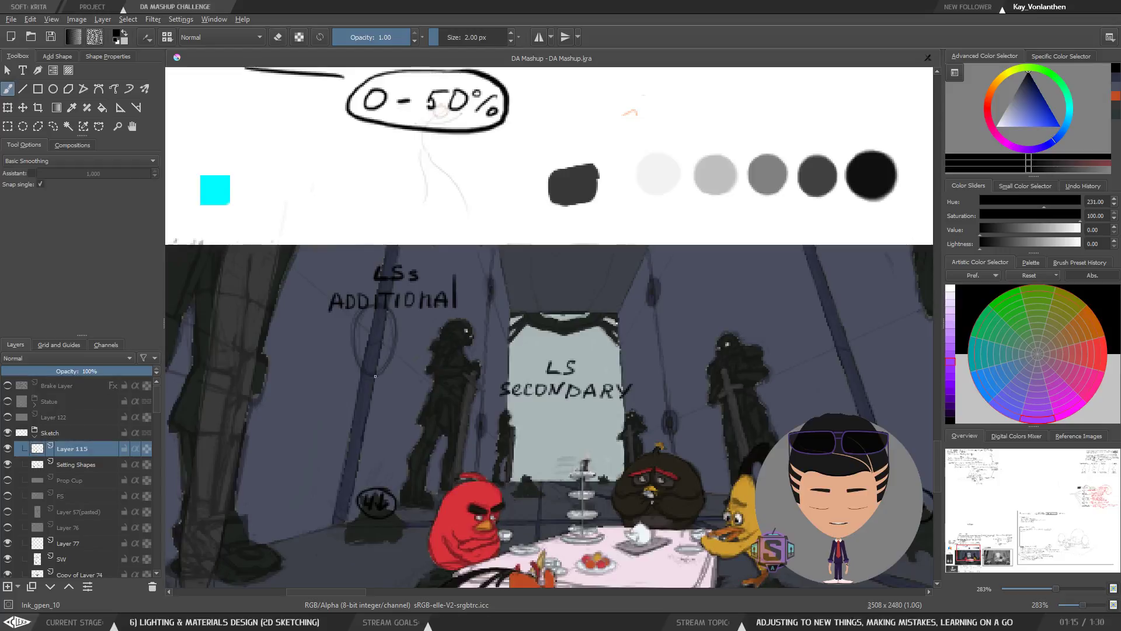
key("minus")
key("minus")
left_click_drag(649, 350, 564, 348)
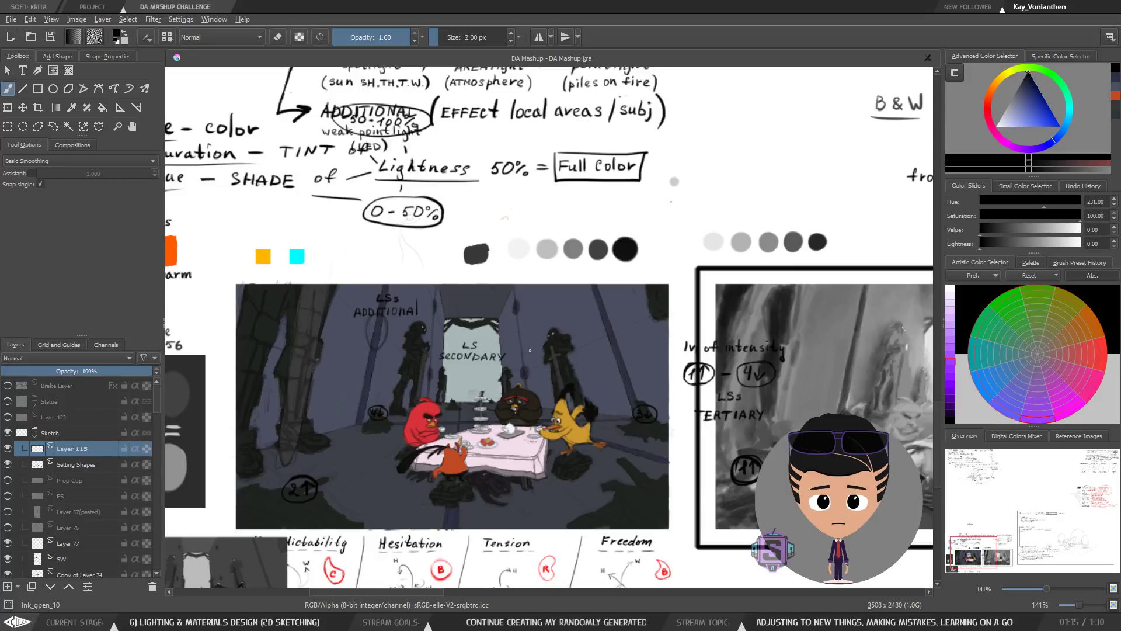
key("plus")
key("plus")
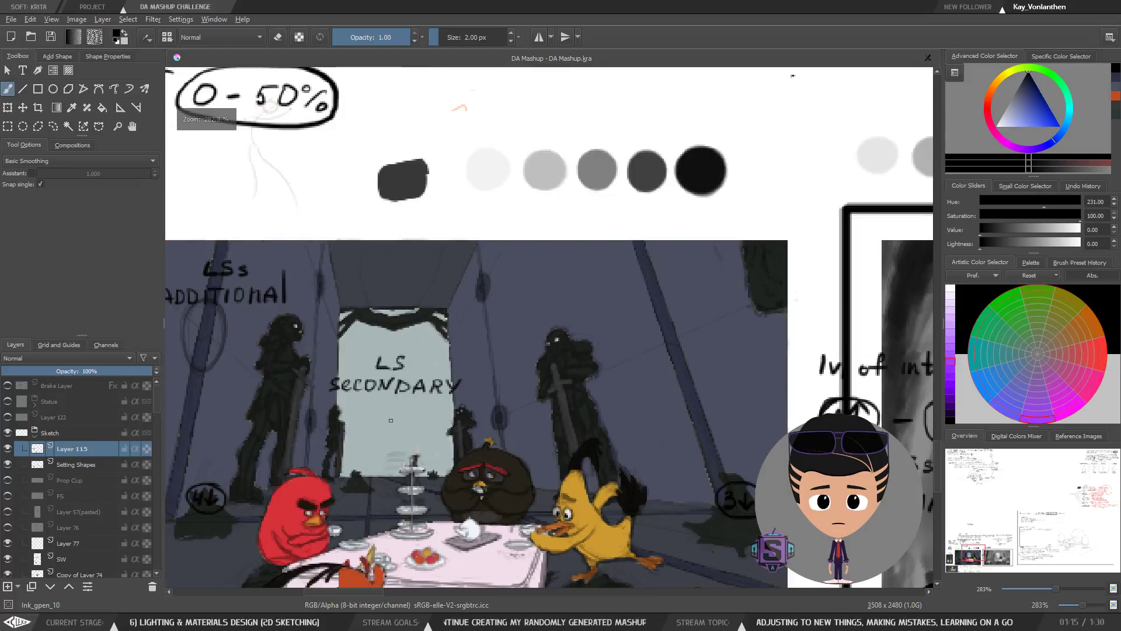
left_click_drag(375, 438, 587, 439)
key("plus")
key("plus")
mouse_move(361, 390)
left_mouse_down()
mouse_move(390, 404)
mouse_move(448, 375)
mouse_move(410, 356)
mouse_move(426, 396)
left_mouse_up()
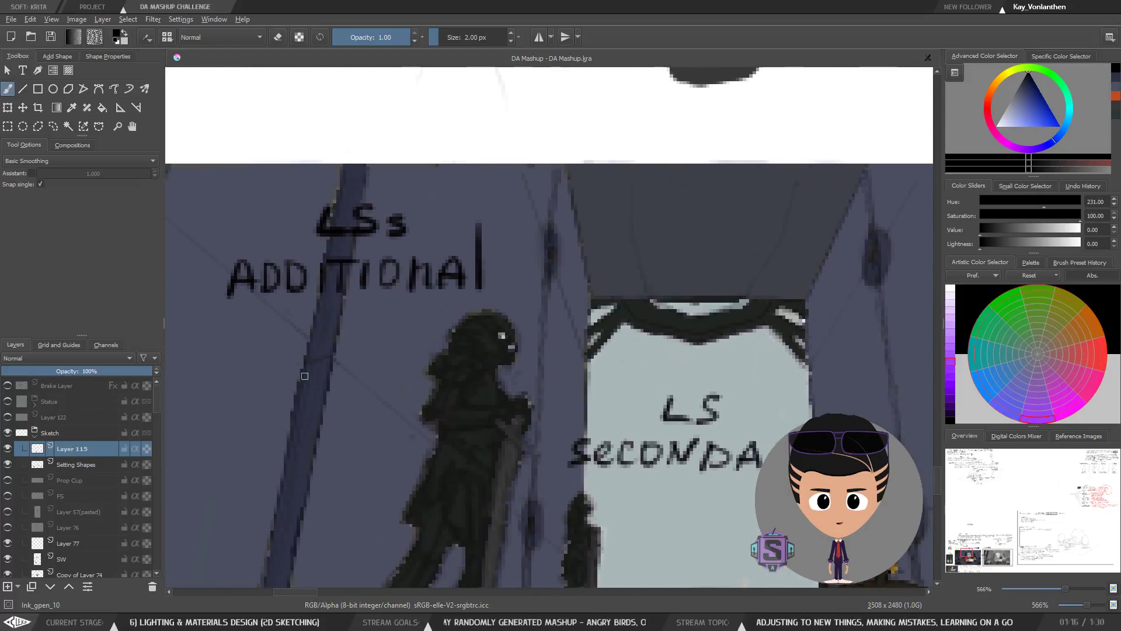
key("minus")
key("minus")
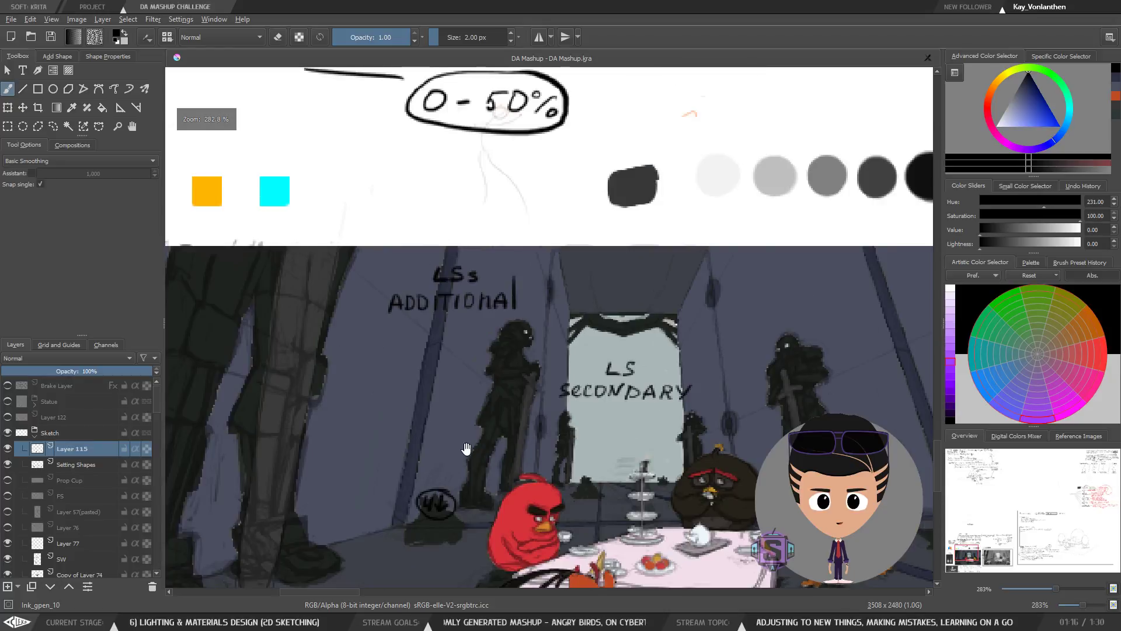
left_click_drag(465, 441, 411, 428)
Step: Draw two 1 px straight perspective guide lines from the base of the back opening out to the left wall
left_click(22, 89)
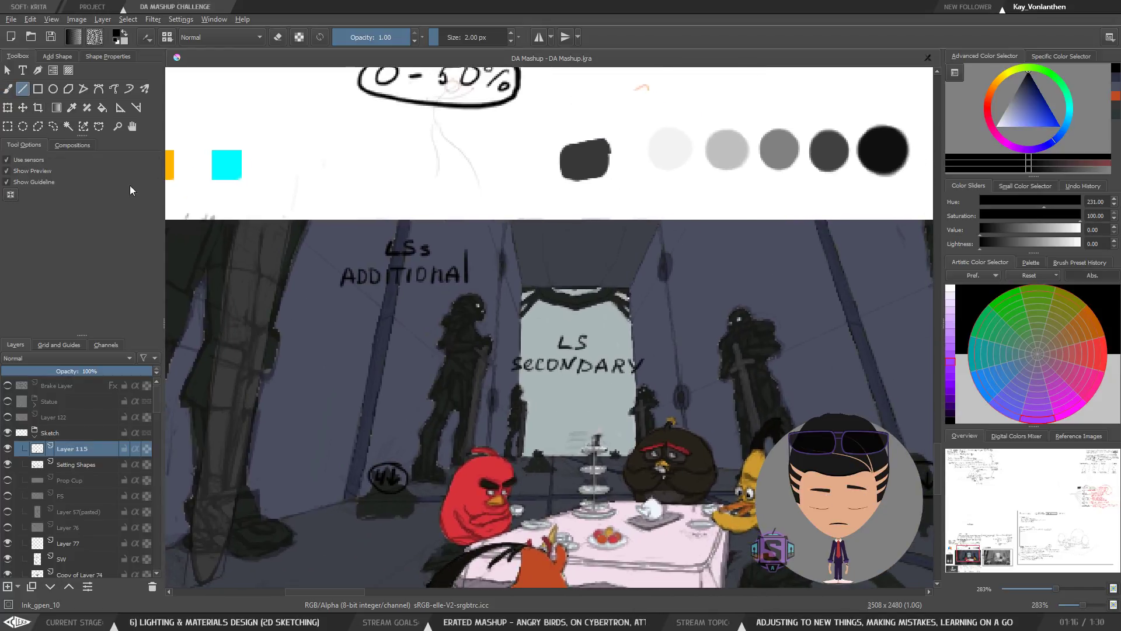
key("bracketleft")
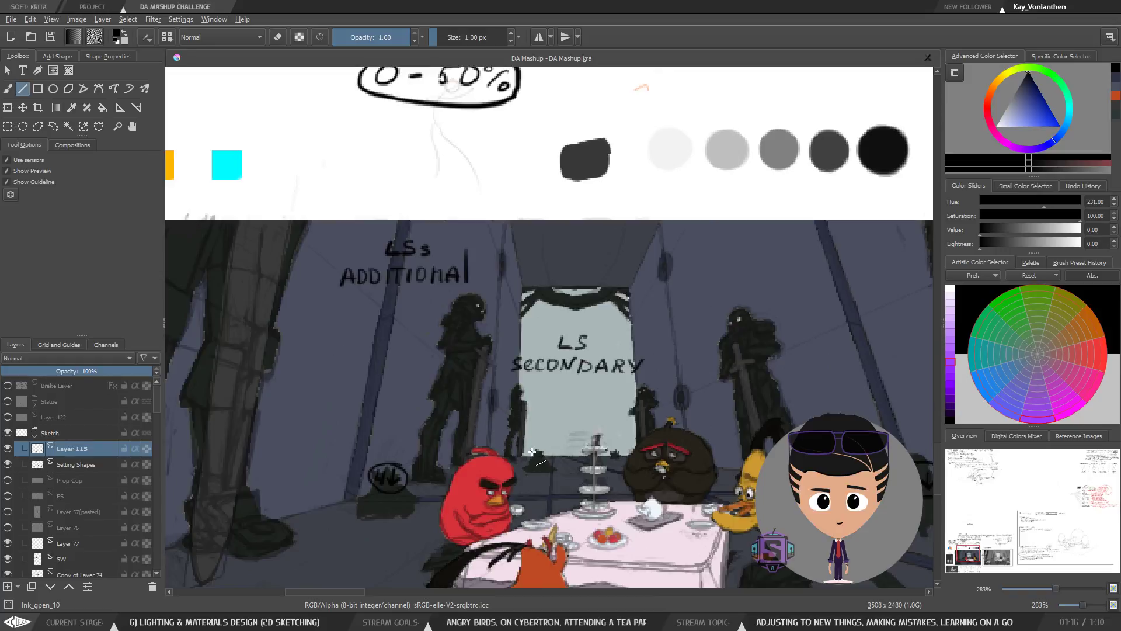
mouse_move(552, 441)
left_mouse_down()
mouse_move(365, 318)
mouse_move(336, 254)
mouse_move(354, 258)
left_mouse_up()
left_click_drag(549, 438, 346, 340)
Step: Return to the freehand brush and set its size to 8 px for the wall disc
key("b")
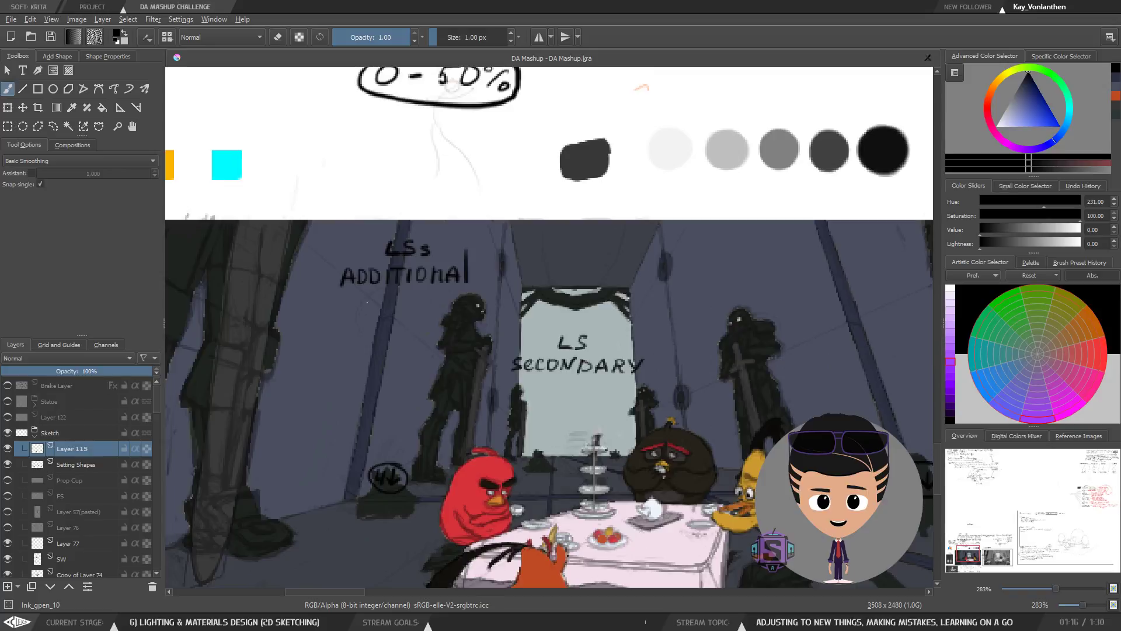
key("bracketright")
key("bracketright")
key("bracketright")
key("bracketright")
key("bracketright")
key("bracketright")
key("bracketright")
Step: Try several outlines for a tall oval disc across the left wall's pillar and undo them
mouse_move(382, 295)
left_mouse_down()
mouse_move(363, 328)
mouse_move(398, 303)
mouse_move(393, 357)
mouse_move(368, 303)
mouse_move(402, 314)
mouse_move(381, 361)
mouse_move(359, 319)
mouse_move(400, 306)
mouse_move(403, 346)
mouse_move(375, 349)
mouse_move(361, 311)
mouse_move(398, 308)
mouse_move(407, 348)
mouse_move(389, 363)
left_mouse_up()
key("ctrl+minus")
key("ctrl+minus")
key("ctrl+minus")
key("ctrl+minus")
key("ctrl+plus")
key("ctrl+plus")
key("ctrl+plus")
key("ctrl+plus")
key("ctrl+z")
mouse_move(356, 320)
left_mouse_down()
mouse_move(396, 281)
mouse_move(421, 334)
mouse_move(416, 359)
mouse_move(375, 292)
mouse_move(399, 308)
mouse_move(401, 356)
mouse_move(369, 296)
mouse_move(399, 300)
mouse_move(395, 355)
left_mouse_up()
key("ctrl+z")
key("ctrl+z")
key("ctrl+z")
left_click_drag(376, 304, 402, 353)
key("ctrl+z")
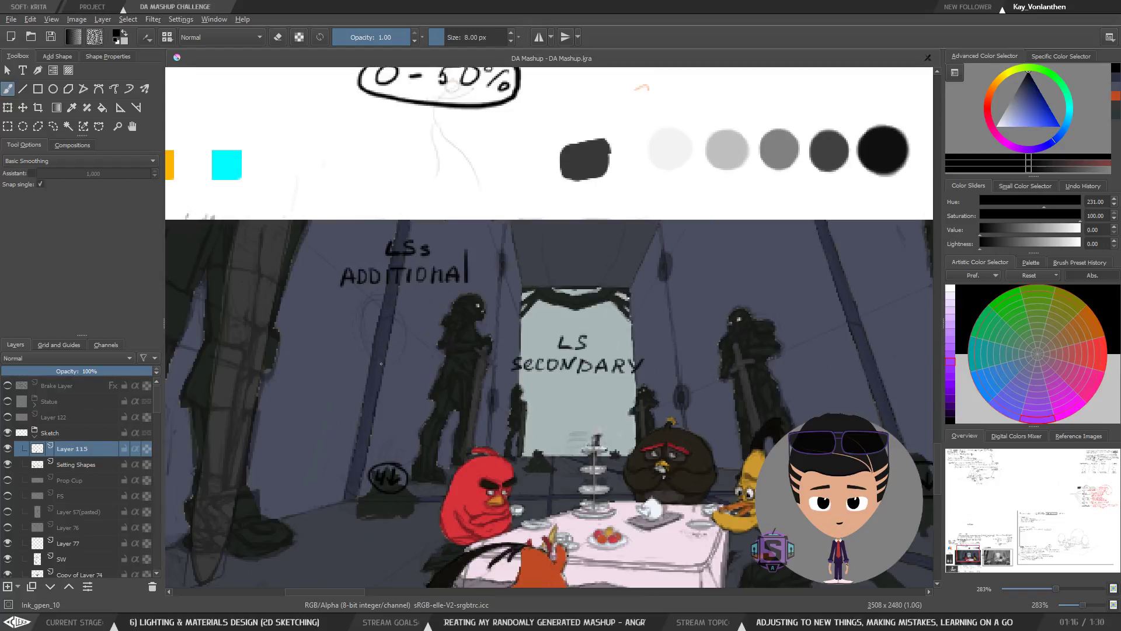
Step: Sketch a tall oval disc across the left wall's pillar below the ADDITIONAL label and check it within the whole picture
left_click_drag(382, 301, 405, 344)
key("ctrl+minus")
key("ctrl+minus")
key("ctrl+minus")
key("ctrl+minus")
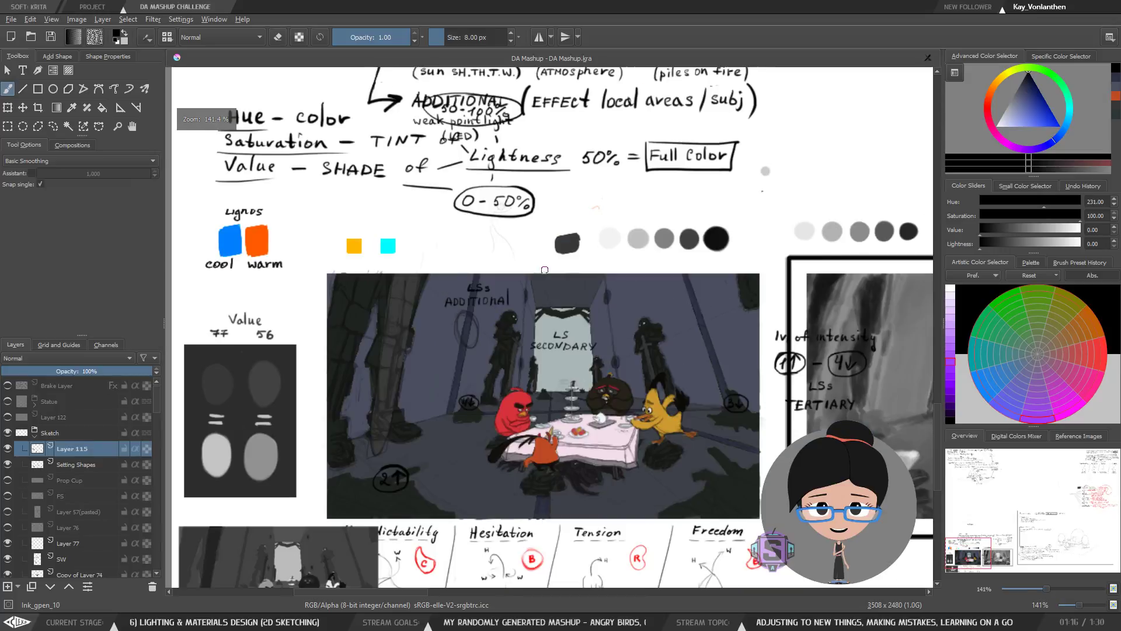
Step: Examine the picture's composition and wall perspective in a mirrored view, and restore the normal orientation
key("ctrl+plus")
key("ctrl+plus")
key("ctrl+plus")
key("m")
key("ctrl+plus")
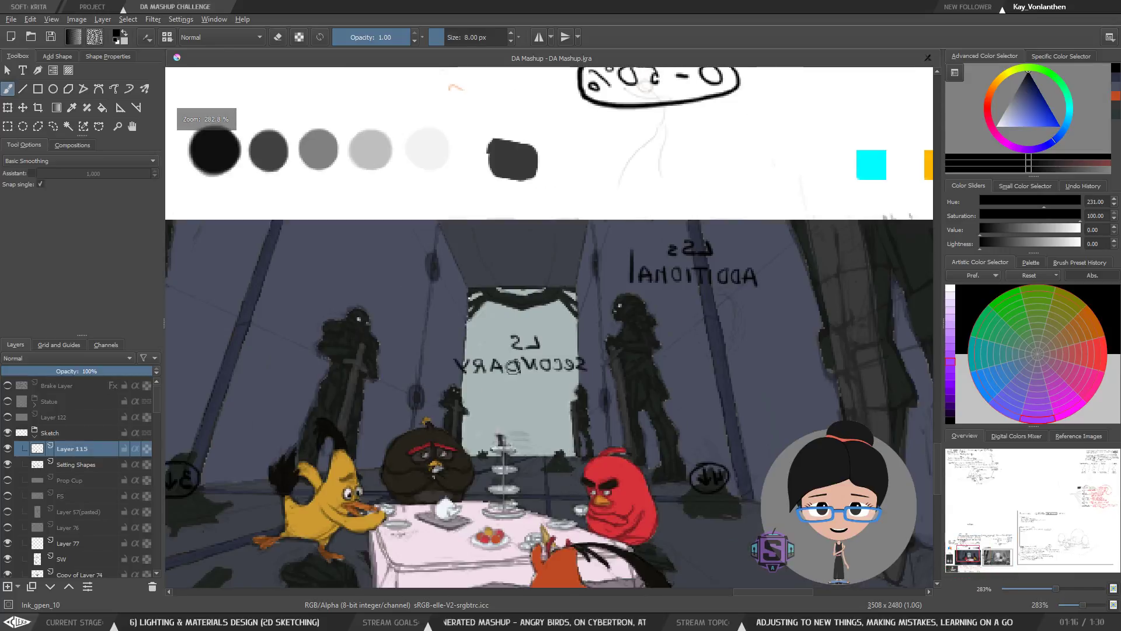
key("ctrl+minus")
key("ctrl+minus")
key("m")
key("m")
key("ctrl+plus")
key("ctrl+plus")
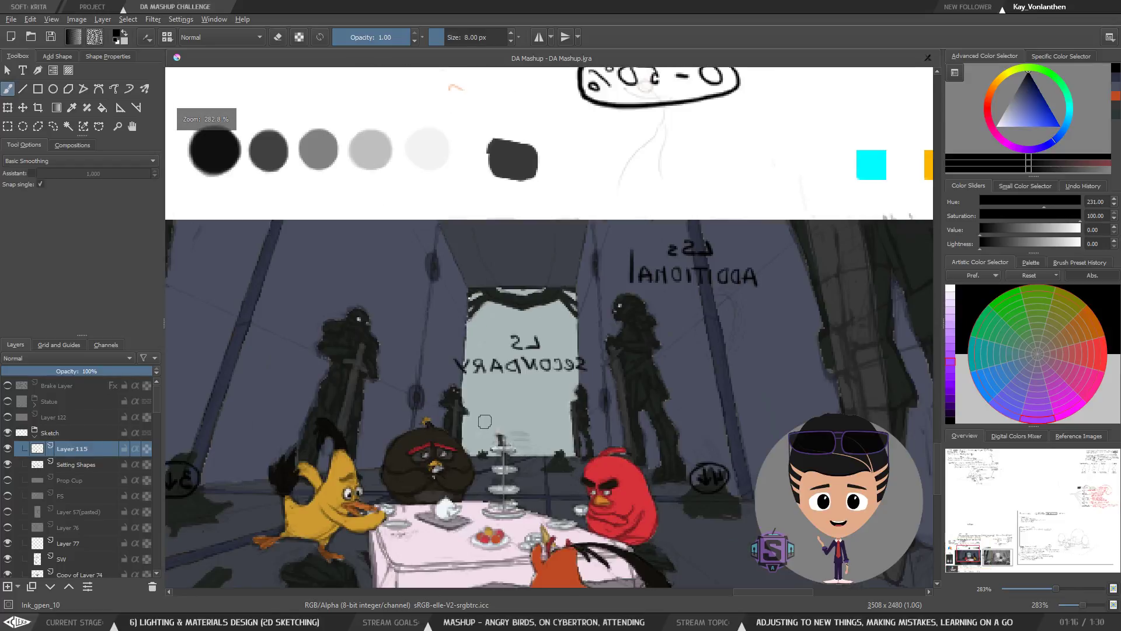
key("m")
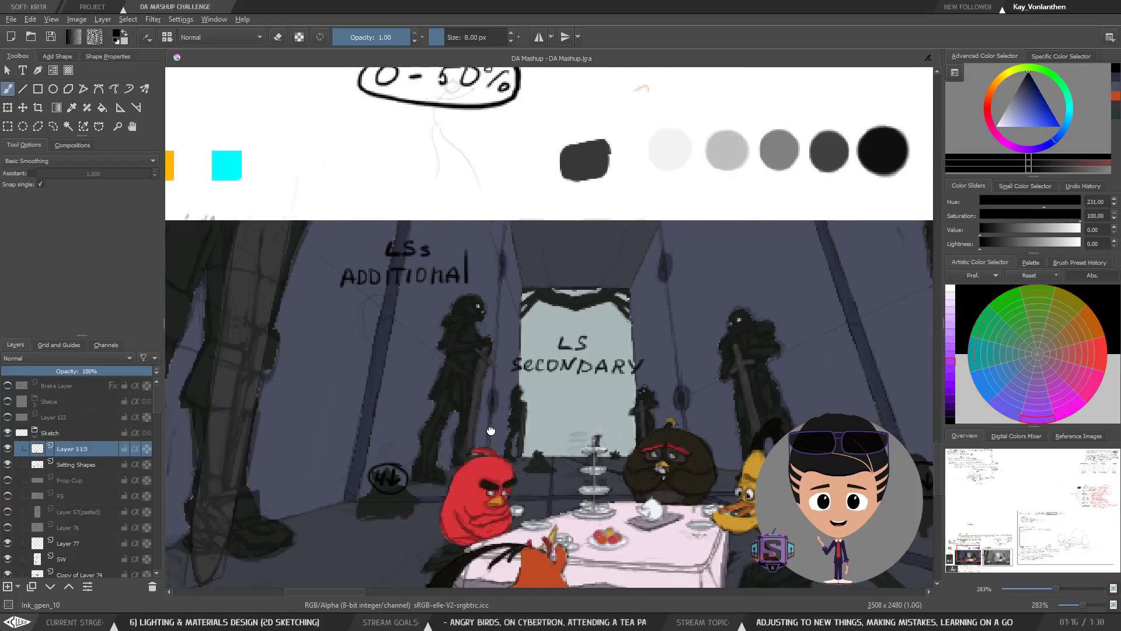
Step: Switch the brush to eraser mode at 13 px and view the whole picture together with its surrounding notes
left_click_drag(496, 426, 540, 421)
key("e")
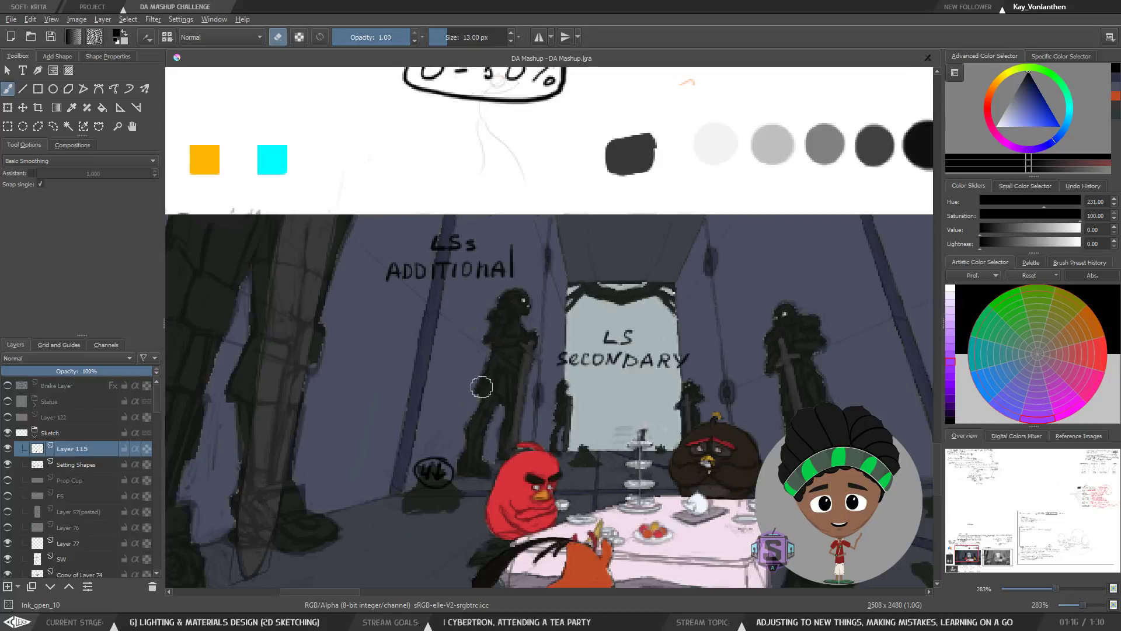
key("ctrl+minus")
key("ctrl+minus")
key("ctrl+minus")
key("ctrl+minus")
key("ctrl+minus")
key("ctrl+minus")
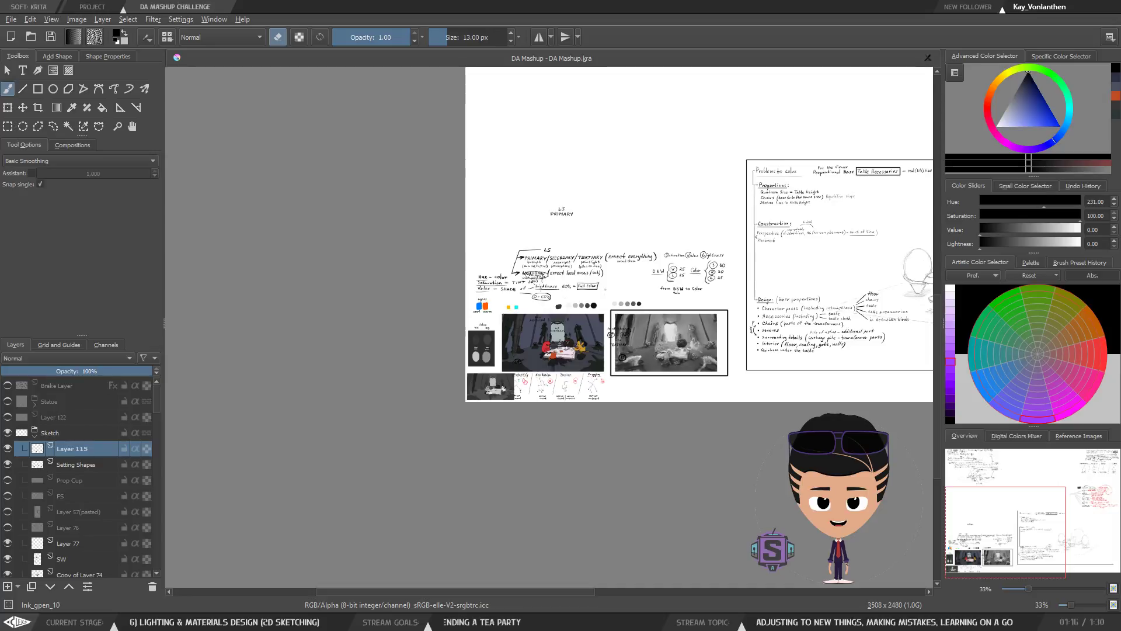
Step: Examine the walls, pillars and characters of the tea-party painting up close and as a whole picture
key("ctrl+plus")
key("ctrl+plus")
key("ctrl+plus")
key("ctrl+plus")
key("ctrl+plus")
key("ctrl+plus")
key("ctrl+plus")
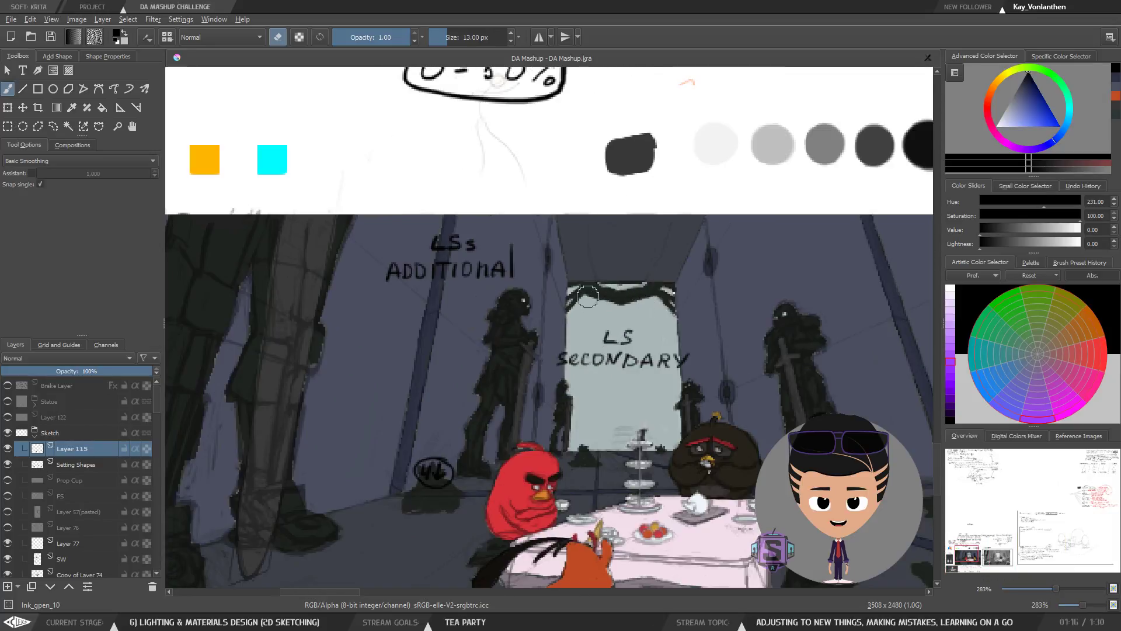
mouse_move(597, 433)
left_mouse_down()
mouse_move(503, 401)
mouse_move(584, 395)
left_mouse_up()
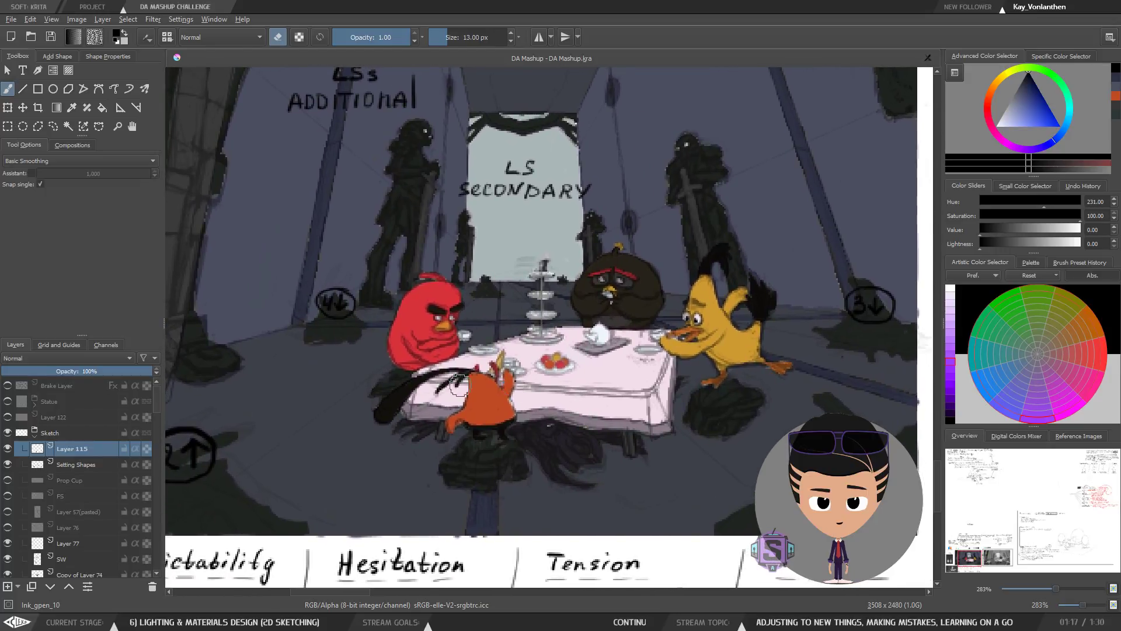
left_click(9, 449)
key("minus")
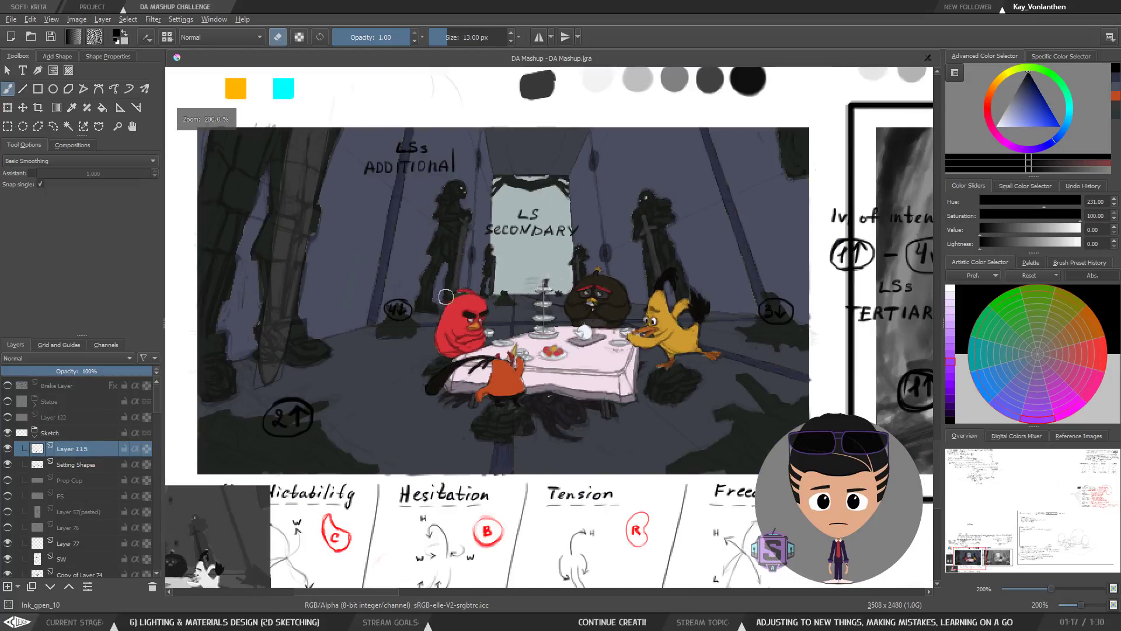
left_click_drag(414, 303, 465, 363)
key("plus")
key("plus")
left_click_drag(411, 436, 434, 483)
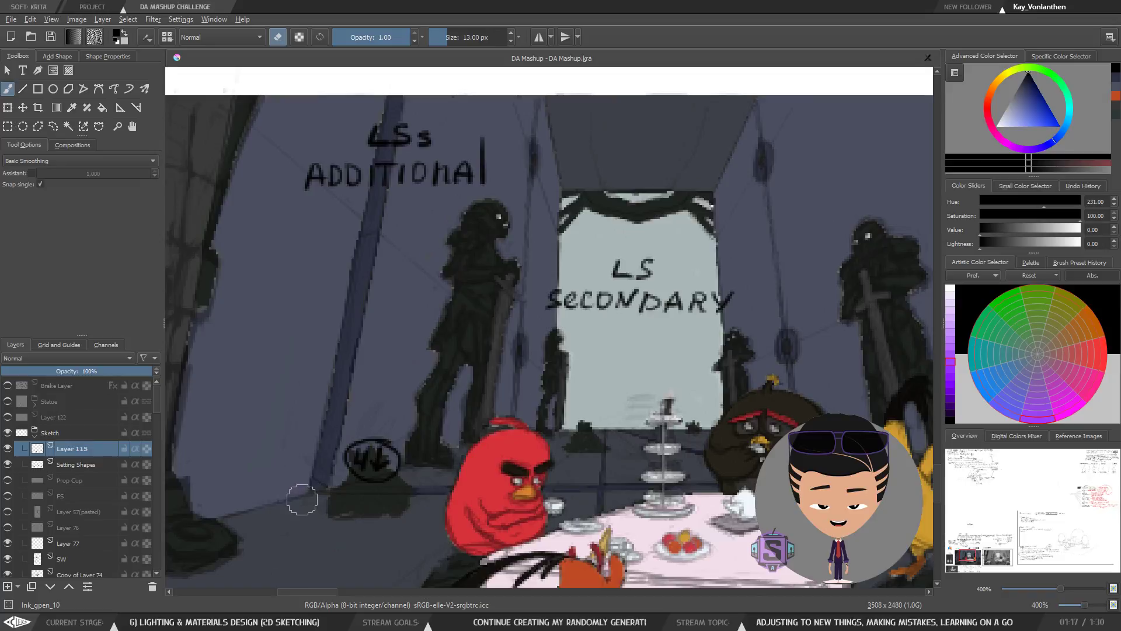
key("minus")
key("minus")
left_click_drag(726, 391, 665, 380)
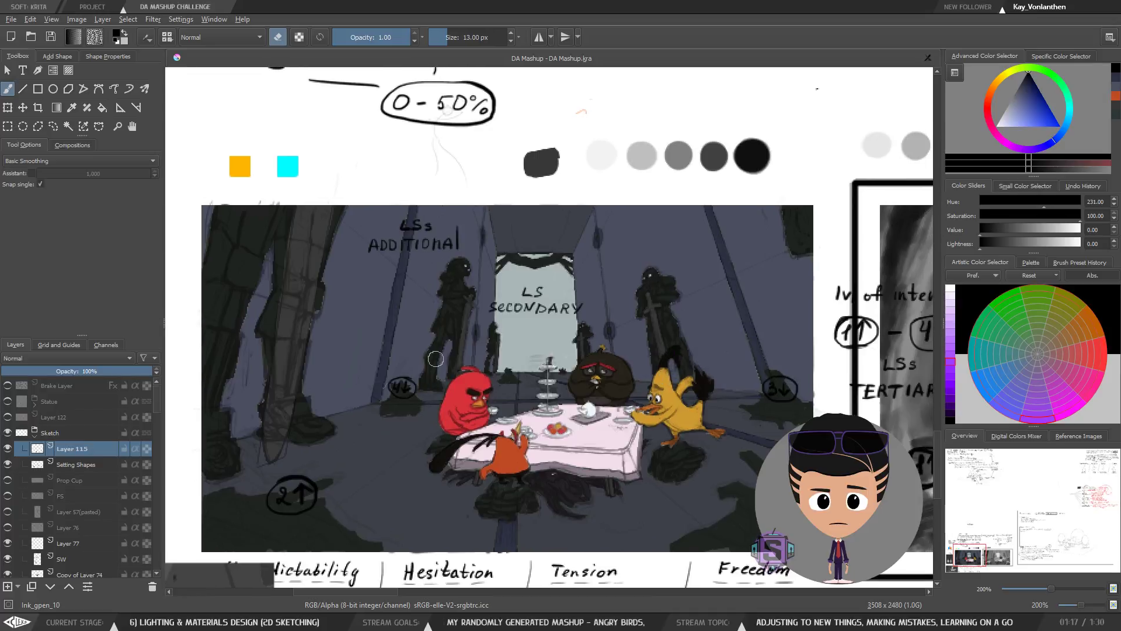
Step: Show the painting assistants and turn on their assistant previews
left_click(51, 19)
left_click(86, 234)
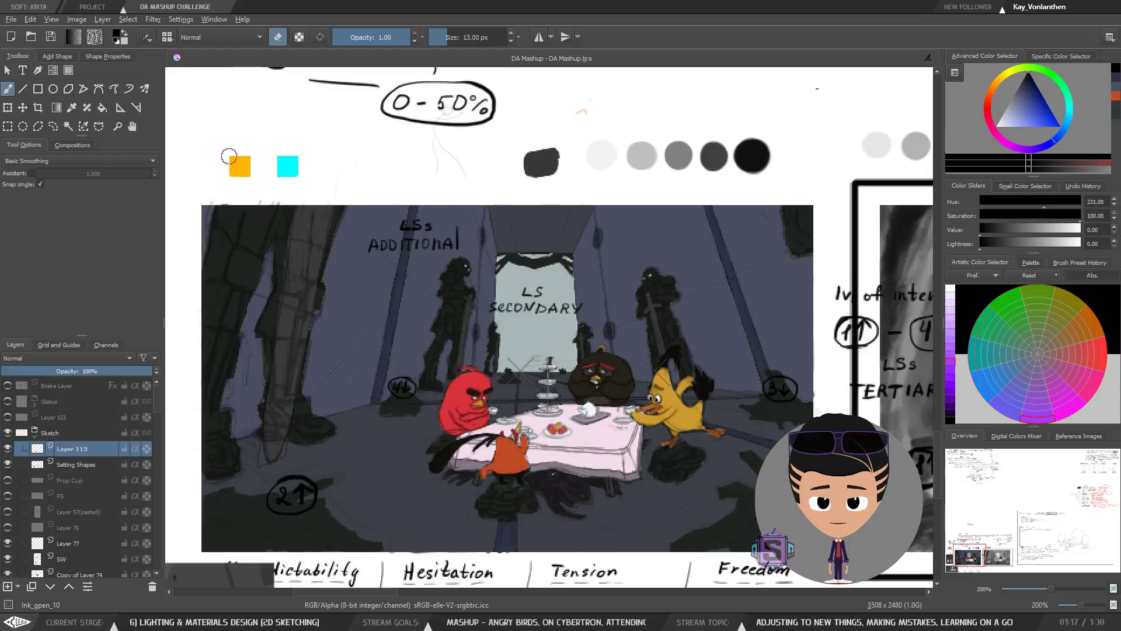
left_click(51, 20)
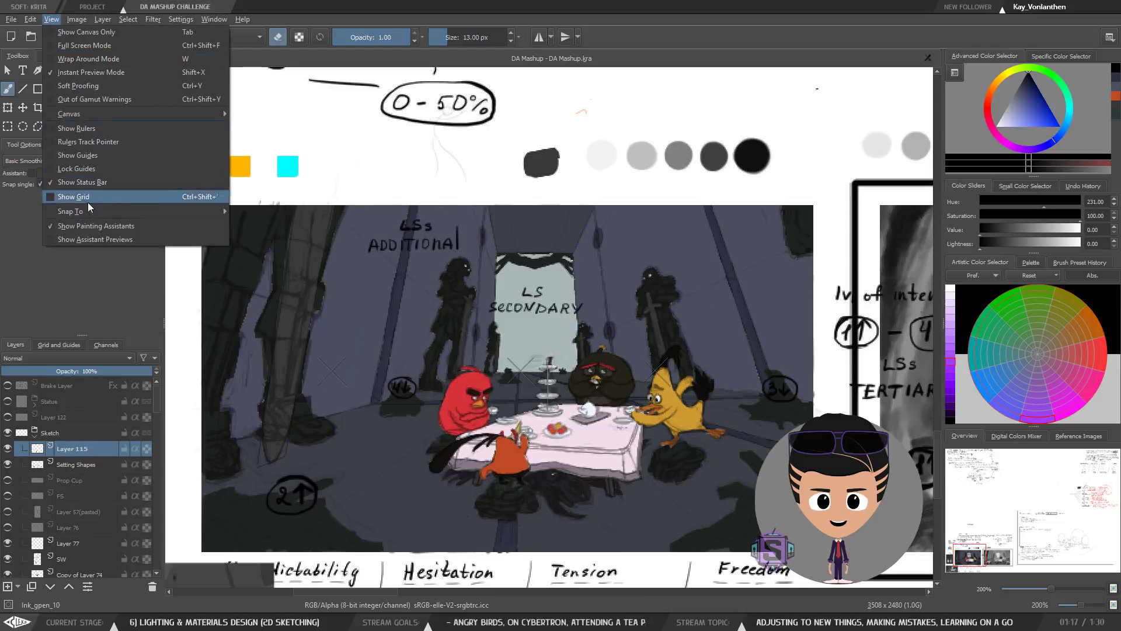
left_click(95, 239)
Step: Set the eraser size to 6 px over the left wall and its pillar
key("ctrl+plus")
key("ctrl+plus")
key("ctrl+minus")
key("ctrl+minus")
key("bracketleft")
key("bracketleft")
key("bracketleft")
key("bracketleft")
key("bracketleft")
key("bracketleft")
key("bracketleft")
key("bracketleft")
key("bracketleft")
key("bracketleft")
key("bracketleft")
key("ctrl+plus")
key("ctrl+plus")
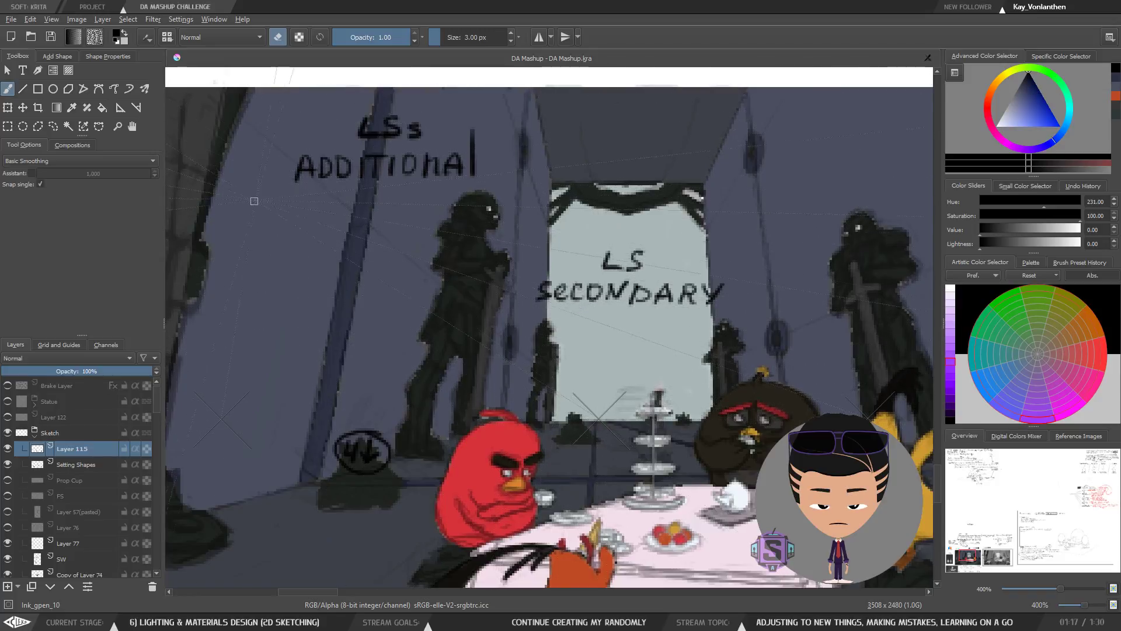
key("minus")
key("minus")
key("plus")
key("plus")
left_click_drag(518, 335, 450, 422)
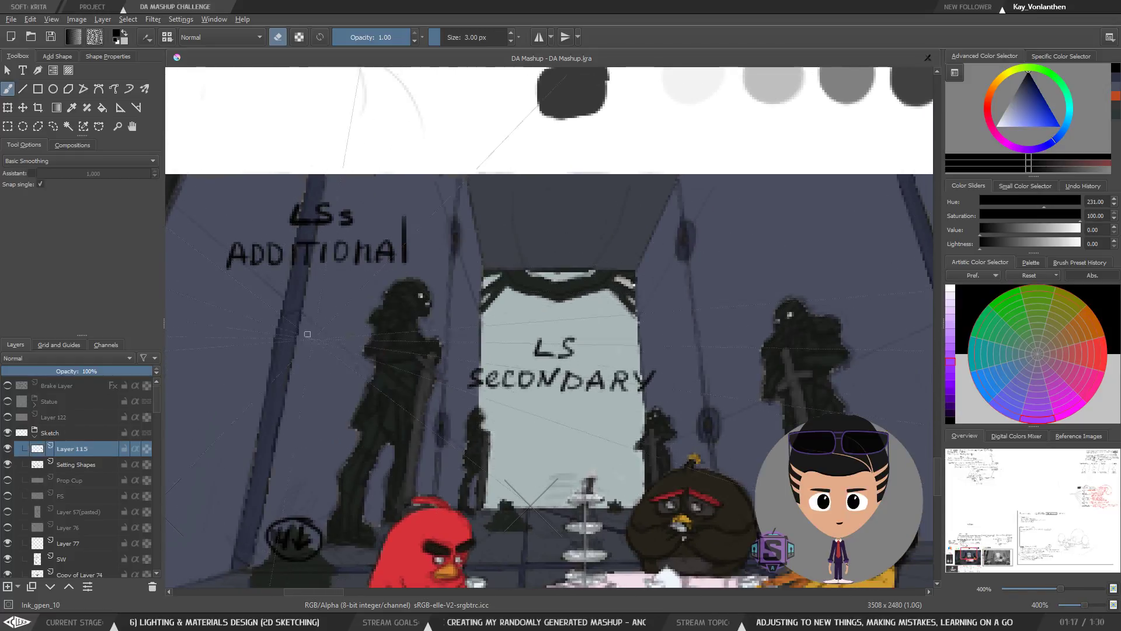
key("bracketright")
key("bracketright")
key("bracketright")
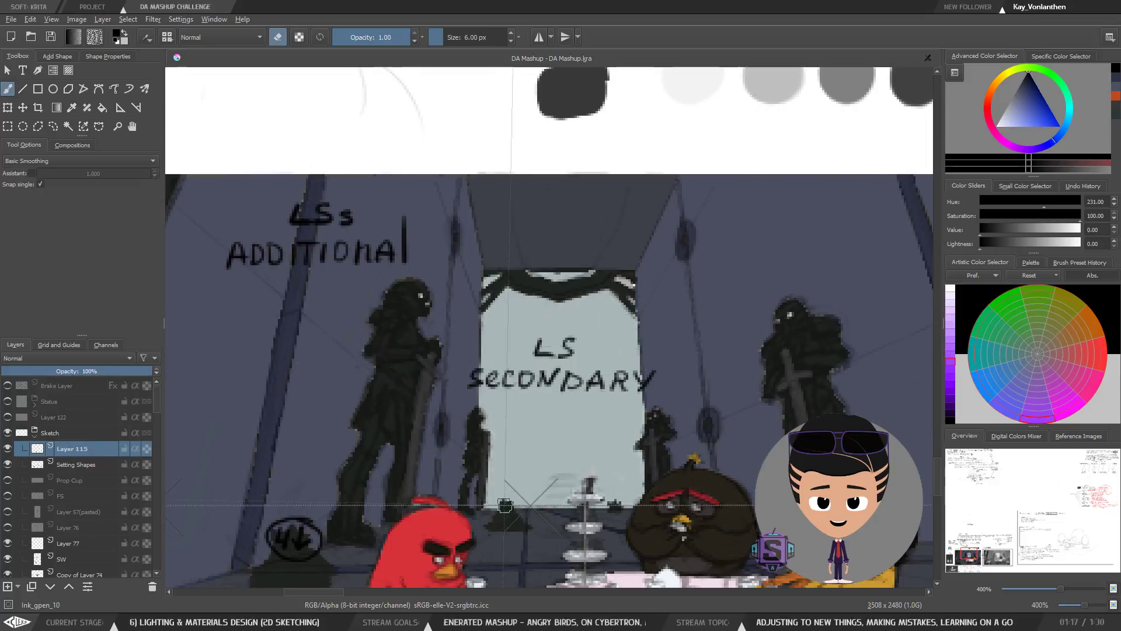
Step: Draw thin perspective guide lines across the left wall's pillar with a 1 px brush snapped to the assistants
key("e")
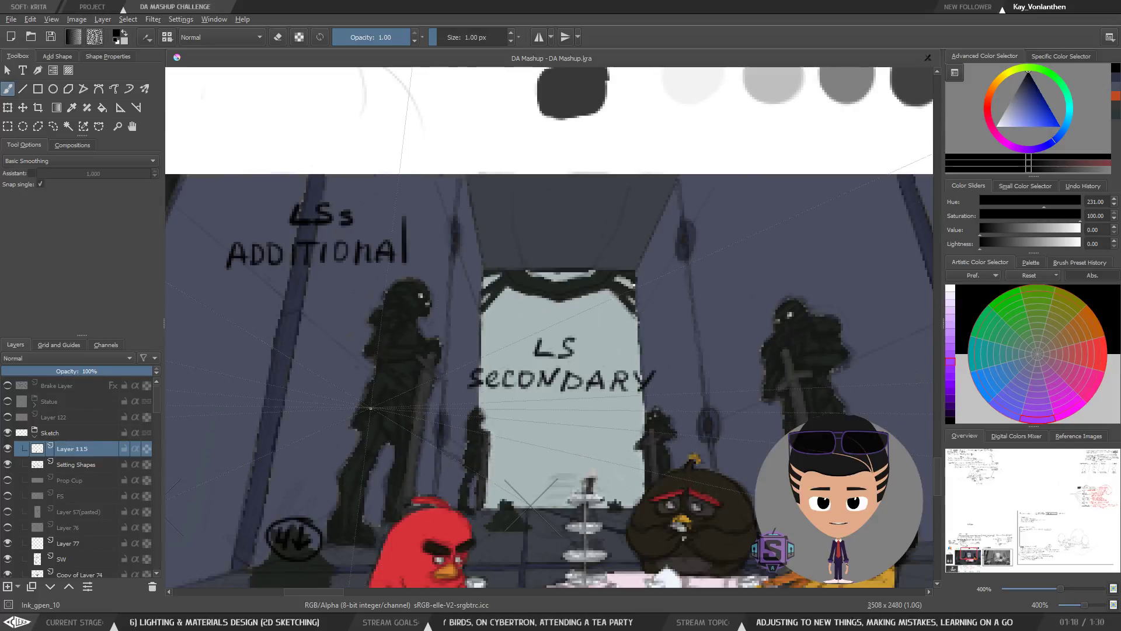
left_click(31, 173)
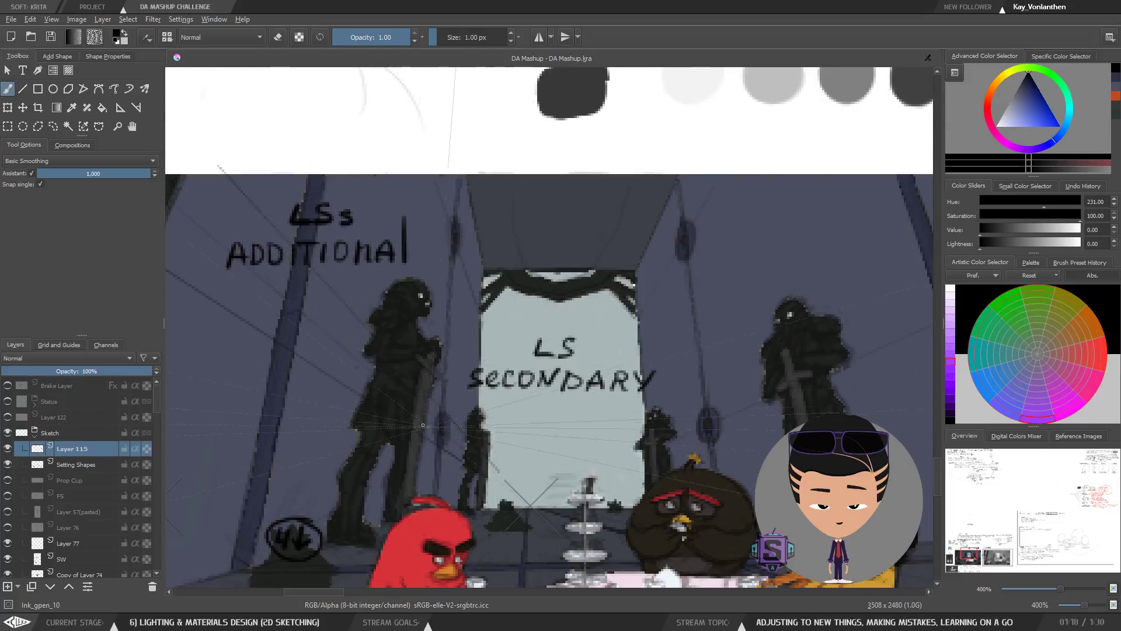
left_click_drag(474, 422, 442, 447)
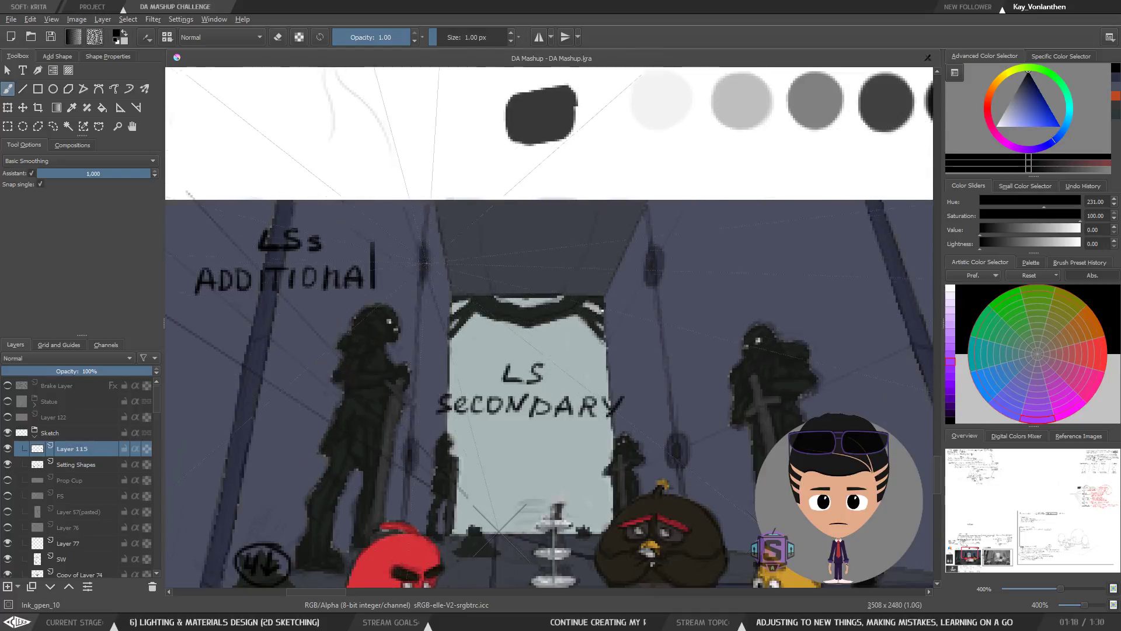
left_click_drag(572, 392, 496, 346)
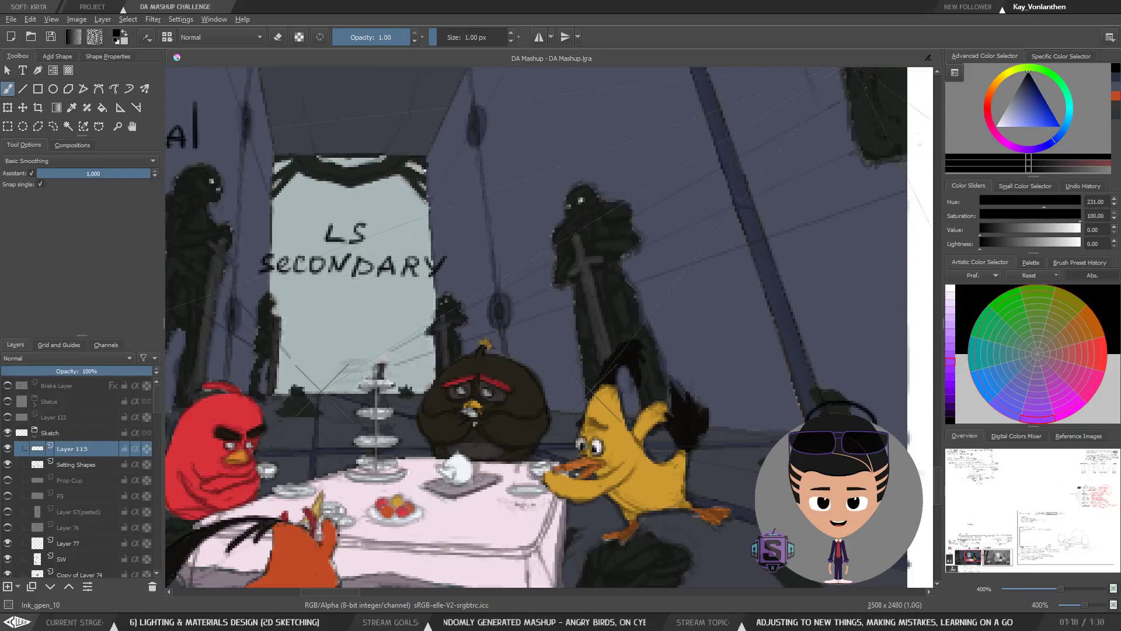
scroll(537, 449, "down", 3)
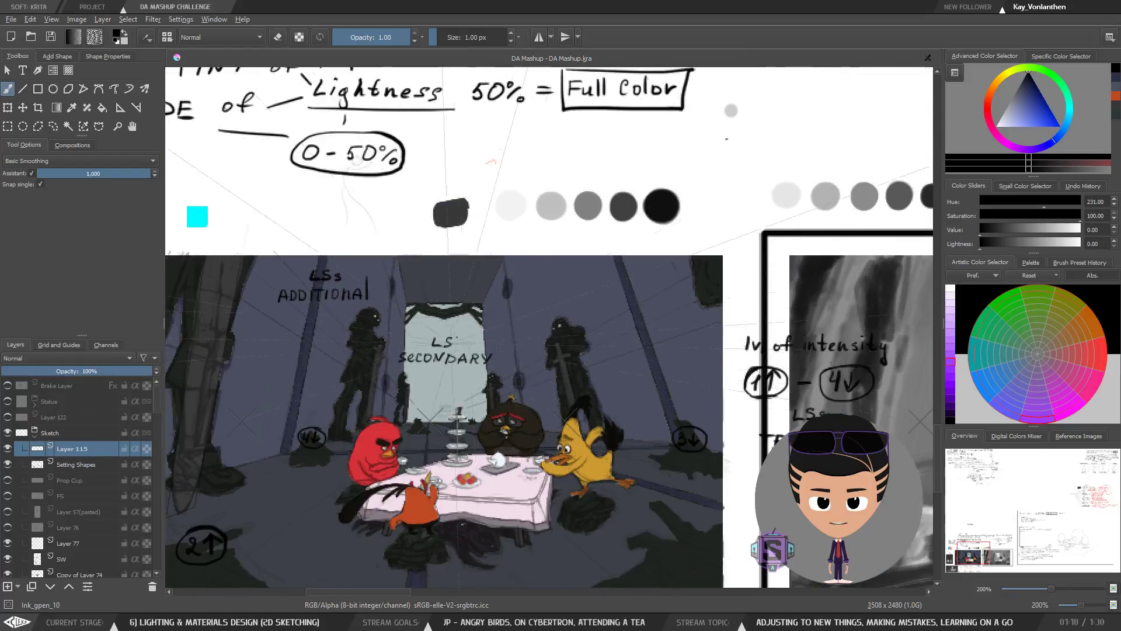
scroll(353, 415, "up", 3)
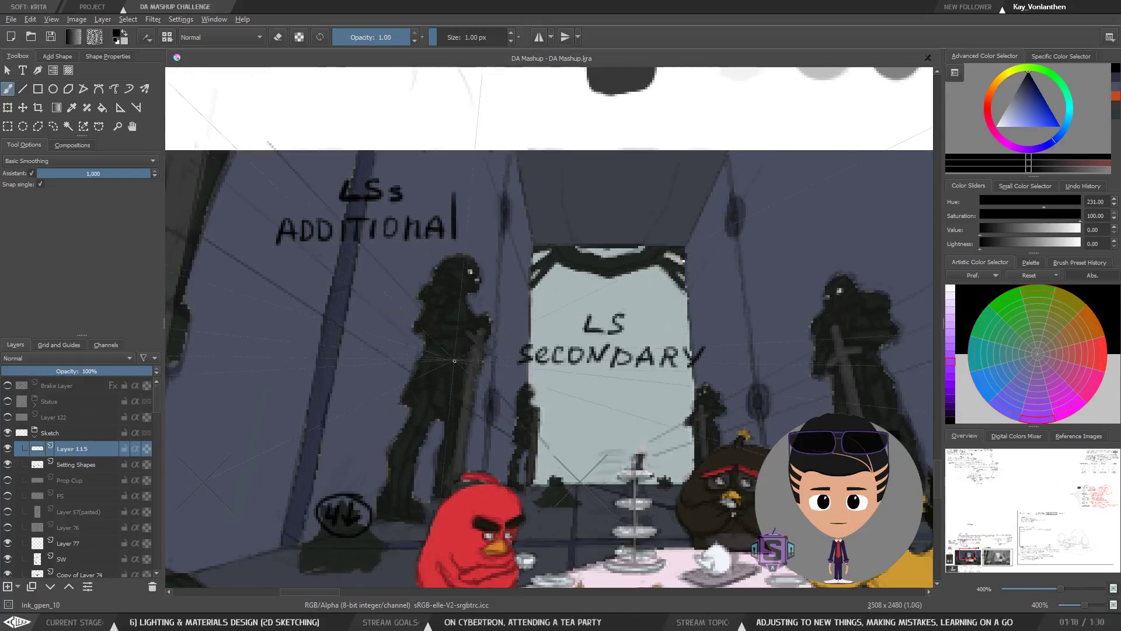
Step: Turn off assistant snapping, undo the stray brush stroke, and erase the excess guide lines with an 84 px eraser
key("minus")
left_click(31, 173)
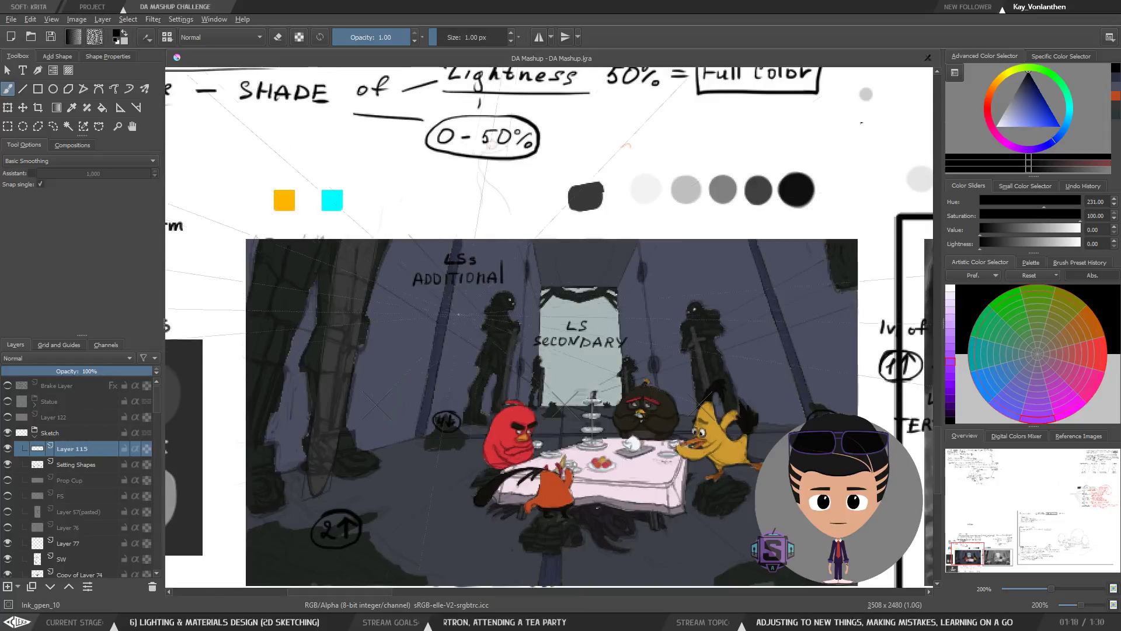
mouse_move(522, 385)
left_mouse_down()
mouse_move(443, 367)
mouse_move(536, 392)
left_mouse_up()
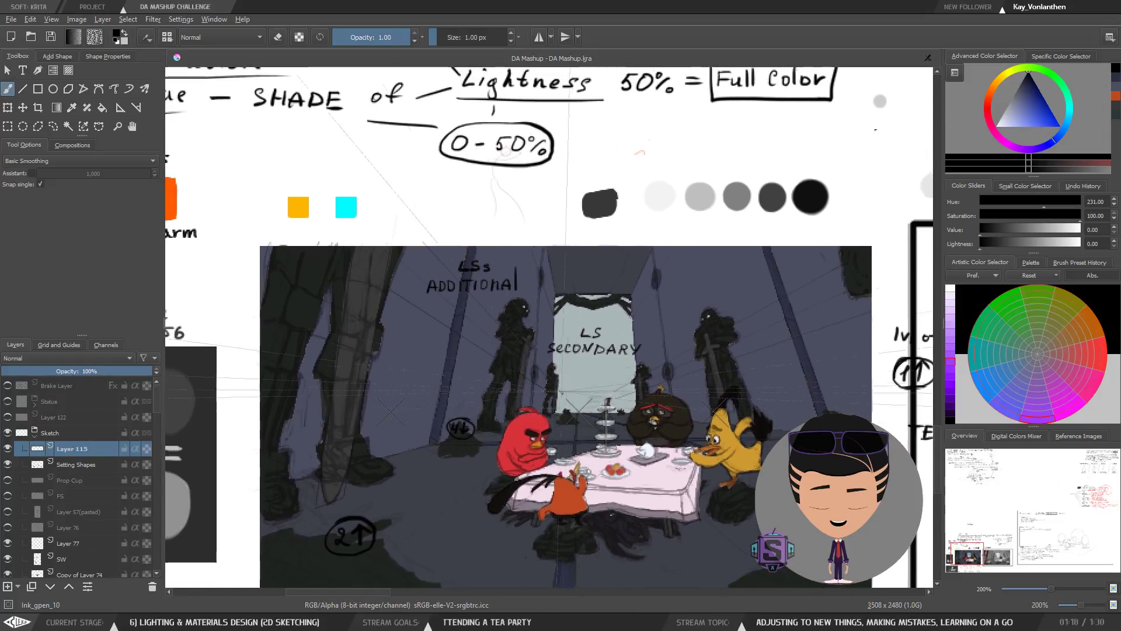
key("bracketright")
key("bracketright")
key("bracketright")
key("bracketright")
key("bracketright")
key("bracketright")
key("bracketright")
key("bracketright")
key("bracketright")
key("bracketright")
key("bracketright")
key("bracketright")
key("bracketright")
key("bracketright")
key("bracketright")
key("bracketright")
key("bracketright")
key("bracketright")
key("bracketright")
key("bracketright")
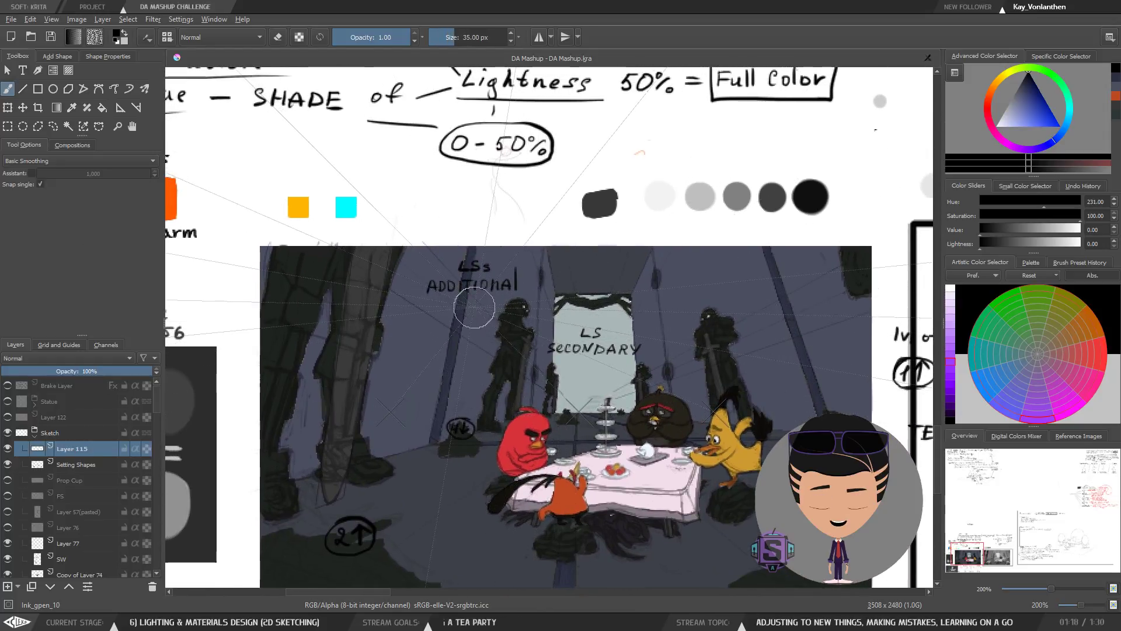
key("bracketright")
key("bracketright")
key("bracketright")
key("bracketright")
key("bracketright")
key("bracketright")
mouse_move(416, 229)
left_mouse_down()
mouse_move(422, 279)
mouse_move(453, 252)
mouse_move(397, 298)
mouse_move(413, 267)
left_mouse_up()
key("ctrl+z")
key("ctrl+z")
key("e")
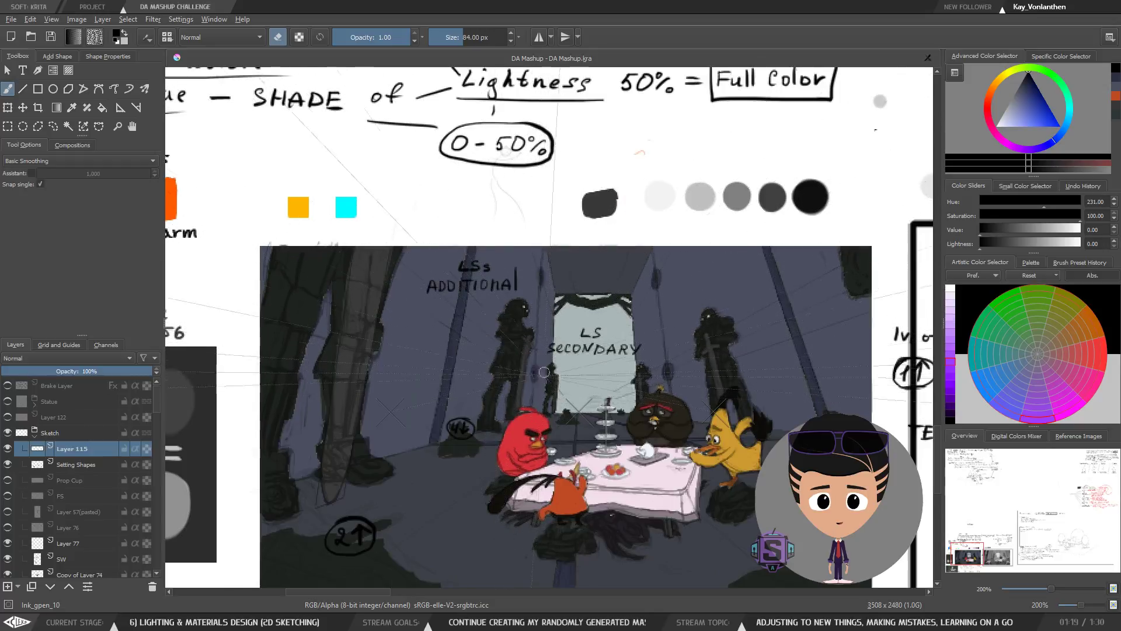
left_click_drag(625, 386, 538, 349)
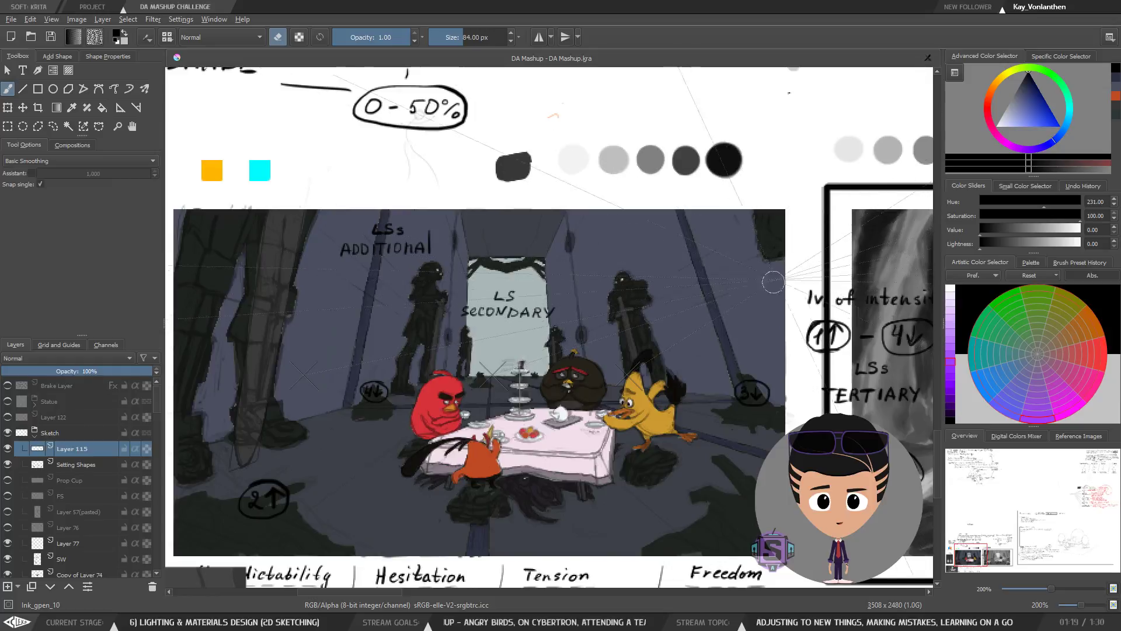
Step: Reduce the eraser size to 4 px for detail work on the left wall's pillar
key("ctrl+minus")
key("ctrl+plus")
key("ctrl+plus")
left_click_drag(366, 316, 625, 424)
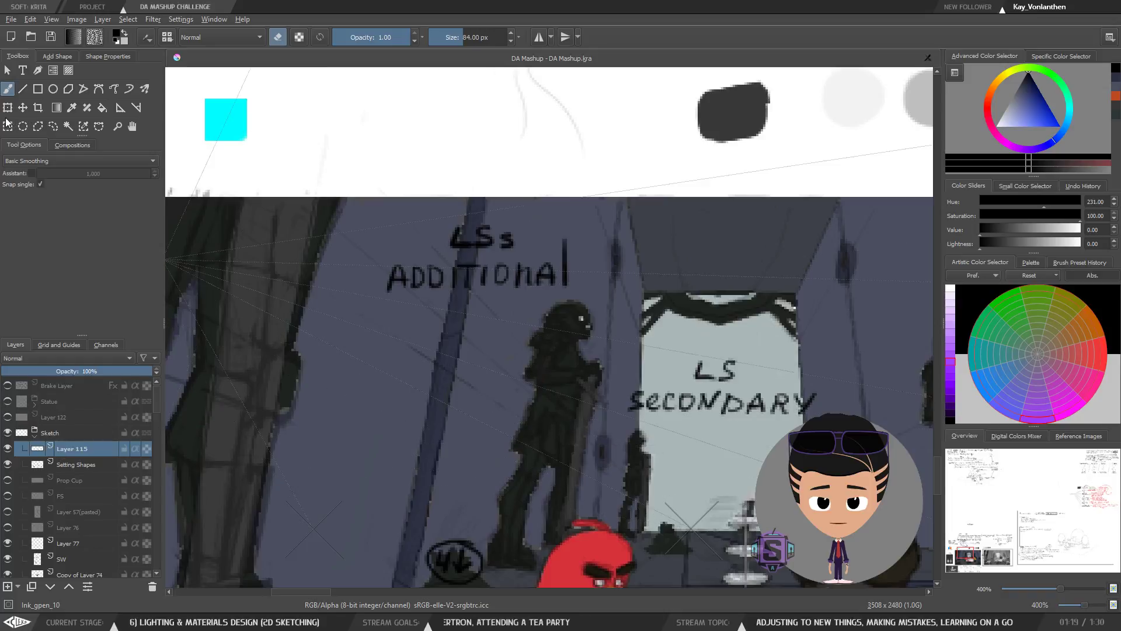
key("bracketleft")
key("bracketleft")
key("bracketleft")
key("bracketleft")
key("bracketleft")
key("bracketleft")
key("bracketleft")
key("bracketleft")
key("bracketleft")
key("bracketleft")
key("bracketleft")
key("bracketleft")
key("bracketleft")
key("bracketleft")
key("bracketleft")
key("bracketleft")
key("bracketleft")
key("bracketleft")
key("bracketleft")
key("bracketleft")
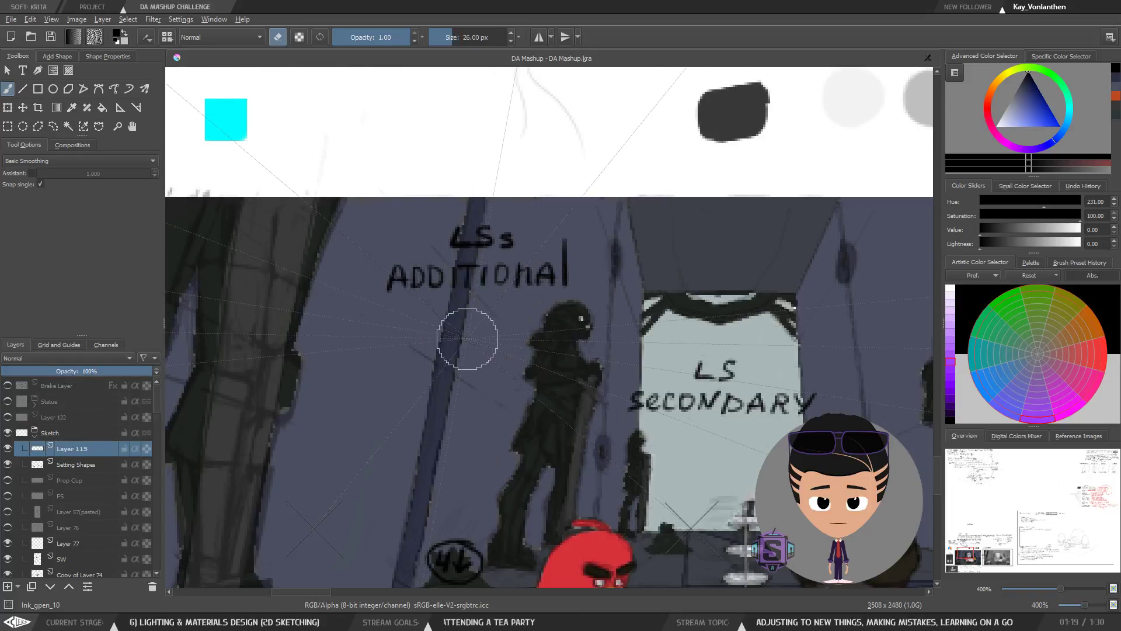
key("bracketleft")
key("bracketleft")
key("bracketleft")
key("bracketleft")
key("bracketleft")
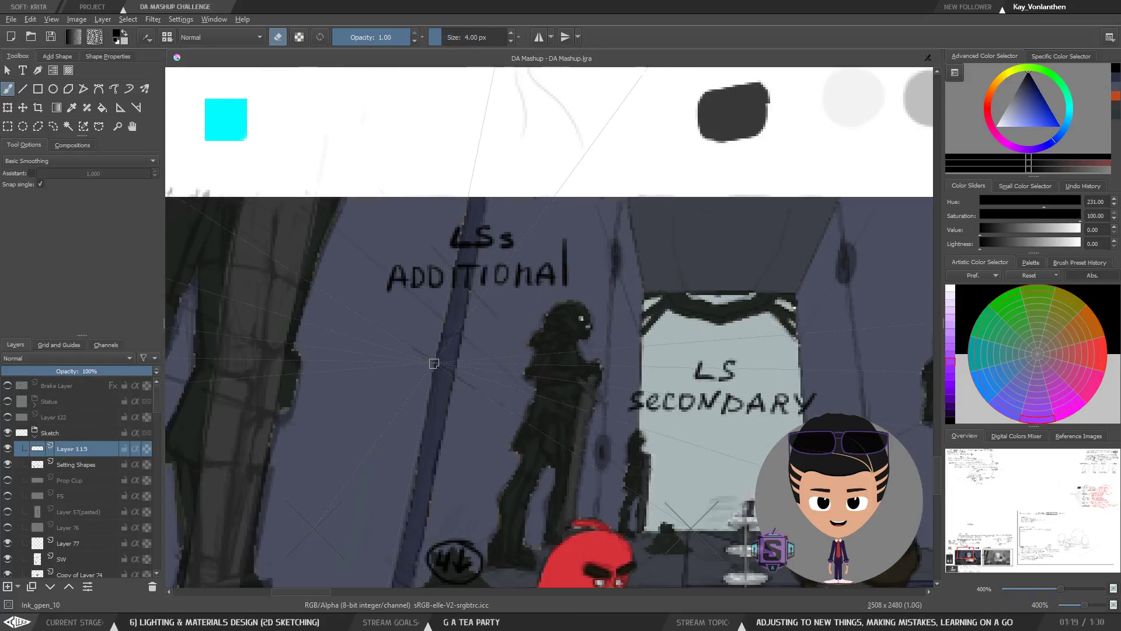
Step: Sketch a tall oval disc outline around the guide lines on the left wall's pillar with a 4 px brush
mouse_move(615, 439)
left_mouse_down()
mouse_move(533, 370)
mouse_move(513, 370)
left_mouse_up()
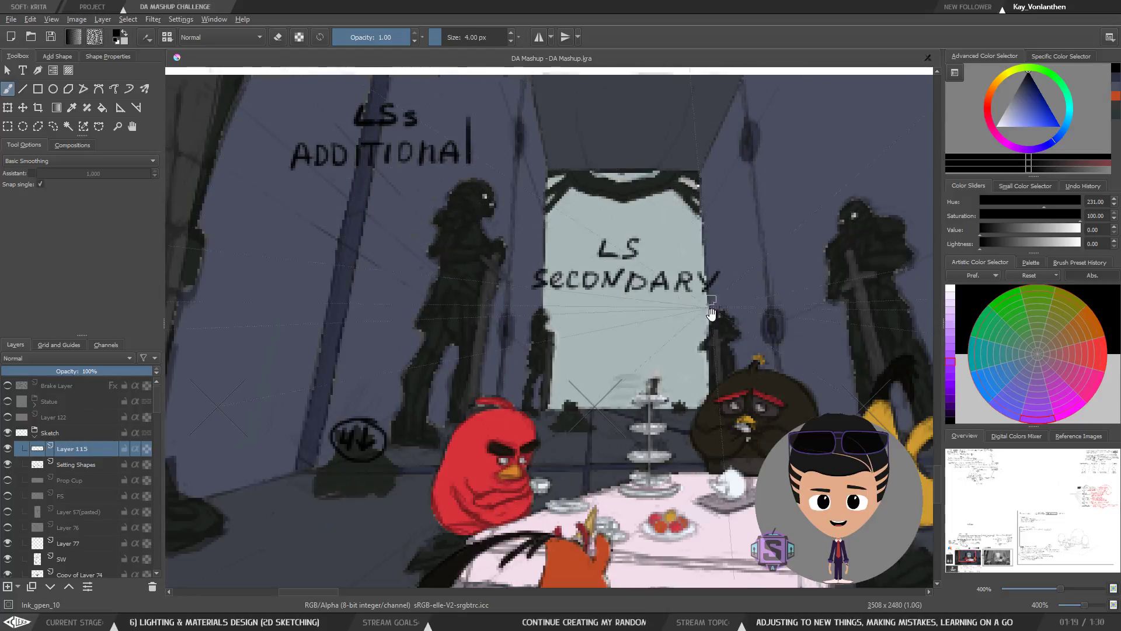
left_click_drag(760, 341, 705, 357)
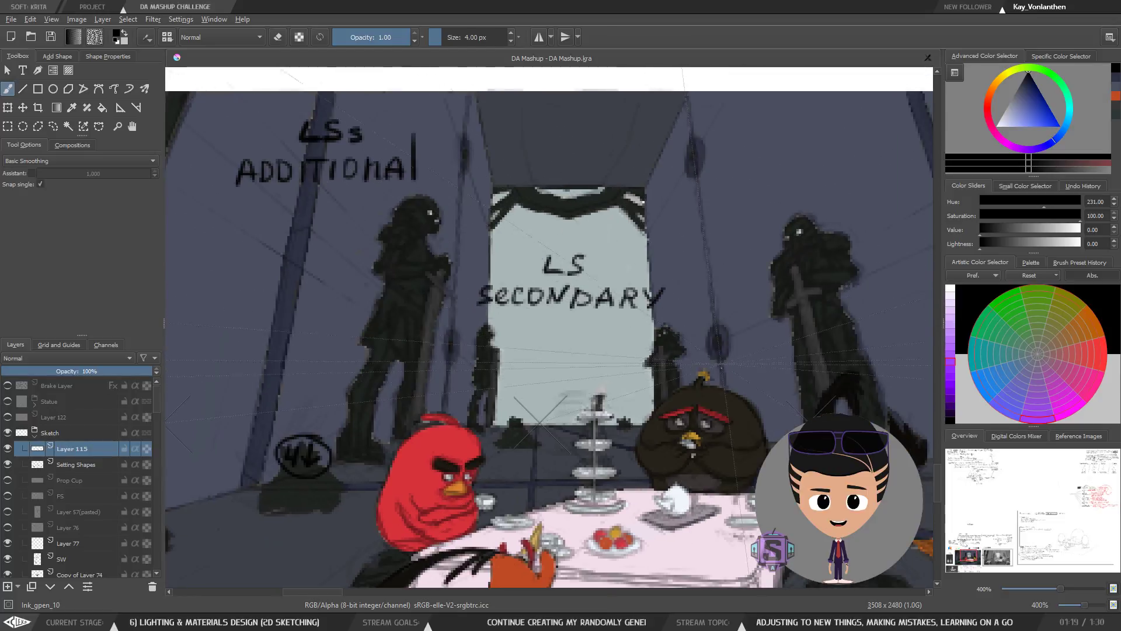
key("minus")
key("minus")
key("plus")
key("plus")
left_click_drag(383, 324, 499, 410)
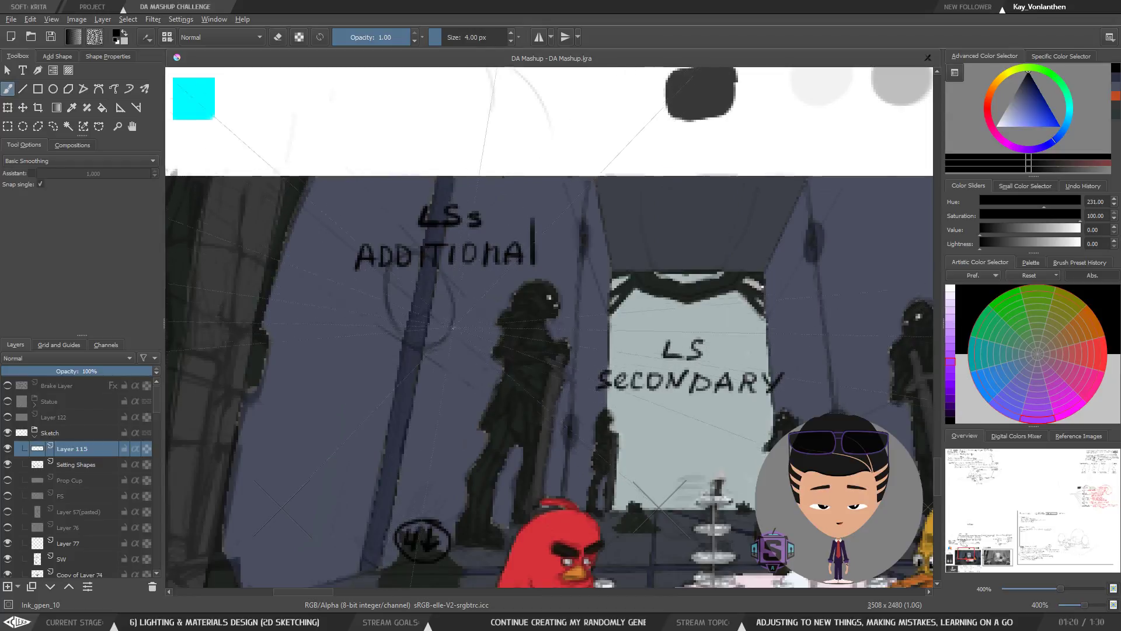
Step: Check the oval disc's perspective in a mirrored view of the whole picture and restore the normal orientation
key("minus")
key("minus")
key("m")
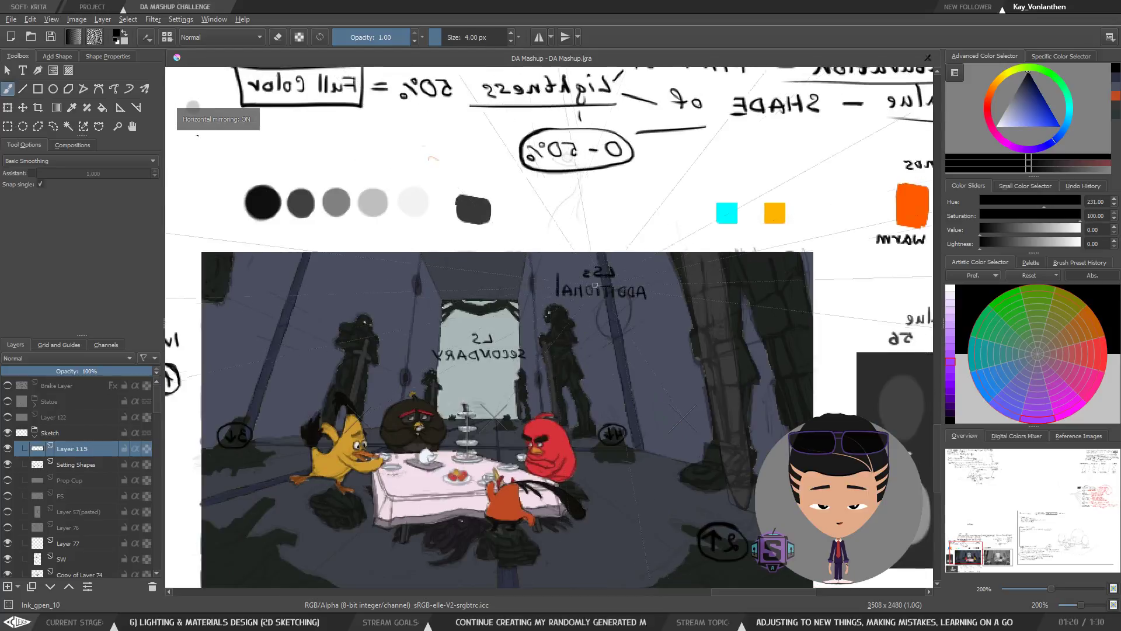
key("plus")
key("m")
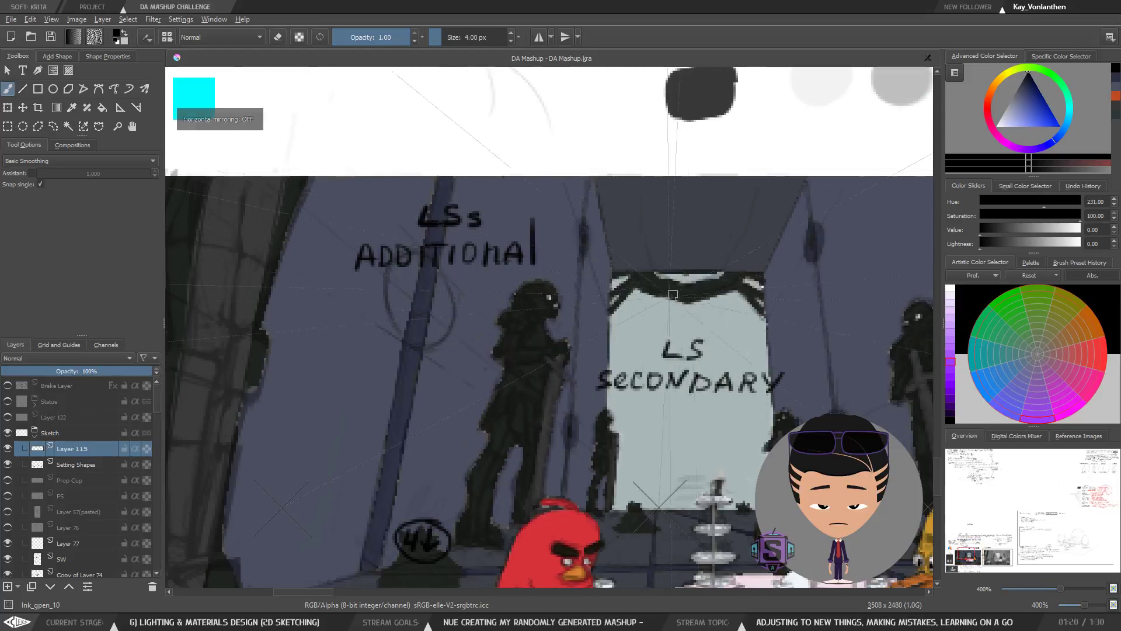
Step: Sketch a smaller concentric oval inside the left wall's disc and check it within the whole picture
key("plus")
left_click_drag(371, 300, 388, 340)
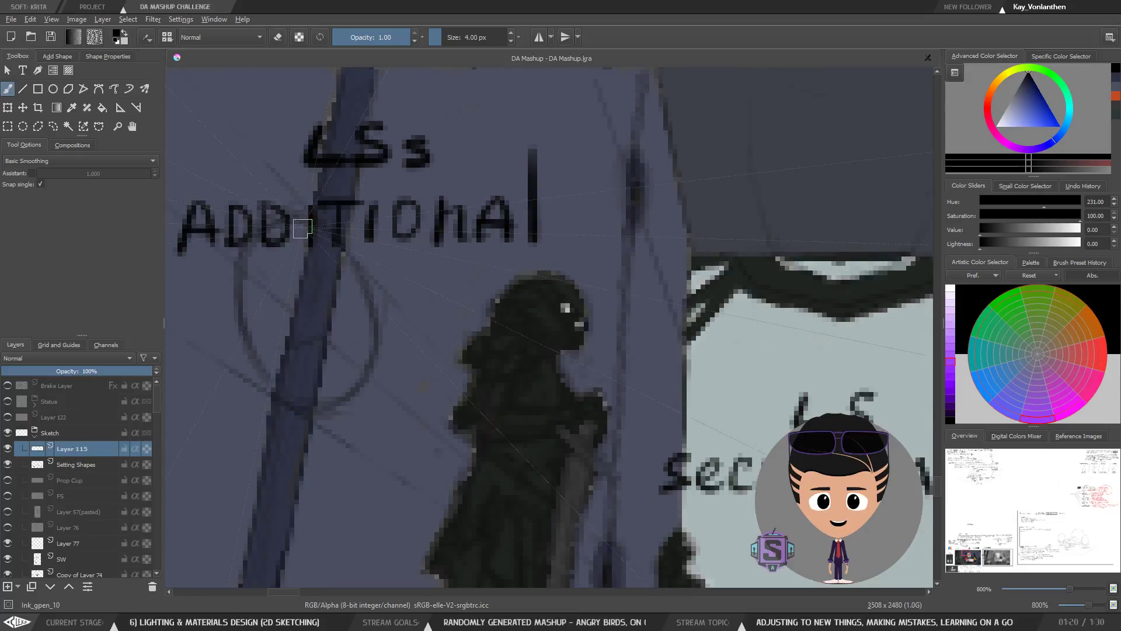
key("minus")
key("plus")
key("e")
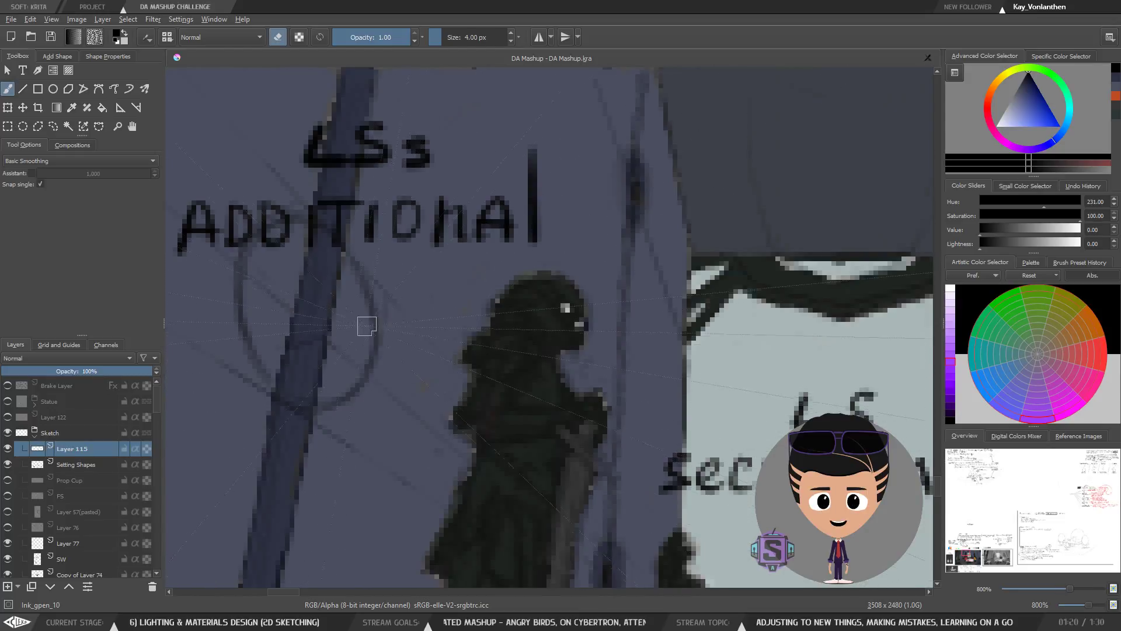
key("e")
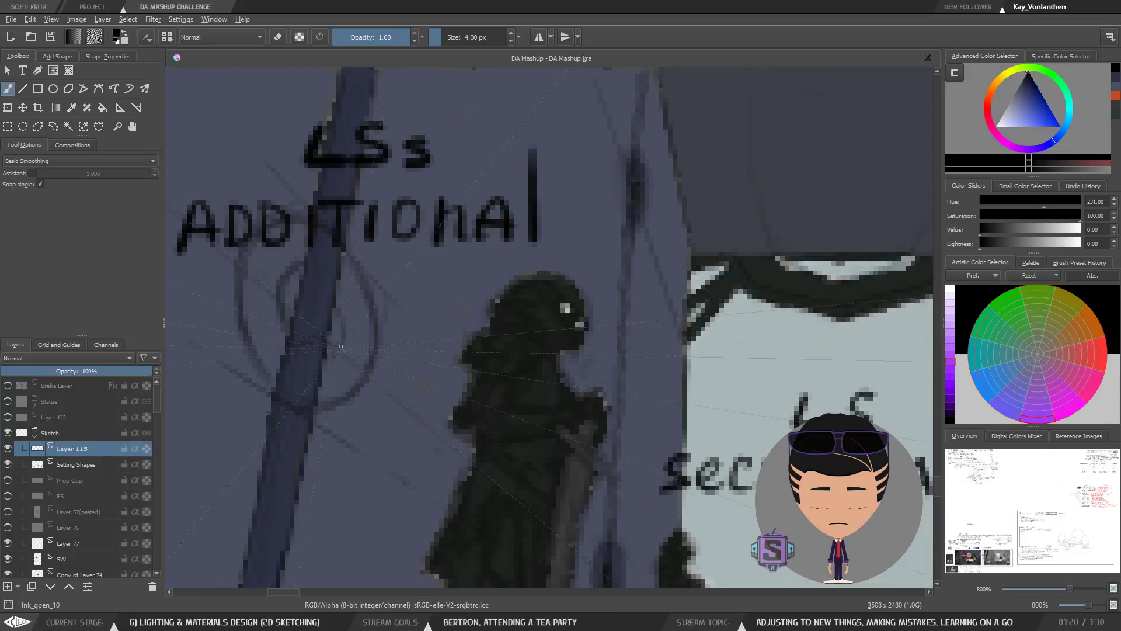
key("ctrl+minus")
key("ctrl+minus")
key("ctrl+minus")
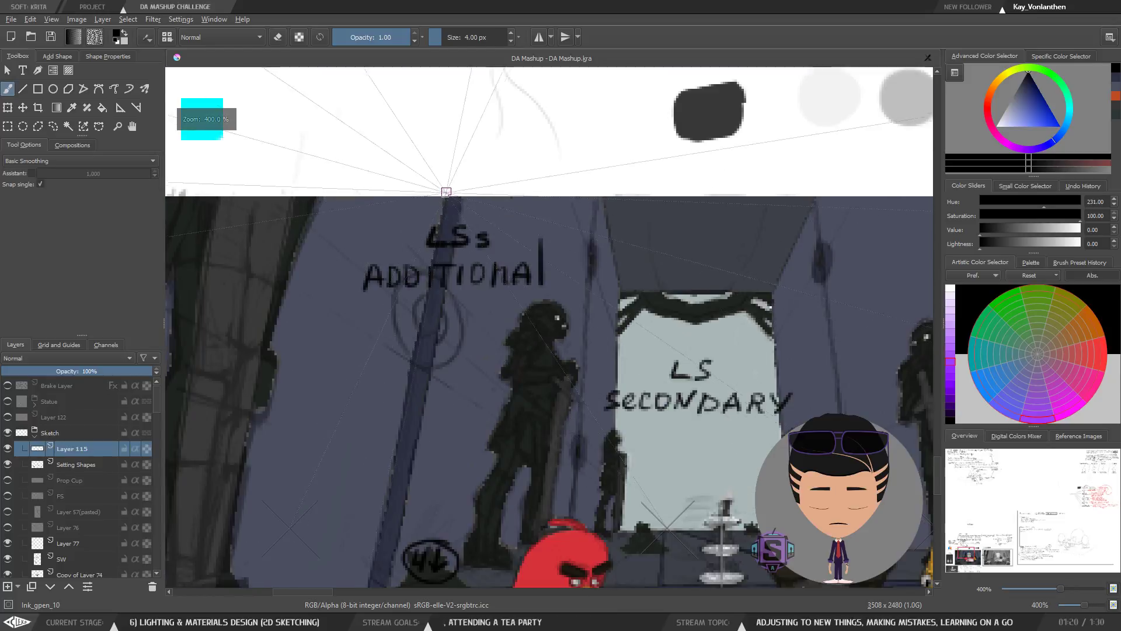
key("ctrl+plus")
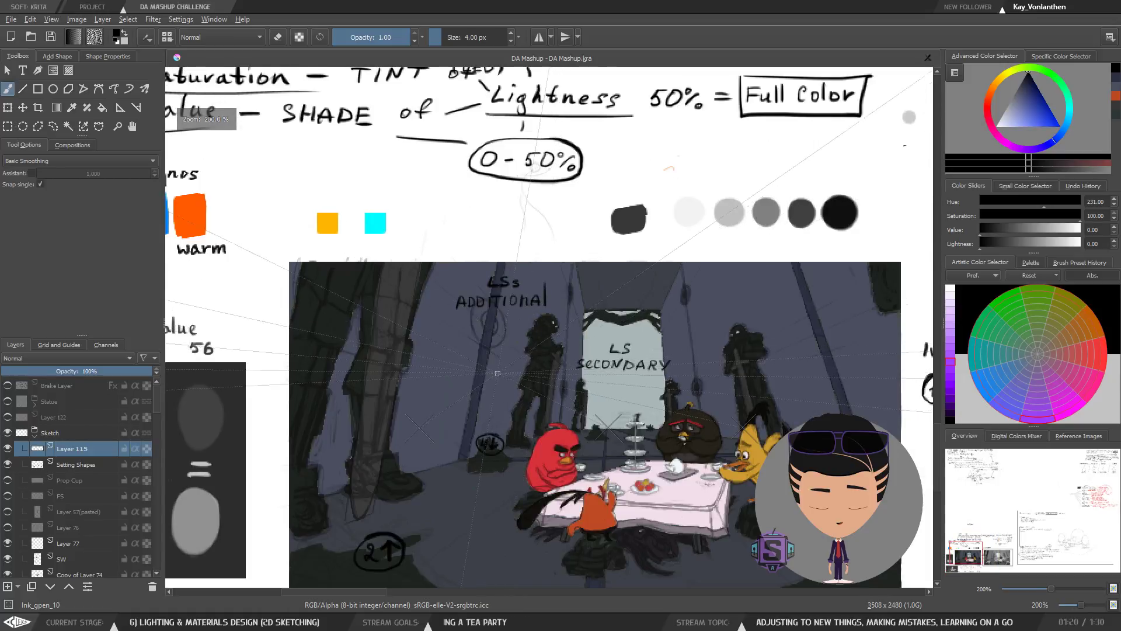
key("ctrl+plus")
key("ctrl+plus")
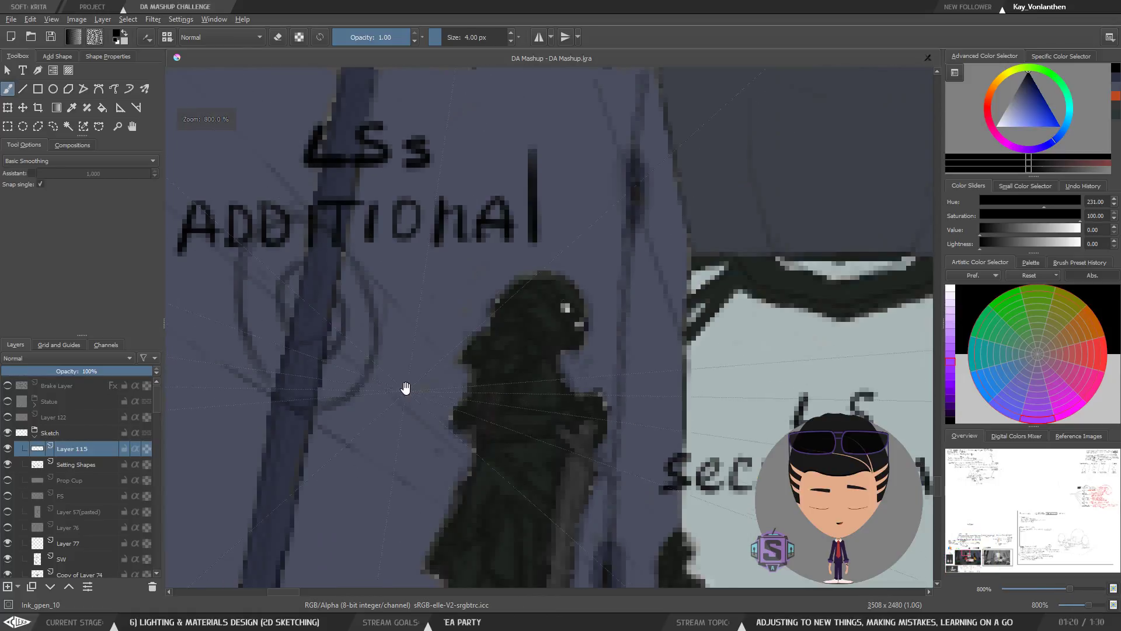
Step: Remove the smaller inner oval from the left wall's disc, keeping only its outer outline
left_click_drag(406, 387, 470, 405)
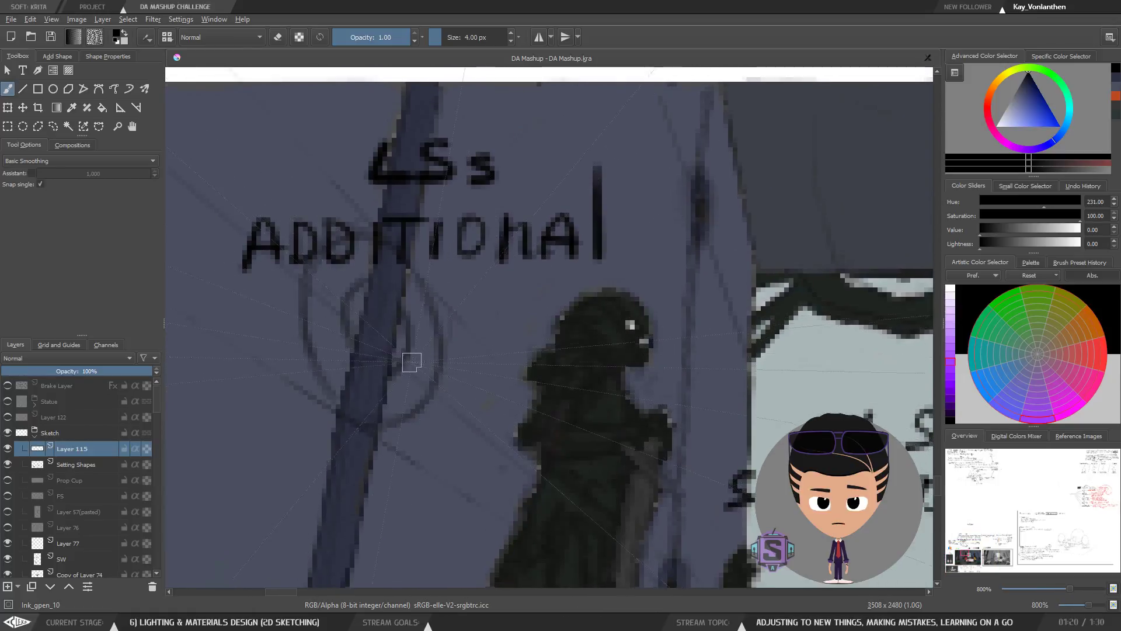
key("l")
key("b")
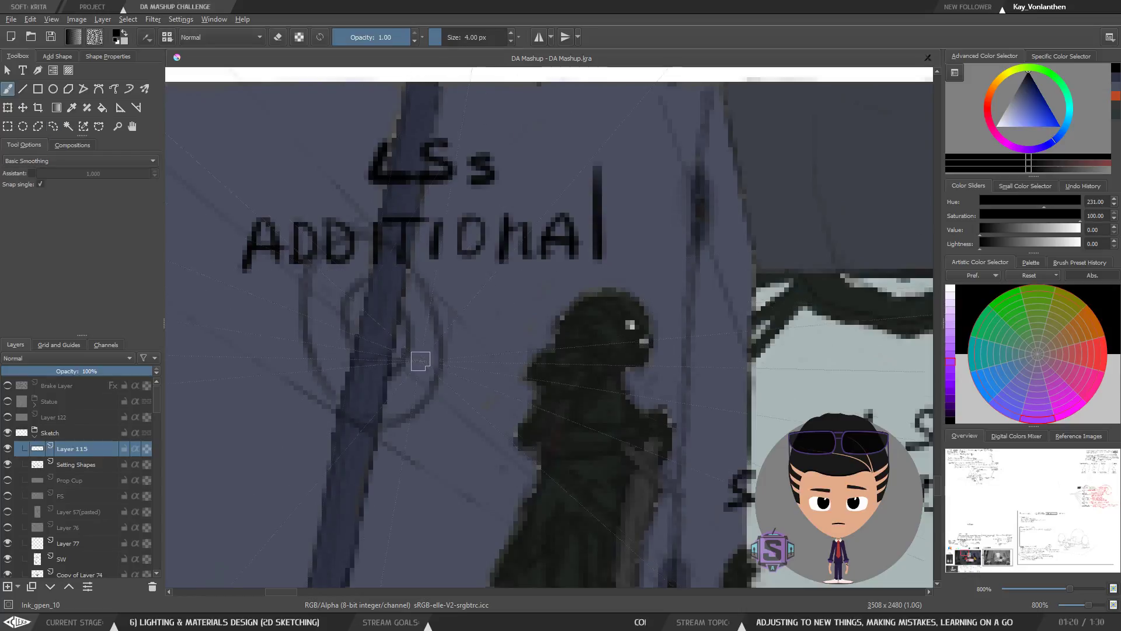
key("minus")
key("minus")
key("minus")
key("minus")
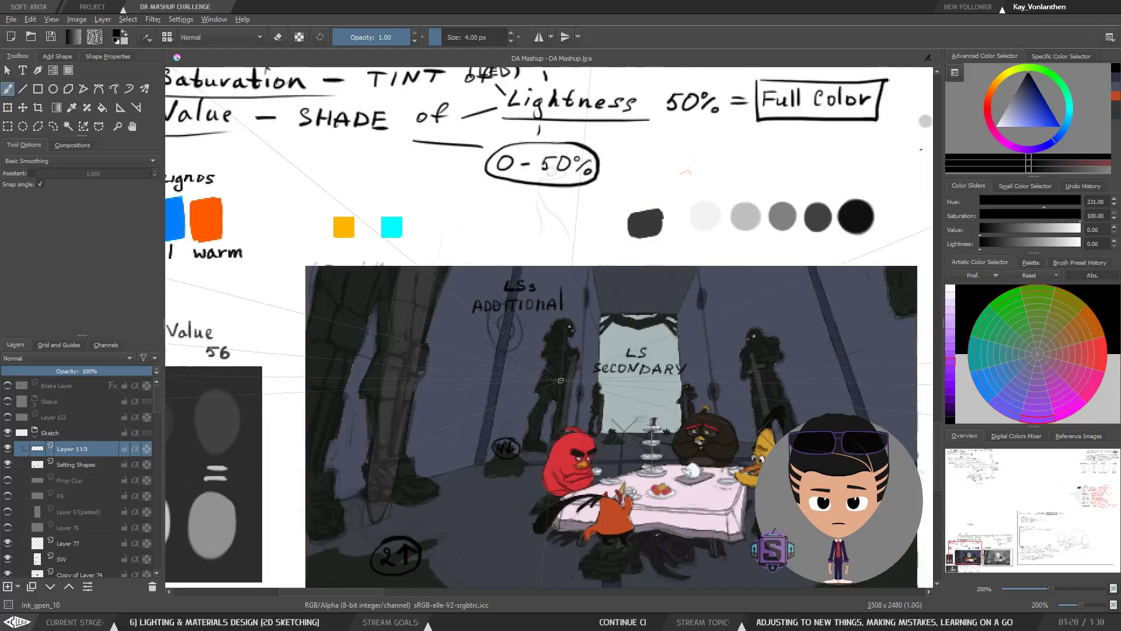
key("plus")
key("plus")
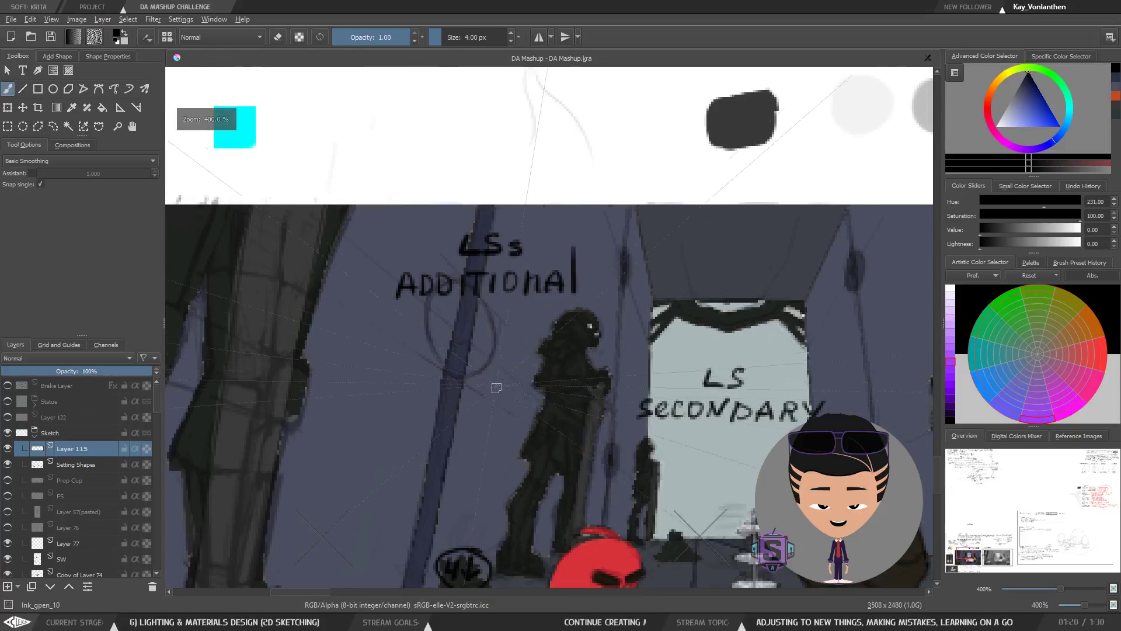
left_click_drag(465, 311, 487, 327)
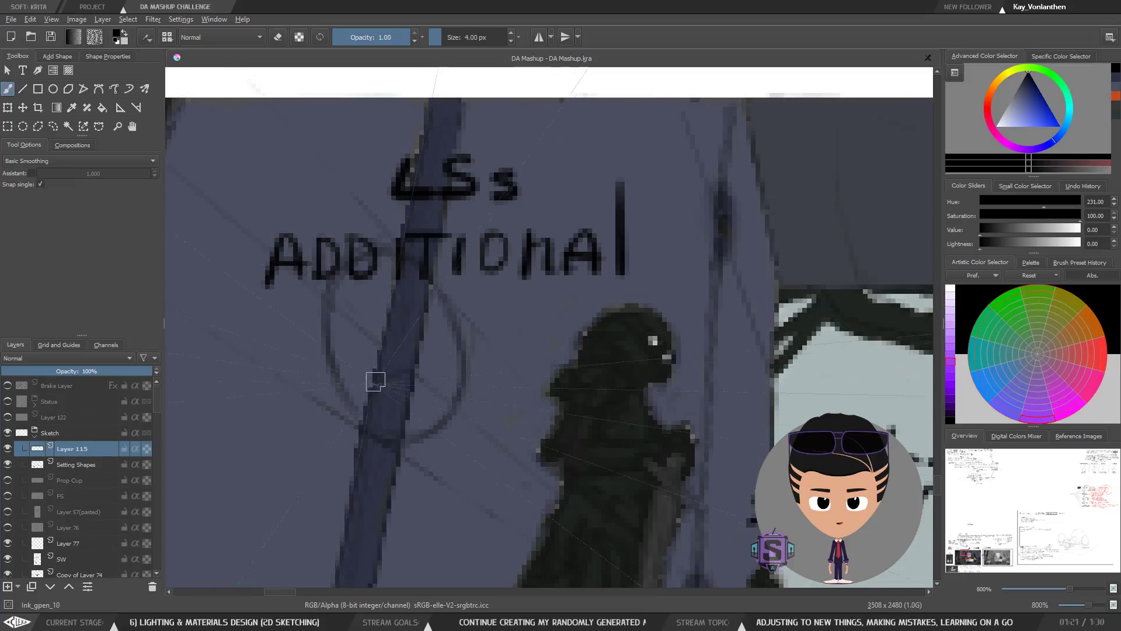
Step: Sample the wall colour beside the left pillar and enlarge the brush to 8 px
left_click(412, 344, "ctrl")
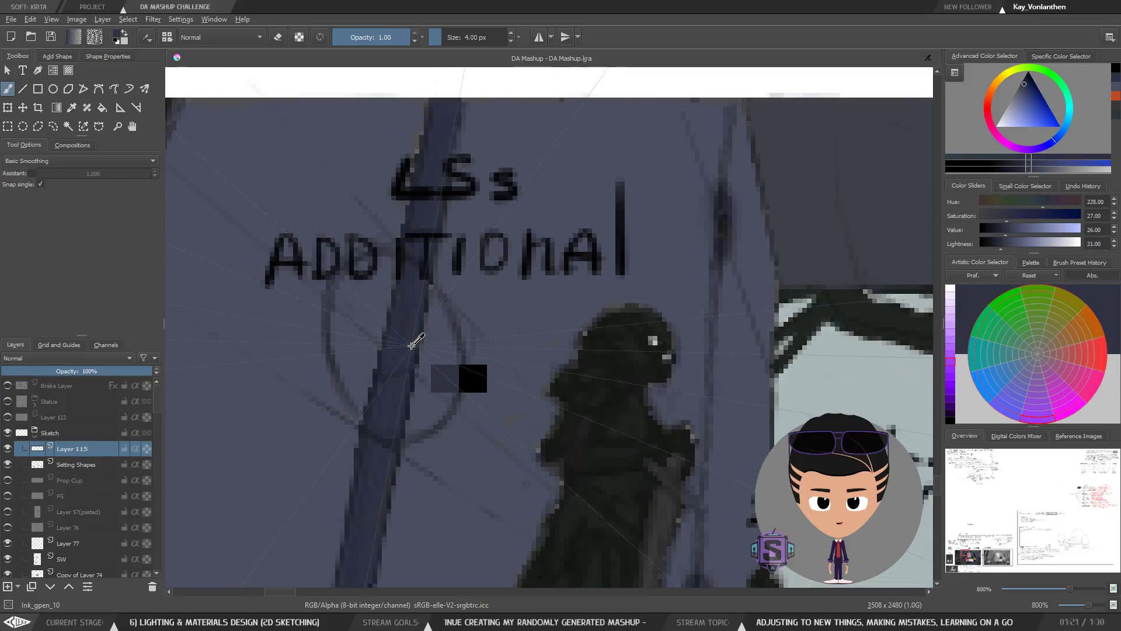
key("bracketright")
key("bracketright")
key("bracketright")
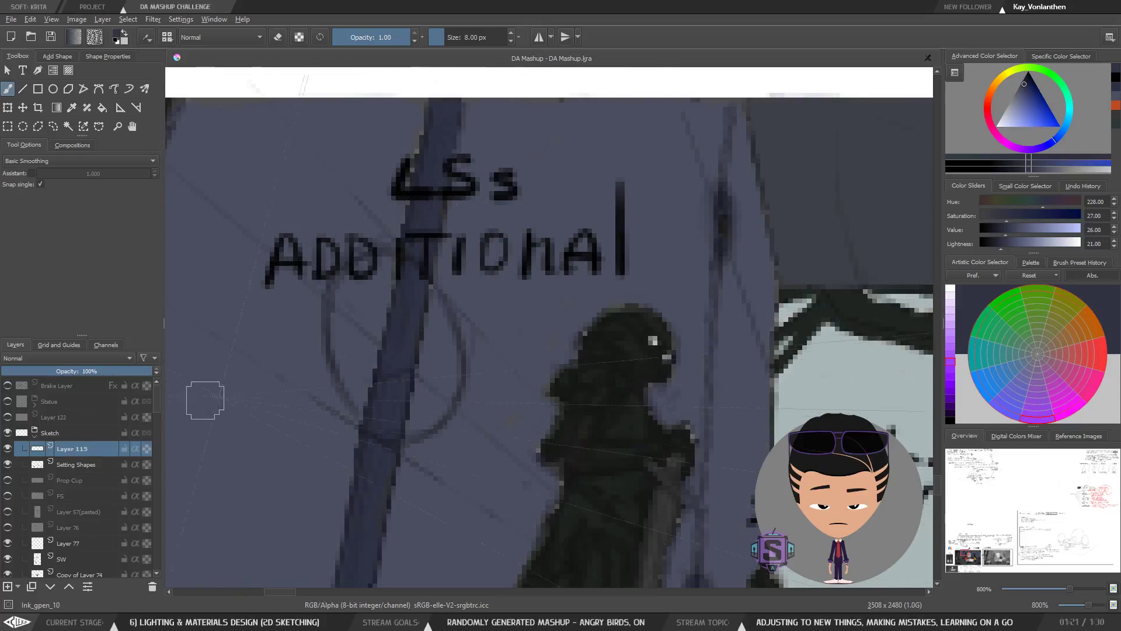
Step: Select the Colors layer in the Local Values group and turn on its filter mask to view the characters in greyscale
left_click(384, 469)
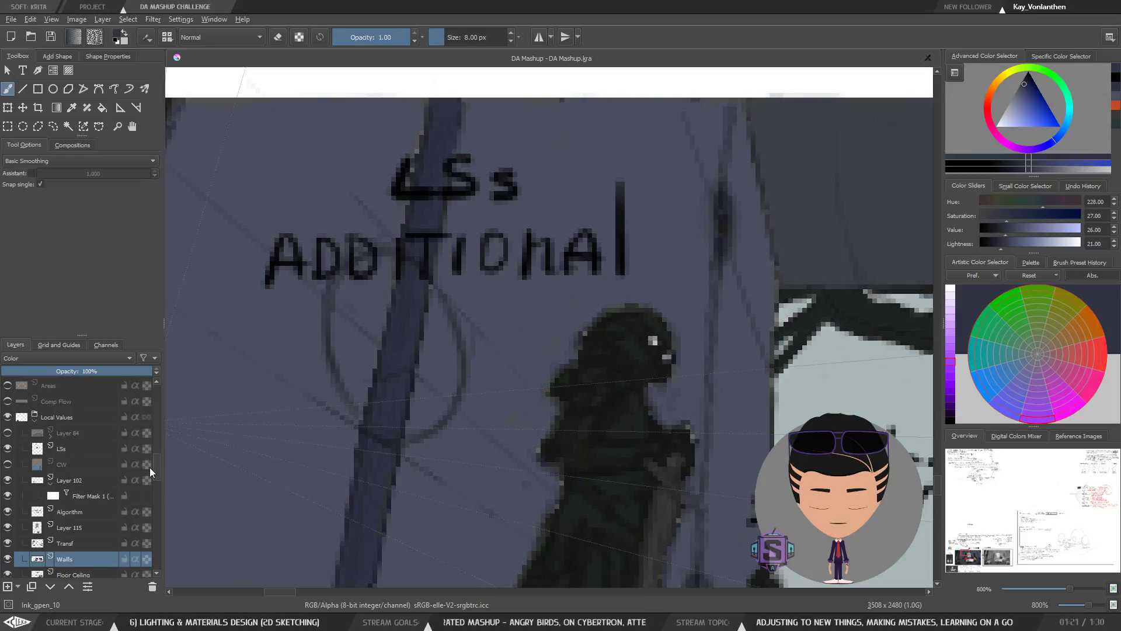
scroll(154, 472, "down", 2)
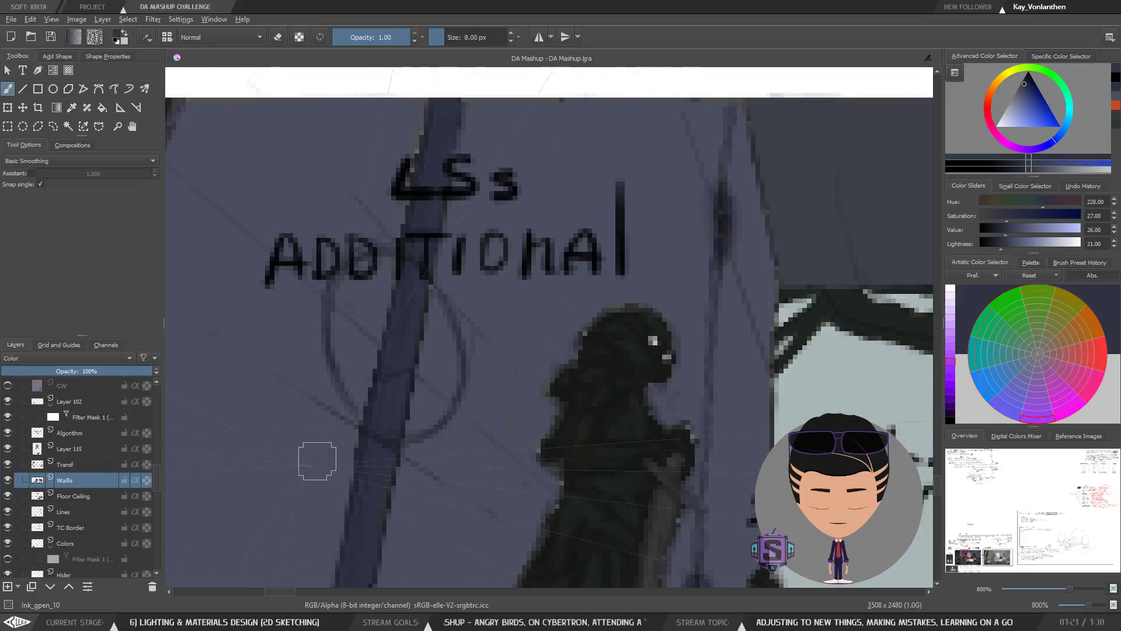
scroll(157, 485, "down", 2)
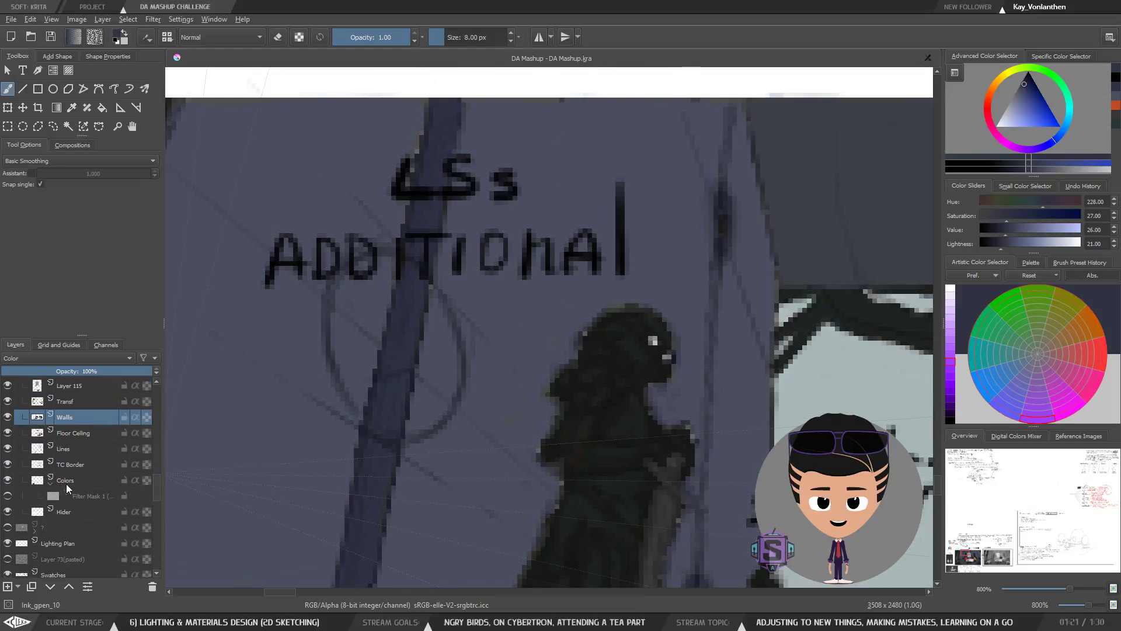
left_click(65, 487)
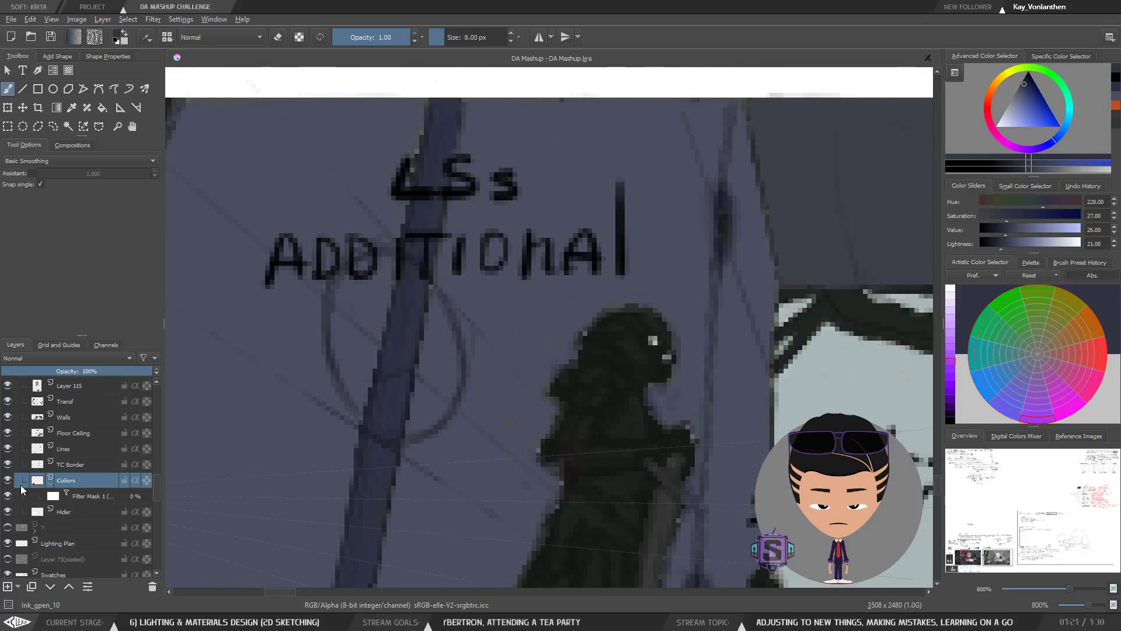
key("minus")
key("minus")
left_click_drag(484, 445, 487, 369)
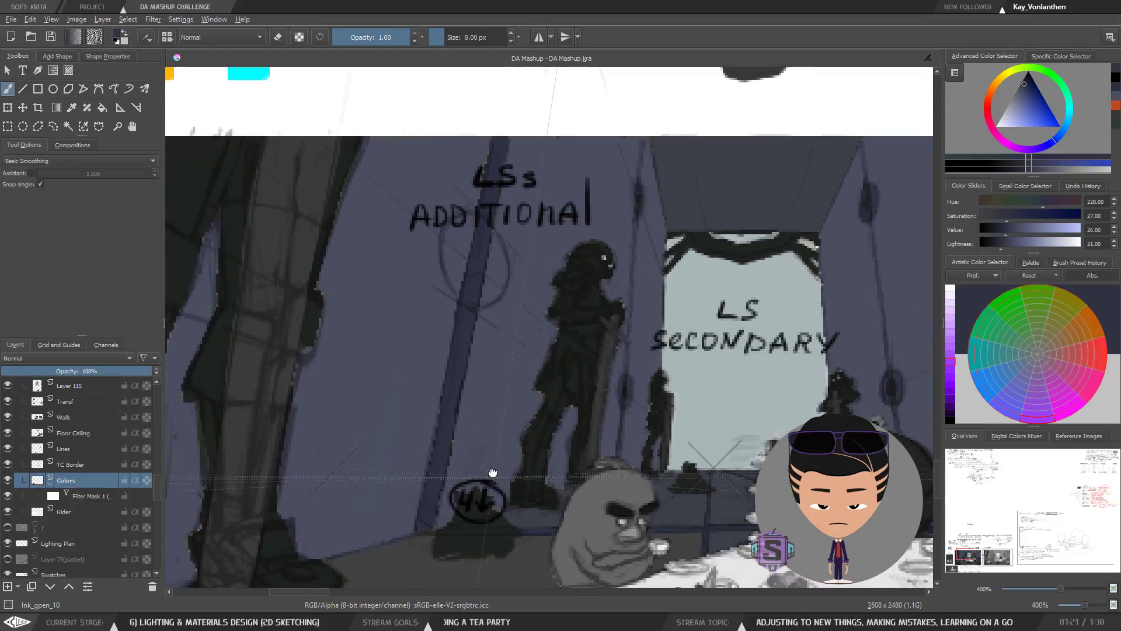
left_click_drag(493, 478, 388, 371)
mouse_move(714, 359)
left_mouse_down()
mouse_move(442, 378)
mouse_move(416, 391)
mouse_move(538, 428)
left_mouse_up()
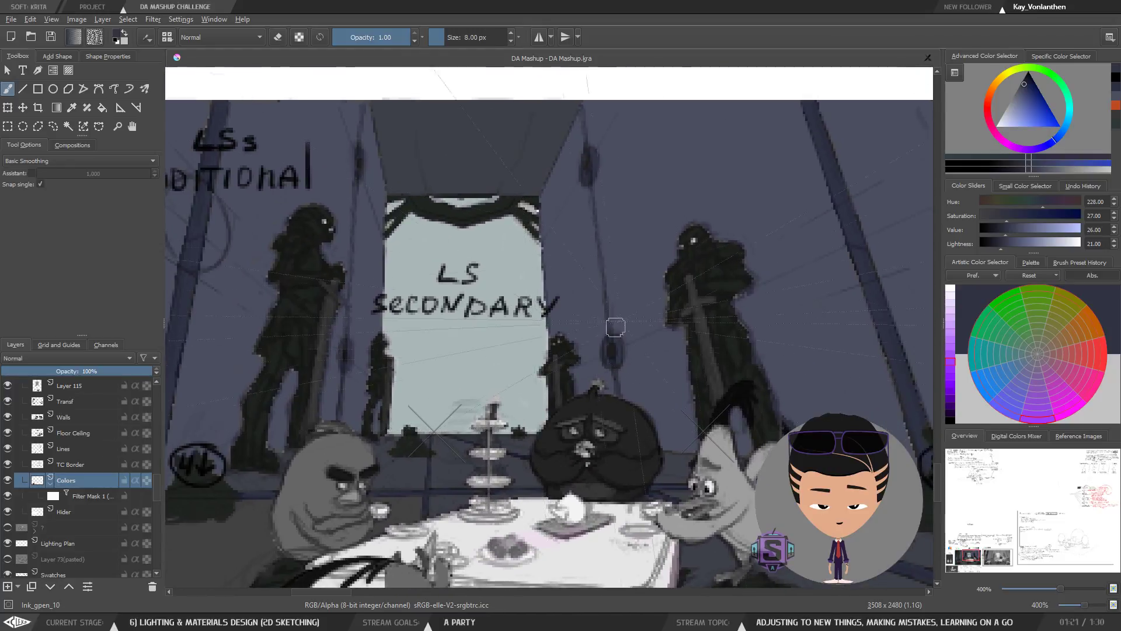
left_click_drag(320, 351, 512, 386)
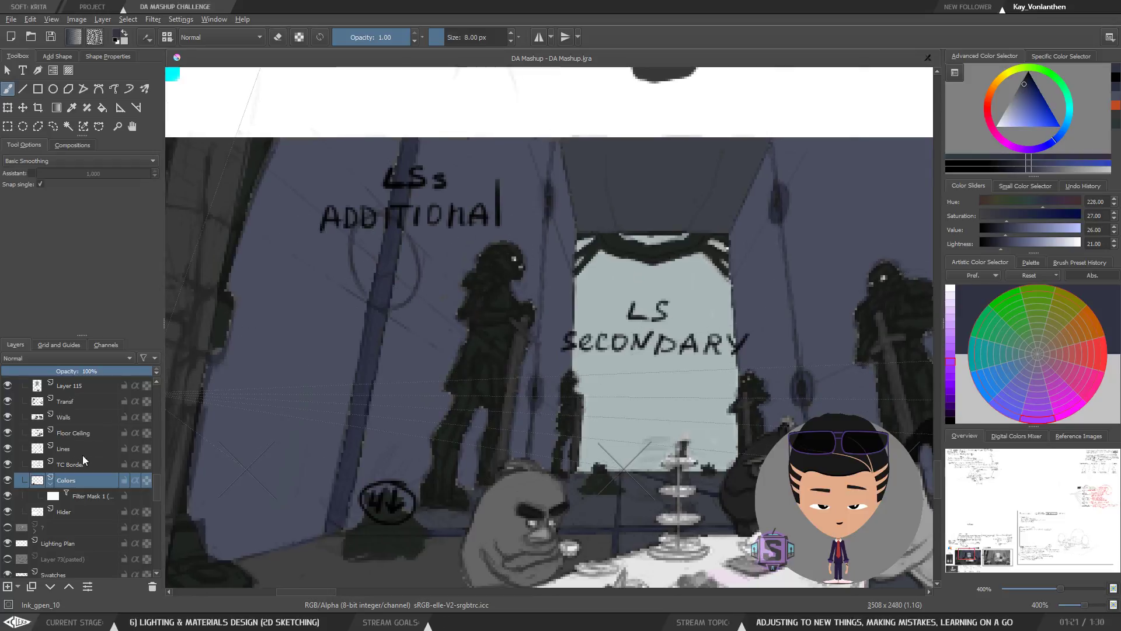
Step: Hide the Walls colour layer and sample the neutral dark grey of the left wall's pillar
left_click(8, 417)
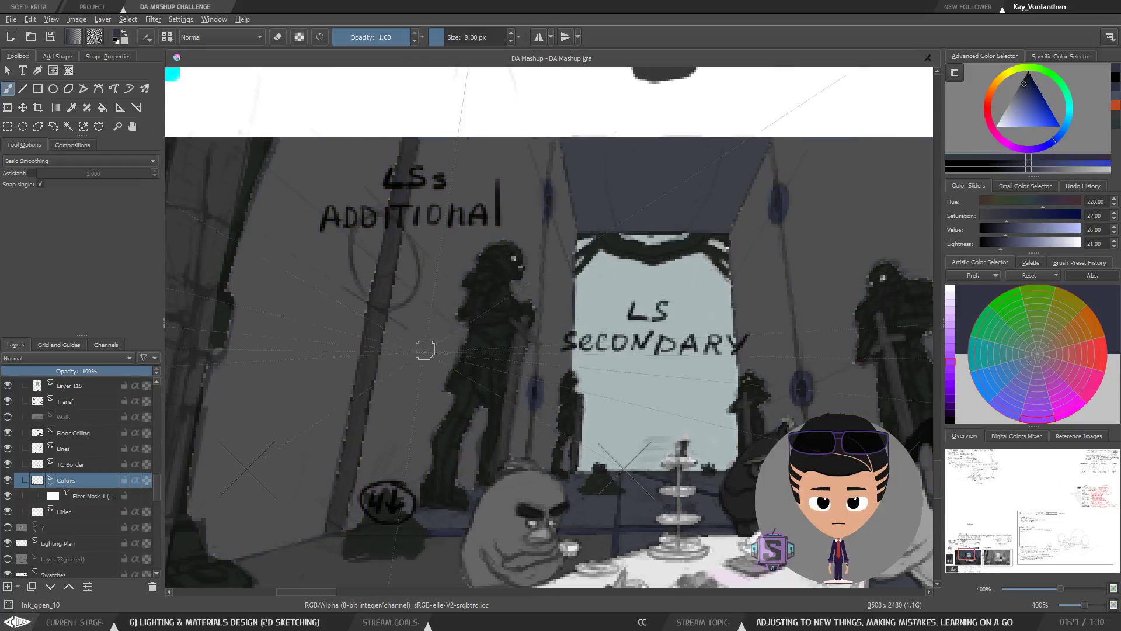
left_click(378, 471, "ctrl")
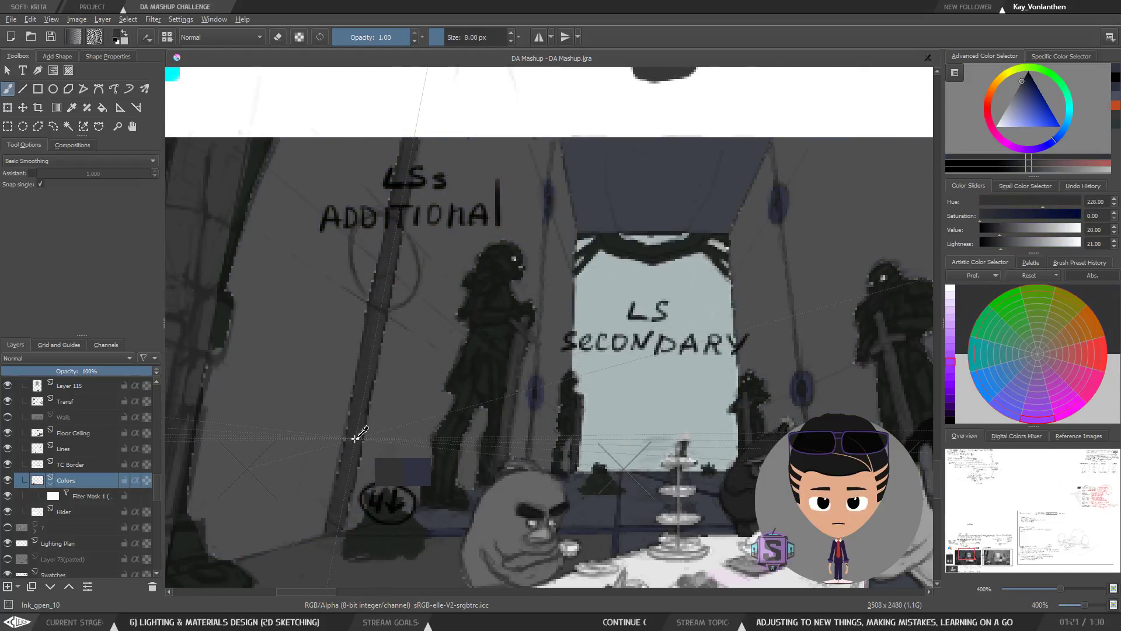
scroll(441, 399, "up", 2)
left_click_drag(445, 397, 519, 282)
left_click(361, 277, "ctrl")
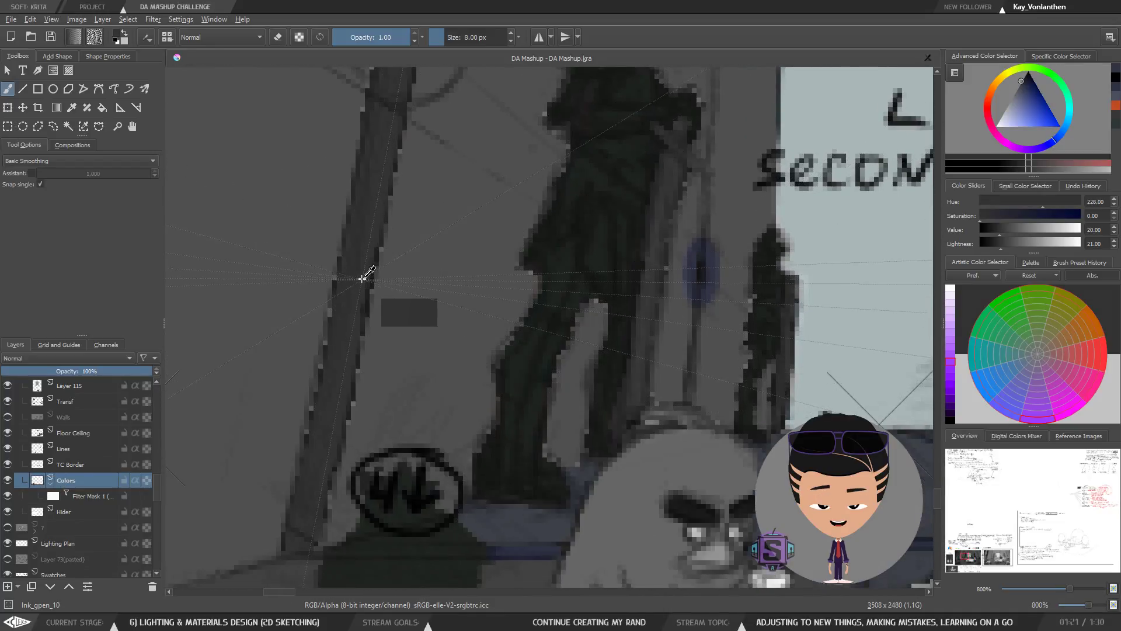
key("minus")
key("minus")
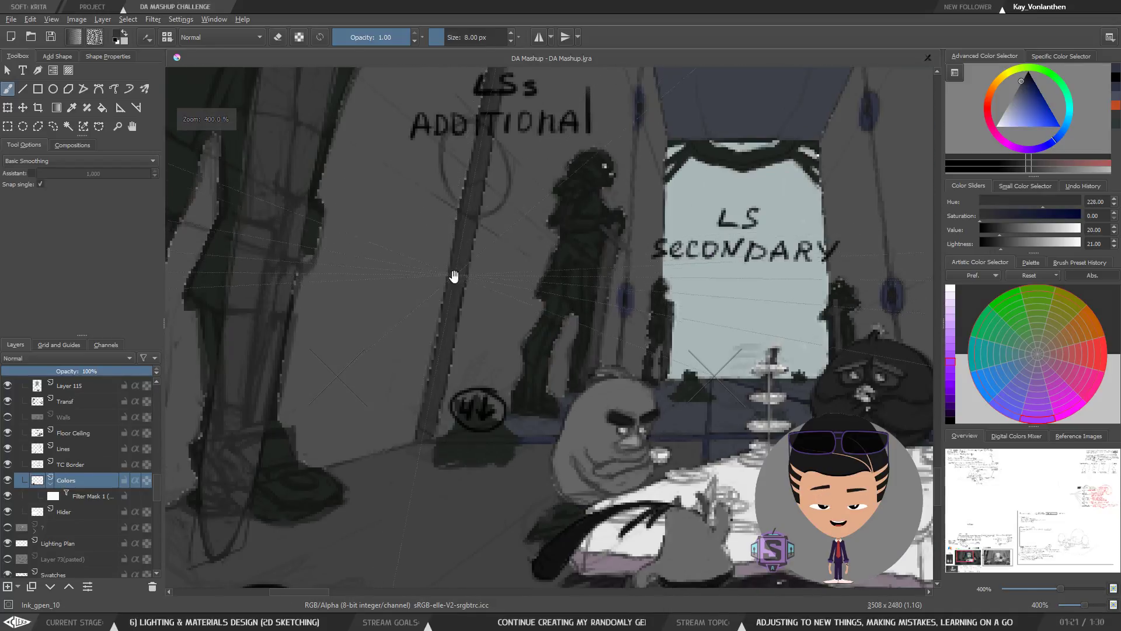
Step: Enlarge the brush to 10 px and paint over the left wall's pillar with the sampled dark grey
left_click_drag(454, 271, 431, 385)
key("plus")
key("plus")
left_click_drag(402, 308, 411, 371)
key("bracketright")
mouse_move(351, 327)
left_mouse_down()
mouse_move(323, 334)
mouse_move(328, 358)
mouse_move(306, 276)
mouse_move(333, 366)
mouse_move(307, 332)
mouse_move(315, 281)
mouse_move(348, 267)
mouse_move(328, 265)
mouse_move(336, 242)
mouse_move(309, 271)
mouse_move(347, 240)
left_mouse_up()
mouse_move(338, 297)
left_mouse_down()
mouse_move(371, 374)
mouse_move(403, 361)
mouse_move(375, 388)
mouse_move(402, 314)
left_mouse_up()
Step: Examine the greyscale walls, pillars and left disc in close-up and within the whole tea-party picture
scroll(401, 313, "down", 6)
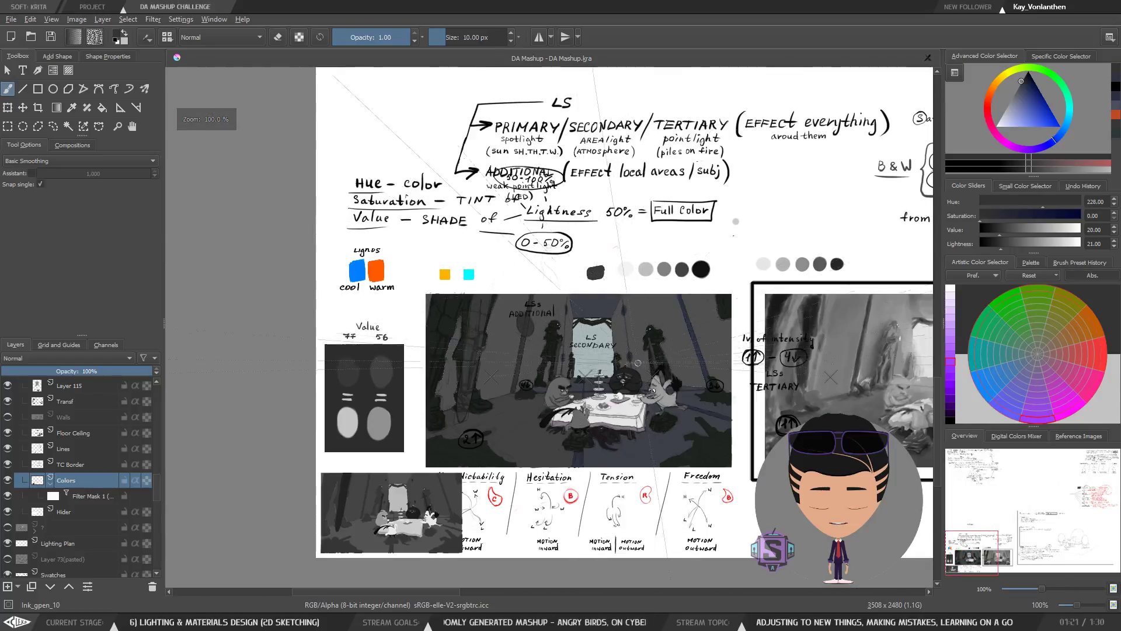
key("plus")
key("plus")
left_click_drag(693, 352, 563, 363)
key("minus")
key("minus")
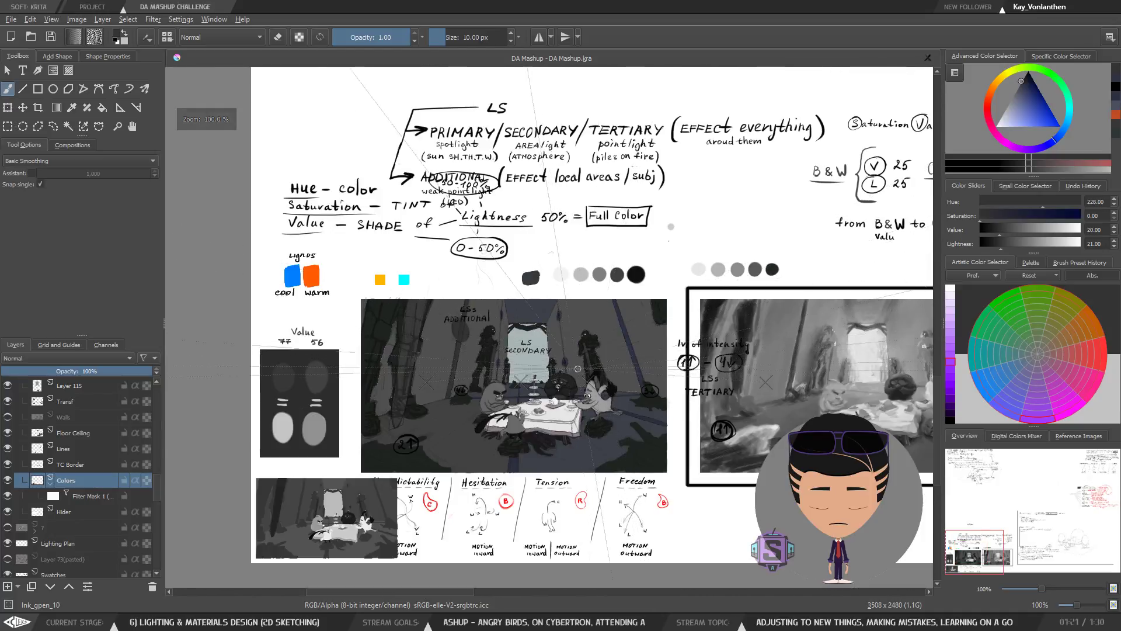
key("minus")
key("minus")
key("plus")
key("plus")
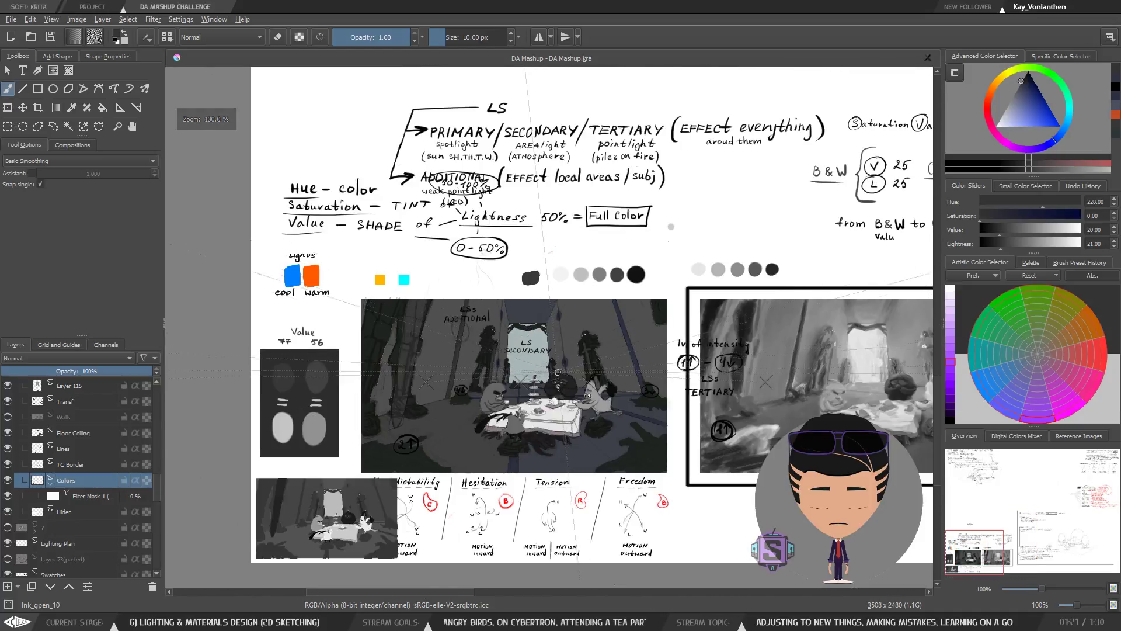
key("plus")
key("plus")
key("plus")
key("plus")
left_click_drag(392, 348, 445, 328)
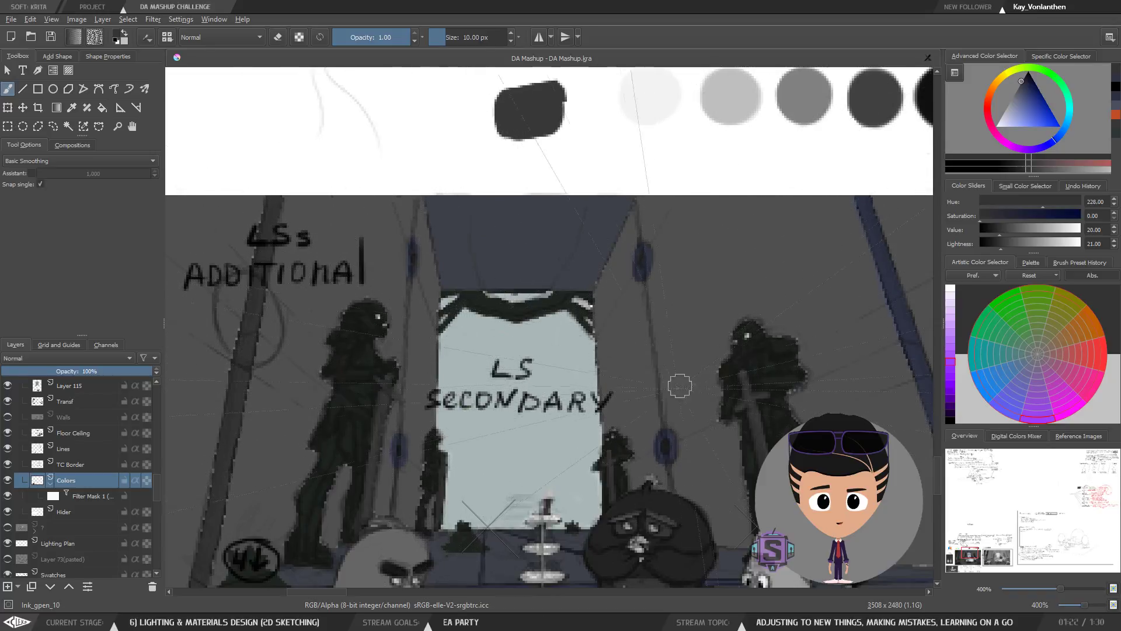
key("minus")
key("minus")
key("plus")
key("plus")
left_click_drag(690, 415, 557, 398)
key("minus")
key("minus")
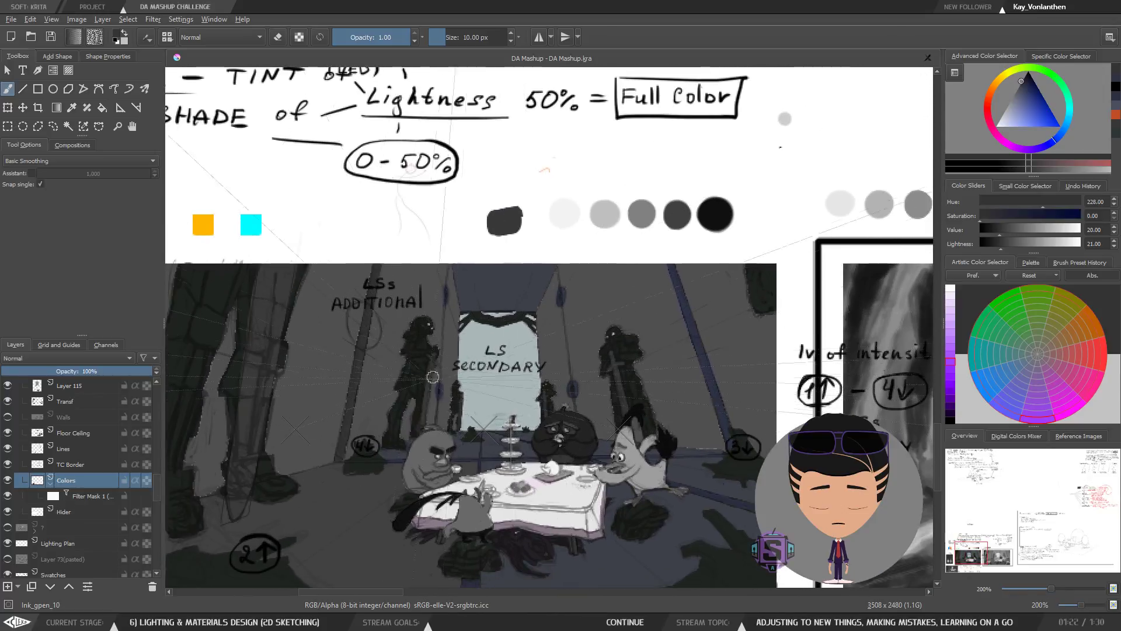
Step: Show the Walls colour layer again and select the Layer 115 sketch layer for the disc details
left_click_drag(157, 486, 163, 448)
scroll(64, 428, "down", 1)
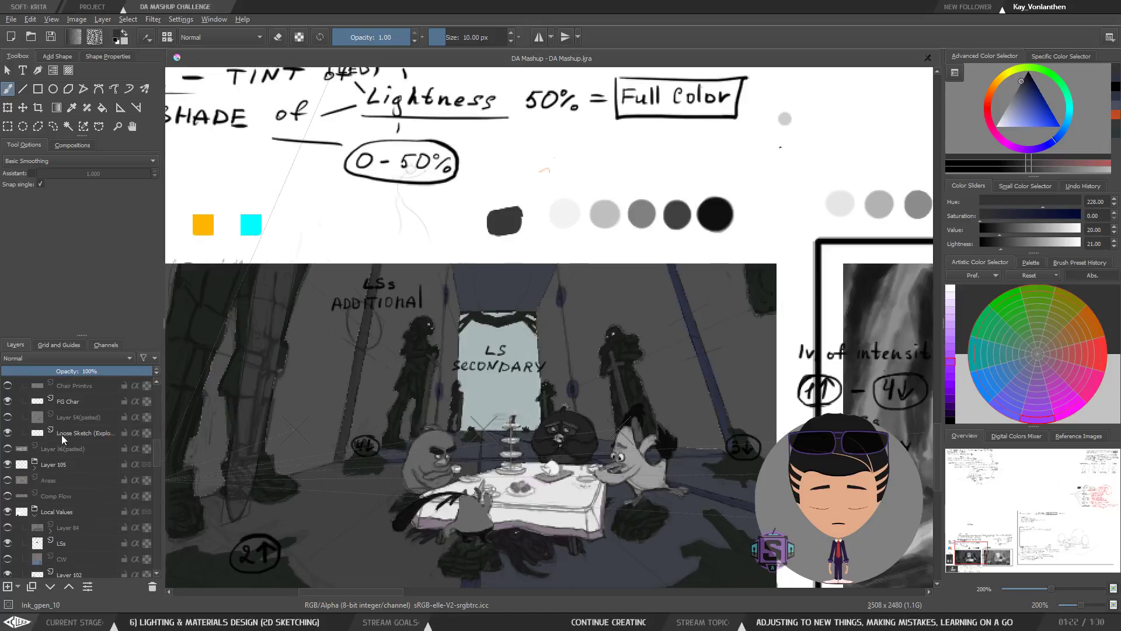
key("ctrl+plus")
key("ctrl+plus")
left_click_drag(320, 351, 645, 342)
key("ctrl+plus")
key("ctrl+plus")
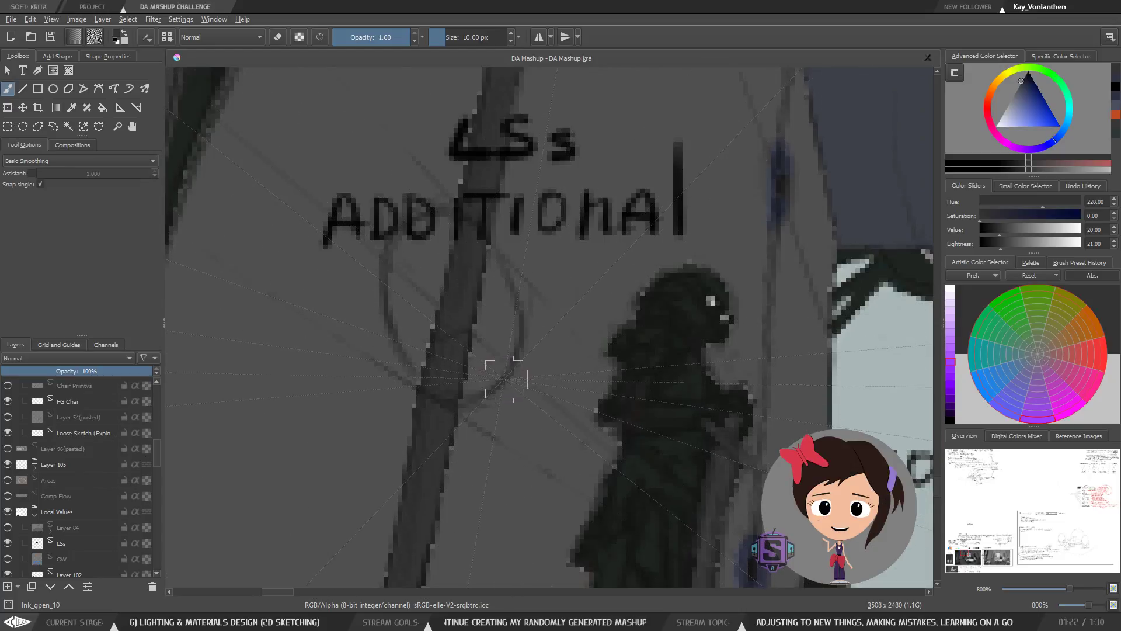
key("Insert")
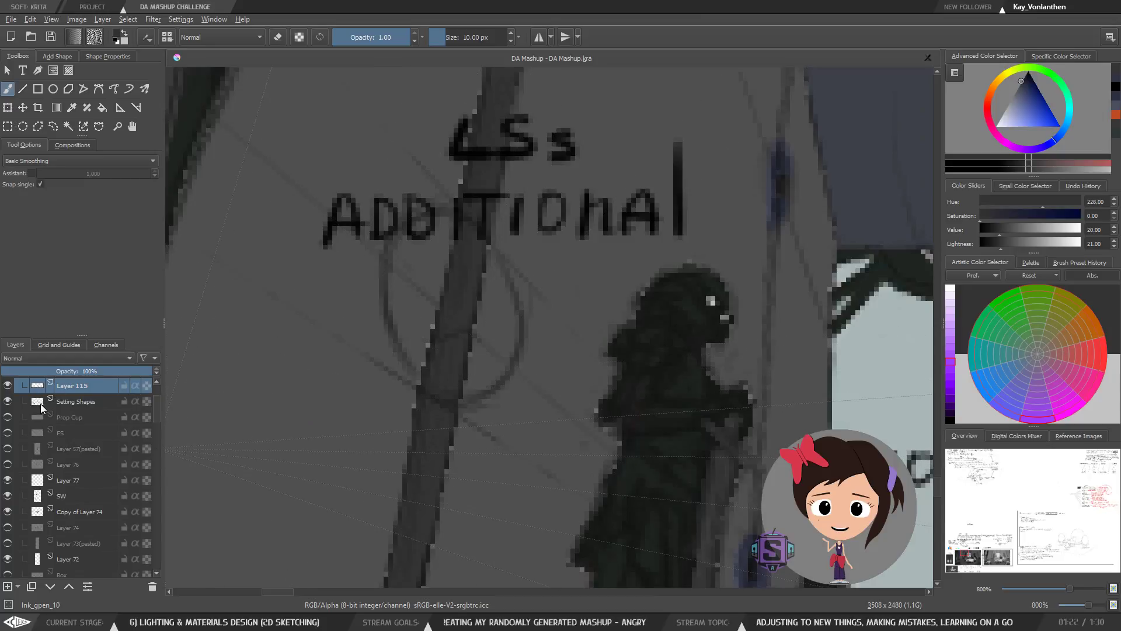
left_click(511, 406)
key("minus")
key("minus")
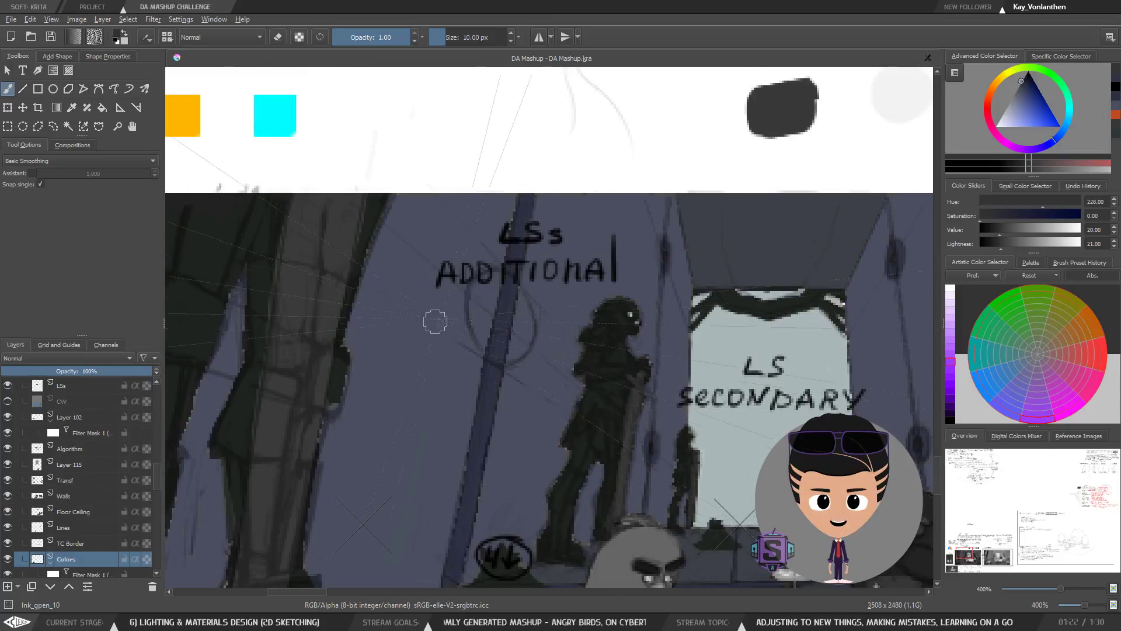
left_click_drag(158, 480, 158, 467)
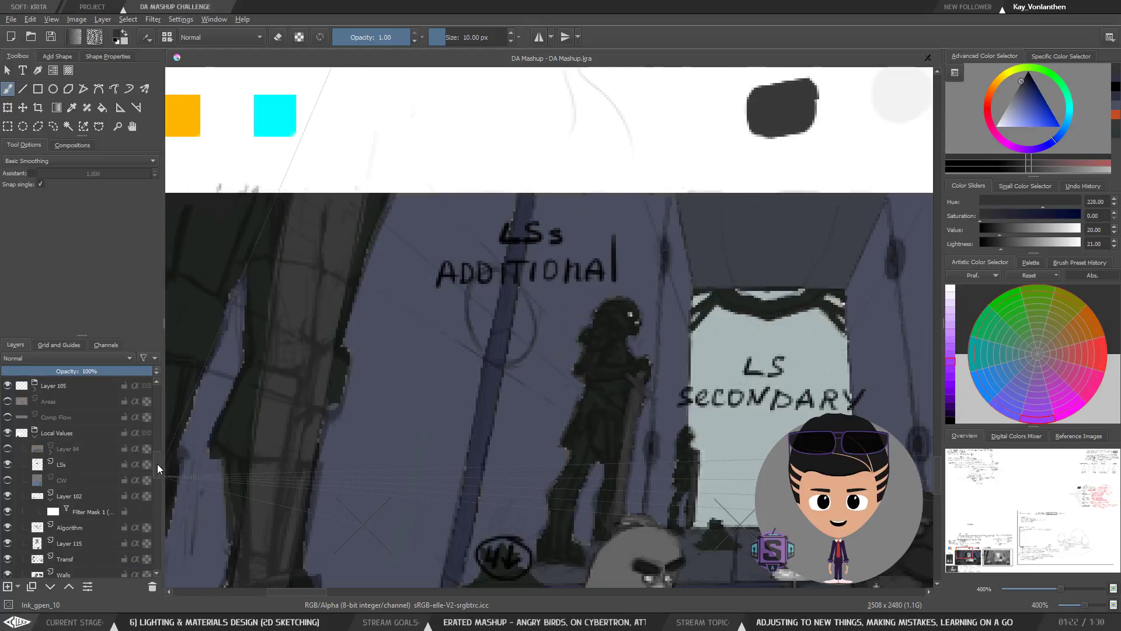
left_click(536, 322)
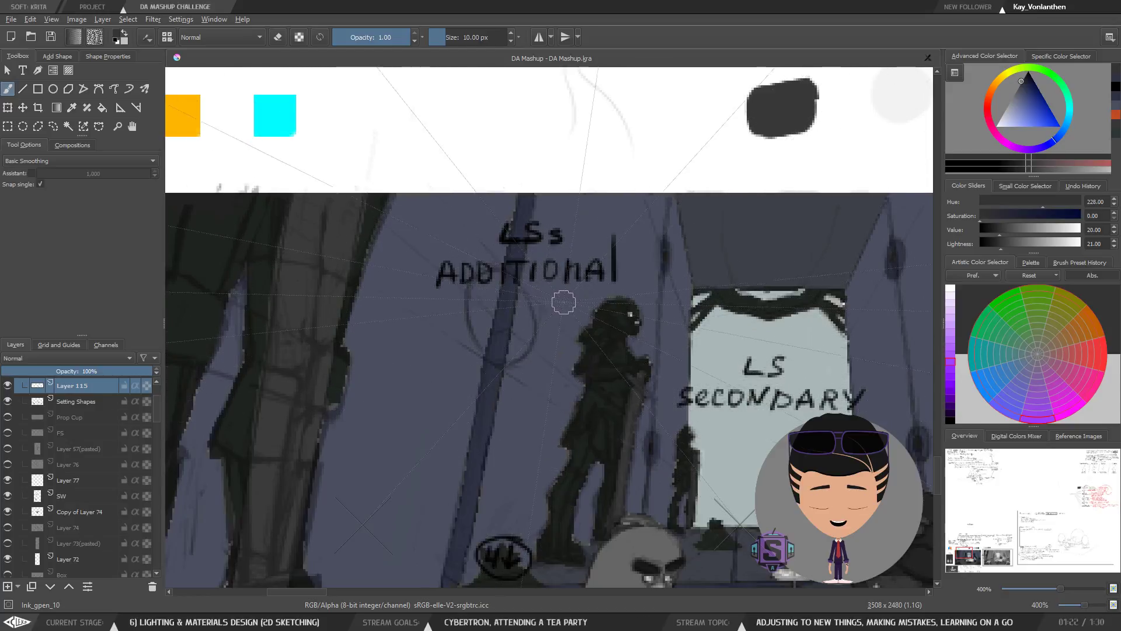
Step: Examine the right wall's pillar and guide lines in close-up and compare both walls in the whole picture
key("minus")
key("minus")
key("plus")
key("plus")
left_click_drag(743, 365, 422, 296)
left_click_drag(640, 381, 467, 374)
mouse_move(649, 355)
left_mouse_down()
mouse_move(621, 426)
mouse_move(587, 429)
left_mouse_up()
key("plus")
key("plus")
left_click_drag(668, 333, 644, 291)
key("minus")
key("minus")
key("minus")
key("minus")
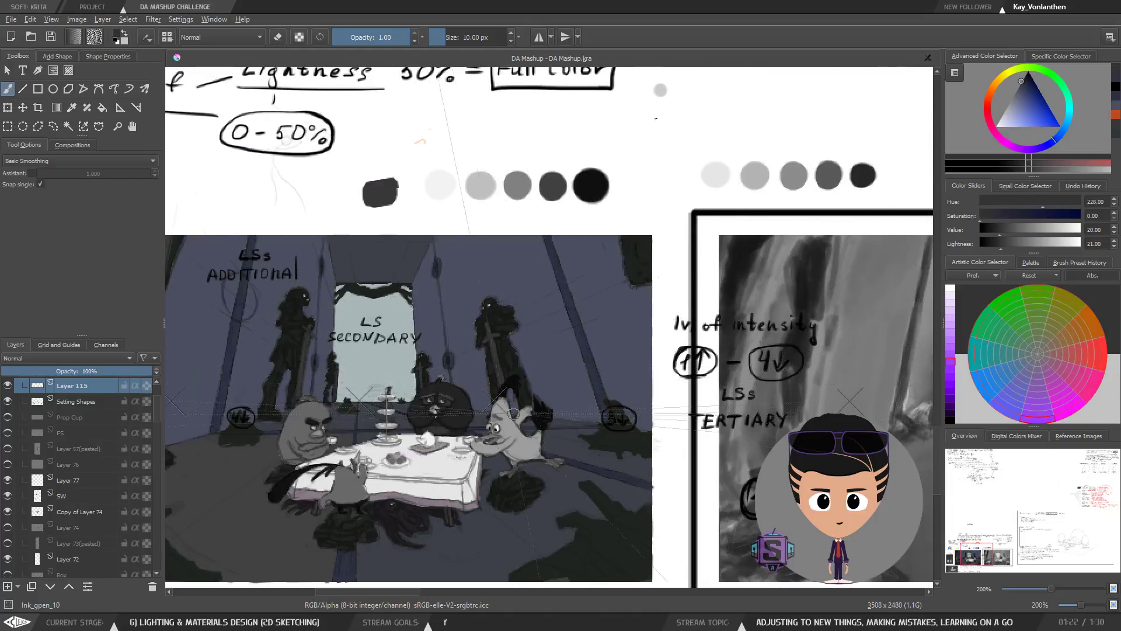
Step: Turn off the filter mask under the Colors layer to restore the characters' local colours
left_click_drag(595, 376, 649, 323)
left_click_drag(156, 413, 156, 447)
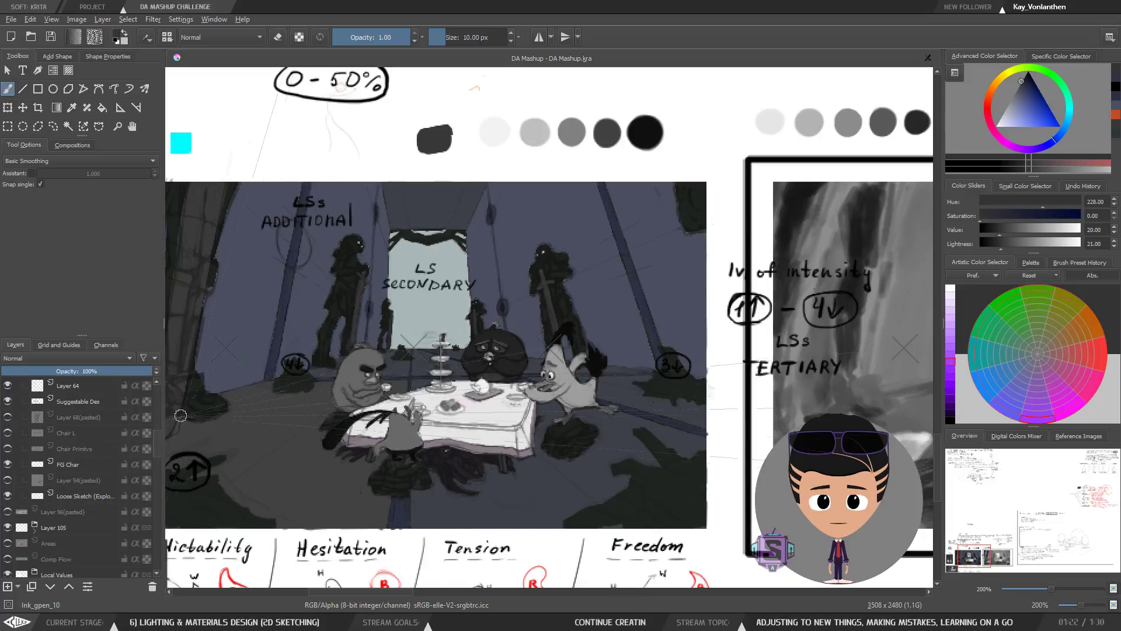
left_click_drag(158, 439, 159, 483)
left_click(10, 465)
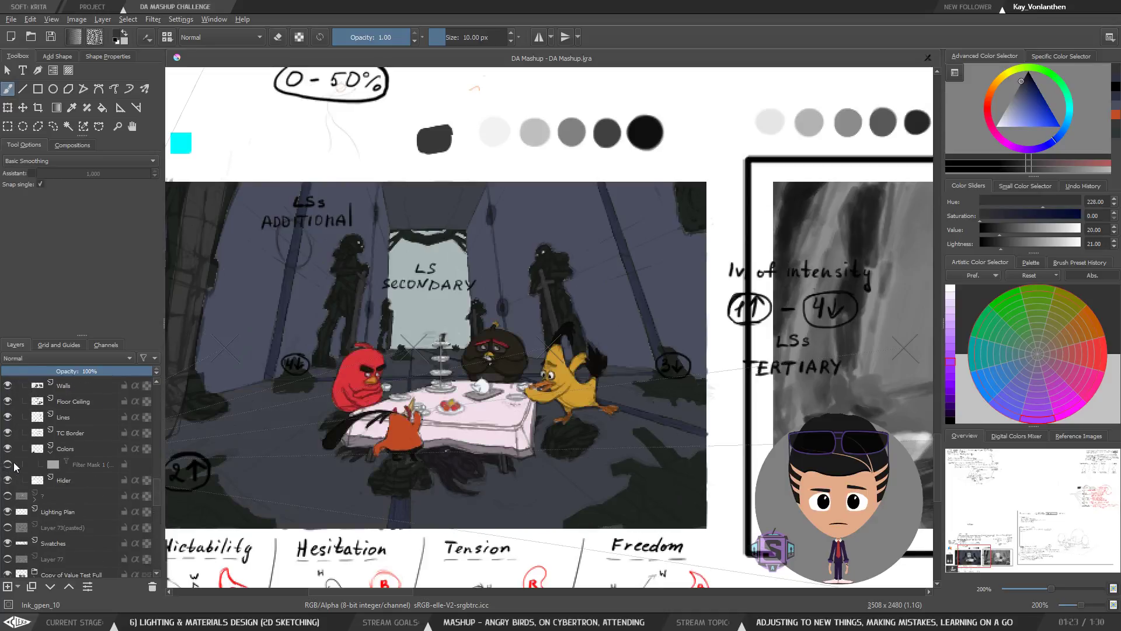
left_click_drag(156, 487, 157, 479)
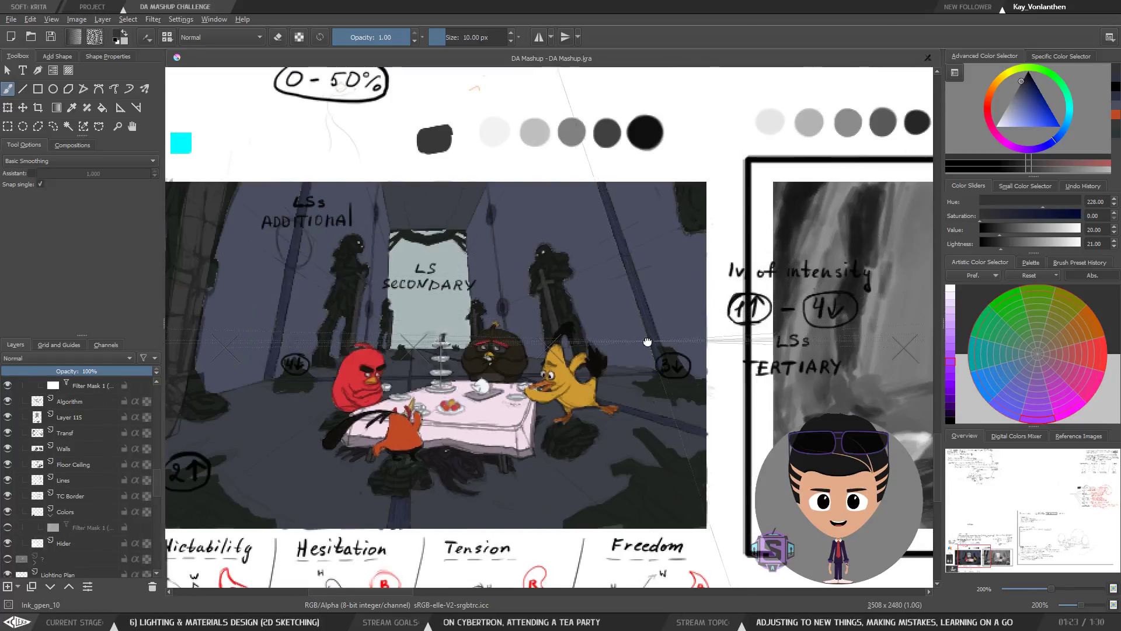
Step: Reduce the brush size to 4 px for detail work on the right wall's pillar
mouse_move(649, 312)
left_mouse_down()
mouse_move(600, 315)
mouse_move(518, 465)
left_mouse_up()
key("ctrl+minus")
key("ctrl+minus")
key("ctrl+plus")
key("ctrl+plus")
key("ctrl+plus")
key("ctrl+plus")
key("ctrl+plus")
key("ctrl+plus")
left_click_drag(505, 378, 561, 362)
key("bracketleft")
key("bracketleft")
key("bracketleft")
key("bracketleft")
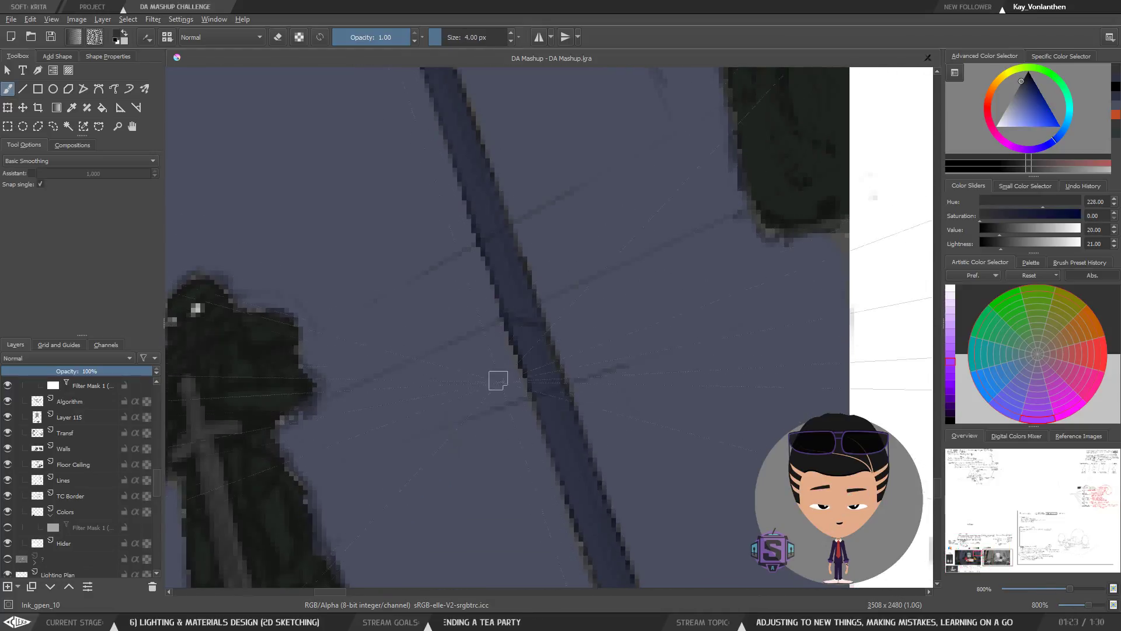
key("bracketleft")
key("bracketleft")
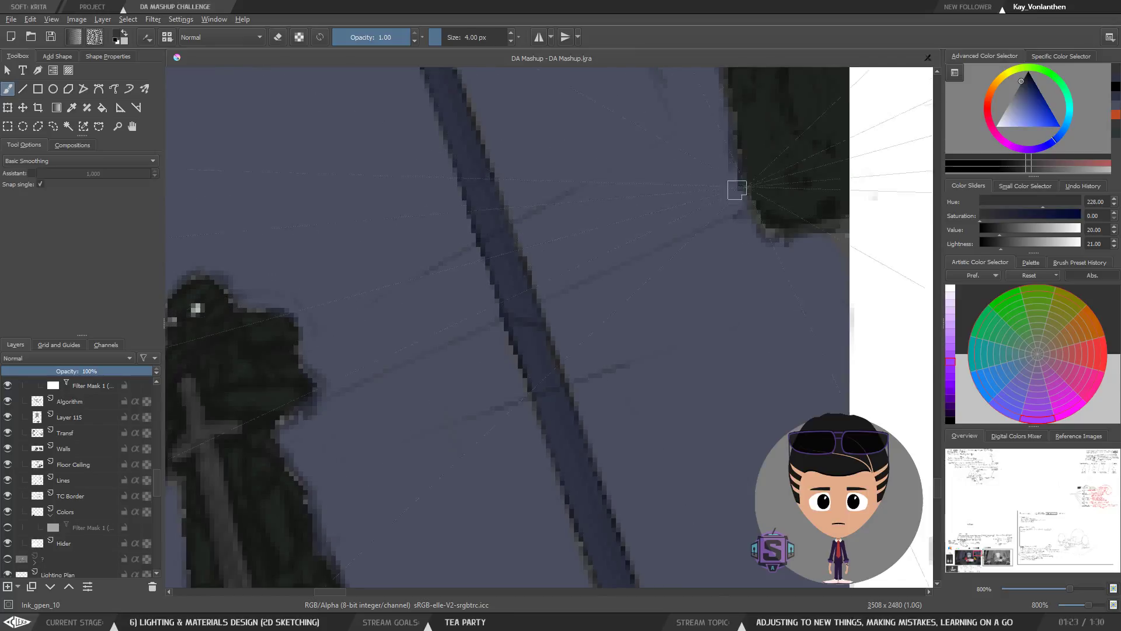
Step: Sketch a black disc outline around the guide lines on the right wall's pillar with a 2 px brush and check it within the whole picture
left_click_drag(1019, 100, 1028, 71)
key("bracketleft")
key("bracketleft")
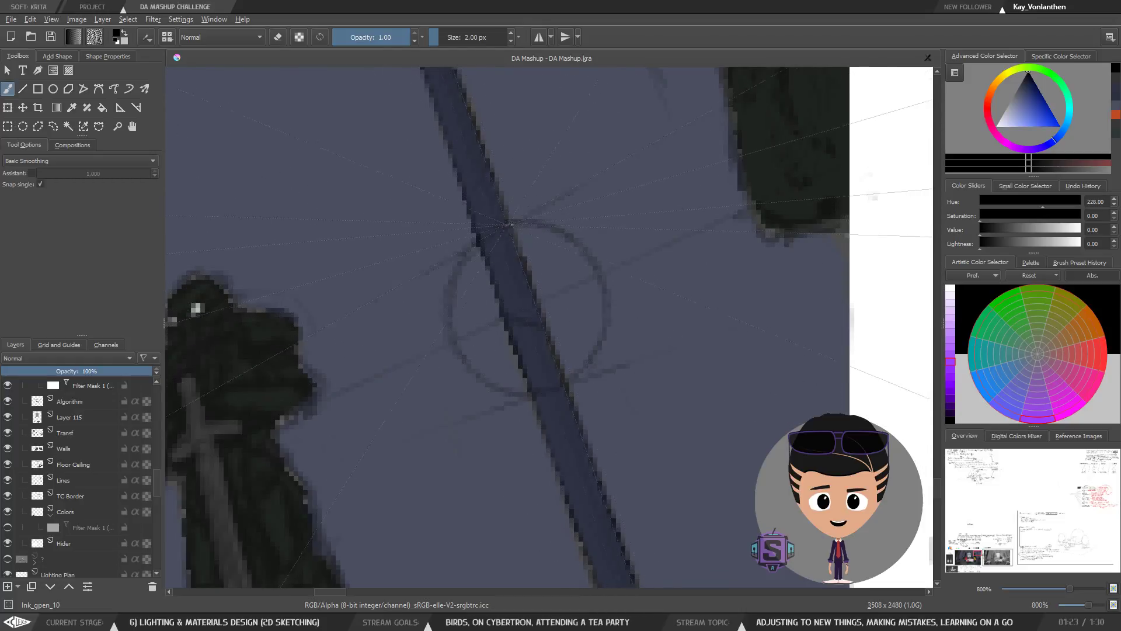
key("minus")
key("minus")
key("minus")
key("minus")
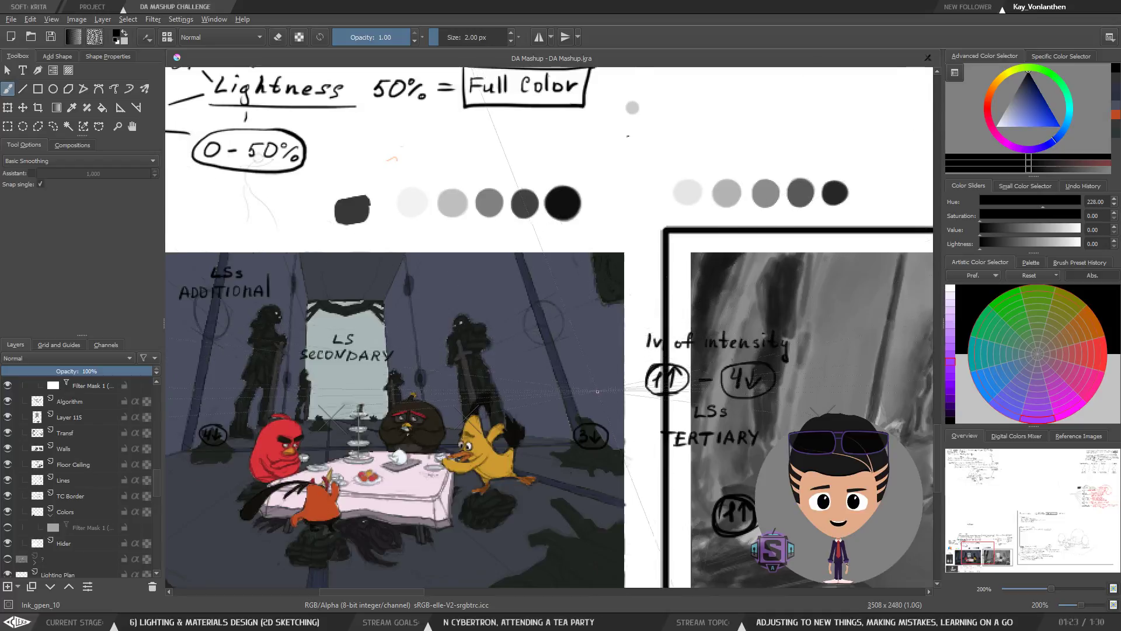
Step: Check the tea party composition by flipping the canvas view horizontally several times, ending with the normal view around the doorway
key("m")
left_click_drag(702, 377, 501, 376)
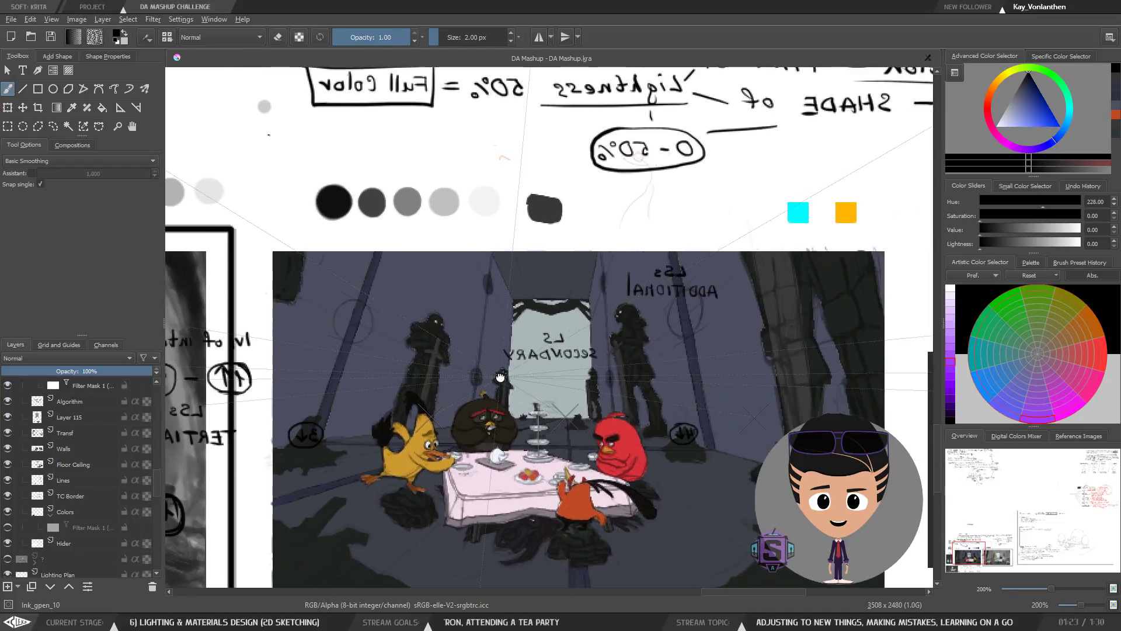
key("m")
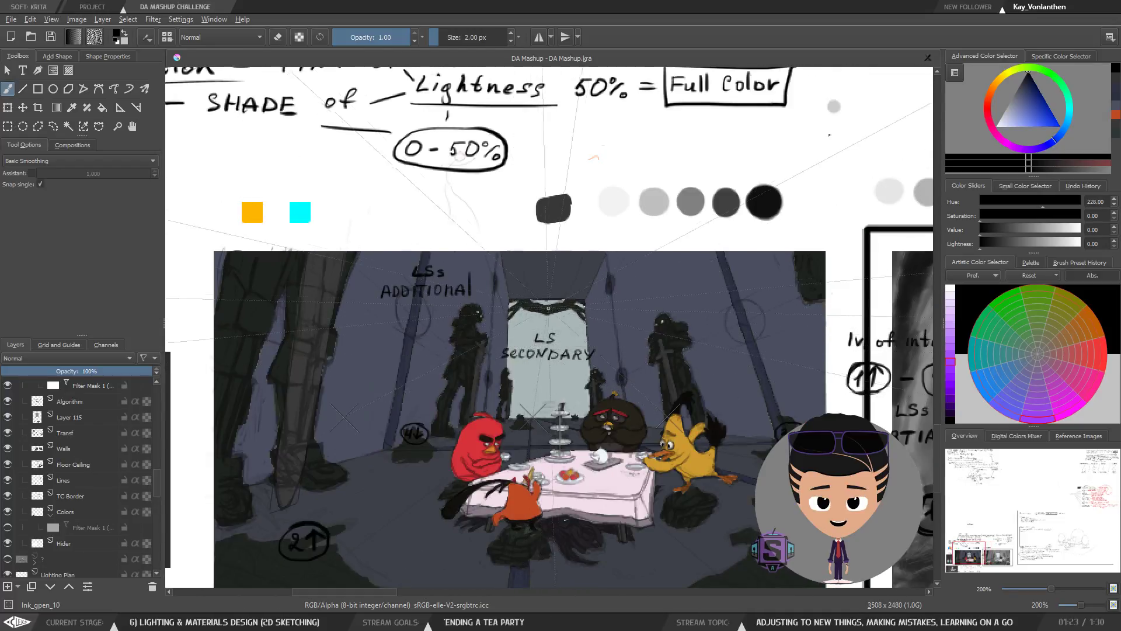
key("m")
key("m")
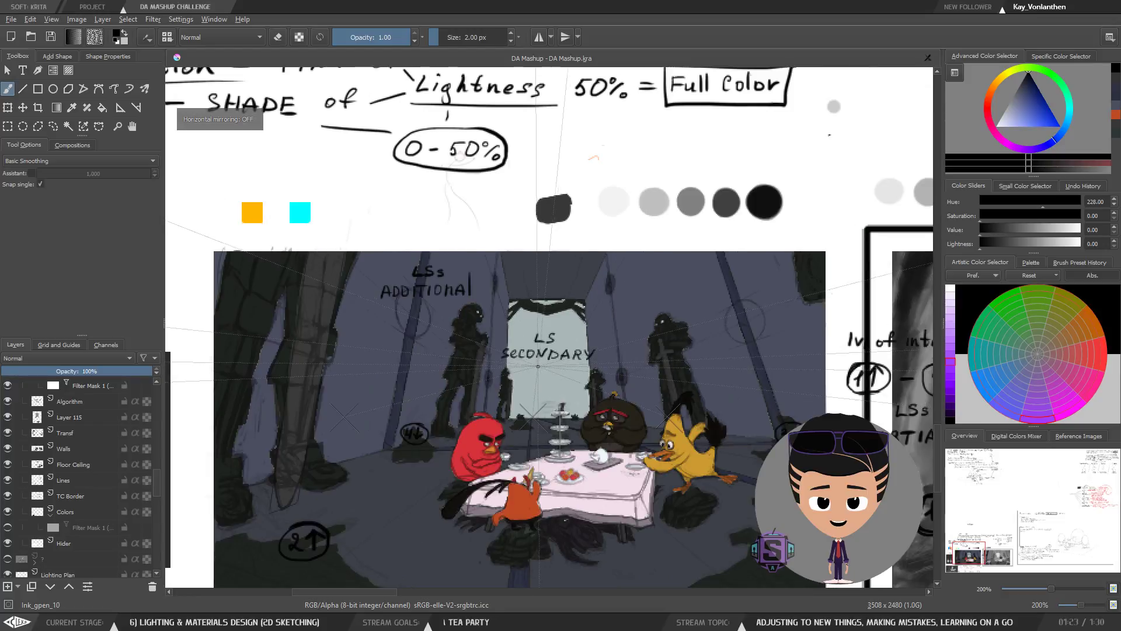
key("1")
key("ctrl+plus")
key("ctrl+plus")
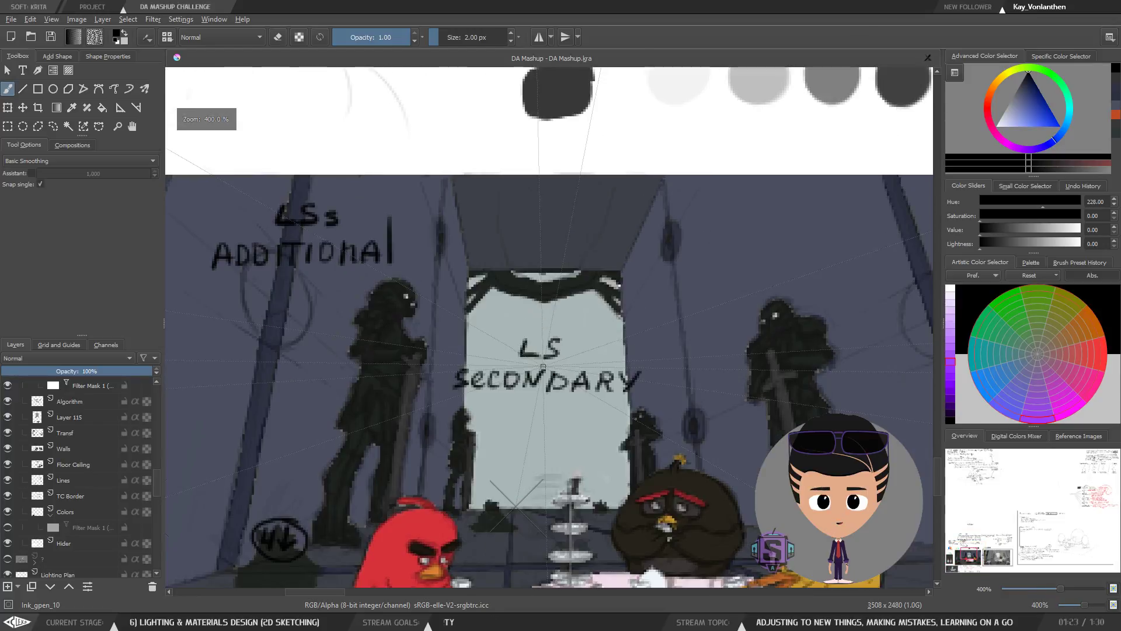
mouse_move(545, 389)
left_mouse_down()
mouse_move(519, 404)
mouse_move(510, 373)
mouse_move(477, 401)
mouse_move(509, 371)
mouse_move(533, 367)
mouse_move(494, 359)
mouse_move(506, 341)
mouse_move(579, 312)
mouse_move(588, 324)
left_mouse_up()
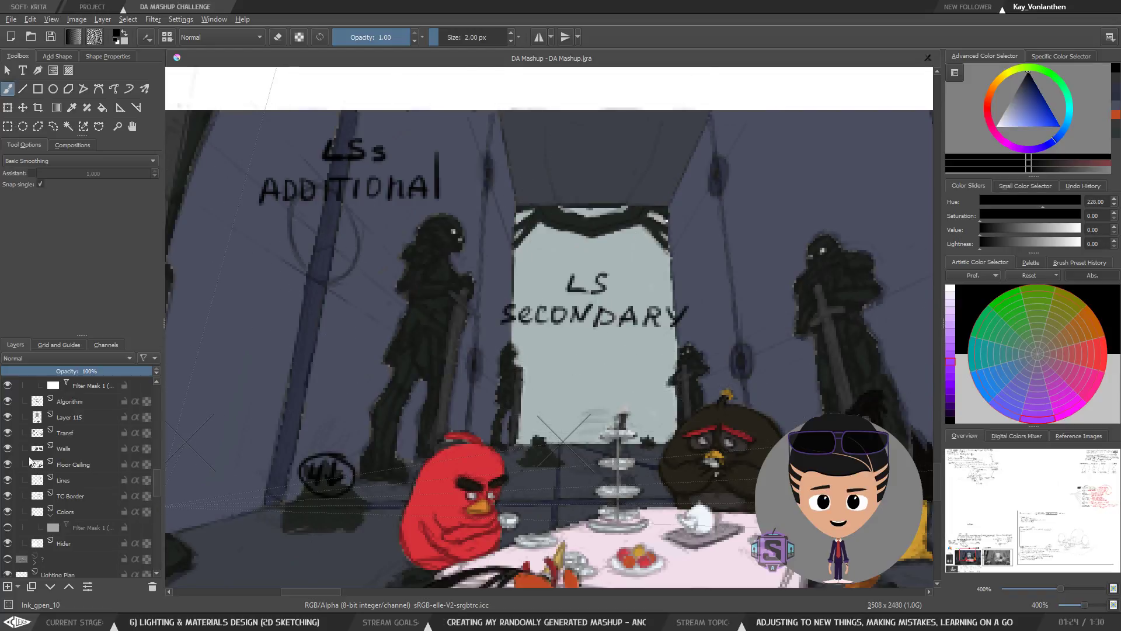
Step: Identify the layer holding the oval detail on the wall left of the doorway
left_click(7, 449)
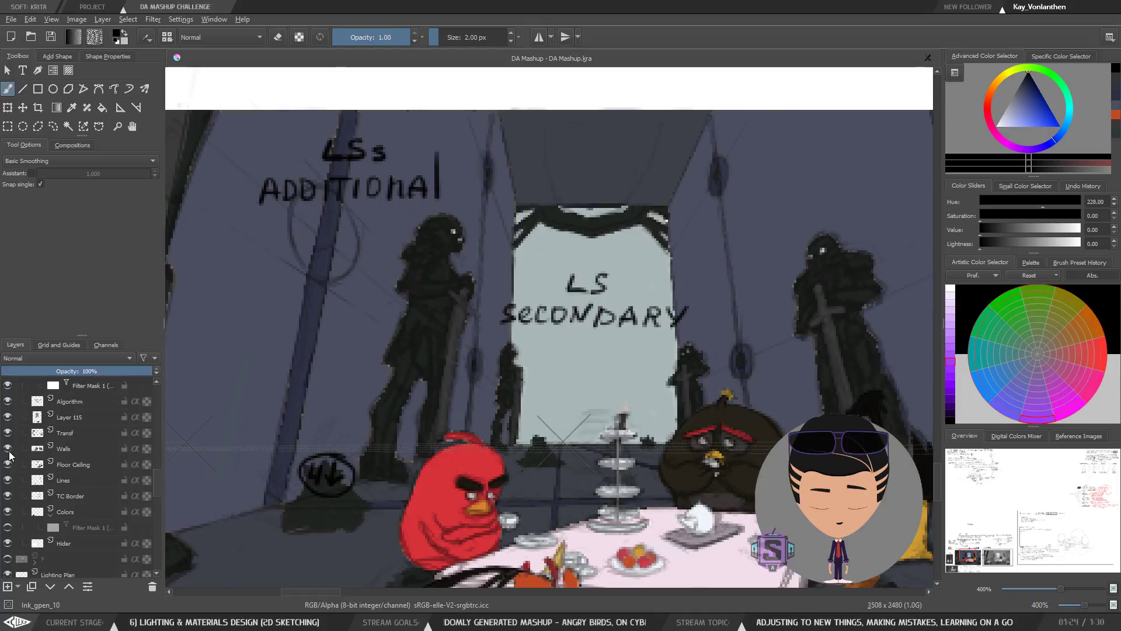
scroll(420, 385, "up", 3)
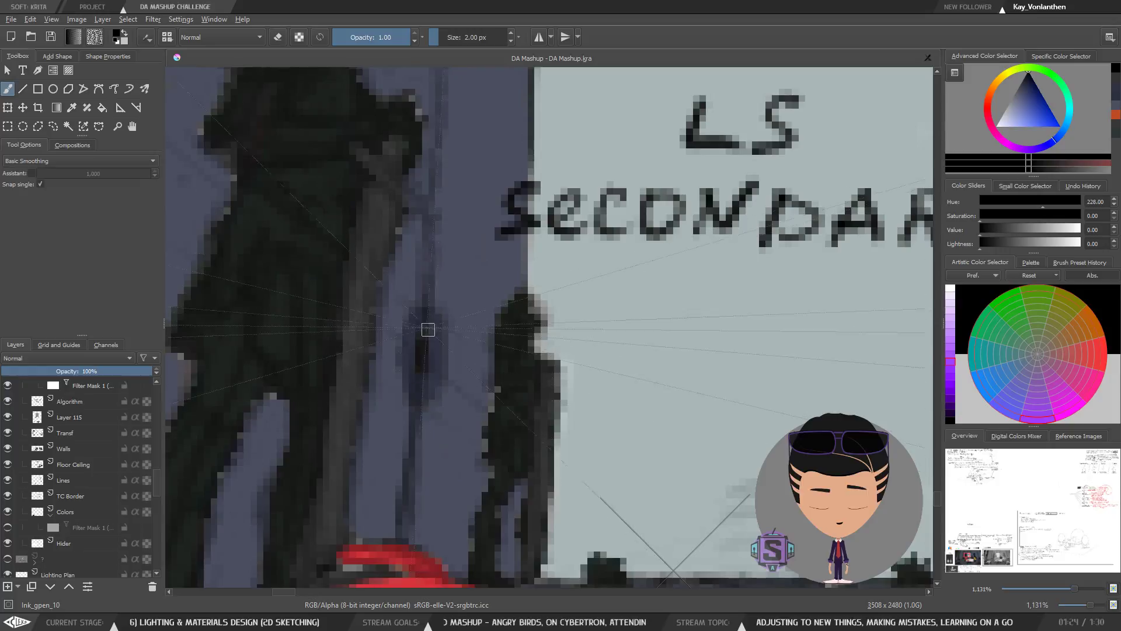
left_click(437, 336)
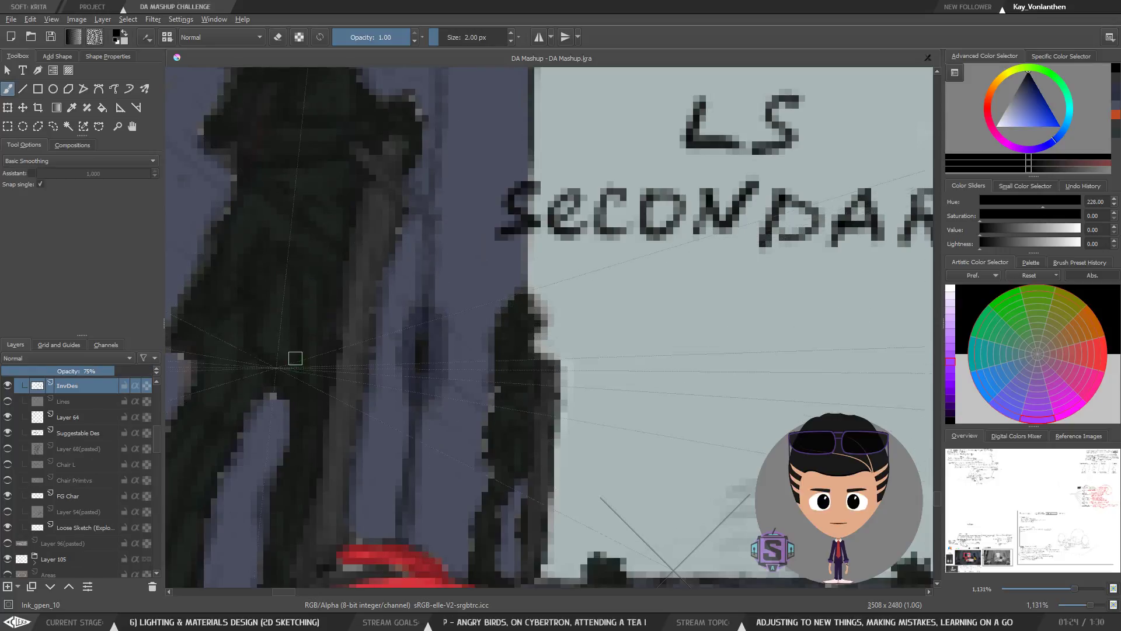
key("ctrl+minus")
key("ctrl+minus")
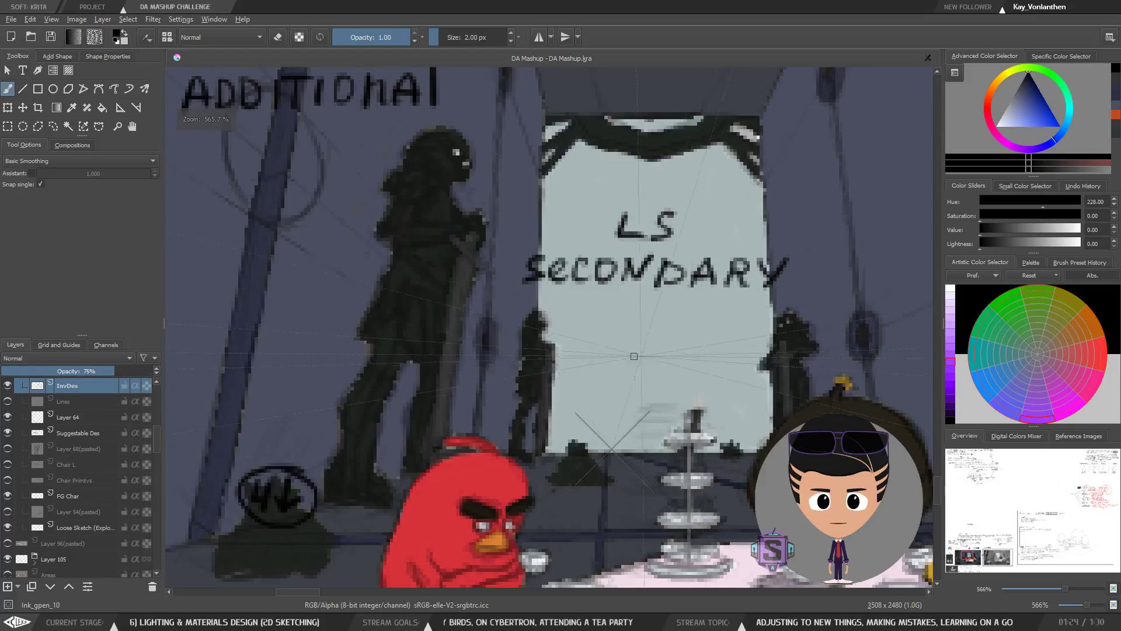
Step: Select the Lines layer by picking it from the oval detail on the wall right of the doorway
left_click_drag(805, 372, 533, 353)
key("ctrl+plus")
key("ctrl+plus")
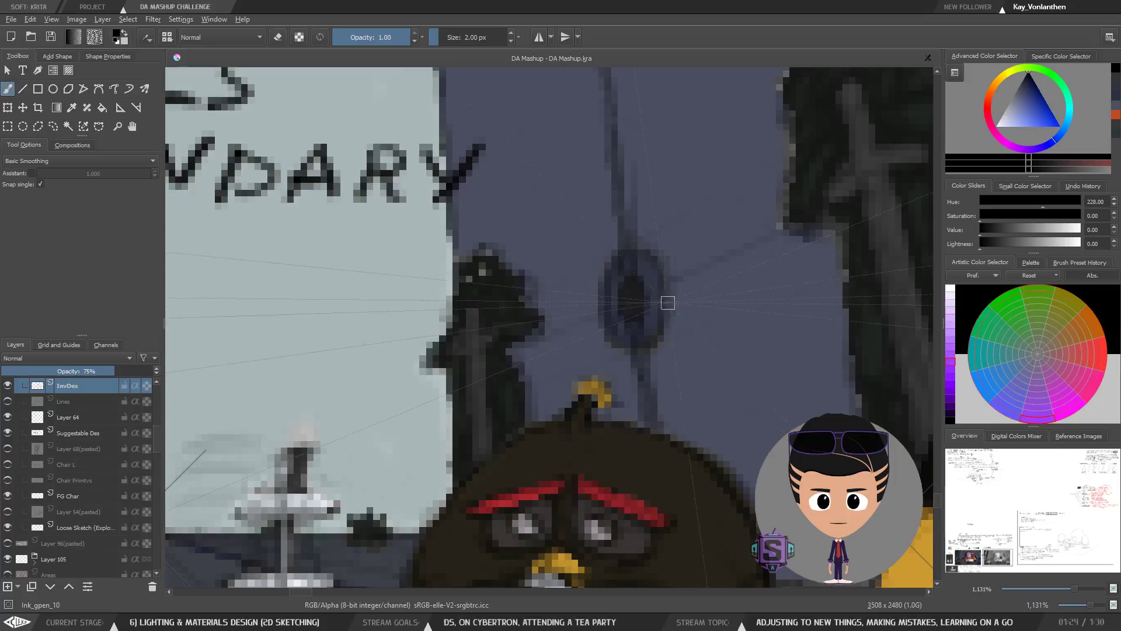
left_click(651, 273)
left_click(704, 297)
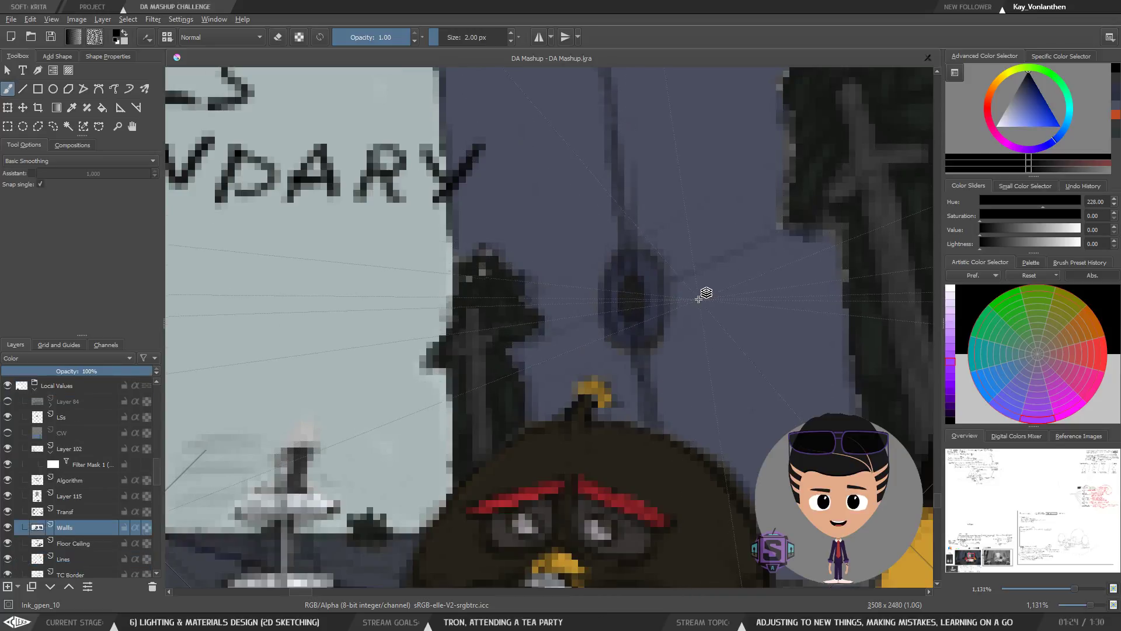
left_click(648, 275)
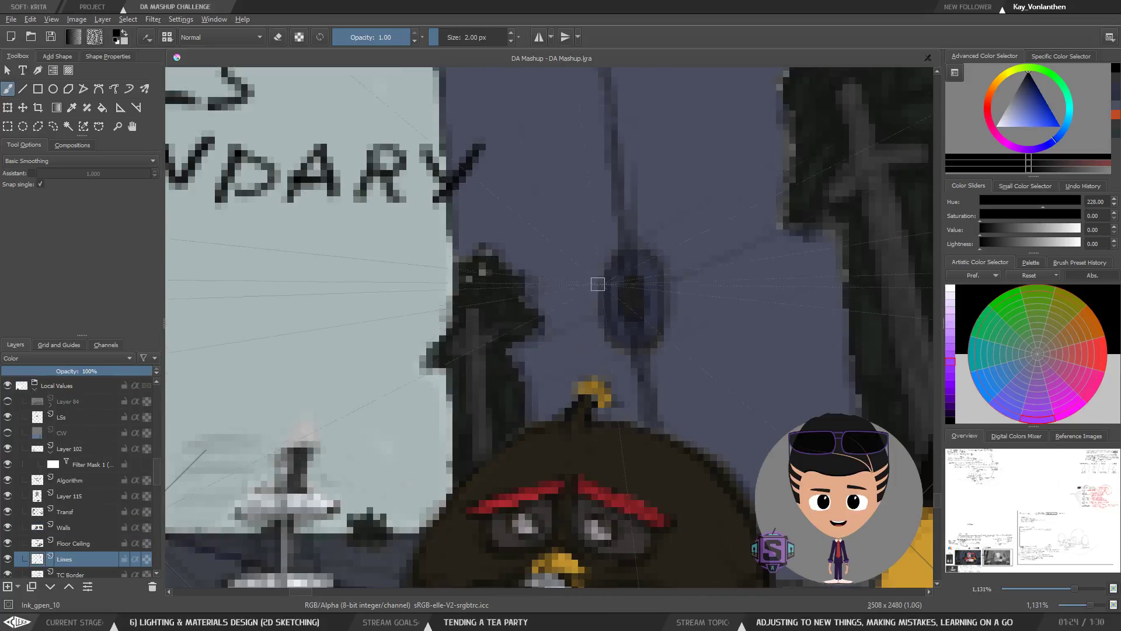
left_click(685, 249)
left_click(645, 266)
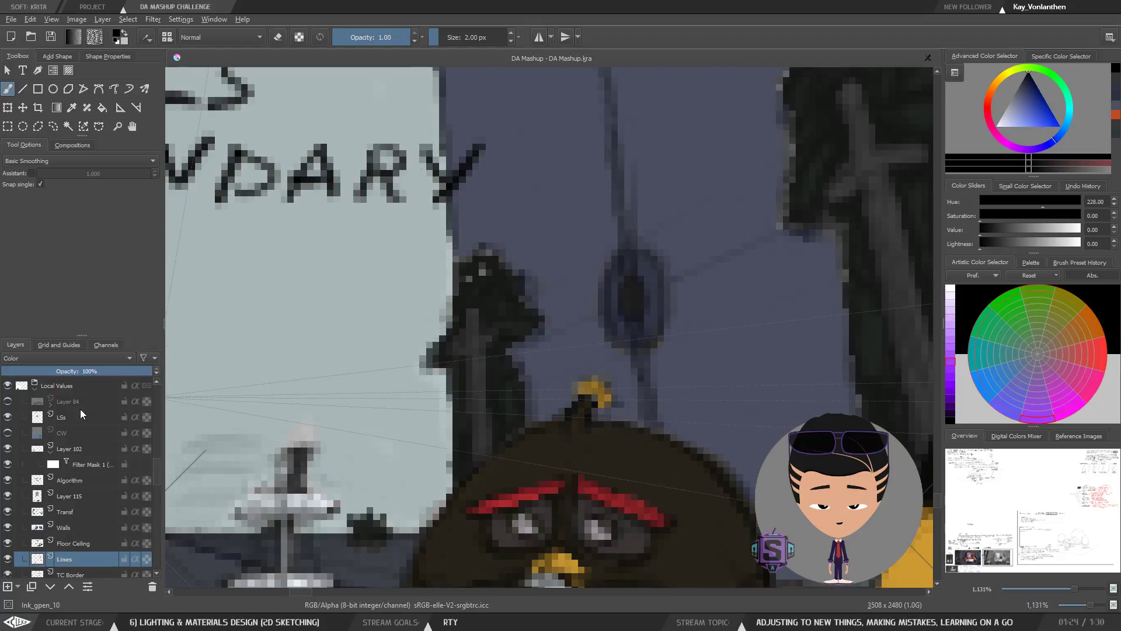
Step: Sample the dark grey of the right wall's oval with the Lines layer temporarily hidden
left_click(8, 559)
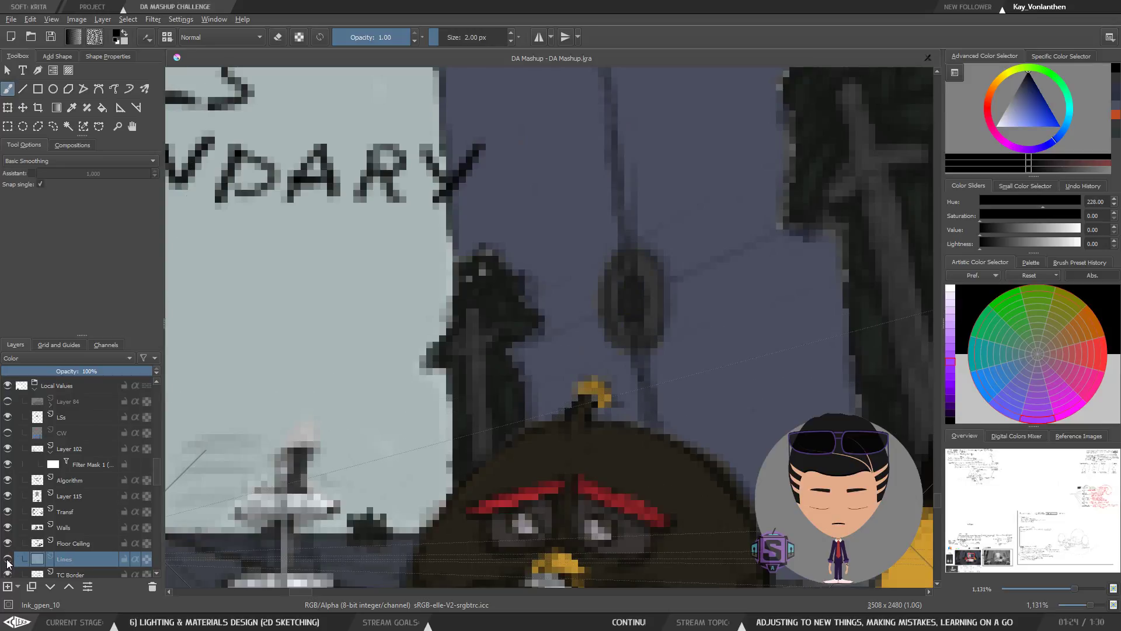
left_click(642, 266, "ctrl")
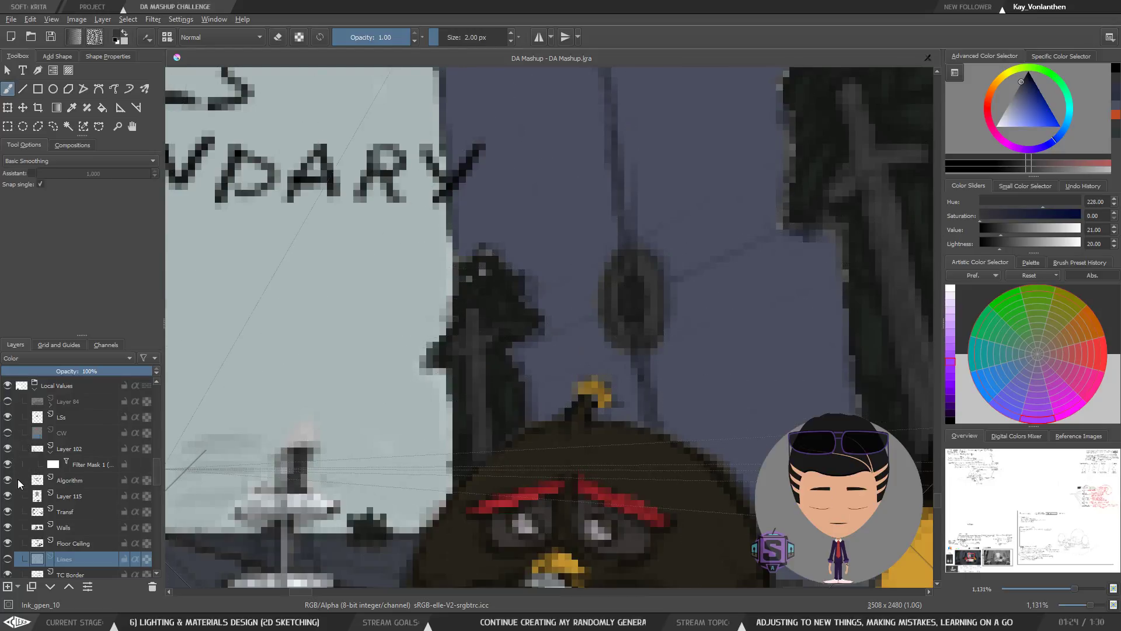
left_click(8, 560)
Step: On the Colors layer, fill the circle on the left wall with the sampled grey, enlarging the brush to 8 px
key("minus")
key("minus")
key("minus")
key("minus")
key("plus")
left_click_drag(395, 363, 641, 383)
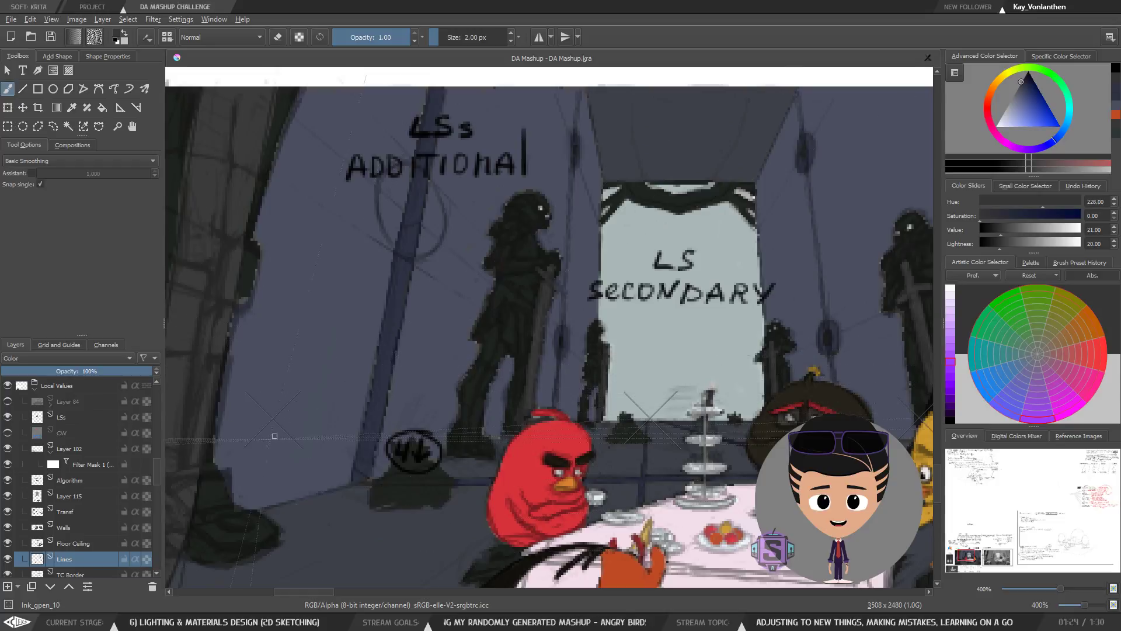
scroll(159, 495, "down", 2)
scroll(158, 495, "down", 1)
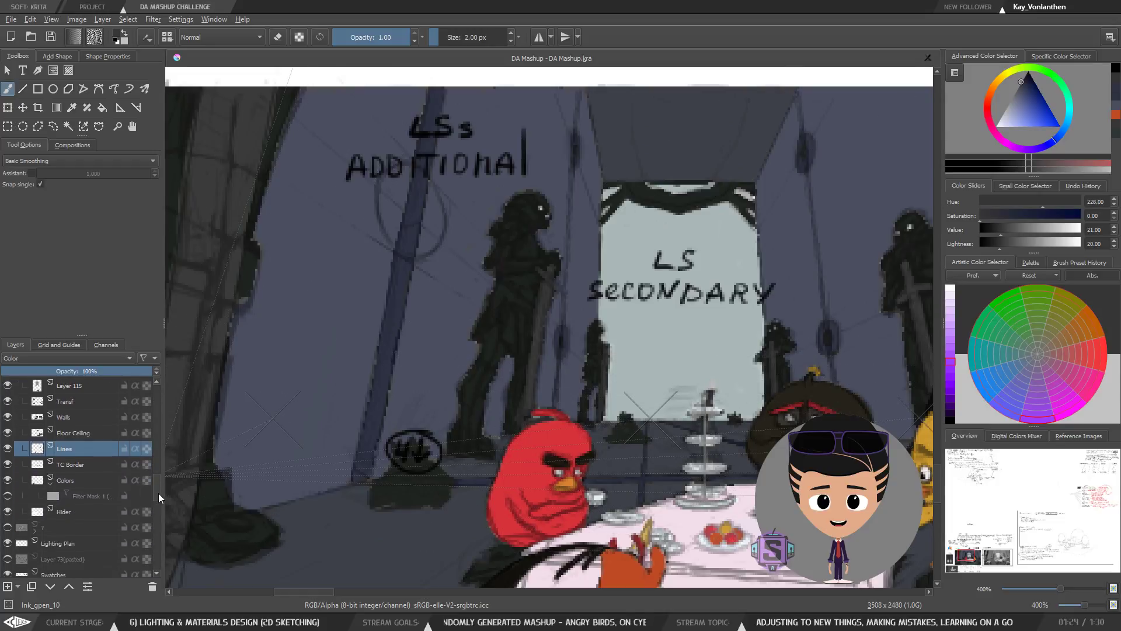
left_click(75, 478)
key("bracketright")
key("bracketright")
key("bracketright")
key("ctrl+plus")
key("ctrl+plus")
left_click_drag(308, 231, 405, 498)
key("bracketright")
key("bracketright")
key("bracketright")
mouse_move(329, 356)
left_mouse_down()
mouse_move(336, 414)
mouse_move(313, 343)
mouse_move(335, 410)
mouse_move(355, 345)
mouse_move(342, 406)
mouse_move(330, 329)
mouse_move(314, 311)
mouse_move(331, 286)
mouse_move(340, 327)
mouse_move(359, 324)
mouse_move(345, 363)
mouse_move(349, 322)
mouse_move(413, 398)
mouse_move(395, 404)
mouse_move(432, 409)
mouse_move(419, 417)
mouse_move(407, 405)
mouse_move(409, 326)
mouse_move(420, 387)
left_mouse_up()
Step: Fill the matching circle on the right wall with the same sampled grey
key("minus")
key("minus")
mouse_move(738, 426)
left_mouse_down()
mouse_move(420, 359)
mouse_move(242, 377)
left_mouse_up()
key("plus")
key("plus")
mouse_move(687, 346)
left_mouse_down()
mouse_move(526, 379)
mouse_move(523, 413)
mouse_move(483, 377)
mouse_move(531, 414)
mouse_move(494, 399)
mouse_move(516, 409)
mouse_move(510, 363)
mouse_move(522, 383)
mouse_move(512, 366)
mouse_move(492, 378)
mouse_move(478, 322)
mouse_move(485, 373)
mouse_move(474, 335)
mouse_move(468, 362)
mouse_move(489, 291)
mouse_move(503, 347)
mouse_move(497, 313)
mouse_move(547, 274)
mouse_move(579, 407)
mouse_move(608, 319)
mouse_move(611, 337)
mouse_move(598, 359)
mouse_move(580, 335)
mouse_move(592, 309)
left_mouse_up()
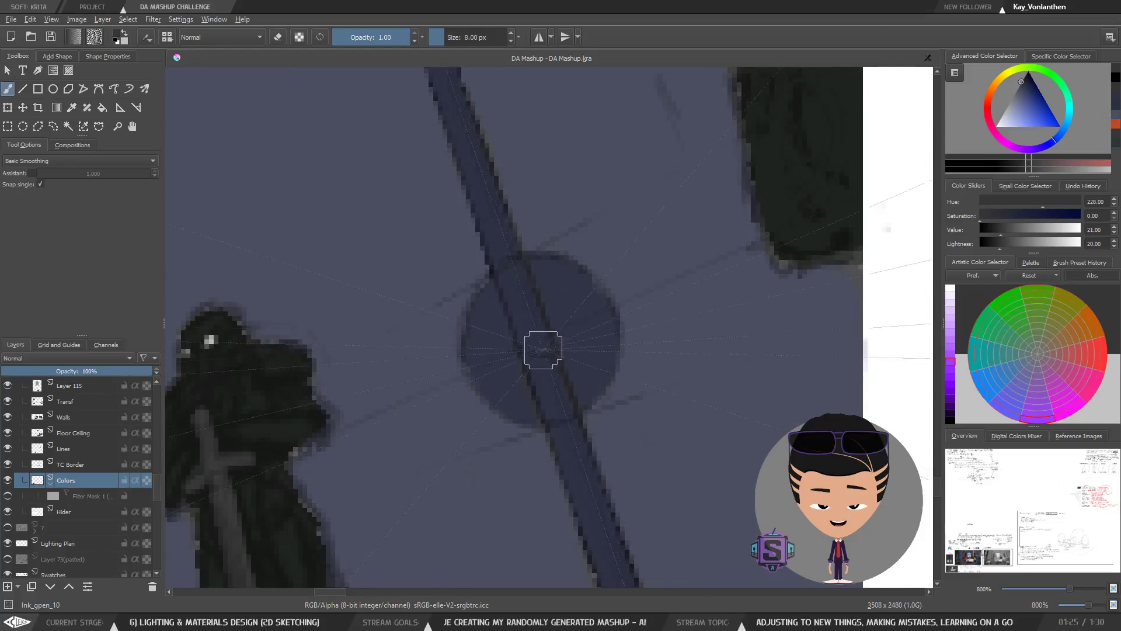
mouse_move(536, 407)
left_mouse_down()
mouse_move(560, 407)
mouse_move(513, 446)
mouse_move(512, 437)
left_mouse_up()
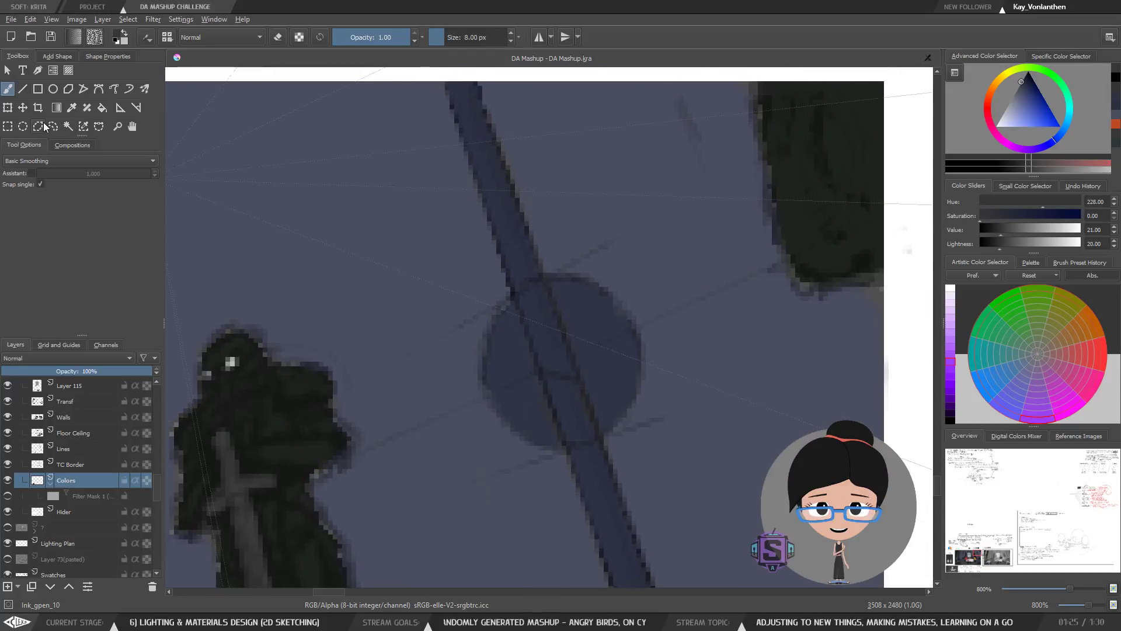
Step: Examine the filled wall circles against the whole scene and the details around the doorway
key("ctrl+minus")
key("ctrl+minus")
key("ctrl+minus")
key("ctrl+minus")
left_click_drag(510, 408, 595, 426)
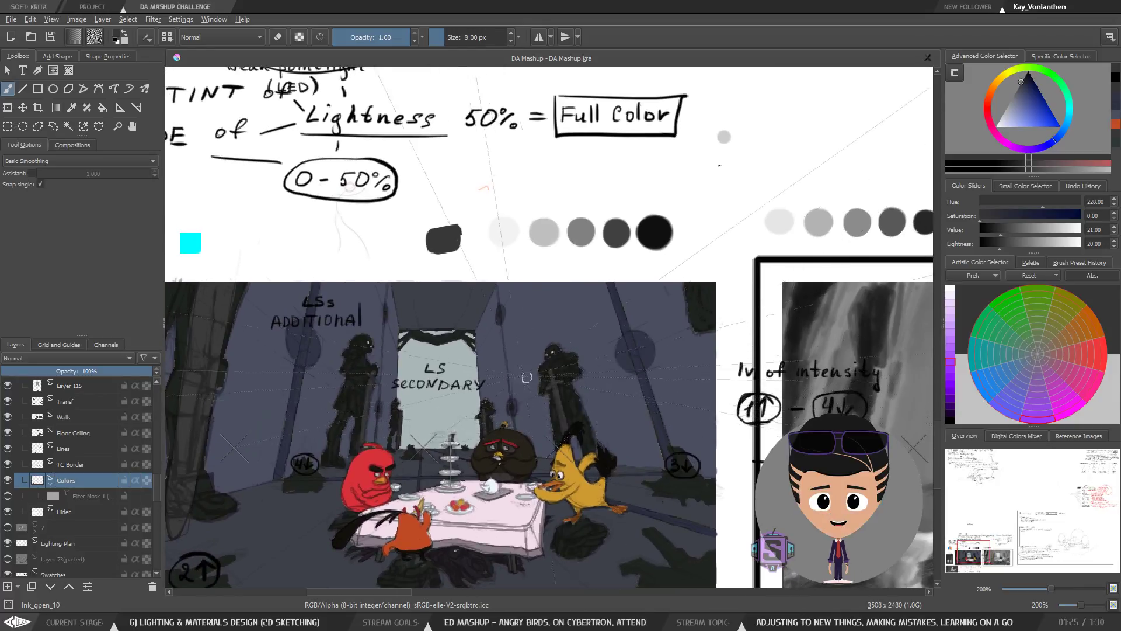
key("ctrl+plus")
key("ctrl+plus")
left_click_drag(482, 491, 631, 297)
key("ctrl+plus")
key("ctrl+plus")
key("ctrl+minus")
key("ctrl+minus")
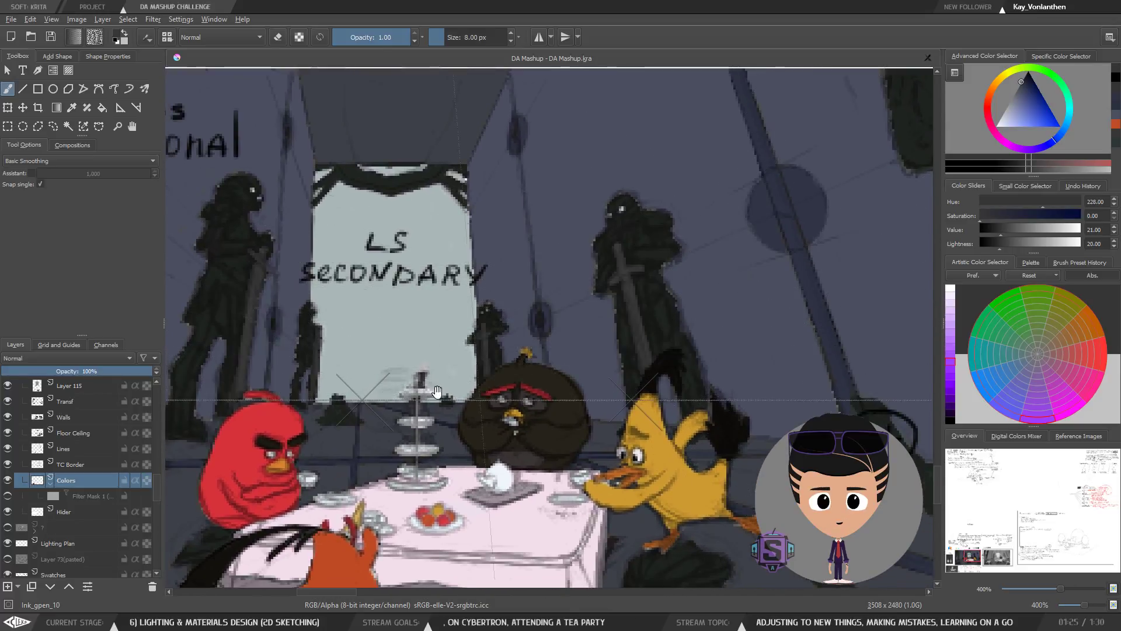
Step: Sample the left statue's dark green and make the Suggestable Des layer active
left_click_drag(496, 399, 640, 408)
left_click(345, 332, "ctrl")
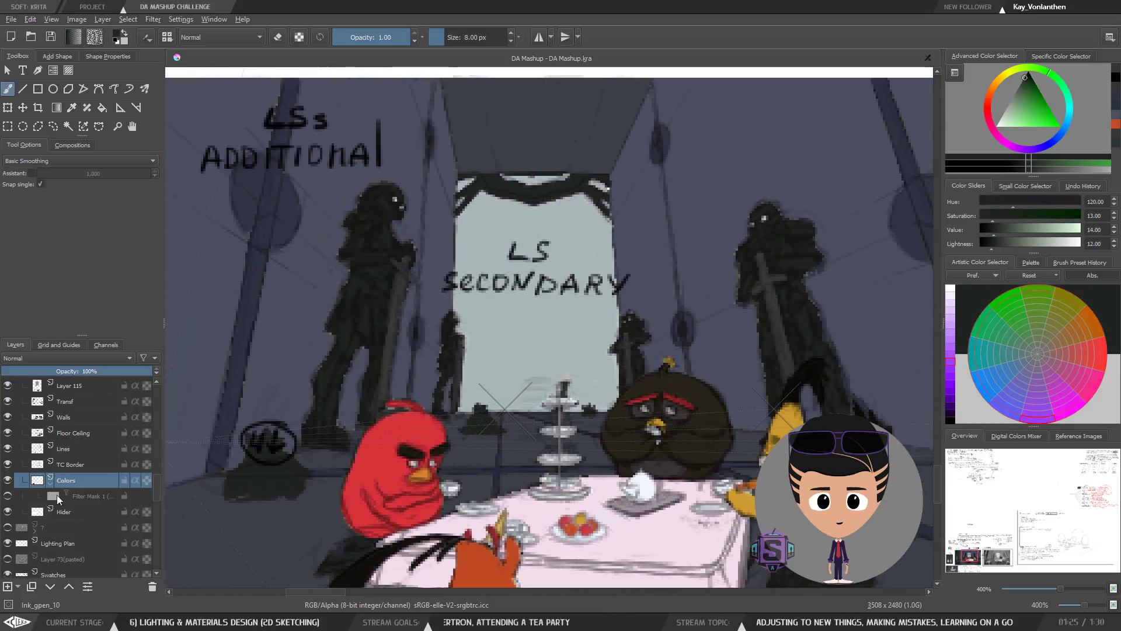
left_click(347, 326)
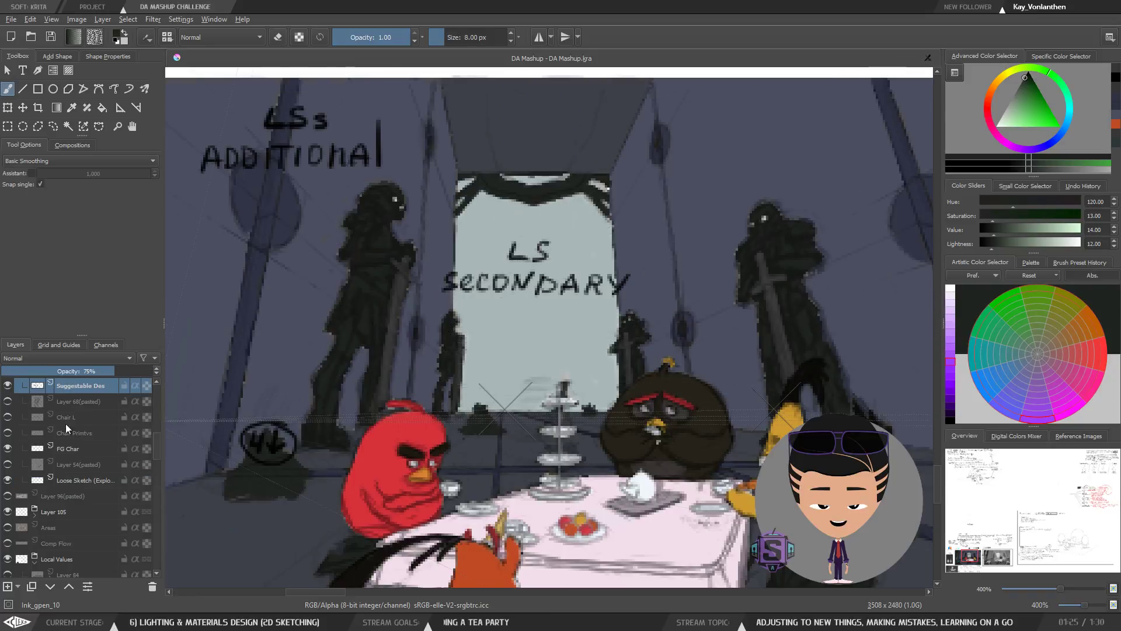
Step: Compare the statues with the Suggestable Des layer hidden and shown, and save the document
left_click(7, 386)
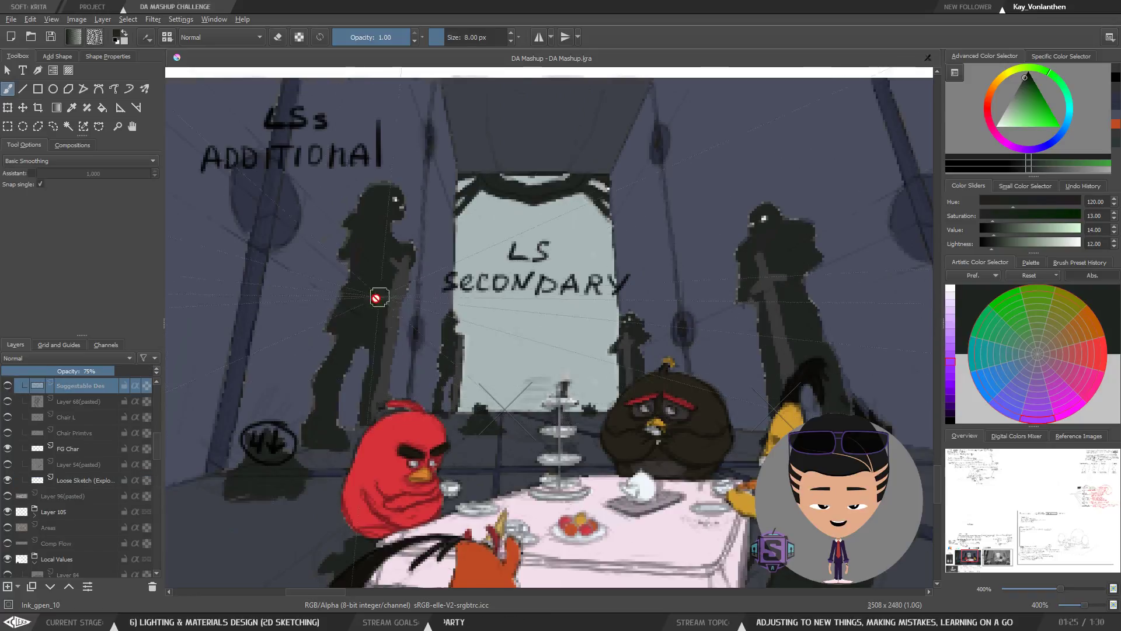
left_click(8, 386)
left_click(8, 387)
left_click(9, 387)
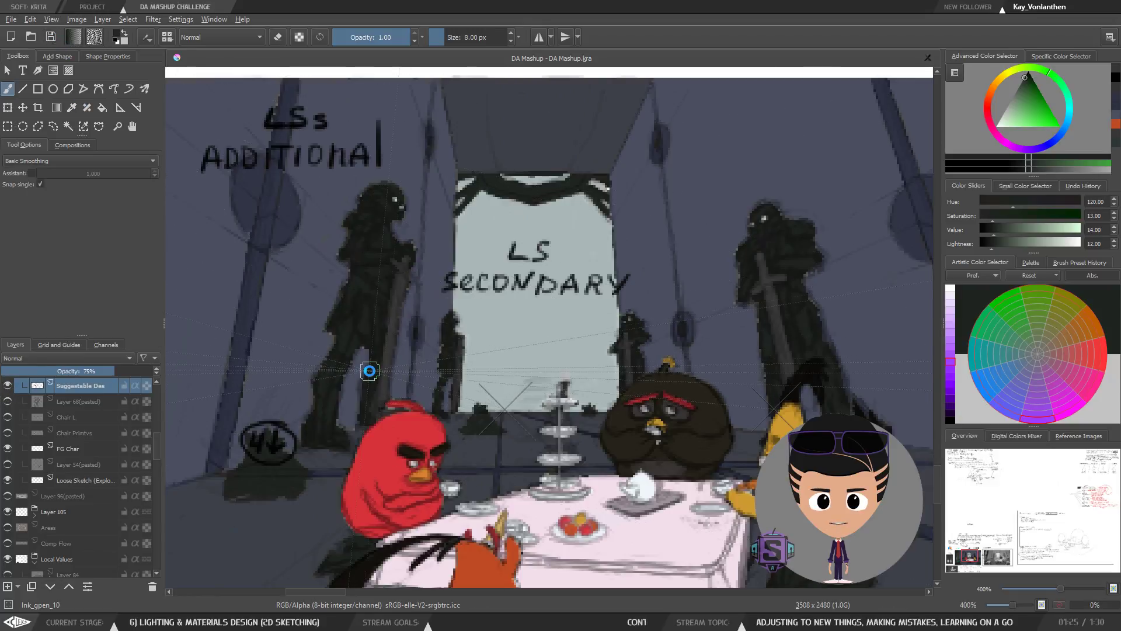
key("ctrl+s")
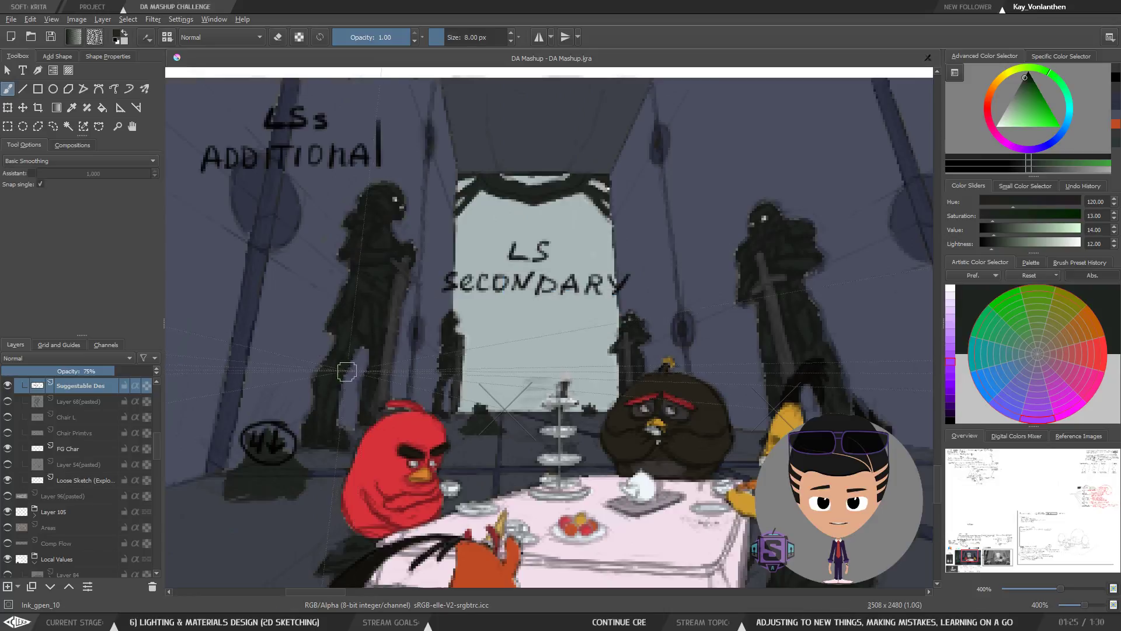
Step: Select the EnvDes layer from the left statue and compare the area with that layer hidden and shown
key("ctrl+plus")
left_click_drag(327, 305, 633, 425)
key("r")
left_click(478, 353)
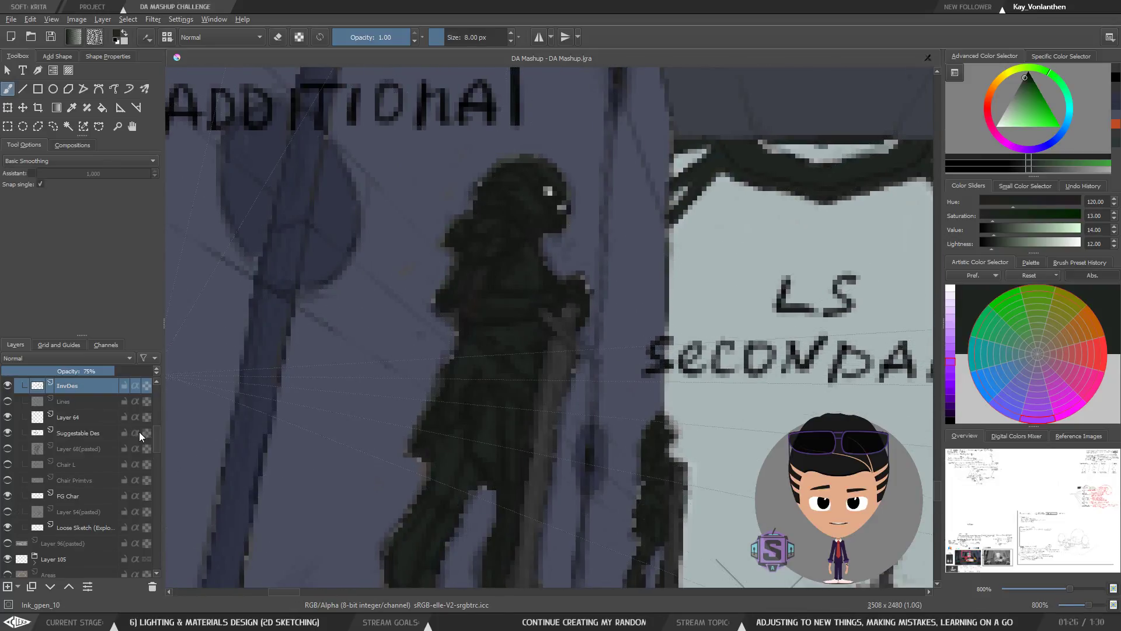
left_click_drag(158, 442, 133, 431)
left_click(8, 464)
left_click(8, 467)
left_click(7, 466)
left_click(6, 467)
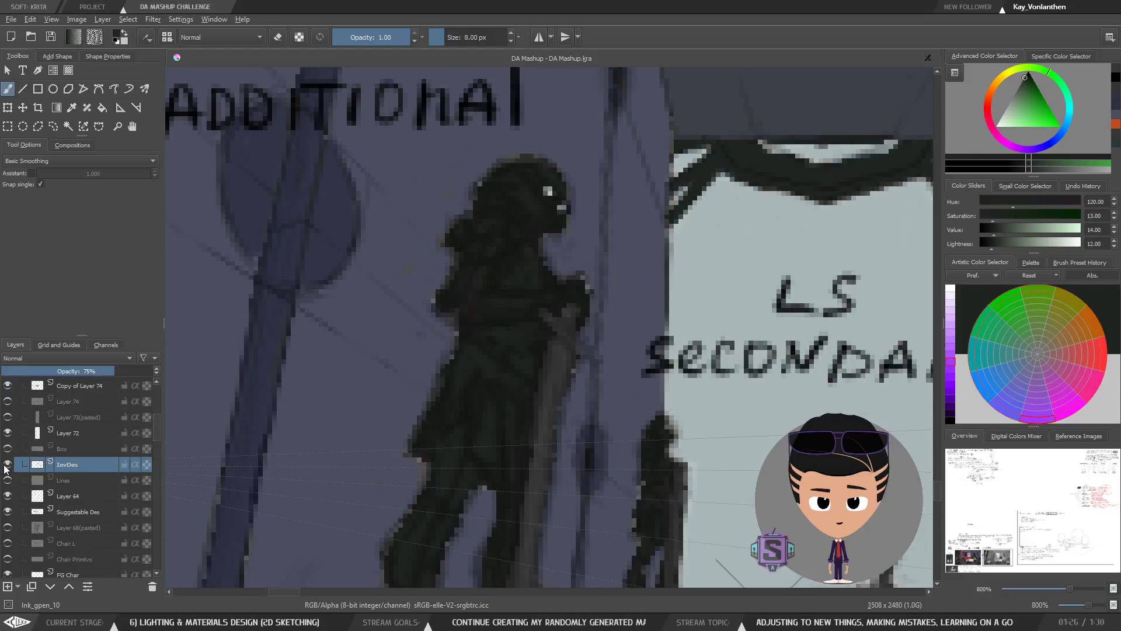
left_click(7, 465)
left_click(8, 468)
Step: Review the whole painting beside the value studies, flipping the view horizontally to judge its balance
key("minus")
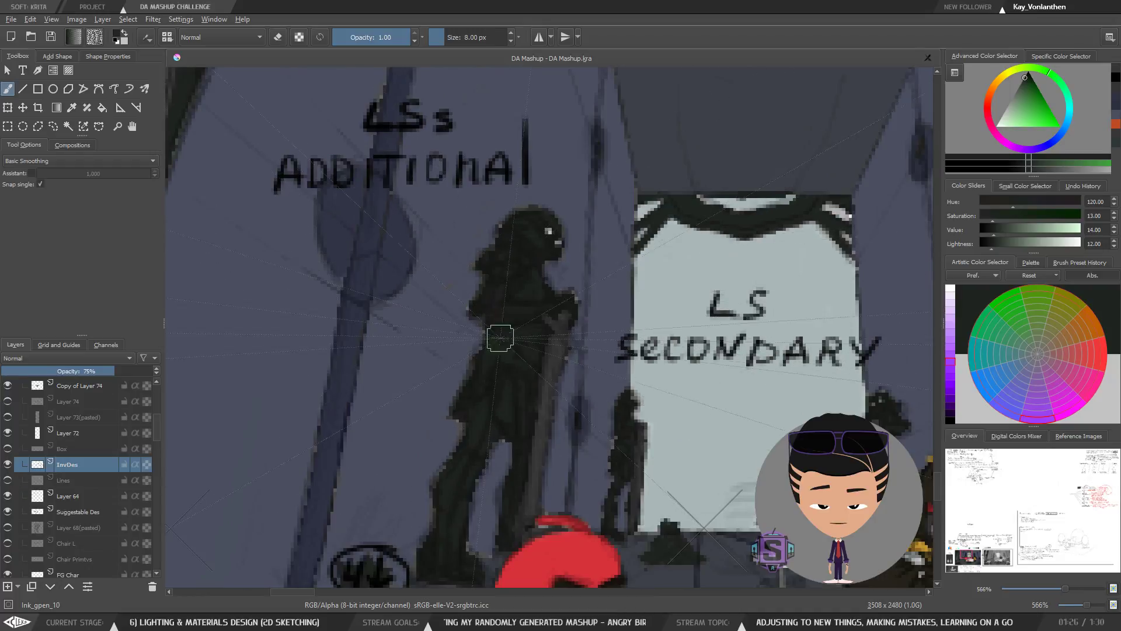
scroll(530, 333, "up", 2)
scroll(530, 333, "down", 2)
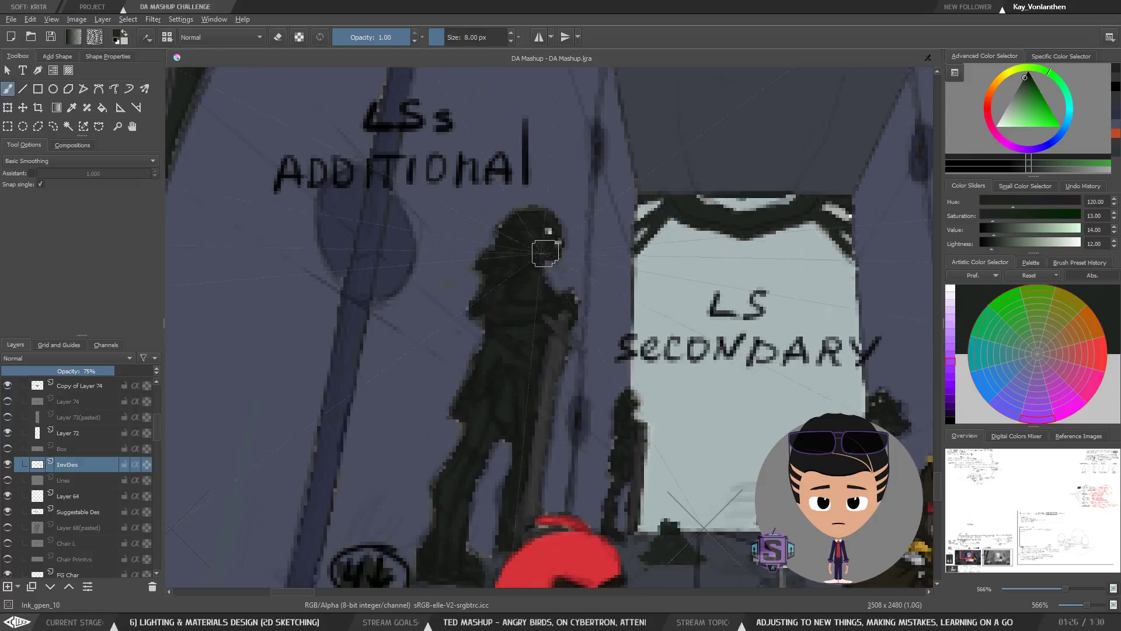
scroll(534, 332, "down", 3)
scroll(533, 332, "down", 3)
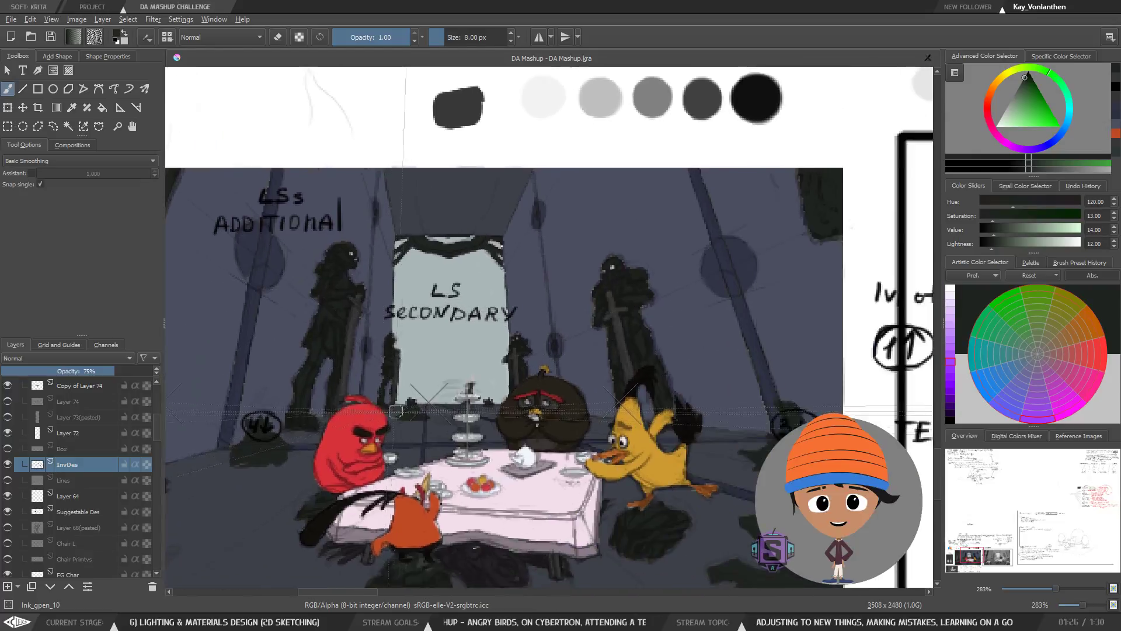
key("m")
key("m")
scroll(545, 363, "down", 3)
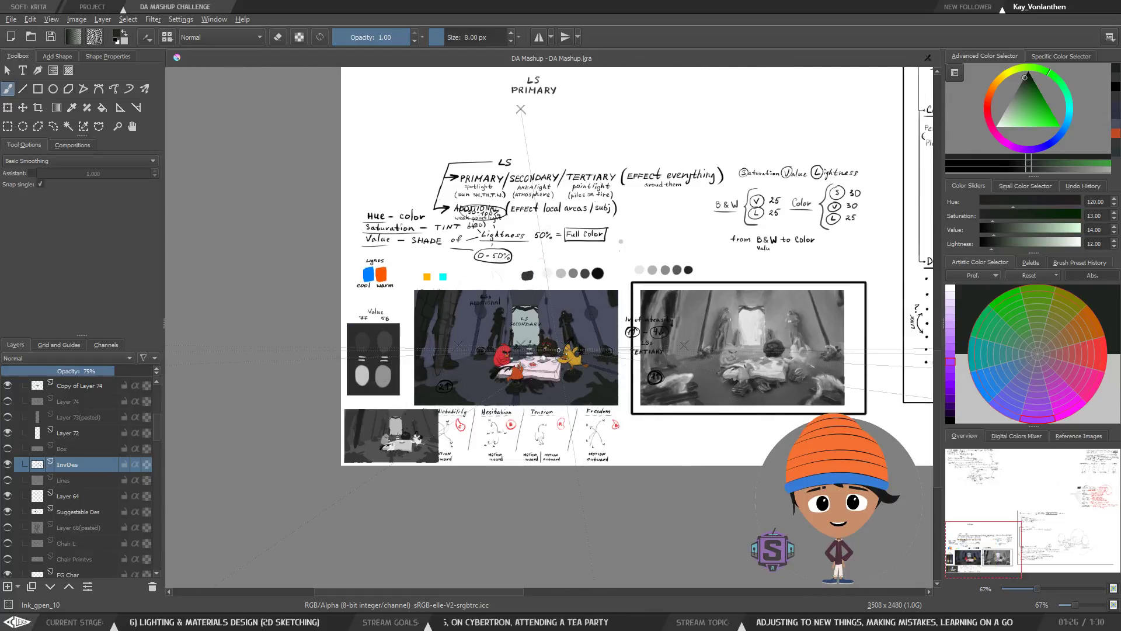
key("m")
key("m")
Step: Compare the line details around the left wall's circle with the EnvDes layer hidden and shown
scroll(534, 318, "up", 6)
scroll(523, 328, "down", 2)
scroll(523, 328, "up", 2)
left_click_drag(298, 262, 490, 306)
scroll(491, 306, "up", 2)
left_click_drag(408, 365, 441, 415)
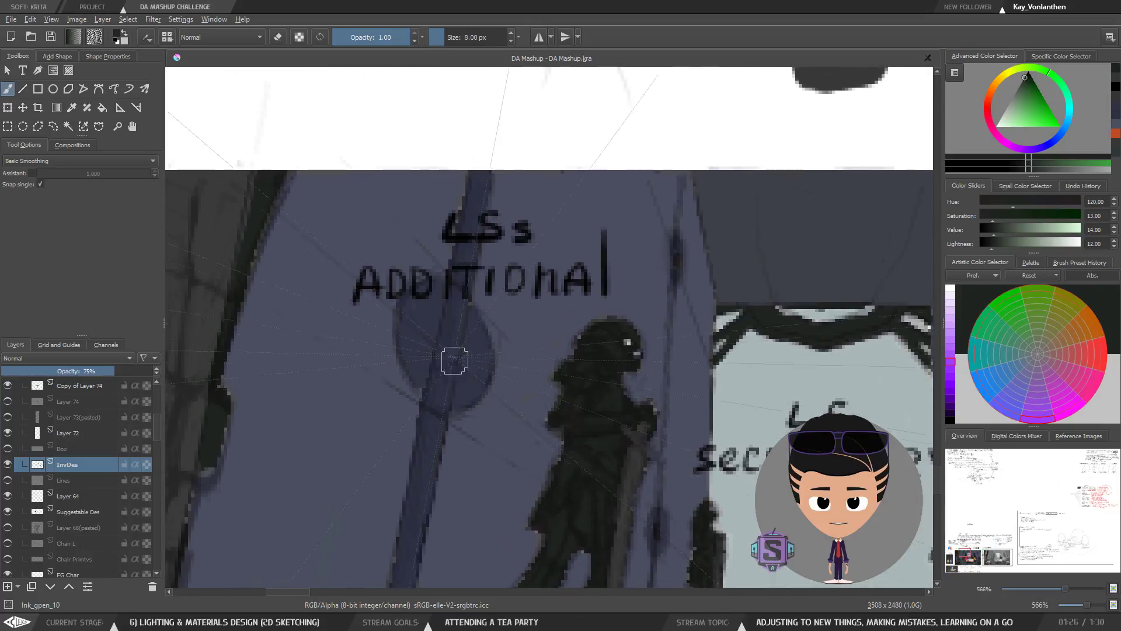
left_click(8, 464)
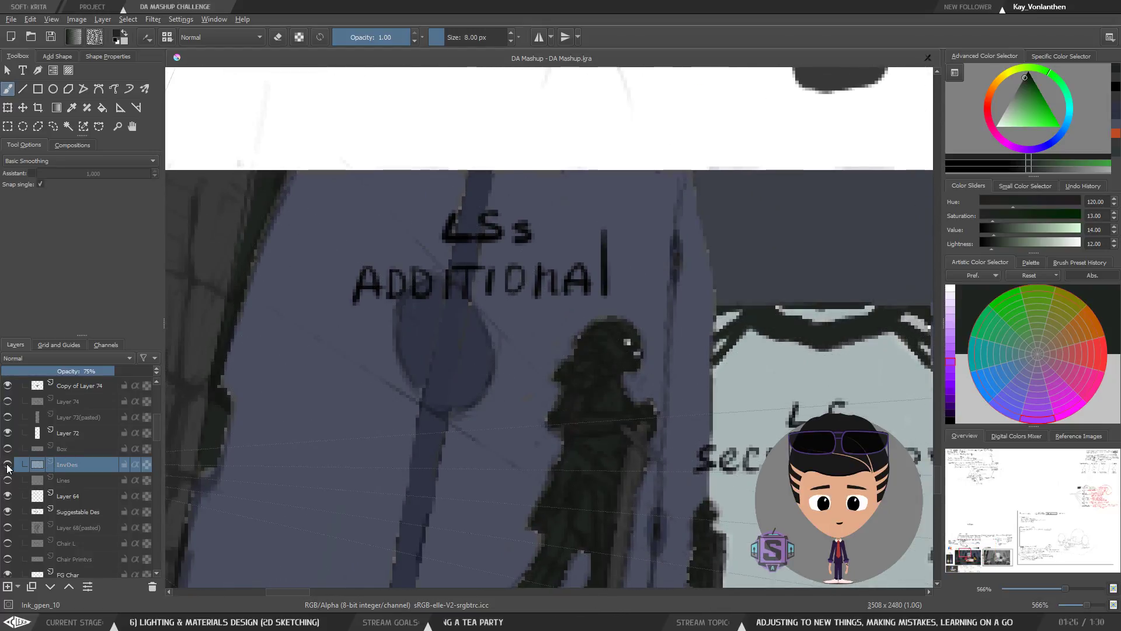
left_click(10, 465)
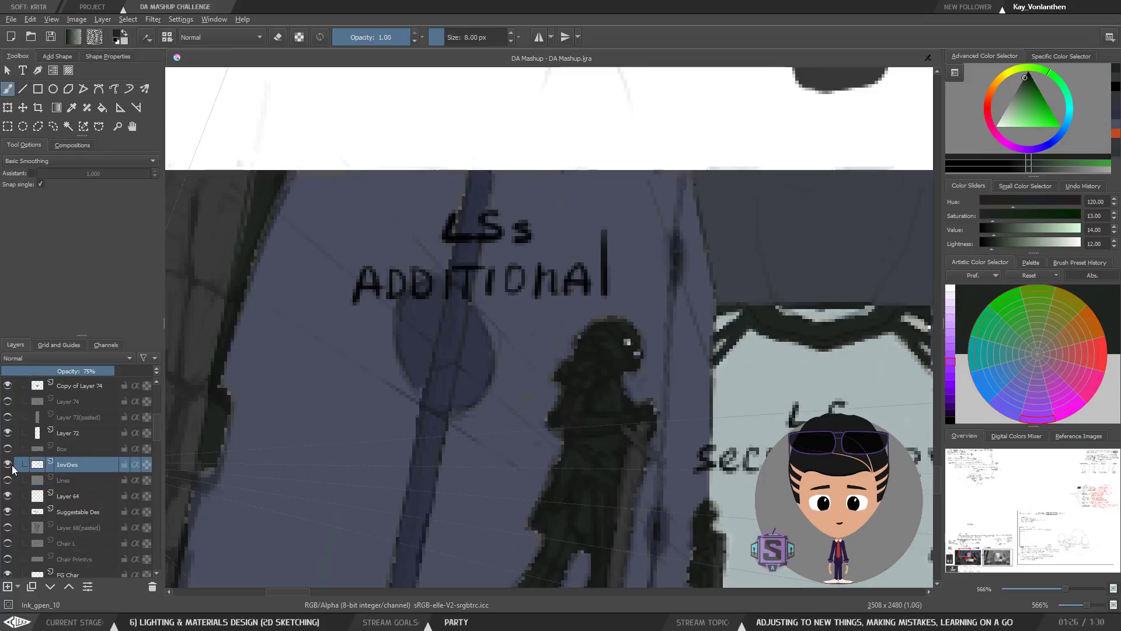
Step: Reduce the brush size to 3 px and compare the left wall's circle with the EnvDes layer hidden and shown
left_click(8, 466)
left_click(7, 465)
scroll(450, 375, "up", 1)
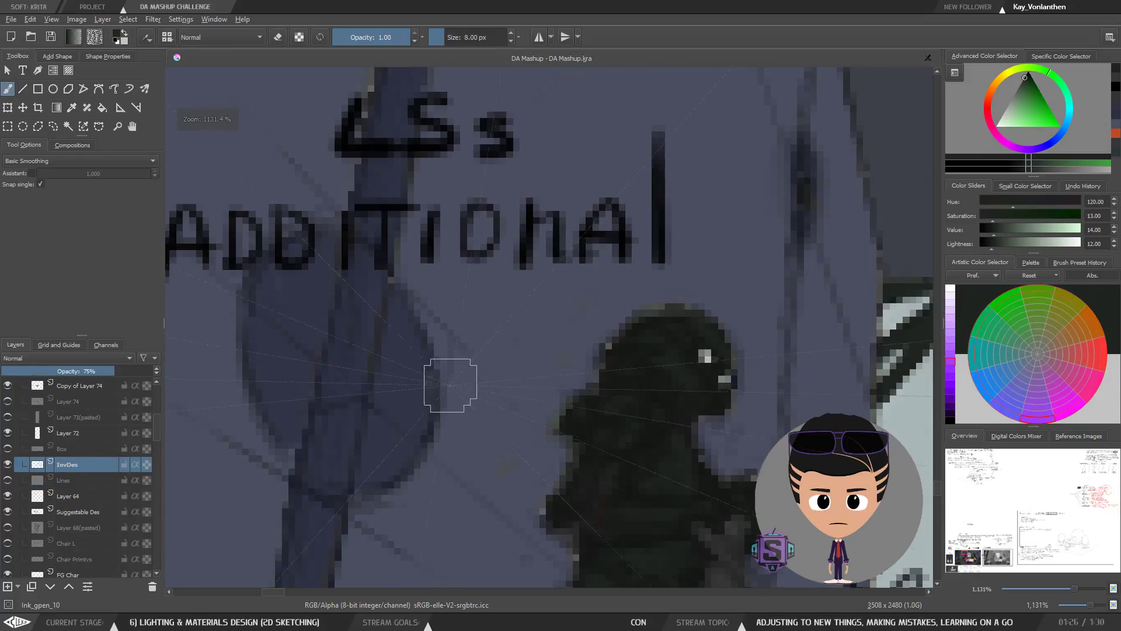
scroll(470, 440, "up", 1)
key("bracketleft")
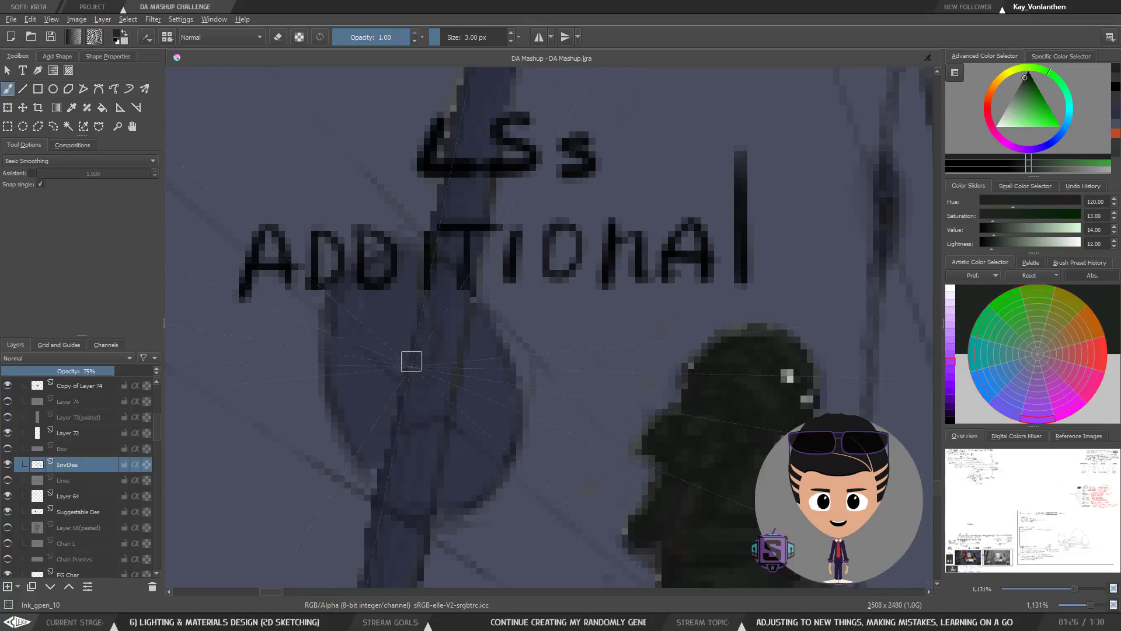
left_click(9, 466)
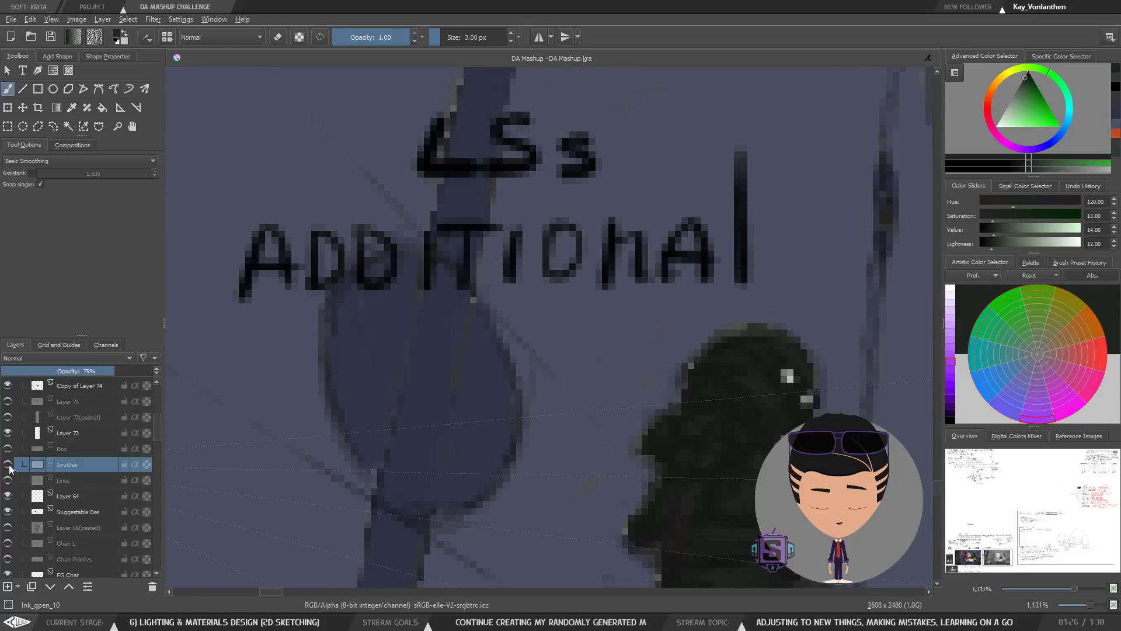
left_click(9, 466)
Step: Sample the dark blue inside the left wall's circle as the brush colour
scroll(465, 316, "down", 4)
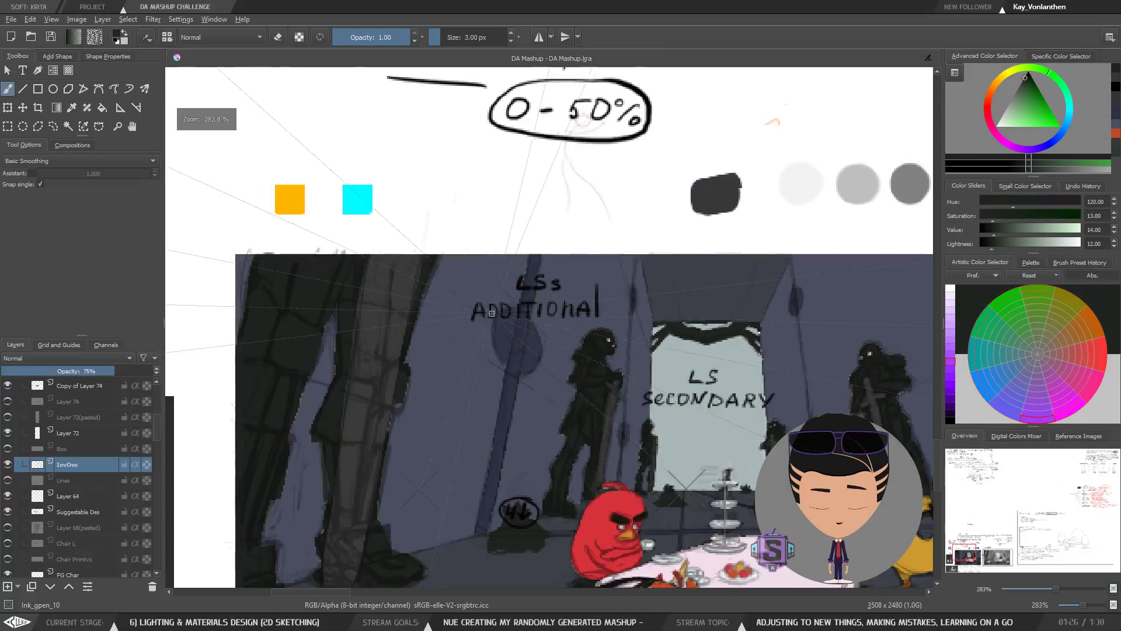
scroll(528, 297, "up", 3)
key("plus")
key("plus")
left_click(367, 430, "ctrl")
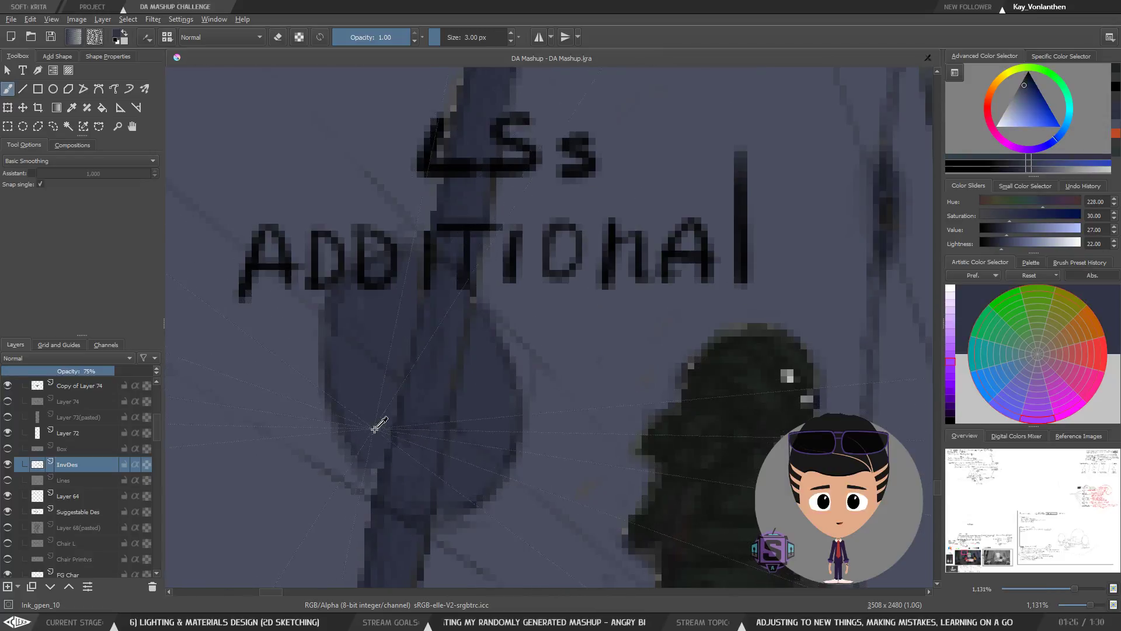
Step: Compare the whole left side of the painting with the EnvDes layer hidden and shown
key("minus")
key("minus")
key("minus")
key("minus")
left_click_drag(541, 408, 523, 368)
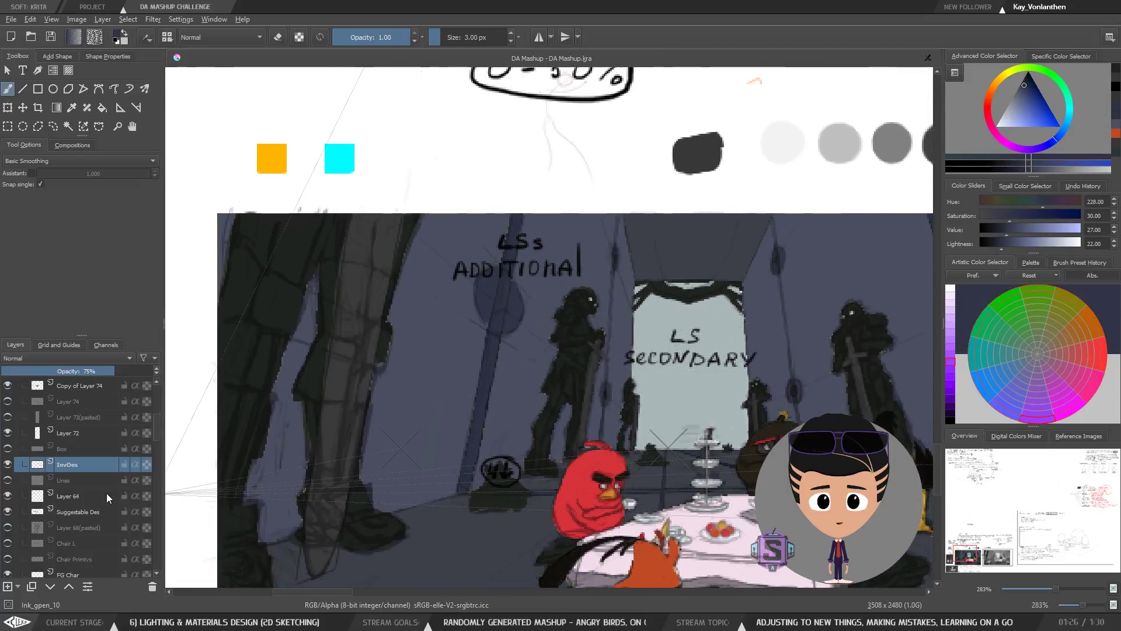
left_click(7, 466)
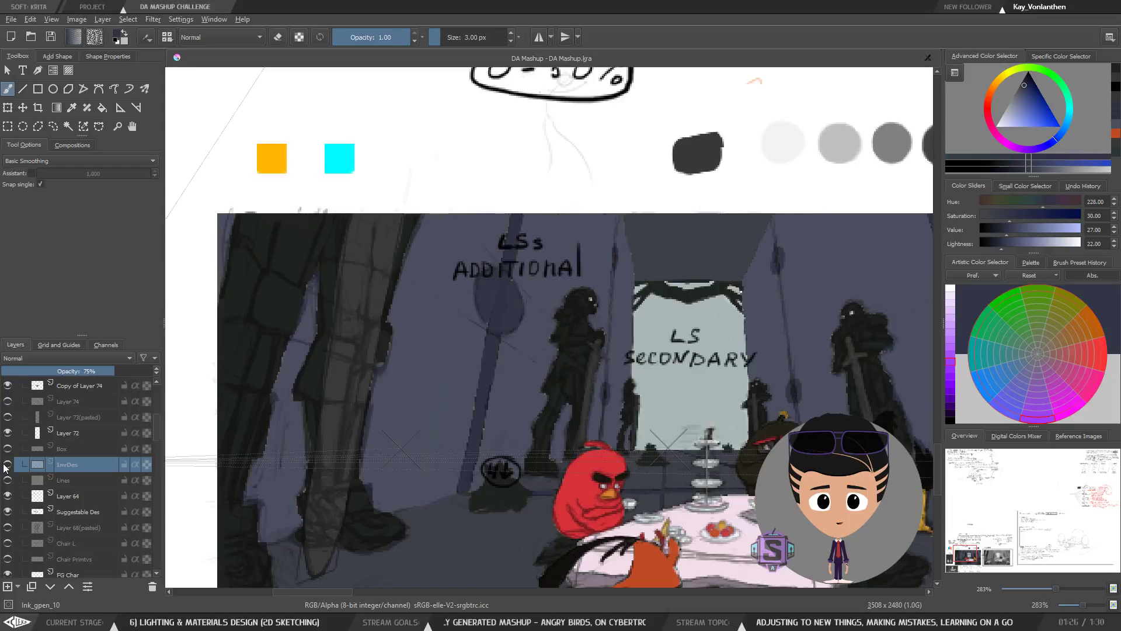
left_click(7, 466)
left_click(5, 465)
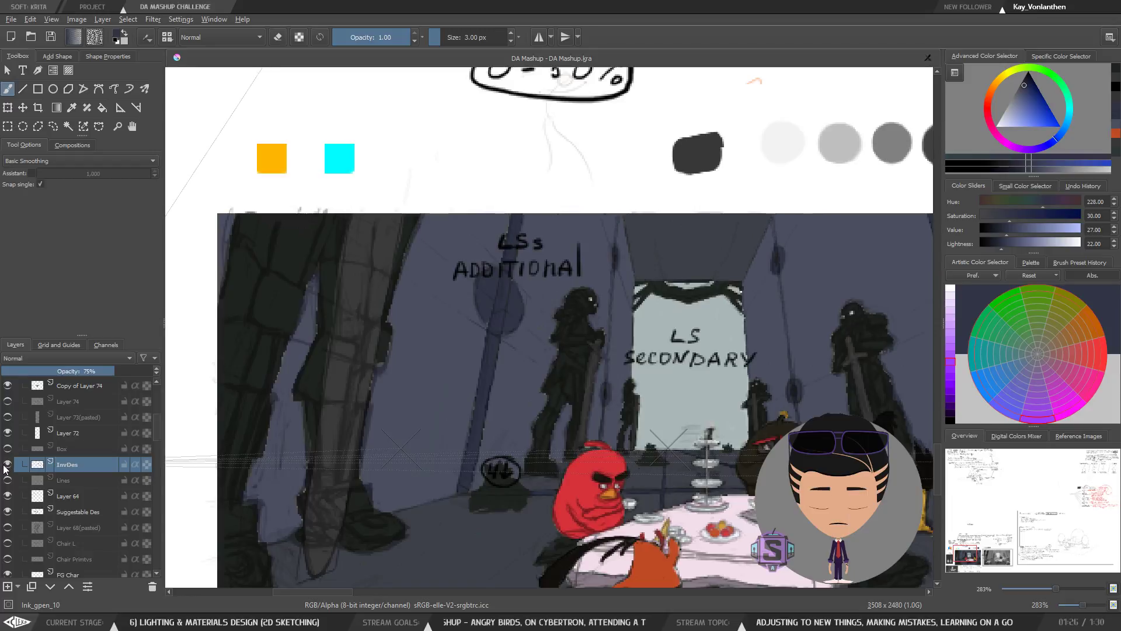
left_click(7, 465)
Step: Draw an inner ring inside the left wall's circle on Layer 115 with a black 2 px brush
left_click_drag(615, 381, 589, 395)
key("ctrl+plus")
key("ctrl+plus")
key("ctrl+plus")
key("ctrl+plus")
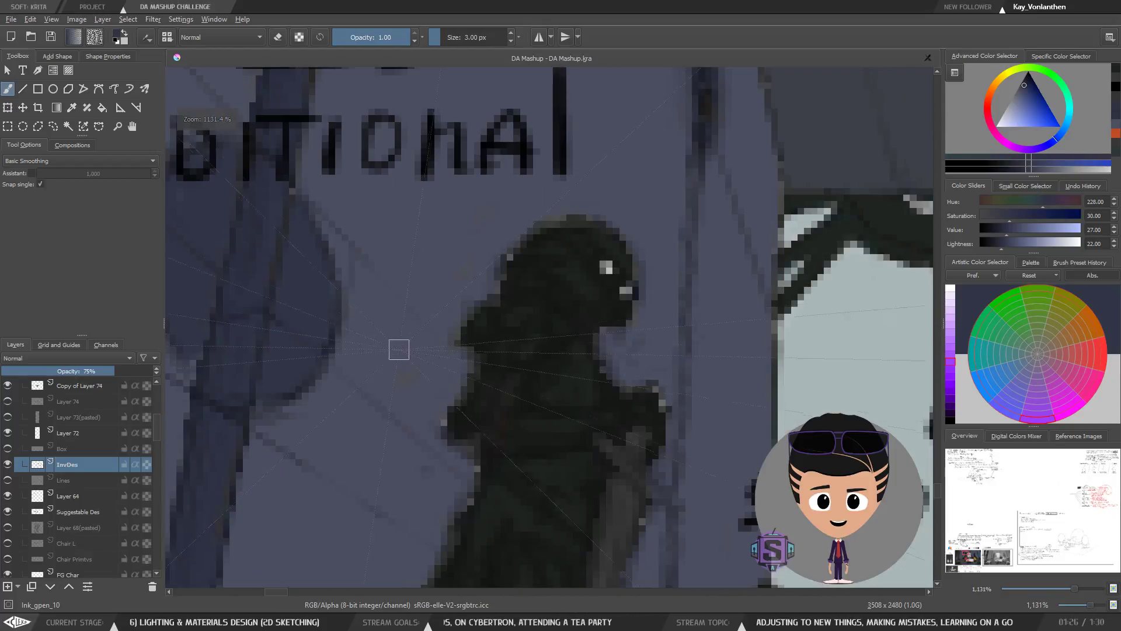
left_click(334, 342)
left_click_drag(311, 371, 450, 430)
left_click_drag(1038, 90, 1028, 67)
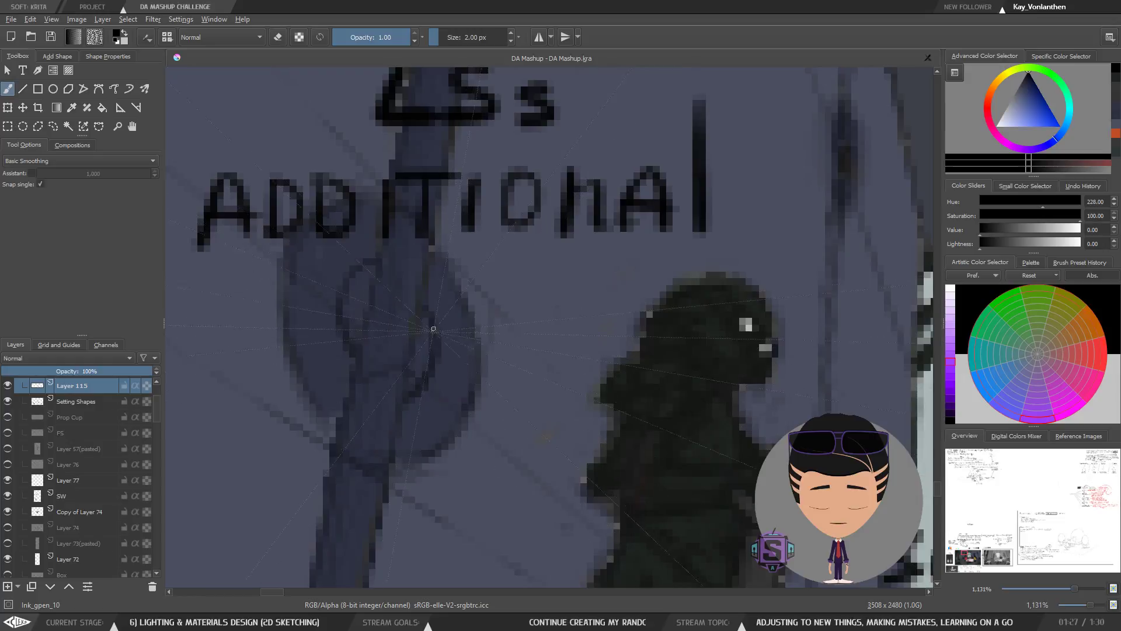
Step: Rotate the view to 60° and refine the inner ring's outline where it meets the wall strip
scroll(421, 310, "down", 10)
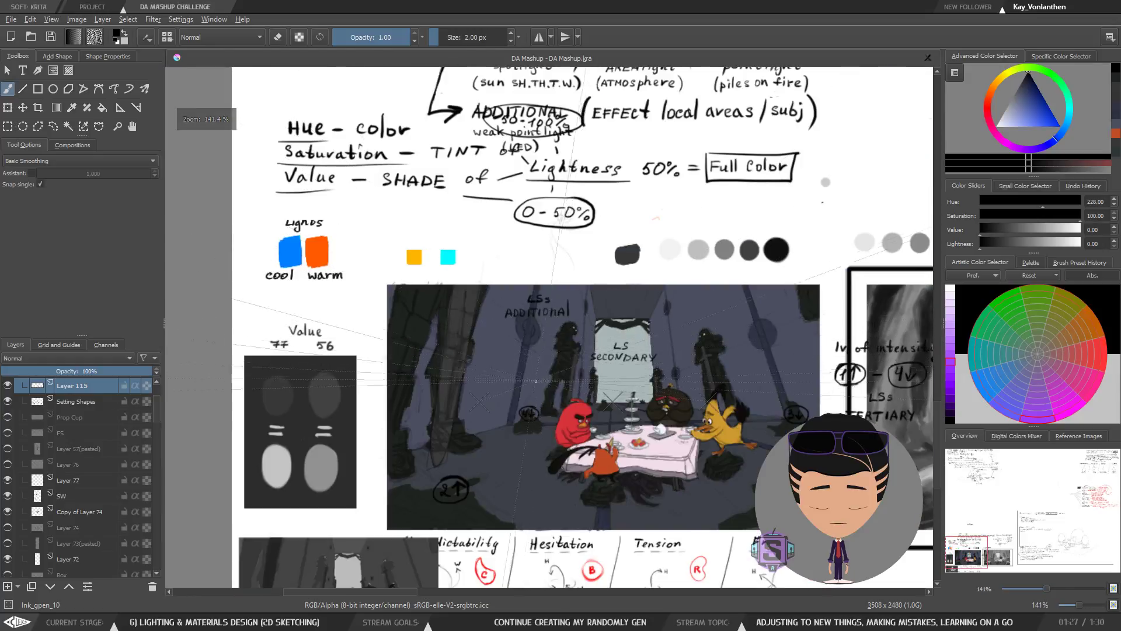
scroll(520, 377, "up", 4)
key("6")
key("6")
key("6")
key("6")
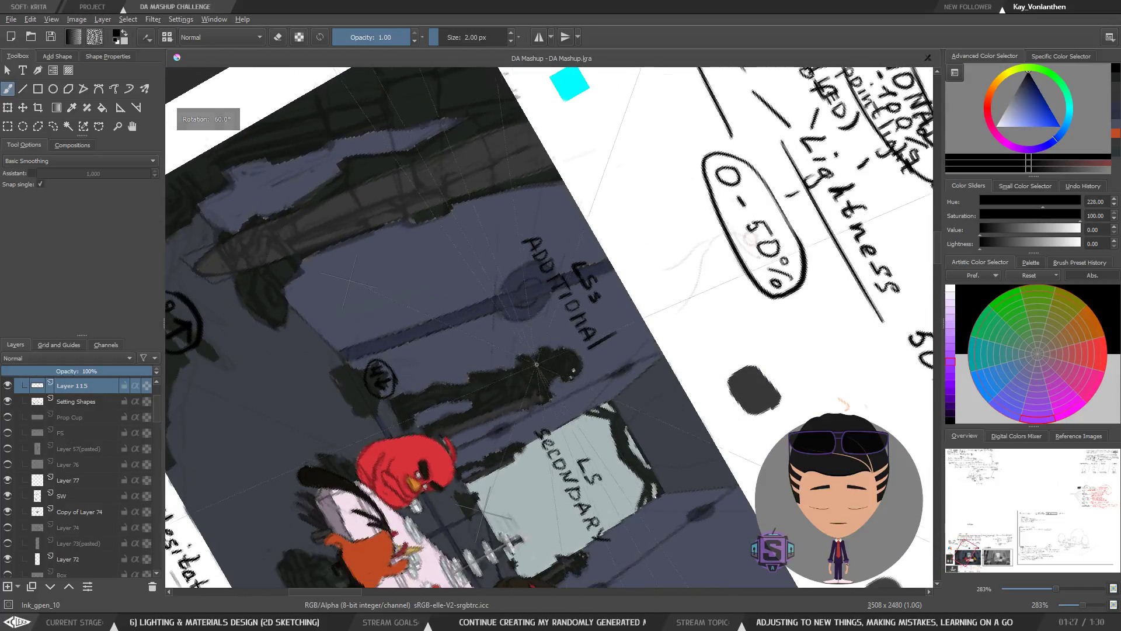
key("plus")
key("plus")
key("plus")
key("plus")
left_click_drag(450, 282, 470, 350)
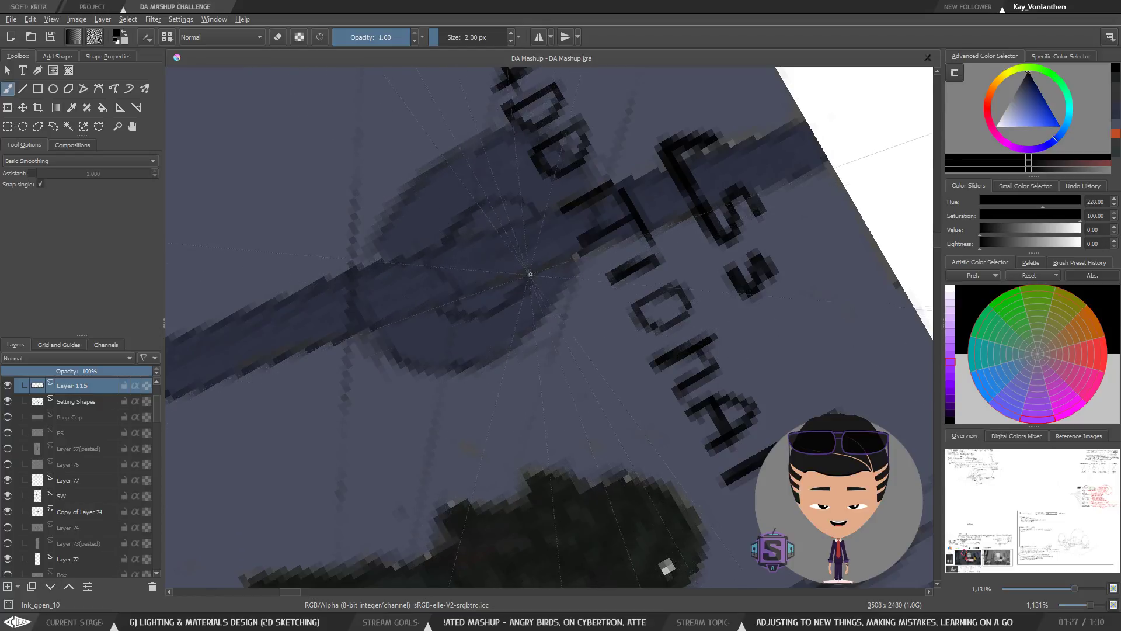
Step: Trim the inner ring's line ends with the eraser and reset the canvas rotation to check the shape
key("e")
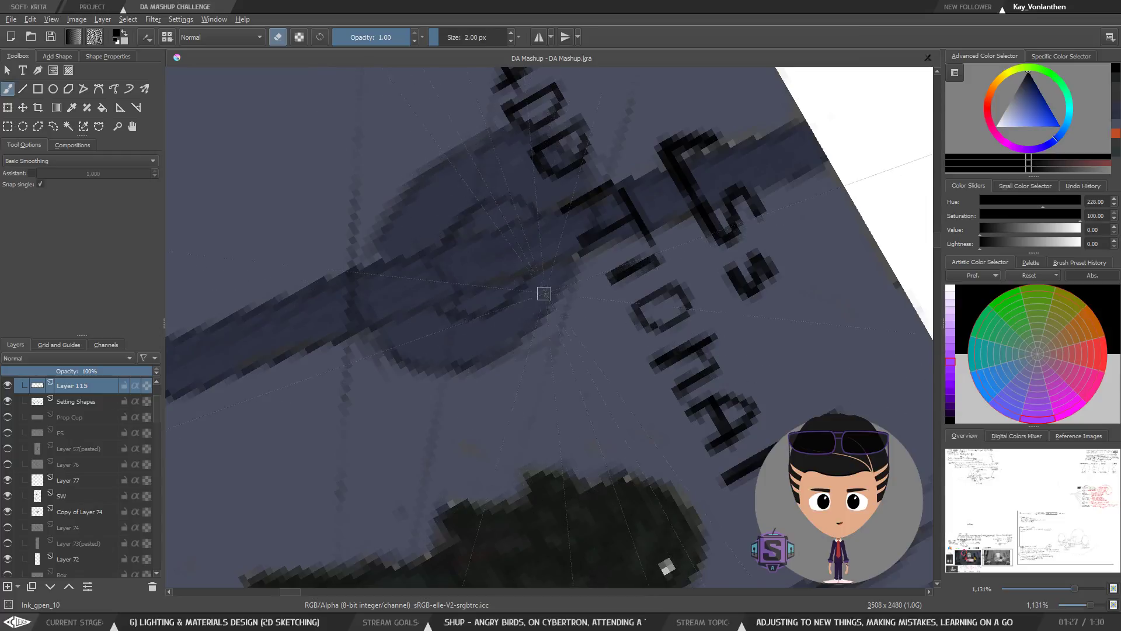
key("x")
key("minus")
key("minus")
key("minus")
key("minus")
key("minus")
key("minus")
key("4")
key("4")
key("4")
key("5")
key("minus")
key("plus")
key("plus")
key("plus")
key("plus")
key("plus")
key("plus")
key("plus")
left_click_drag(481, 399, 466, 340)
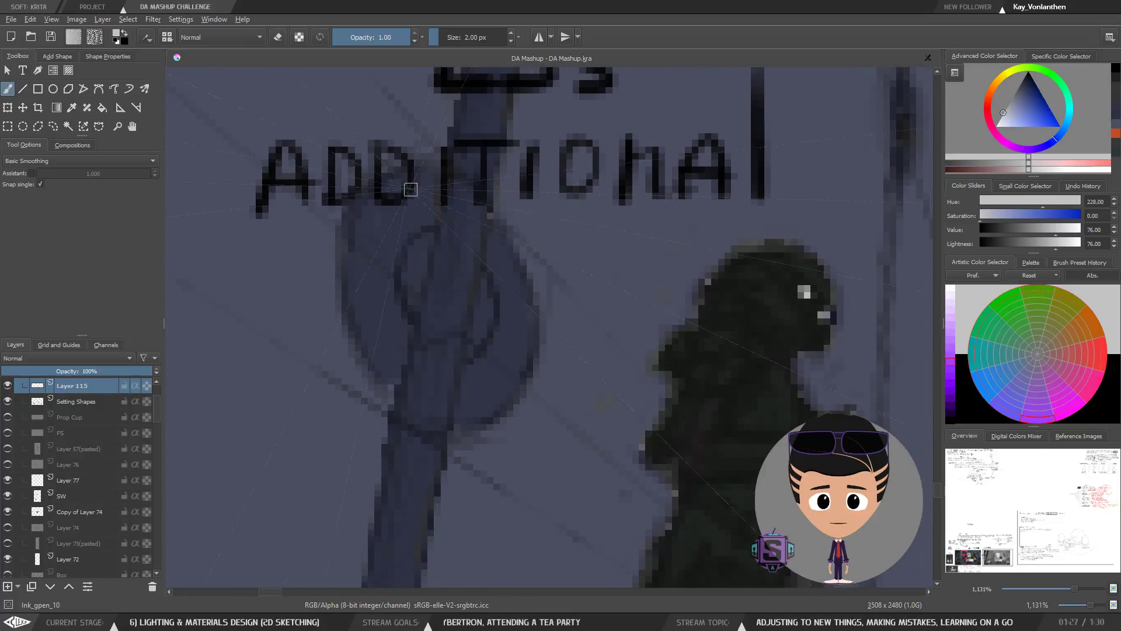
Step: Select the EnvDes layer from the wall strip and examine the inner ring at close and wider zoom
left_click(432, 257)
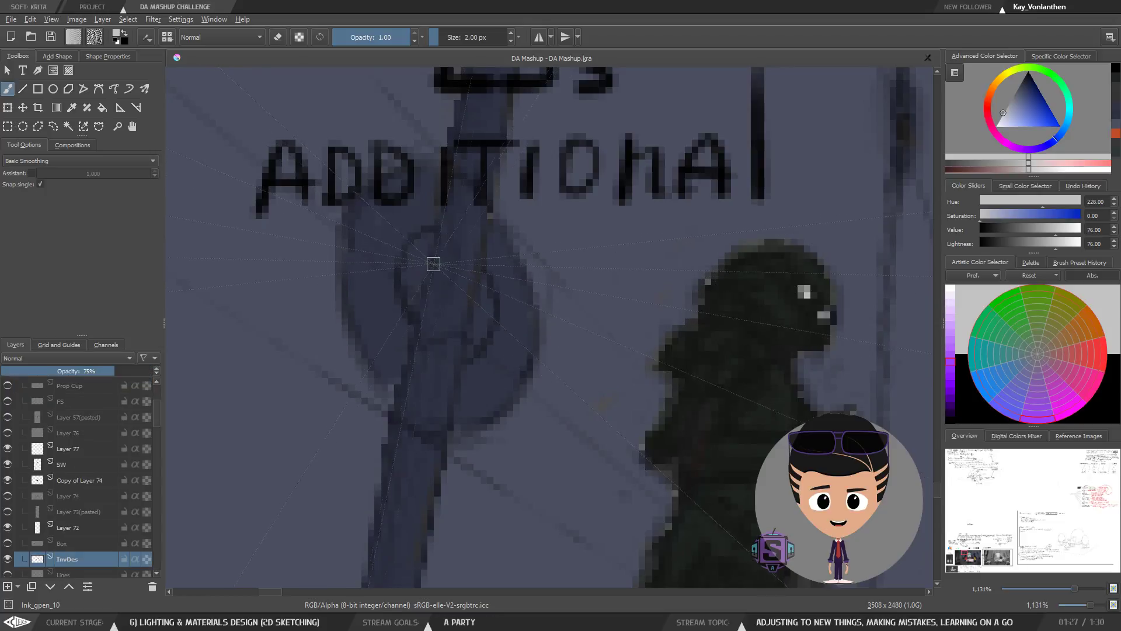
scroll(468, 325, "up", 2)
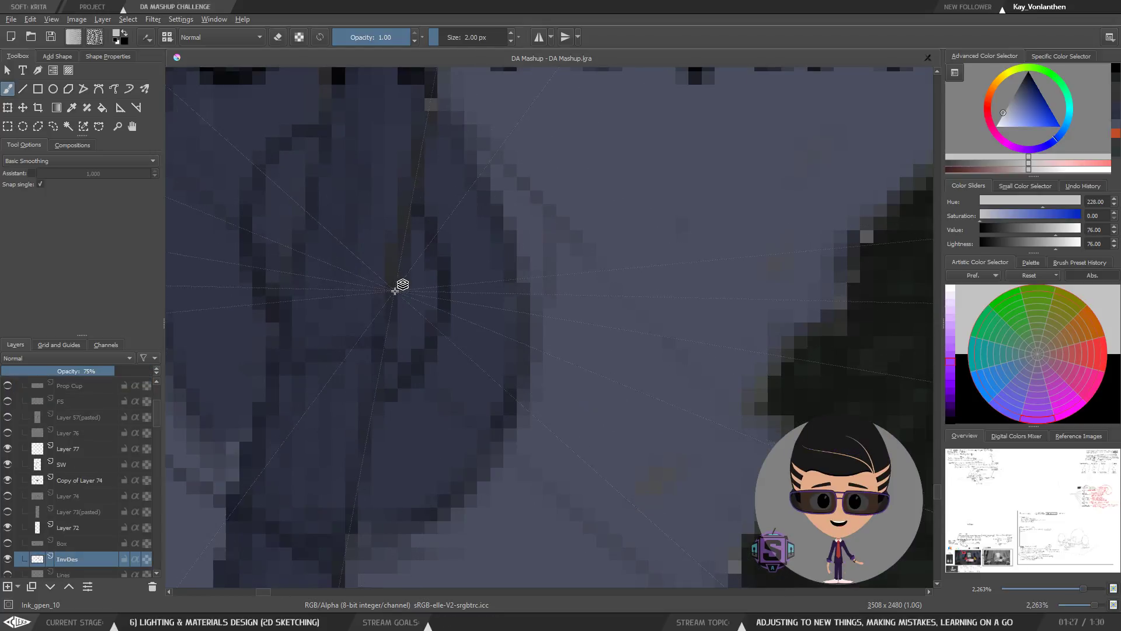
scroll(425, 255, "down", 4)
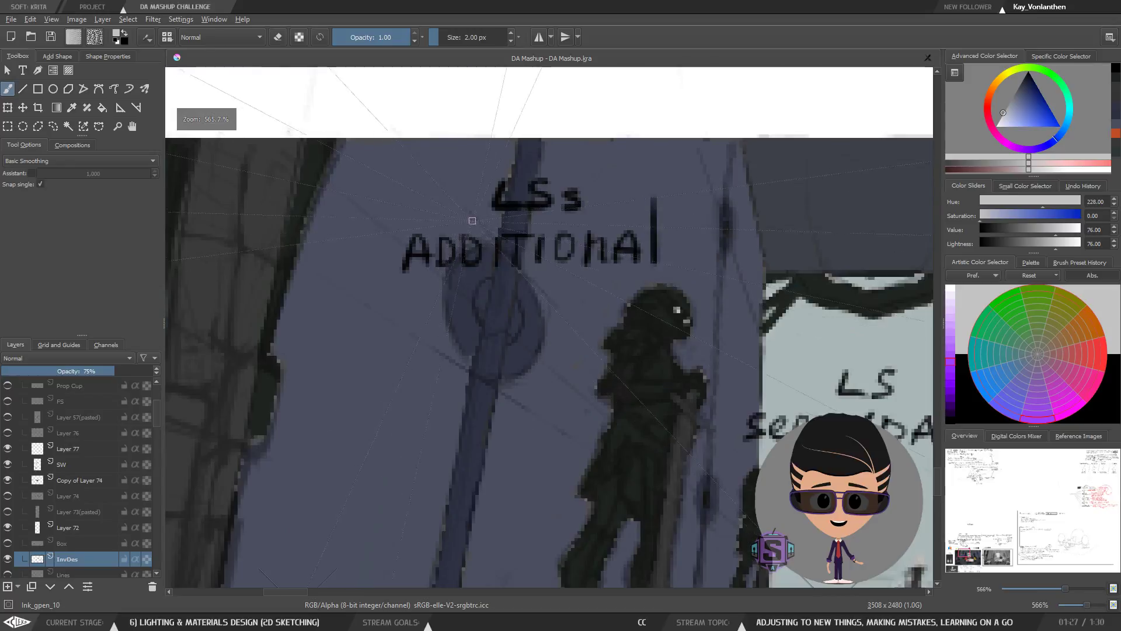
scroll(478, 432, "up", 2)
scroll(520, 359, "down", 2)
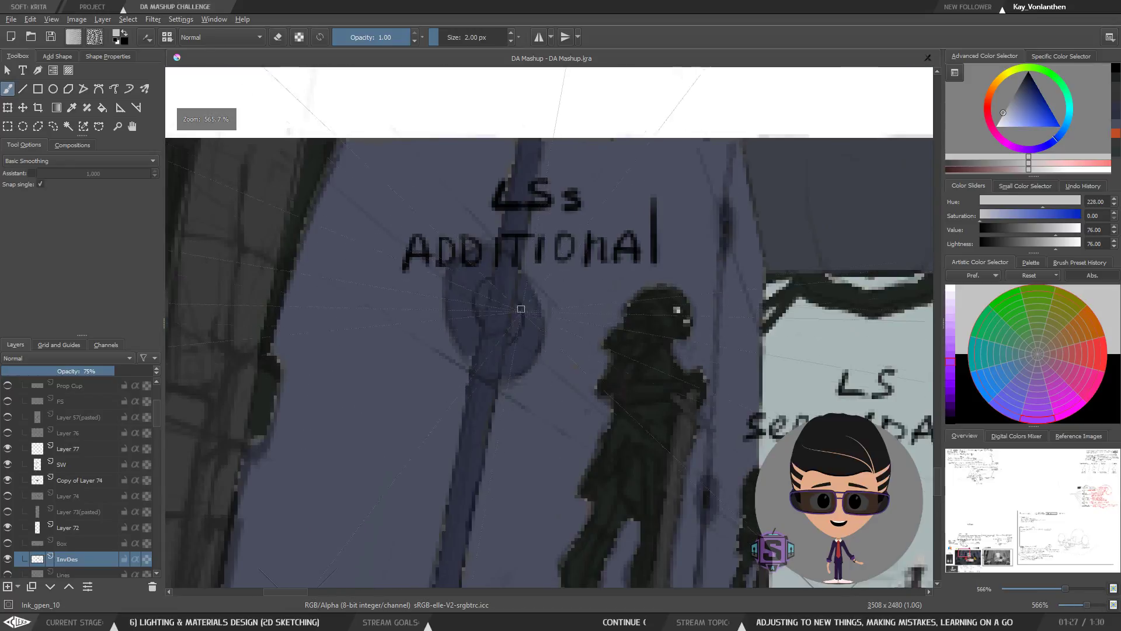
Step: Locate Layer 115, reselect the EnvDes layer, and compare the strip details with EnvDes hidden and shown
scroll(75, 446, "up", 3)
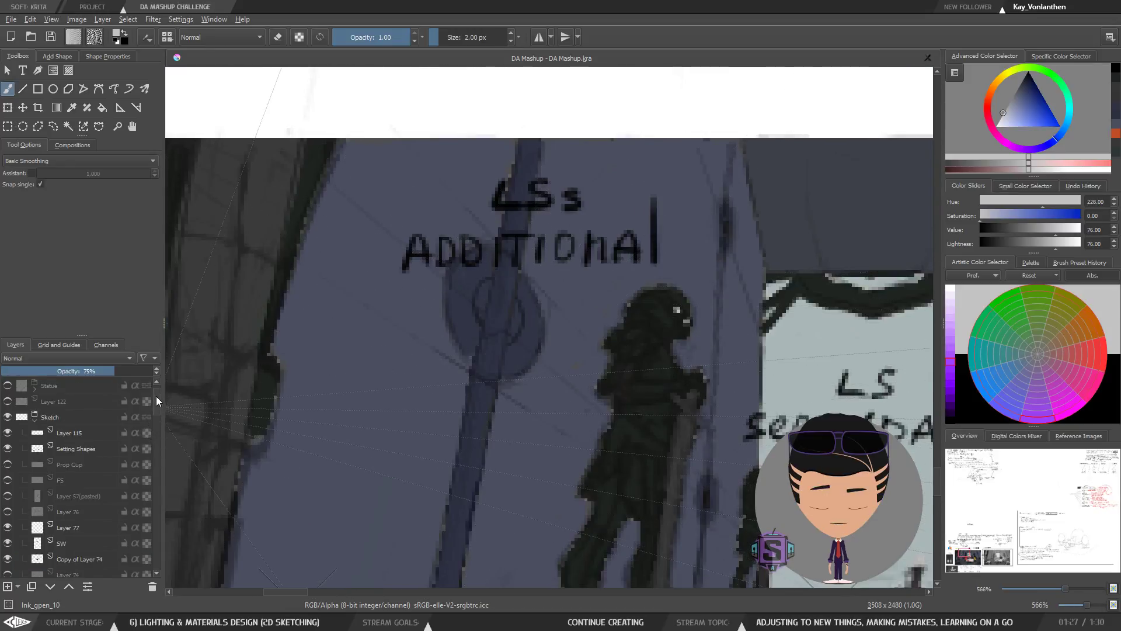
left_click(58, 436)
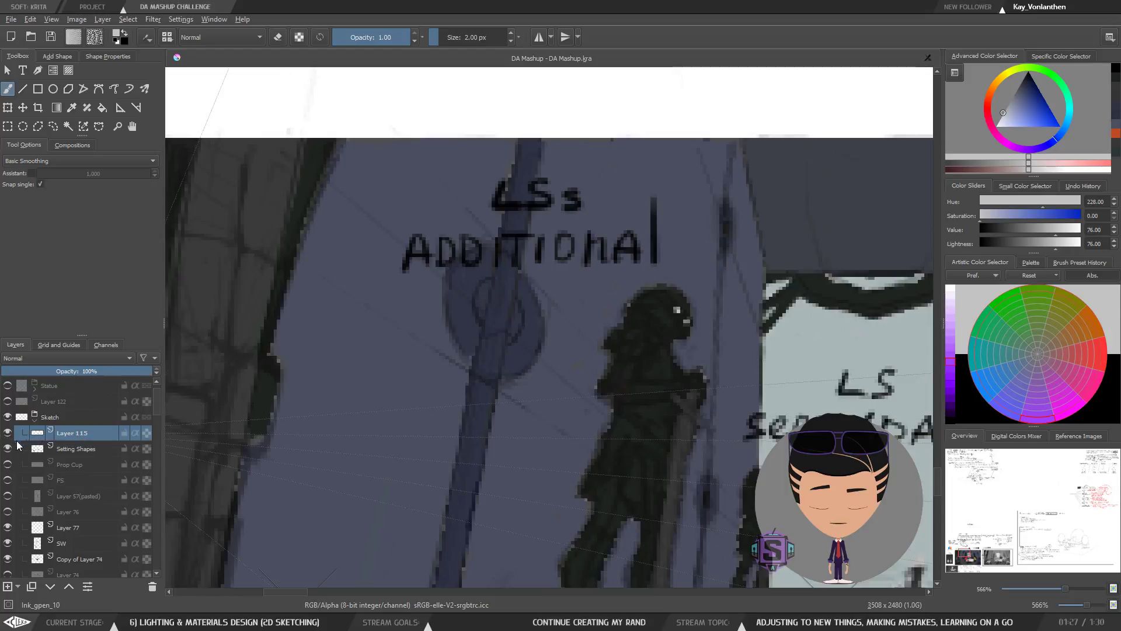
left_click_drag(156, 406, 157, 432)
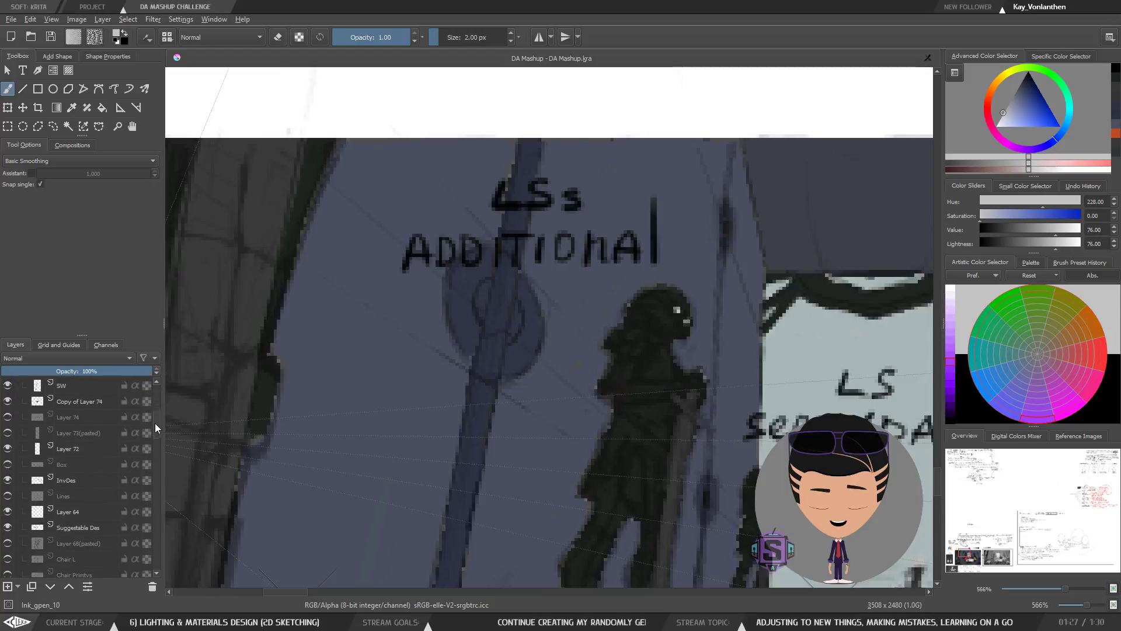
left_click(80, 433)
left_click(9, 433)
left_click(8, 433)
Step: Erase the strip lines inside the inner ring on the EnvDes layer with a 5 px eraser and review the wall
key("plus")
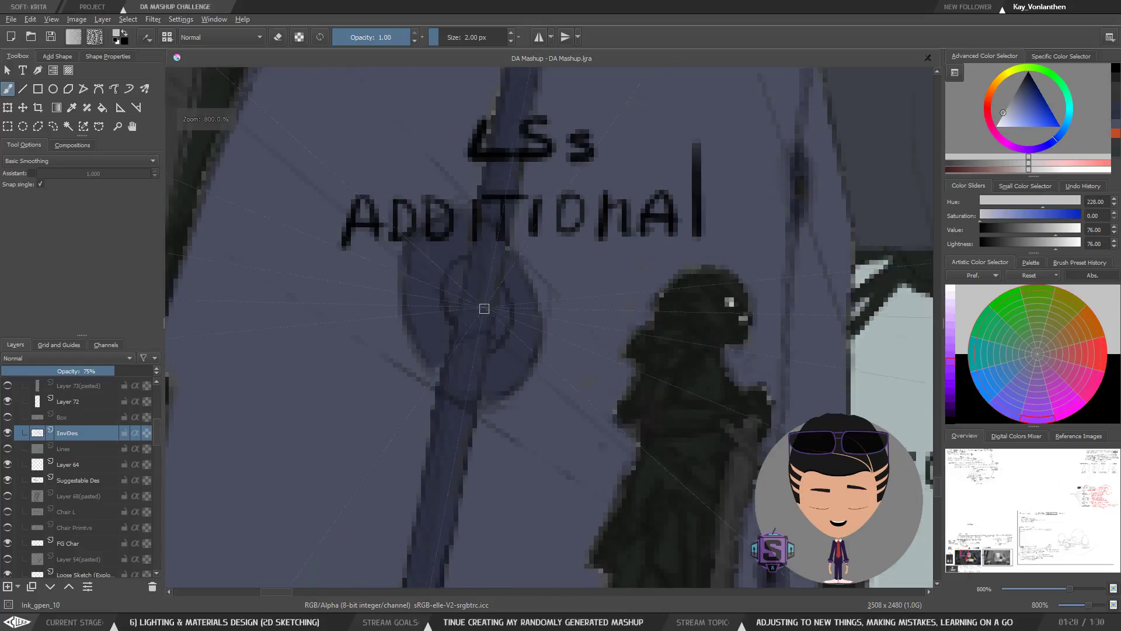
key("e")
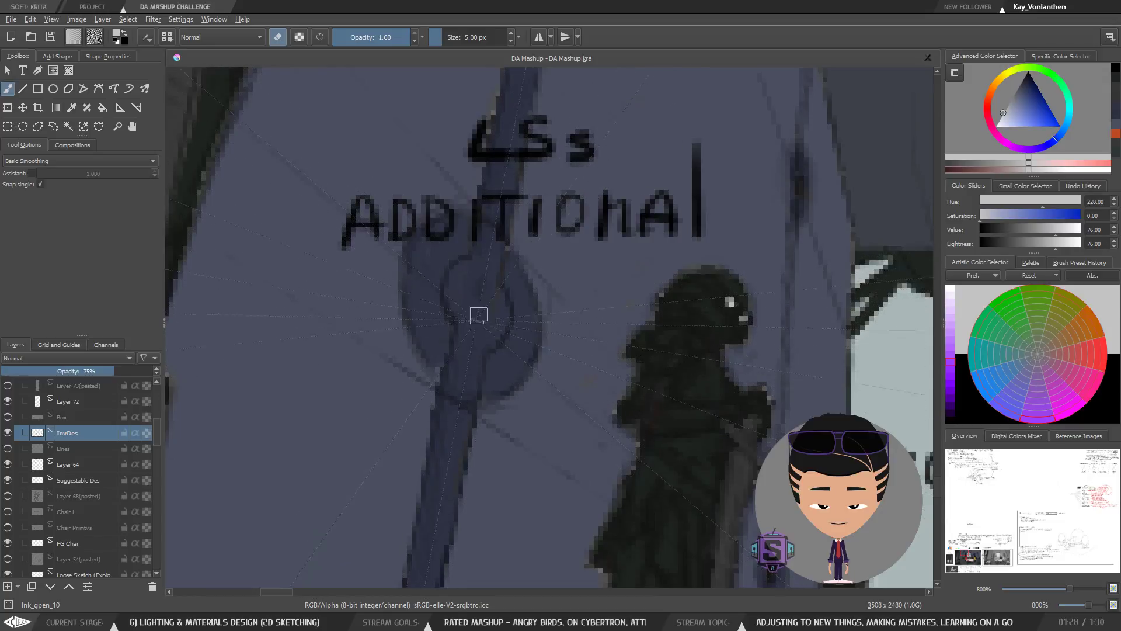
key("minus")
key("minus")
key("minus")
key("minus")
left_click_drag(697, 390, 691, 366)
key("plus")
key("plus")
left_click_drag(515, 341, 651, 372)
key("plus")
key("plus")
left_click_drag(465, 341, 490, 344)
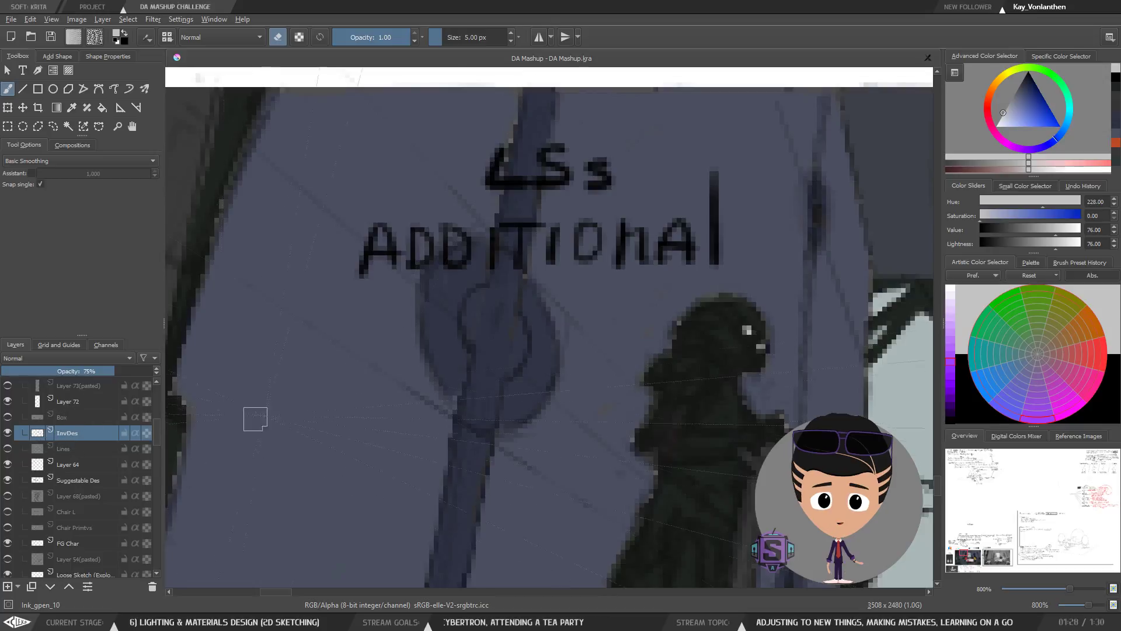
Step: Set up a black 1 px brush on Layer 115 and sketch a cross line at the inner ring's lower edge
left_click(530, 323)
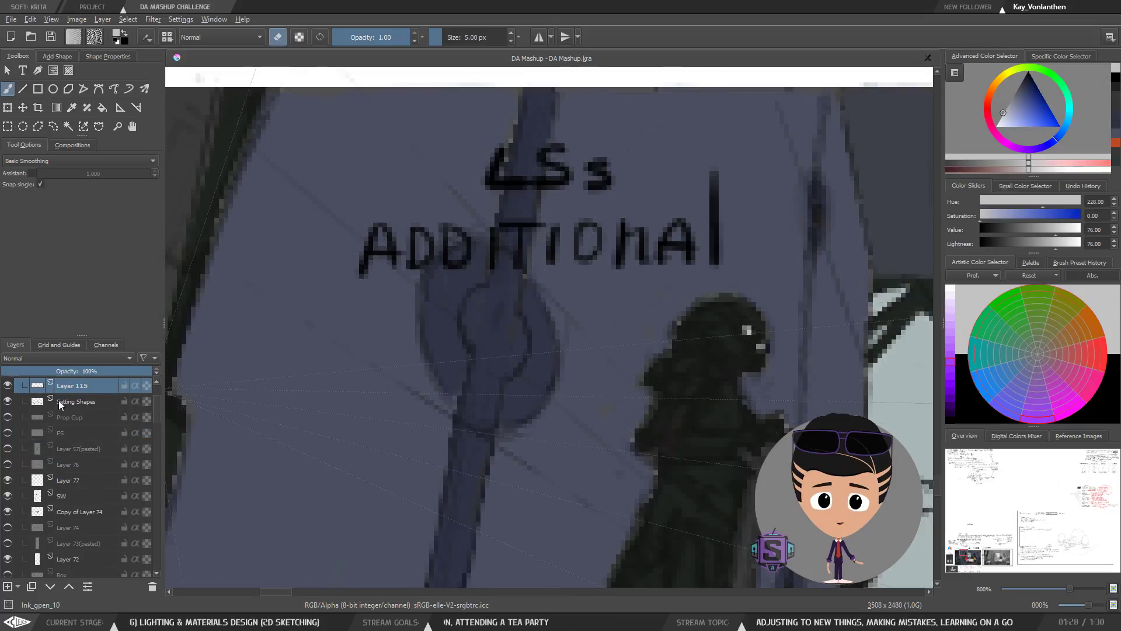
scroll(495, 336, "up", 2)
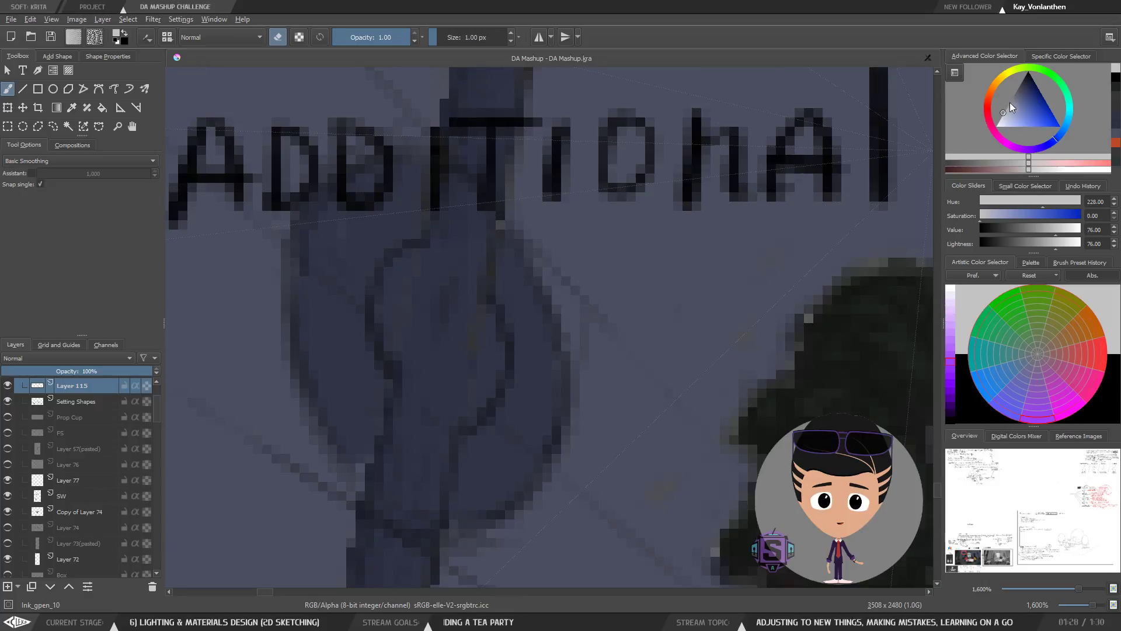
left_click(1028, 72)
scroll(471, 317, "down", 2)
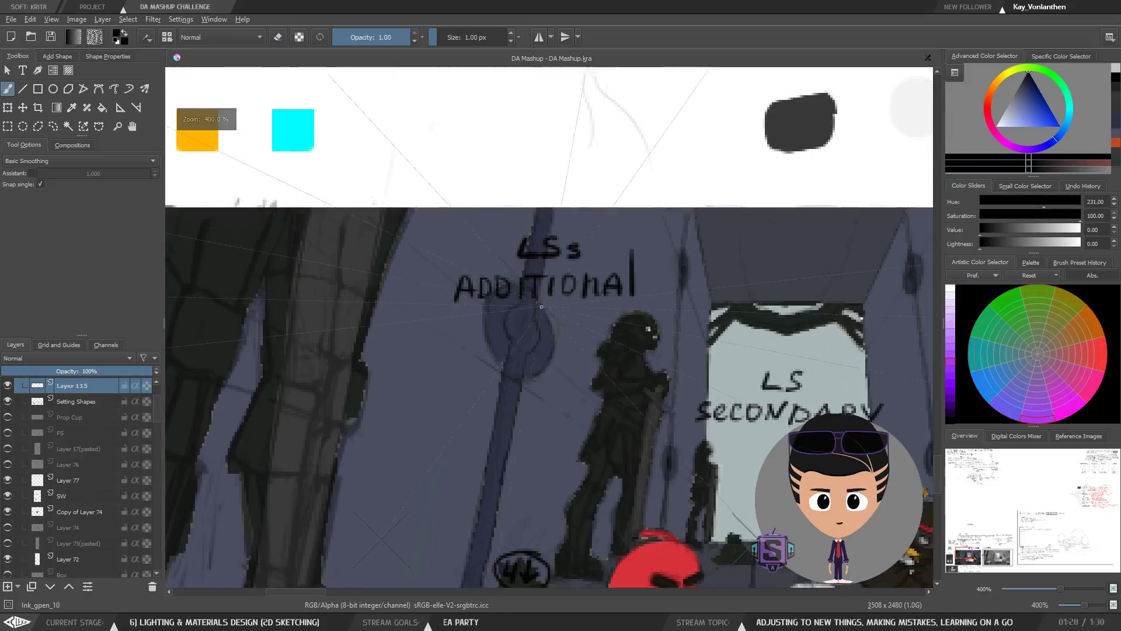
left_click_drag(503, 361, 532, 315)
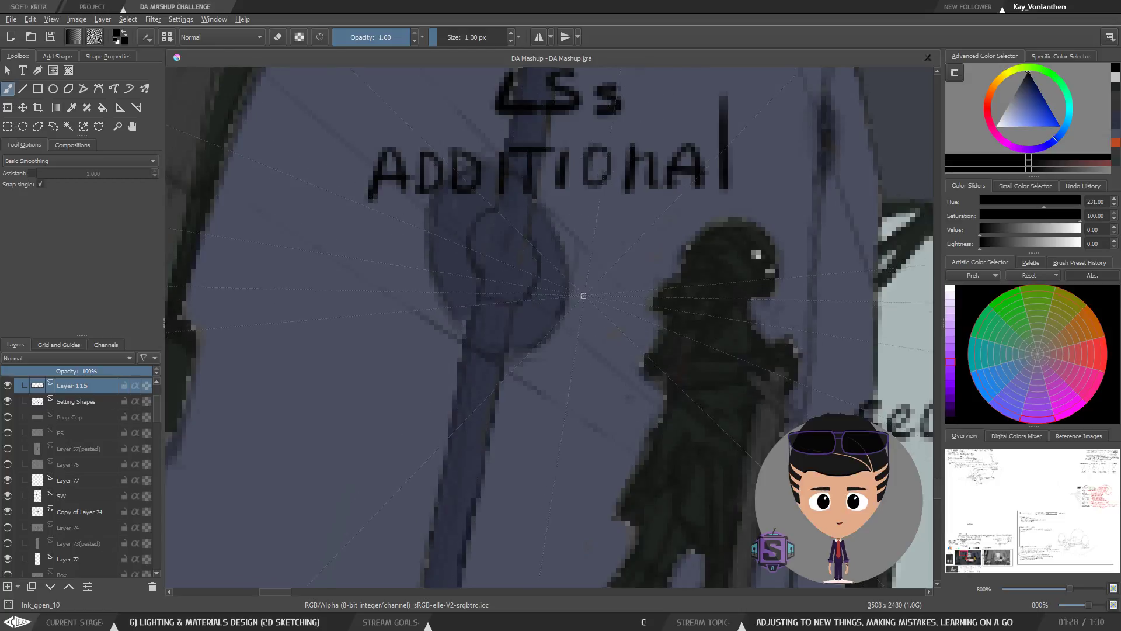
key("minus")
key("plus")
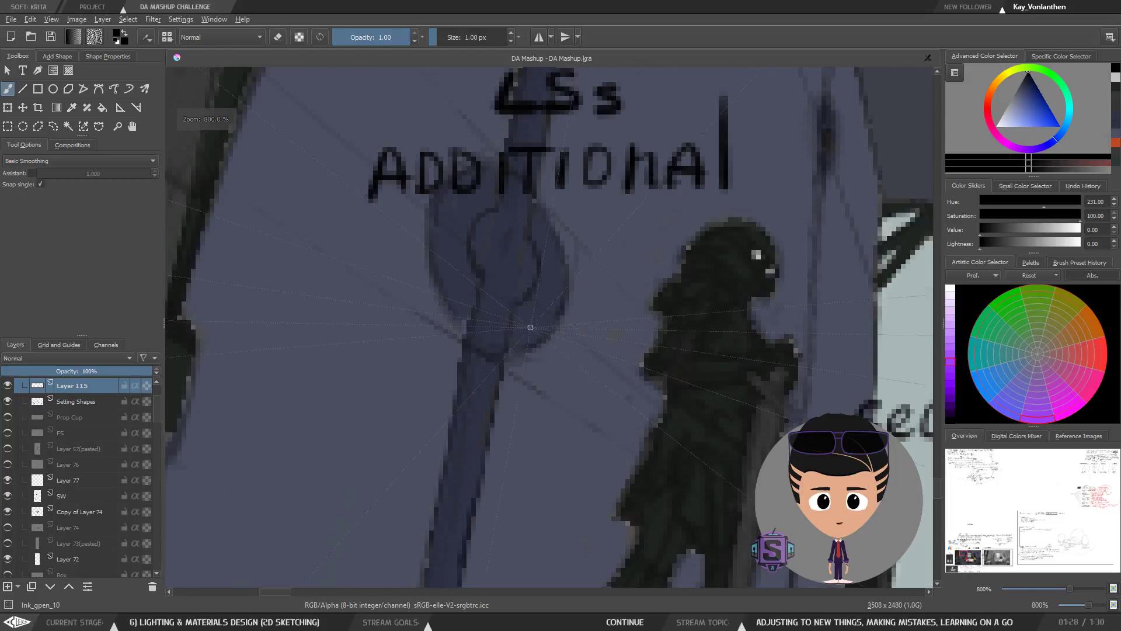
Step: Enable assistant snapping and draw a straight line across the upper part of the inner ring
left_click(33, 173)
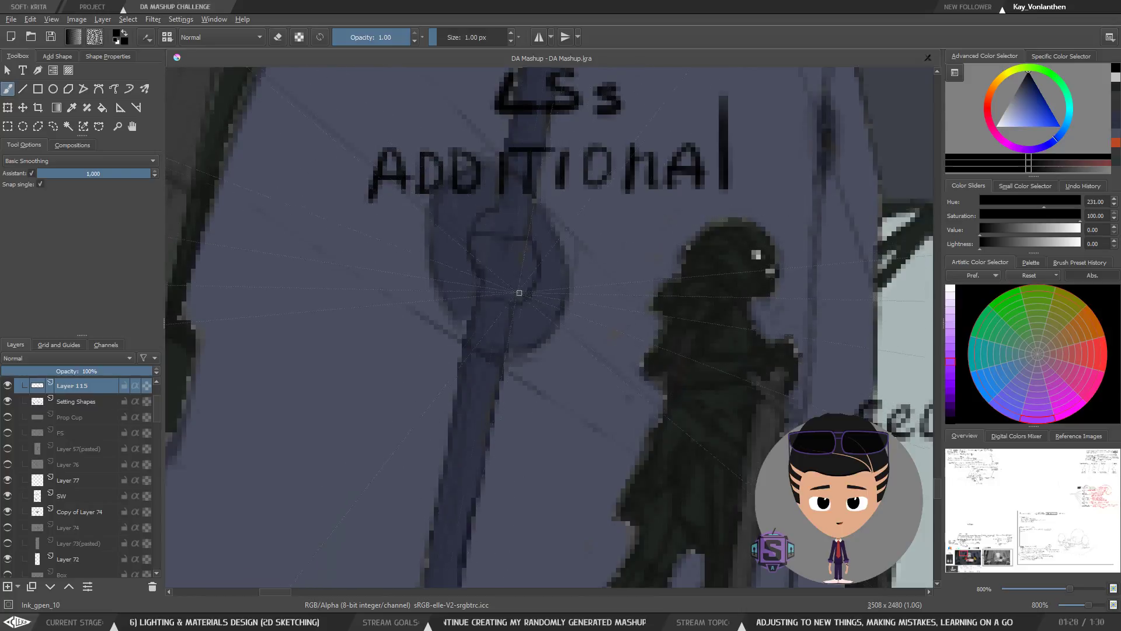
key("ctrl+minus")
key("ctrl+minus")
key("ctrl+minus")
key("ctrl+minus")
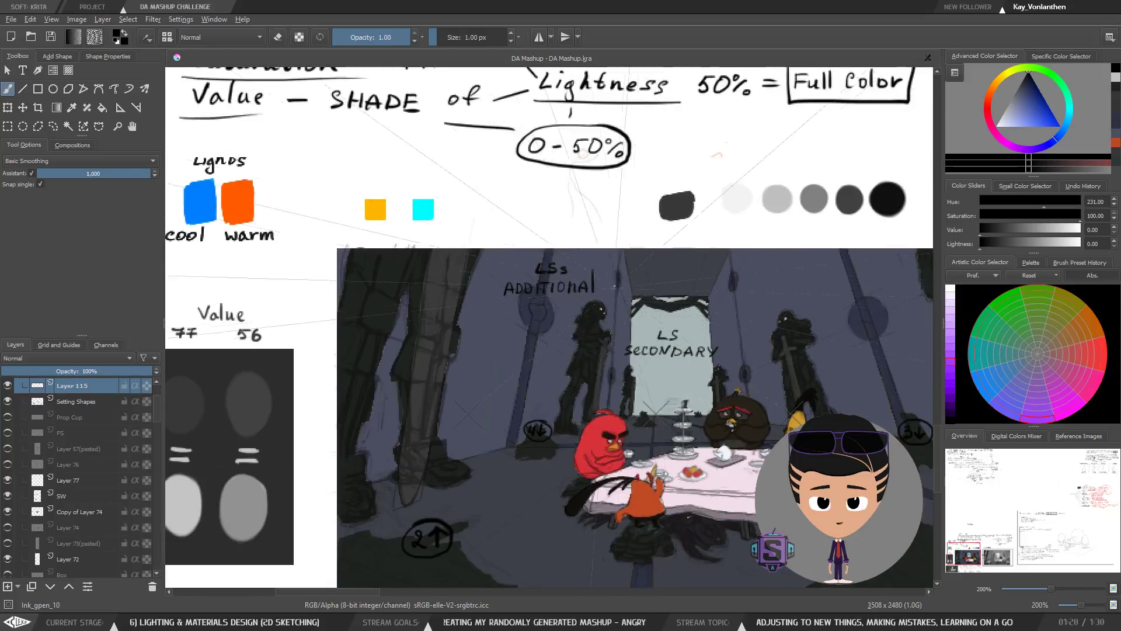
Step: Examine the ring's new cross line up close and within the whole painting
key("ctrl+plus")
key("ctrl+plus")
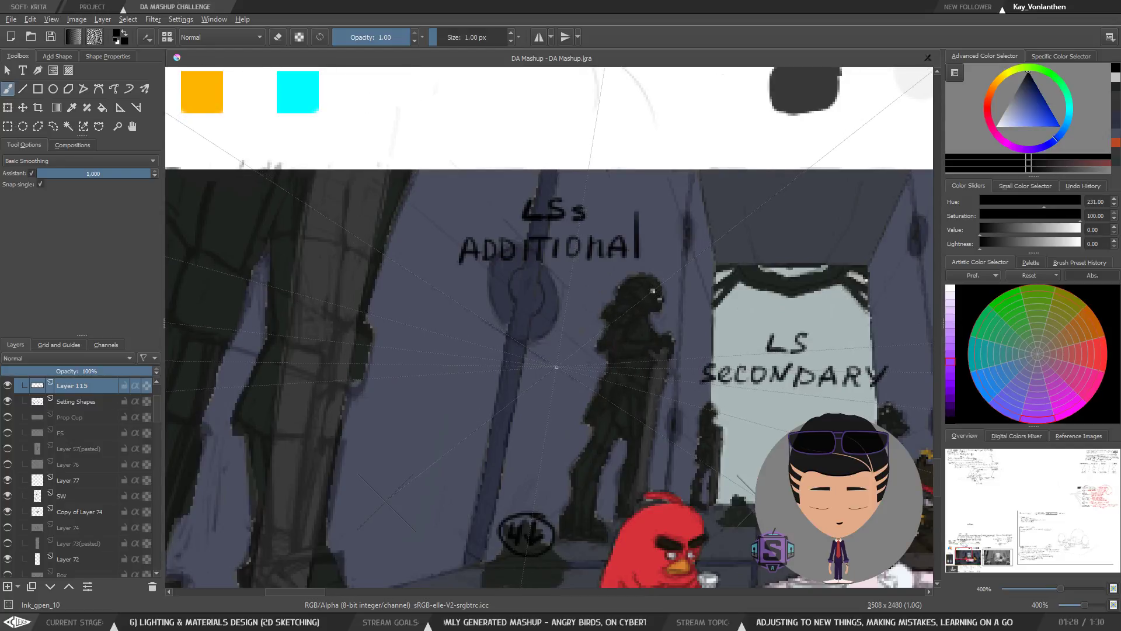
key("ctrl+plus")
key("ctrl+plus")
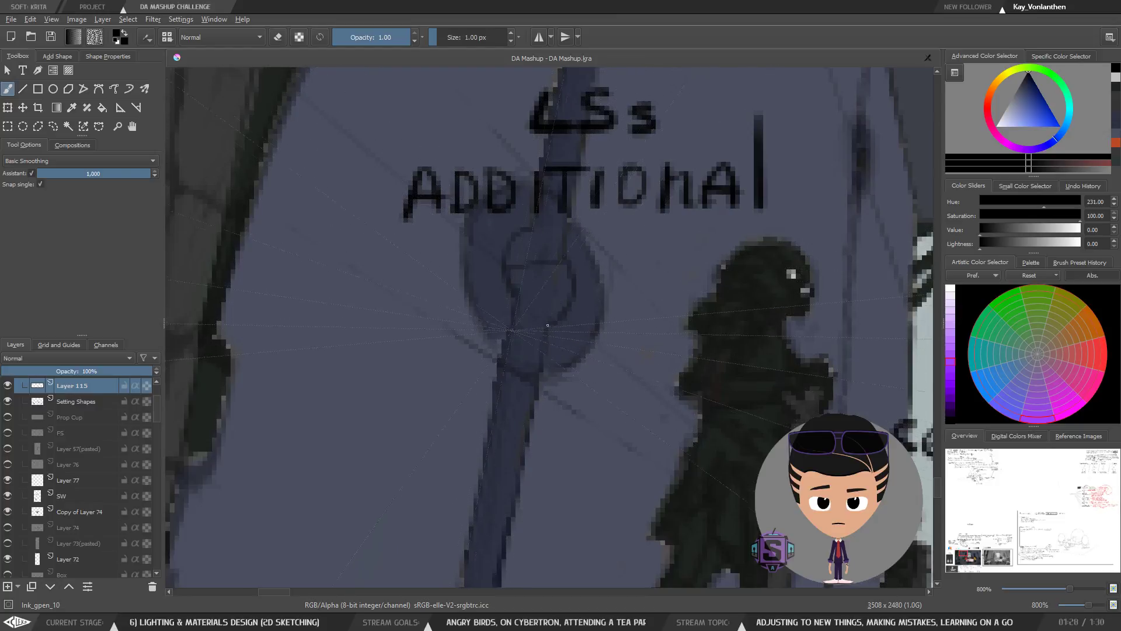
key("ctrl+minus")
key("ctrl+minus")
key("ctrl+minus")
key("ctrl+minus")
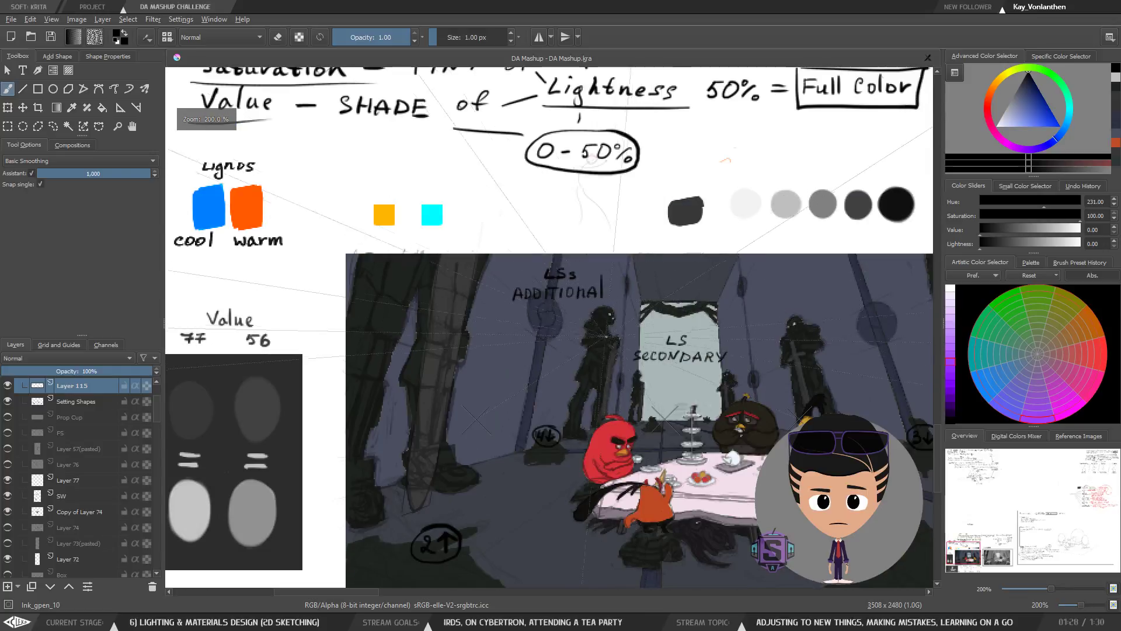
Step: Turn off assistant snapping and trim the cross lines inside the left wall ring with a 1 px eraser
key("ctrl+plus")
key("ctrl+plus")
key("ctrl+plus")
key("ctrl+plus")
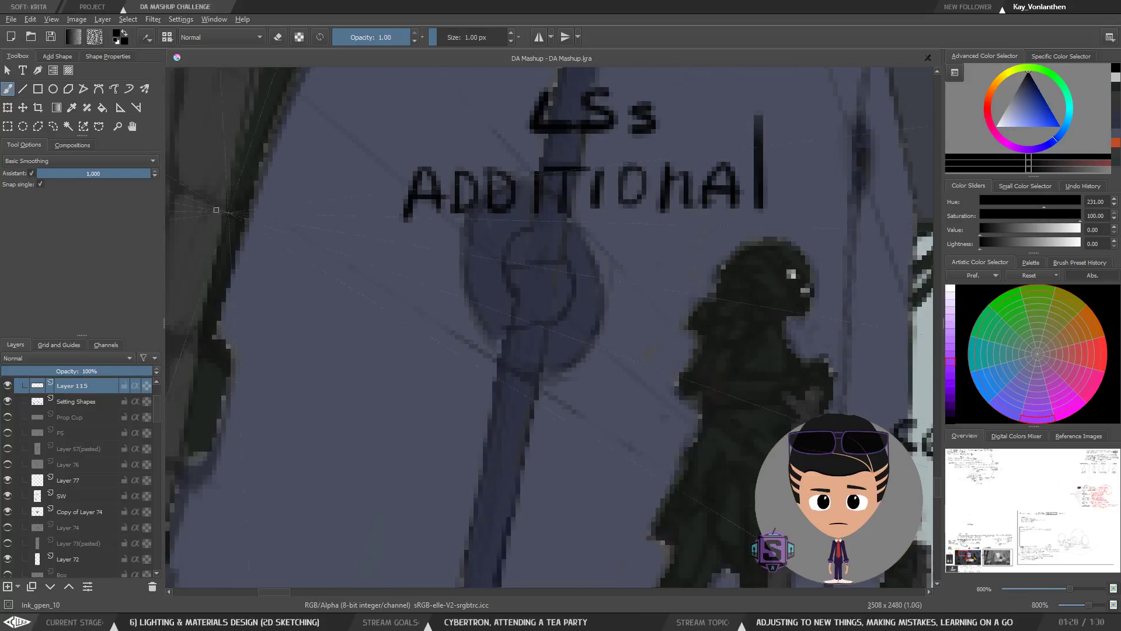
left_click(32, 173)
key("e")
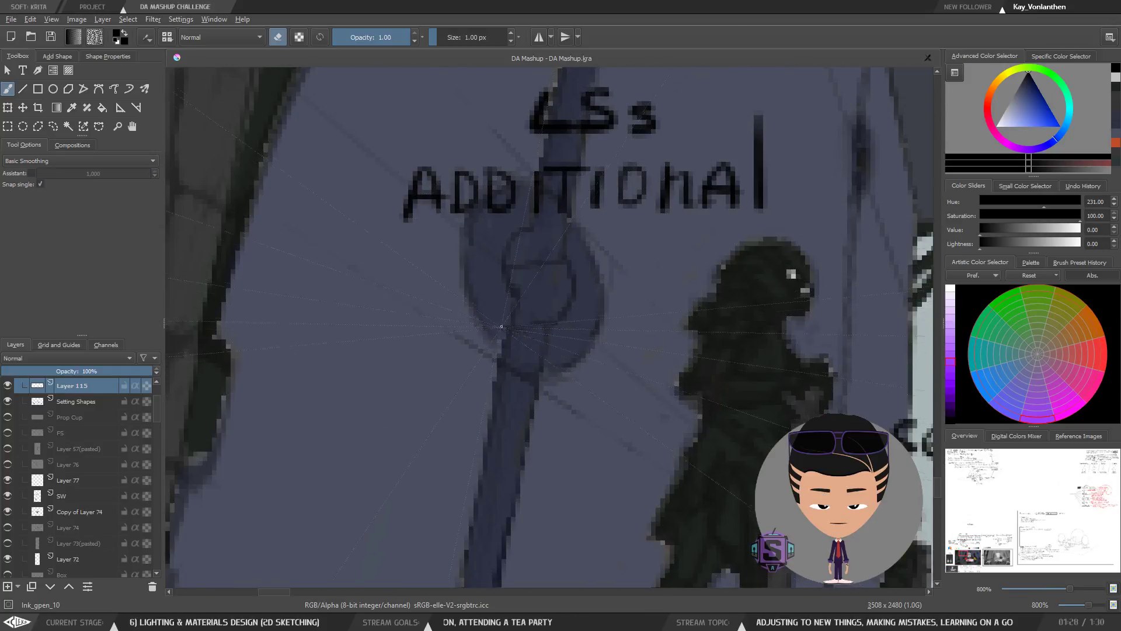
key("ctrl+minus")
key("ctrl+minus")
key("ctrl+minus")
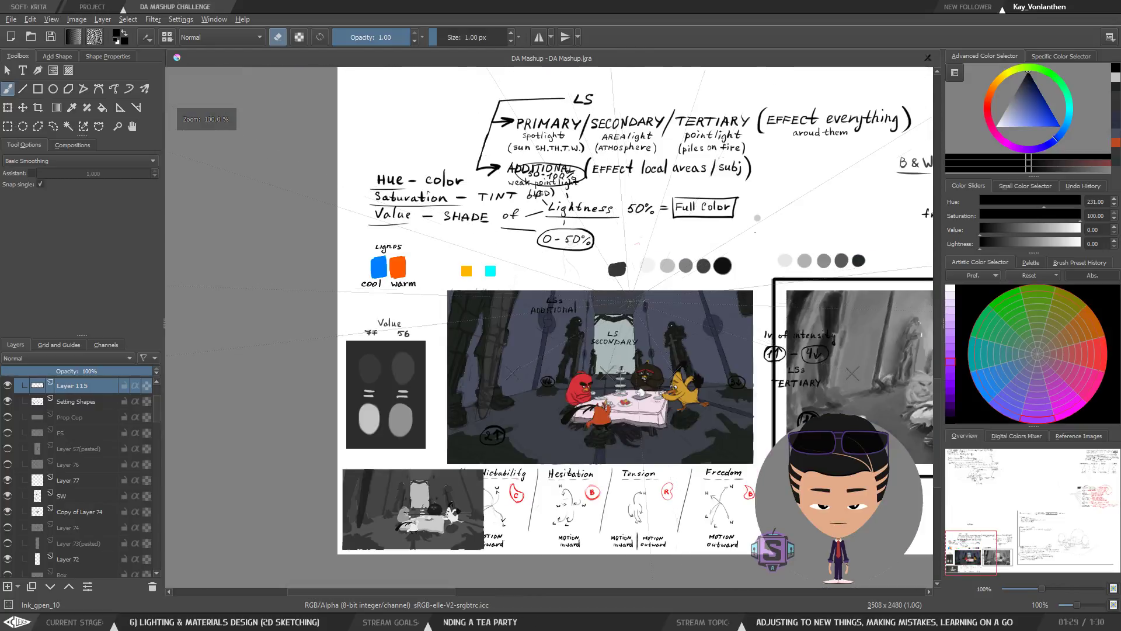
Step: Clean up the left ring's inner edge and lower cross line with the 1 px eraser, checking them against the surrounding wall
key("ctrl+plus")
key("ctrl+plus")
key("ctrl+plus")
mouse_move(646, 416)
left_mouse_down()
mouse_move(563, 403)
mouse_move(495, 418)
mouse_move(491, 442)
mouse_move(471, 418)
left_mouse_up()
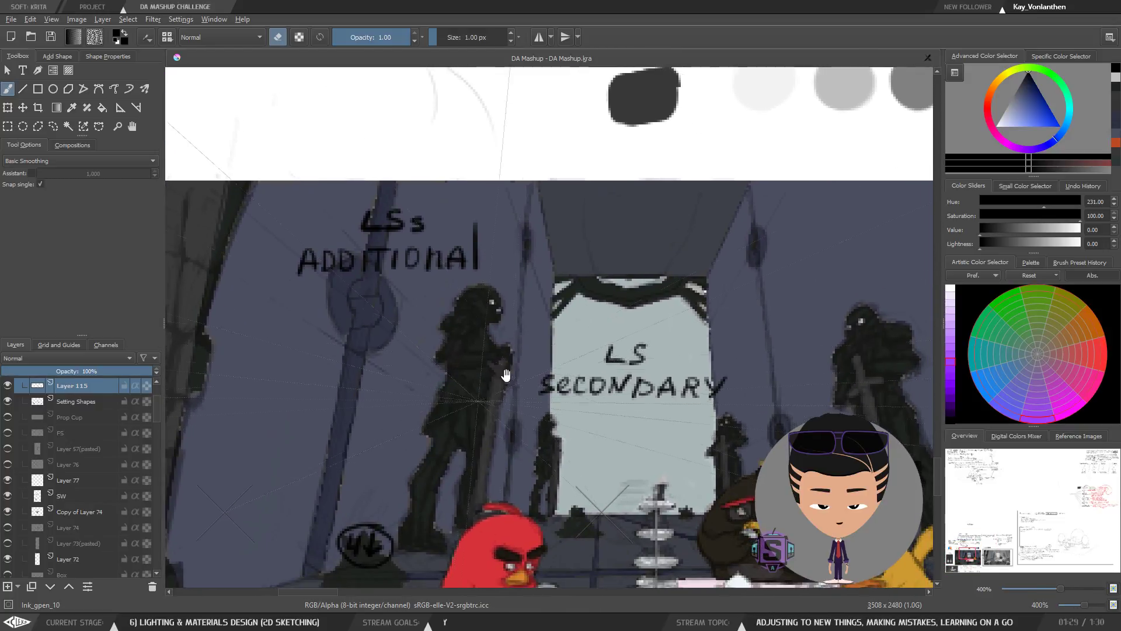
key("ctrl+plus")
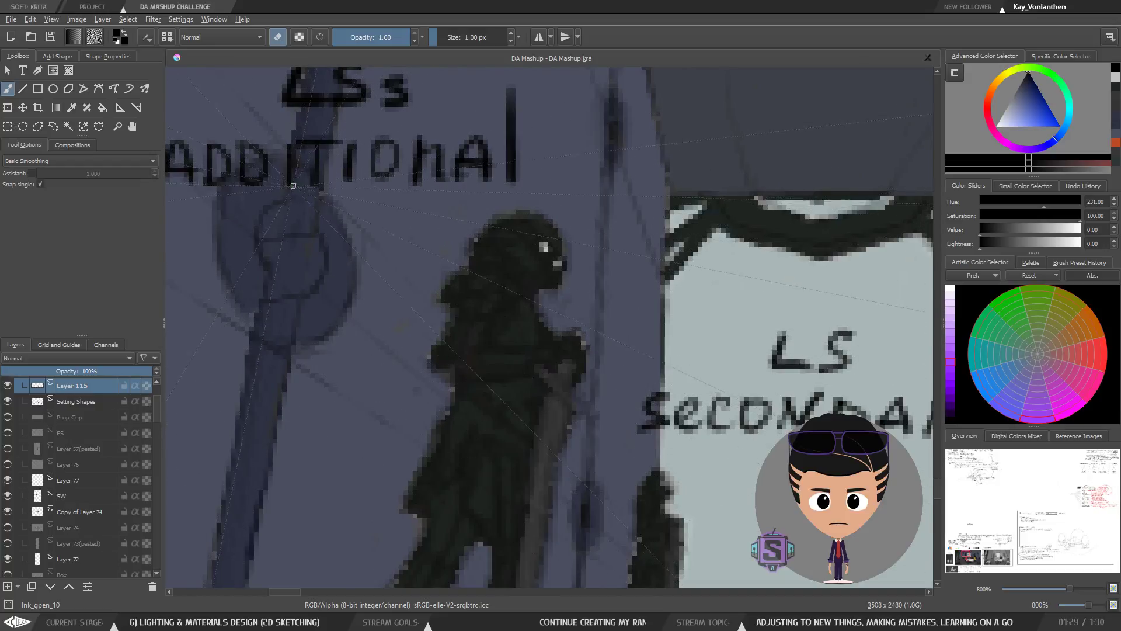
key("ctrl+minus")
key("ctrl+plus")
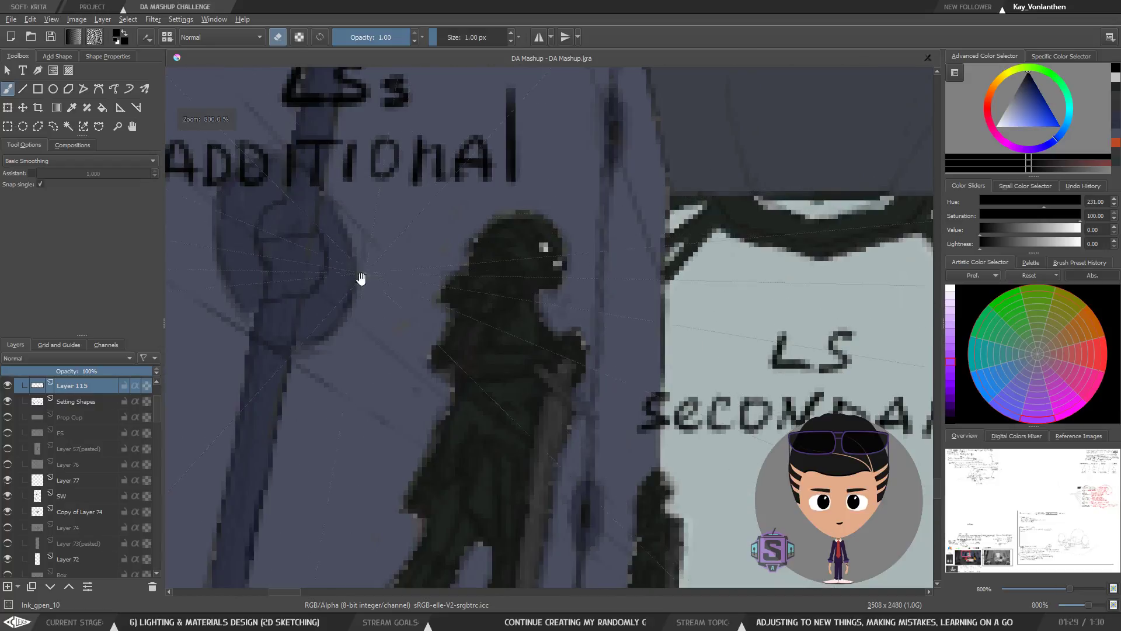
left_click_drag(378, 255, 390, 311)
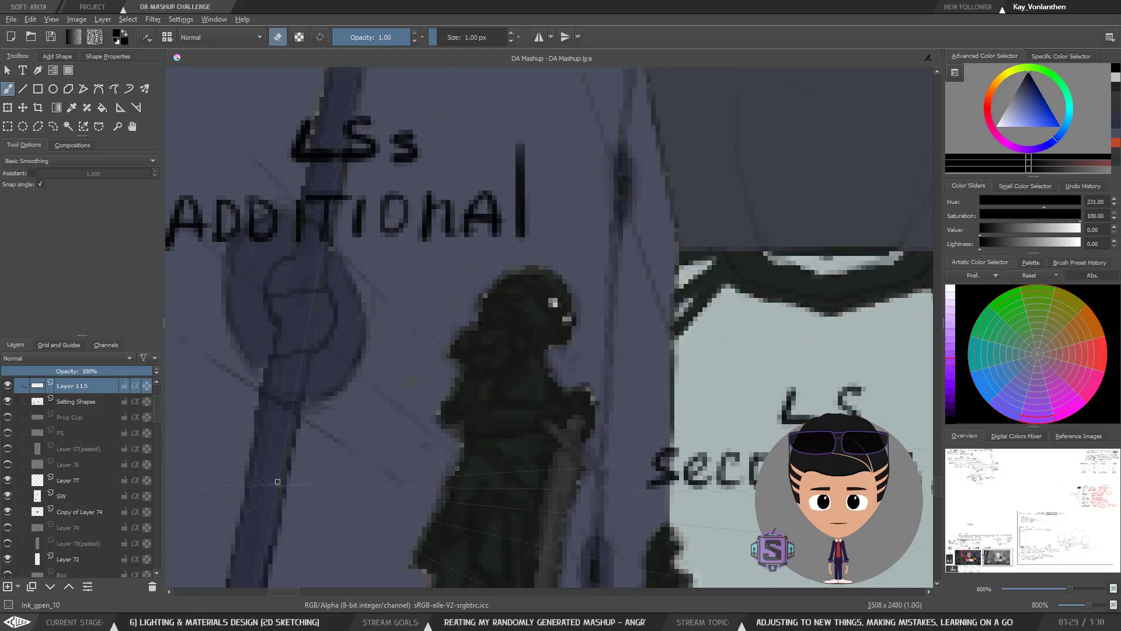
key("minus")
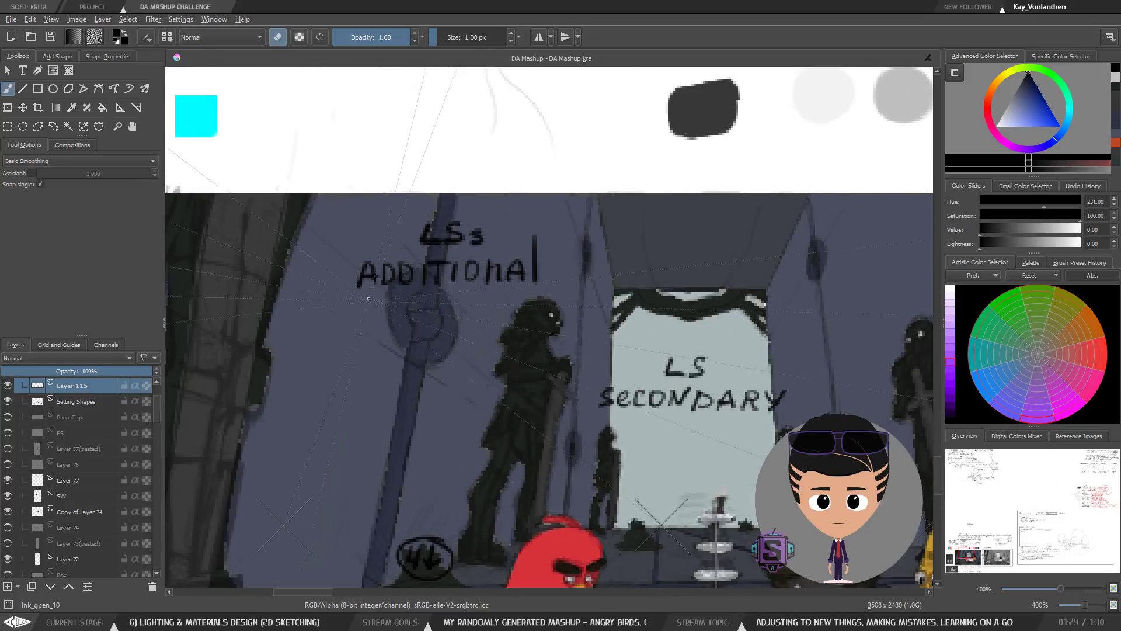
key("plus")
left_click_drag(377, 337, 467, 366)
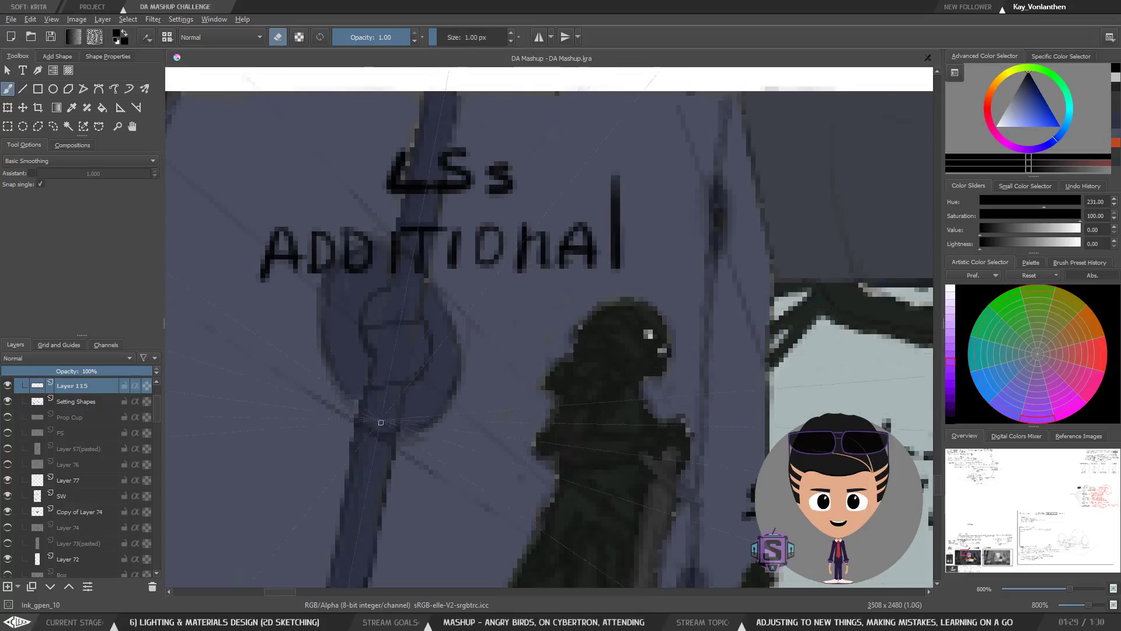
key("minus")
key("minus")
key("plus")
key("plus")
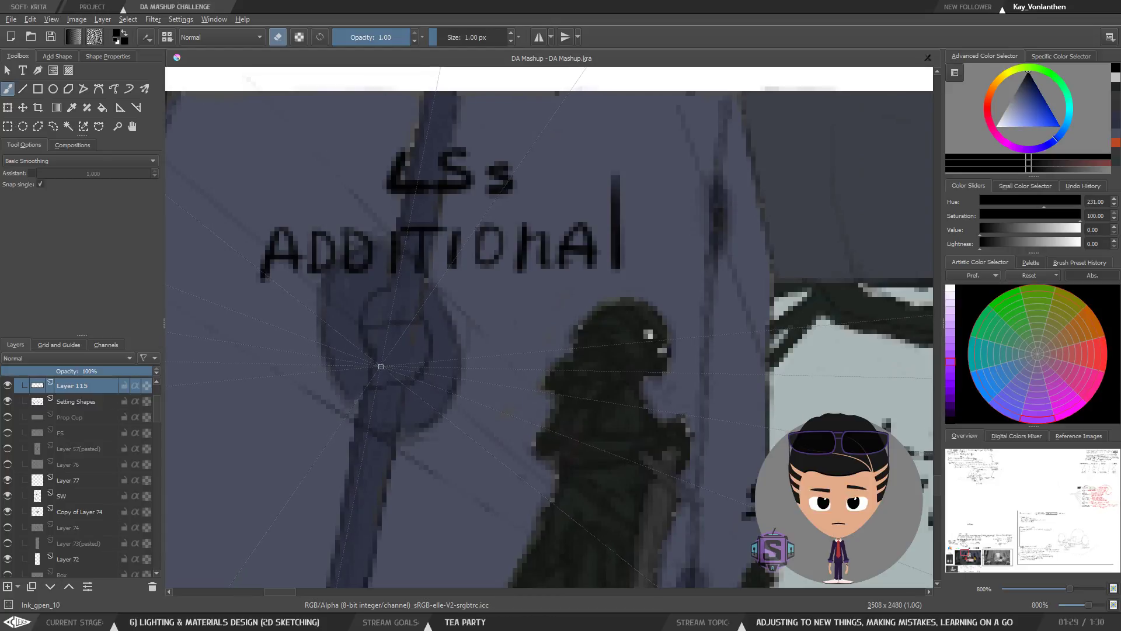
Step: Tidy the sketch lines inside the right wall ring with the 1 px eraser and save the painting
key("minus")
key("minus")
left_click_drag(532, 428, 382, 297)
left_click_drag(519, 431, 404, 387)
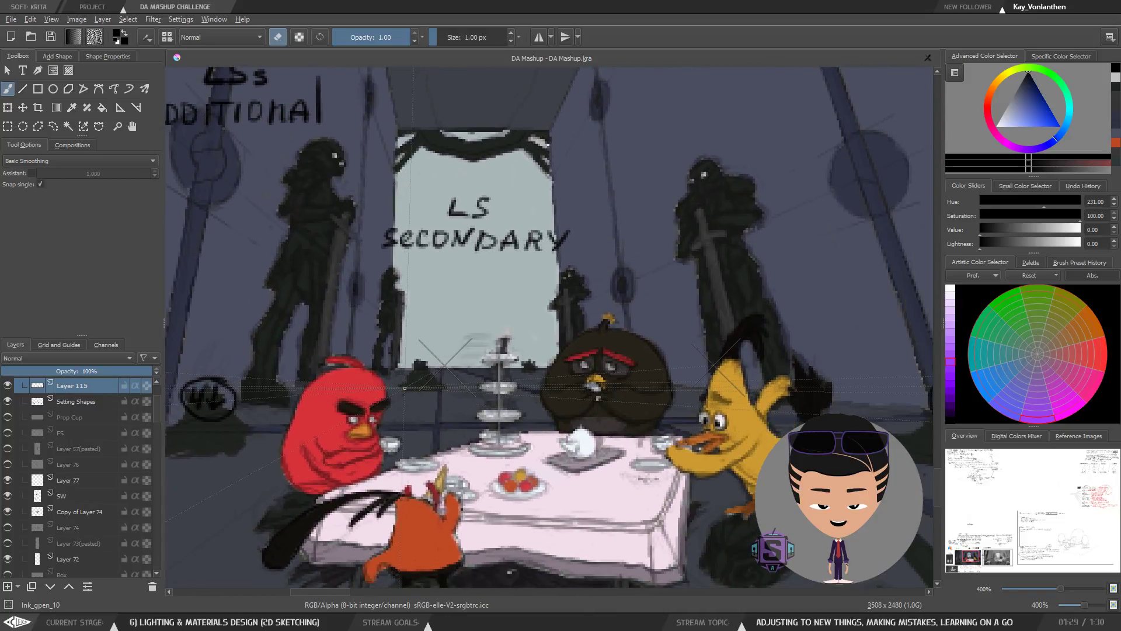
left_click_drag(490, 306, 561, 289)
left_click_drag(790, 255, 453, 405)
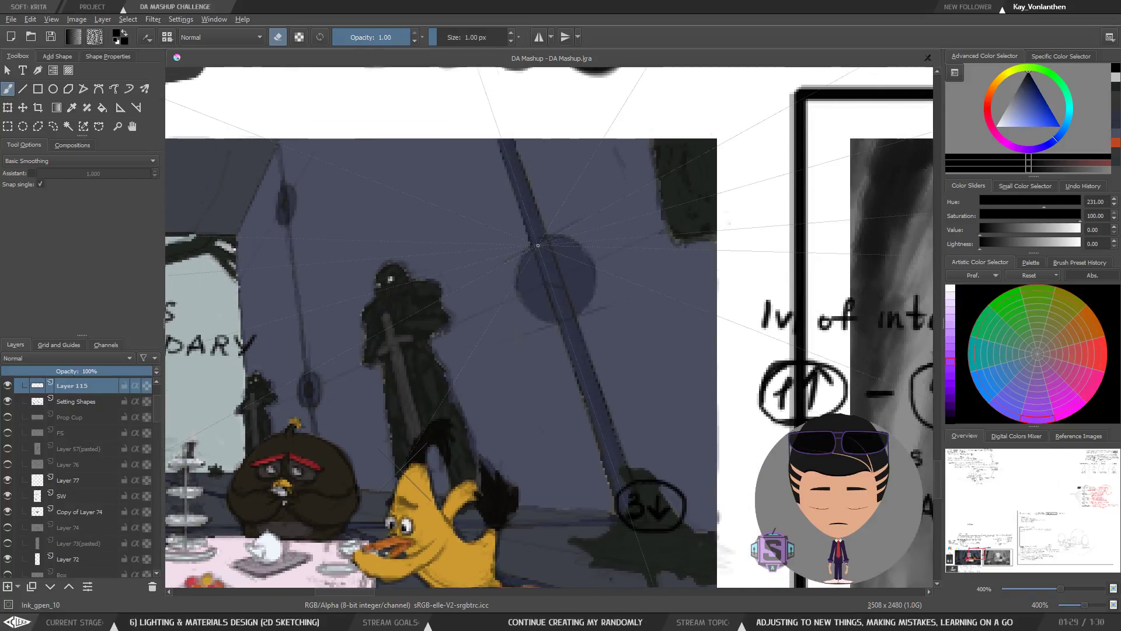
scroll(568, 316, "up", 2)
left_click_drag(568, 315, 516, 418)
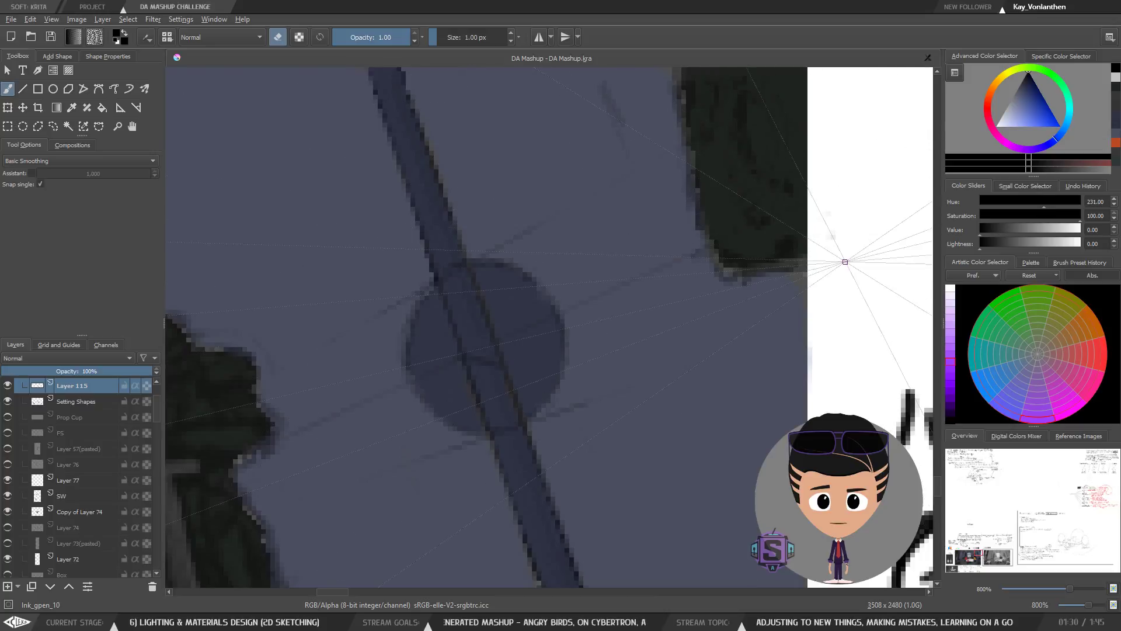
key("ctrl+minus")
key("ctrl+plus")
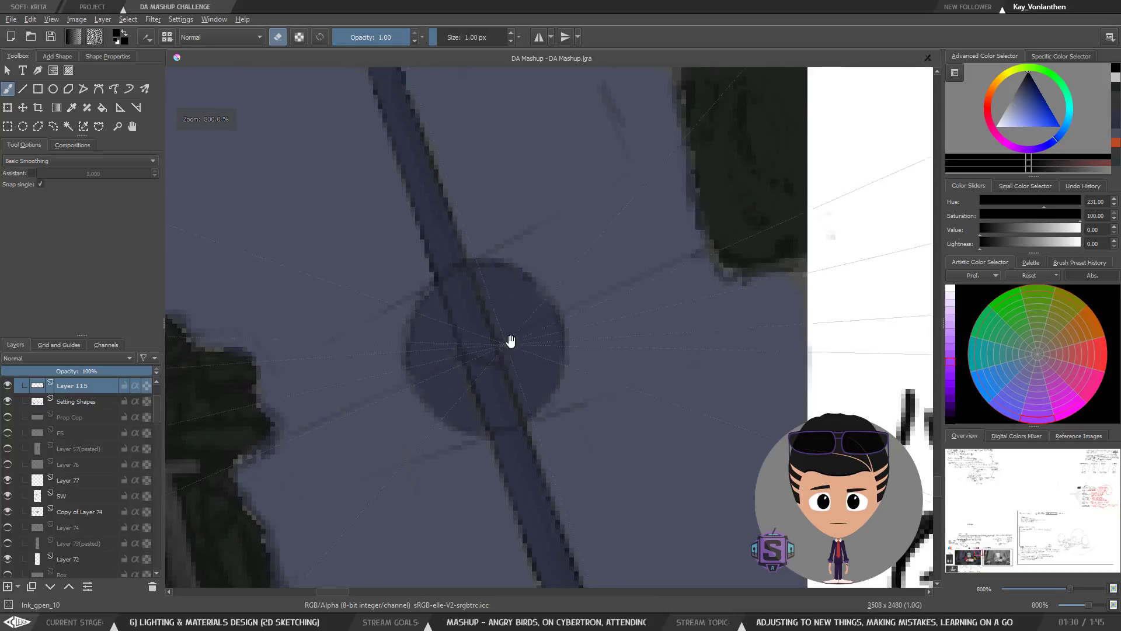
left_click_drag(531, 338, 498, 363)
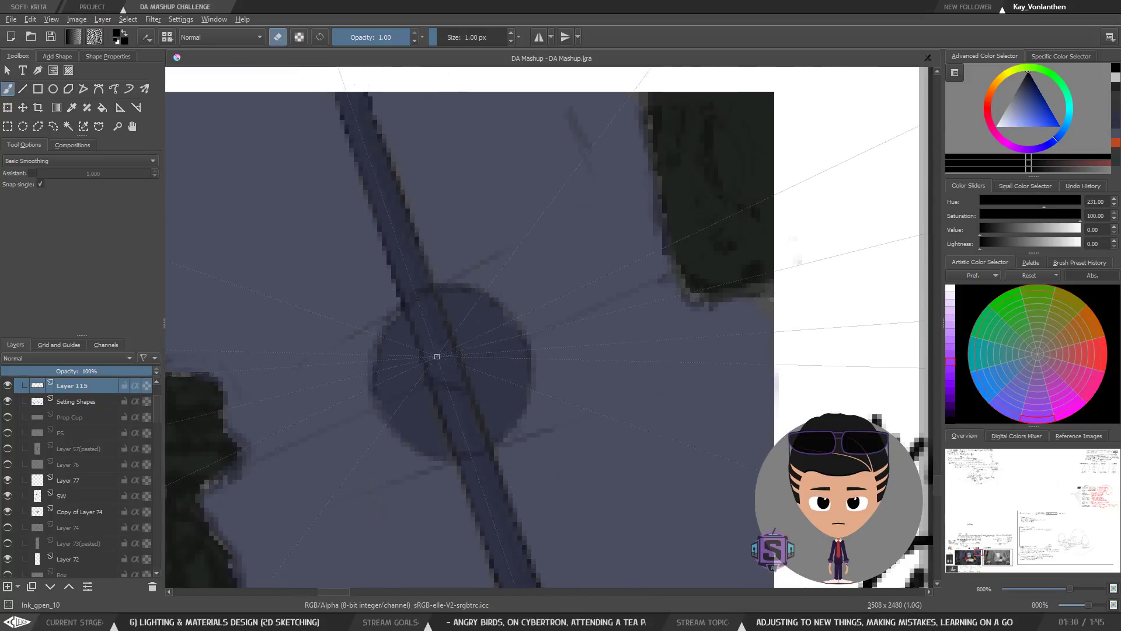
key("ctrl+plus")
left_click_drag(444, 407, 522, 374)
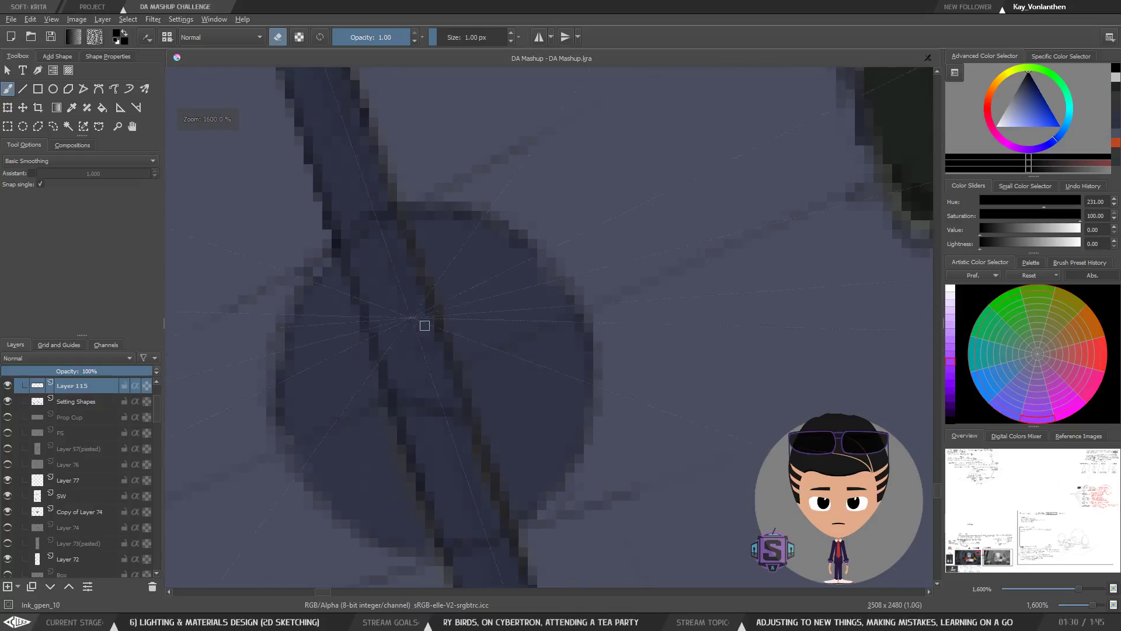
left_click(52, 36)
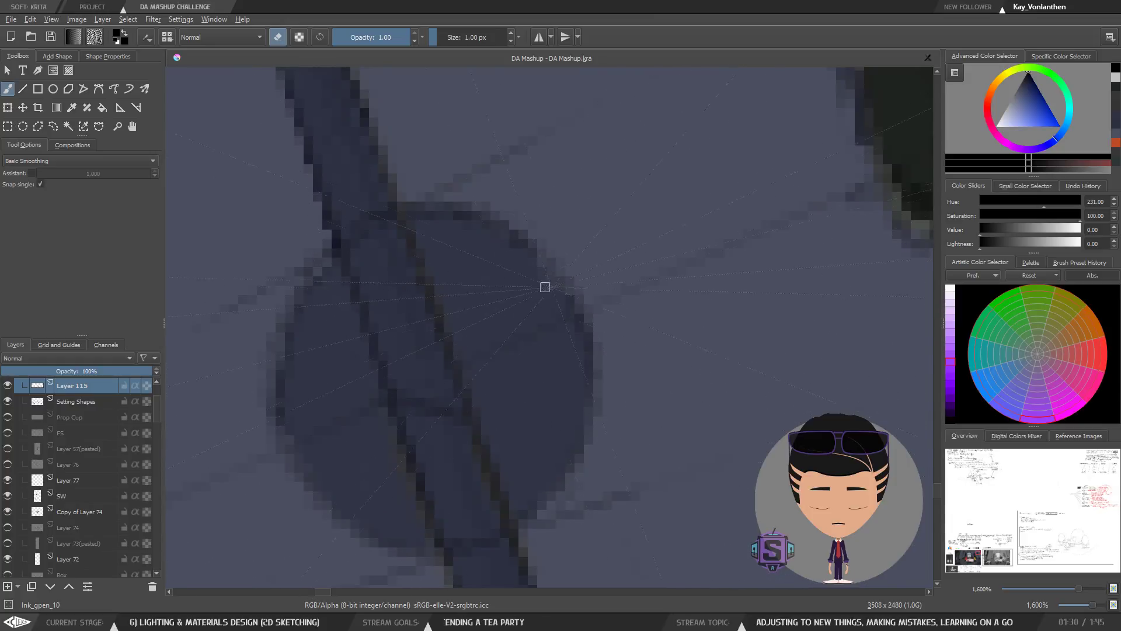
Step: Draw a smaller inner ring inside the right wall ring with the 1 px brush, correcting its outline with the eraser
key("e")
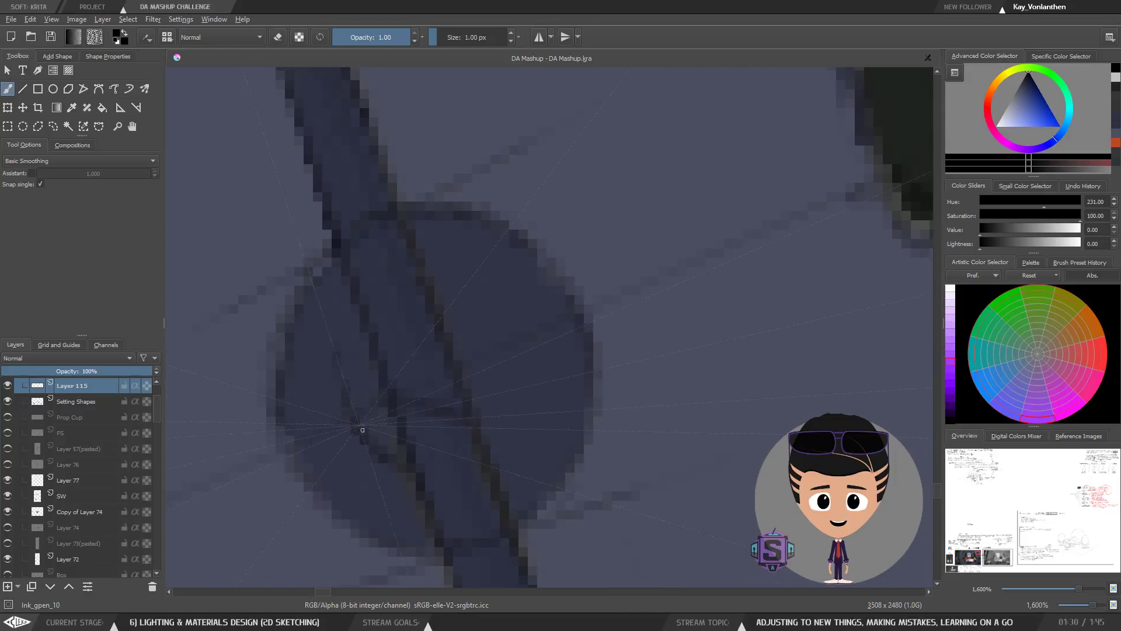
key("minus")
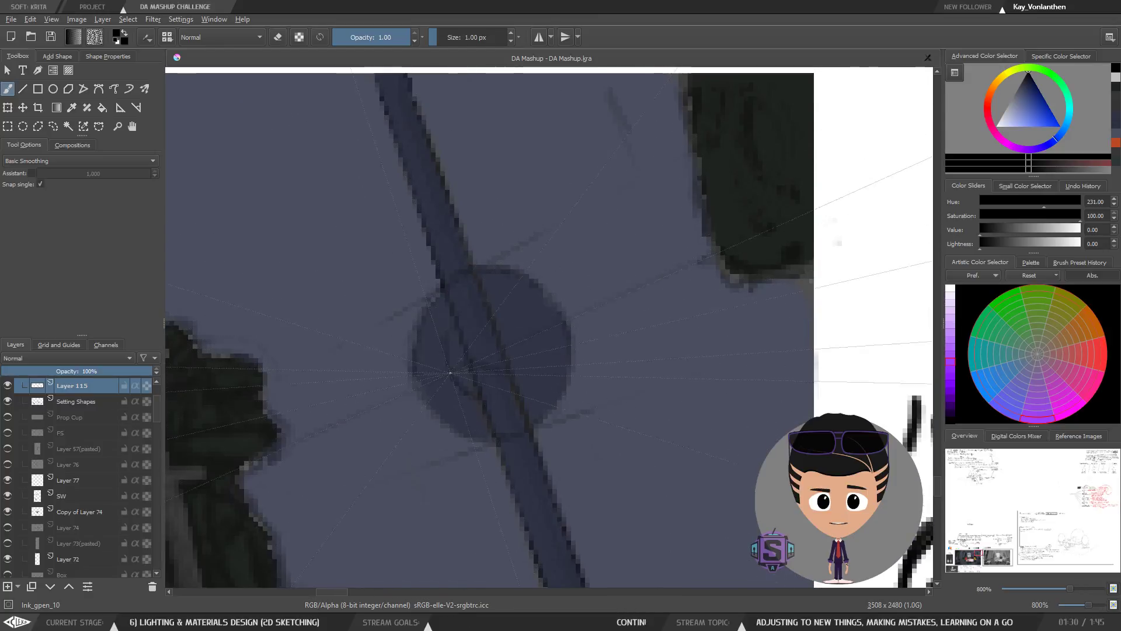
key("e")
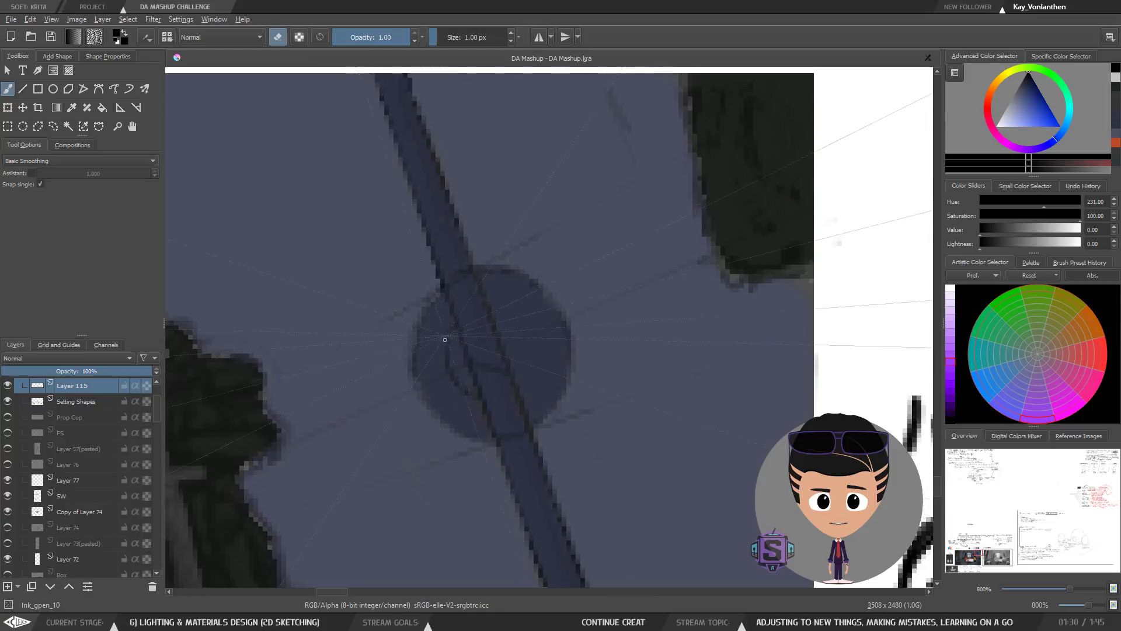
key("e")
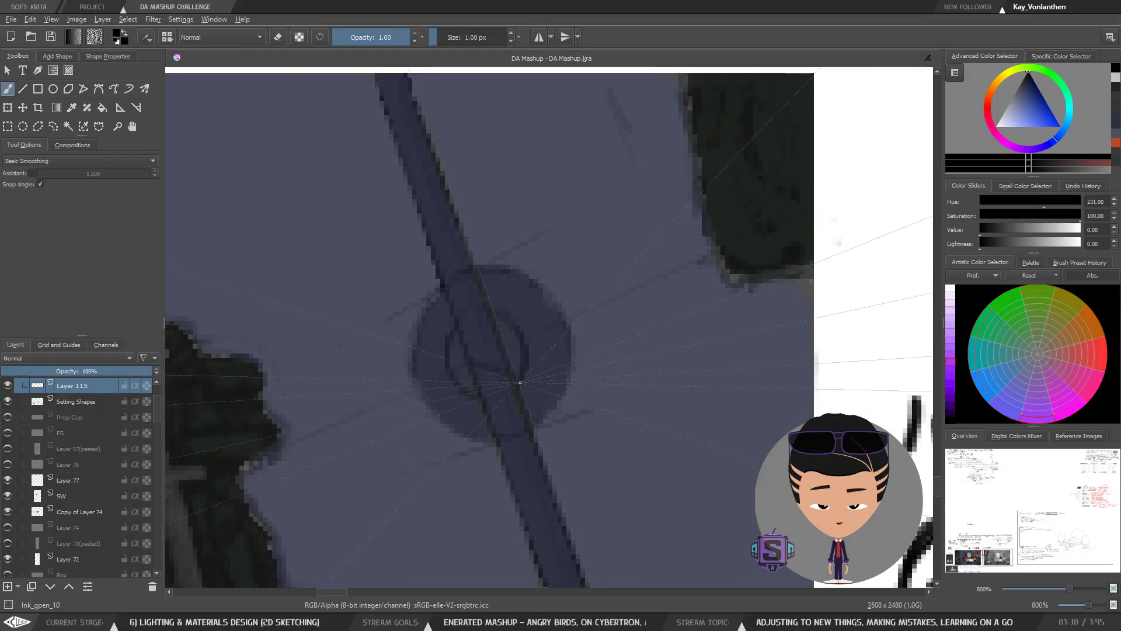
key("e")
key("e")
Step: Check the new inner ring within the whole painting in the horizontally mirrored view and return to the normal view
key("minus")
key("minus")
key("minus")
key("minus")
key("m")
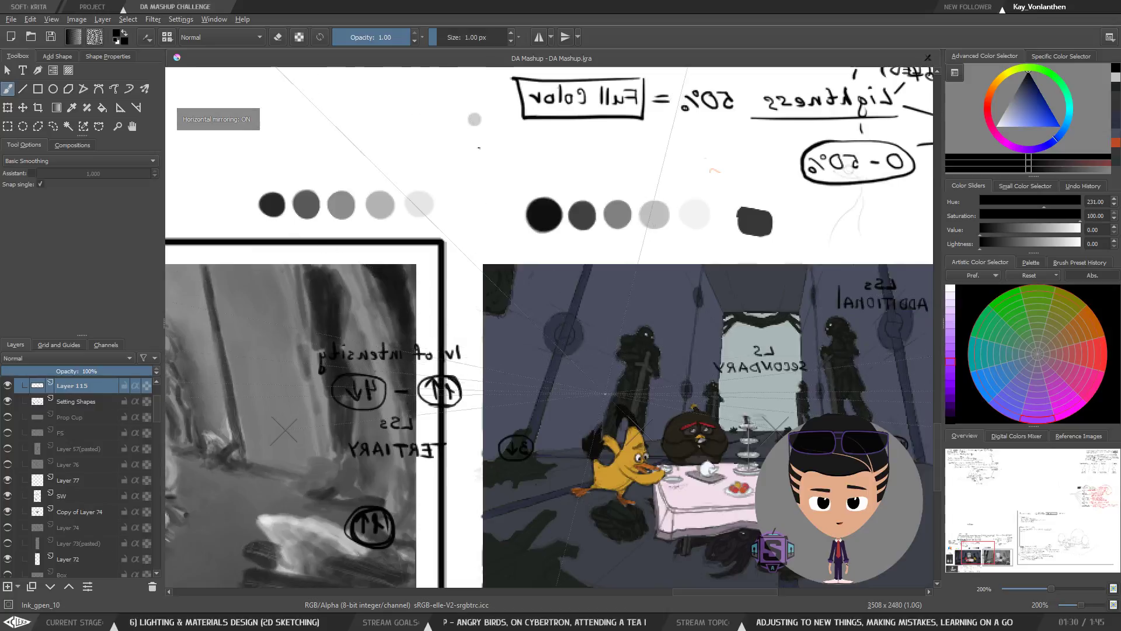
key("m")
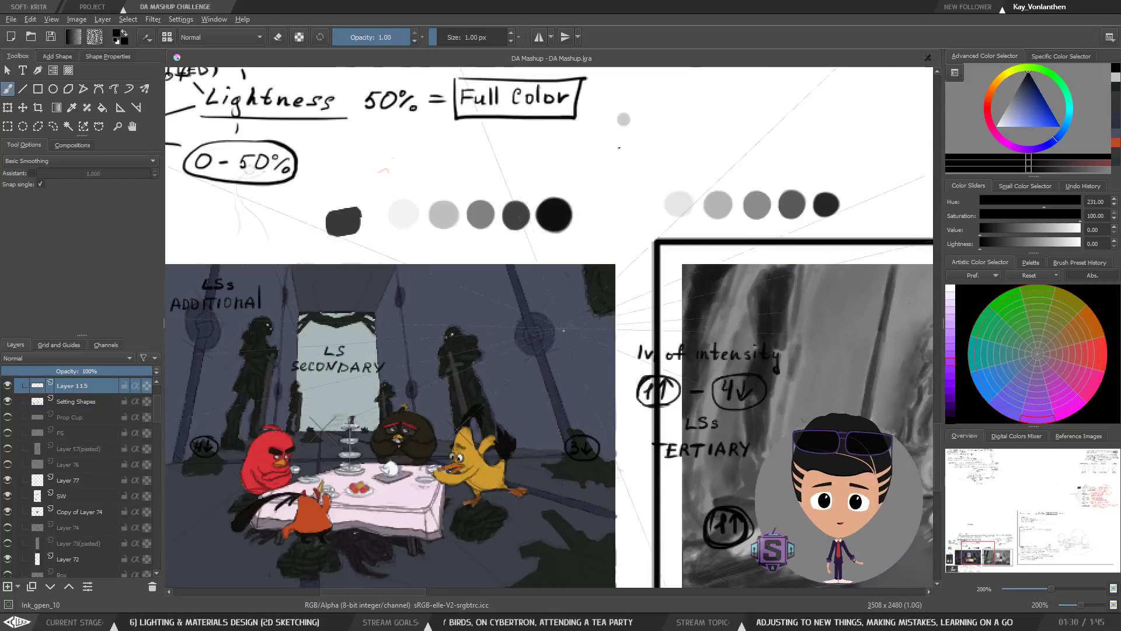
Step: Erase the strip lines inside the right inner ring on the EnvDes layer with a 4 px eraser
key("plus")
key("plus")
key("plus")
key("plus")
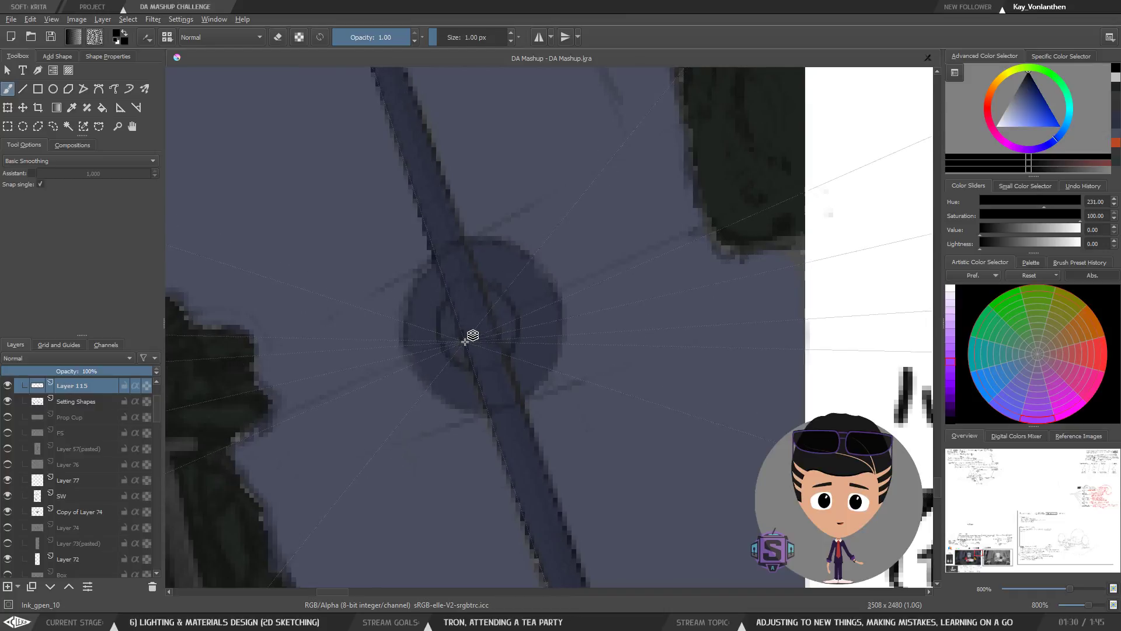
left_click(465, 342)
key("e")
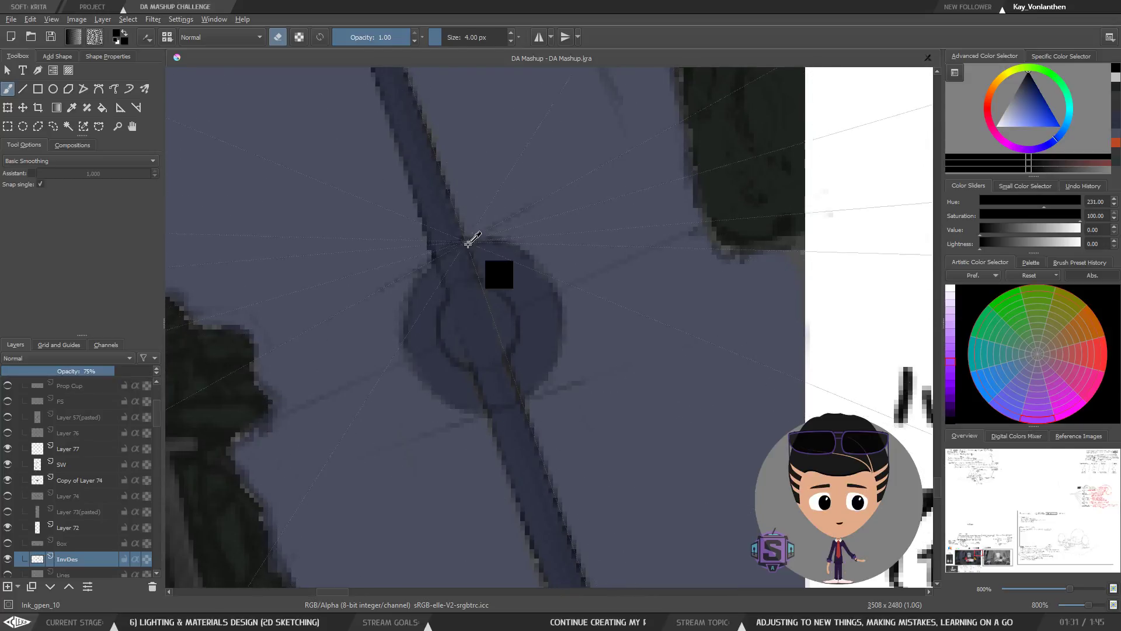
Step: Switch to Layer 115 and erase the short guide strokes around the right wall ring
left_click(522, 334)
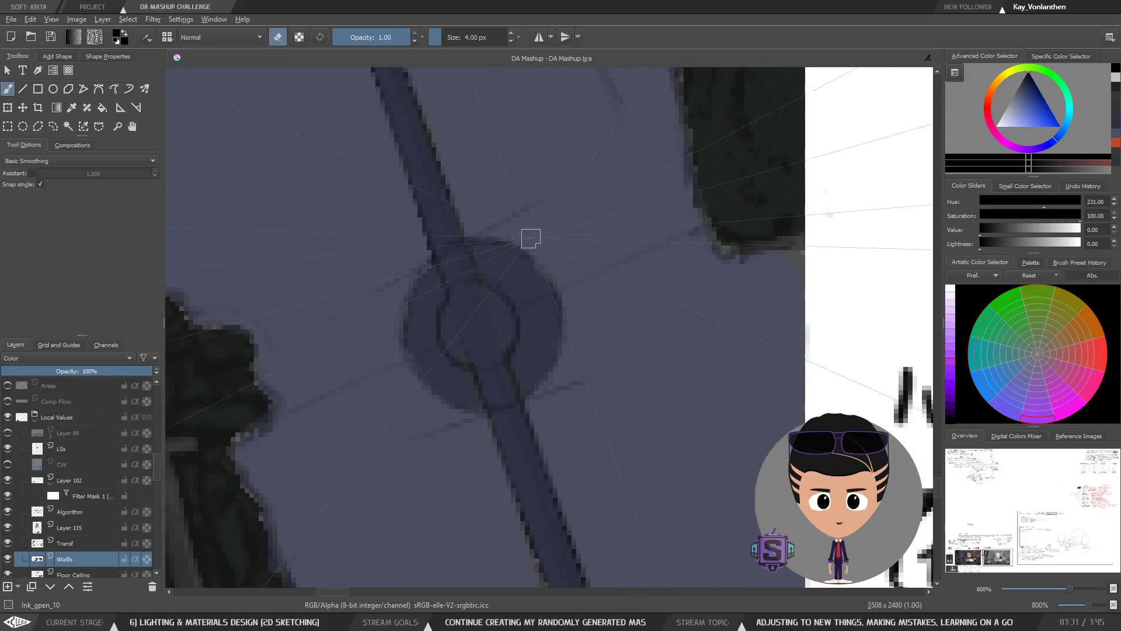
left_click(497, 241)
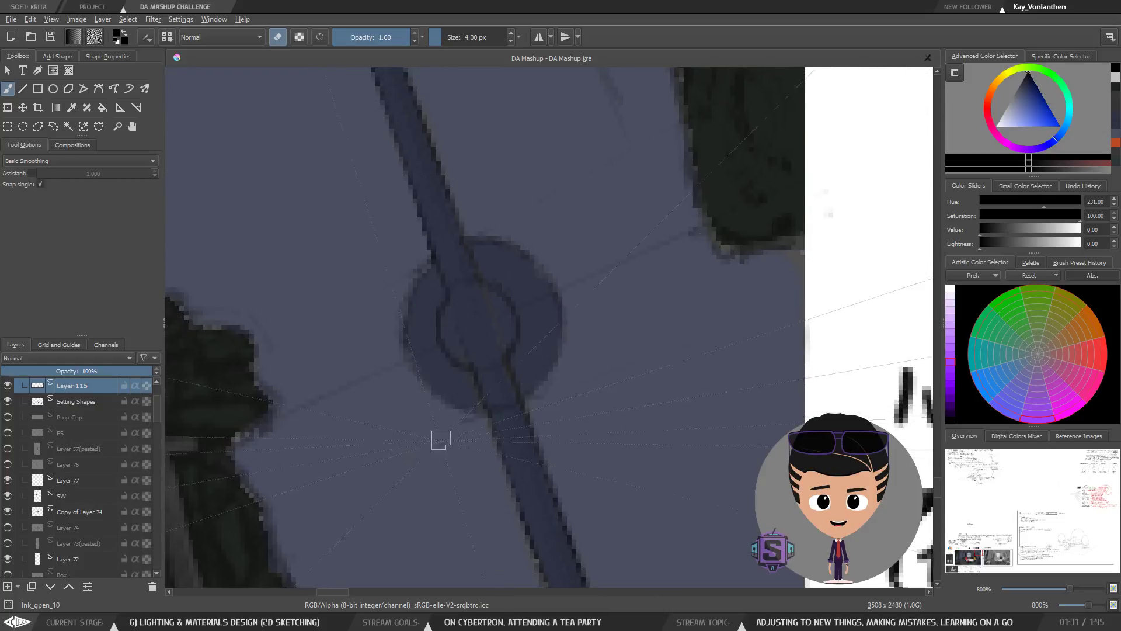
key("minus")
key("plus")
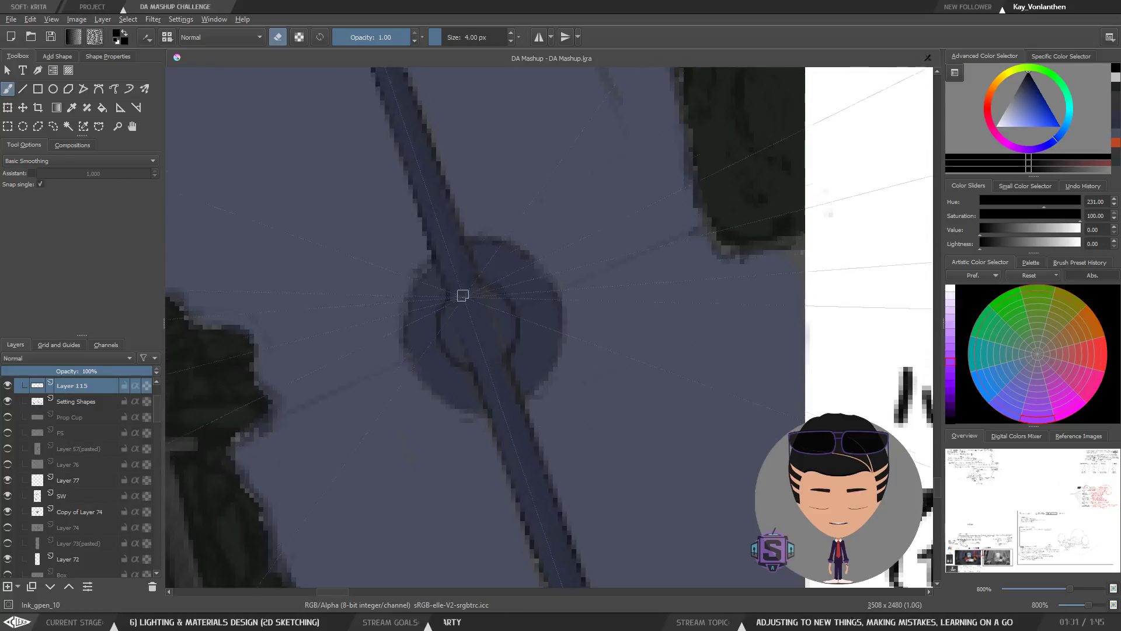
Step: Erase the diagonal guide strokes around the left wall ring on Layer 115 with the 4 px eraser
key("minus")
key("minus")
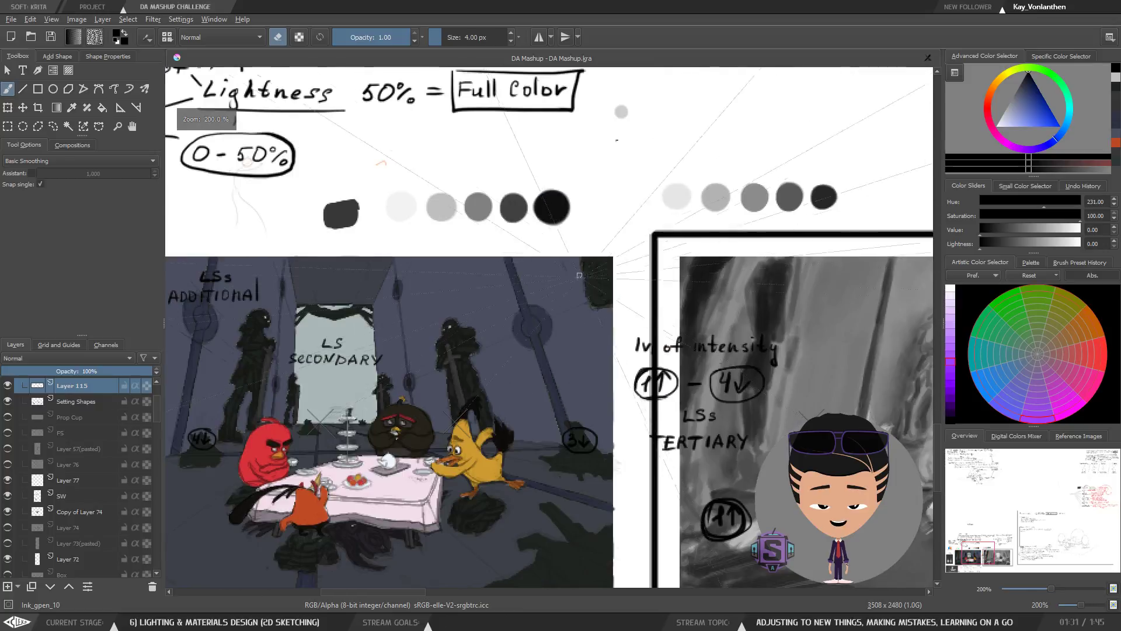
left_click_drag(425, 355, 775, 393)
key("plus")
key("plus")
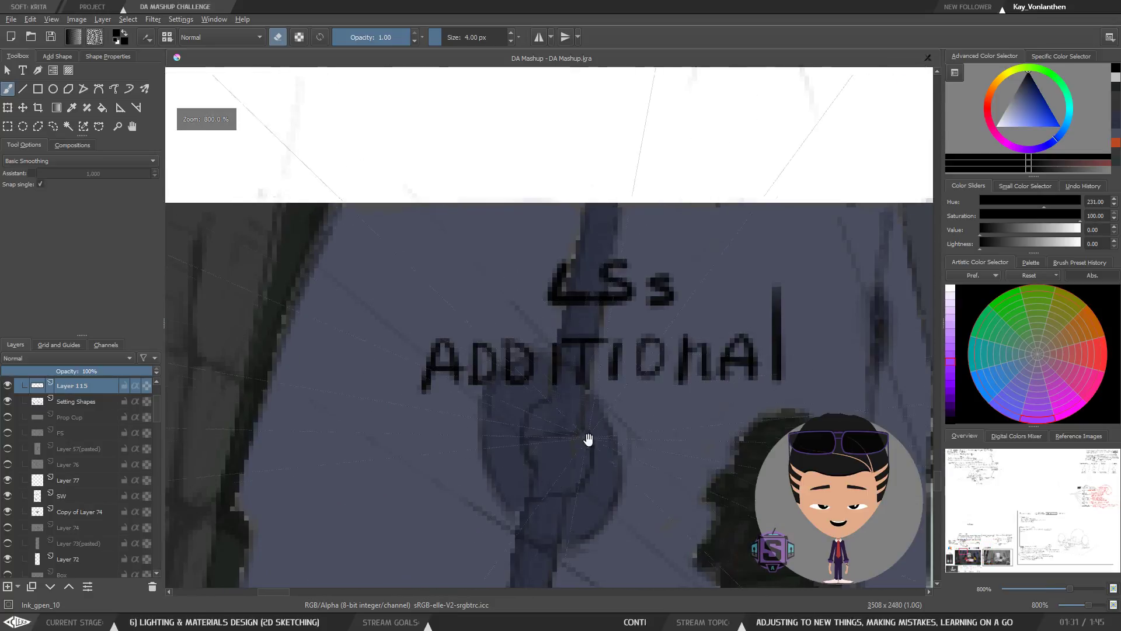
left_click_drag(575, 443, 491, 306)
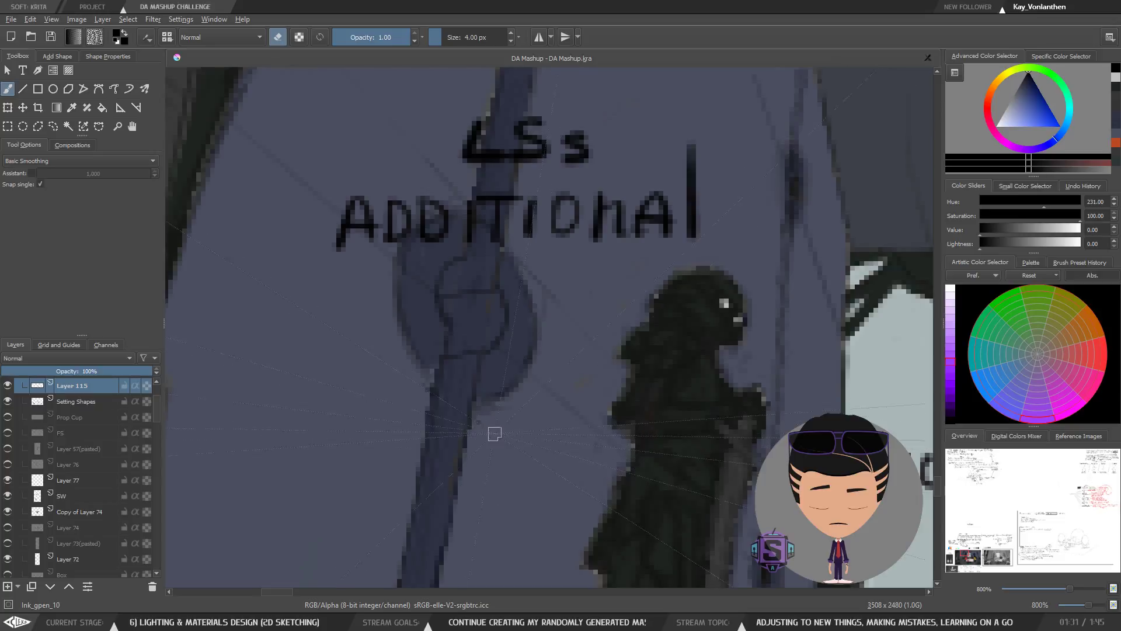
left_click_drag(571, 365, 553, 405)
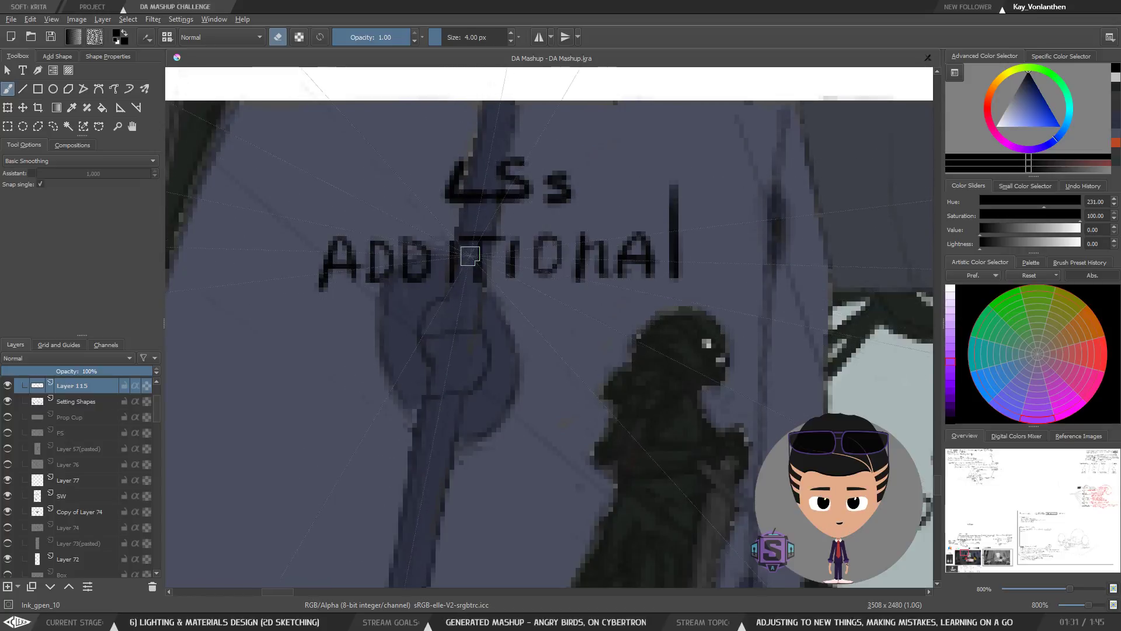
scroll(580, 270, "down", 2)
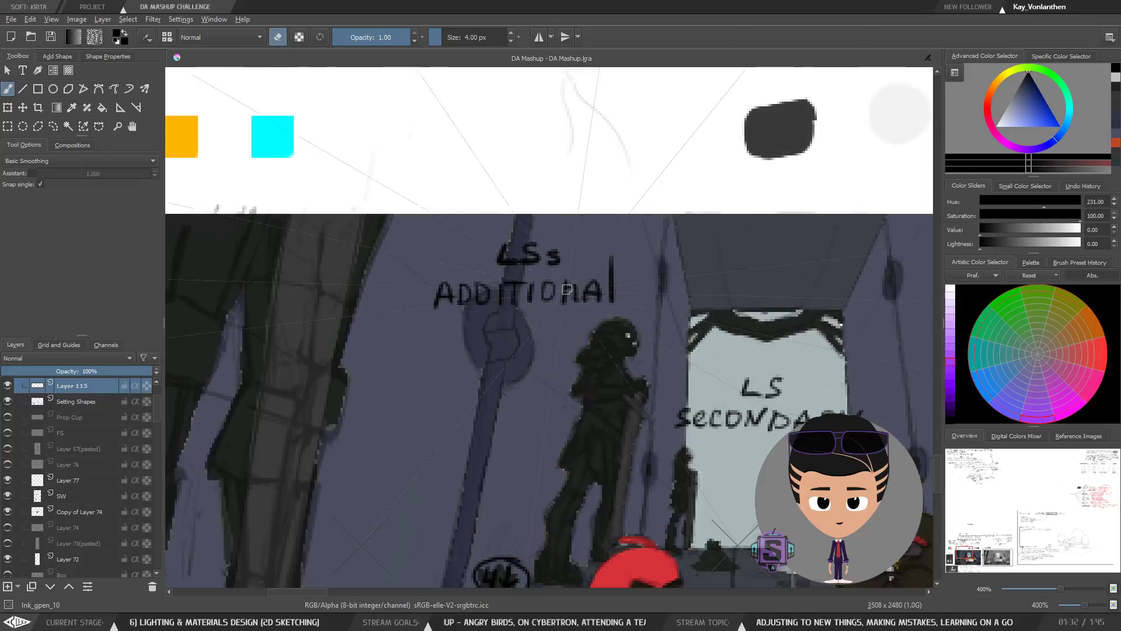
Step: Draw assistant-snapped 2 px lines across the strip at the upper and lower edges of the right wall ring's inner ring on Layer 115
key("minus")
key("minus")
left_click_drag(656, 401, 438, 407)
key("plus")
mouse_move(703, 389)
left_mouse_down()
mouse_move(586, 343)
mouse_move(565, 317)
left_mouse_up()
key("plus")
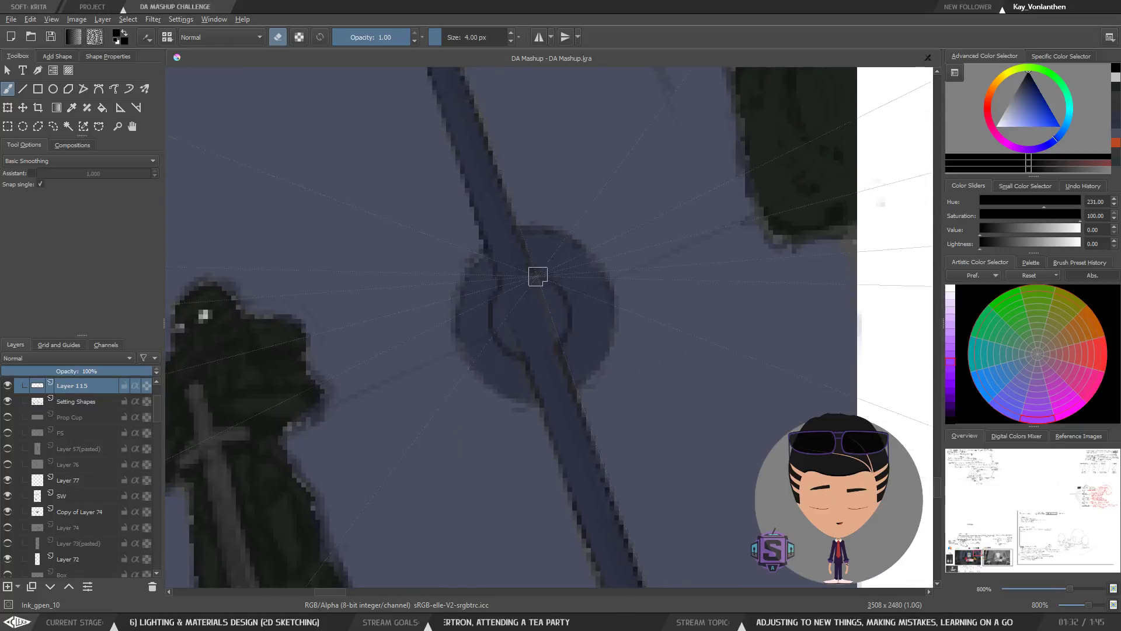
left_click(31, 172)
key("bracketleft")
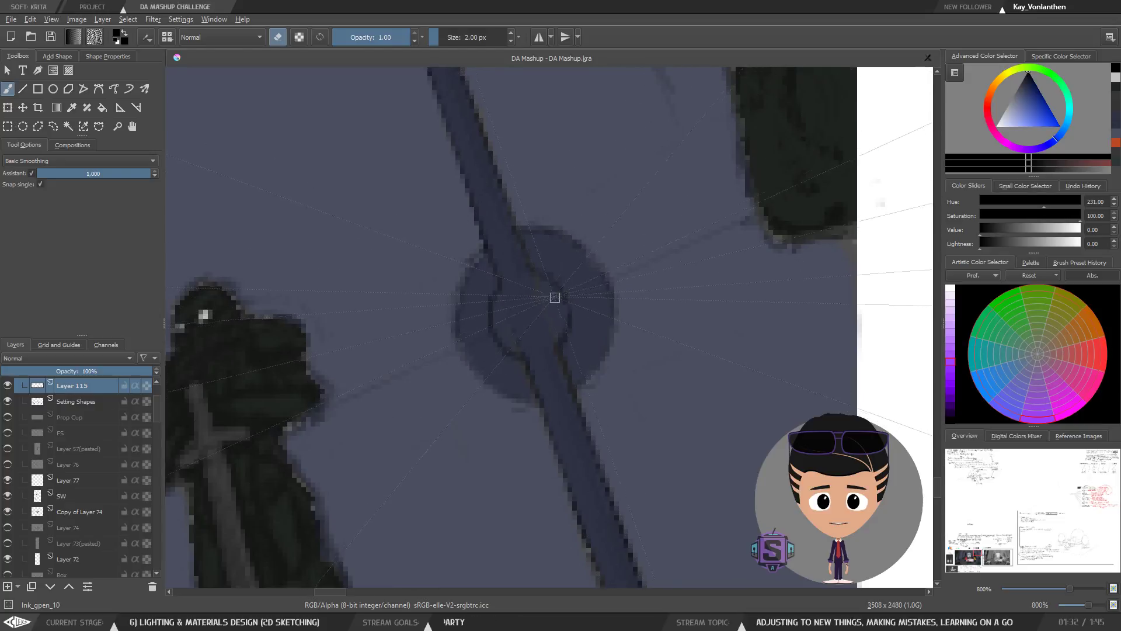
key("e")
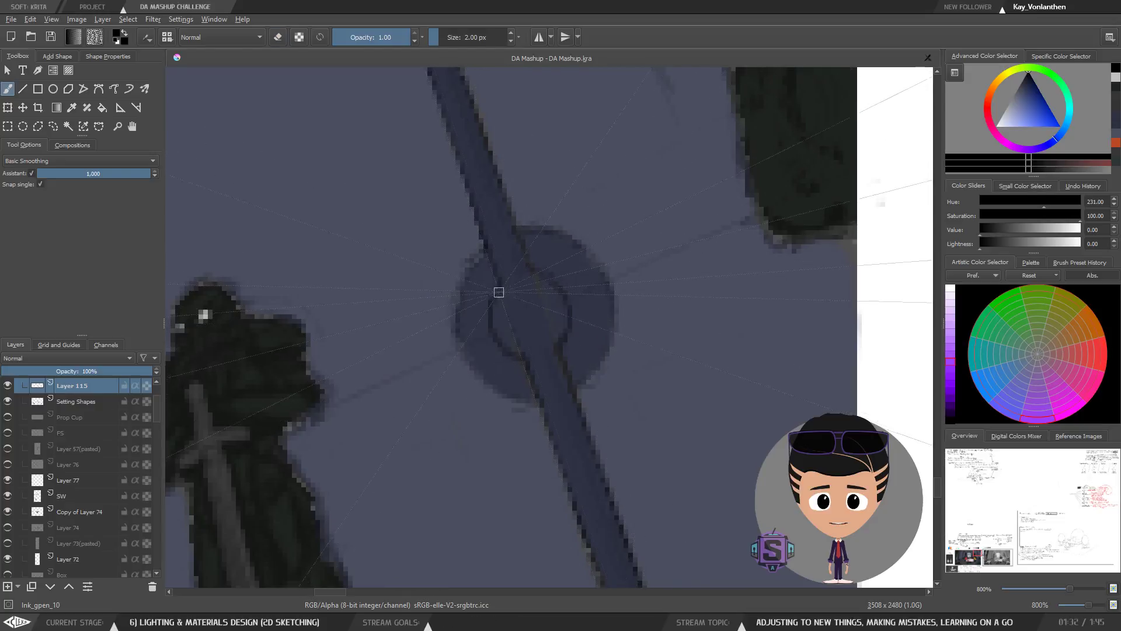
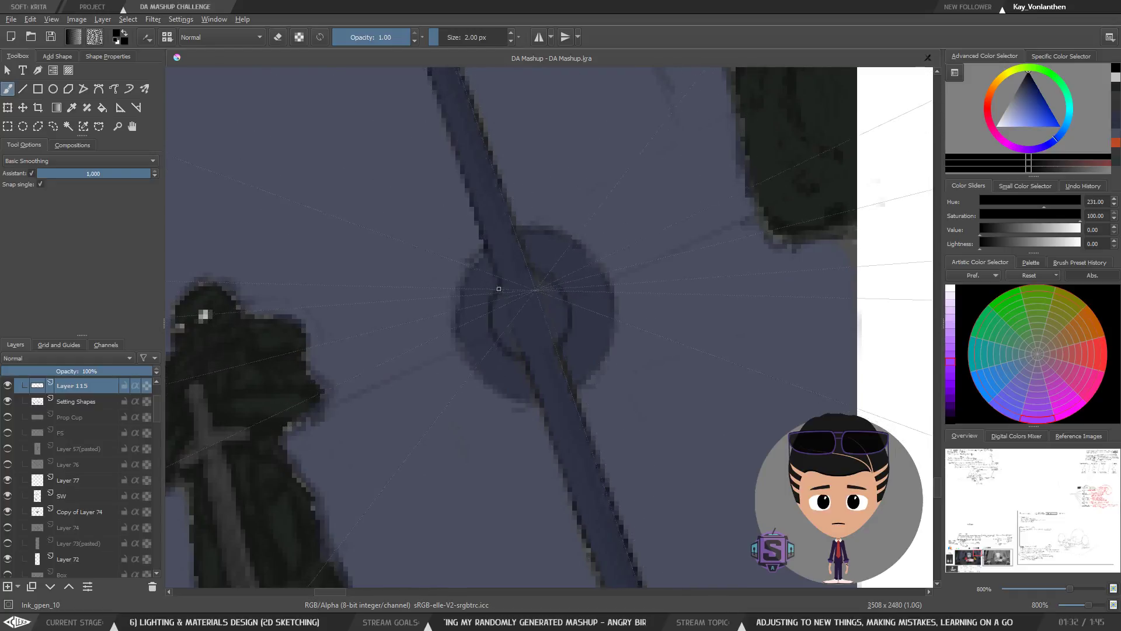
left_click_drag(499, 289, 501, 288)
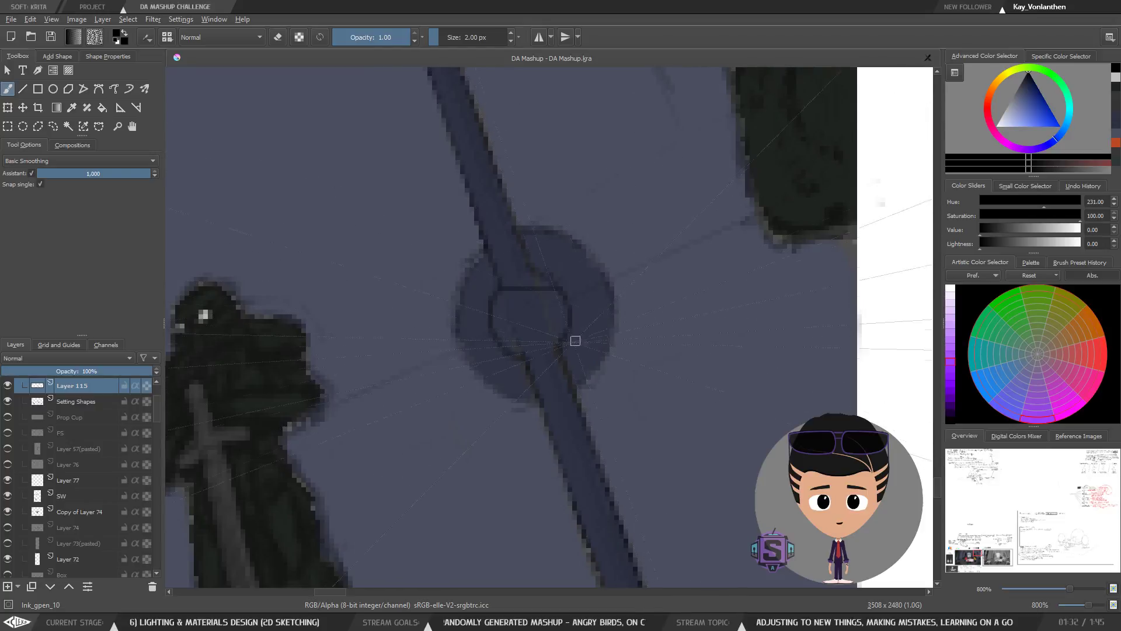
scroll(526, 359, "down", 6)
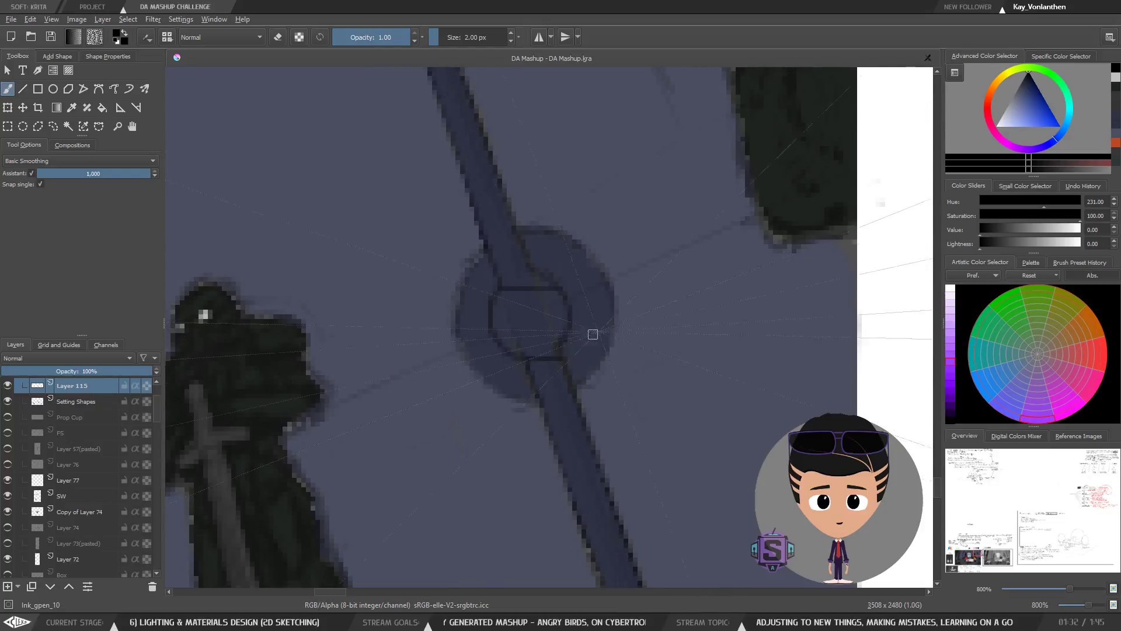
scroll(549, 389, "up", 2)
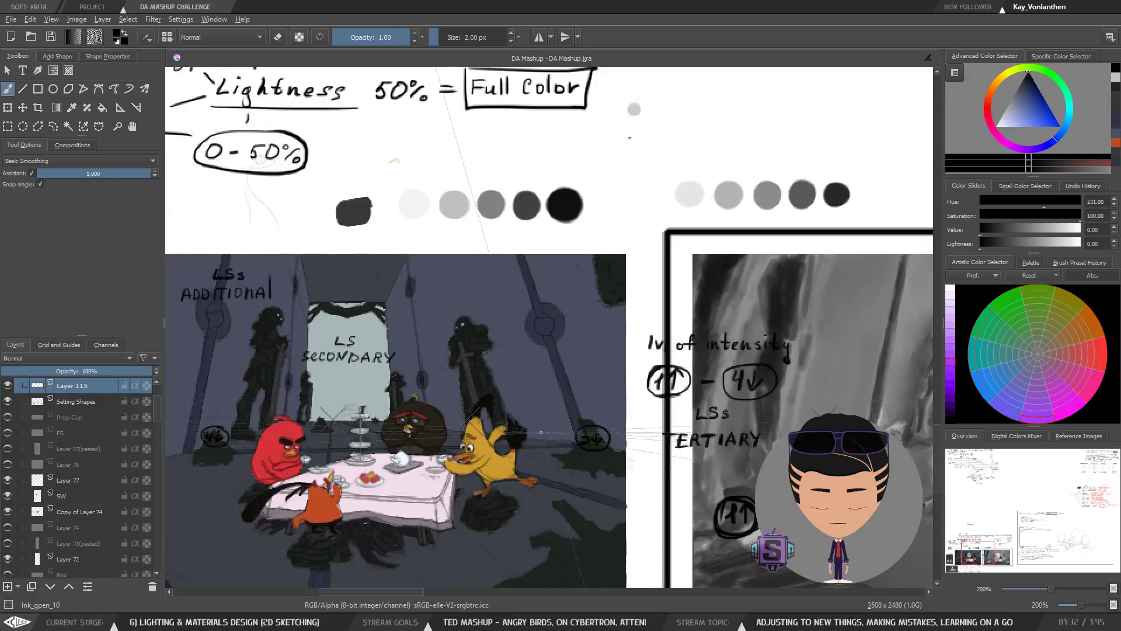
Step: Draw cross lines on the strip where it meets the right wall ring's outer edge, and trim the lower line's overshoot with a 2 px eraser
scroll(549, 390, "up", 4)
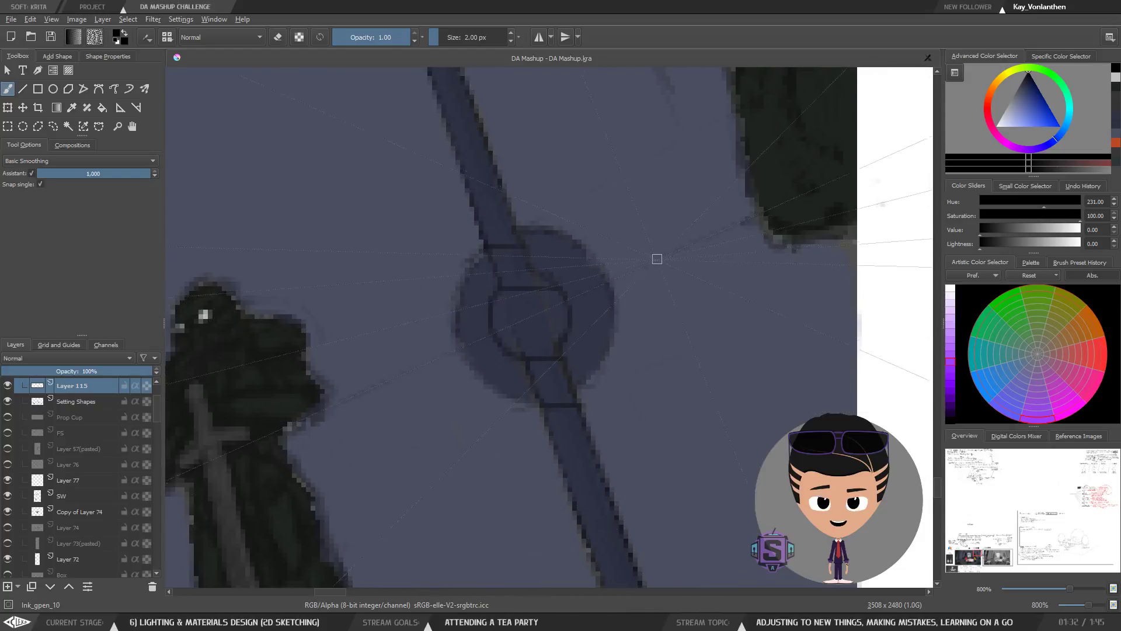
scroll(663, 253, "down", 4)
scroll(594, 325, "up", 4)
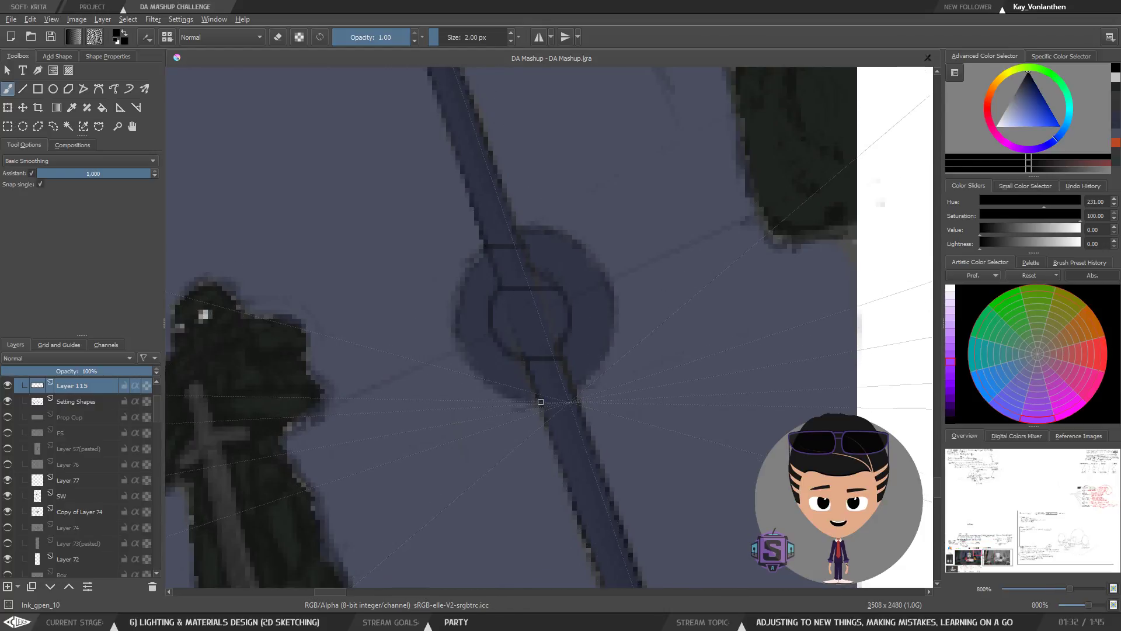
left_click_drag(619, 308, 584, 399)
left_click(31, 173)
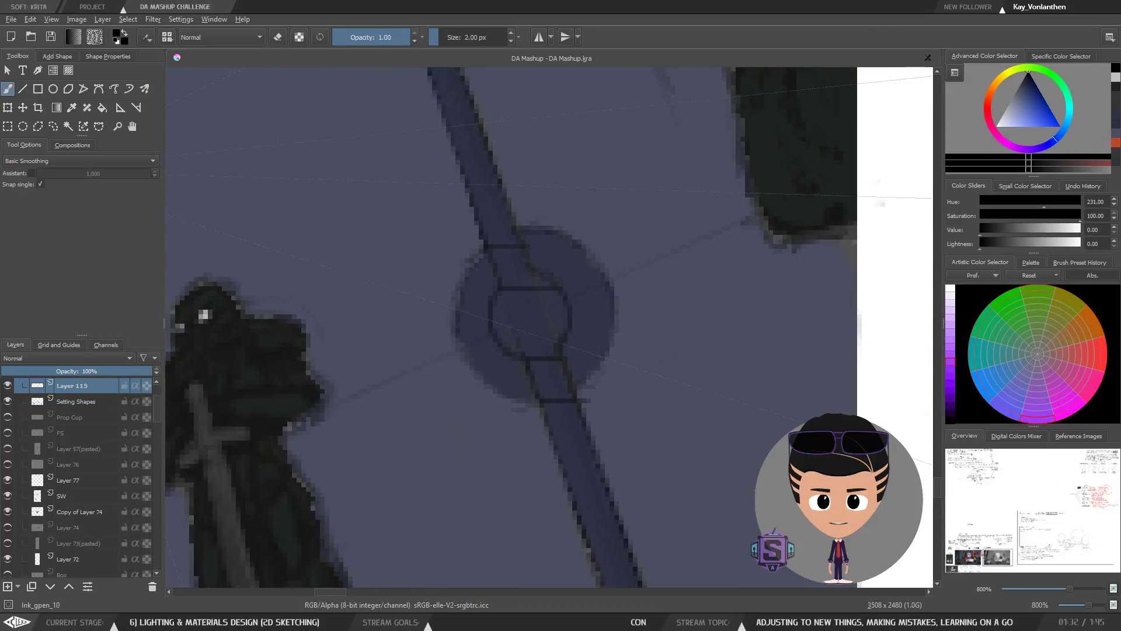
key("e")
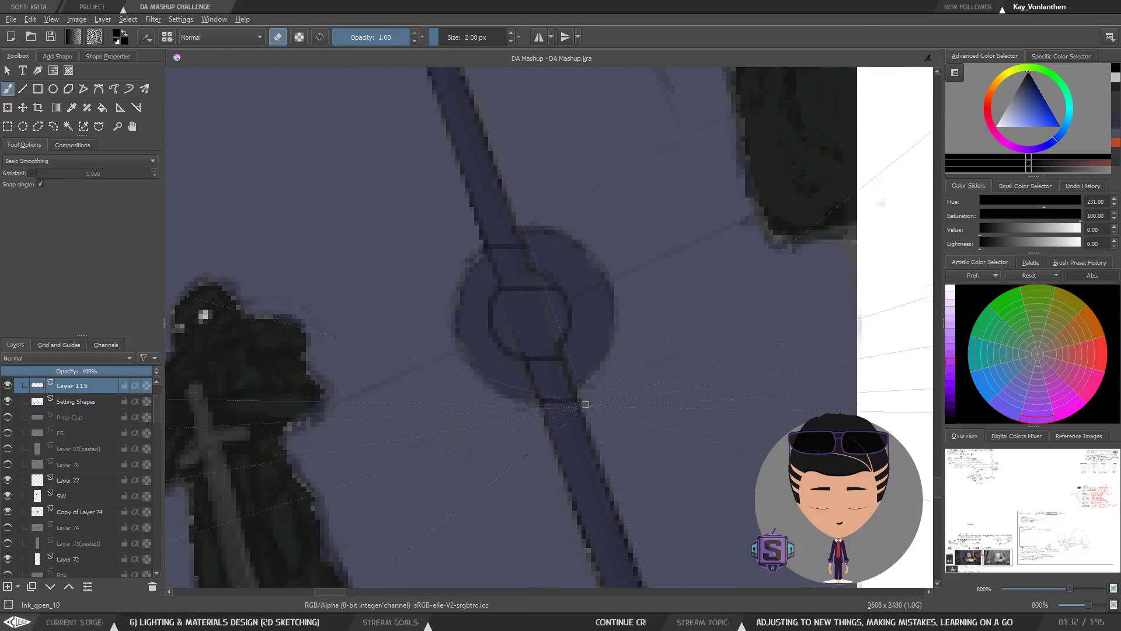
key("minus")
key("minus")
key("plus")
key("plus")
Step: Fade the new cross lines on the right wall ring with a 10 px eraser
key("e")
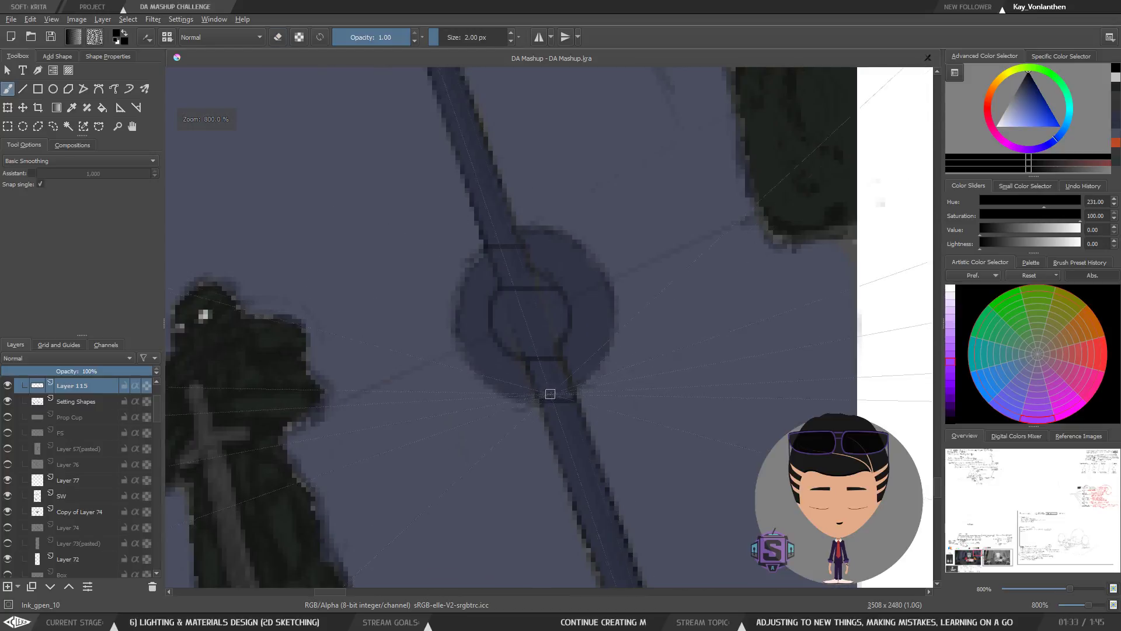
key("]")
key("]")
key("]")
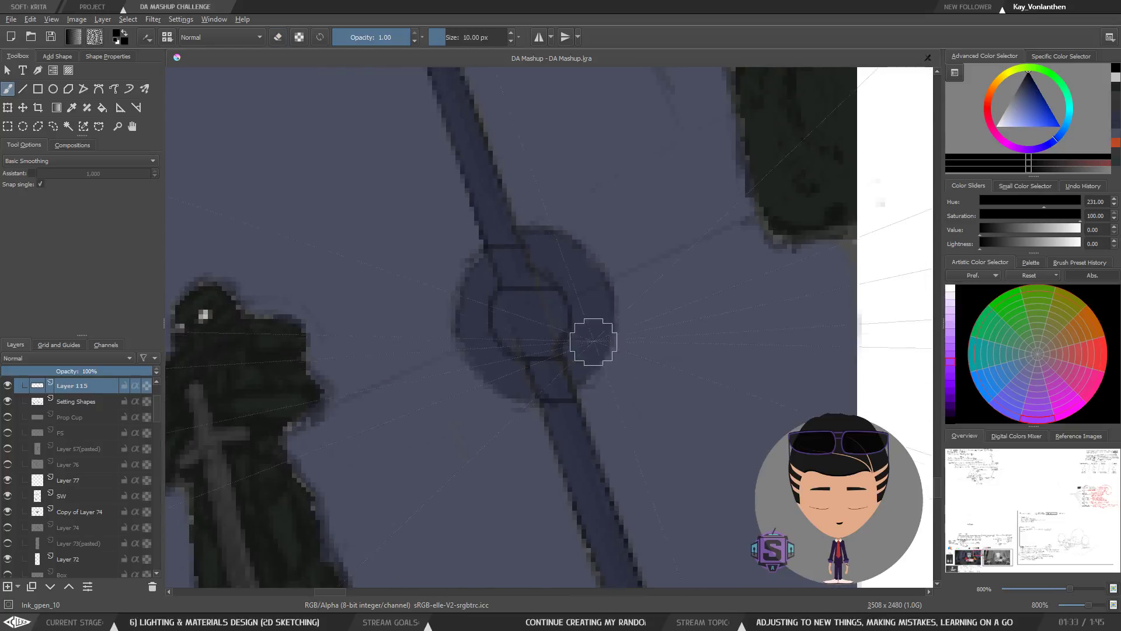
key("e")
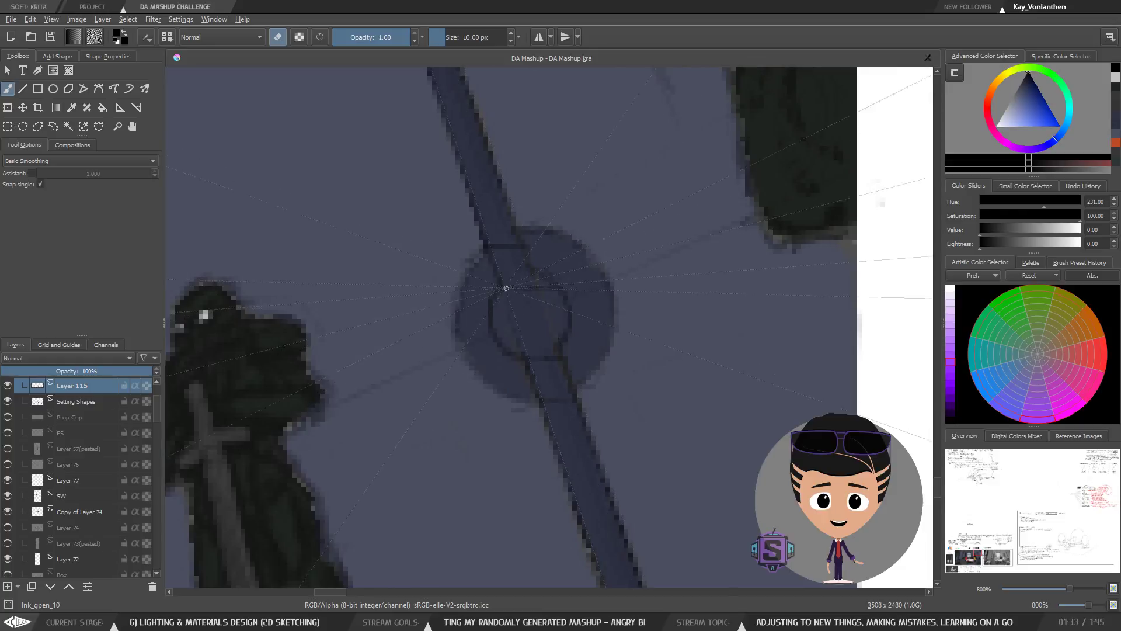
scroll(560, 322, "down", 4)
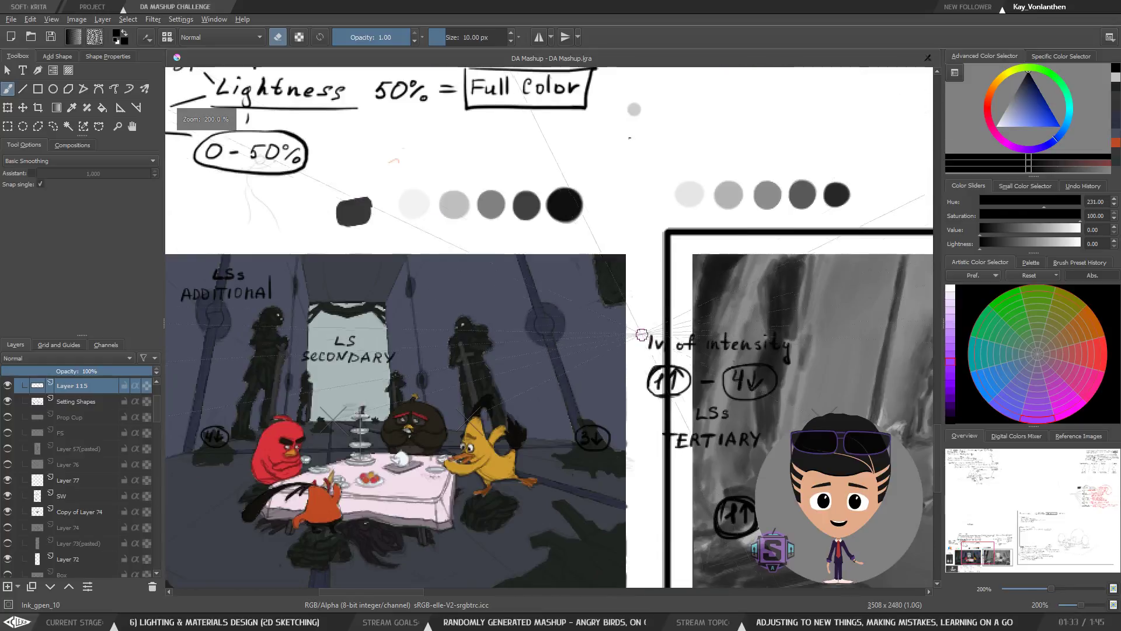
Step: Draw matching assistant-snapped cross lines on the left wall ring's strip with a 1 px brush on Layer 115
mouse_move(472, 429)
left_mouse_down()
mouse_move(610, 426)
mouse_move(552, 432)
mouse_move(561, 431)
left_mouse_up()
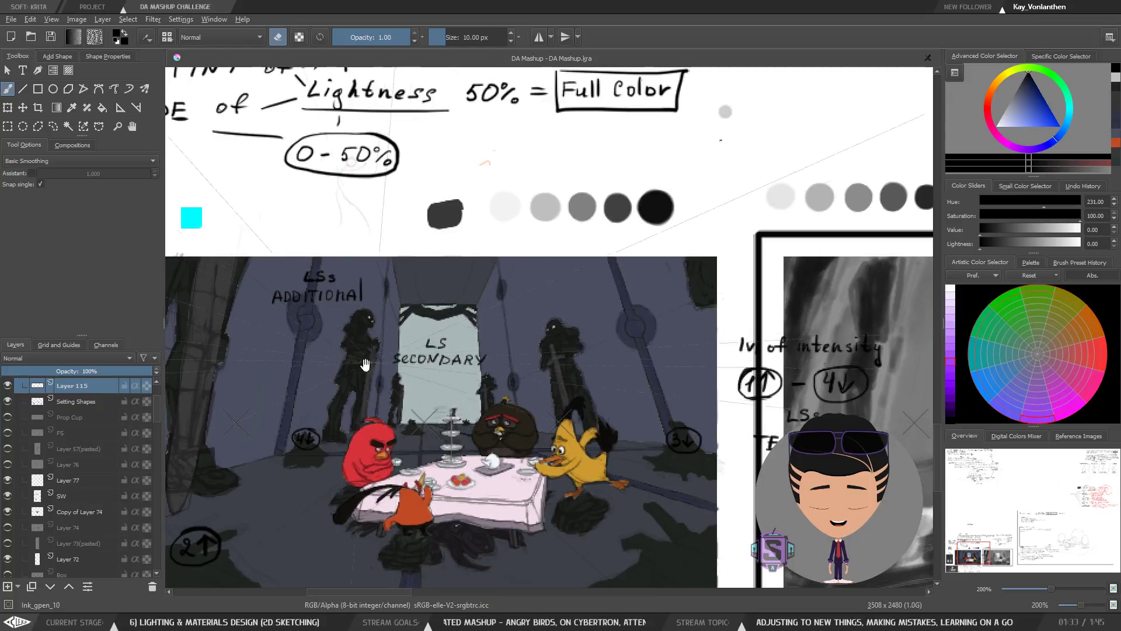
left_click_drag(324, 379, 572, 419)
scroll(572, 419, "up", 4)
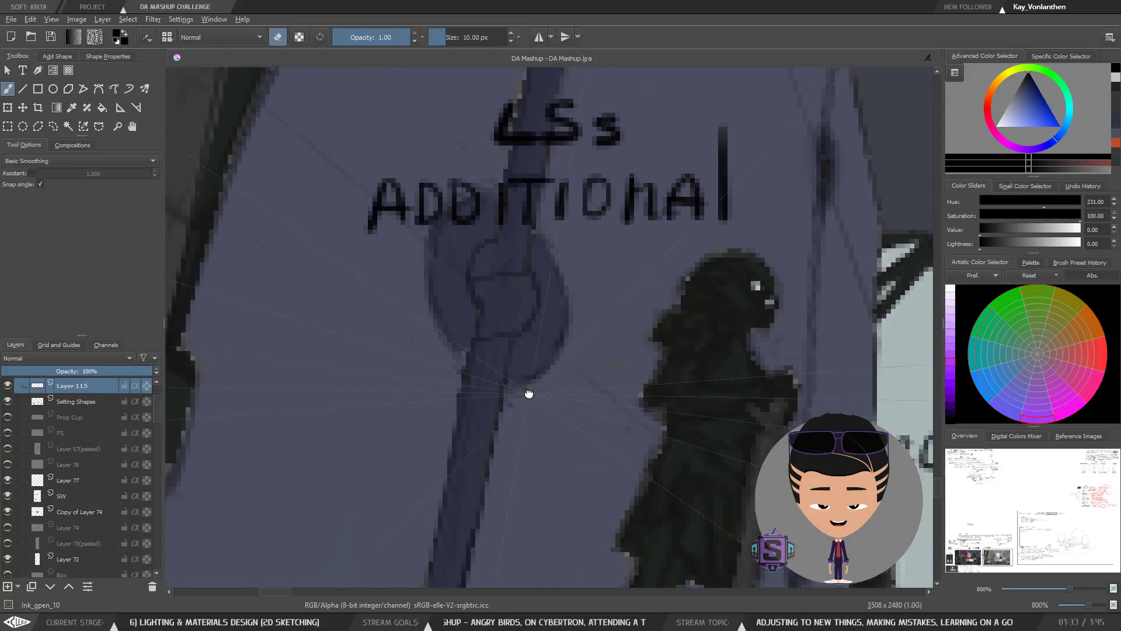
left_click(31, 174)
key("e")
key("bracketleft")
key("bracketleft")
key("bracketleft")
key("bracketleft")
key("bracketleft")
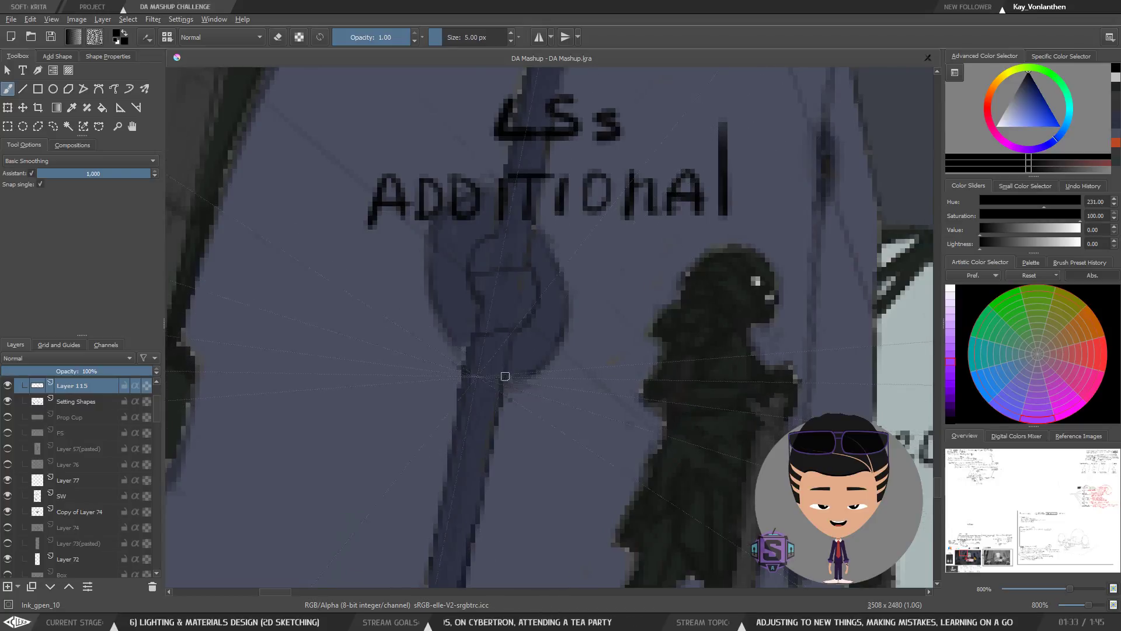
key("bracketleft")
key("bracketleft")
key("bracketleft")
key("bracketleft")
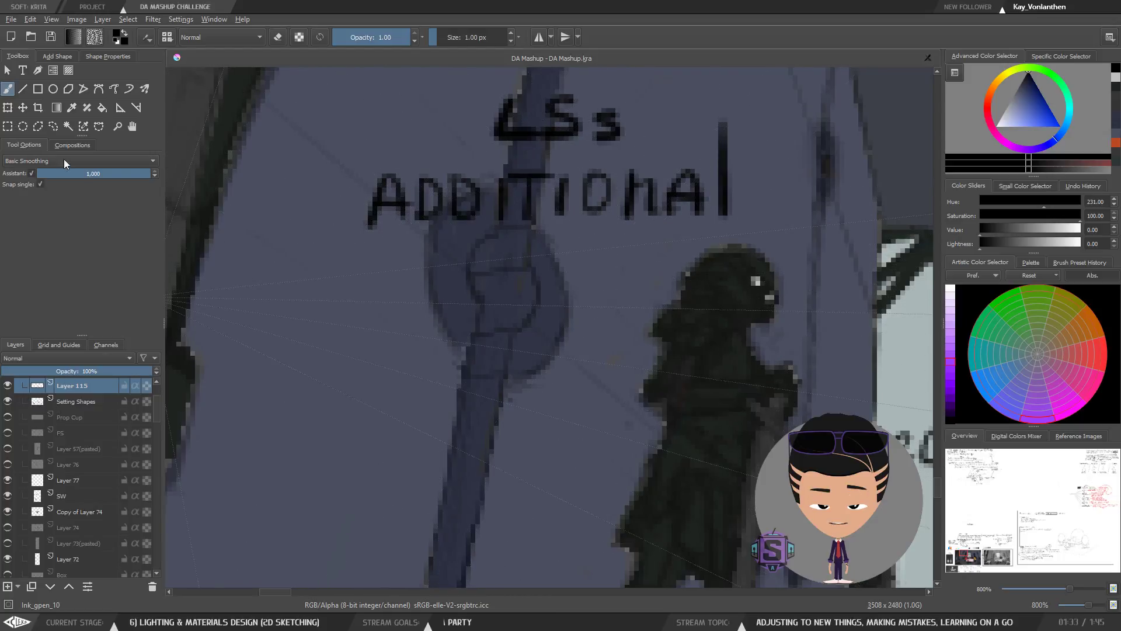
Step: Turn off assistant snapping and fade the cross lines on the left wall ring with a 6 px eraser
left_click(32, 173)
key("e")
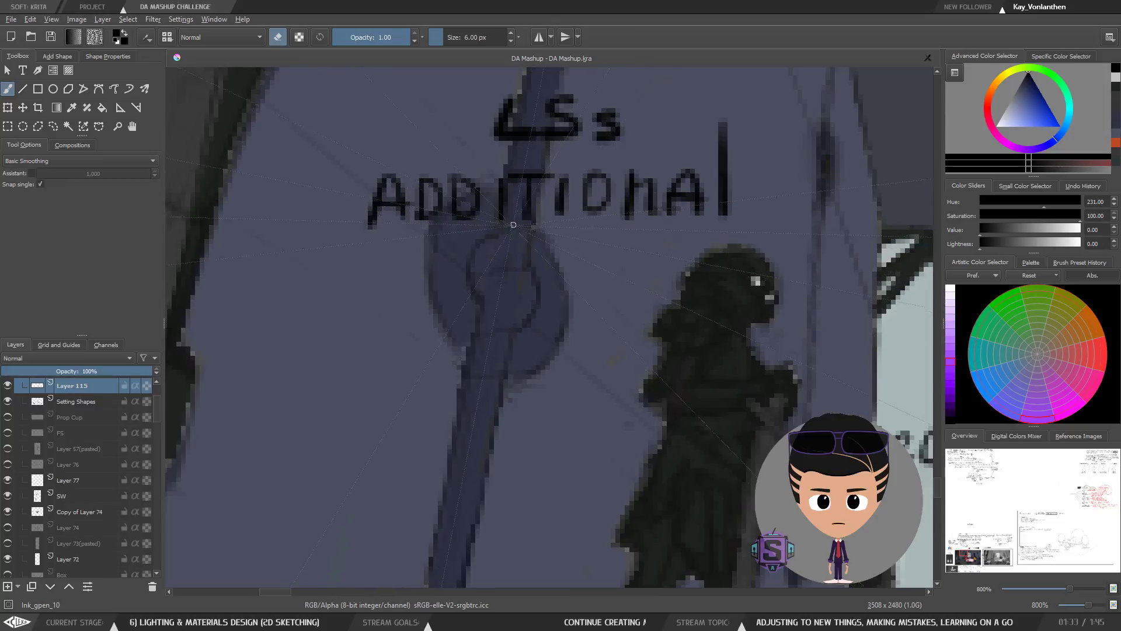
key("ctrl+minus")
key("ctrl+minus")
key("ctrl+minus")
key("ctrl+minus")
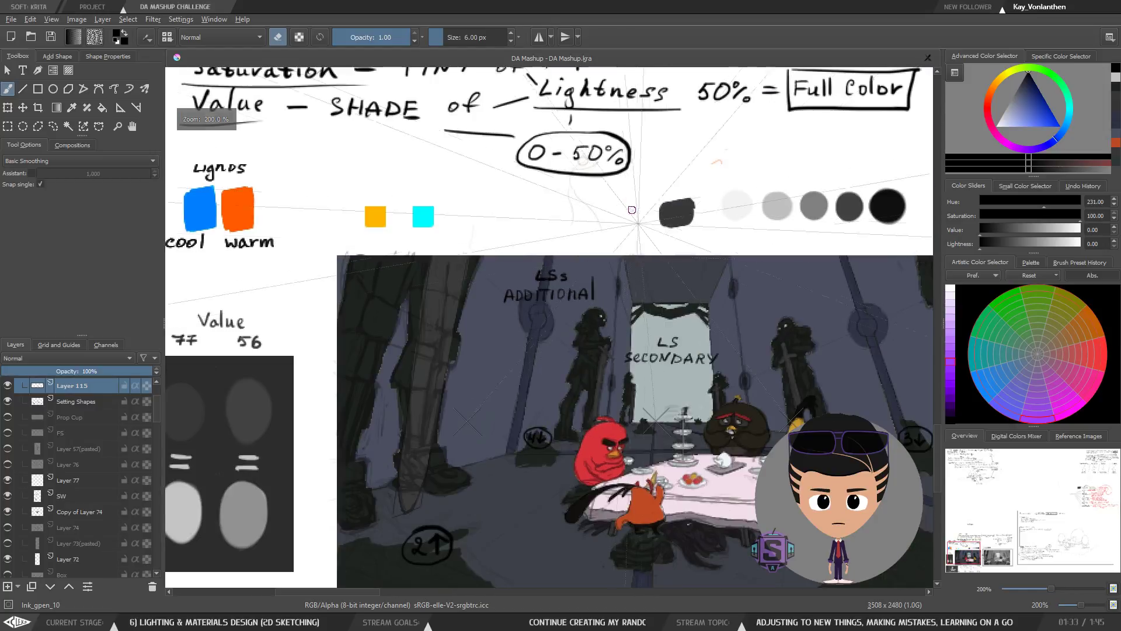
left_click_drag(641, 393, 489, 401)
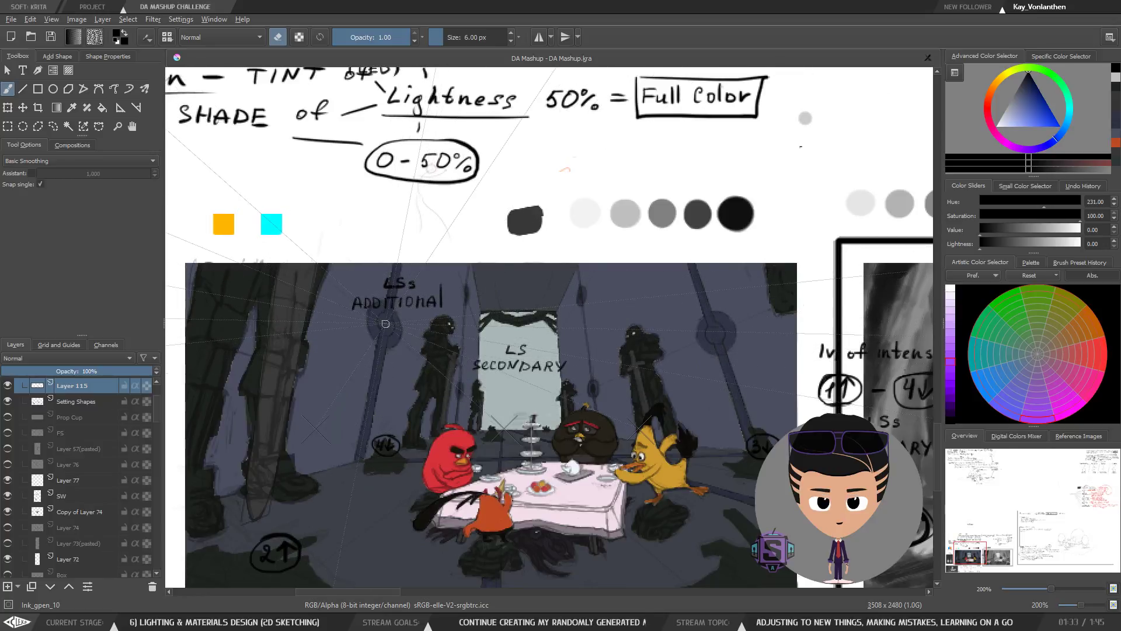
Step: Examine the small distant wall rings and the finished near rings across the painting at several zoom levels
key("ctrl+plus")
key("ctrl+plus")
key("ctrl+plus")
key("ctrl+plus")
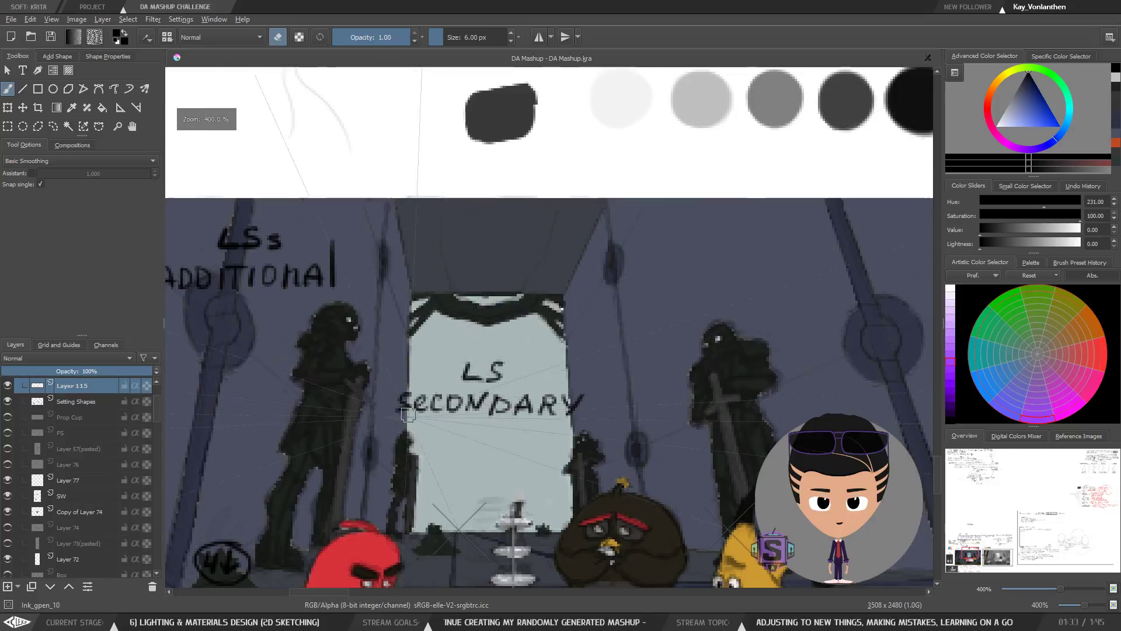
key("ctrl+minus")
key("ctrl+minus")
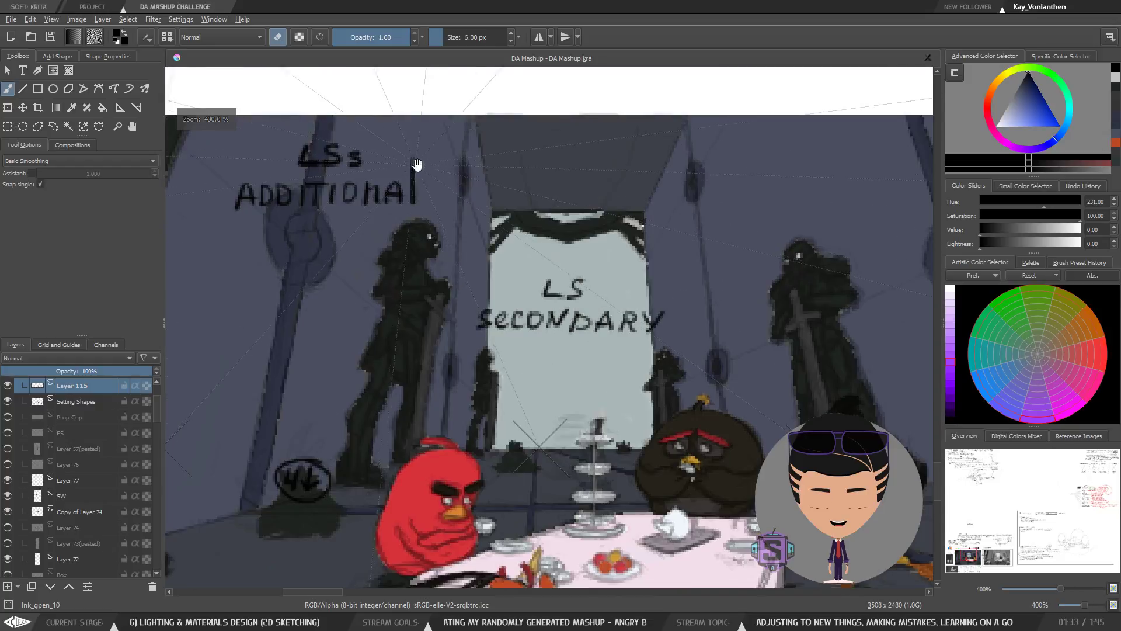
key("ctrl+plus")
key("ctrl+plus")
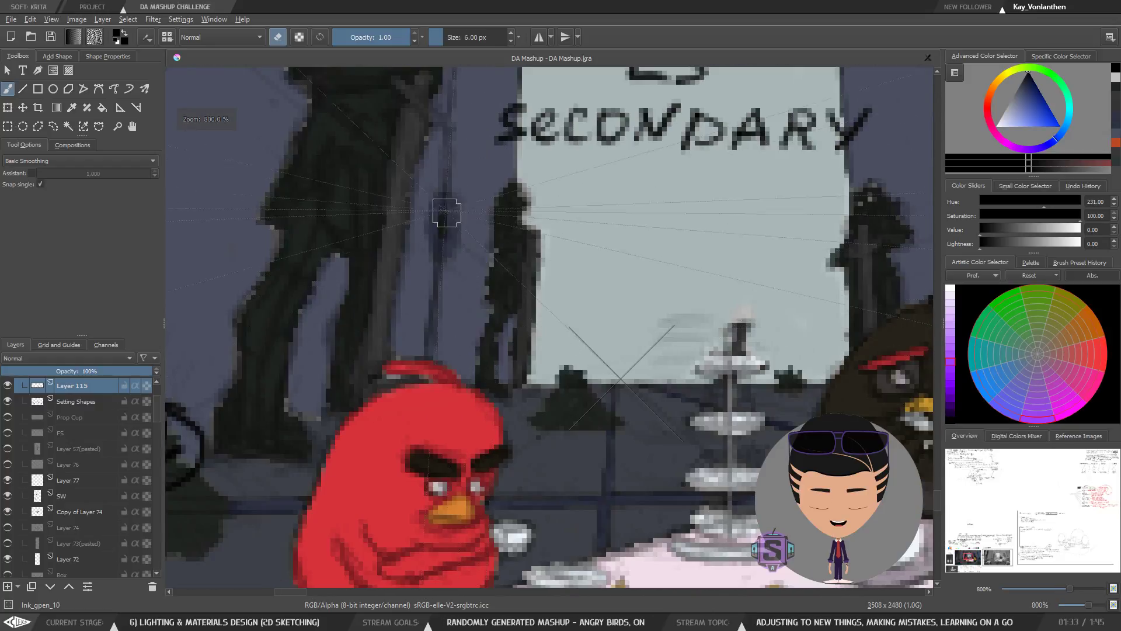
key("ctrl+minus")
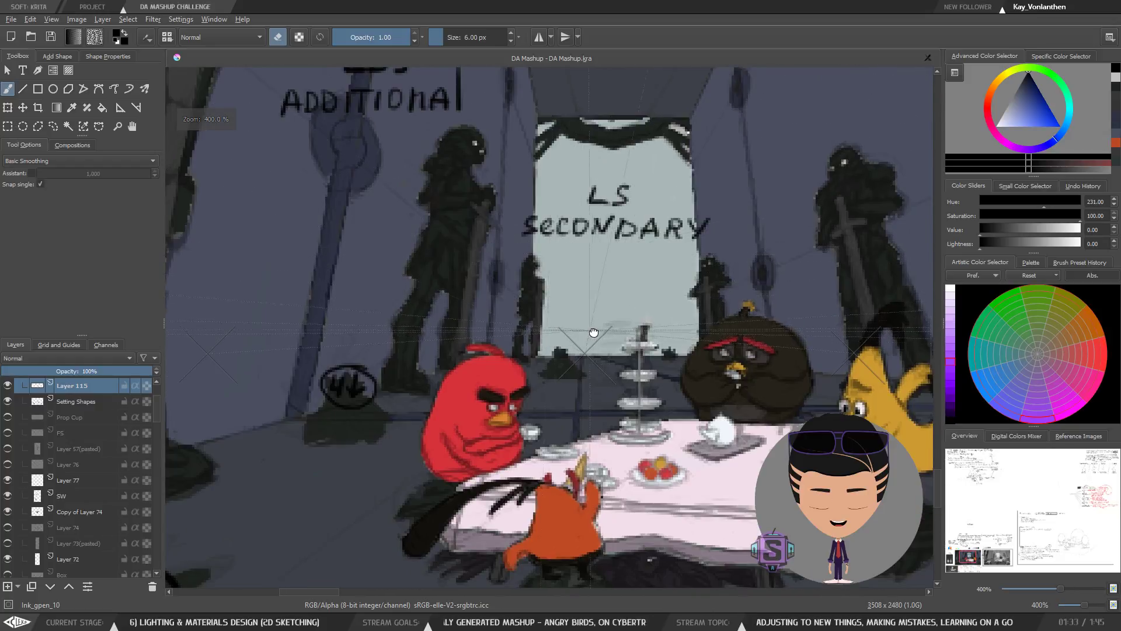
key("ctrl+minus")
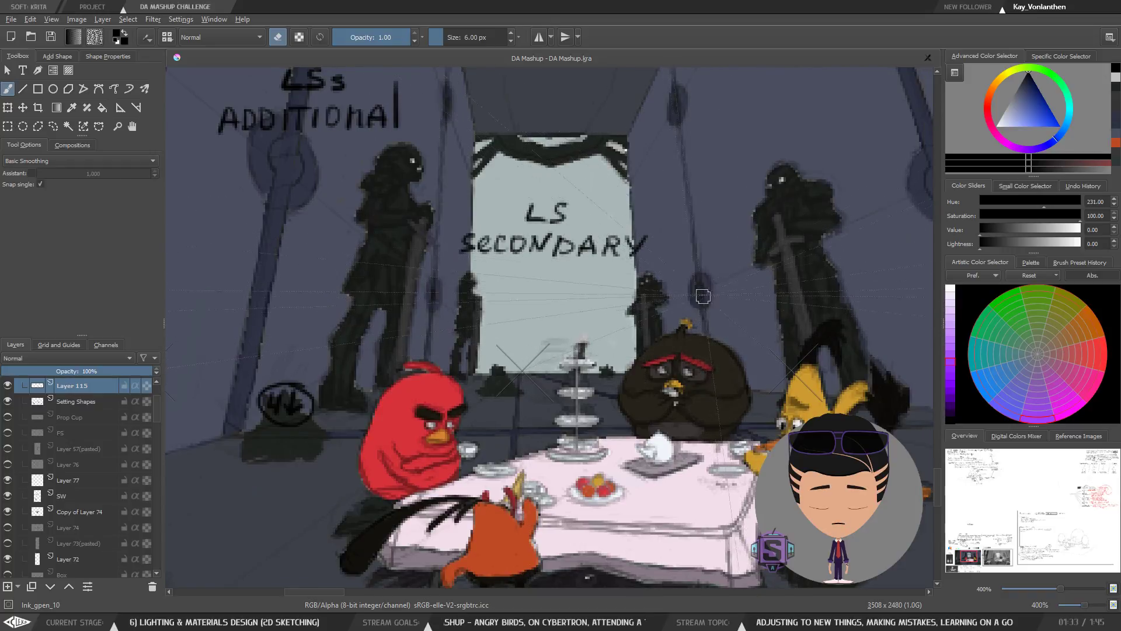
mouse_move(639, 377)
left_mouse_down()
mouse_move(655, 371)
mouse_move(646, 373)
left_mouse_up()
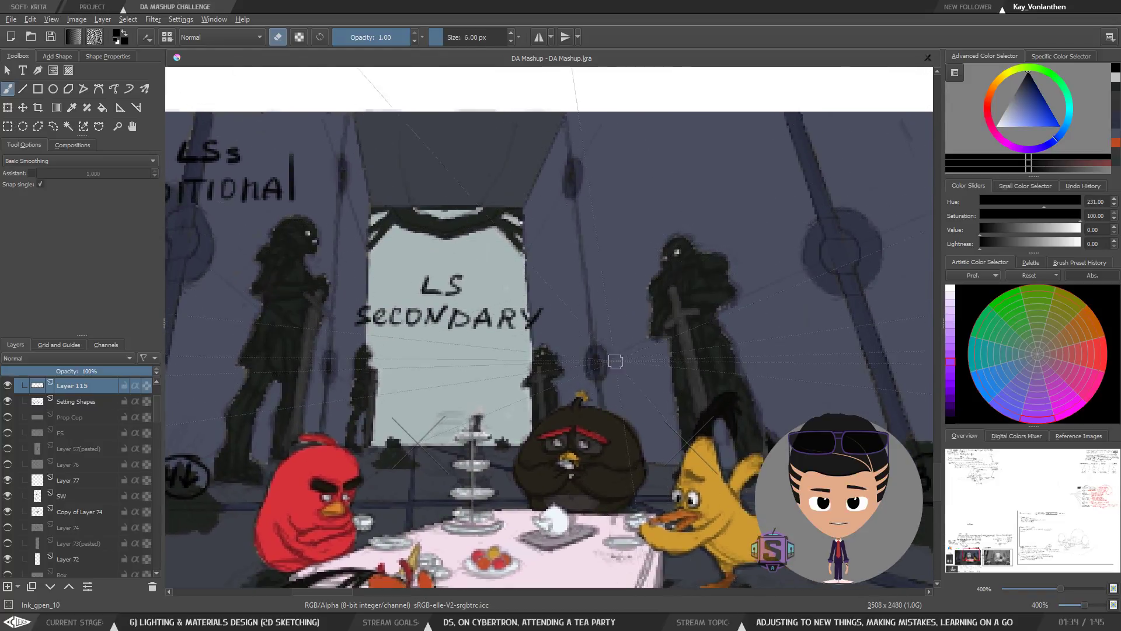
scroll(602, 425, "up", 2)
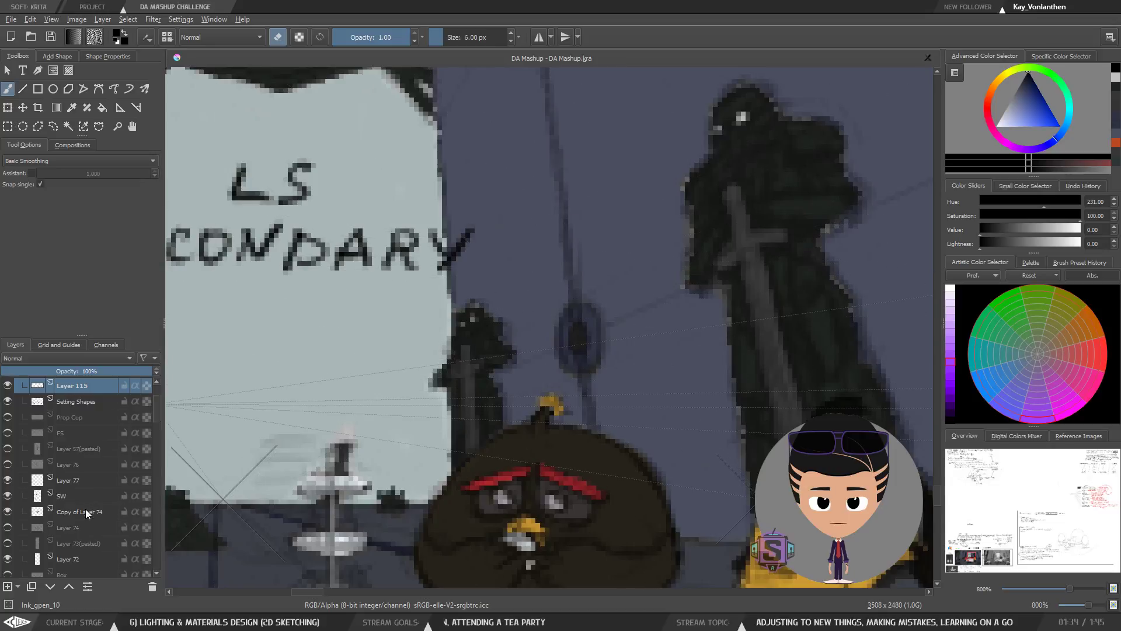
Step: Look for the layer holding the small lower right wall ring by picking layers and toggling the visibility of Lines and Loose Sketch
scroll(575, 337, "up", 2)
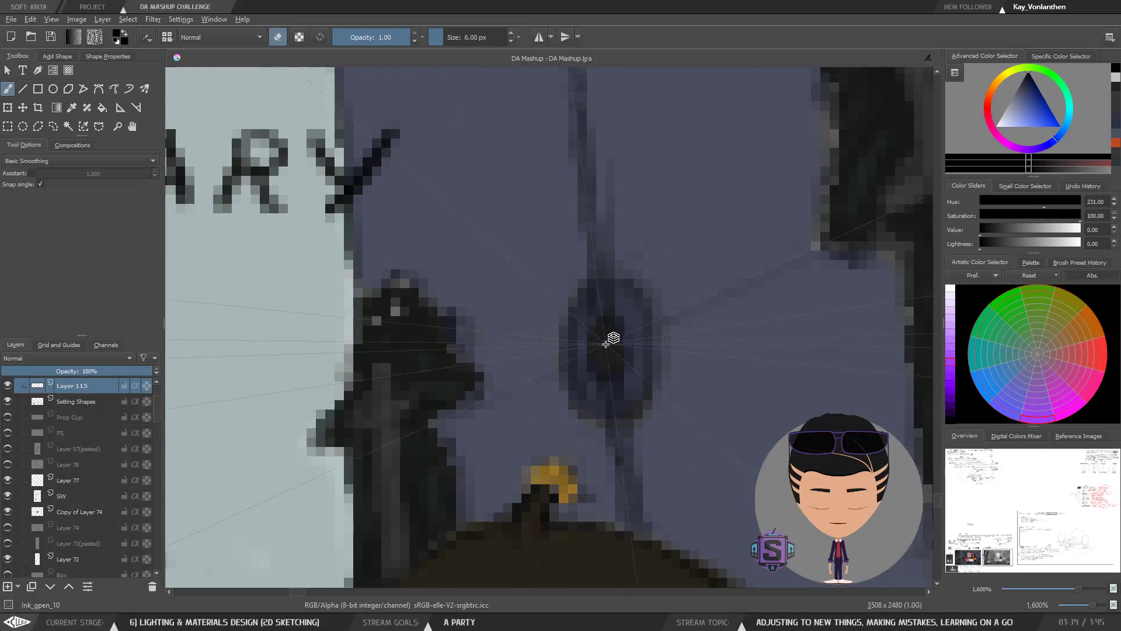
left_click(724, 341)
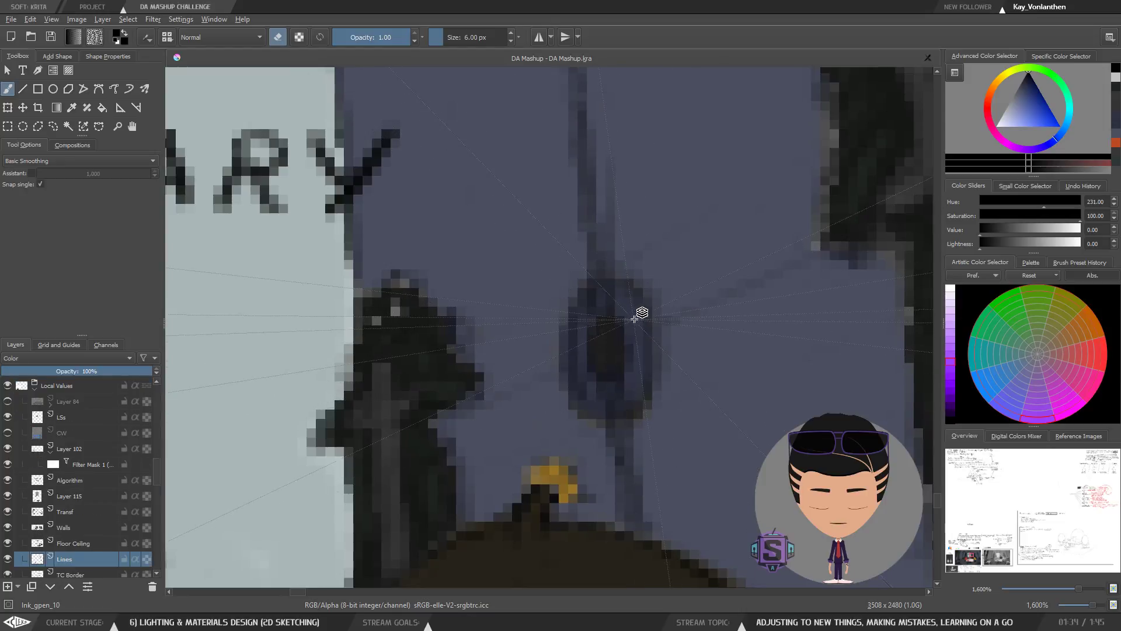
scroll(157, 475, "down", 2)
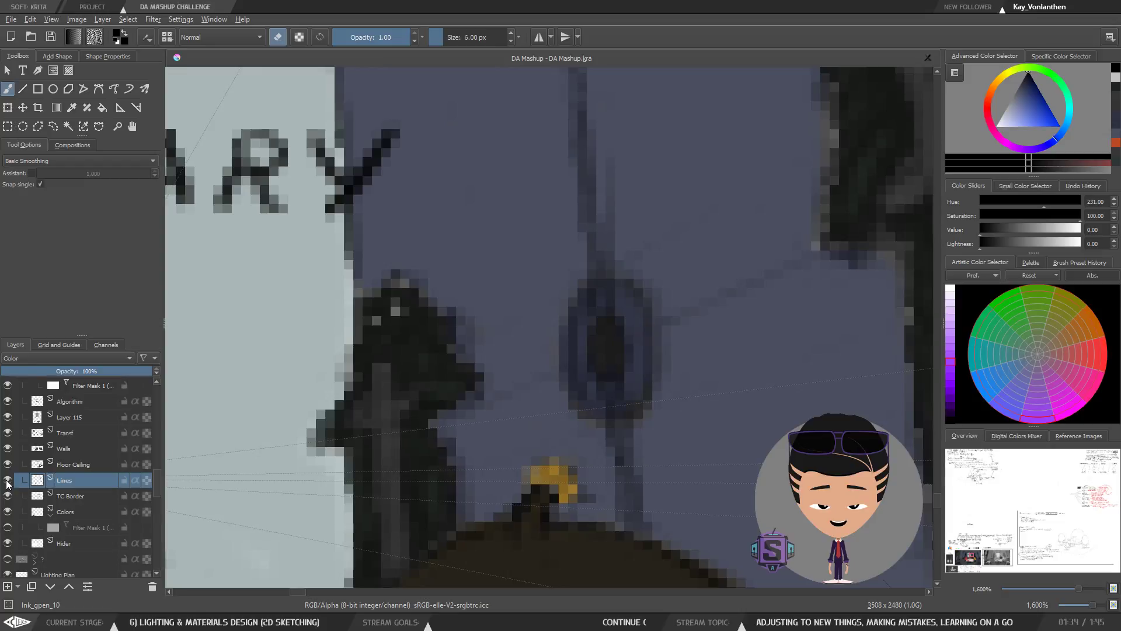
left_click(608, 339)
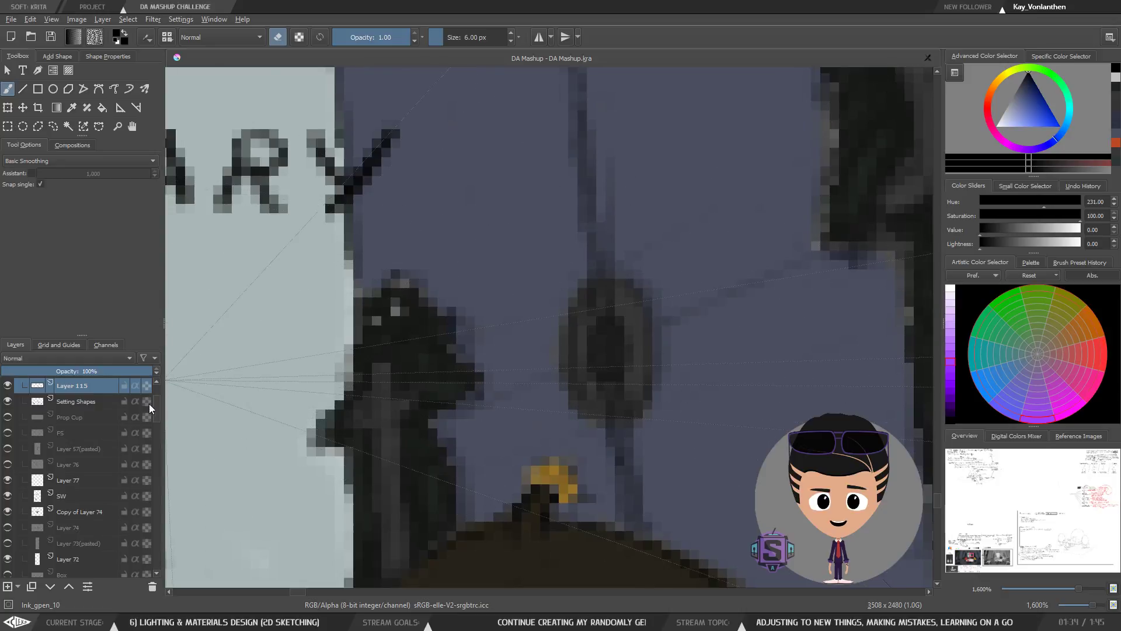
scroll(156, 421, "down", 5)
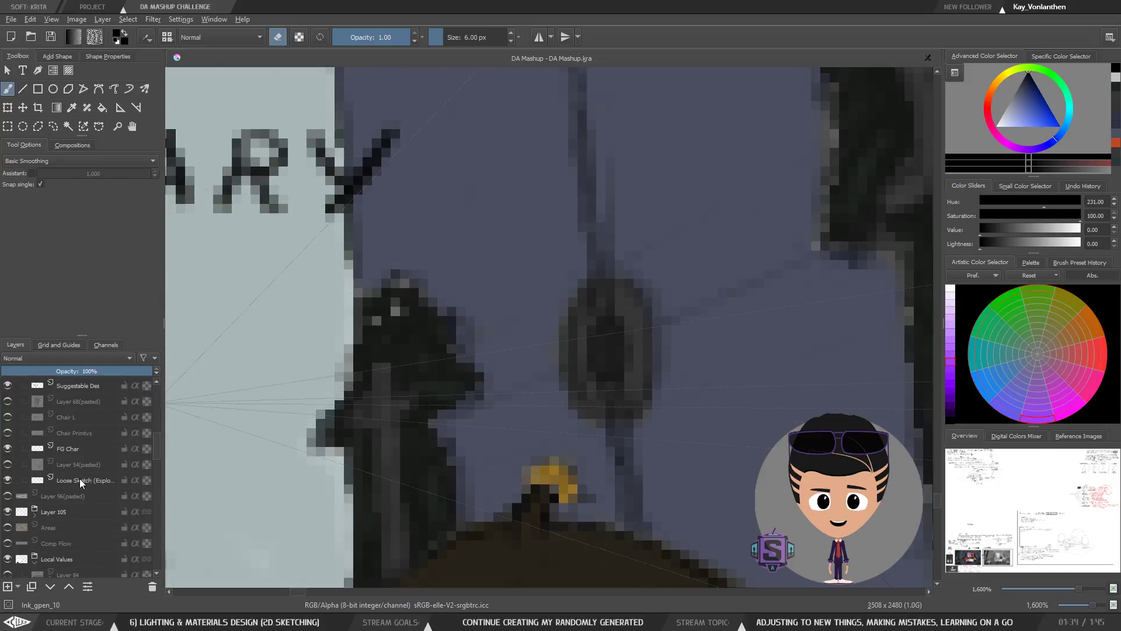
left_click(80, 477)
left_click(6, 480)
left_click(5, 481)
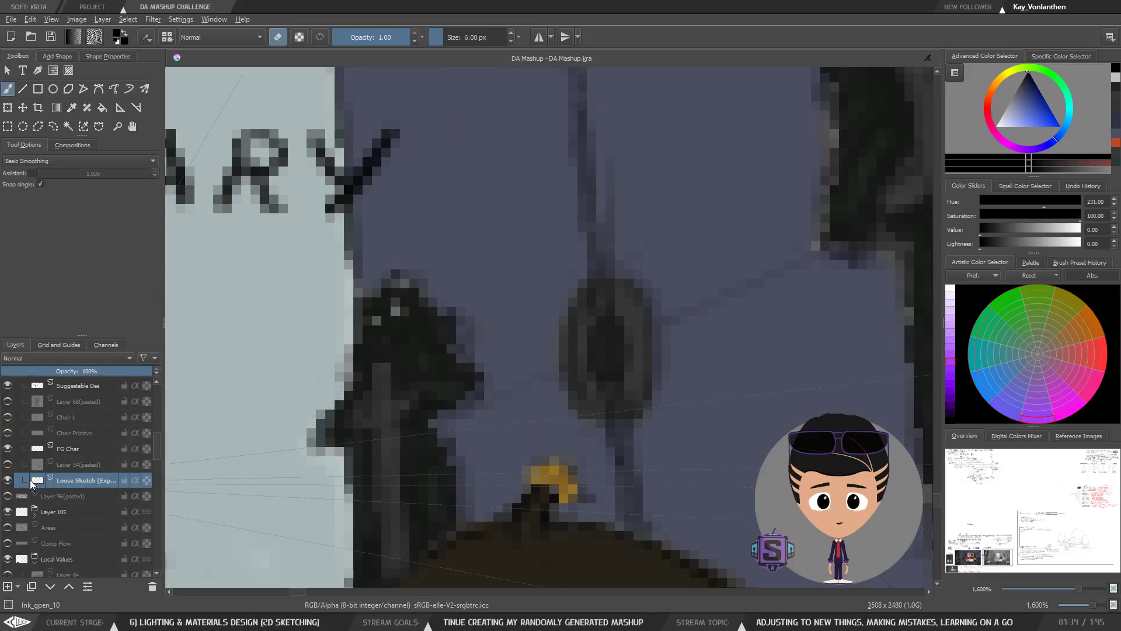
Step: Make the Colors layer active and switch the brush from erasing back to painting
scroll(158, 459, "down", 5)
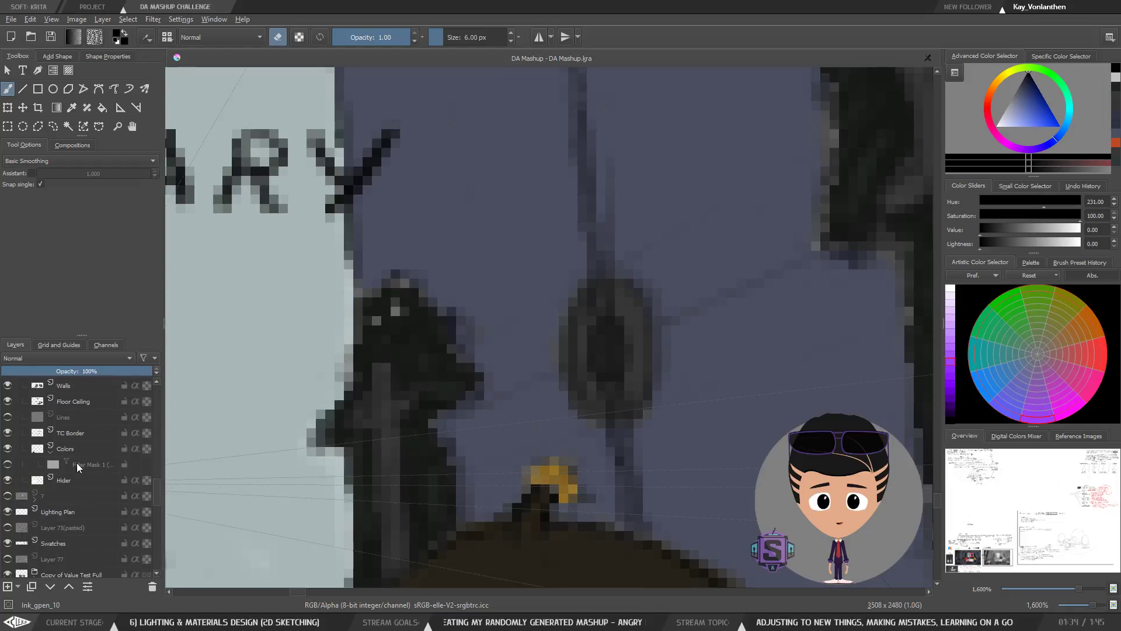
left_click(8, 450)
left_click(8, 450)
left_click(9, 450)
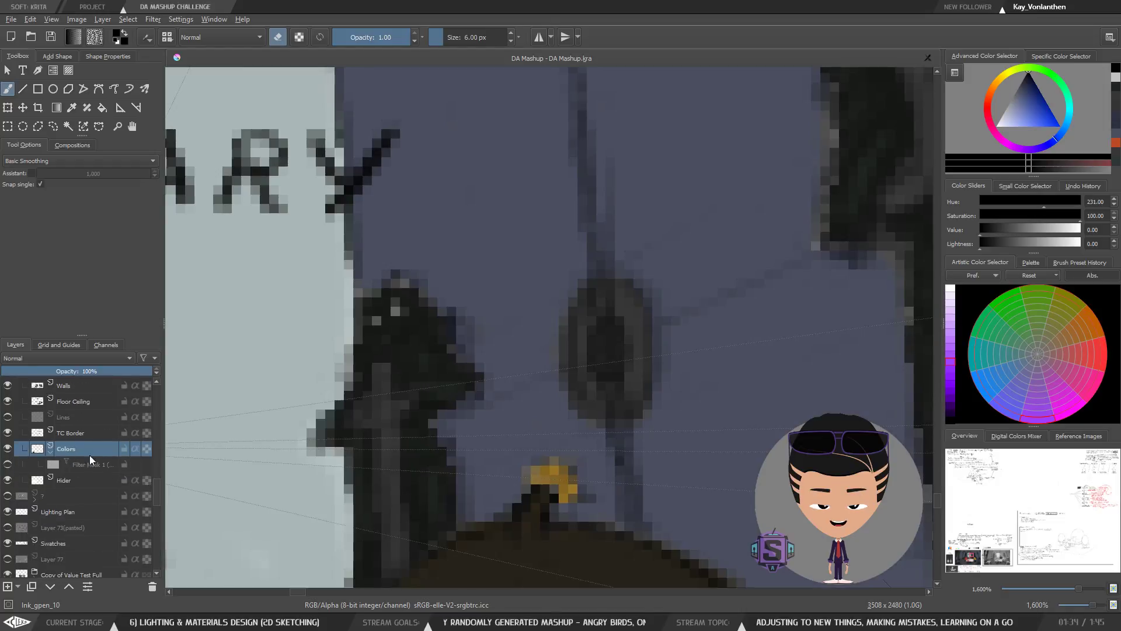
key("e")
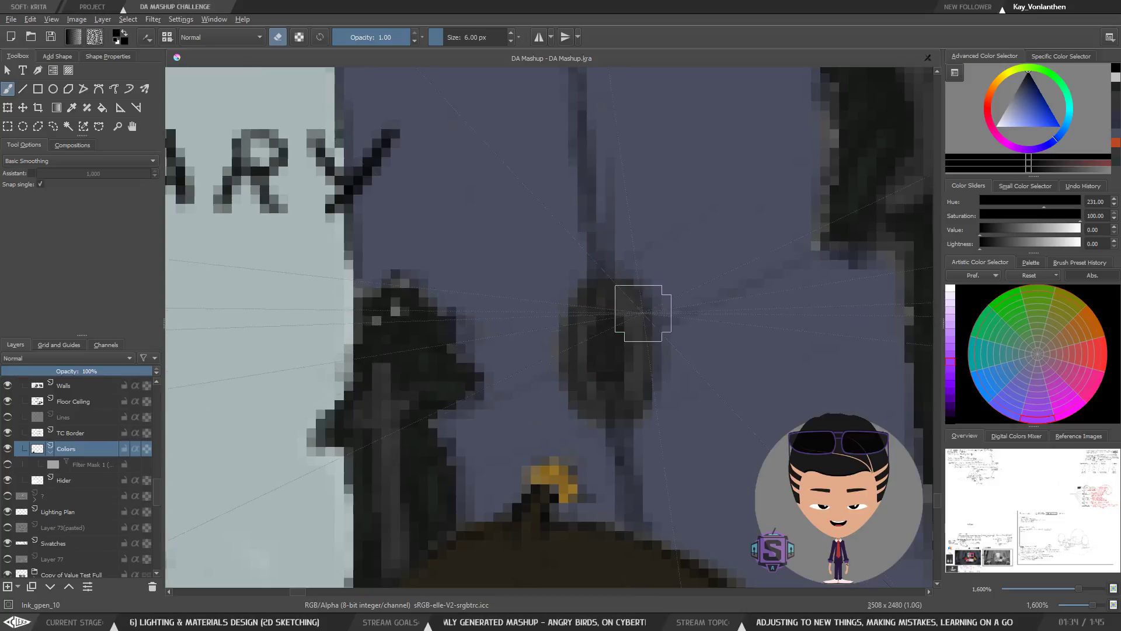
Step: Paint over the small lower and upper right wall rings with a sampled dark grey and an 8 px brush on the Colors layer
left_click(631, 308, "ctrl")
key("bracketright")
key("bracketright")
left_click_drag(605, 328, 618, 318)
key("minus")
left_click_drag(578, 133, 624, 421)
left_click_drag(575, 273, 583, 279)
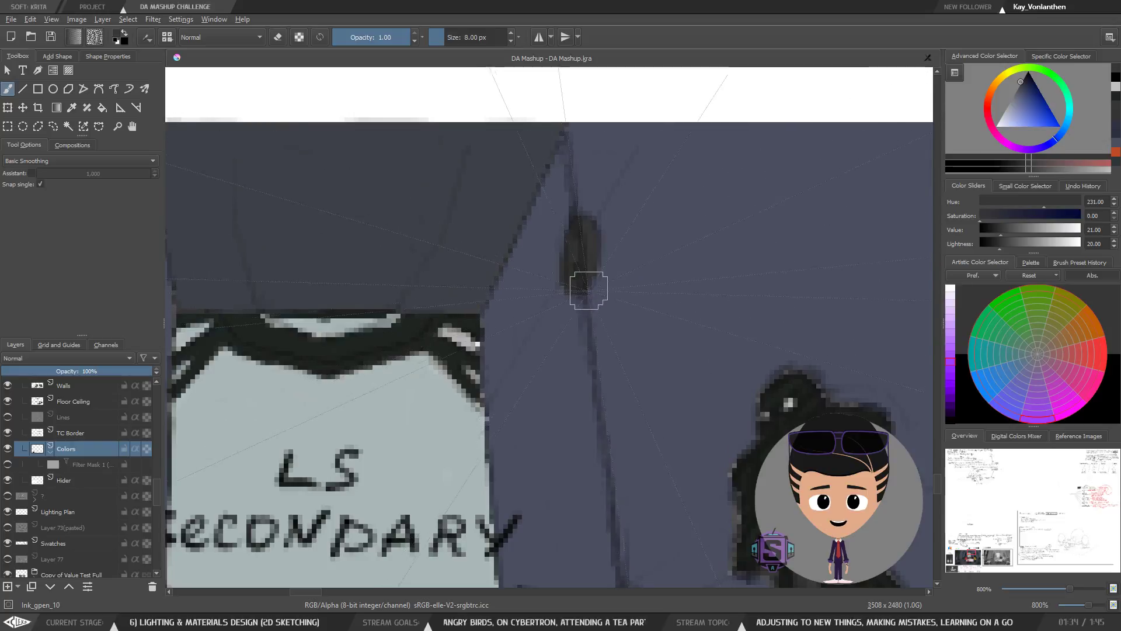
Step: Paint over the small upper and lower left wall rings with the same dark grey
key("minus")
left_click_drag(327, 425, 556, 365)
key("plus")
left_click_drag(610, 224, 549, 335)
mouse_move(514, 224)
left_mouse_down()
mouse_move(516, 254)
mouse_move(516, 243)
left_mouse_up()
left_click_drag(554, 475, 514, 225)
left_click_drag(450, 383, 450, 388)
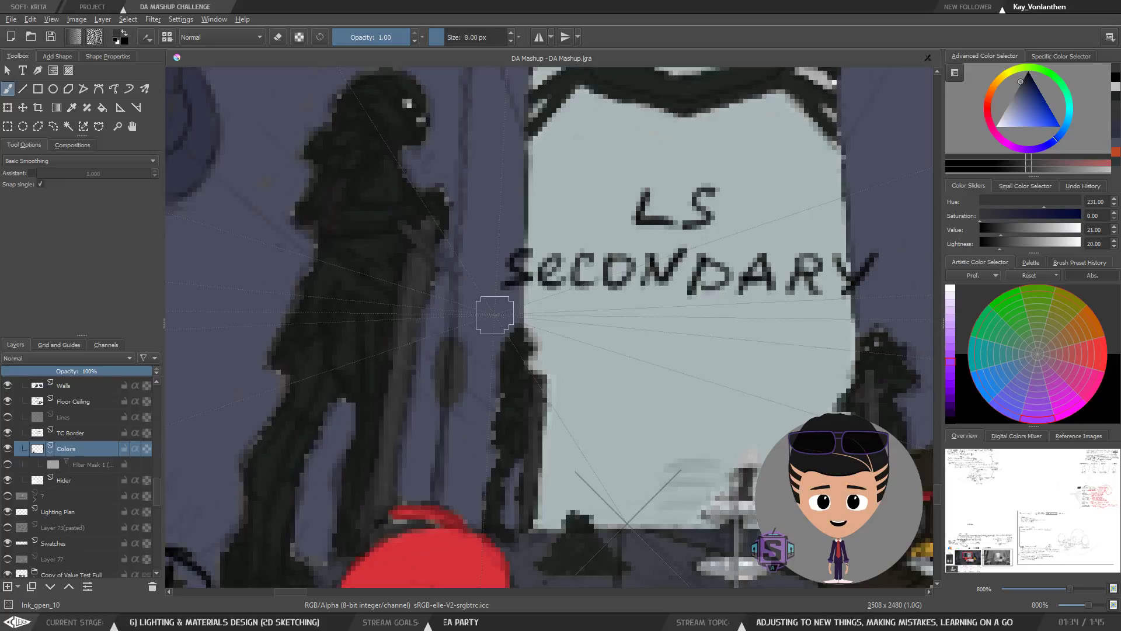
Step: Make the Lines layer visible over the small wall rings
key("minus")
key("minus")
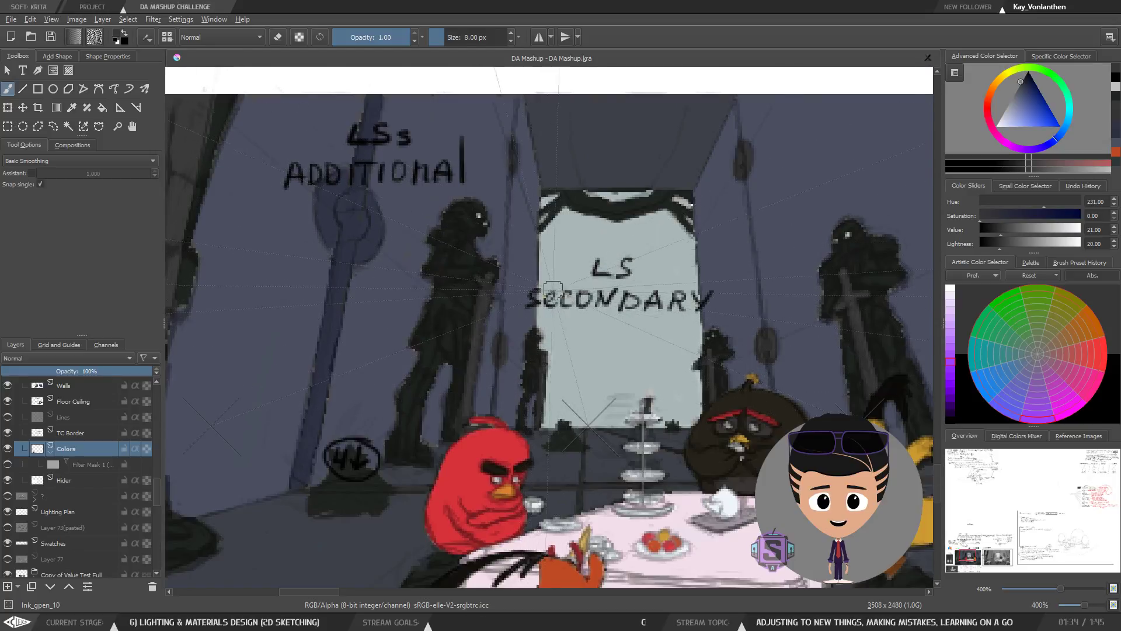
left_click_drag(584, 352, 556, 356)
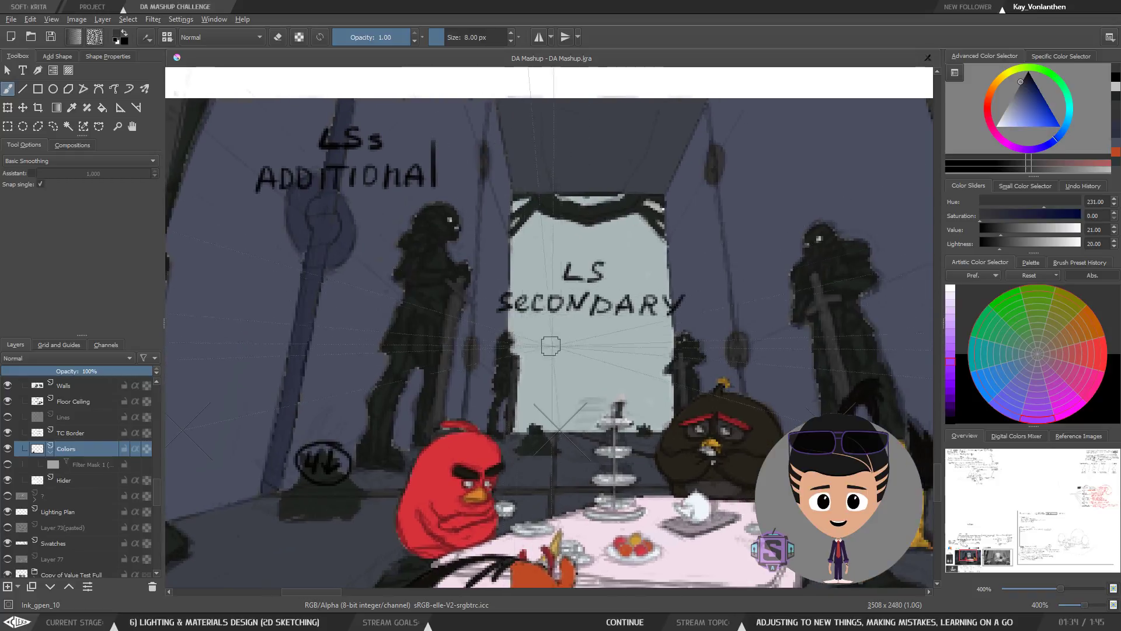
left_click_drag(157, 496, 156, 480)
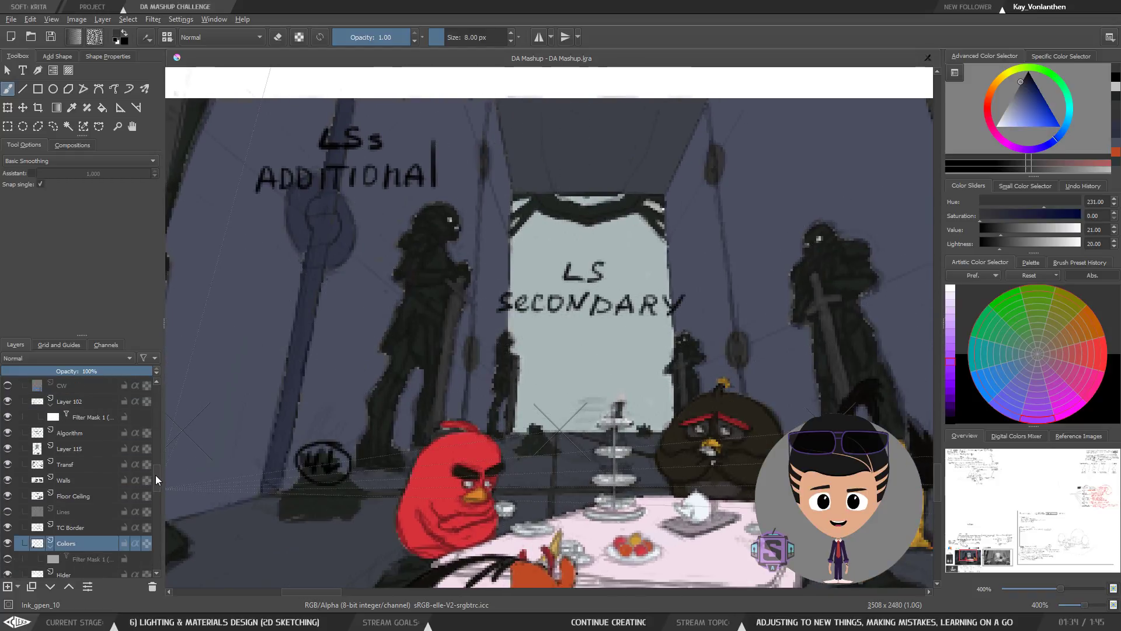
left_click(7, 511)
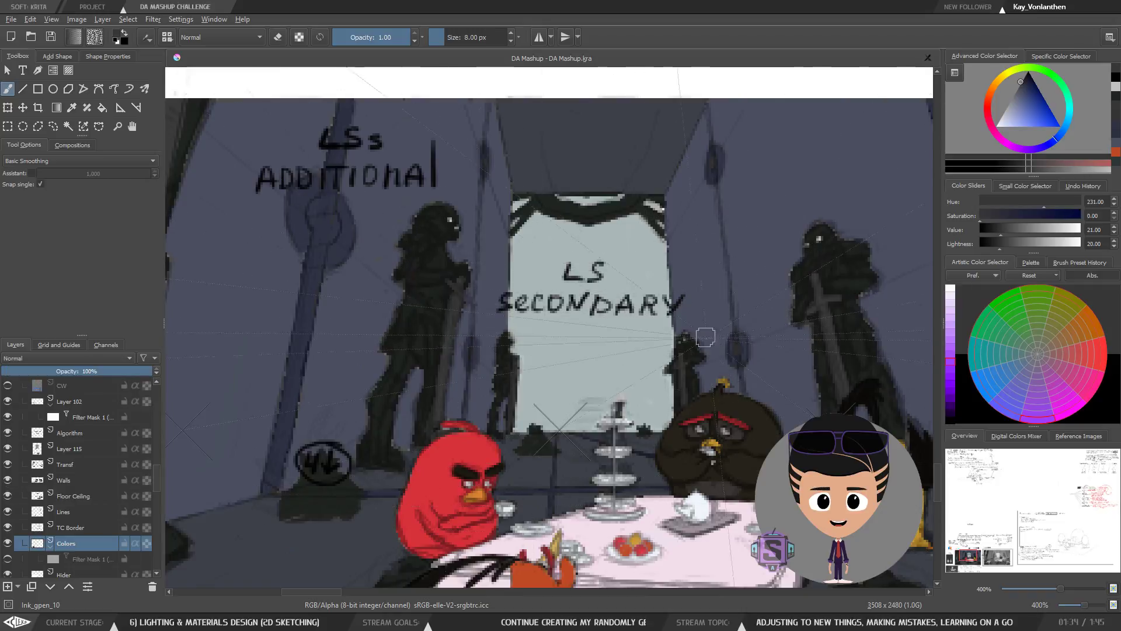
scroll(723, 345, "up", 2)
scroll(719, 342, "up", 2)
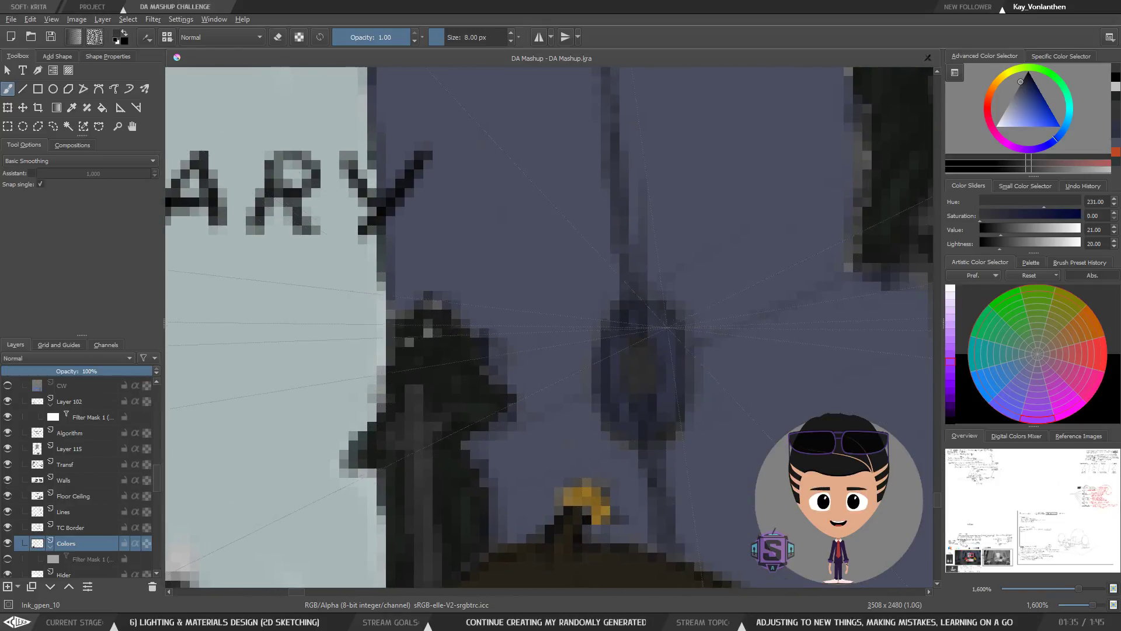
Step: Repaint the small lower and upper right wall rings with a dark blue sampled from the ring's outline
left_click(662, 324, "ctrl")
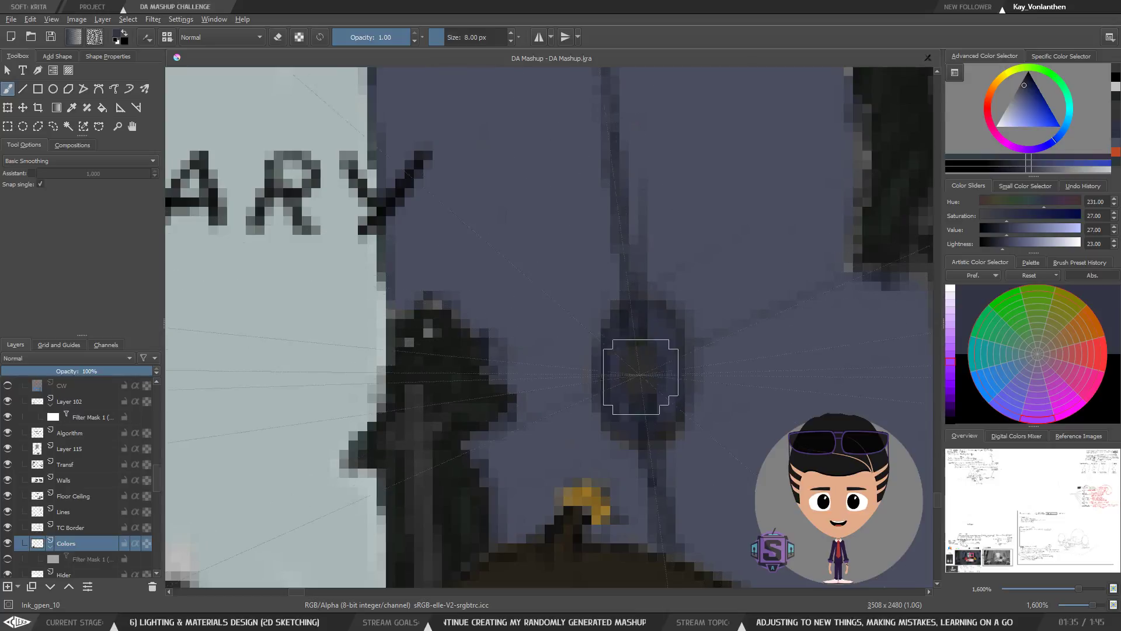
mouse_move(648, 344)
left_mouse_down()
mouse_move(656, 401)
mouse_move(638, 416)
mouse_move(629, 413)
mouse_move(632, 315)
mouse_move(664, 365)
mouse_move(641, 429)
left_mouse_up()
scroll(682, 302, "down", 2)
left_click_drag(684, 312, 623, 435)
left_click_drag(601, 260, 619, 454)
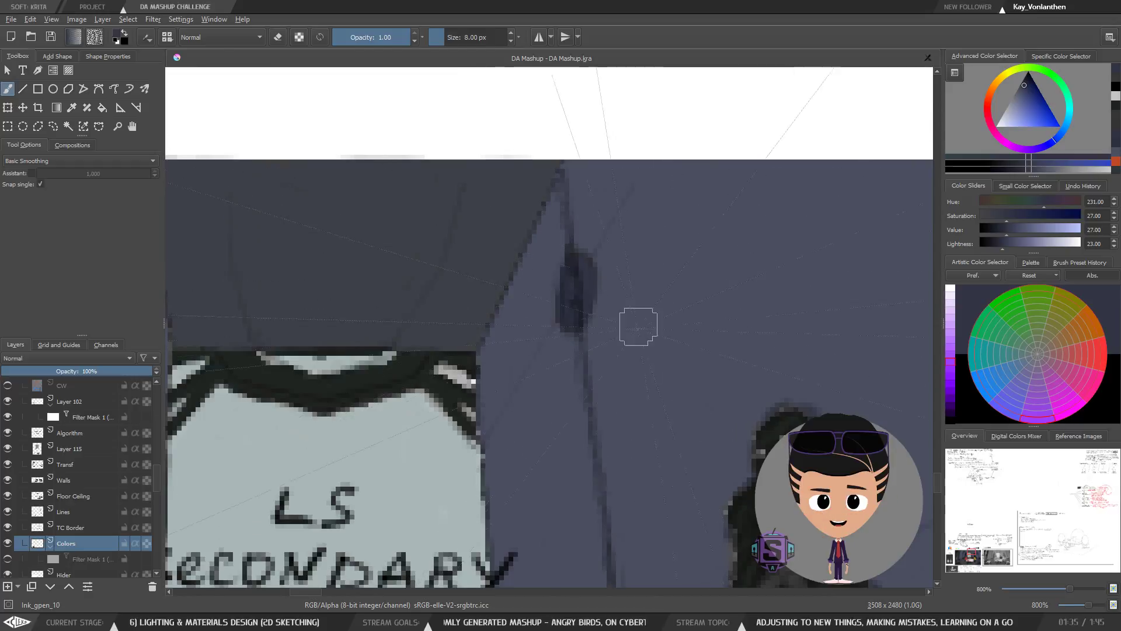
Step: Repaint the small upper and lower left wall rings in the same dark blue, reducing the brush to 5 px for the lower one
scroll(640, 303, "down", 2)
scroll(508, 278, "up", 2)
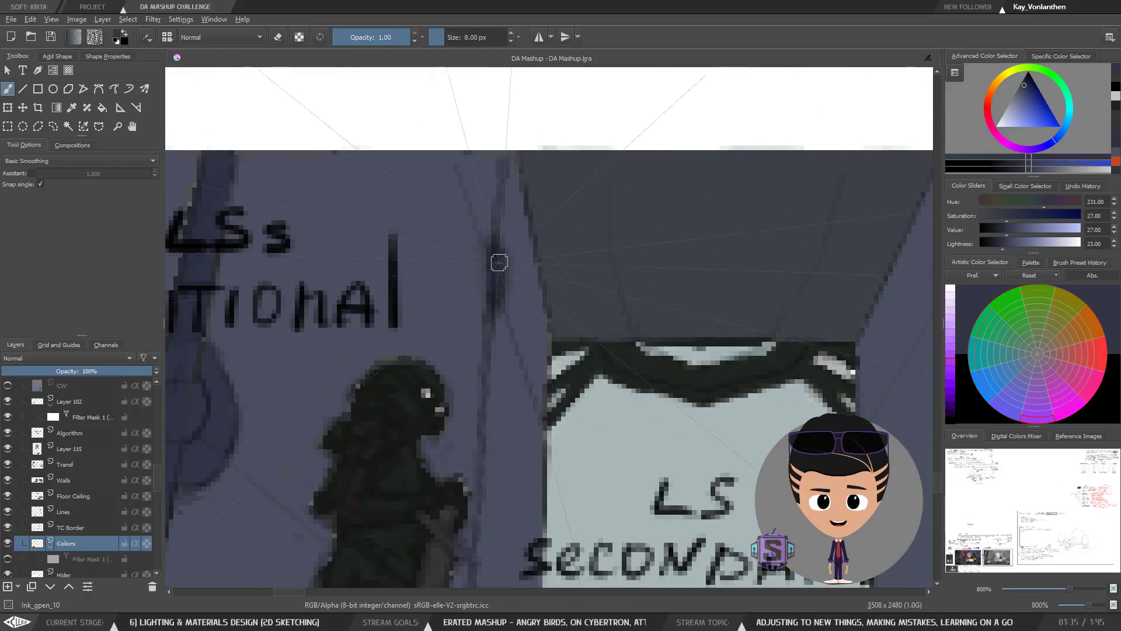
left_click_drag(522, 478, 512, 202)
left_click_drag(456, 395, 465, 381)
key("bracketleft")
key("bracketleft")
key("bracketleft")
left_click_drag(458, 421, 456, 432)
left_click_drag(462, 308, 449, 397)
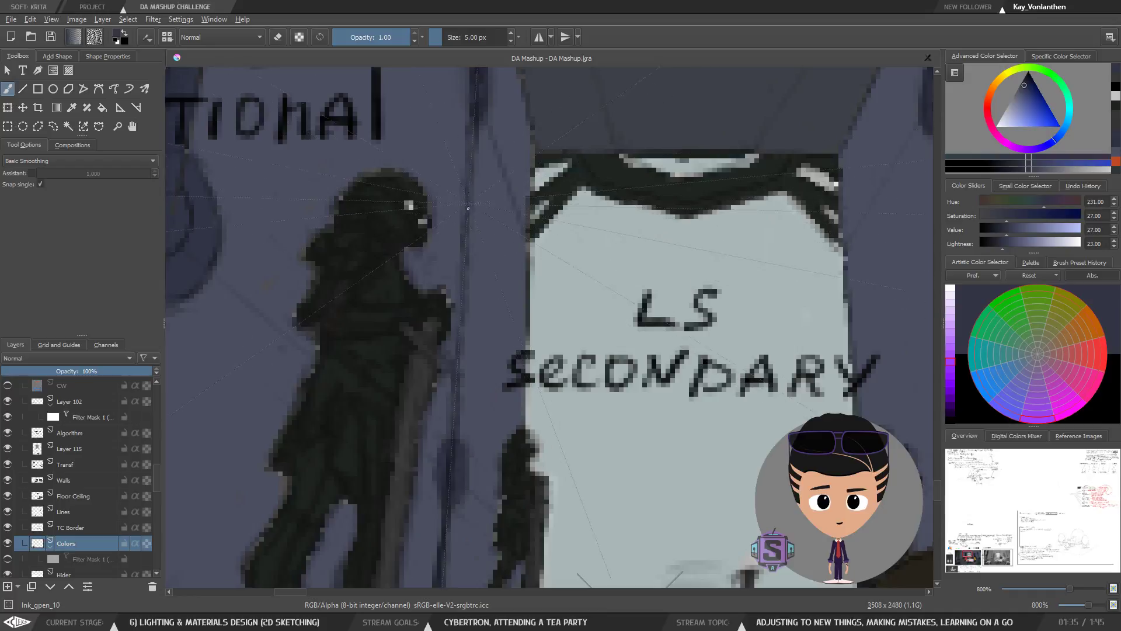
Step: Inspect the recoloured small rings and their strips on both walls up close
key("ctrl+minus")
key("ctrl+minus")
left_click_drag(544, 197, 522, 249)
key("ctrl+plus")
key("ctrl+plus")
left_click_drag(460, 200, 457, 275)
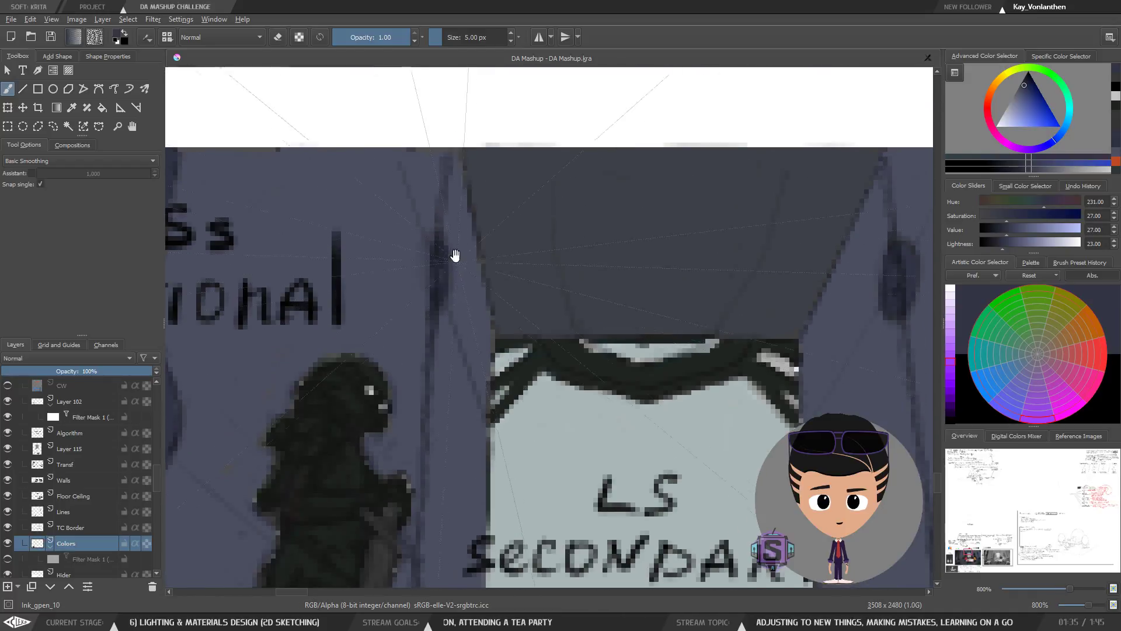
left_click_drag(671, 358, 405, 359)
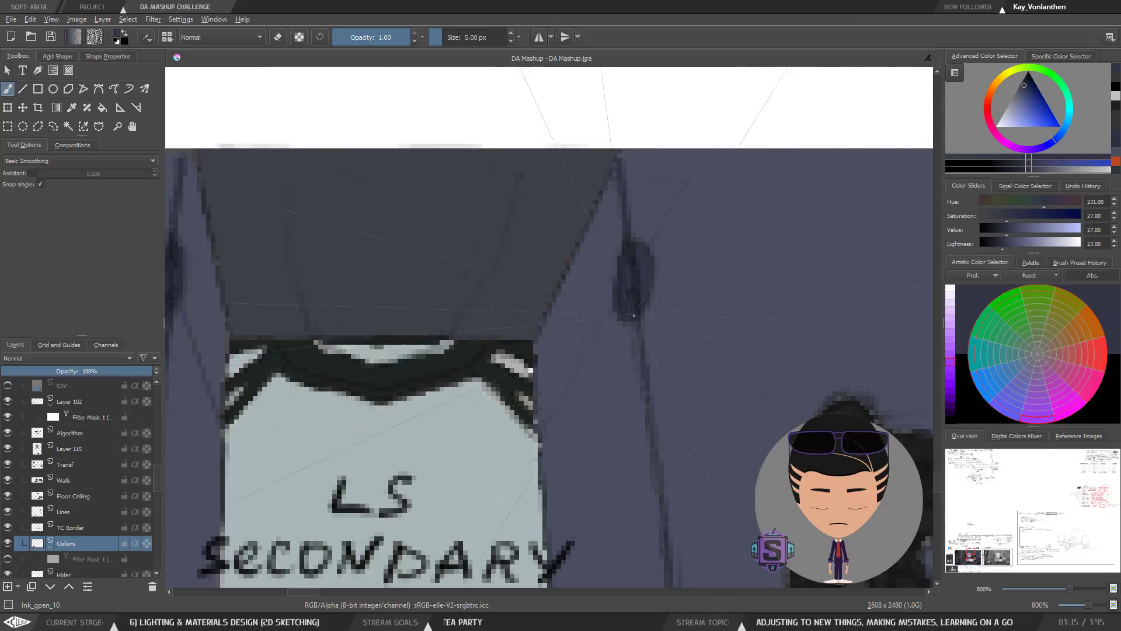
left_click_drag(668, 500, 606, 276)
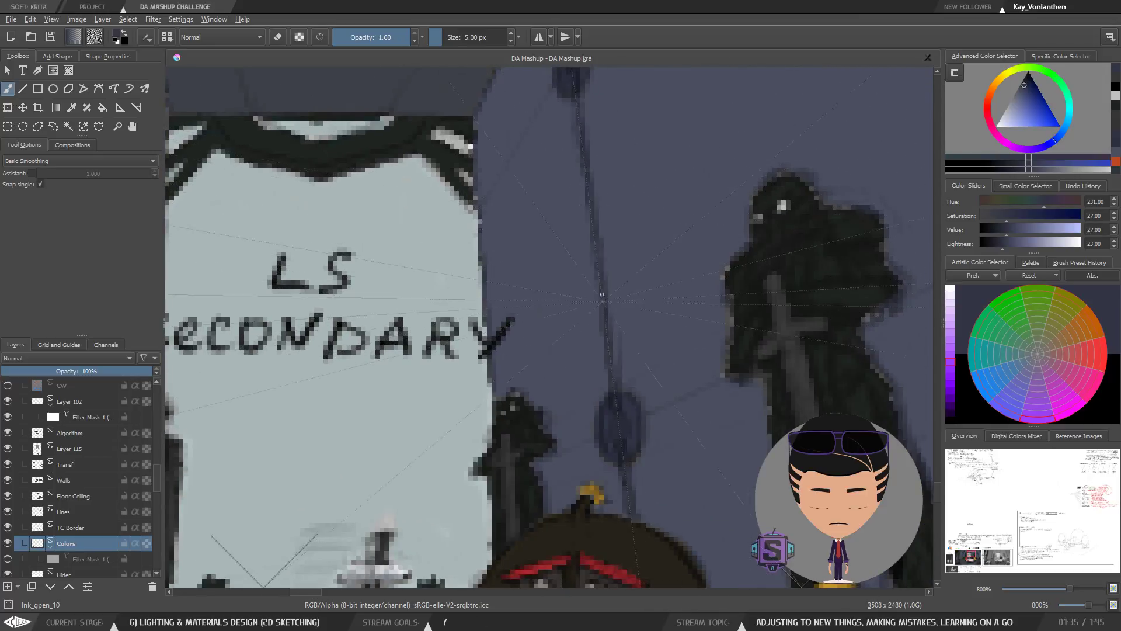
left_click_drag(628, 464, 607, 378)
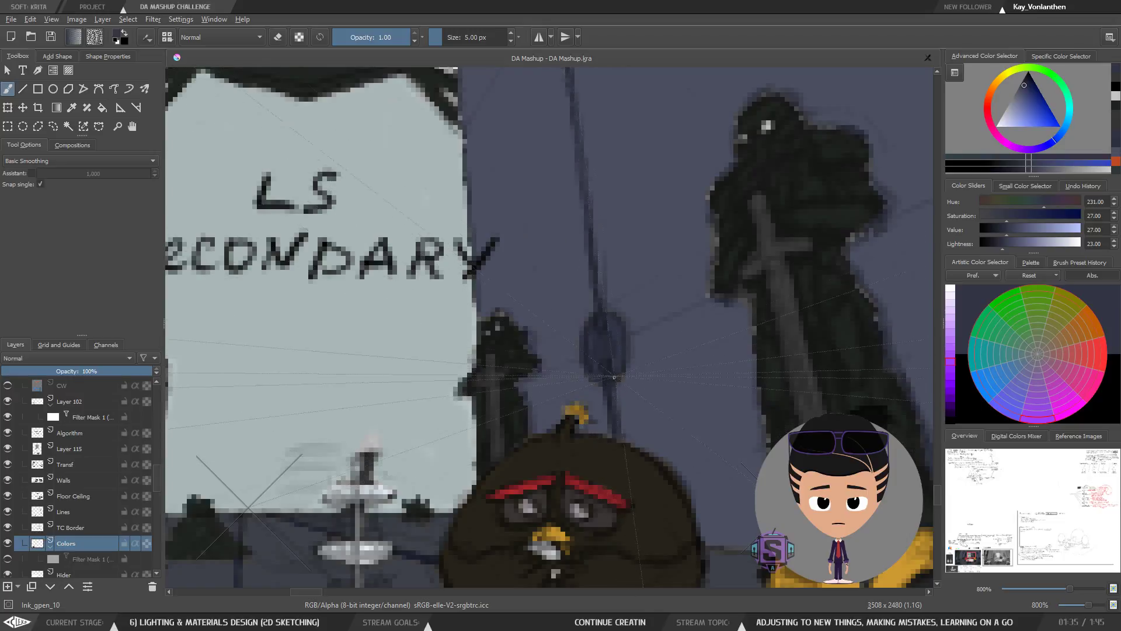
Step: Check the whole composition in normal and mirrored view at several zoom levels
key("minus")
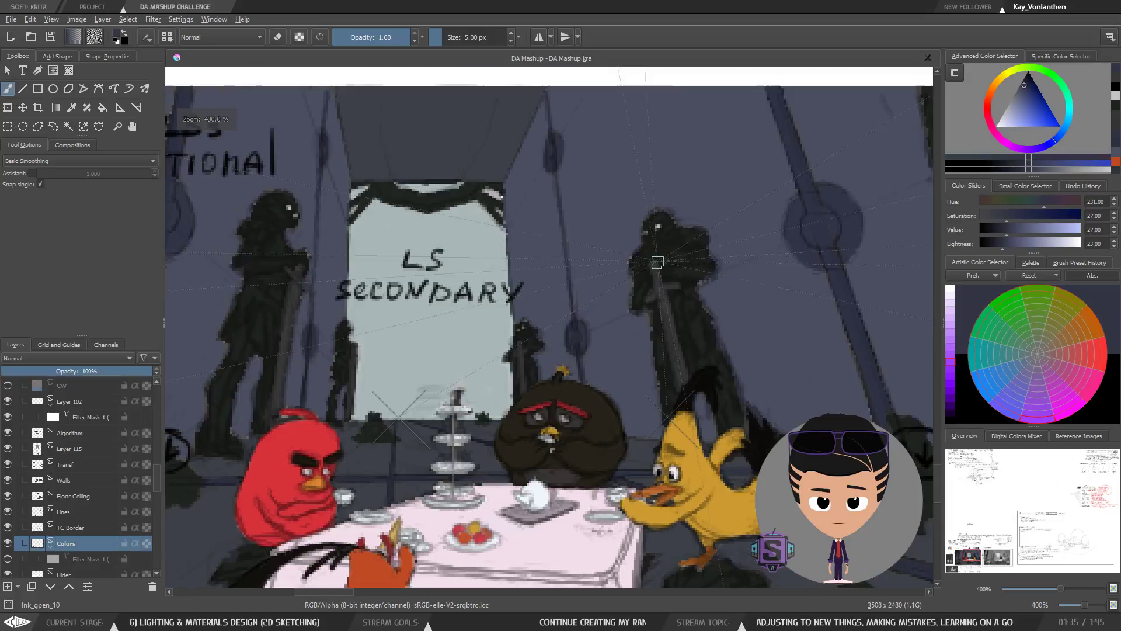
key("minus")
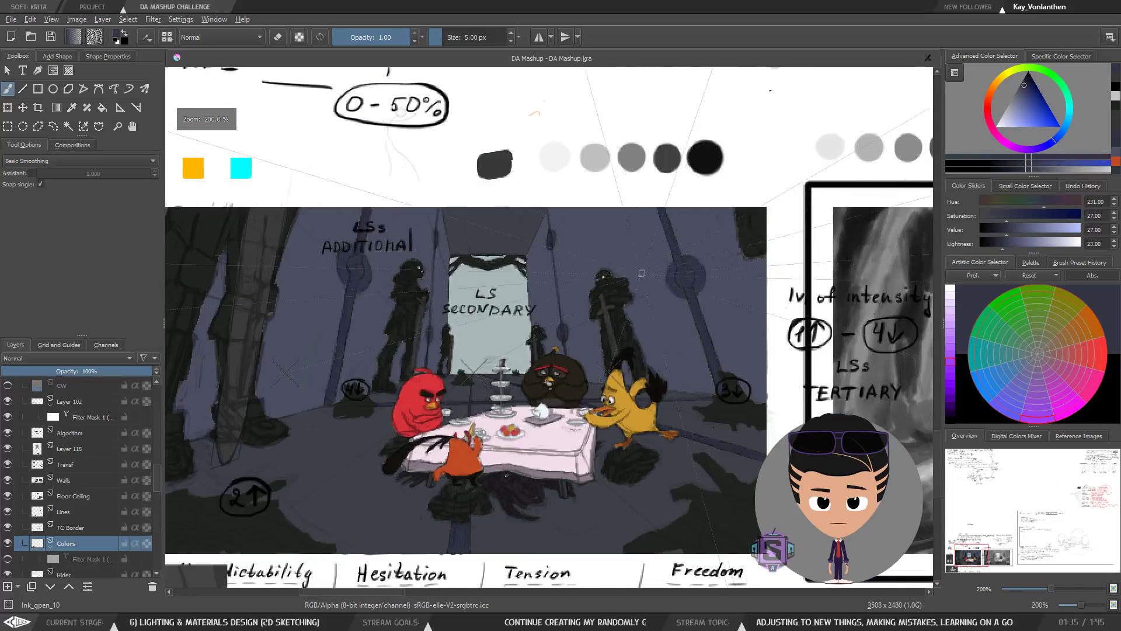
key("m")
key("m")
key("minus")
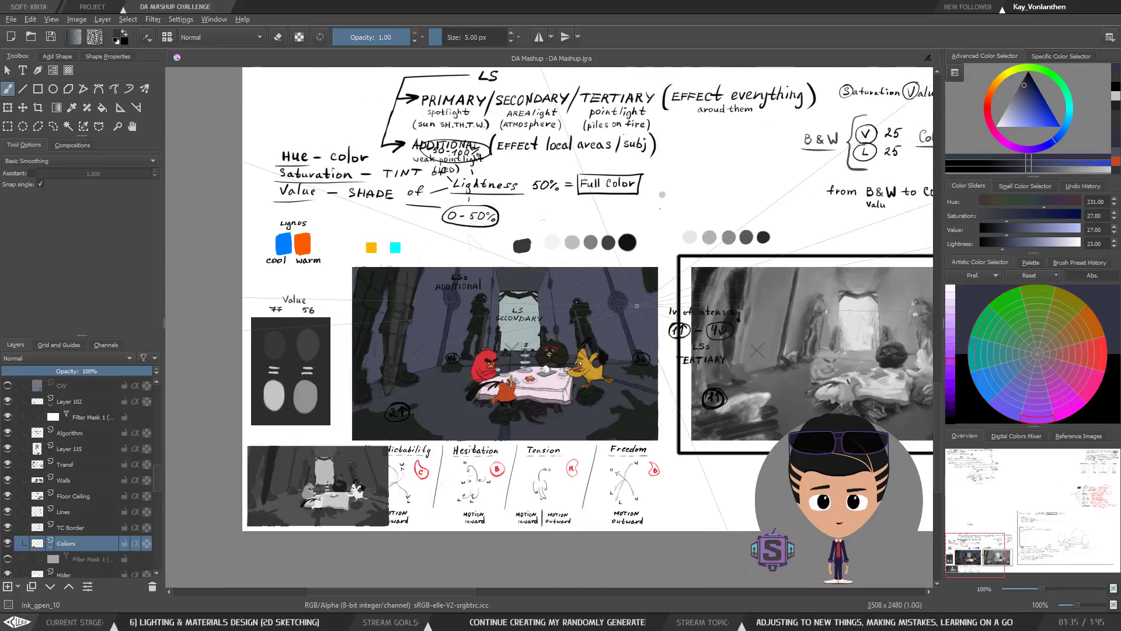
key("m")
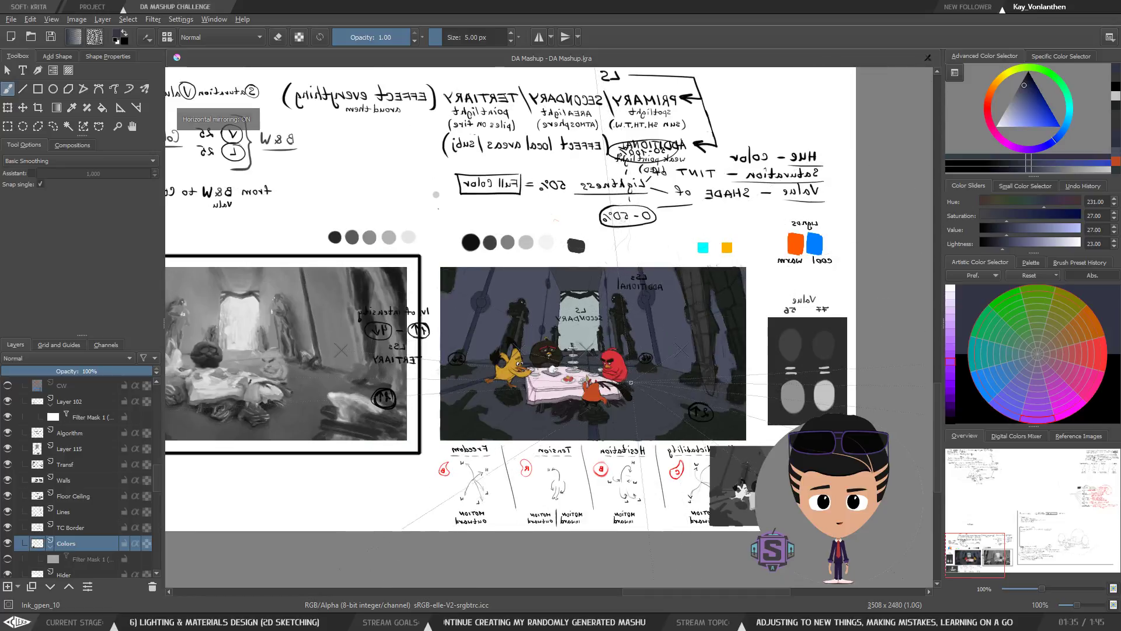
key("plus")
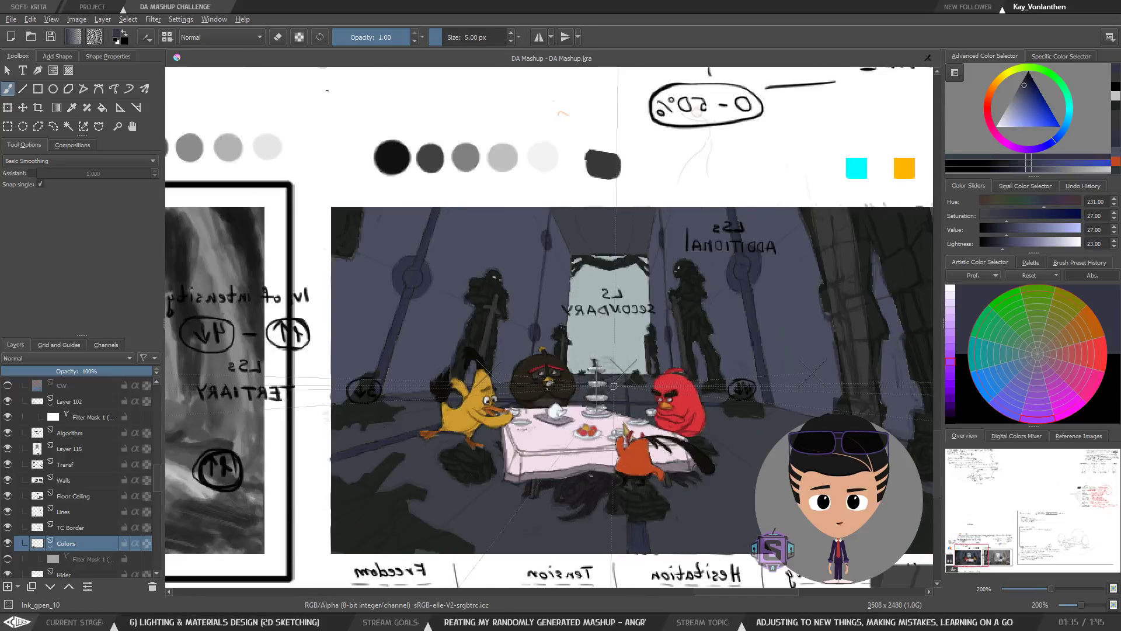
key("m")
key("minus")
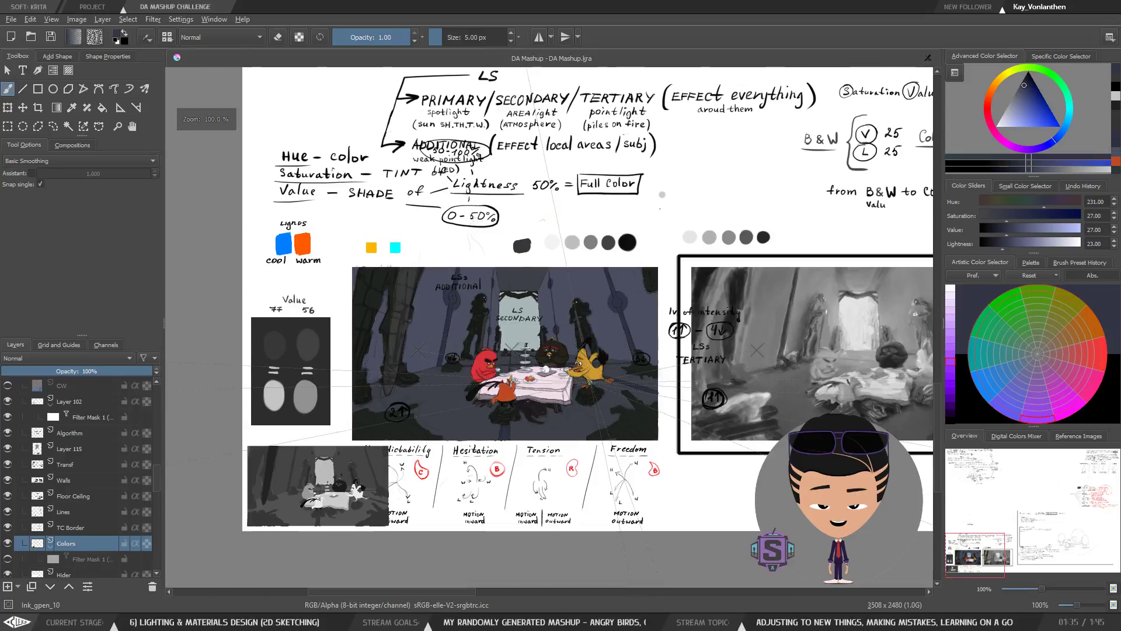
key("minus")
key("plus")
key("plus")
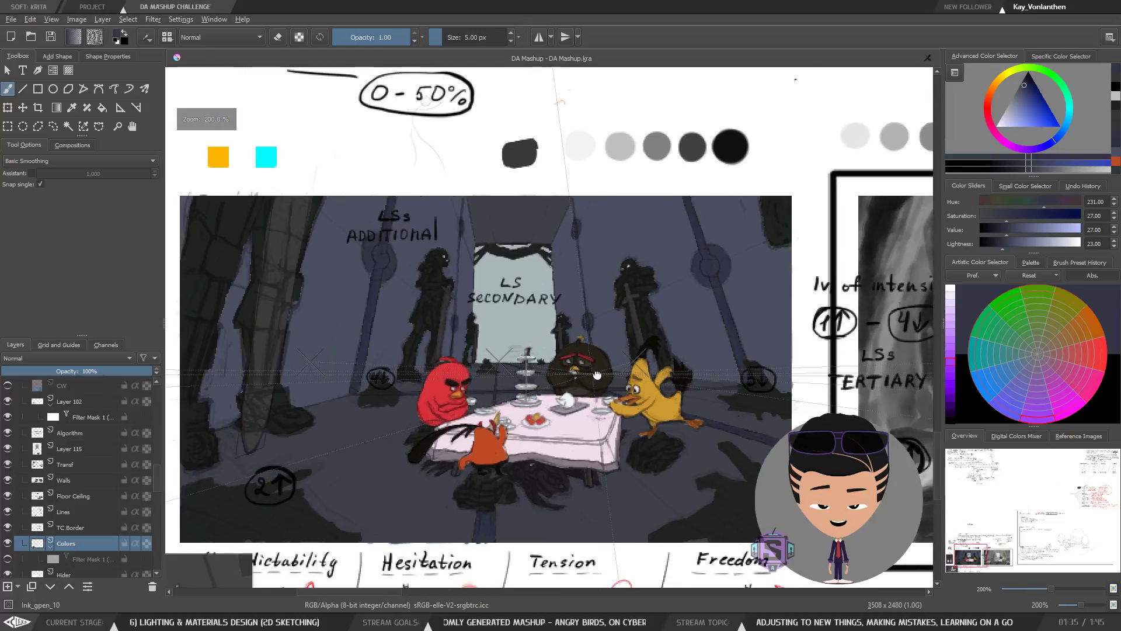
Step: Pick the LSs layer through its lettering on the canvas and hide the light source notes
left_click_drag(157, 477, 158, 456)
left_click(35, 484)
left_click(5, 434)
left_click(6, 434)
key("plus")
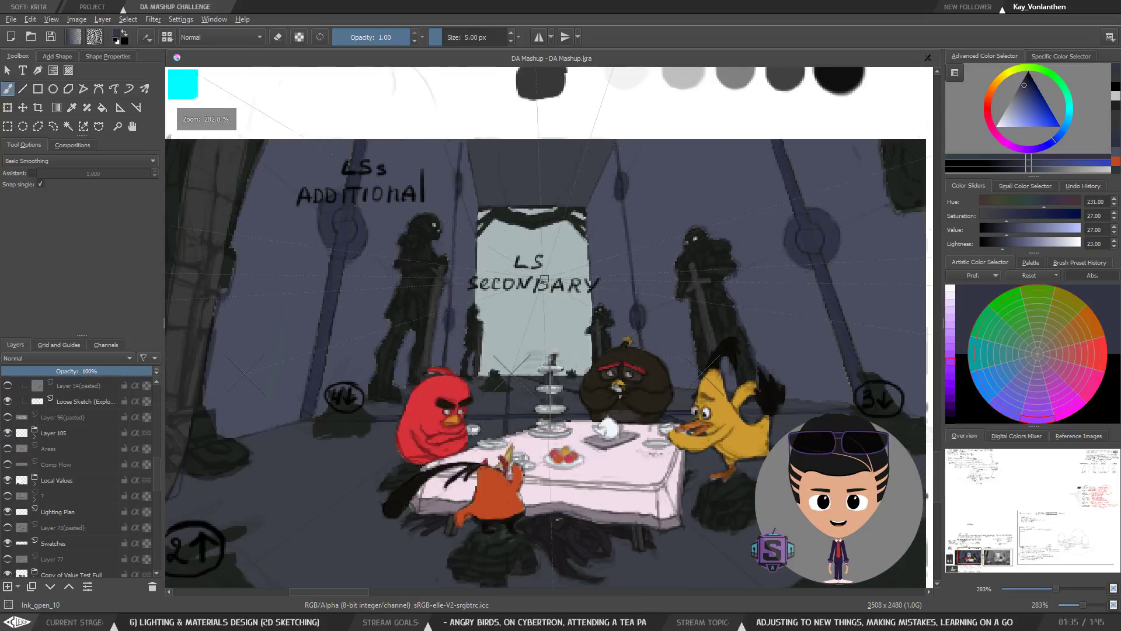
key("r")
left_click(531, 282)
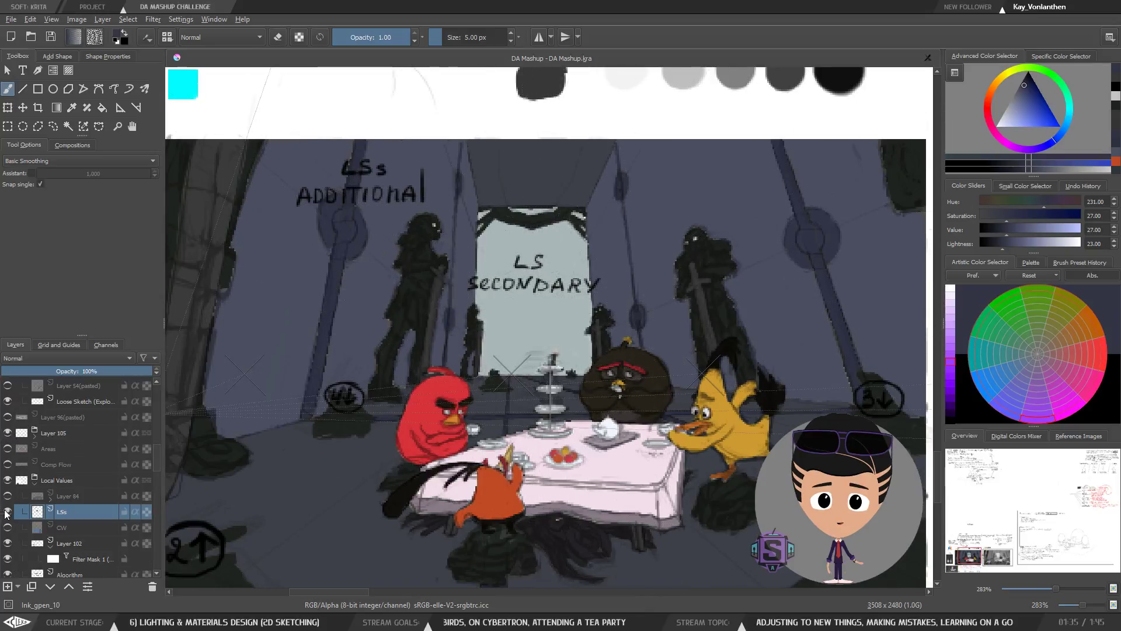
left_click(8, 512)
Step: Hide the painting assistants and their preview guide lines on the canvas
key("minus")
key("minus")
key("minus")
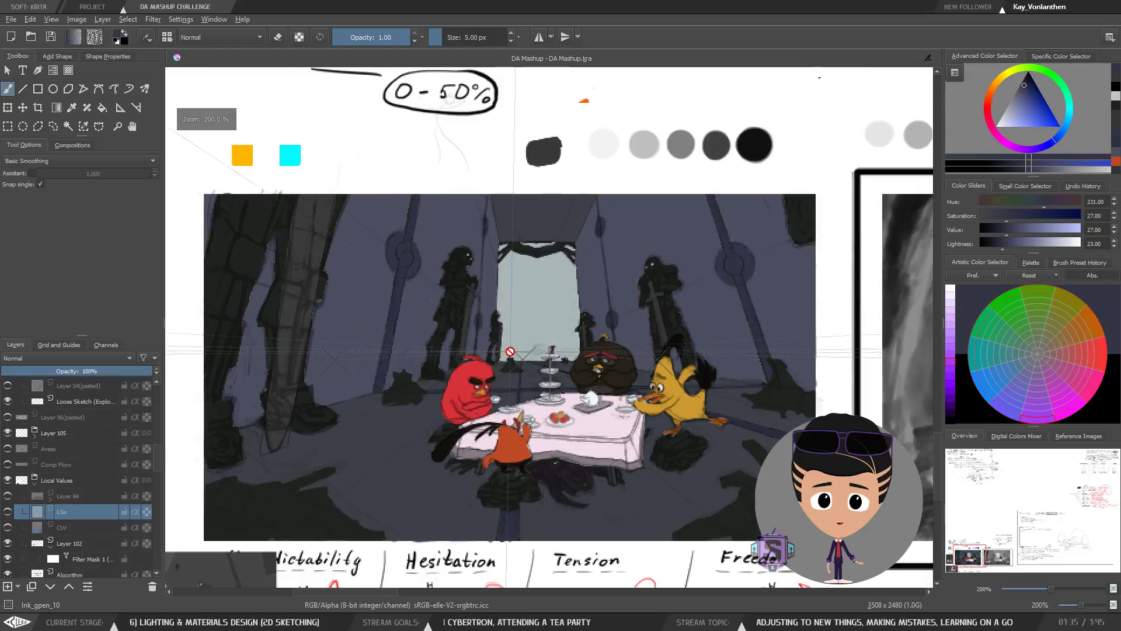
key("plus")
key("plus")
left_click_drag(506, 358, 436, 344)
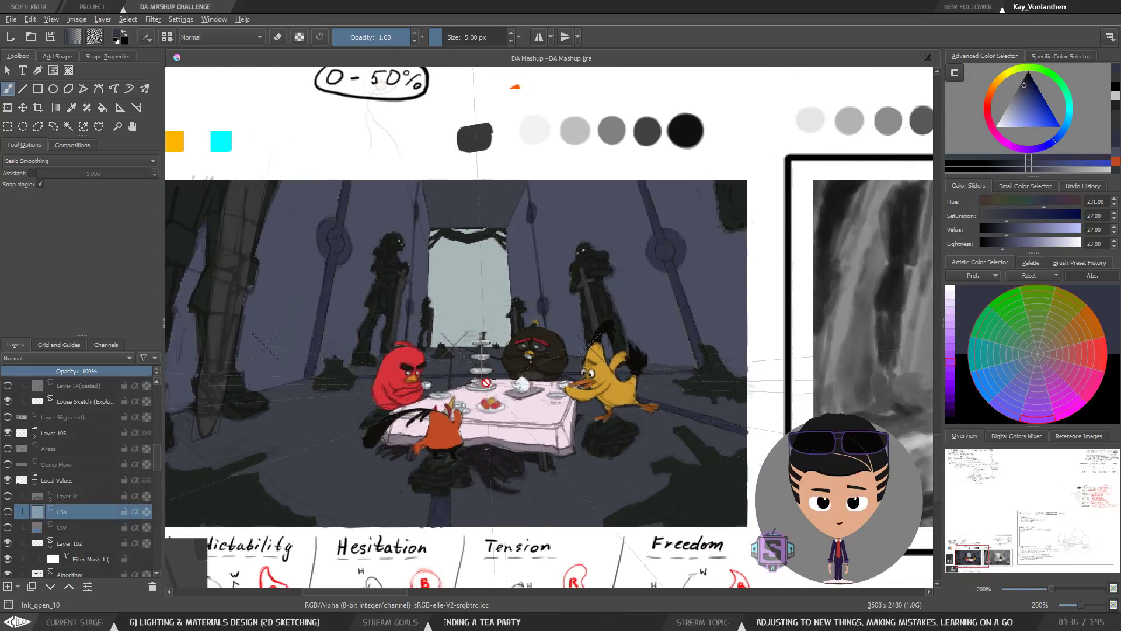
left_click(51, 20)
left_click(68, 239)
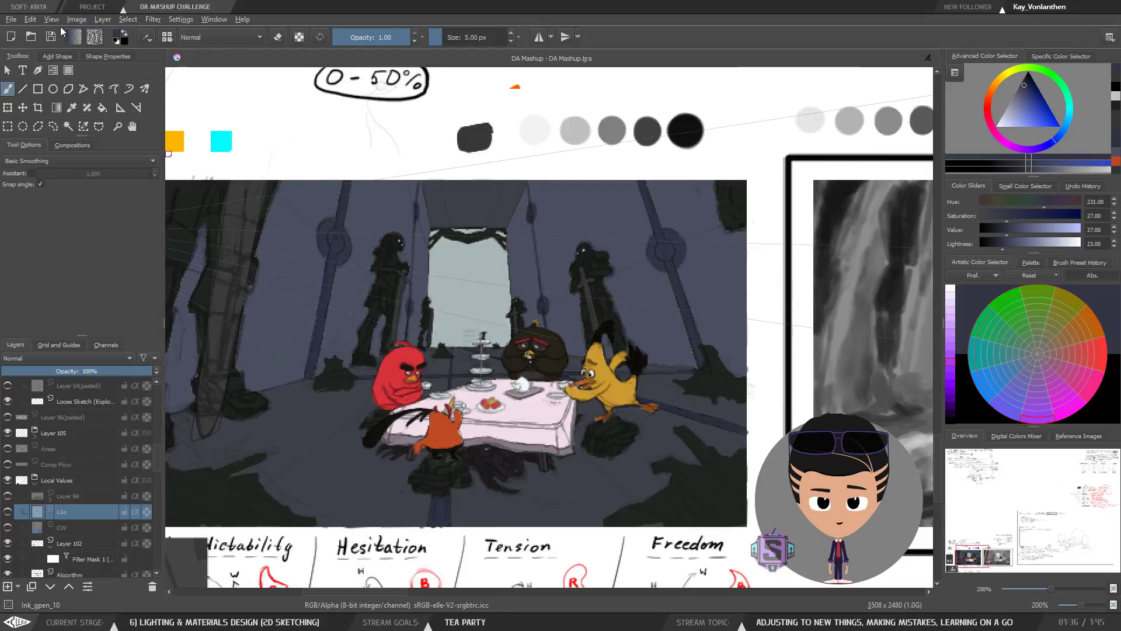
left_click(52, 19)
left_click(75, 239)
key("minus")
key("plus")
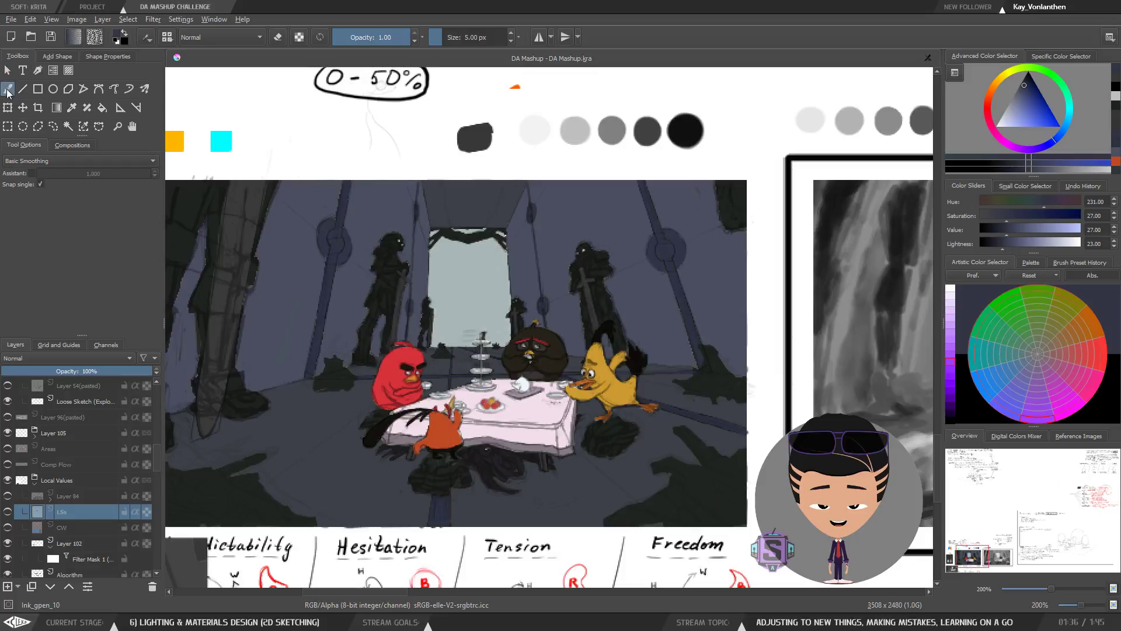
Step: Make the Local Values group active and save the document
left_click(71, 479)
key("minus")
key("plus")
left_click_drag(499, 413, 571, 416)
left_click(49, 38)
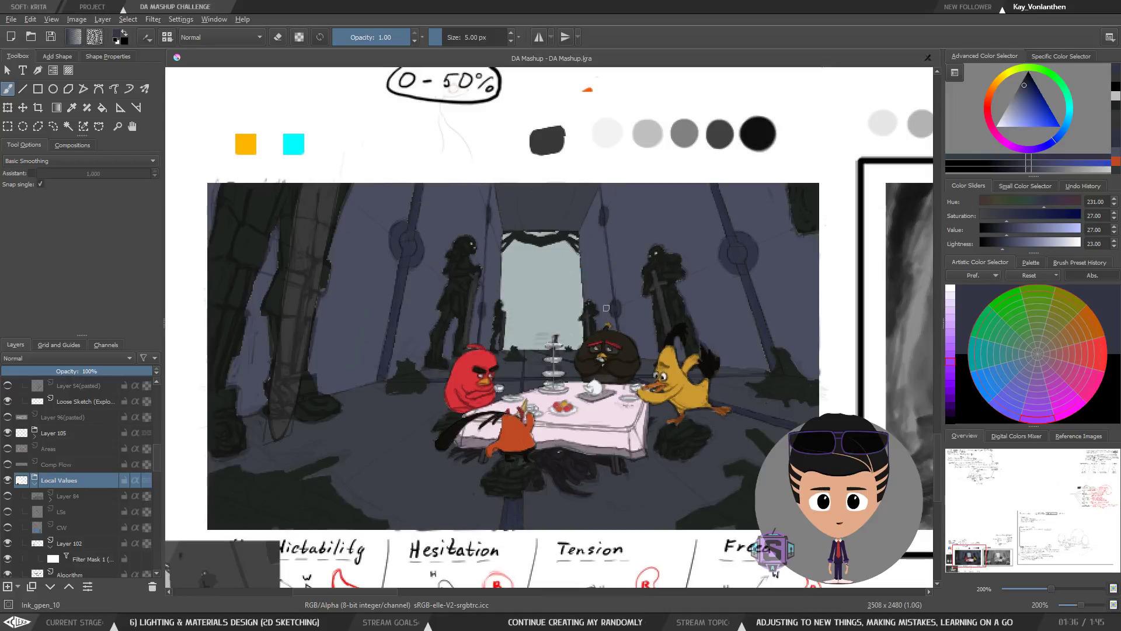
Step: Review the painting without notes and guides, comparing mirrored and normal views from far and near
key("m")
key("1")
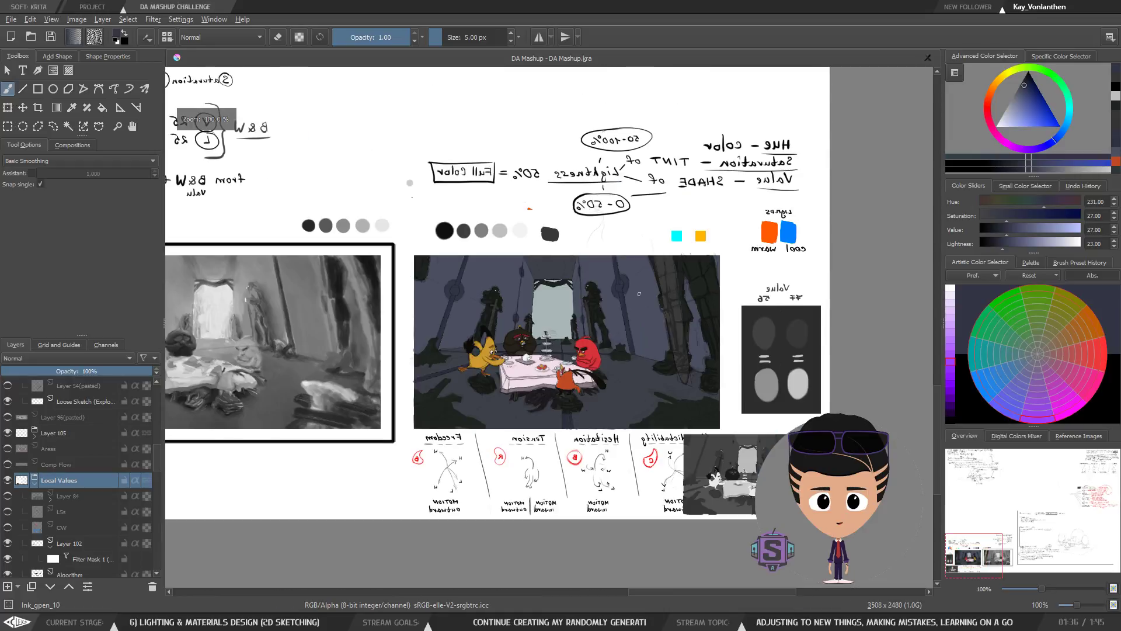
key("minus")
key("plus")
key("m")
key("plus")
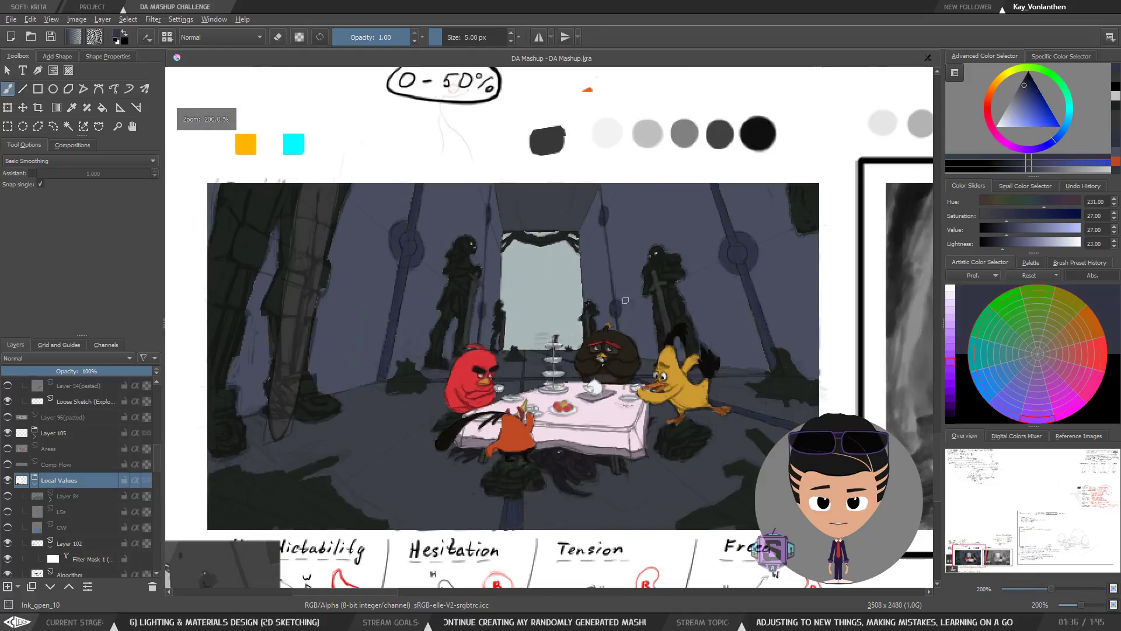
key("plus")
key("plus")
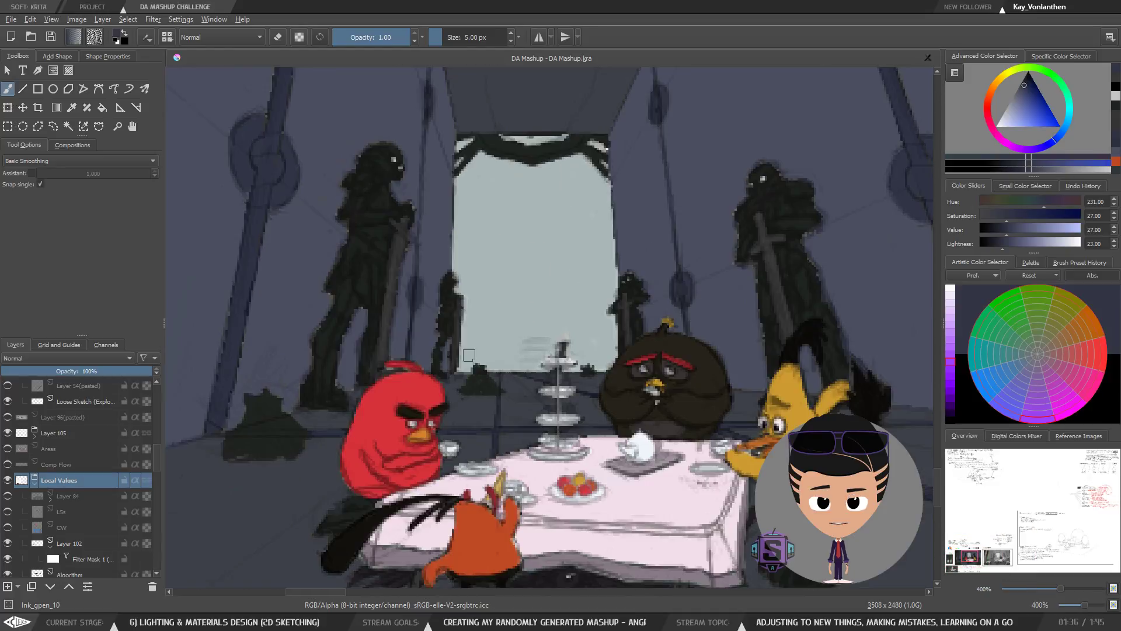
Step: Sample the blue-grey wall colour beside the statue near the red bird and shift its hue to teal at 174
key("plus")
key("plus")
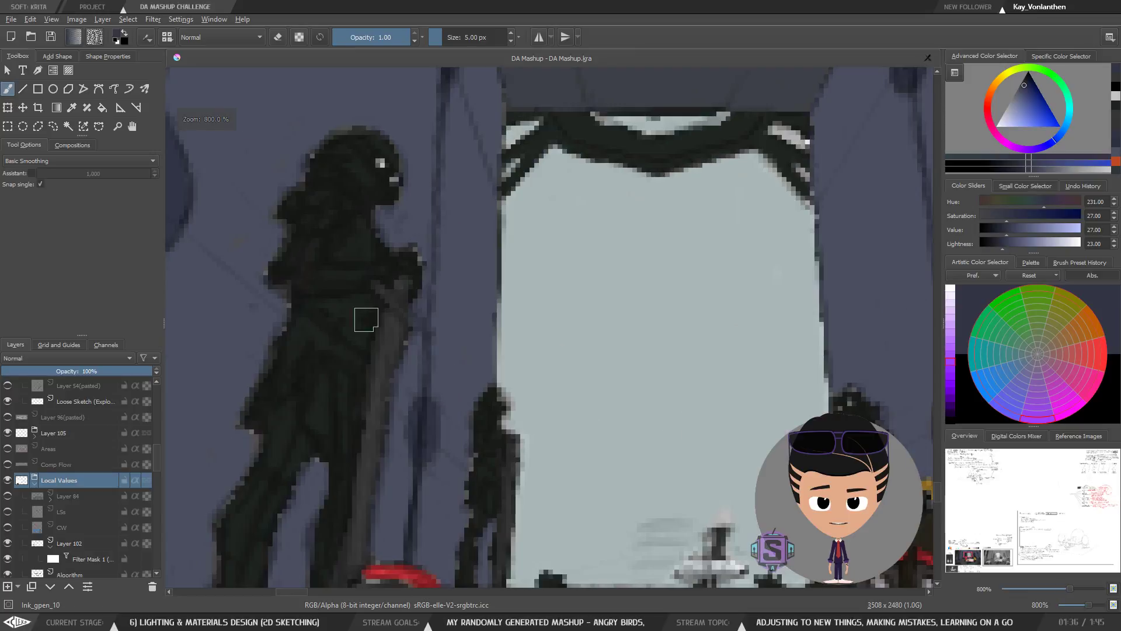
left_click(345, 304, "ctrl")
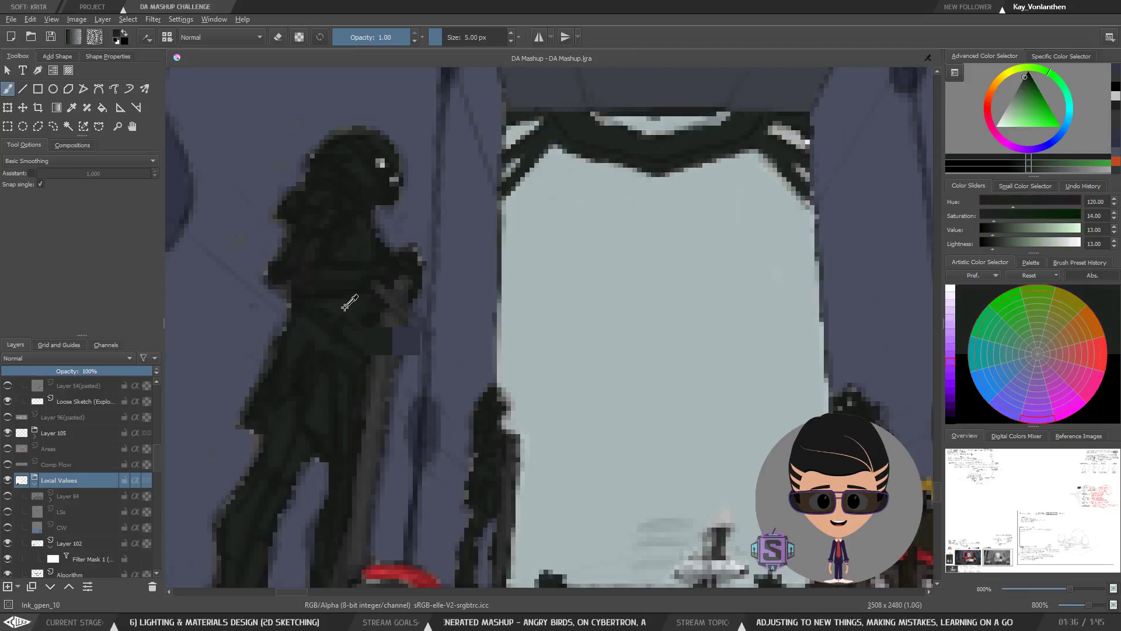
left_click(456, 304, "ctrl")
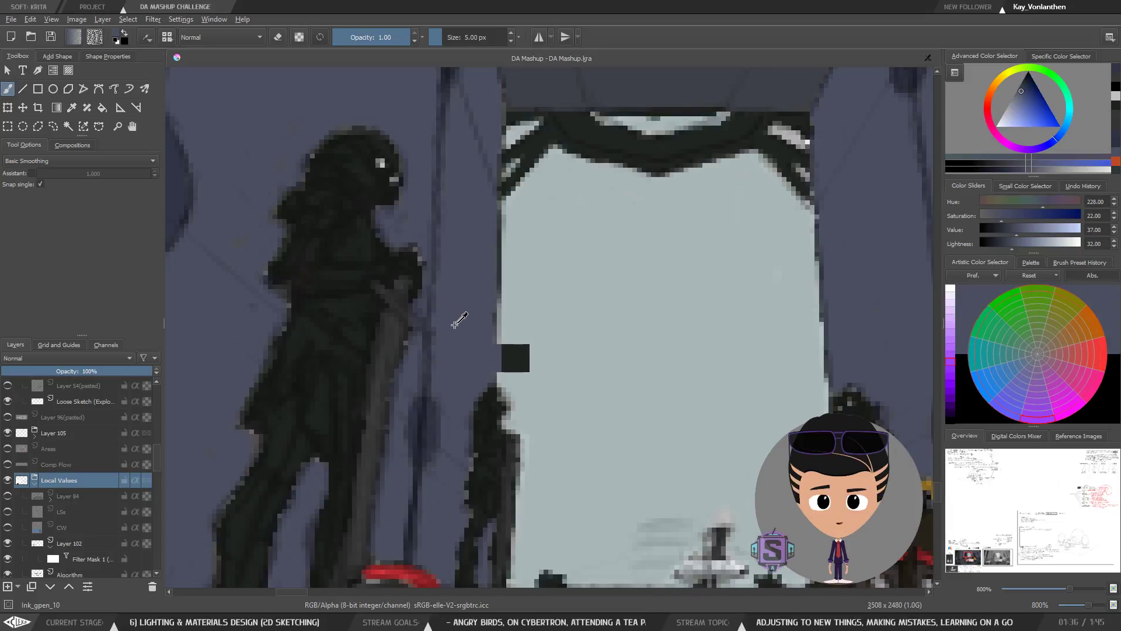
left_click(1070, 110)
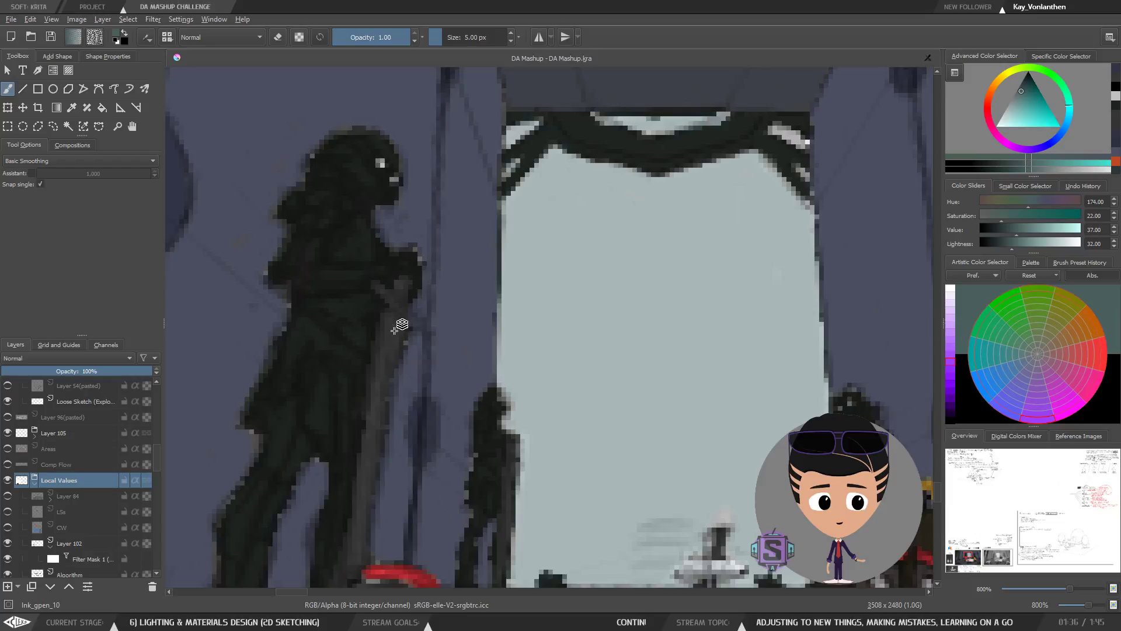
Step: Pick the layer under the statue's sword on the canvas and toggle its visibility to check what it contains
left_click(399, 323)
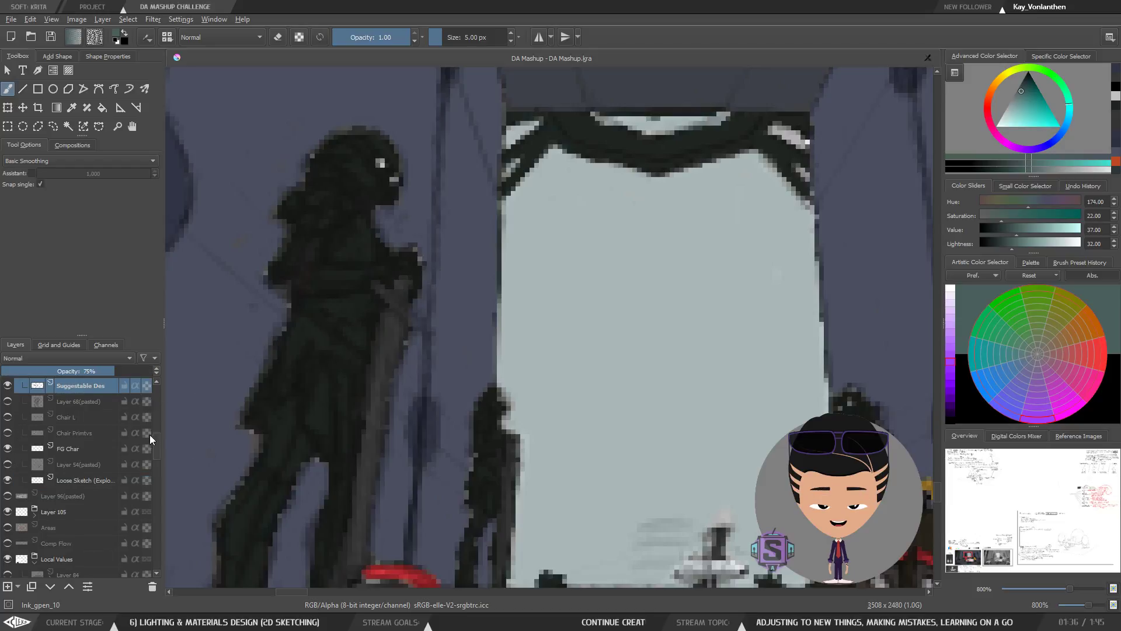
scroll(156, 432, "up", 2)
left_click(8, 464)
left_click(8, 464)
left_click(7, 465)
left_click(7, 466)
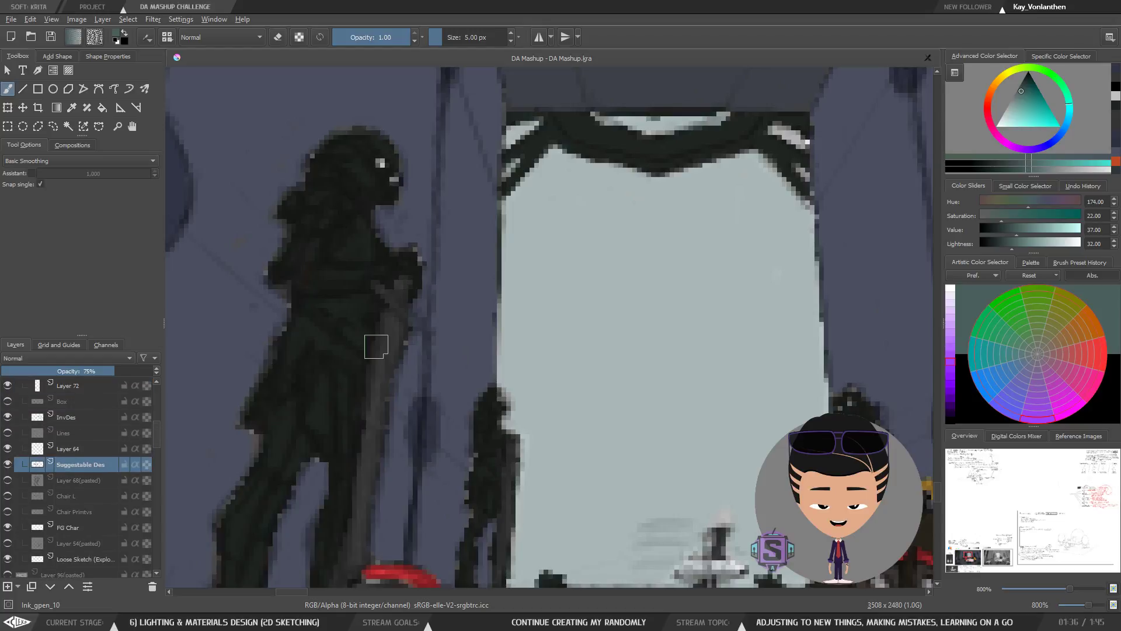
Step: Pick the Walls layer through the wall beside the statue and check what its visibility affects
key("r")
left_click(463, 323)
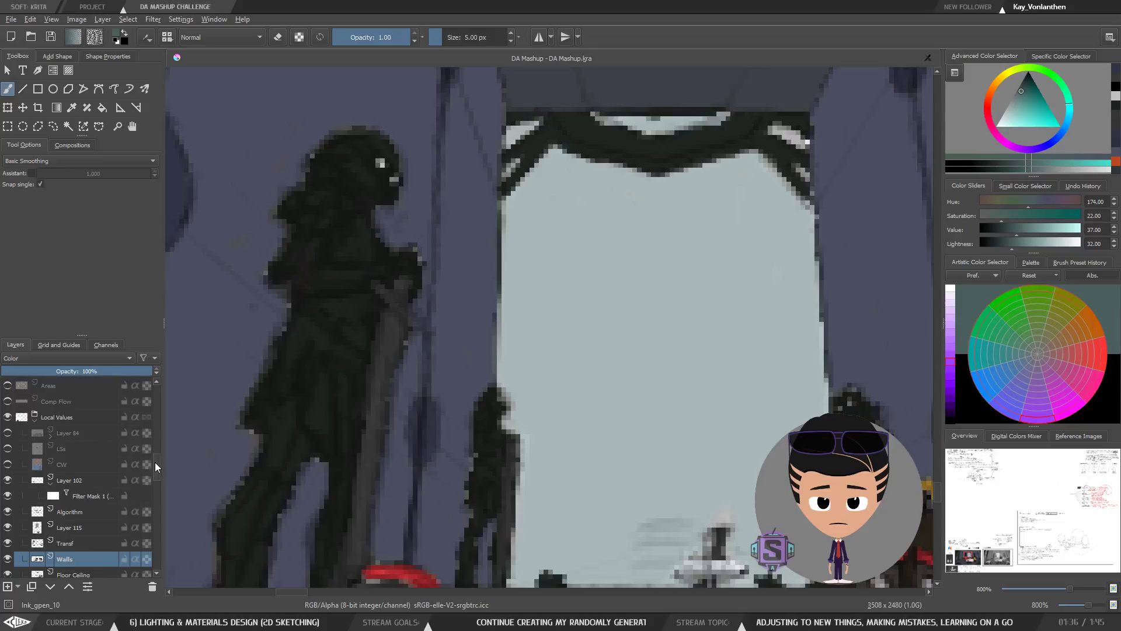
scroll(44, 498, "down", 2)
left_click(7, 496)
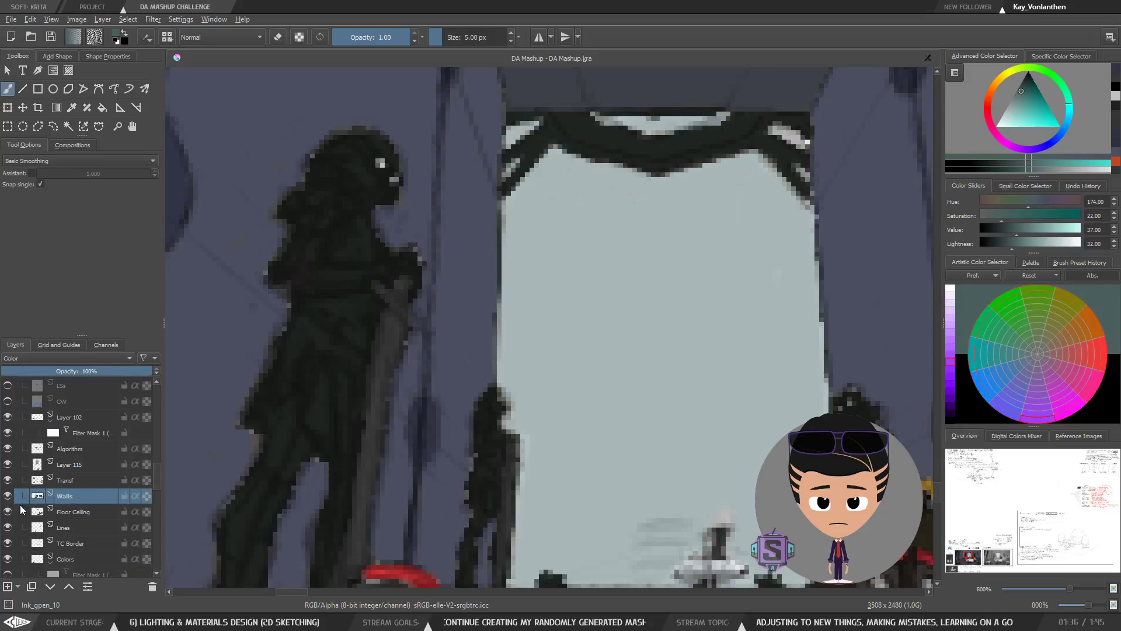
Step: Check what the Lines layer contributes to the painting and make the TC Border layer active
left_click(72, 526)
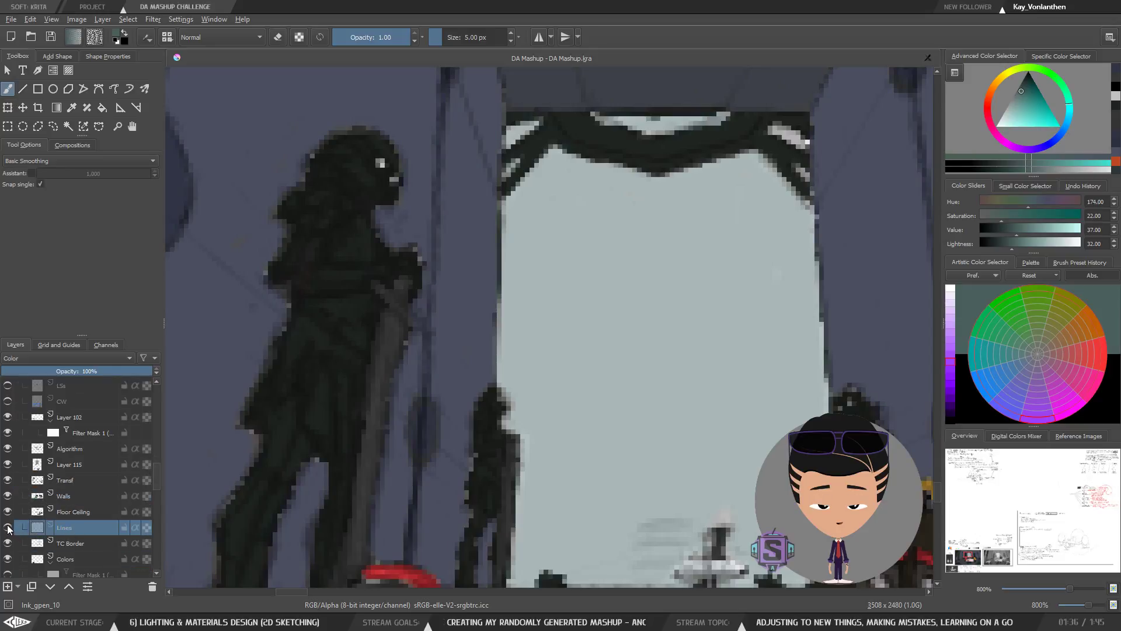
scroll(555, 390, "down", 5)
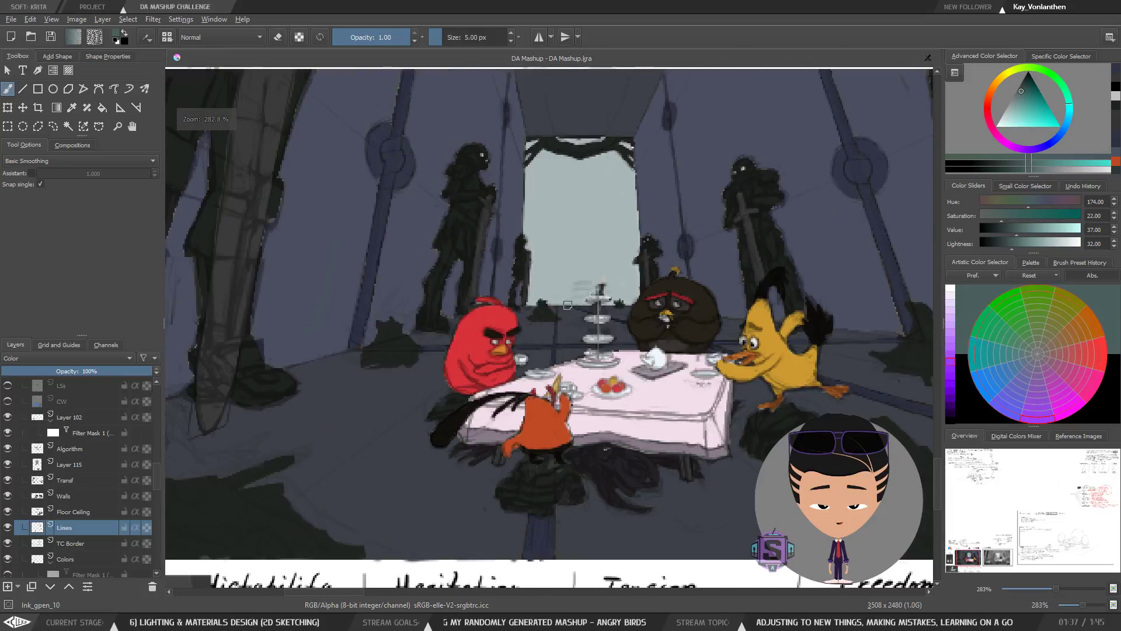
scroll(566, 345, "up", 2)
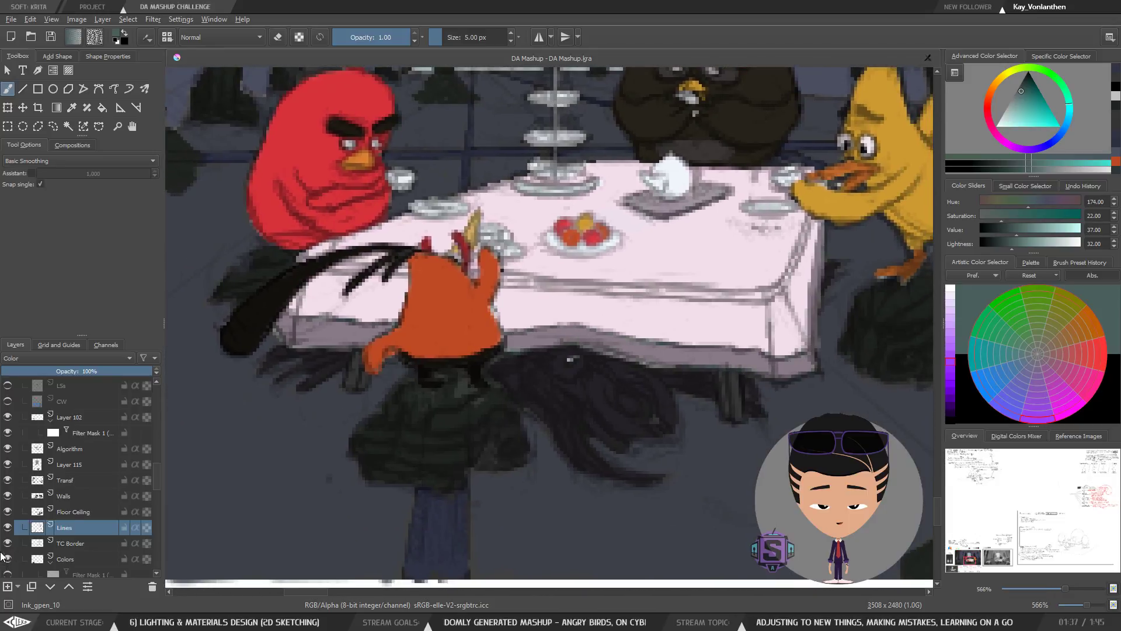
left_click(70, 543)
scroll(419, 201, "down", 1)
Step: Try tinting the sword of the statue behind the red bird teal on the TC Border layer
left_click_drag(419, 201, 428, 428)
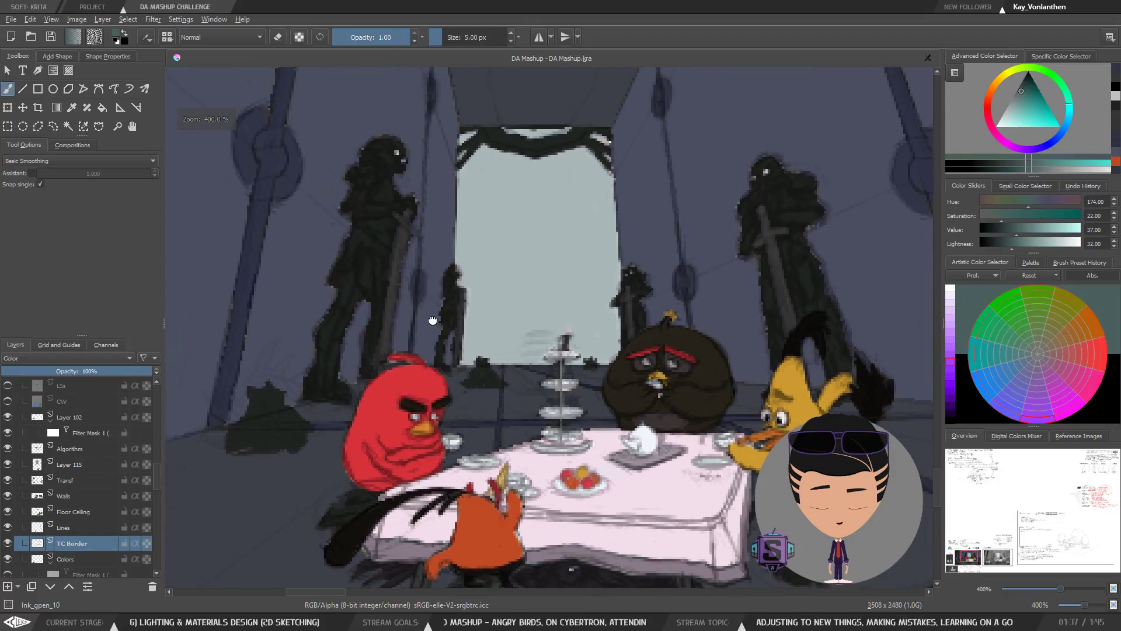
left_click_drag(437, 257, 482, 288)
key("plus")
key("plus")
left_click_drag(351, 369, 433, 331)
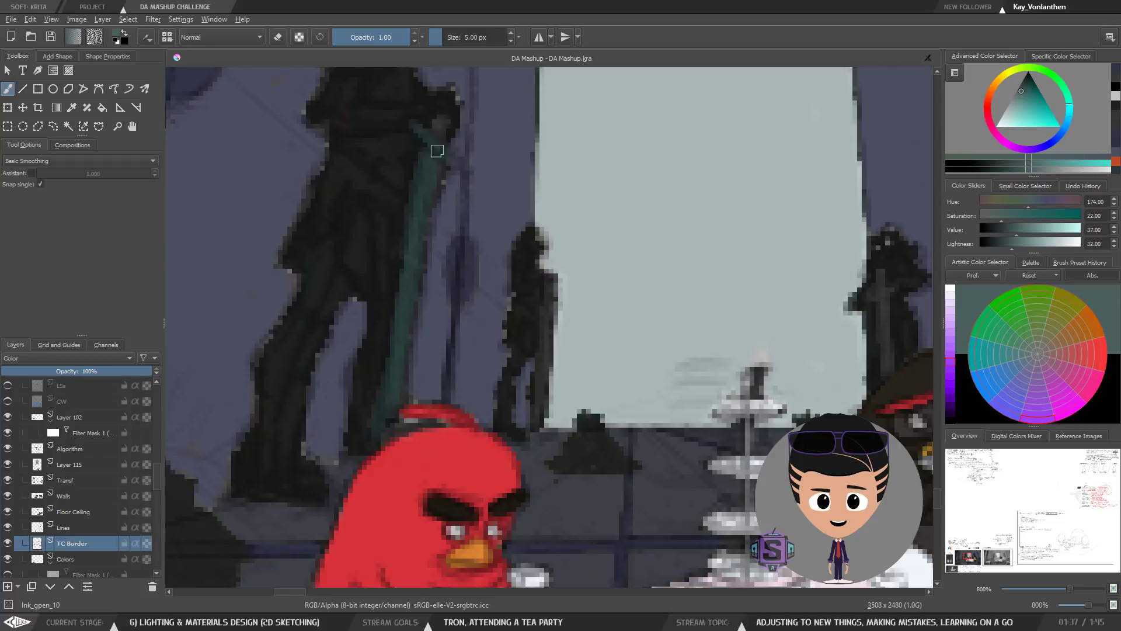
key("minus")
key("minus")
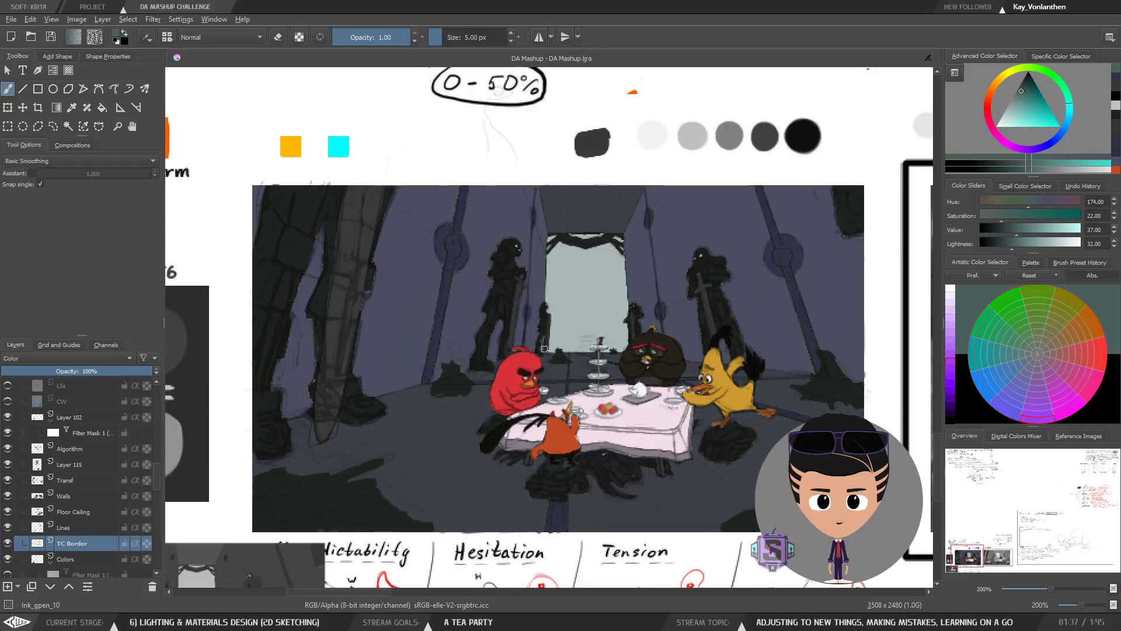
Step: Sample the muted pinkish grey from the shaded side of the tablecloth near the orange bird
scroll(544, 349, "up", 2)
left_click_drag(518, 454, 464, 395)
left_click(448, 492, "ctrl")
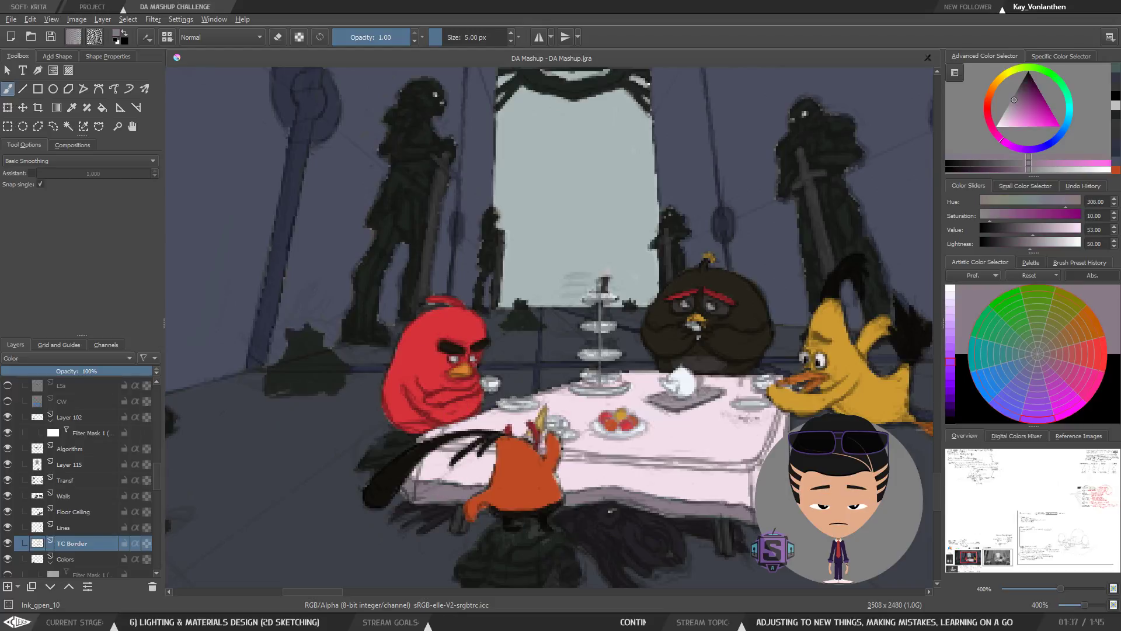
left_click(452, 489, "ctrl")
key("ctrl+plus")
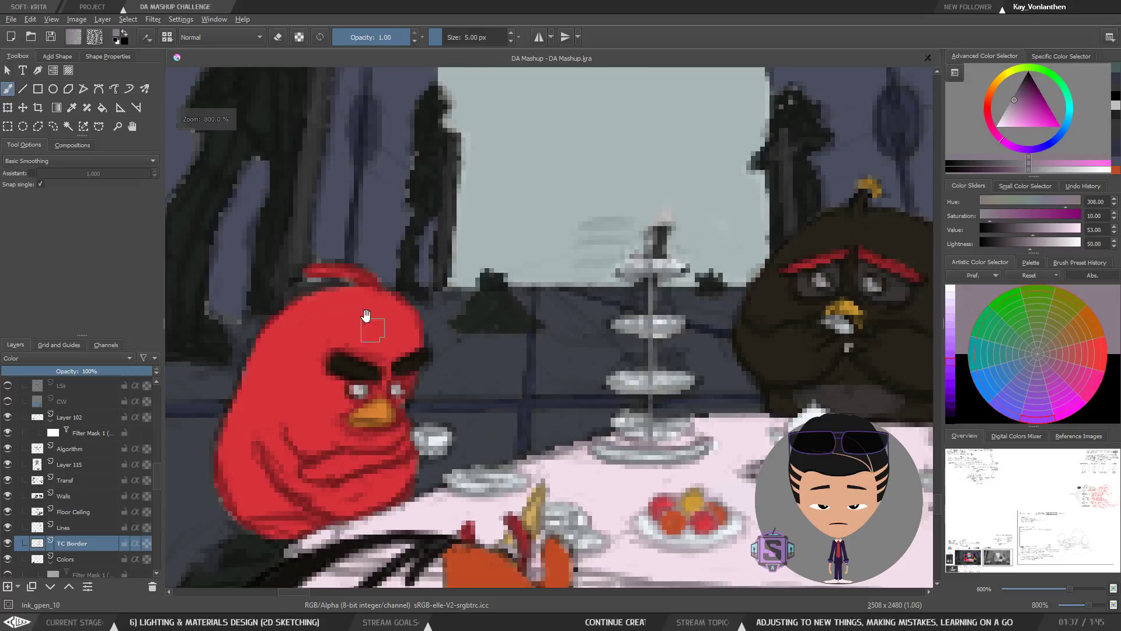
Step: Try tinting the sword of the statue behind the red bird with the tablecloth's pinkish grey
left_click_drag(342, 285, 383, 484)
mouse_move(357, 408)
left_mouse_down()
mouse_move(352, 395)
mouse_move(328, 477)
mouse_move(357, 344)
left_mouse_up()
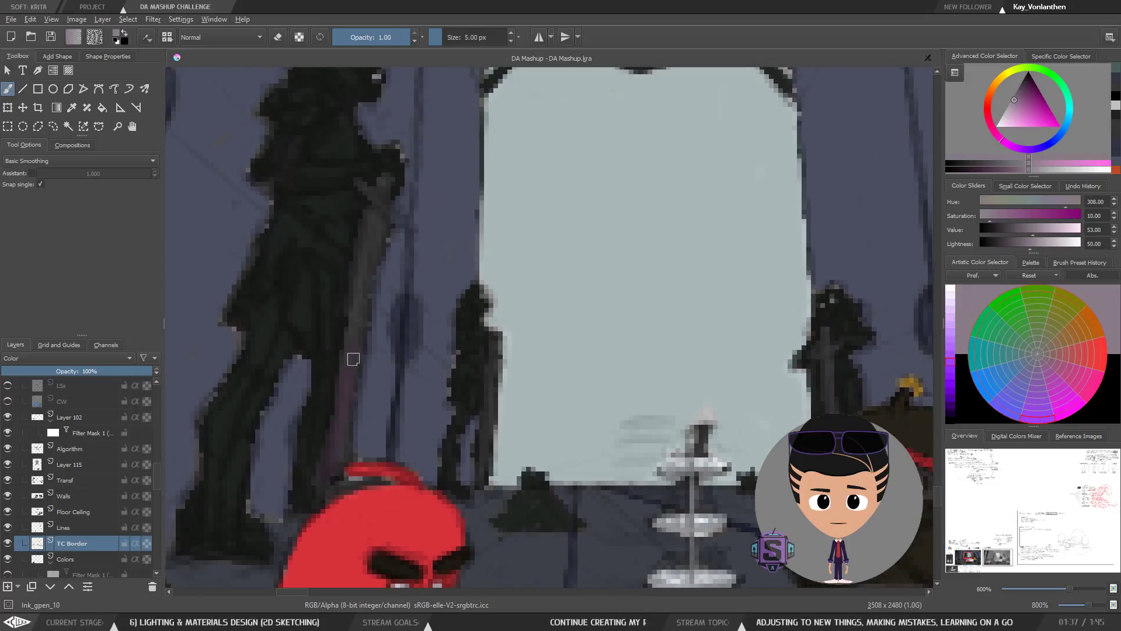
mouse_move(334, 407)
left_mouse_down()
mouse_move(379, 206)
mouse_move(373, 227)
left_mouse_up()
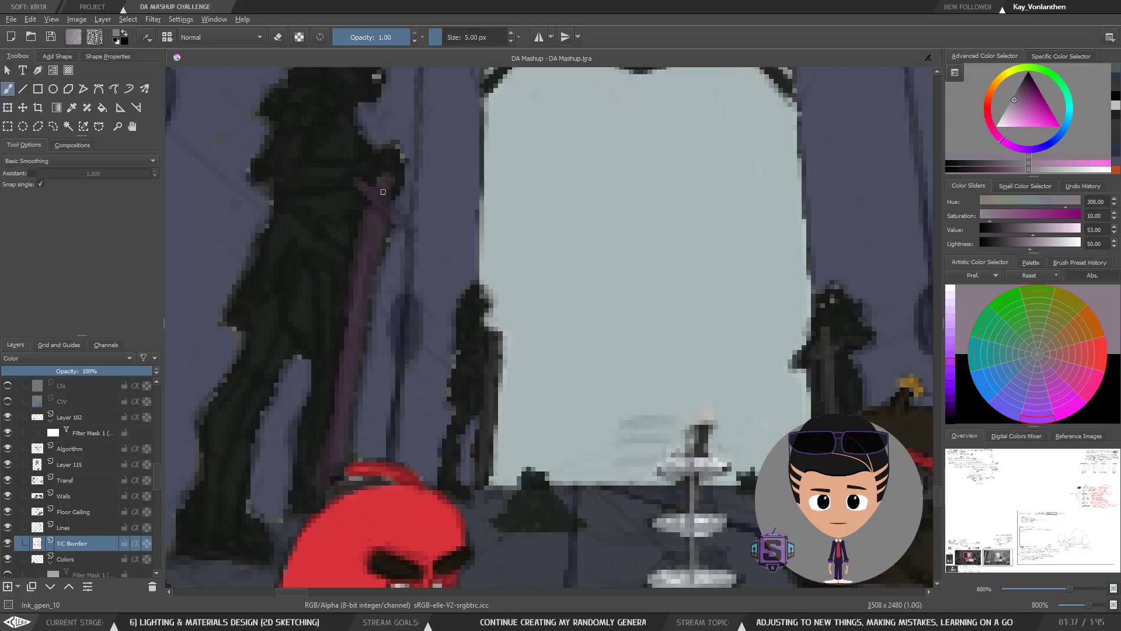
key("ctrl+minus")
key("ctrl+minus")
key("ctrl+minus")
key("ctrl+minus")
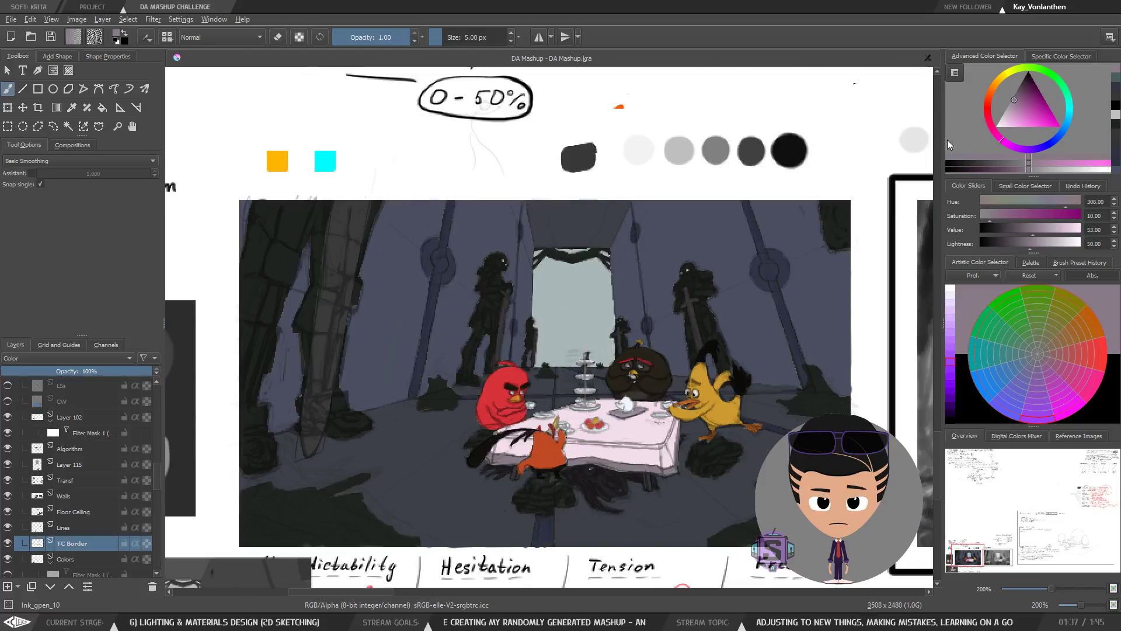
Step: Sample the grey of the statue's sword and shift the brush colour's hue to blue
key("ctrl+plus")
key("ctrl+plus")
left_click(445, 232, "ctrl")
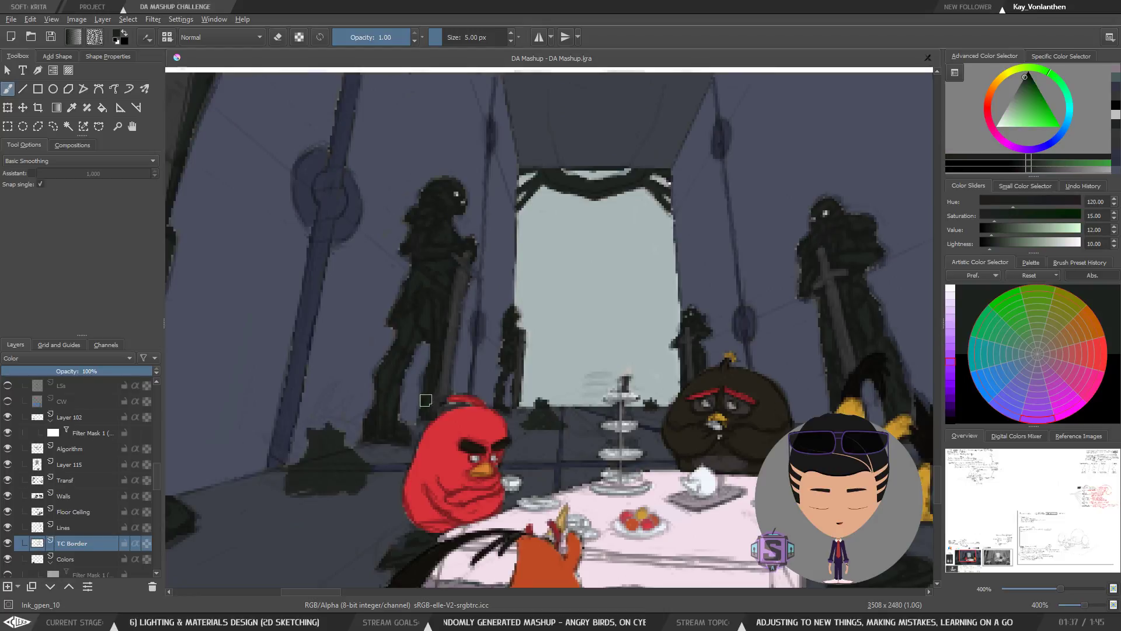
left_click(436, 263, "ctrl")
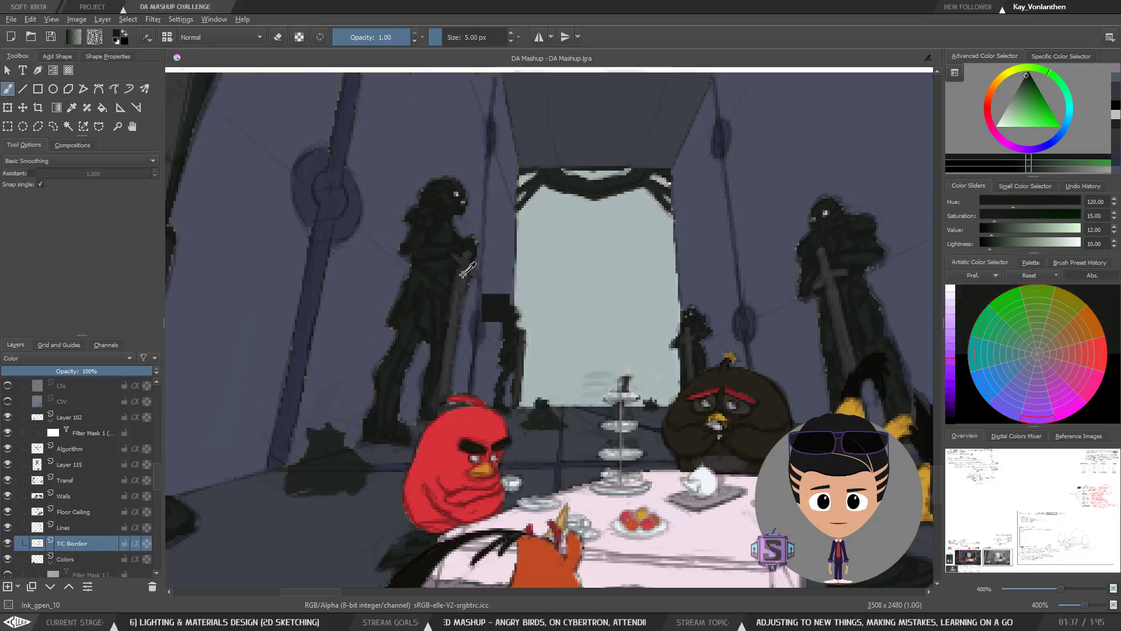
left_click(460, 277, "ctrl")
mouse_move(1069, 117)
left_mouse_down()
mouse_move(1072, 109)
mouse_move(1059, 149)
left_mouse_up()
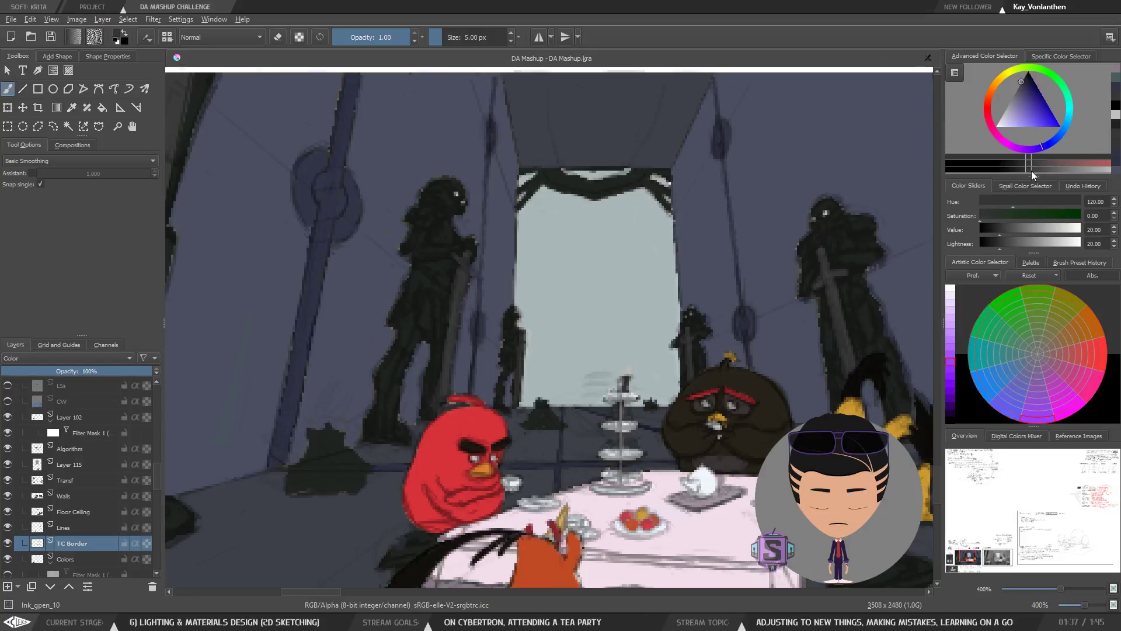
Step: Lighten the brush colour to a muted blue with hue 248, saturation 12 and value 54, and try it on the sword
key("plus")
key("plus")
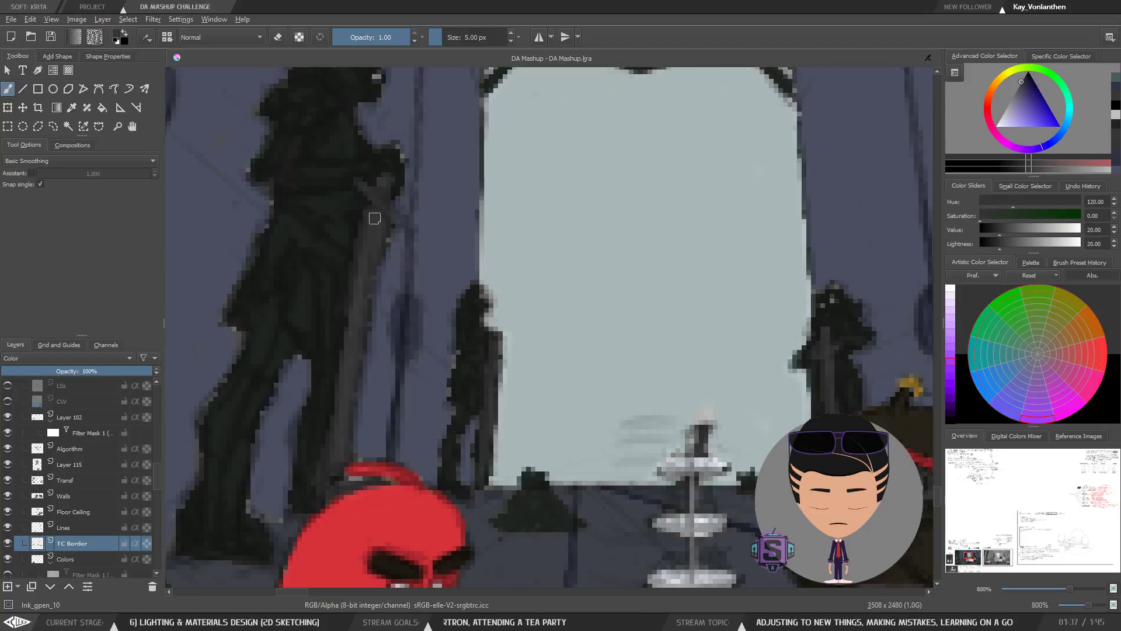
left_click_drag(433, 344, 463, 343)
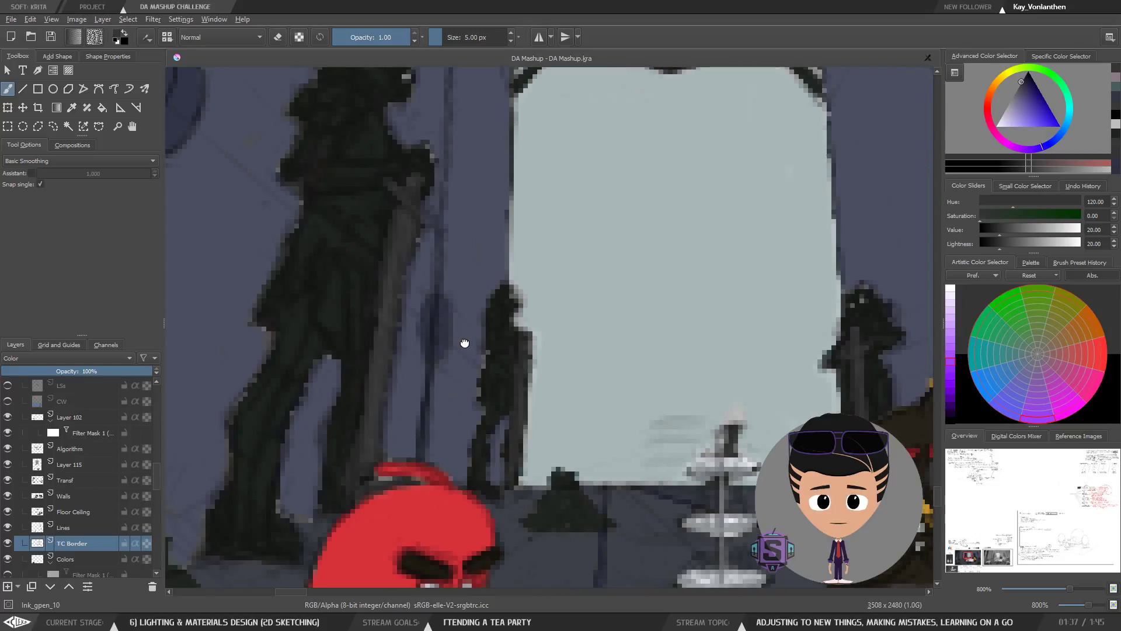
left_click_drag(1023, 83, 1015, 102)
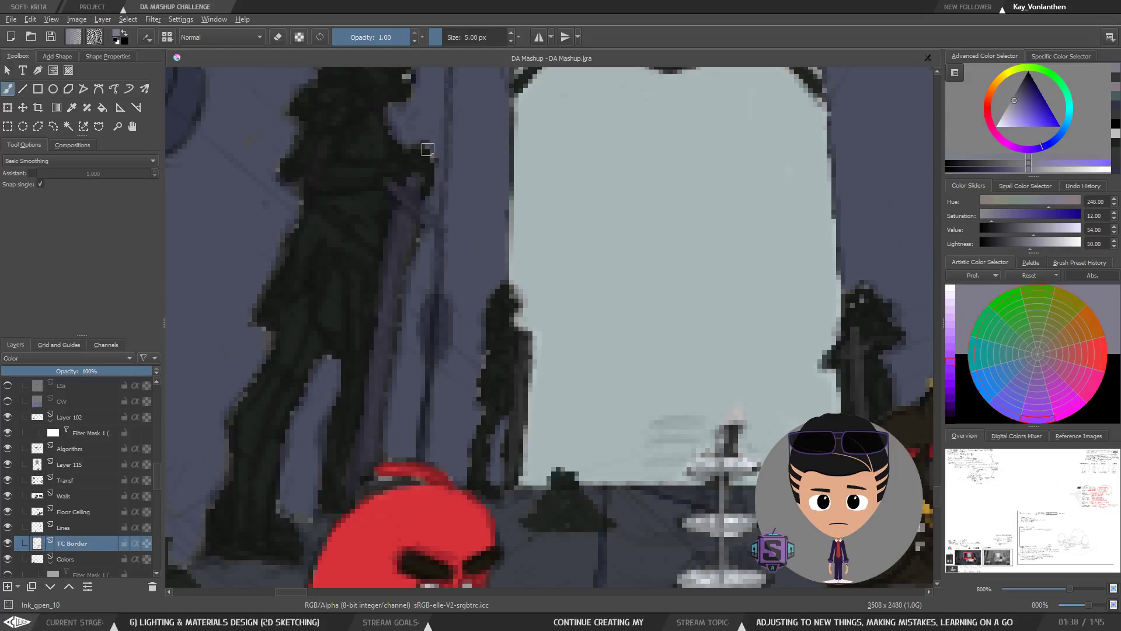
scroll(433, 190, "down", 4)
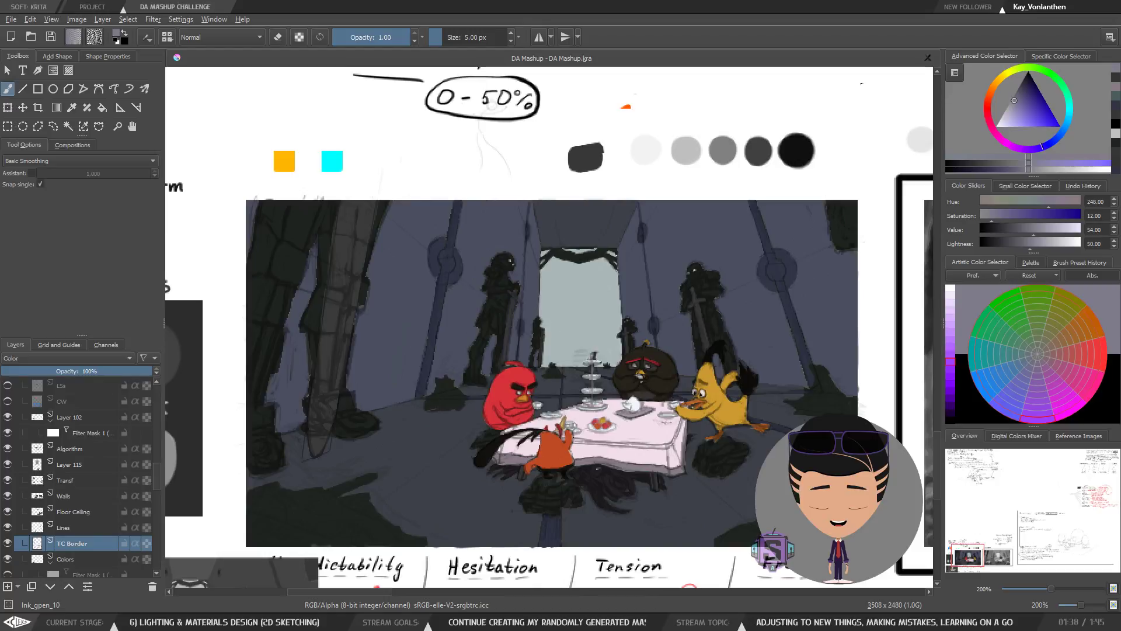
Step: Review the statues, window and tea table together to judge the sword's colour in the scene
key("ctrl+plus")
key("ctrl+plus")
left_click_drag(517, 380, 464, 385)
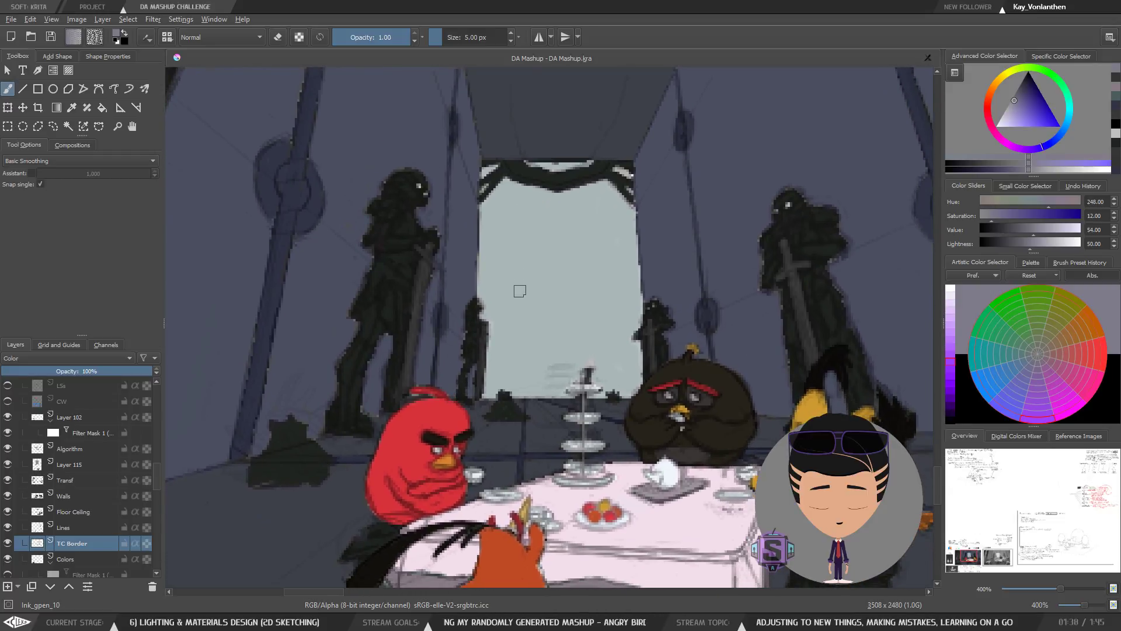
mouse_move(470, 444)
left_mouse_down()
mouse_move(433, 384)
mouse_move(431, 443)
left_mouse_up()
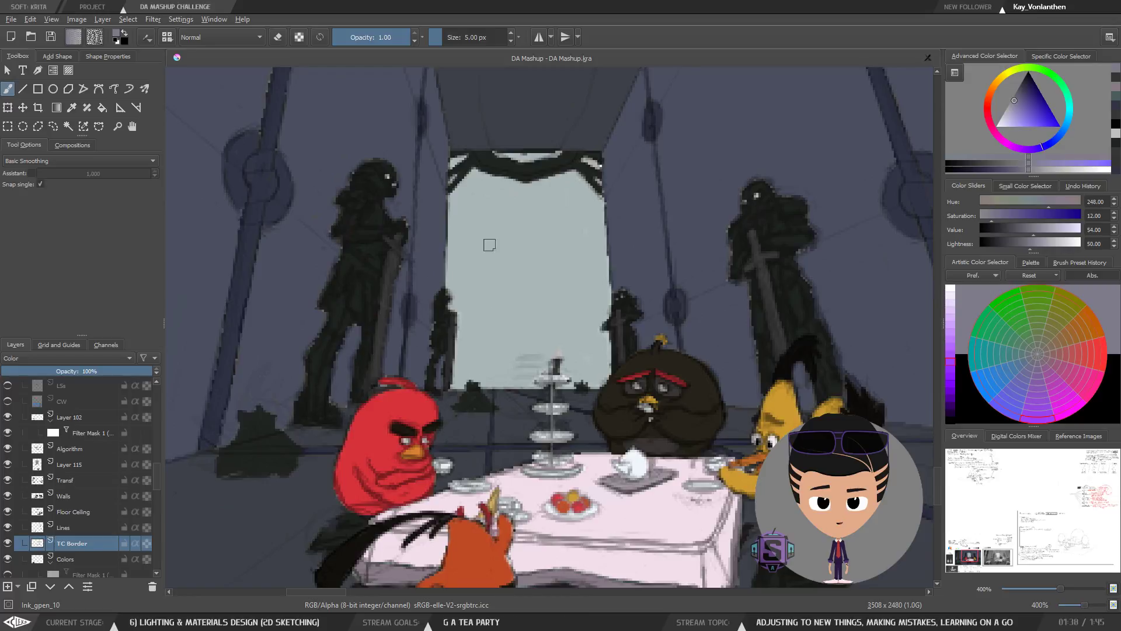
mouse_move(456, 408)
left_mouse_down()
mouse_move(488, 396)
mouse_move(443, 450)
mouse_move(442, 435)
left_mouse_up()
key("ctrl+minus")
key("ctrl+minus")
Step: Set the brush colour's hue to a warm 38, keeping saturation 12 and value 54
key("ctrl+plus")
left_click_drag(496, 352, 578, 349)
key("ctrl+plus")
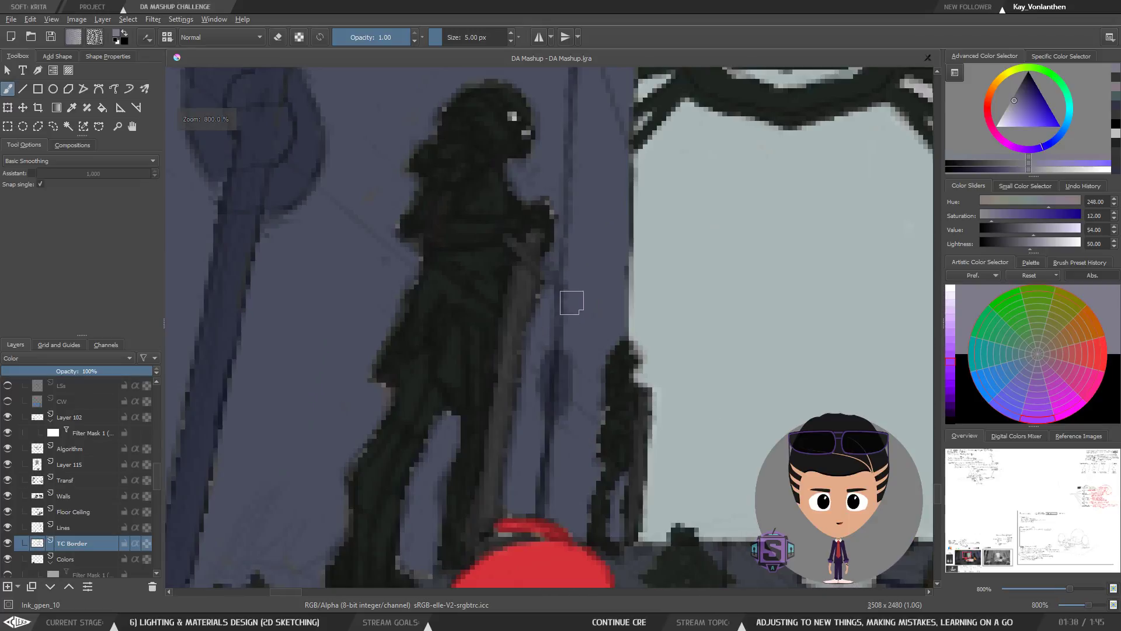
key("ctrl+plus")
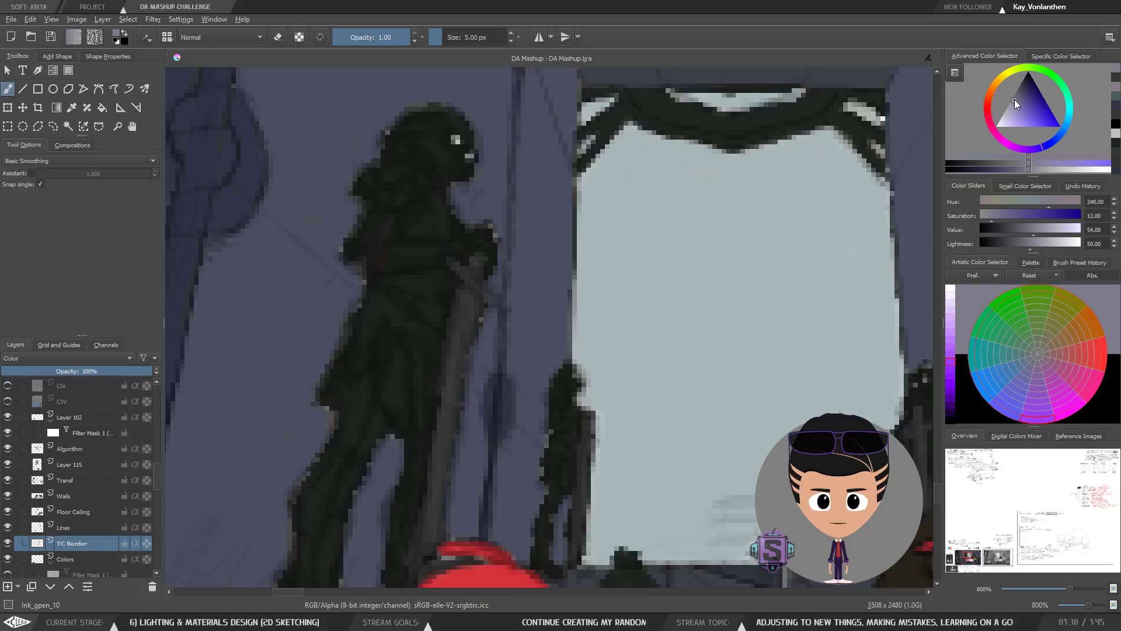
left_click_drag(989, 111, 1000, 91)
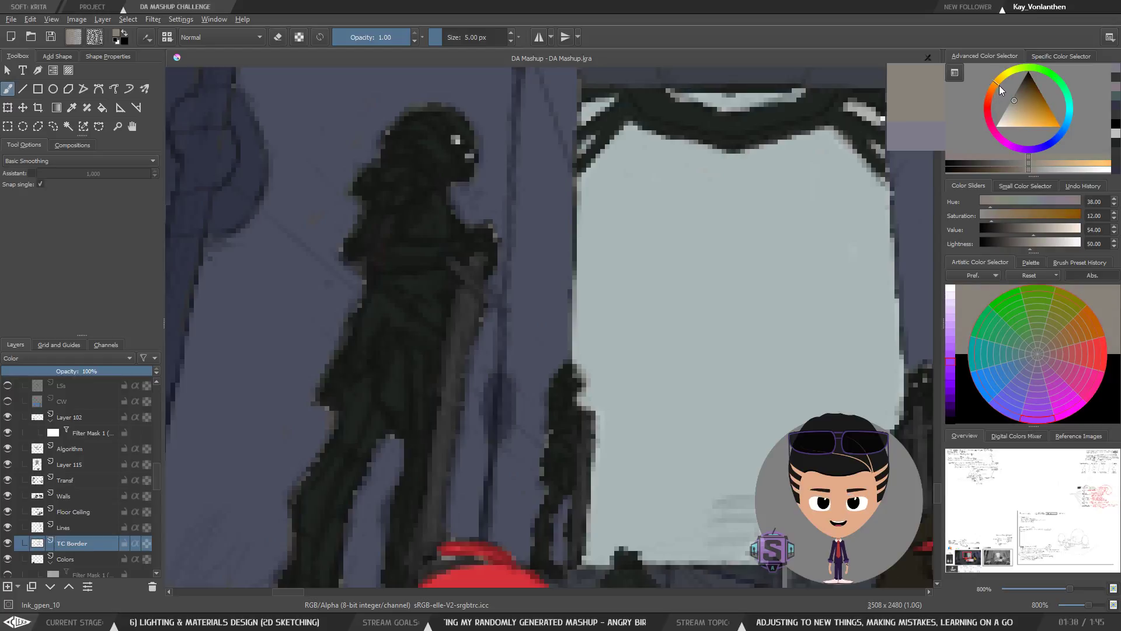
left_click_drag(1000, 91, 1000, 92)
Step: Tint the blade and hilt of the sword behind the red bird warm brown on the TC Border layer
scroll(415, 268, "up", 2)
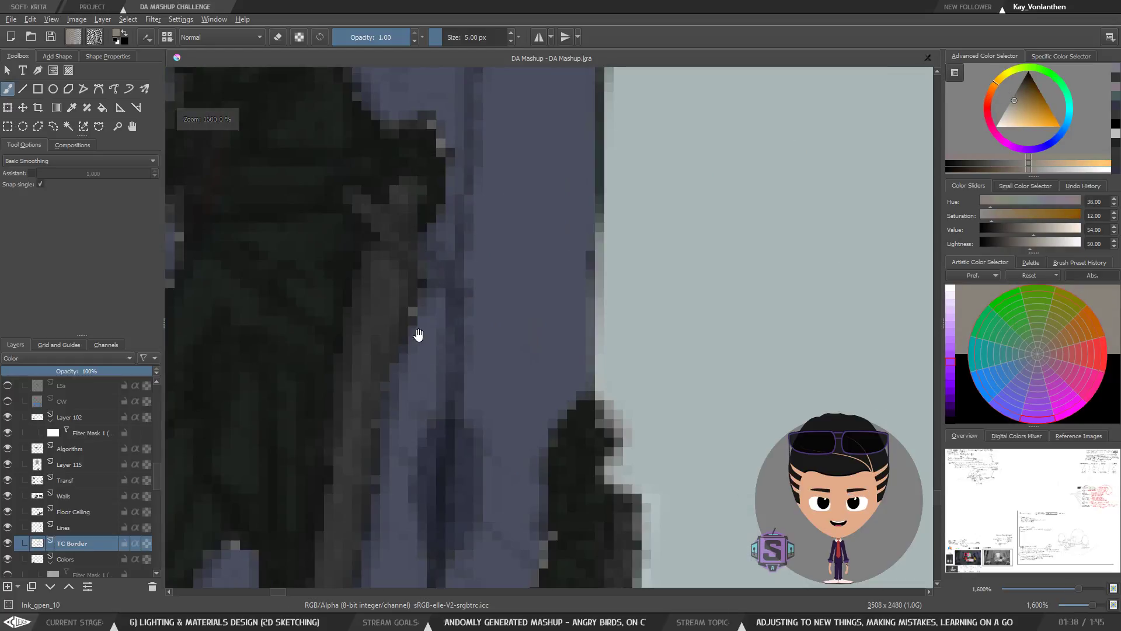
mouse_move(380, 257)
left_mouse_down()
mouse_move(438, 309)
mouse_move(403, 267)
mouse_move(418, 245)
left_mouse_up()
scroll(442, 195, "down", 2)
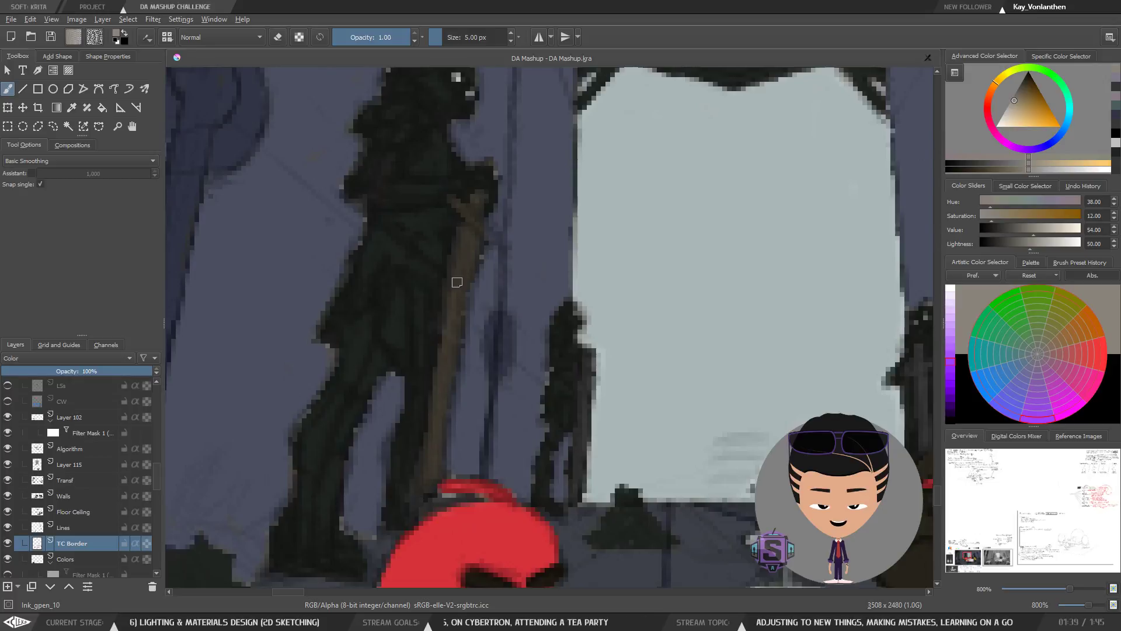
scroll(490, 239, "down", 4)
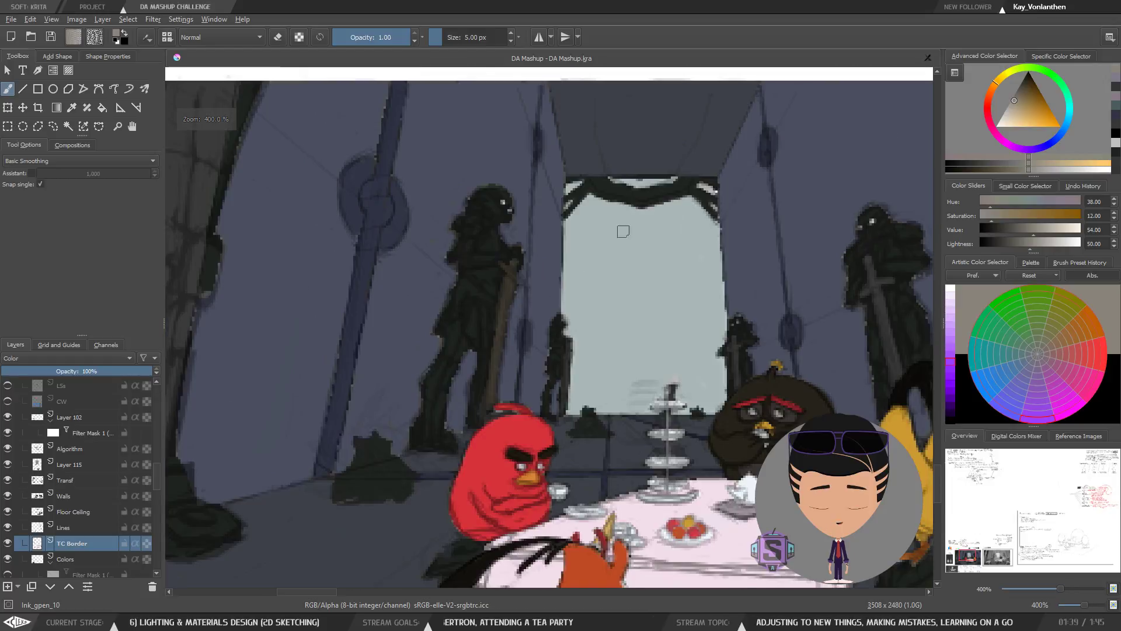
Step: Enlarge the brush to 10 px for the large foreground sword
key("bracketright")
key("bracketright")
key("bracketright")
key("bracketright")
key("bracketright")
key("bracketright")
key("bracketright")
key("bracketright")
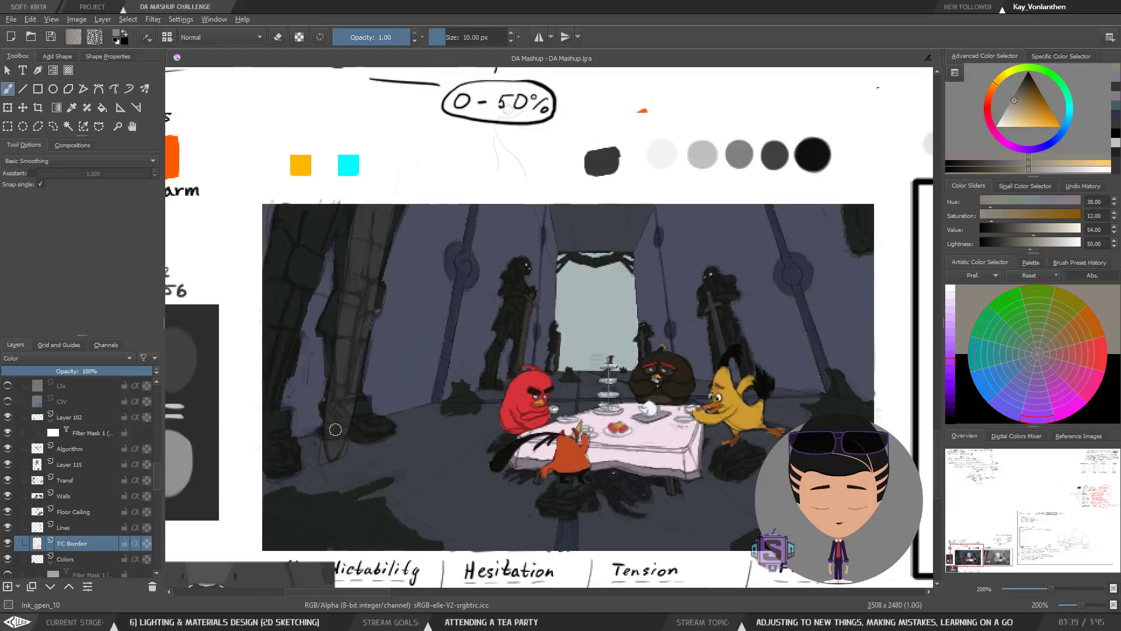
Step: Tint the large foreground sword warm brown on the TC Border layer, enlarging the brush to 20 px
left_click_drag(338, 407, 328, 431)
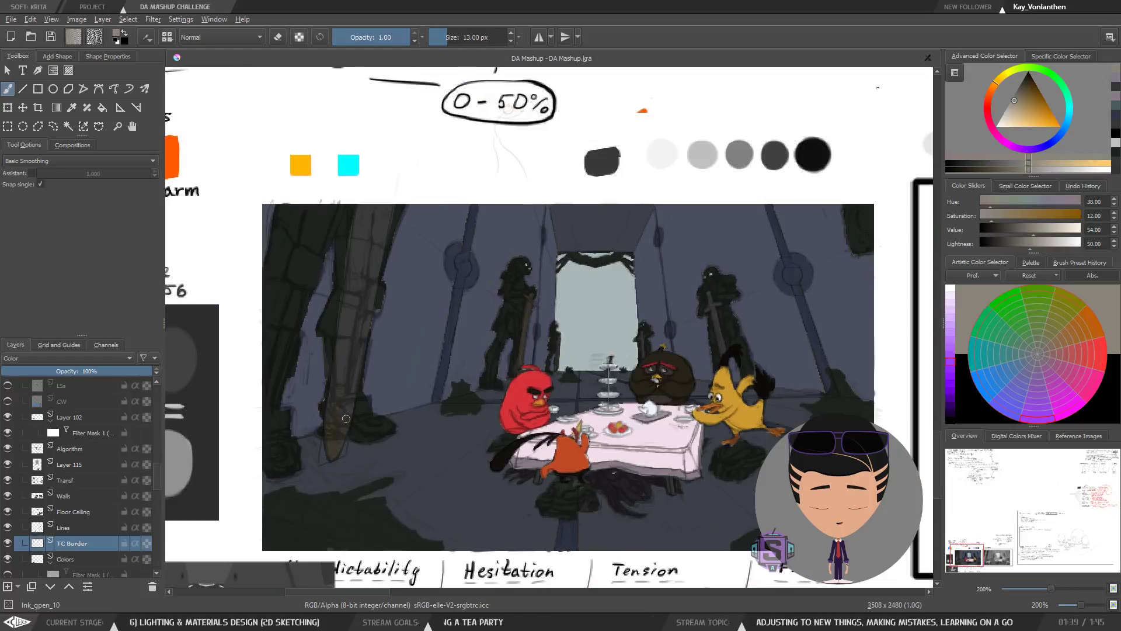
key("bracketright")
key("bracketright")
key("bracketright")
key("bracketright")
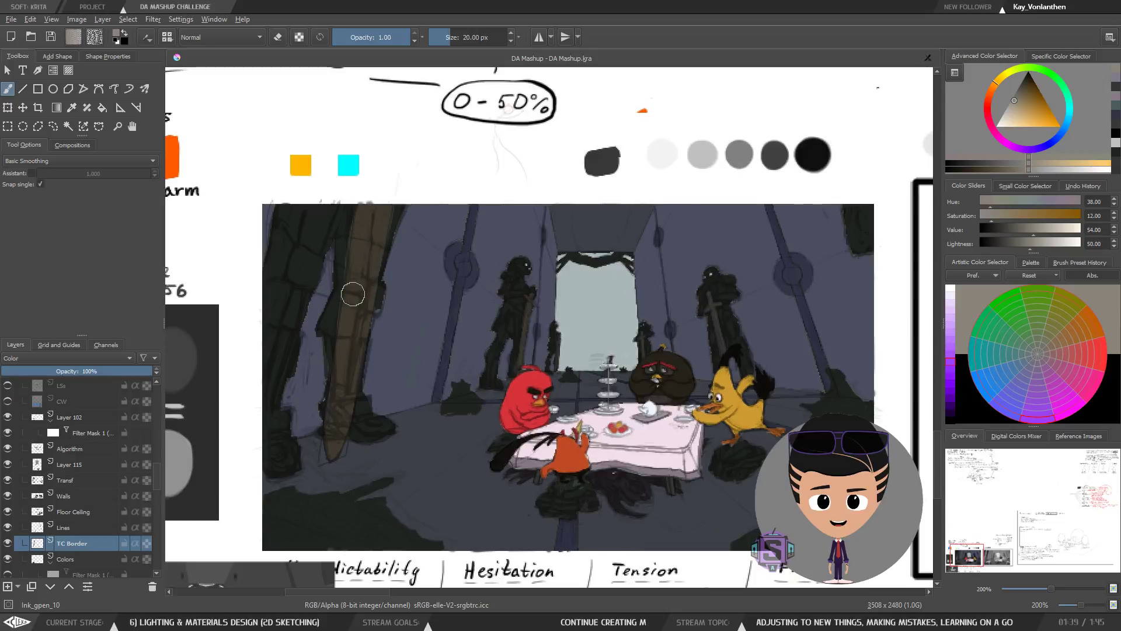
Step: Tint the sword of the statue behind the yellow bird warm brown with a 15 px brush
left_click_drag(571, 327, 417, 315)
key("plus")
key("plus")
key("bracketleft")
left_click_drag(532, 334, 533, 336)
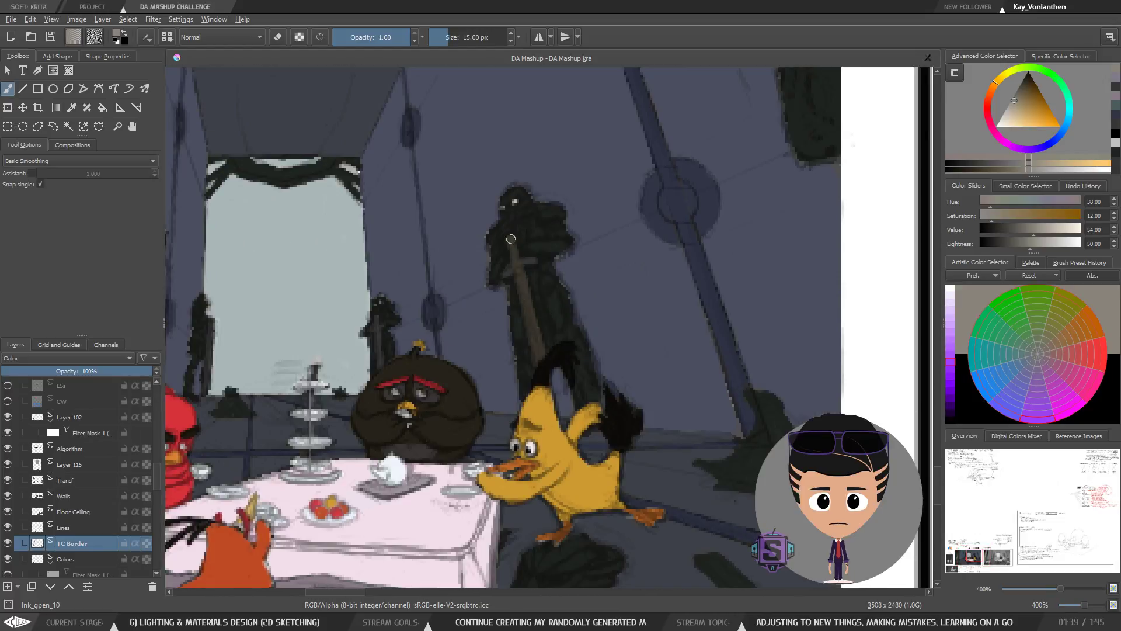
Step: Tint the swords of the two small statues flanking the window warm brown, reducing the brush to 9 px
key("bracketleft")
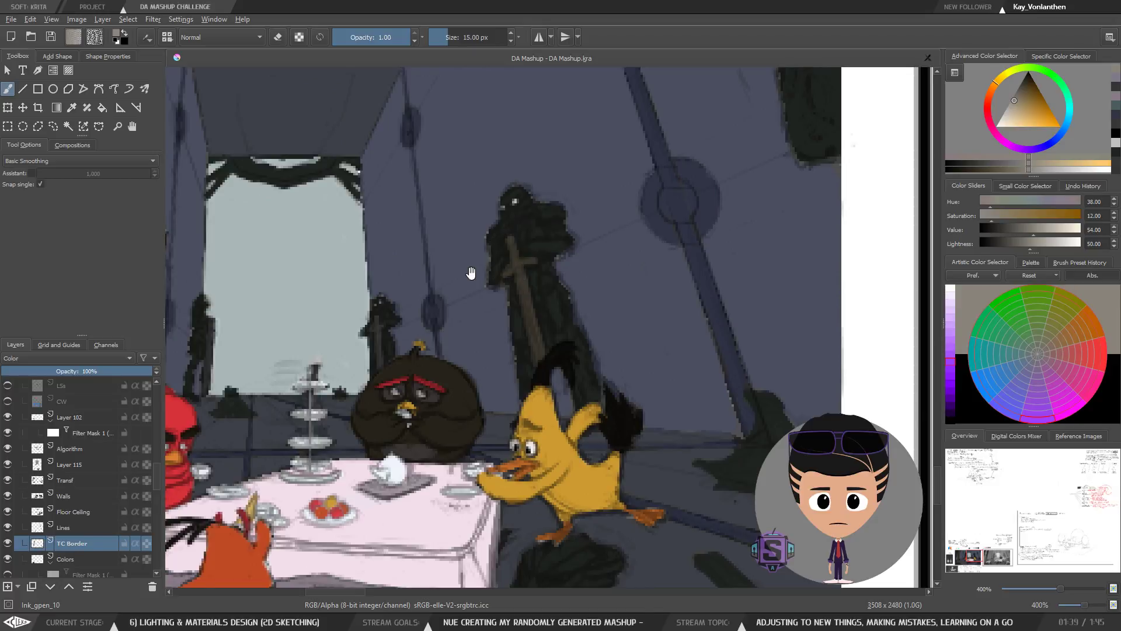
key("plus")
key("plus")
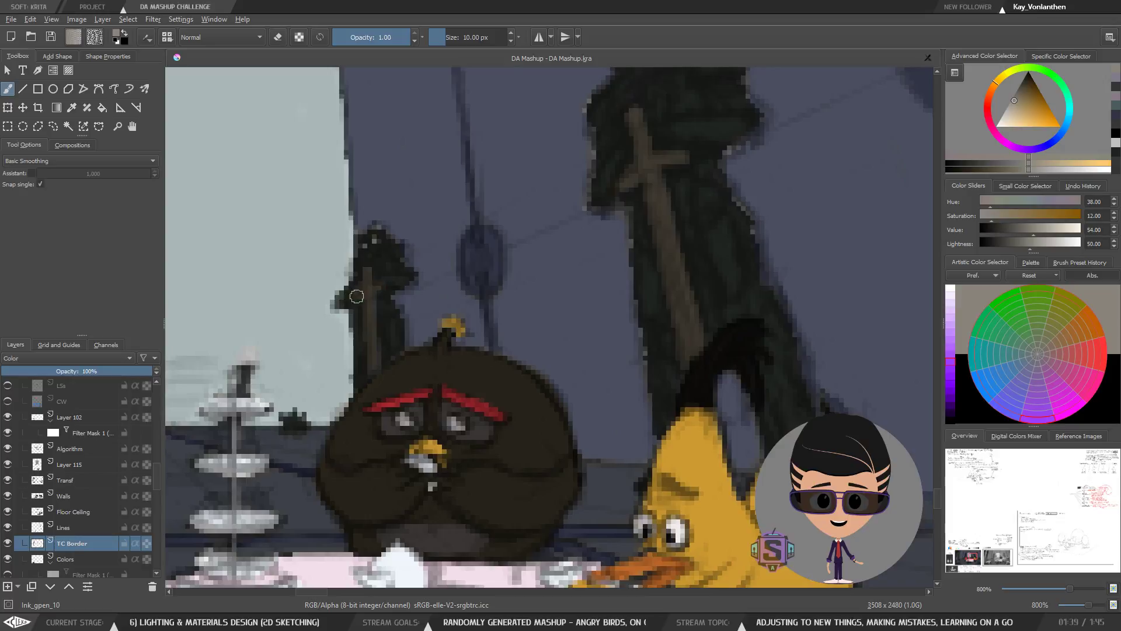
left_click_drag(406, 336, 707, 380)
key("bracketleft")
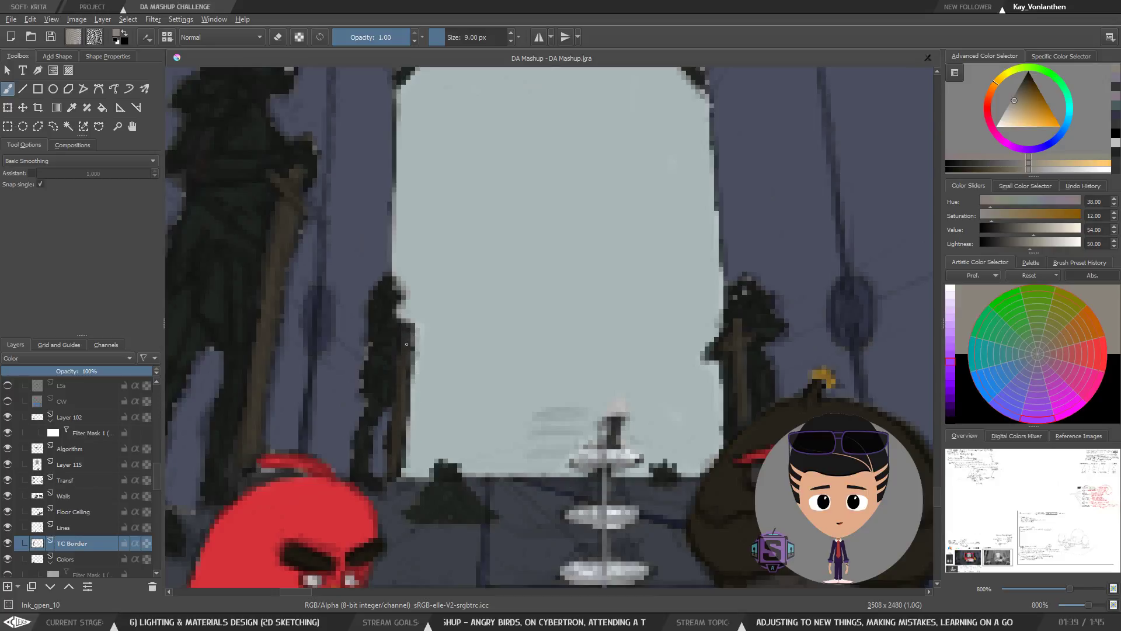
Step: Examine the brown swords within the whole scene, in both mirrored and normal view
key("1")
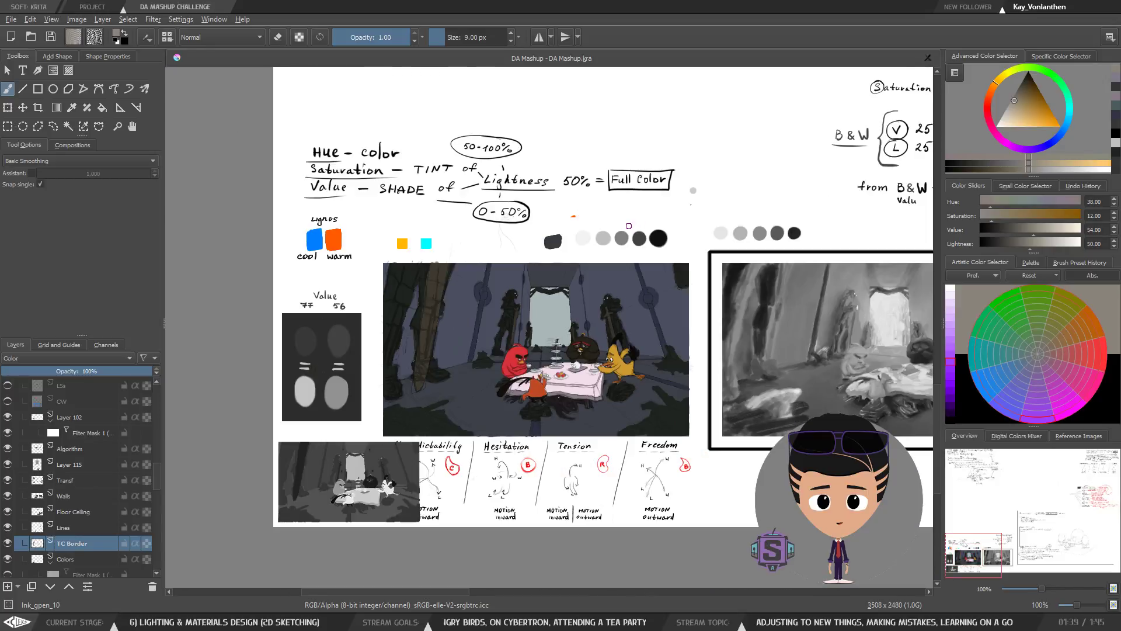
key("m")
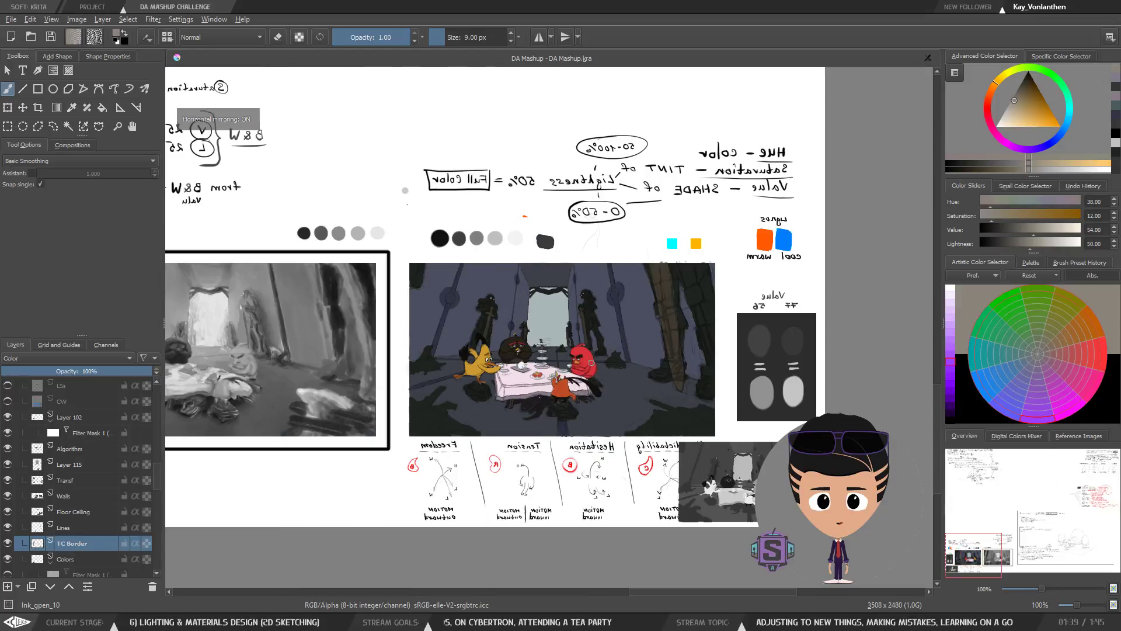
key("m")
key("minus")
key("minus")
key("plus")
key("plus")
key("plus")
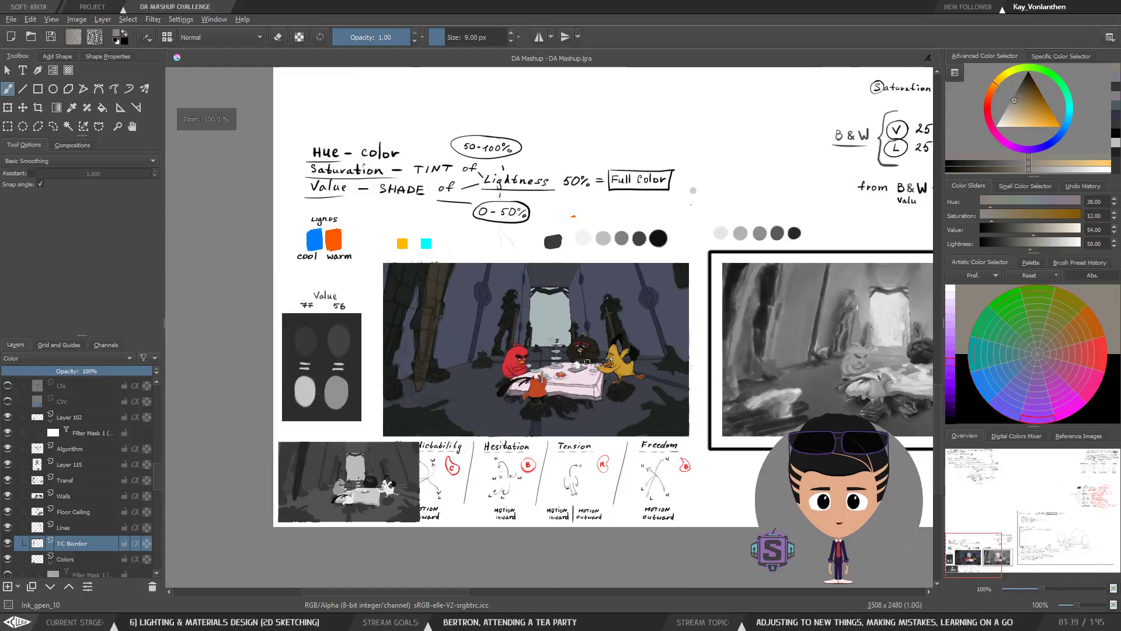
left_click_drag(547, 365, 525, 375)
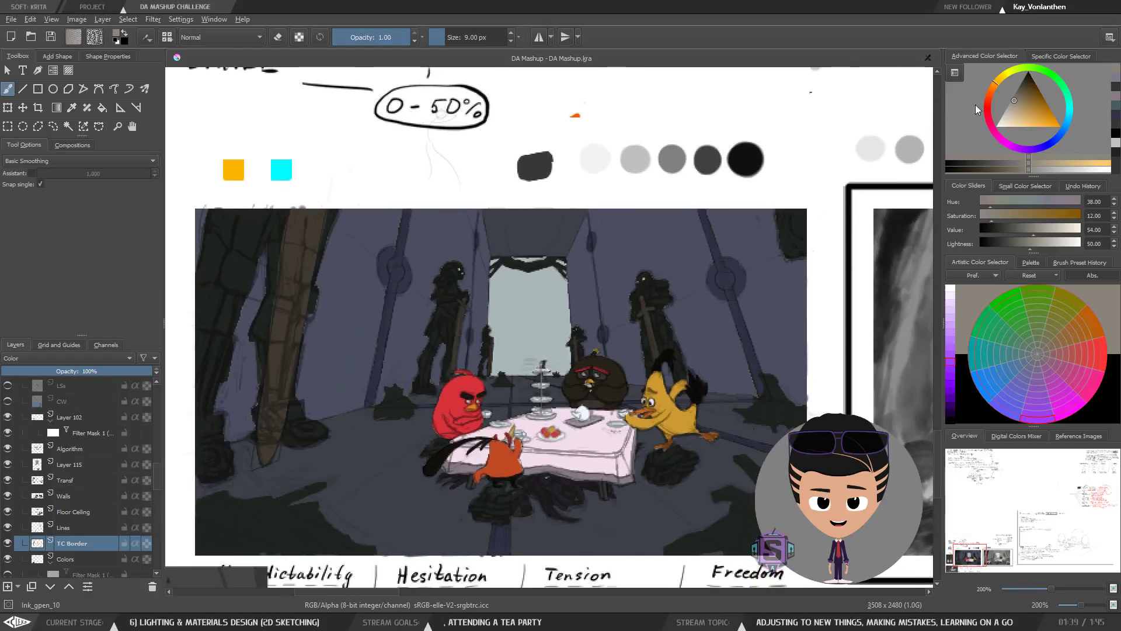
Step: Repaint the large foreground sword with a greyer tint of hue 45, saturation 5 and value 51, enlarging the brush to 32 px
left_click(1016, 102)
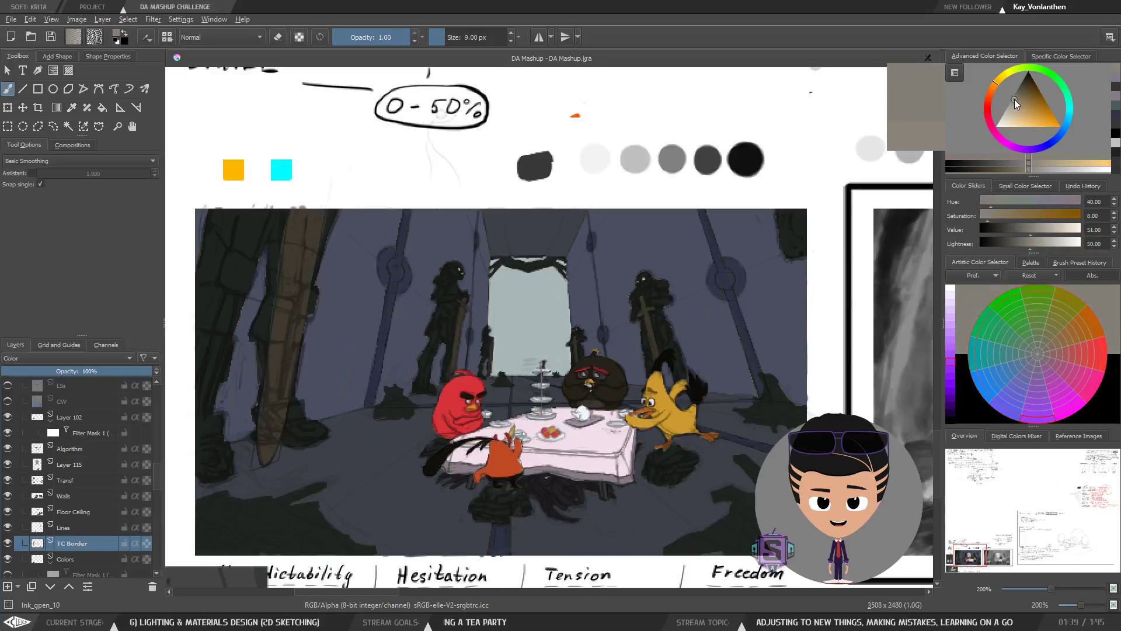
left_click(1014, 103)
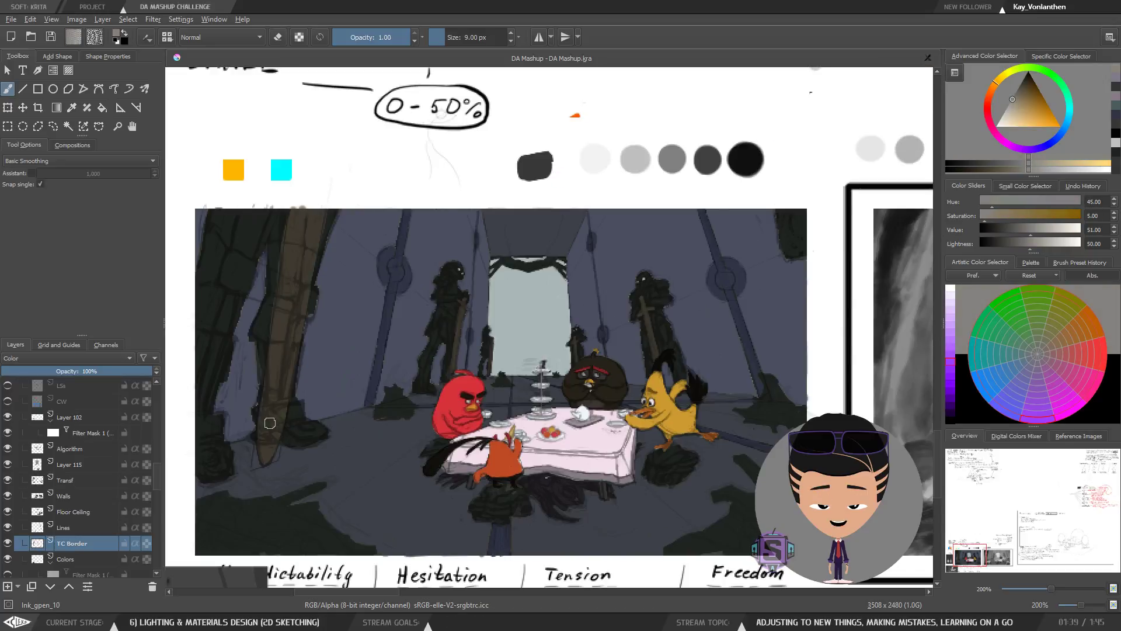
left_click_drag(268, 455, 285, 397)
key("bracketright")
key("bracketright")
key("bracketright")
key("bracketright")
key("bracketright")
key("bracketright")
key("bracketright")
key("bracketright")
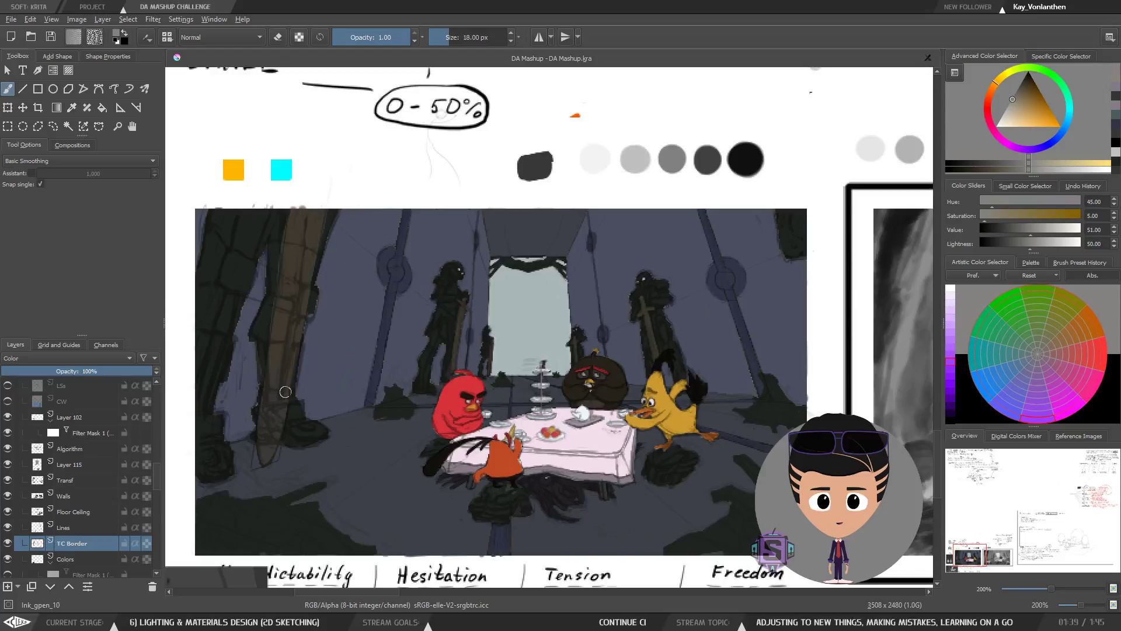
key("bracketright")
key("bracketright")
key("bracketright")
key("bracketright")
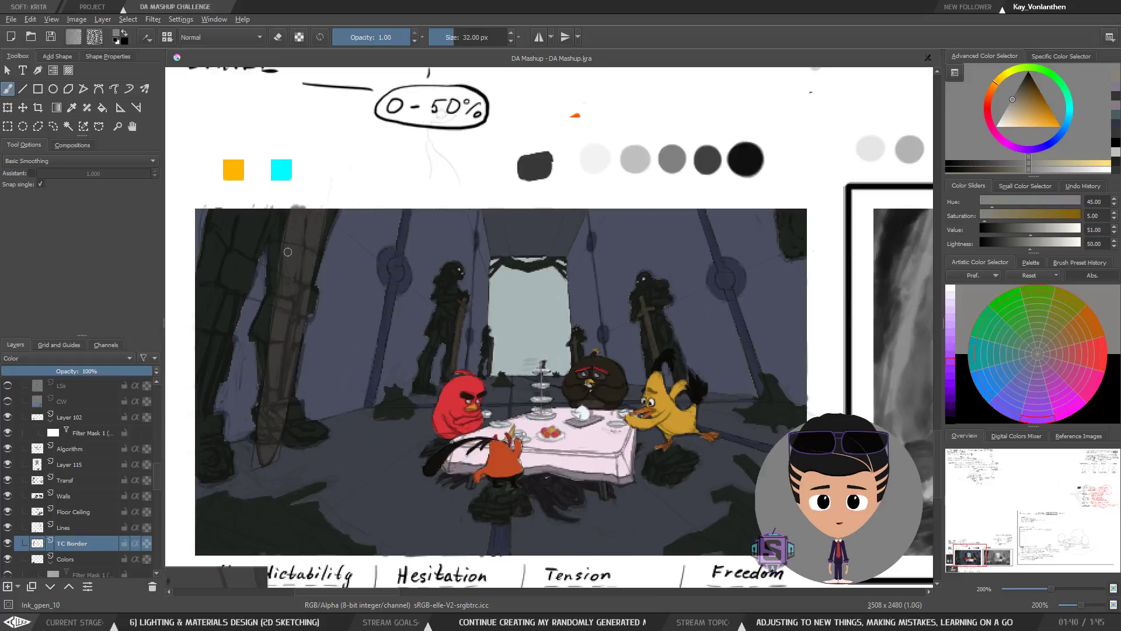
Step: Repaint the sword of the statue behind the red bird with the greyer tint, reducing the brush to 11 px
key("plus")
key("plus")
key("plus")
key("plus")
left_click_drag(320, 371, 617, 374)
key("bracketleft")
key("bracketleft")
key("bracketleft")
key("bracketleft")
key("bracketleft")
key("bracketleft")
key("bracketleft")
key("bracketleft")
key("bracketleft")
key("bracketleft")
key("bracketleft")
key("bracketleft")
key("bracketleft")
left_click_drag(456, 505, 483, 322)
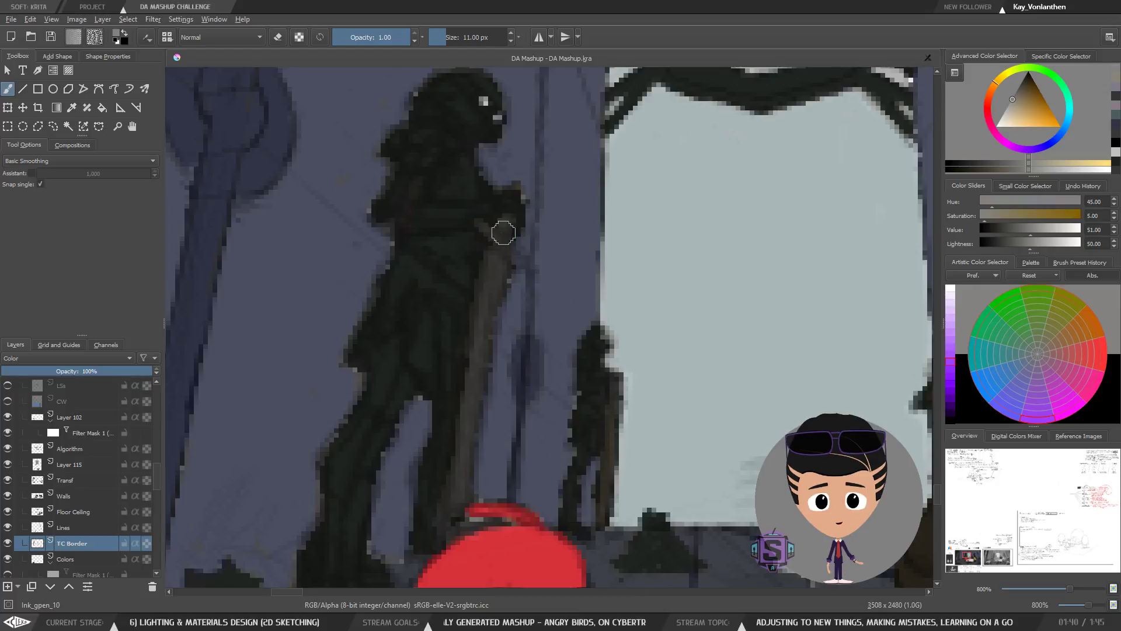
Step: Repaint the sword of the statue behind the yellow bird with the greyer tint
key("minus")
key("minus")
left_click_drag(729, 342, 388, 352)
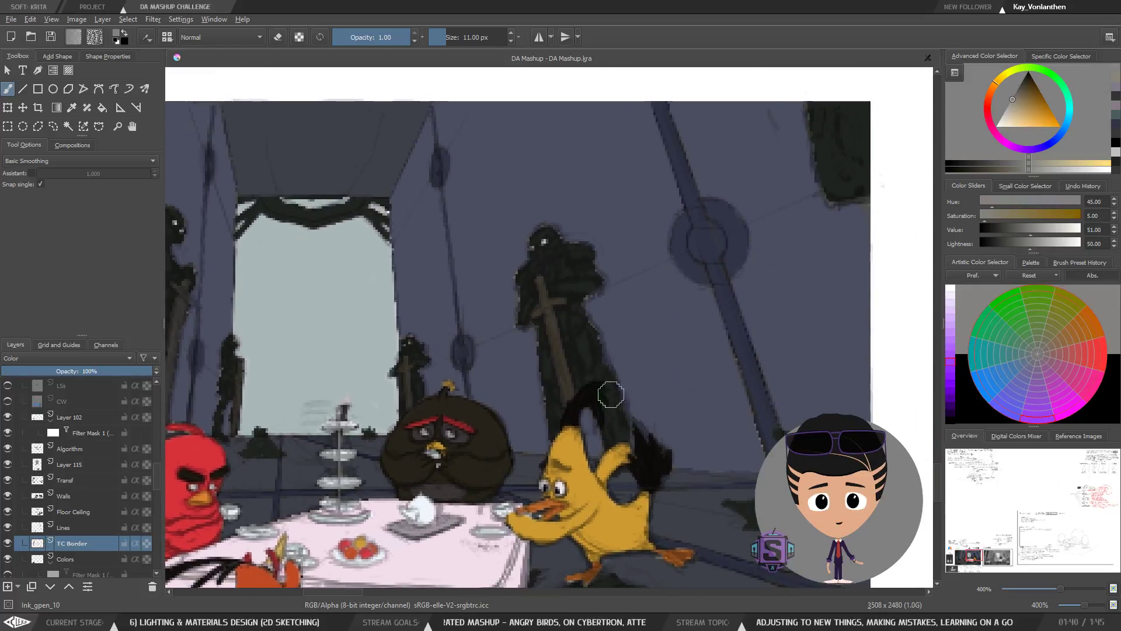
key("plus")
key("plus")
mouse_move(562, 365)
left_mouse_down()
mouse_move(580, 470)
mouse_move(556, 328)
mouse_move(563, 349)
mouse_move(534, 285)
mouse_move(576, 280)
left_mouse_up()
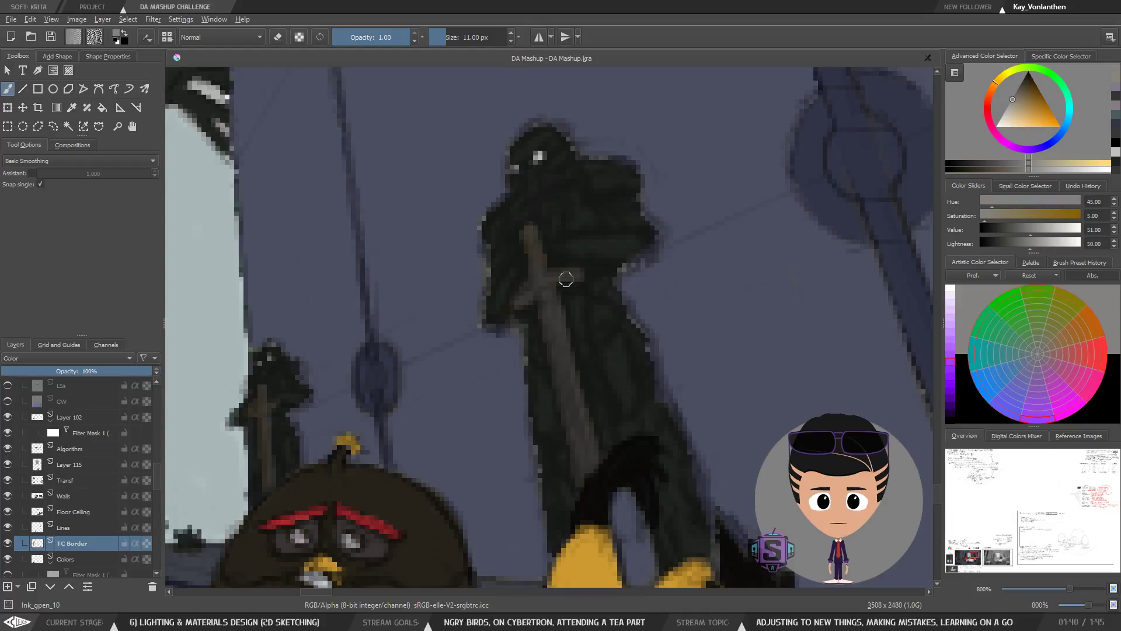
Step: Repaint the swords of the two small statues beside the window with the greyer tint
left_click_drag(579, 323, 692, 326)
left_click_drag(452, 321, 601, 288)
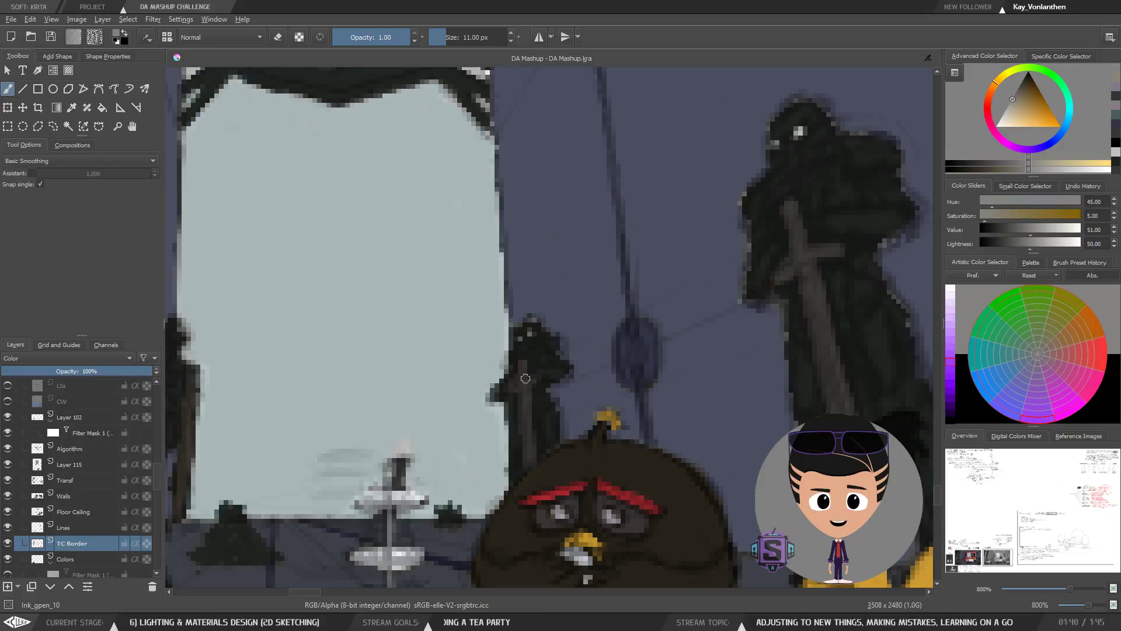
left_click_drag(500, 360, 661, 315)
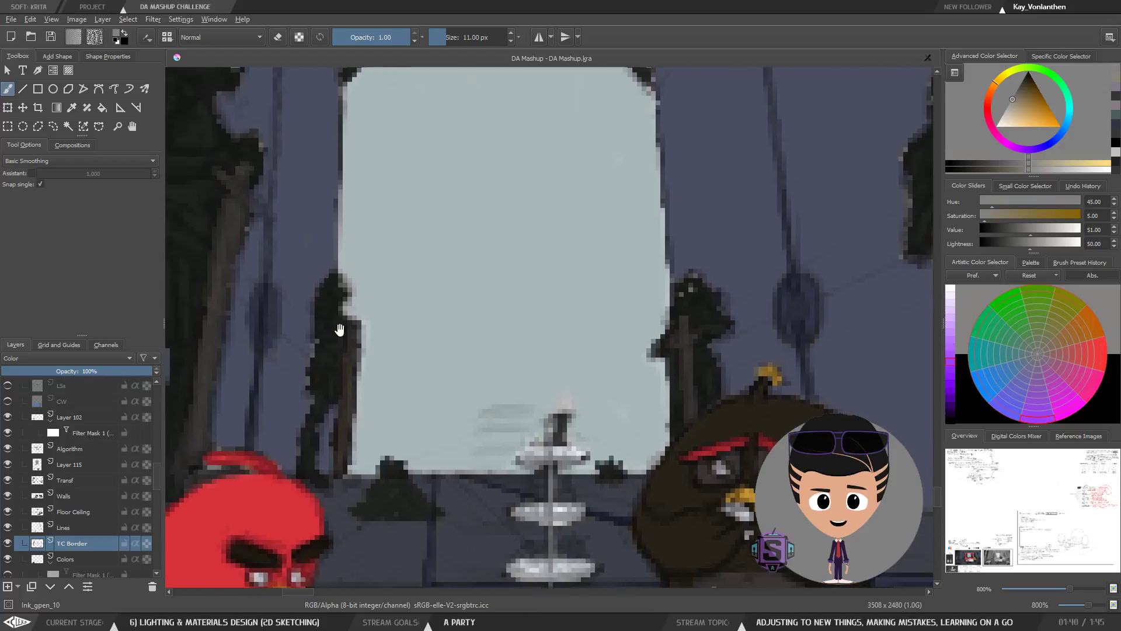
left_click_drag(347, 399, 371, 361)
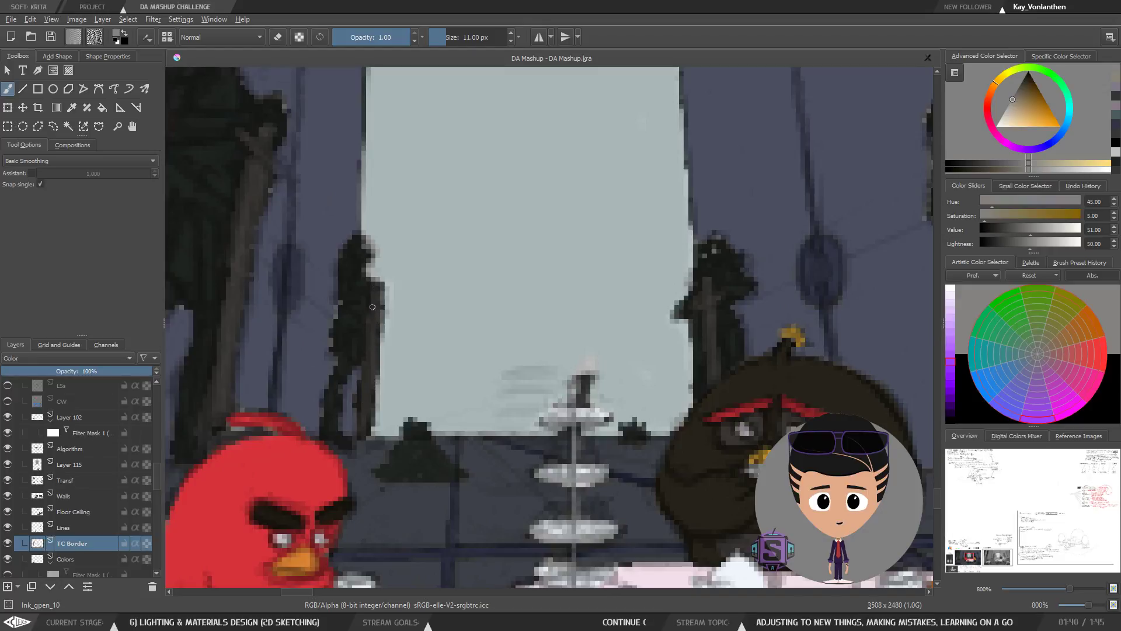
Step: Check the greyer swords against the rest of the painting by flipping the canvas horizontally and back
key("minus")
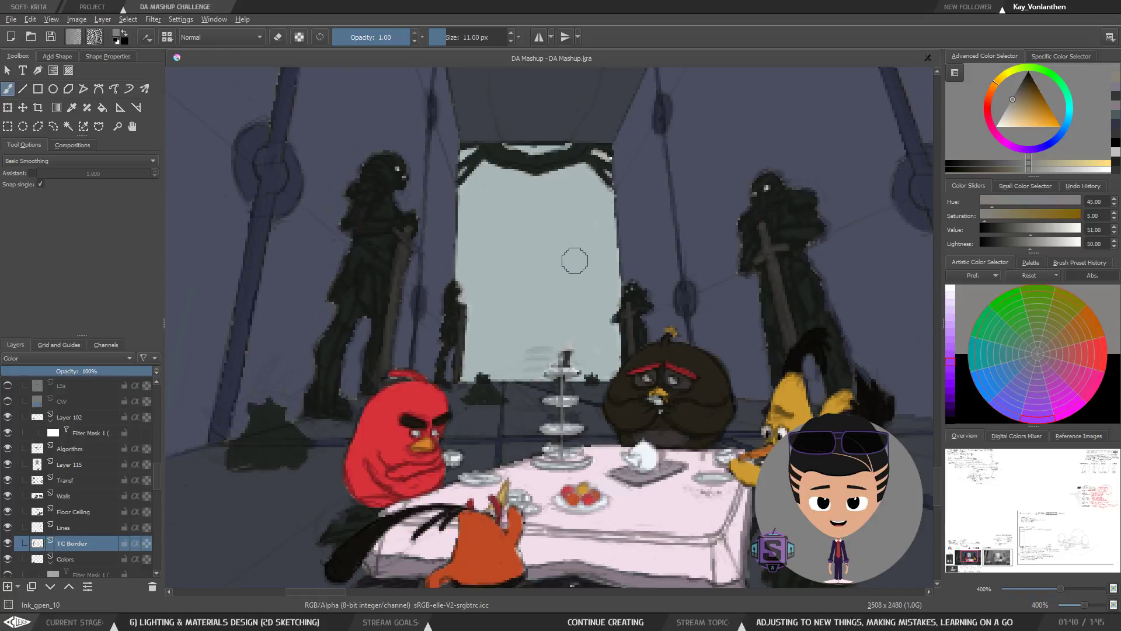
scroll(560, 262, "down", 5)
key("m")
key("m")
key("m")
key("m")
key("minus")
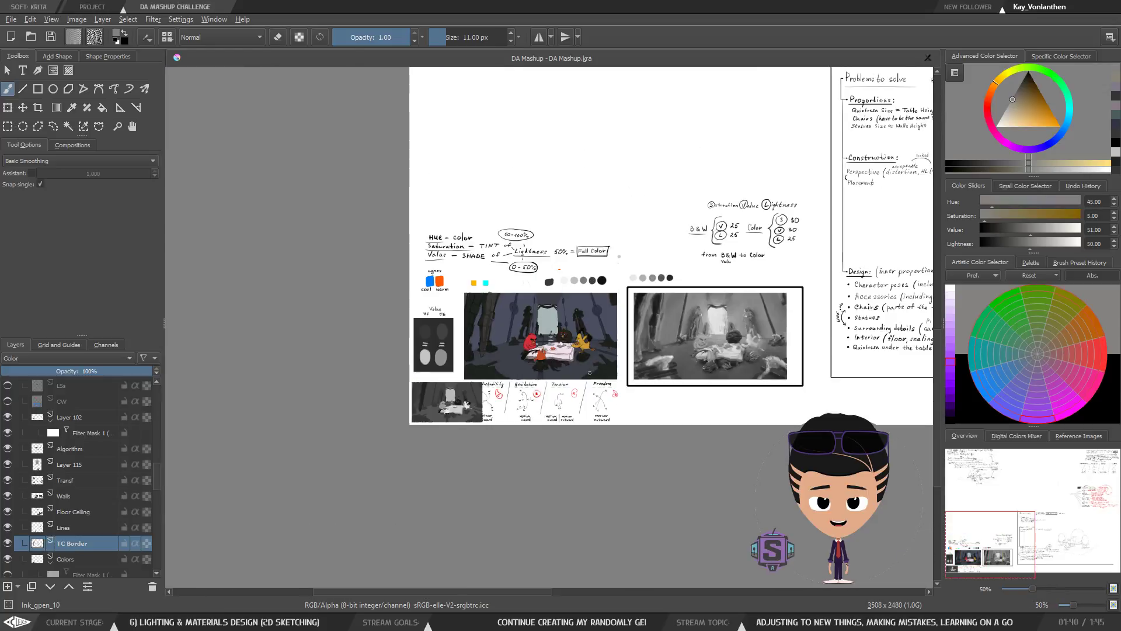
Step: Save the painting with the retinted swords
key("plus")
key("plus")
left_click_drag(576, 411, 514, 382)
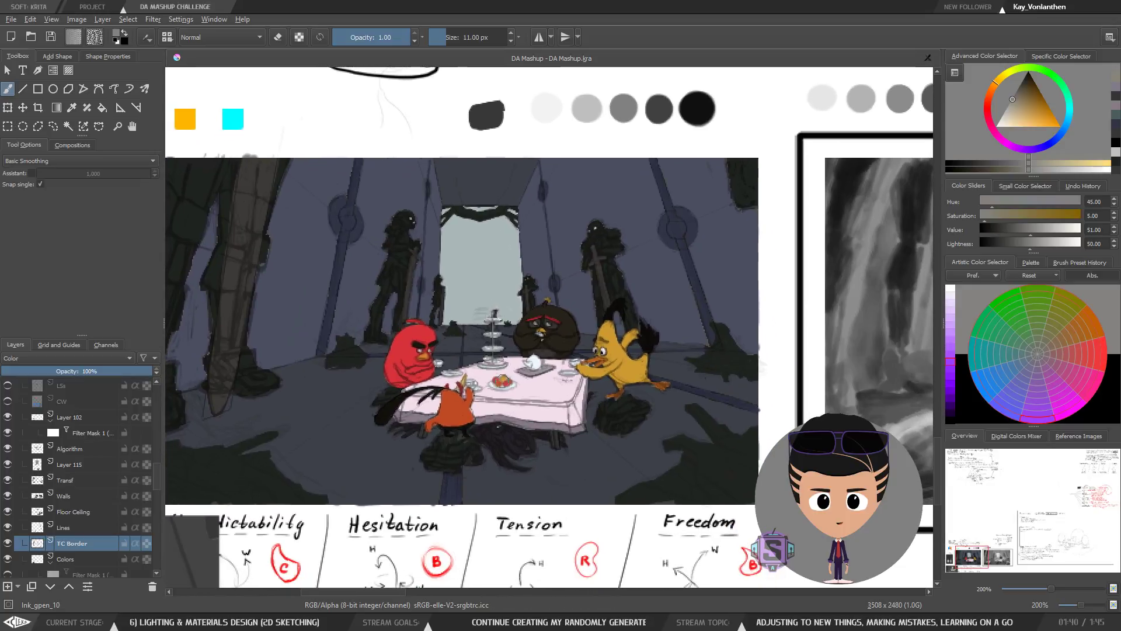
left_click(52, 37)
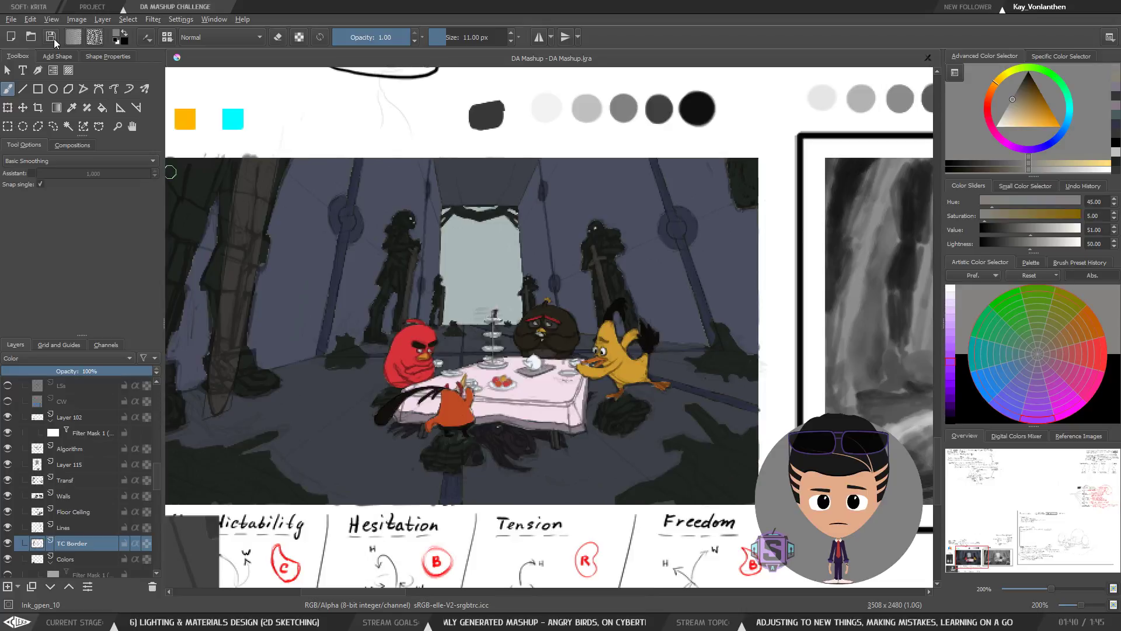
Step: Compare the colour scene in mirrored and normal view at different sizes to judge its overall colour balance
key("minus")
key("plus")
key("minus")
key("plus")
left_click_drag(444, 421, 494, 418)
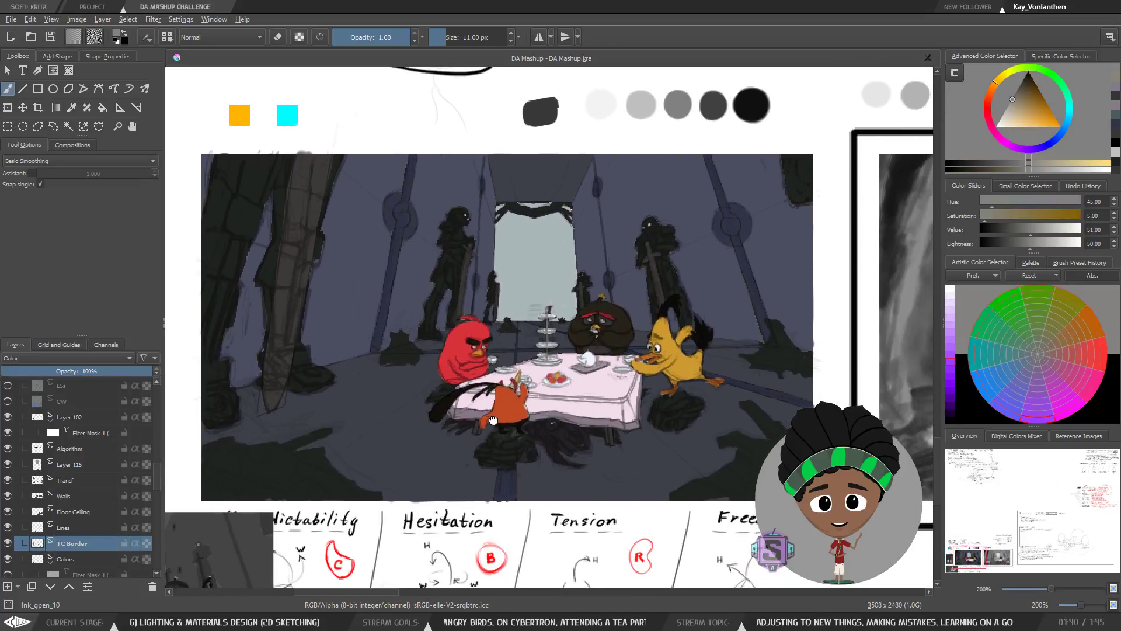
key("m")
key("m")
key("m")
key("minus")
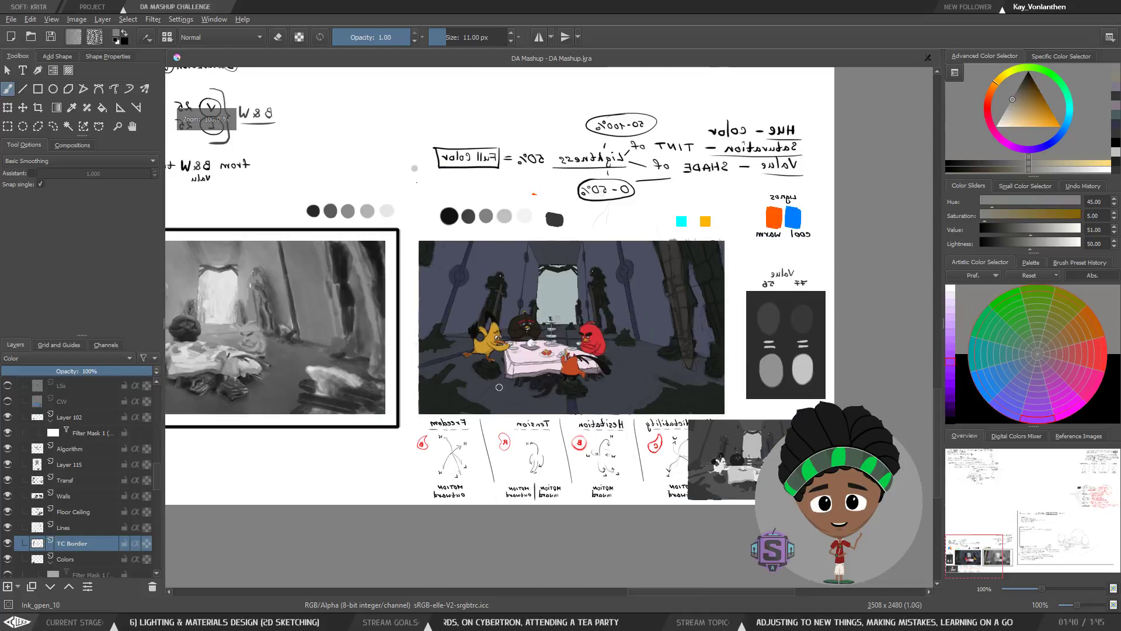
key("m")
key("m")
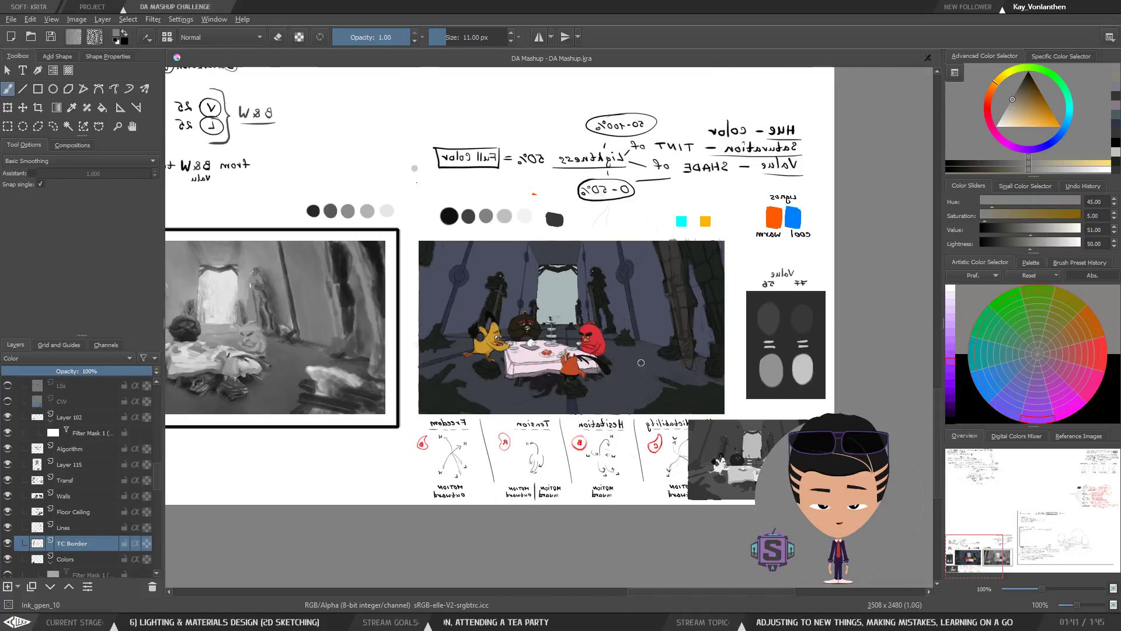
key("plus")
left_click_drag(648, 421, 583, 426)
key("m")
key("m")
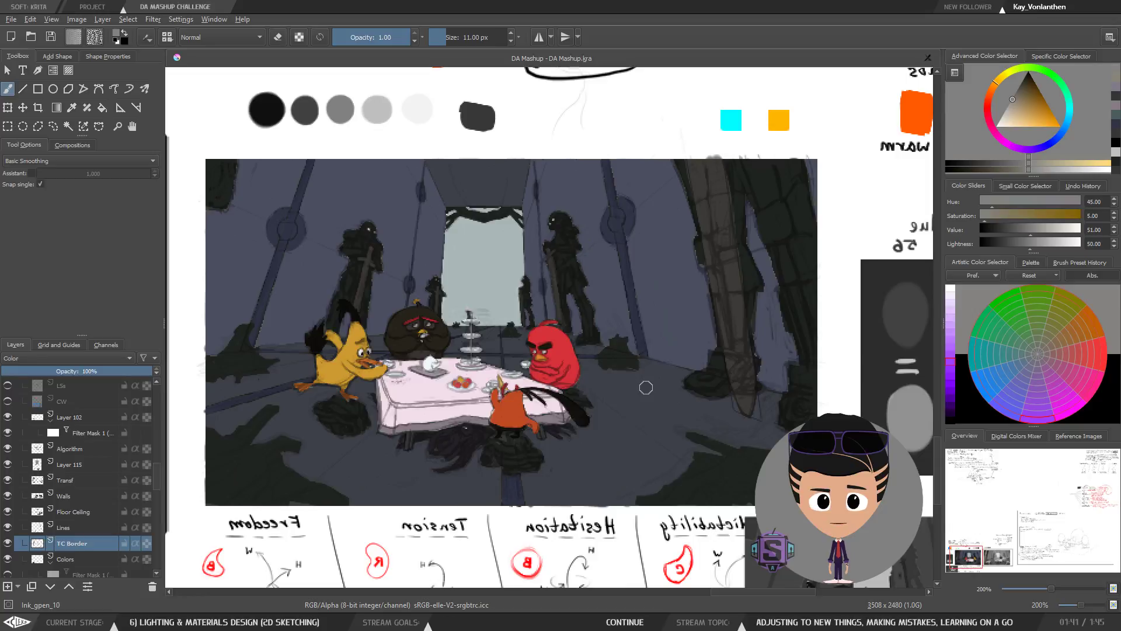
key("m")
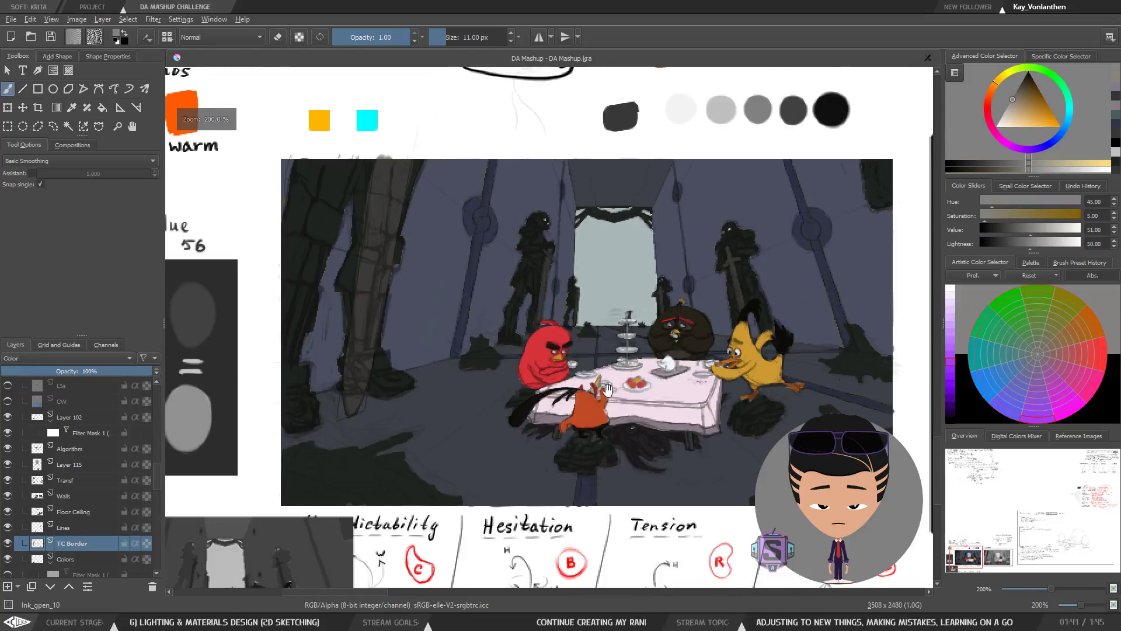
Step: Flip the canvas repeatedly to examine how the statues and swords read around the tea table
left_click_drag(608, 391, 503, 305)
key("minus")
key("minus")
key("plus")
key("plus")
key("m")
key("m")
key("m")
key("m")
key("m")
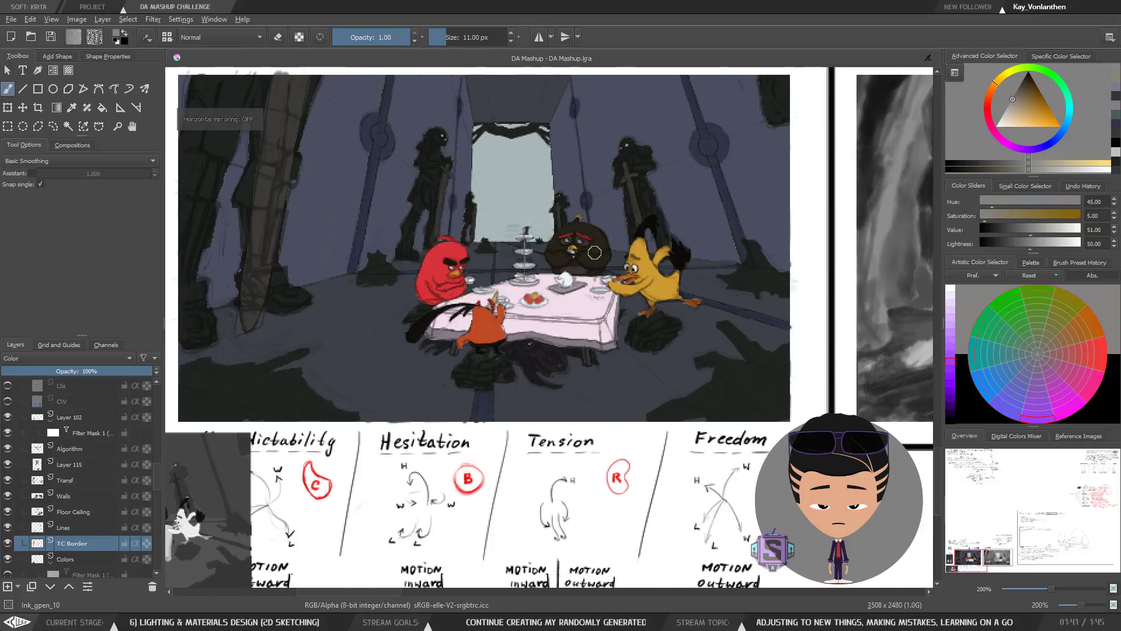
key("m")
key("m")
key("m")
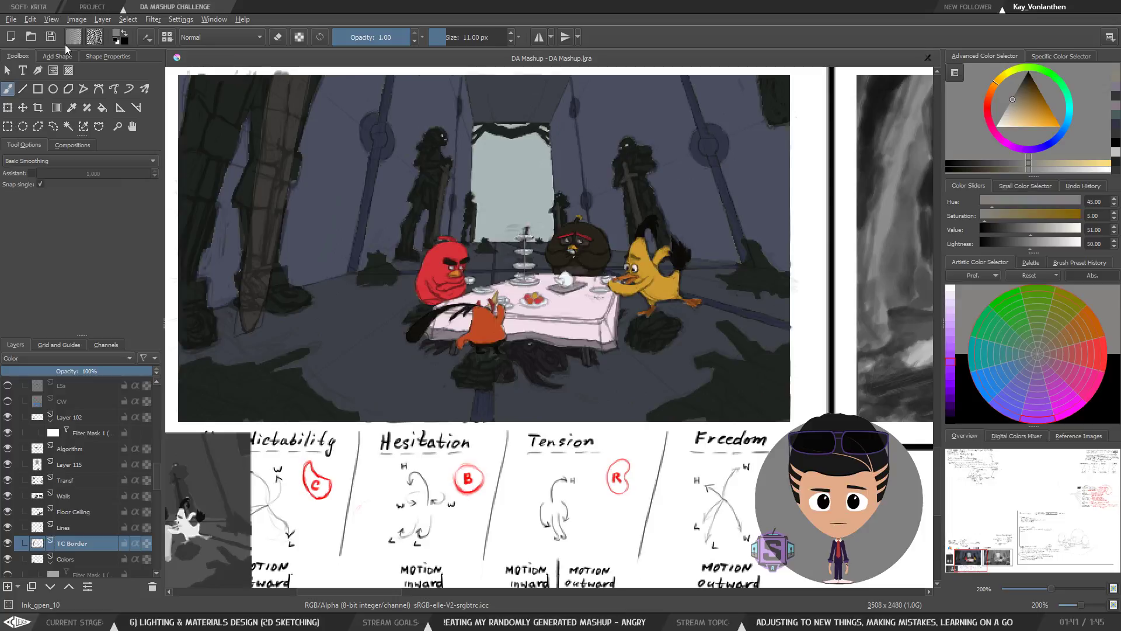
Step: Review the whole painting from a distance and closer up for remaining colour issues in the environment
mouse_move(600, 347)
left_mouse_down()
mouse_move(592, 427)
mouse_move(634, 404)
mouse_move(624, 378)
left_mouse_up()
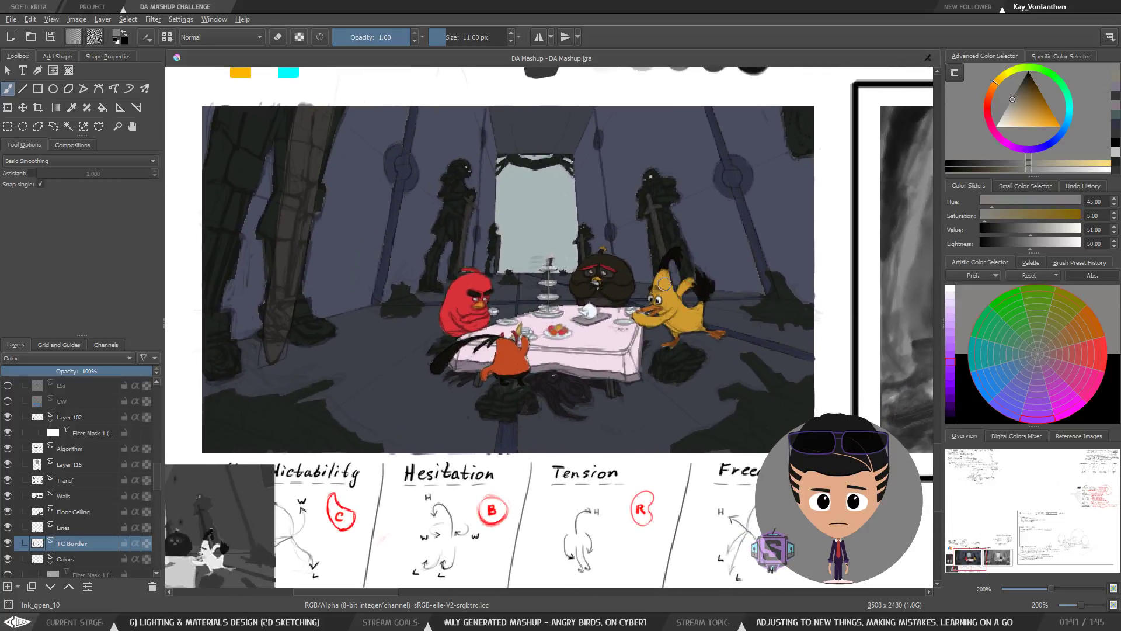
key("ctrl+minus")
key("ctrl+minus")
key("ctrl+plus")
key("ctrl+plus")
mouse_move(592, 386)
left_mouse_down()
mouse_move(538, 443)
mouse_move(536, 428)
left_mouse_up()
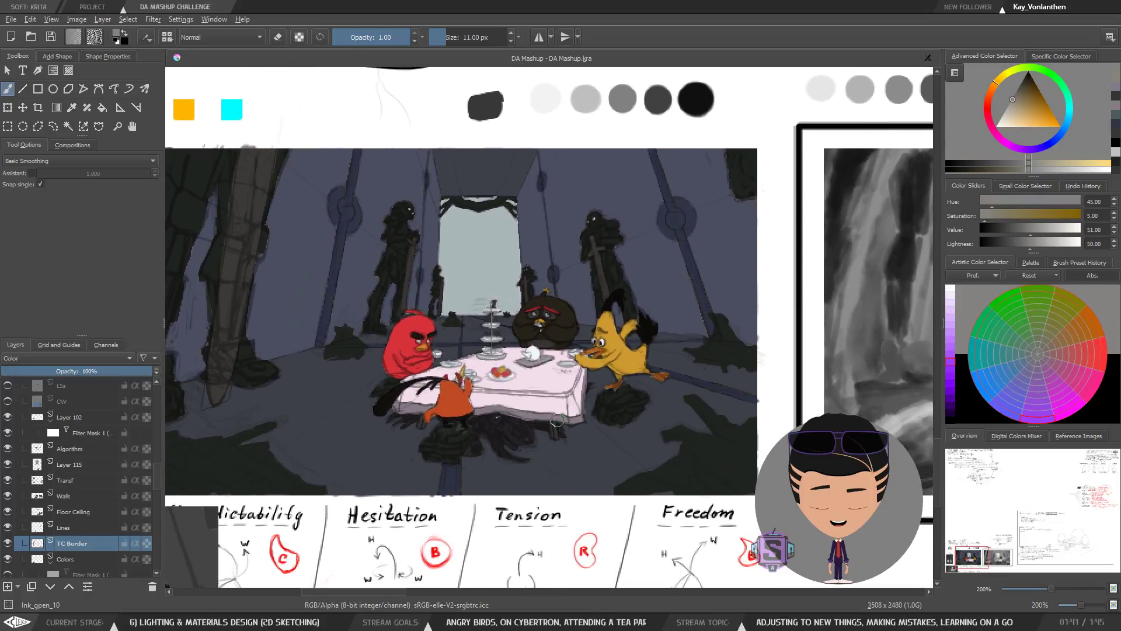
key("ctrl+minus")
key("ctrl+minus")
Step: Examine the statues, window and wall beams close up in mirrored view
key("m")
key("ctrl+plus")
key("ctrl+plus")
key("ctrl+plus")
key("ctrl+plus")
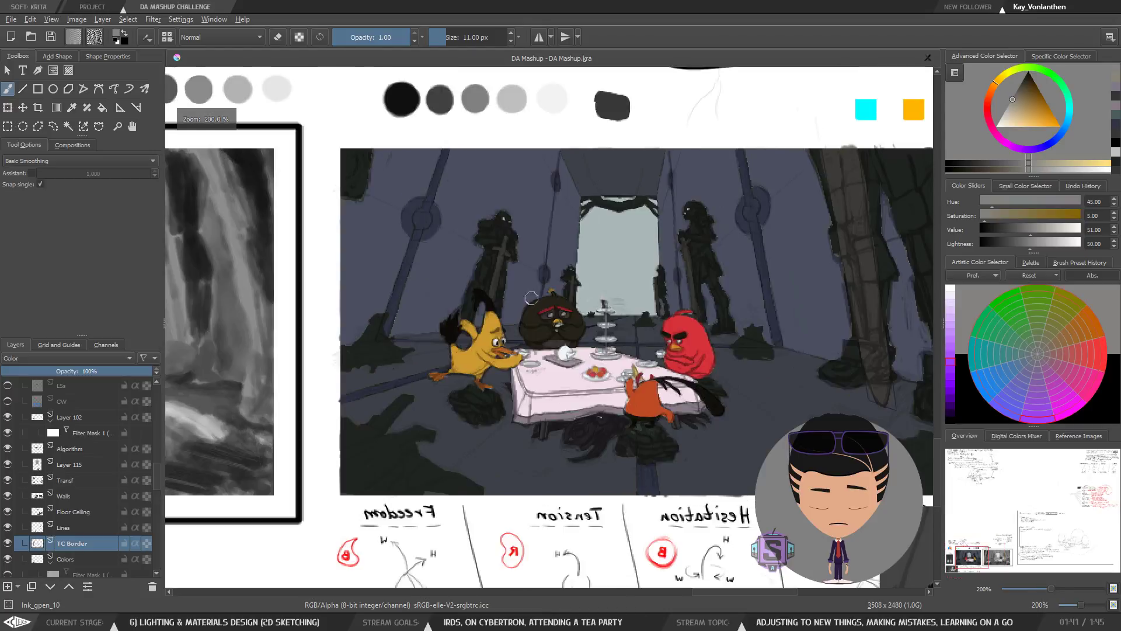
left_click_drag(512, 315, 516, 510)
left_click_drag(708, 355, 435, 382)
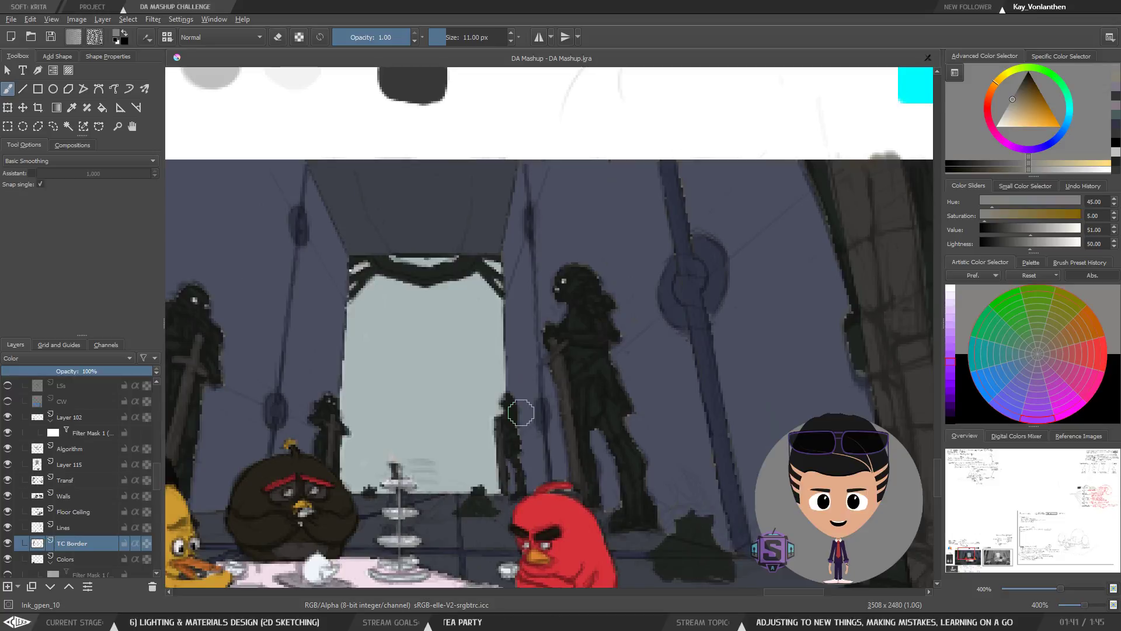
Step: Compare the whole colour scene in mirrored and normal view, including beside the surrounding value studies
key("ctrl+minus")
key("ctrl+minus")
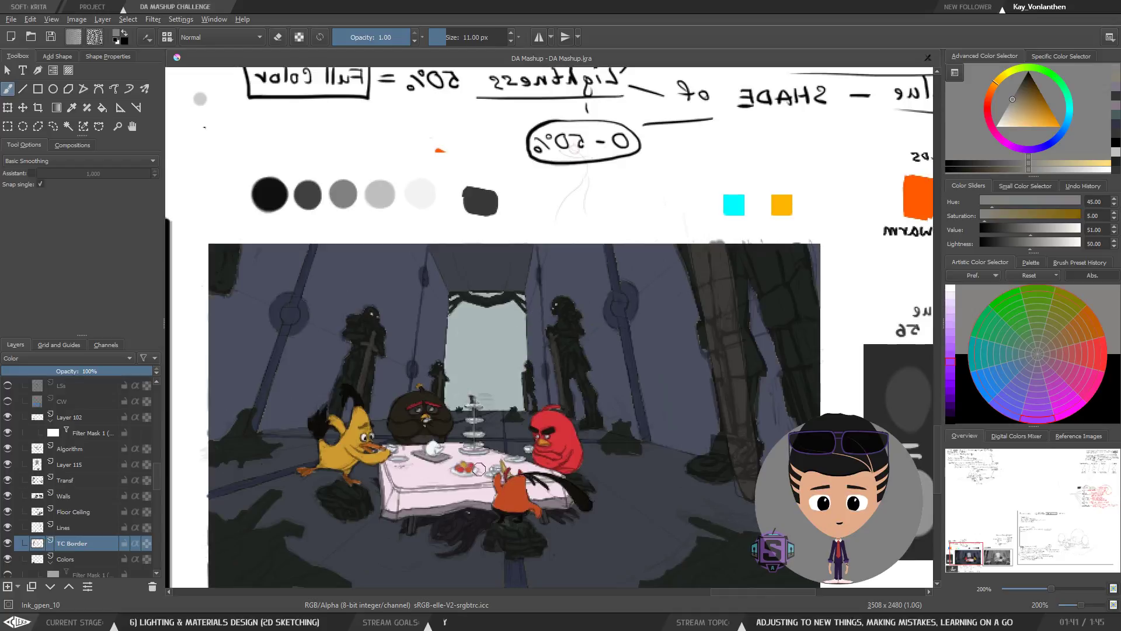
key("m")
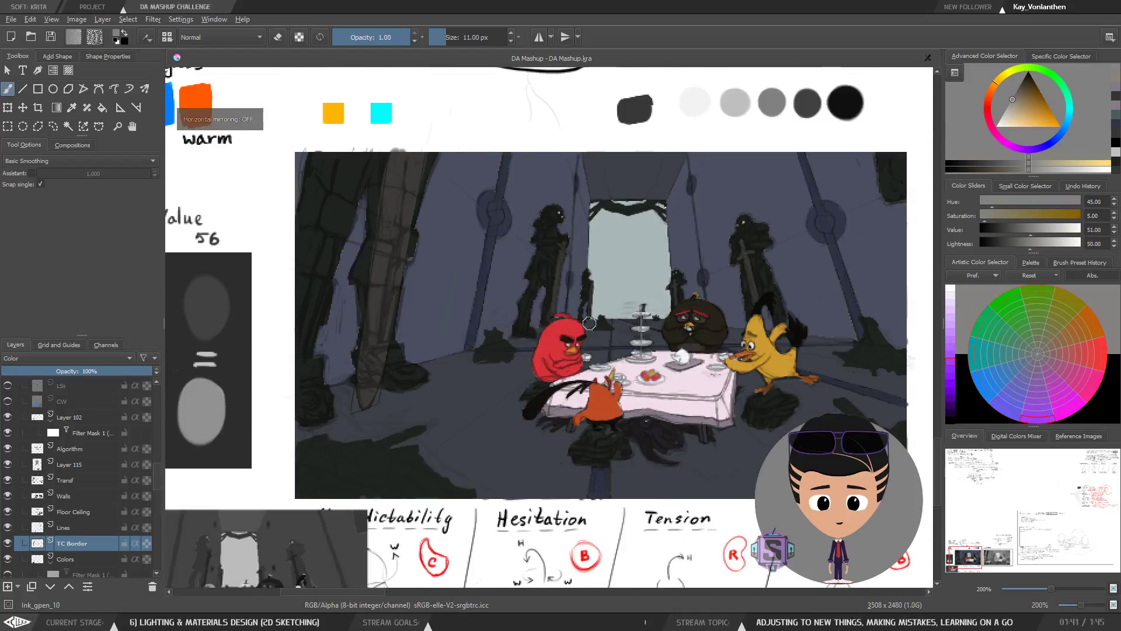
key("ctrl+minus")
key("ctrl+minus")
left_click_drag(509, 407, 460, 421)
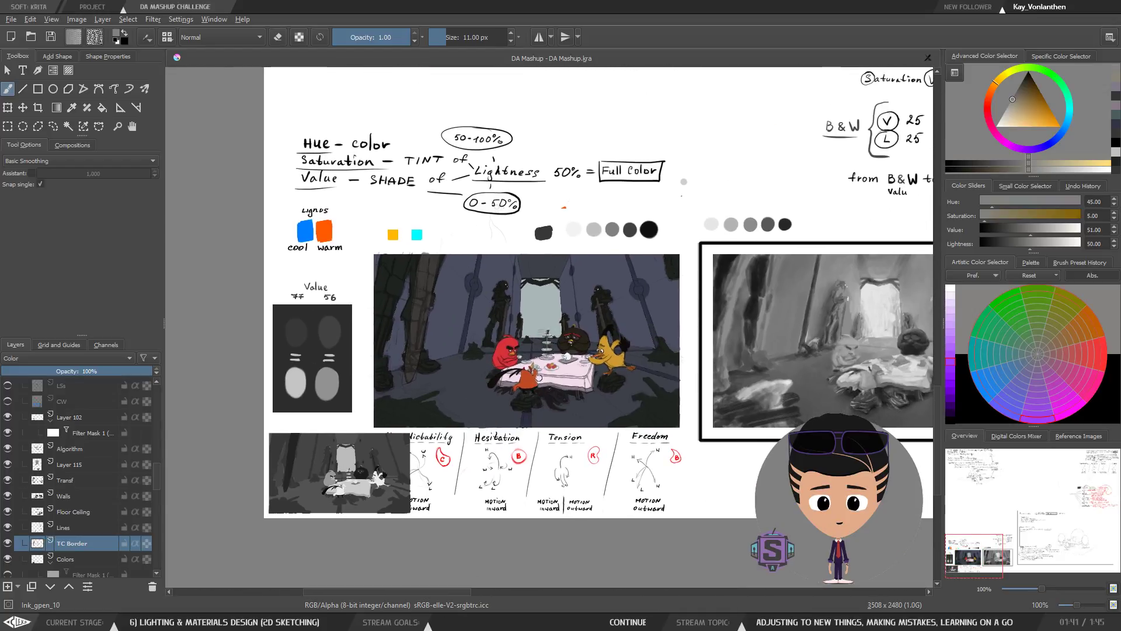
Step: Examine the statue and round wall joint beside the window close up, and check how they sit within the full scene
key("ctrl+plus")
key("ctrl+plus")
key("ctrl+plus")
key("ctrl+plus")
left_click_drag(418, 308, 597, 457)
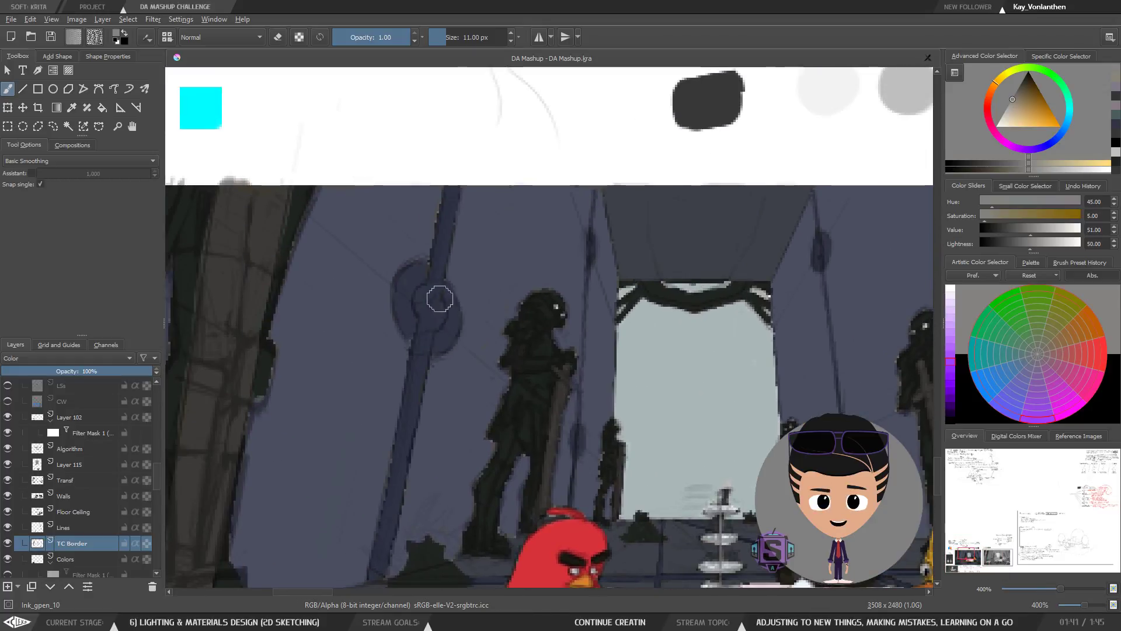
key("ctrl+plus")
key("ctrl+plus")
mouse_move(418, 343)
left_mouse_down()
mouse_move(543, 445)
mouse_move(430, 383)
left_mouse_up()
key("ctrl+plus")
key("ctrl+minus")
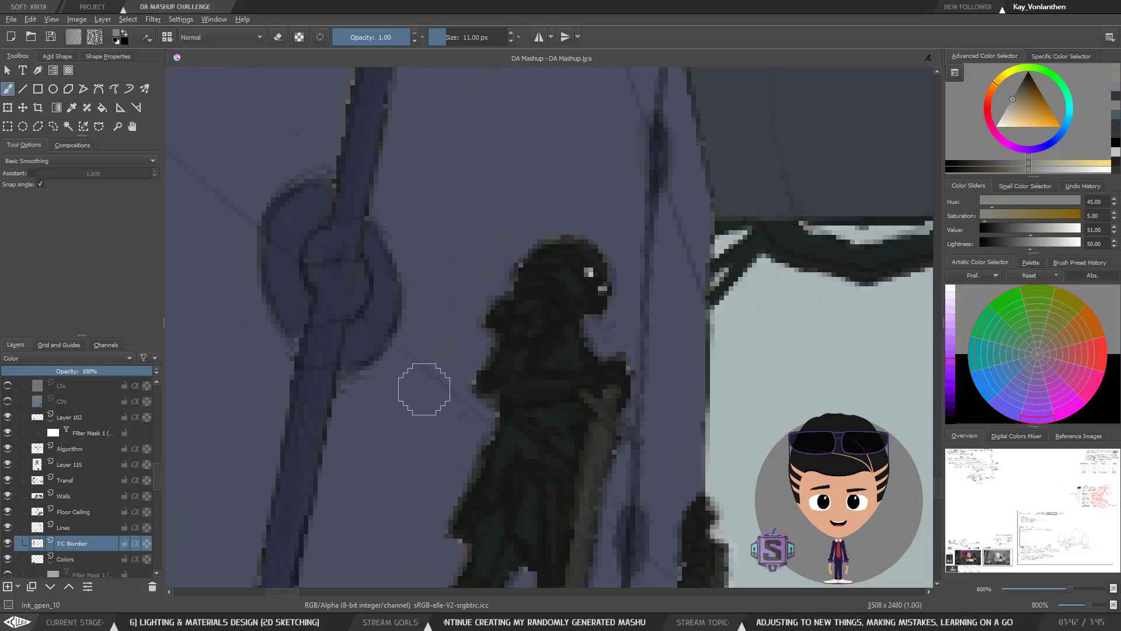
key("ctrl+minus")
key("ctrl+minus")
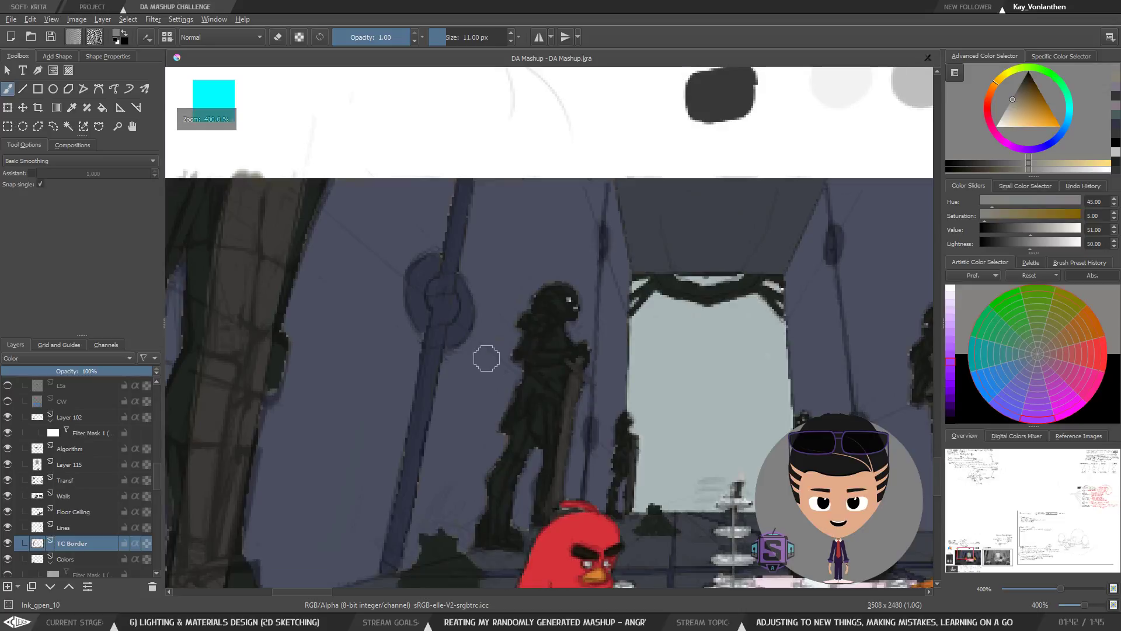
key("ctrl+minus")
key("ctrl+minus")
left_click_drag(605, 425, 472, 369)
left_click_drag(523, 399, 557, 344)
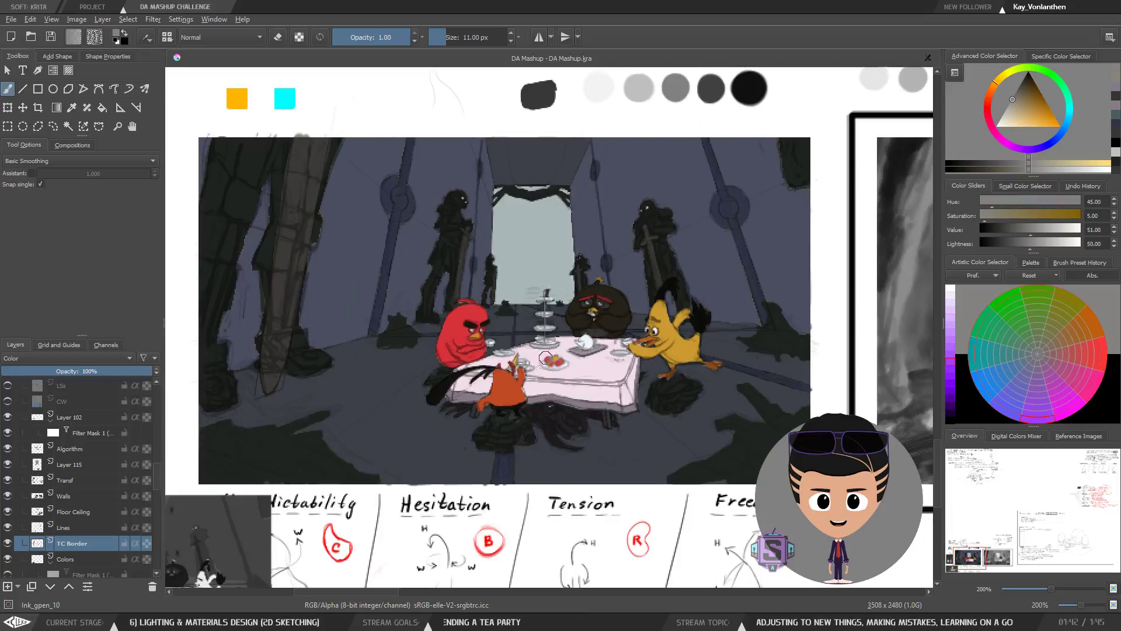
Step: Examine the birds and tea table in mirrored view, alternating between a close-up and the full painting
key("m")
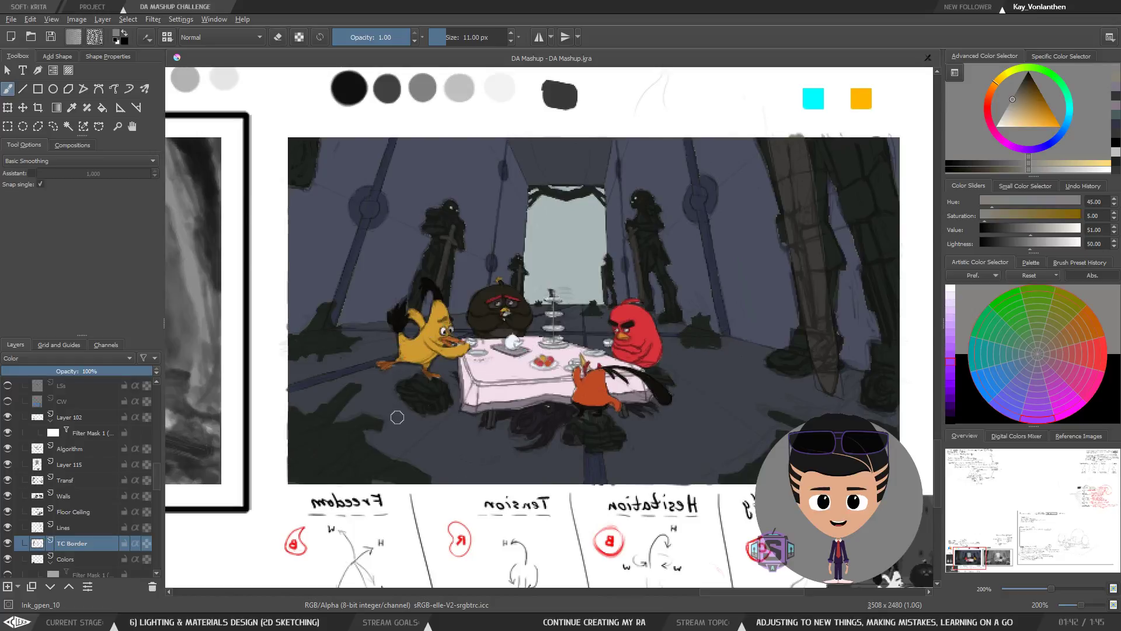
key("plus")
key("plus")
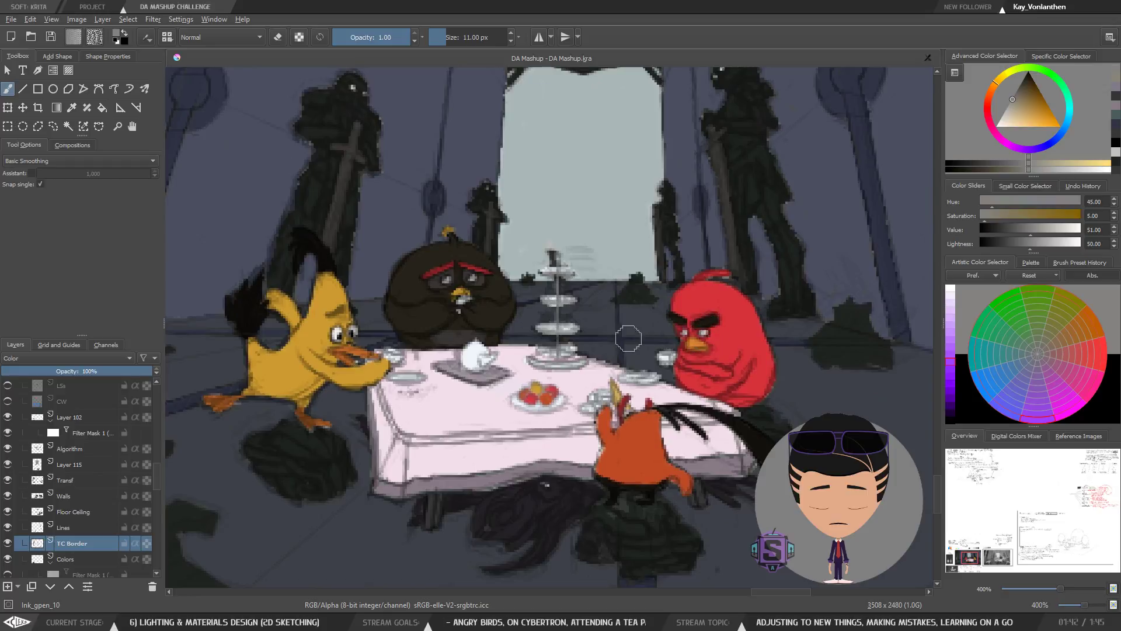
key("minus")
key("minus")
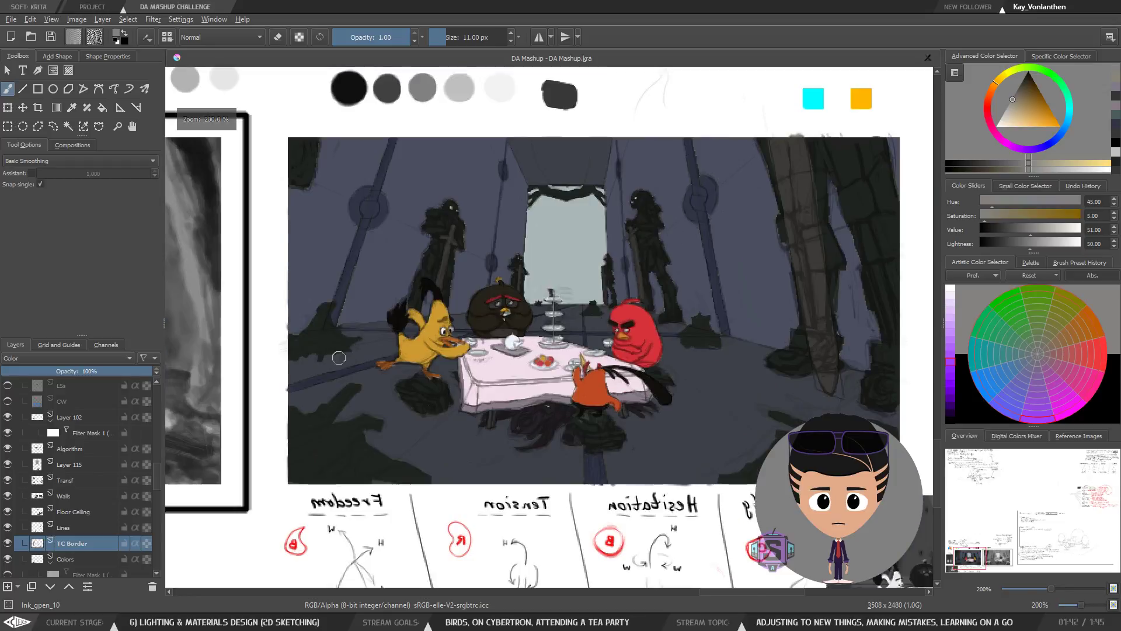
key("plus")
key("plus")
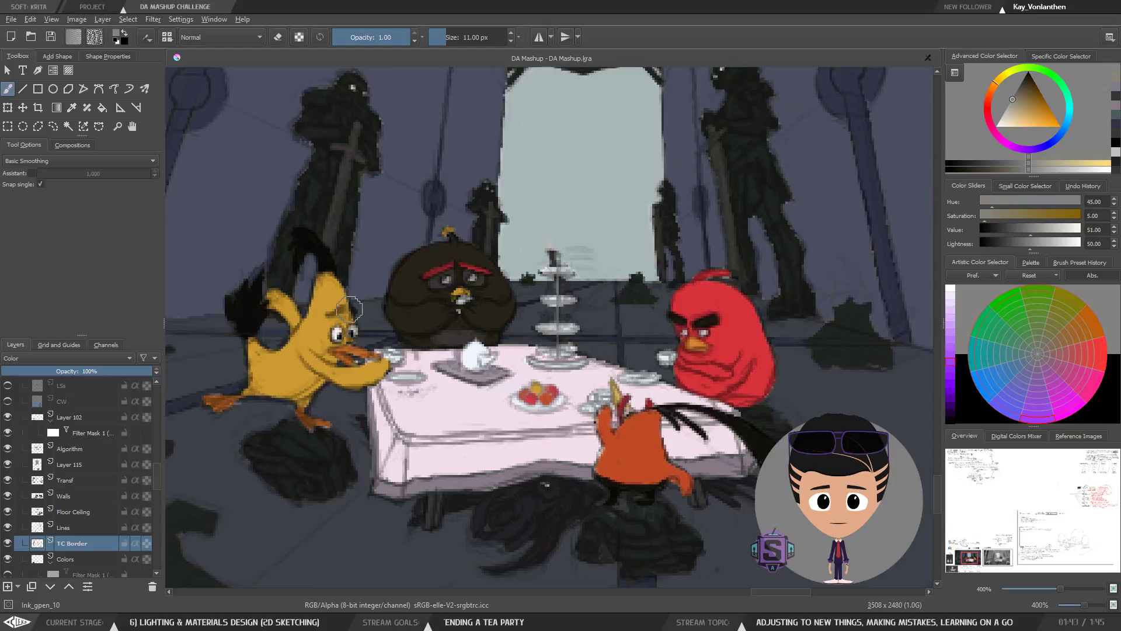
key("minus")
key("minus")
Step: Compare the tea party group close up in normal view with the full scene in mirrored view
key("m")
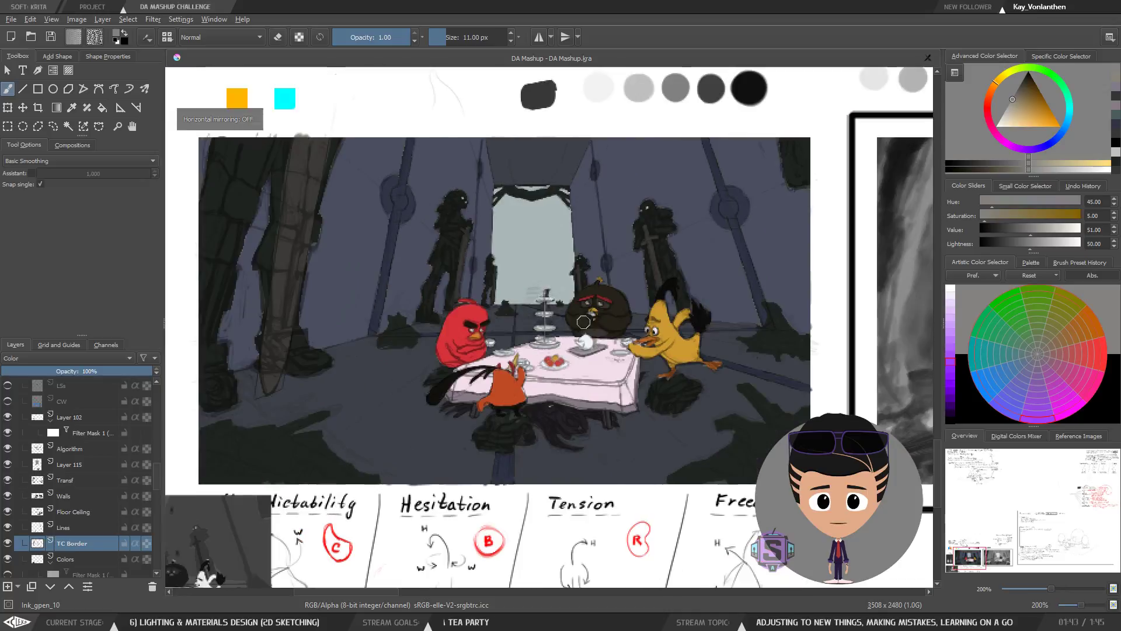
key("plus")
key("plus")
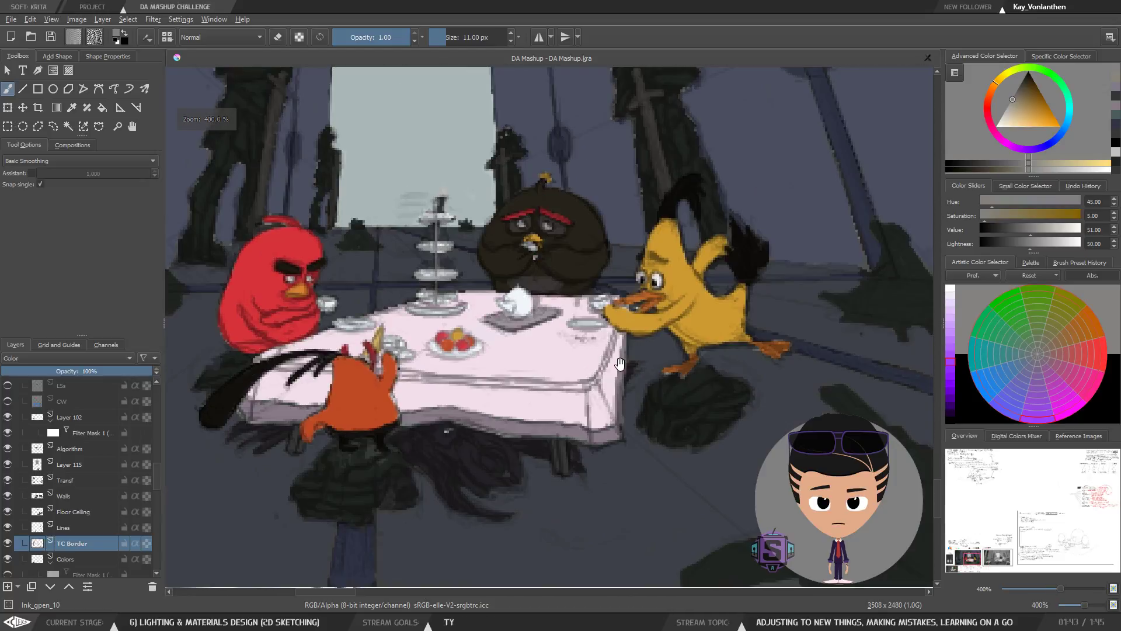
left_click_drag(621, 396, 621, 405)
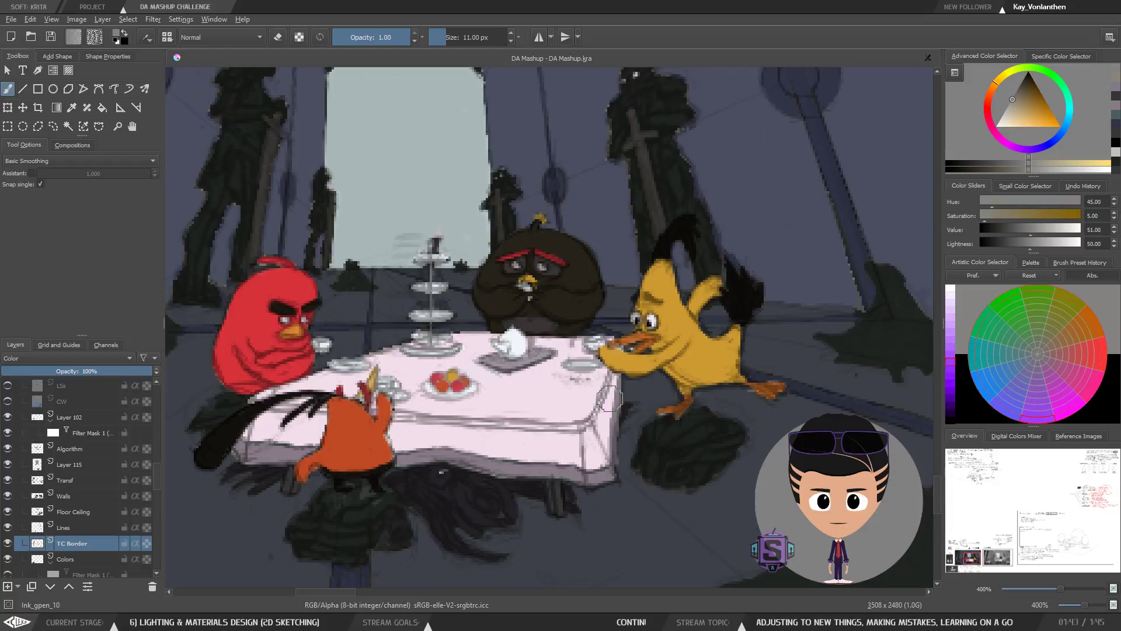
key("m")
key("minus")
key("minus")
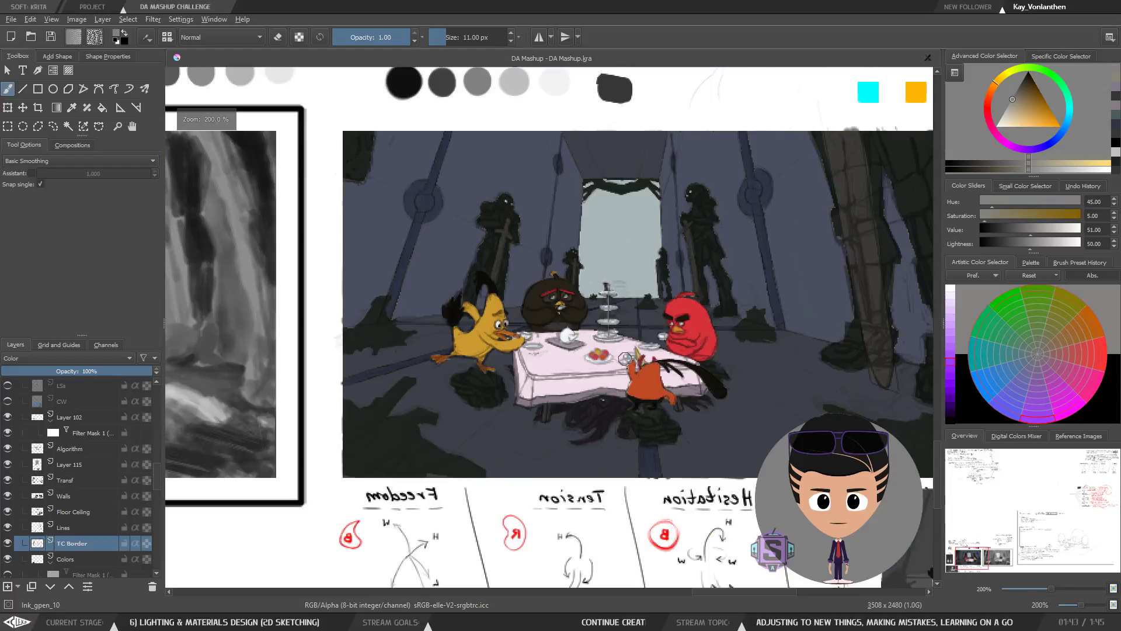
left_click_drag(615, 394, 473, 406)
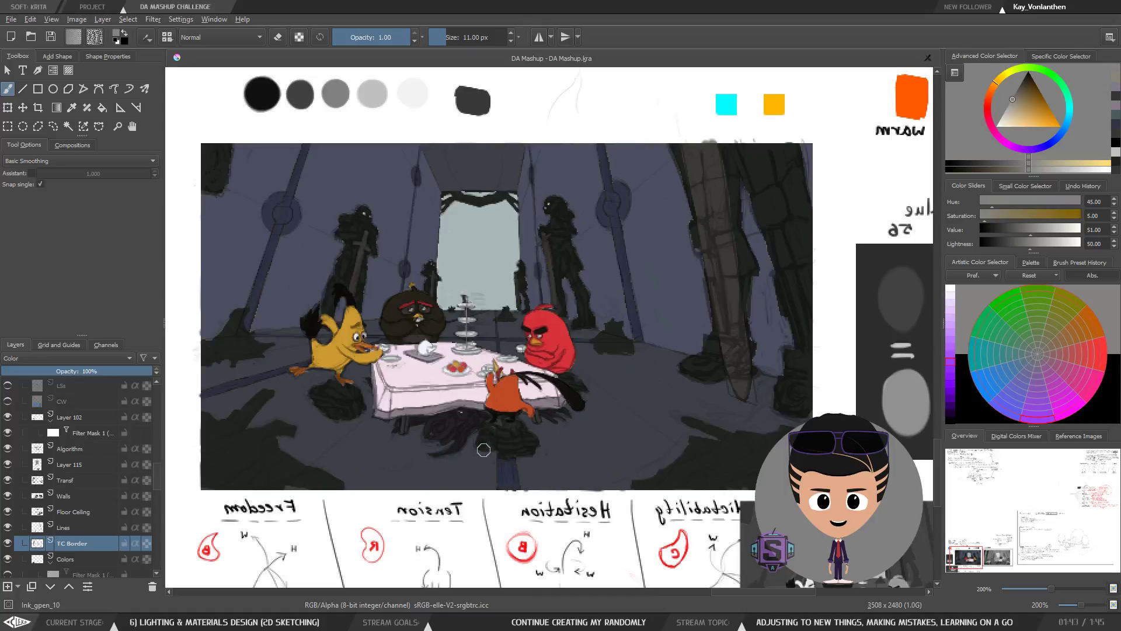
Step: Review the unmirrored painting at several magnifications to judge how the birds stand out from the environment
key("m")
key("minus")
key("minus")
key("plus")
key("plus")
key("plus")
key("plus")
key("minus")
key("minus")
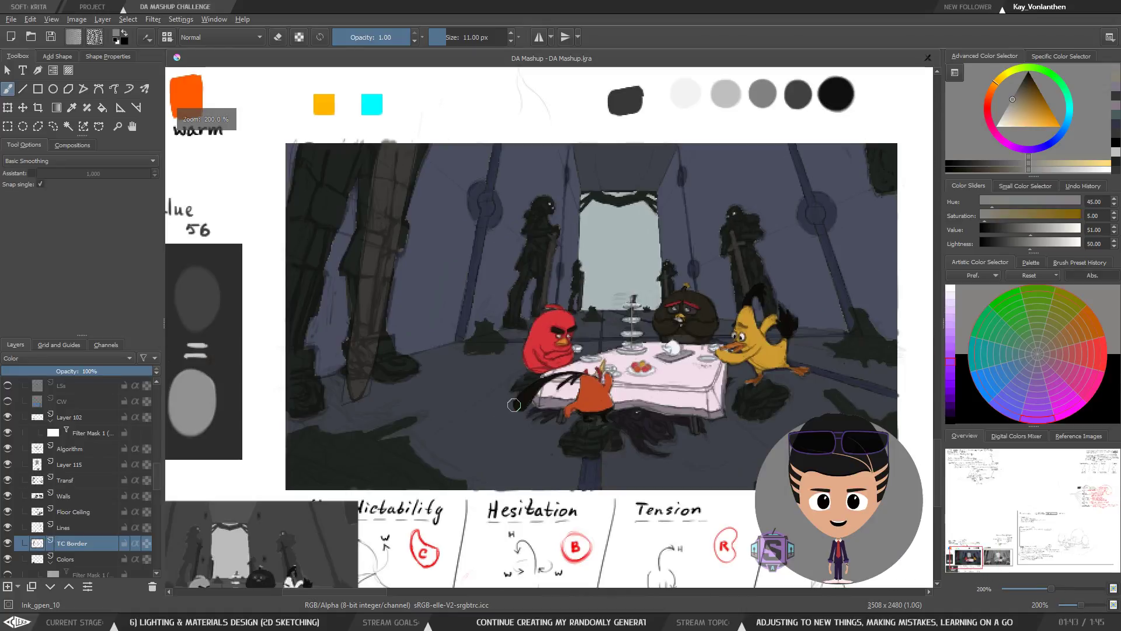
key("minus")
key("plus")
mouse_move(550, 443)
left_mouse_down()
mouse_move(475, 448)
mouse_move(489, 432)
mouse_move(456, 458)
mouse_move(464, 467)
mouse_move(469, 379)
mouse_move(488, 404)
mouse_move(525, 418)
left_mouse_up()
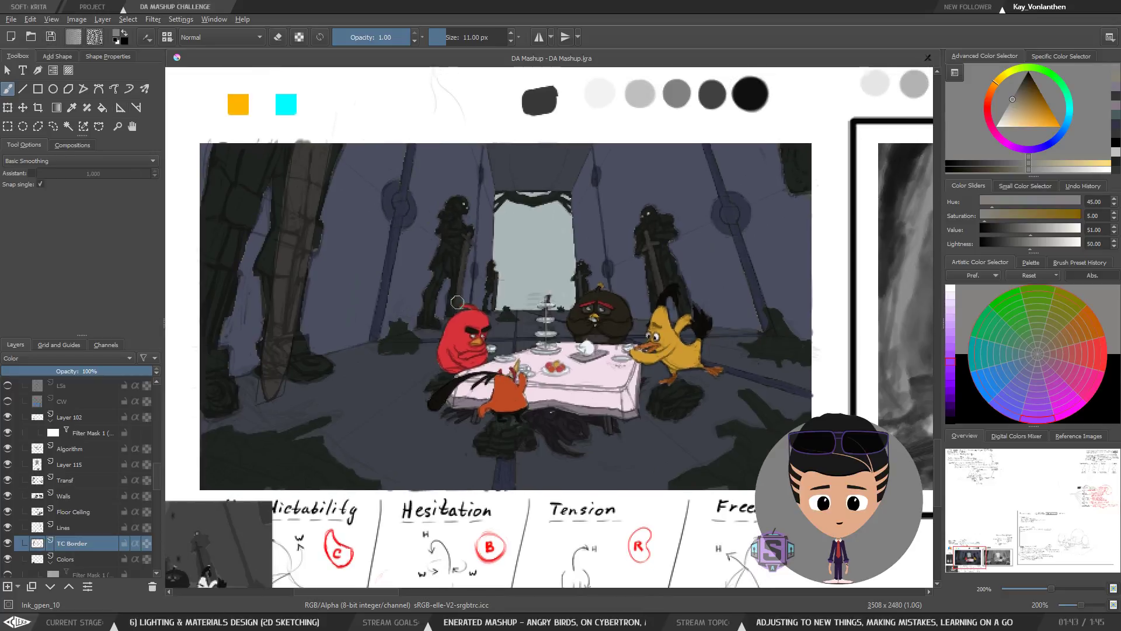
Step: Flip the full painting back and forth repeatedly to check its horizontal balance
key("m")
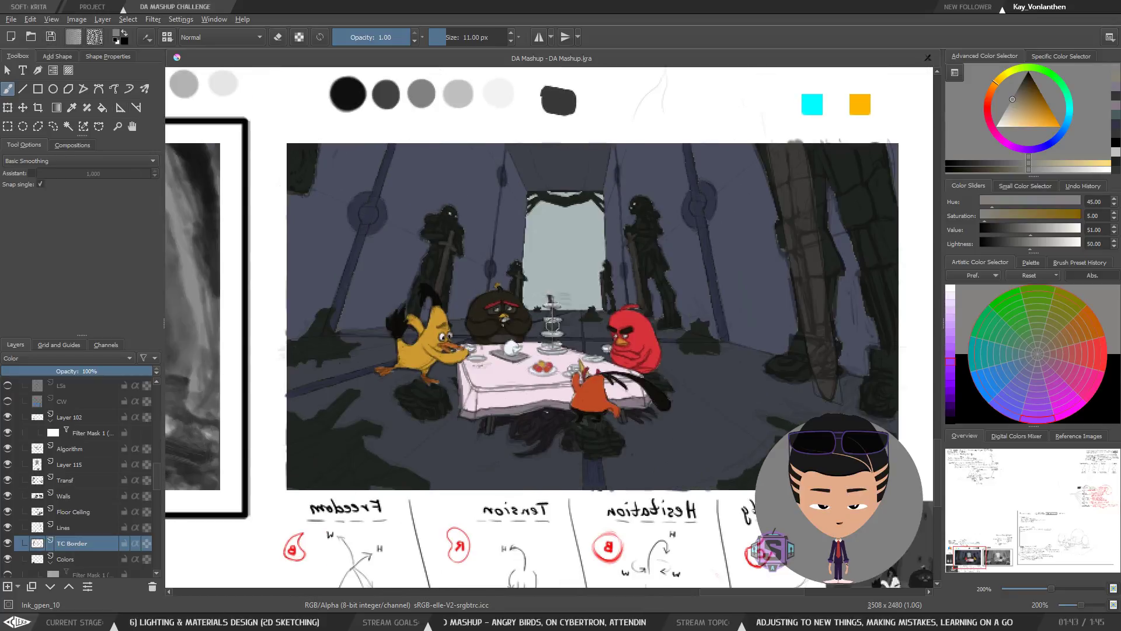
key("m")
key("m")
key("m")
key("m")
key("m")
key("m")
key("m")
key("m")
key("m")
key("m")
key("m")
key("m")
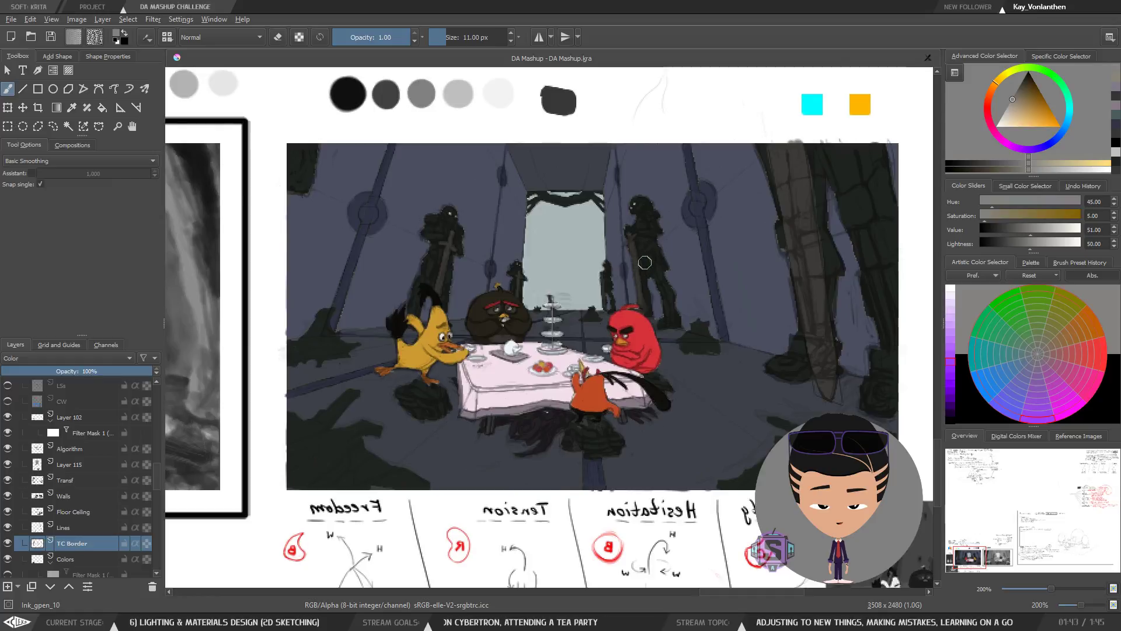
key("minus")
key("plus")
key("m")
key("plus")
key("minus")
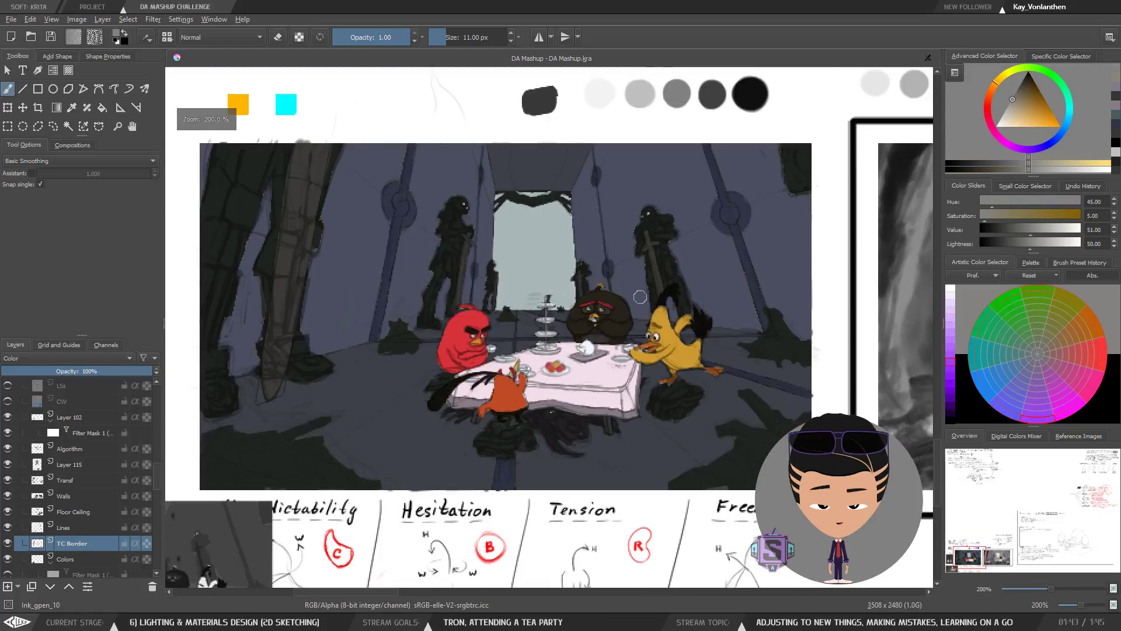
mouse_move(596, 338)
left_mouse_down()
mouse_move(557, 378)
mouse_move(592, 351)
left_mouse_up()
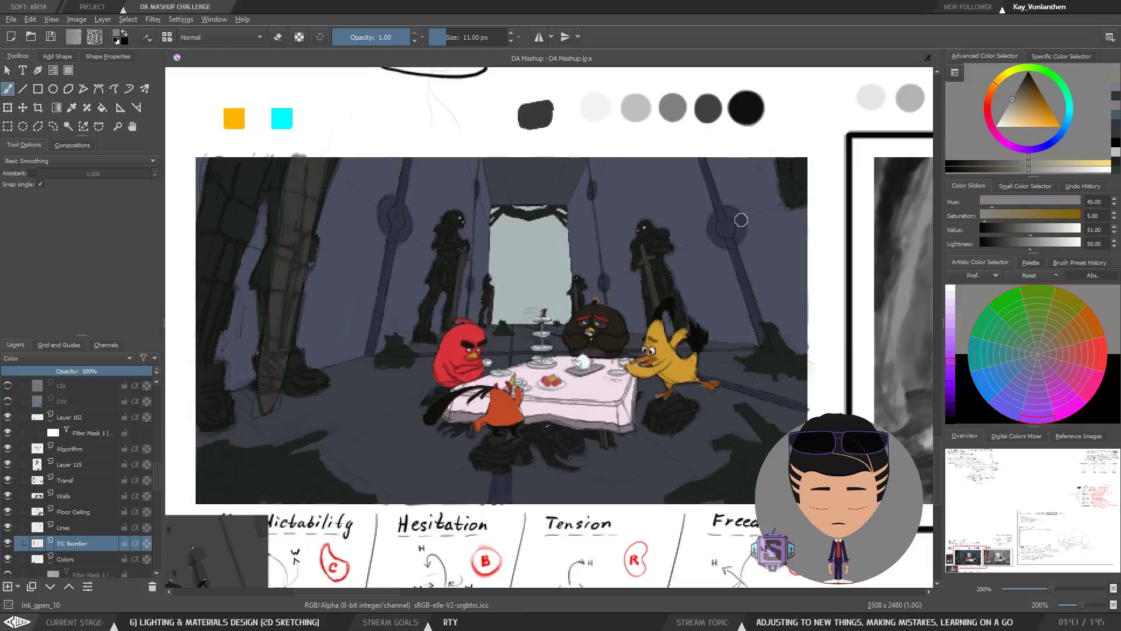
Step: Inspect the tablecloth, tableware and seated birds close up, and review them again within the full painting
scroll(610, 427, "up", 5)
scroll(637, 392, "down", 1)
left_click_drag(628, 339, 667, 444)
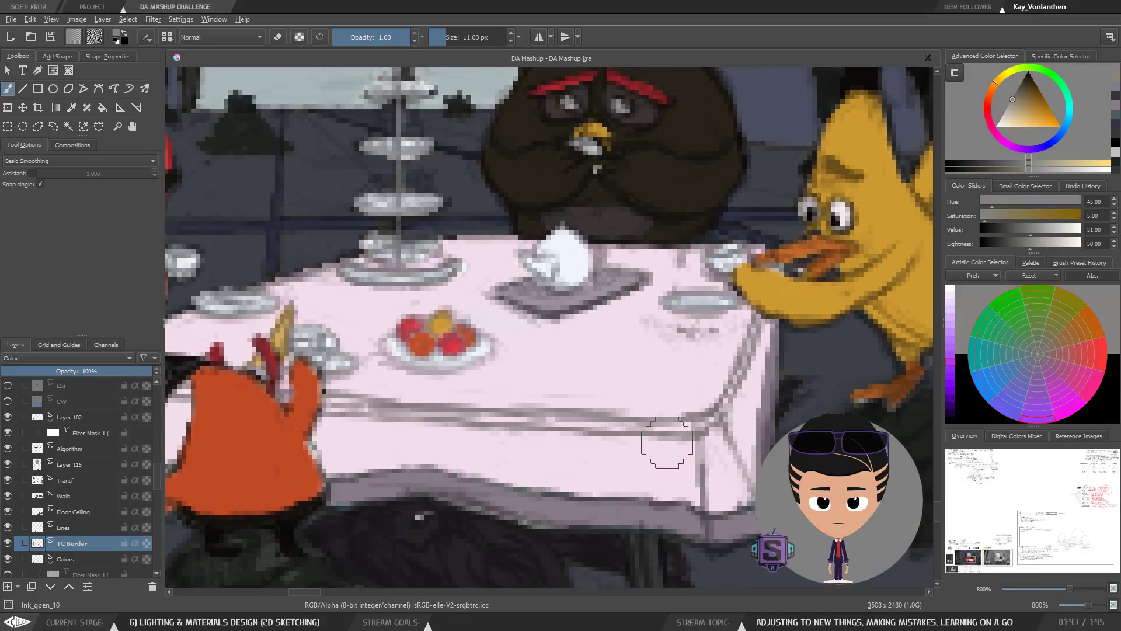
scroll(667, 443, "down", 1)
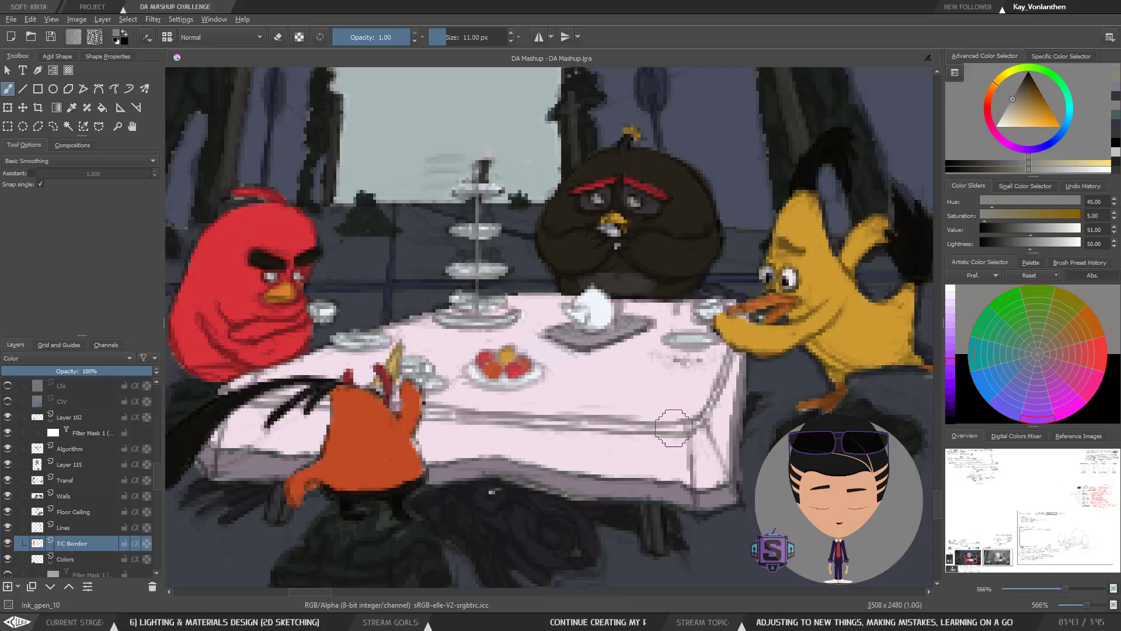
scroll(652, 371, "down", 4)
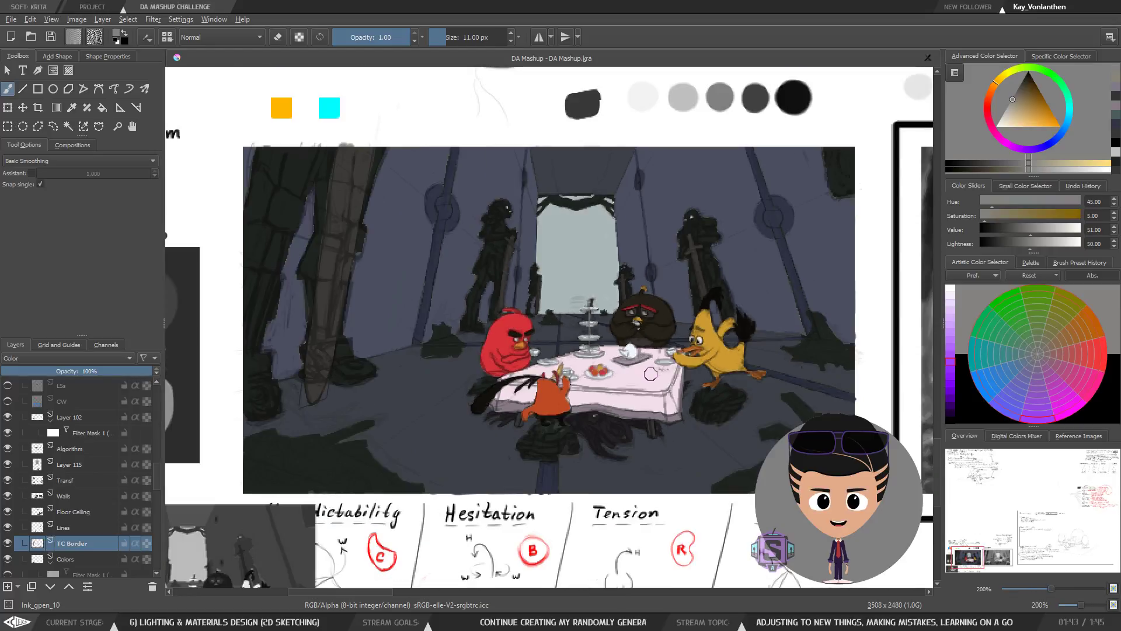
left_click_drag(650, 373, 642, 387)
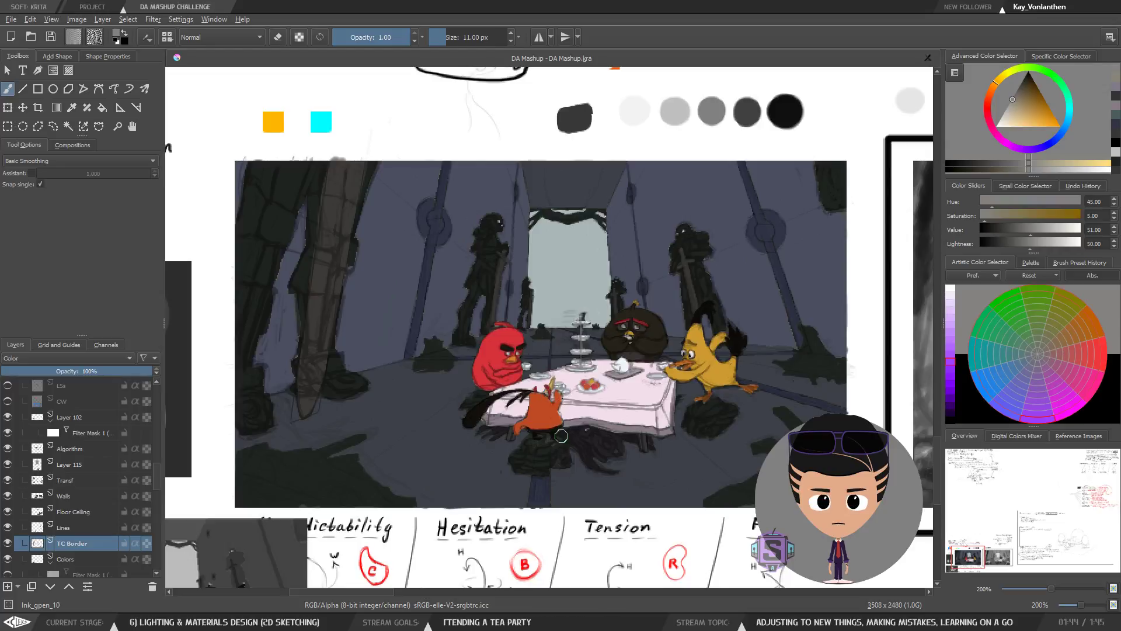
Step: Look over the giant legs, statues, wall beams and floor across the room at moderate magnification
scroll(564, 437, "up", 1)
left_click_drag(522, 435, 546, 492)
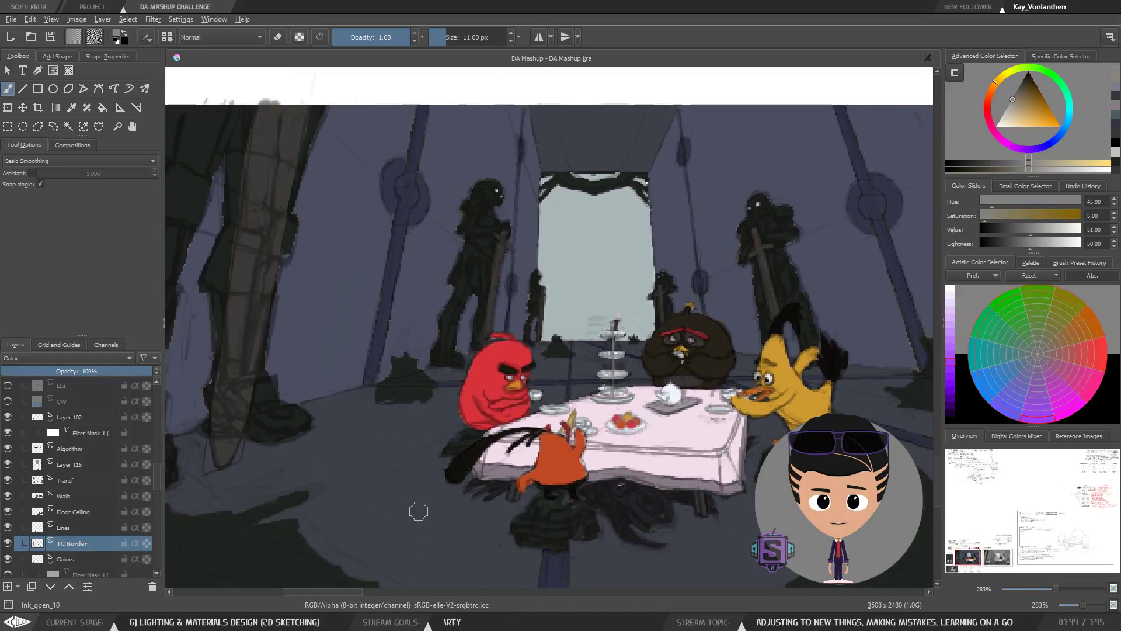
left_click_drag(410, 502, 415, 438)
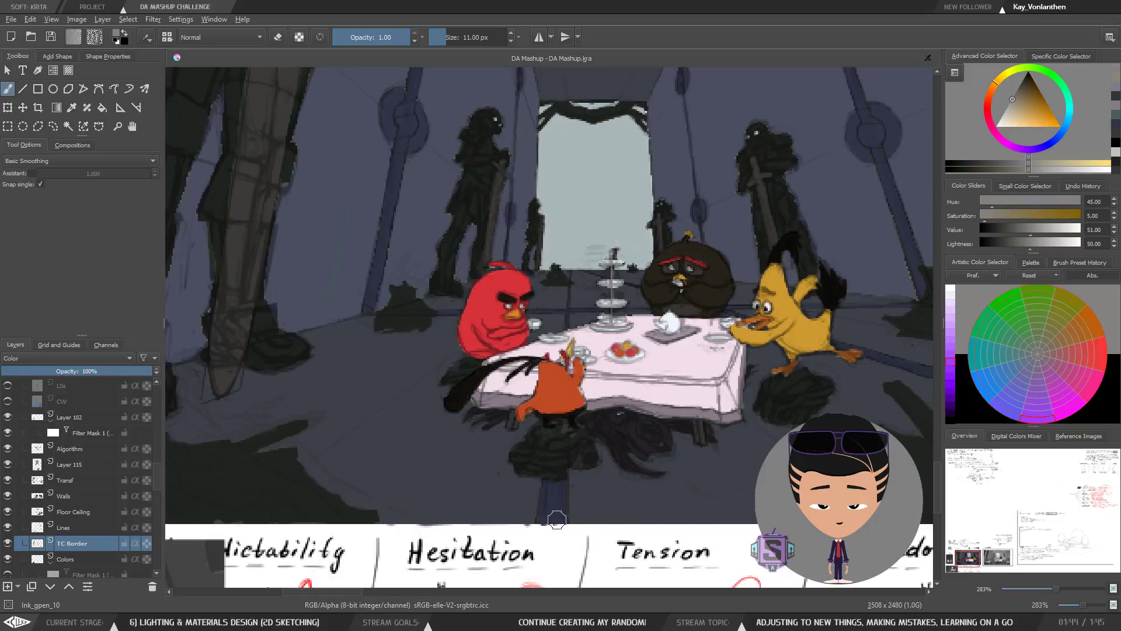
left_click_drag(447, 335, 459, 452)
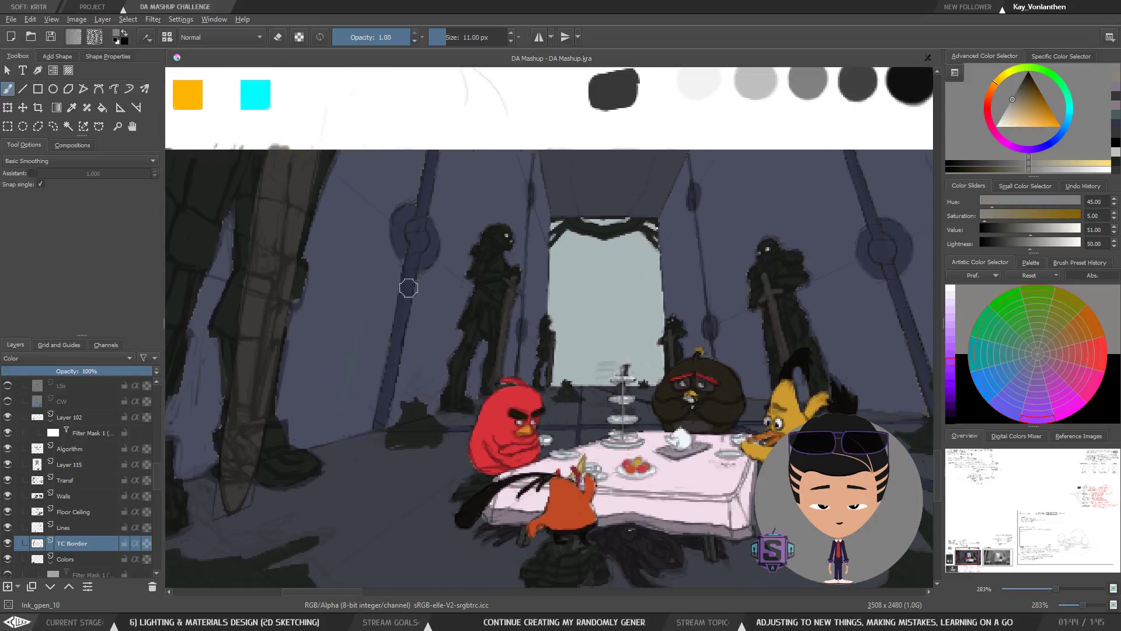
mouse_move(425, 195)
left_mouse_down()
mouse_move(404, 376)
mouse_move(443, 254)
left_mouse_up()
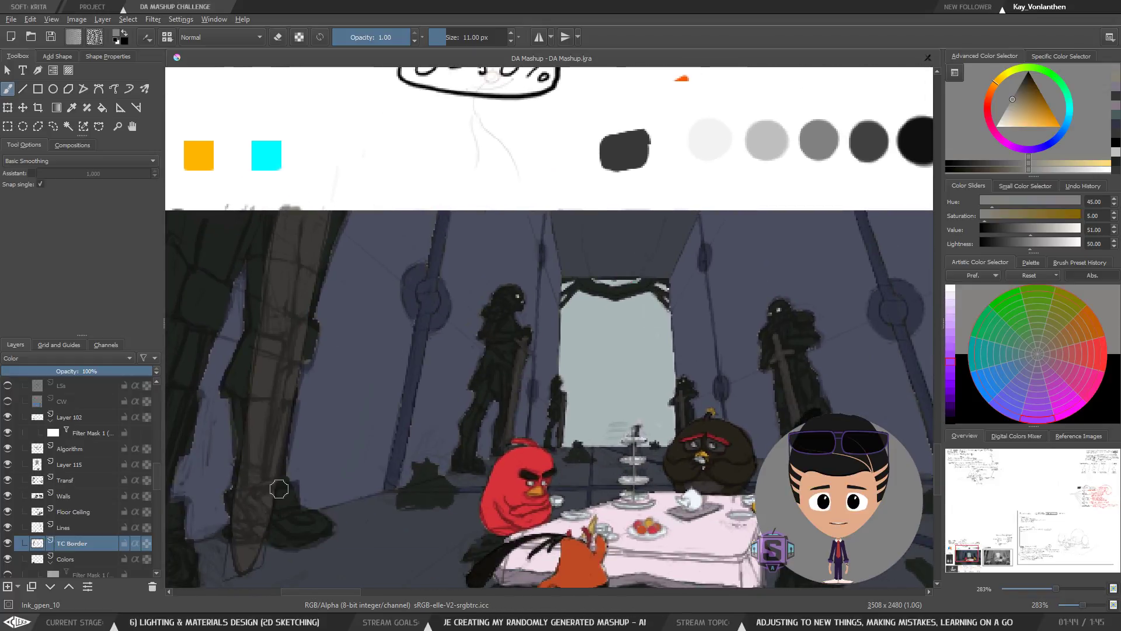
left_click_drag(302, 466, 431, 449)
left_click_drag(720, 435, 486, 356)
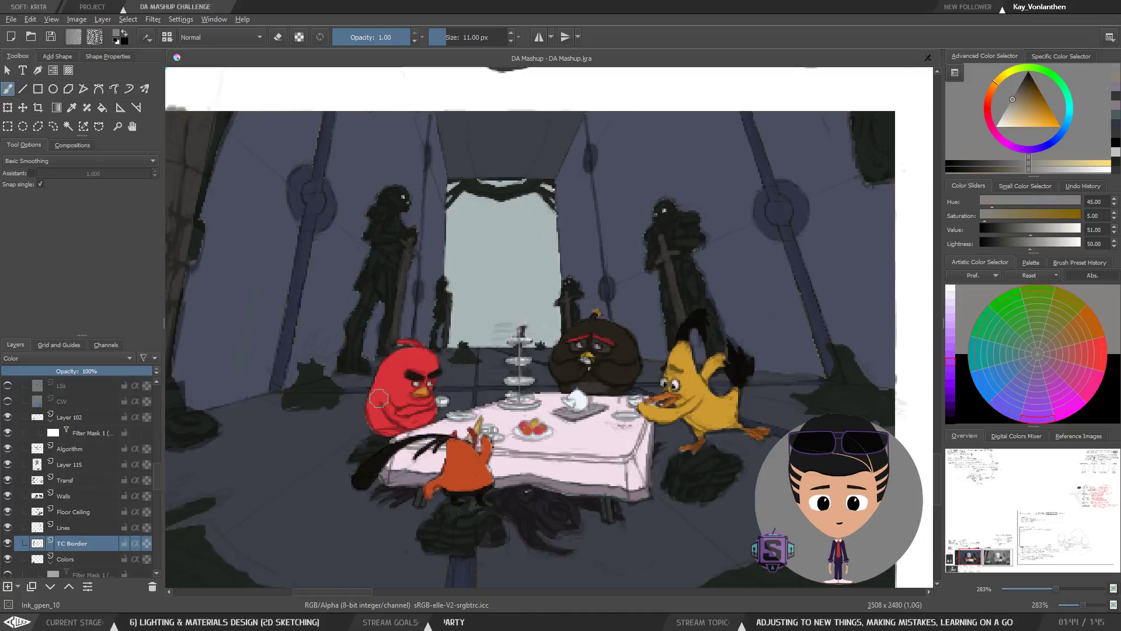
Step: Examine the red bird, the other guests and the dark shapes beneath the tea table close up
scroll(433, 427, "up", 2)
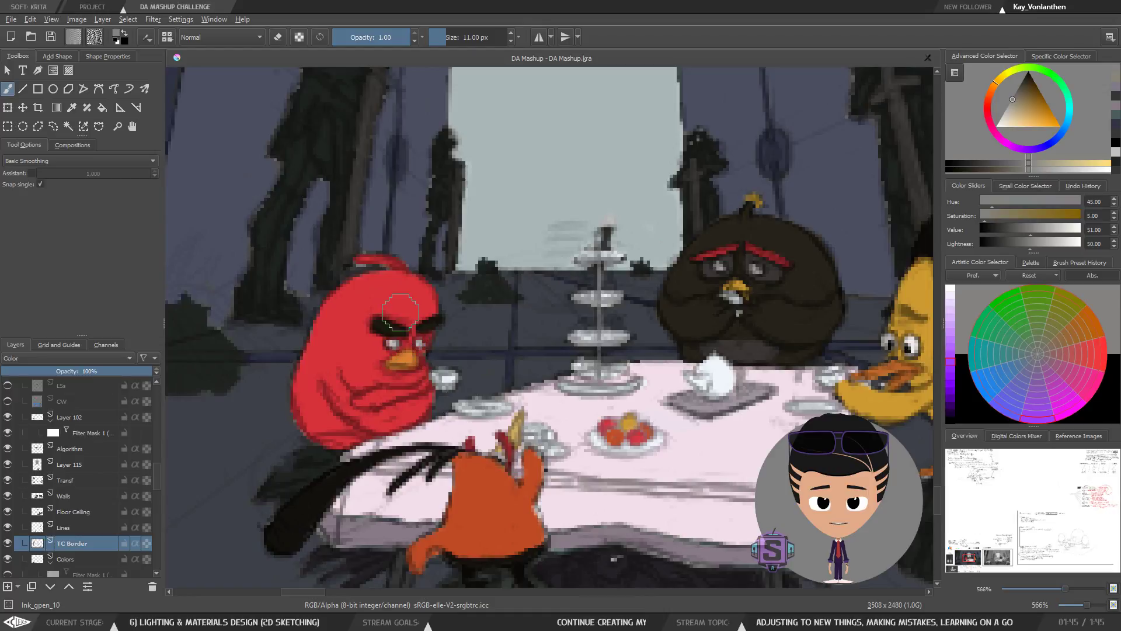
left_click_drag(443, 423, 428, 401)
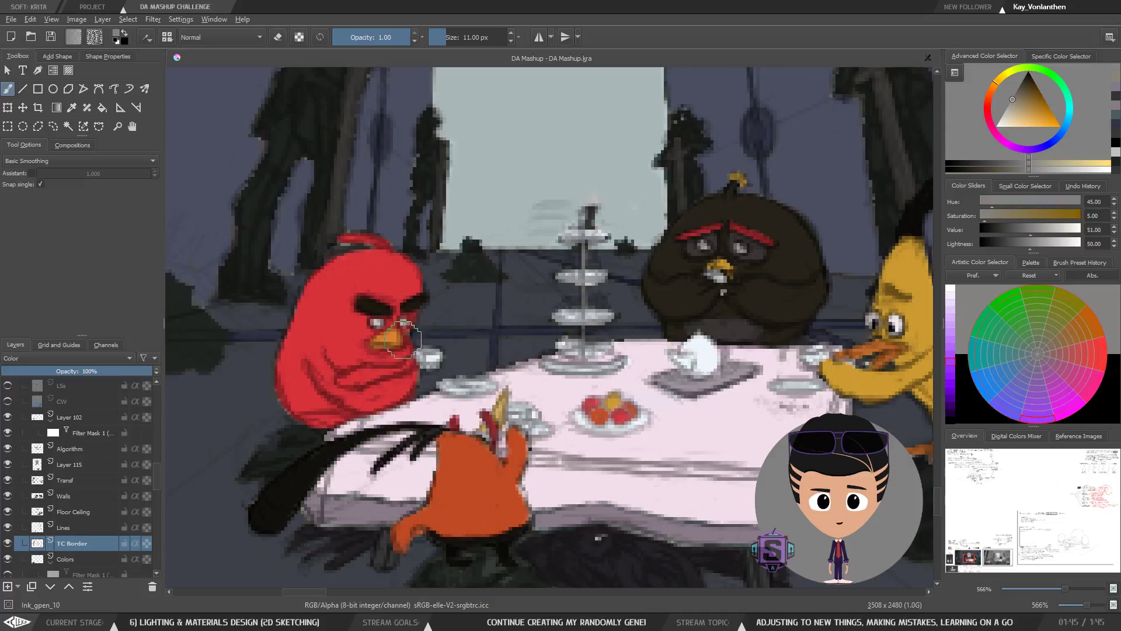
left_click_drag(768, 293, 716, 313)
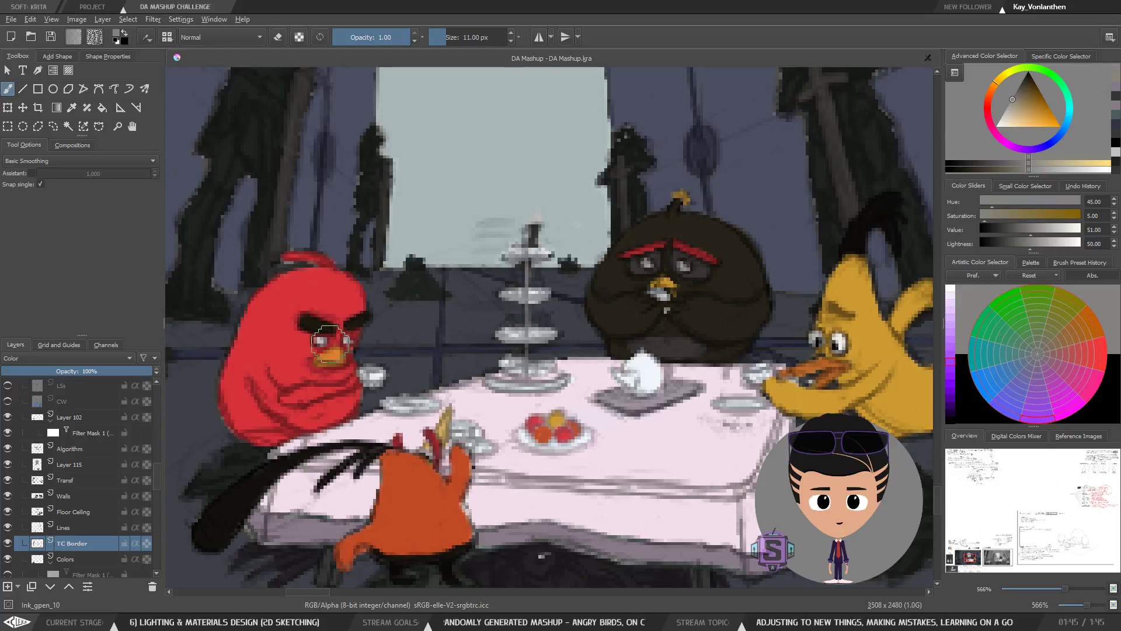
left_click_drag(460, 427, 474, 297)
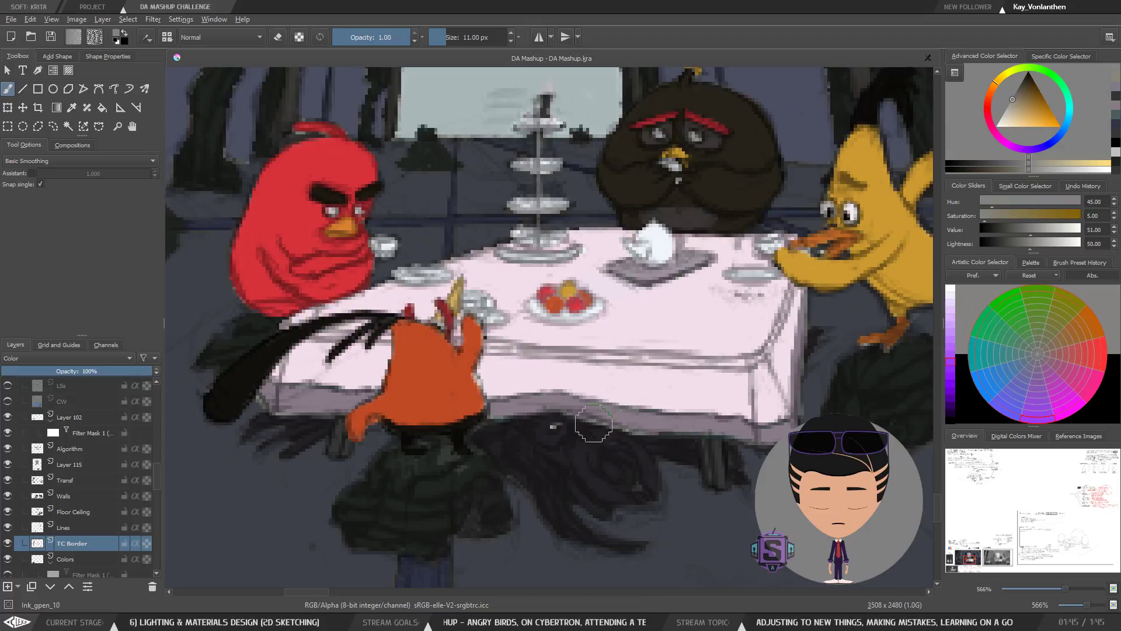
Step: Examine the area beneath the tea table and the seated birds close up, and review them within the full painting
left_click_drag(626, 530, 573, 453)
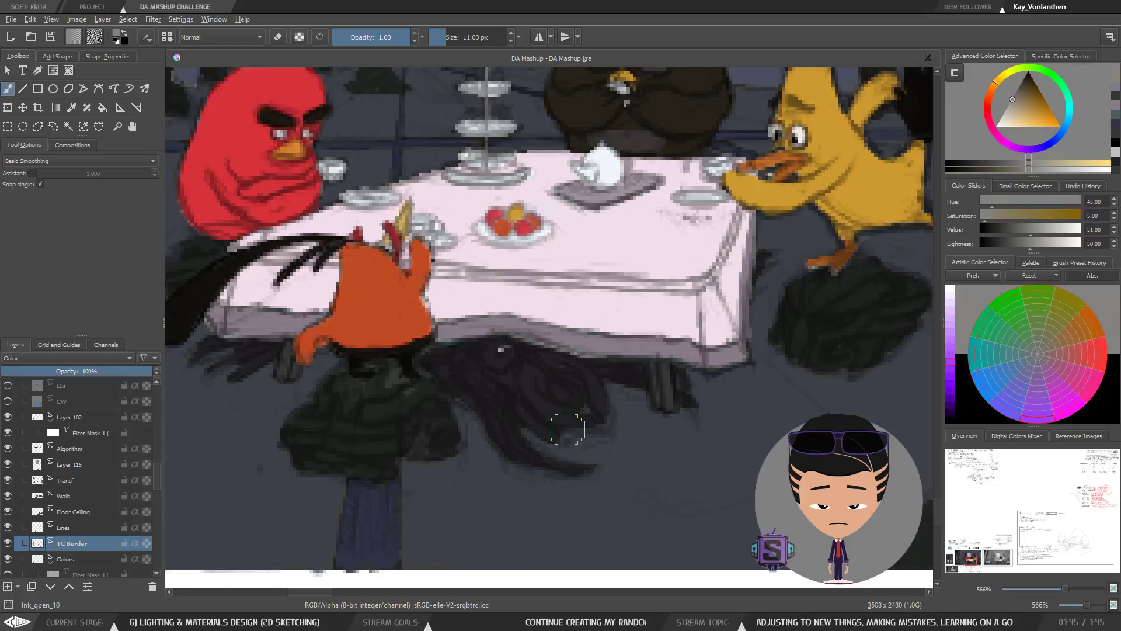
scroll(569, 429, "down", 1)
left_click_drag(831, 374, 694, 403)
scroll(696, 401, "down", 2)
left_click_drag(607, 367, 621, 352)
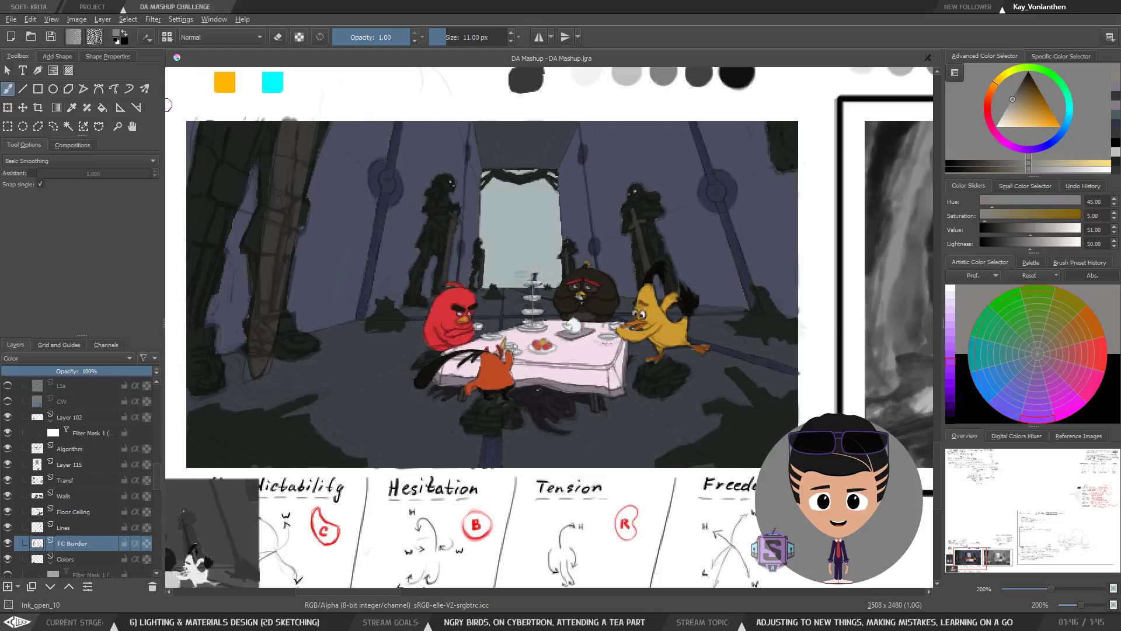
scroll(518, 315, "up", 4)
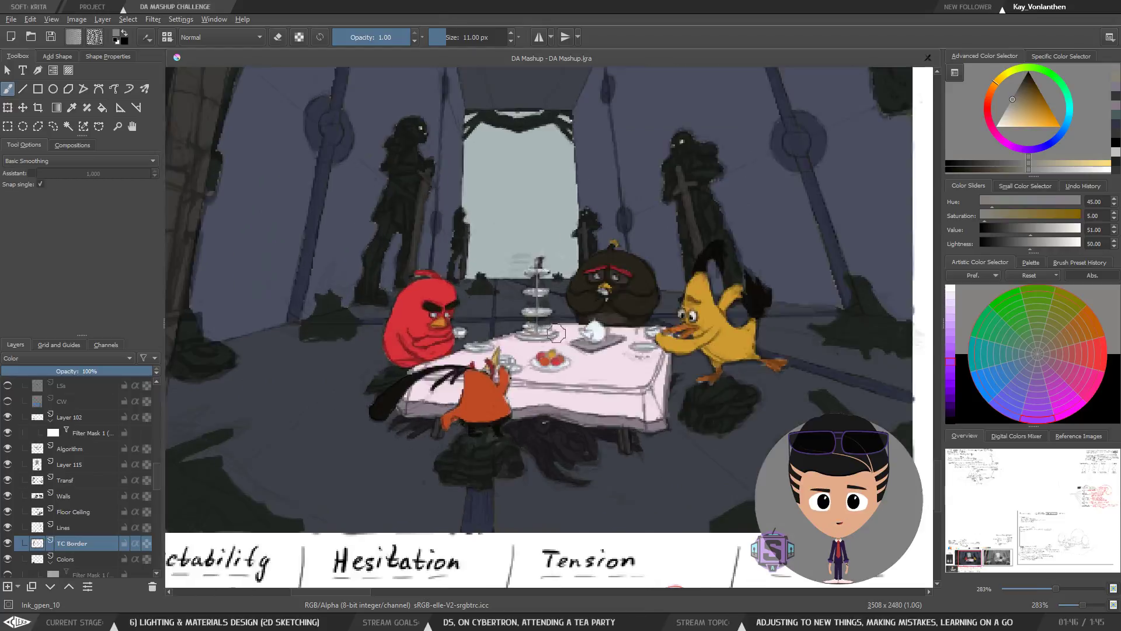
left_click_drag(578, 394, 576, 353)
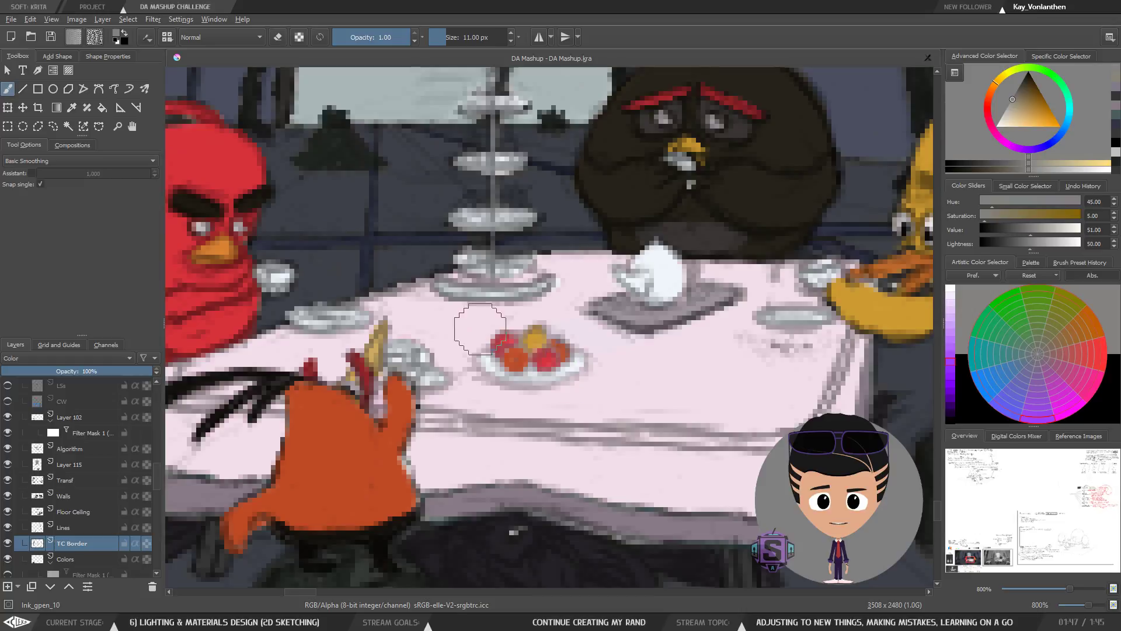
Step: Show the filter mask on the Colors layer and examine the greyscale values of the guests, tableware and tablecloth
scroll(42, 529, "down", 3)
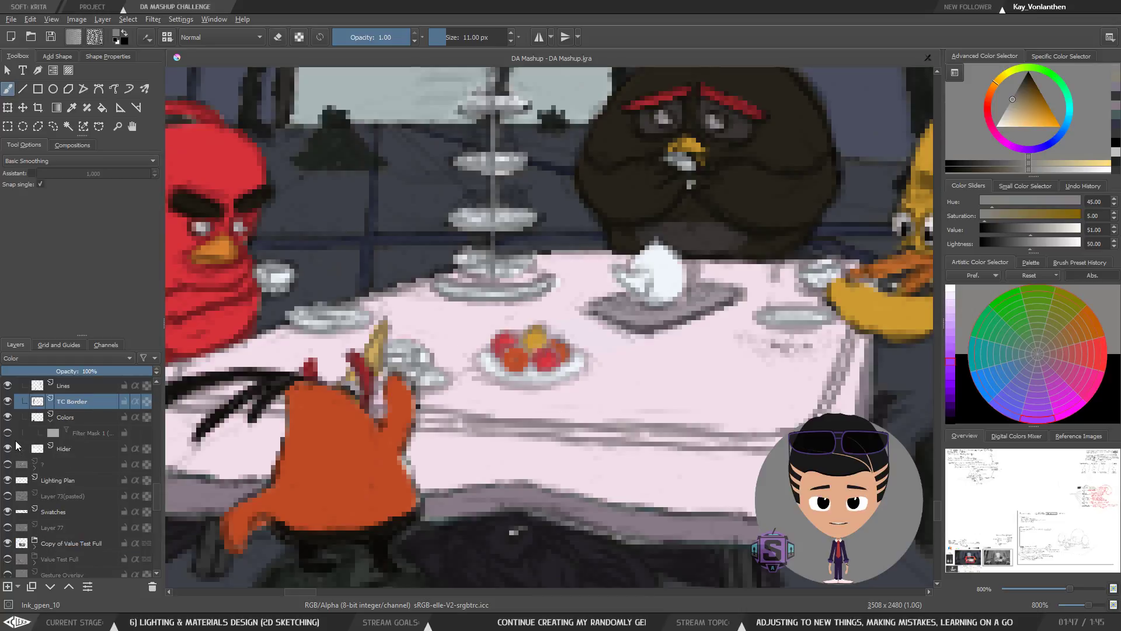
left_click(8, 432)
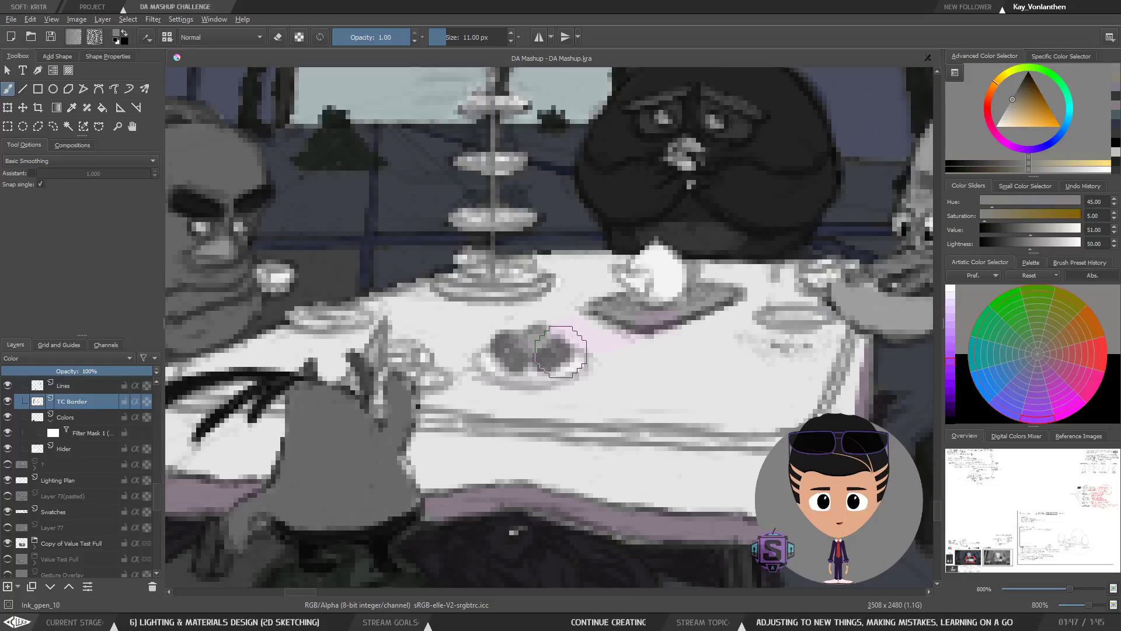
key("minus")
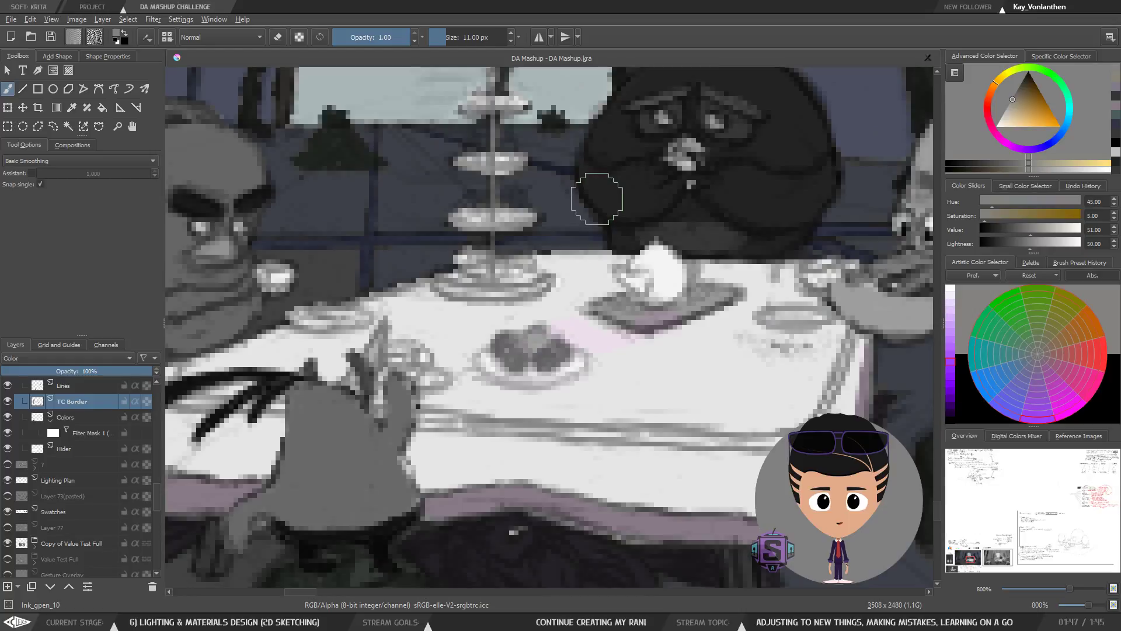
scroll(556, 300, "up", 3)
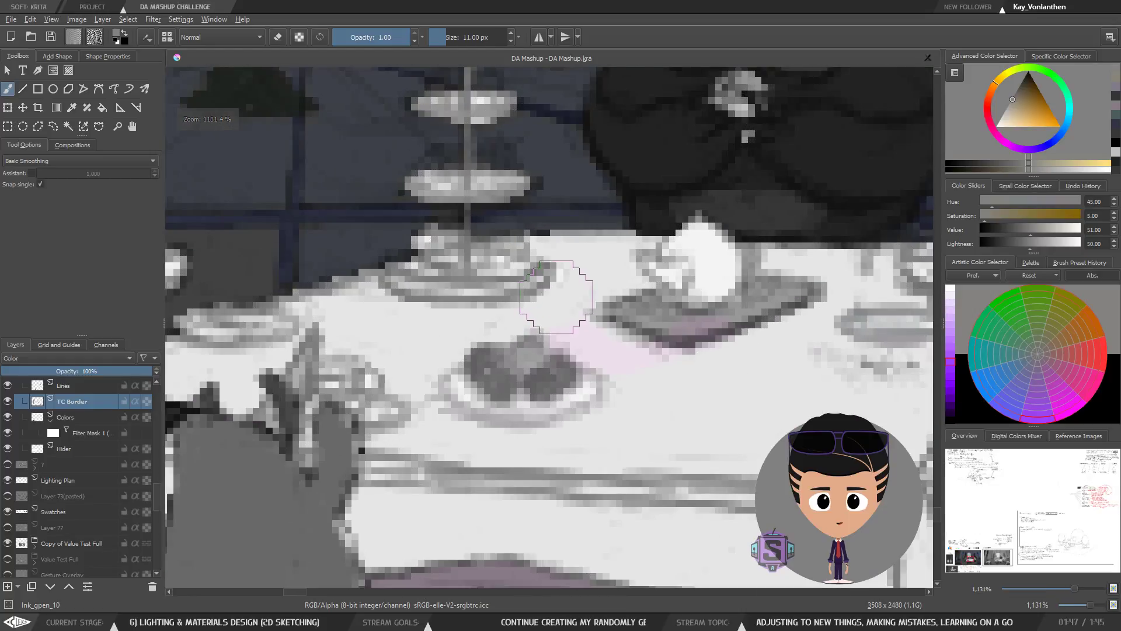
scroll(556, 300, "down", 1)
scroll(556, 301, "up", 1)
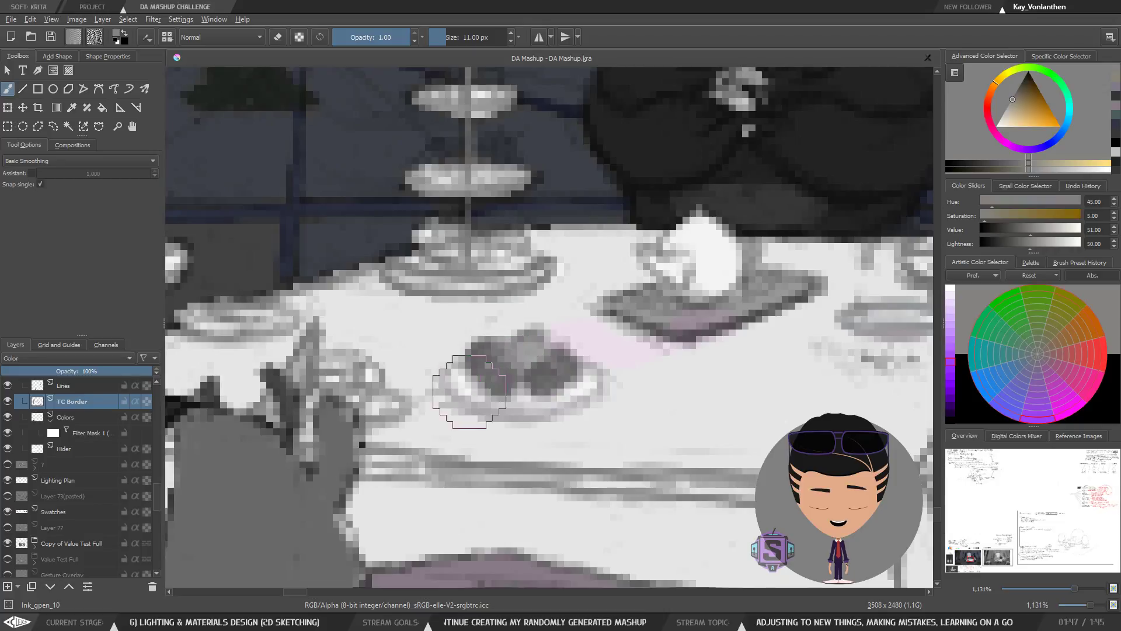
scroll(509, 405, "down", 2)
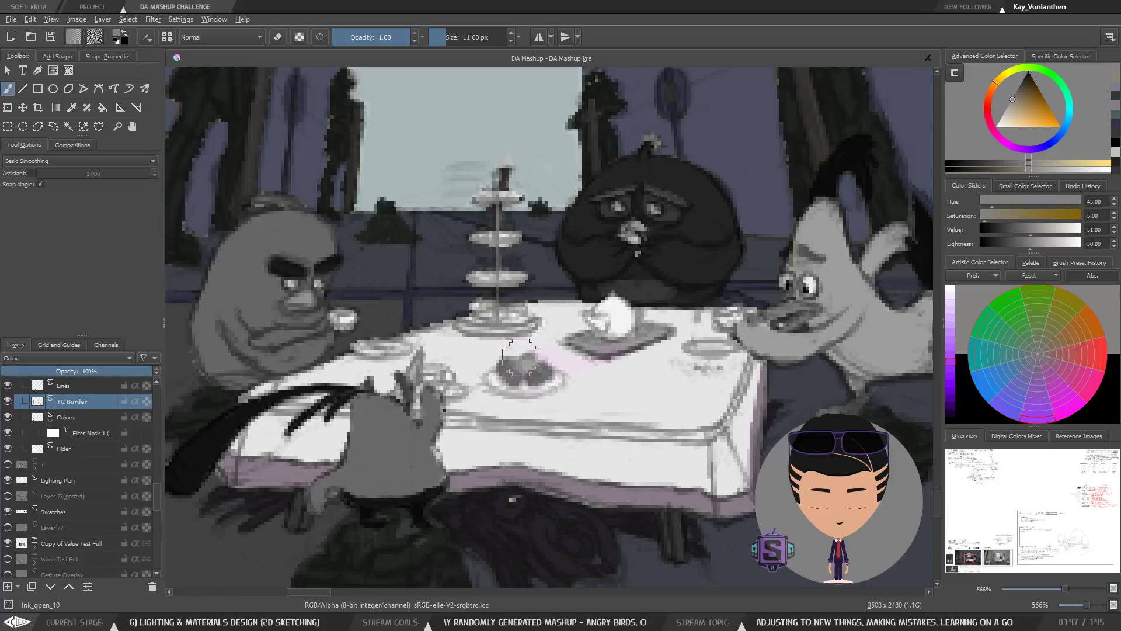
scroll(546, 395, "up", 1)
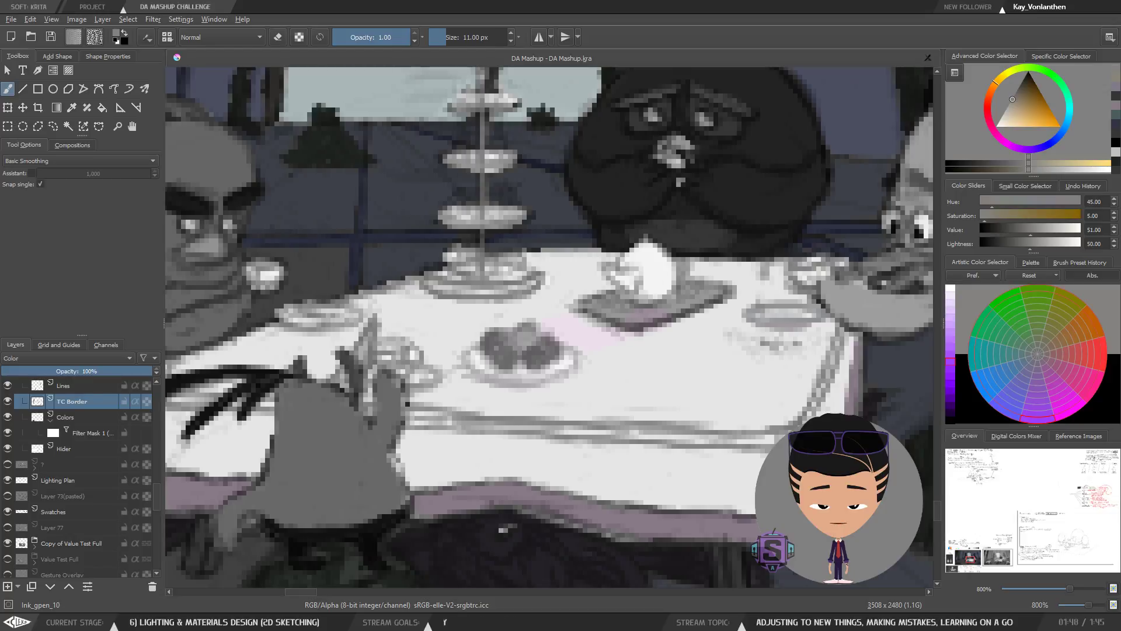
left_click_drag(588, 399, 576, 401)
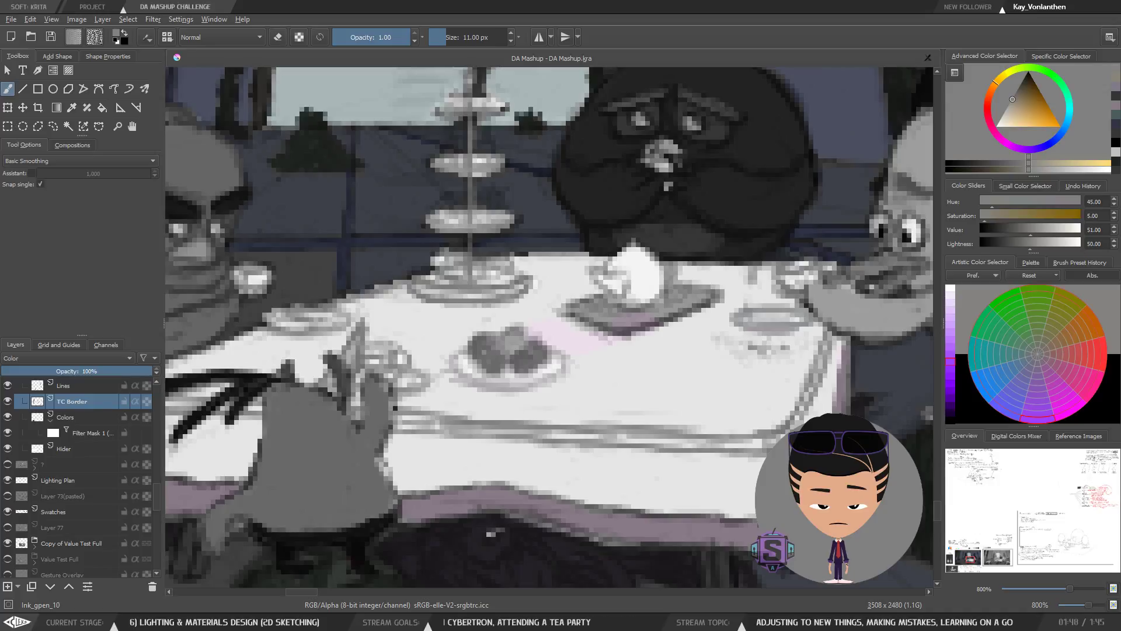
scroll(589, 362, "down", 2)
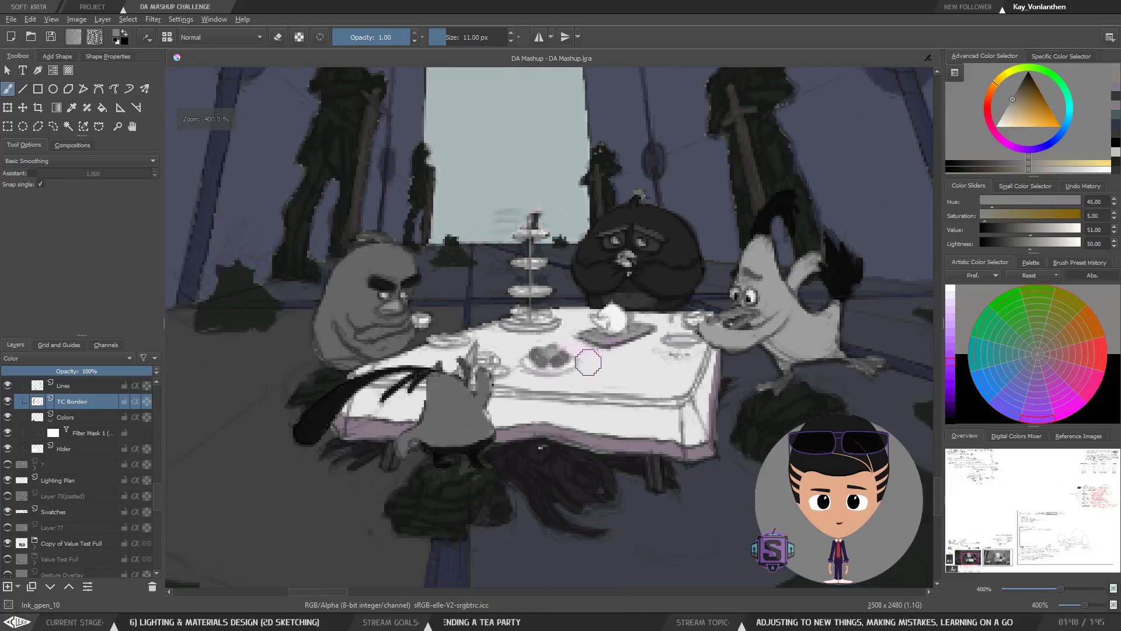
scroll(589, 362, "down", 1)
scroll(591, 364, "up", 1)
scroll(594, 366, "down", 1)
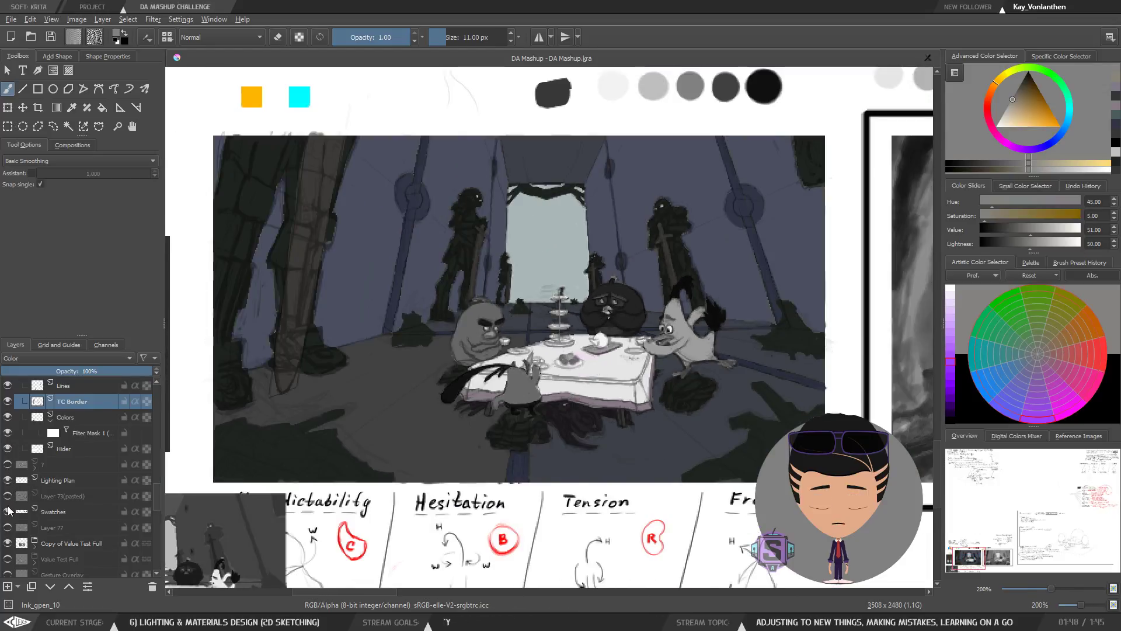
Step: Hide the filter mask on the Colors layer and save the painting
left_click(8, 433)
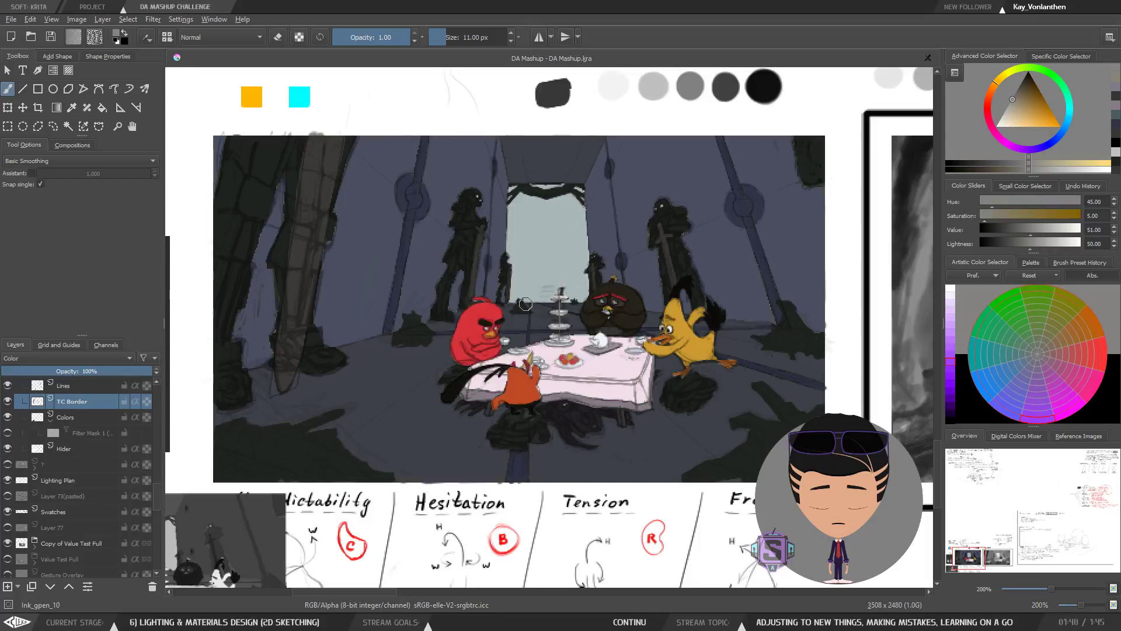
left_click(49, 37)
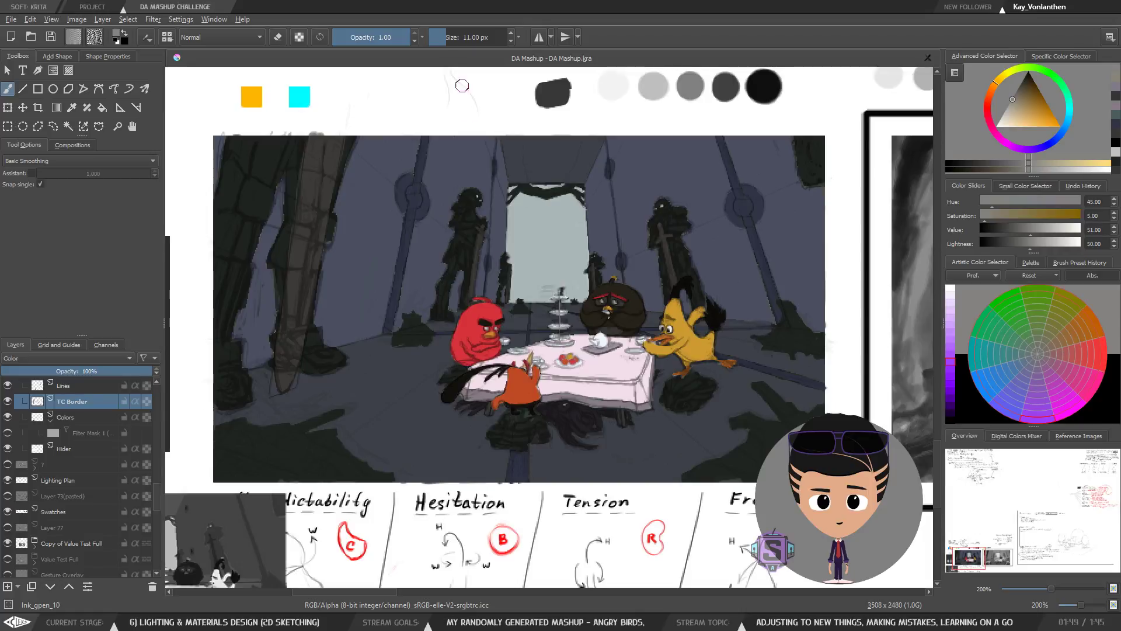
Step: Review the full-colour painting at several magnifications, comparing the tea party with the surrounding room and its small-scale view
scroll(587, 399, "down", 1)
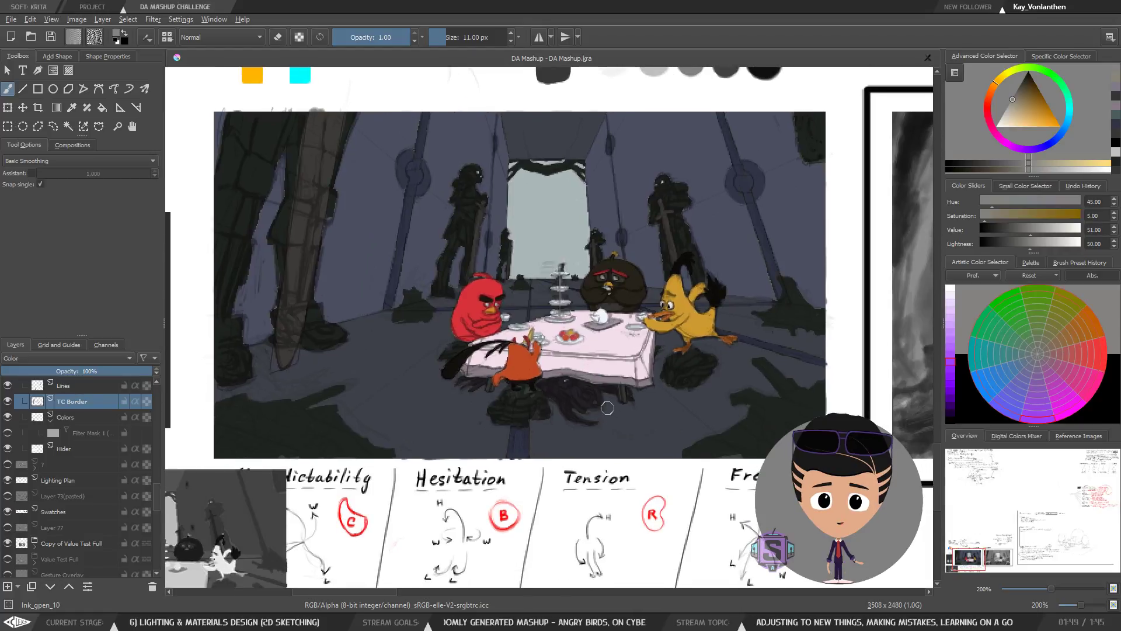
scroll(608, 408, "up", 2)
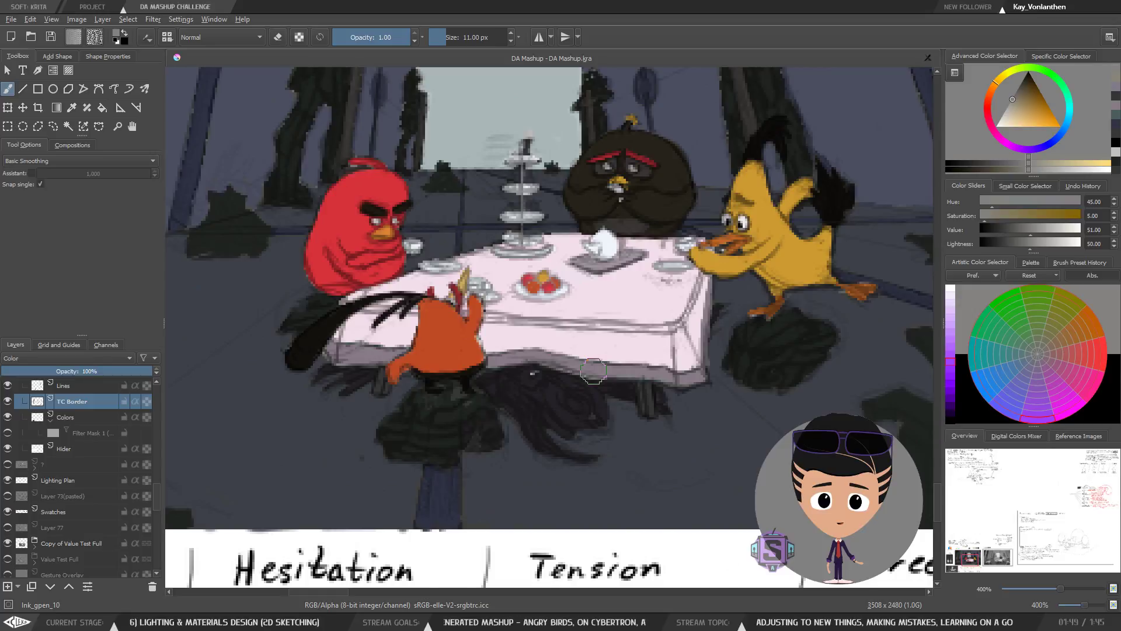
scroll(593, 371, "down", 2)
left_click_drag(563, 335, 614, 379)
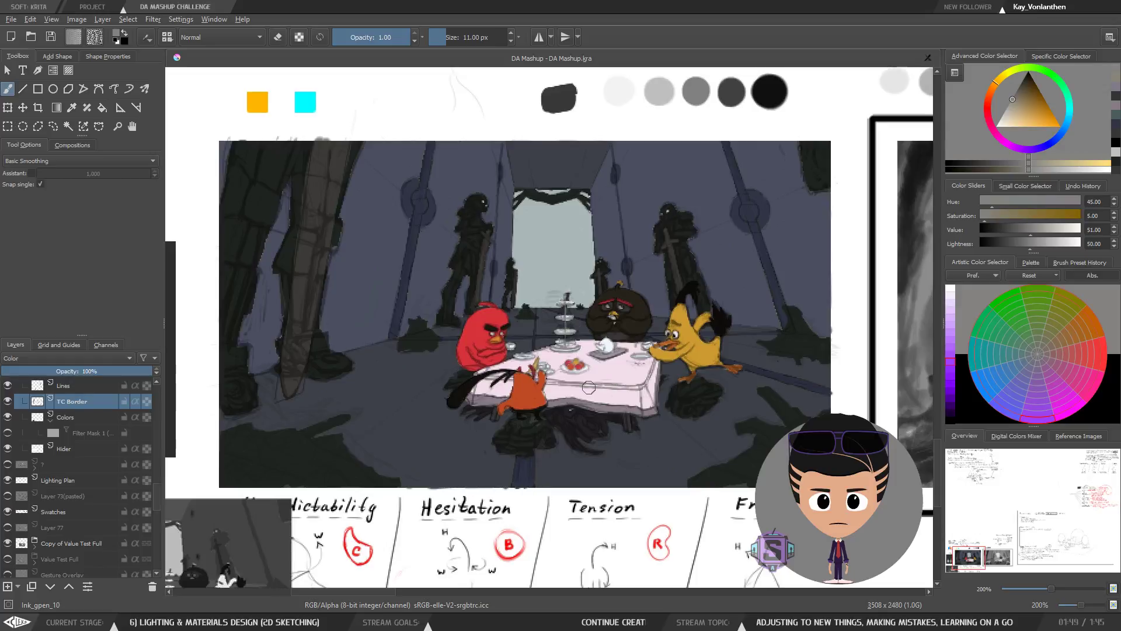
left_click_drag(587, 370, 542, 310)
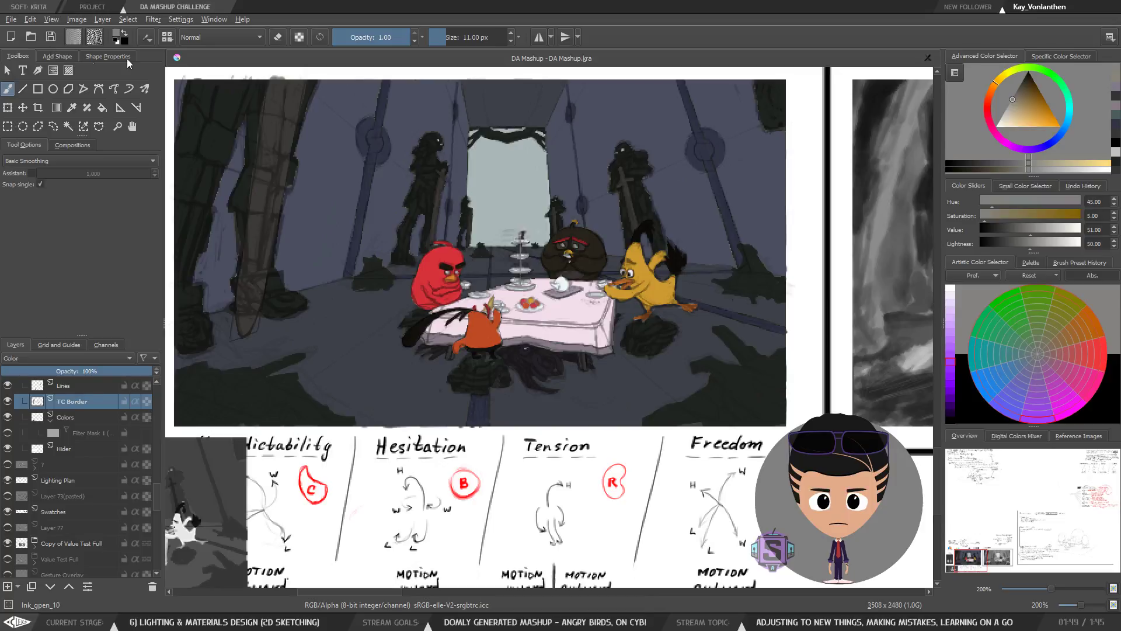
mouse_move(436, 268)
left_mouse_down()
mouse_move(455, 284)
mouse_move(440, 269)
left_mouse_up()
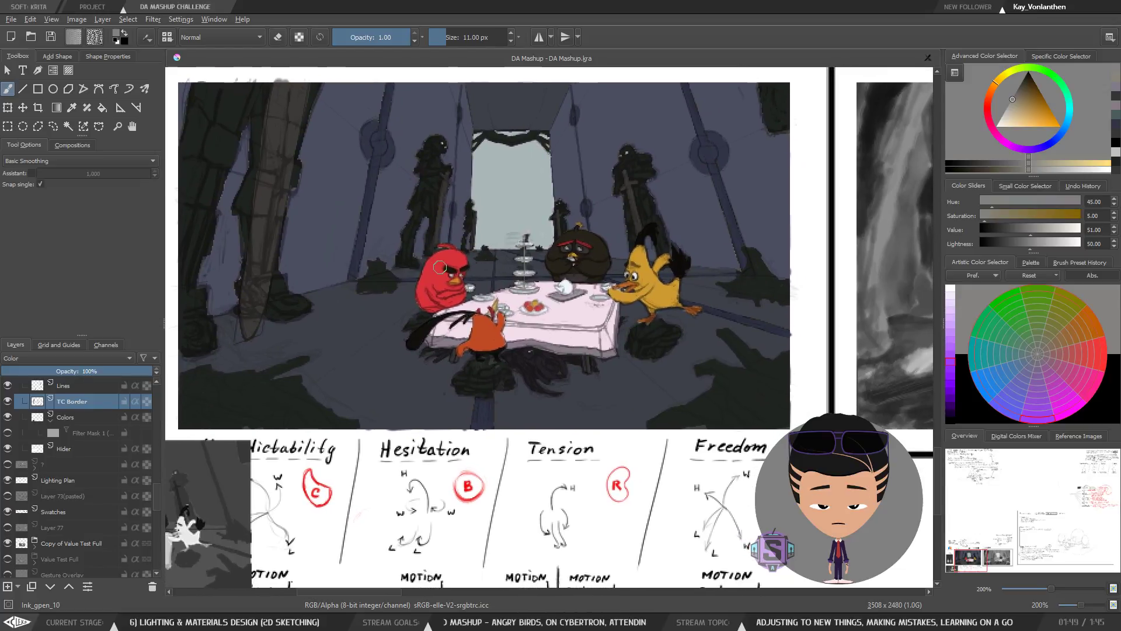
scroll(453, 276, "down", 2)
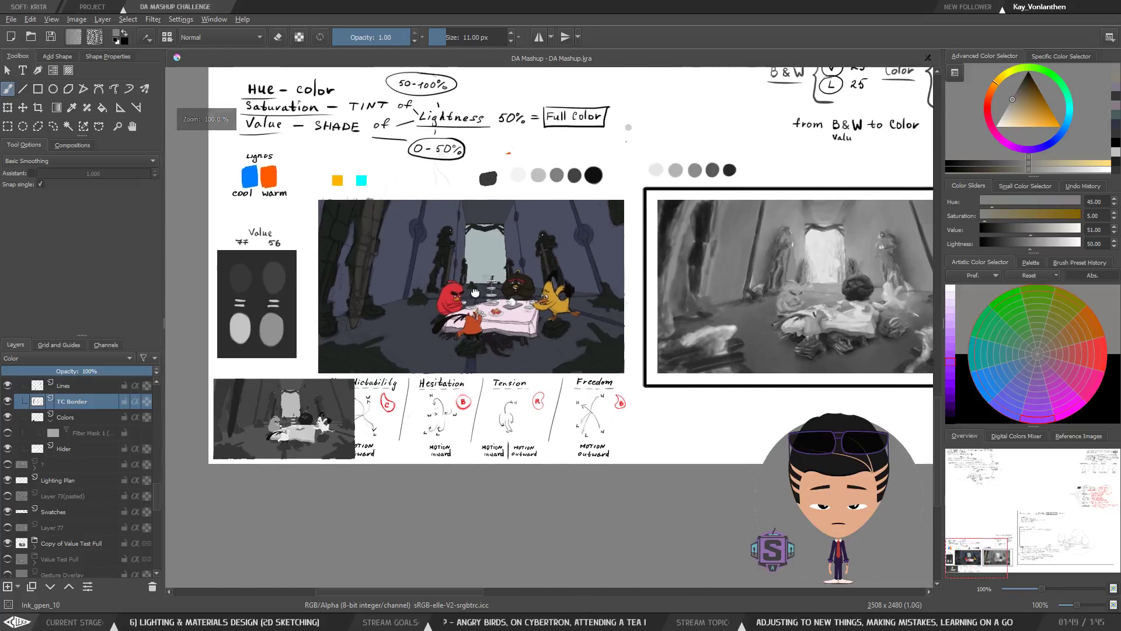
scroll(467, 257, "up", 2)
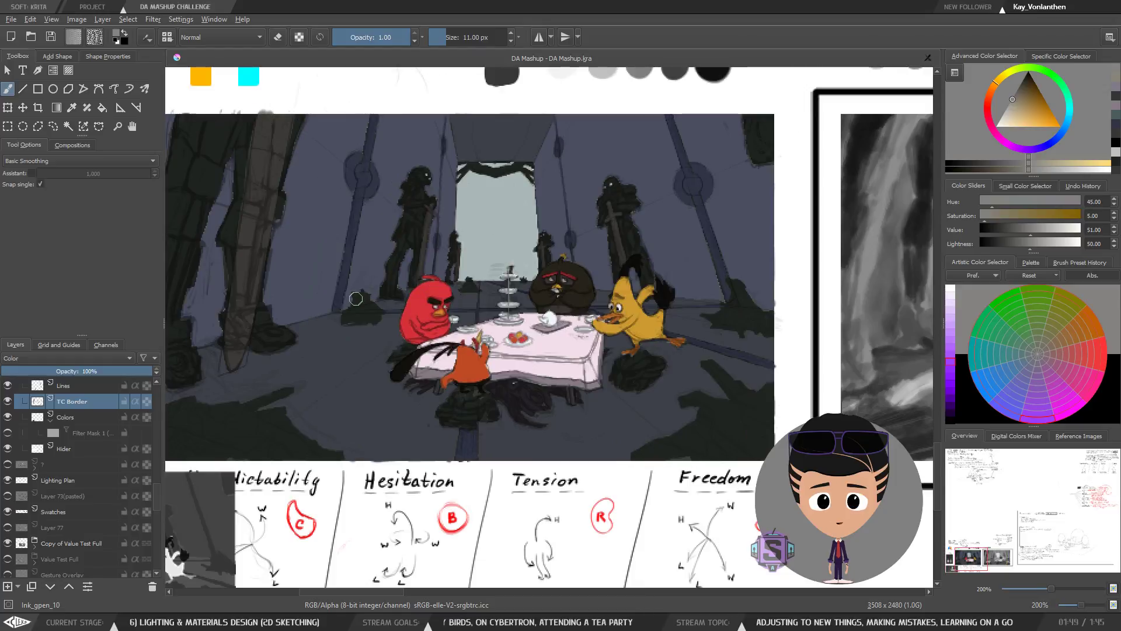
left_click_drag(372, 304, 412, 309)
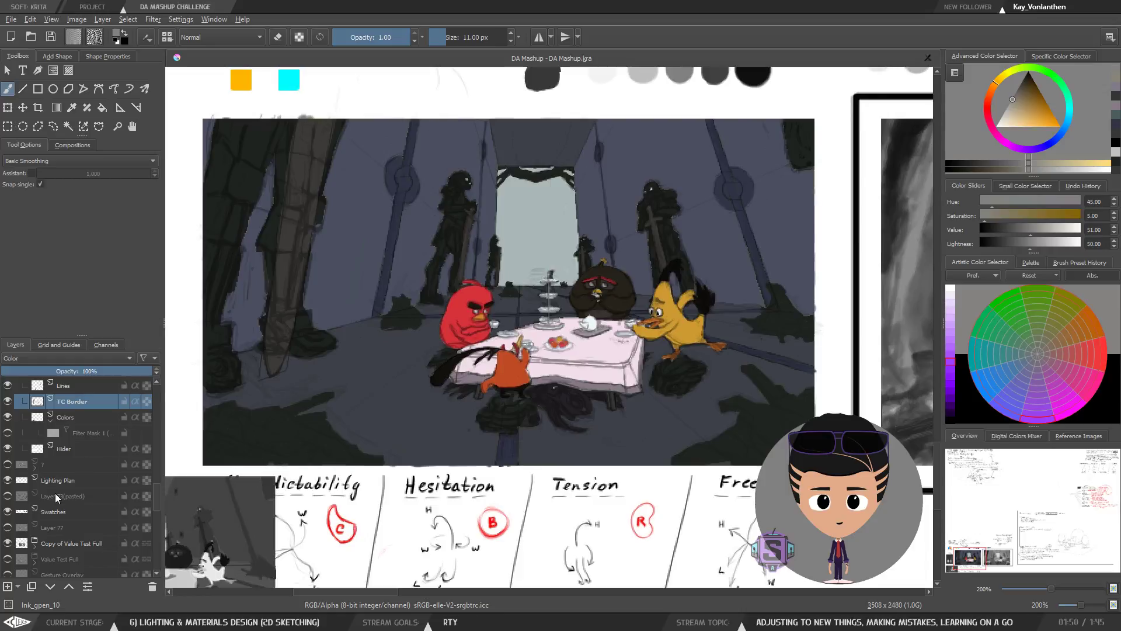
Step: Hide the Sketch layer so the painting shows only its flat colours without line art
scroll(58, 483, "up", 3)
scroll(59, 484, "up", 5)
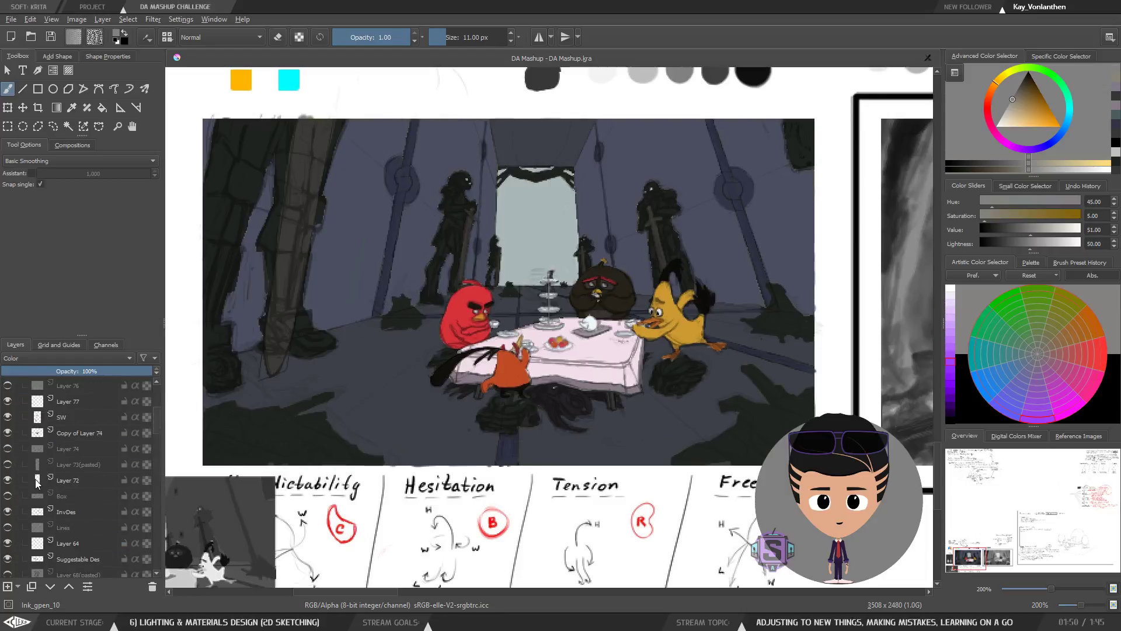
scroll(35, 467, "up", 1)
left_click(34, 438)
left_click(7, 432)
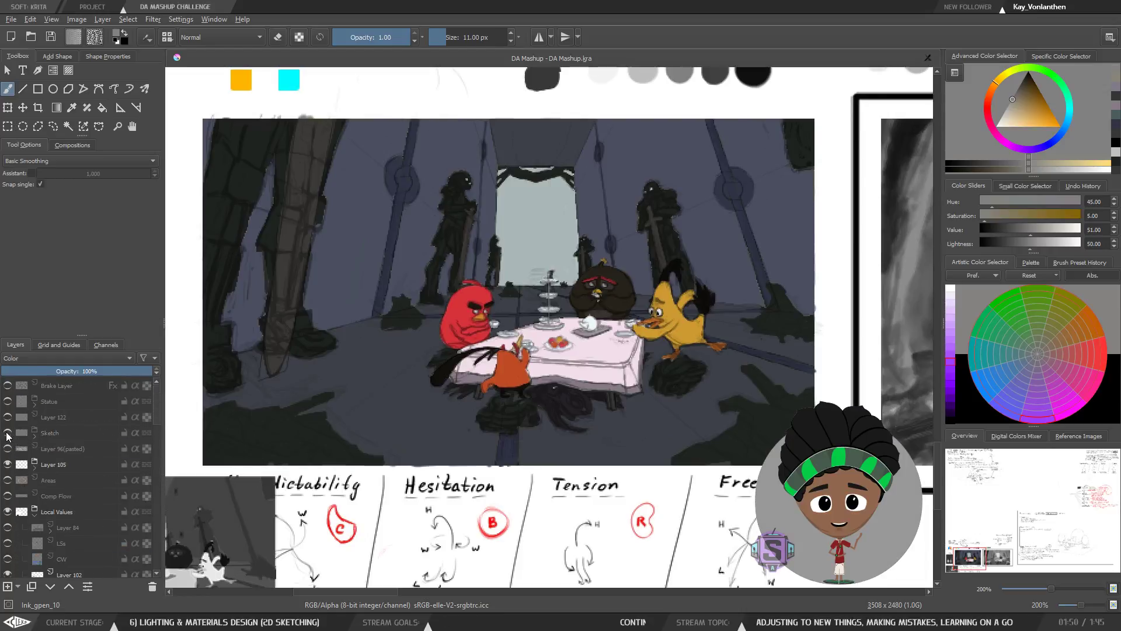
Step: Look over the whole board of notes, sketches and value studies, and return to the flat-colour painting
scroll(591, 355, "down", 6)
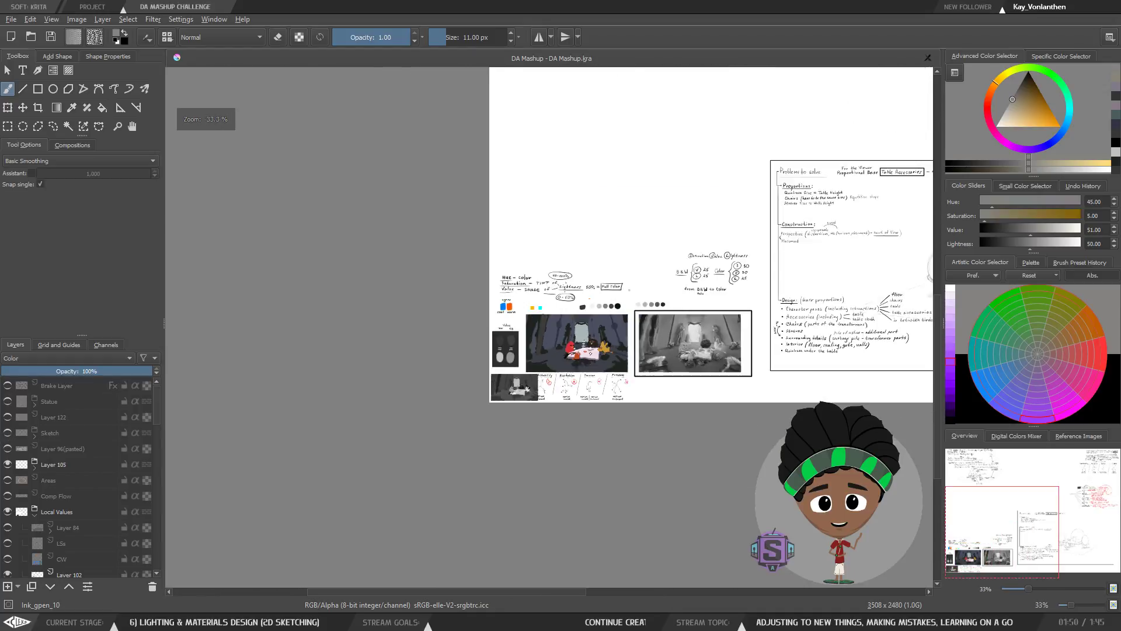
scroll(590, 354, "down", 1)
left_click_drag(600, 374, 466, 399)
scroll(526, 361, "up", 2)
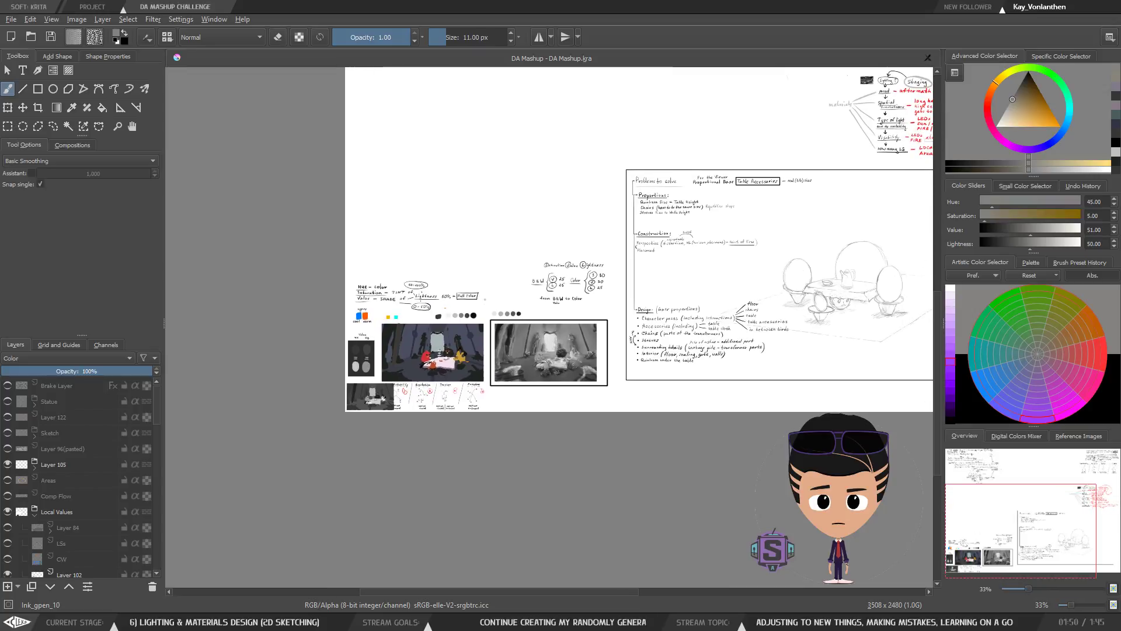
scroll(436, 388, "up", 4)
left_click_drag(461, 284, 520, 351)
scroll(452, 353, "up", 1)
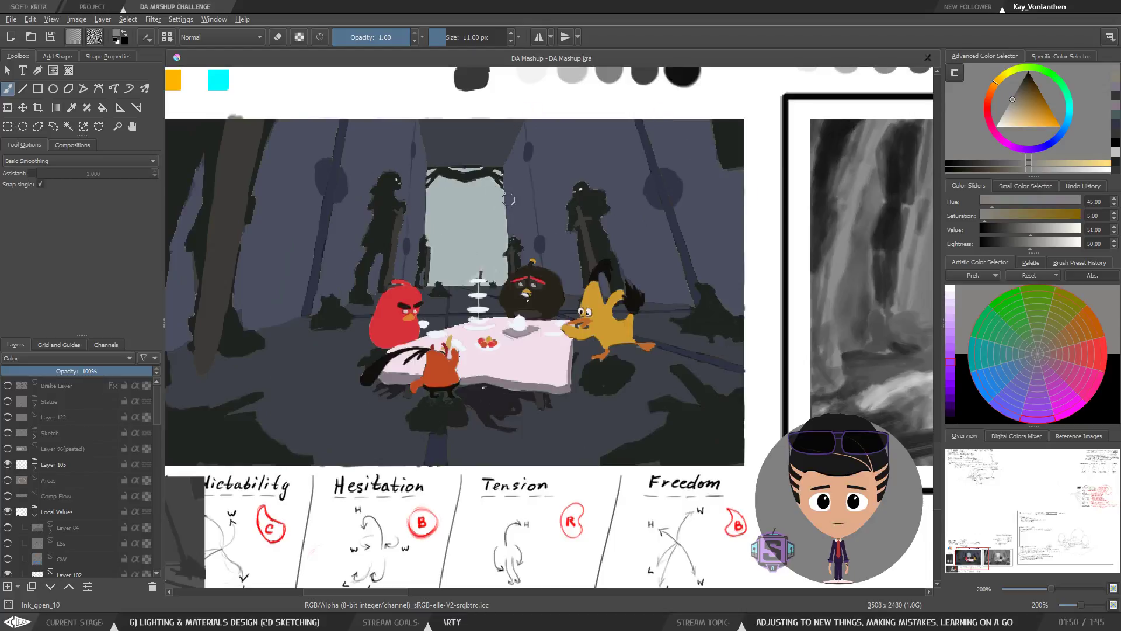
Step: Compare the flat-colour painting with the framed greyscale value study beside it
scroll(509, 200, "down", 1)
mouse_move(624, 286)
left_mouse_down()
mouse_move(454, 311)
mouse_move(384, 303)
left_mouse_up()
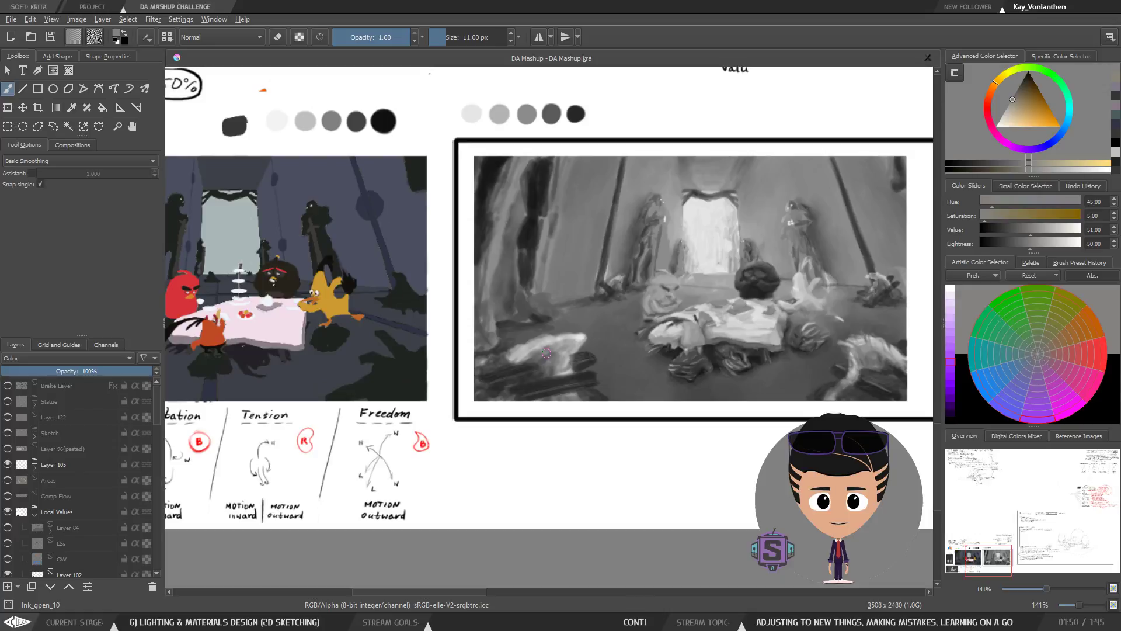
left_click_drag(403, 339, 641, 348)
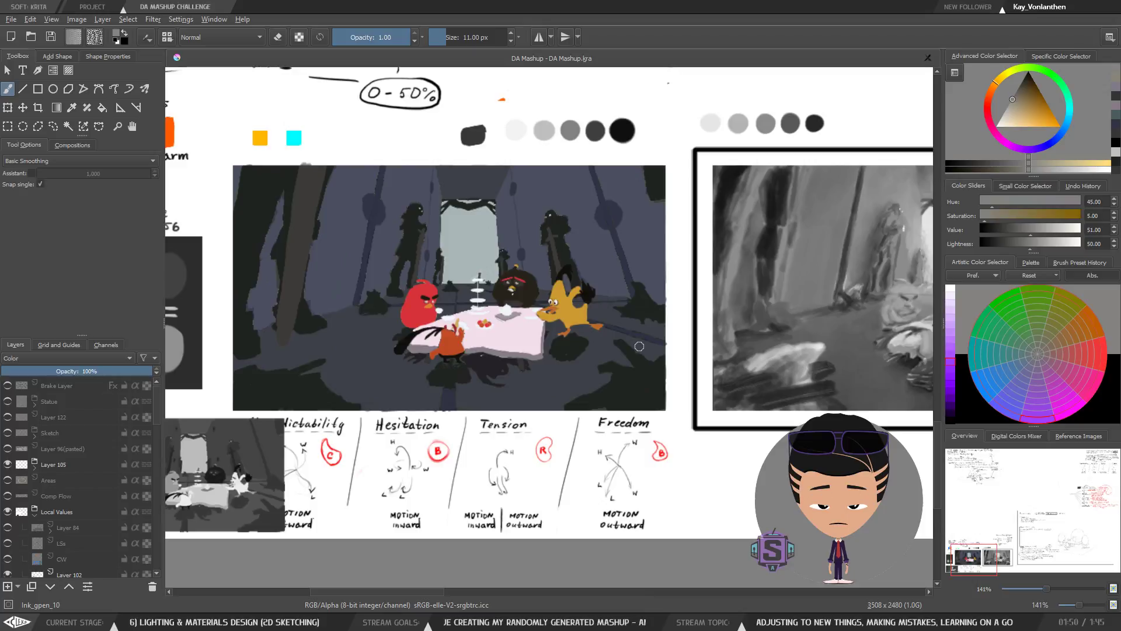
scroll(563, 326, "up", 1)
left_click_drag(502, 318, 556, 365)
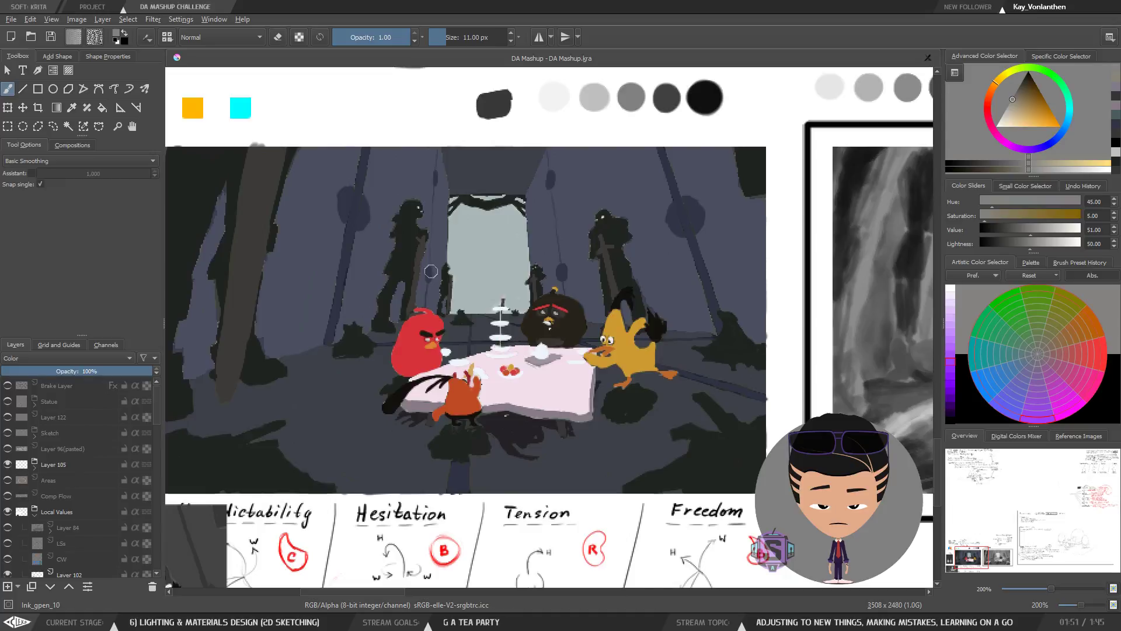
left_click_drag(424, 321, 444, 309)
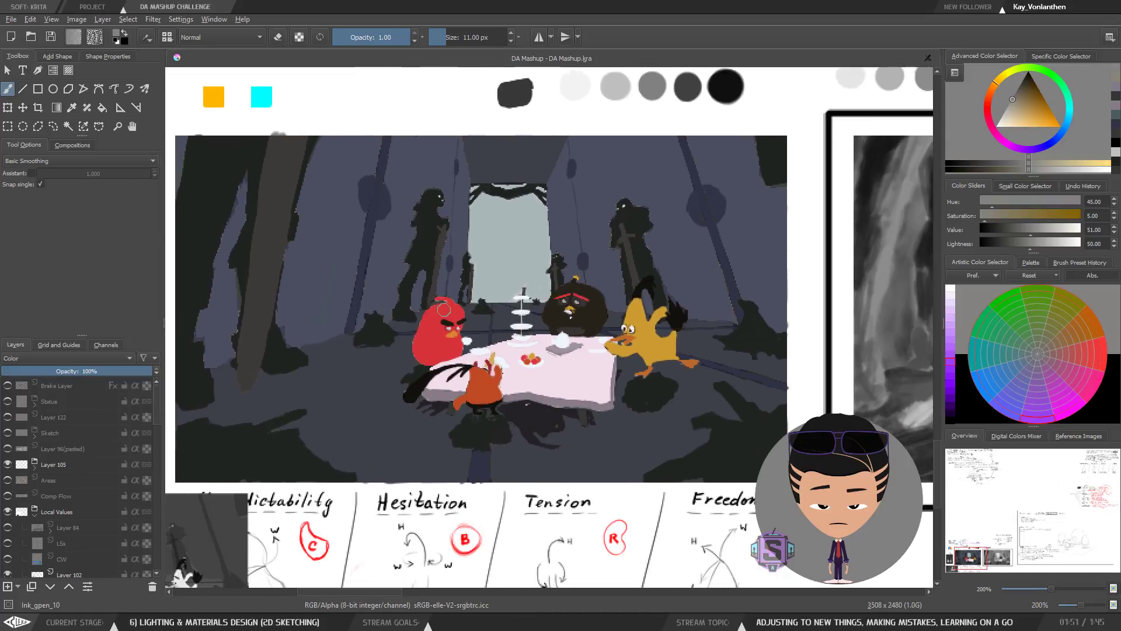
Step: Save the painting document with the line art hidden
scroll(444, 309, "down", 1)
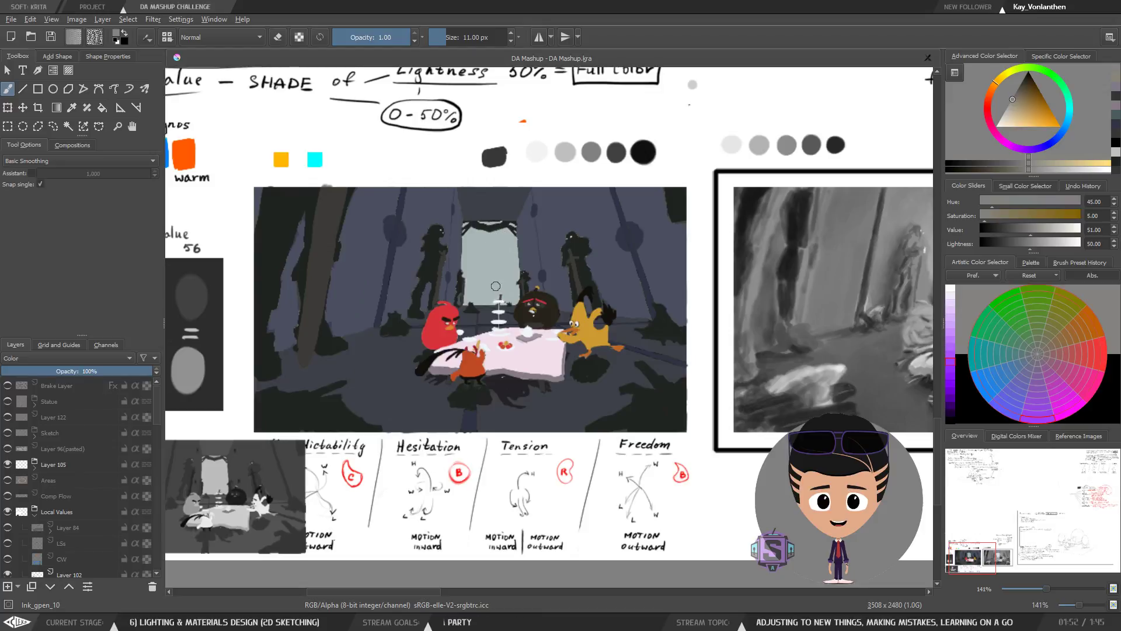
left_click(520, 337)
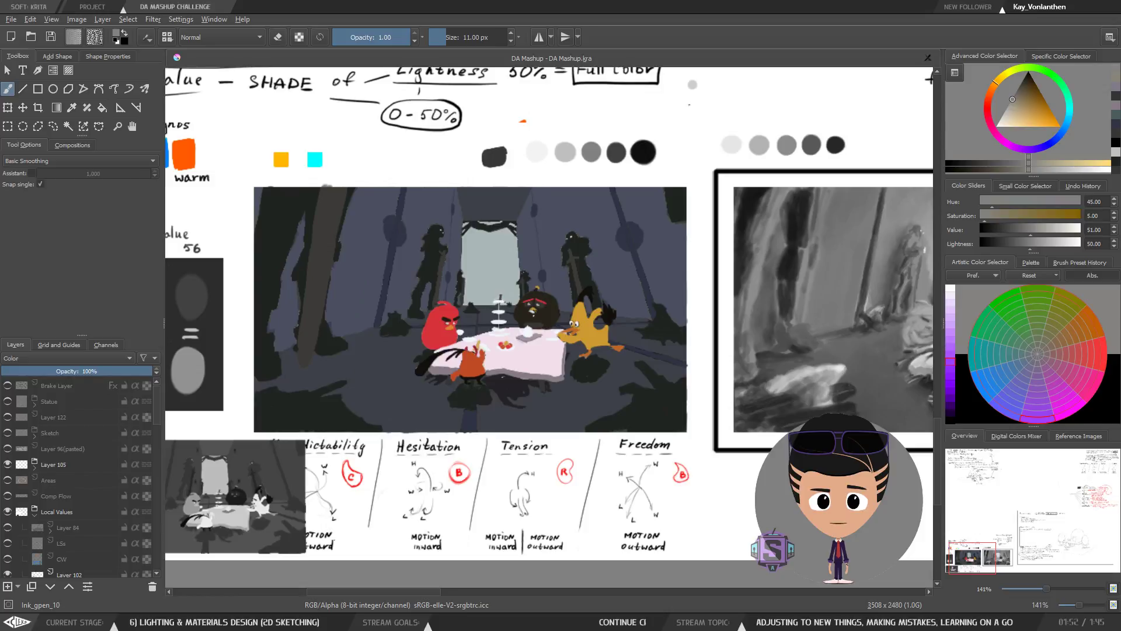
left_click(51, 36)
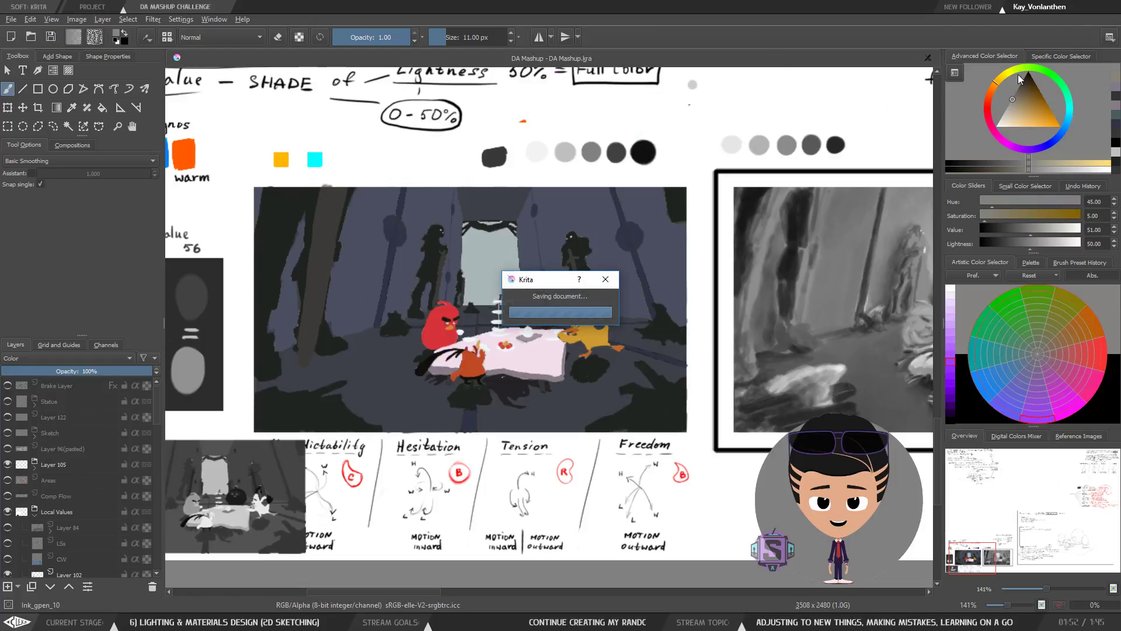